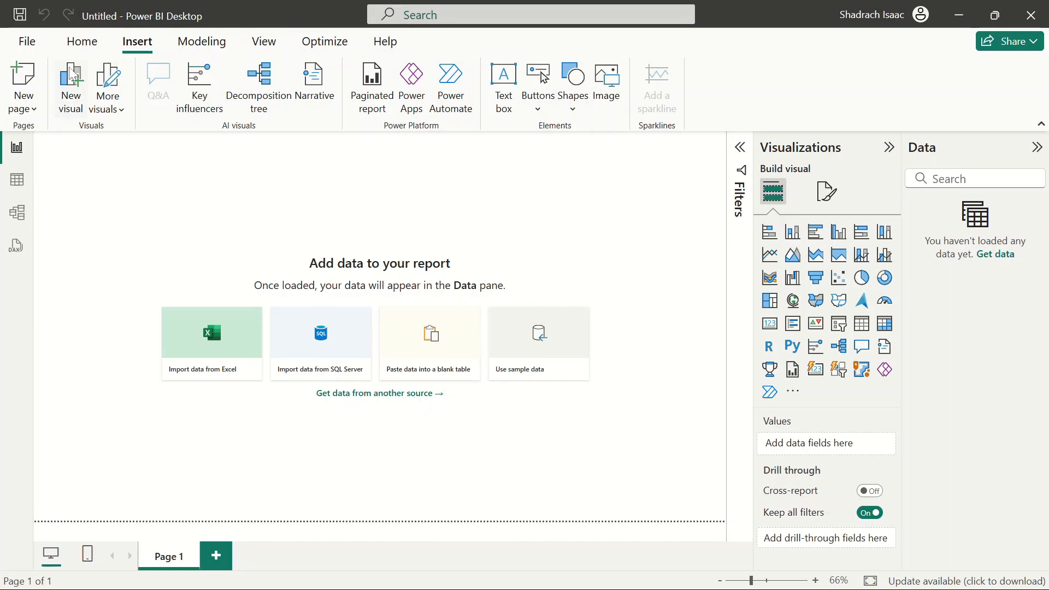
click(27, 41)
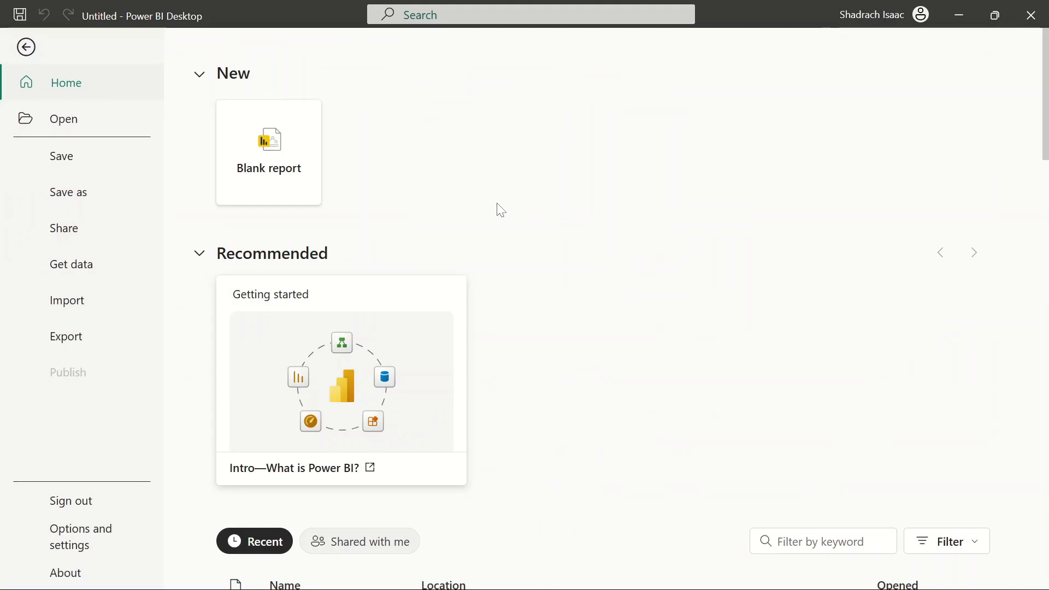
click(28, 51)
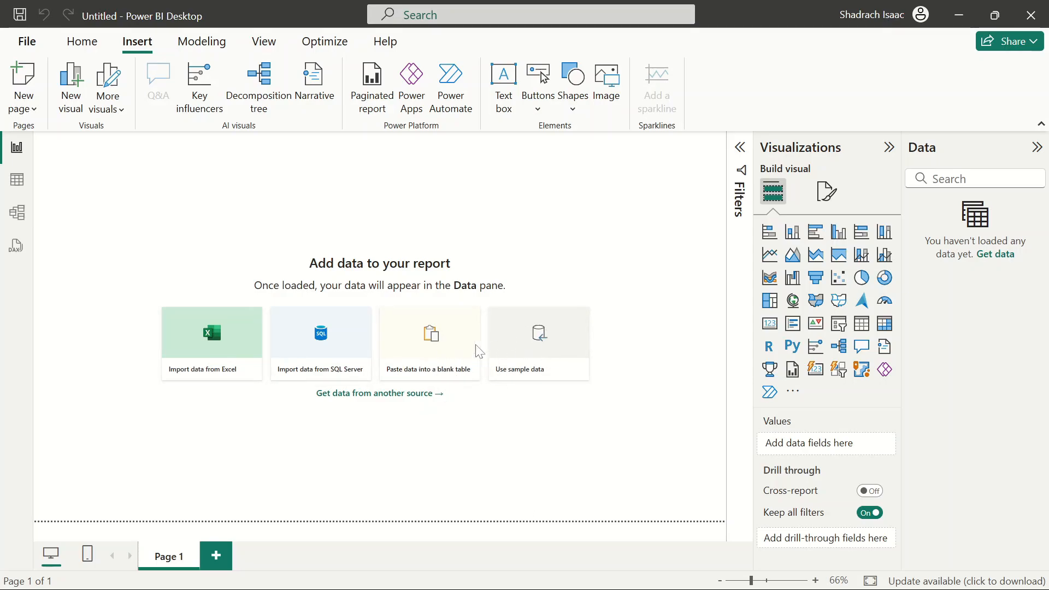
Load the sample financials table from Financial Sample.xlsx into Power Query for transforming, and refresh its preview
click(561, 354)
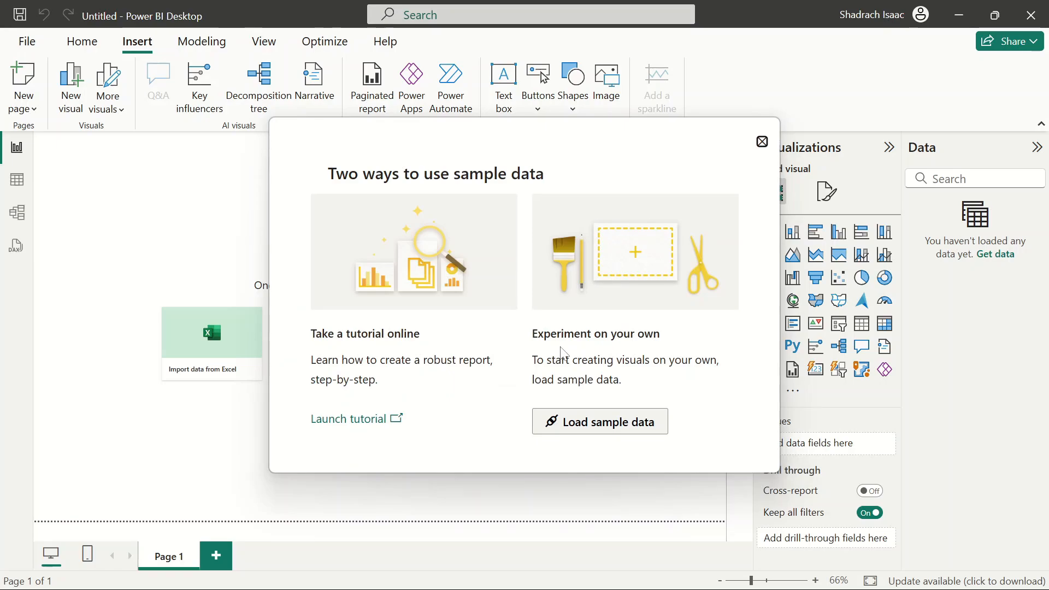
click(611, 432)
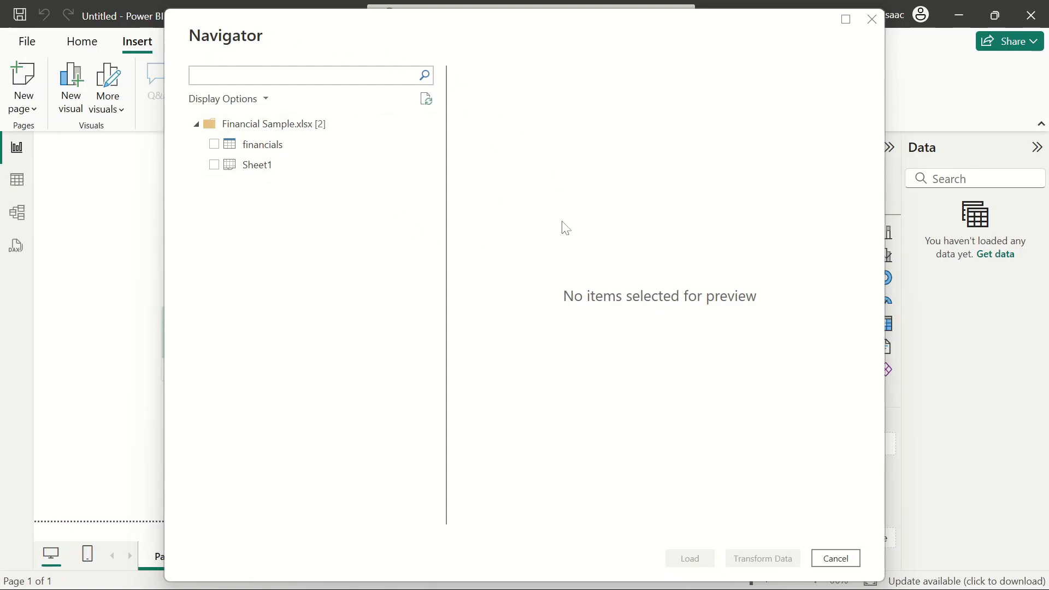
click(215, 145)
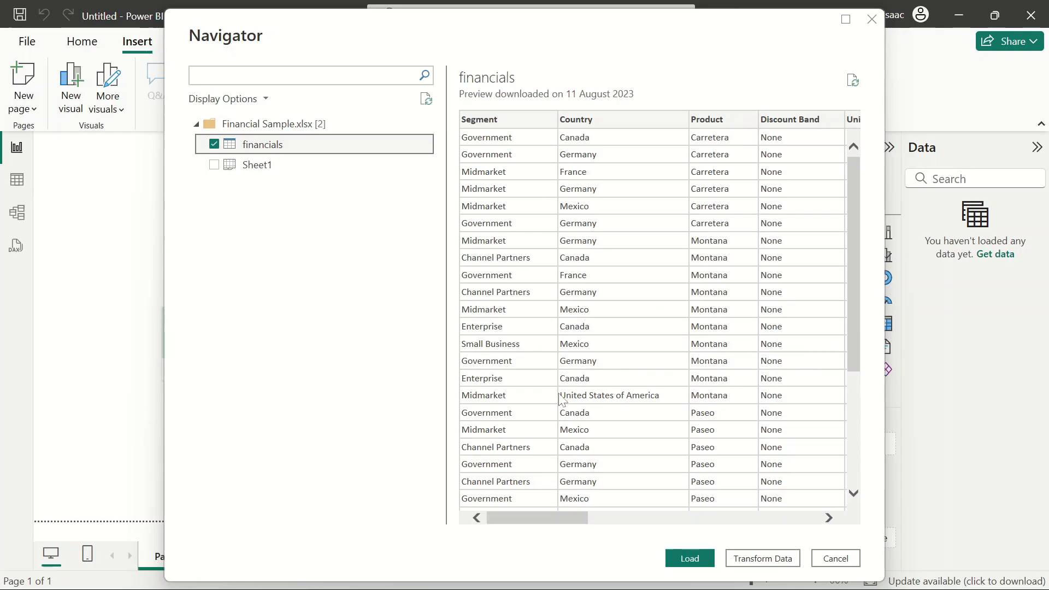
drag(506, 513, 844, 487)
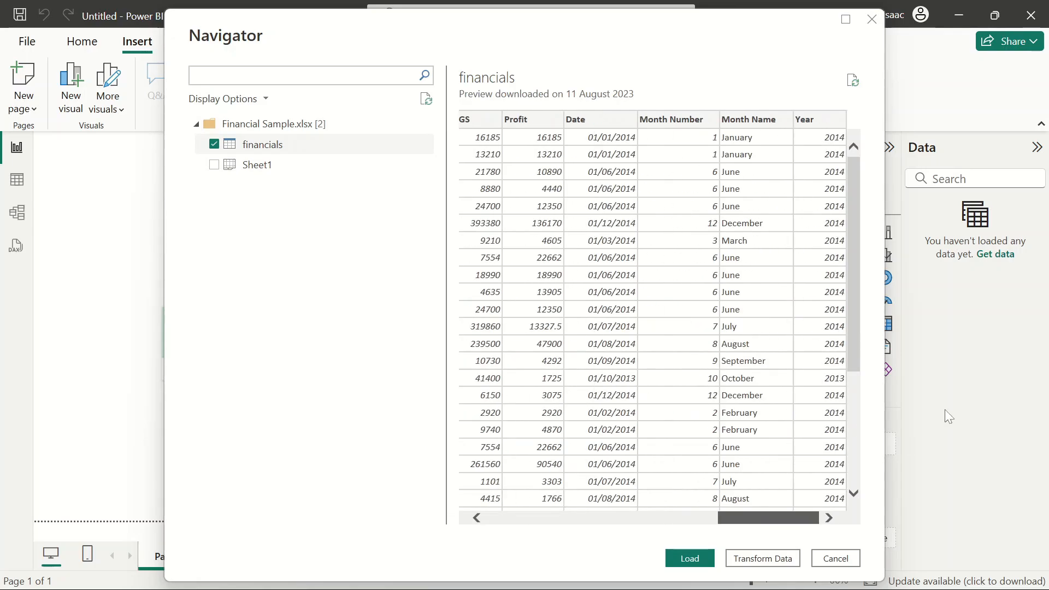
mouse_move(857, 188)
mouse_down()
mouse_move(869, 292)
mouse_move(879, 208)
mouse_move(882, 239)
mouse_move(863, 199)
mouse_up()
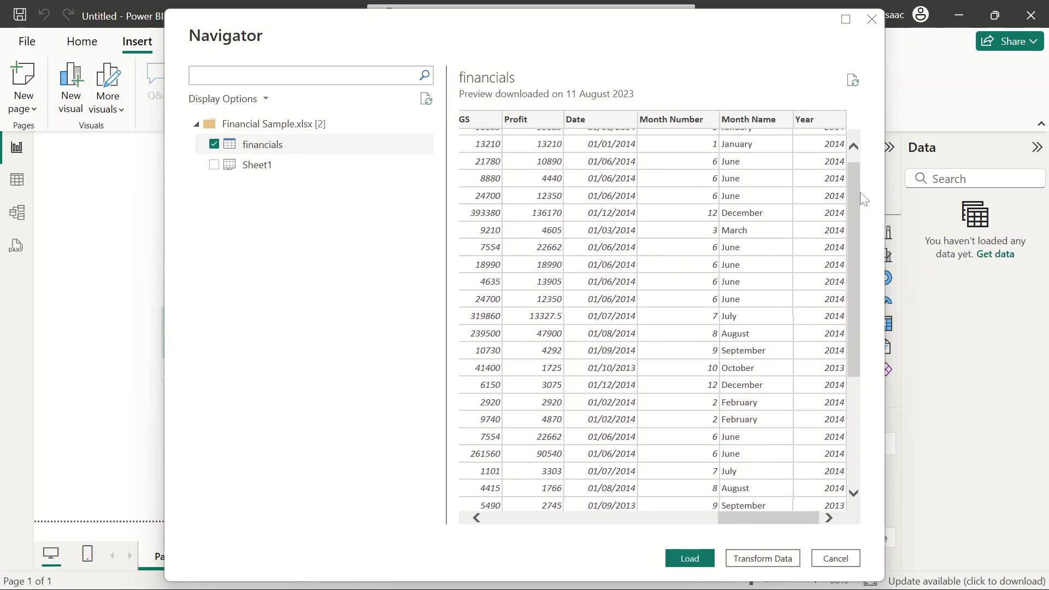
click(756, 558)
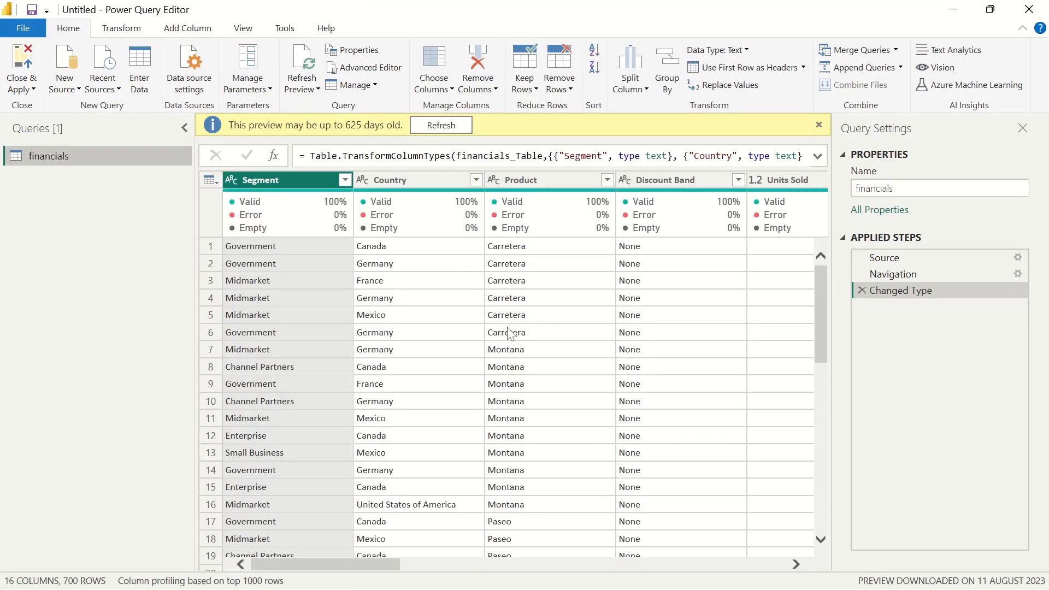
click(451, 126)
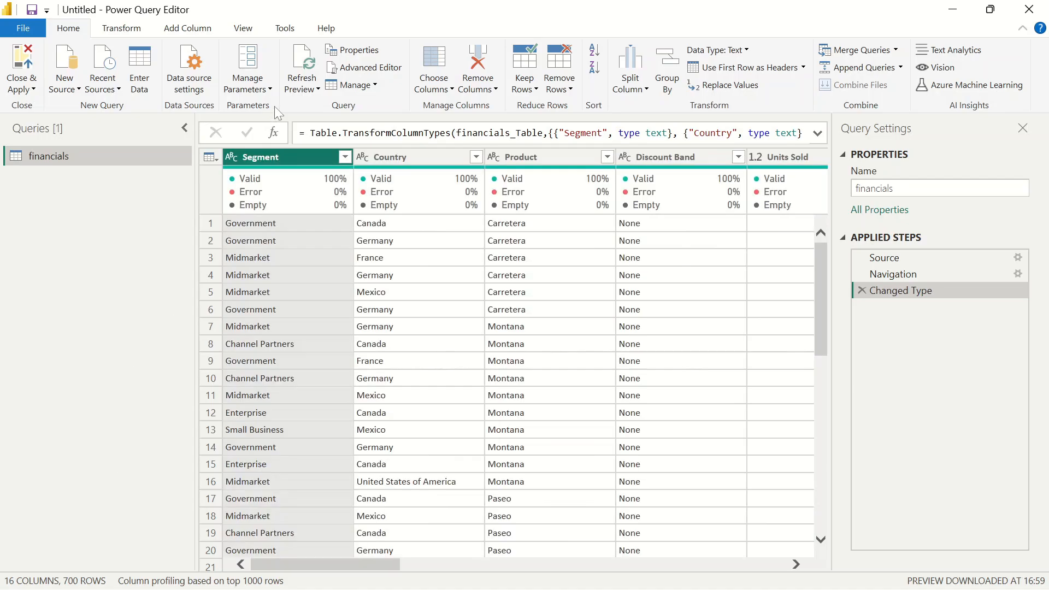
Examine the Segment column's header options, rename field and data type choices without changing anything
right_click(286, 156)
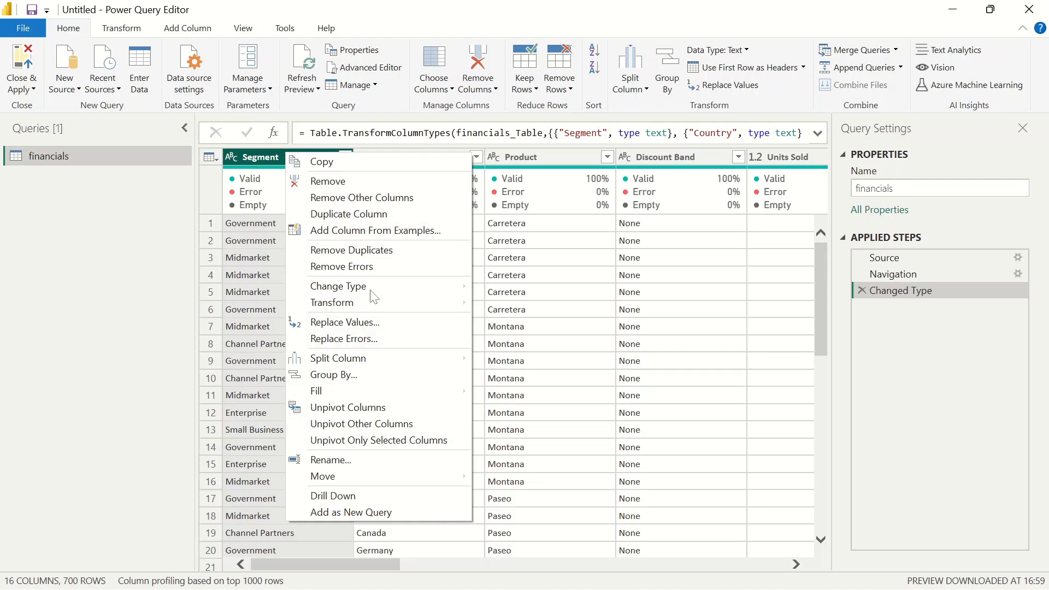
click(145, 240)
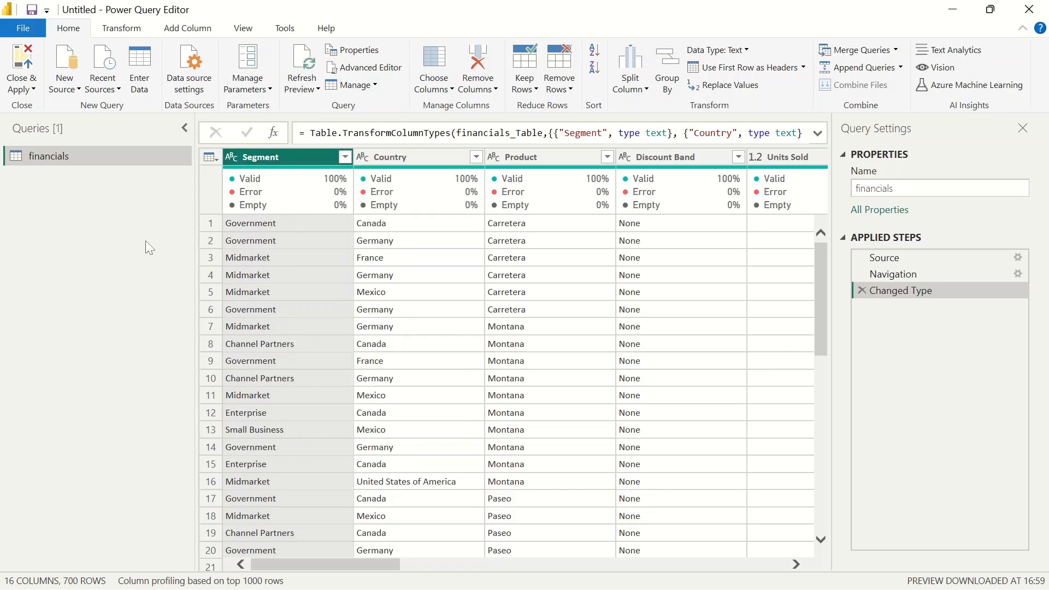
double_click(288, 159)
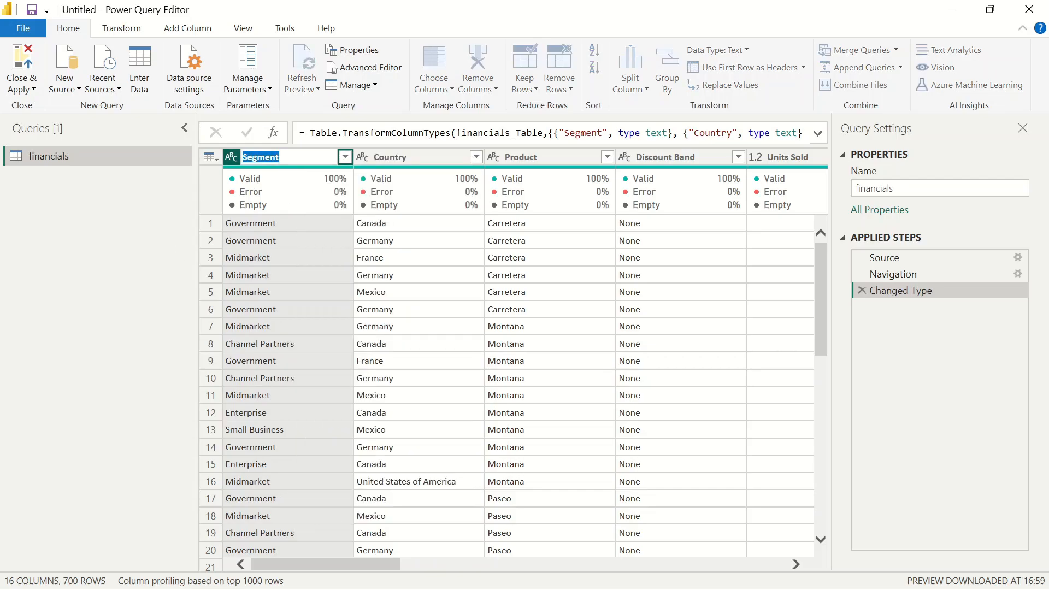
key(Return)
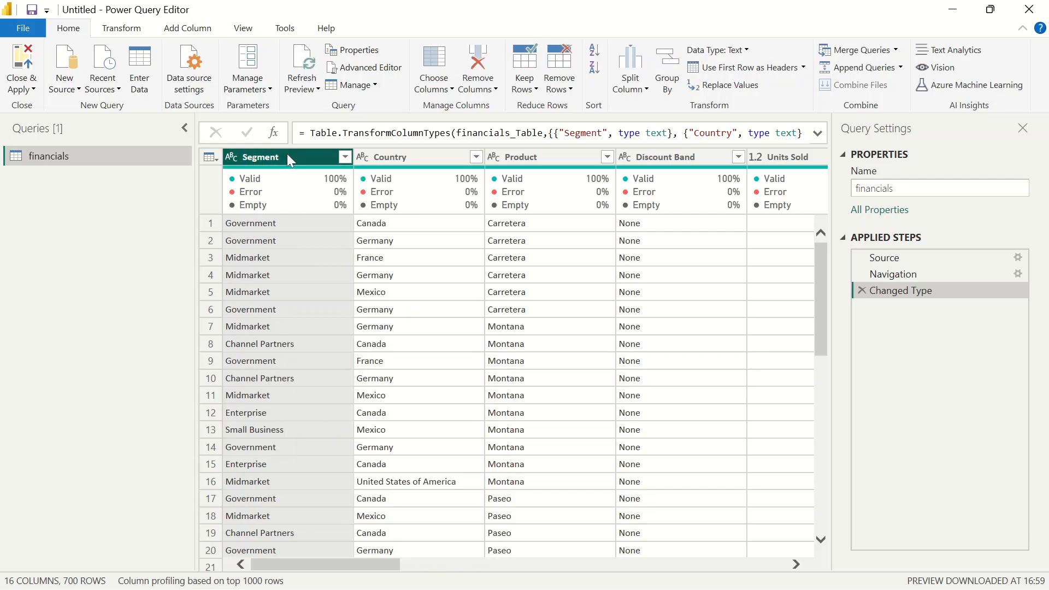
drag(328, 573, 63, 468)
double_click(280, 159)
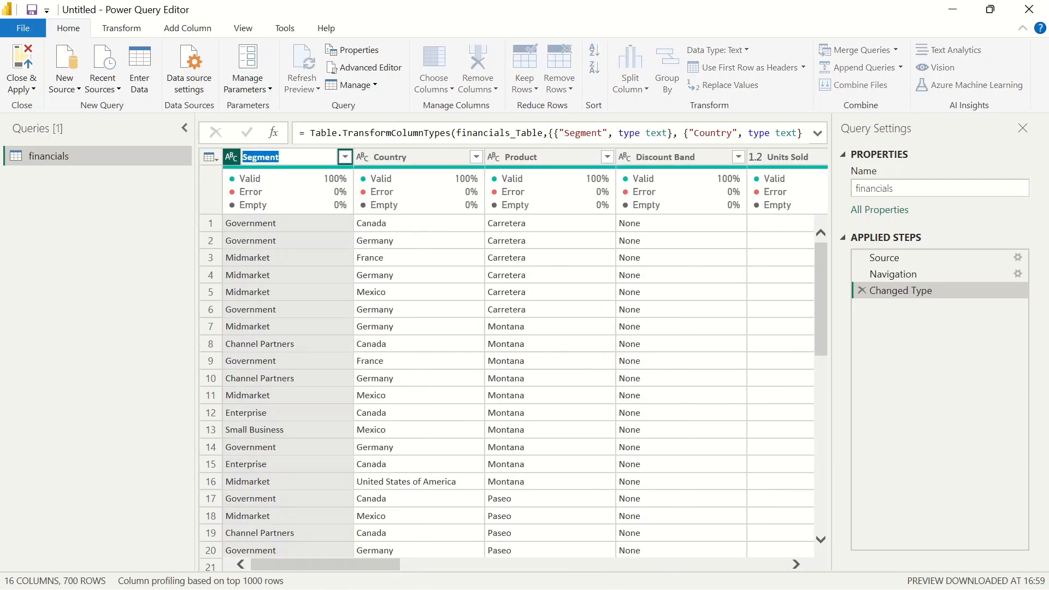
click(120, 209)
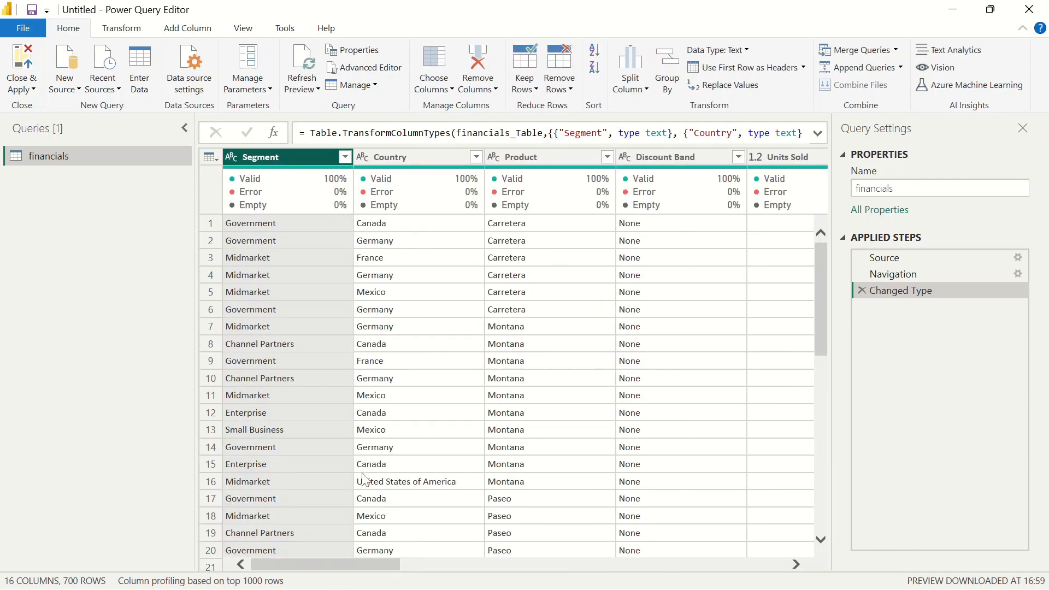
drag(321, 559, 70, 480)
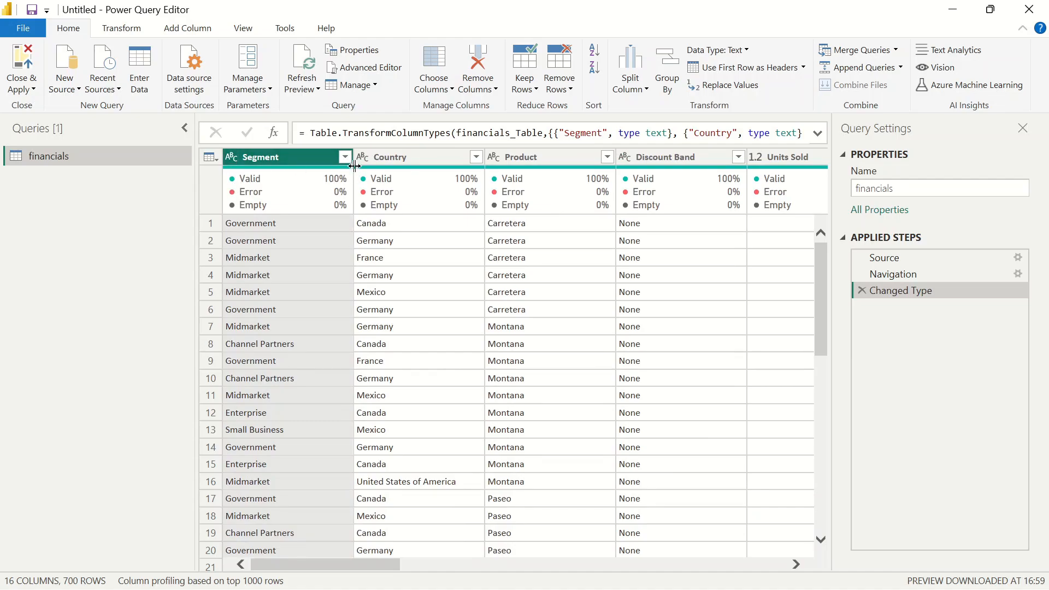
click(231, 157)
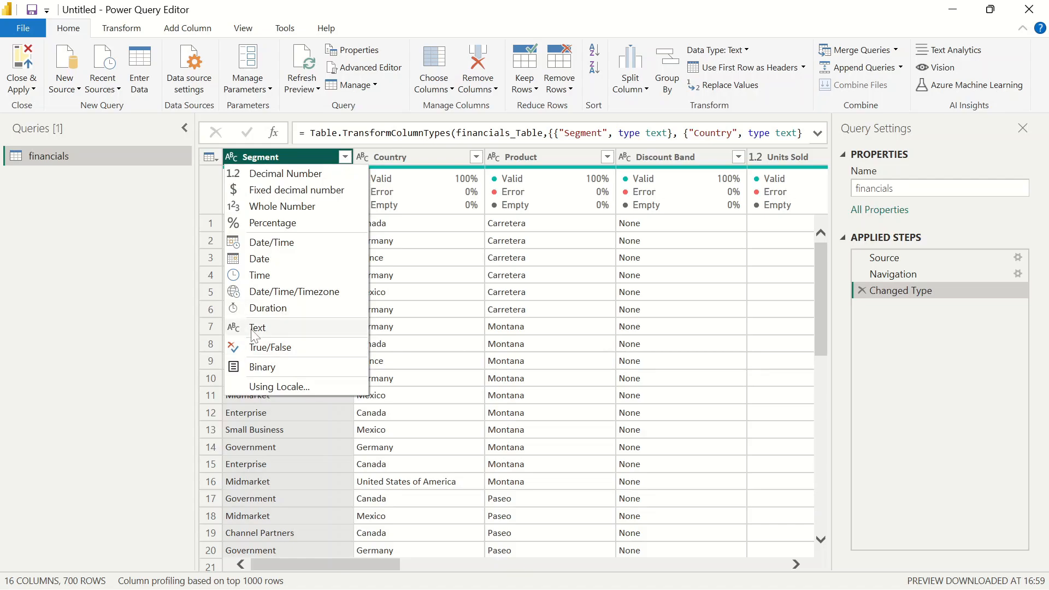
click(118, 295)
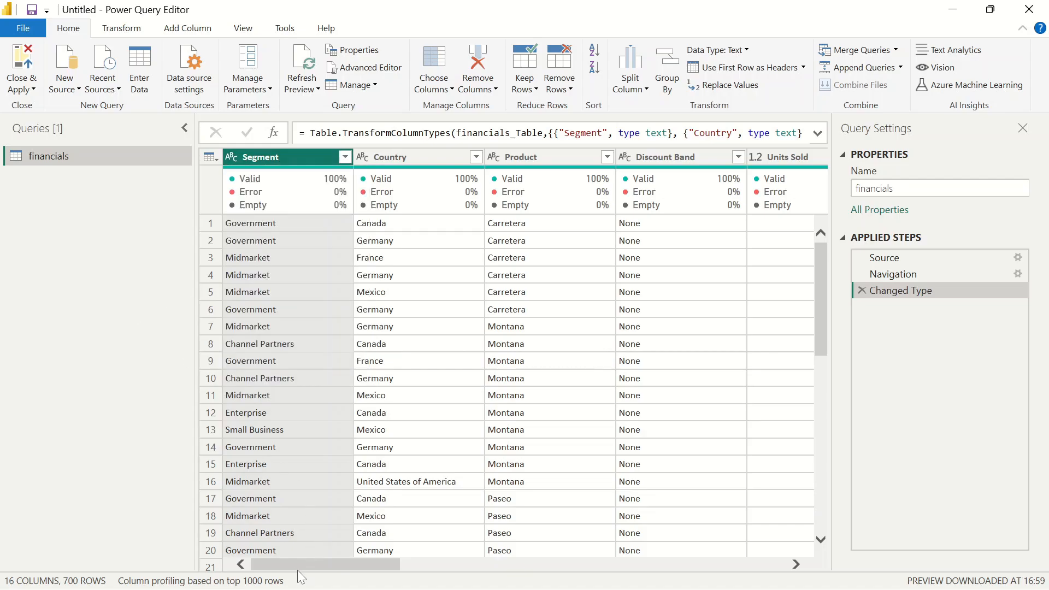
Scroll through the table's columns and rows to review the financial data and column quality
drag(290, 568, 431, 573)
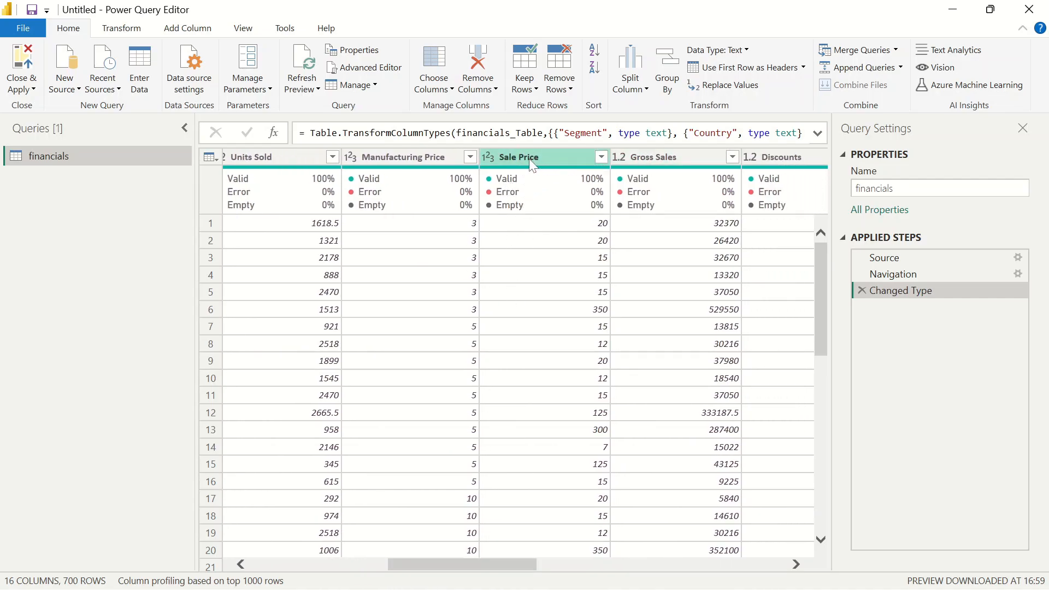
drag(479, 565, 748, 538)
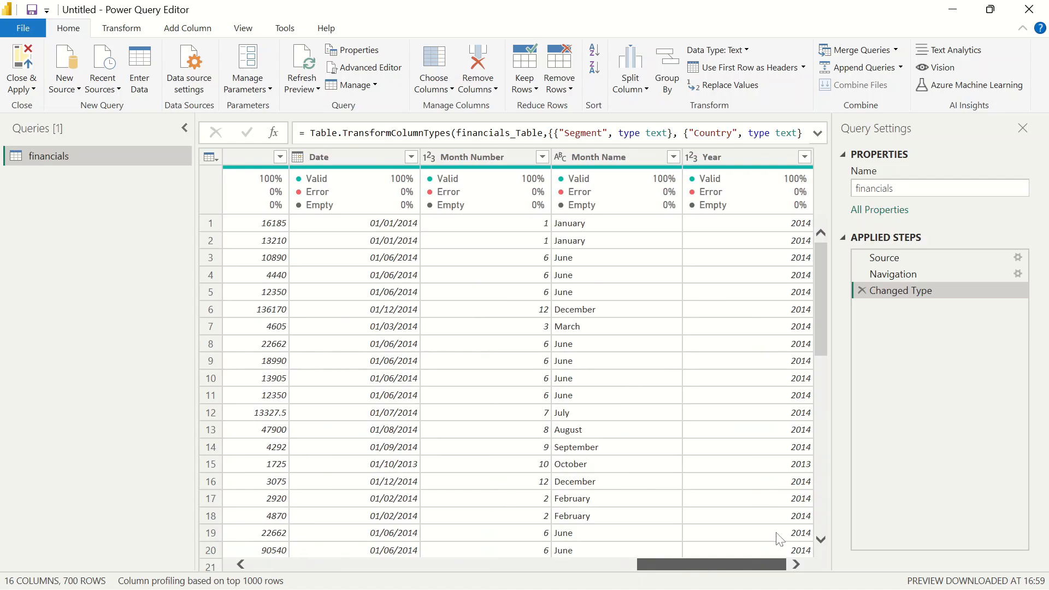
drag(766, 536, 141, 584)
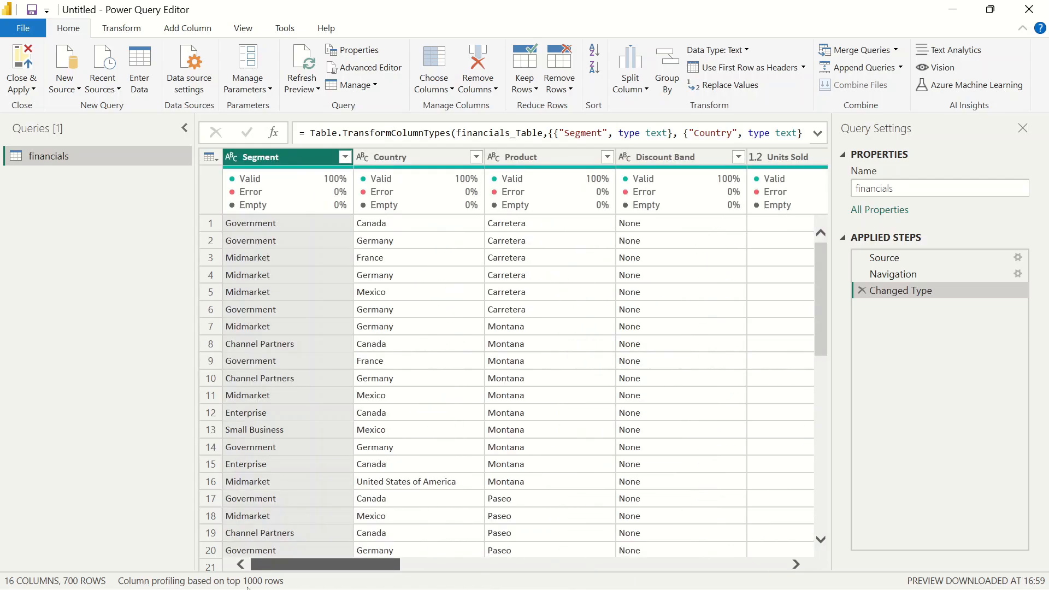
drag(300, 586, 415, 574)
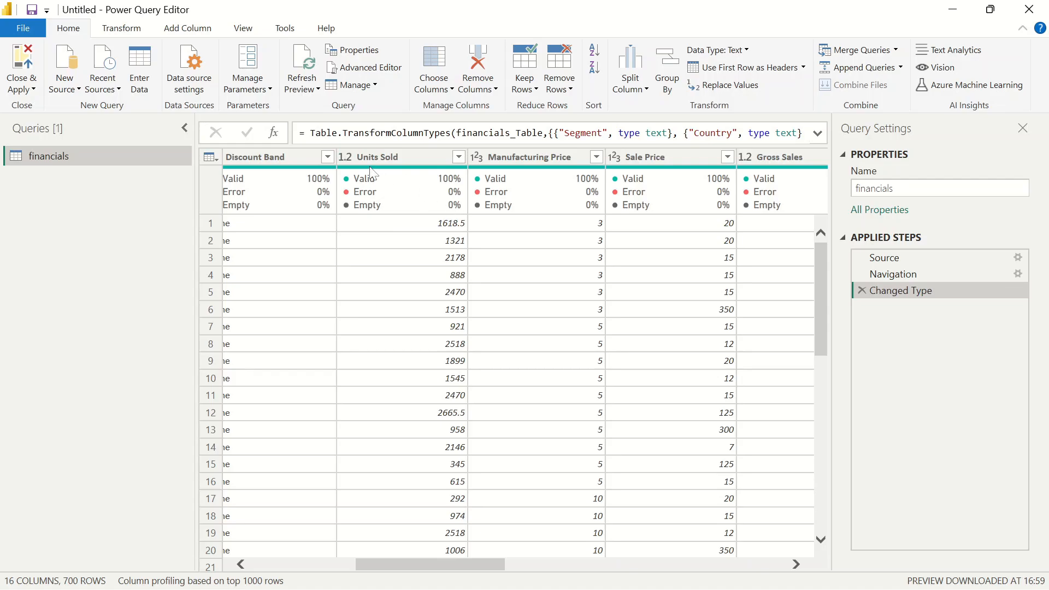
scroll(449, 494, down, 9)
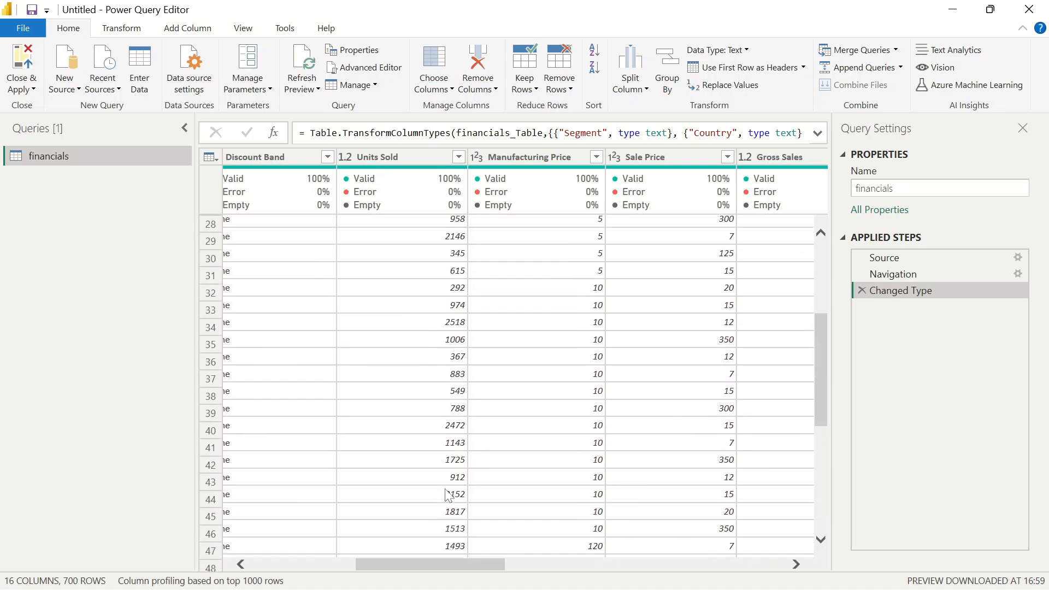
scroll(449, 495, up, 9)
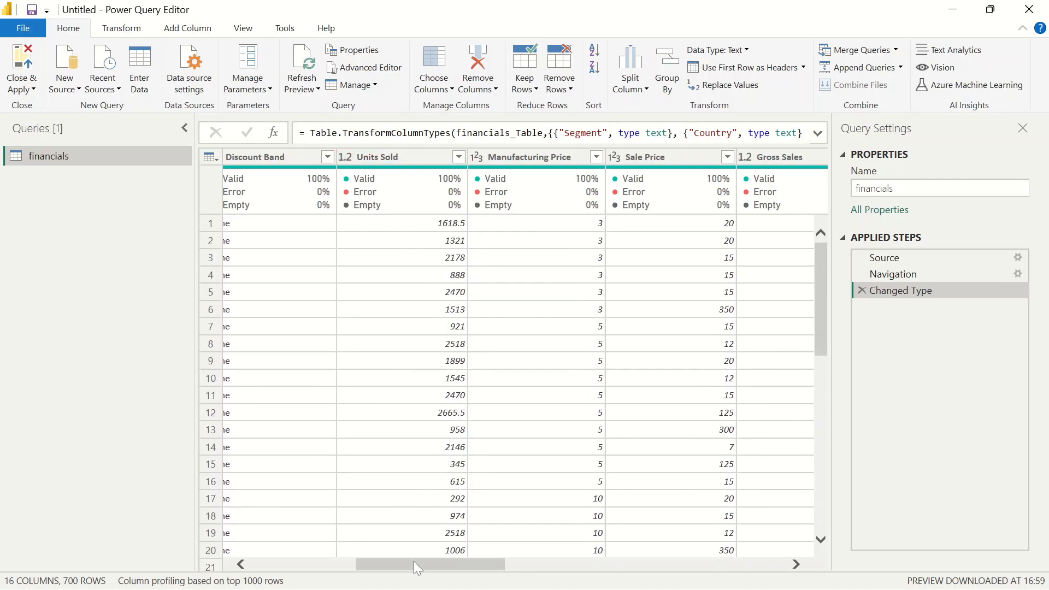
mouse_move(414, 563)
mouse_down()
mouse_move(317, 563)
mouse_move(461, 561)
mouse_move(414, 555)
mouse_up()
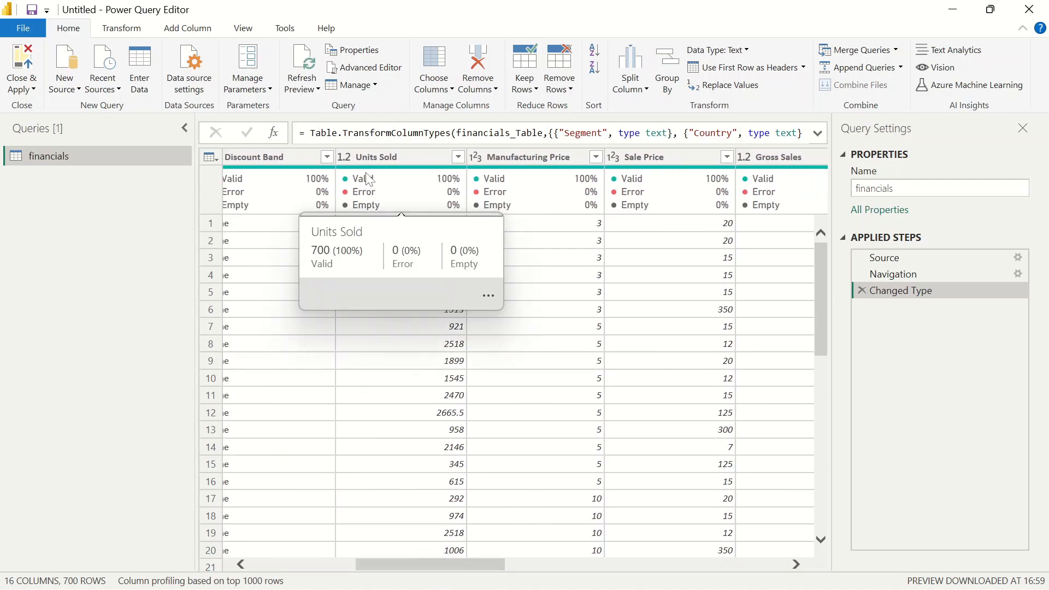
Change the Units Sold column's type to Fixed decimal number, replacing the current conversion
click(348, 162)
click(345, 159)
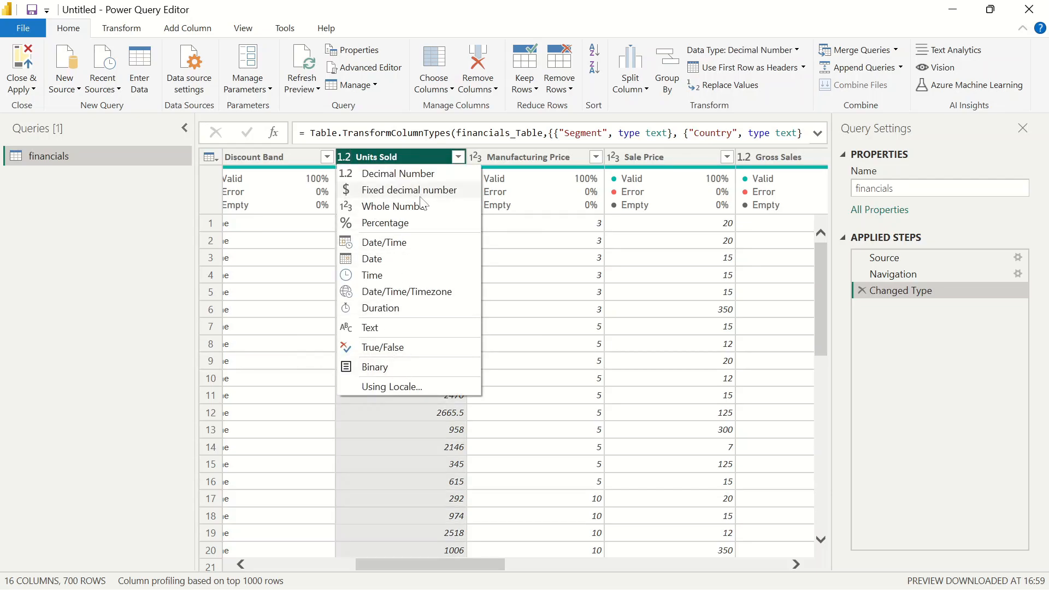
click(403, 192)
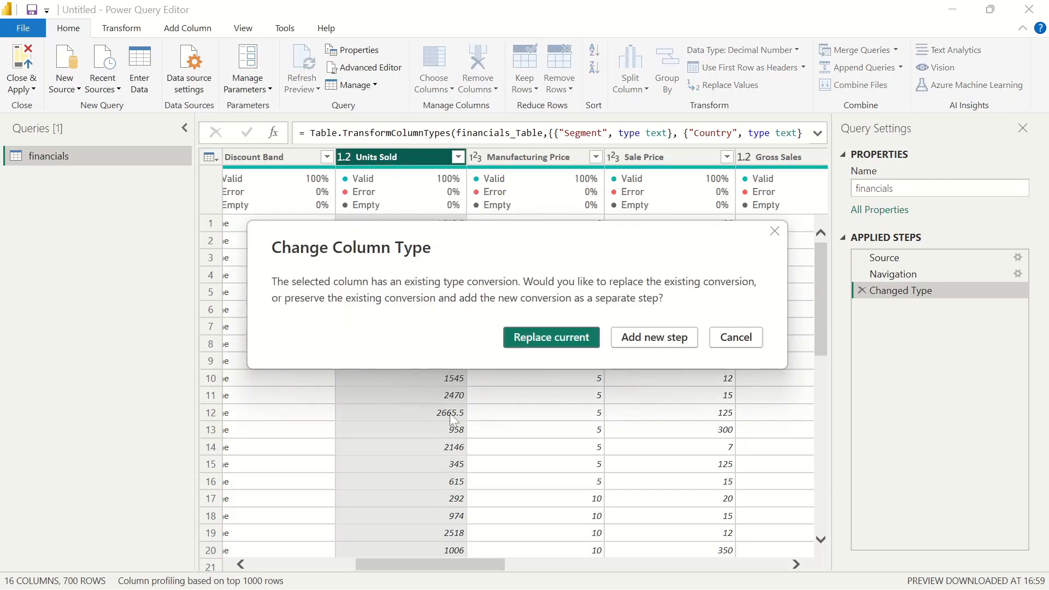
click(553, 338)
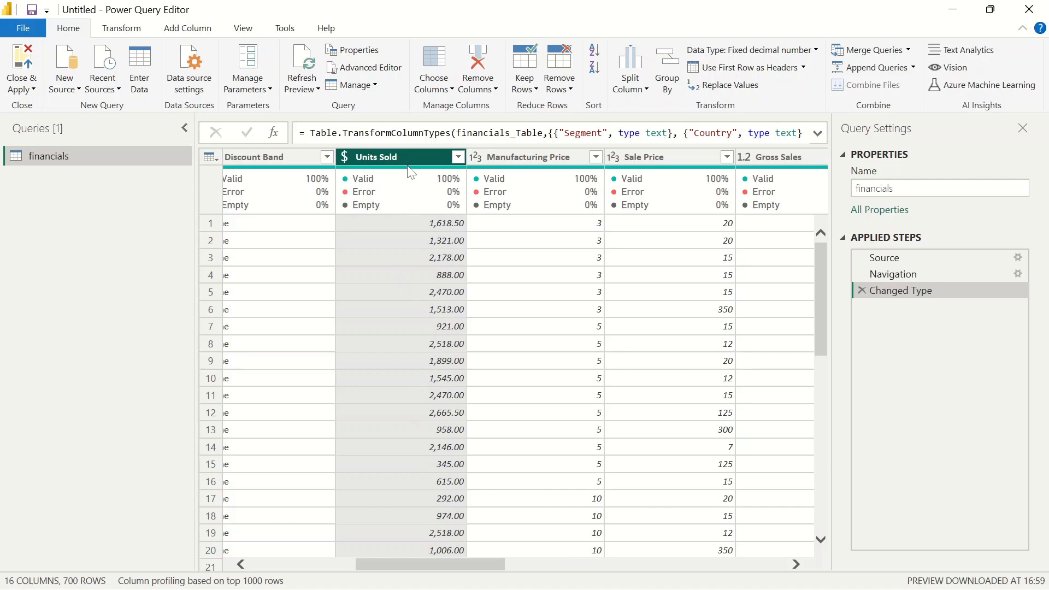
Delete the Changed Type step and set the Units Sold column's type to Decimal Number
click(862, 291)
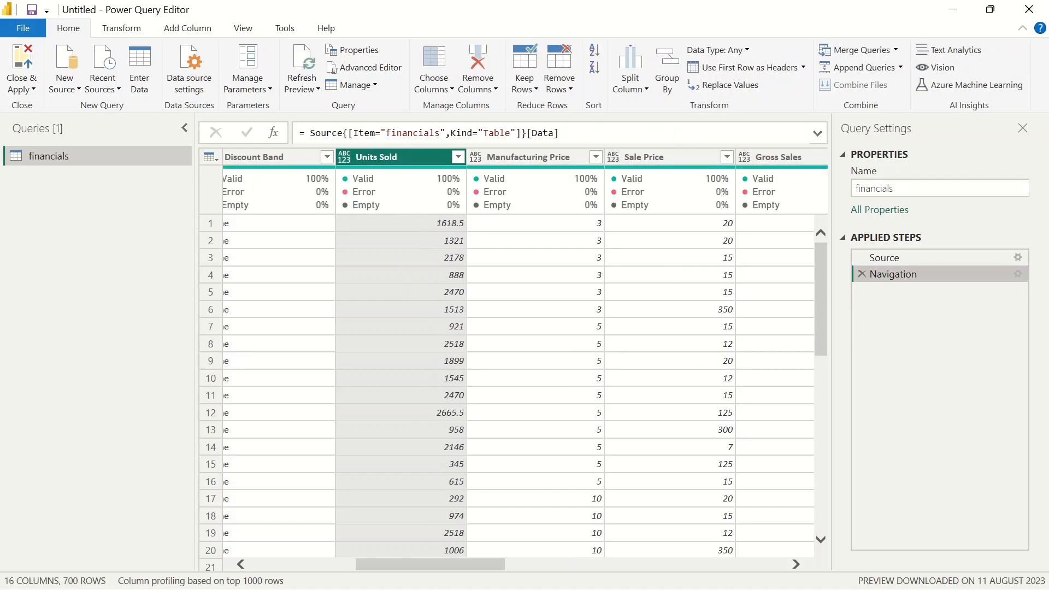
click(344, 157)
click(402, 173)
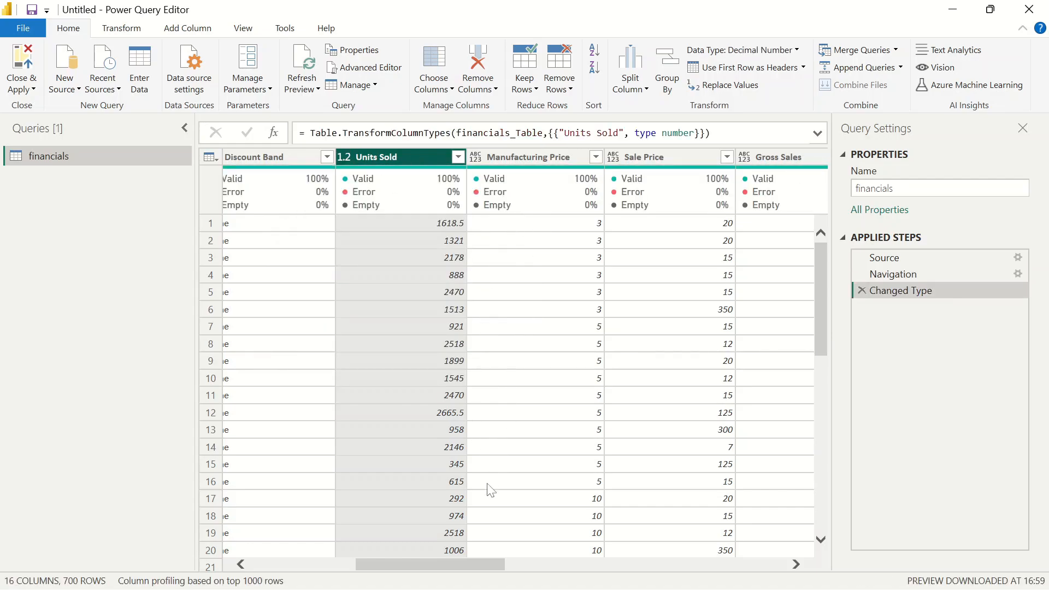
Set the Manufacturing Price column's type to Fixed decimal number
drag(417, 562, 450, 559)
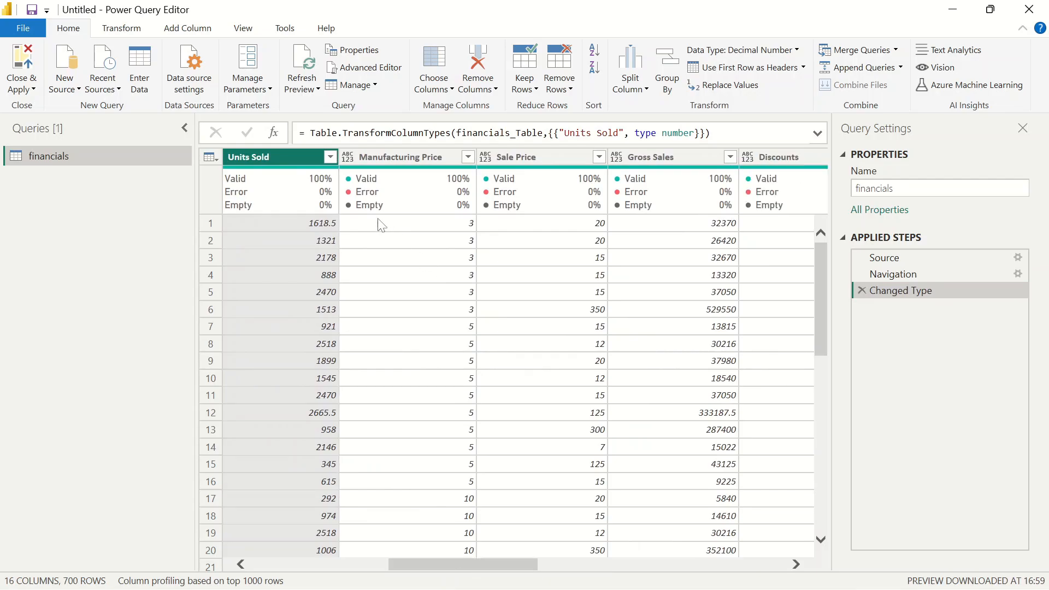
click(348, 158)
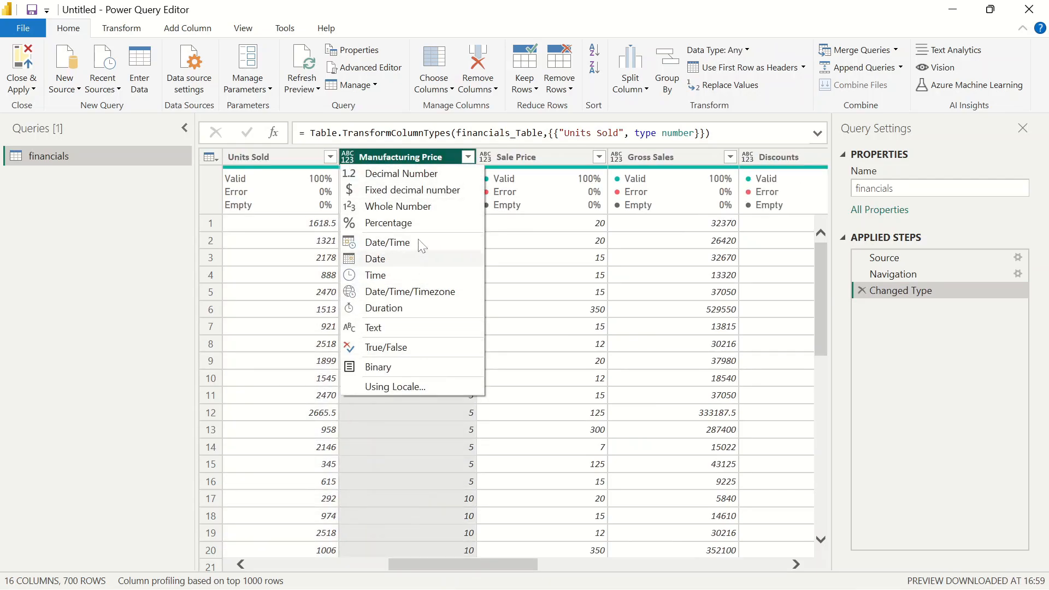
click(389, 190)
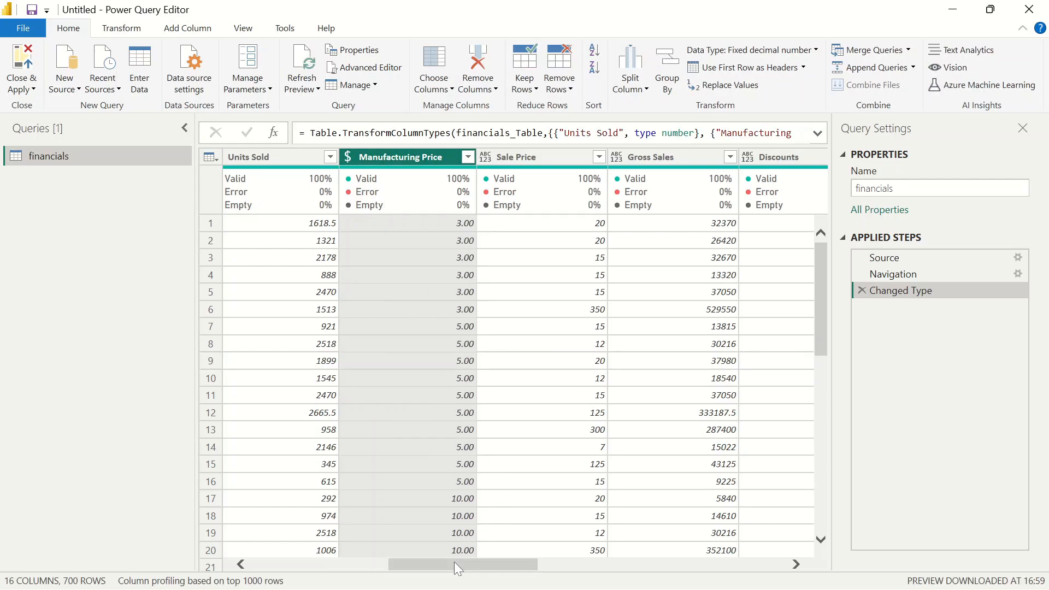
Set the Sale Price column's type to Fixed decimal number
mouse_move(428, 569)
mouse_down()
mouse_move(458, 564)
mouse_move(444, 563)
mouse_up()
click(419, 156)
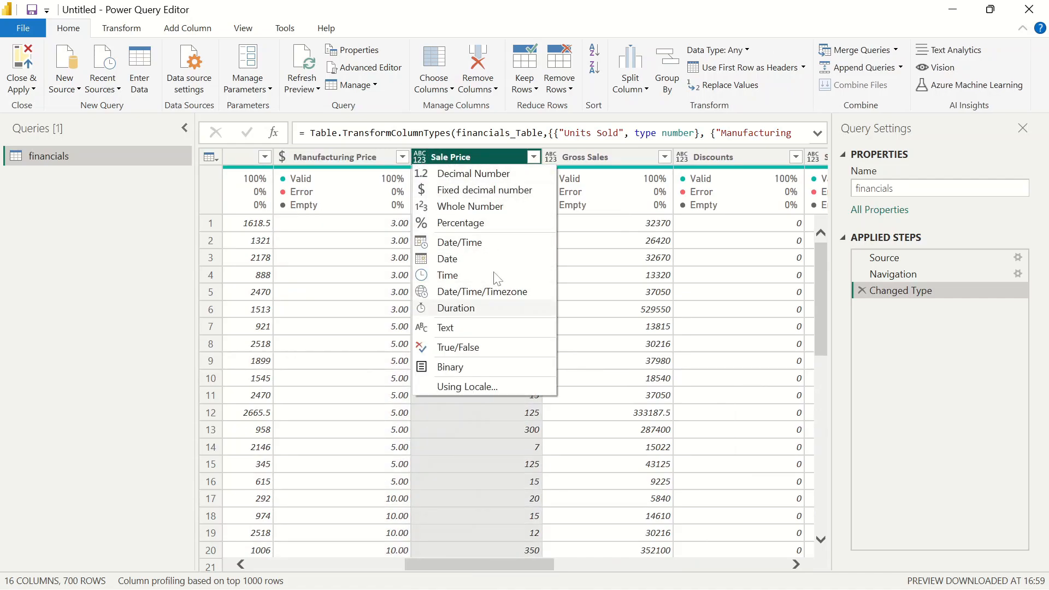
click(465, 192)
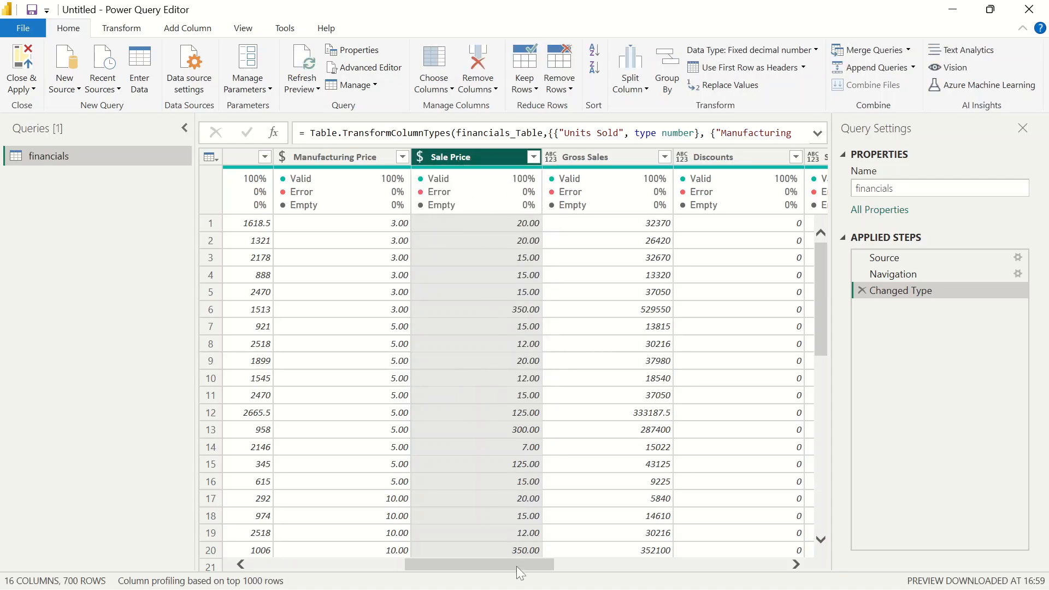
Set the Gross Sales column's type to Fixed decimal number
drag(483, 563, 520, 565)
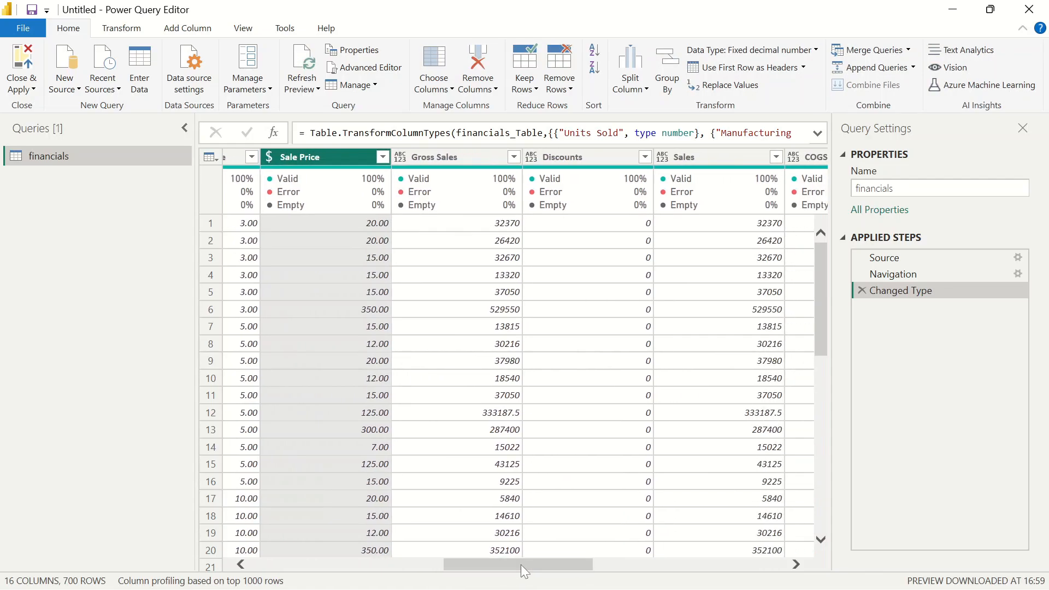
click(401, 156)
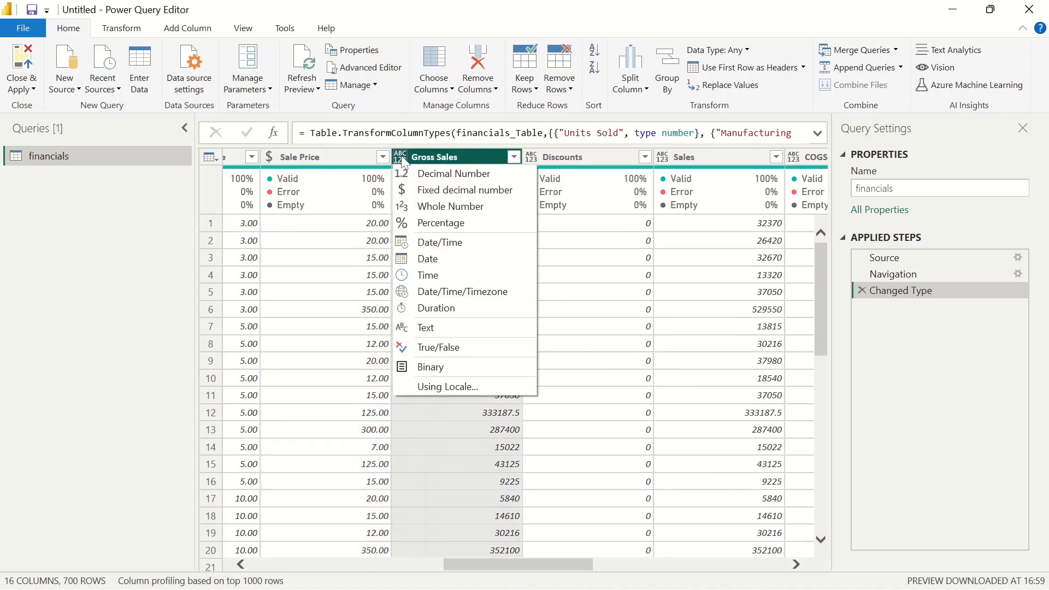
click(478, 194)
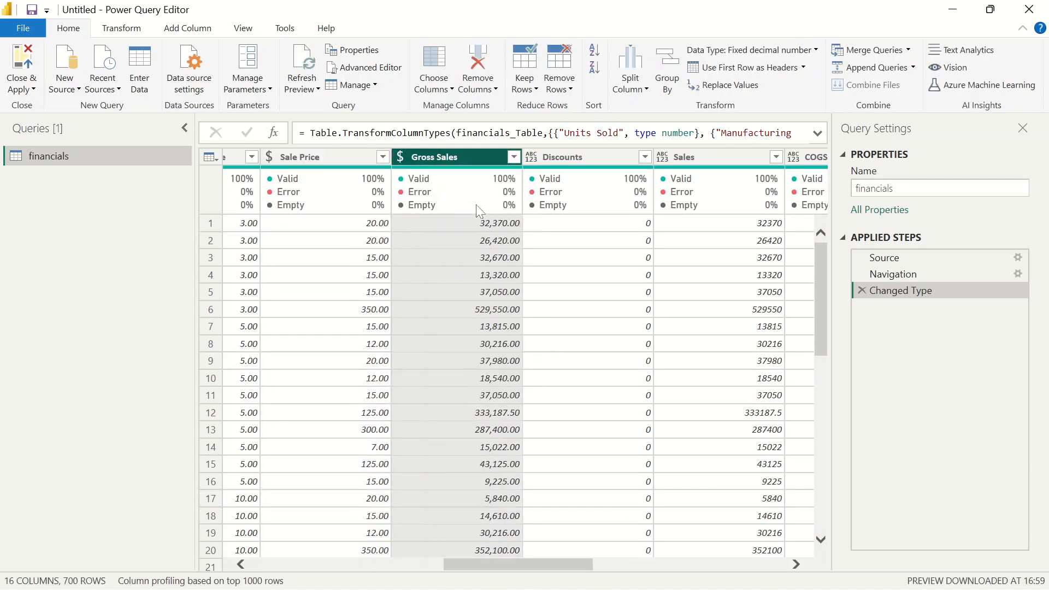
Set the Discounts column's type to Fixed decimal number
drag(493, 559, 536, 559)
click(361, 157)
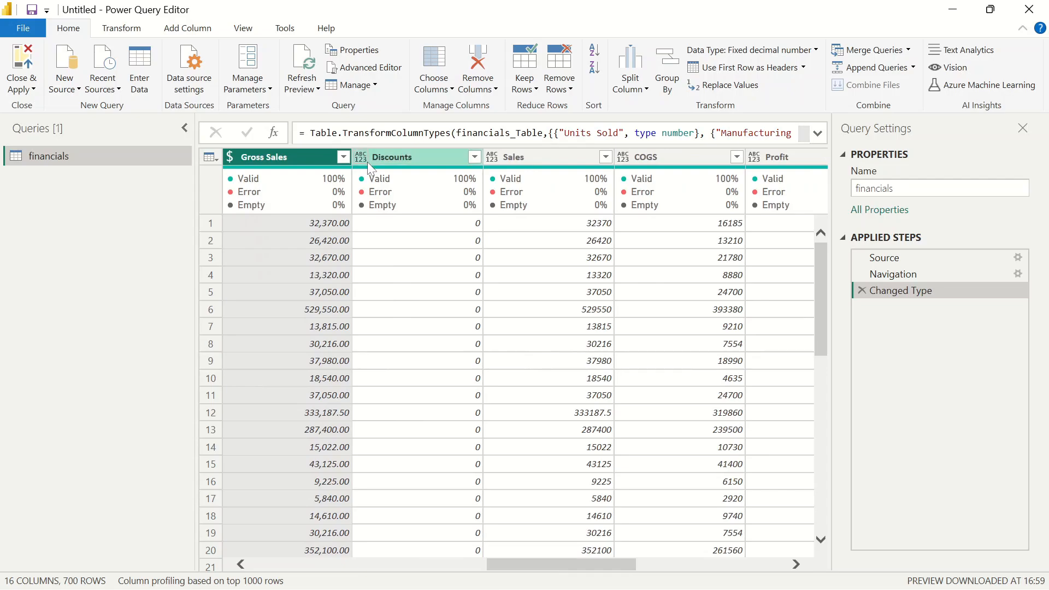
click(429, 196)
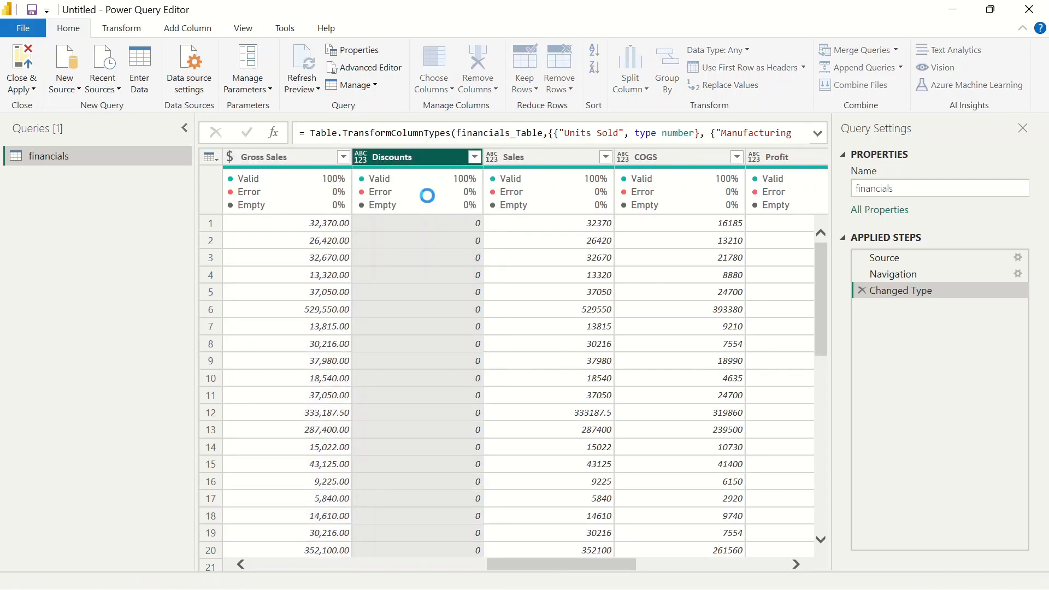
Set the Sales column's type to Fixed decimal number
drag(544, 563, 568, 564)
click(400, 159)
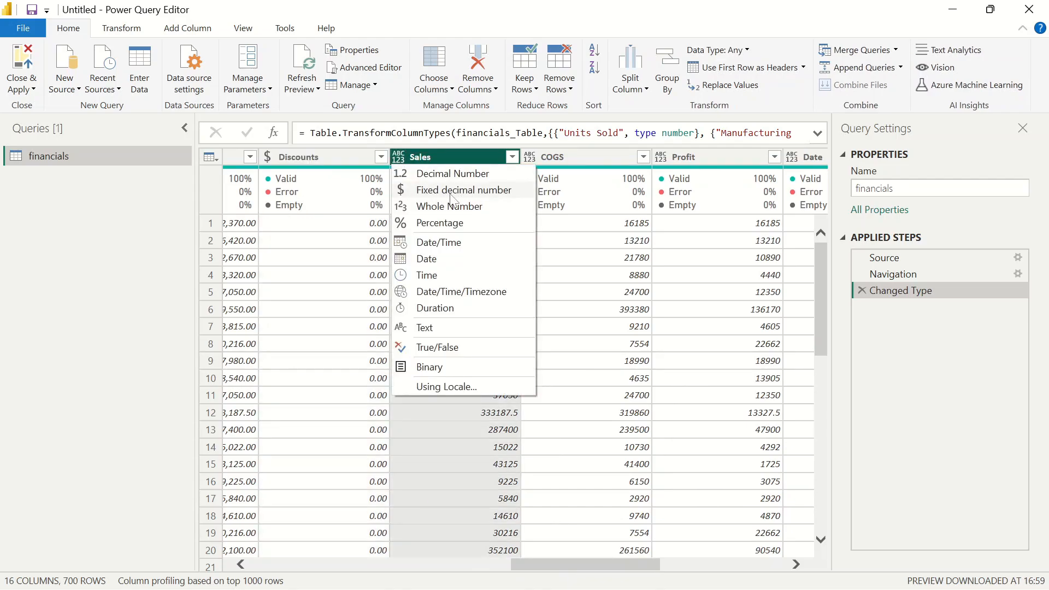
click(428, 194)
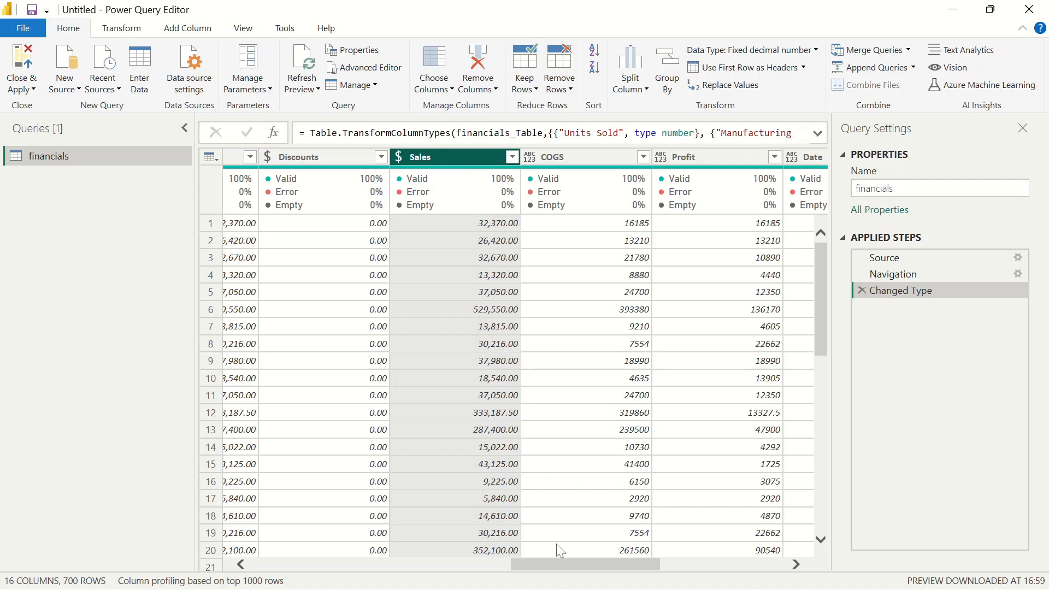
Set the COGS column's type to Fixed decimal number
drag(553, 562, 580, 562)
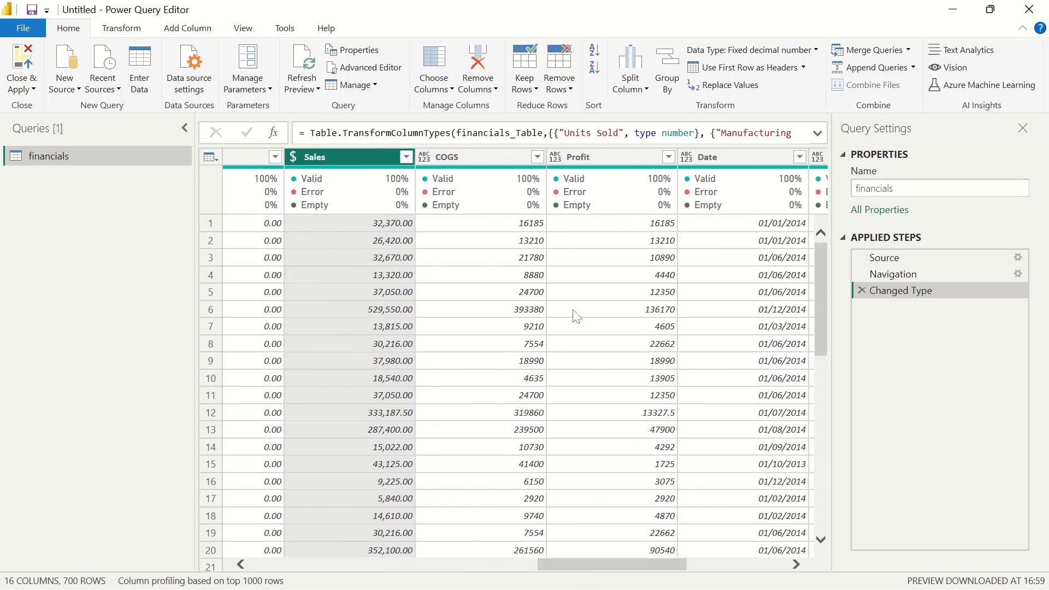
click(436, 159)
click(425, 158)
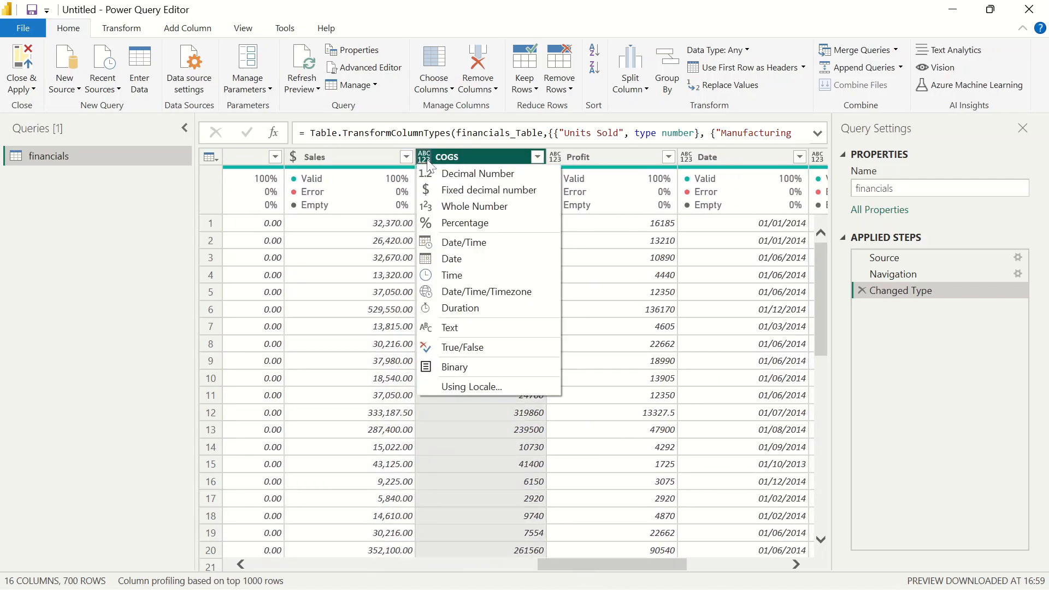
click(481, 191)
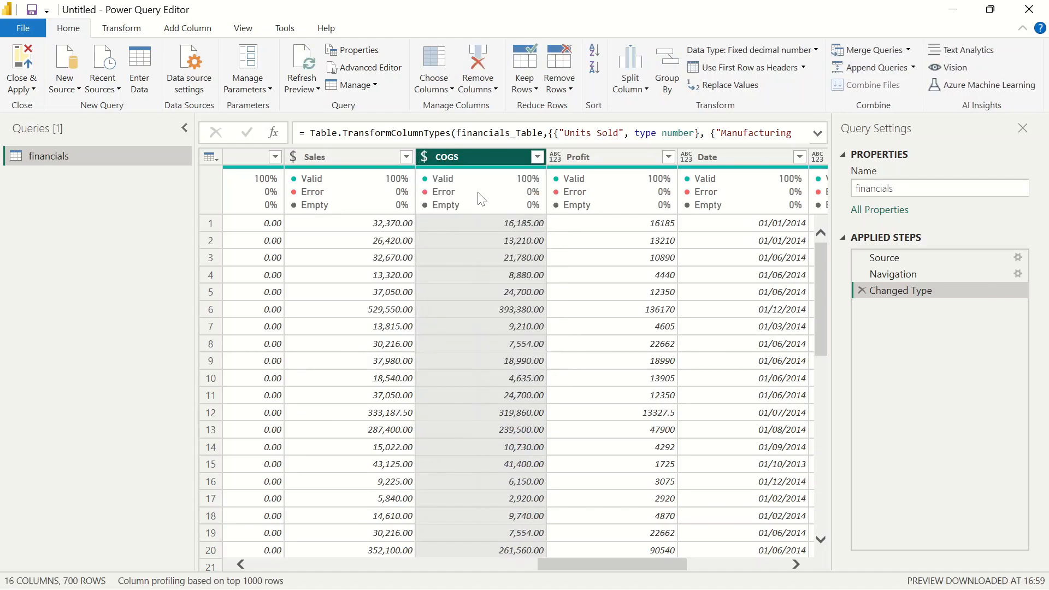
Set the Profit column's type to Fixed decimal number
drag(602, 568, 635, 570)
click(428, 155)
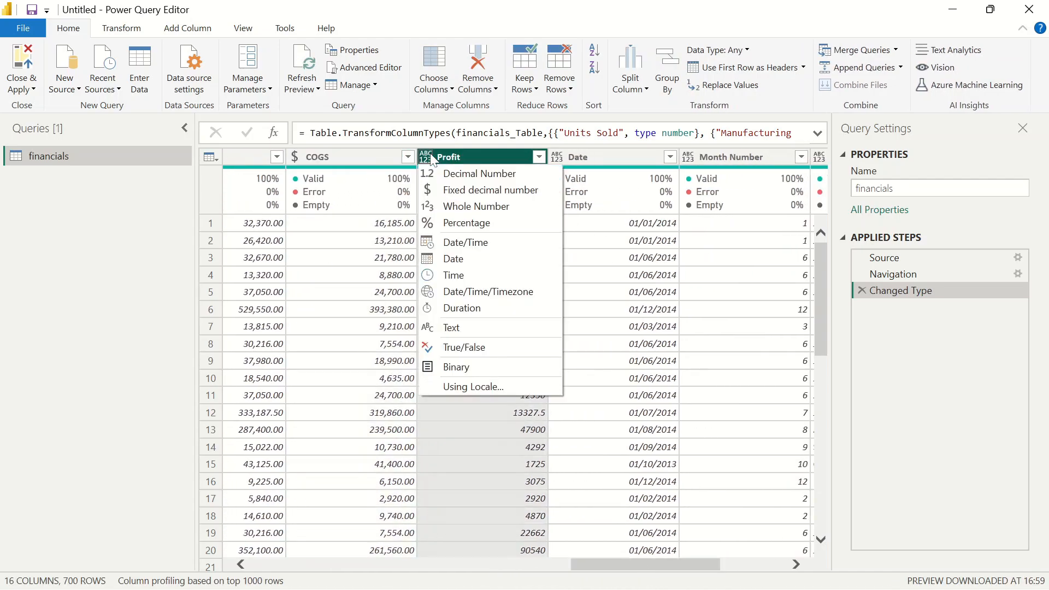
click(491, 191)
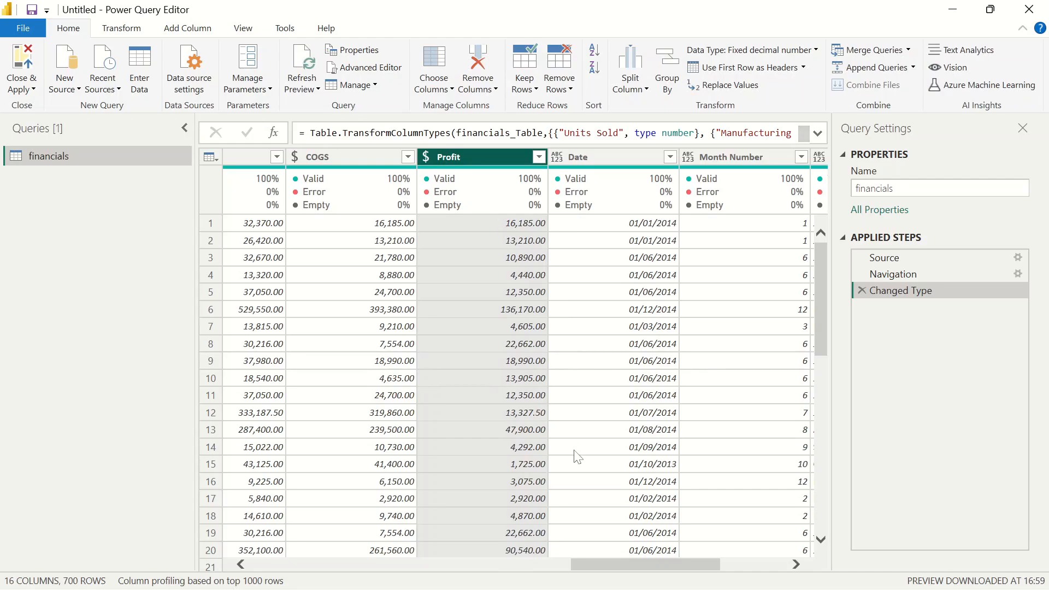
Set the Date column's type to Date
drag(618, 561, 656, 562)
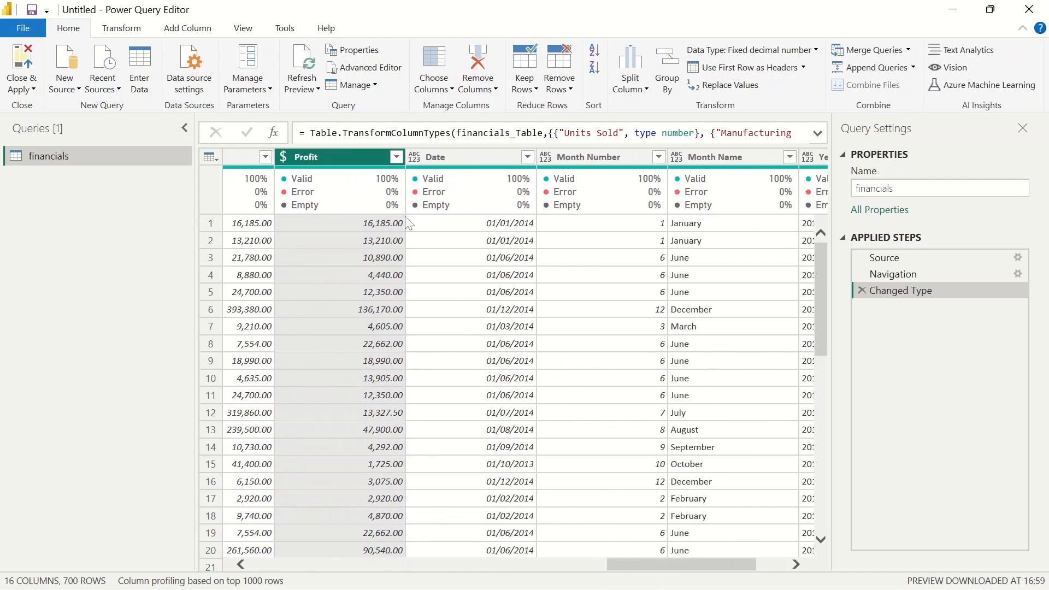
click(445, 157)
click(413, 157)
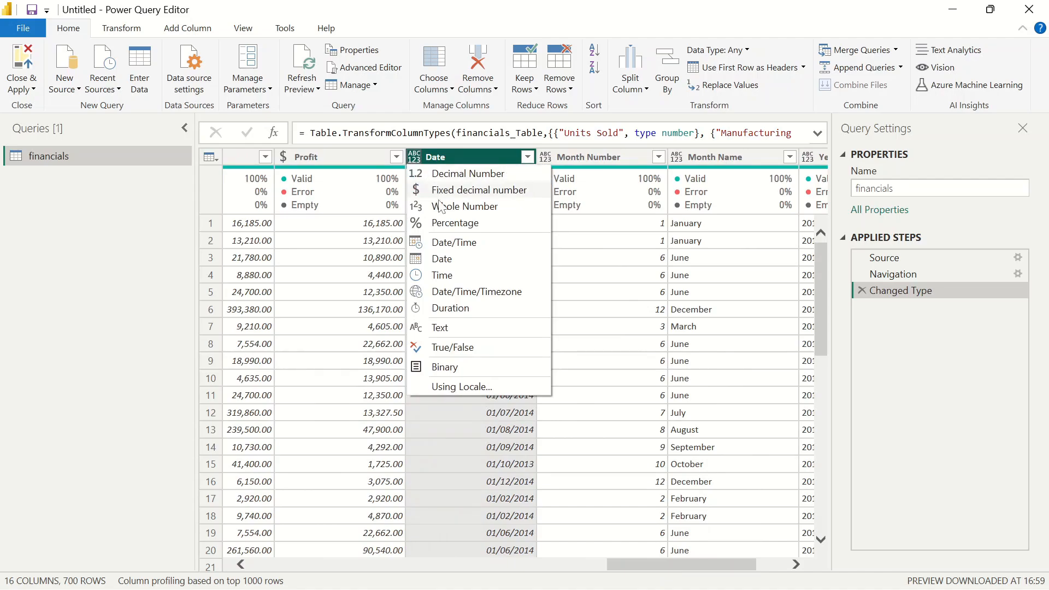
click(459, 259)
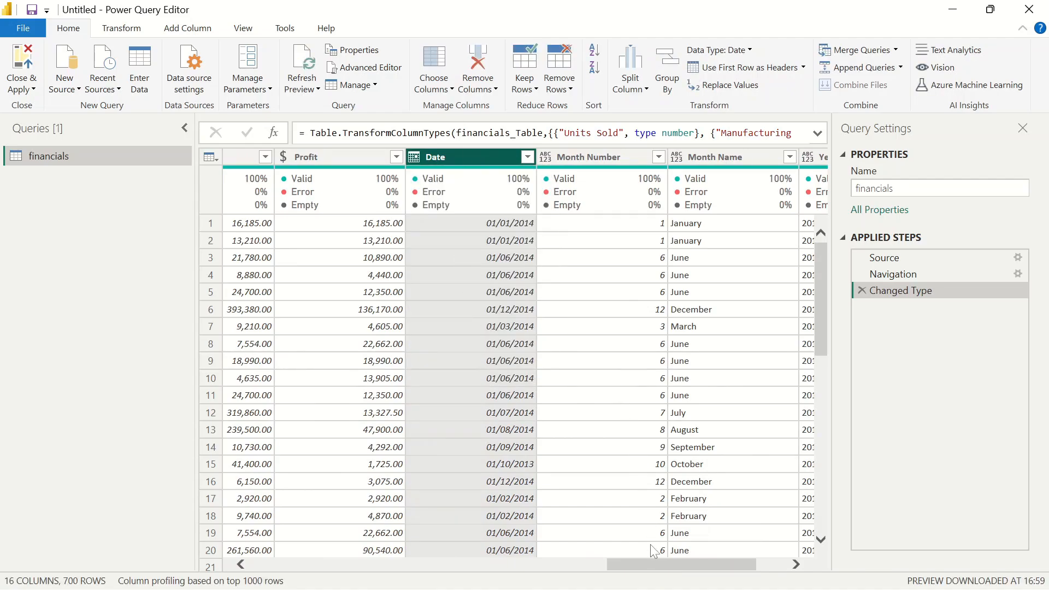
Set the Month Number column's type to Whole Number
drag(651, 565, 689, 565)
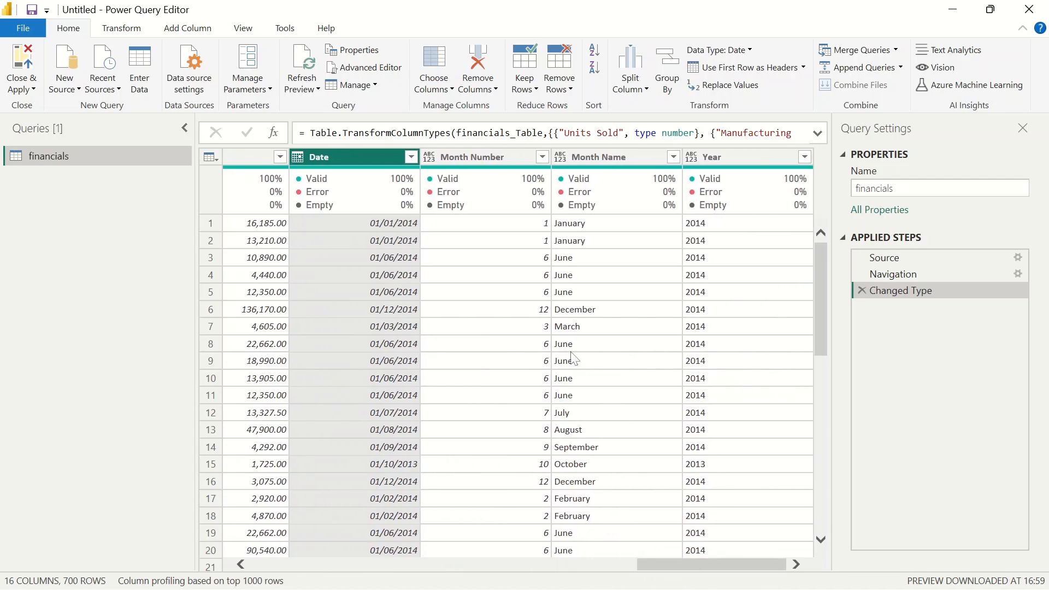
click(435, 160)
click(436, 160)
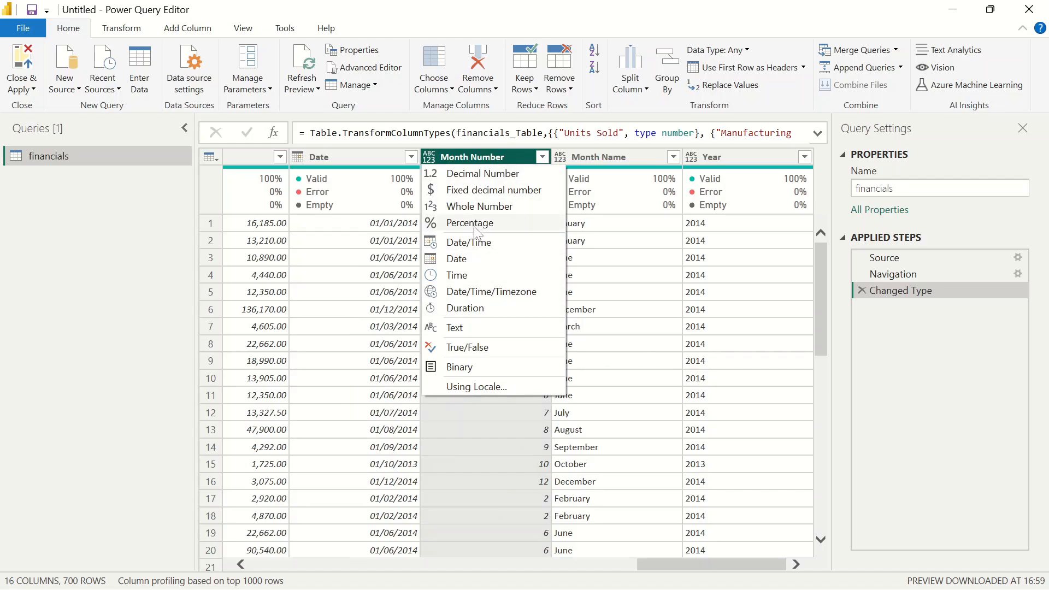
click(494, 210)
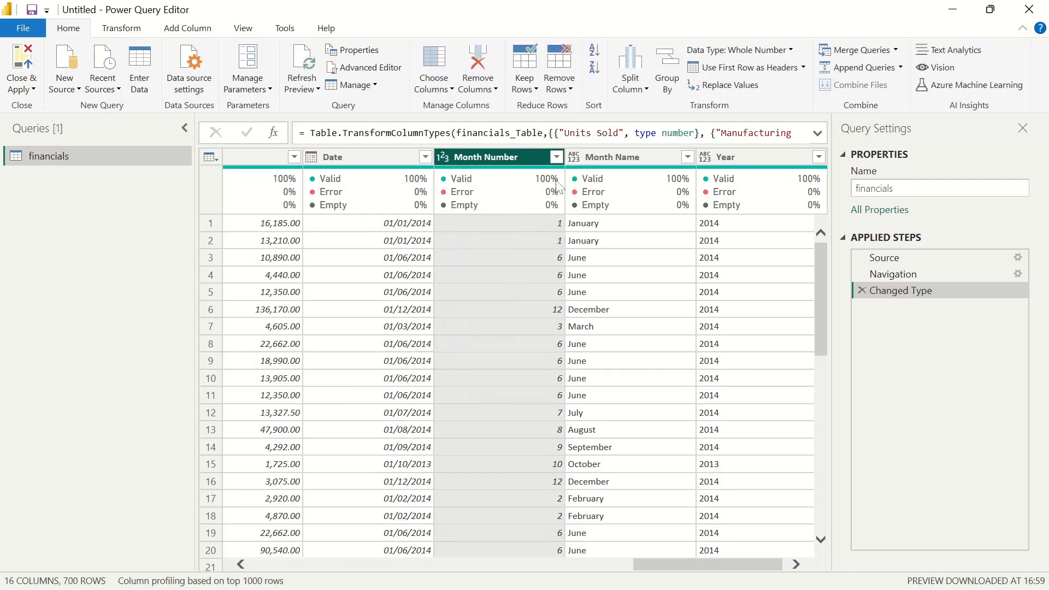
Set the Month Name column's type to Text
drag(687, 562, 727, 559)
click(562, 159)
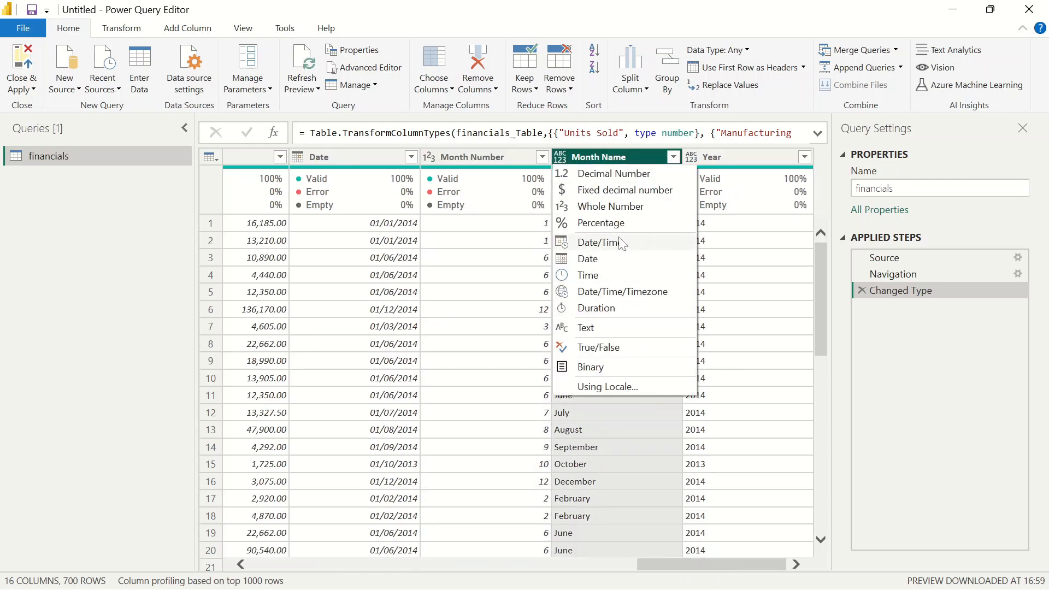
click(610, 327)
Set the Year column's type to Whole Number
drag(720, 564, 724, 563)
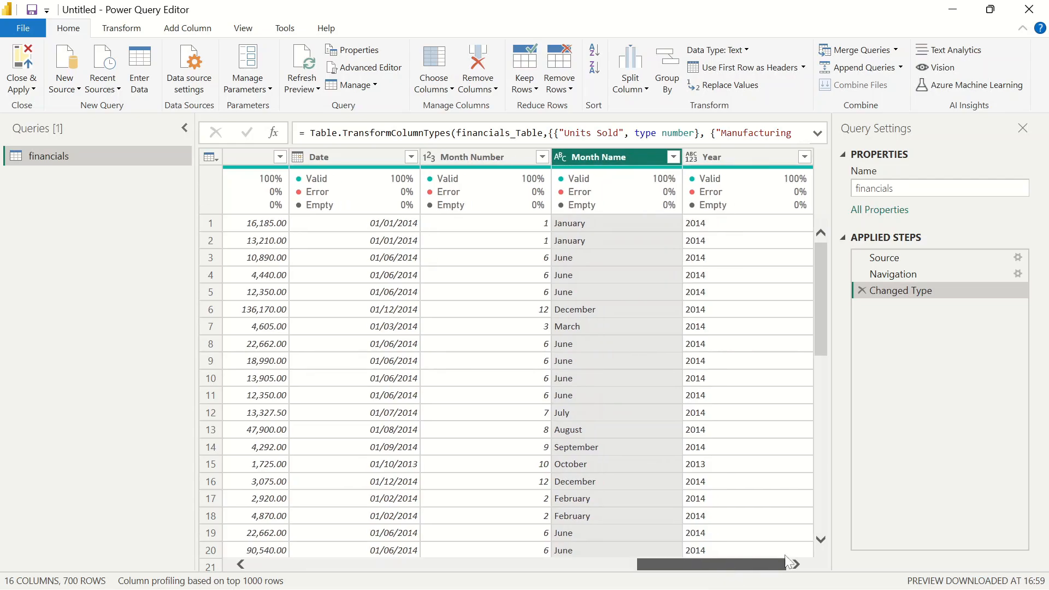
click(691, 156)
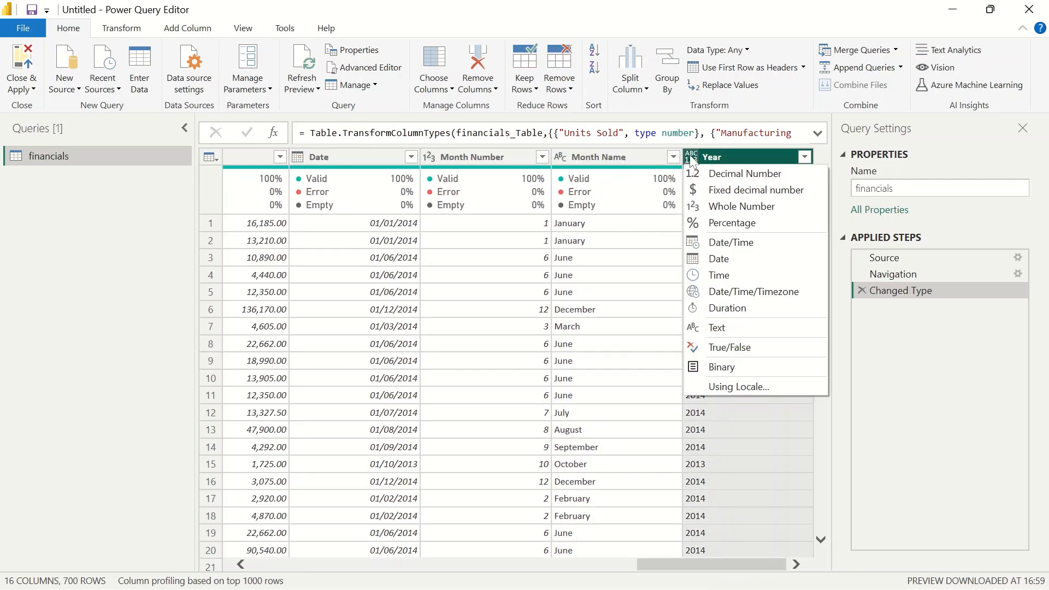
click(745, 208)
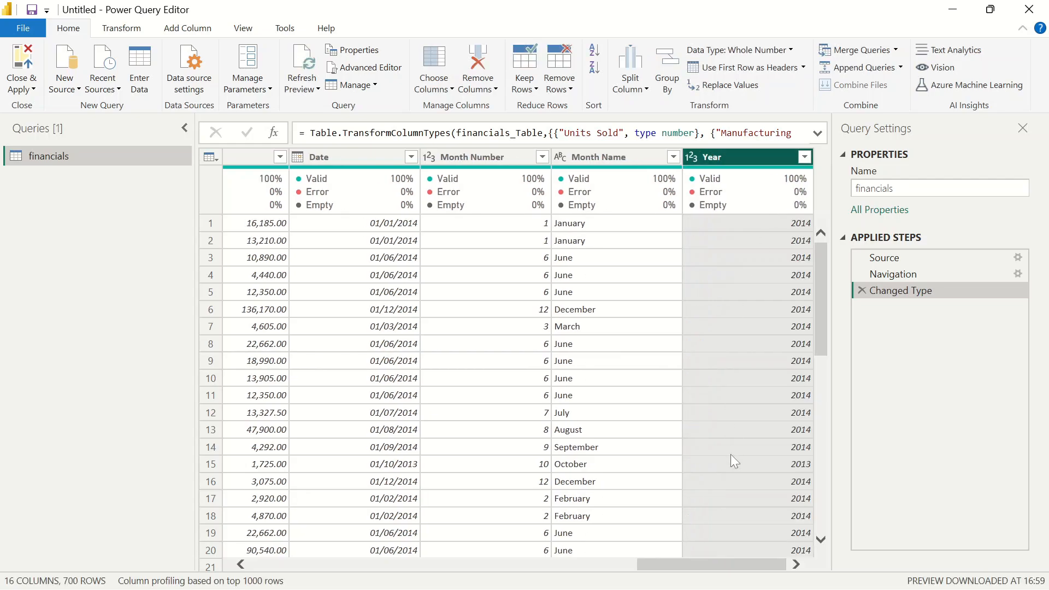
Close the Power Query Editor and apply the query changes to the report
drag(691, 564, 124, 424)
click(21, 88)
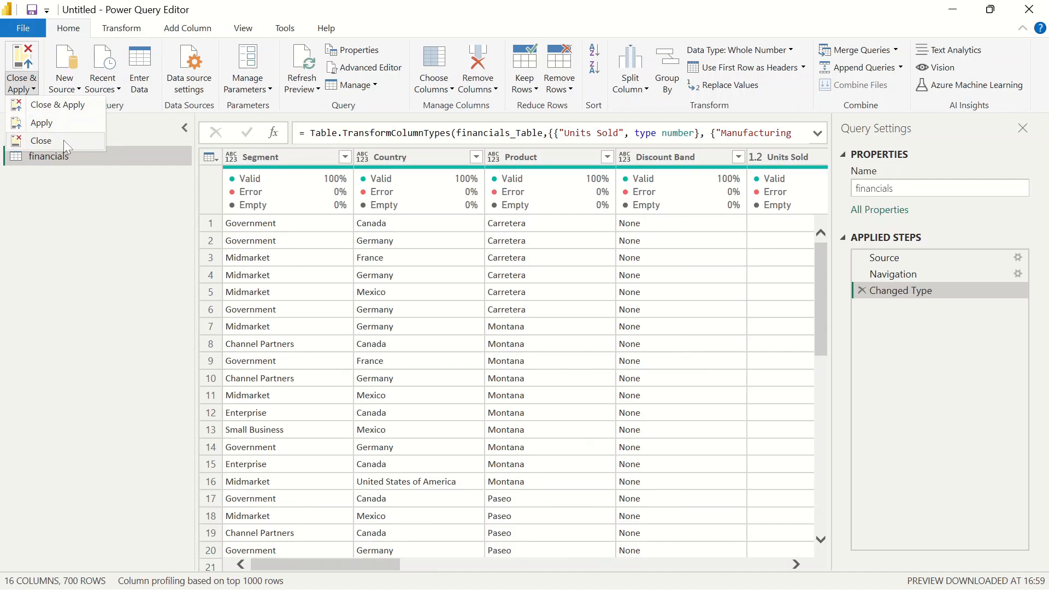
click(41, 141)
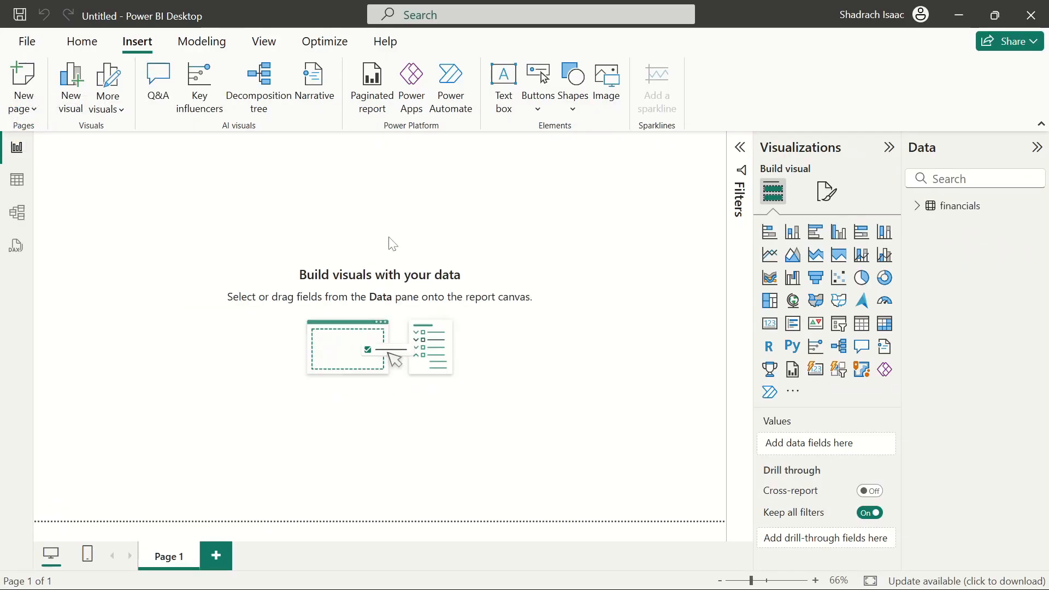
Switch to the model view and enlarge the financials table card to show more fields
click(17, 213)
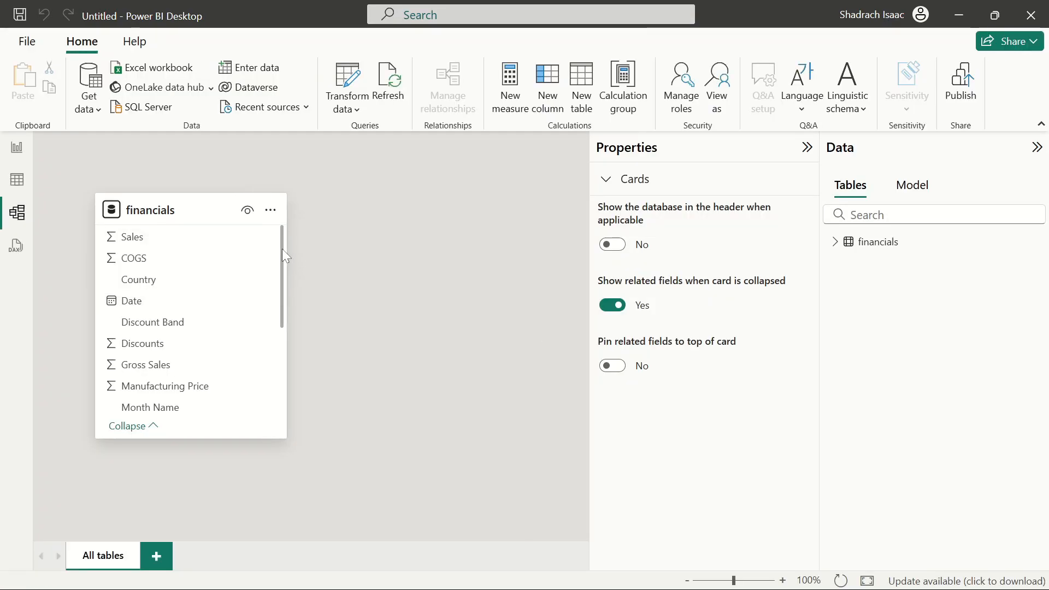
drag(282, 248, 339, 182)
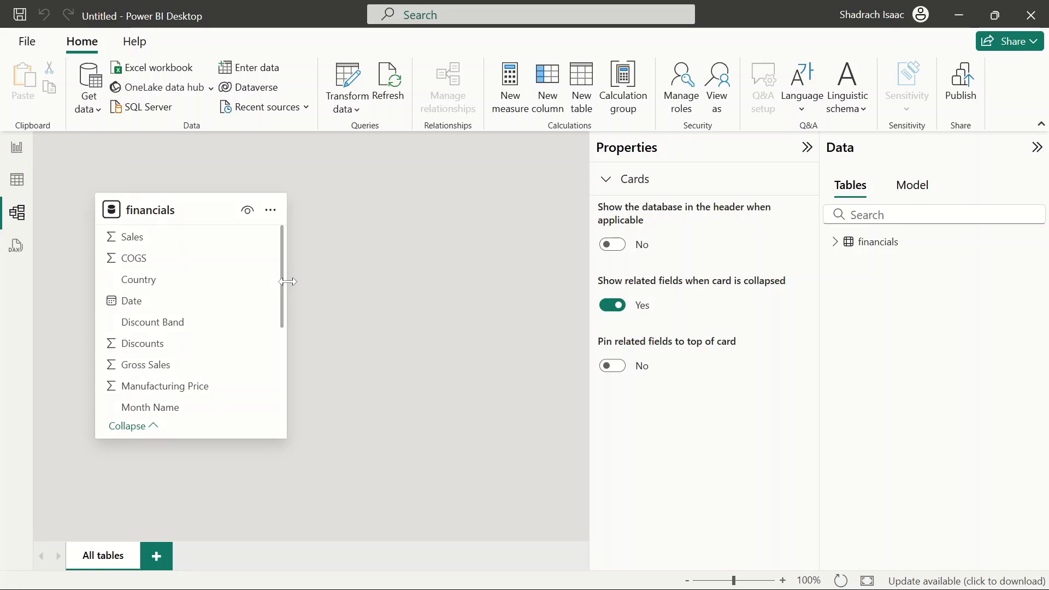
mouse_move(287, 284)
mouse_down()
mouse_move(397, 286)
mouse_move(293, 276)
mouse_up()
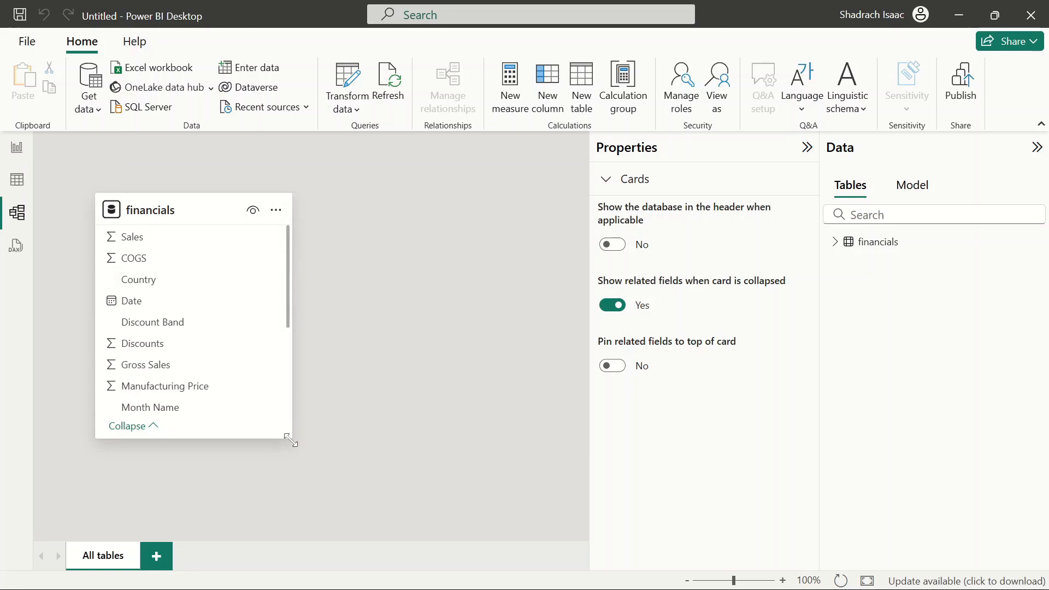
drag(292, 437, 296, 488)
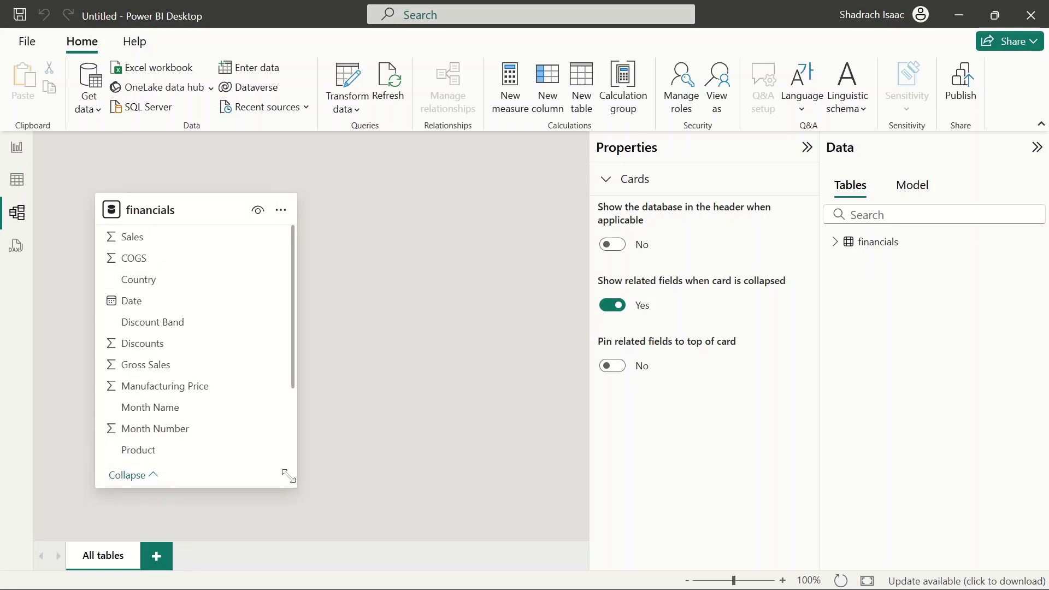
scroll(251, 379, down, 3)
scroll(250, 379, up, 3)
scroll(252, 382, down, 3)
scroll(252, 381, up, 3)
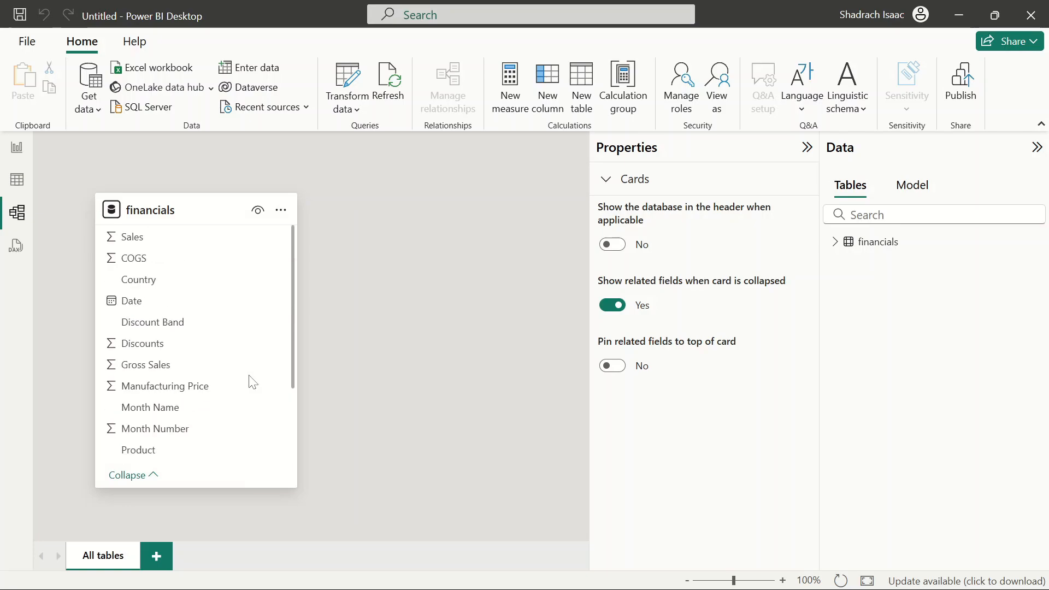
Return to the report view and expand the financials table's field list to inspect its fields
click(17, 149)
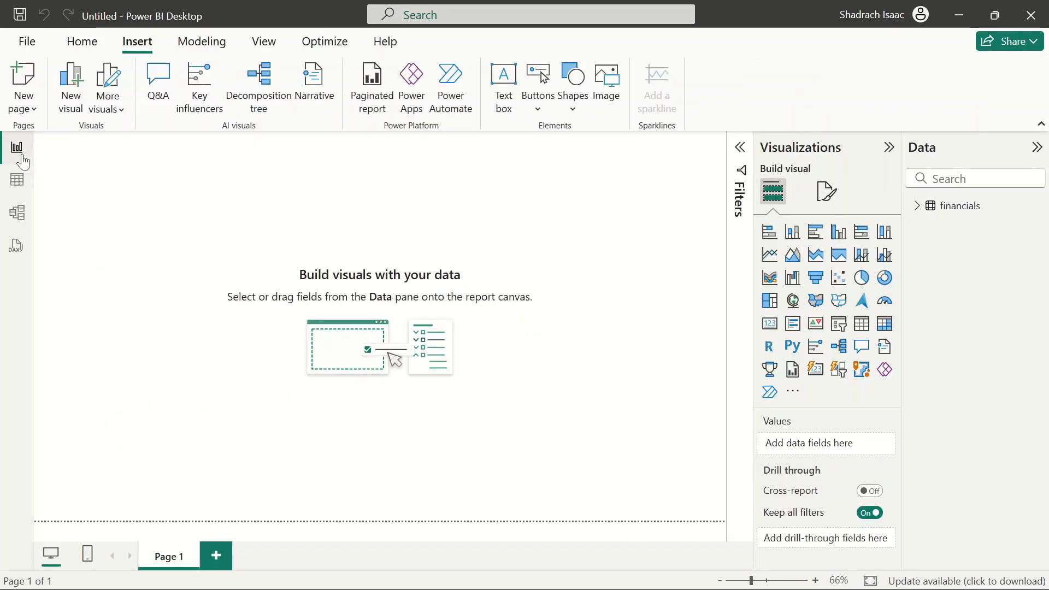
click(918, 210)
click(978, 286)
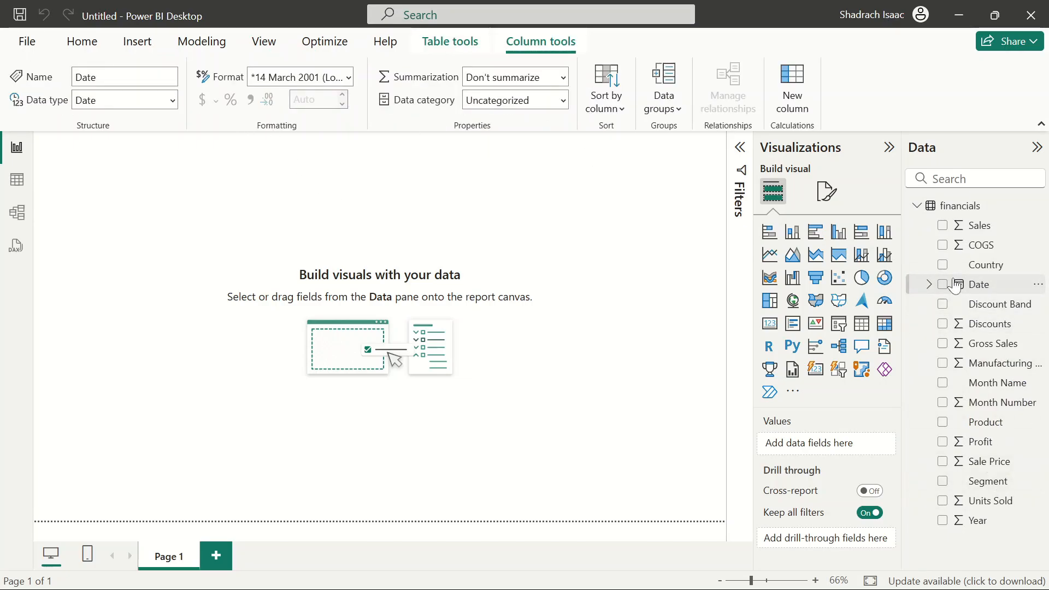
Browse the Modeling ribbon options for creating tables and measures
click(499, 234)
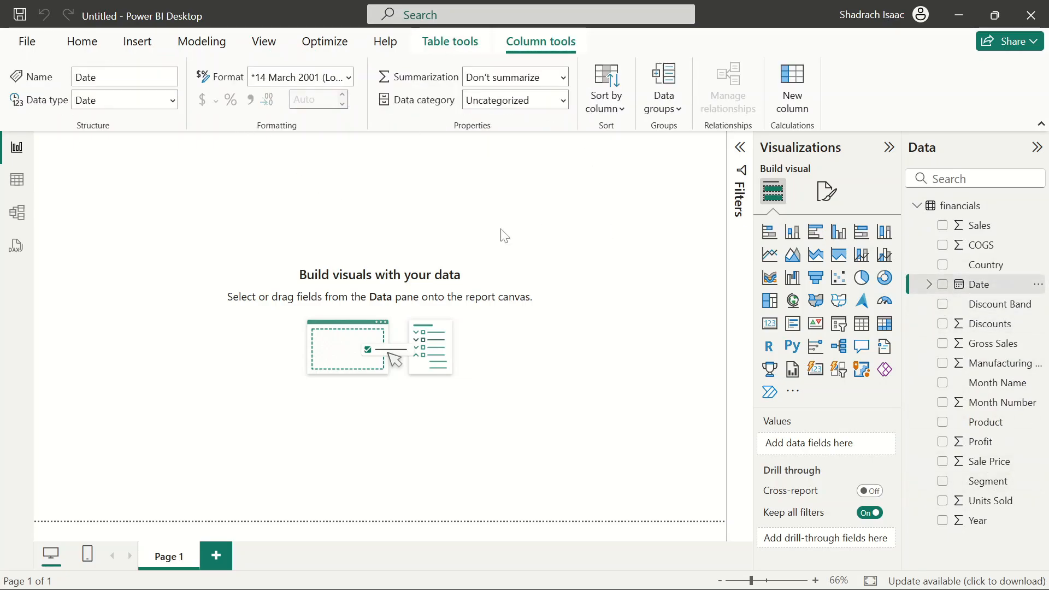
click(202, 43)
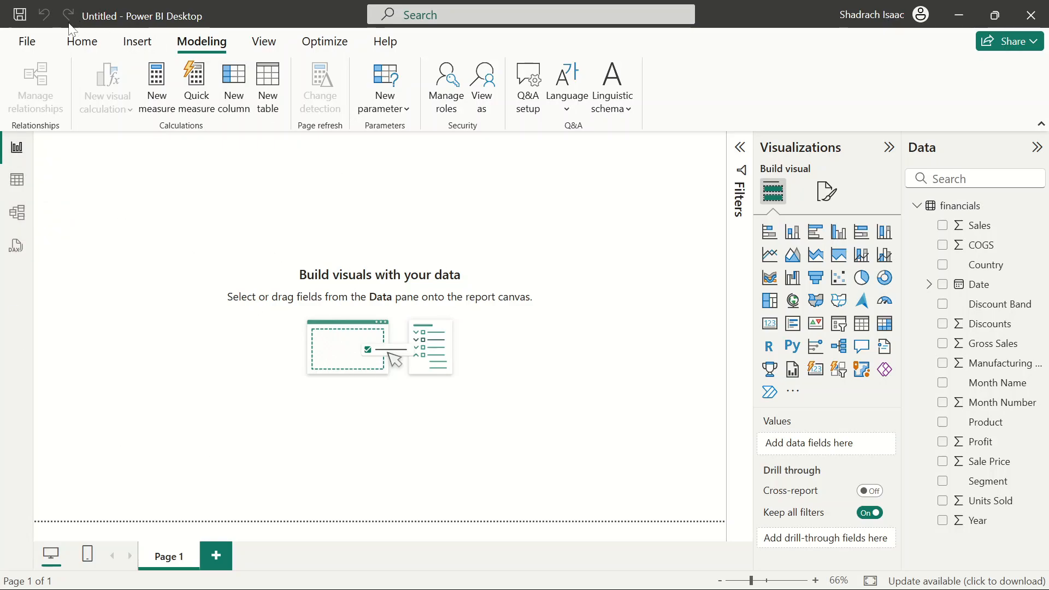
click(73, 49)
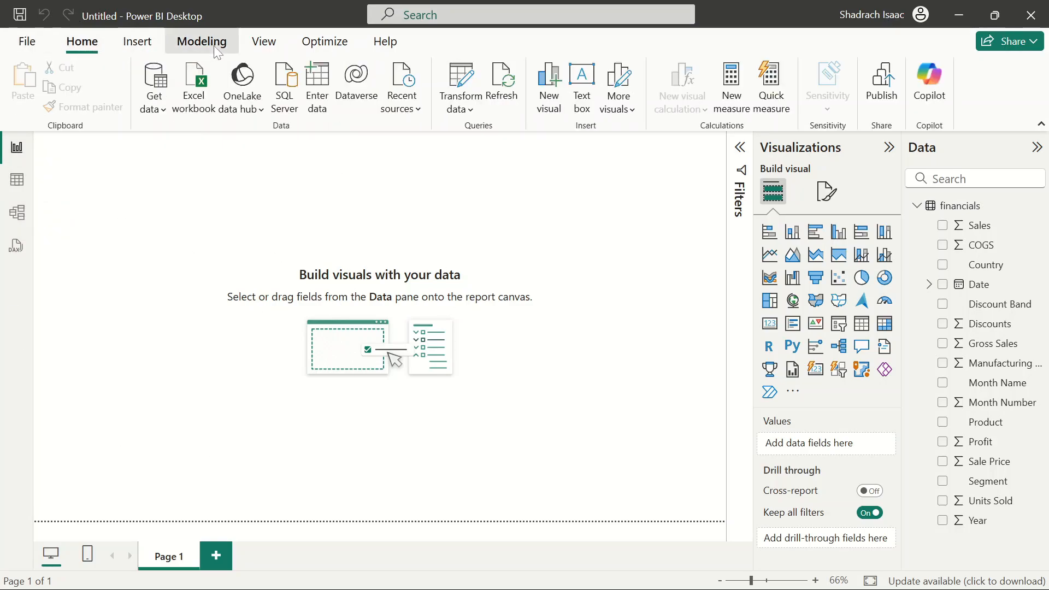
click(197, 49)
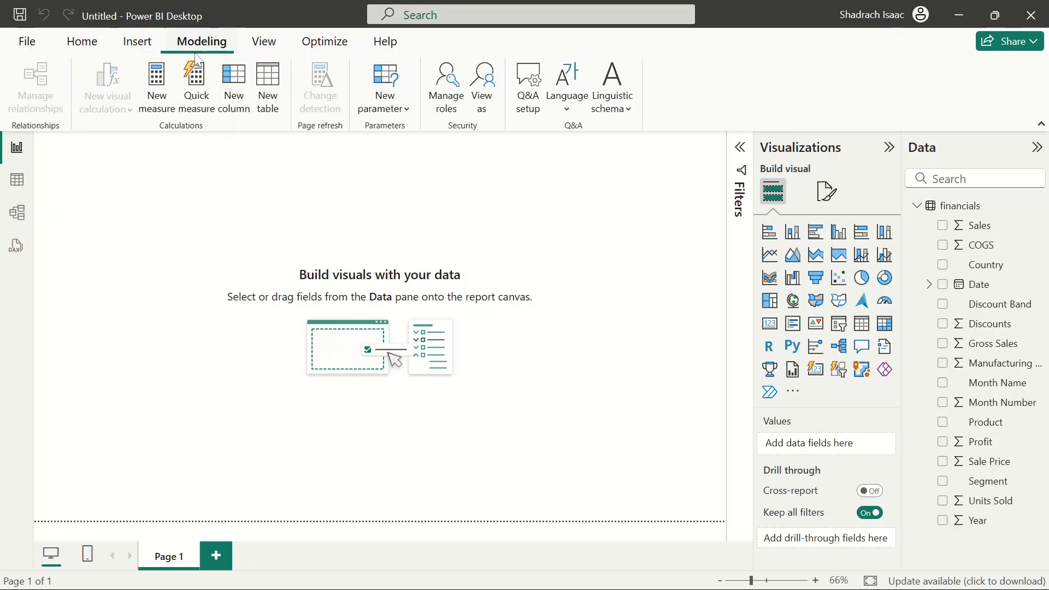
Create a new calculated table named DateTable and start its formula with the CALENDAR function
click(278, 102)
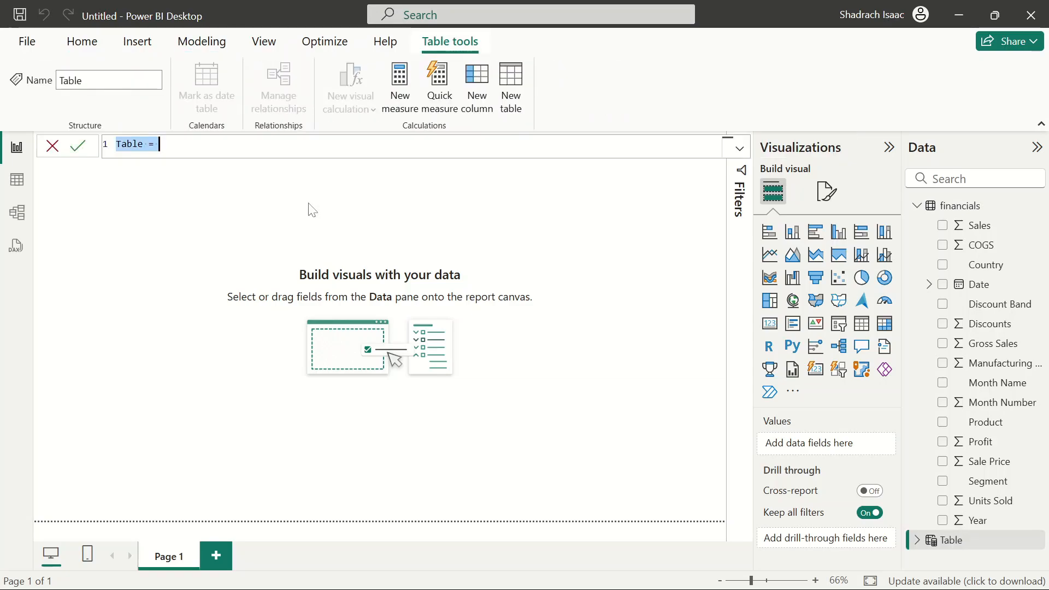
key(BackSpace)
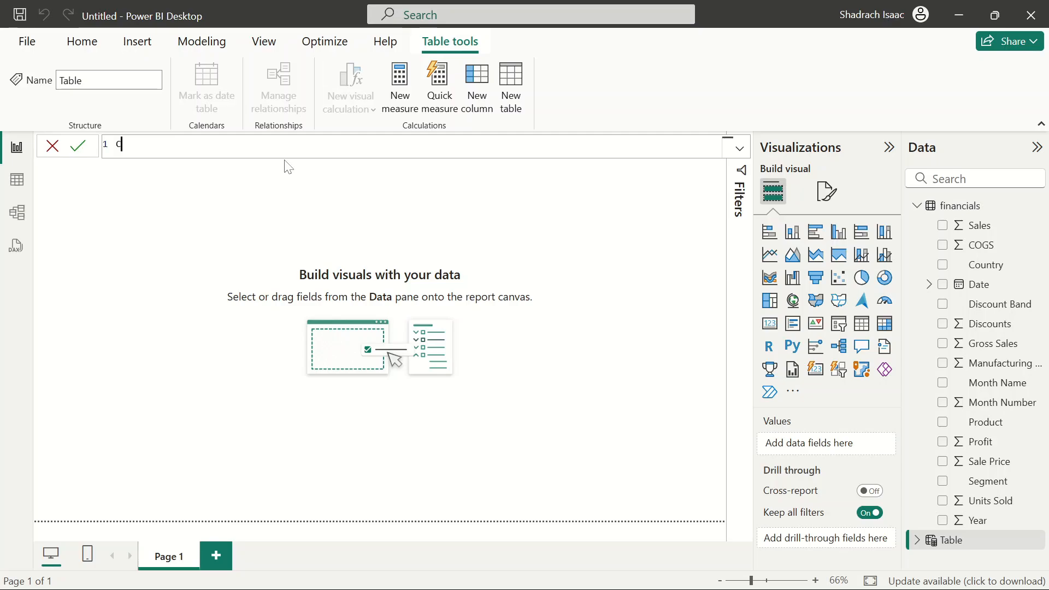
text(DateTave)
key(BackSpace)
key(BackSpace)
text(be)
key(BackSpace)
text(le =)
key(shift+Return)
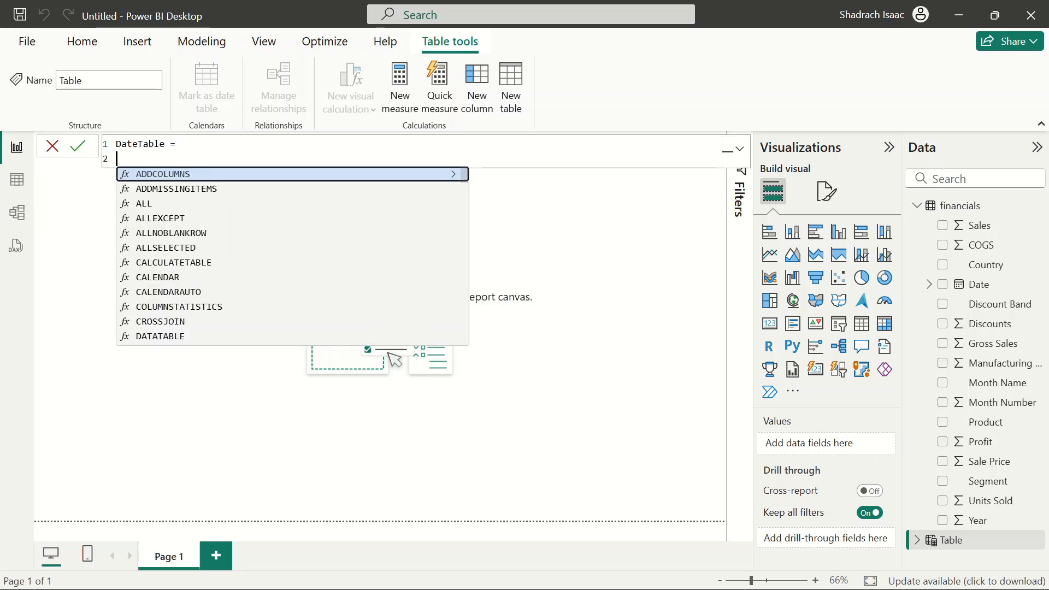
text(da)
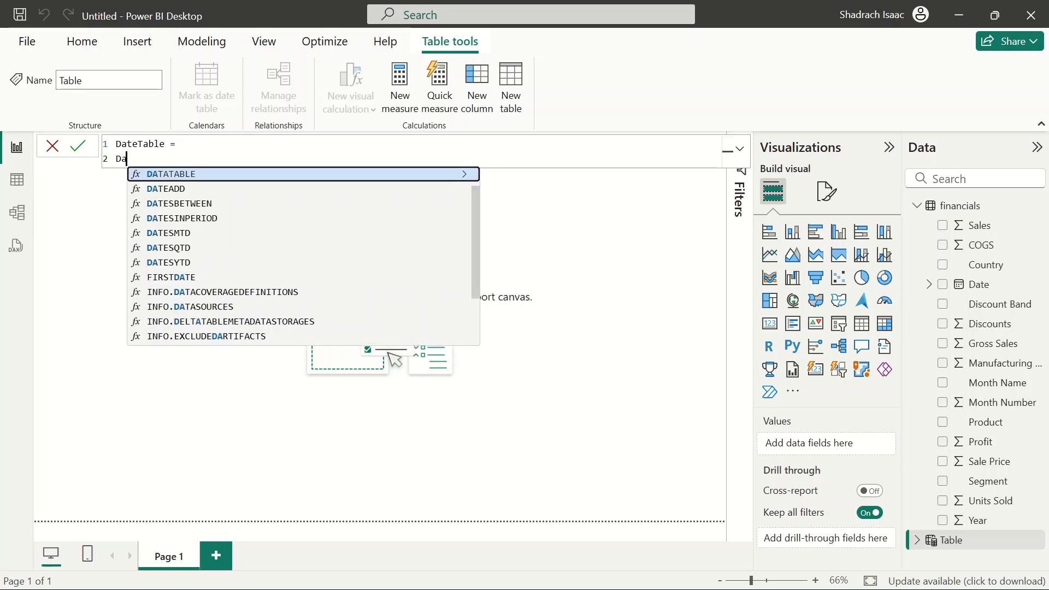
key(BackSpace)
key(BackSpace)
text(Ca)
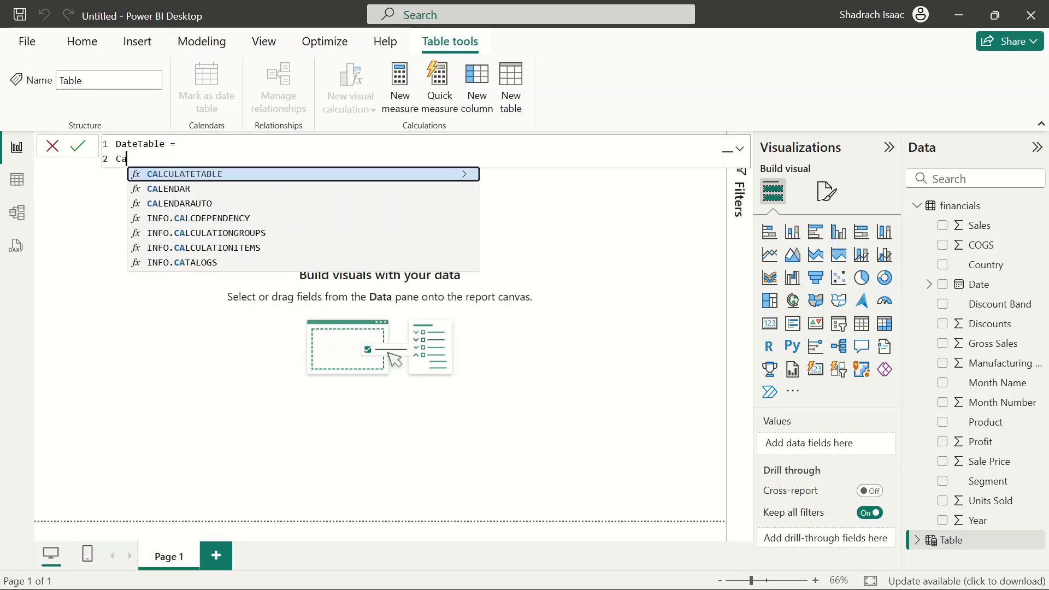
click(183, 192)
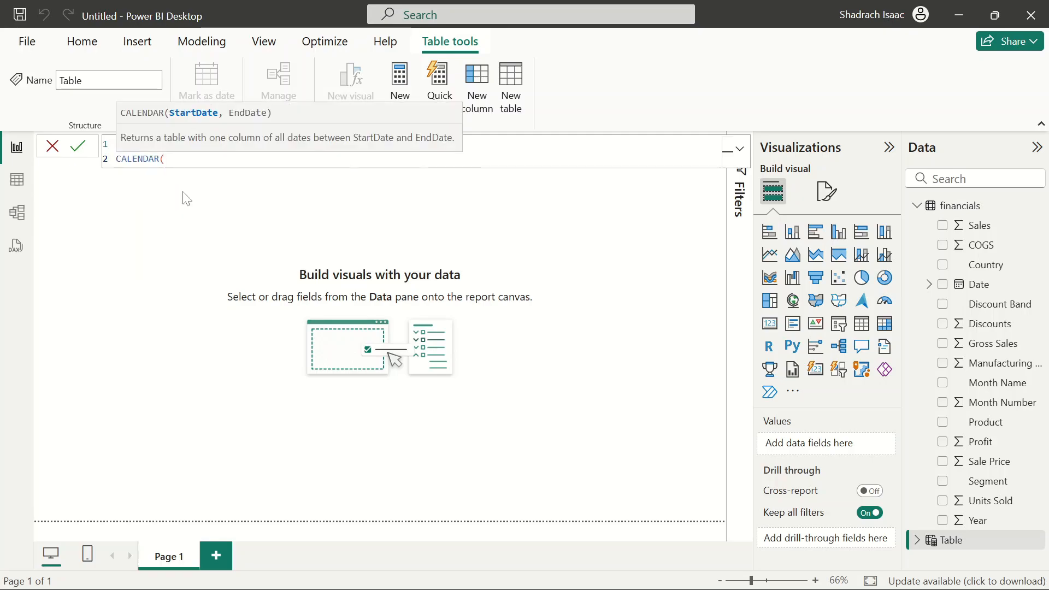
Enter MIN(financials[Date]) as the calendar's start date
text(min)
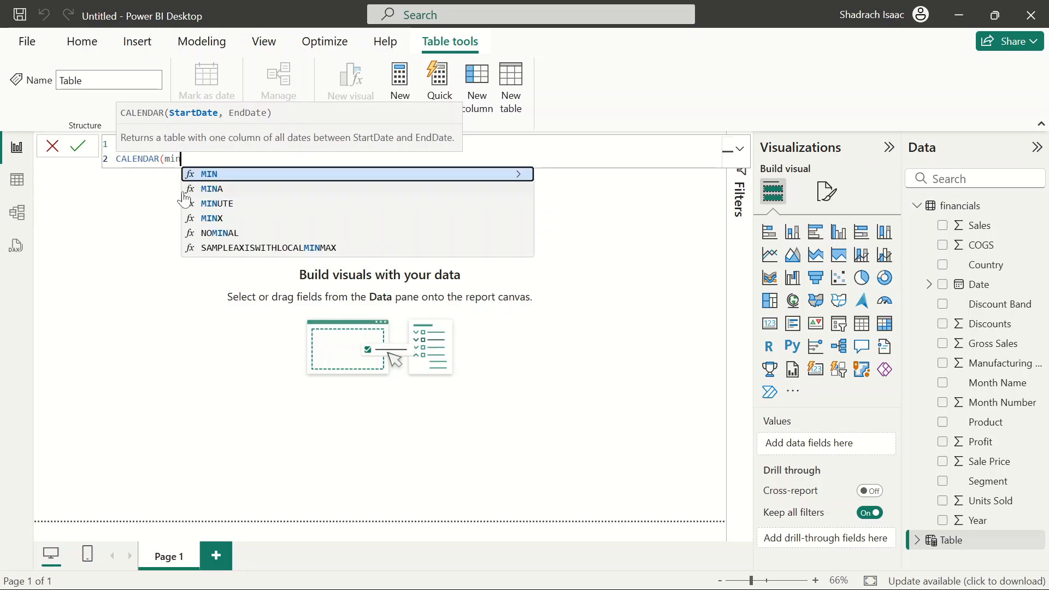
click(240, 176)
text(date)
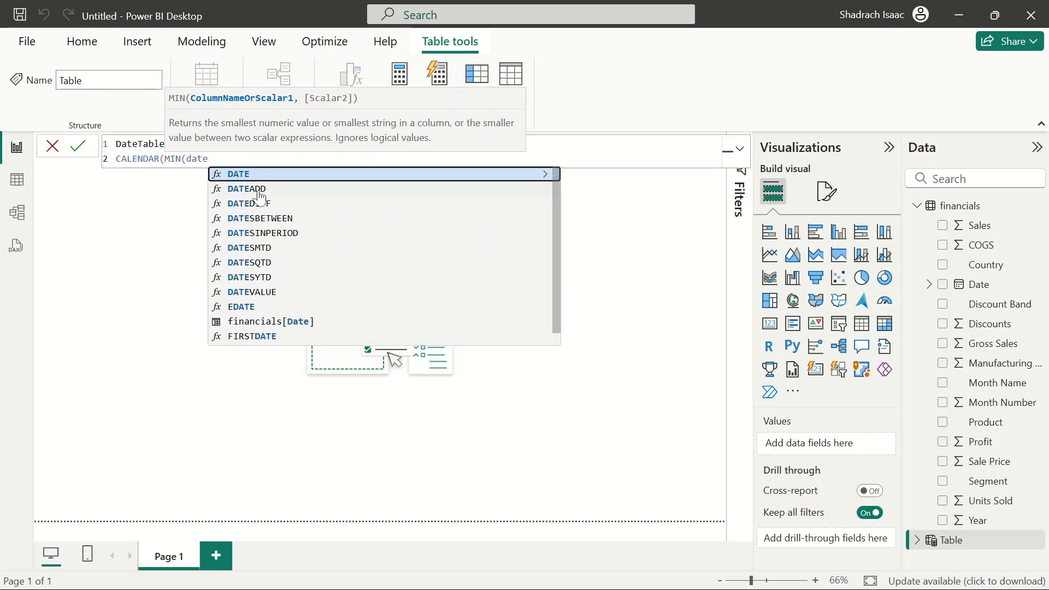
scroll(256, 198, down, 1)
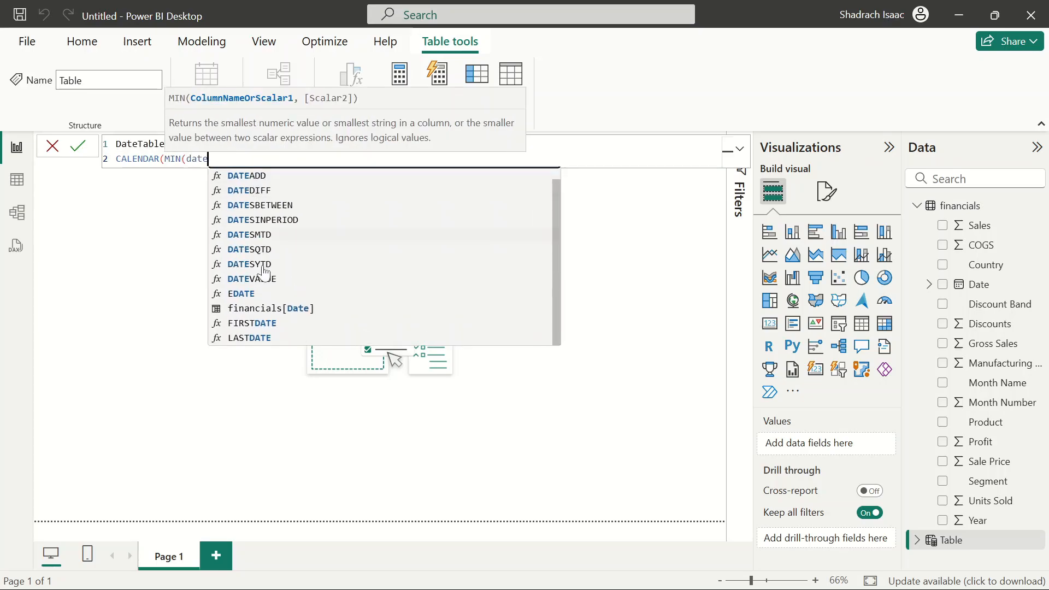
click(272, 312)
text())
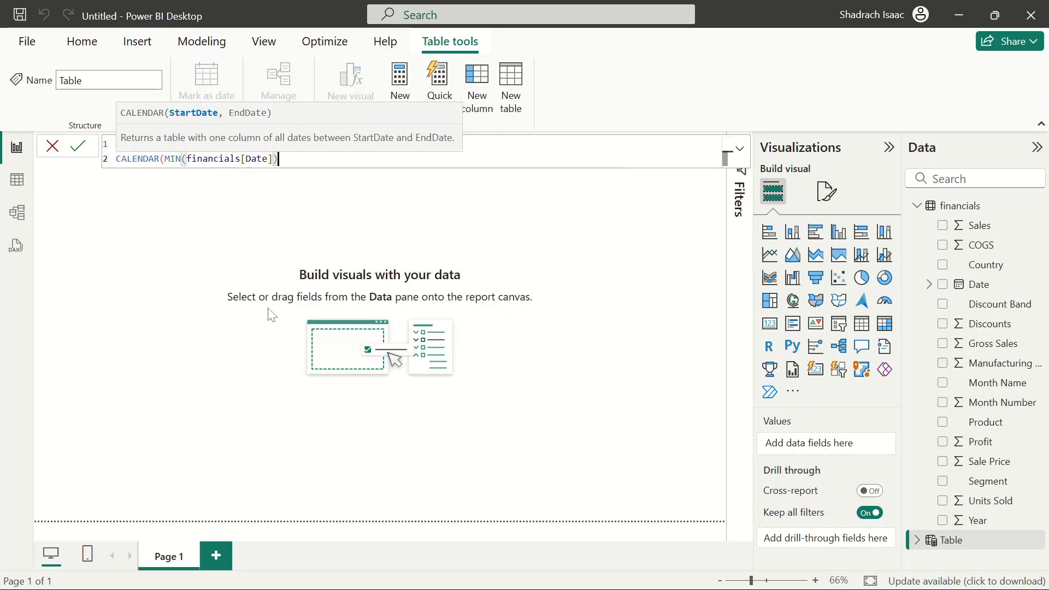
text(, M)
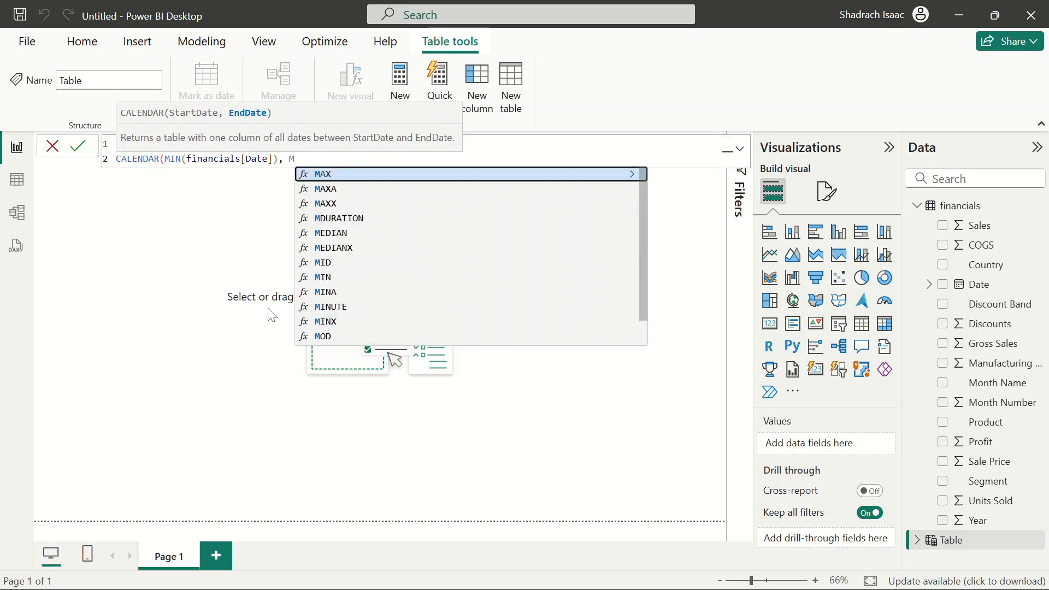
Add MAX(financials[Date]) as the end date, close the formula and commit the DateTable
text(ax)
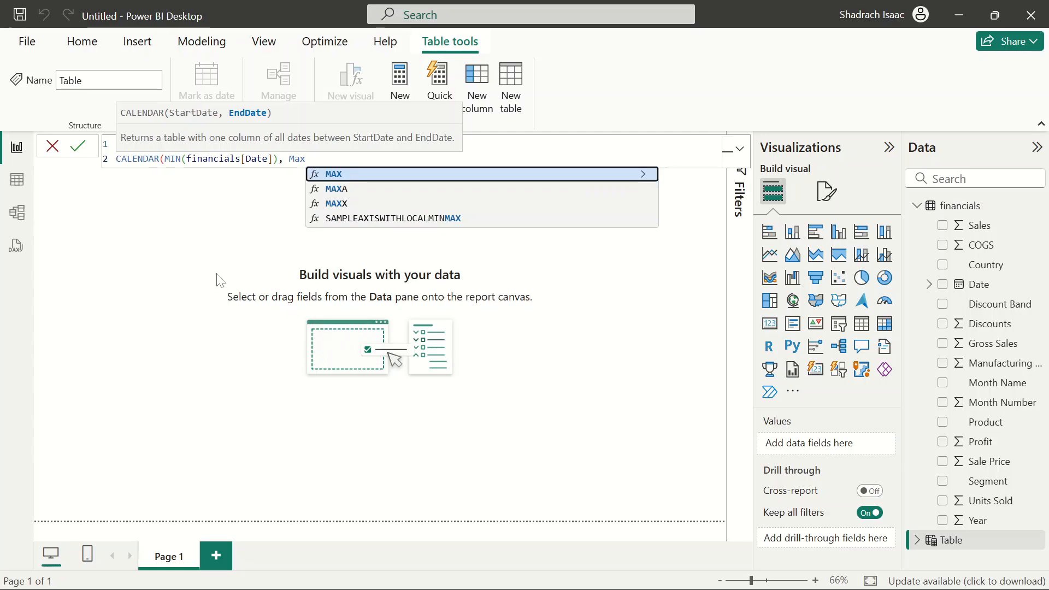
click(356, 175)
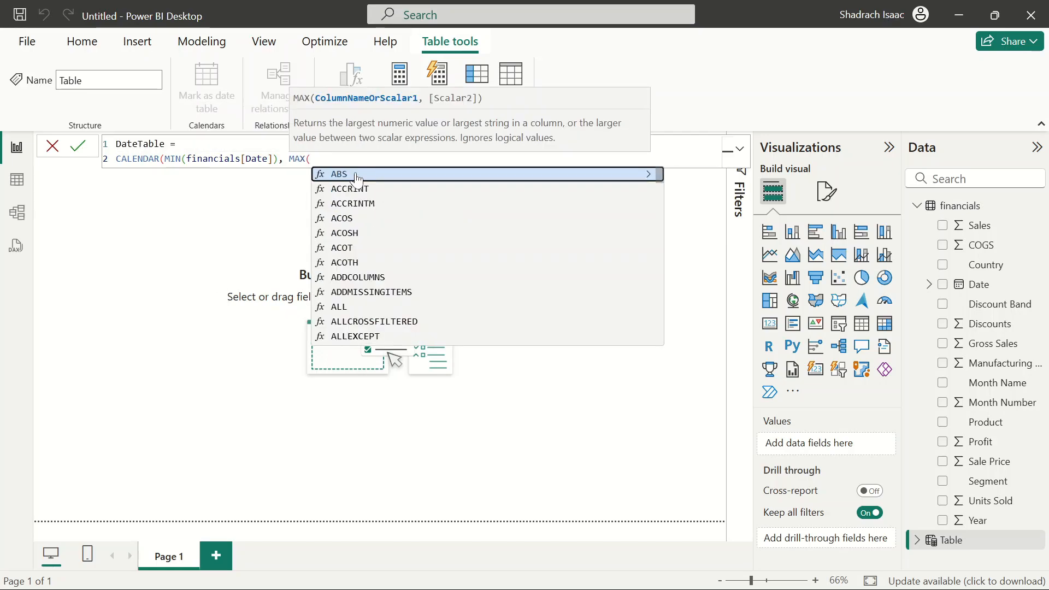
text(date)
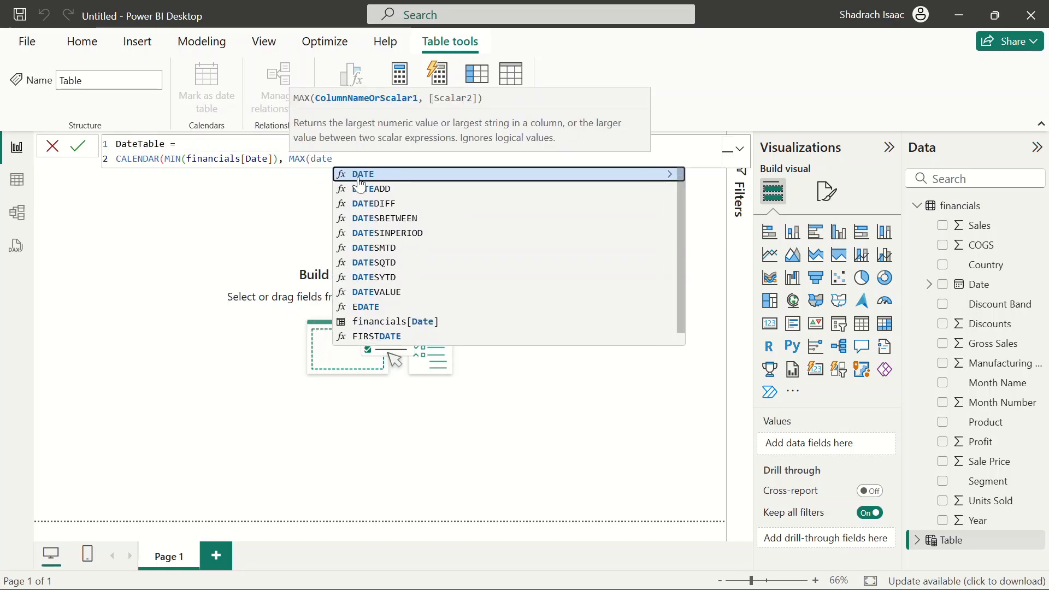
click(414, 325)
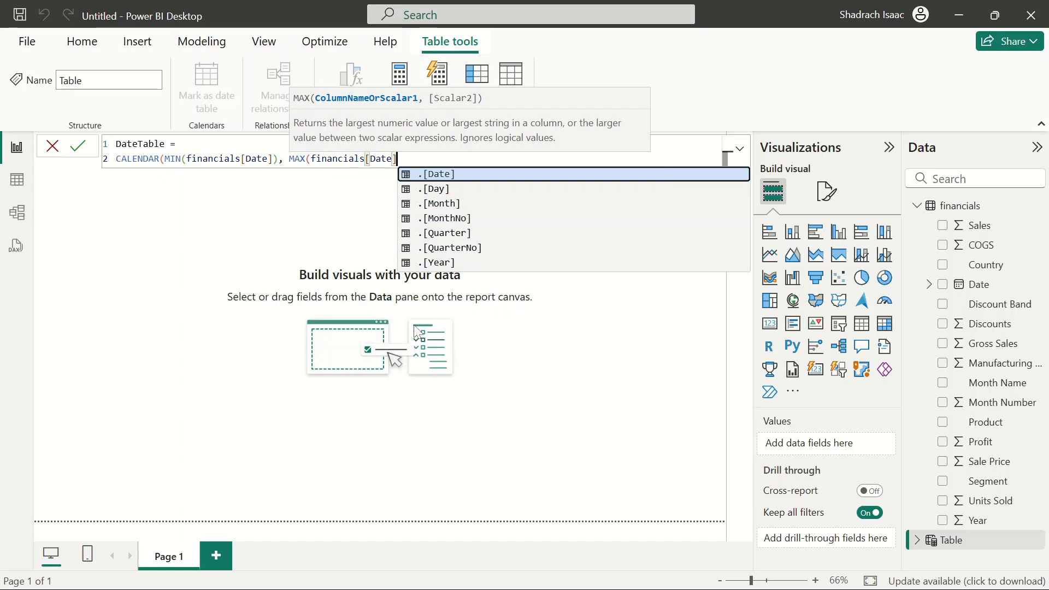
text()))
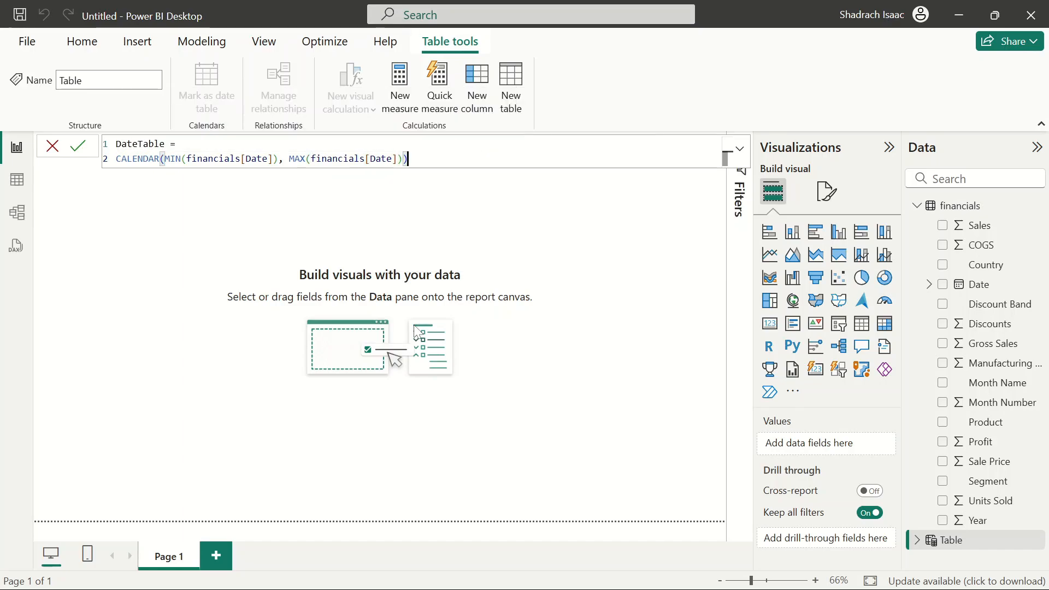
key(Return)
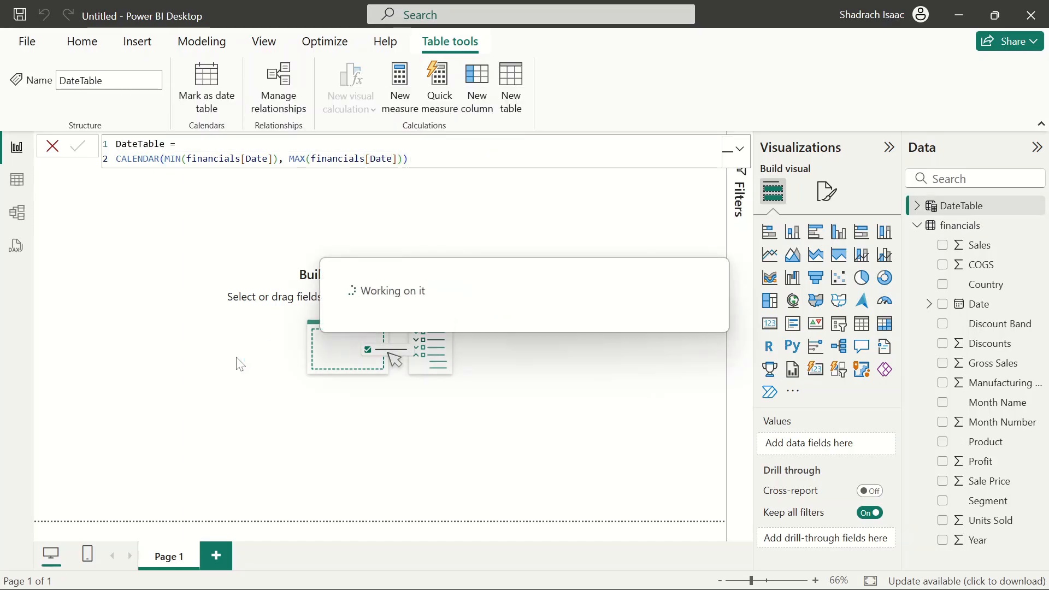
In table view, compare the two Date columns and set the DateTable Date column's data type to Date
click(16, 184)
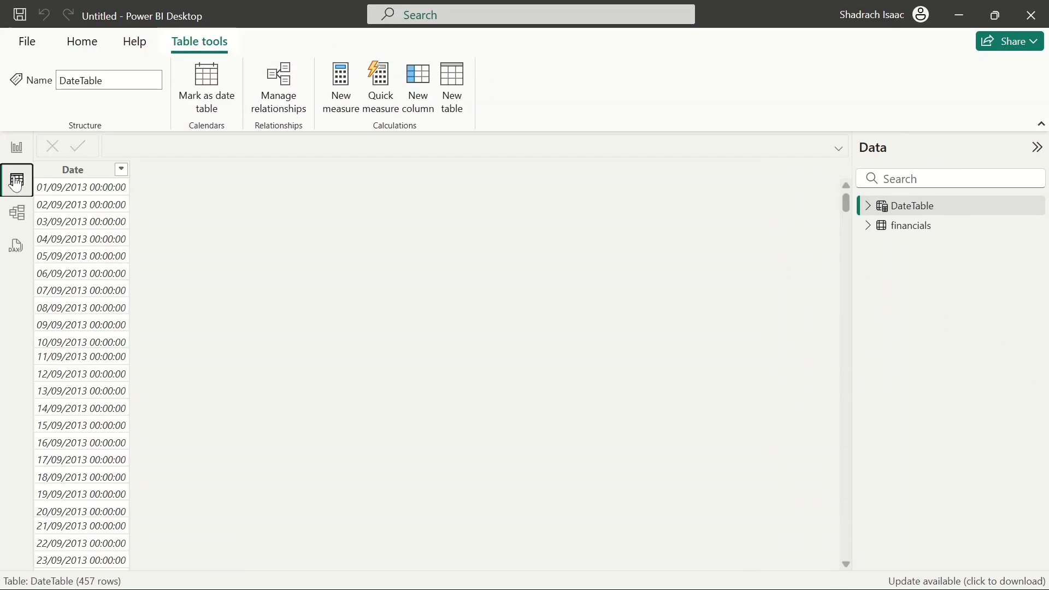
click(77, 170)
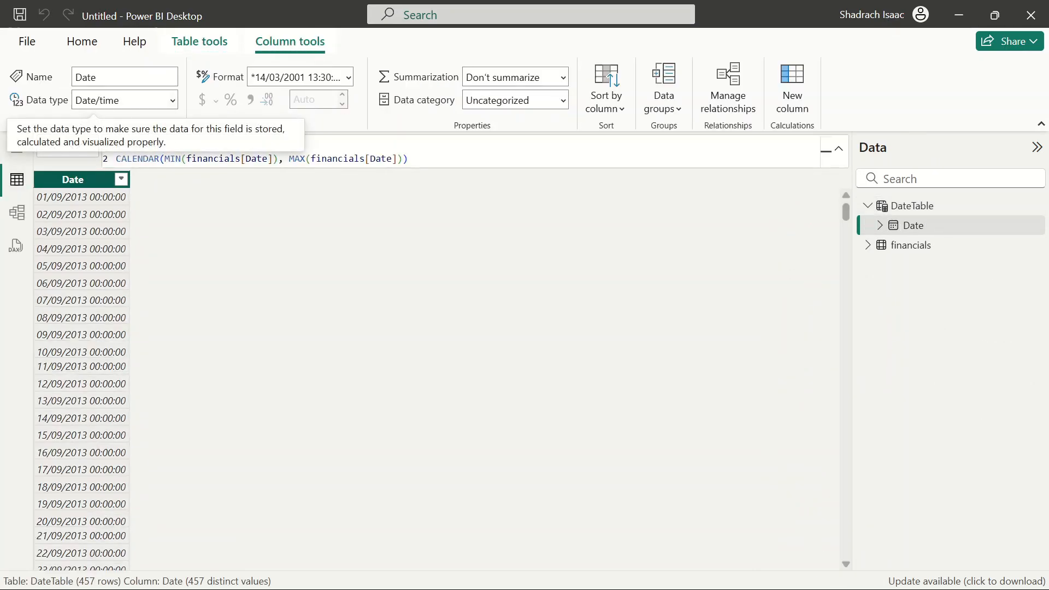
click(868, 246)
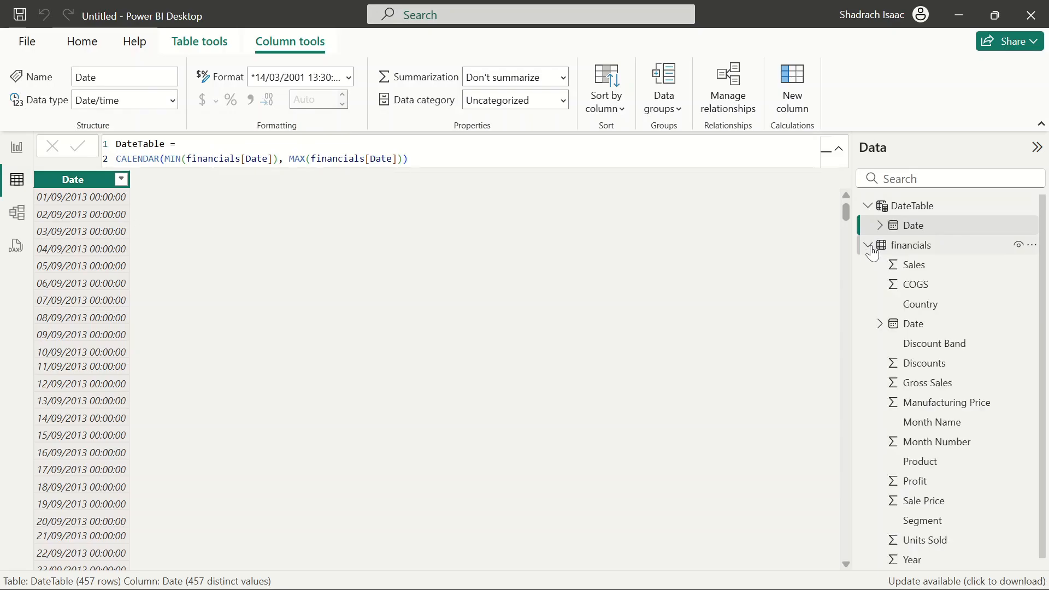
click(949, 326)
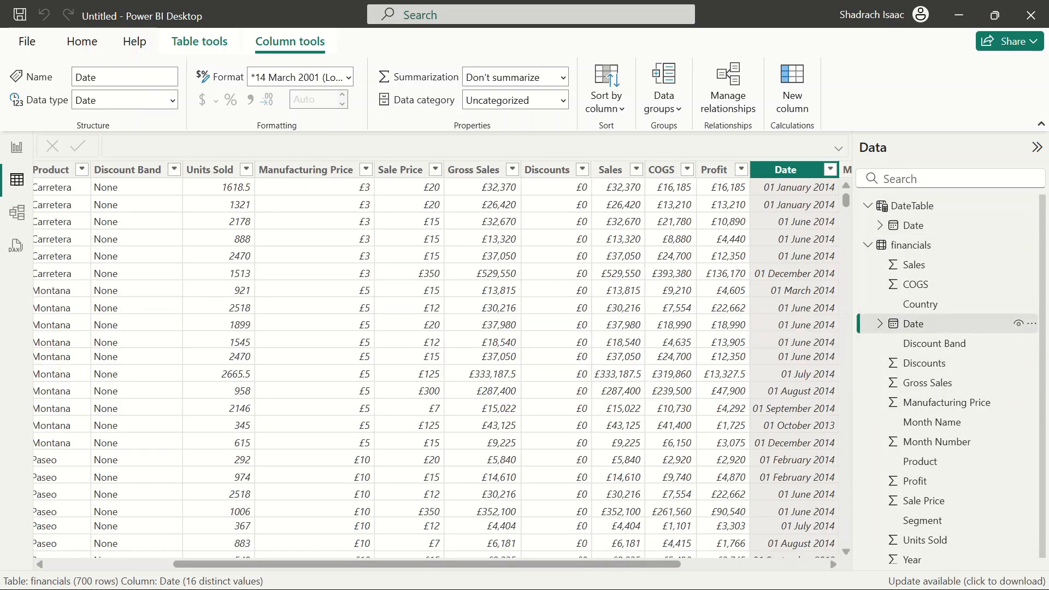
click(907, 225)
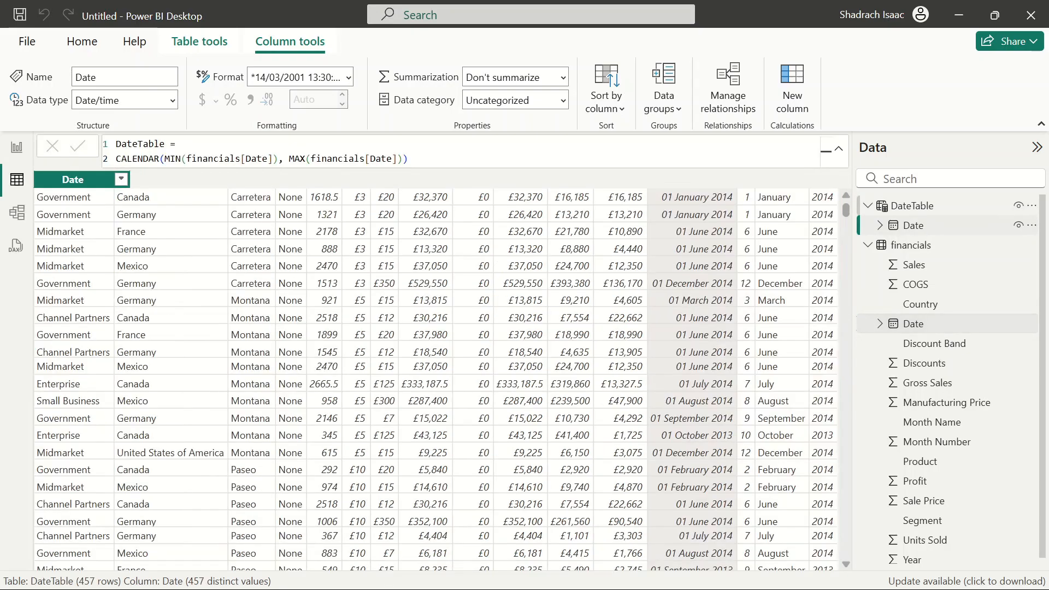
click(172, 101)
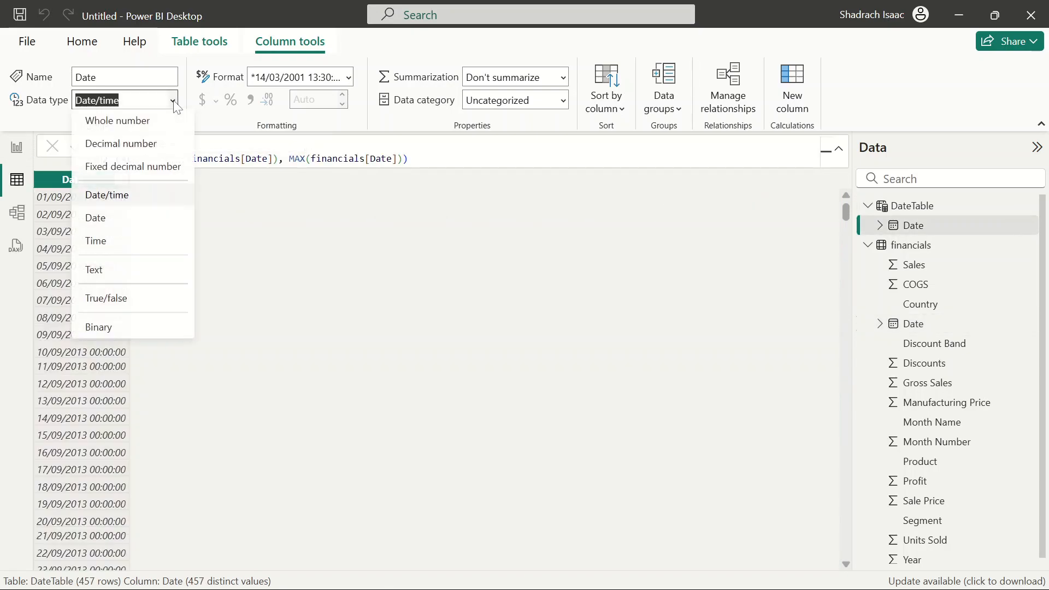
click(112, 223)
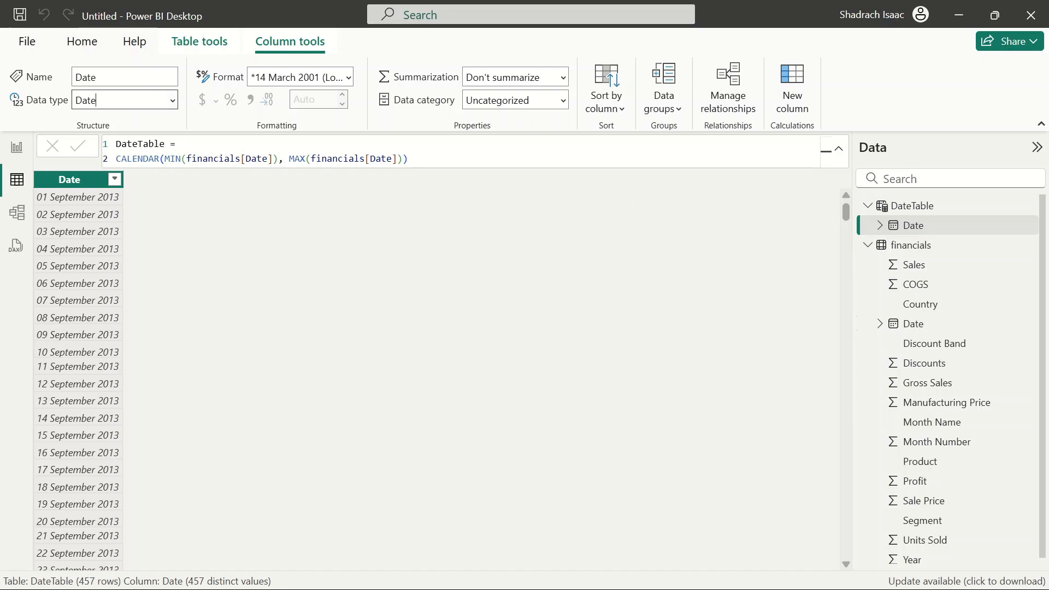
In model view, relate DateTable's Date to financials' Date as one-to-many with single cross-filter direction
click(17, 212)
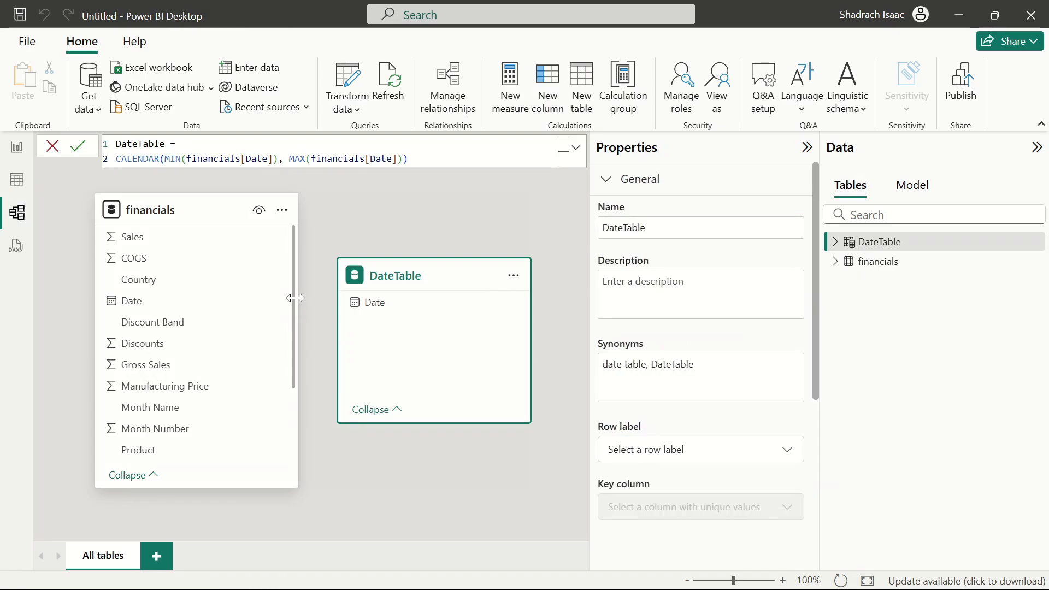
drag(377, 302, 134, 302)
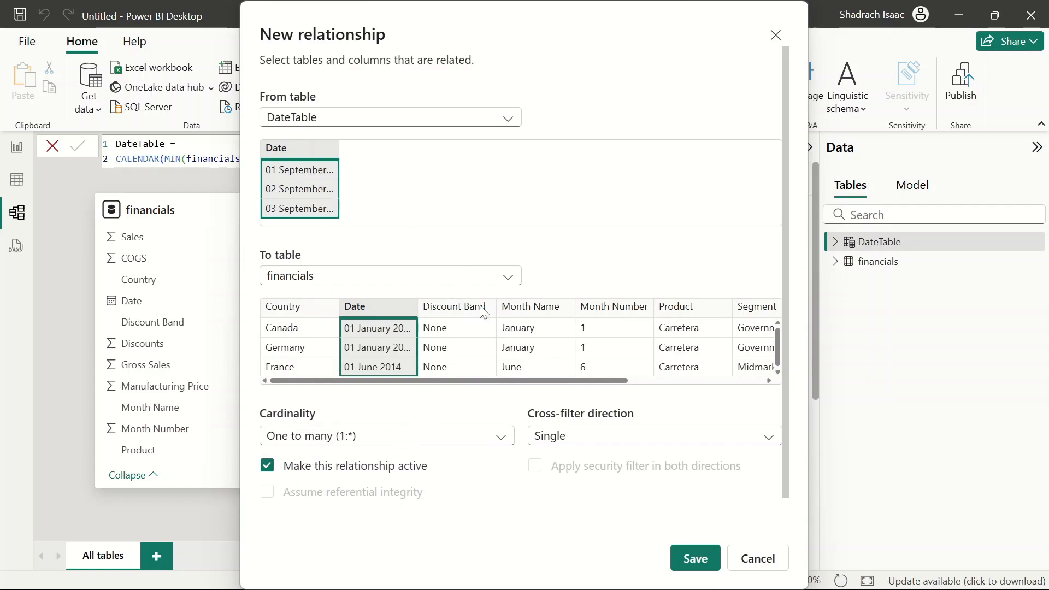
scroll(300, 195, down, 1)
scroll(299, 196, up, 1)
drag(348, 383, 237, 367)
click(570, 440)
click(596, 480)
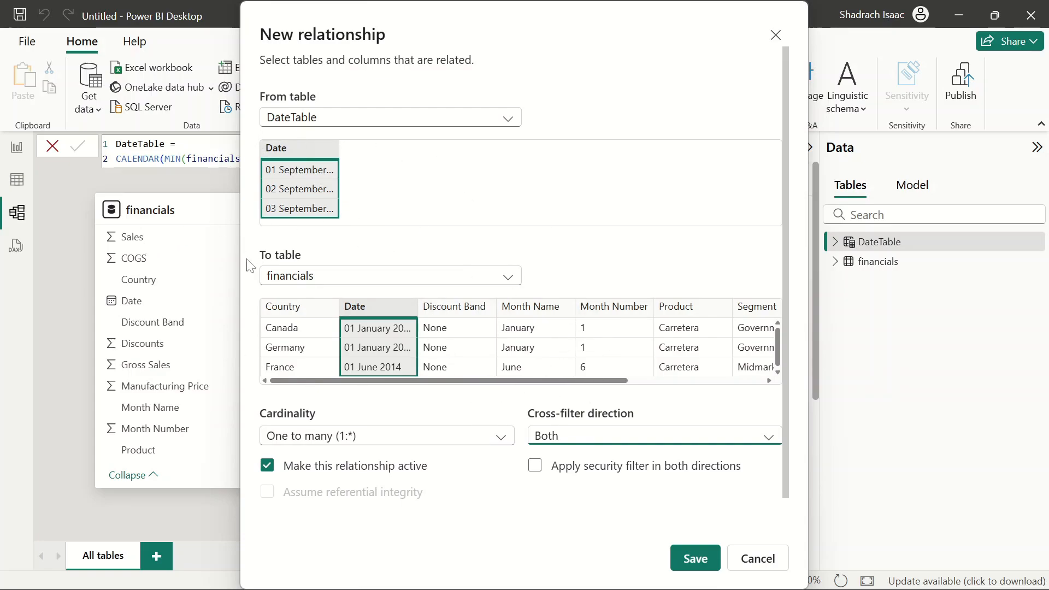
click(648, 437)
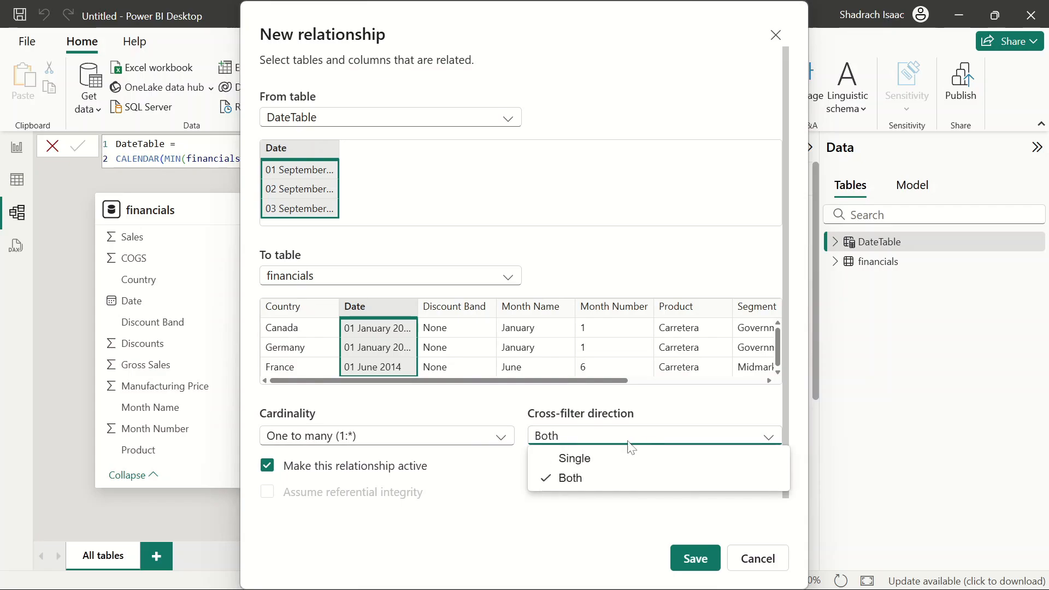
click(575, 460)
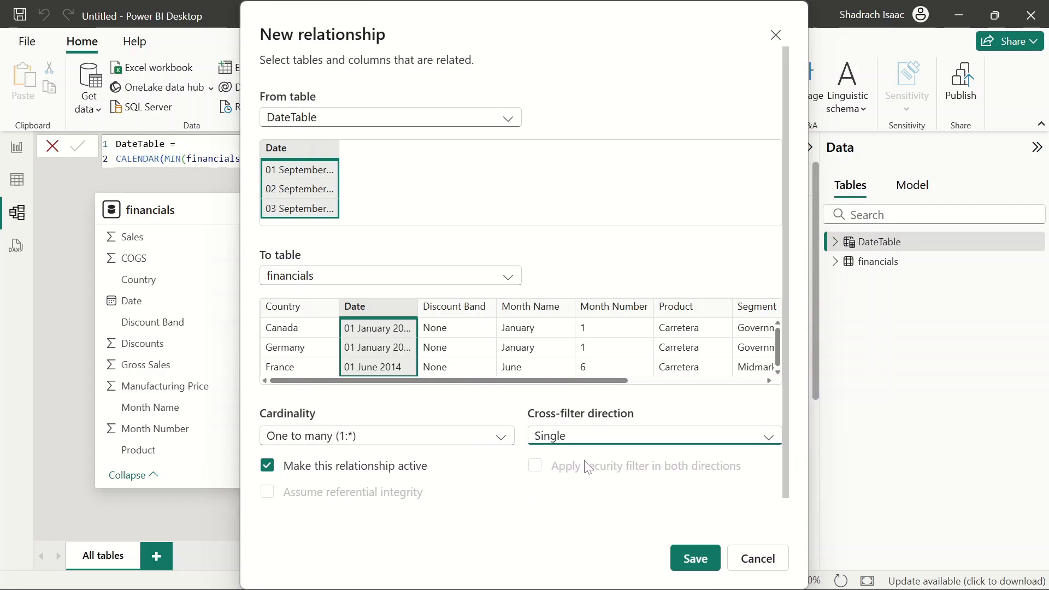
click(694, 558)
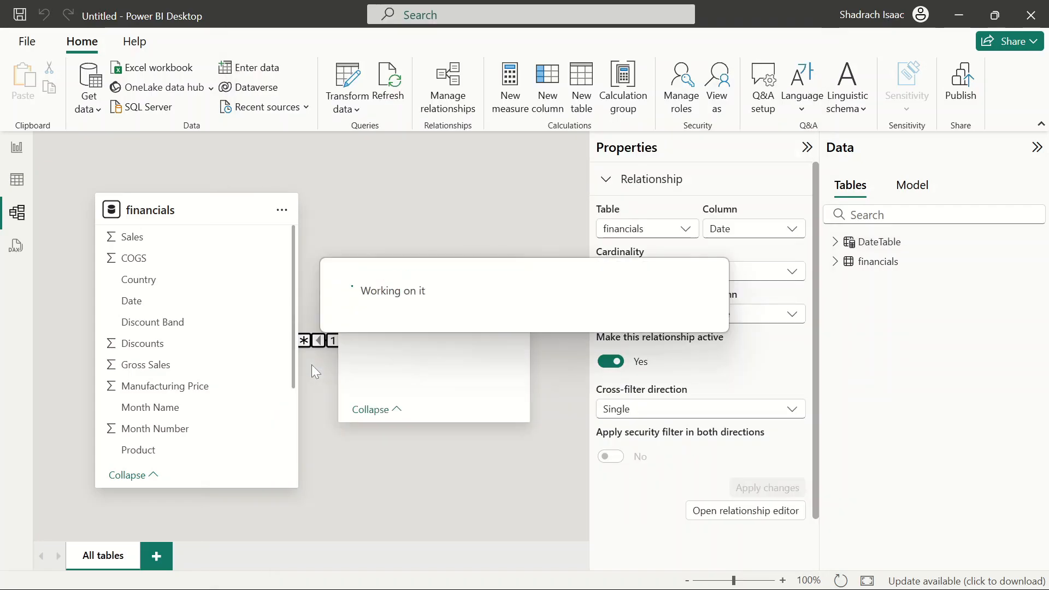
Move the DateTable card lower in the model diagram and collapse the Properties pane
drag(403, 262, 408, 396)
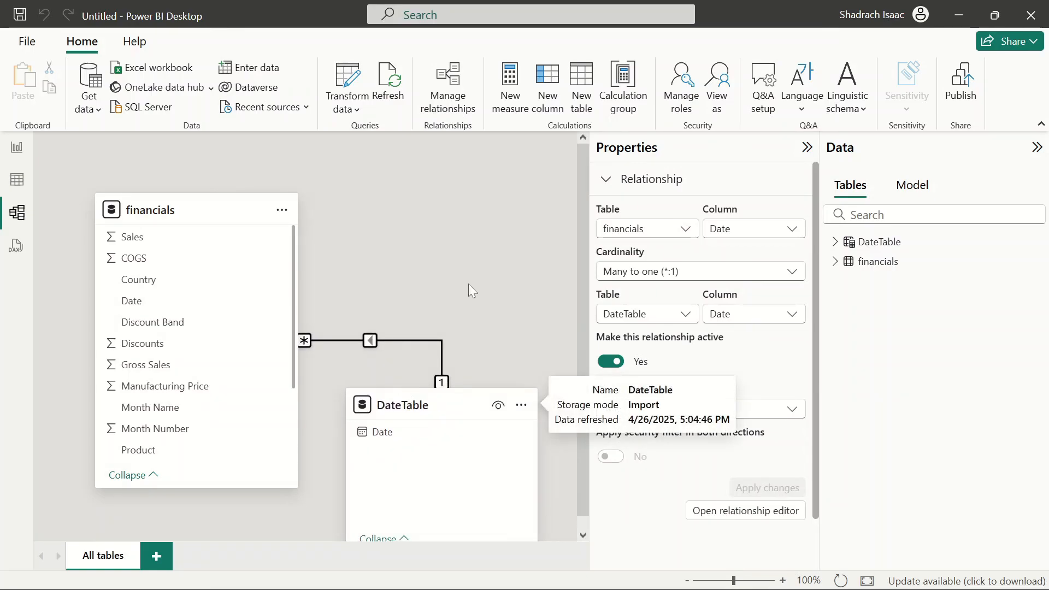
click(807, 147)
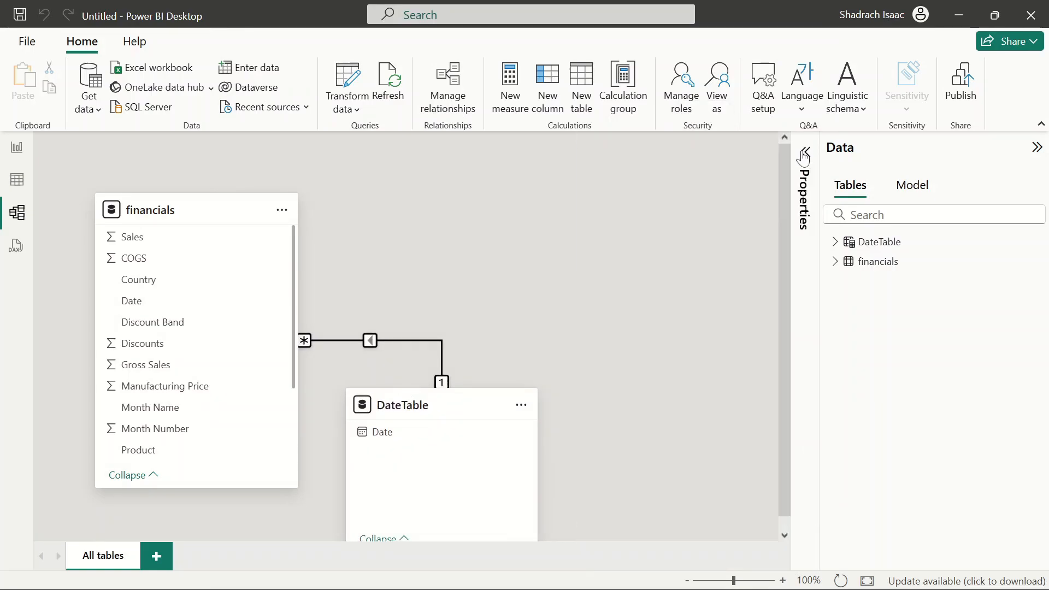
click(490, 258)
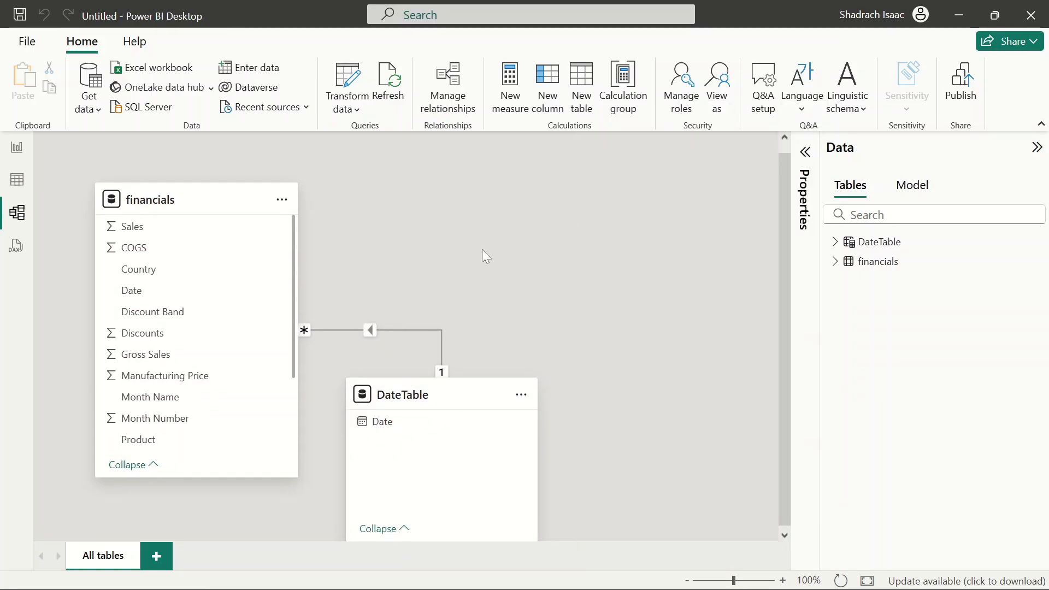
Return to table view and collapse the financials table's field list
click(17, 180)
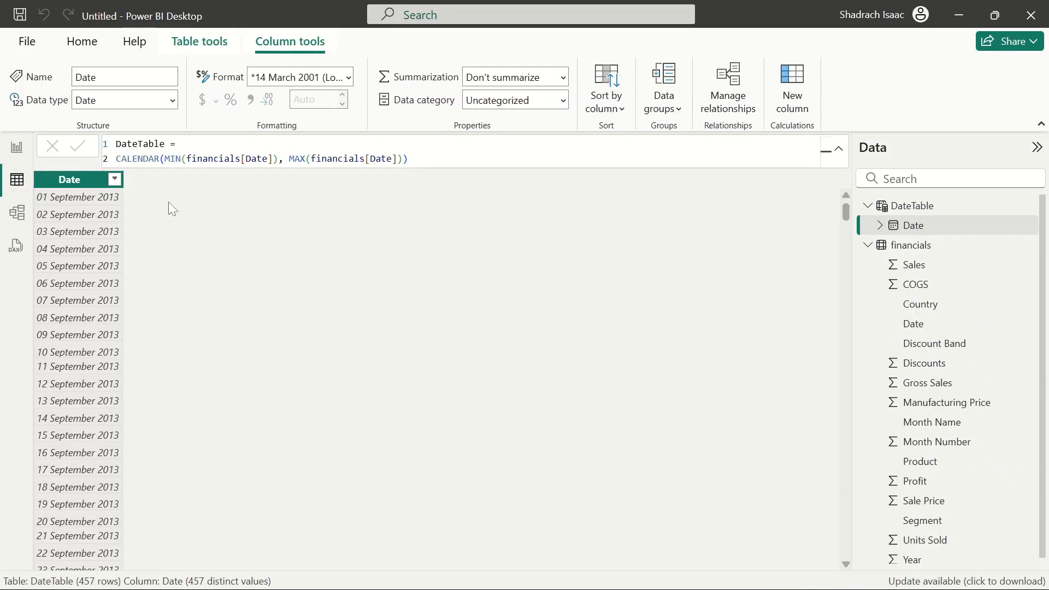
click(868, 247)
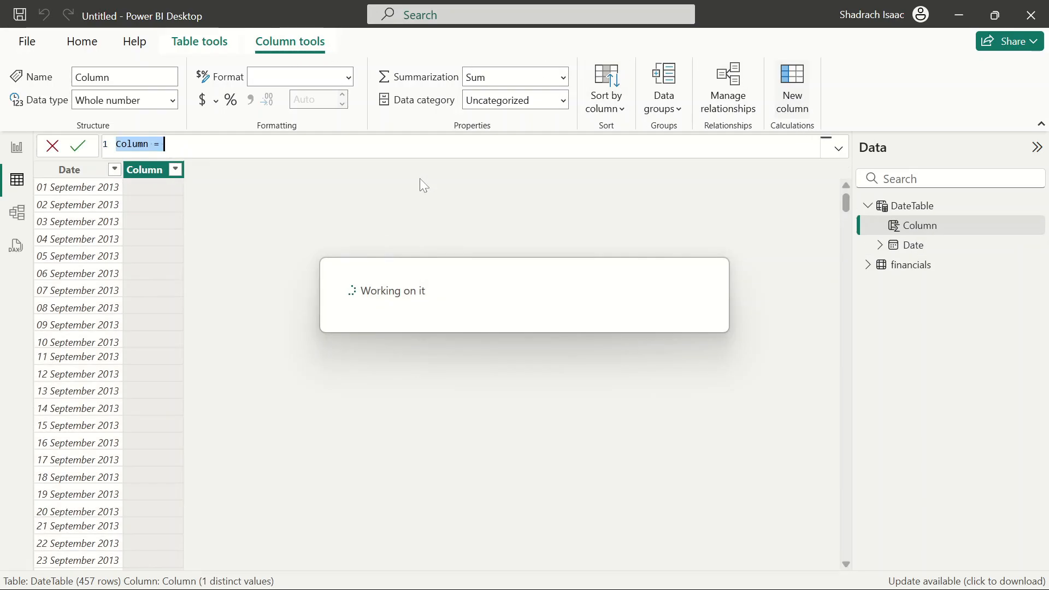
Start a new DateTable calculated column named MonthName using FORMAT on DateTable[Date] with a format string
text(N)
text(onthName =)
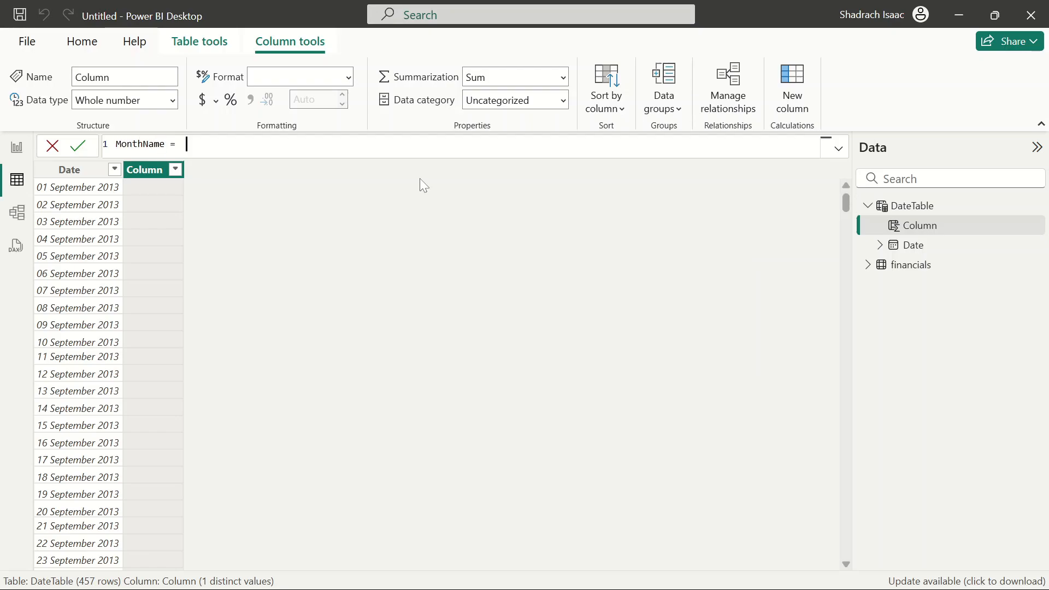
text( FORMAT()
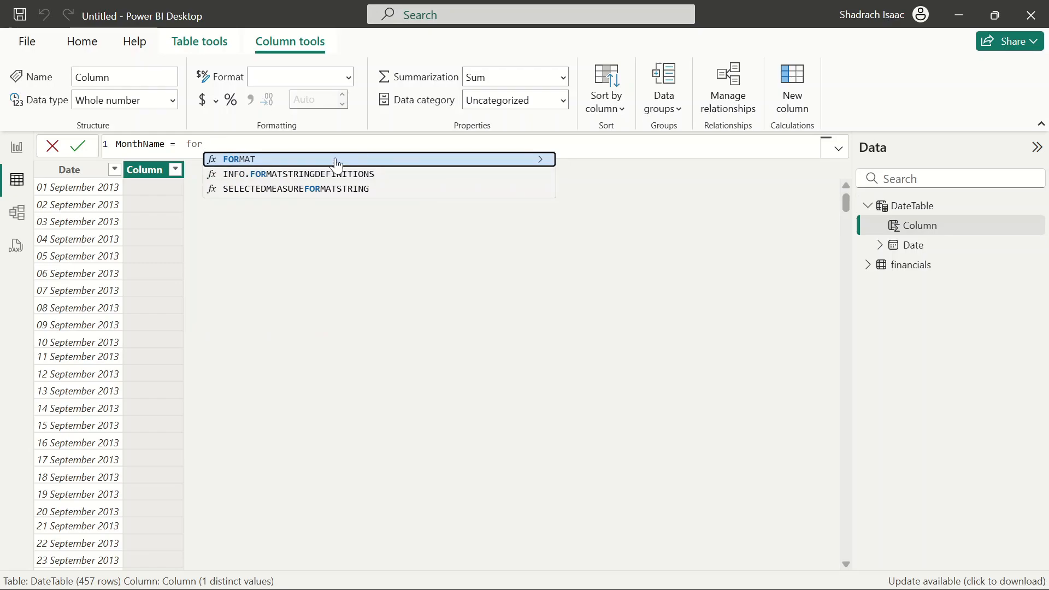
text(dat)
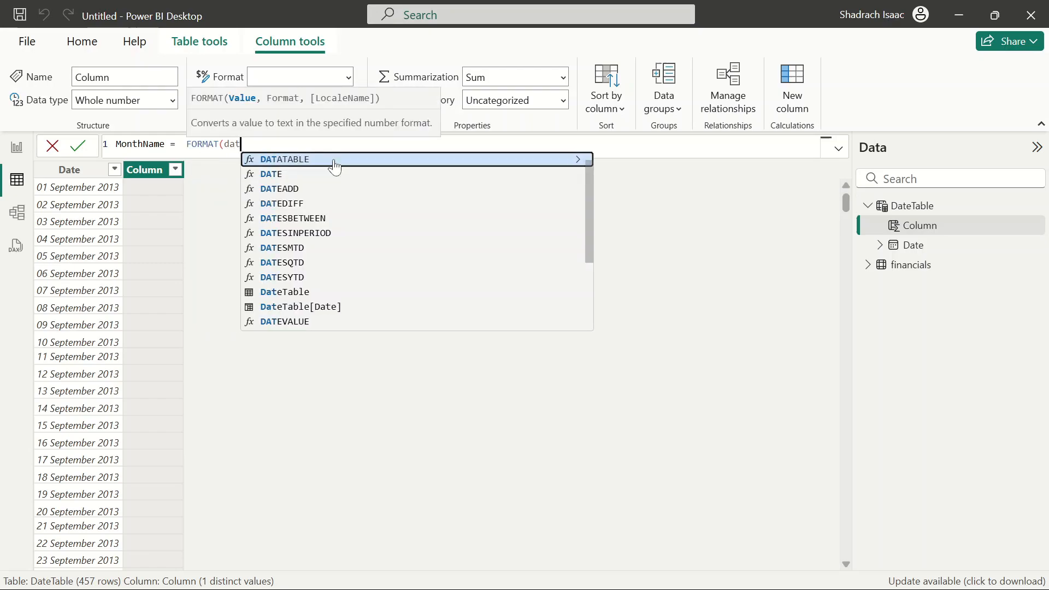
click(320, 306)
text(, "")
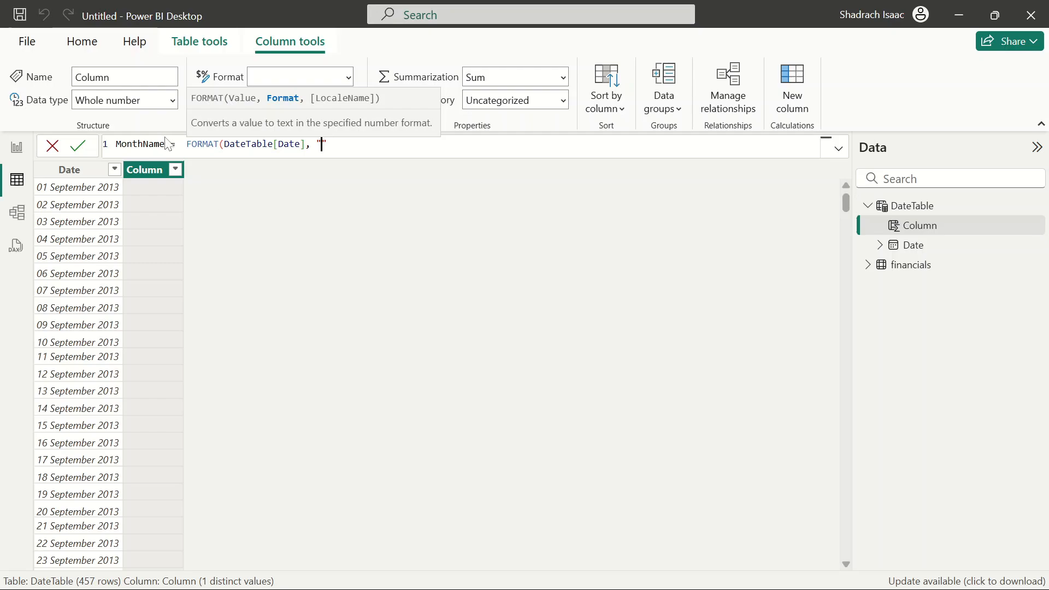
double_click(140, 144)
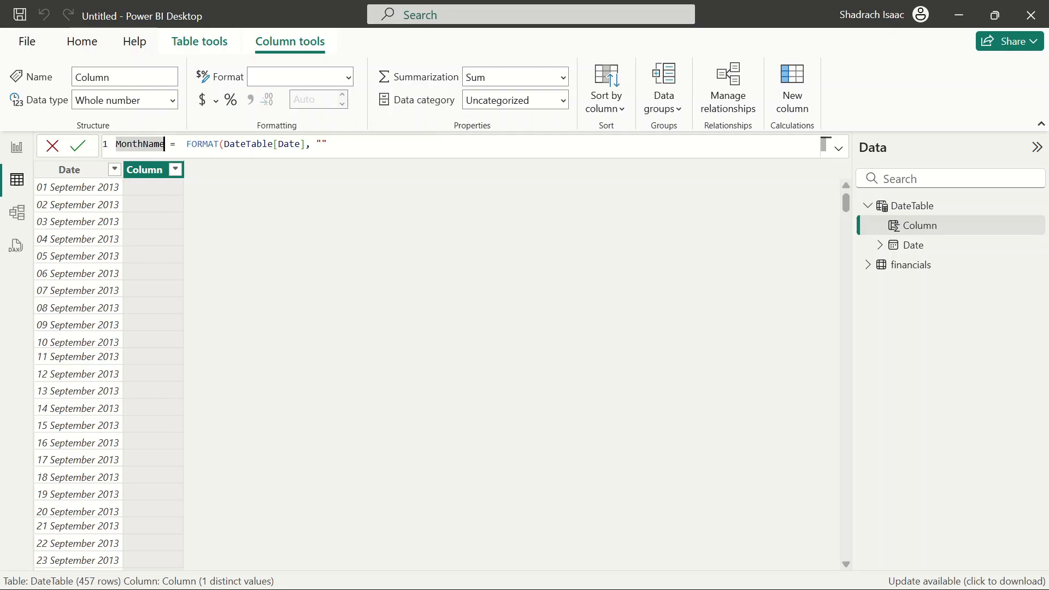
text(Month)
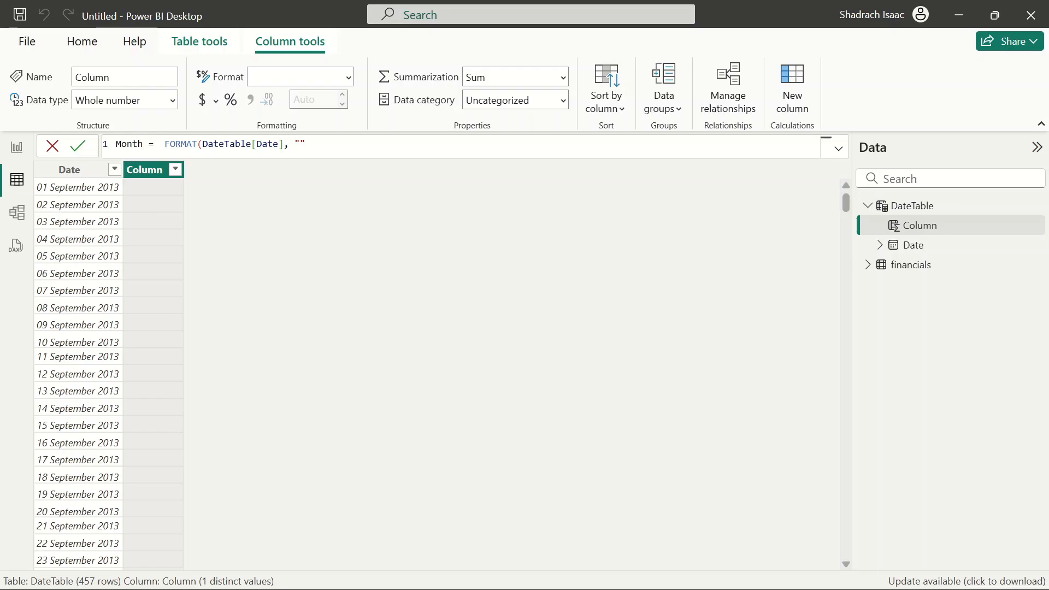
double_click(125, 143)
text(yEAR)
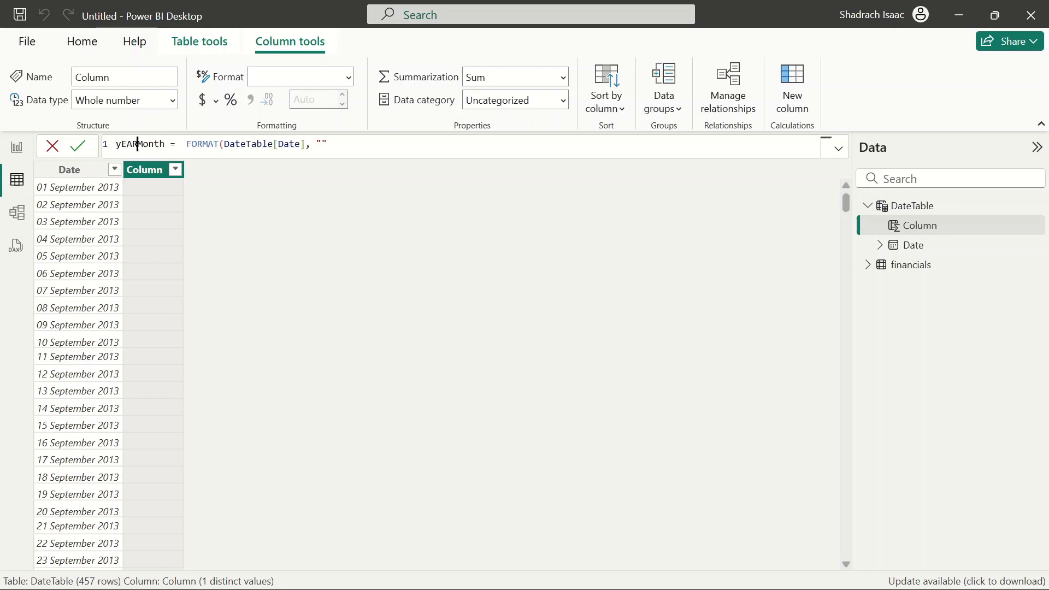
key(BackSpace)
key(BackSpace)
key(BackSpace)
key(BackSpace)
key(Tab)
text(y)
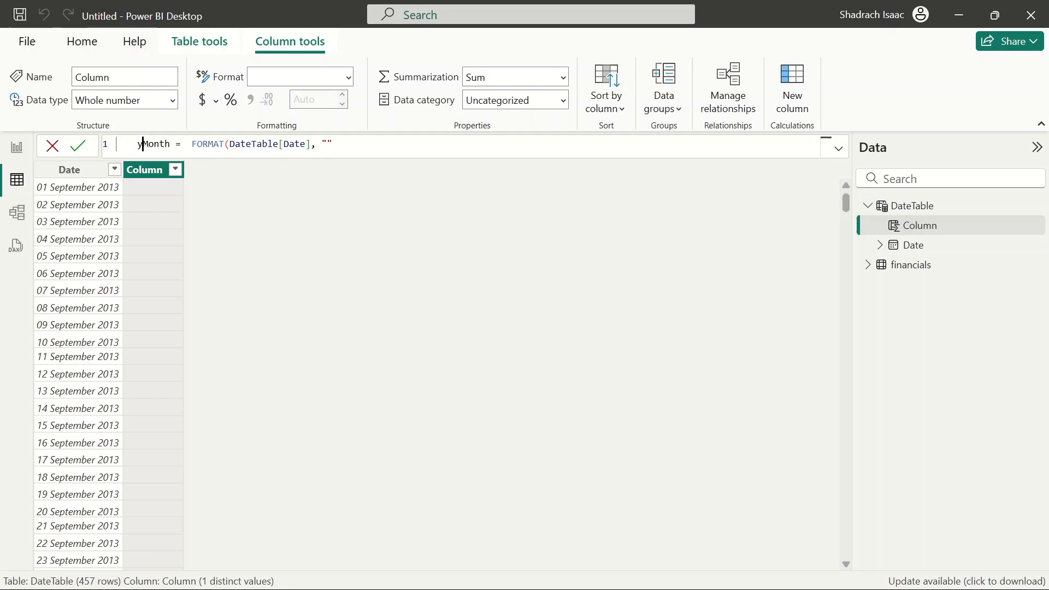
key(BackSpace)
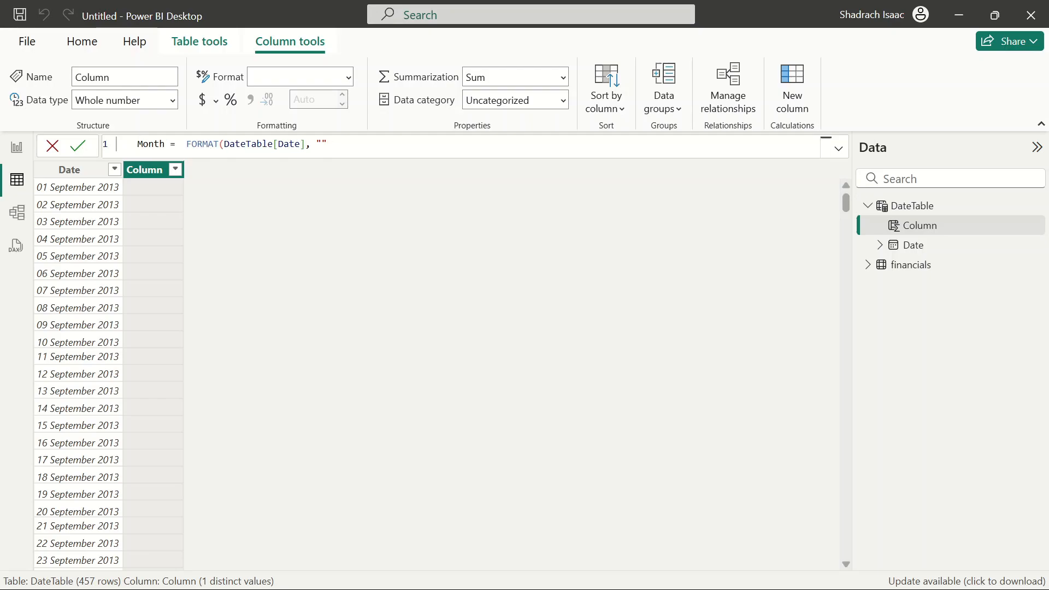
text(Year)
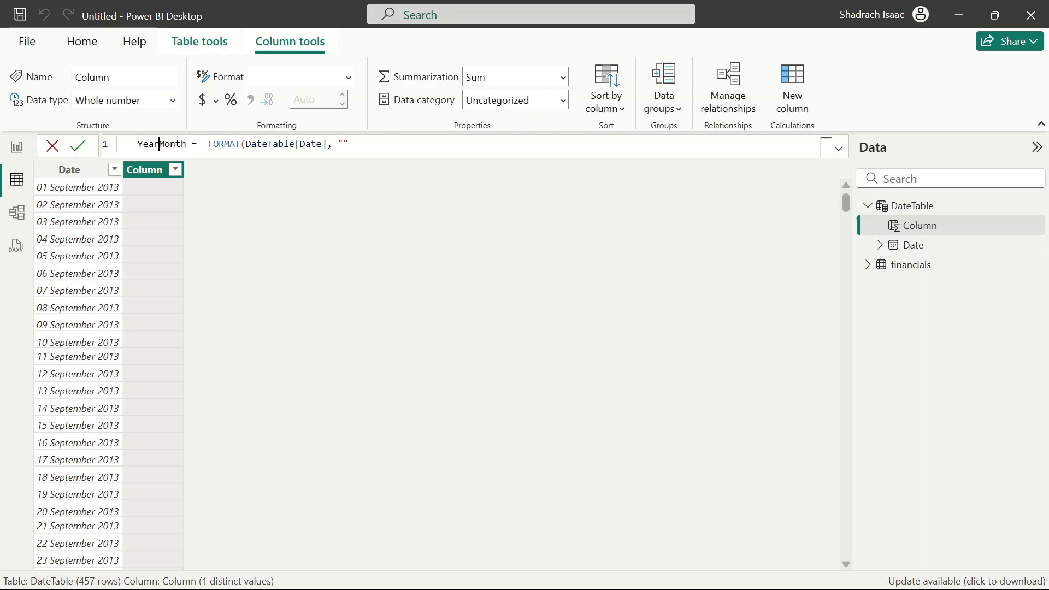
key(BackSpace)
key(BackSpace)
key(BackSpace)
key(BackSpace)
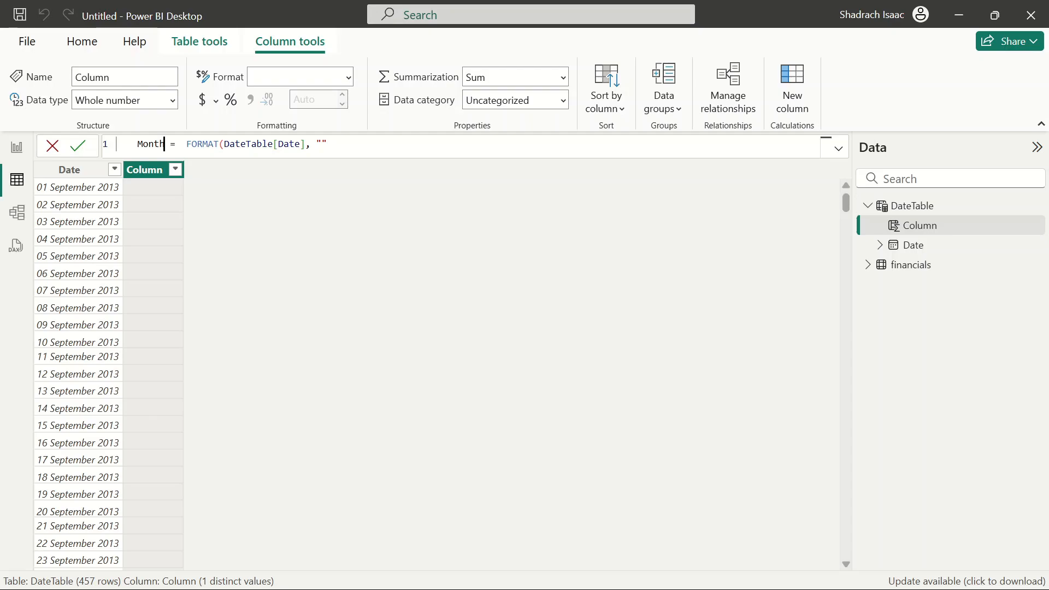
Finish the MonthName column formula as FORMAT(DateTable[Date], "MMM")
text(Name)
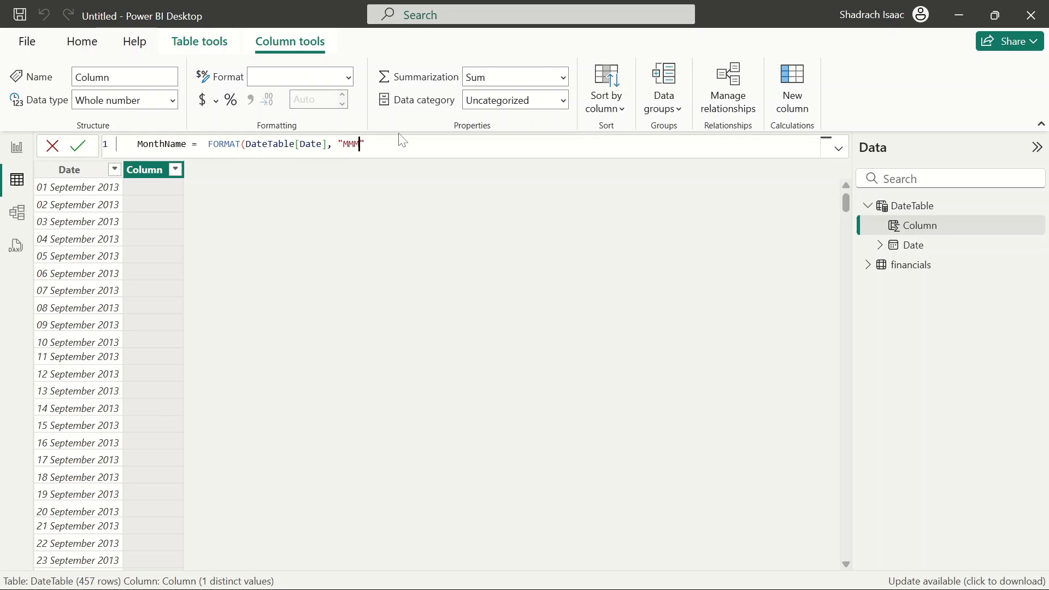
text())
key(Return)
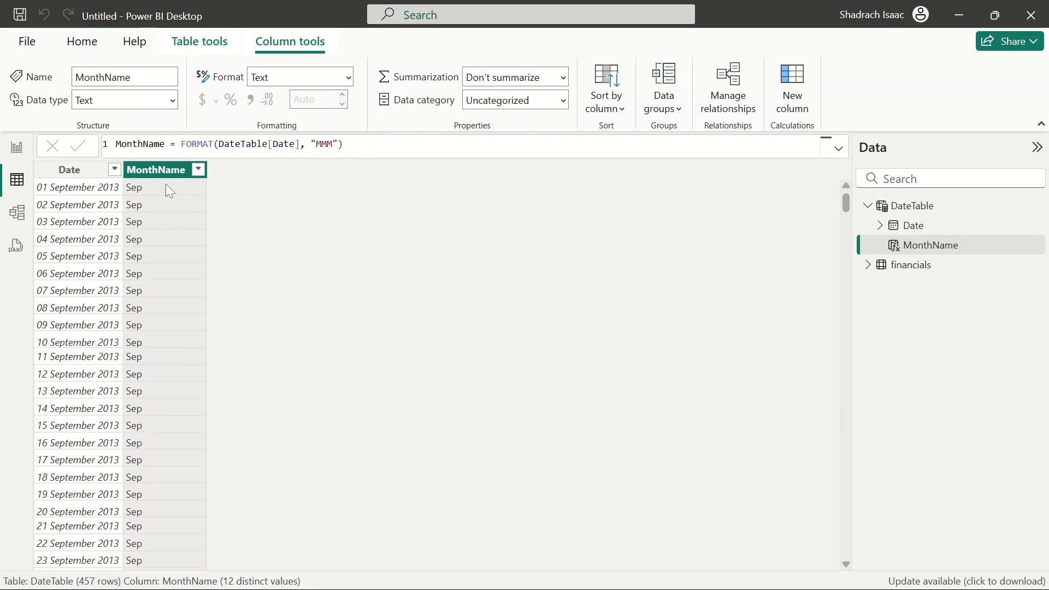
click(198, 170)
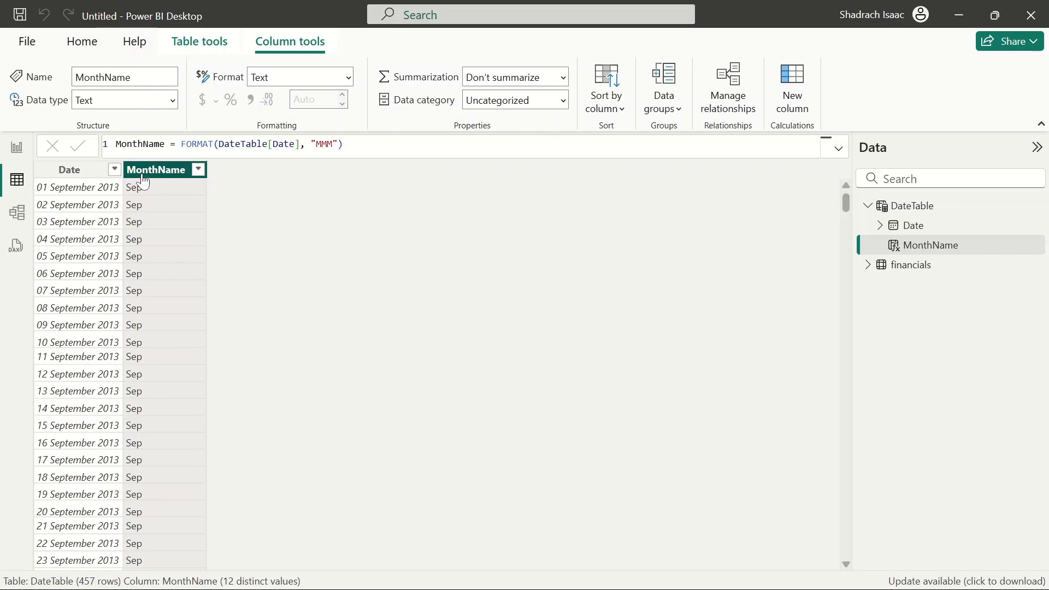
click(344, 144)
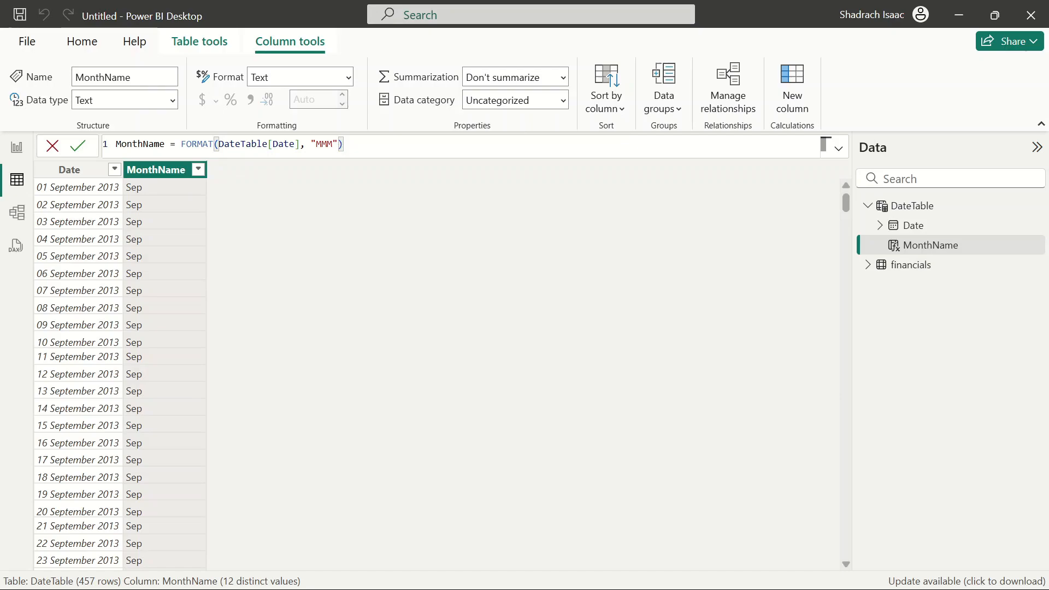
key(ctrl+a)
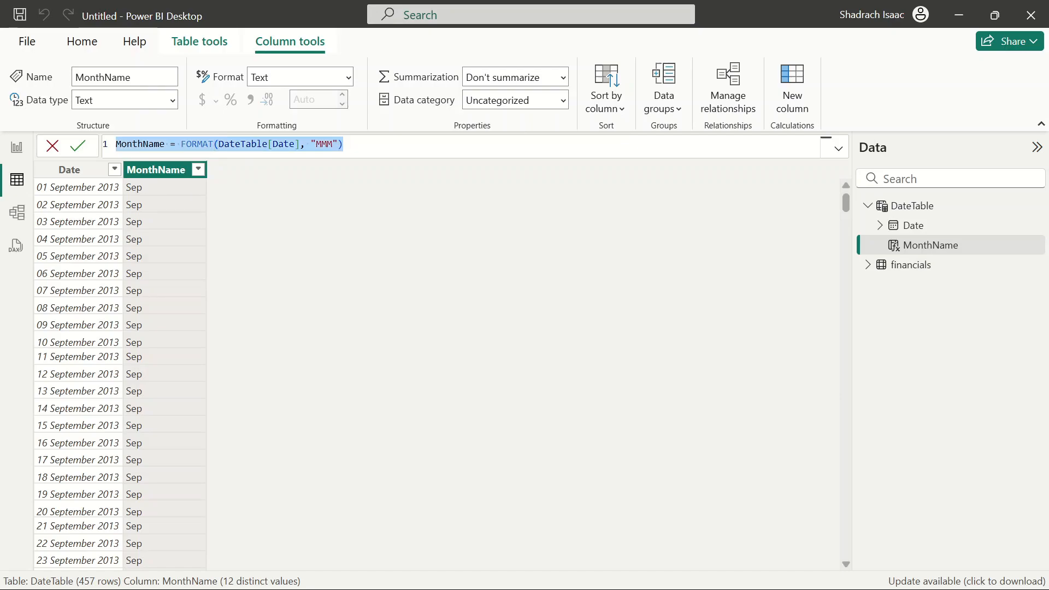
click(344, 144)
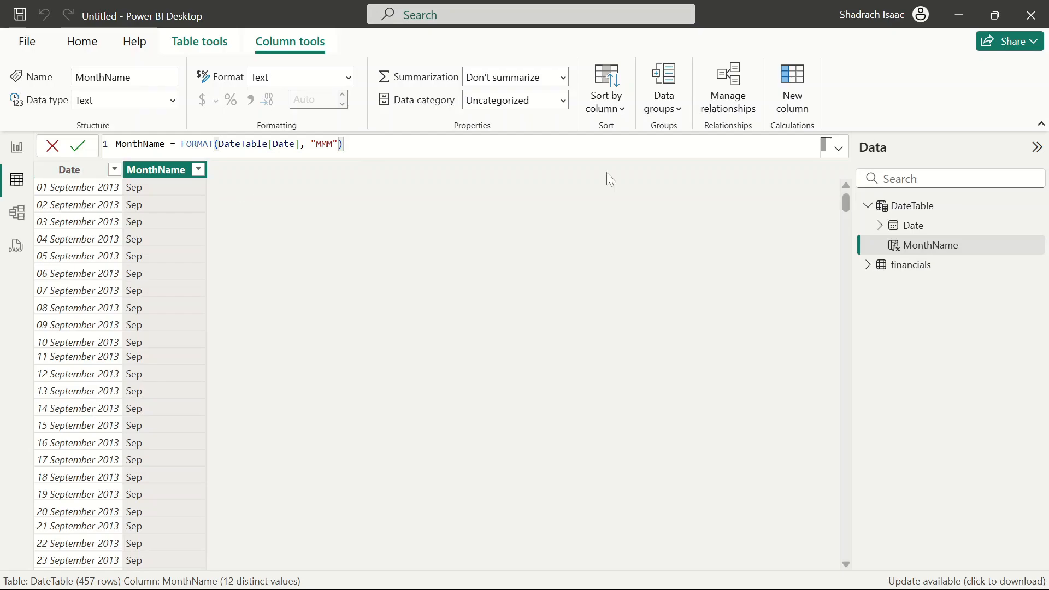
Add a calculated column MonthSort = MONTH(DateTable[Date]) to DateTable
click(794, 93)
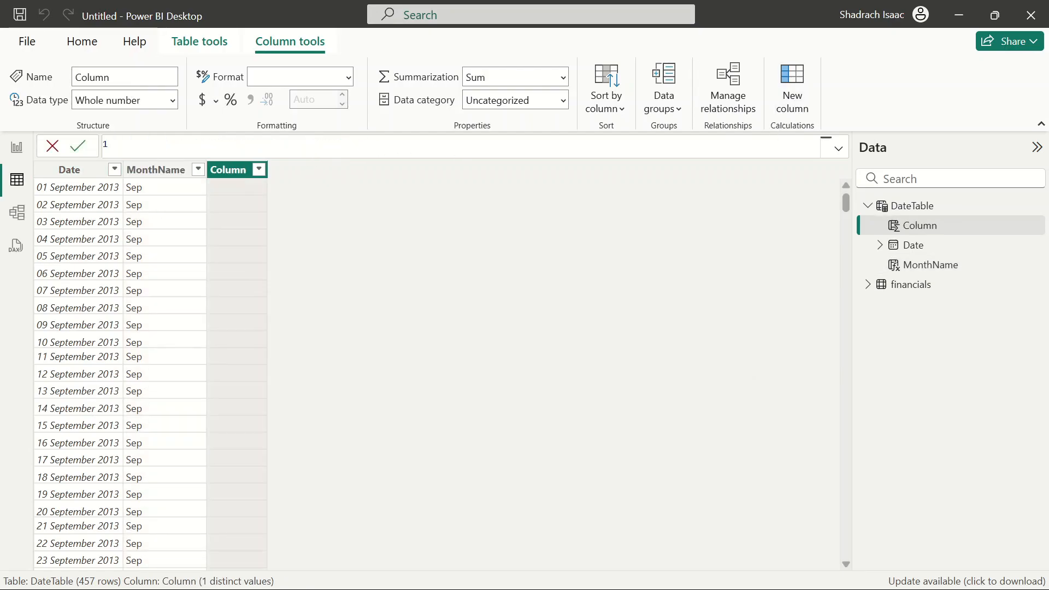
text(MonthSort =  mon)
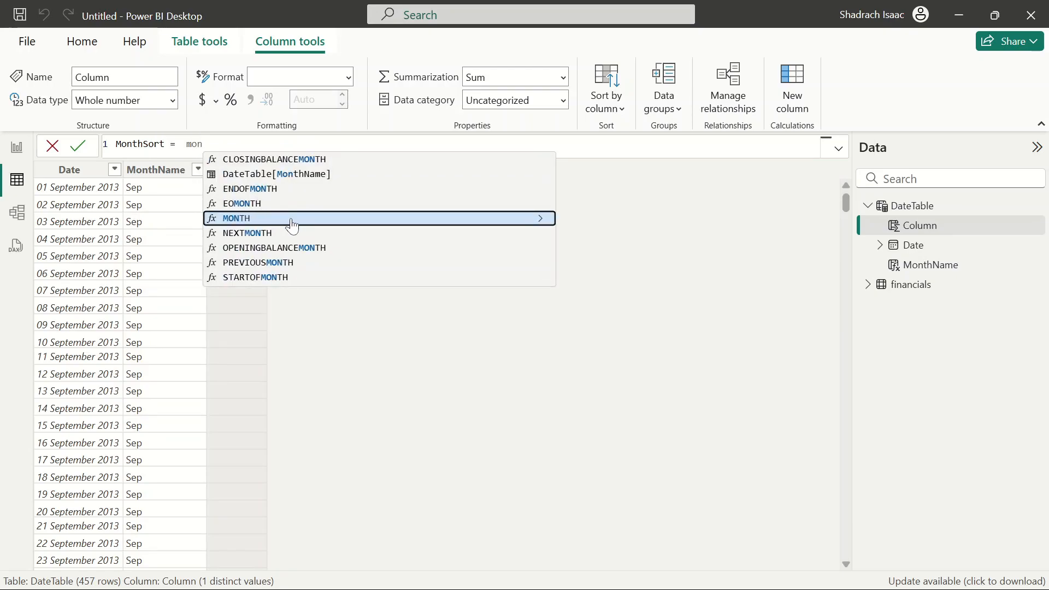
click(290, 218)
text(date)
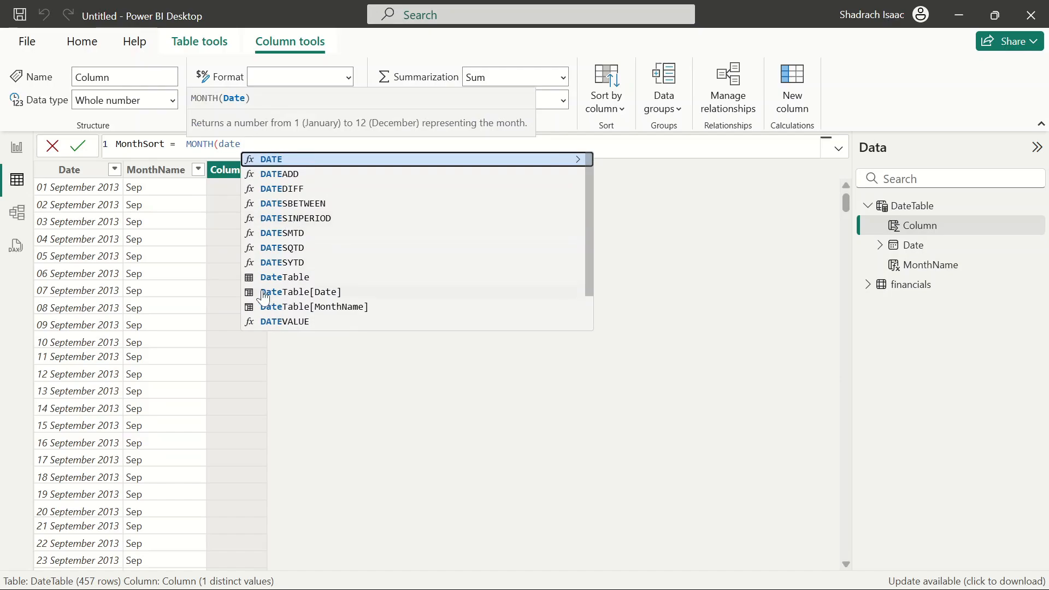
click(325, 292)
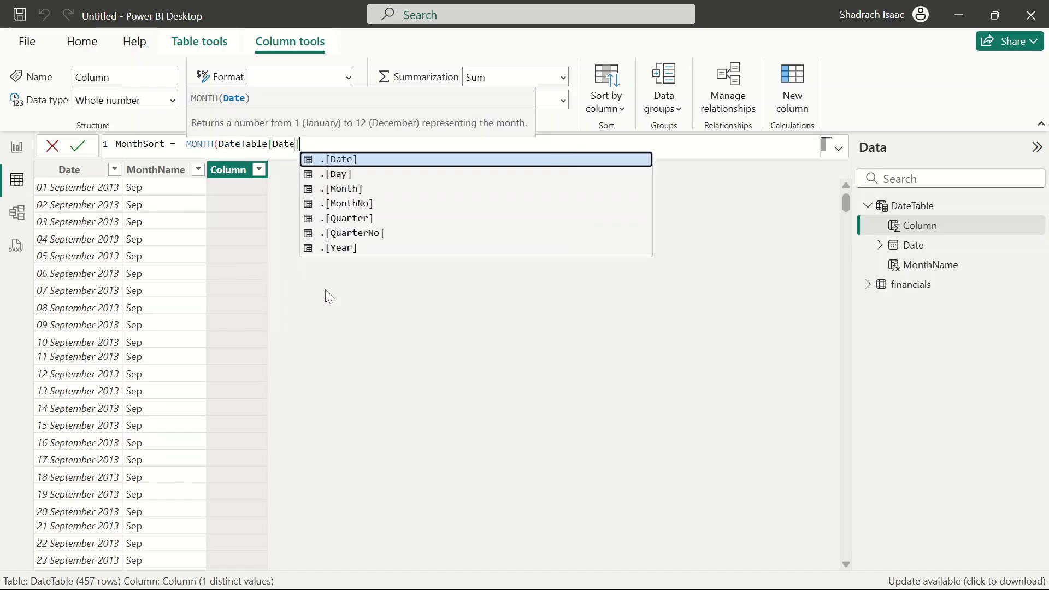
text())
key(Return)
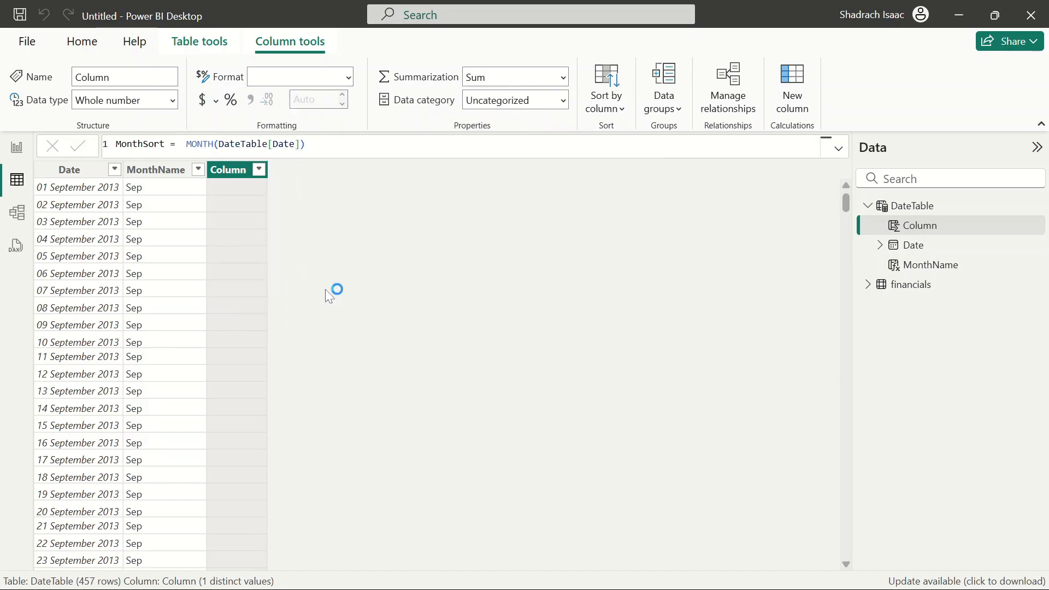
Sort the MonthName column by the MonthSort column and check its month values list
click(167, 185)
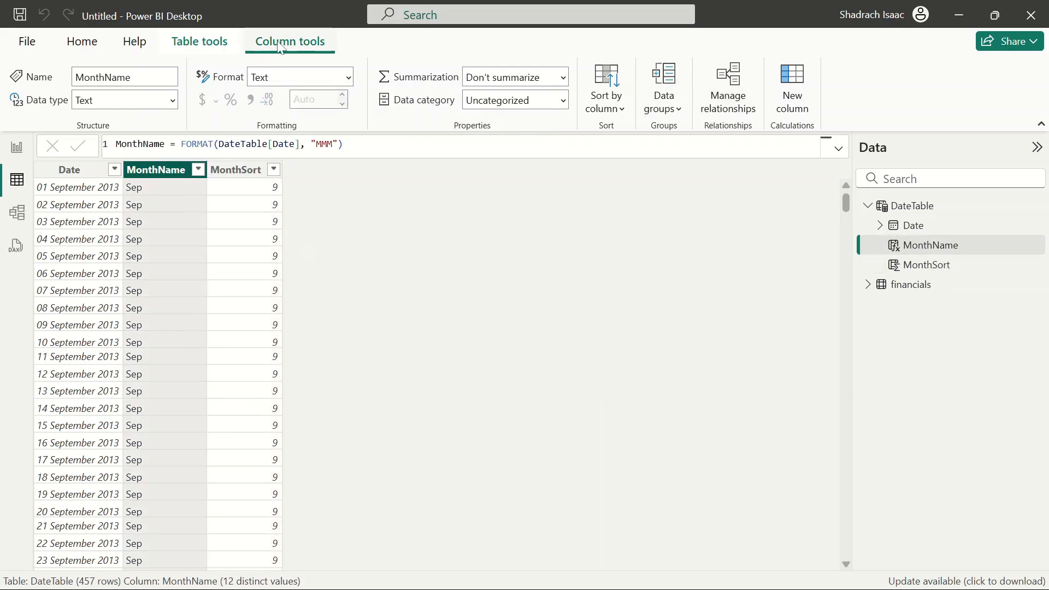
click(606, 104)
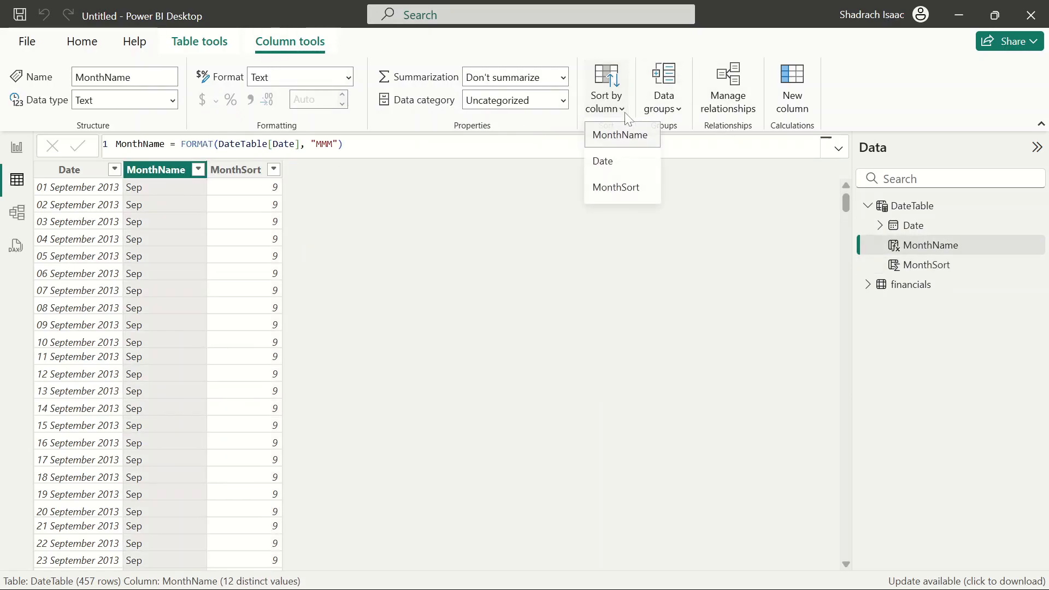
click(630, 192)
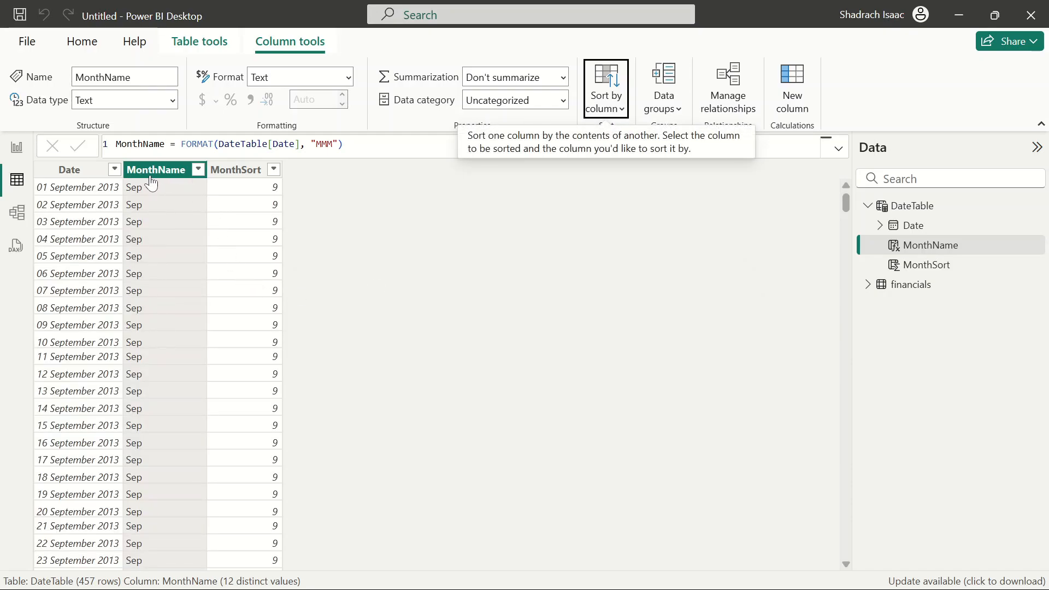
click(198, 169)
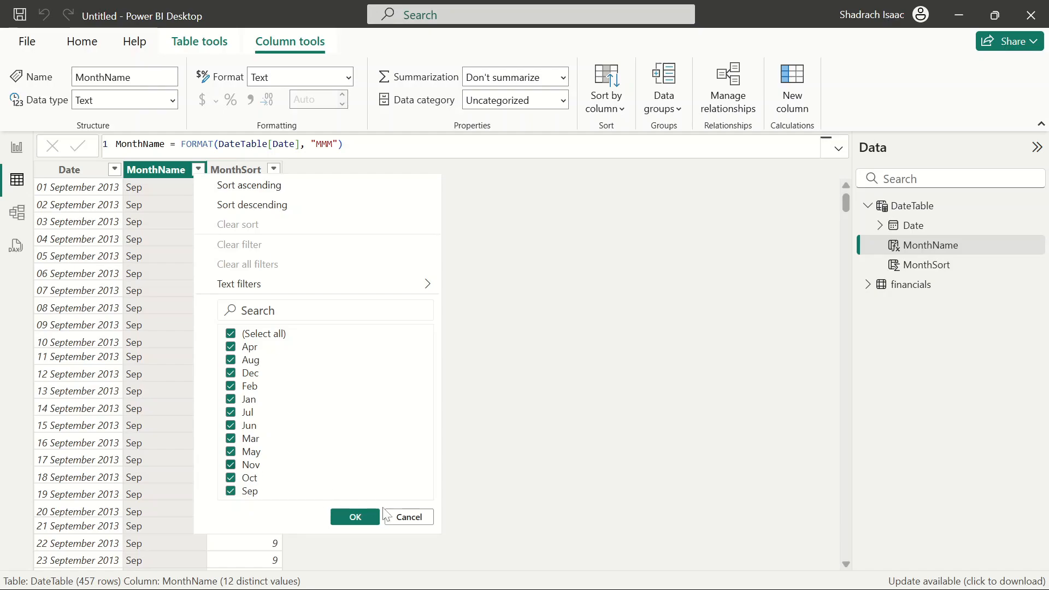
click(407, 518)
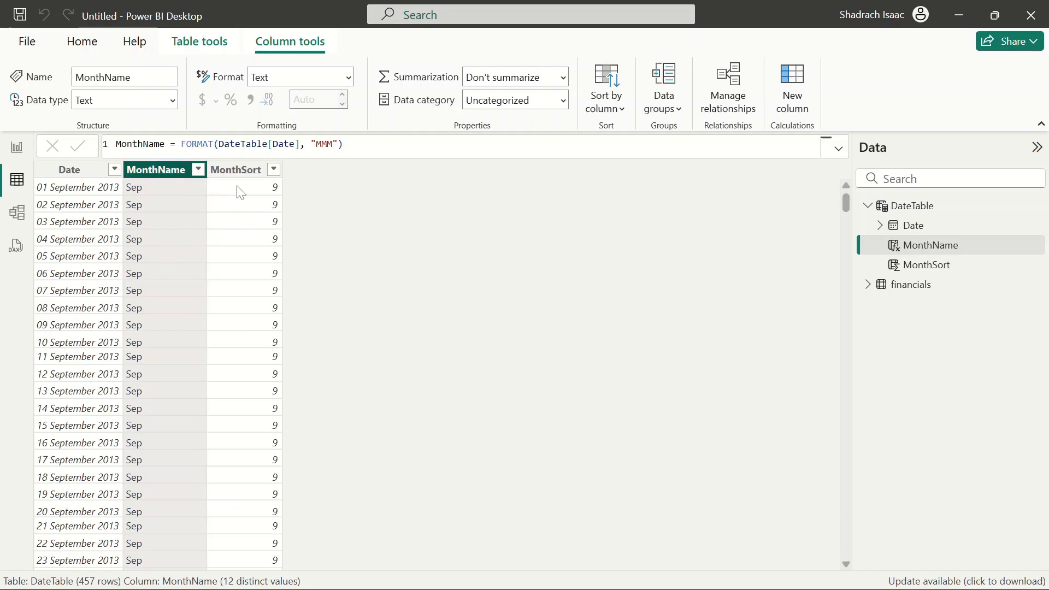
Add a calculated column Year = YEAR(DateTable[Date]) to DateTable
click(382, 145)
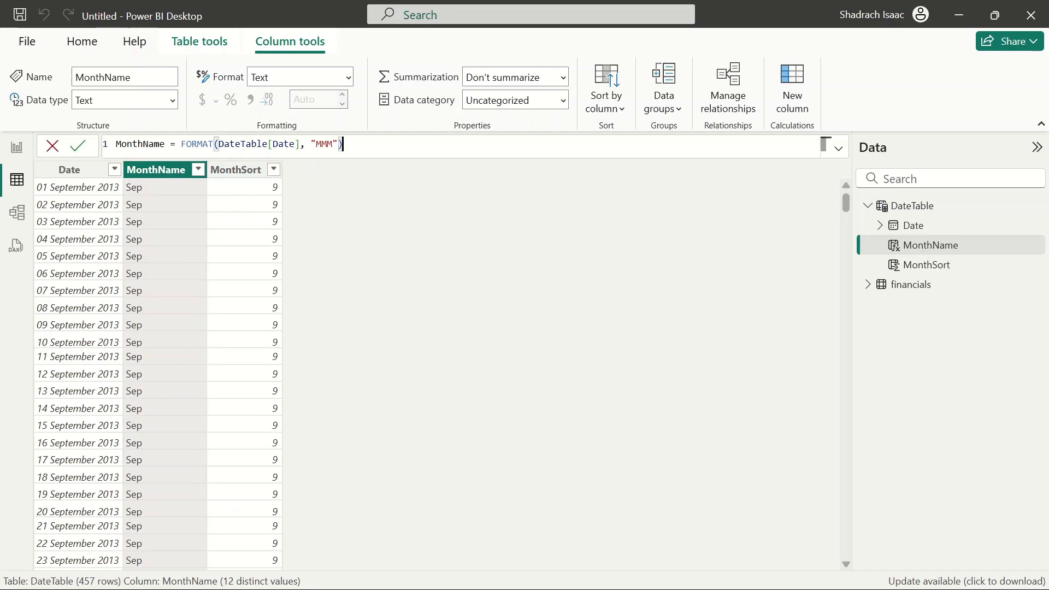
click(783, 98)
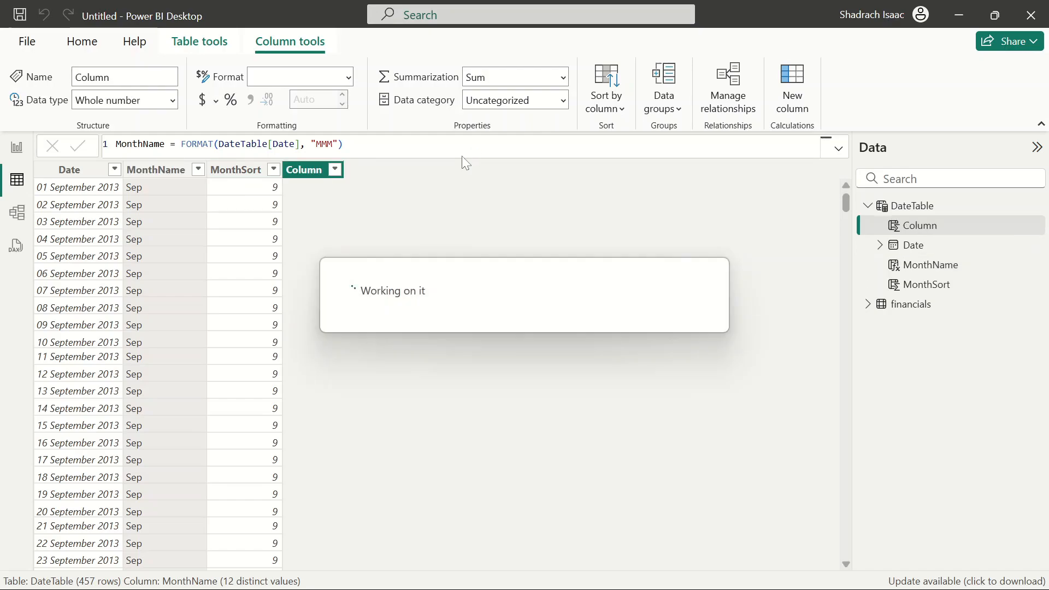
key(BackSpace)
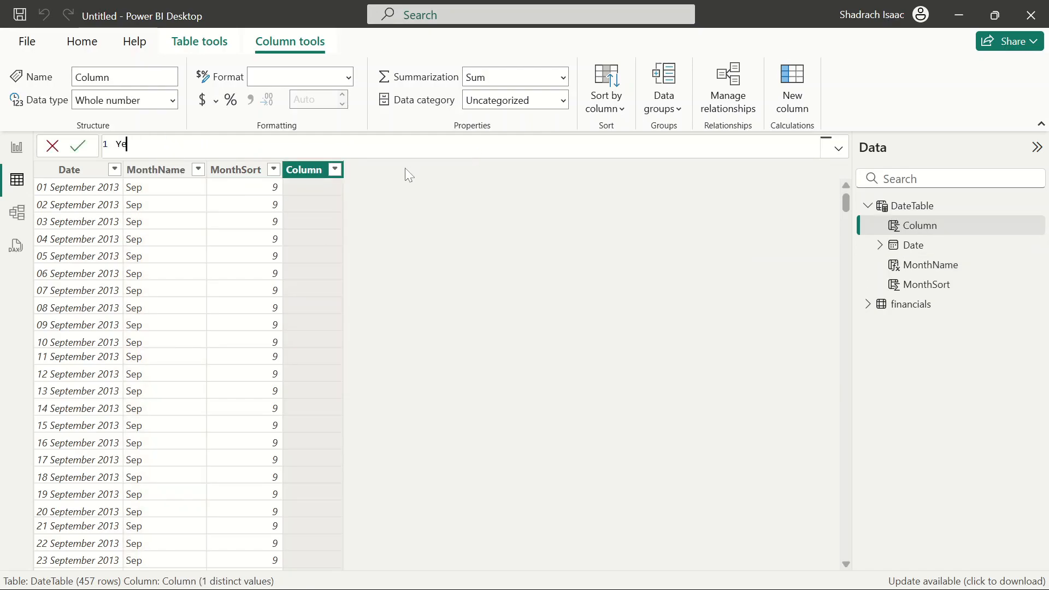
text(Year = Yea)
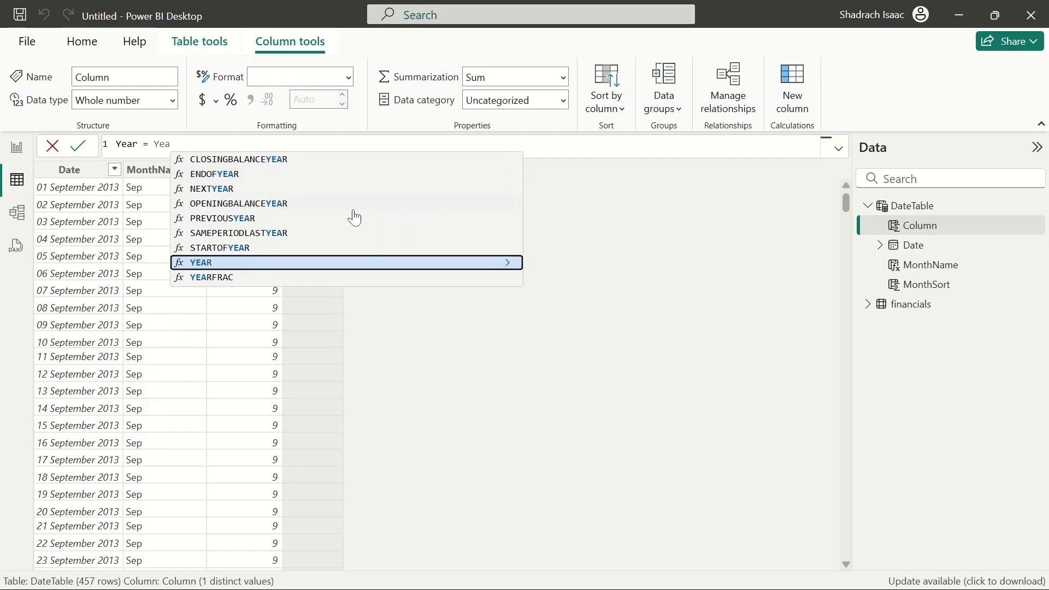
click(260, 265)
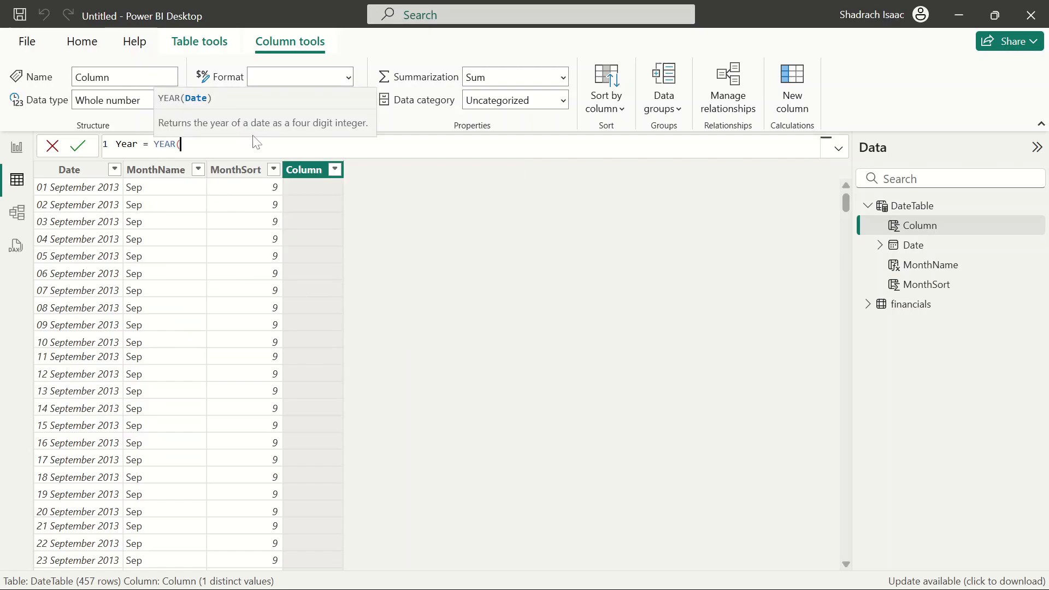
text(date)
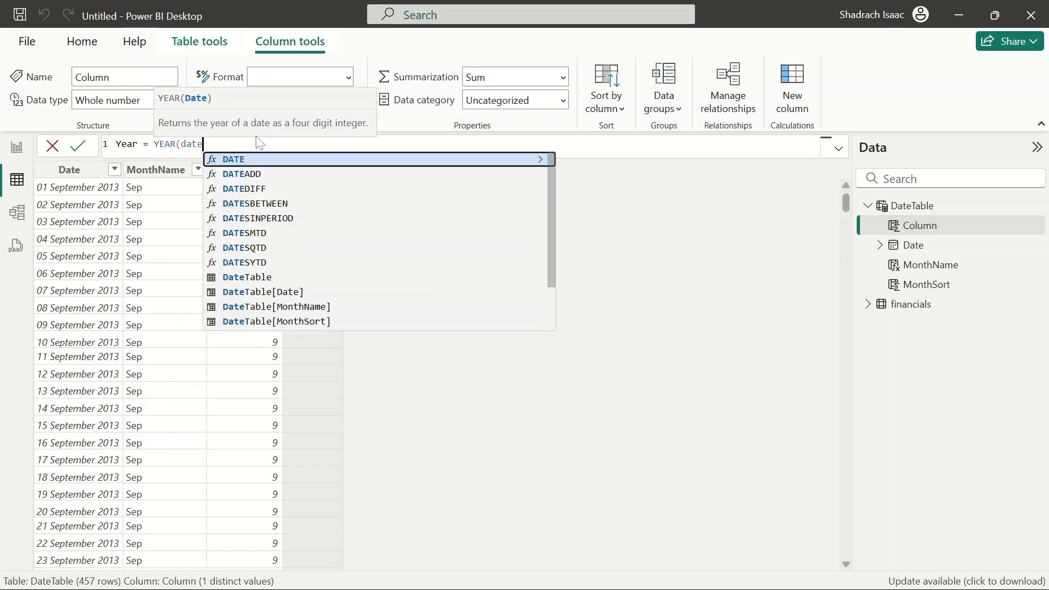
click(304, 292)
text())
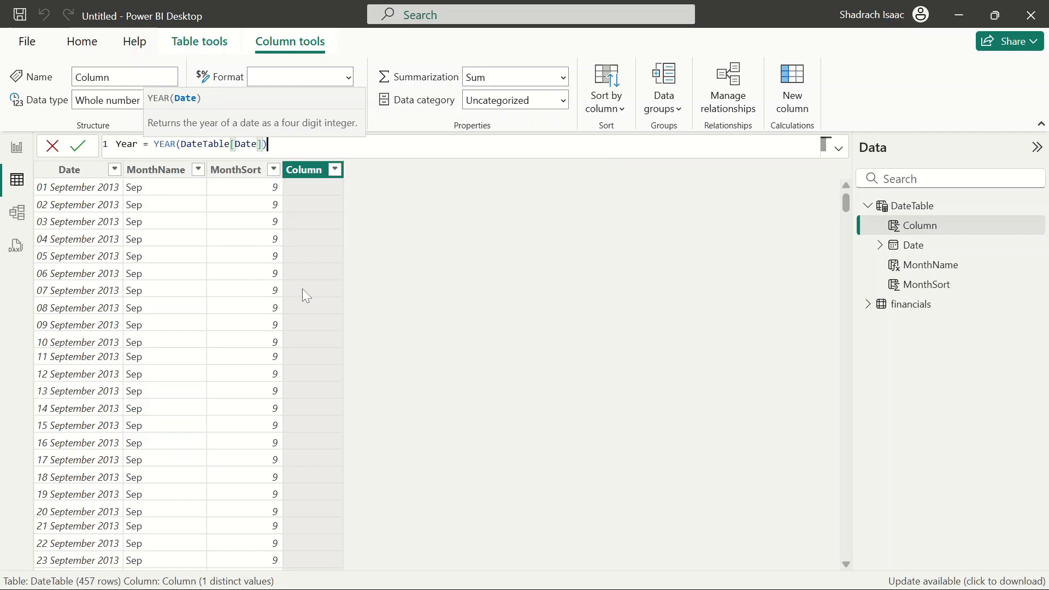
key(Return)
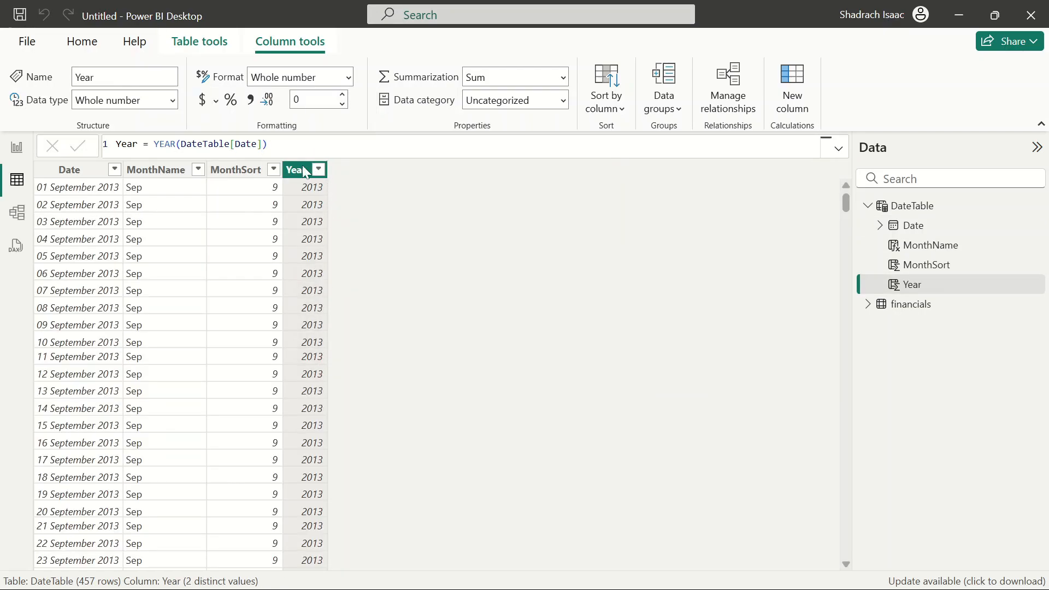
Save the report as "Power BI interactive Dashboard" in .pbix format
click(16, 148)
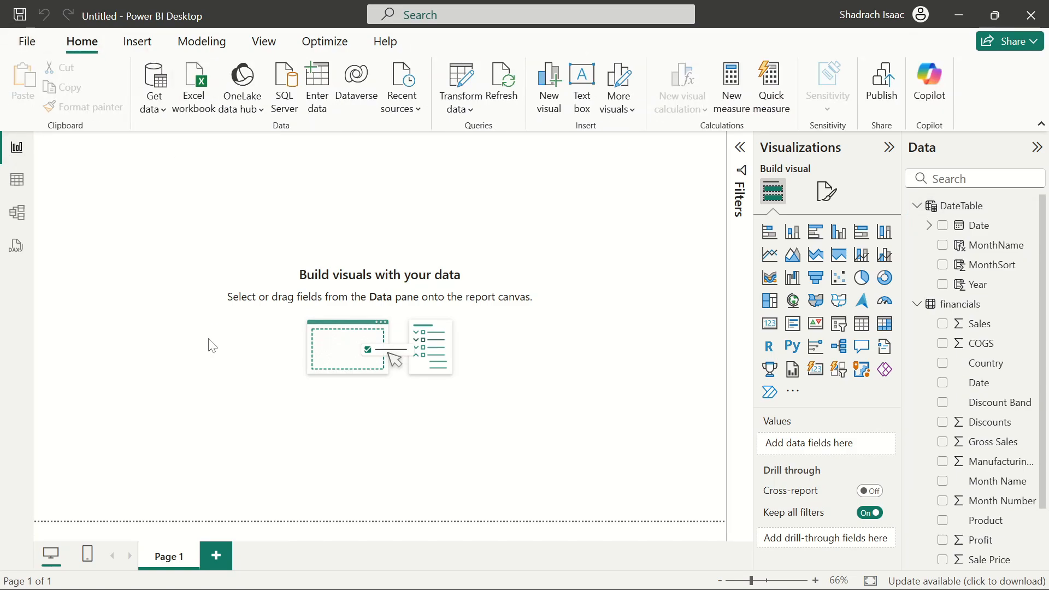
click(27, 43)
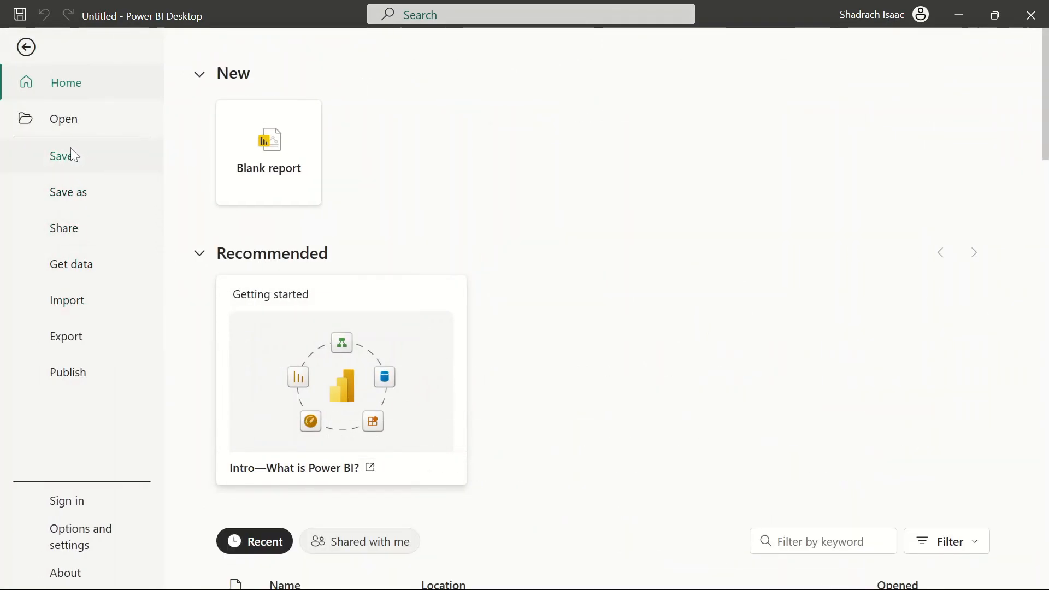
click(81, 207)
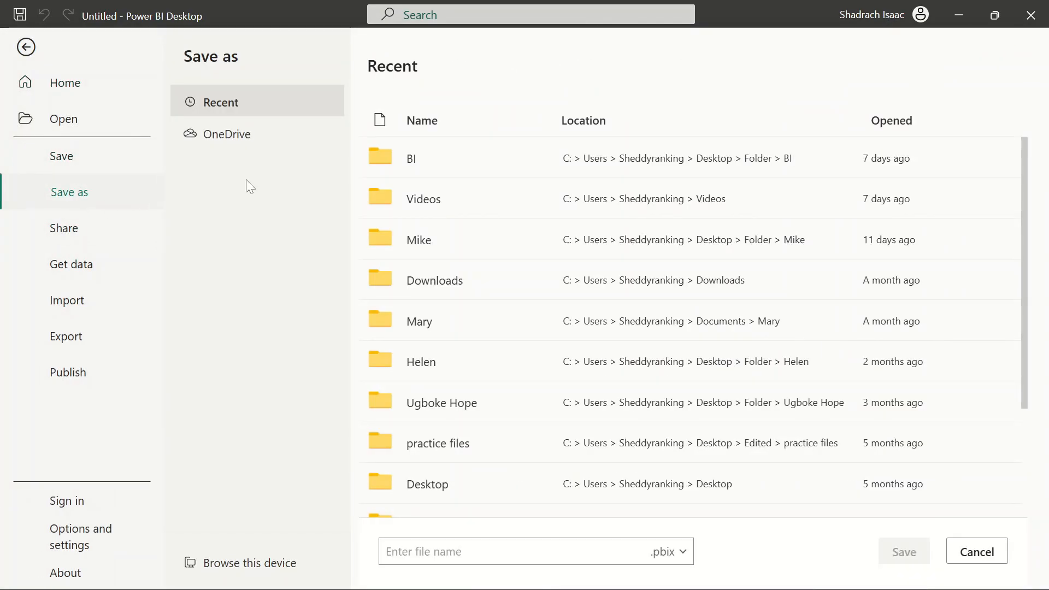
scroll(507, 396, down, 3)
scroll(506, 402, up, 3)
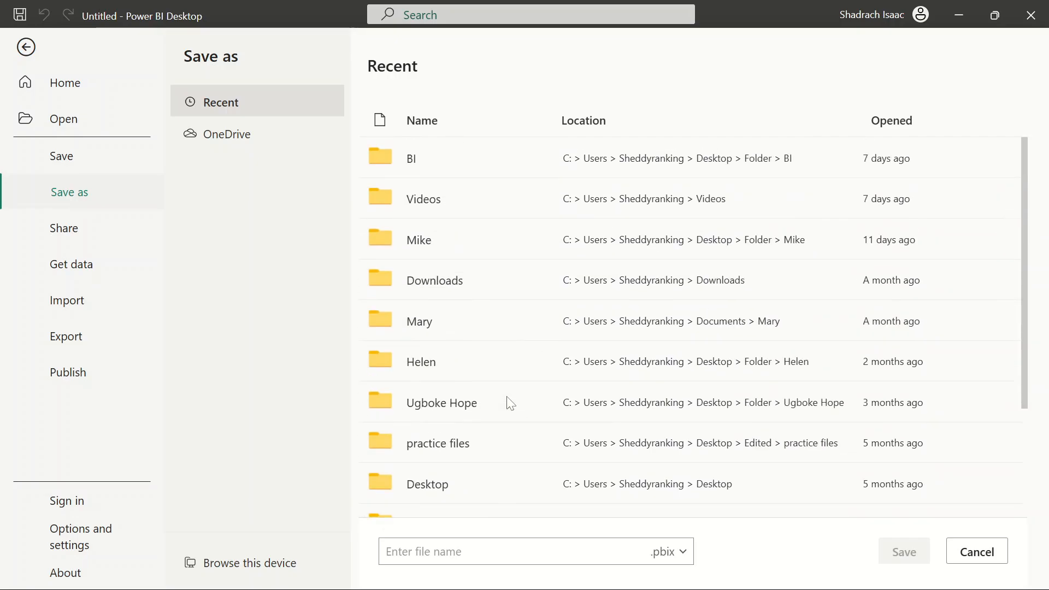
scroll(507, 381, down, 3)
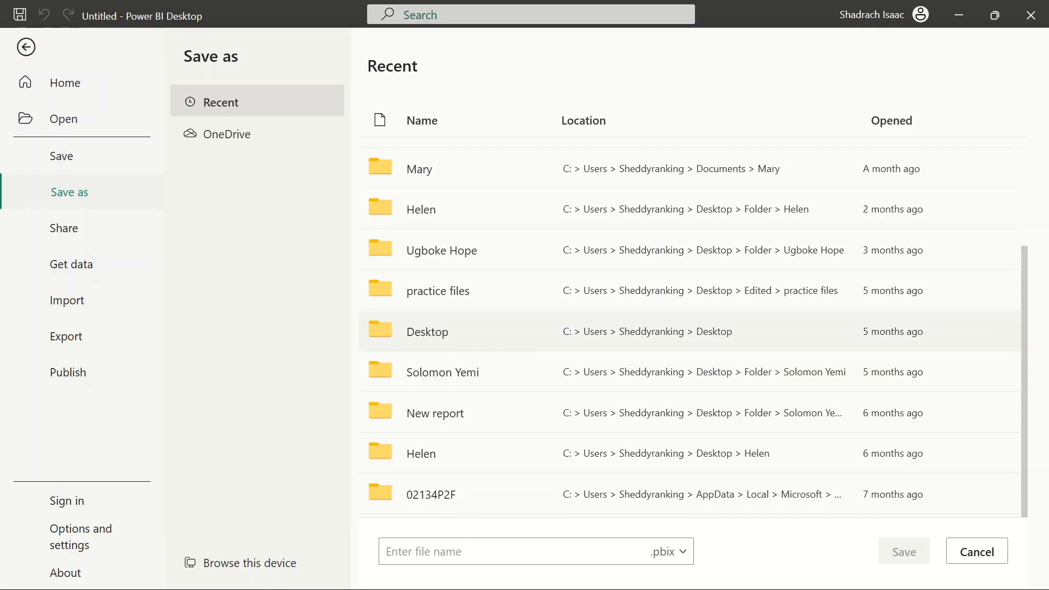
click(463, 551)
text(P)
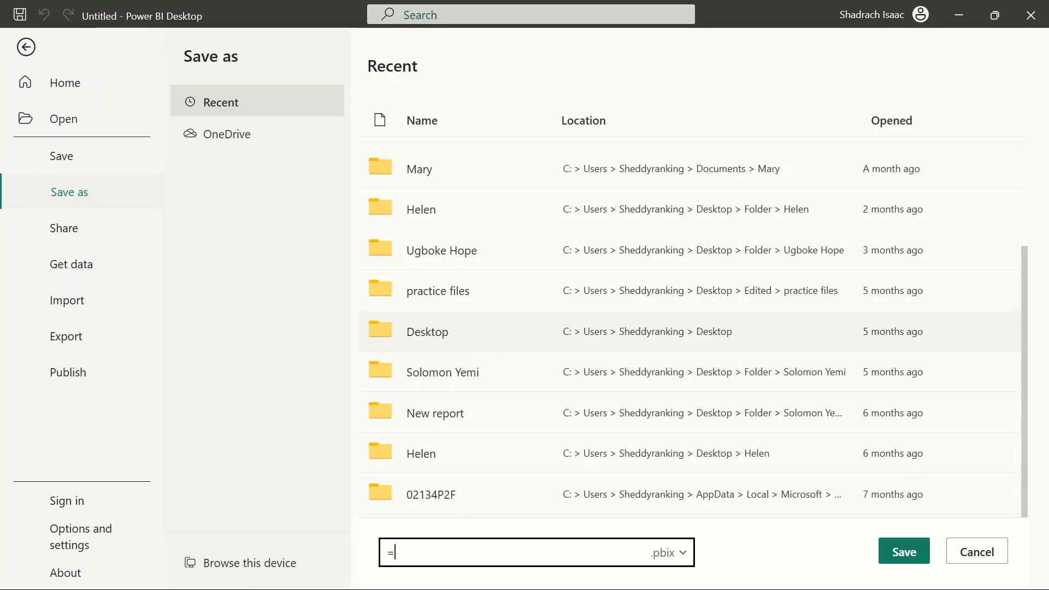
key(BackSpace)
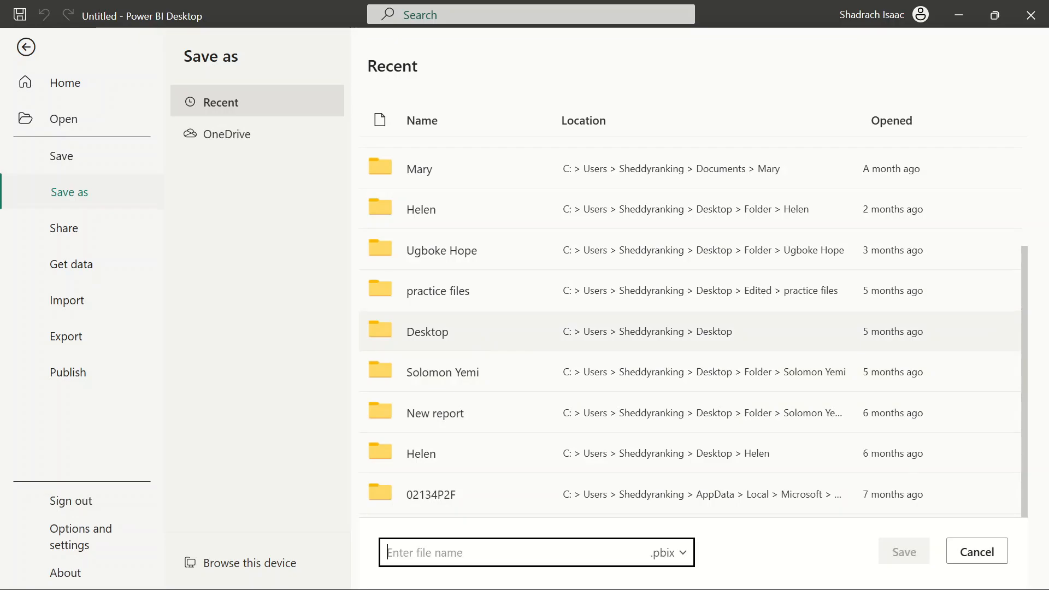
text(Power B)
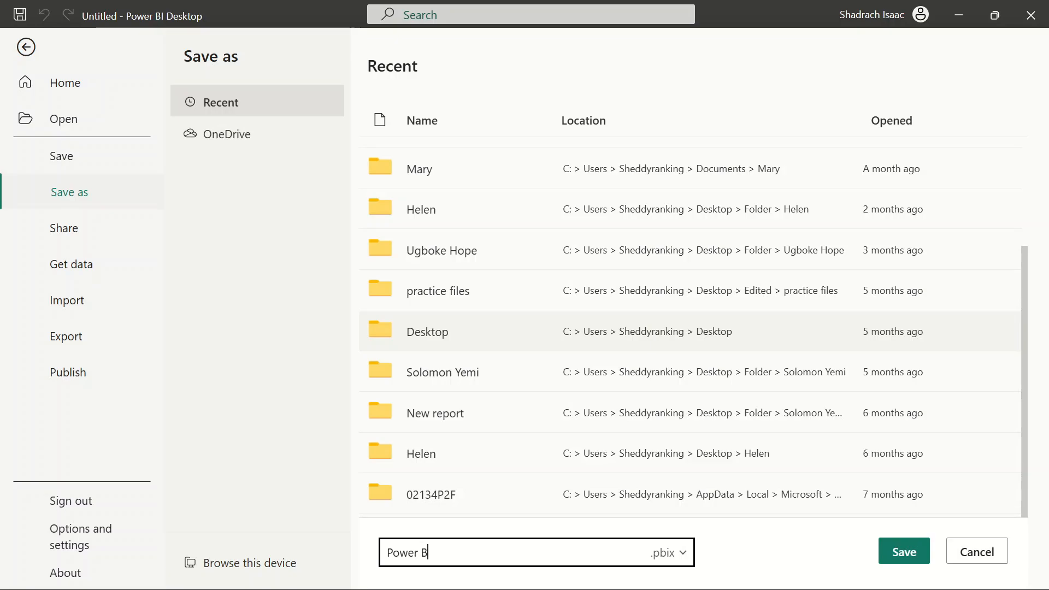
text(I interactive Dashboard)
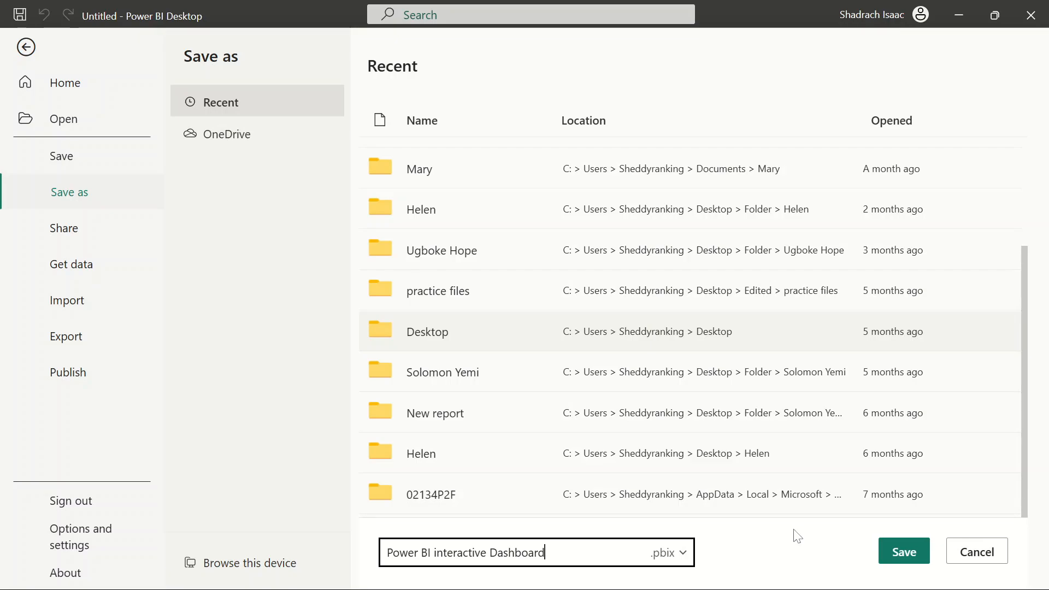
click(901, 552)
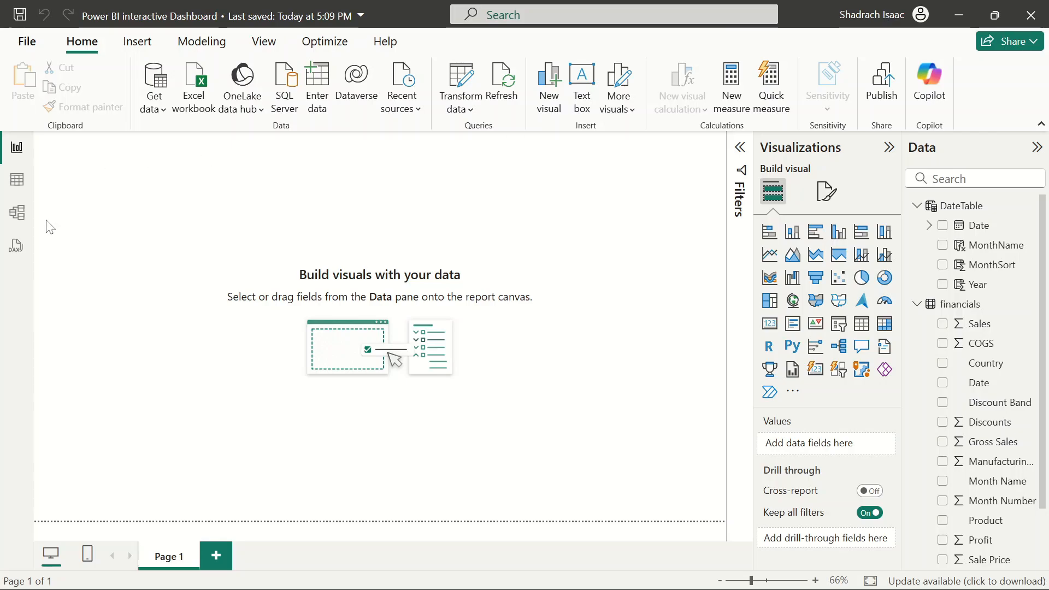
Set the page's canvas background colour to White, 20% darker with about 29% transparency
click(826, 191)
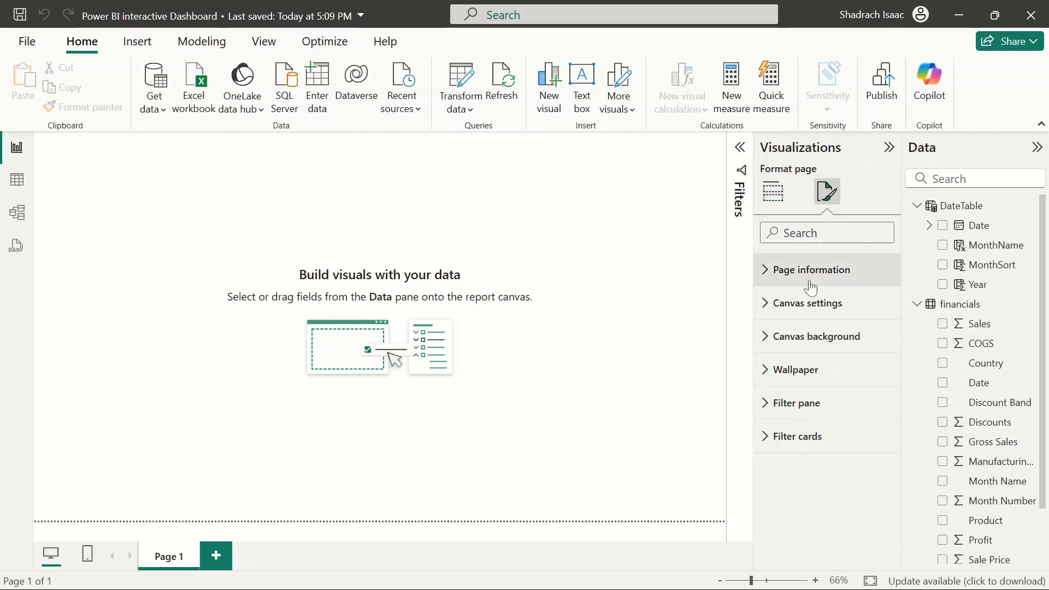
click(773, 192)
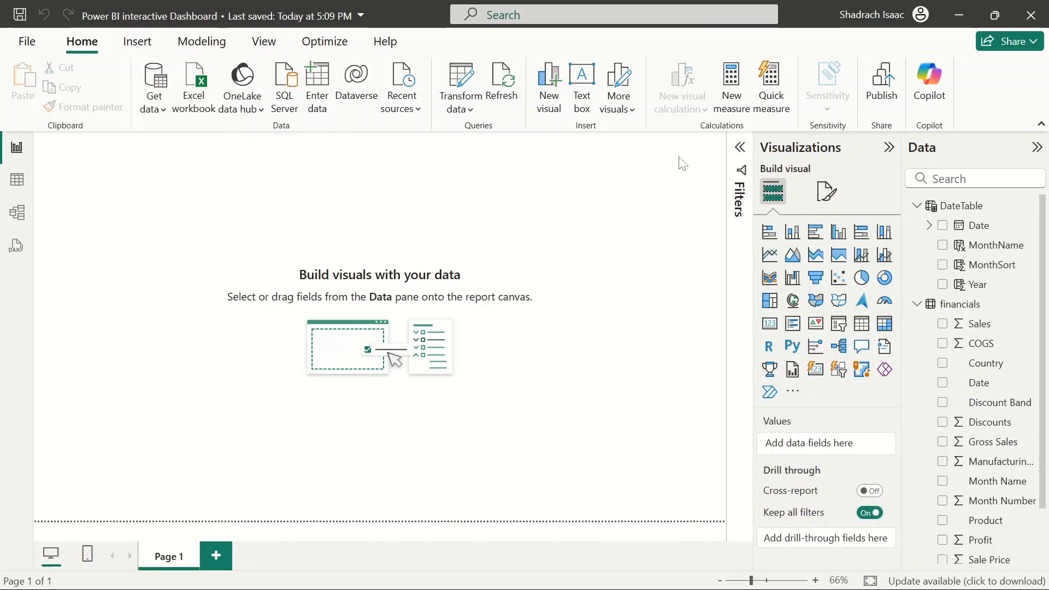
click(822, 191)
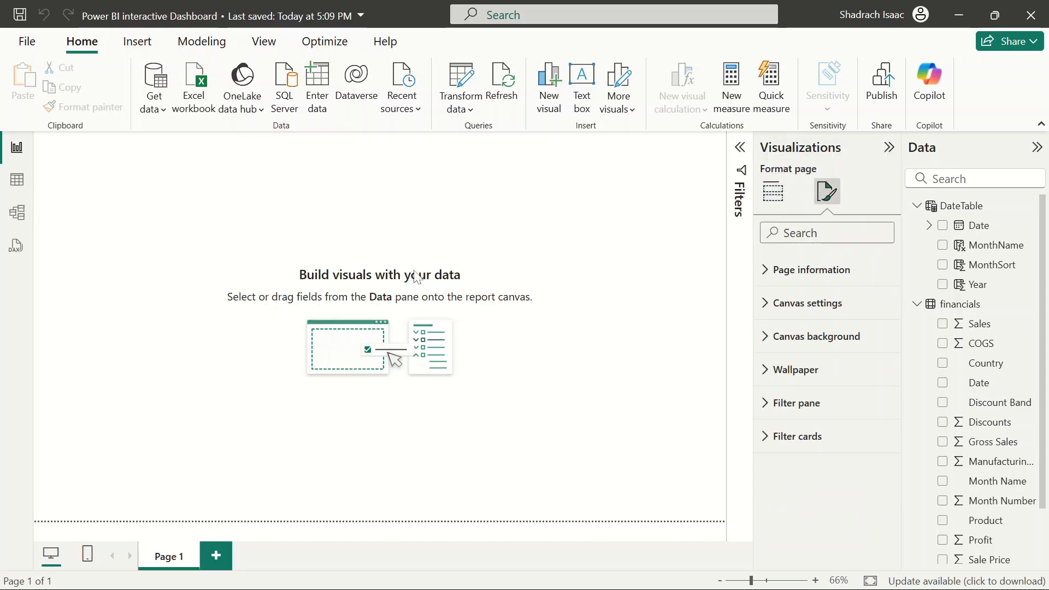
click(776, 342)
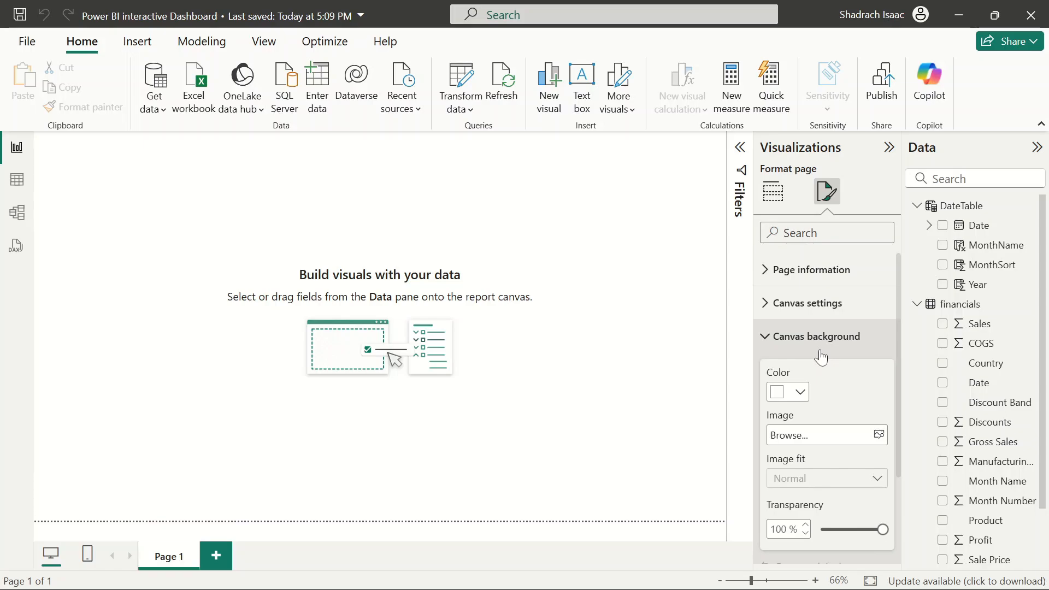
click(800, 391)
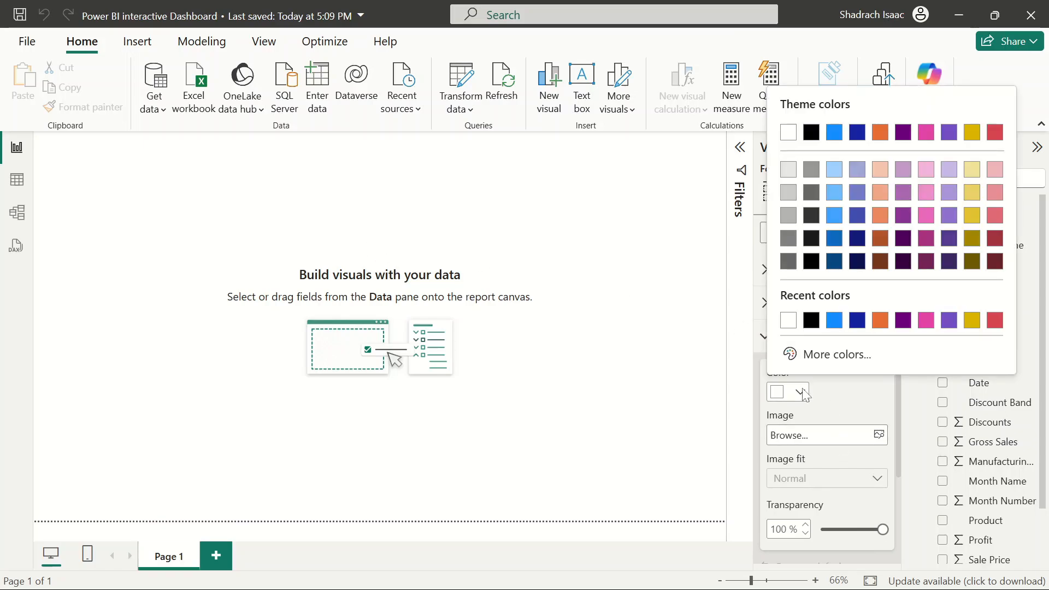
click(790, 194)
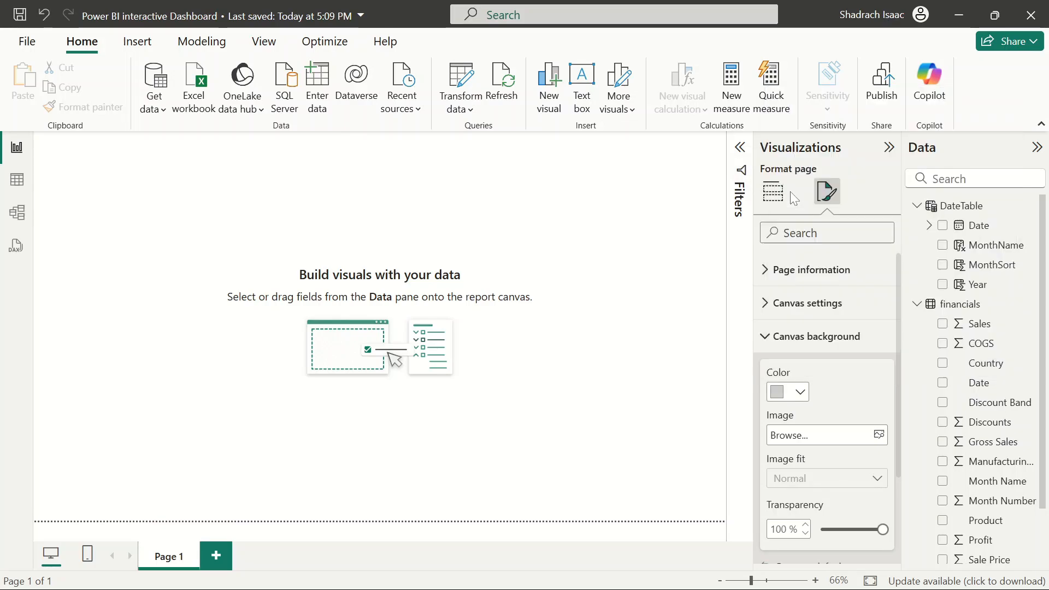
drag(876, 529, 838, 530)
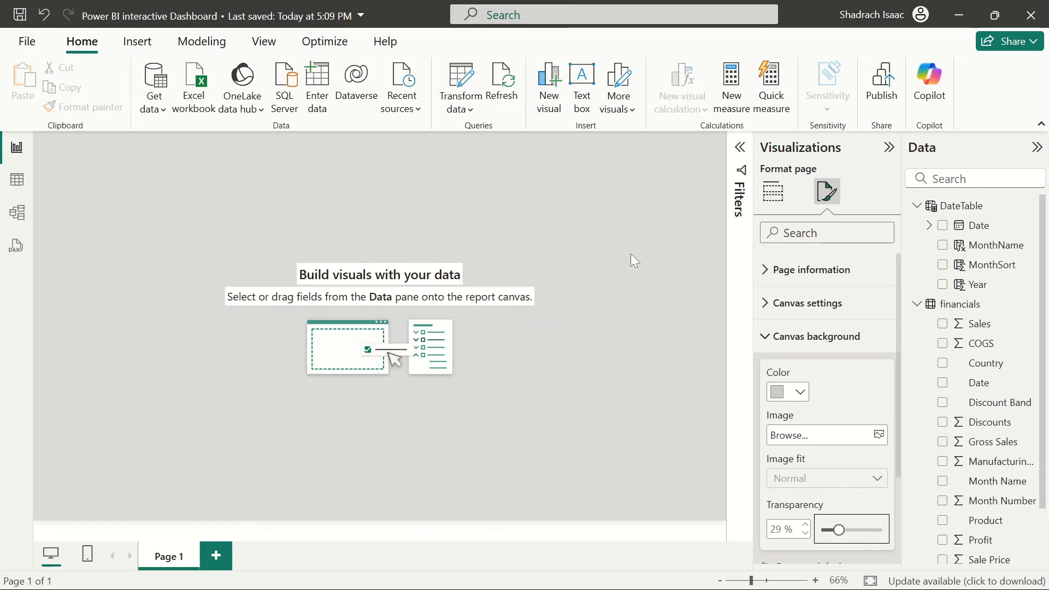
Insert a blank button onto the report page
click(621, 208)
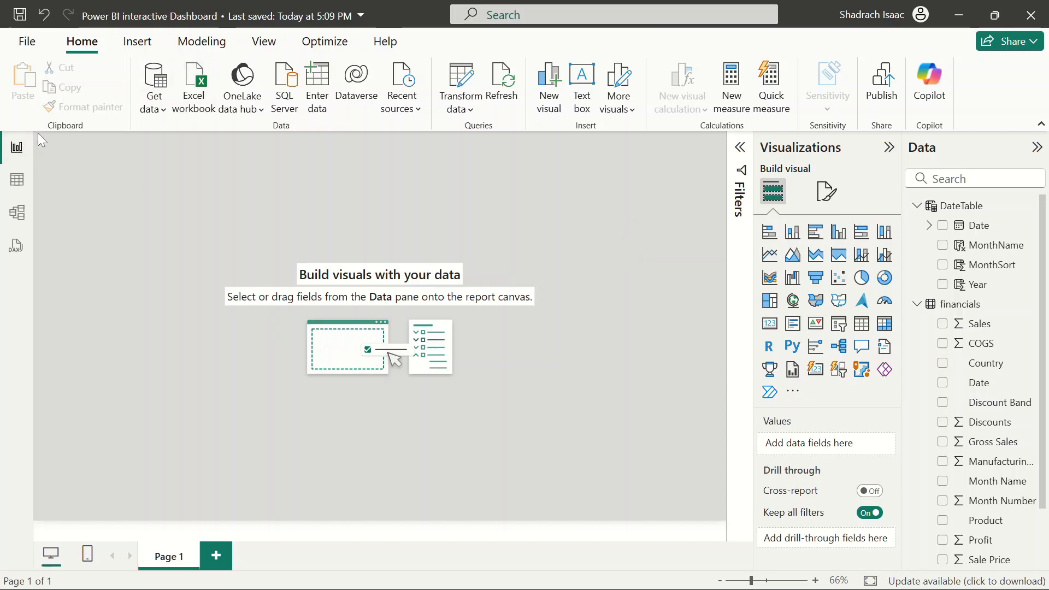
drag(38, 133, 728, 175)
click(145, 50)
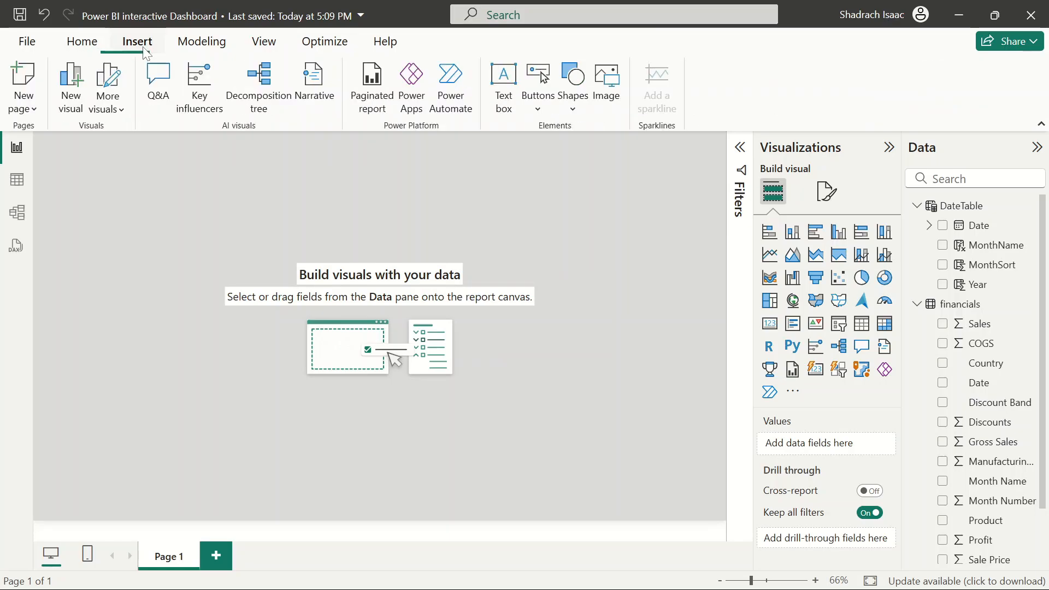
click(541, 119)
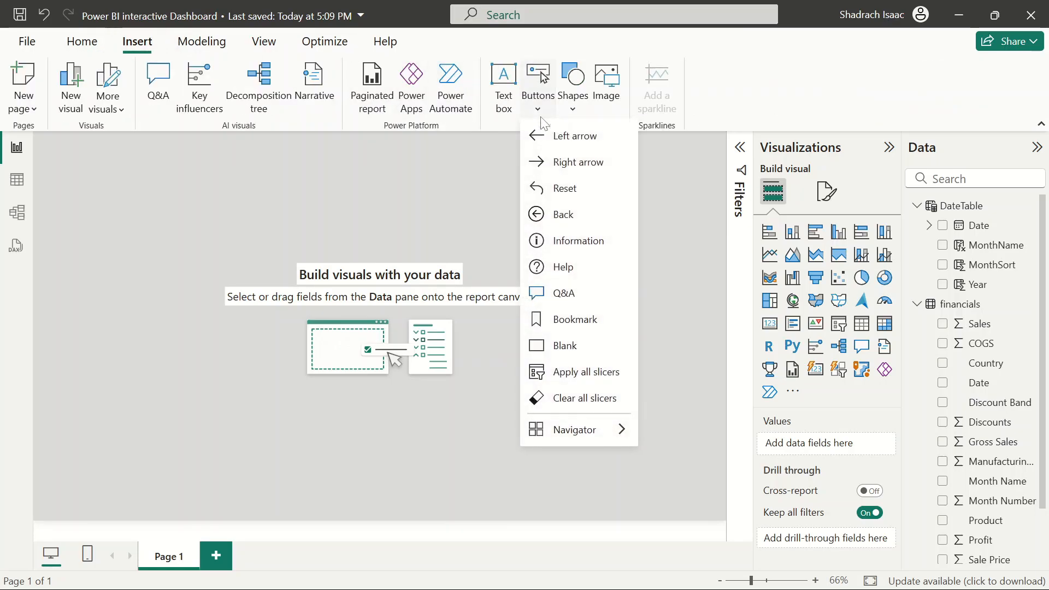
click(565, 346)
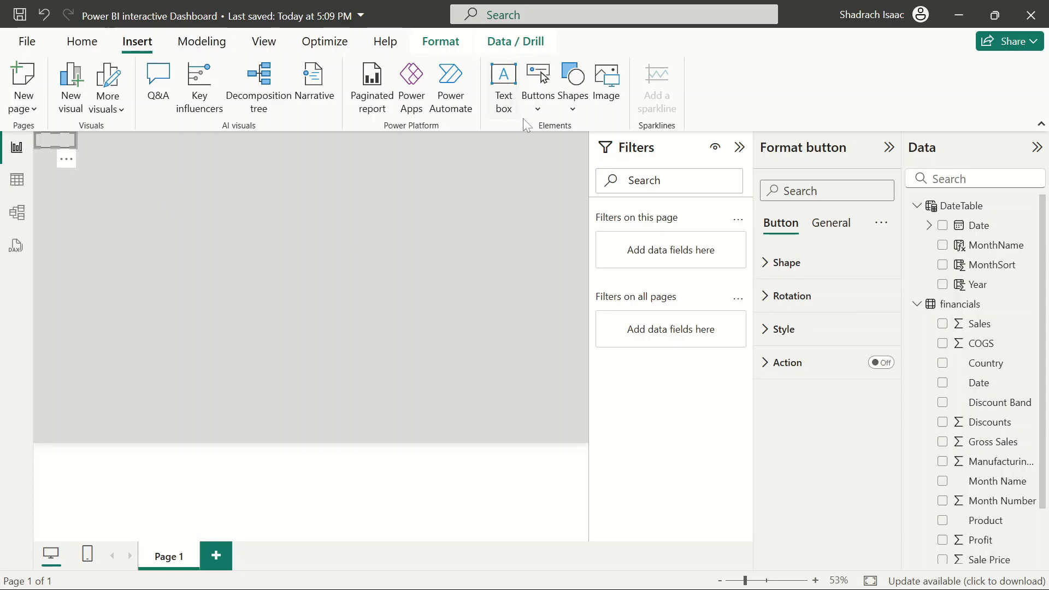
Browse the Power BI visuals gallery
click(538, 116)
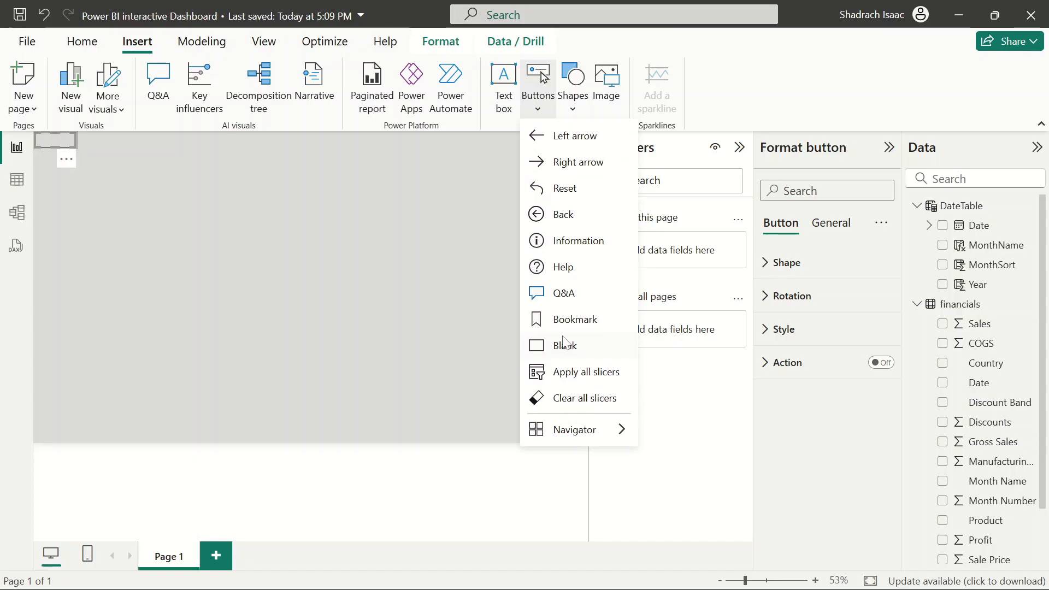
click(107, 83)
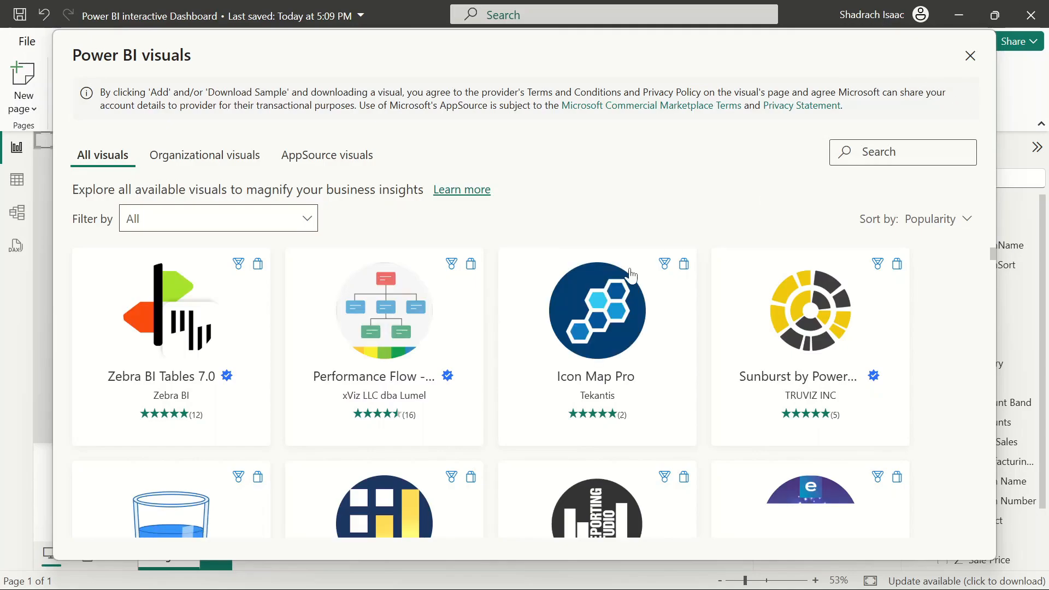
scroll(611, 298, down, 8)
scroll(610, 297, up, 3)
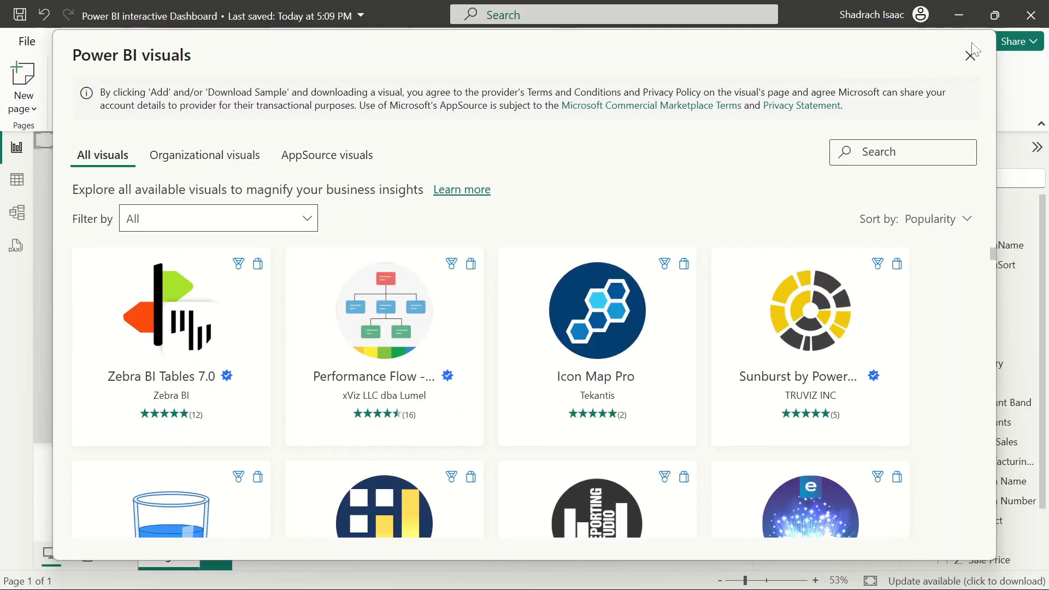
click(970, 57)
Resize the blank button into a banner spanning the full width along the top of the canvas
click(329, 243)
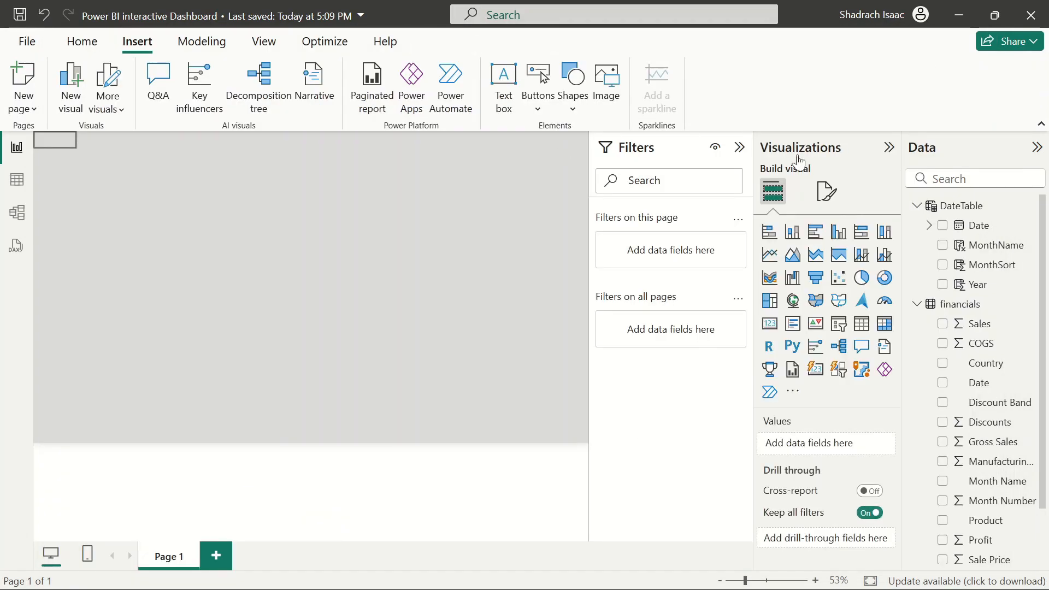
click(740, 147)
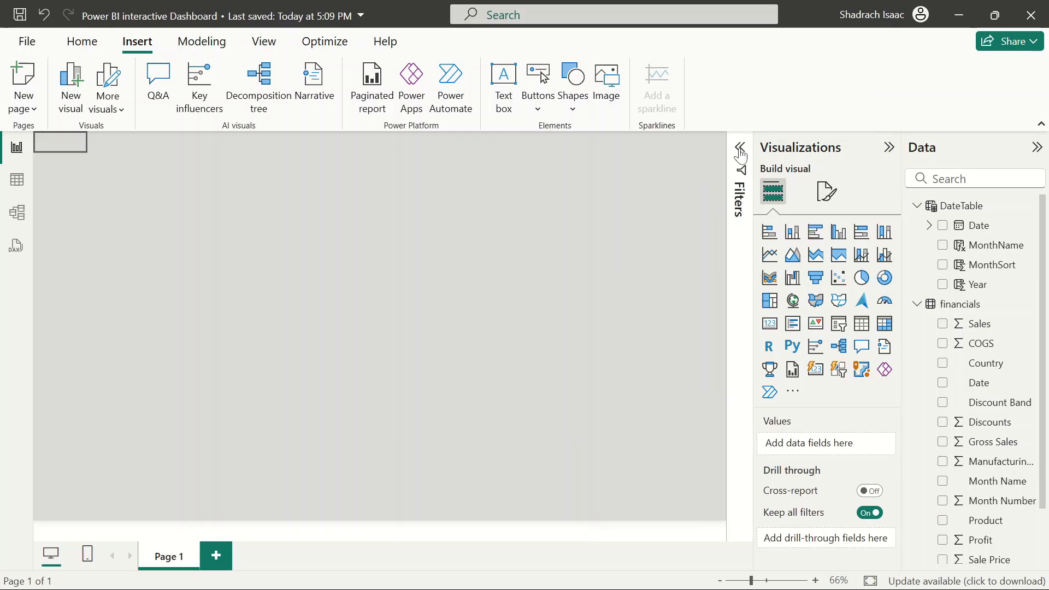
click(68, 147)
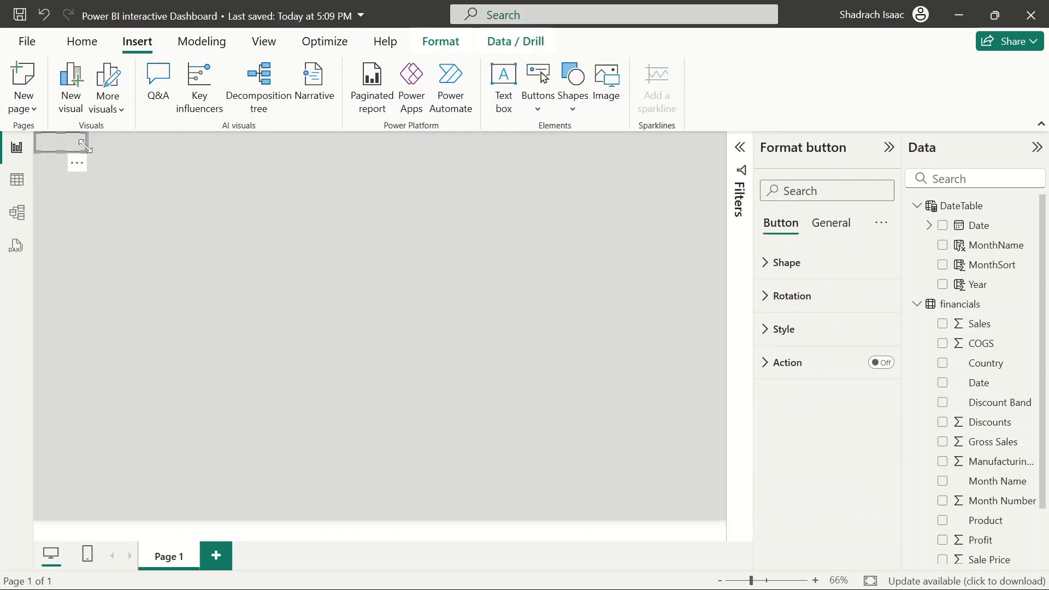
drag(85, 145, 728, 172)
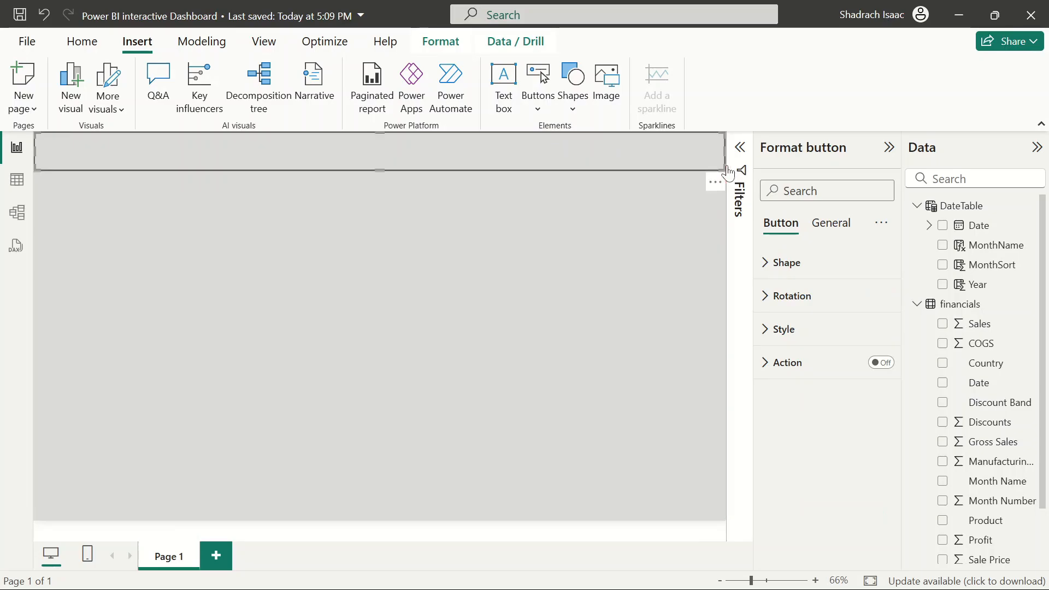
Turn on the background effect for the banner button
click(604, 297)
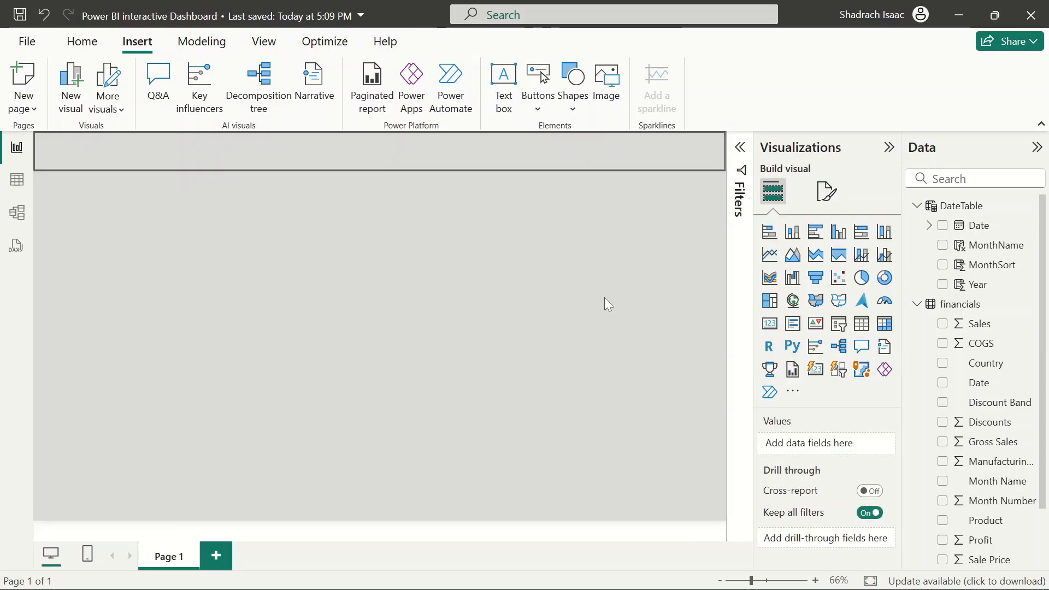
click(449, 150)
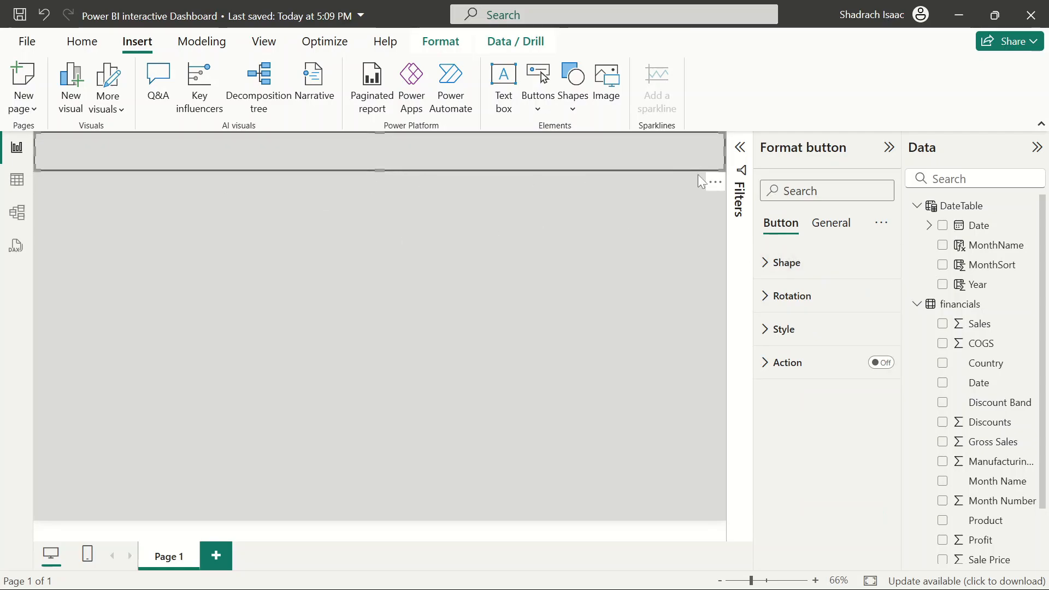
click(832, 222)
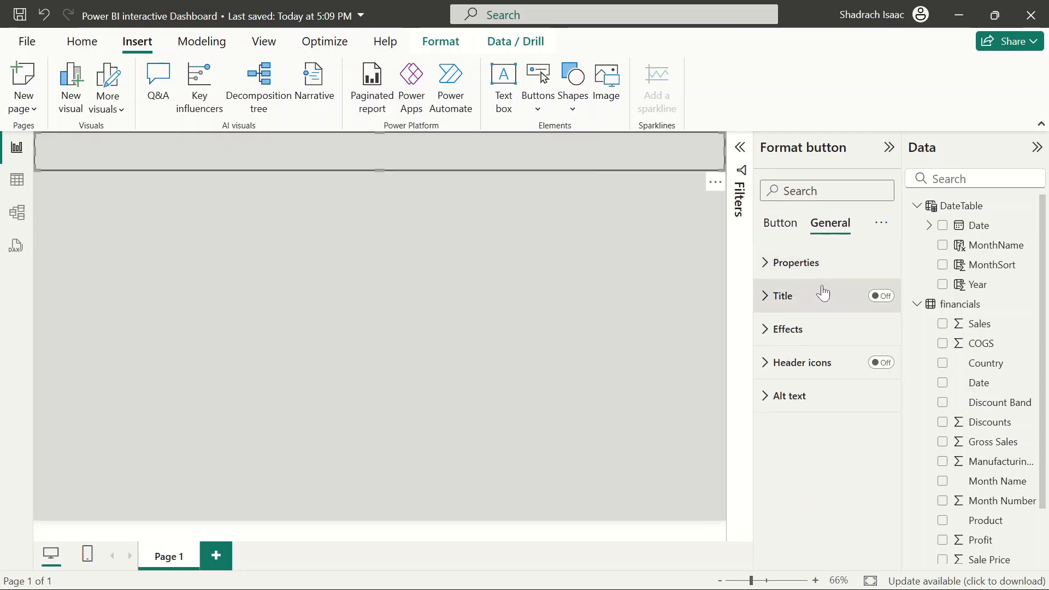
click(779, 332)
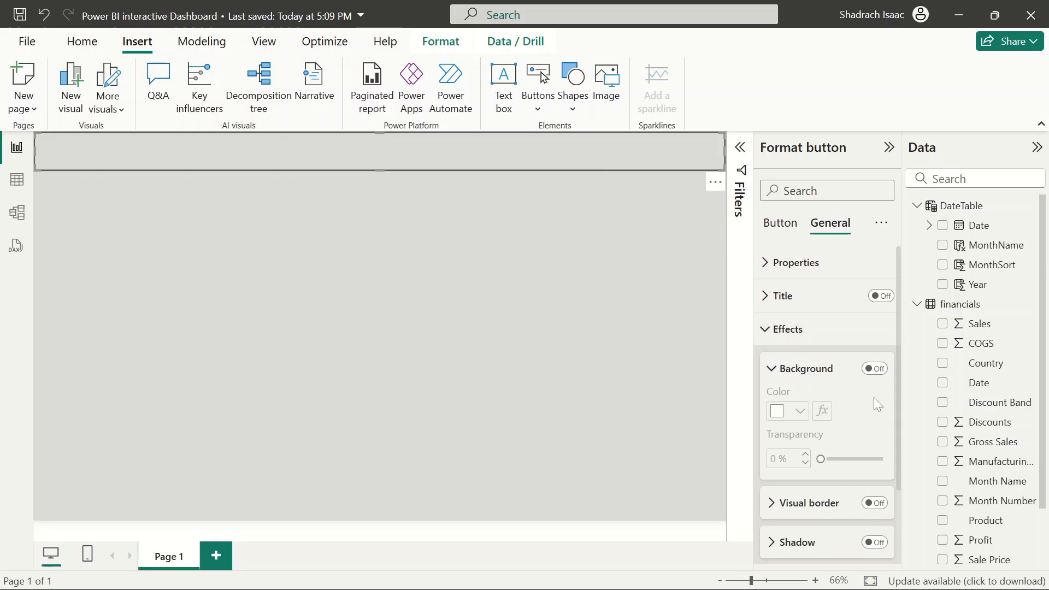
click(875, 368)
click(528, 266)
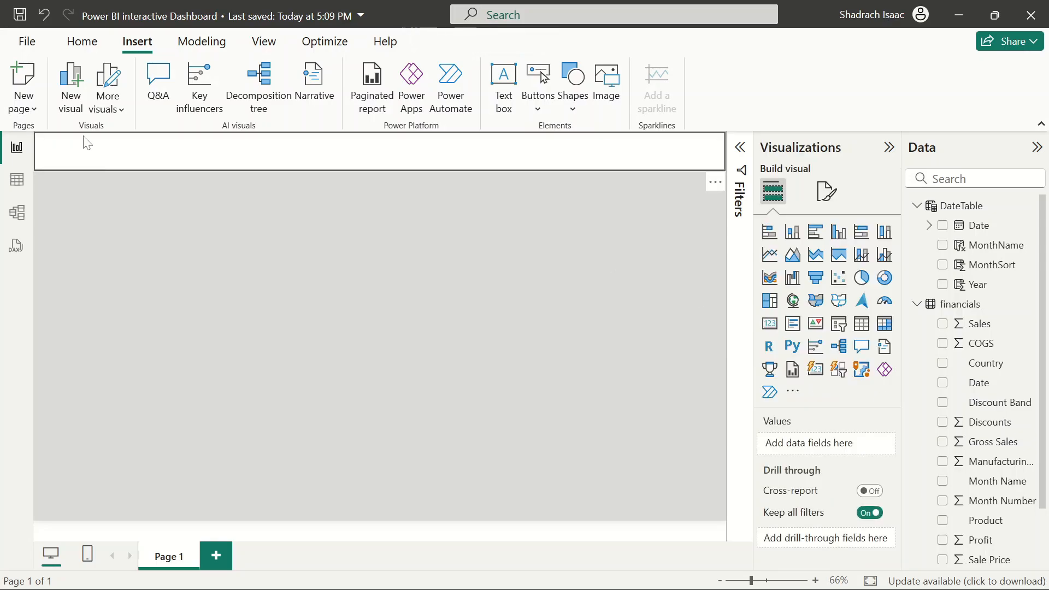
Turn off the border in the banner button's style settings
click(484, 163)
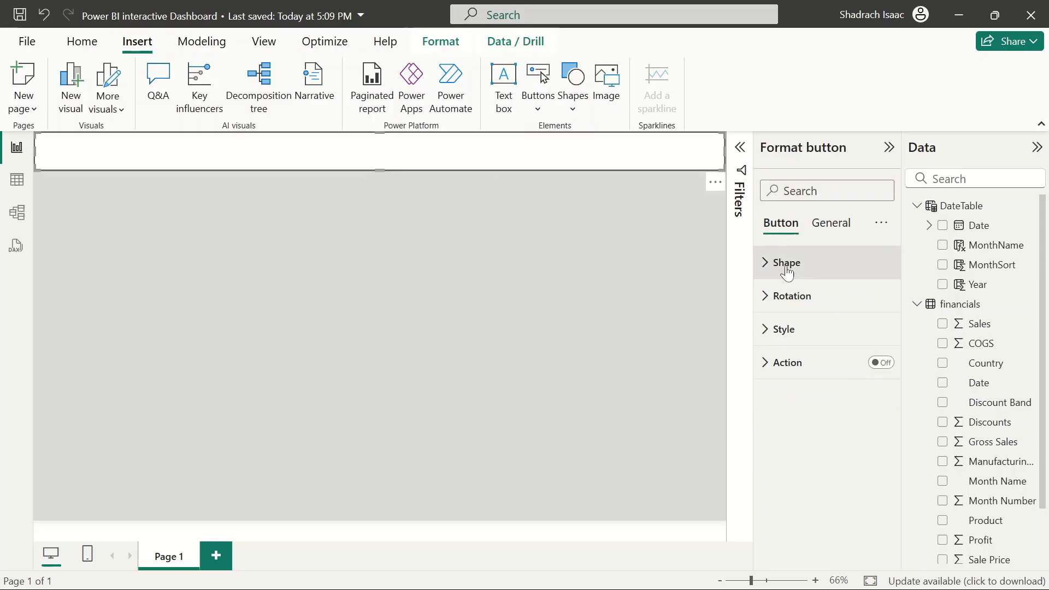
click(771, 333)
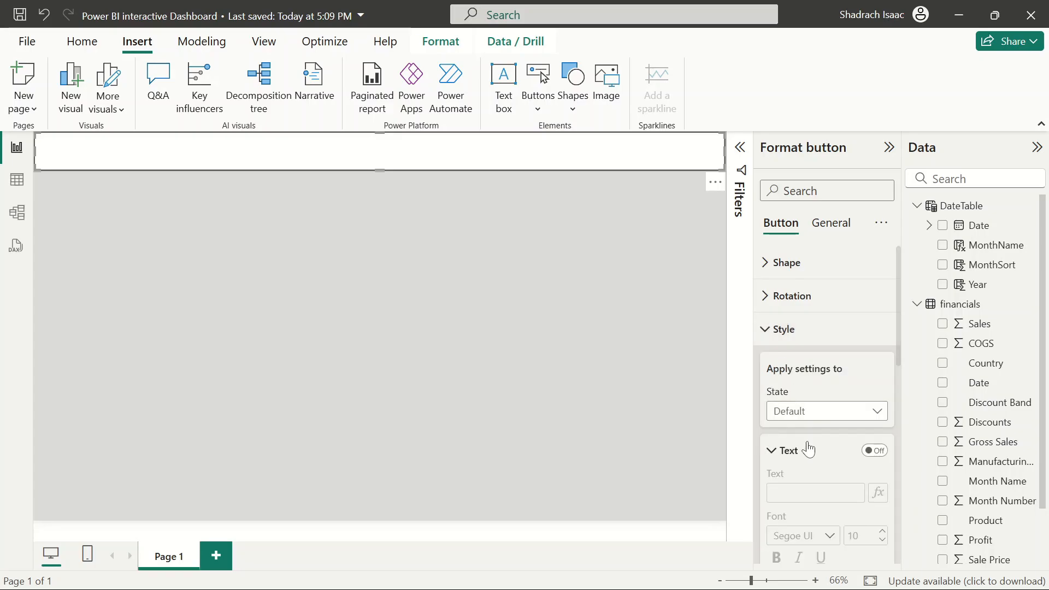
scroll(807, 443, down, 10)
scroll(809, 445, up, 2)
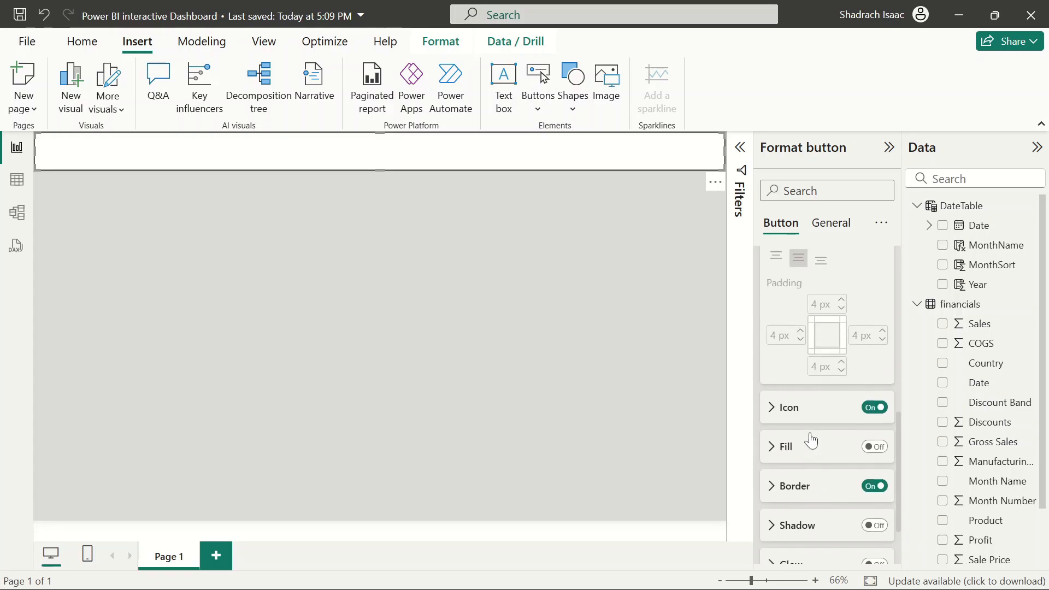
click(874, 485)
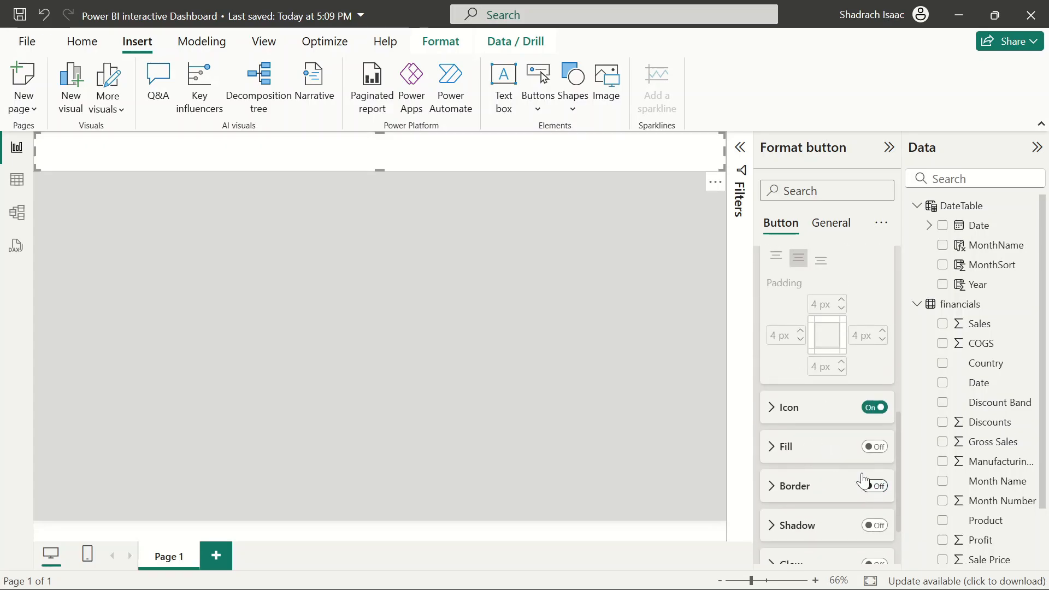
Turn on the shadow in the banner button's style settings
click(408, 270)
click(477, 142)
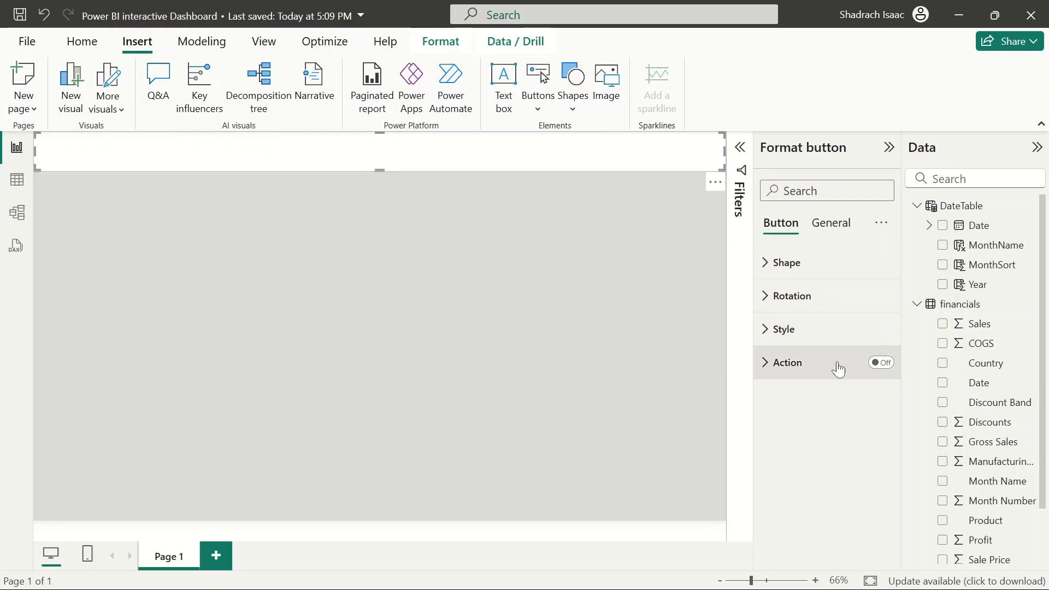
click(777, 331)
scroll(827, 420, down, 5)
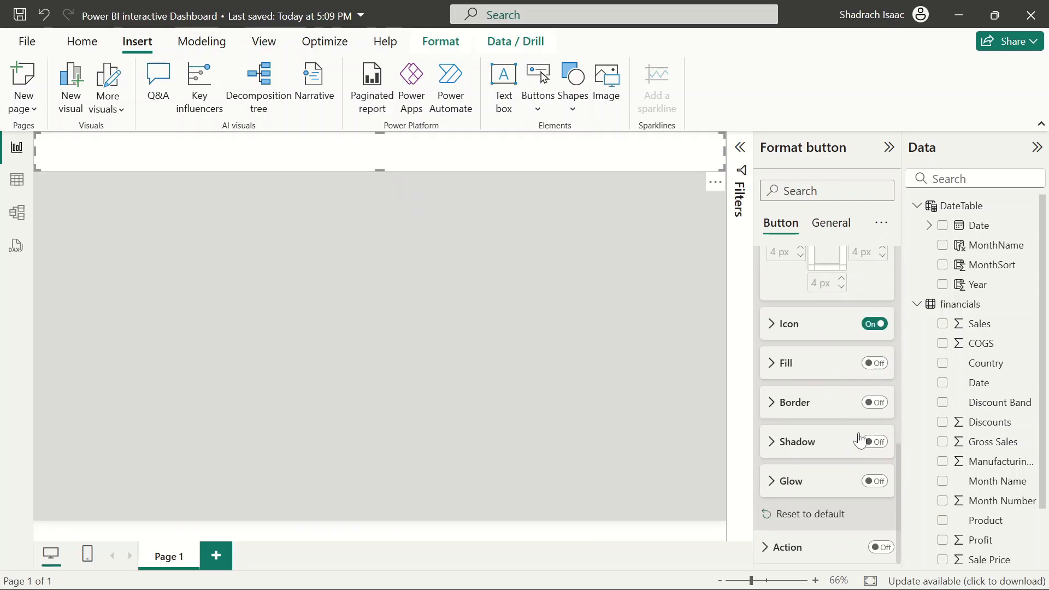
click(874, 442)
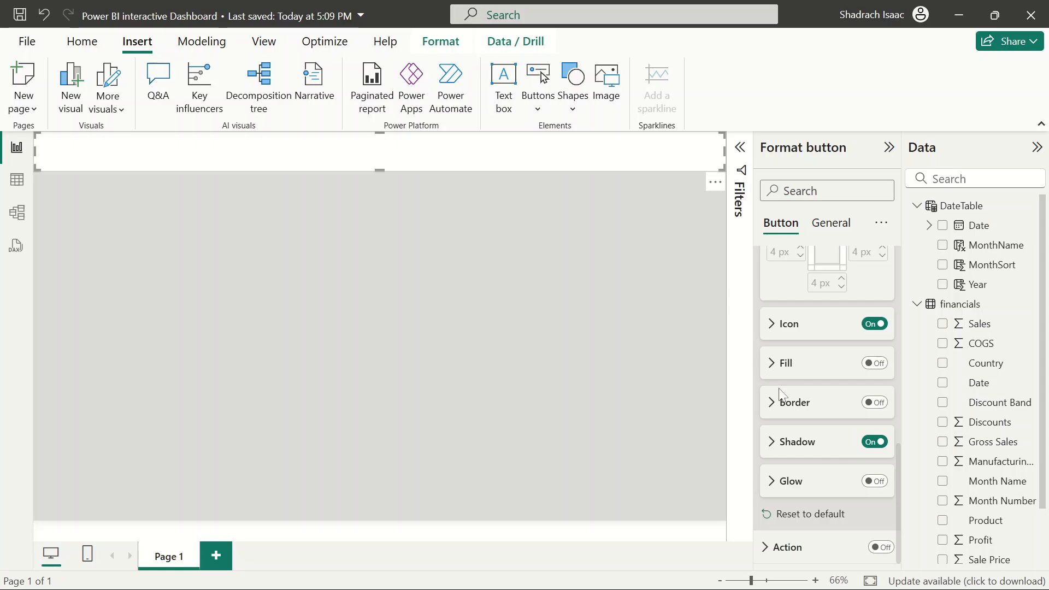
click(785, 442)
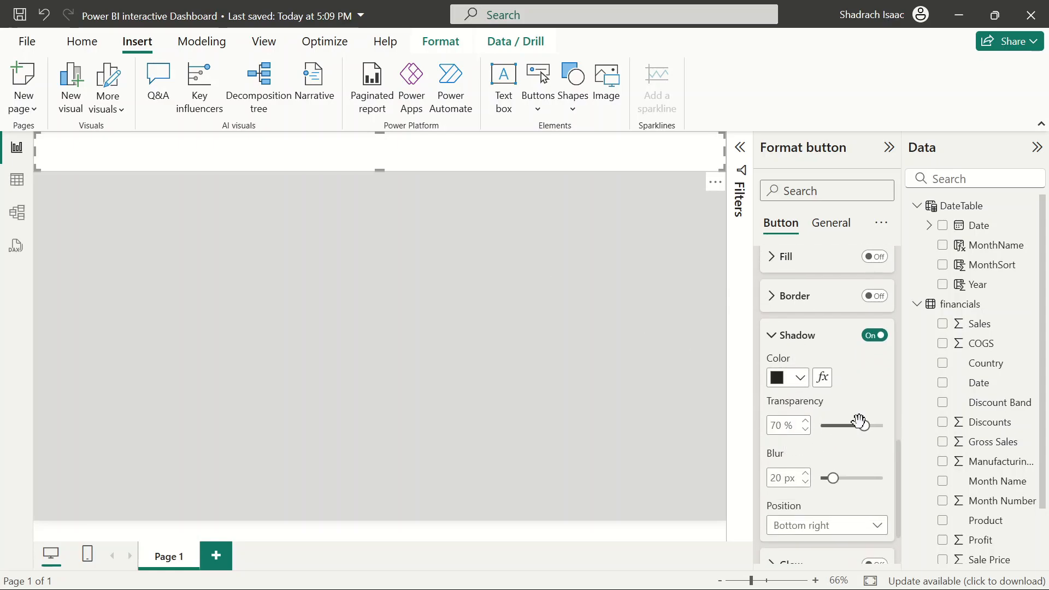
click(625, 290)
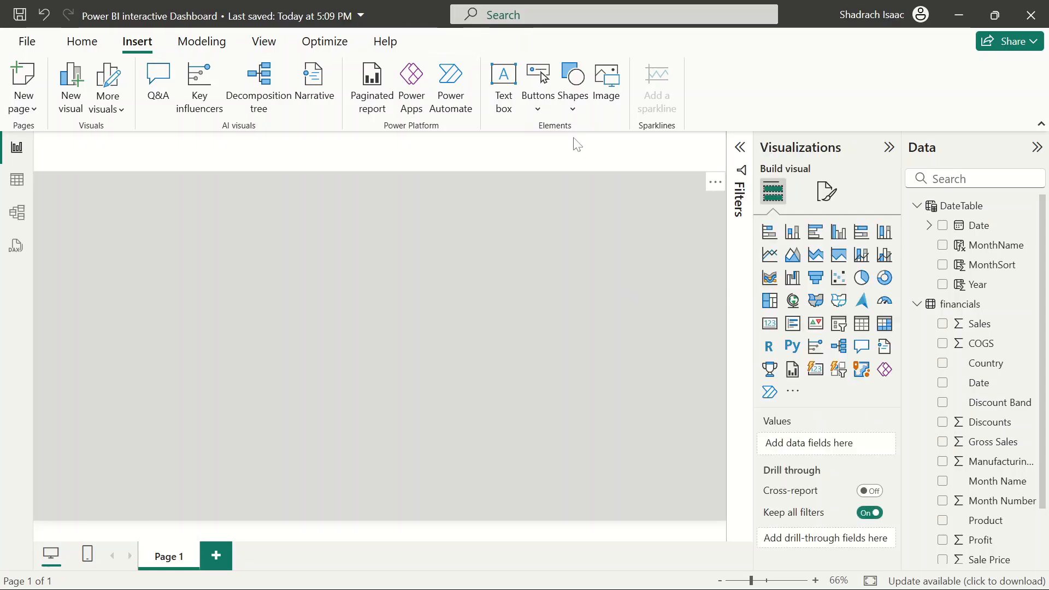
Turn on the banner's general visual shadow and set its position to Left
click(499, 143)
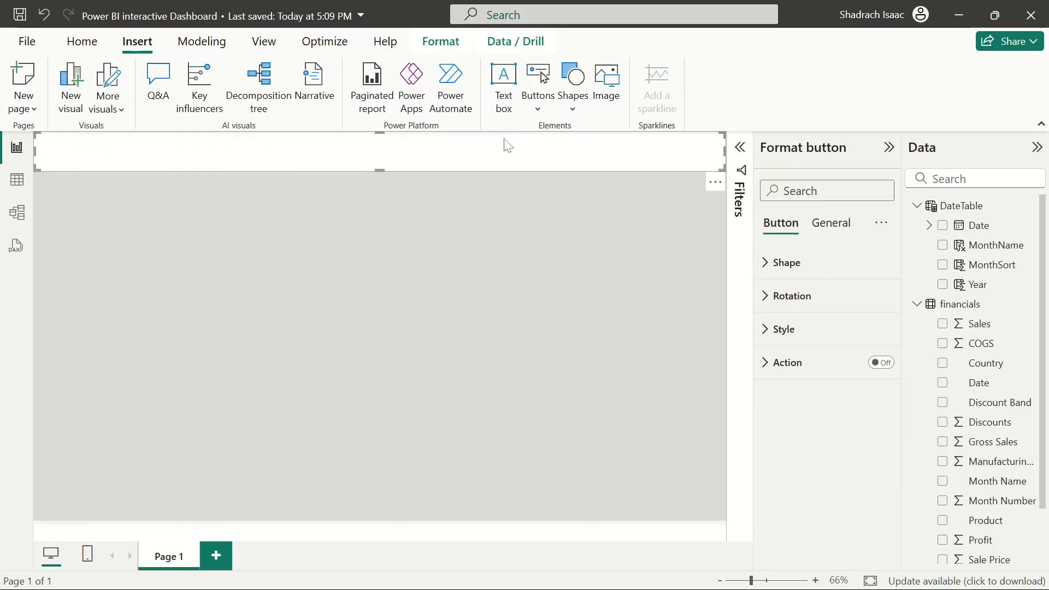
click(839, 223)
click(776, 328)
scroll(852, 462, down, 2)
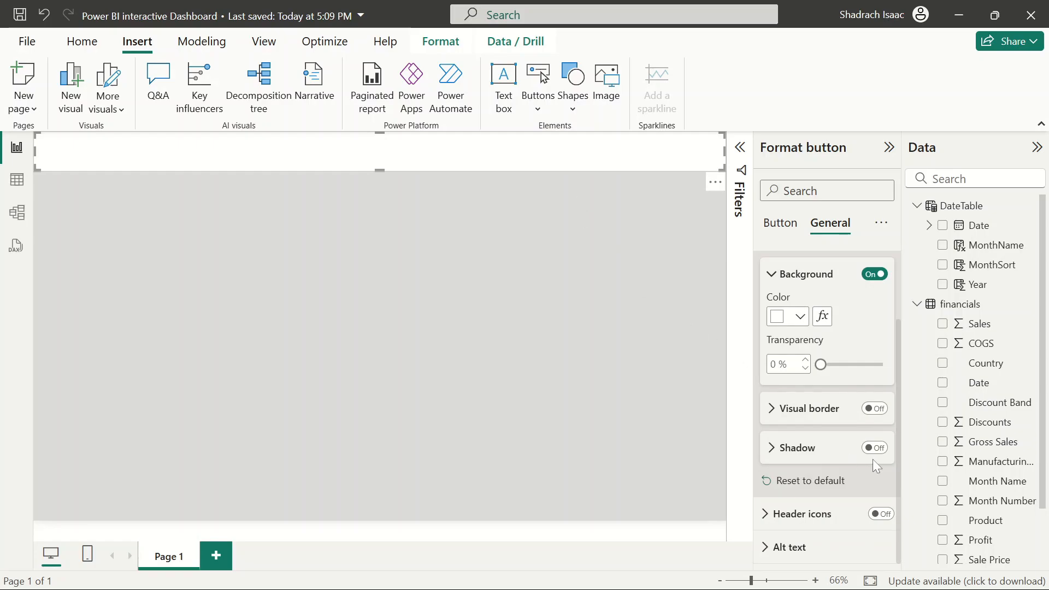
click(874, 448)
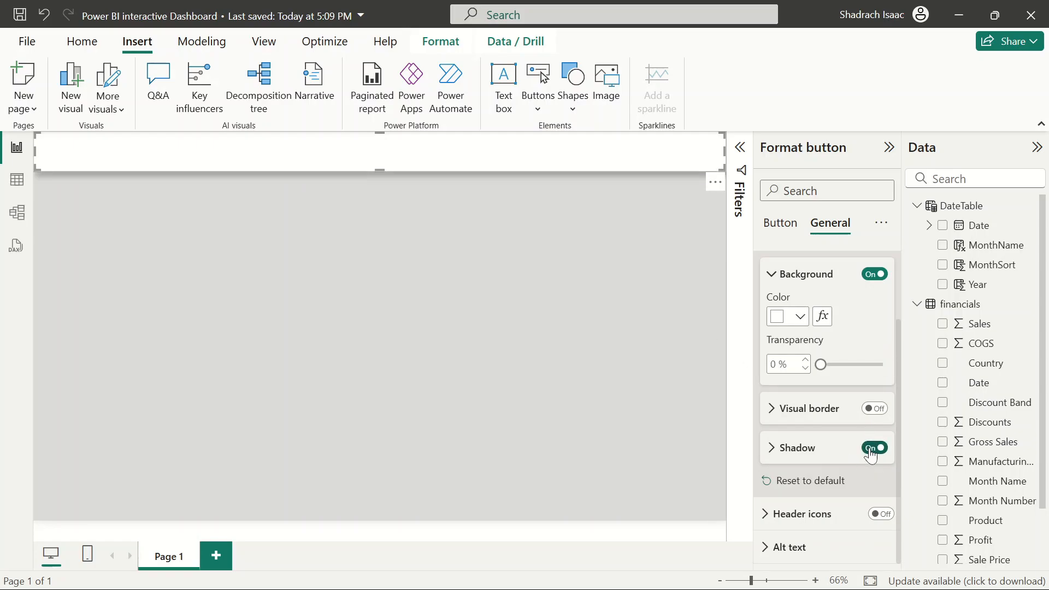
click(787, 453)
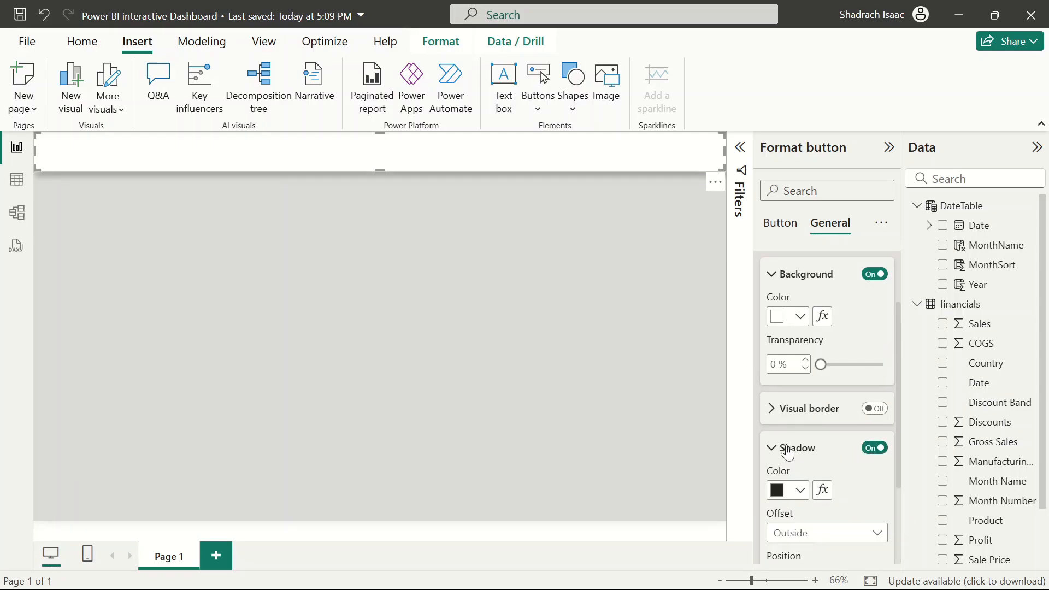
scroll(807, 429, down, 3)
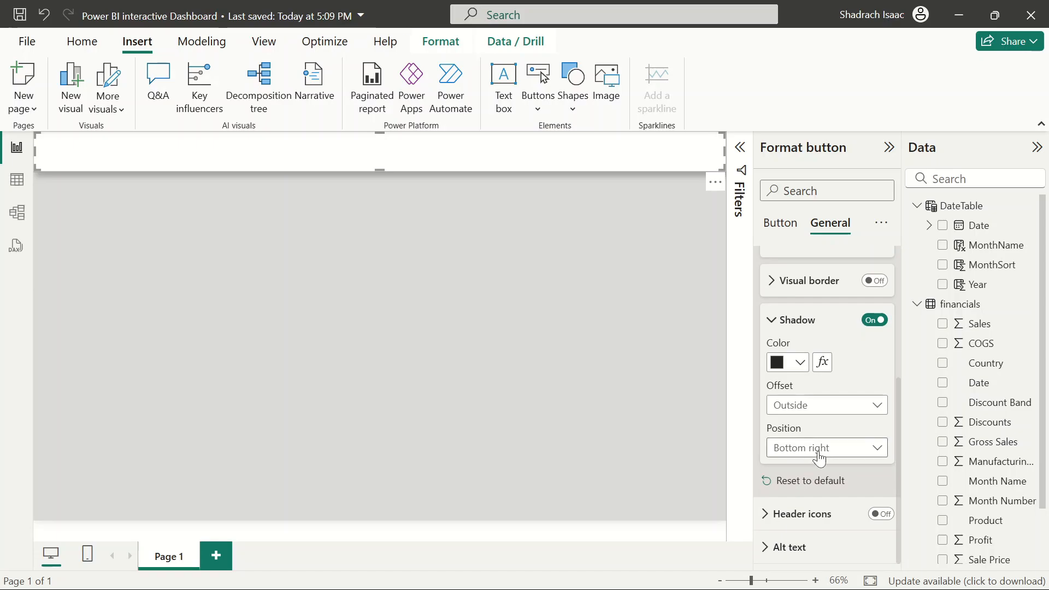
click(872, 449)
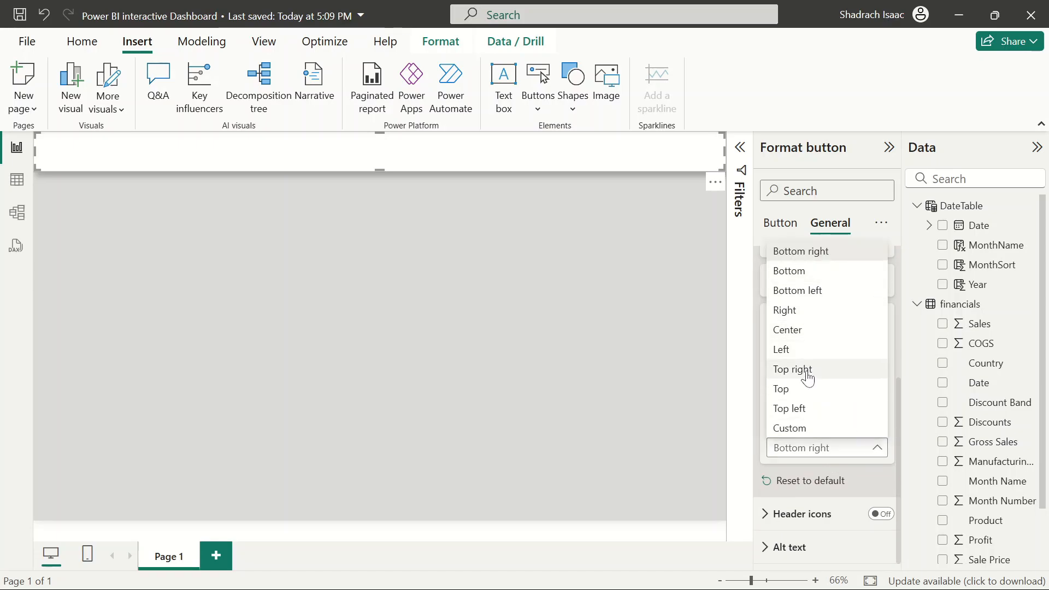
click(818, 350)
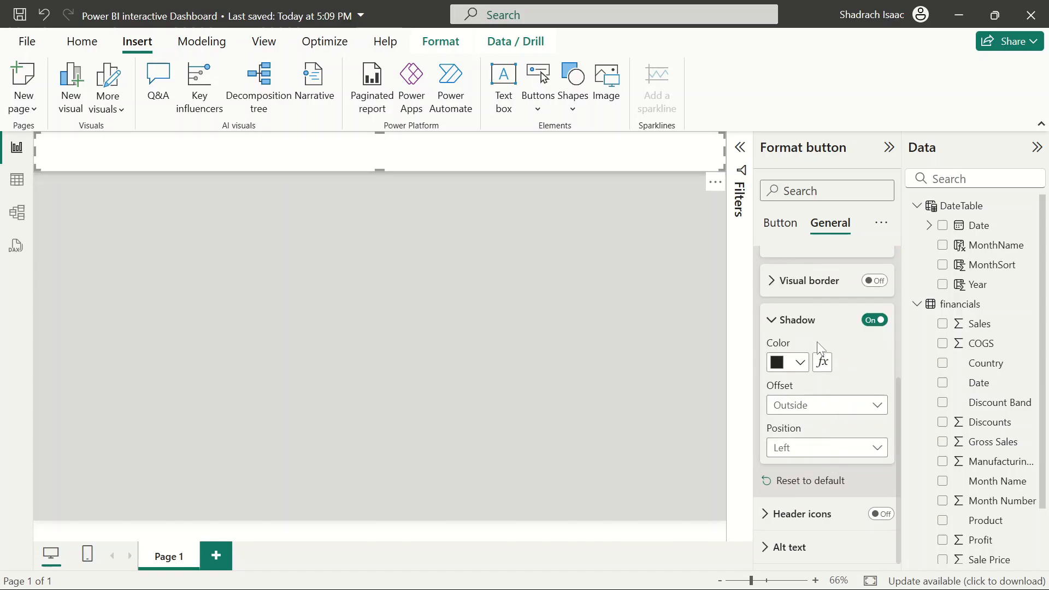
click(519, 226)
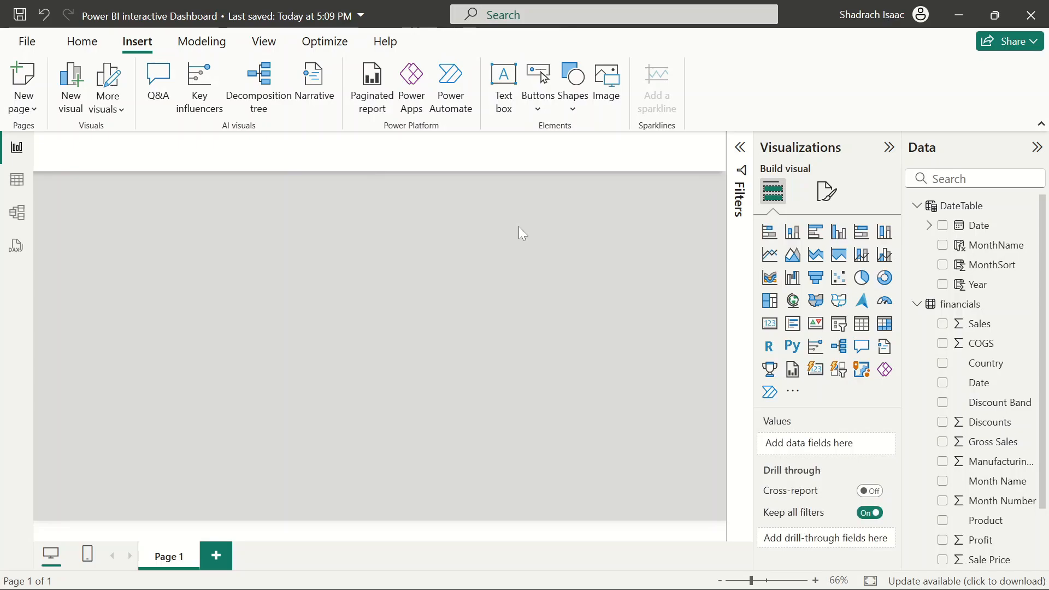
Make the banner slightly taller by extending its lower edge
click(456, 162)
click(464, 232)
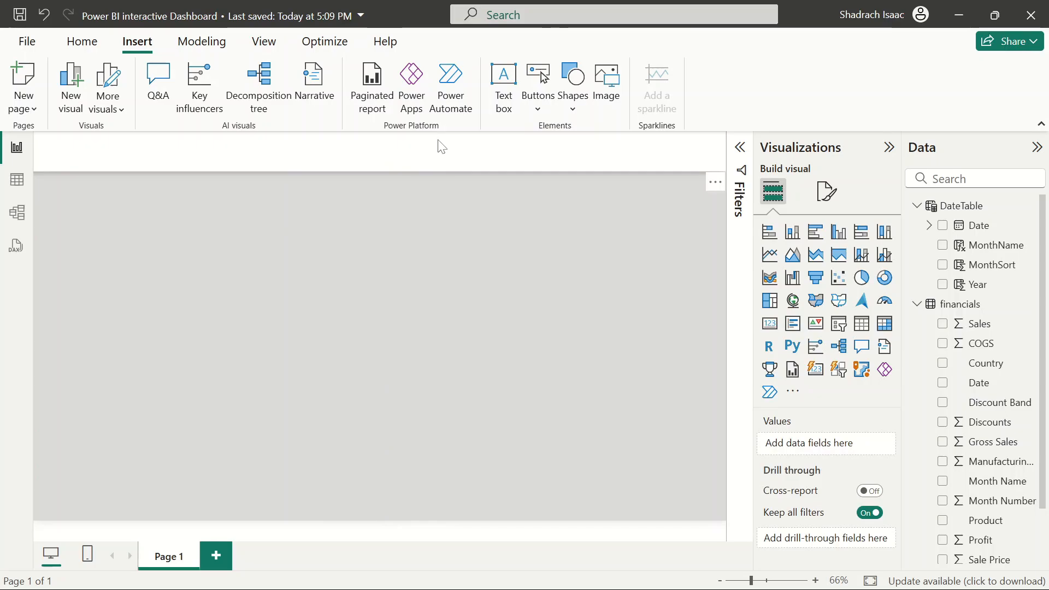
click(454, 151)
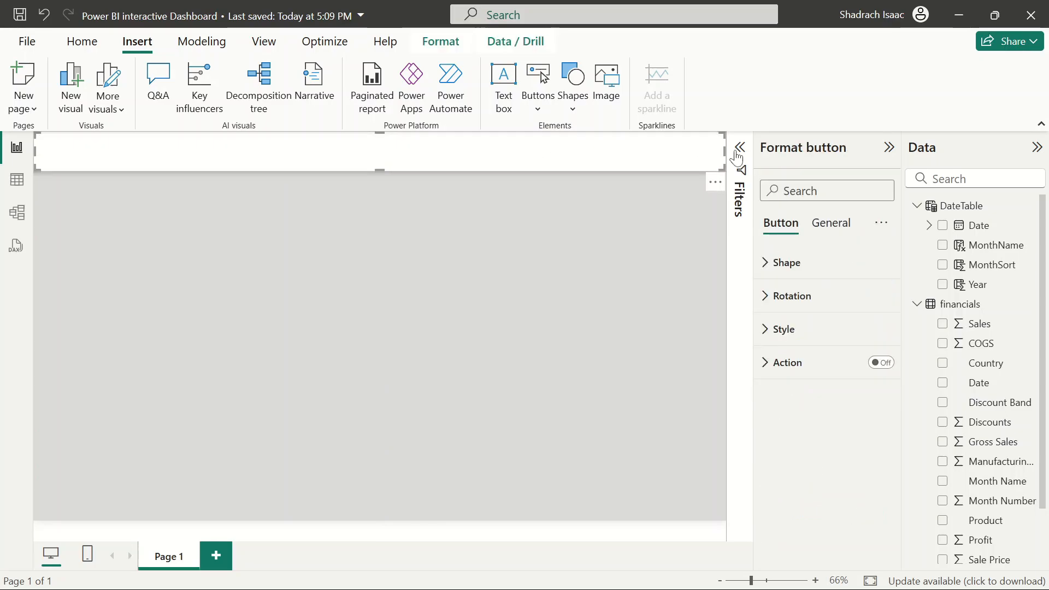
click(592, 236)
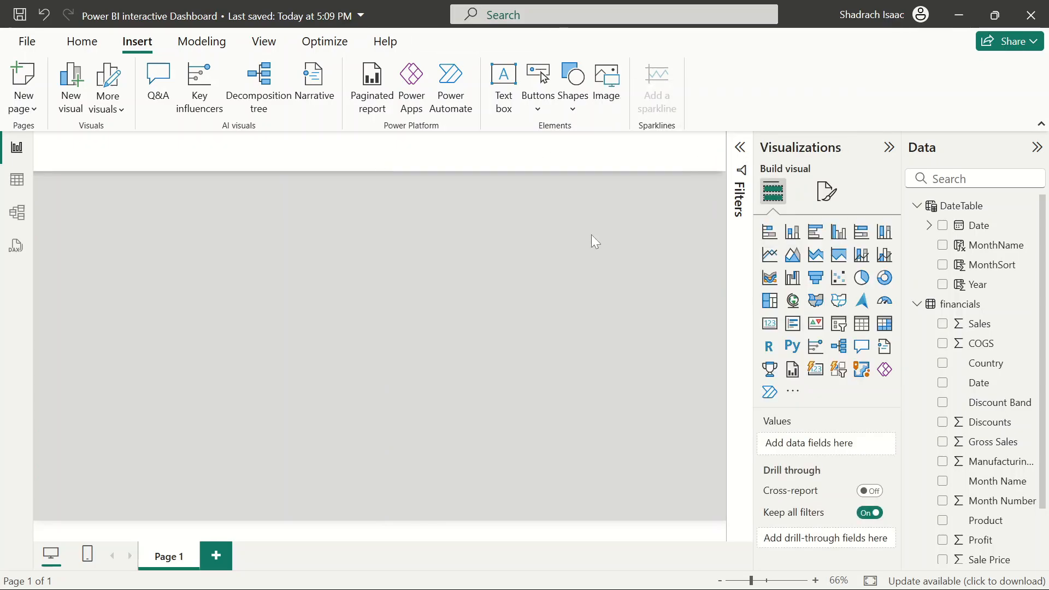
click(442, 158)
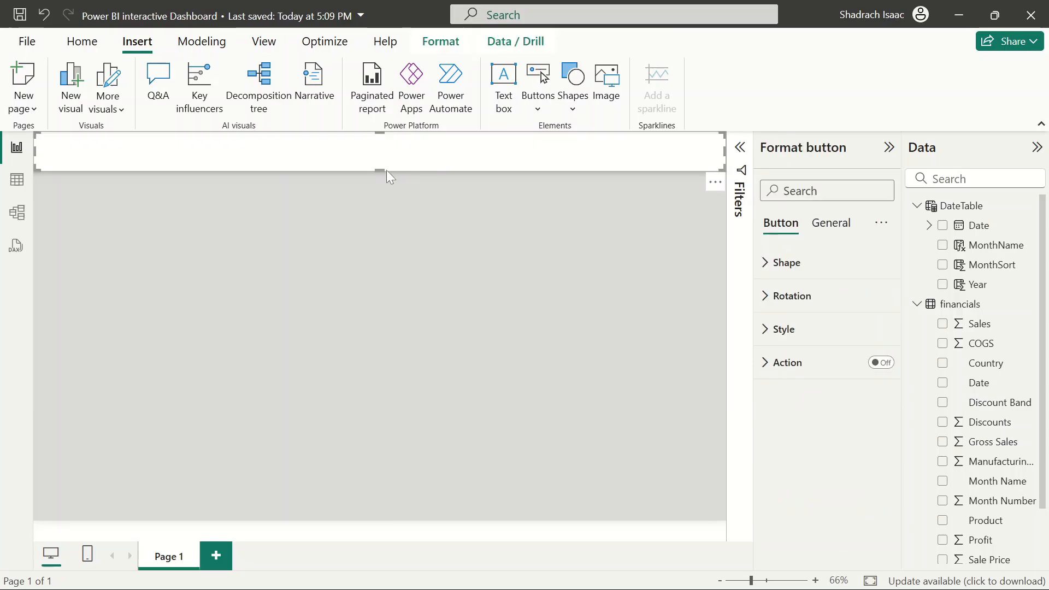
mouse_move(384, 170)
mouse_down()
mouse_move(385, 198)
mouse_move(390, 172)
mouse_up()
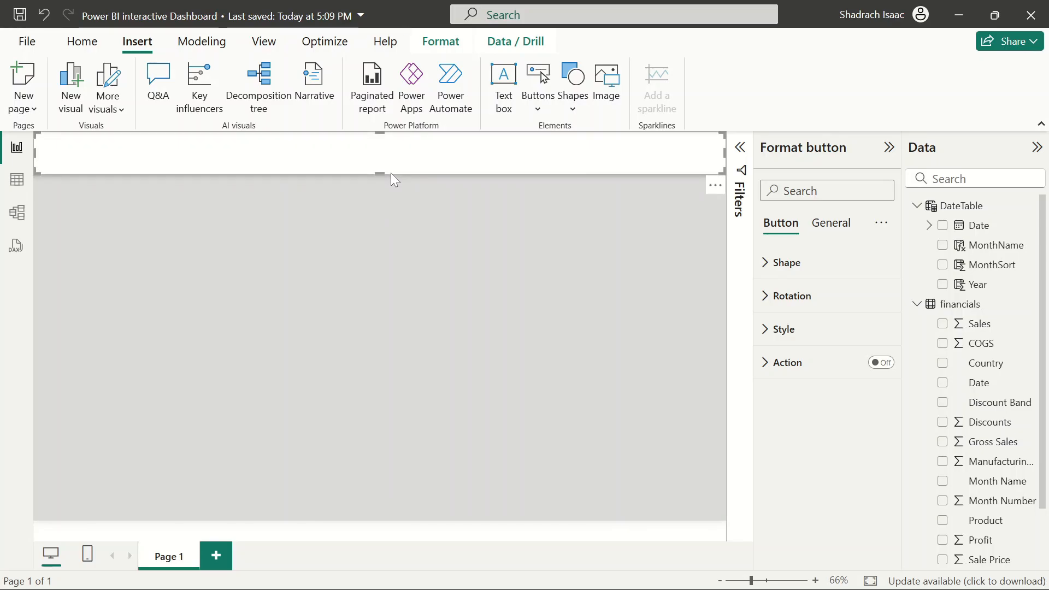
click(533, 322)
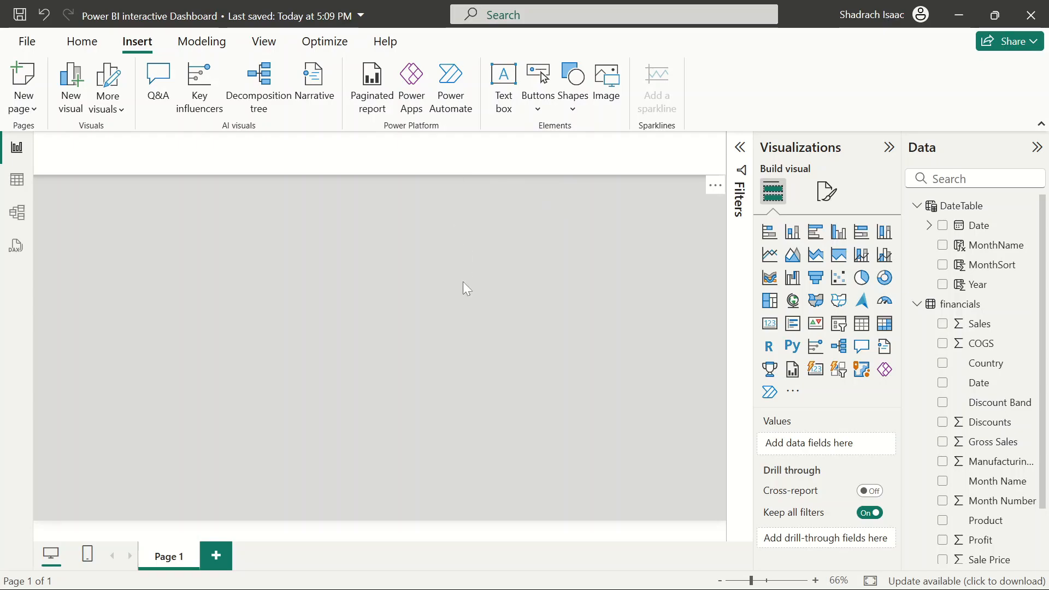
mouse_move(467, 151)
mouse_down()
mouse_move(471, 195)
mouse_move(480, 150)
mouse_up()
click(503, 82)
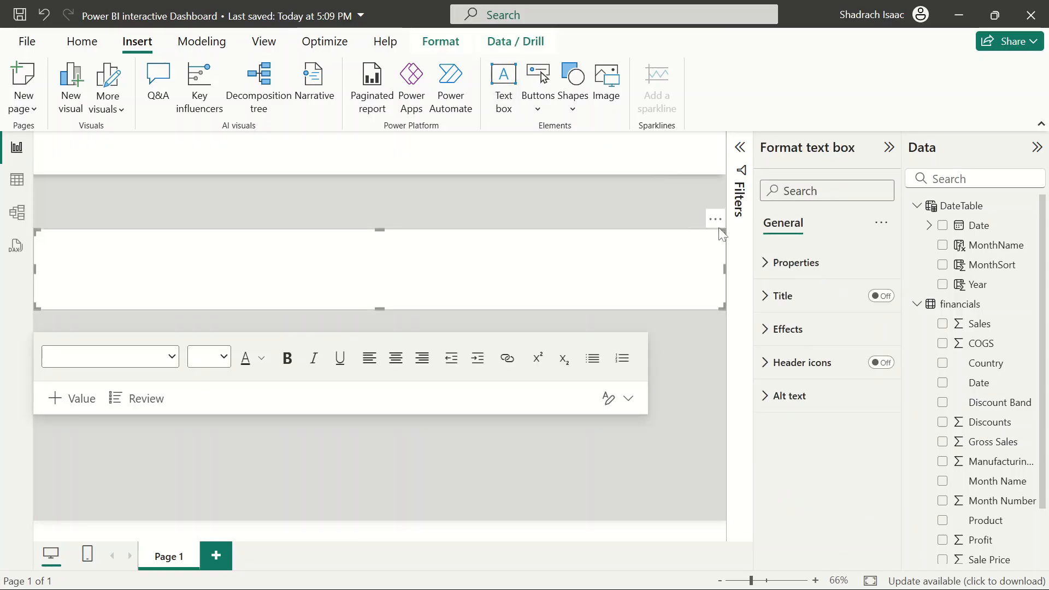
mouse_move(719, 227)
mouse_down()
mouse_move(727, 295)
mouse_move(728, 211)
mouse_up()
click(624, 230)
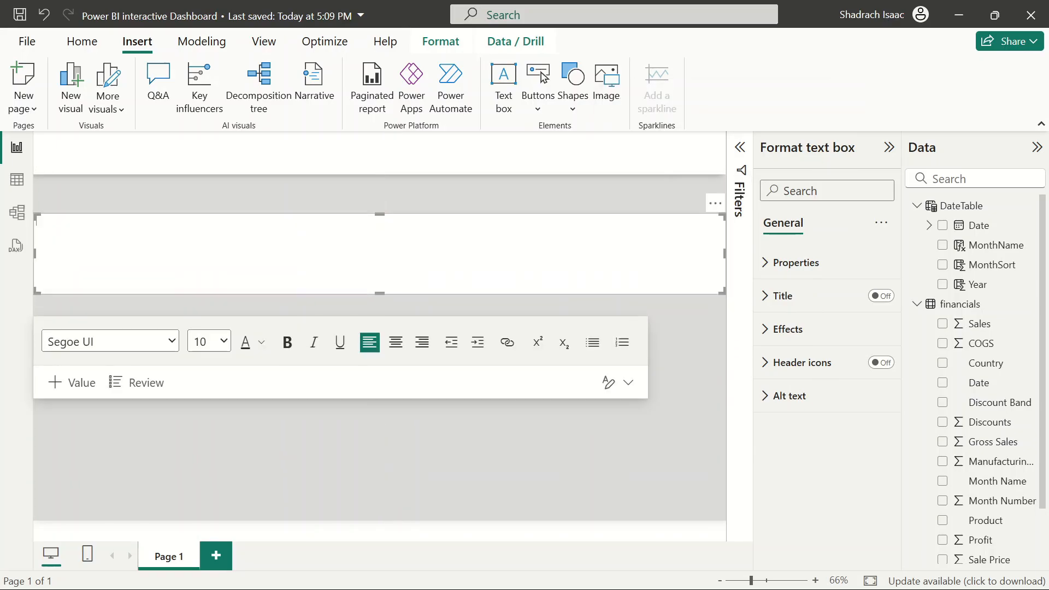
click(716, 203)
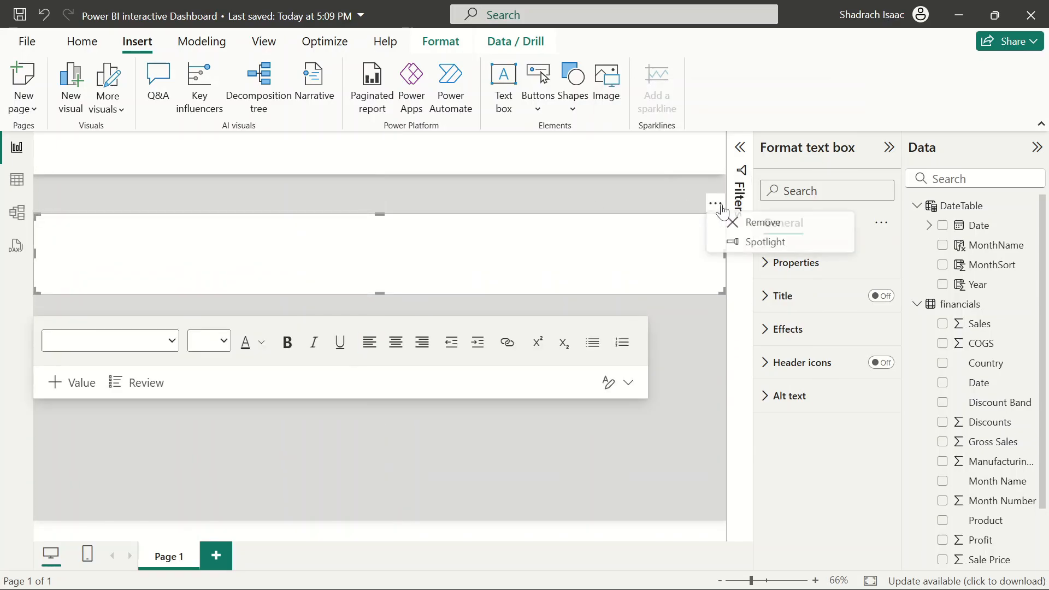
click(763, 229)
Turn on the banner button's text and open its text field for editing
click(541, 163)
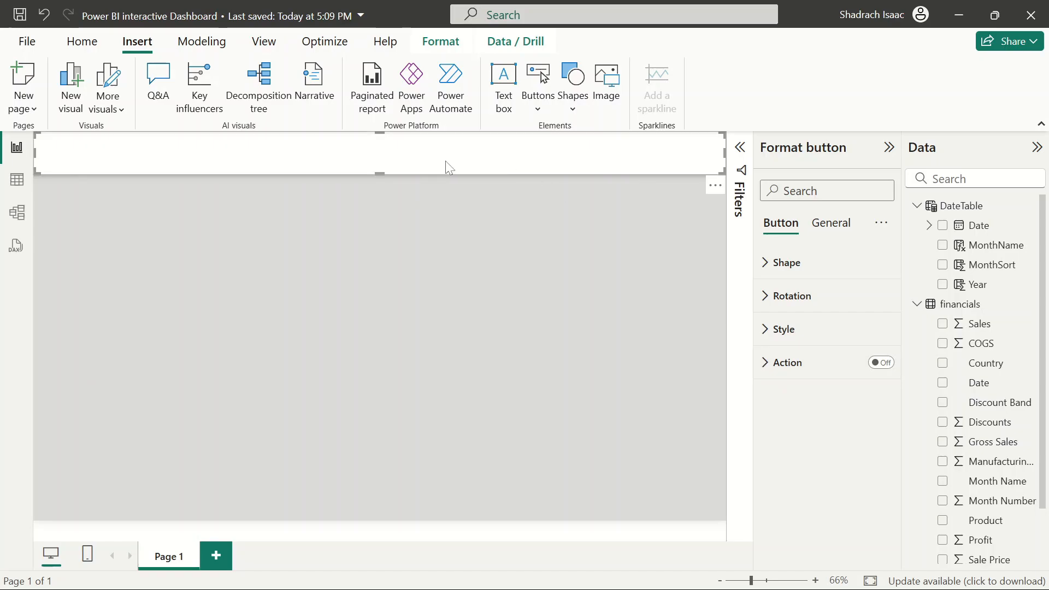
click(763, 333)
scroll(816, 432, down, 3)
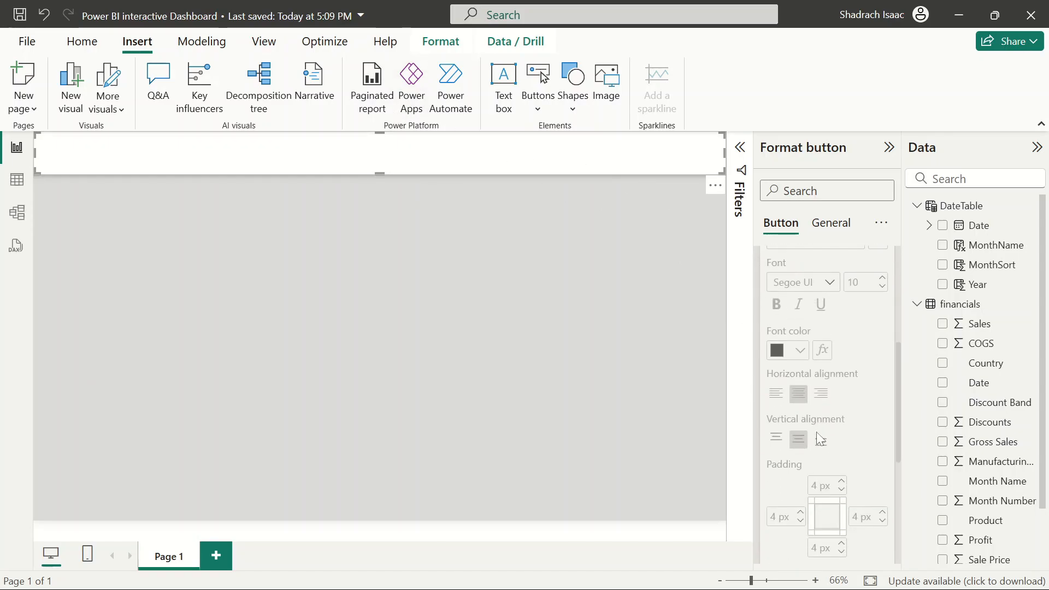
scroll(817, 432, up, 3)
click(875, 354)
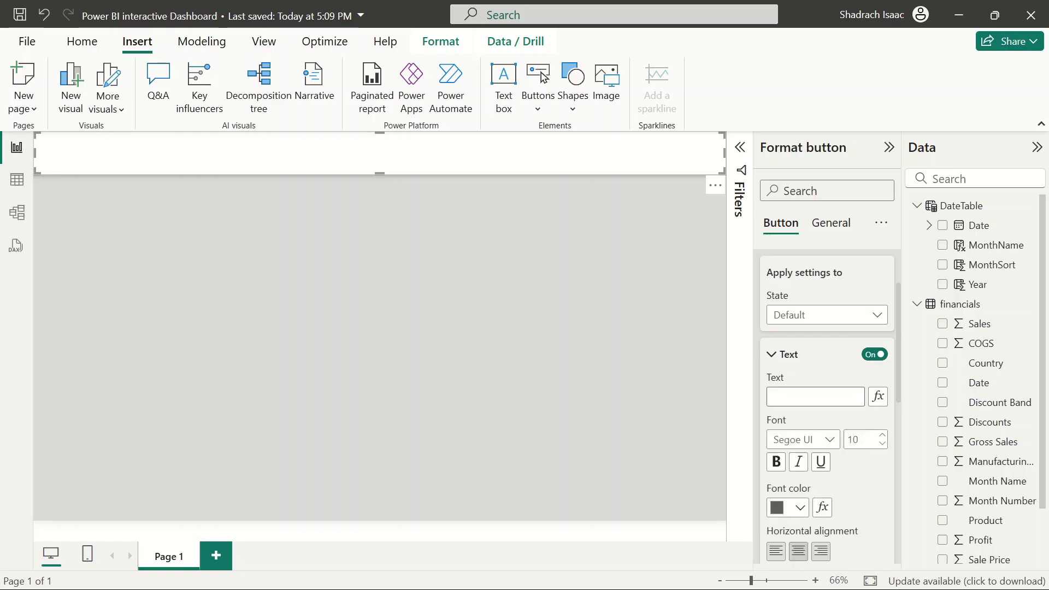
click(815, 397)
mouse_move(476, 586)
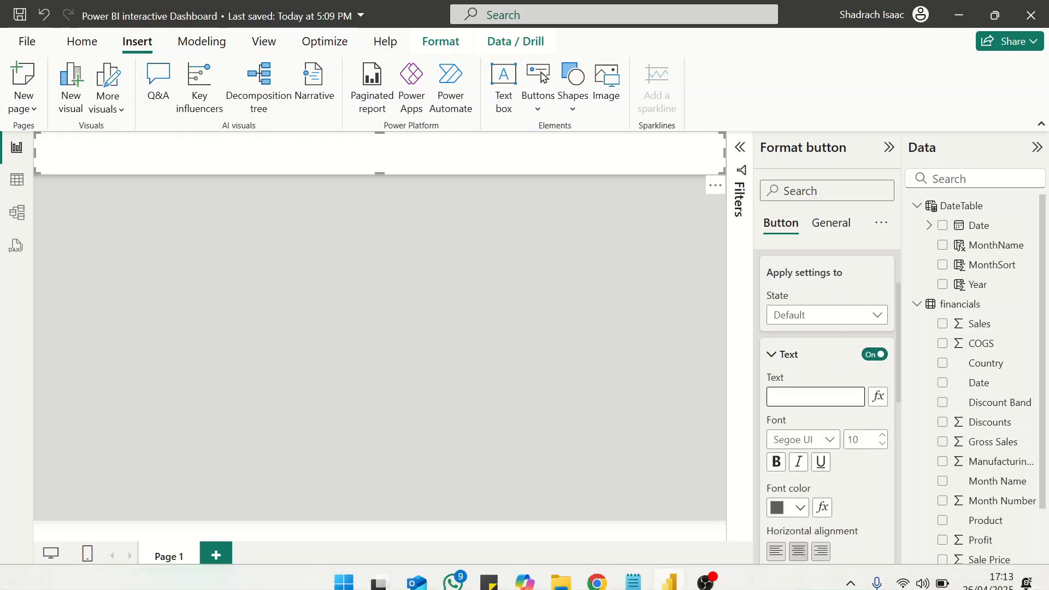
click(596, 572)
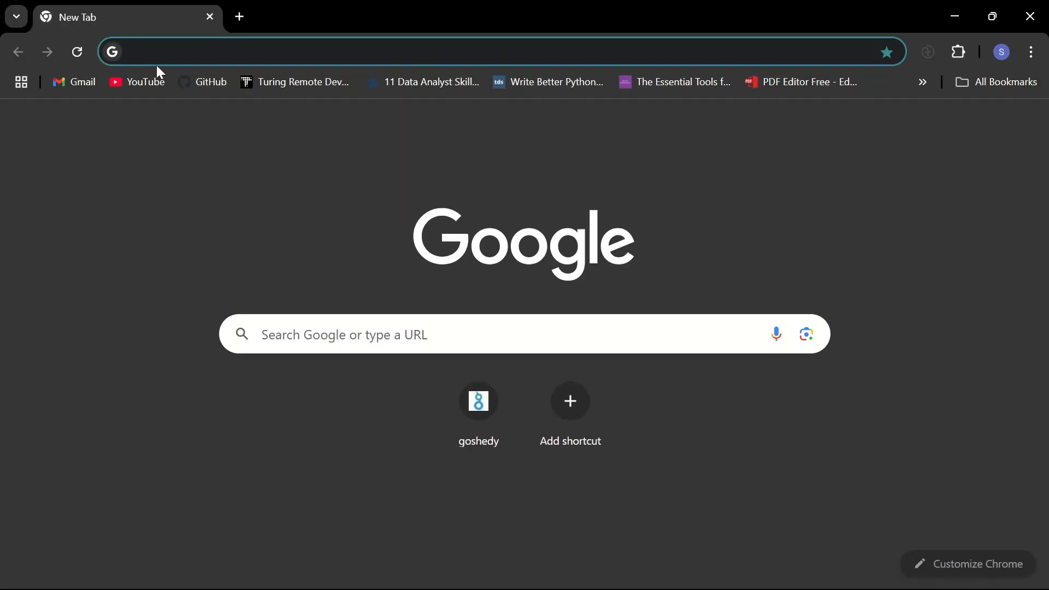
click(156, 63)
text(go)
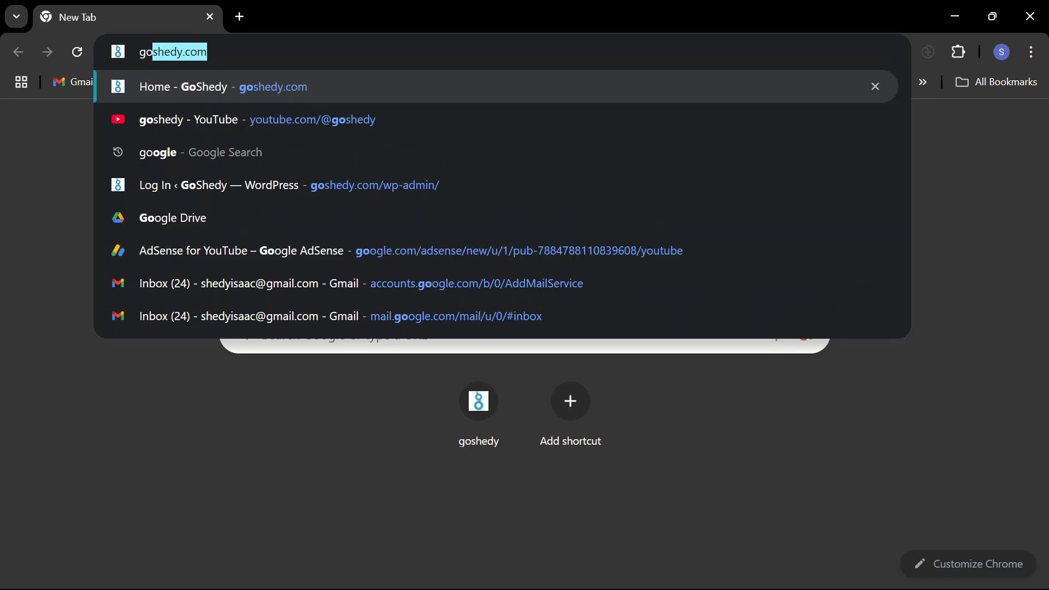
key(Down)
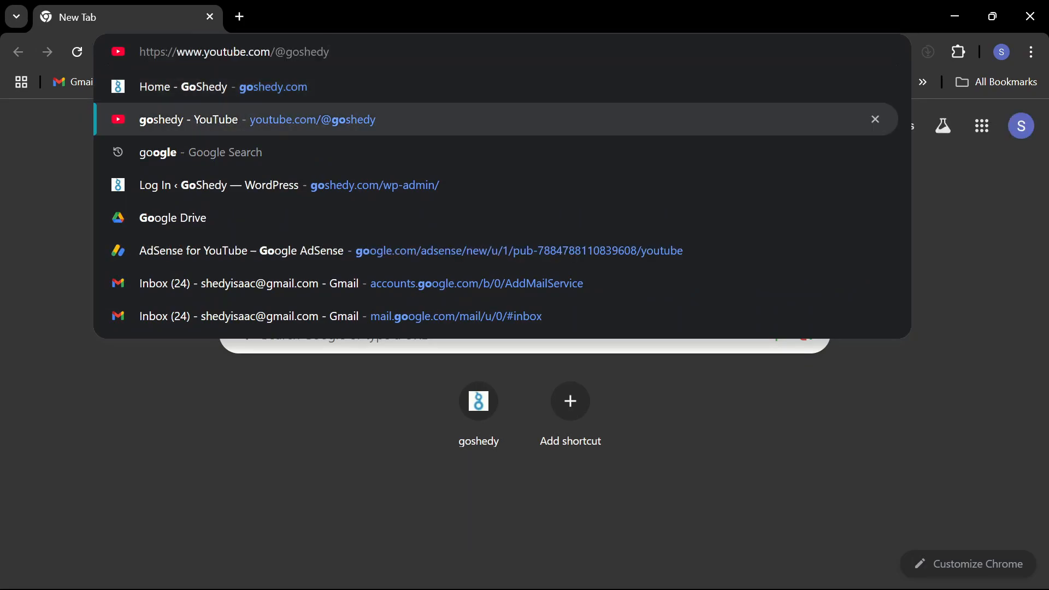
key(ctrl+a)
key(ctrl+c)
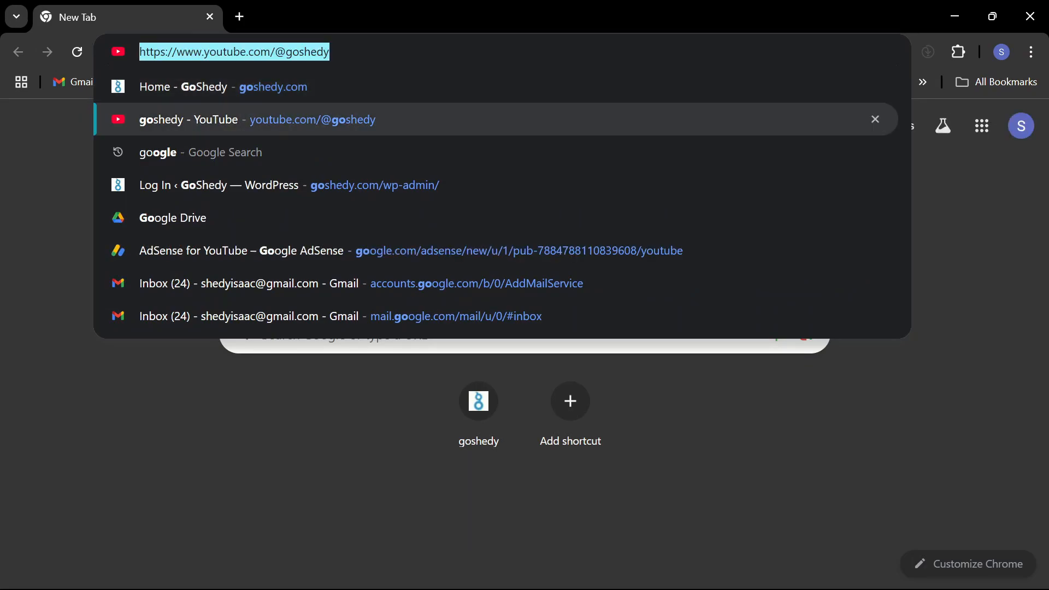
click(955, 16)
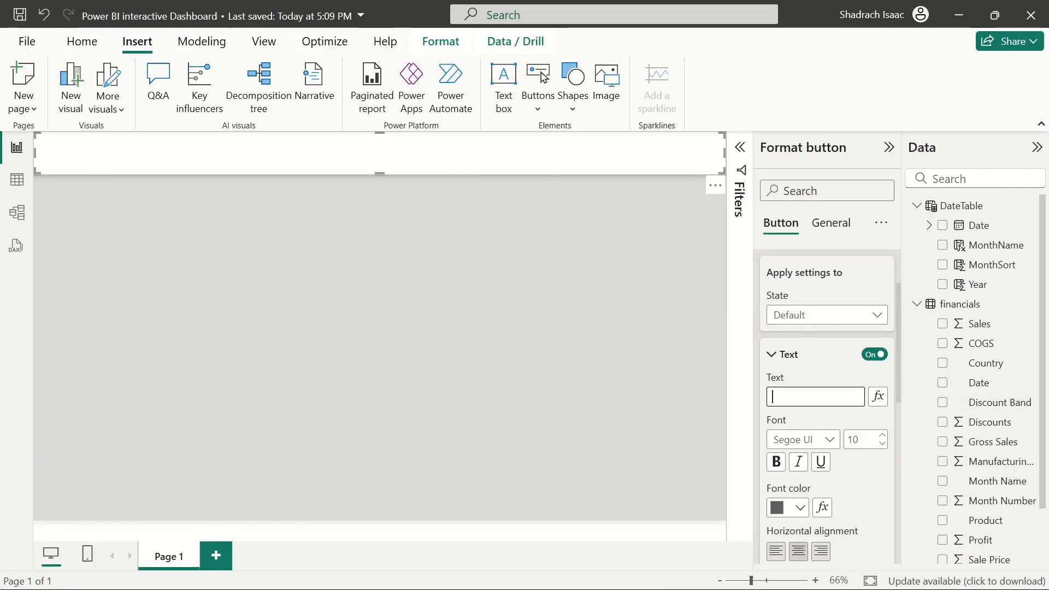
key(ctrl+v)
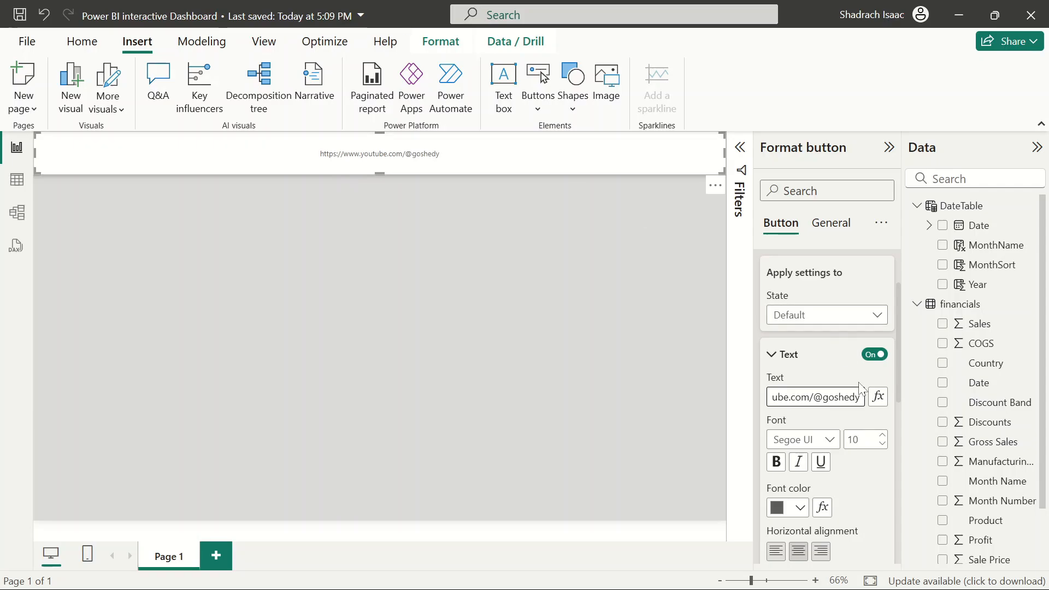
scroll(852, 383, down, 3)
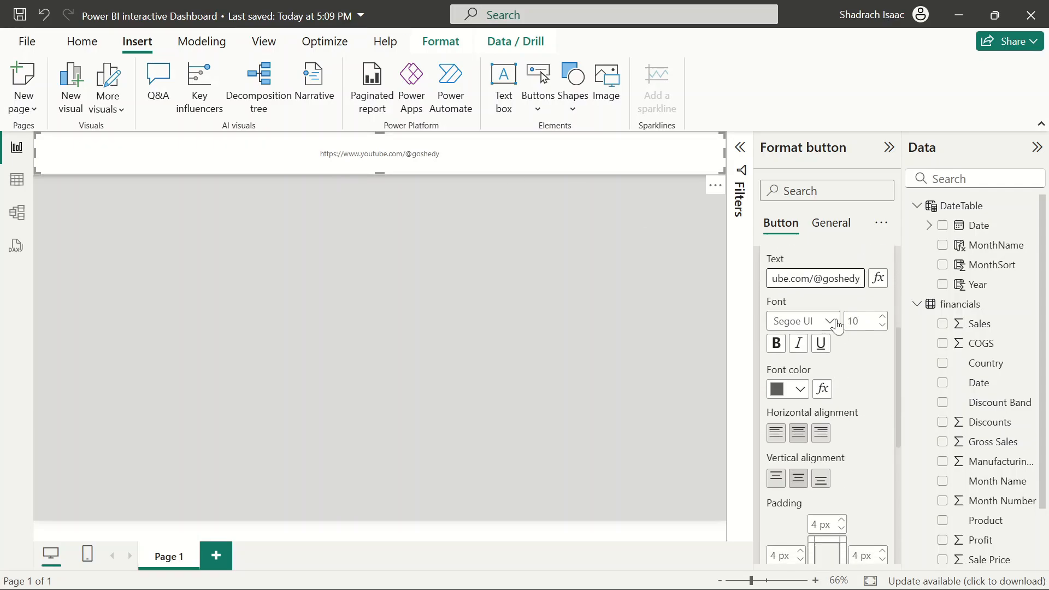
click(800, 389)
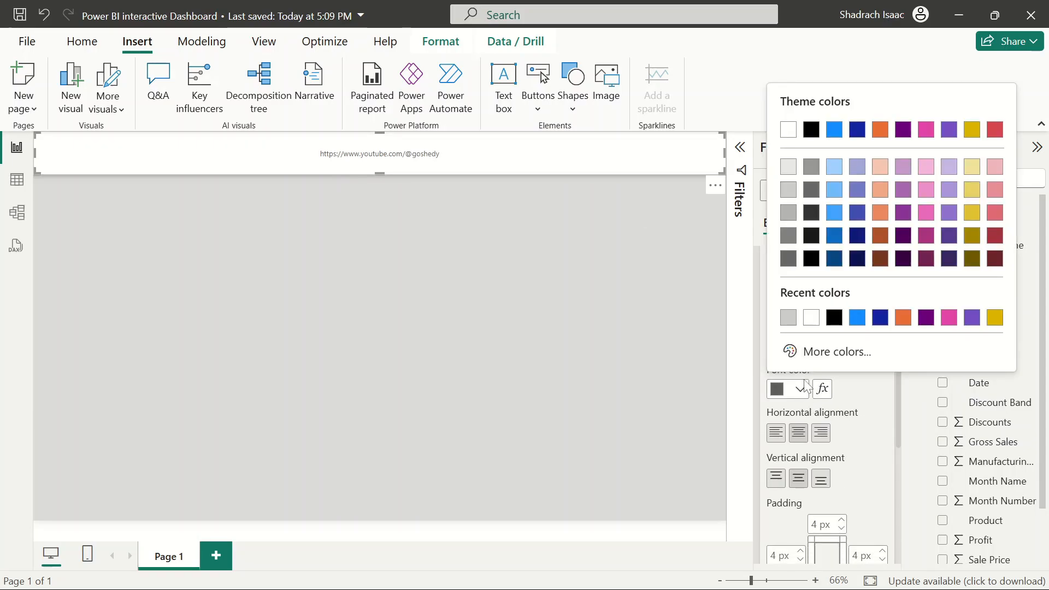
click(809, 317)
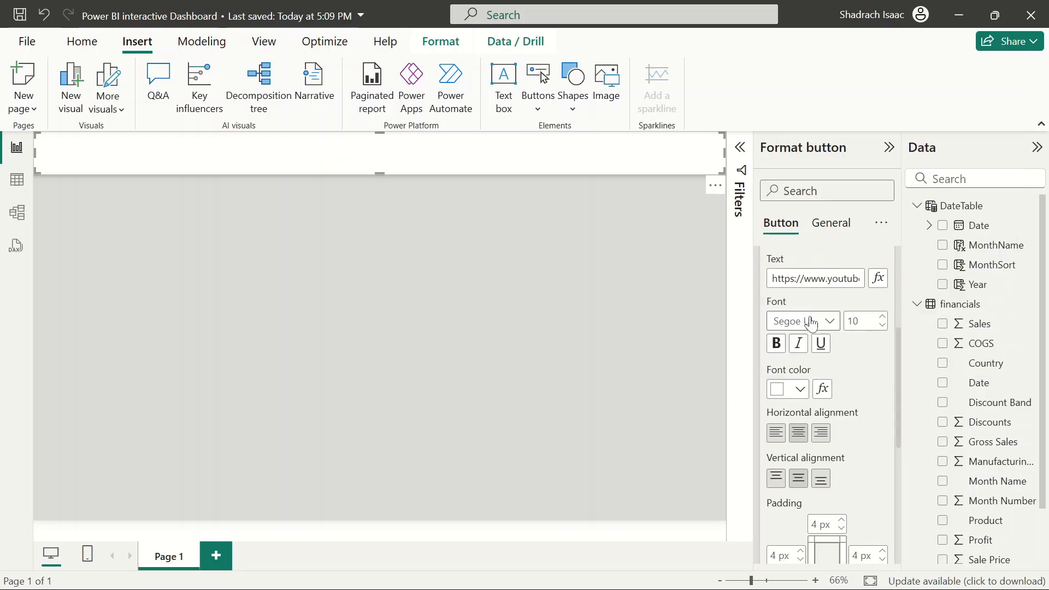
click(799, 391)
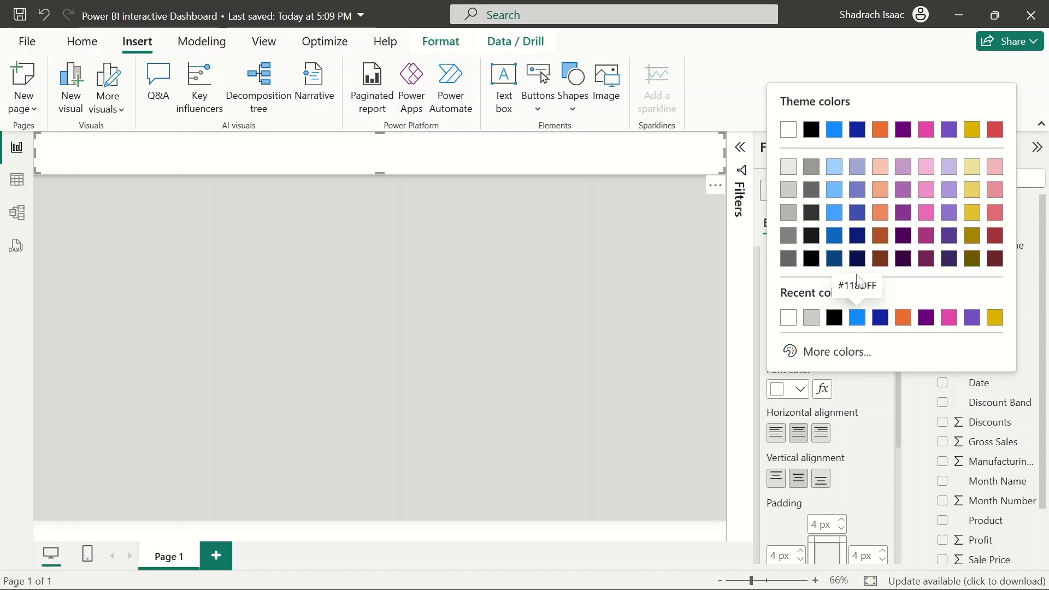
click(834, 212)
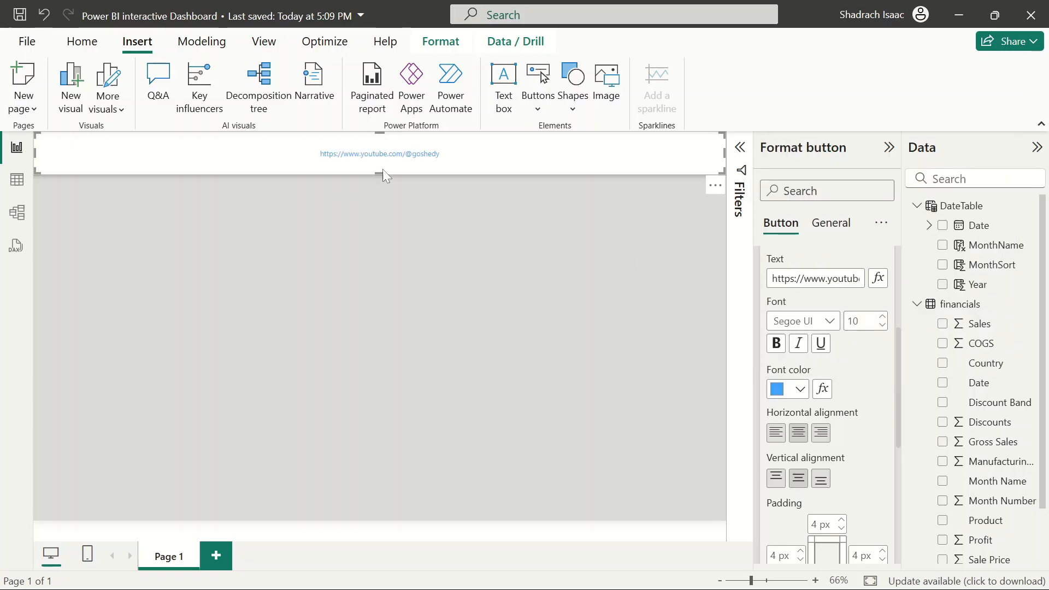
Make the button text bold and set its font size to 24
click(776, 343)
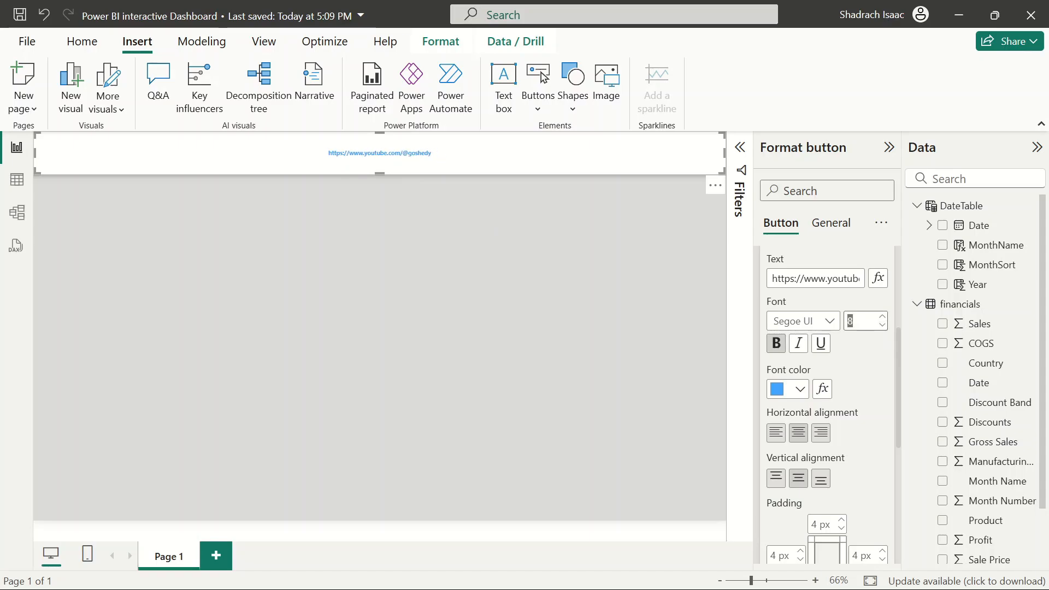
key(BackSpace)
text(24)
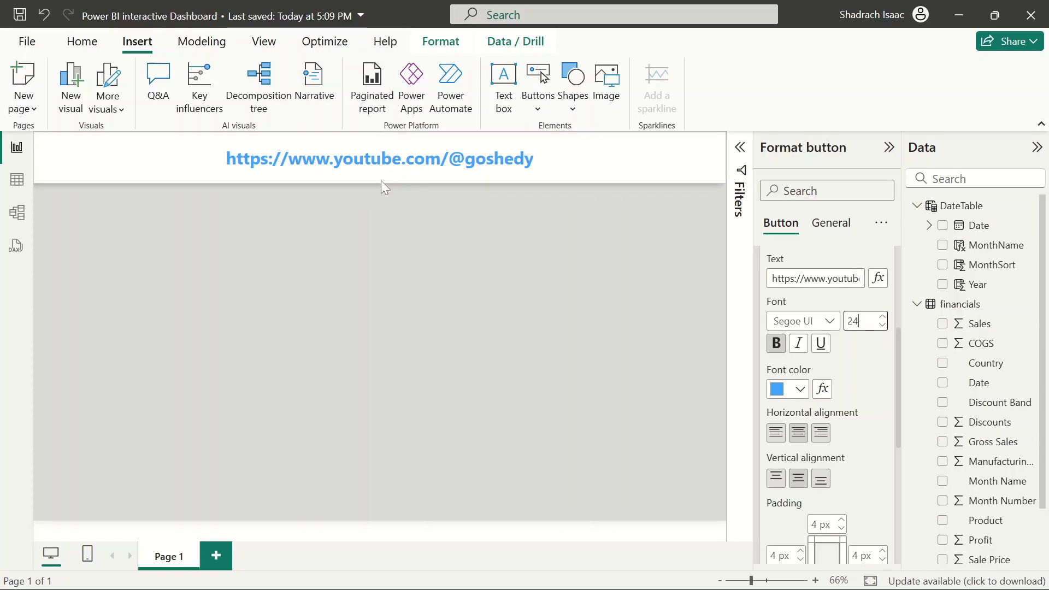
click(450, 264)
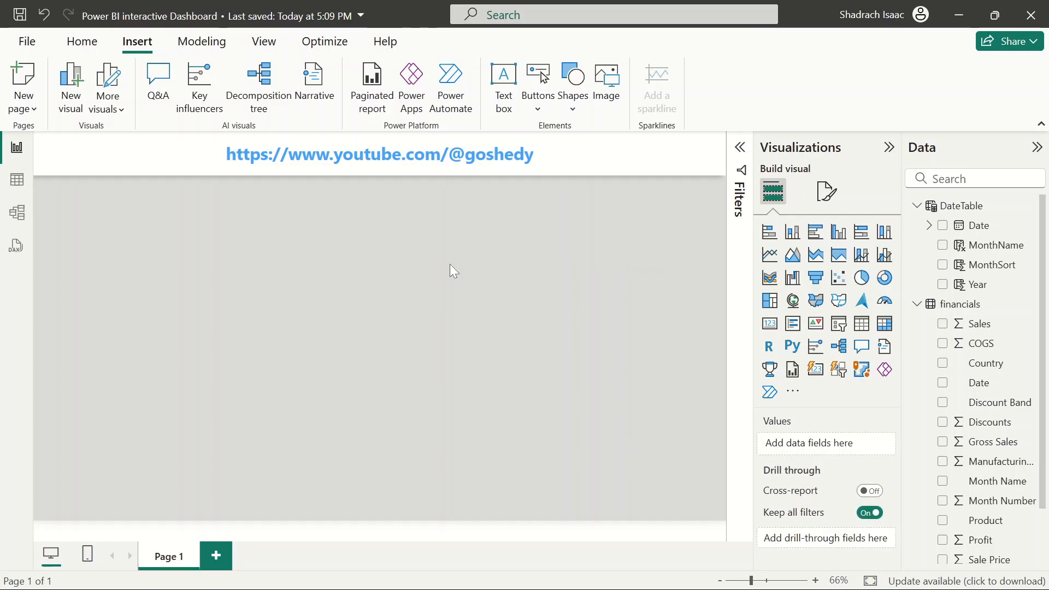
click(555, 161)
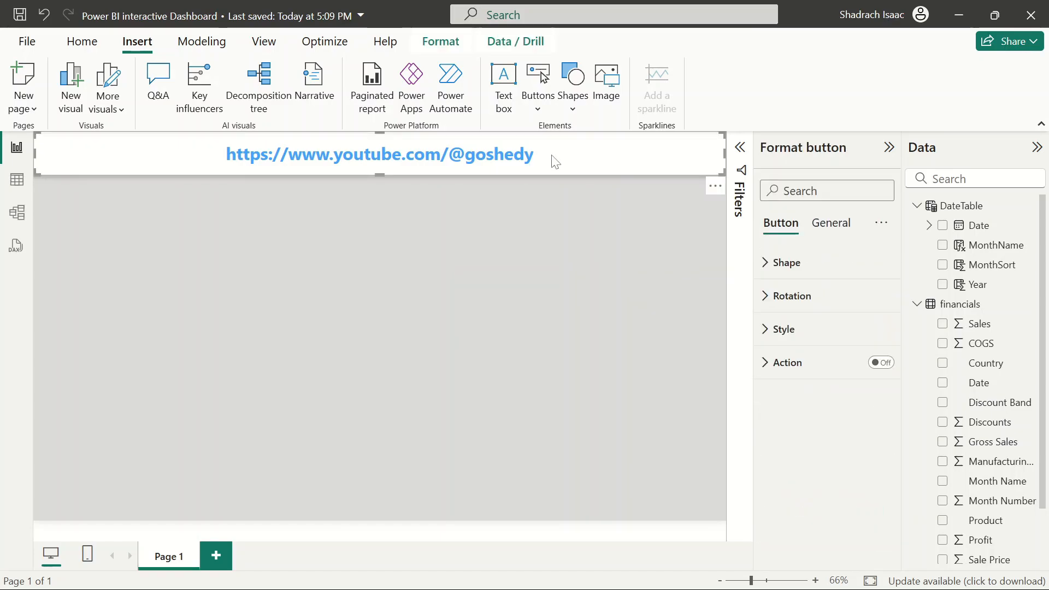
click(463, 318)
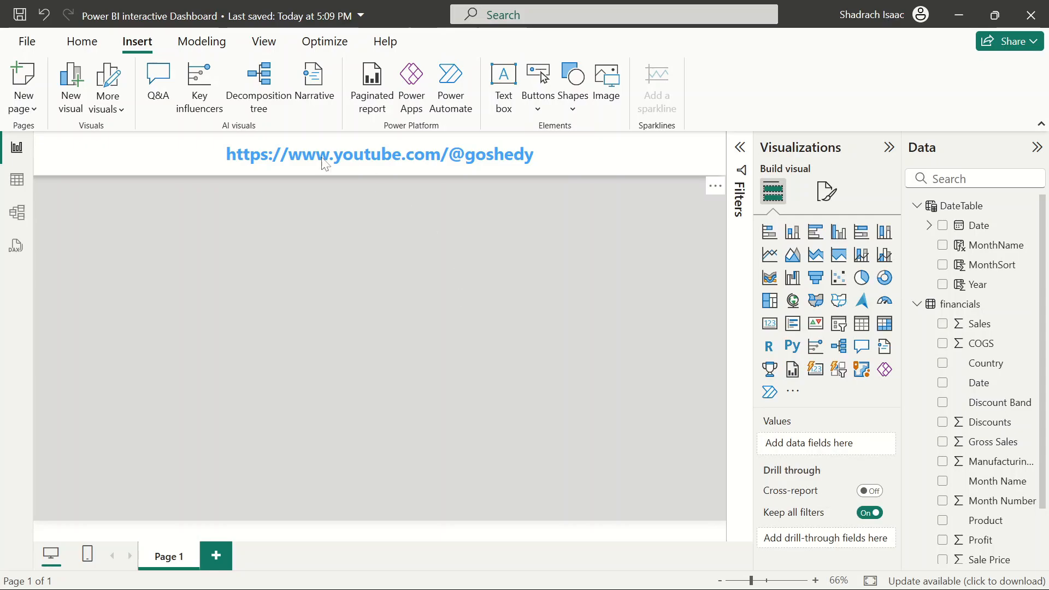
click(379, 155)
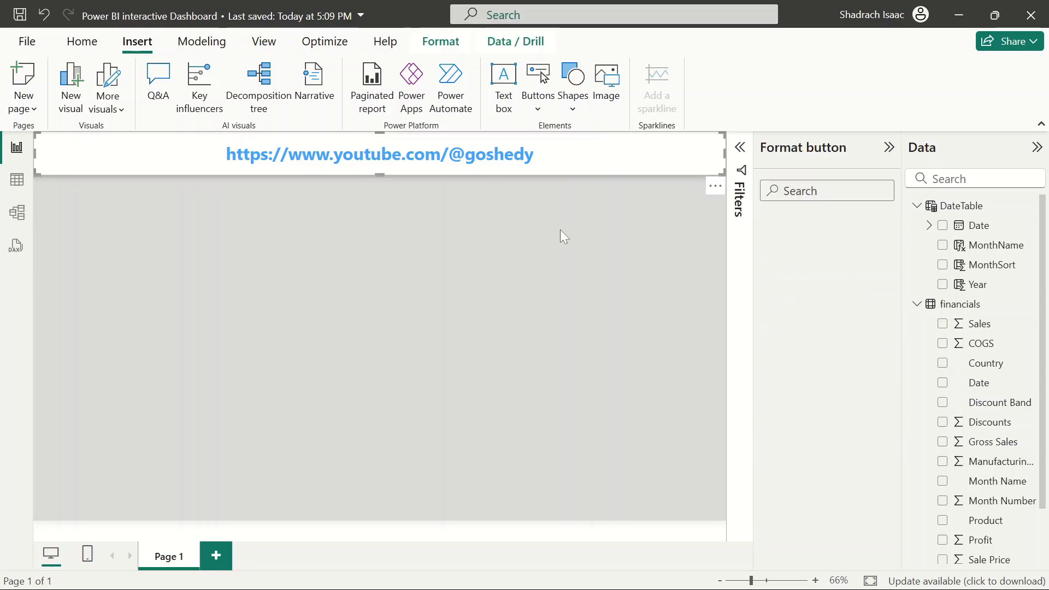
click(583, 286)
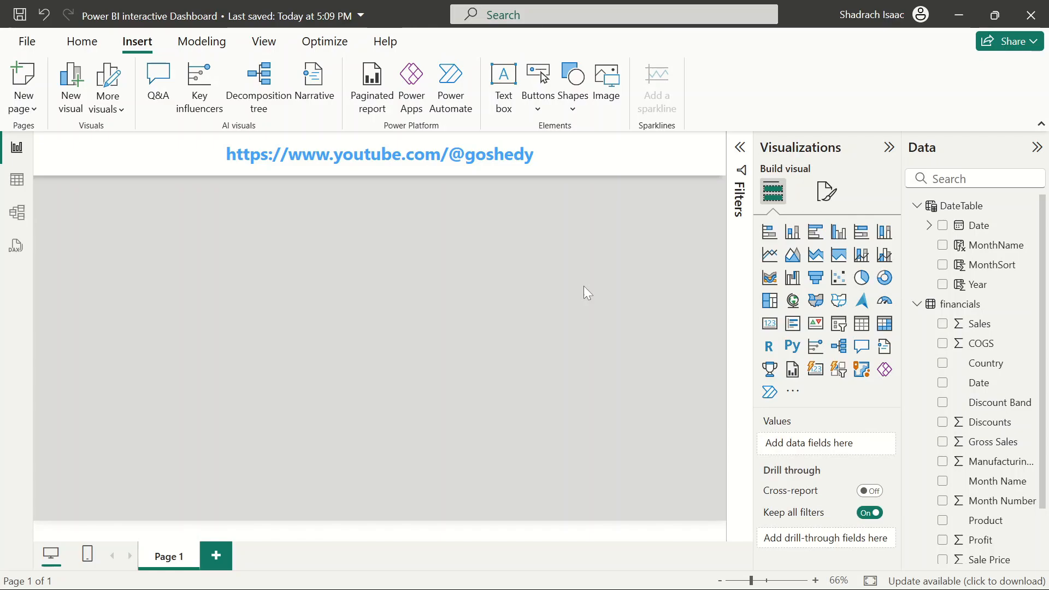
click(683, 138)
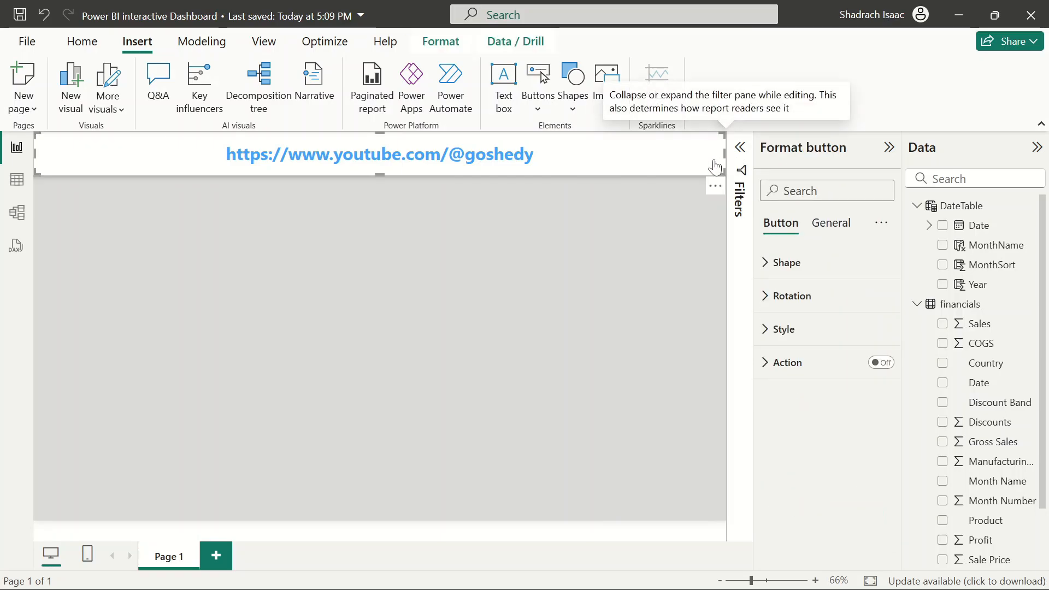
click(545, 231)
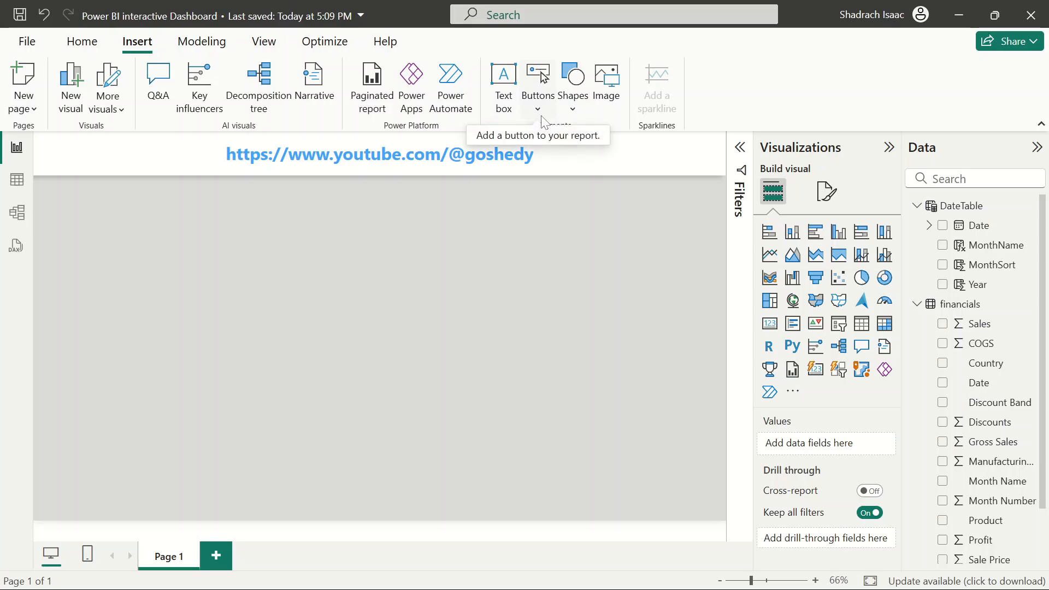
Insert the Logo image and resize it into the banner's left corner
click(603, 109)
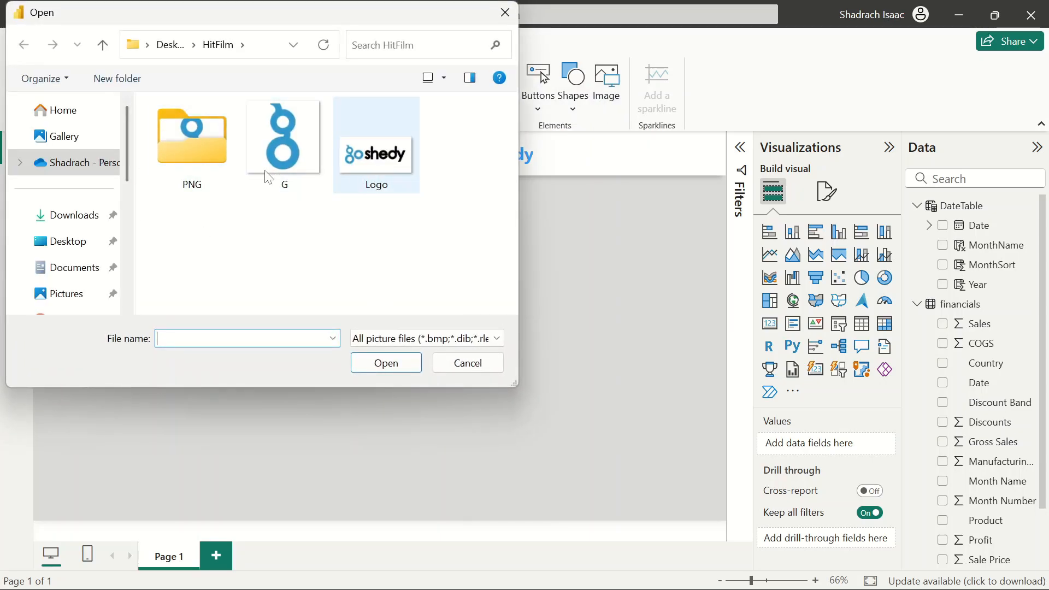
click(381, 163)
click(388, 365)
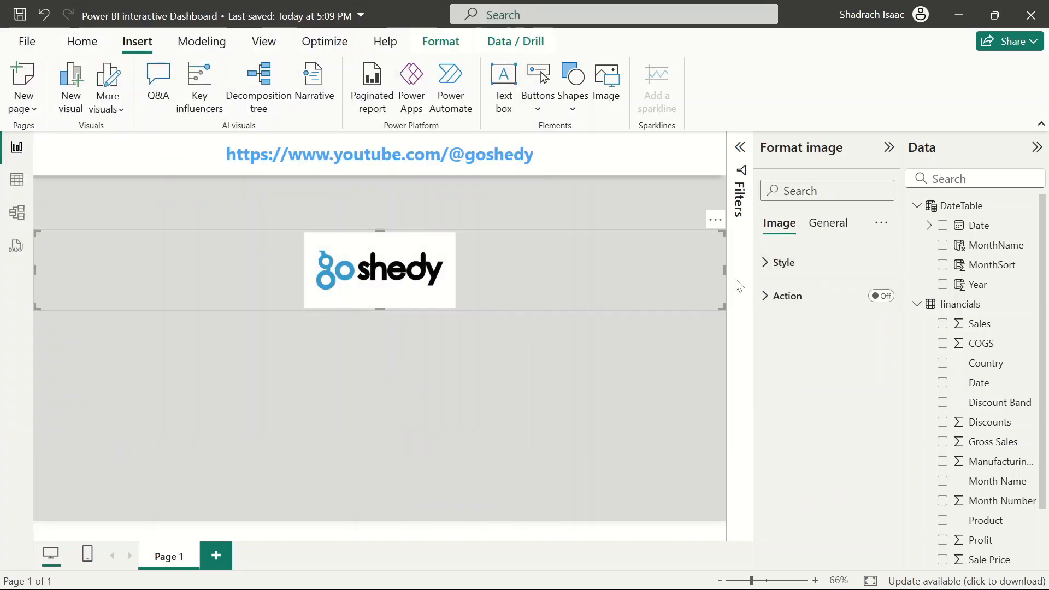
drag(724, 270, 94, 169)
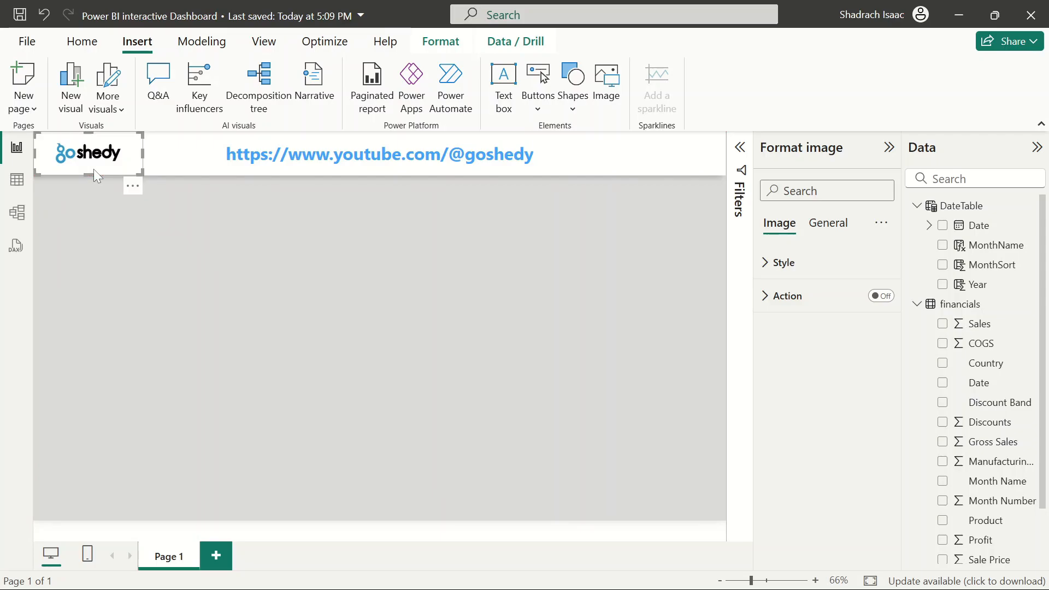
Move the logo out of the banner onto the canvas below it
click(227, 220)
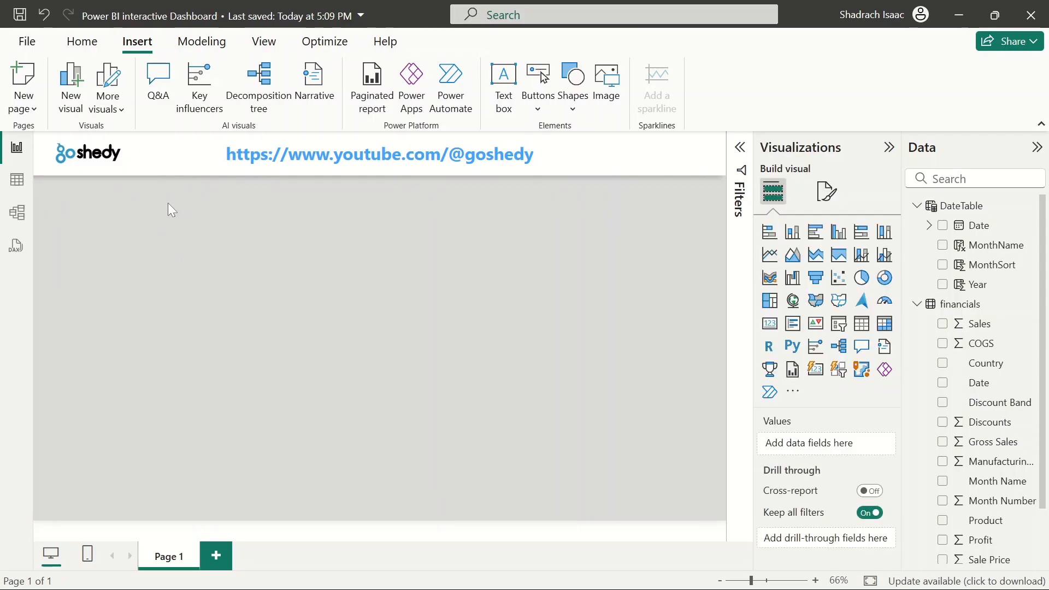
click(95, 155)
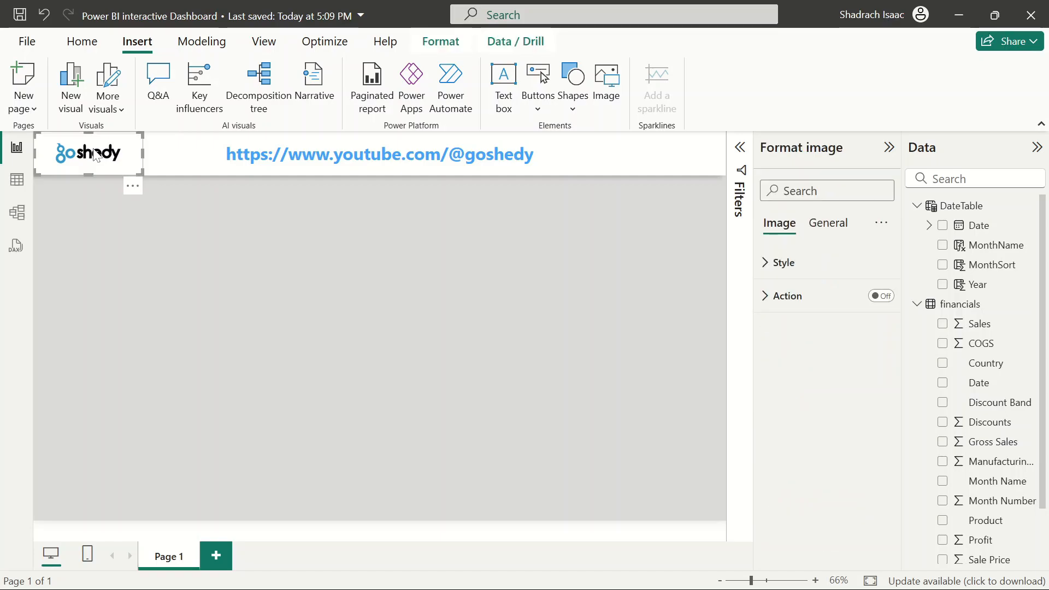
click(582, 158)
click(541, 283)
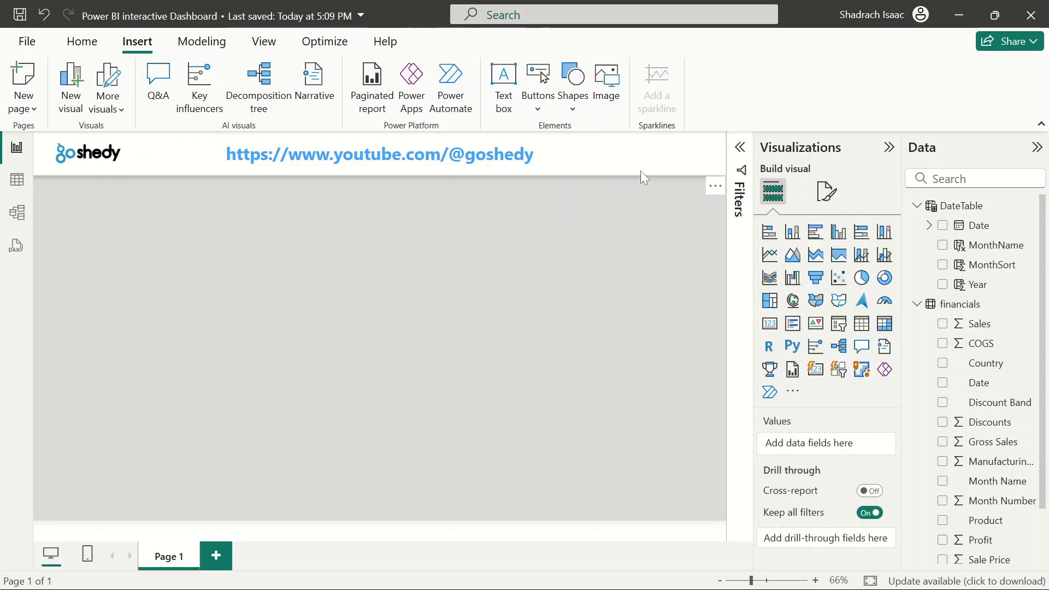
click(72, 155)
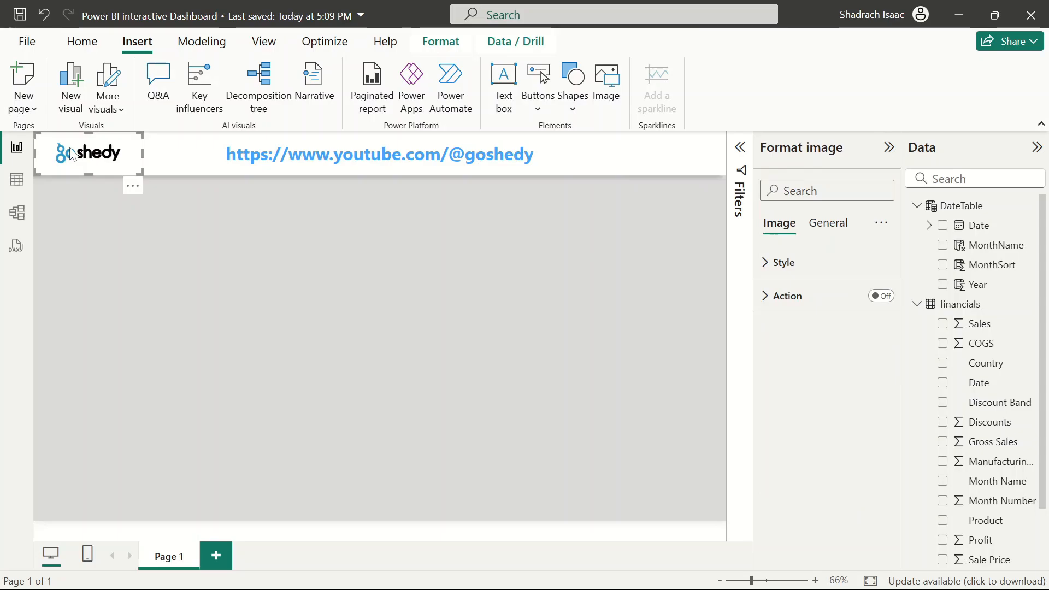
drag(73, 155, 340, 204)
Set the banner button's font colour to the custom colour #1098CA
click(591, 161)
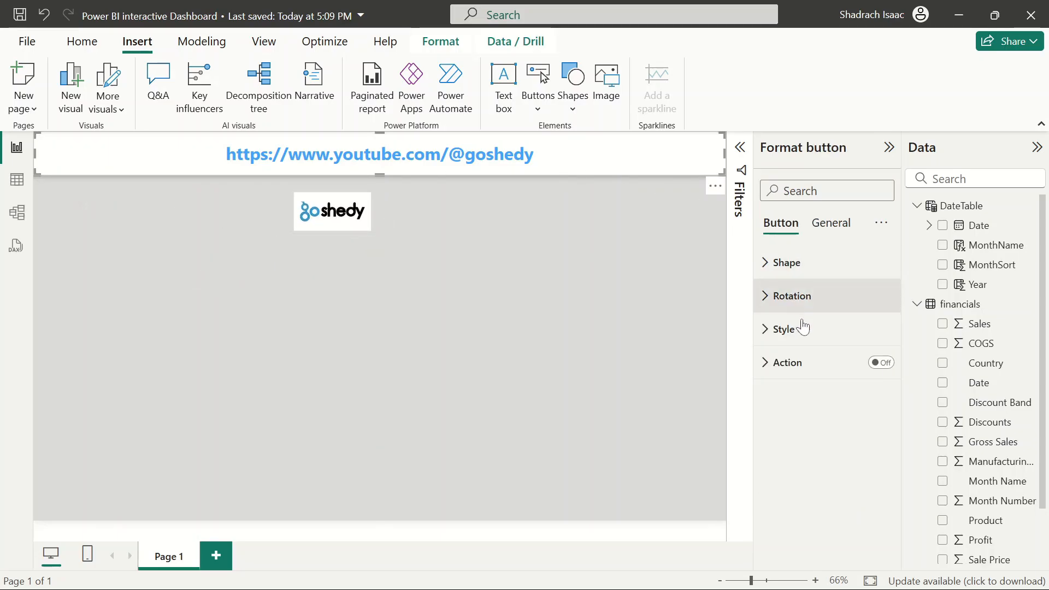
click(781, 332)
scroll(819, 420, down, 5)
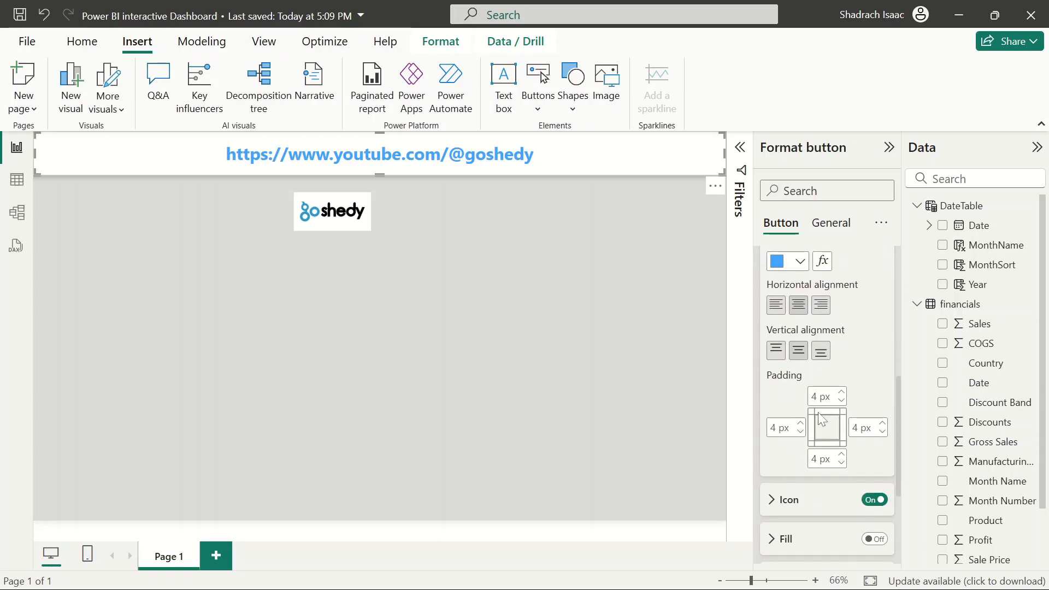
click(800, 252)
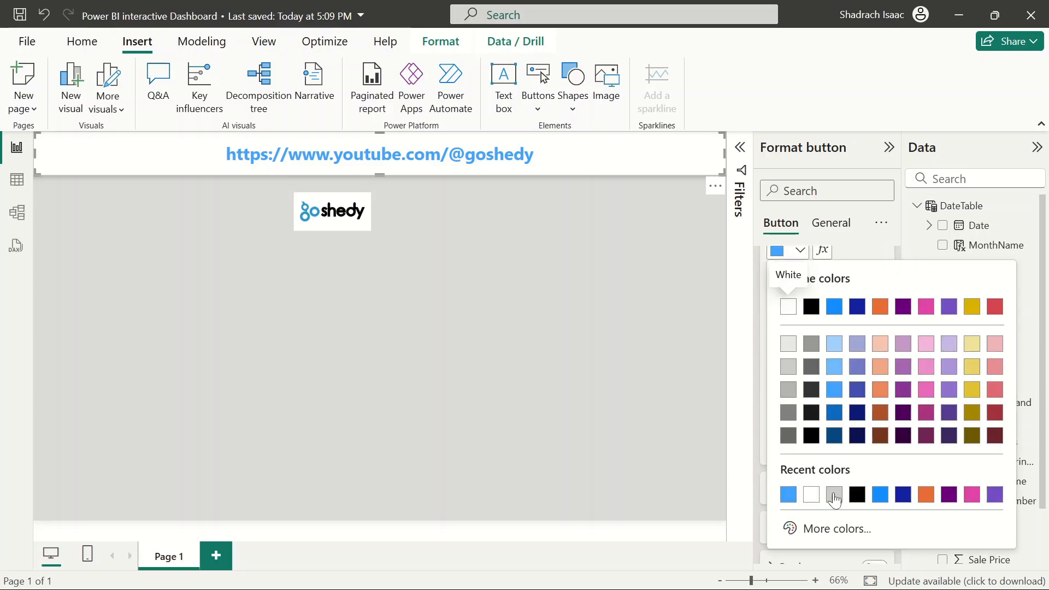
click(825, 529)
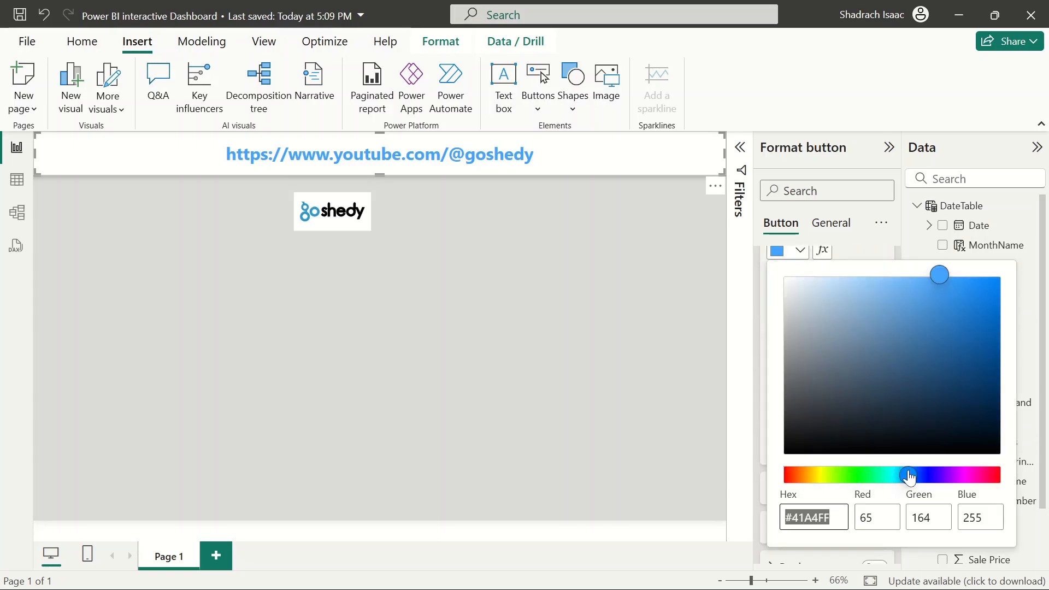
drag(908, 476, 902, 477)
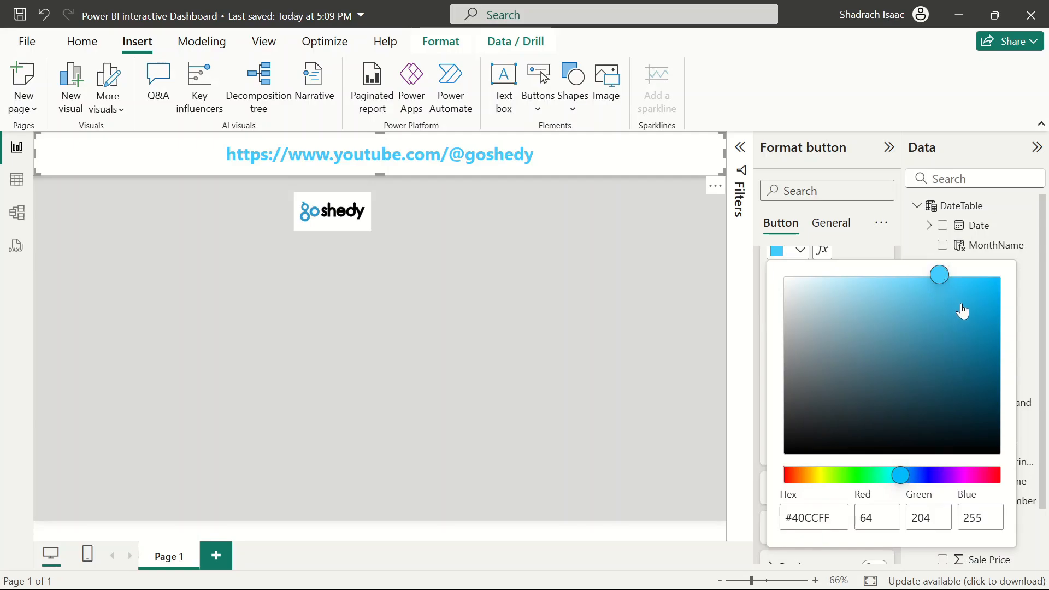
drag(942, 279, 982, 316)
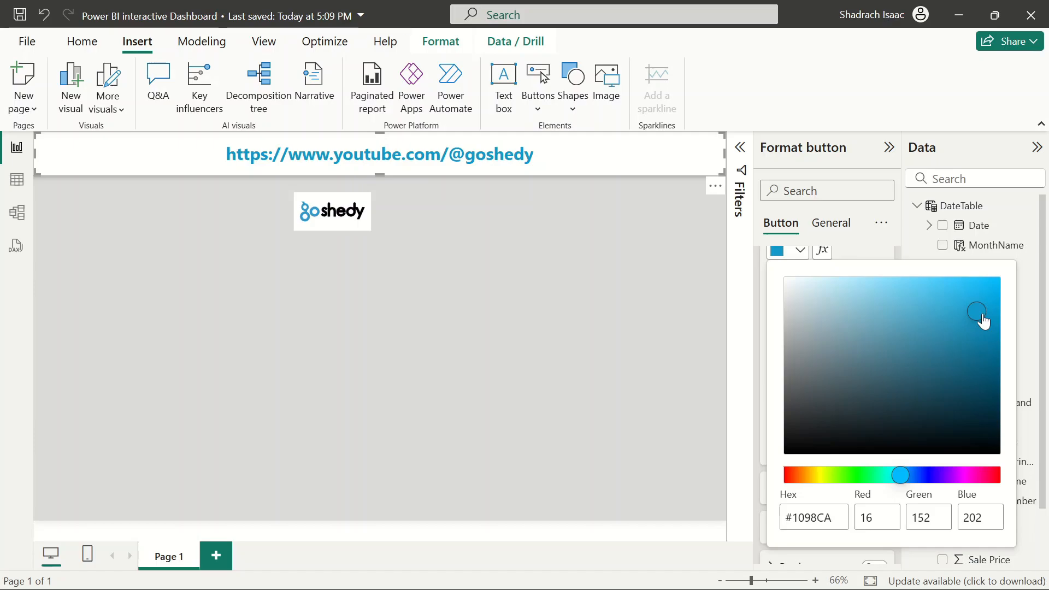
click(575, 305)
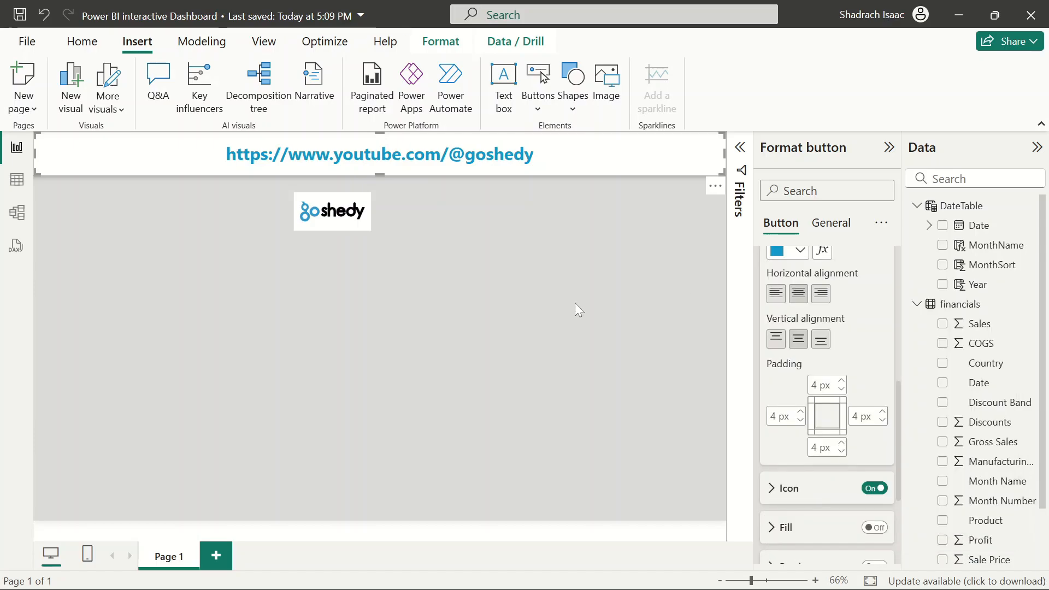
Move the logo back into the banner's left corner
click(474, 264)
drag(295, 207, 48, 146)
click(393, 276)
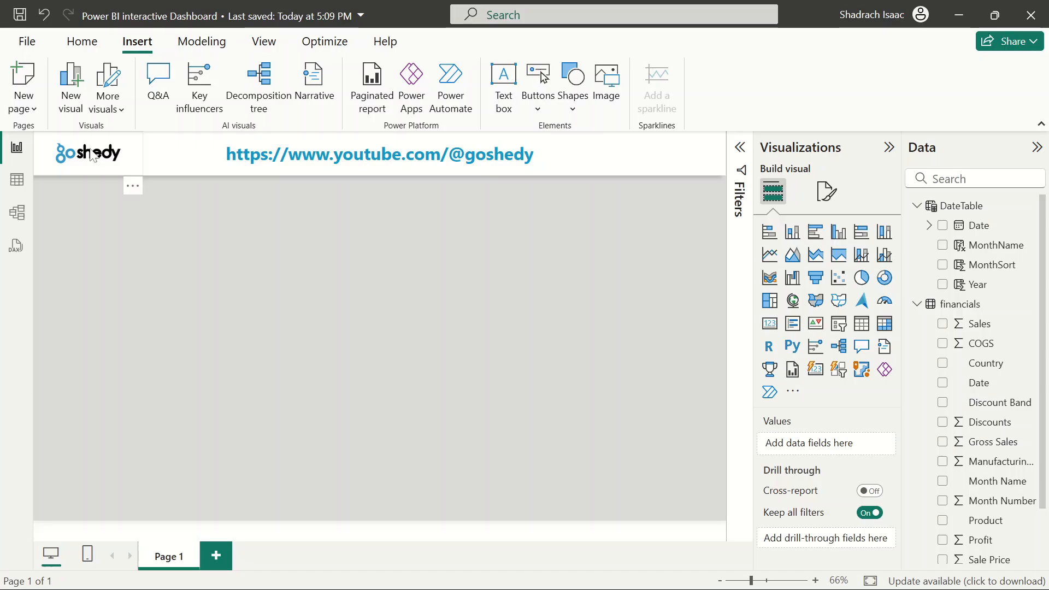
click(41, 158)
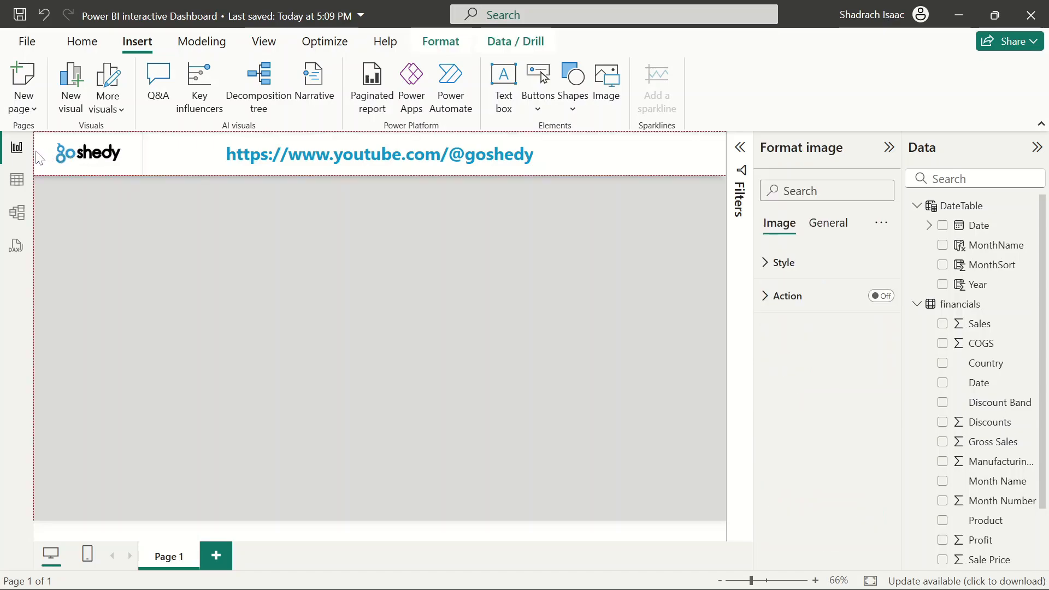
click(362, 314)
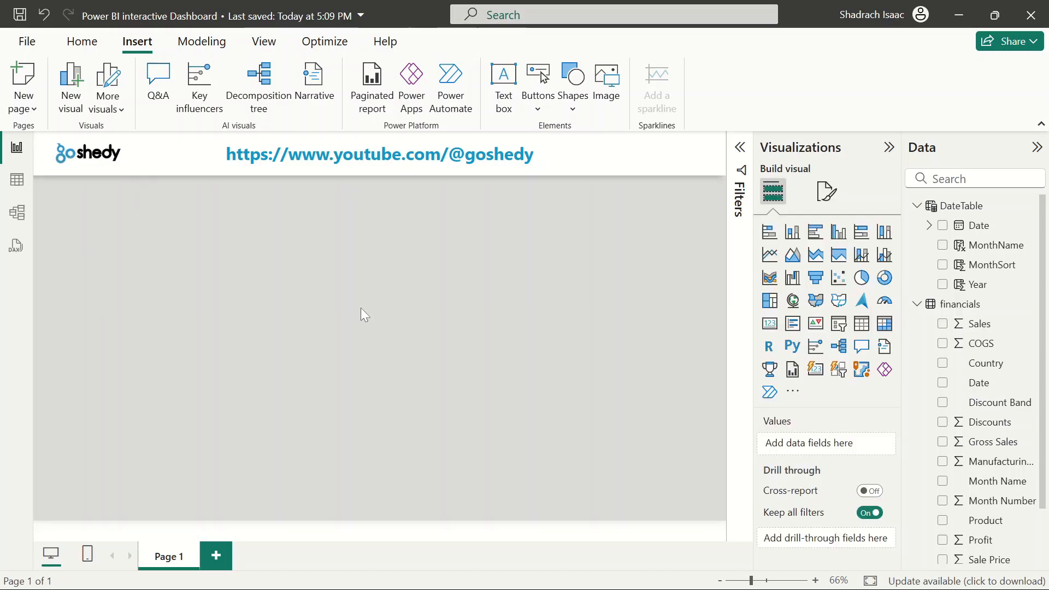
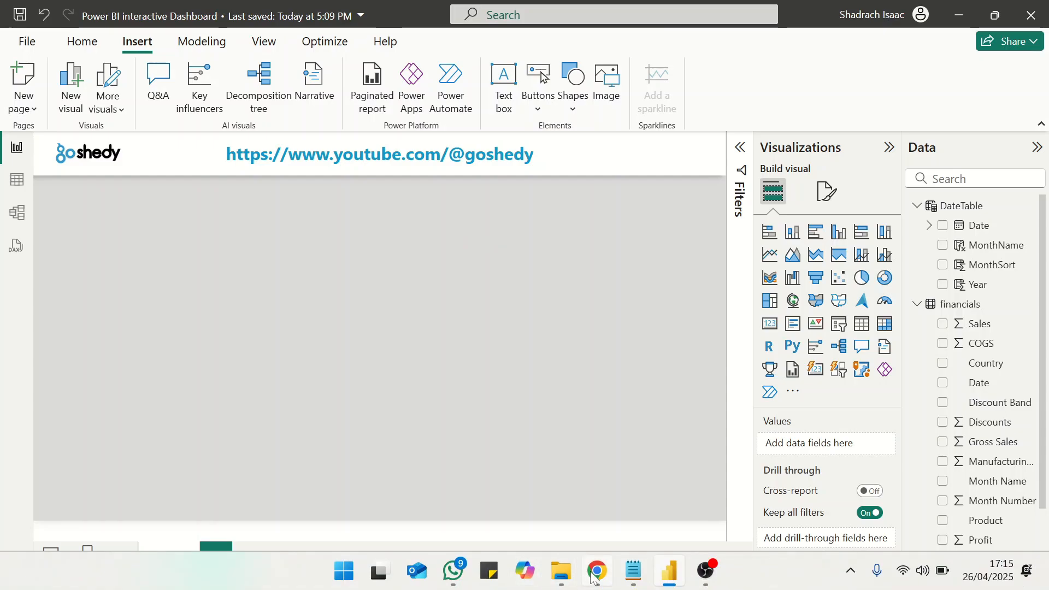
Switch to the web browser, open a new tab and search the web for icons8
click(593, 575)
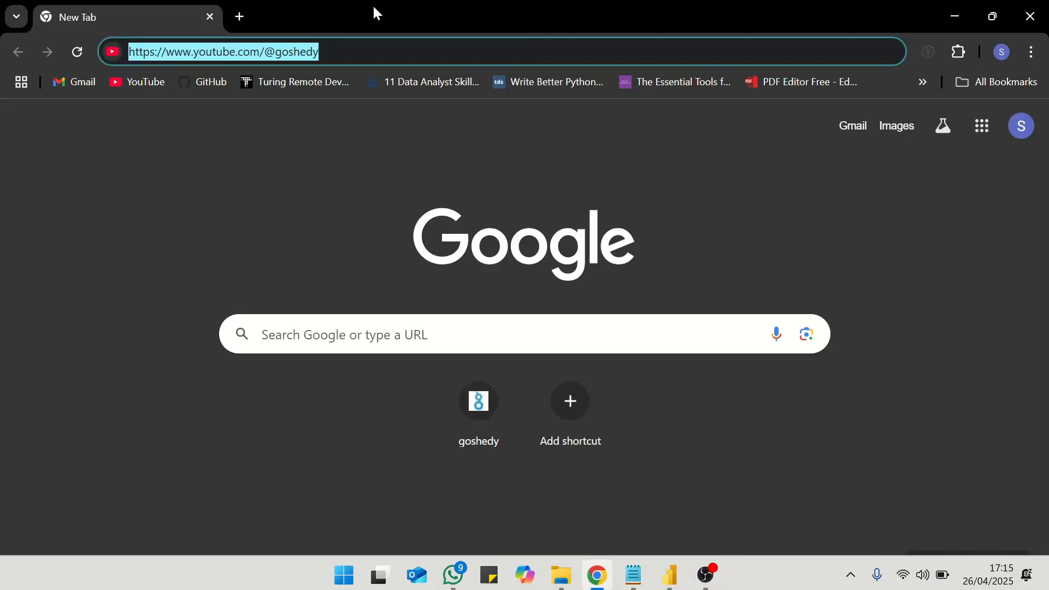
click(241, 16)
click(218, 52)
text(c)
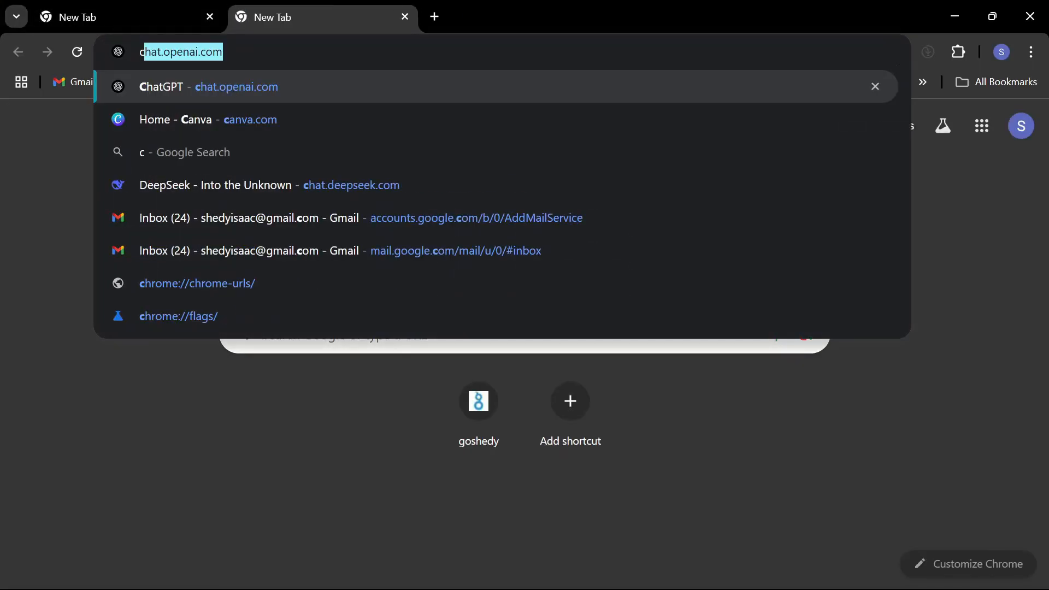
key(BackSpace)
key(BackSpace)
text(Icons)
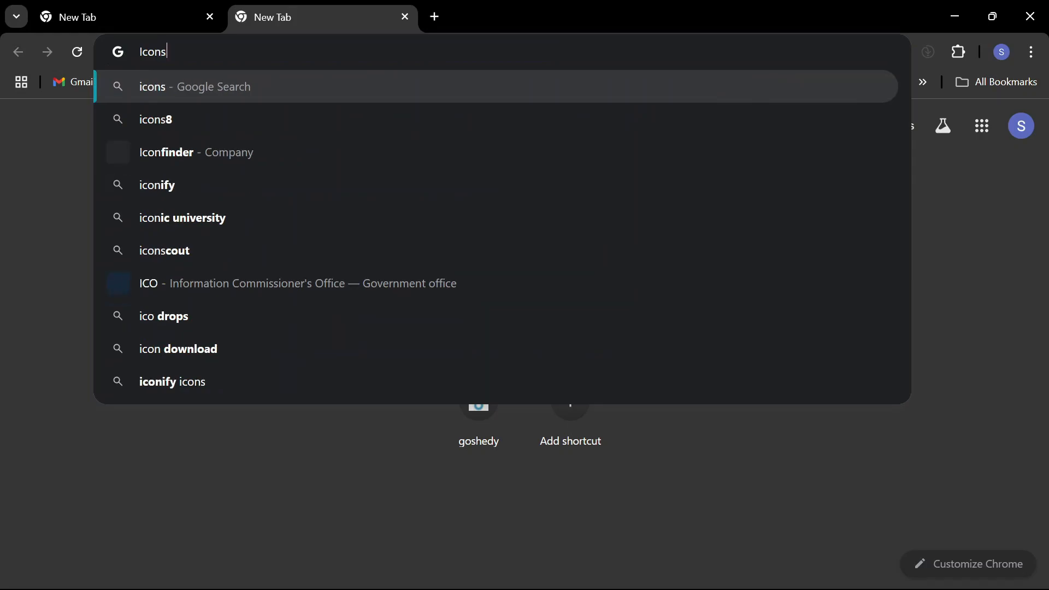
key(Up)
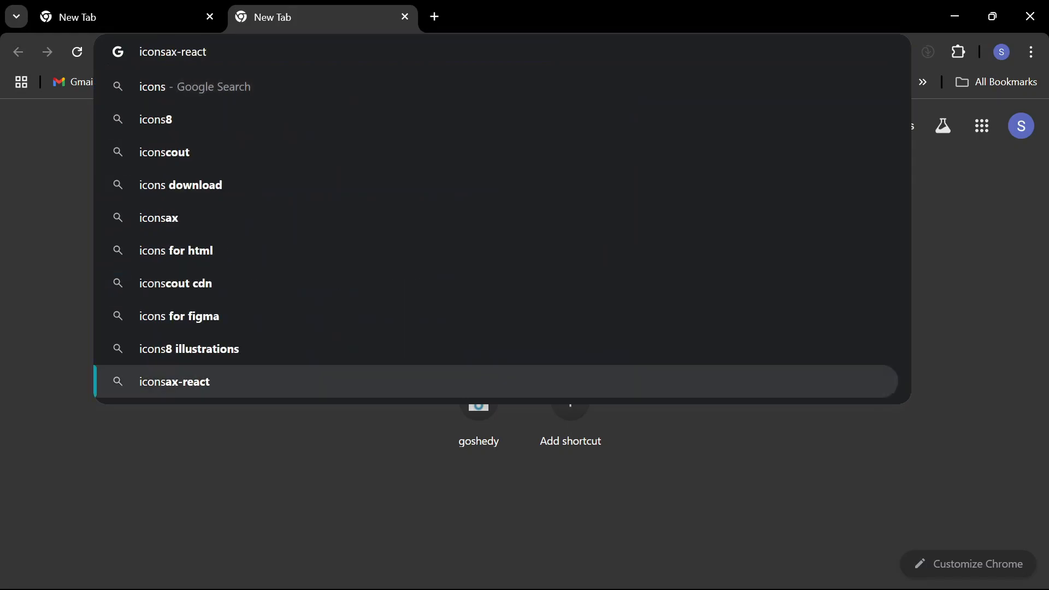
click(157, 117)
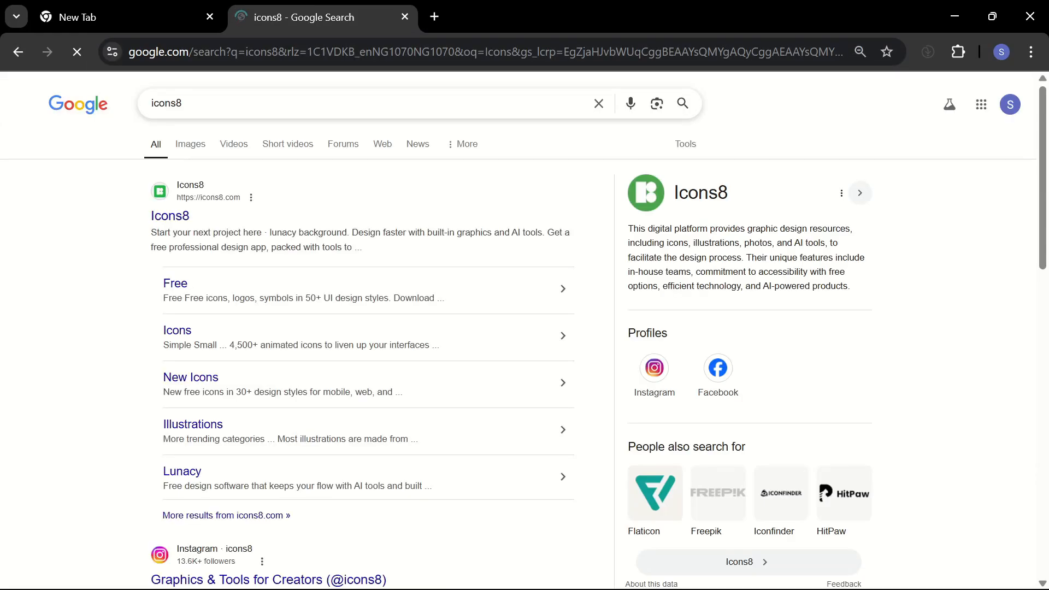
Open the Icons8 website and search its icons for menu
click(186, 224)
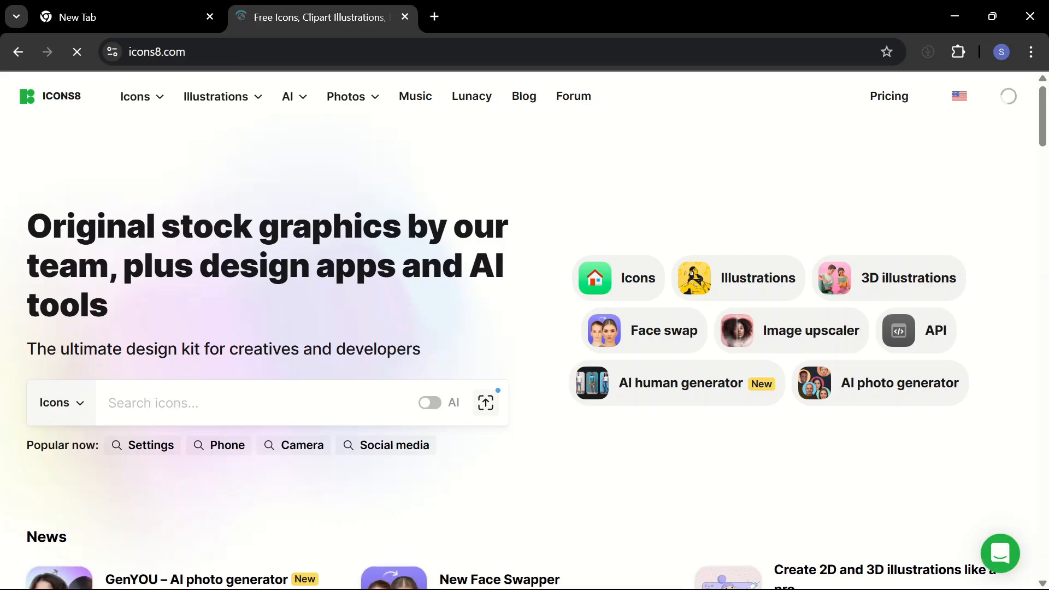
scroll(302, 245, down, 6)
scroll(302, 245, up, 6)
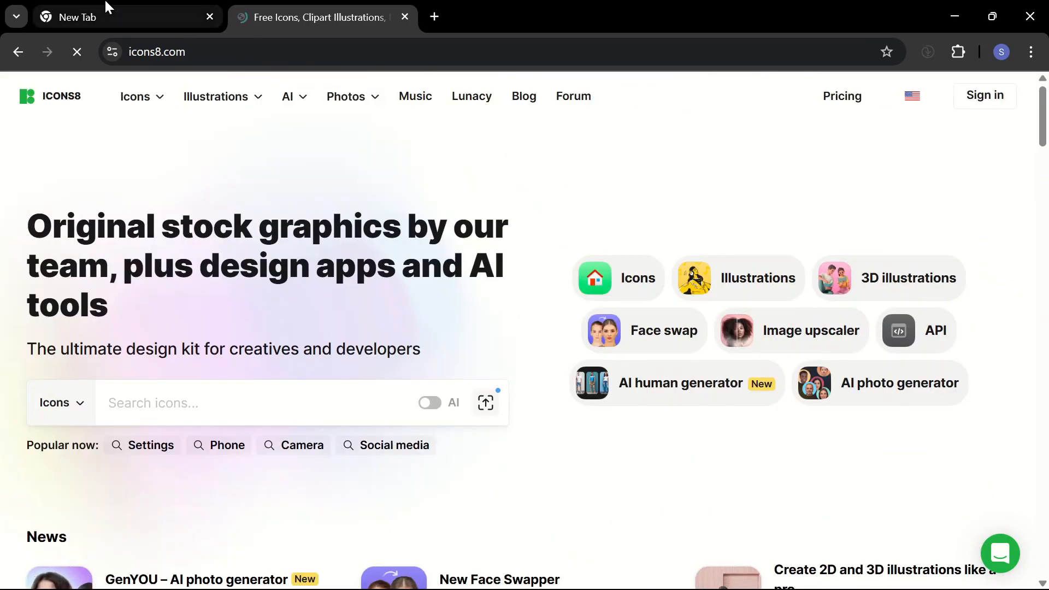
click(82, 17)
click(319, 8)
click(241, 403)
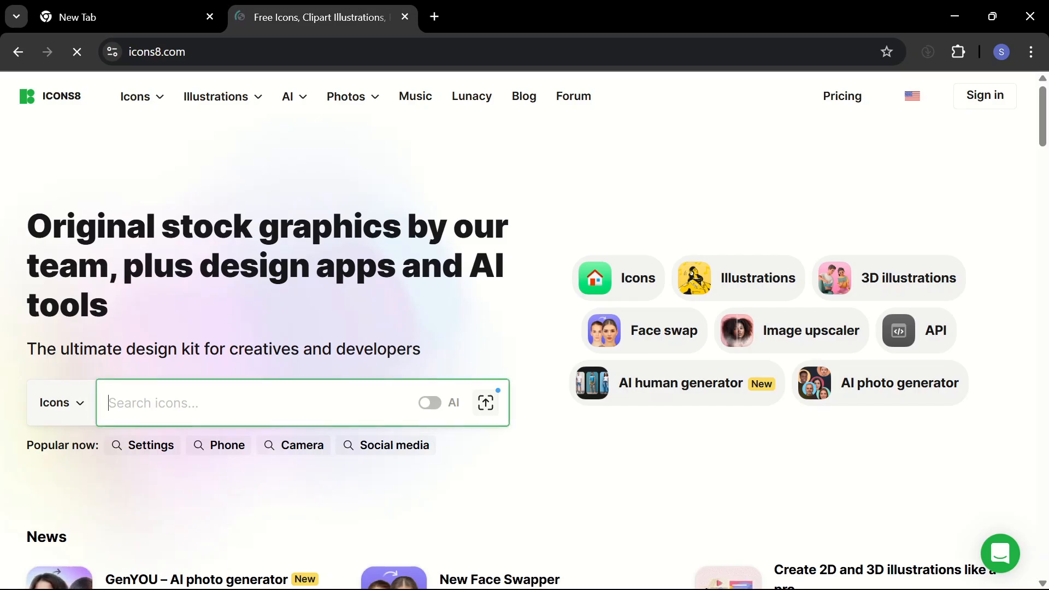
text(Men)
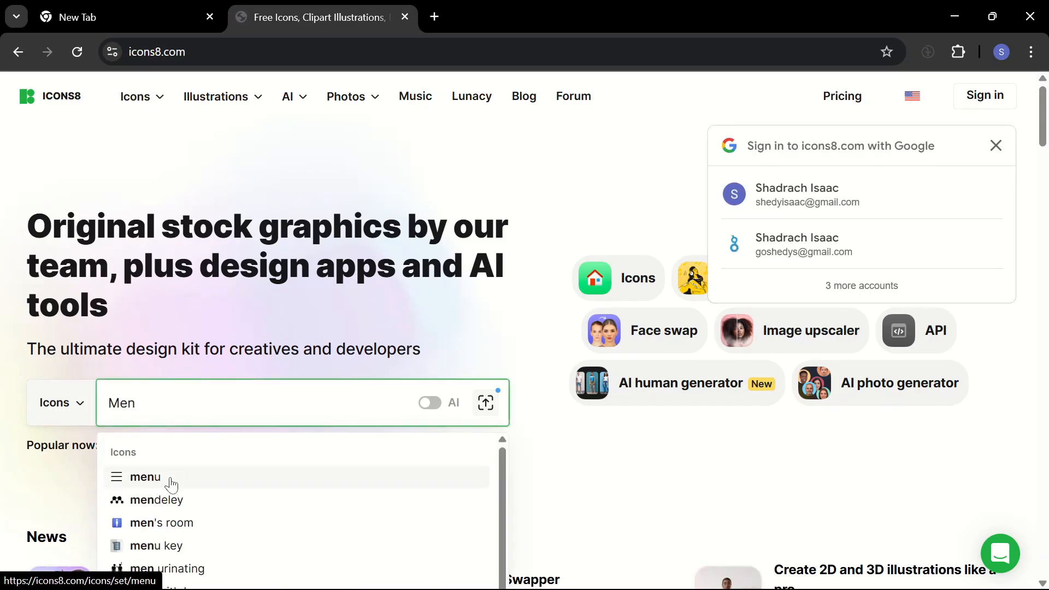
click(170, 480)
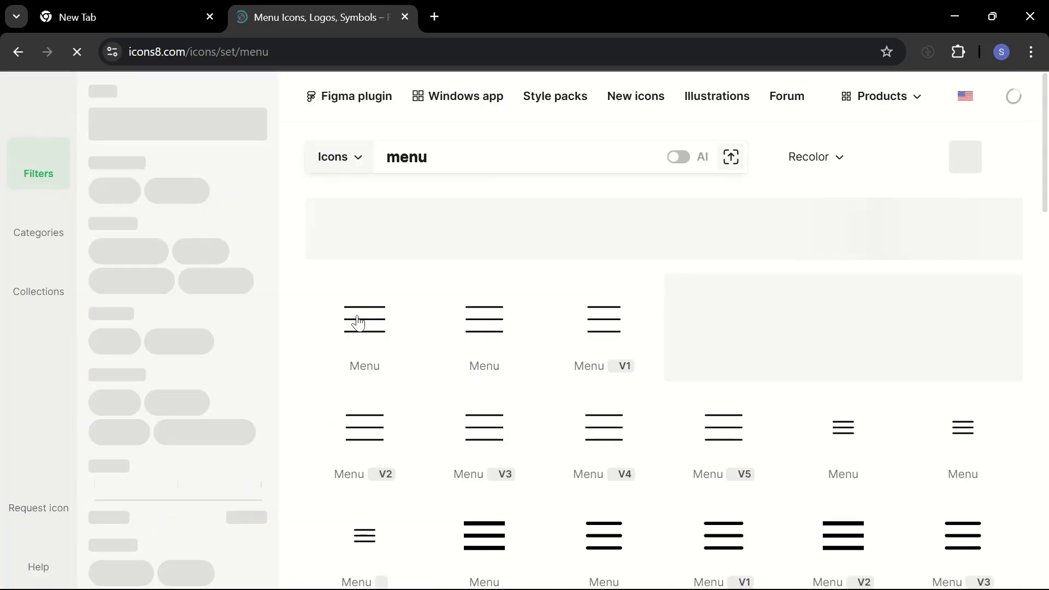
Open the download options of the first outlined Menu icon and accept the site's cookies
scroll(358, 322, down, 3)
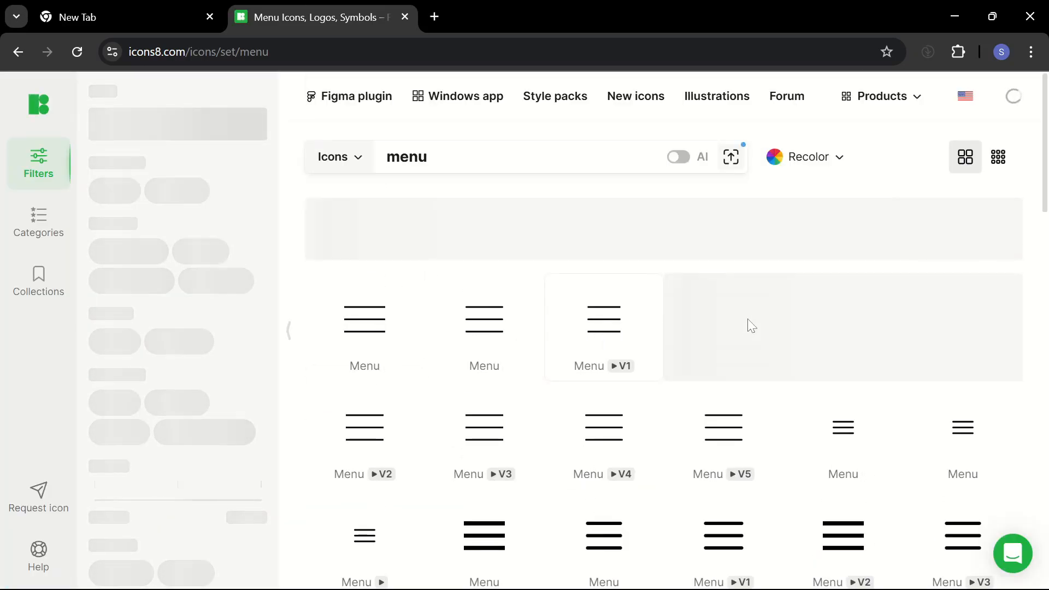
scroll(792, 369, down, 5)
scroll(794, 371, down, 3)
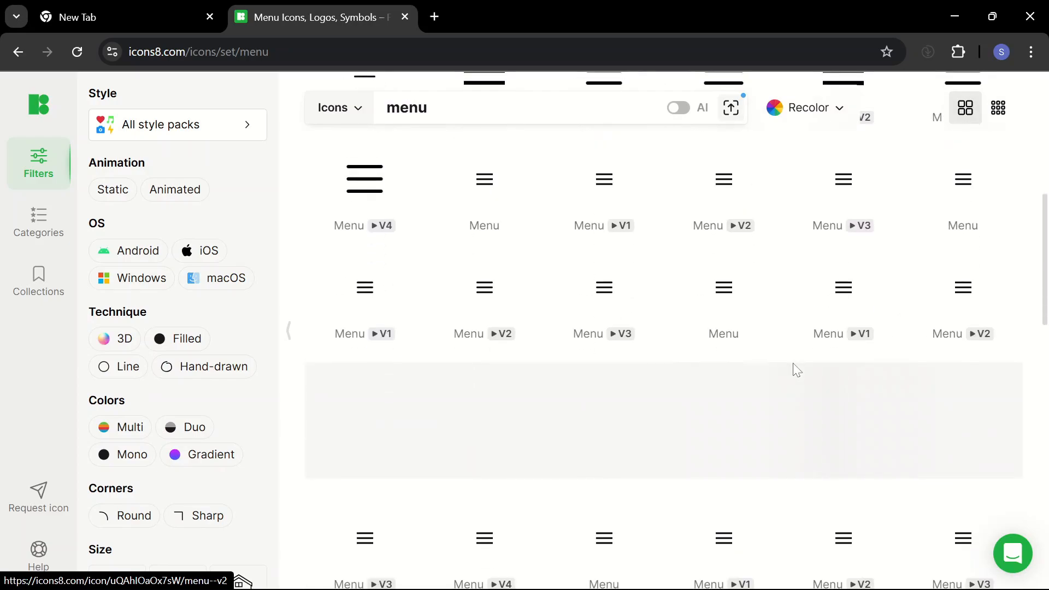
scroll(794, 371, up, 5)
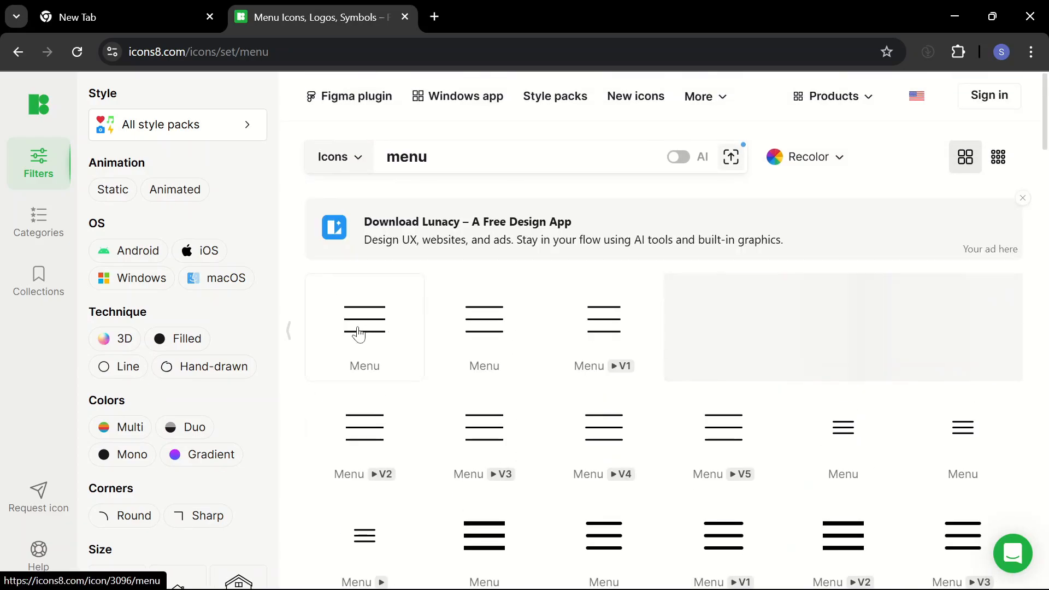
click(354, 335)
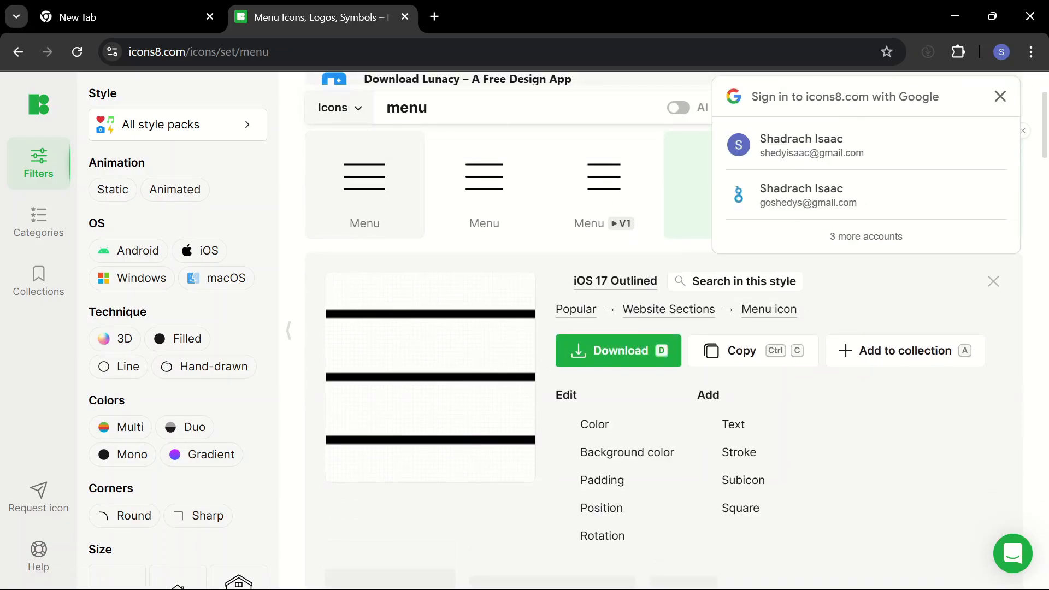
click(606, 353)
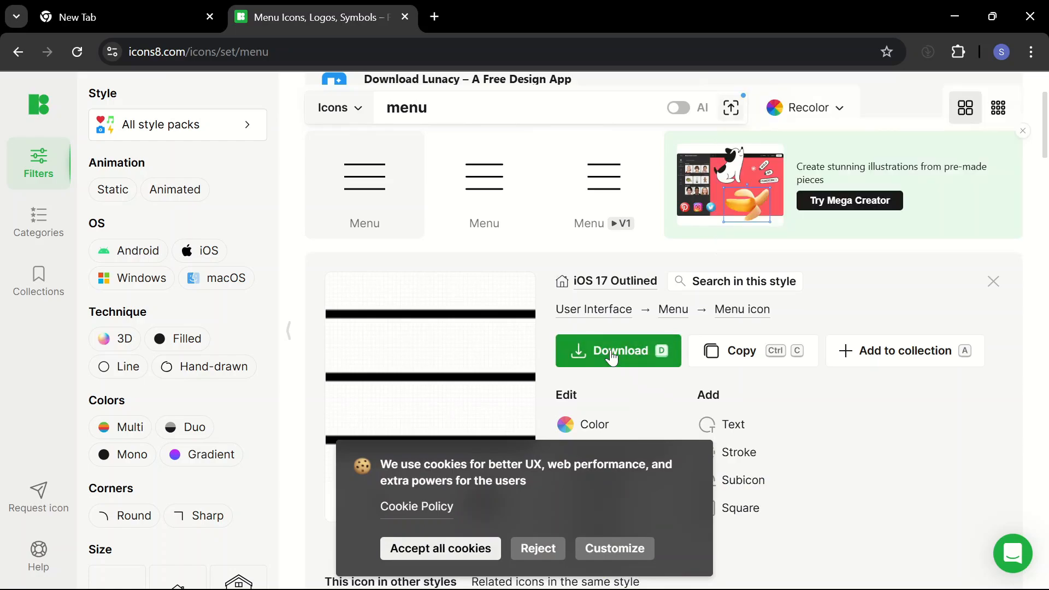
click(453, 552)
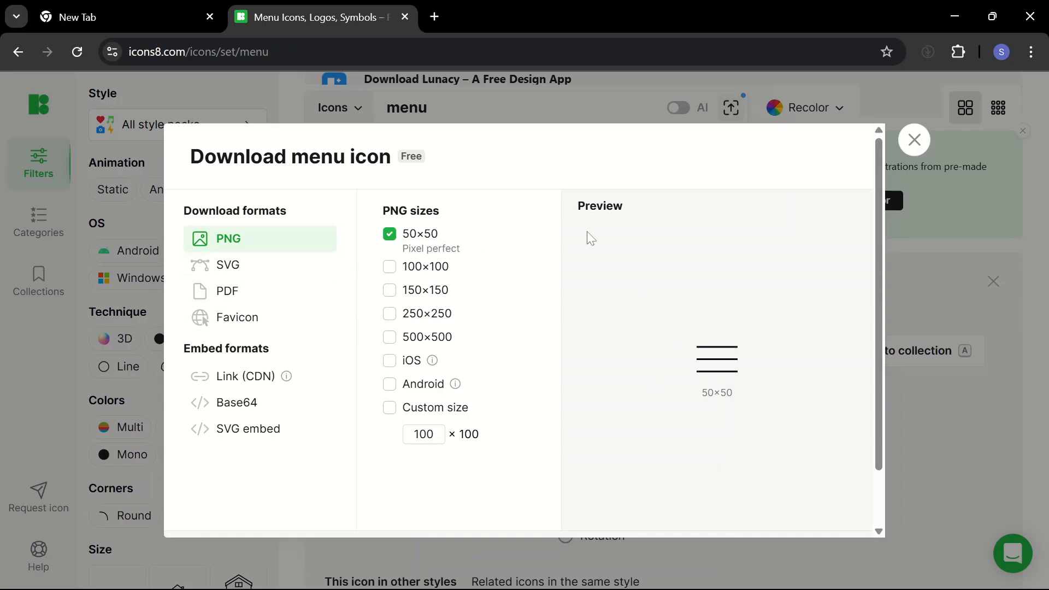
Add the 100×100 PNG size alongside 50×50 and download the menu icon
scroll(681, 337, down, 1)
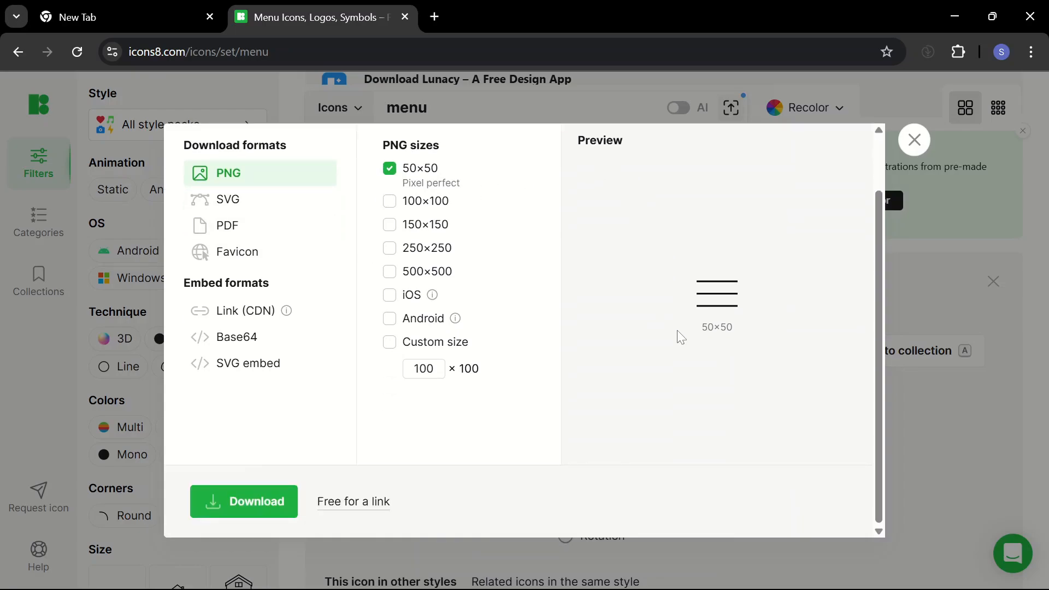
scroll(681, 337, up, 1)
scroll(681, 337, down, 1)
scroll(680, 337, up, 1)
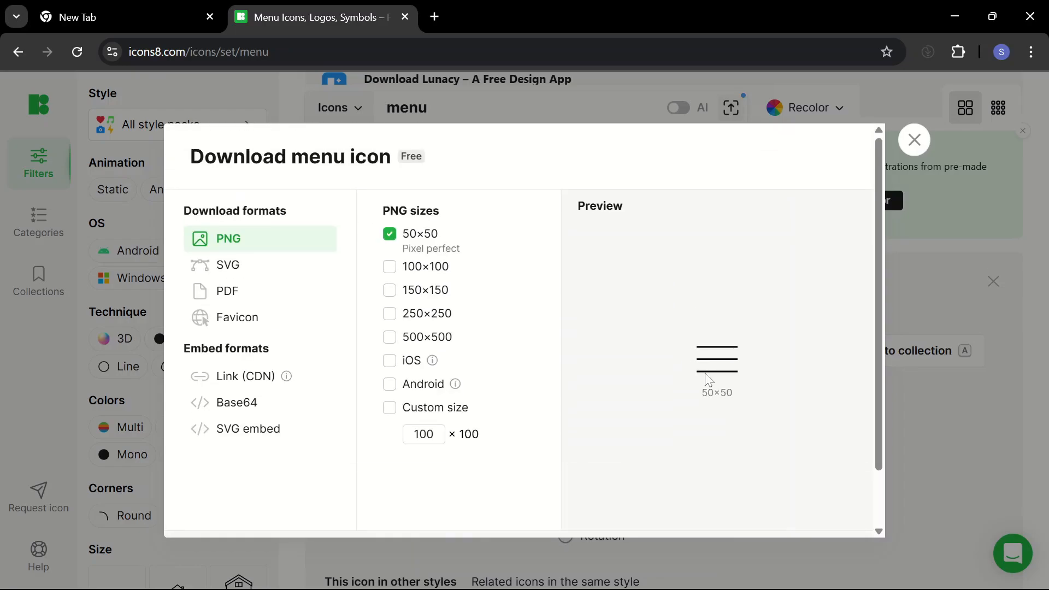
click(390, 269)
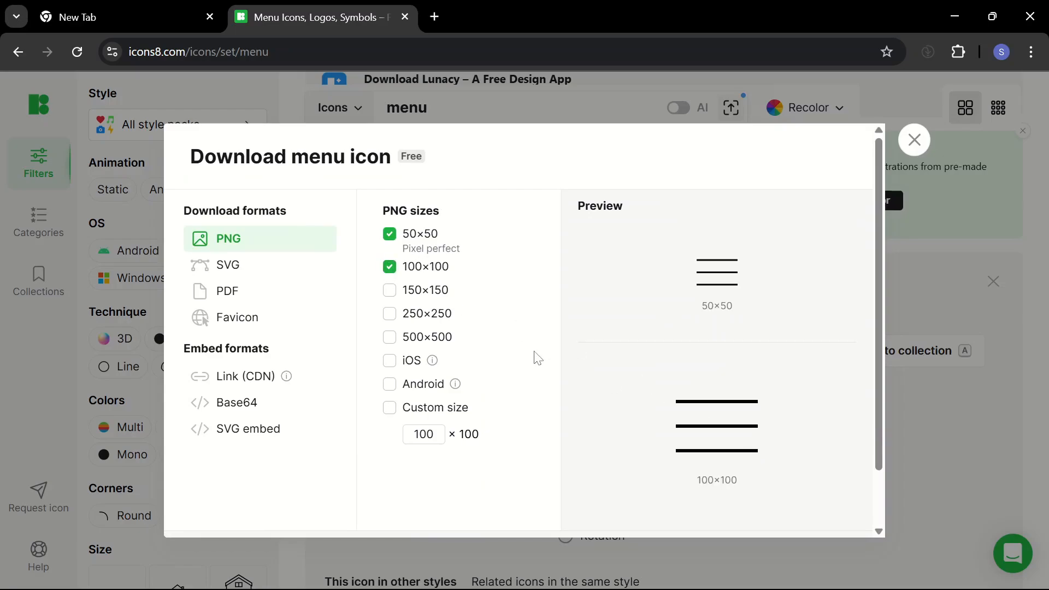
scroll(538, 358, down, 1)
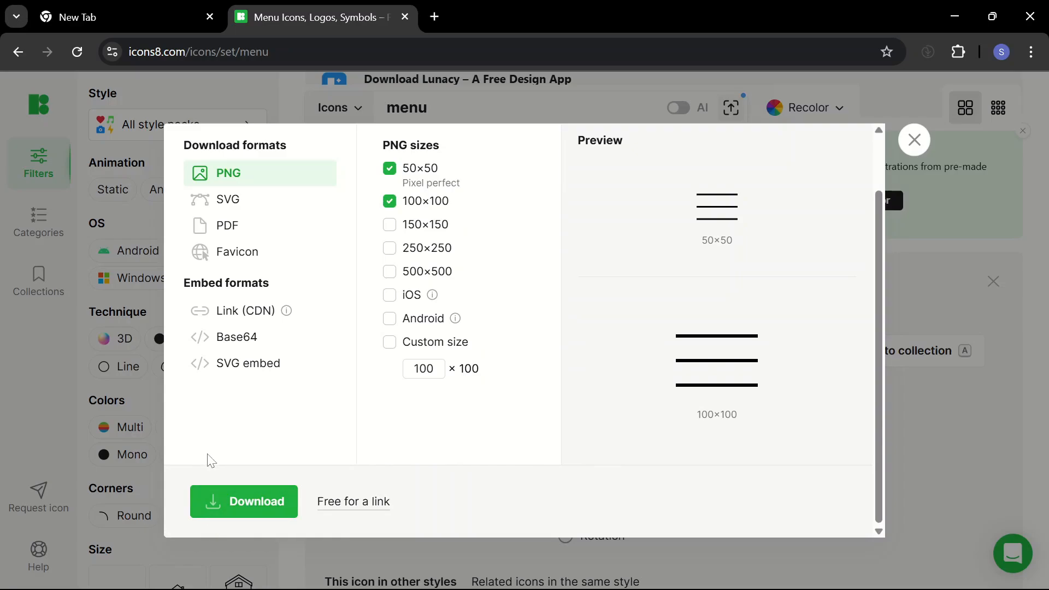
click(241, 499)
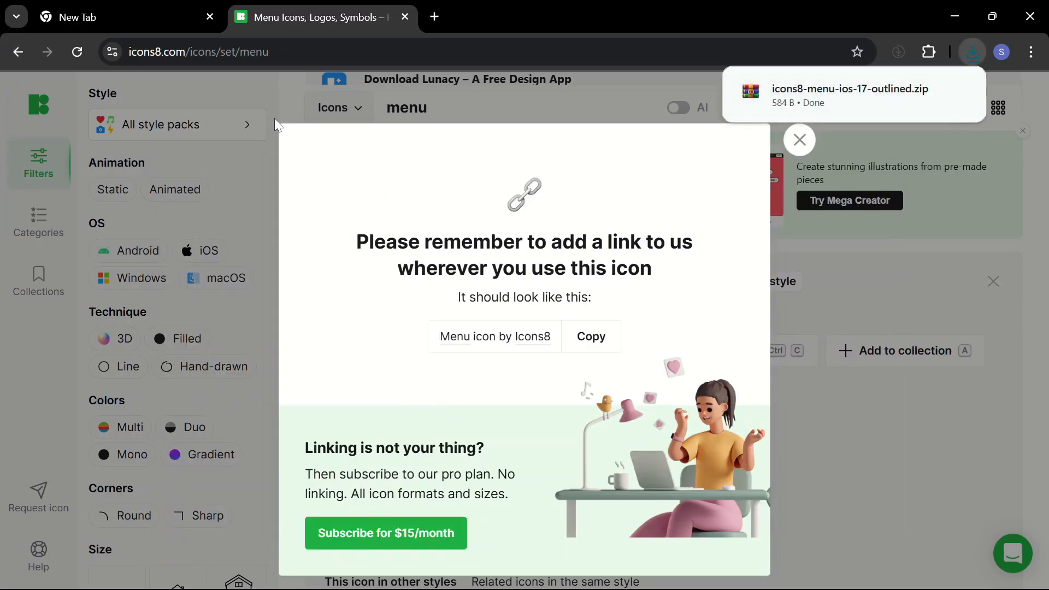
Paste the downloaded icons8 menu zip file into the HitFilm folder on the Desktop
click(929, 92)
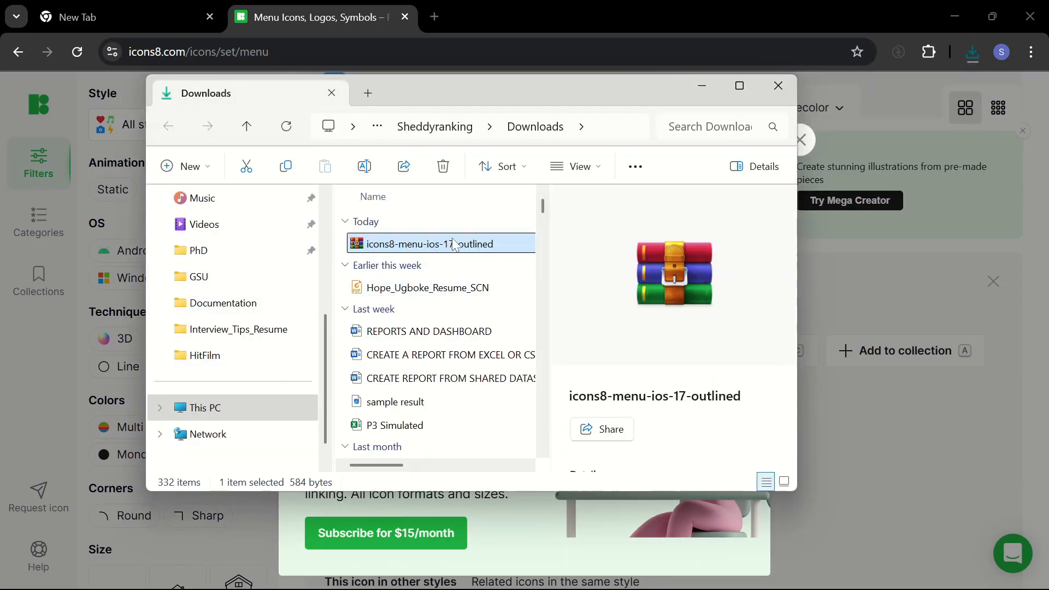
scroll(256, 283, up, 3)
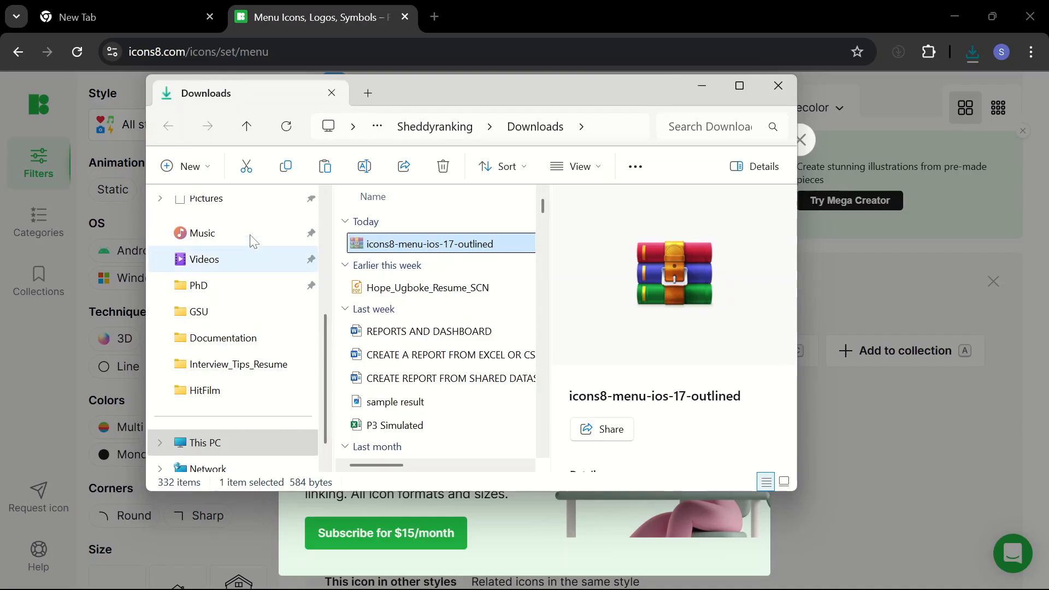
scroll(235, 274, up, 1)
click(217, 317)
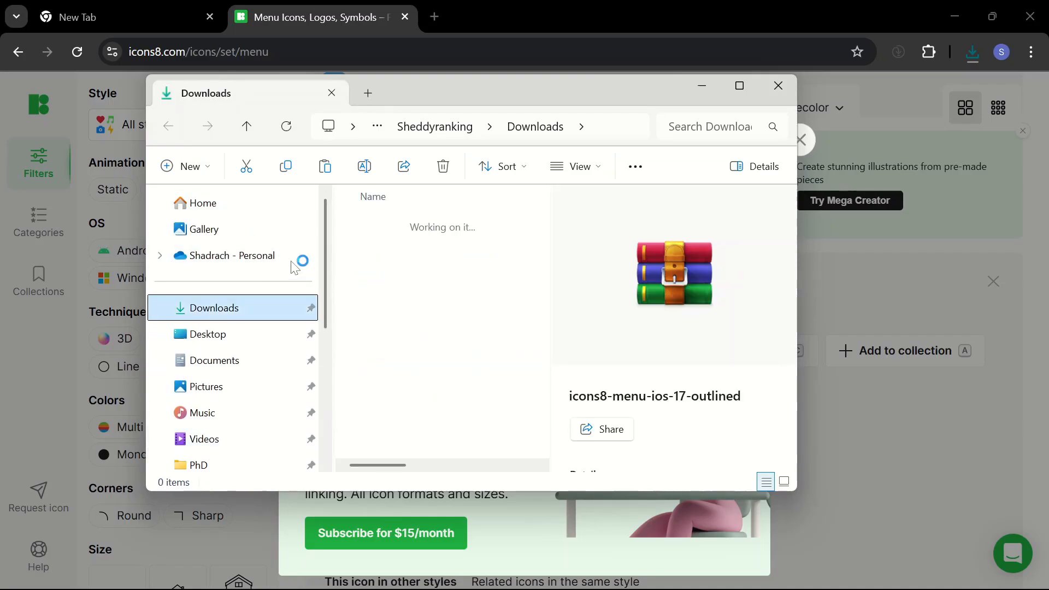
click(208, 334)
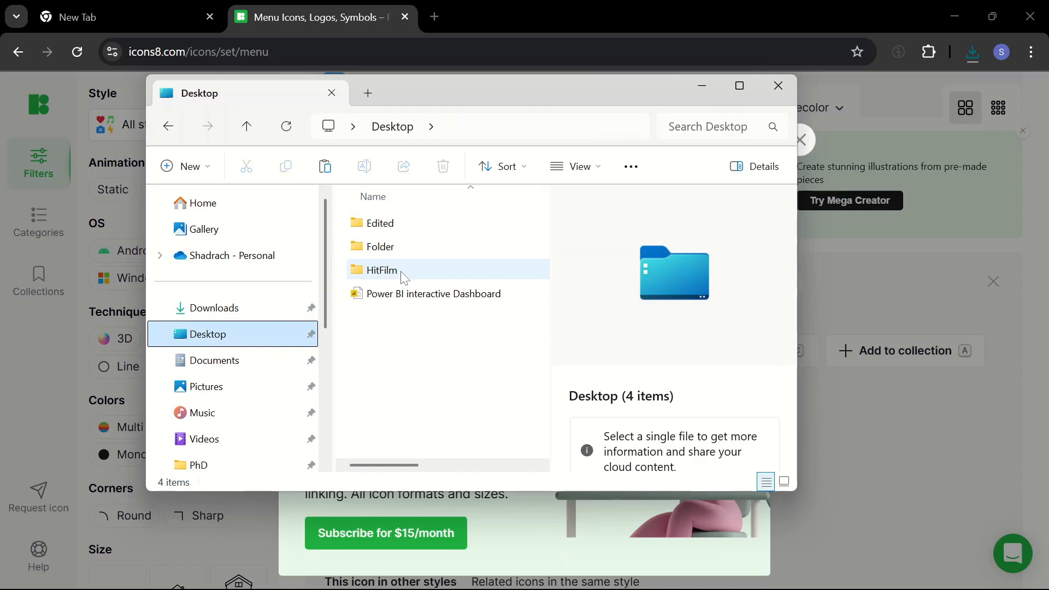
double_click(382, 270)
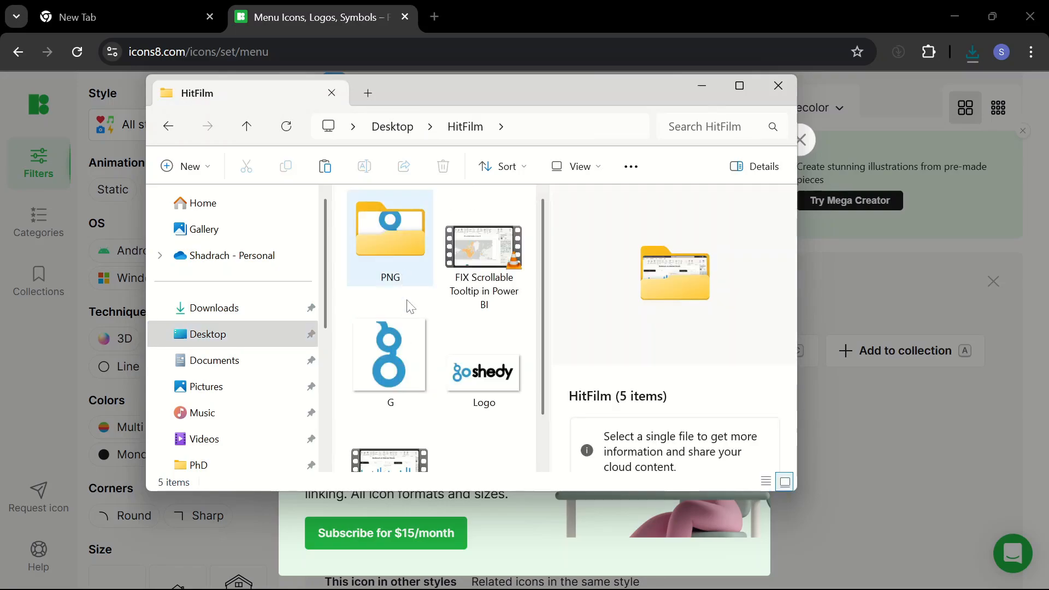
click(738, 86)
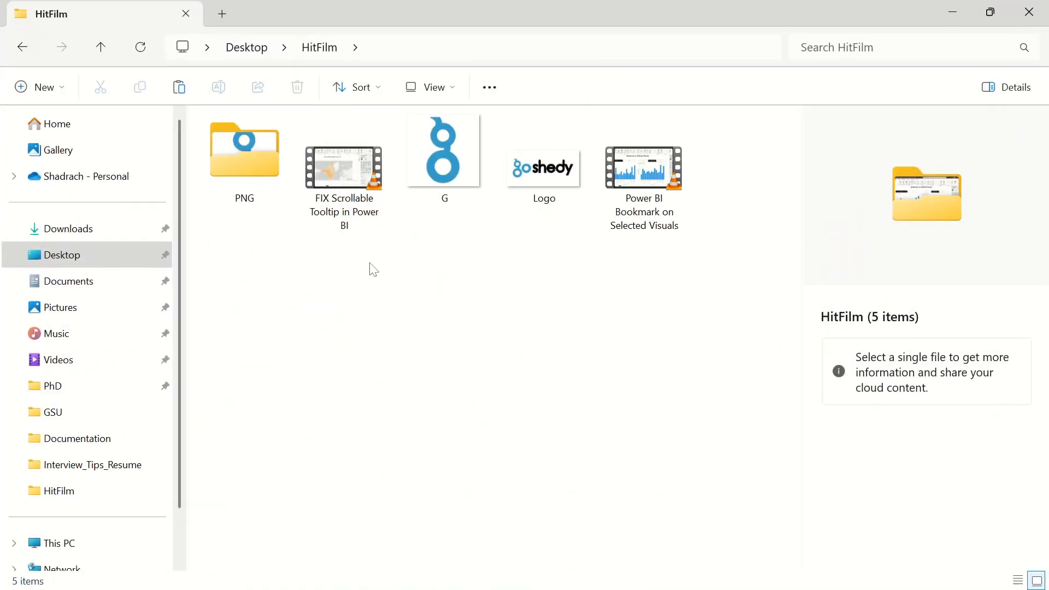
key(ctrl+v)
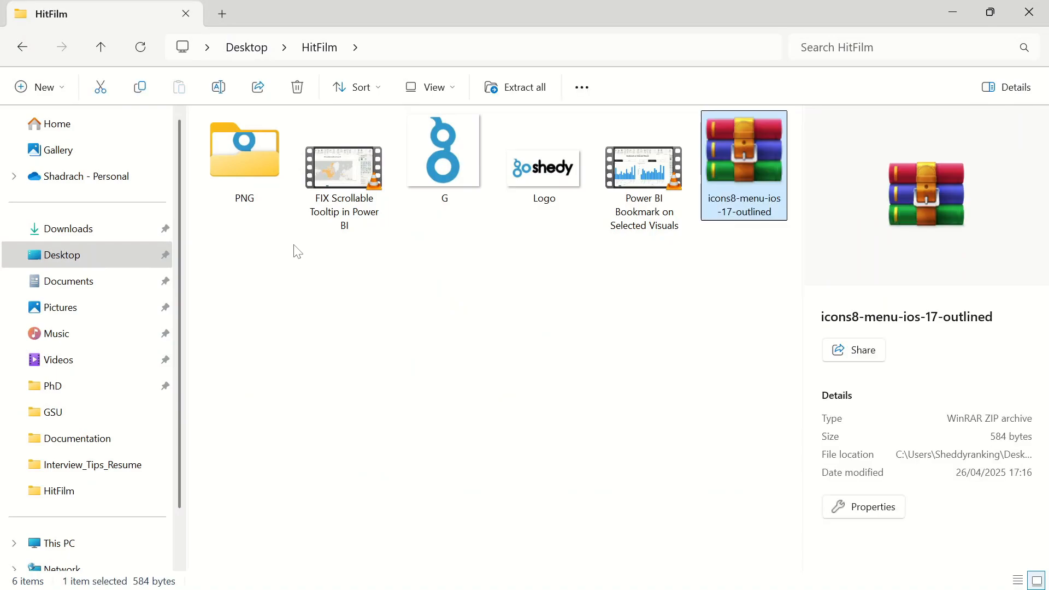
Extract all files from the icons8-menu-ios-17-outlined zip archive into the HitFilm folder
right_click(750, 201)
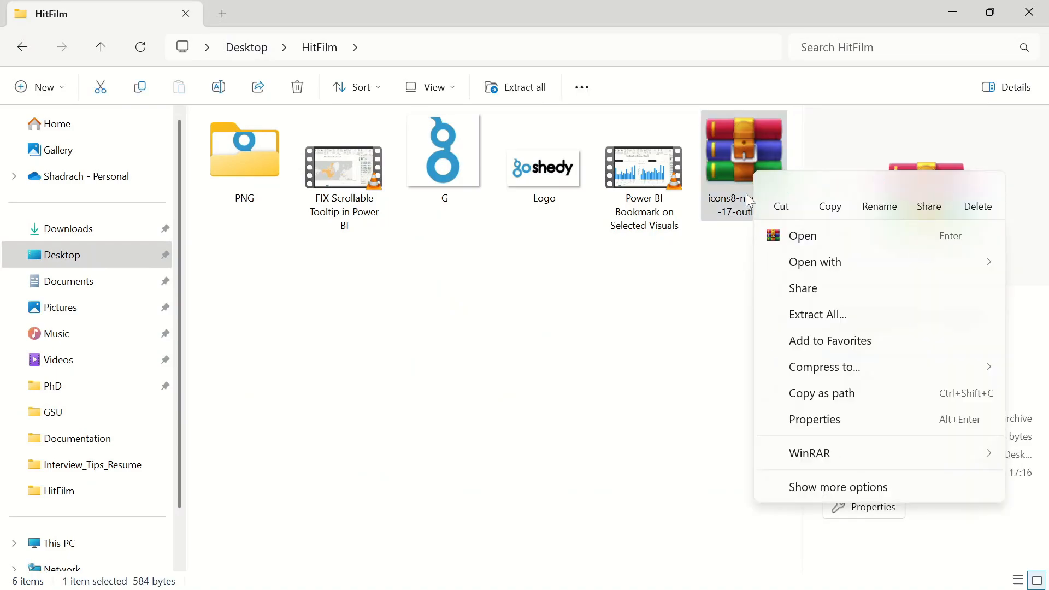
click(818, 315)
click(670, 481)
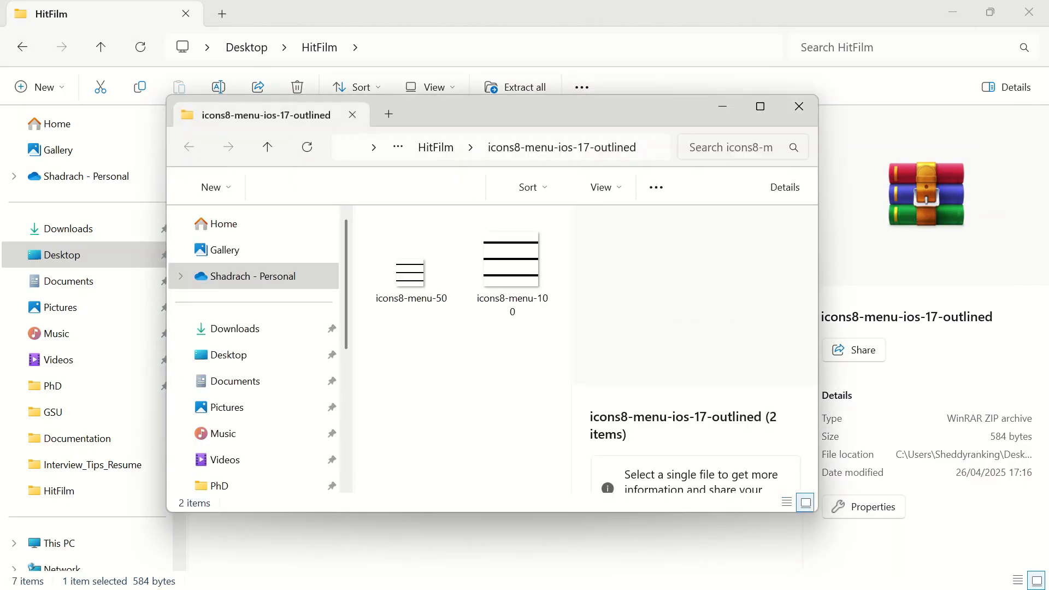
click(799, 105)
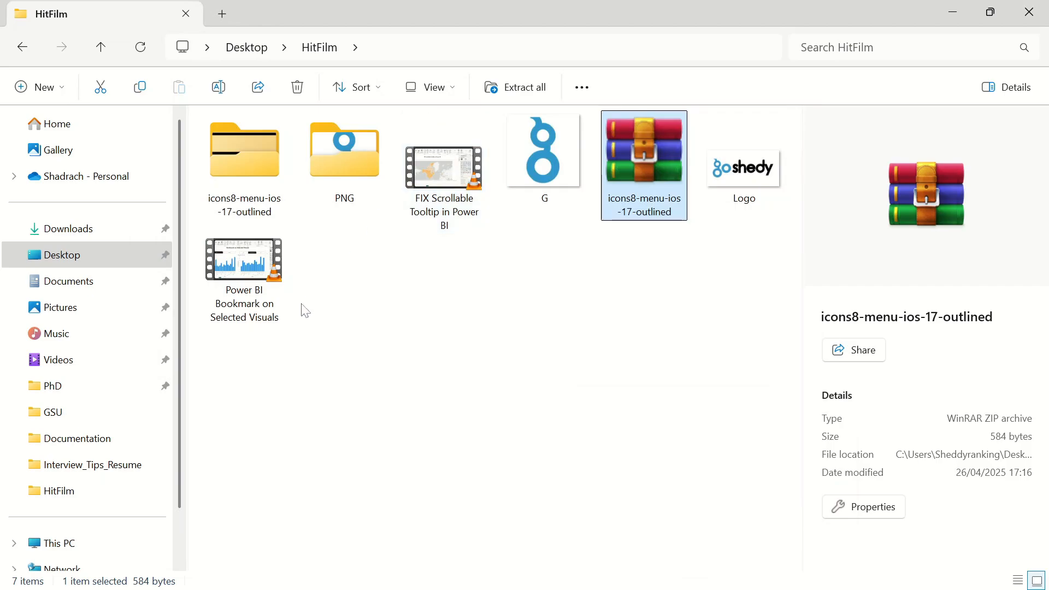
Delete the icons8-menu-ios-17-outlined zip archive, keeping the extracted folder
click(642, 352)
click(648, 161)
key(Delete)
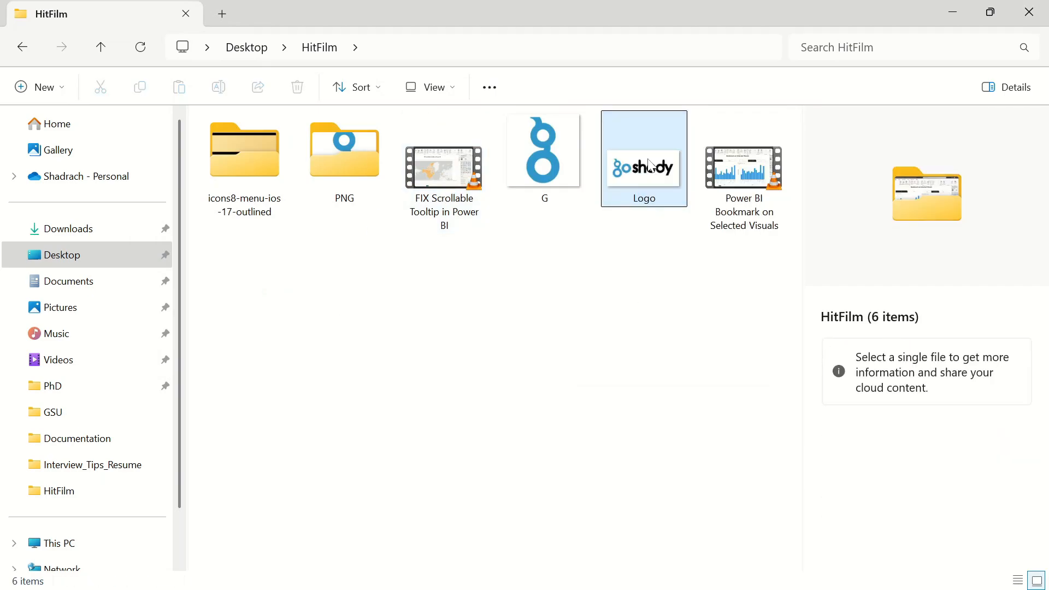
Check the extracted menu icon files, then return to the Power BI report
click(230, 157)
double_click(230, 157)
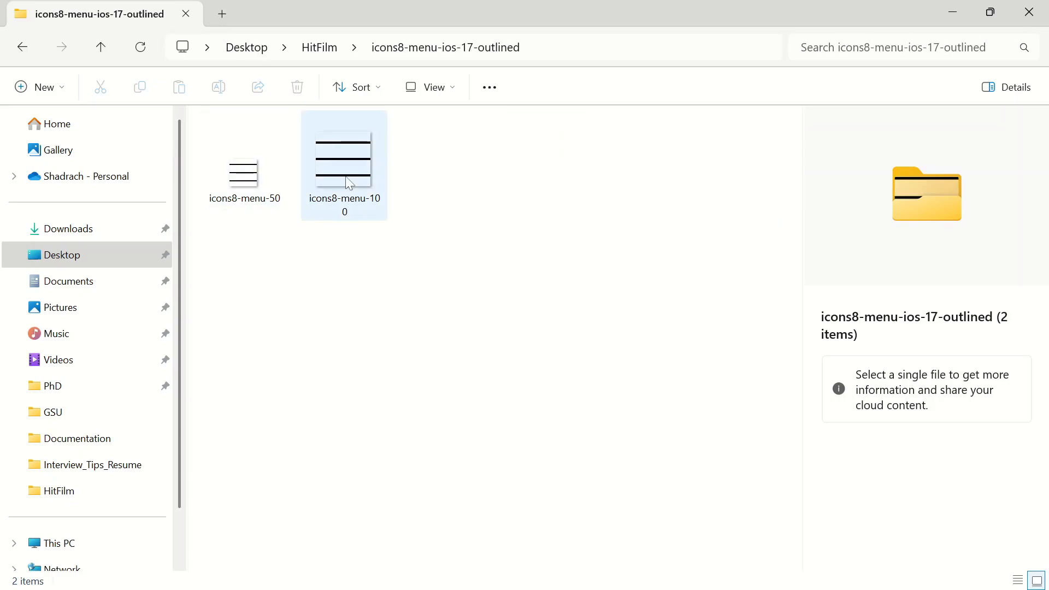
click(22, 46)
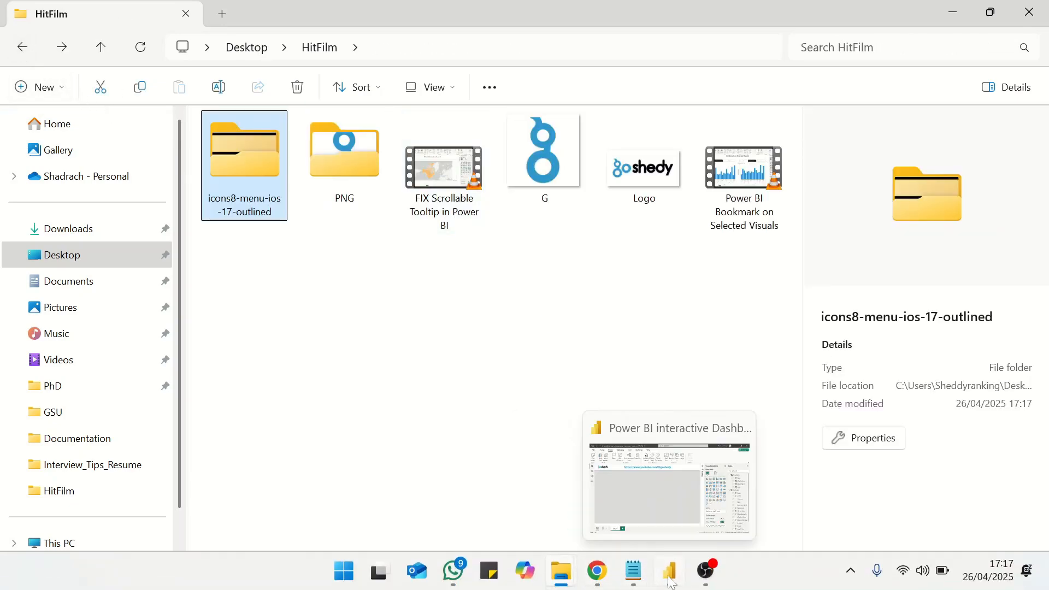
click(669, 574)
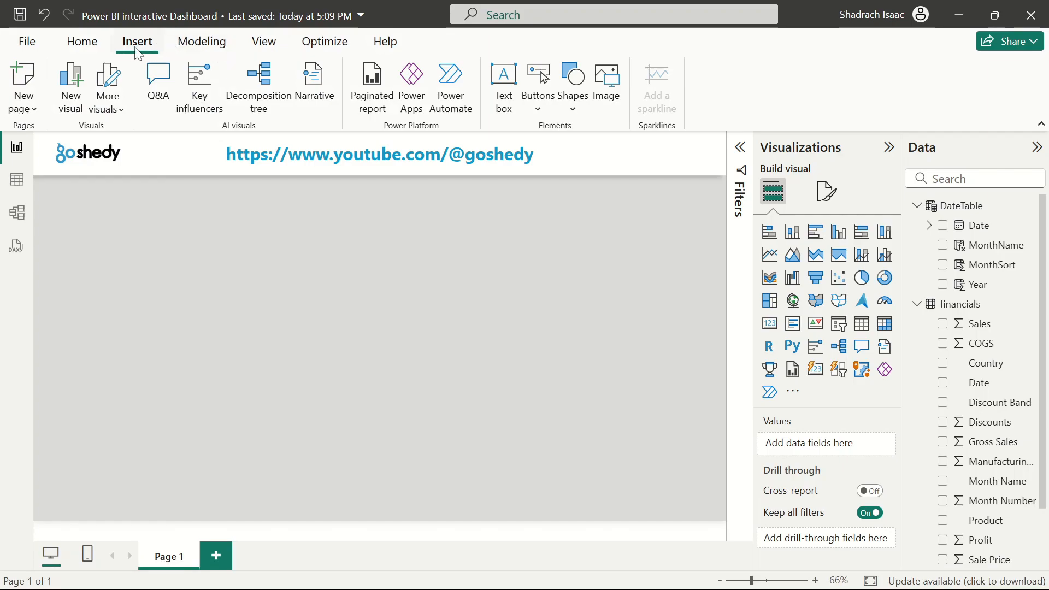
Insert the icons8-menu-50 image from the extracted icons8-menu-ios-17-outlined folder onto the report page
click(607, 107)
click(232, 156)
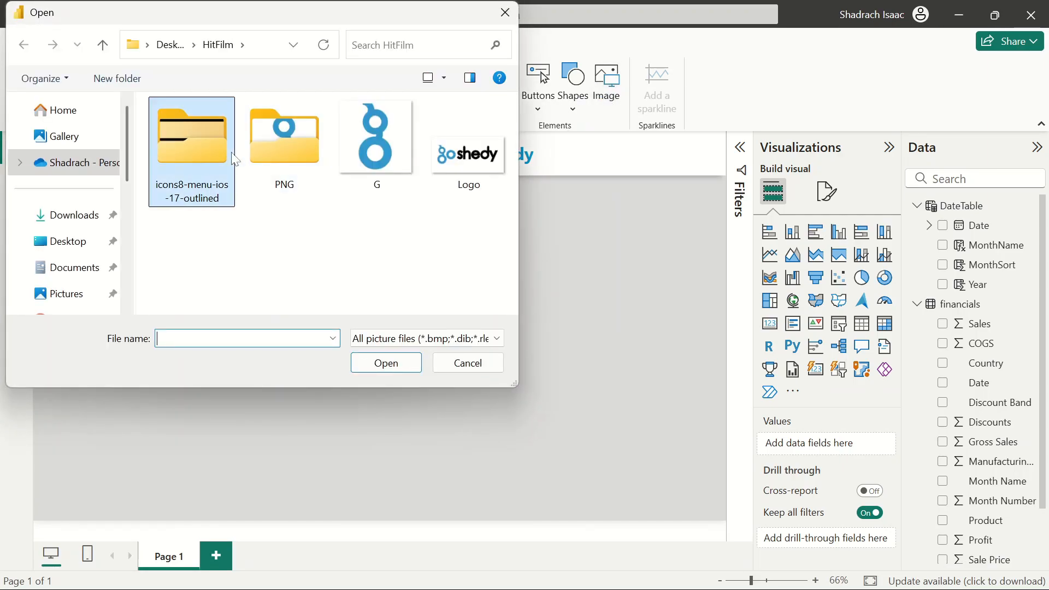
double_click(200, 155)
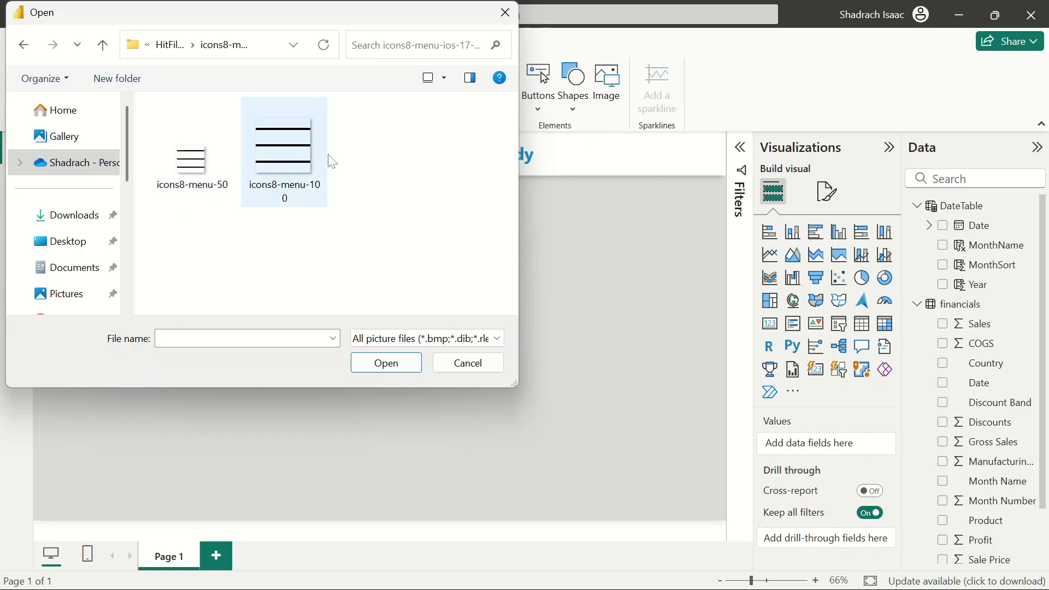
click(216, 191)
click(386, 363)
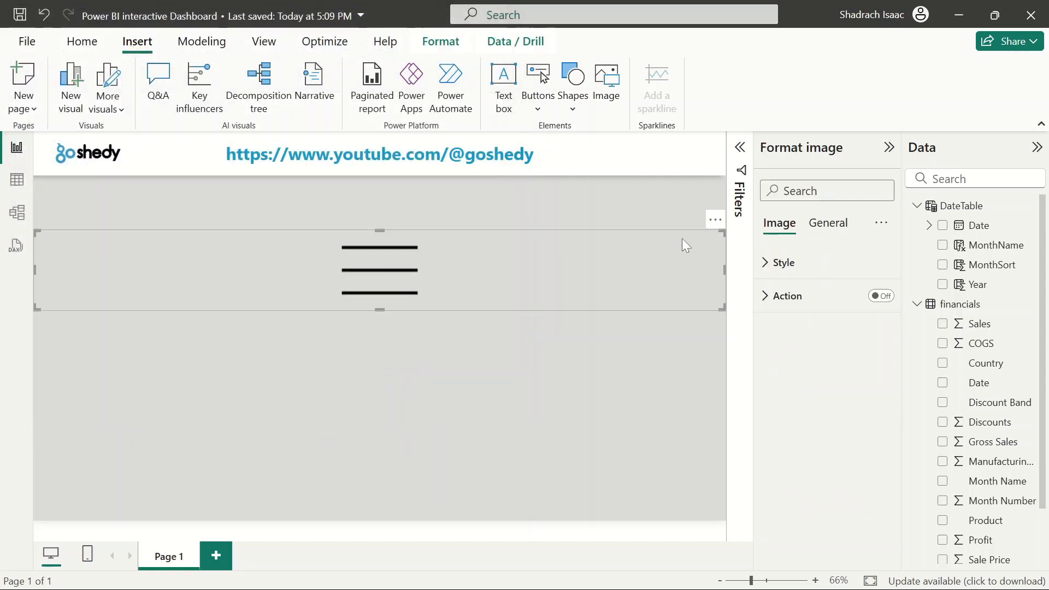
Shrink the menu icon image and move it to the right end of the header banner
drag(723, 304, 353, 335)
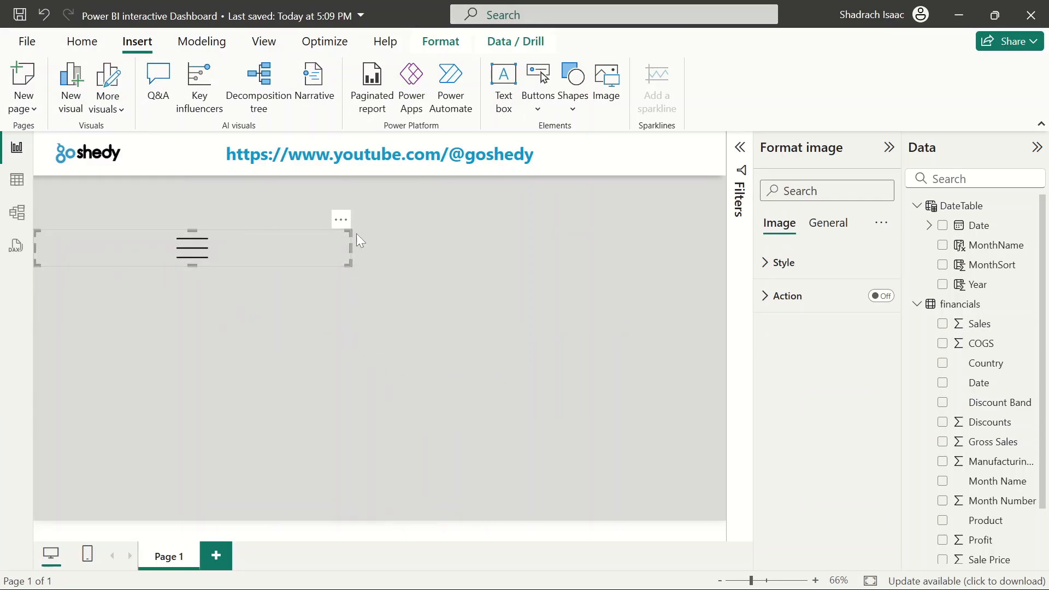
drag(349, 248, 85, 253)
drag(75, 256, 700, 170)
click(580, 270)
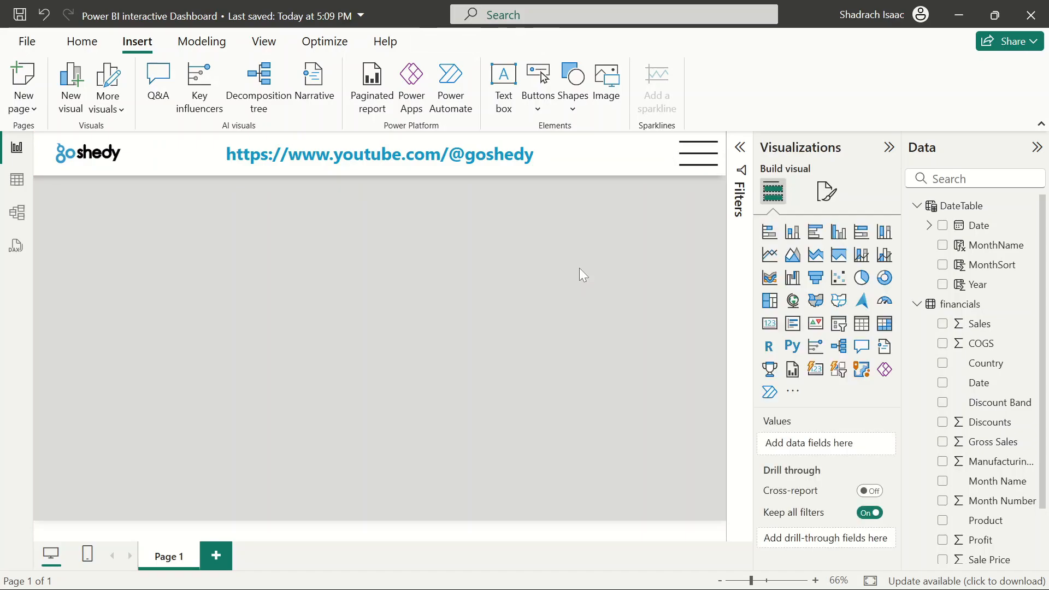
Fine-tune the menu icon's position and width so it sits inside the header's right corner
click(710, 161)
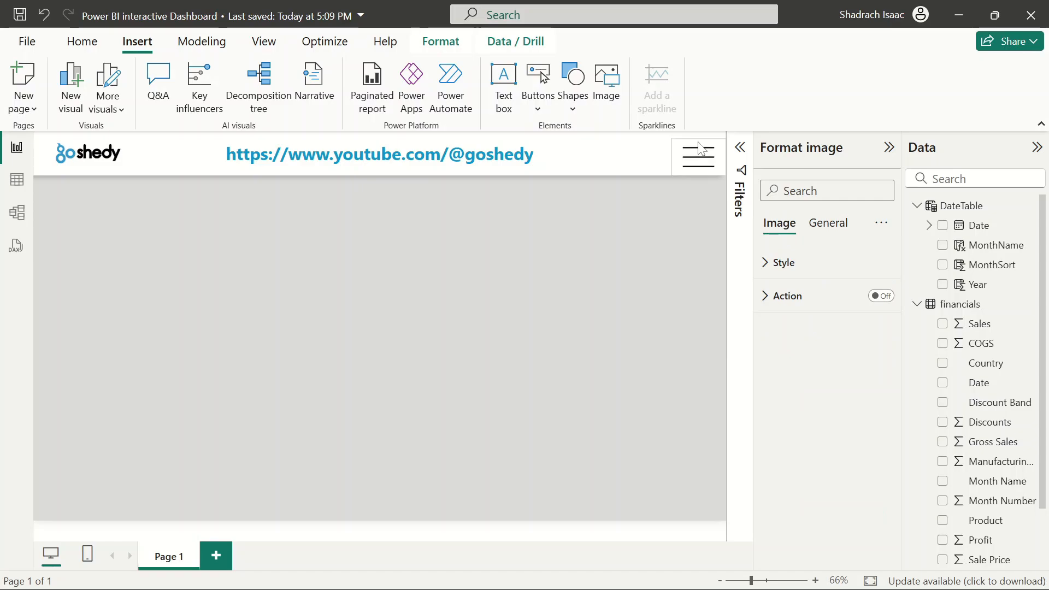
drag(698, 142, 698, 135)
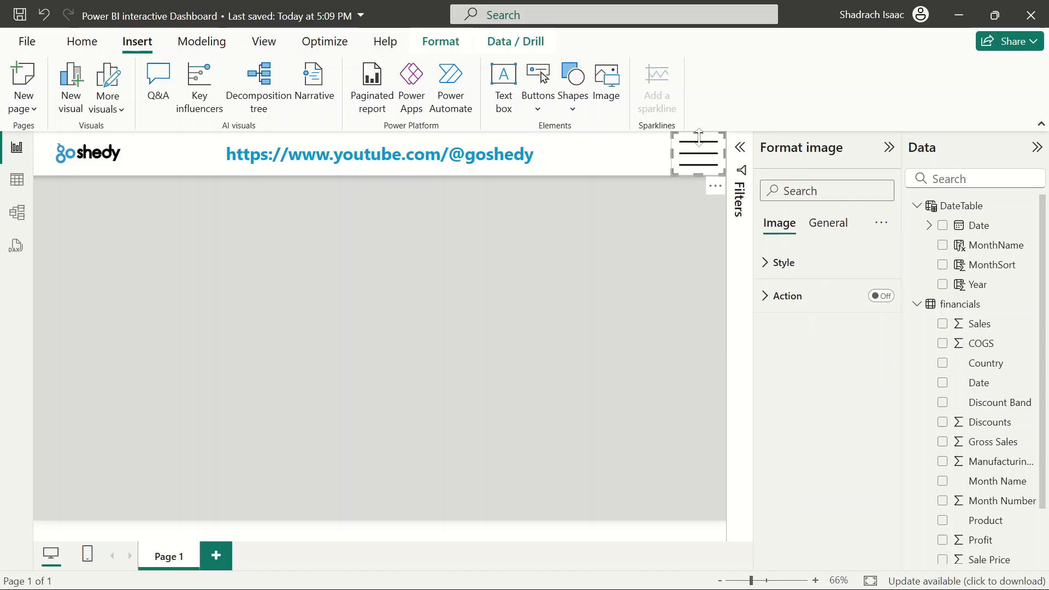
click(615, 277)
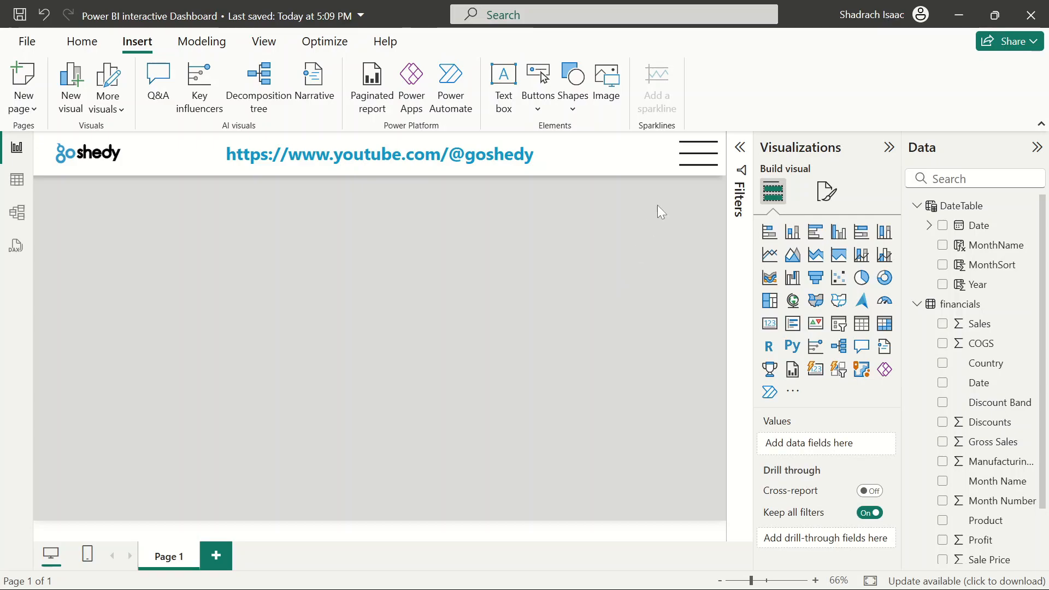
click(700, 151)
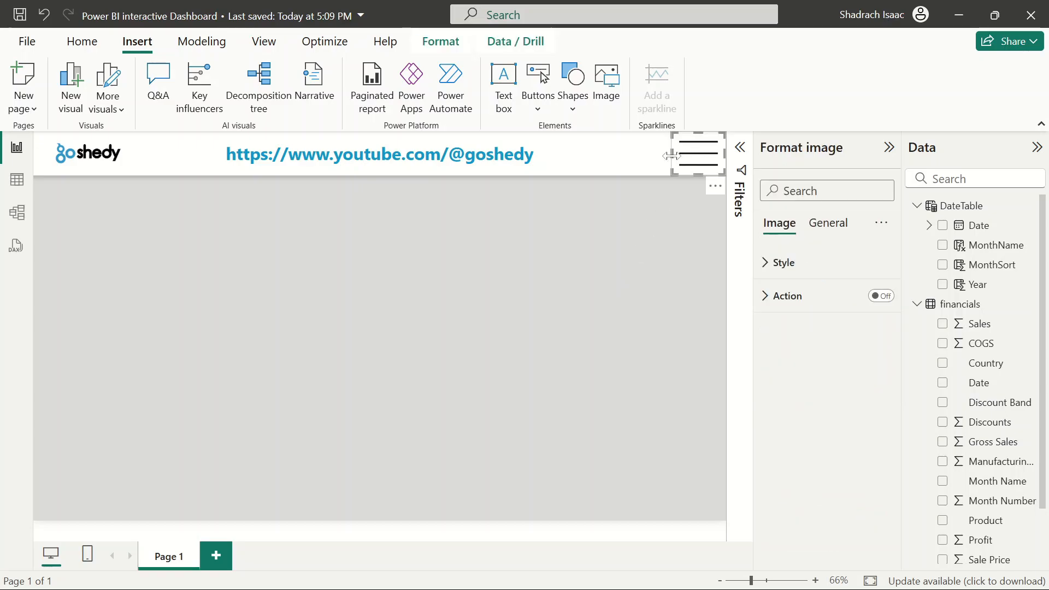
drag(675, 163, 684, 164)
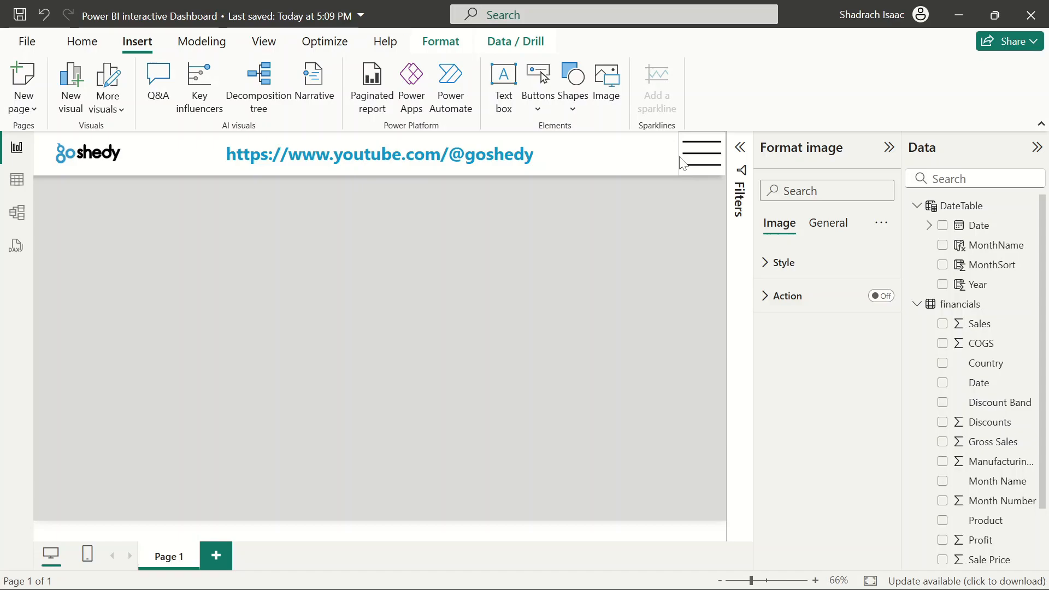
click(614, 254)
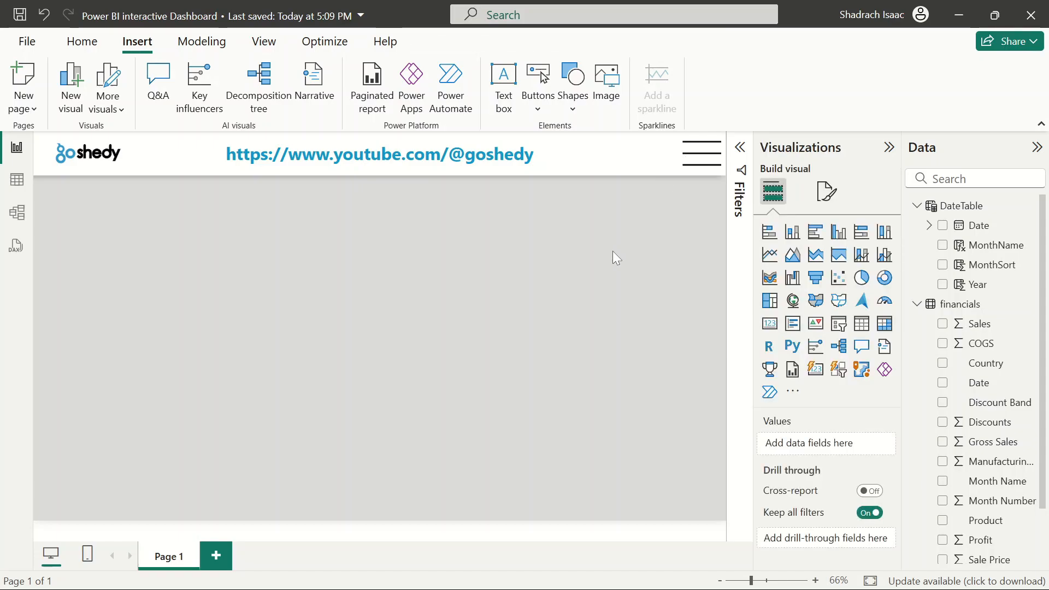
click(709, 154)
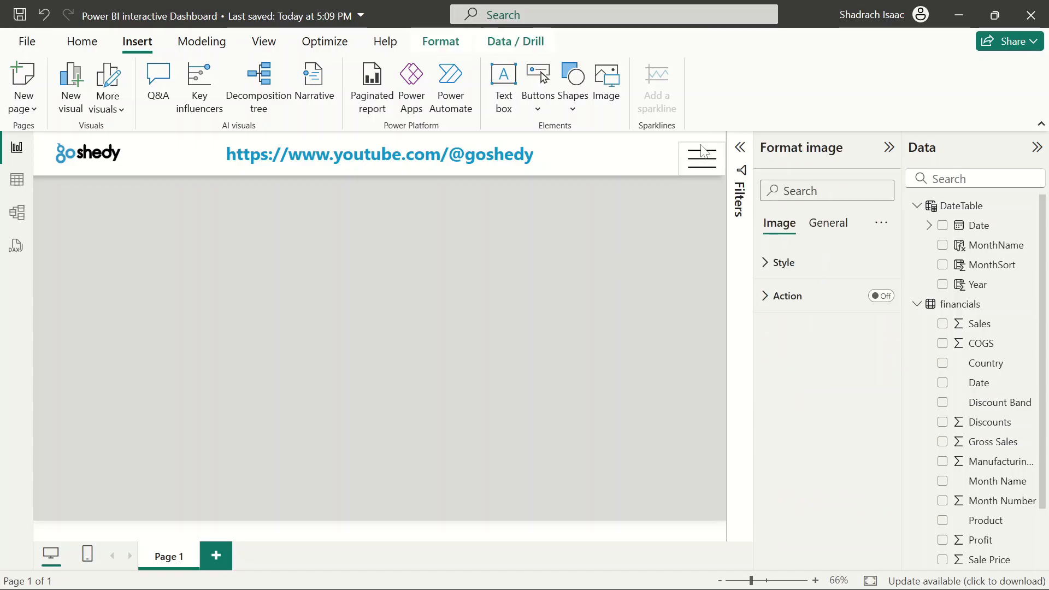
click(634, 253)
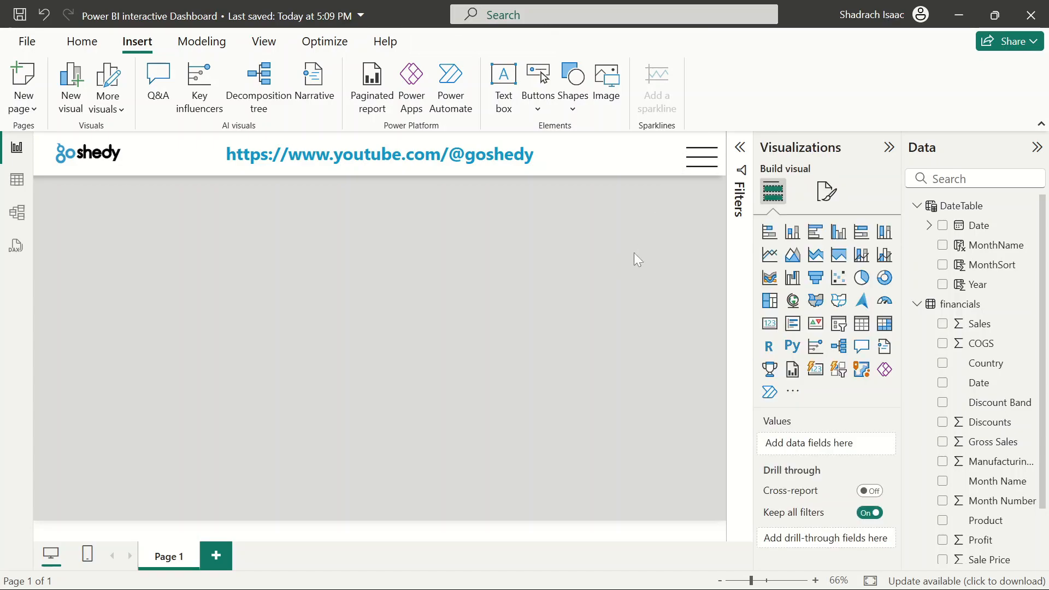
click(704, 158)
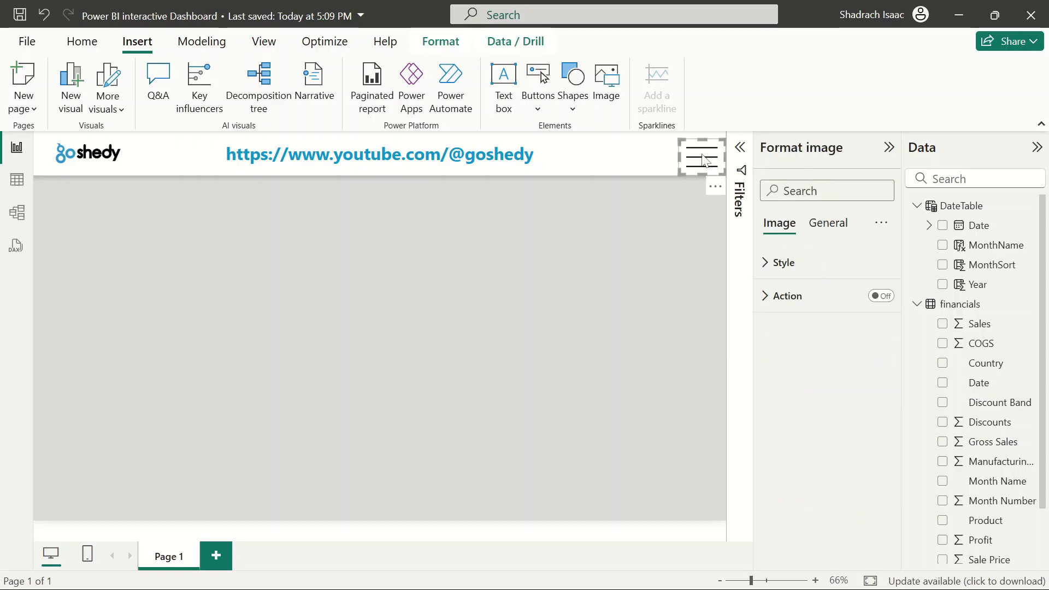
click(427, 324)
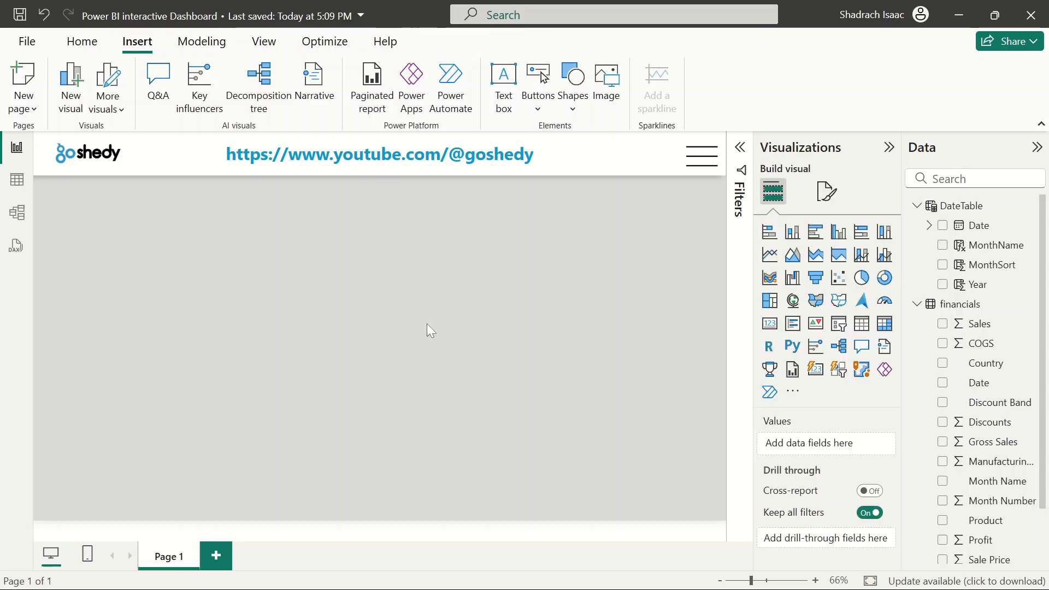
Review the page's canvas background settings in the page format options
click(827, 191)
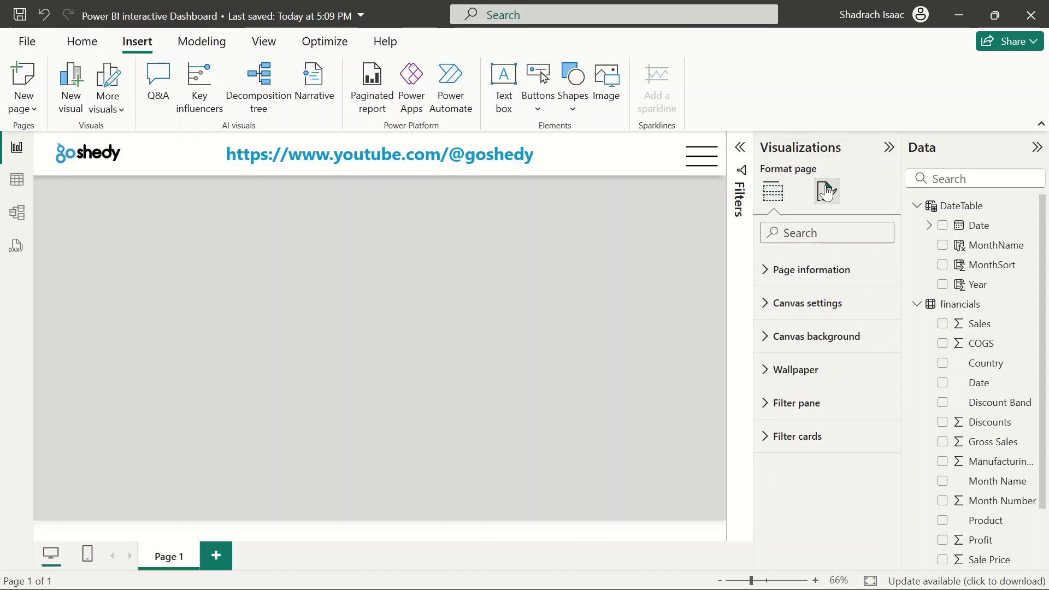
click(772, 386)
click(773, 383)
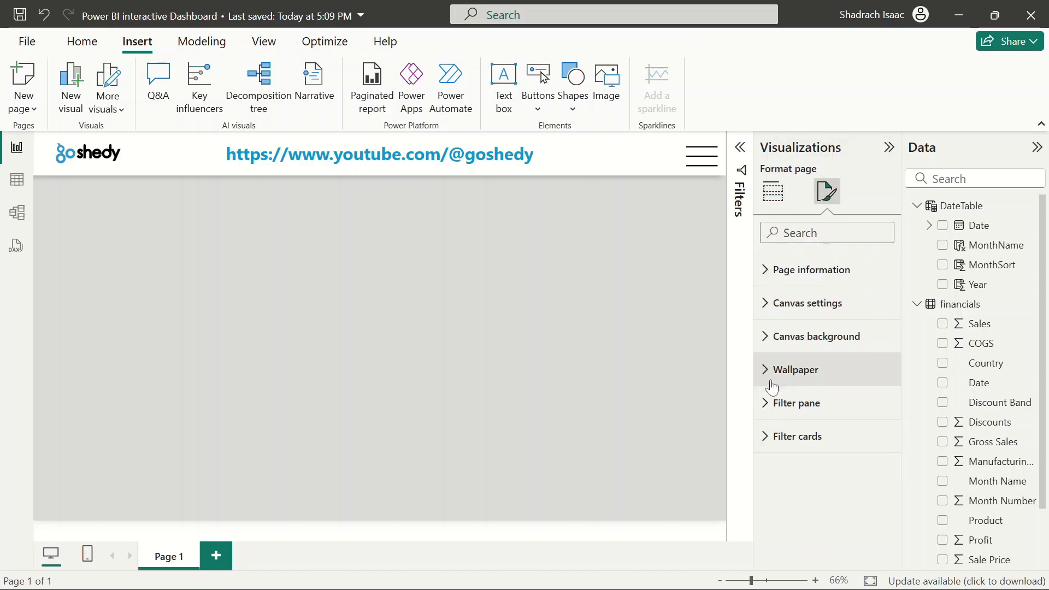
click(770, 338)
scroll(812, 425, down, 2)
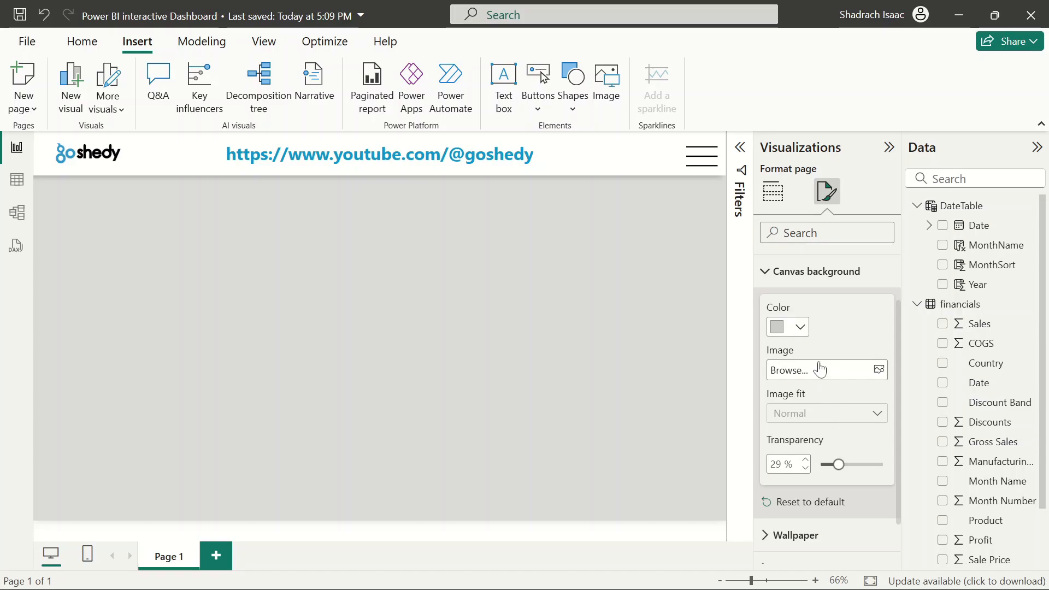
click(770, 272)
click(600, 347)
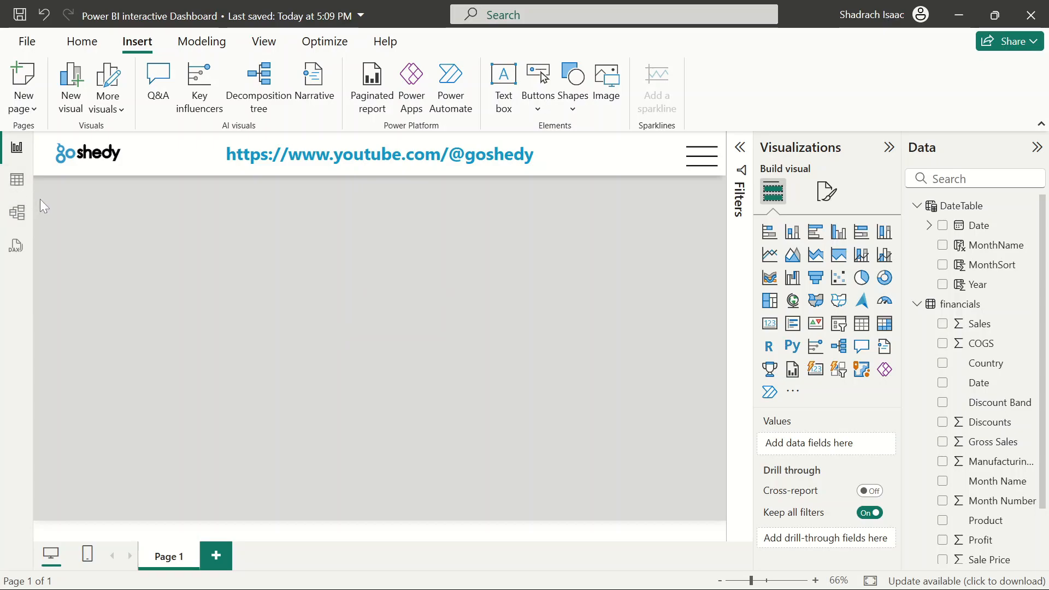
Add a multi-row card below the header and resize it into a thin full-width strip
scroll(965, 398, down, 2)
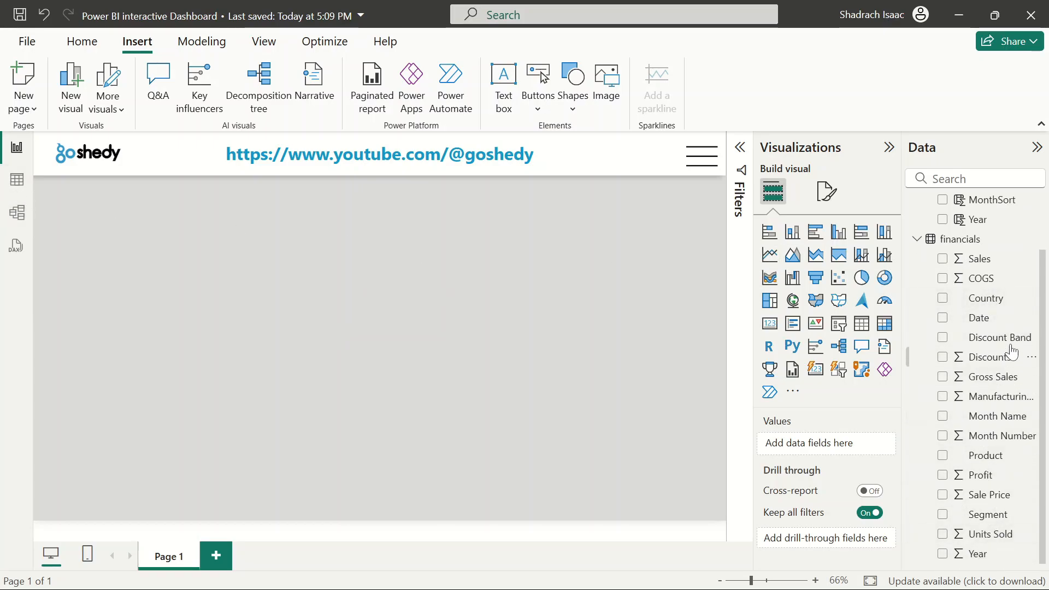
scroll(1012, 353, up, 2)
scroll(1012, 352, down, 2)
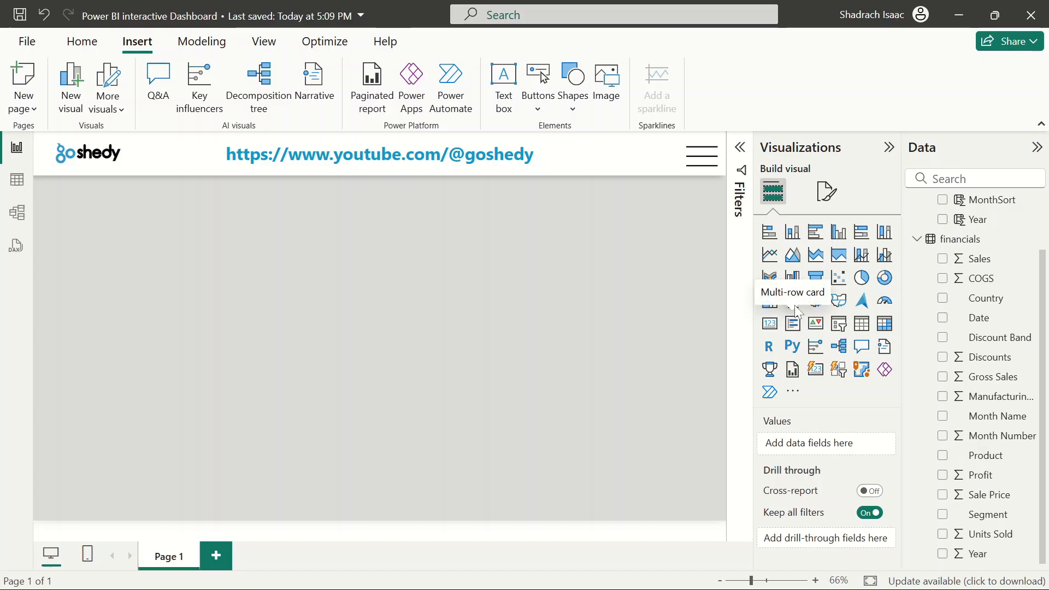
drag(794, 325, 246, 257)
drag(396, 269, 394, 221)
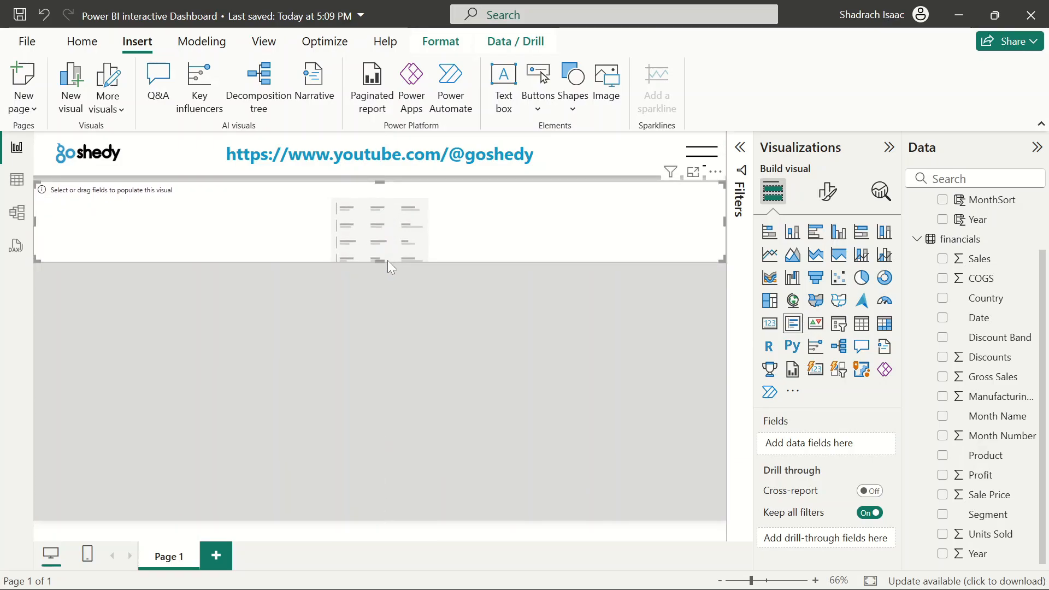
mouse_move(388, 260)
mouse_down()
mouse_move(385, 221)
mouse_move(388, 239)
mouse_up()
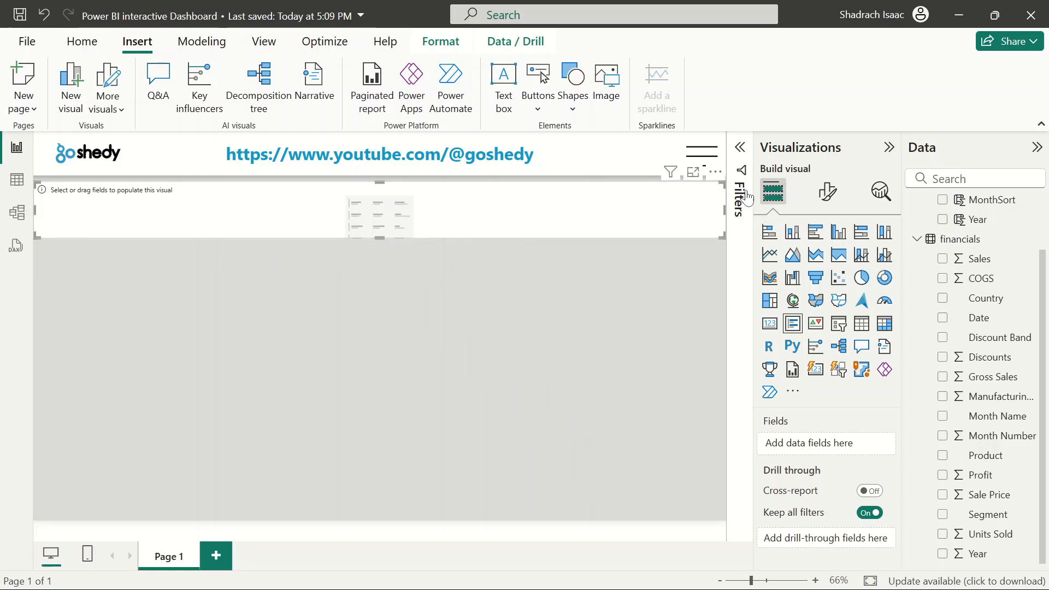
Copy the header banner's formatting onto the multi-row card with Format Painter
click(561, 163)
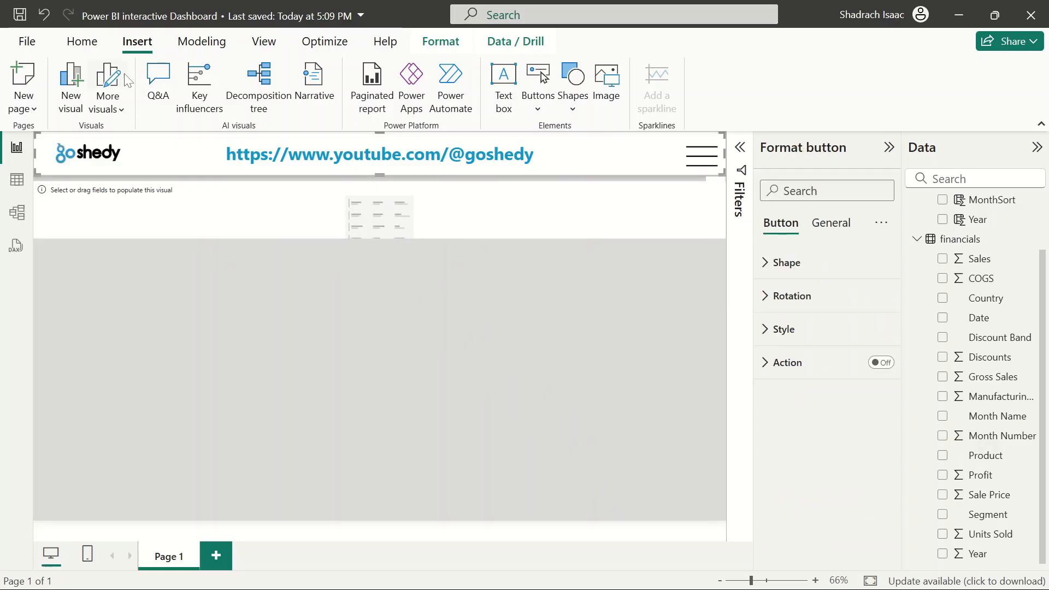
click(82, 41)
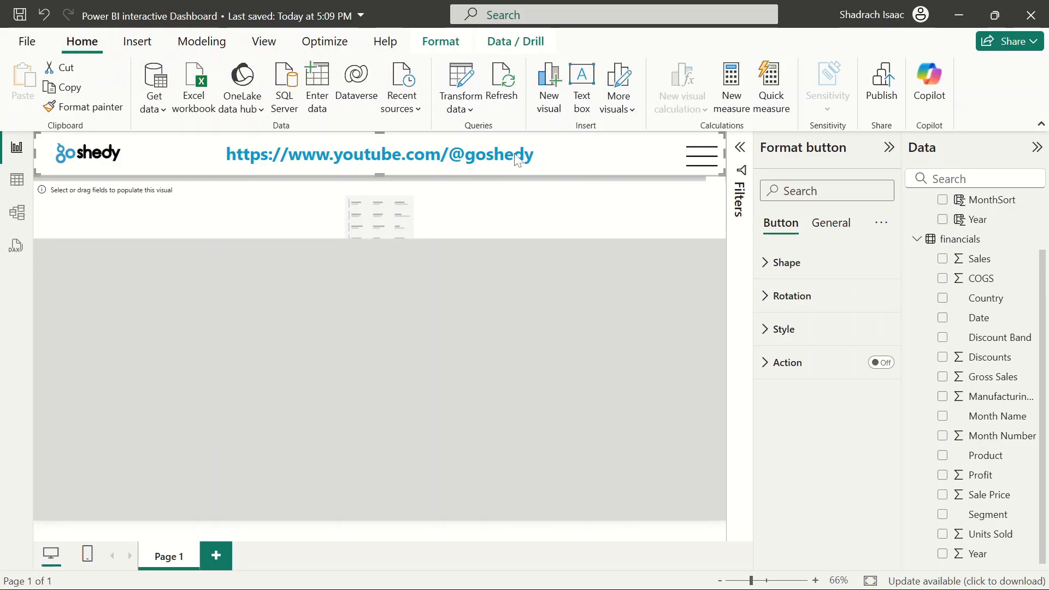
click(87, 107)
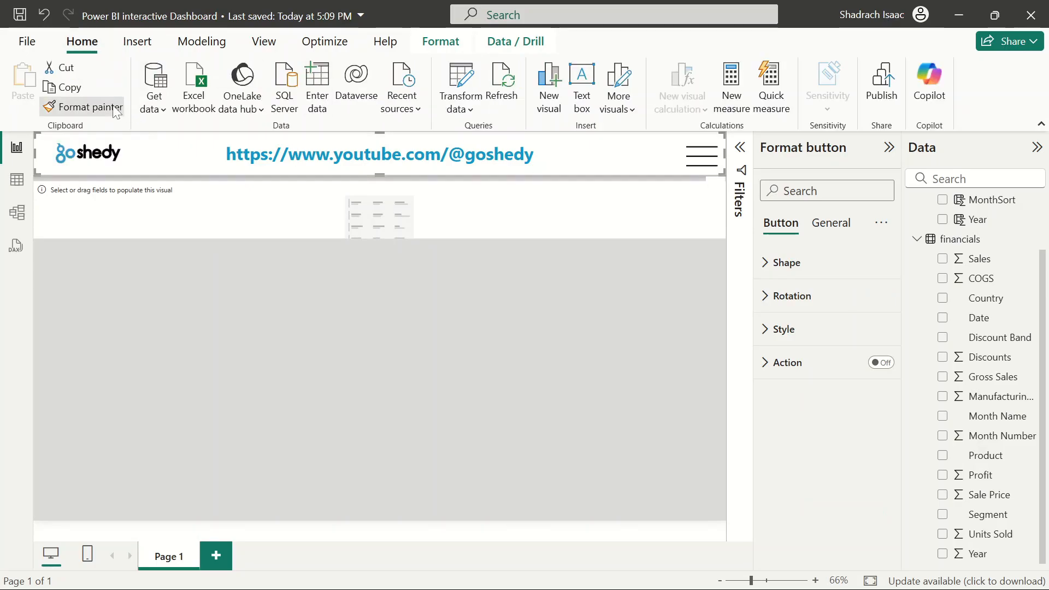
click(508, 217)
click(539, 337)
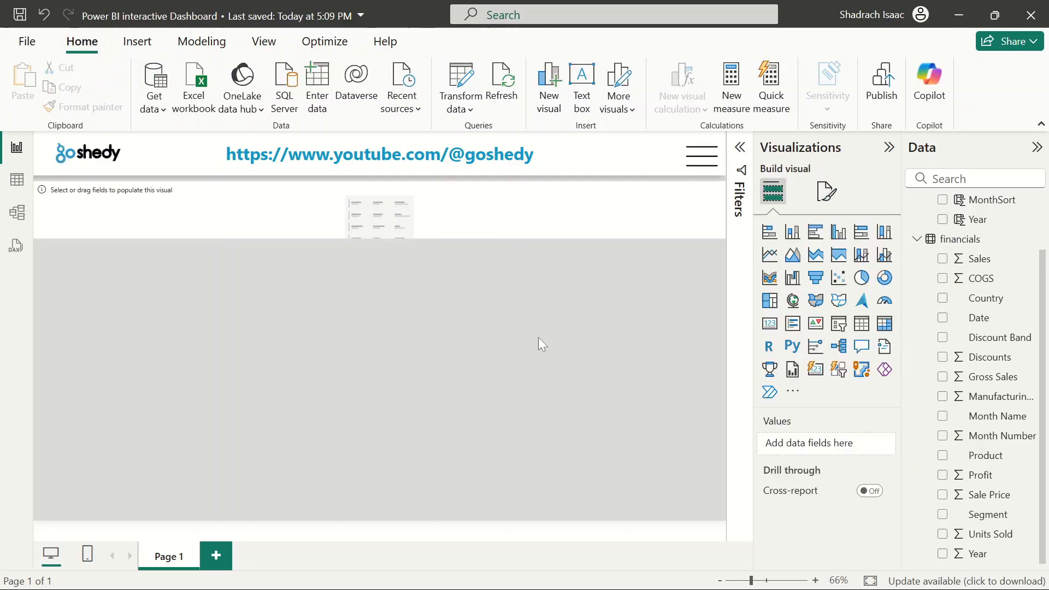
click(446, 213)
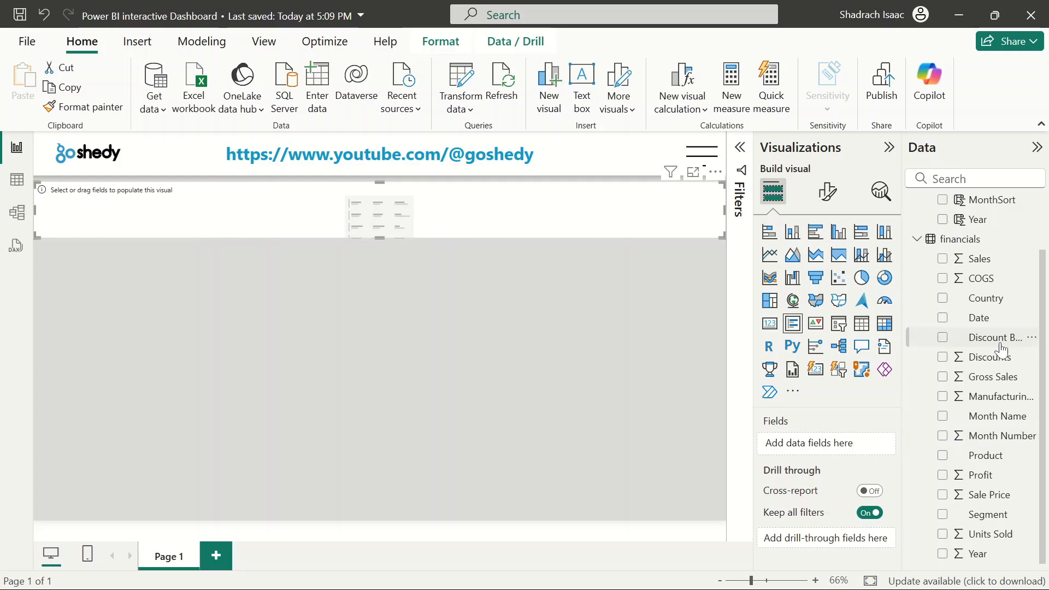
Select DateTable, collapse both tables in the data list, and dismiss the open formula bar
scroll(1002, 350, up, 2)
click(925, 213)
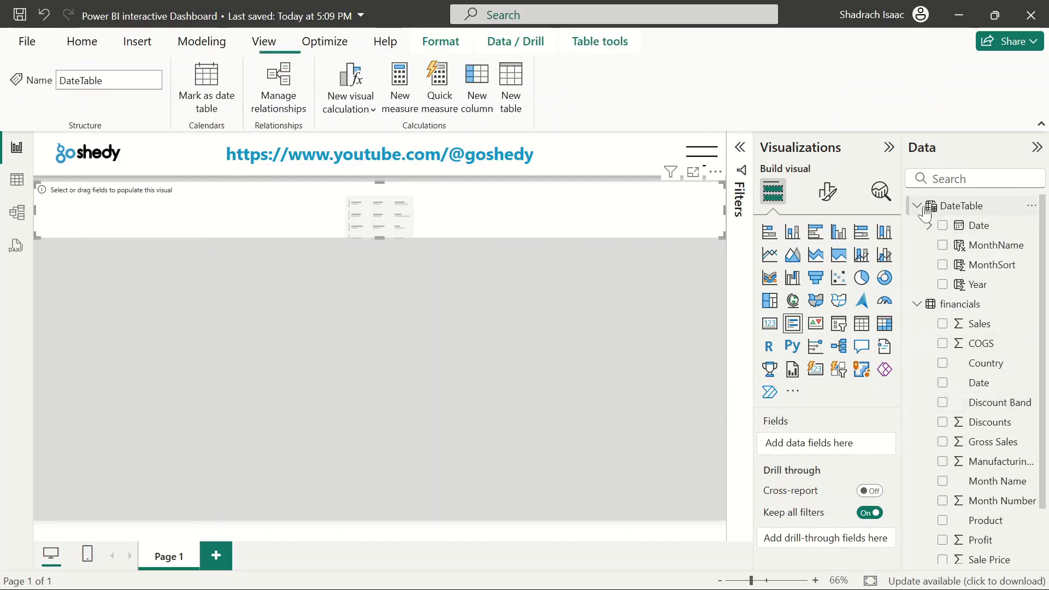
click(917, 304)
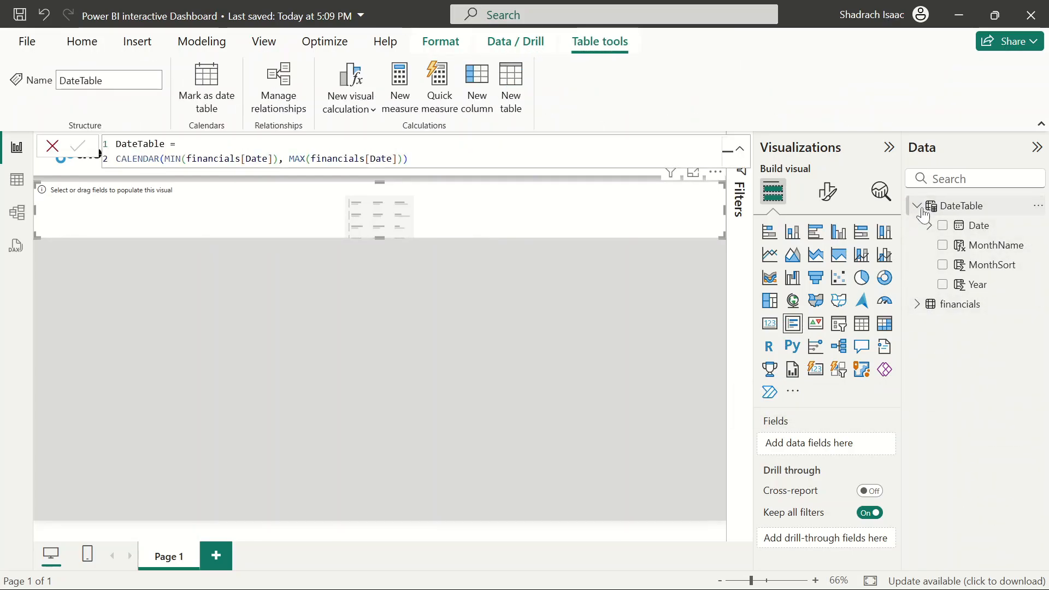
click(918, 208)
click(53, 146)
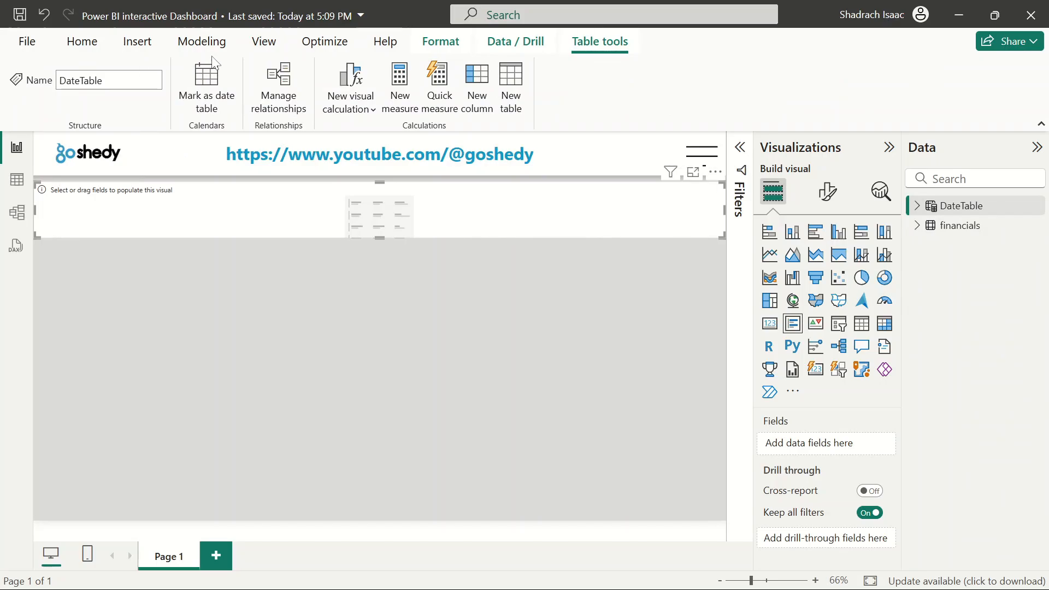
click(212, 46)
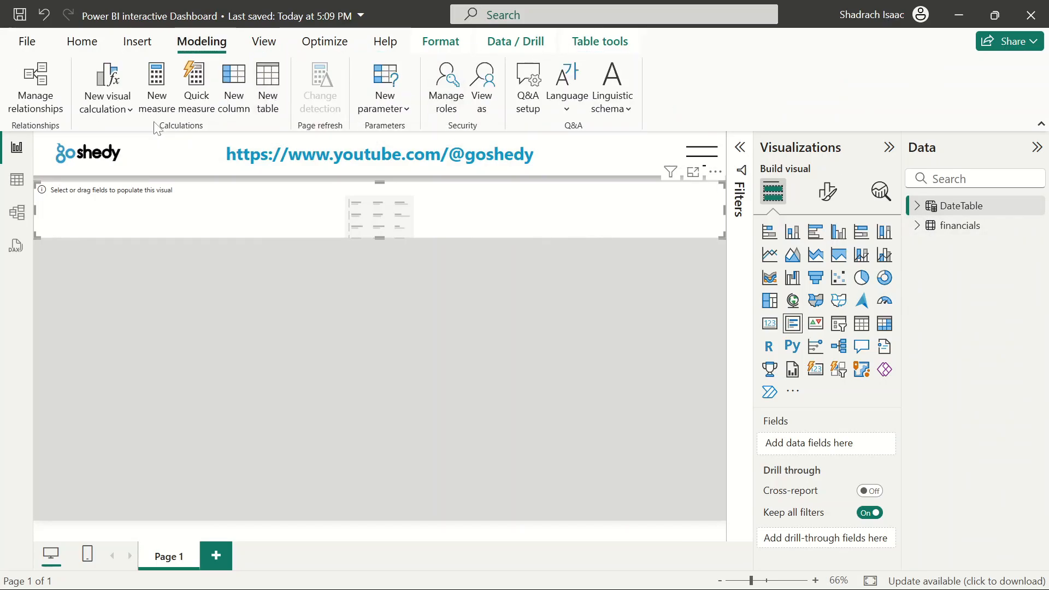
click(88, 47)
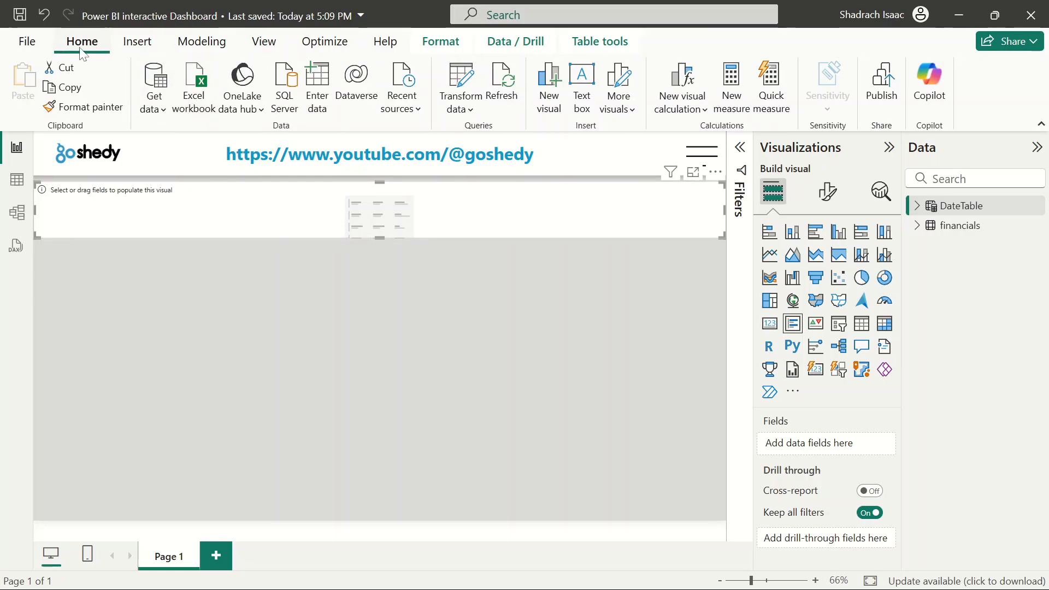
click(209, 41)
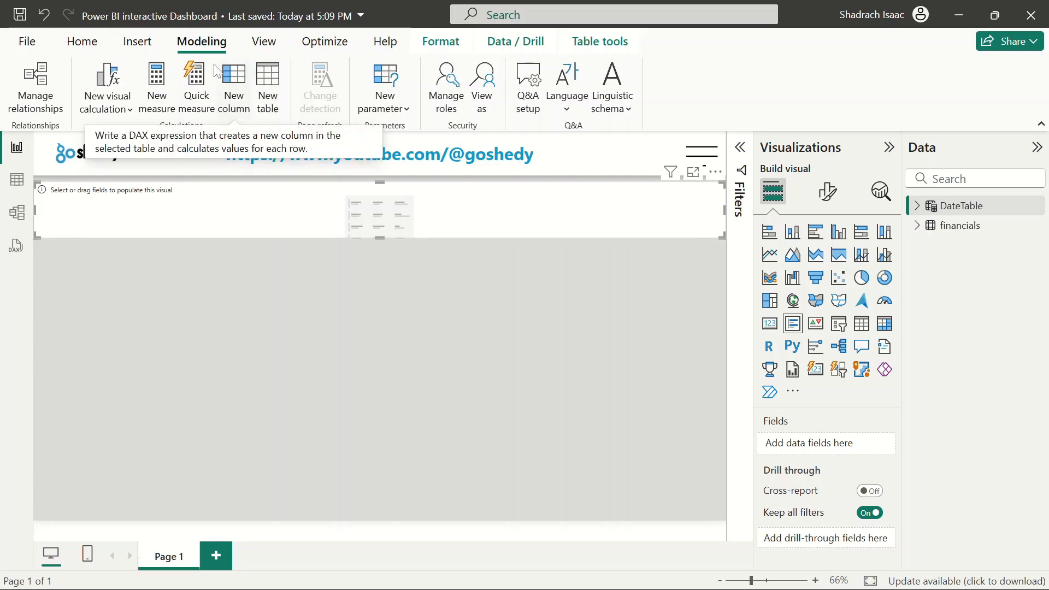
click(82, 43)
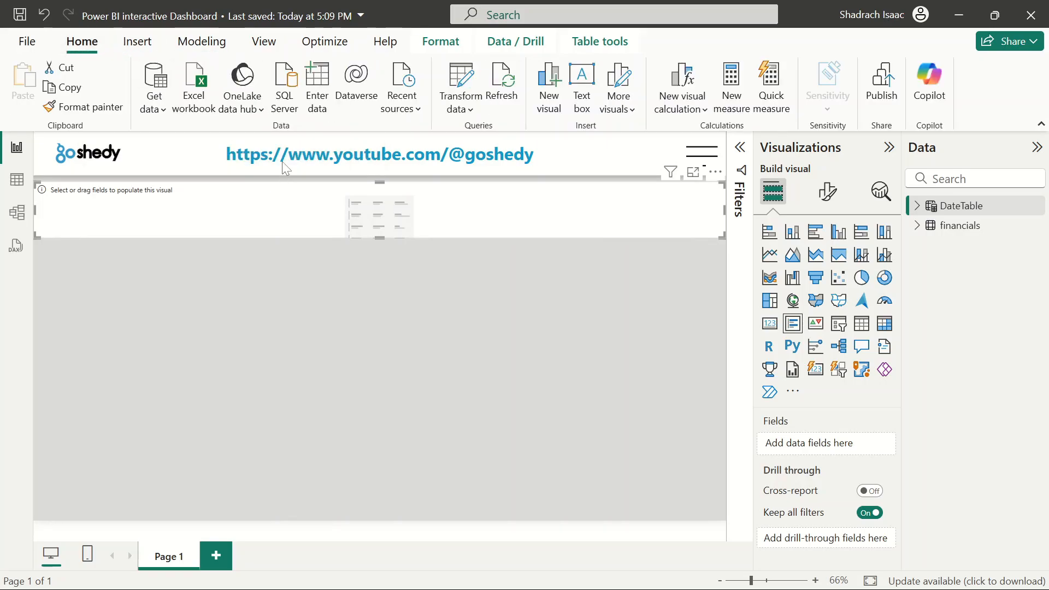
Create an empty table named MeasureTable through Enter data, load it, and save the report
click(317, 101)
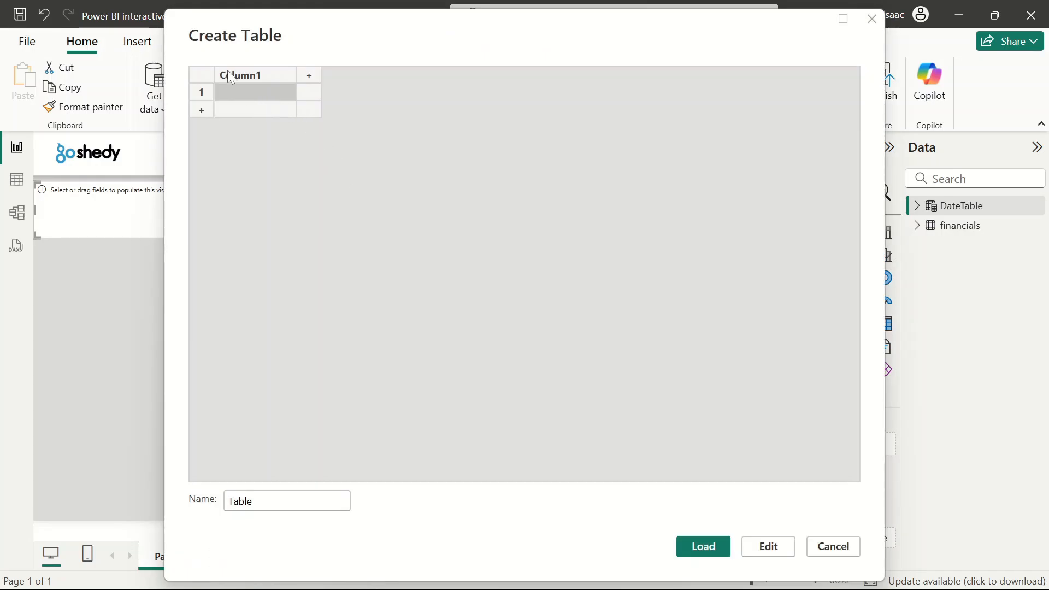
click(253, 501)
key(BackSpace)
key(BackSpace)
key(BackSpace)
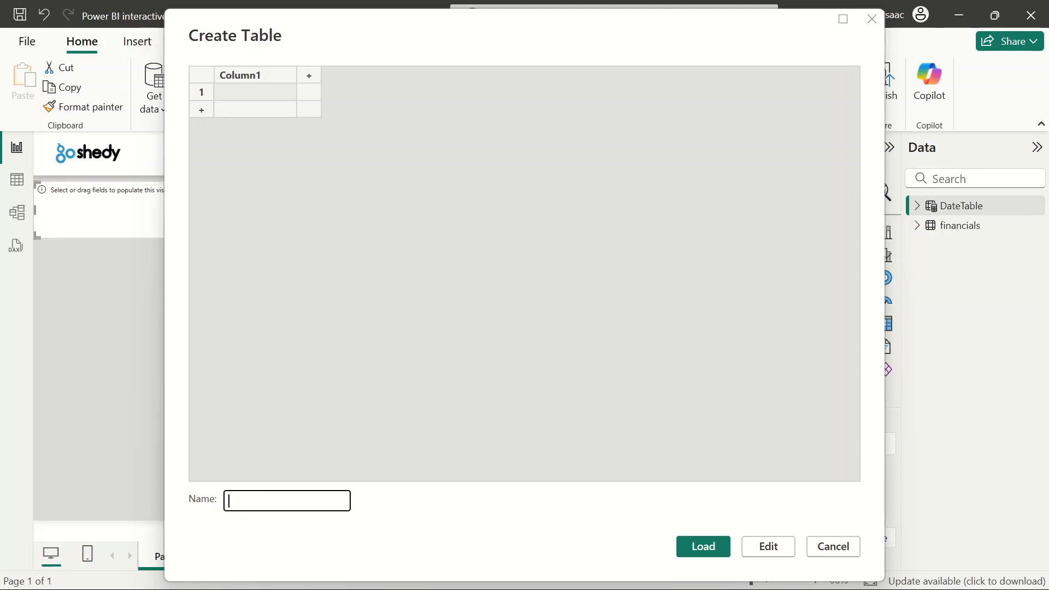
text(MeasureTan)
key(BackSpace)
text(ble)
click(698, 548)
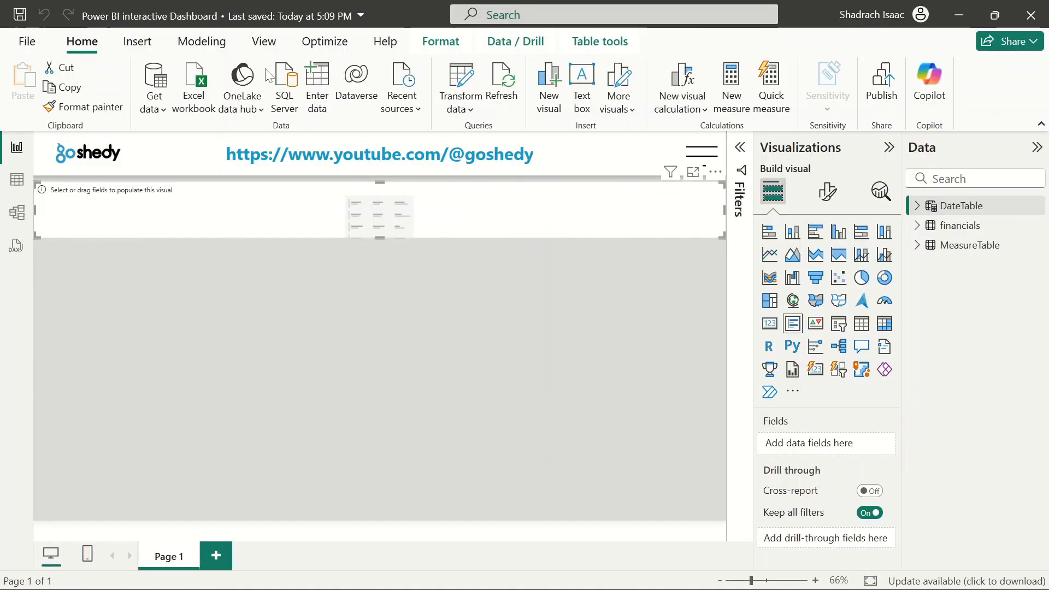
click(20, 16)
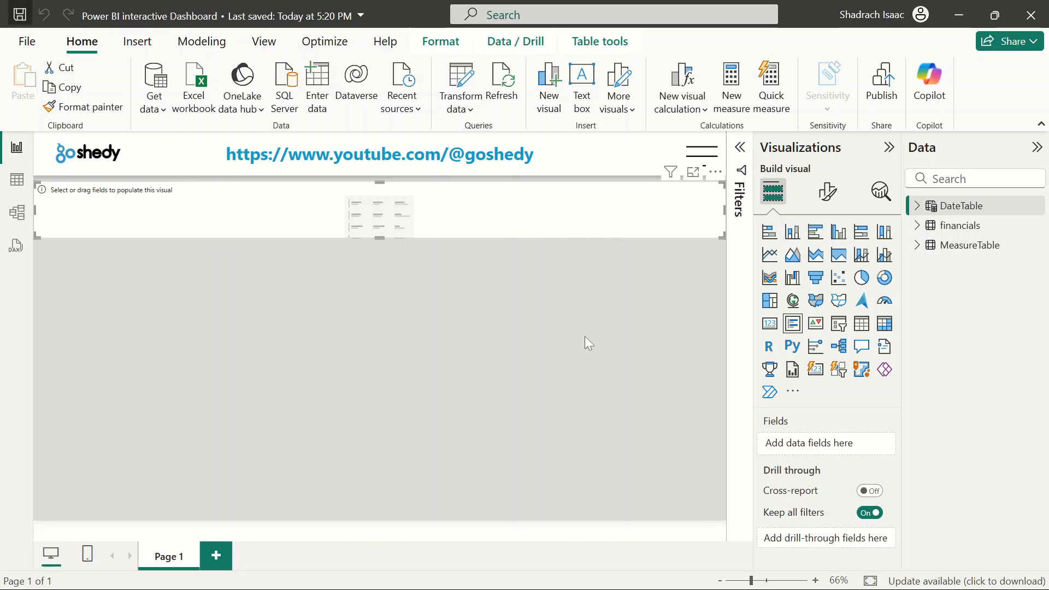
click(585, 336)
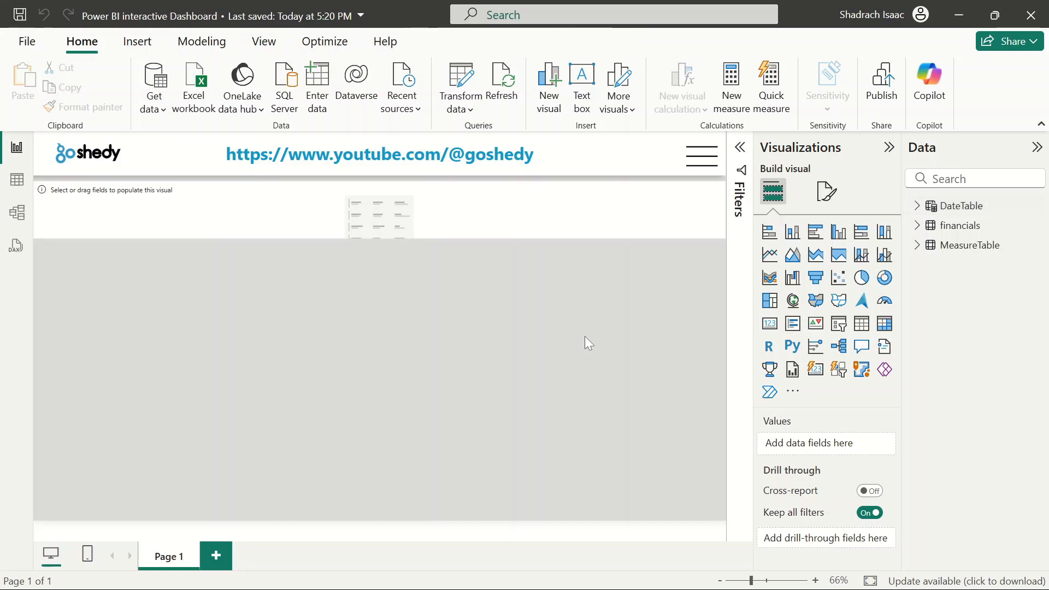
click(917, 247)
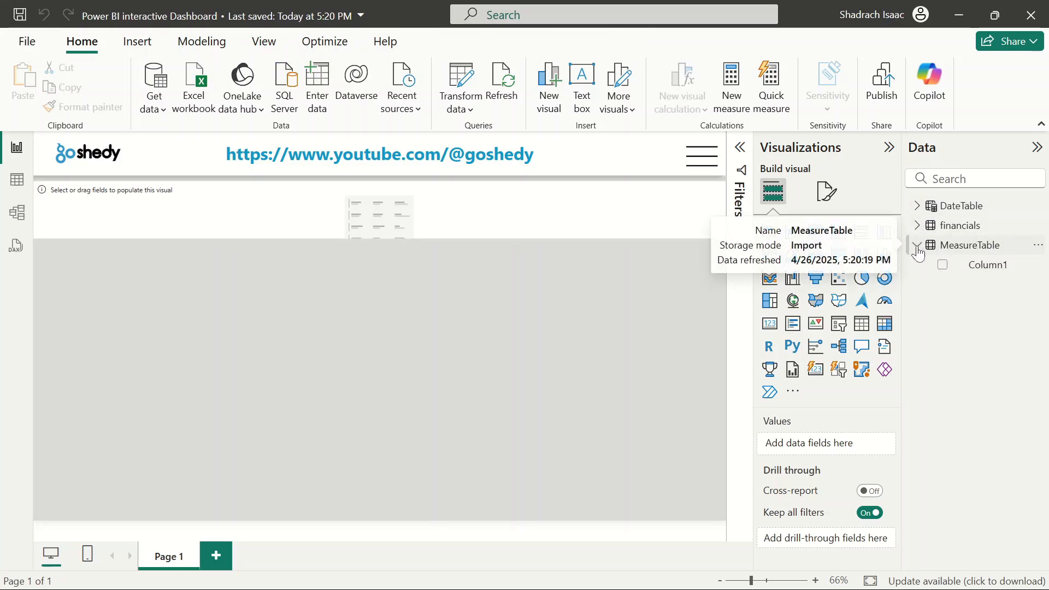
click(918, 251)
click(918, 251)
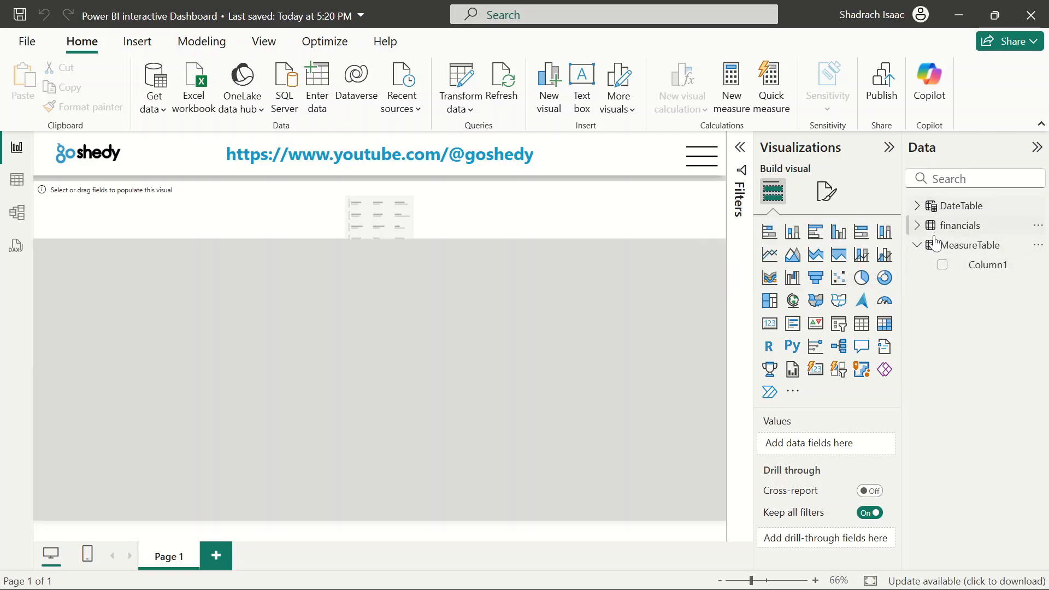
click(916, 248)
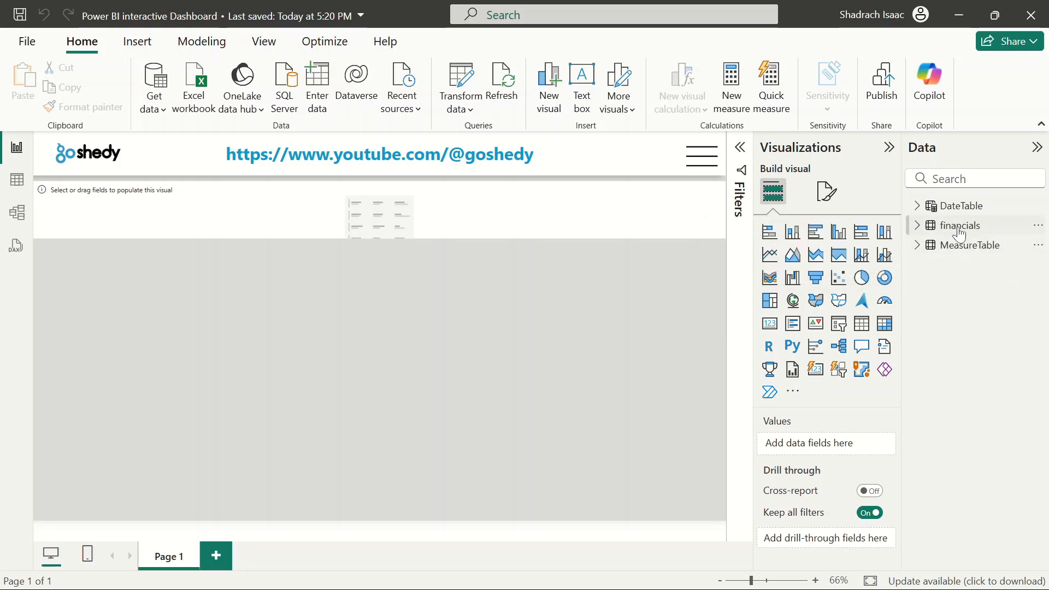
click(913, 250)
click(913, 250)
click(919, 248)
click(920, 249)
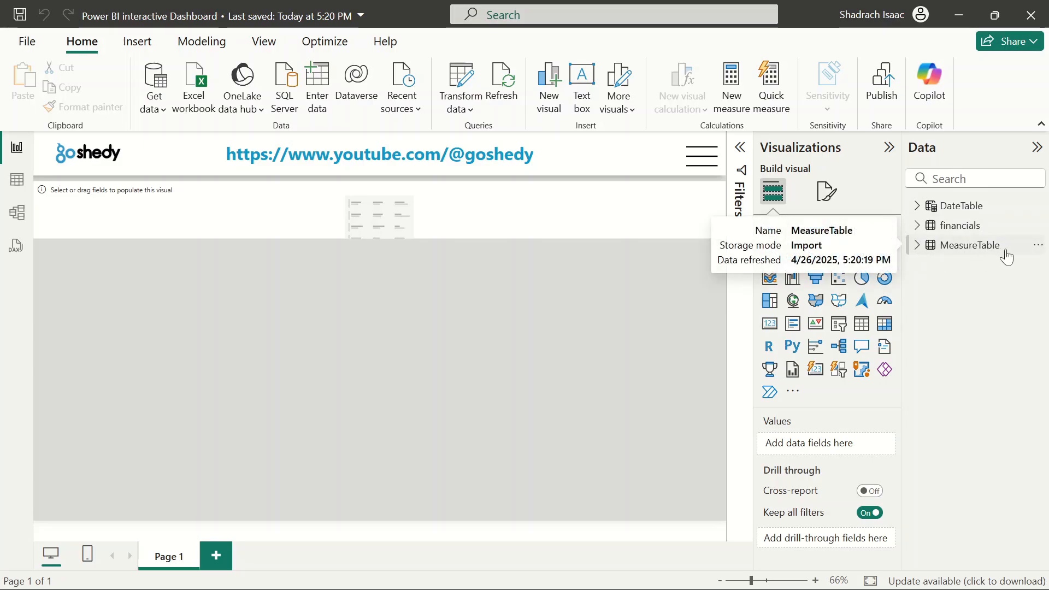
Add a measure in MeasureTable, Sales $ = SUM(financials[ Sales]), and set it to 2 decimal places
click(1038, 245)
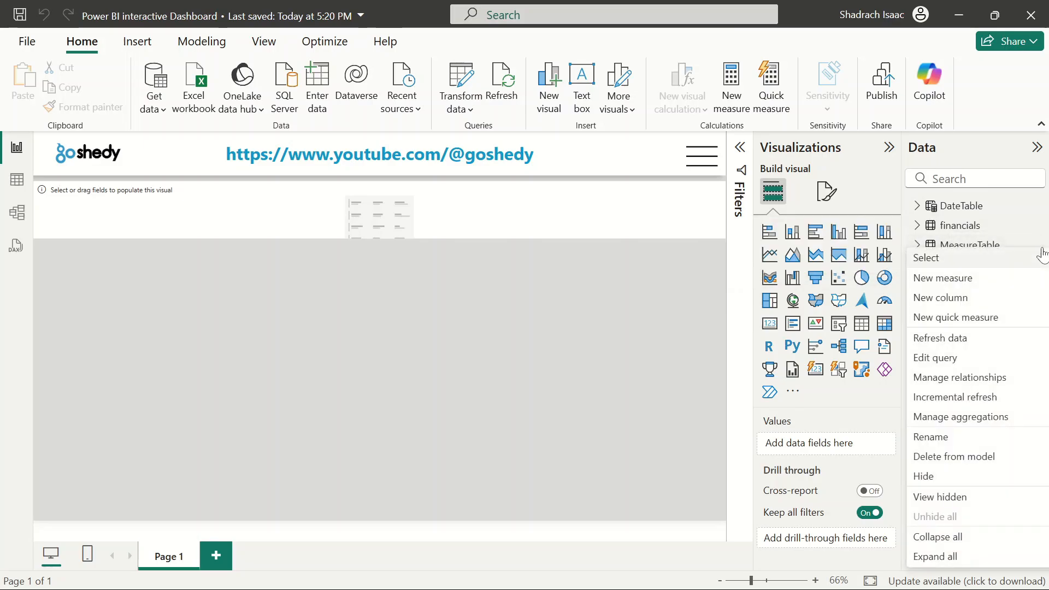
click(939, 280)
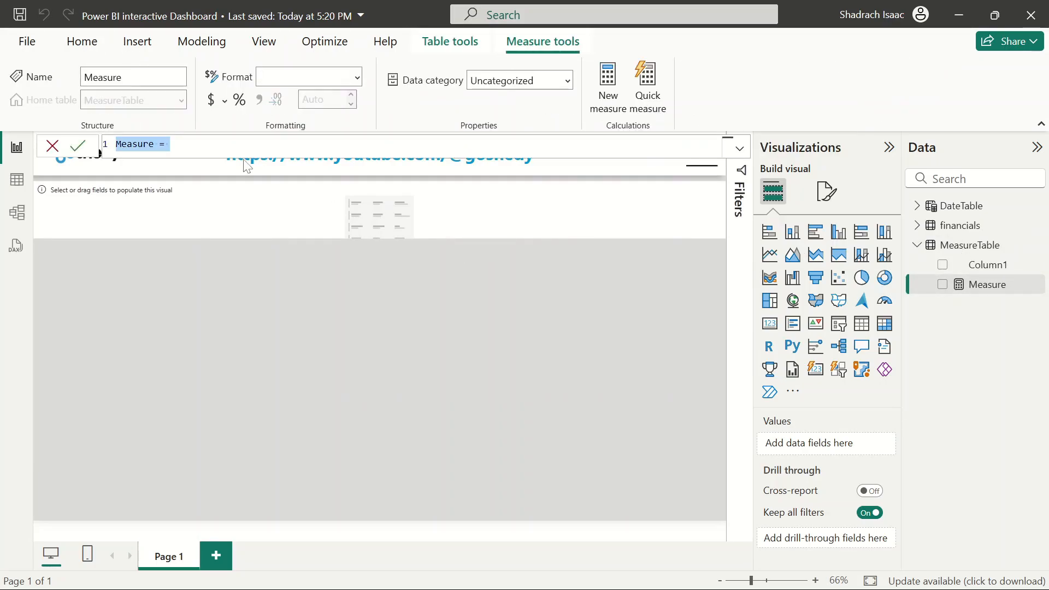
key(BackSpace)
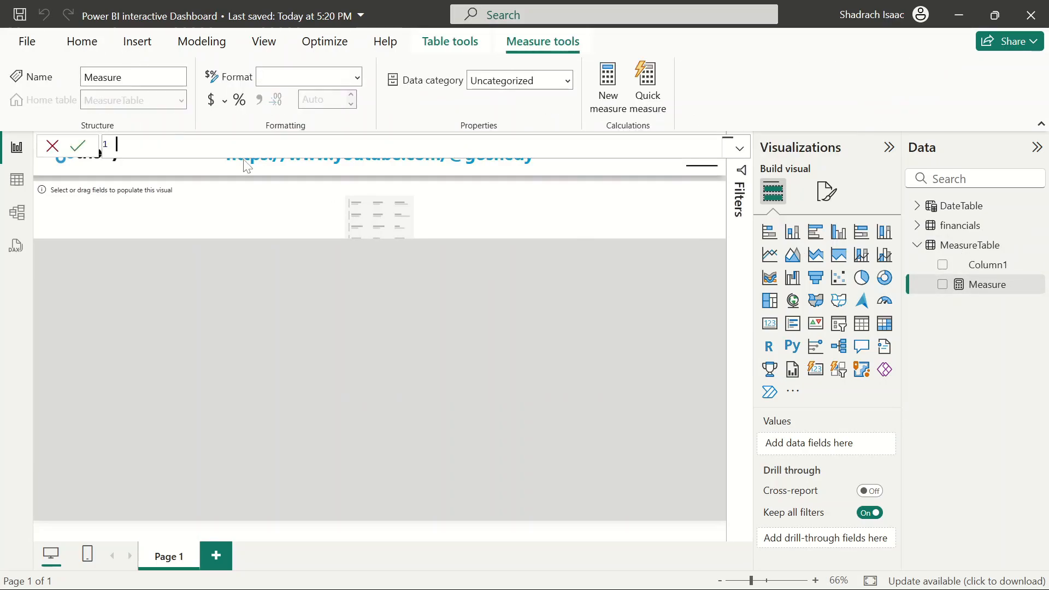
text(Sls)
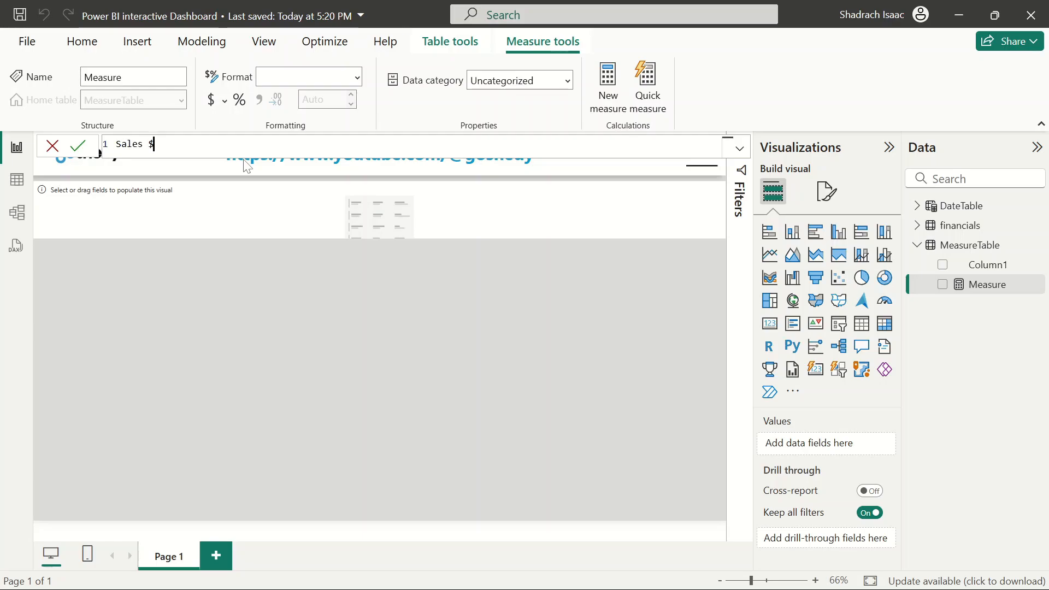
text( $ = S)
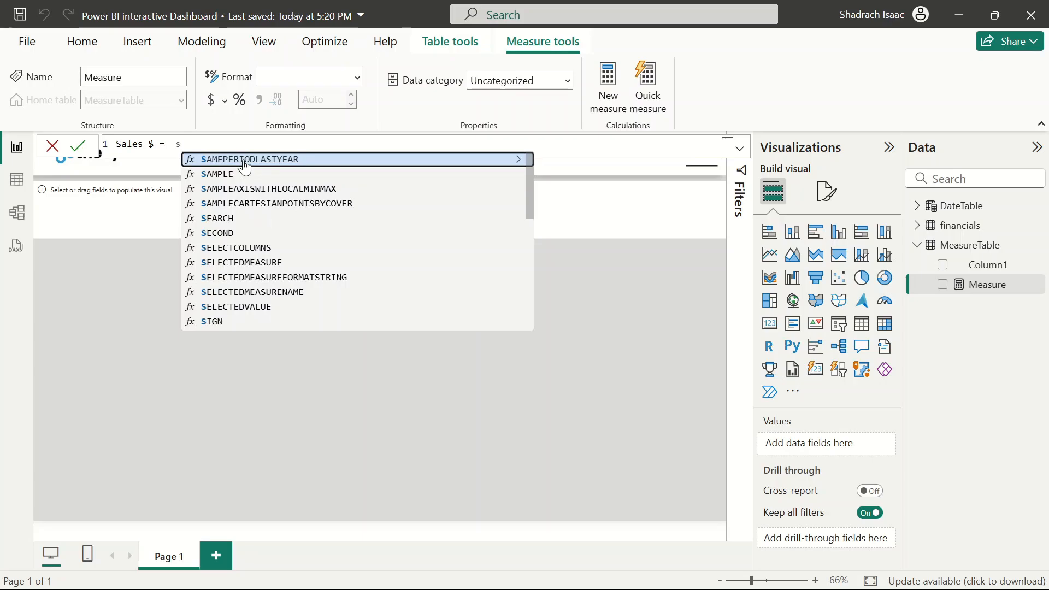
text(um)
key(Tab)
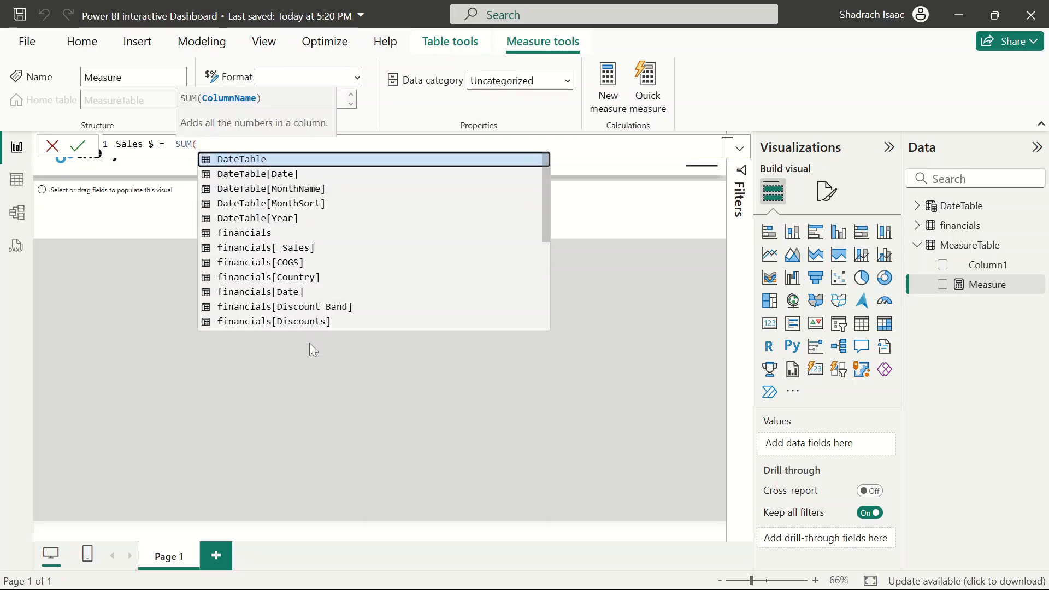
click(290, 249)
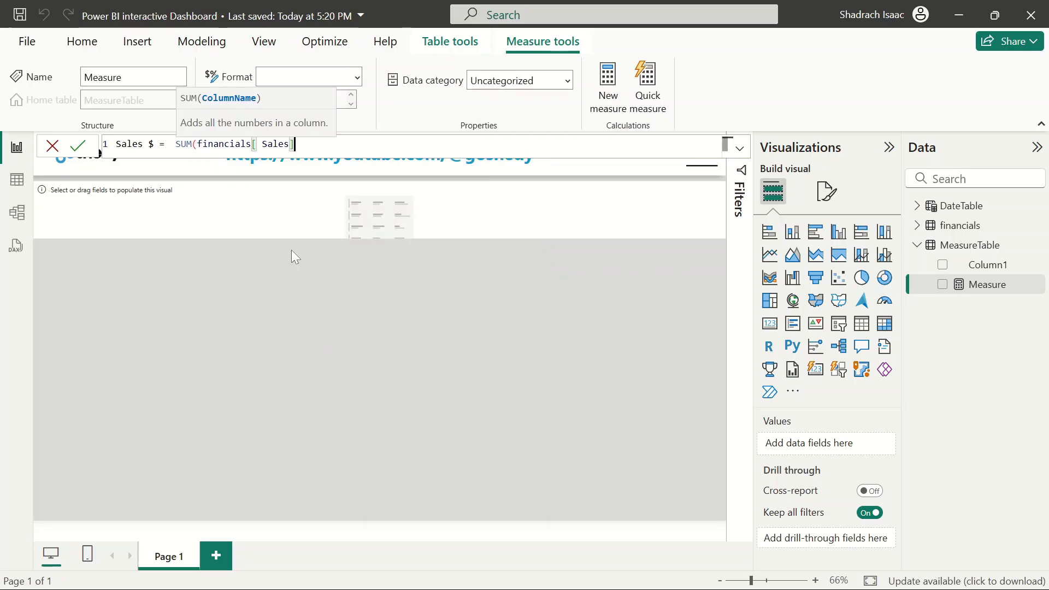
text())
key(Return)
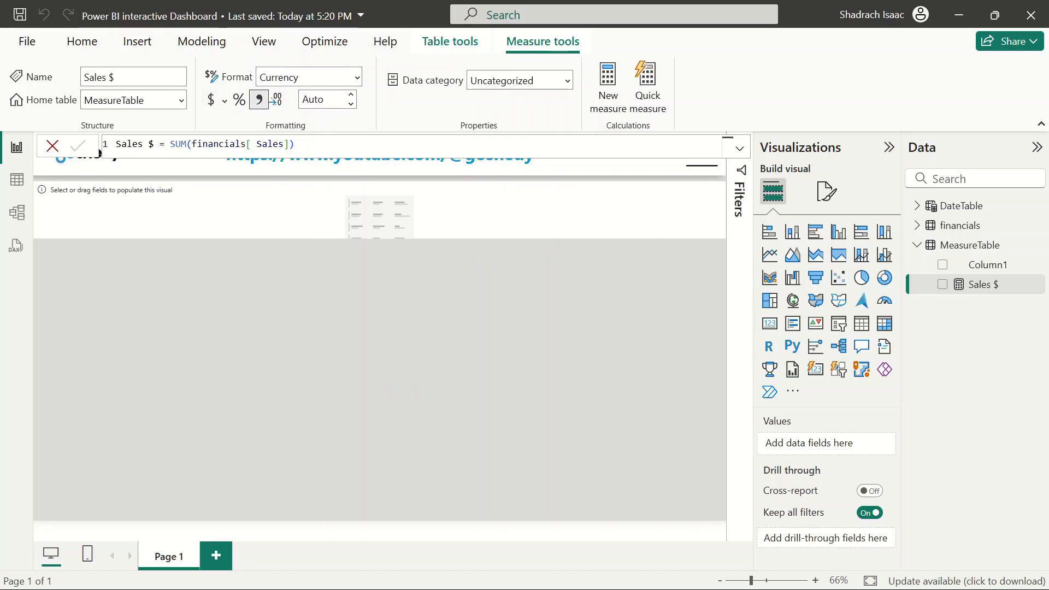
click(322, 99)
text(4)
key(BackSpace)
text(2)
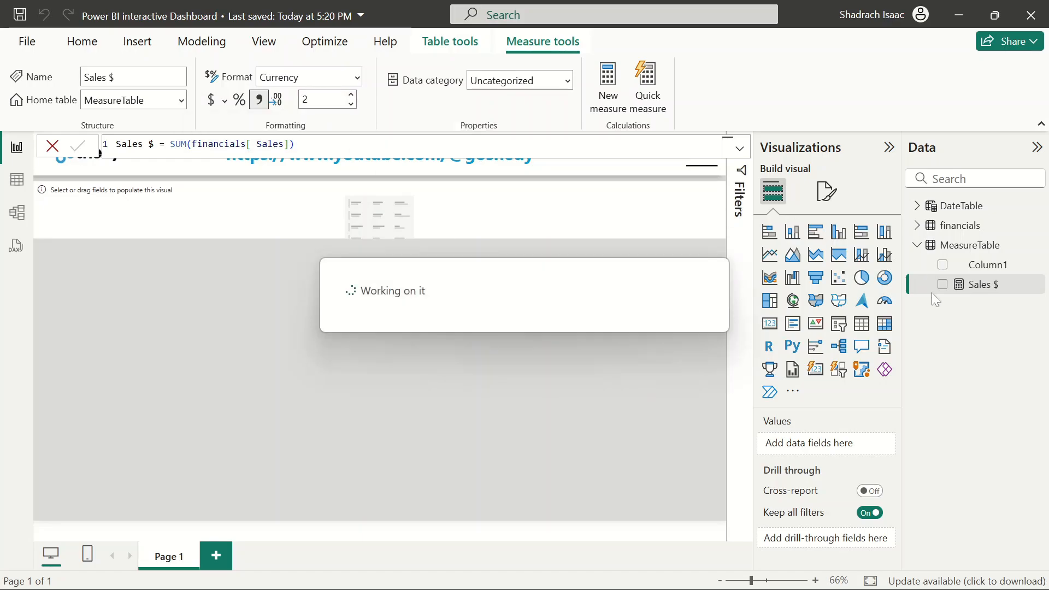
Delete Column1 from MeasureTable and save the report
right_click(1032, 265)
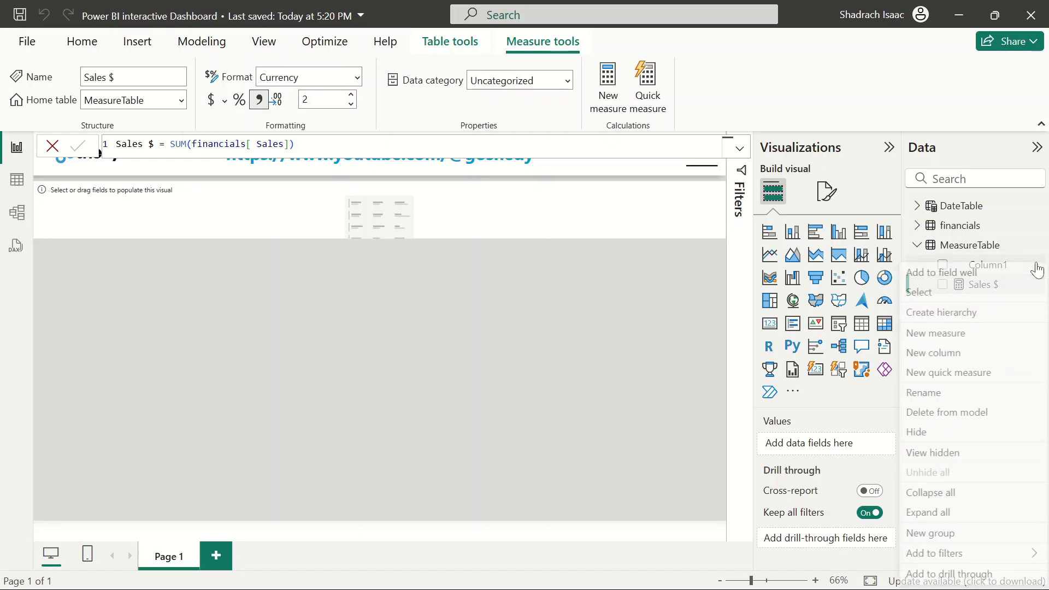
click(941, 421)
click(628, 344)
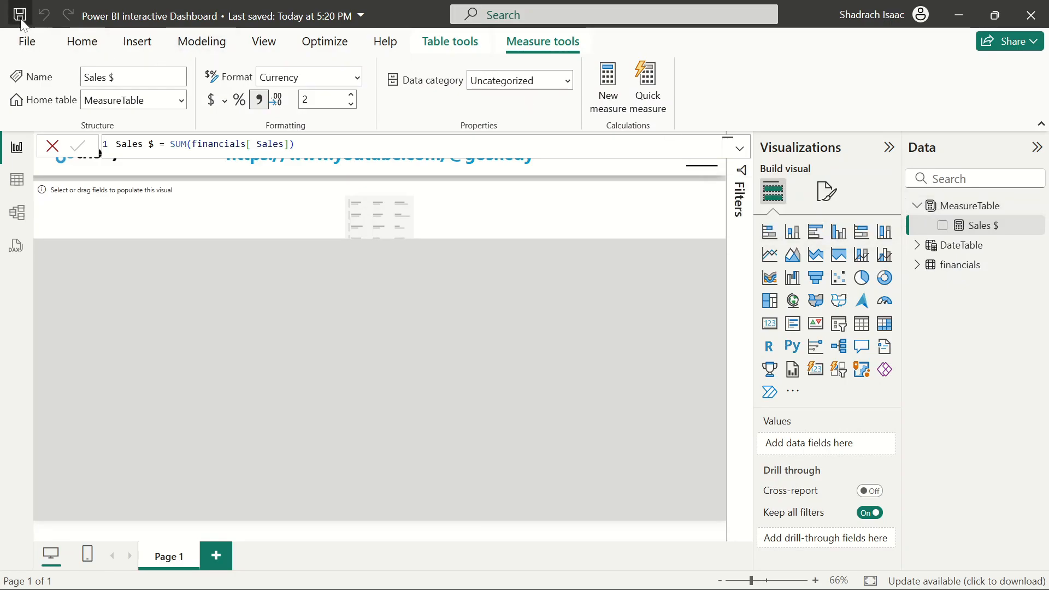
key(ctrl+s)
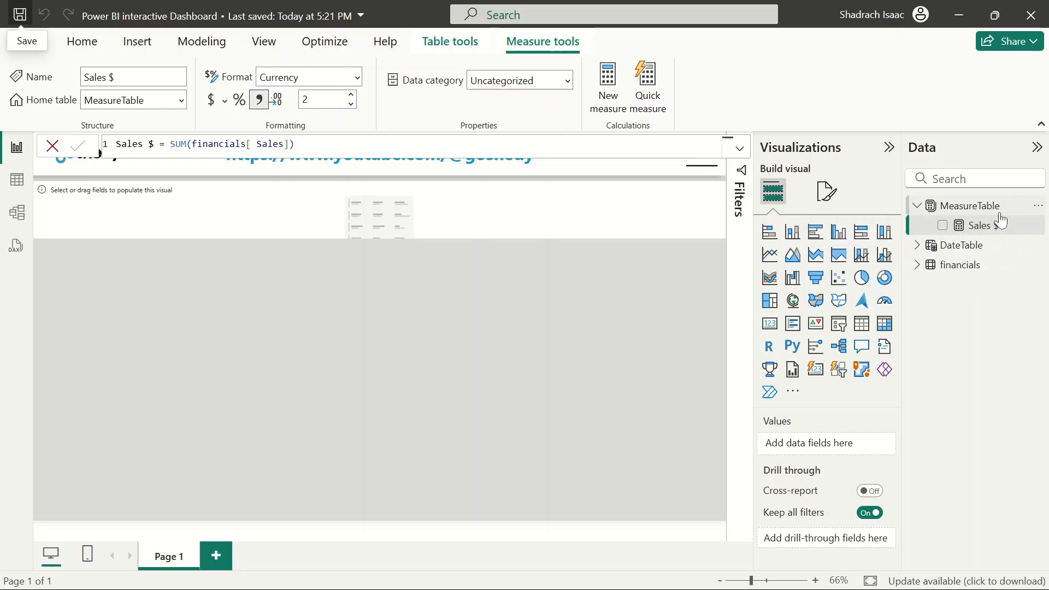
Add a measure in MeasureTable, Profit = SUM(financials[Profit]), and set it to 2 decimal places
click(1040, 207)
click(942, 236)
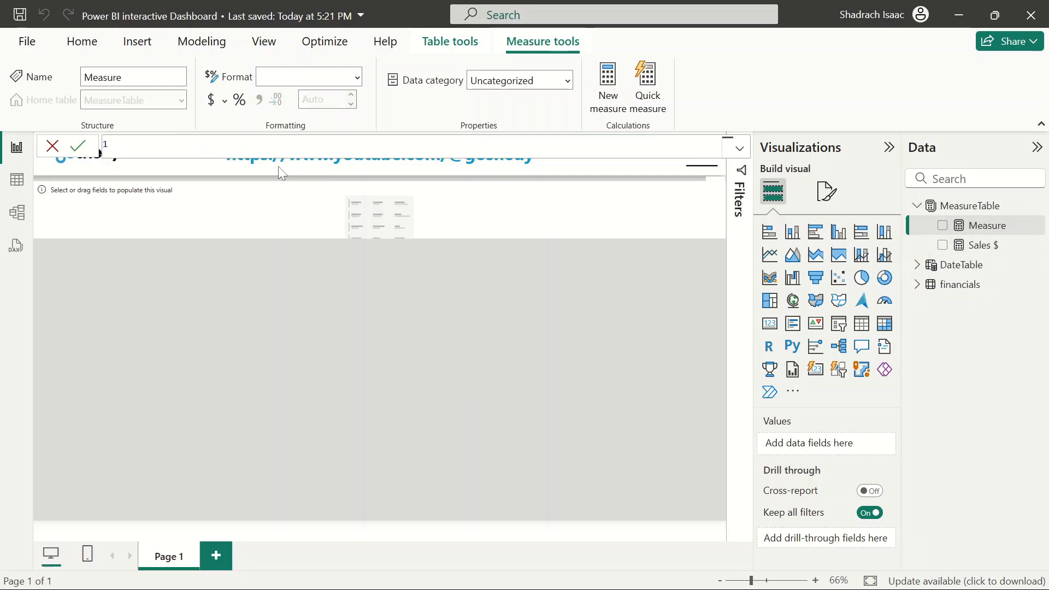
text(Pro)
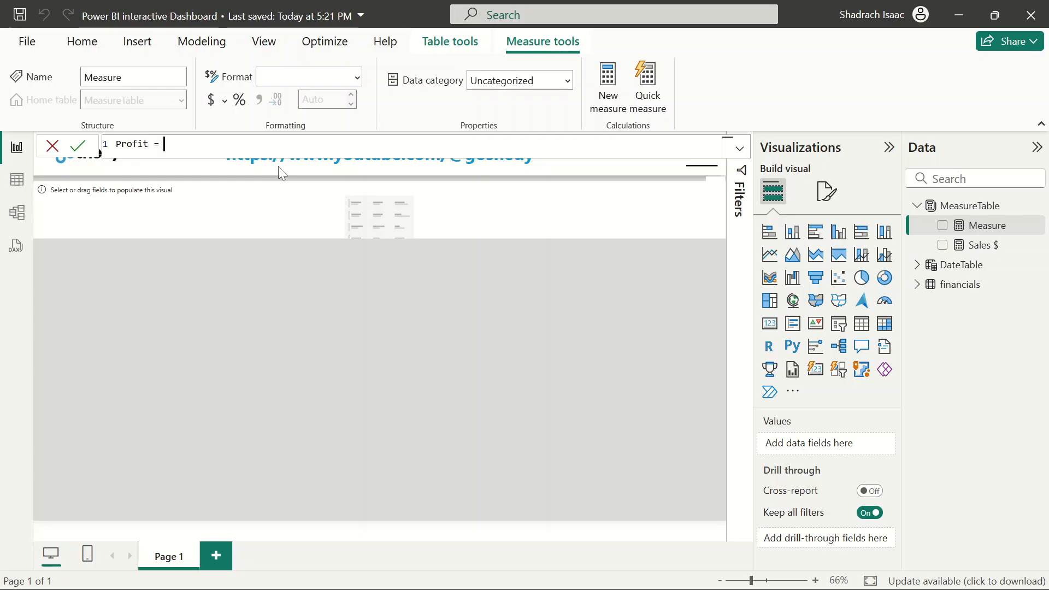
text(fit = sum)
click(272, 165)
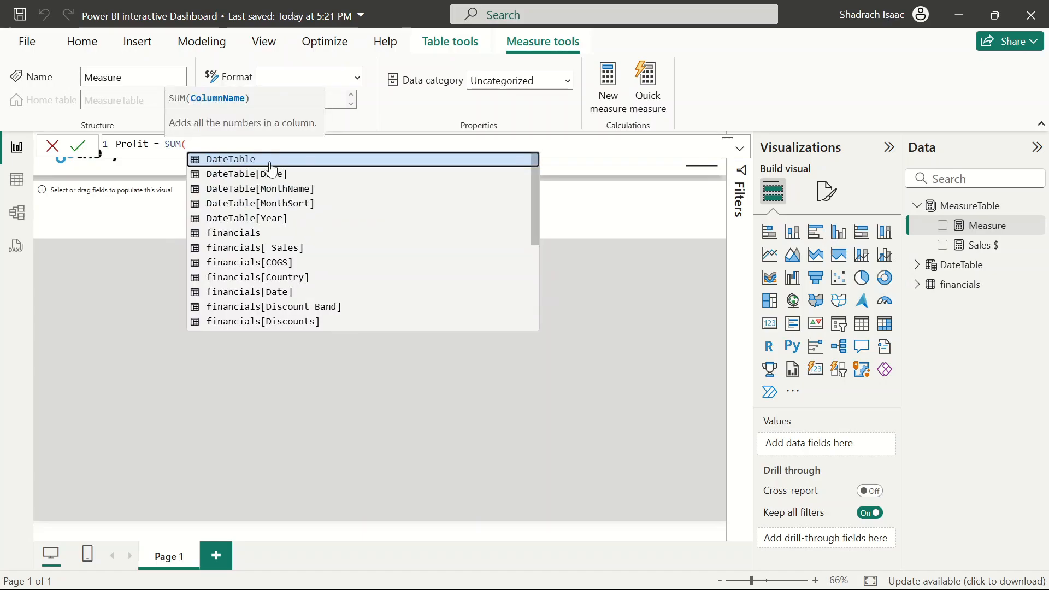
text(pro)
click(327, 172)
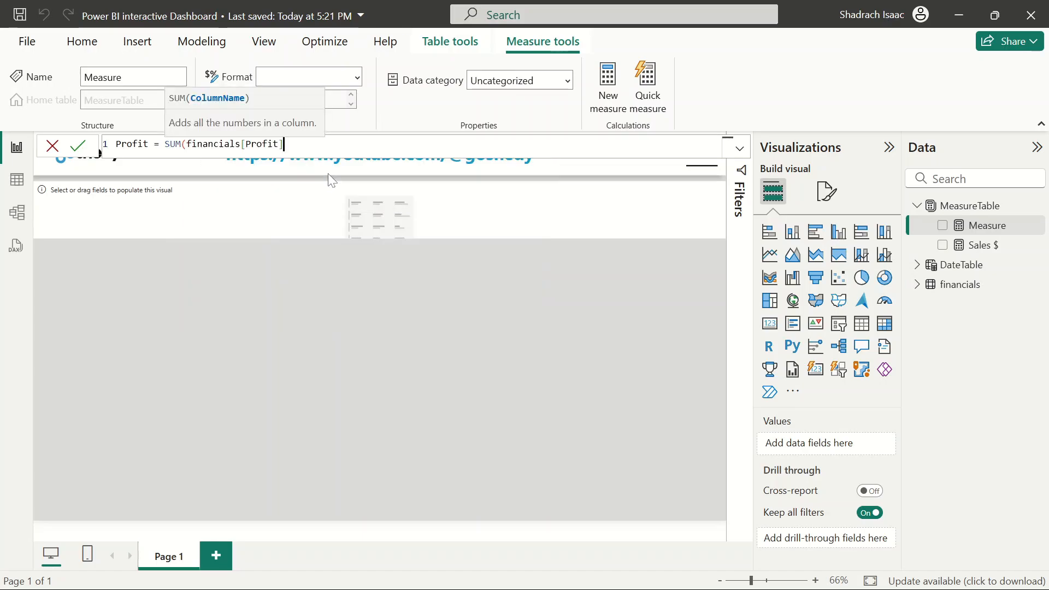
text())
key(Return)
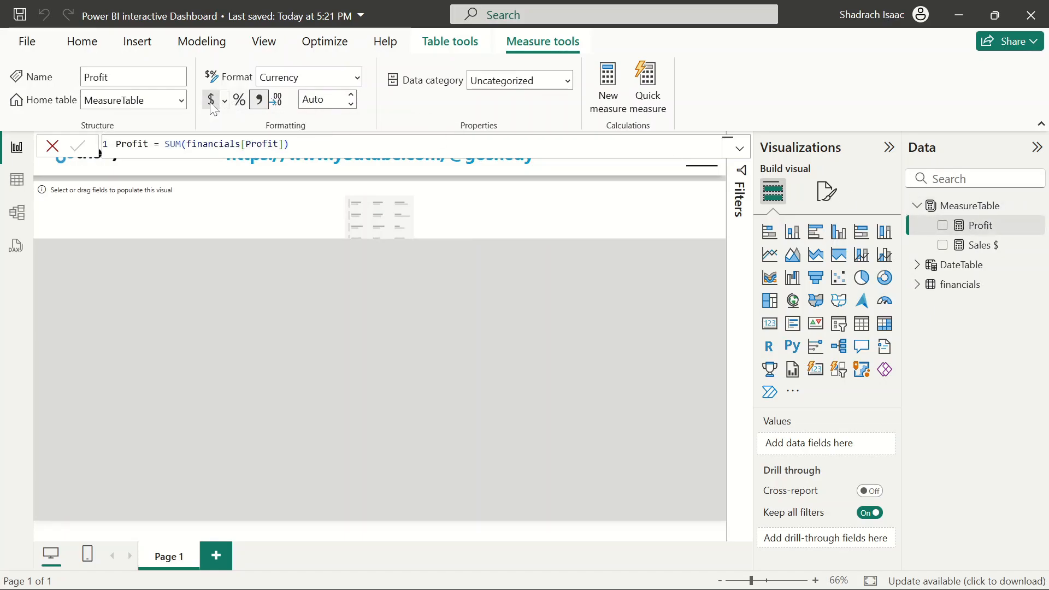
click(322, 100)
text(2)
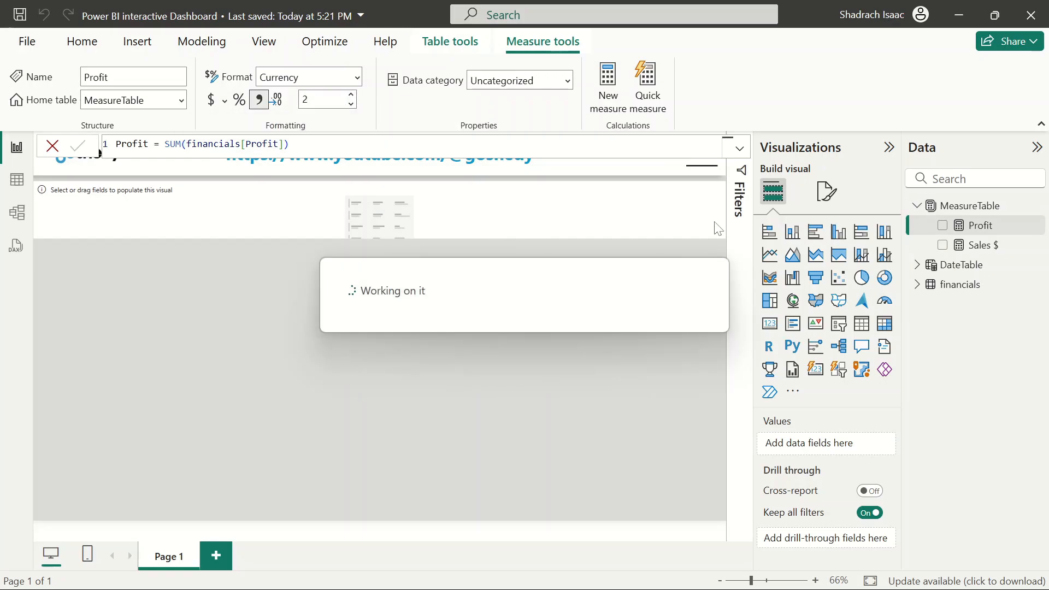
click(54, 148)
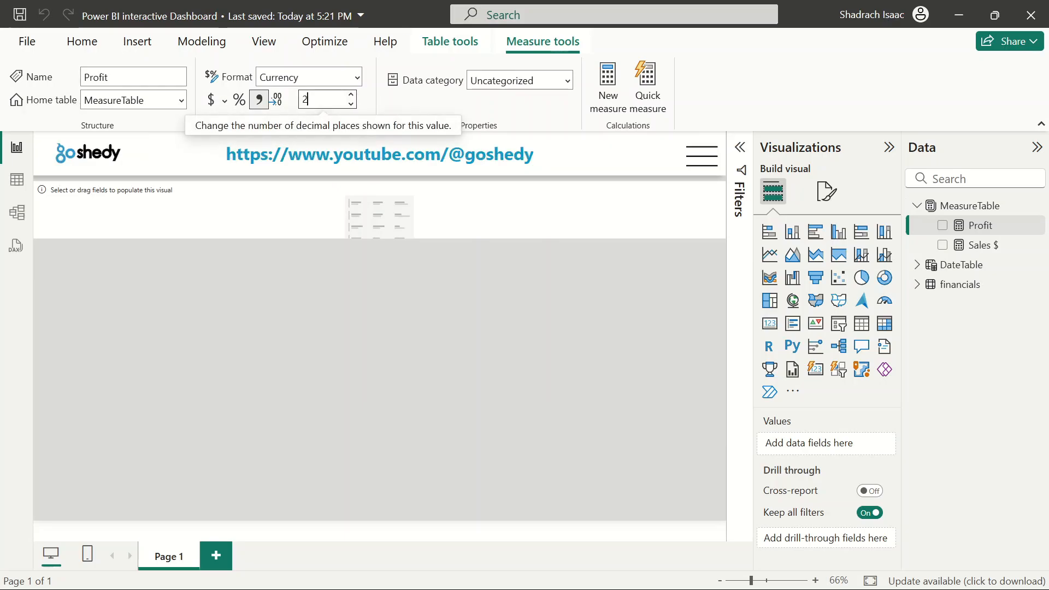
click(491, 370)
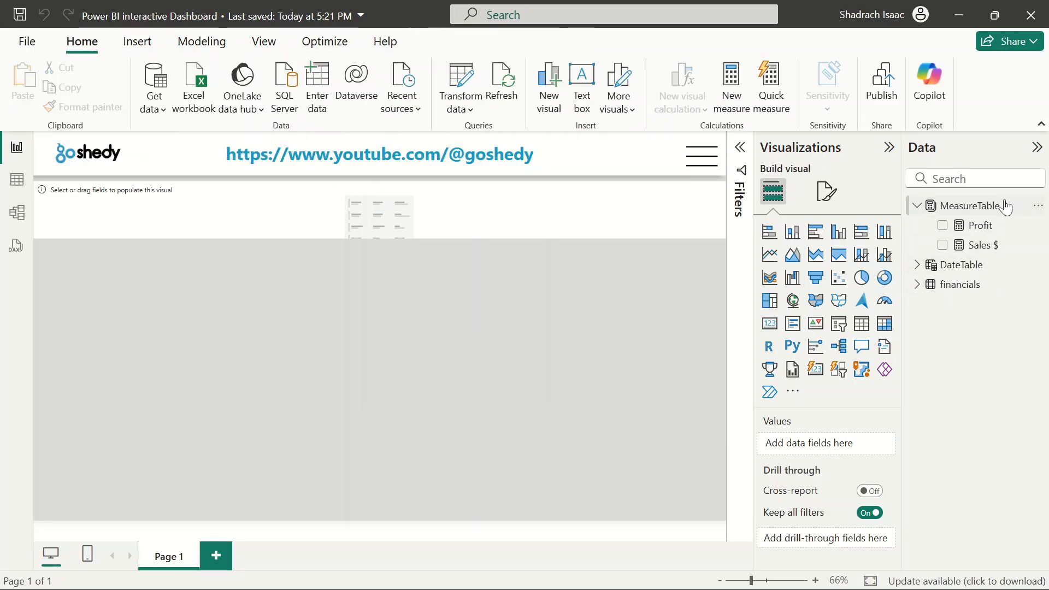
Add a measure in MeasureTable, Manufacturing $ = SUM(financials[Manufacturing Price])
click(1038, 206)
click(942, 240)
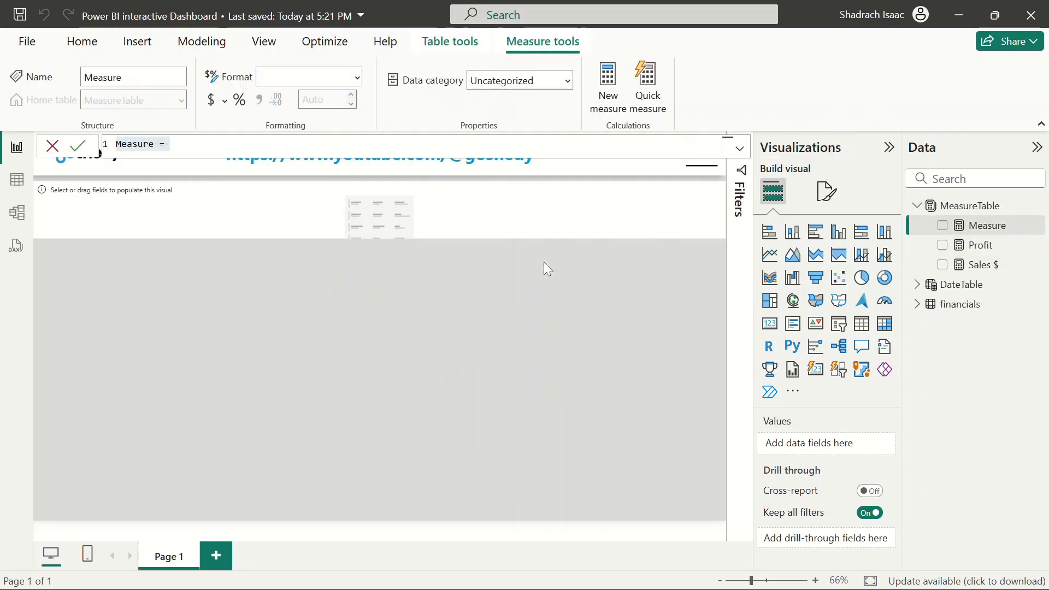
key(BackSpace)
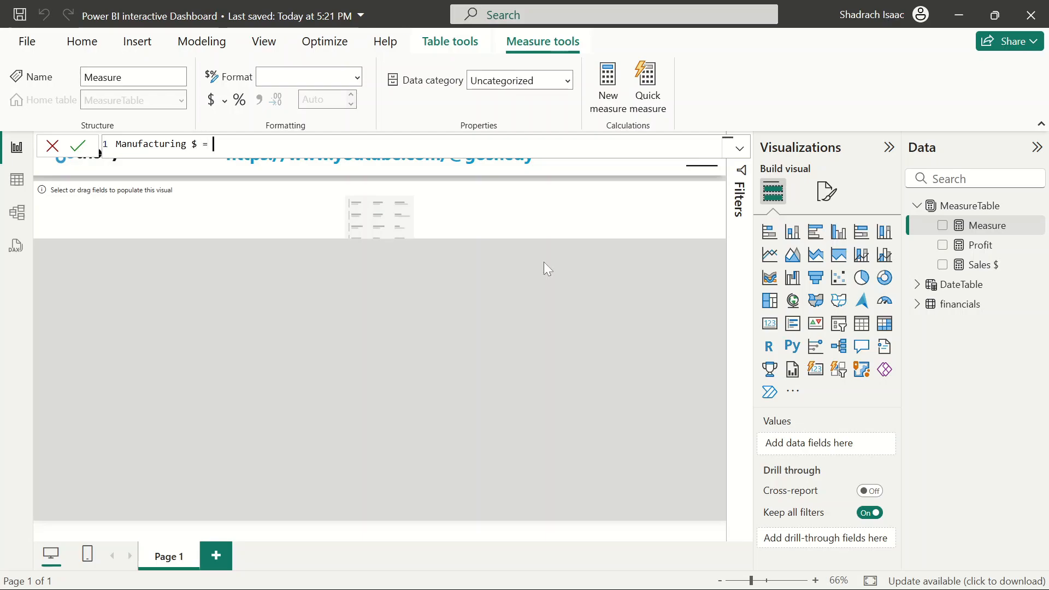
text(sum)
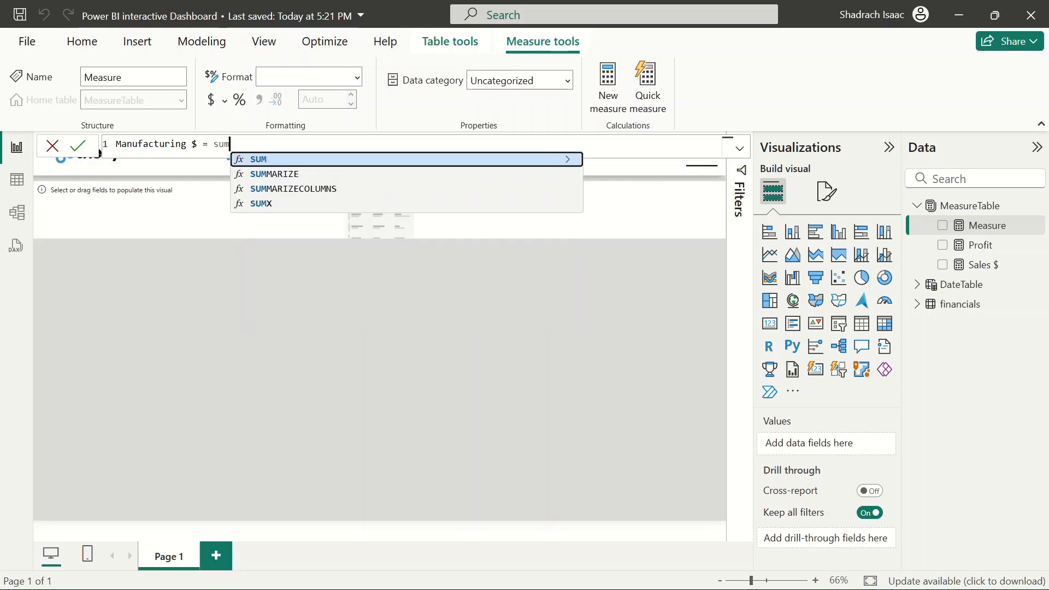
click(342, 159)
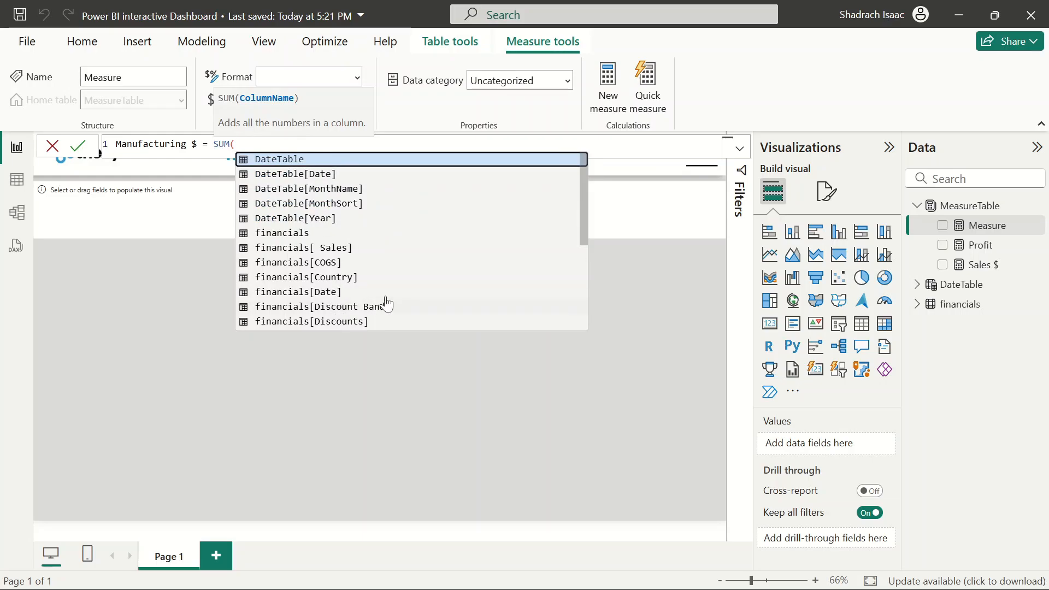
scroll(402, 305, down, 2)
scroll(403, 304, down, 2)
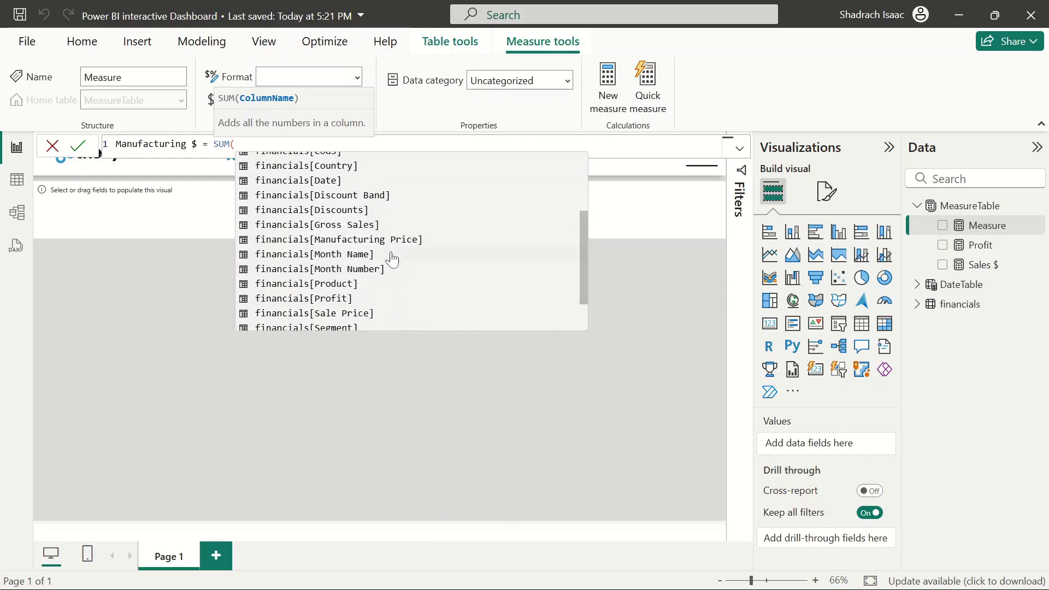
click(366, 240)
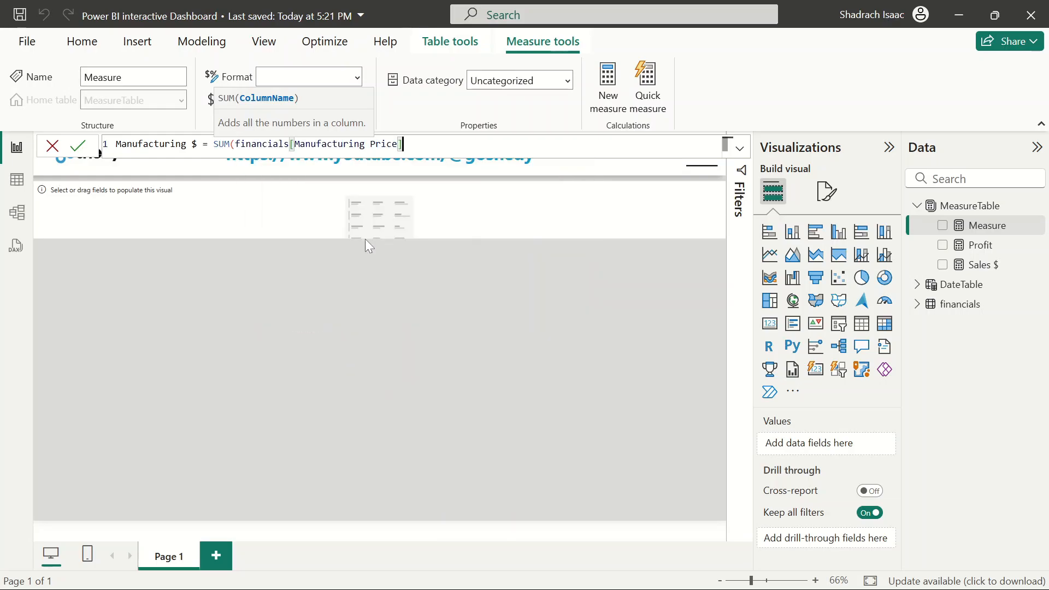
key(Return)
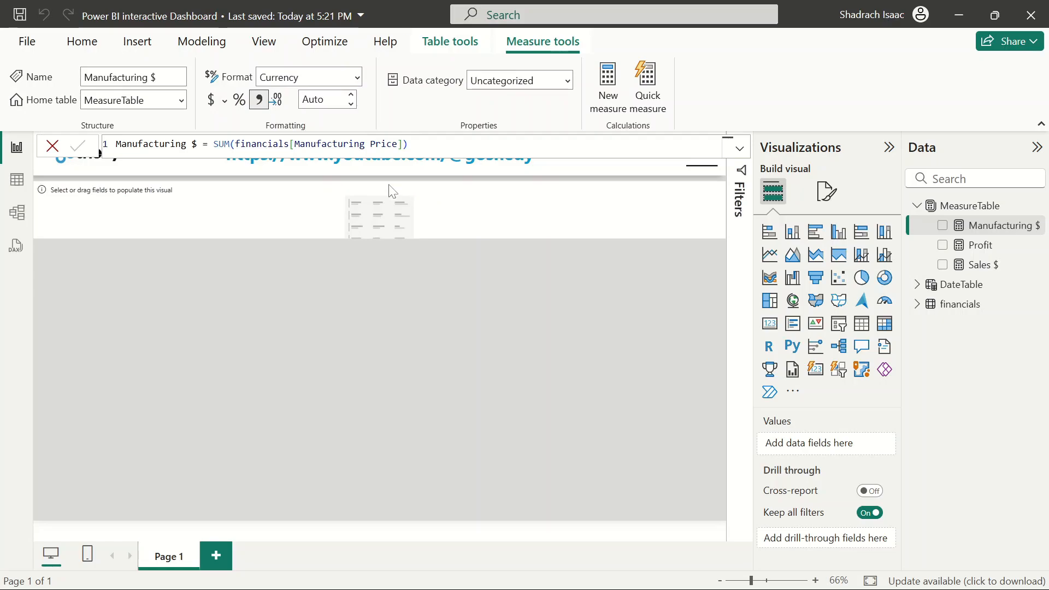
Rename the Profit measure to Profit $
click(980, 245)
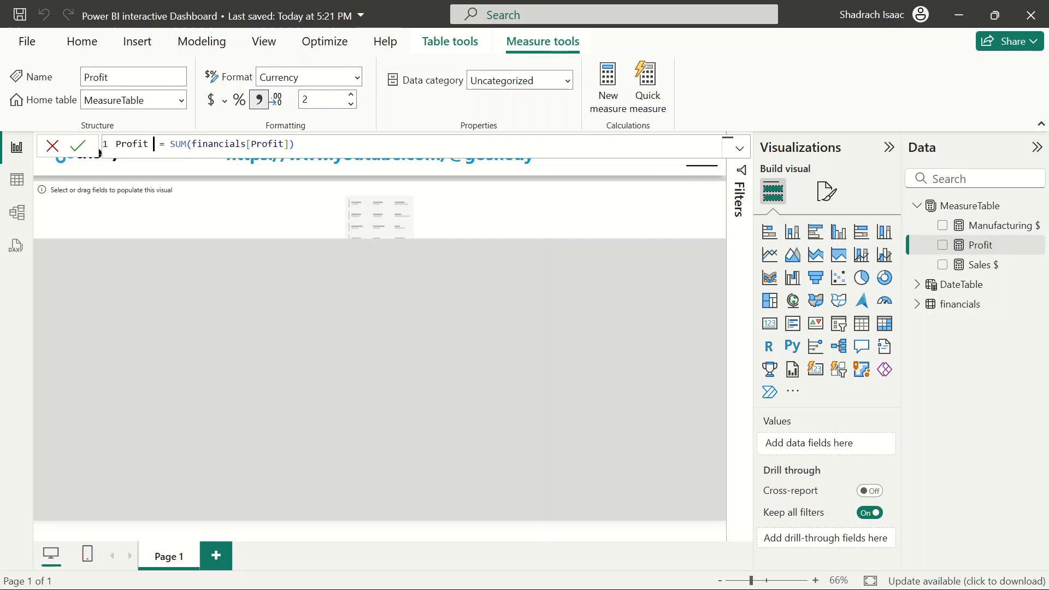
text($)
key(Return)
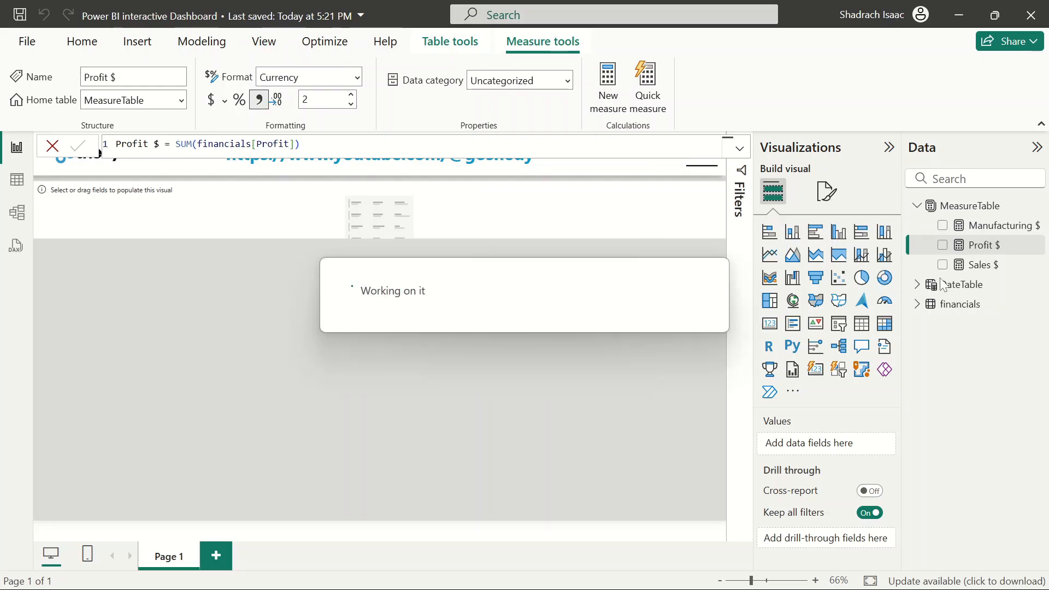
Expand the financials table and widen the Data pane to browse its fields
click(916, 305)
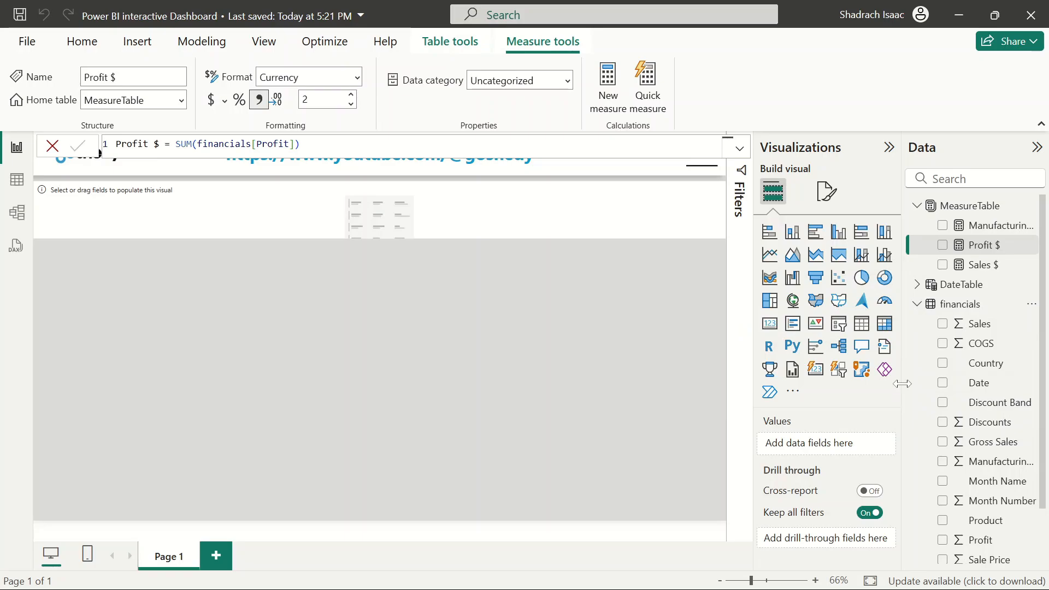
drag(901, 384, 842, 384)
click(936, 242)
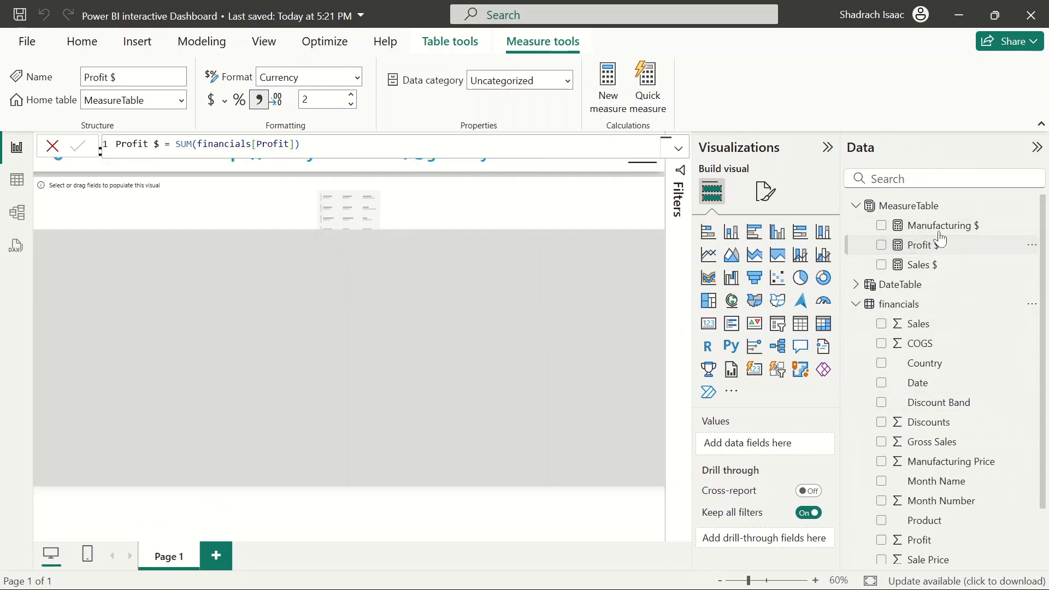
scroll(944, 440, down, 2)
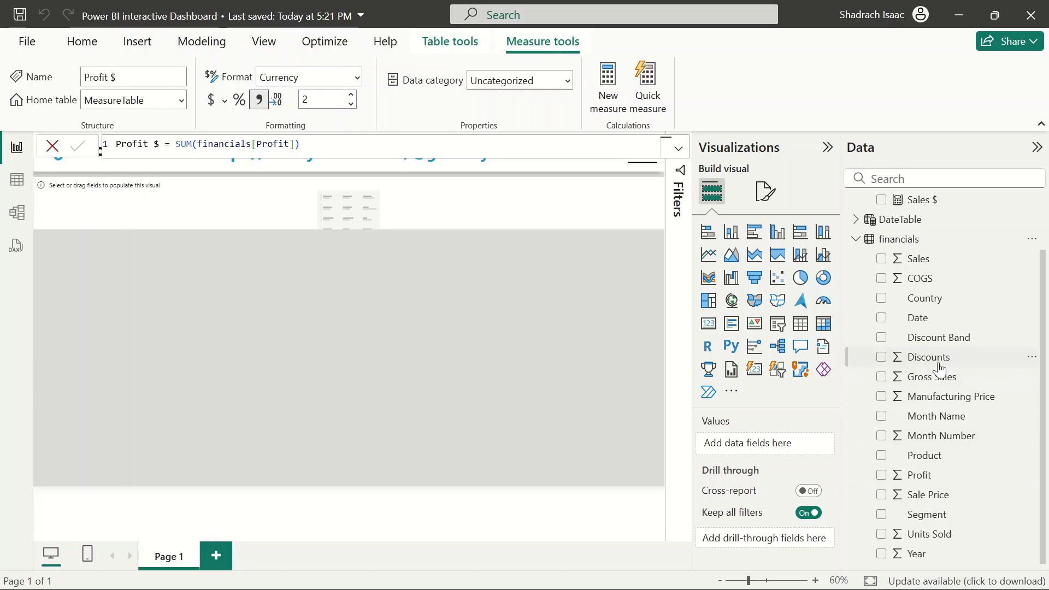
scroll(947, 466, up, 1)
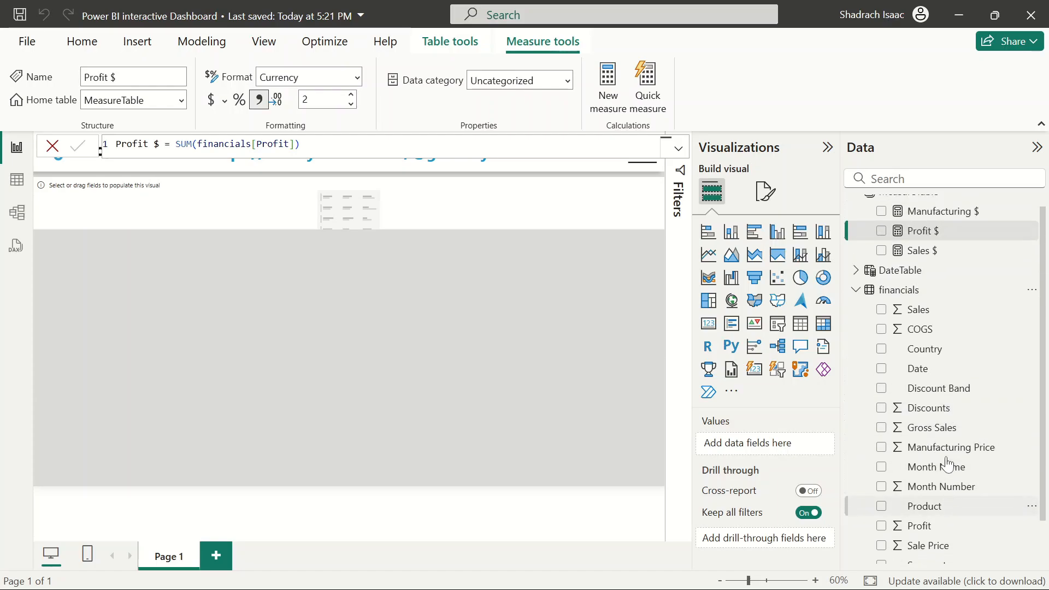
scroll(948, 465, up, 1)
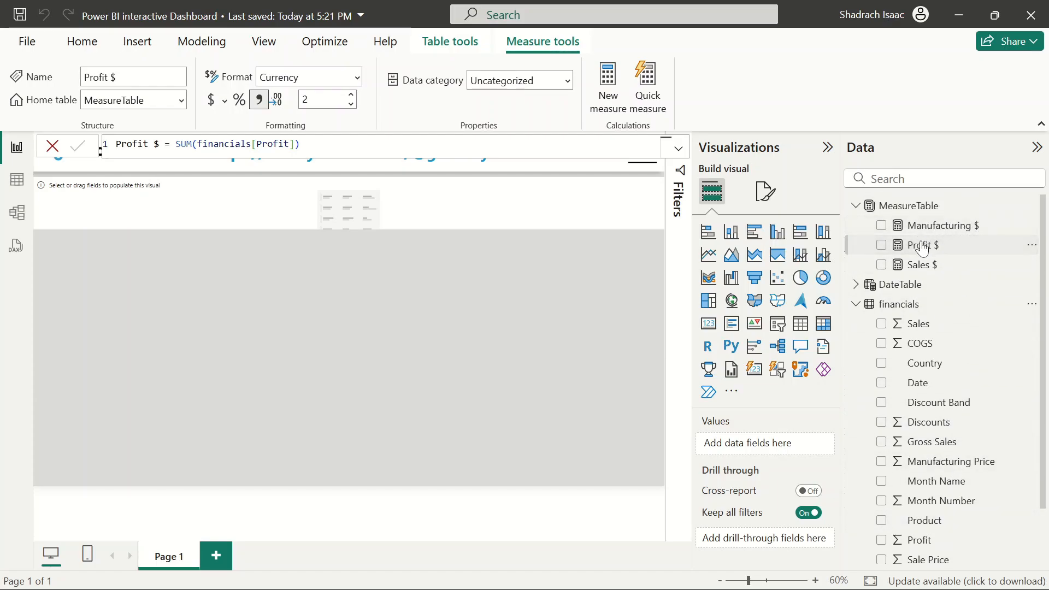
scroll(928, 446, down, 1)
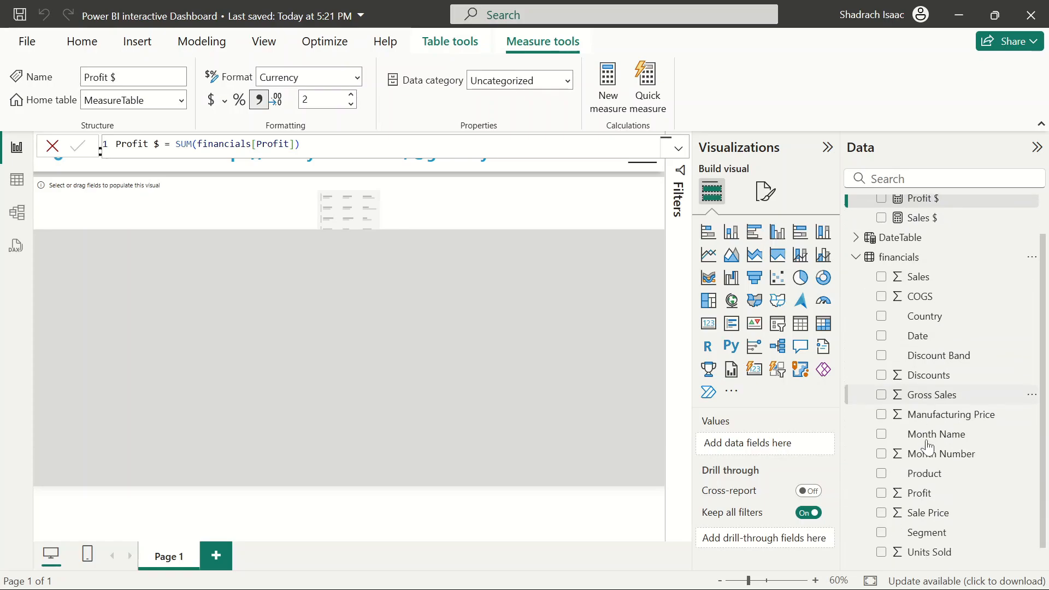
scroll(928, 445, up, 1)
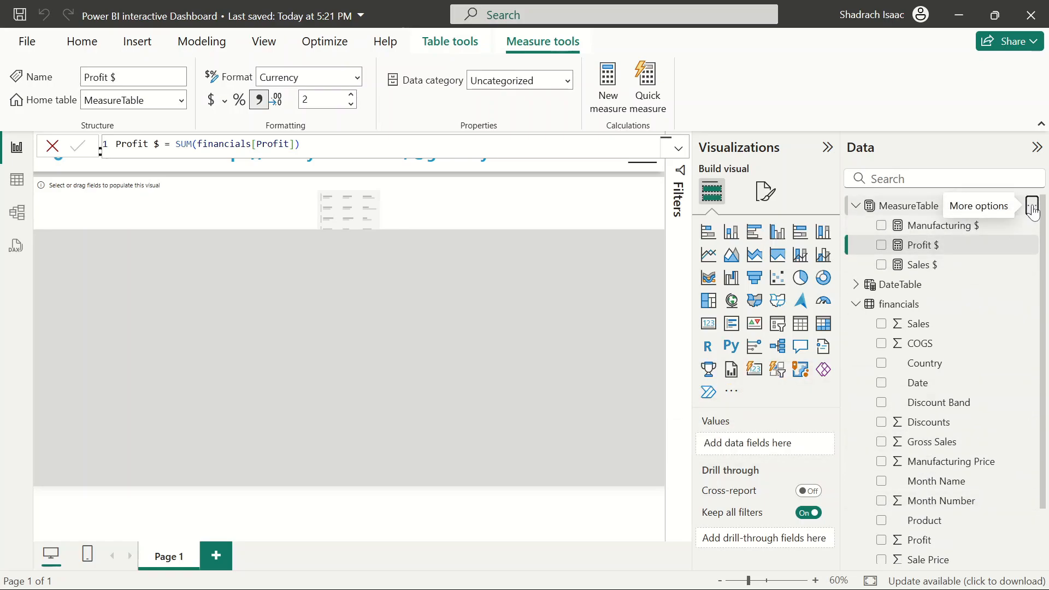
Add a measure in MeasureTable, Gross $ = SUM(financials[Gross Sales]), and set it to 2 decimal places
click(1032, 208)
click(937, 235)
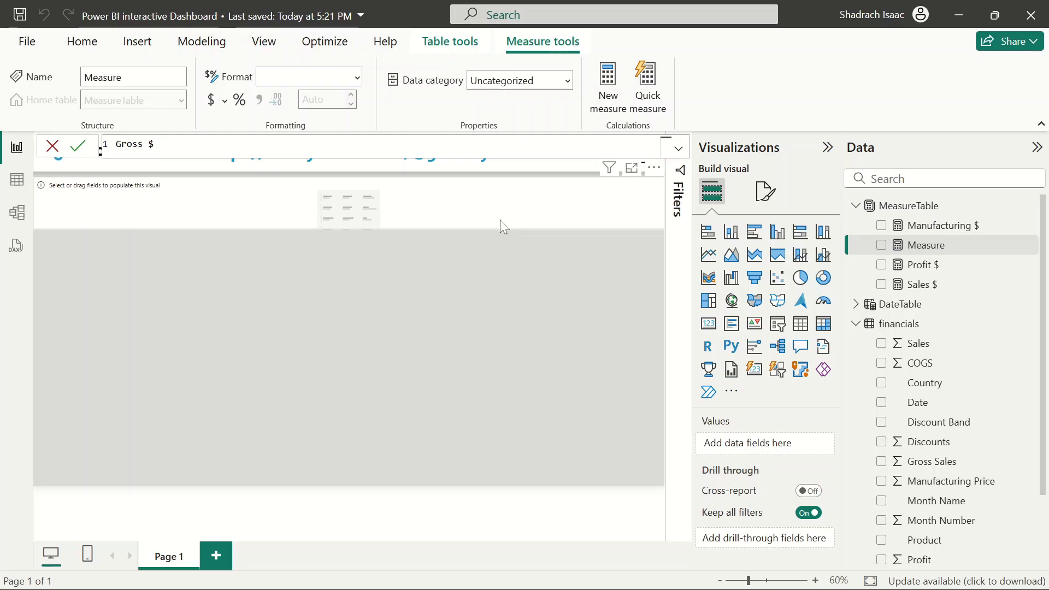
text(sum)
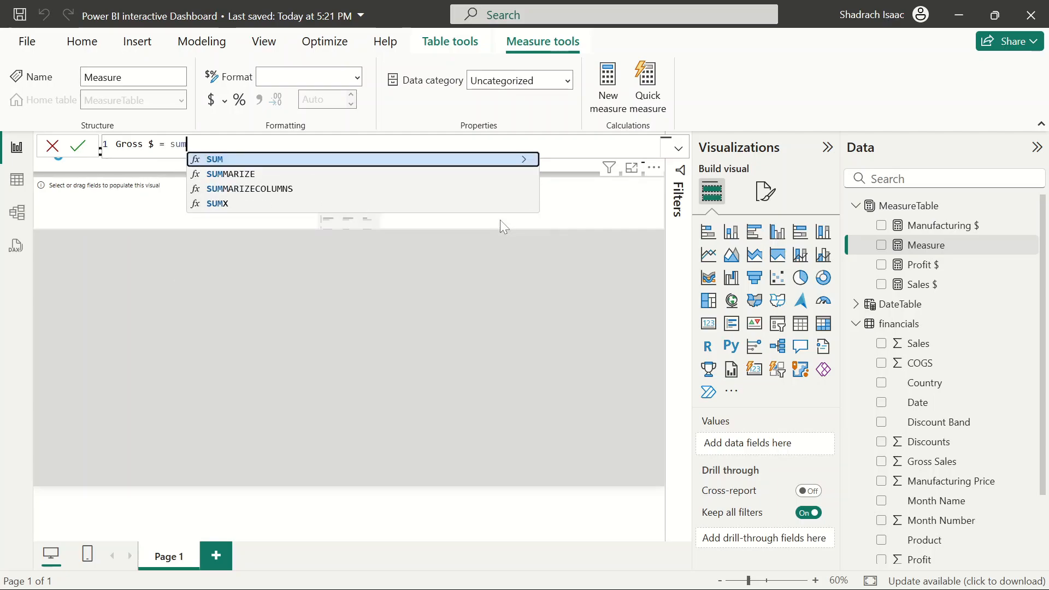
click(276, 163)
scroll(299, 254, down, 4)
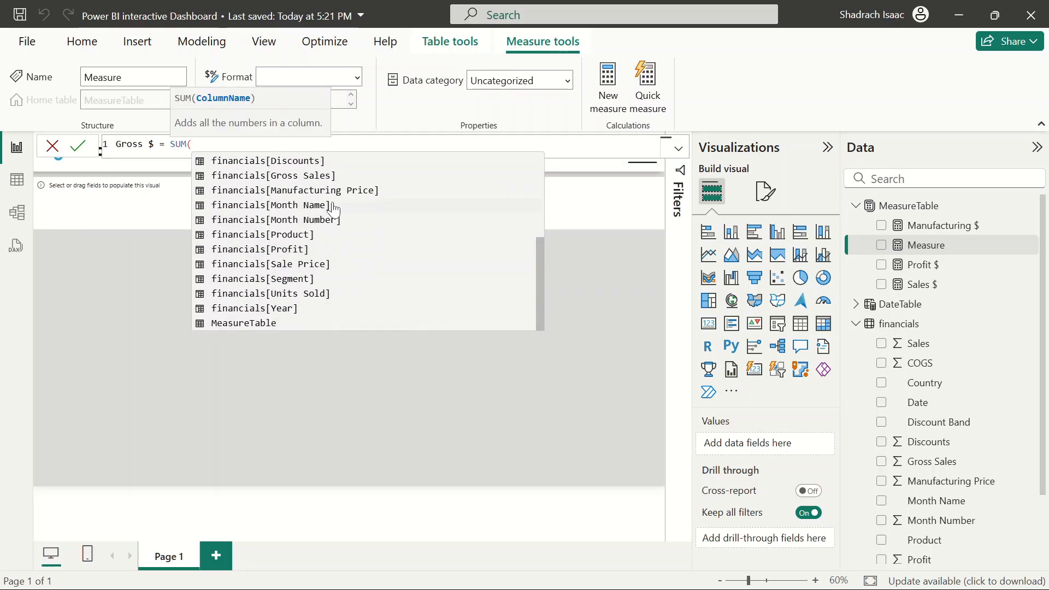
scroll(335, 209, up, 2)
click(309, 207)
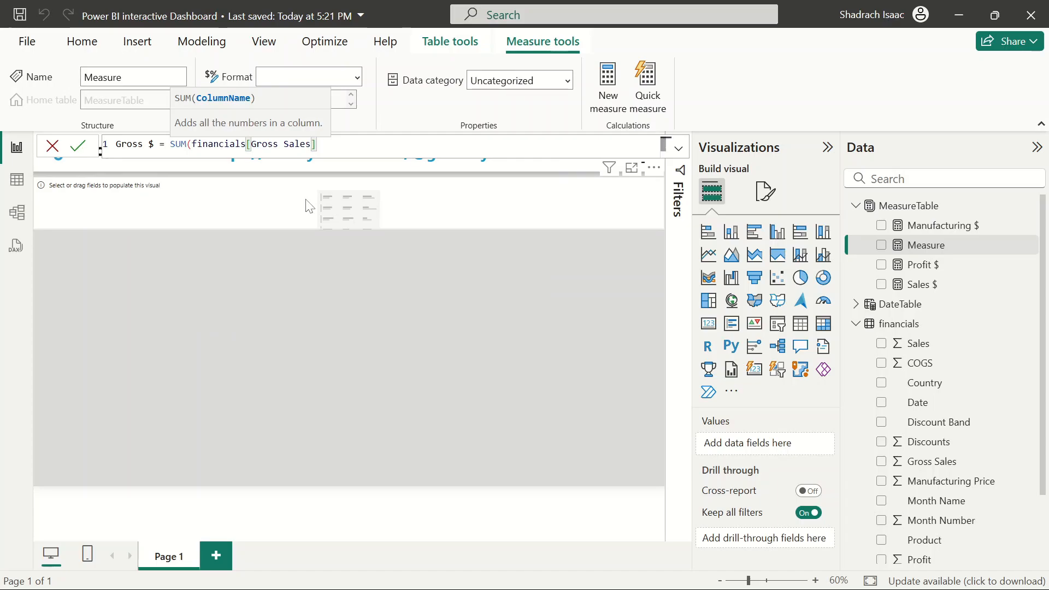
text())
key(Return)
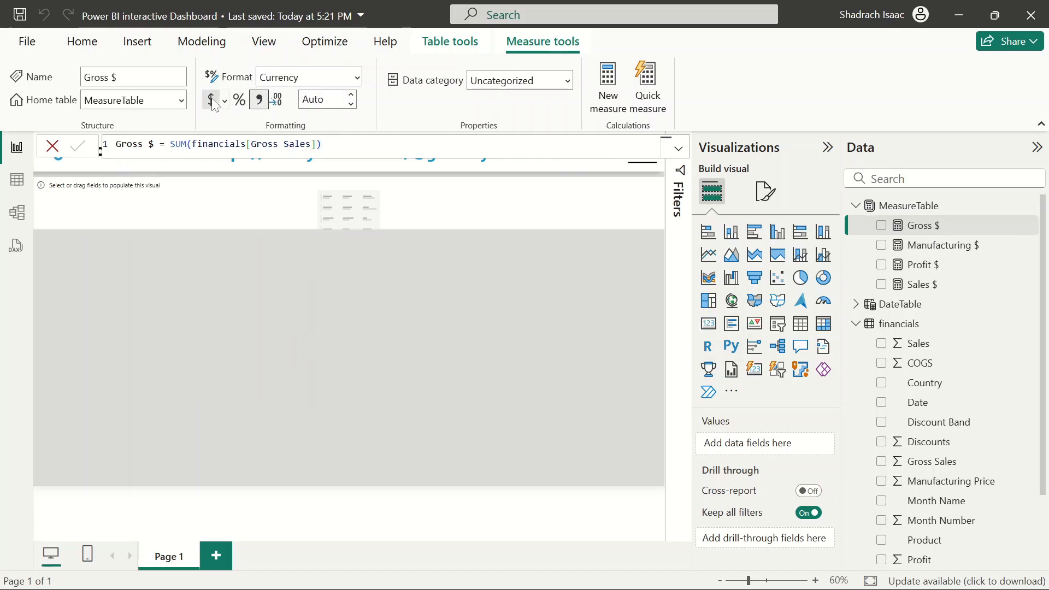
click(326, 104)
text(2)
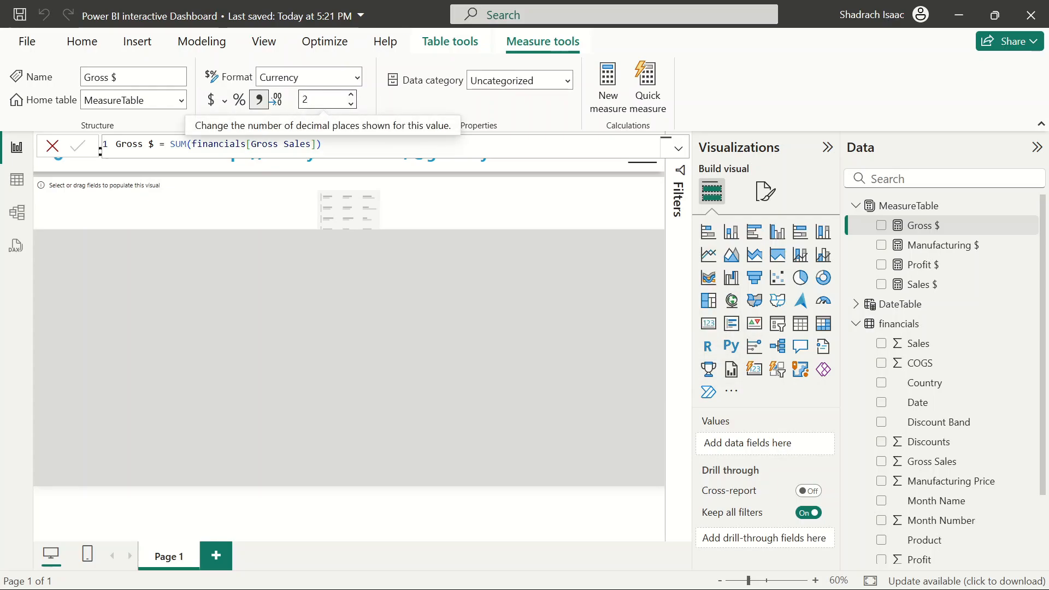
key(Return)
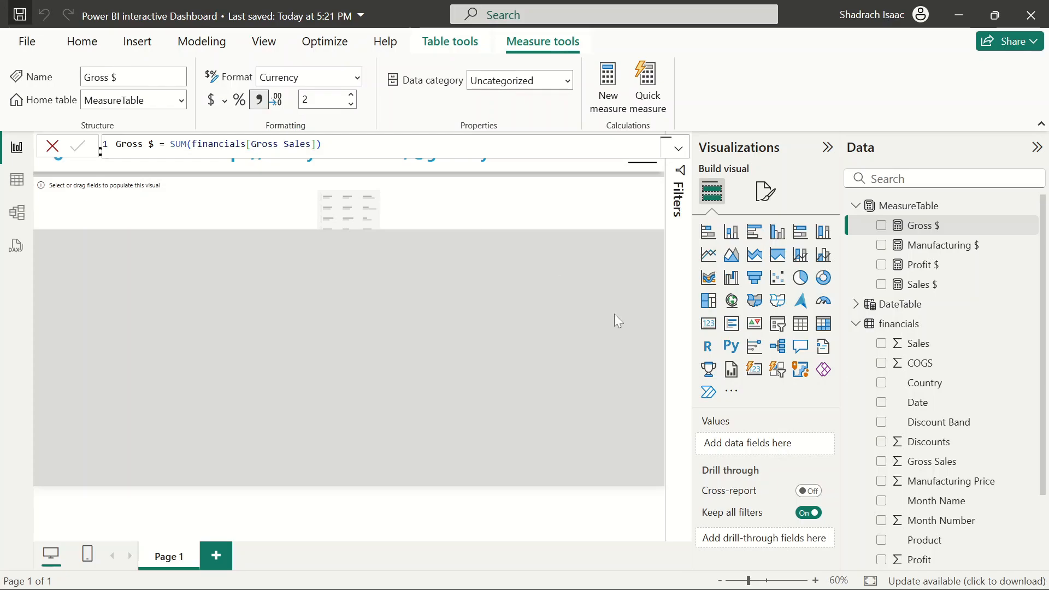
Save the report
key(ctrl+s)
scroll(918, 465, down, 3)
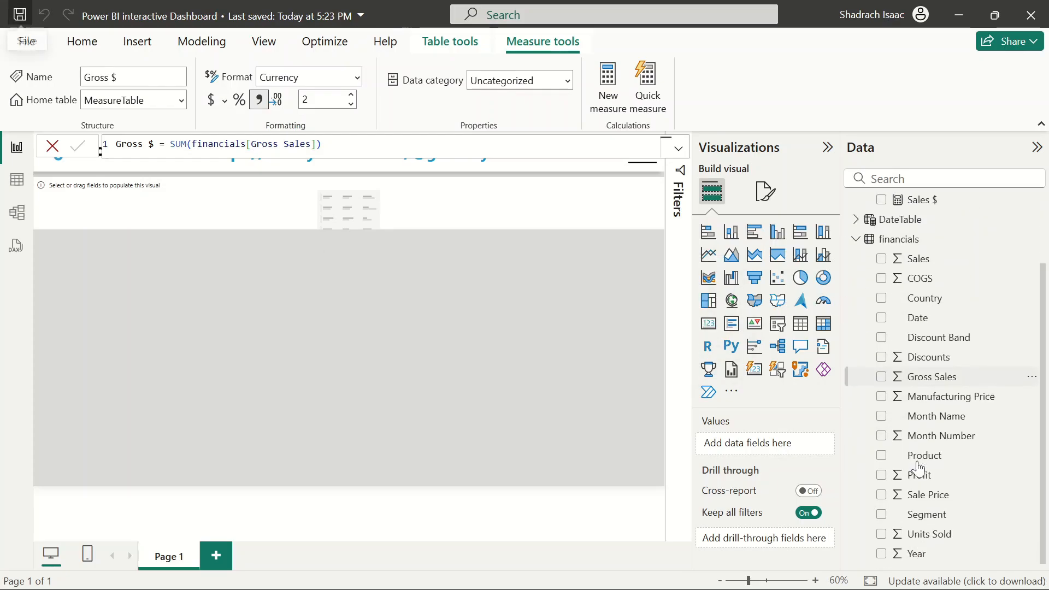
scroll(938, 210, up, 3)
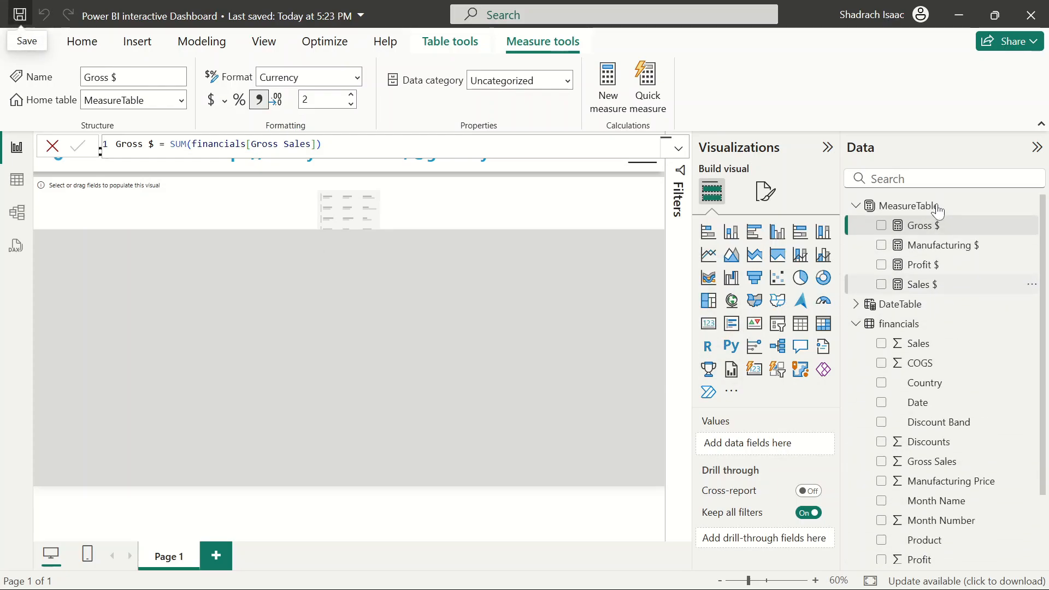
scroll(913, 443, down, 2)
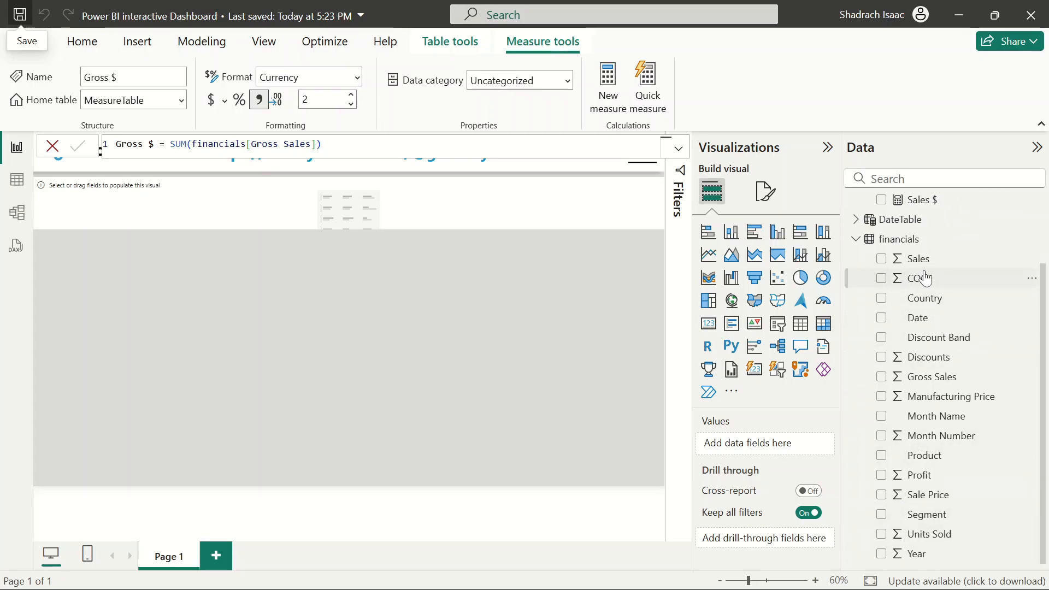
Try to add a measure in the financials table, COGs = SUM(financials[COGS]), then discard it
click(1030, 240)
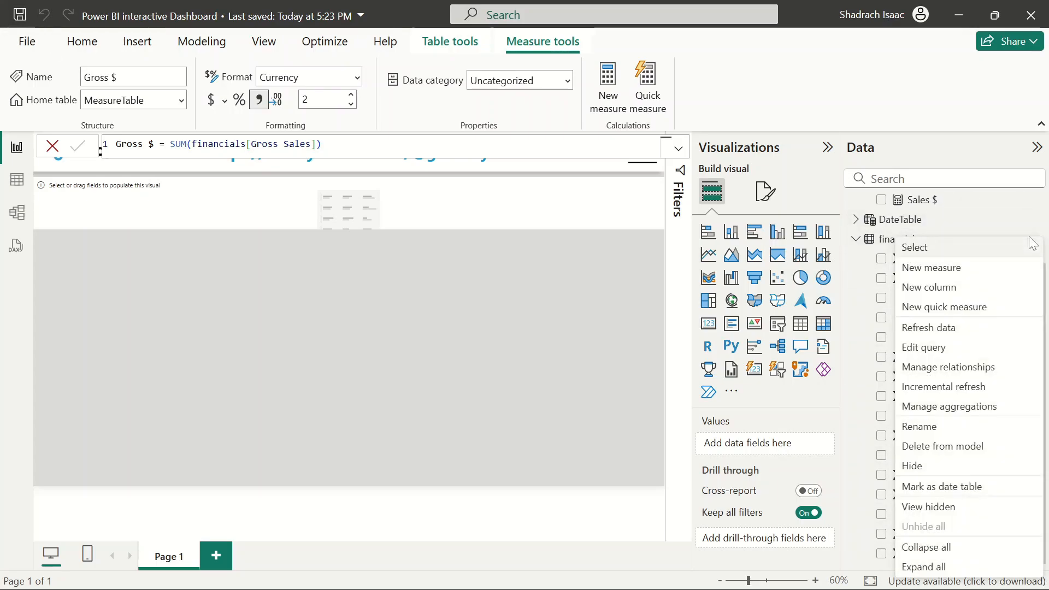
click(933, 268)
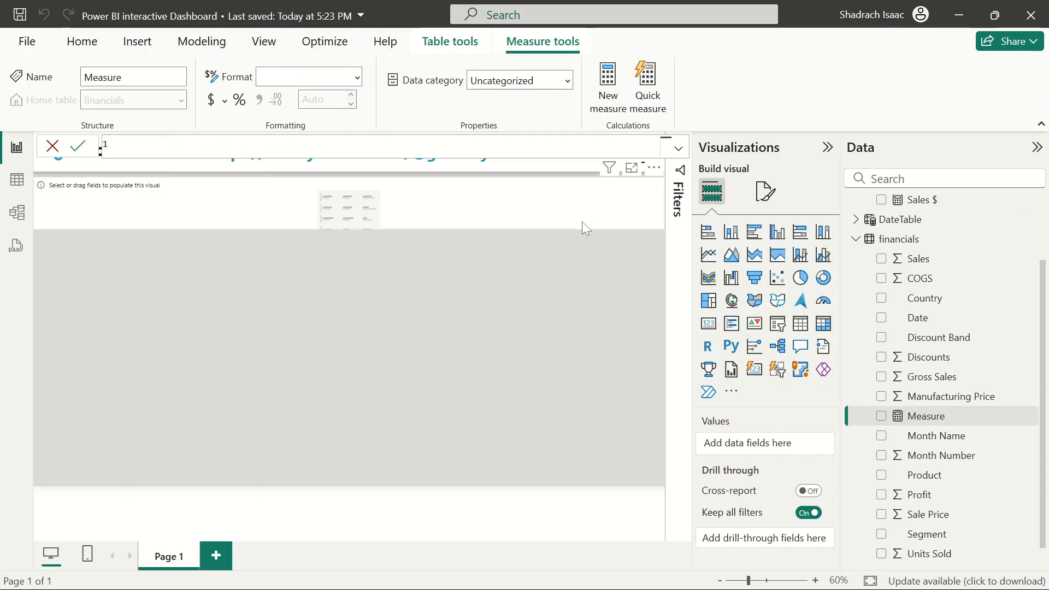
text(COGS = )
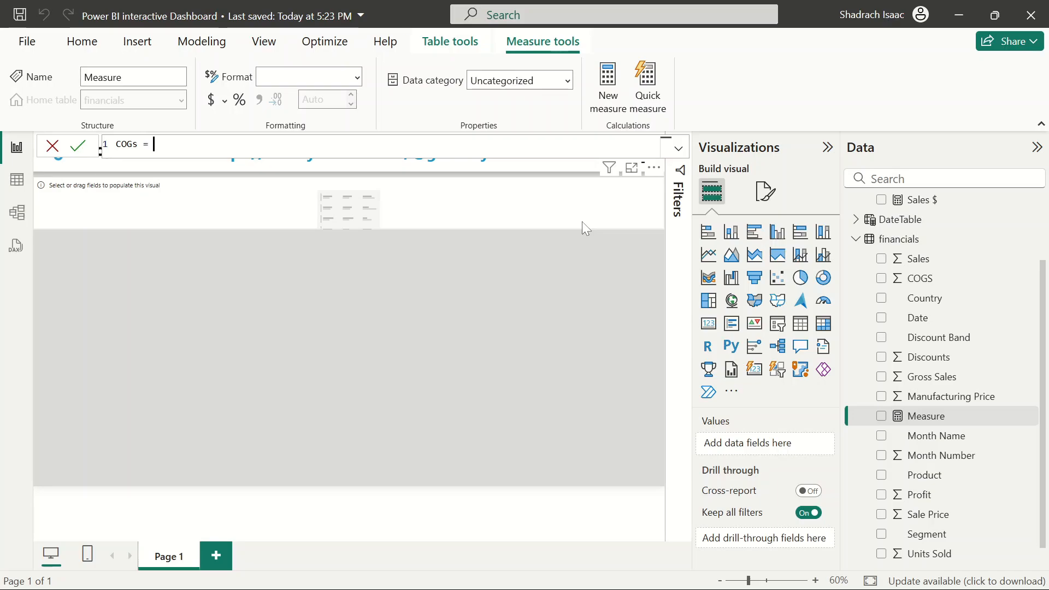
text(sum)
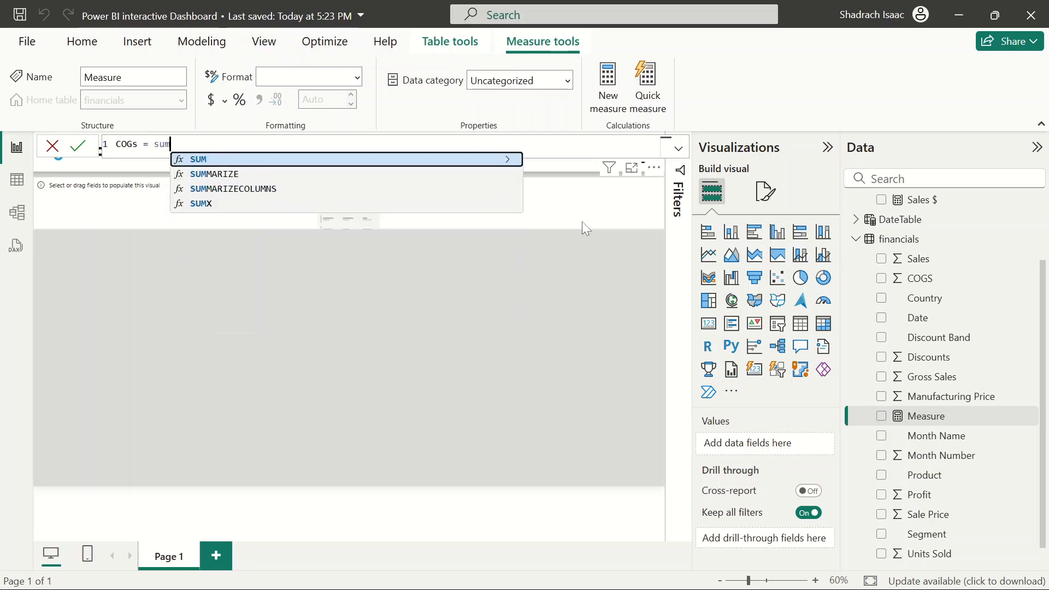
click(258, 161)
text(Cosg)
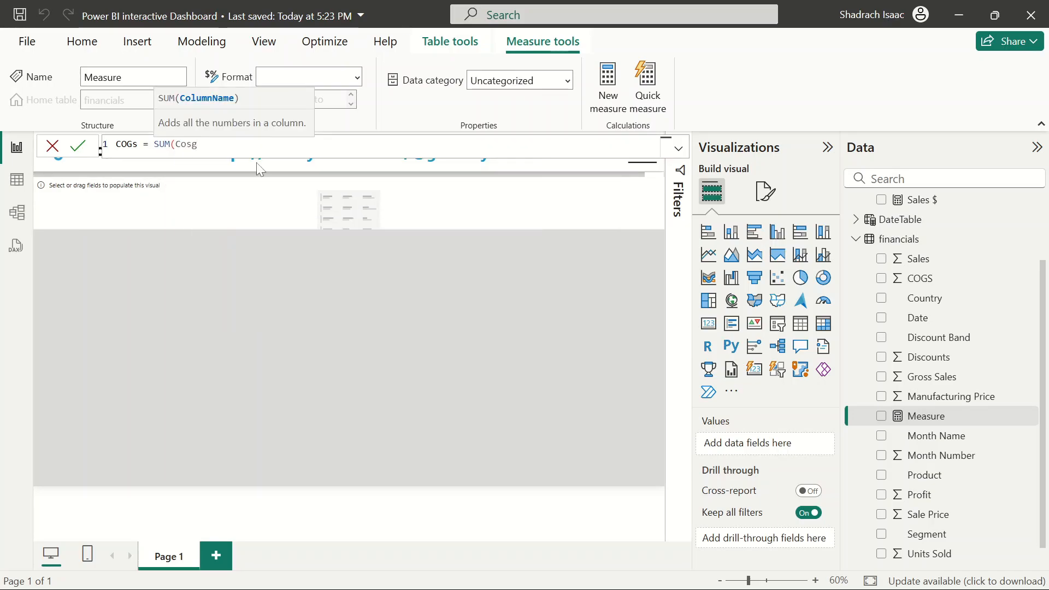
key(BackSpace)
key(BackSpace)
key(BackSpace)
click(280, 163)
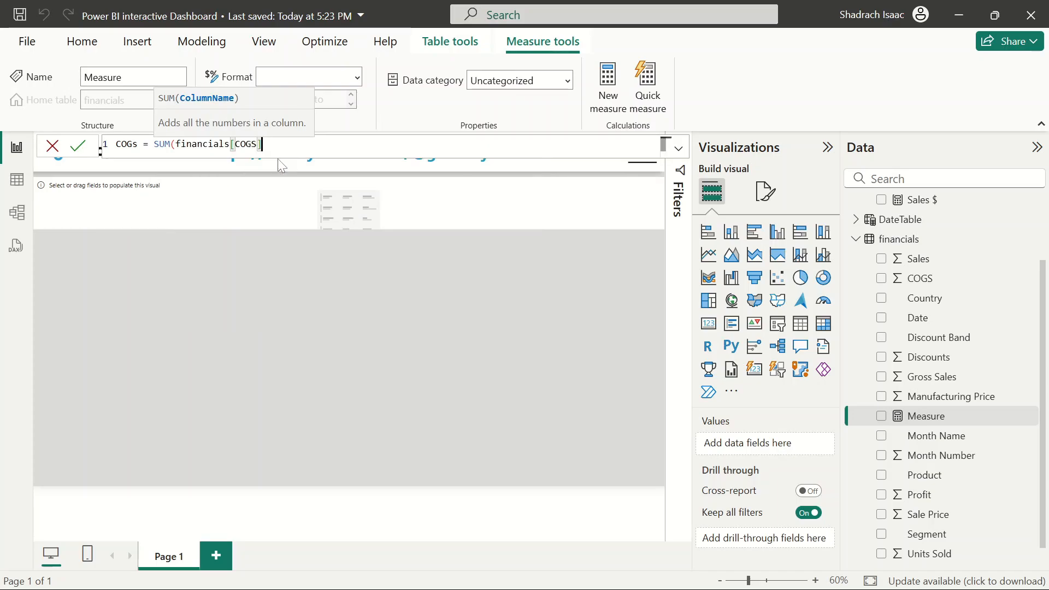
text())
key(Return)
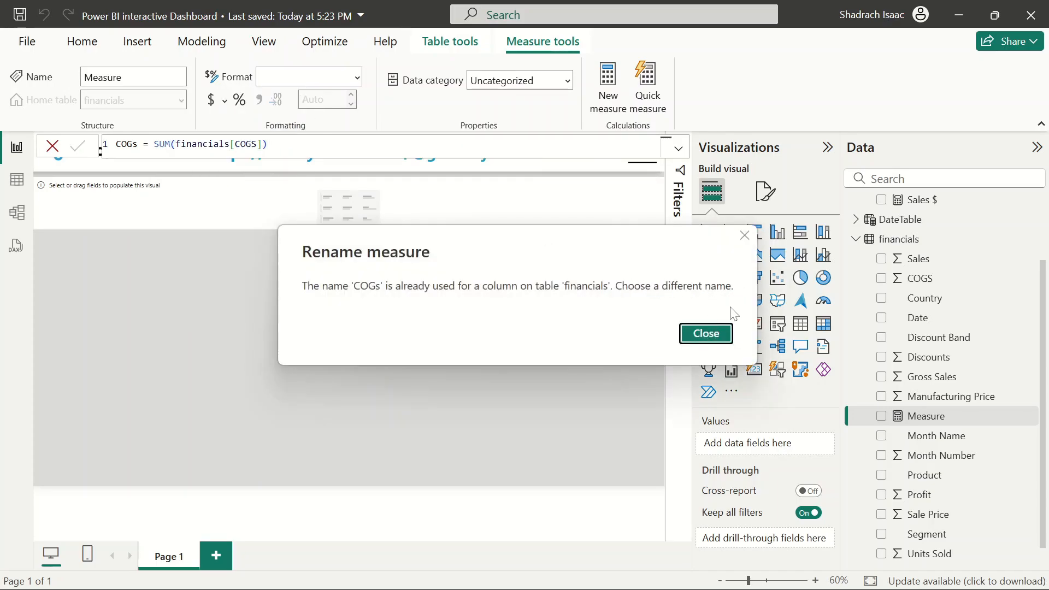
click(710, 335)
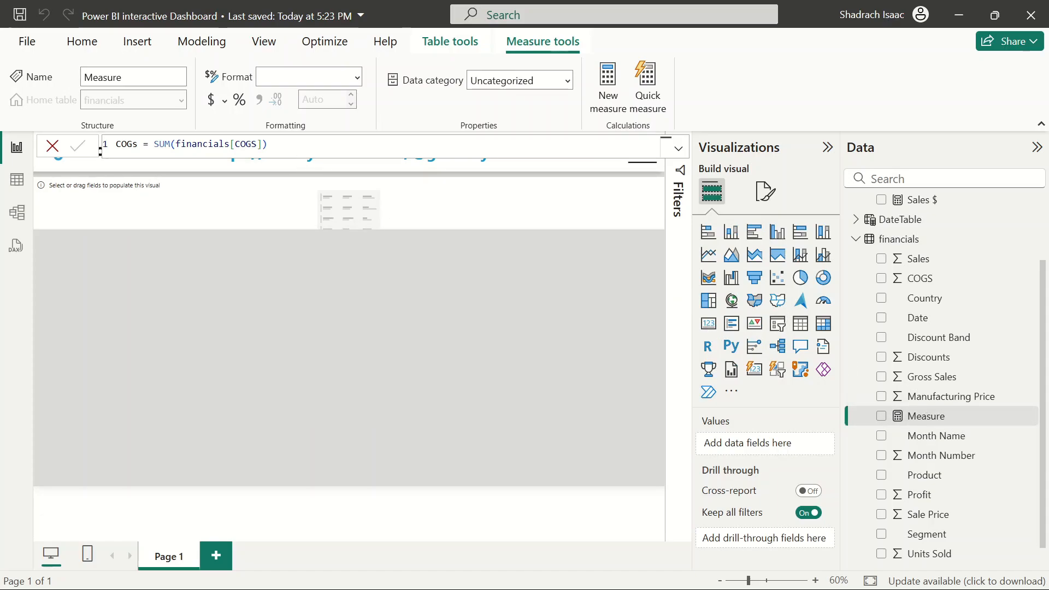
click(267, 145)
key(ctrl+a)
key(ctrl+c)
key(BackSpace)
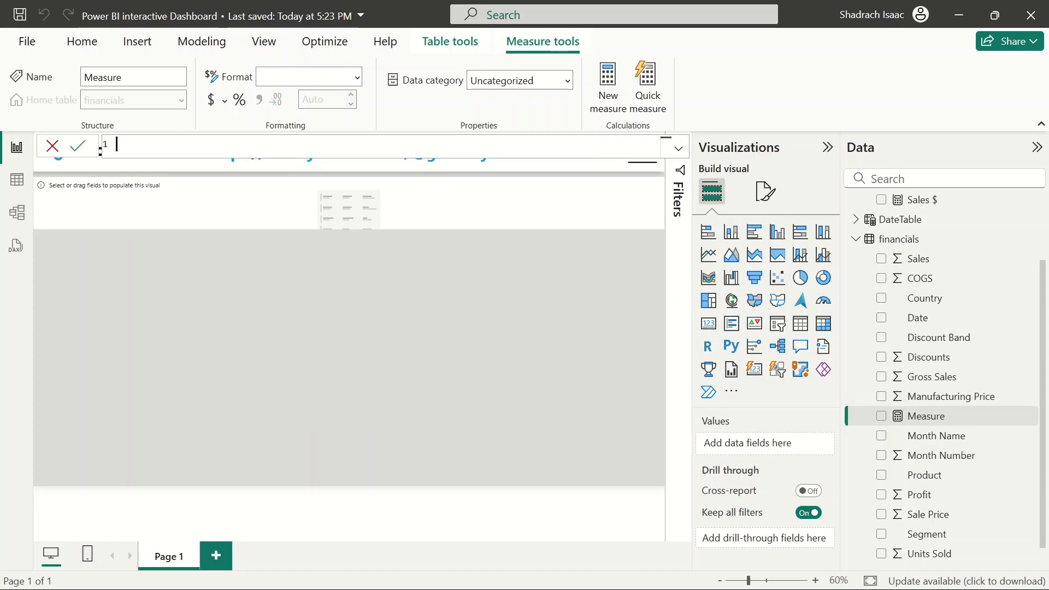
click(52, 145)
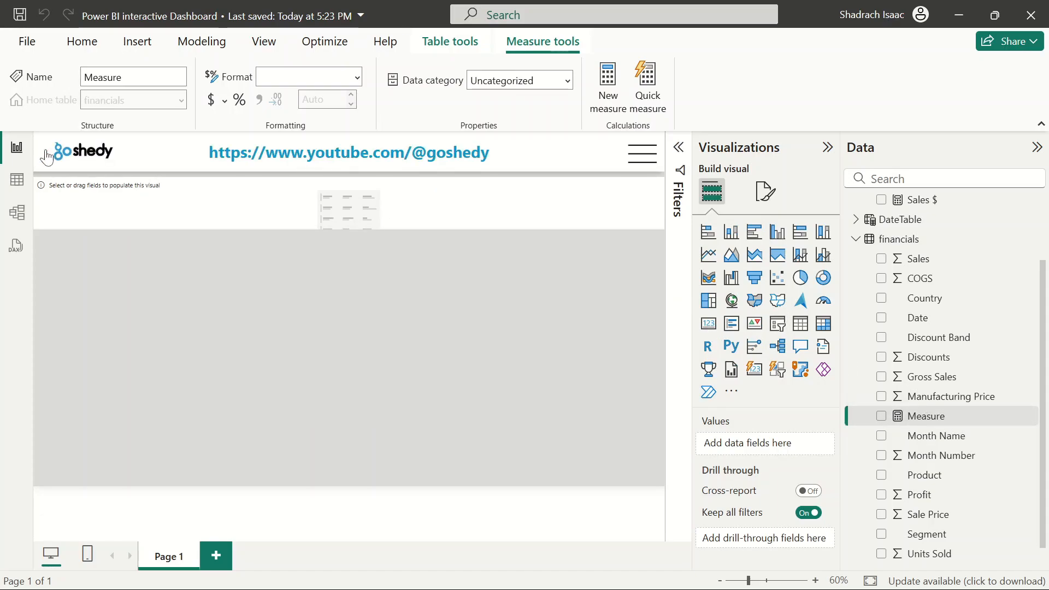
Add a measure in MeasureTable, COGs $ = SUM(financials[COGS])
click(926, 241)
scroll(1005, 268, up, 3)
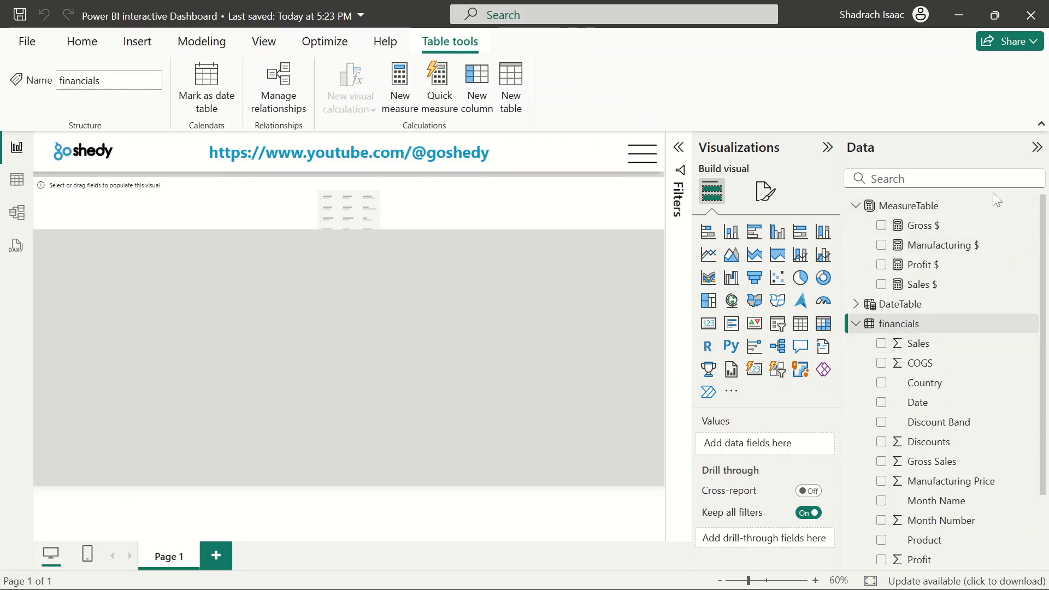
click(1029, 212)
click(937, 240)
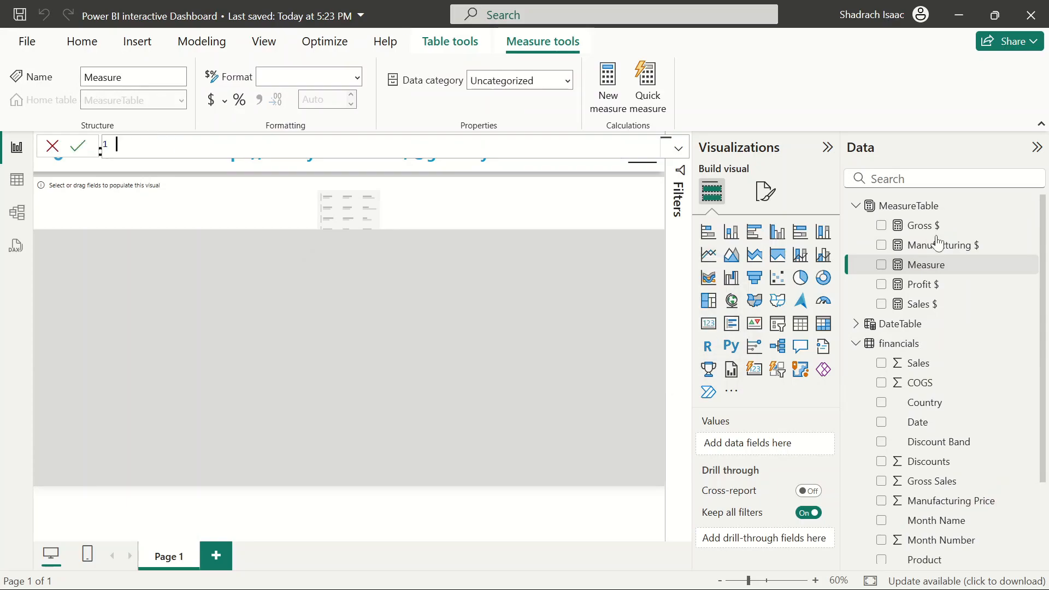
key(ctrl+v)
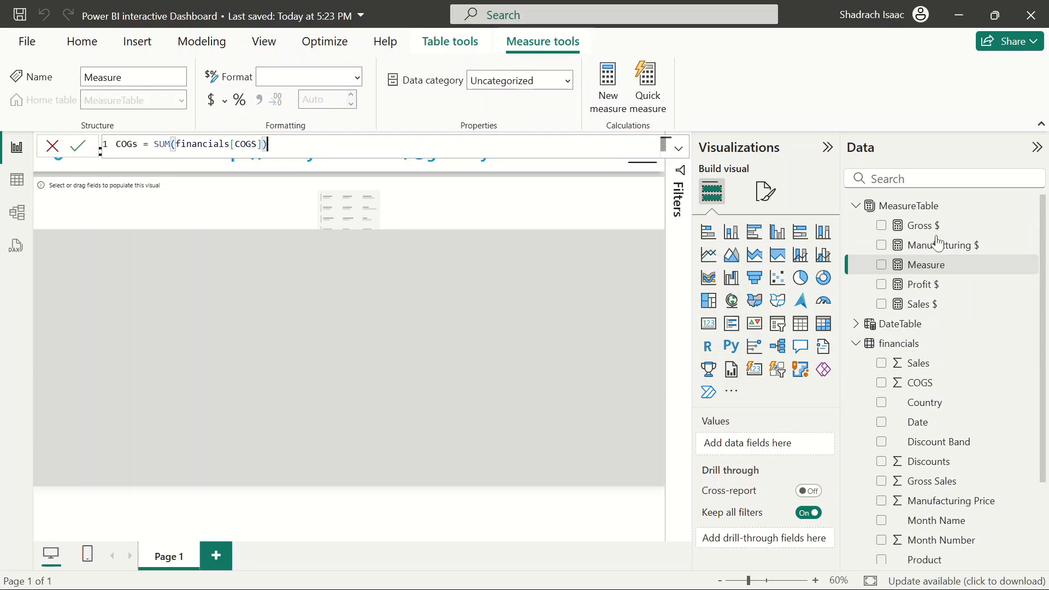
click(144, 144)
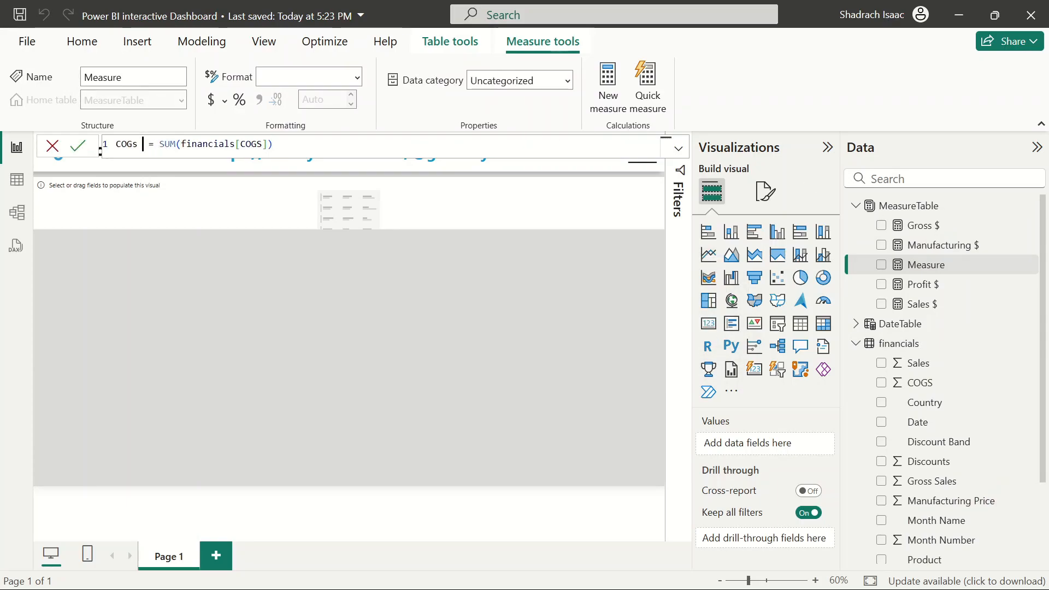
text($)
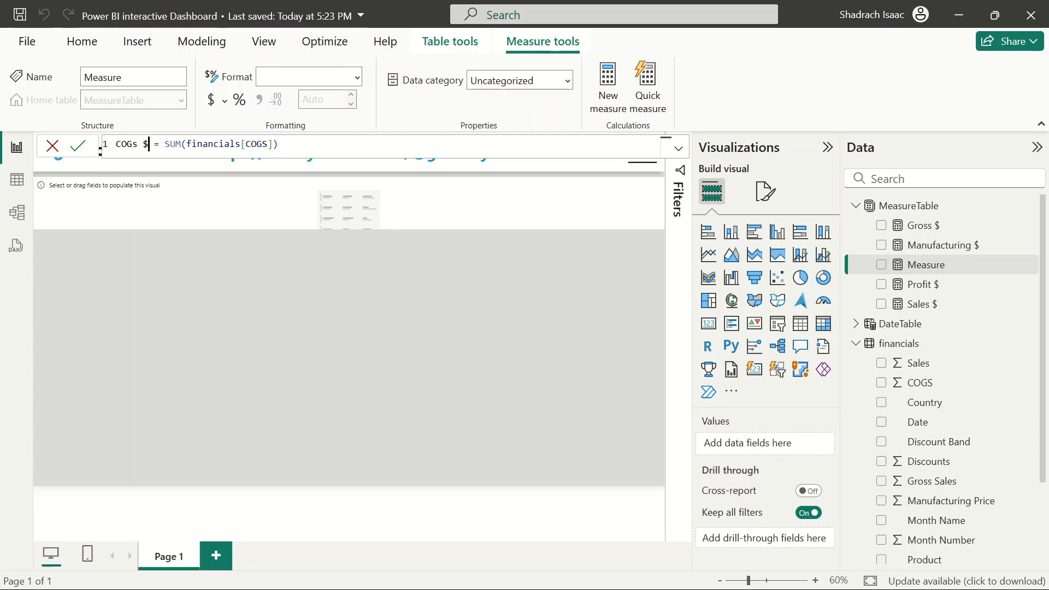
key(Return)
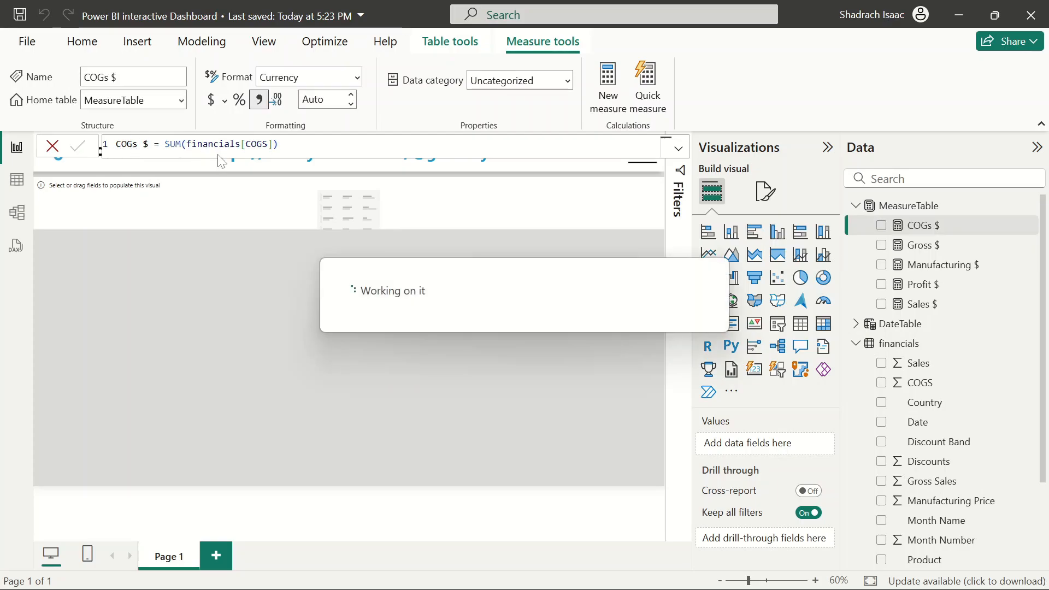
Add a measure in the financials table, COGs_ = SUM(financials[COGS])
click(1032, 343)
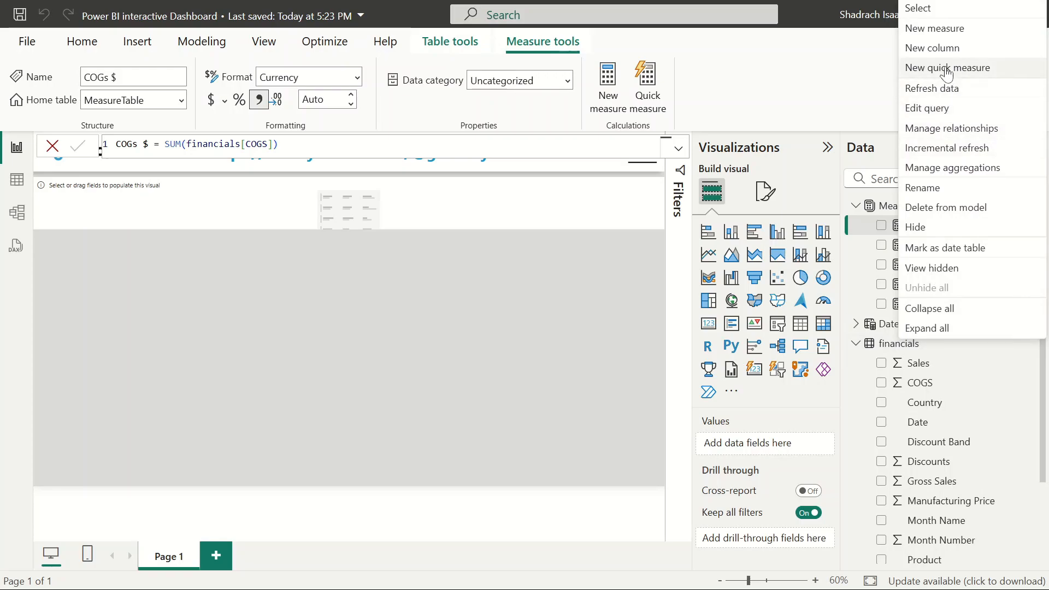
click(943, 34)
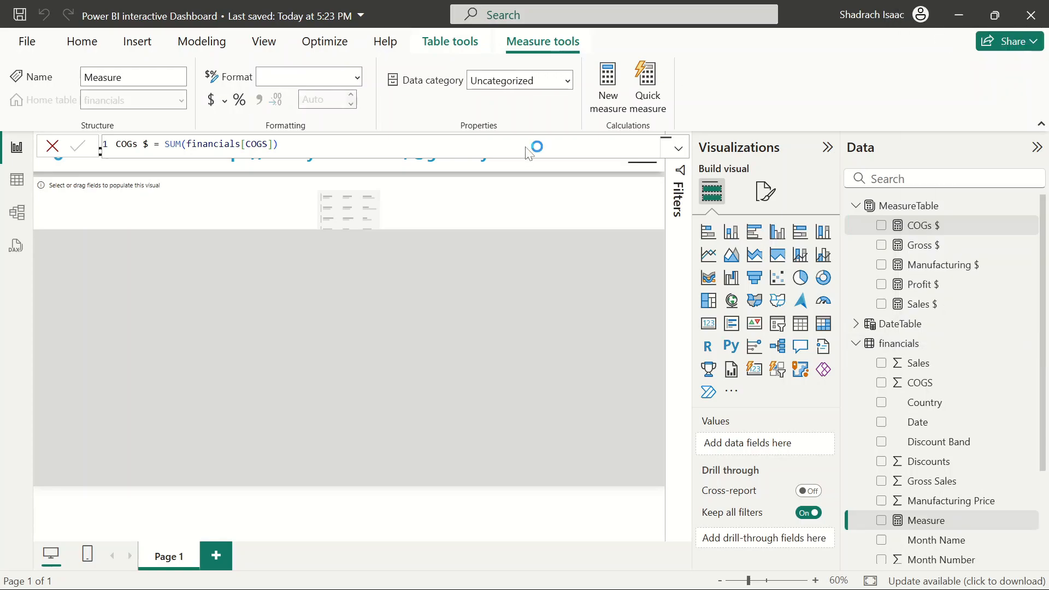
key(BackSpace)
text(COGS = SUM(financials[COGS]))
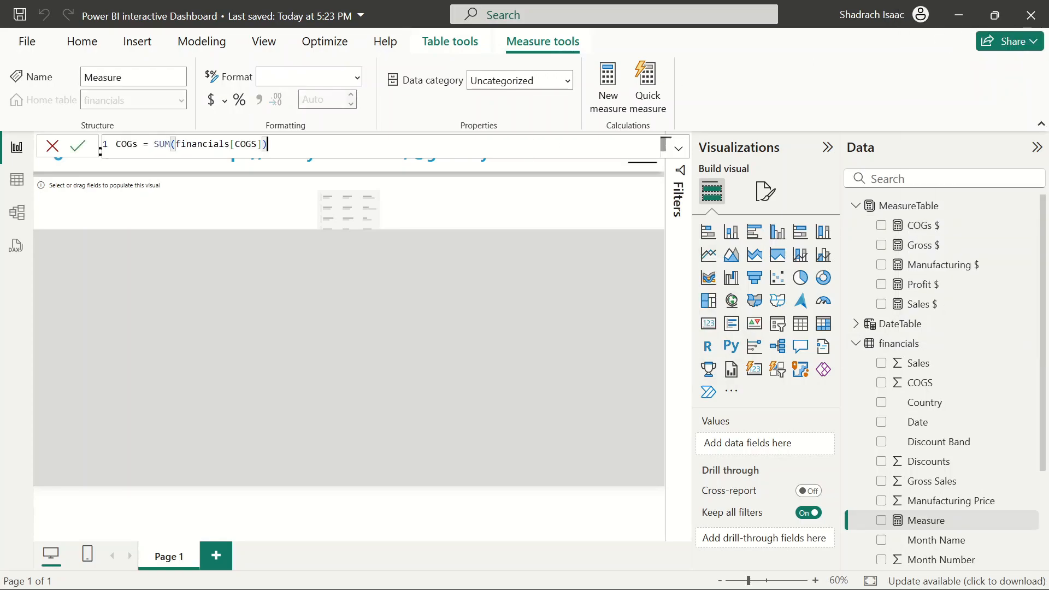
click(144, 144)
text(_)
key(Return)
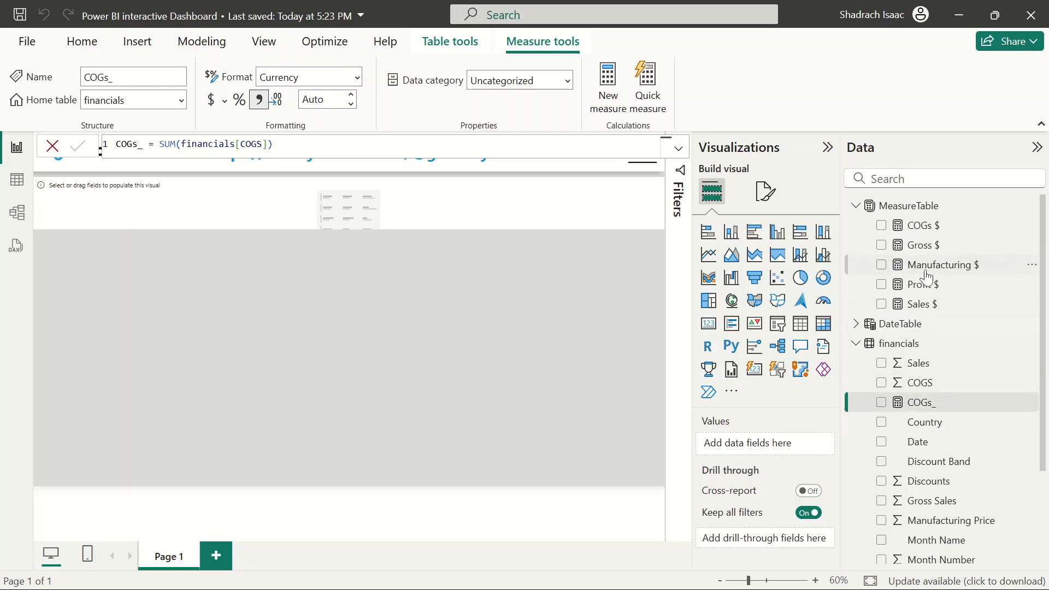
Move the COGs_ measure's home table to MeasureTable
scroll(939, 494, down, 2)
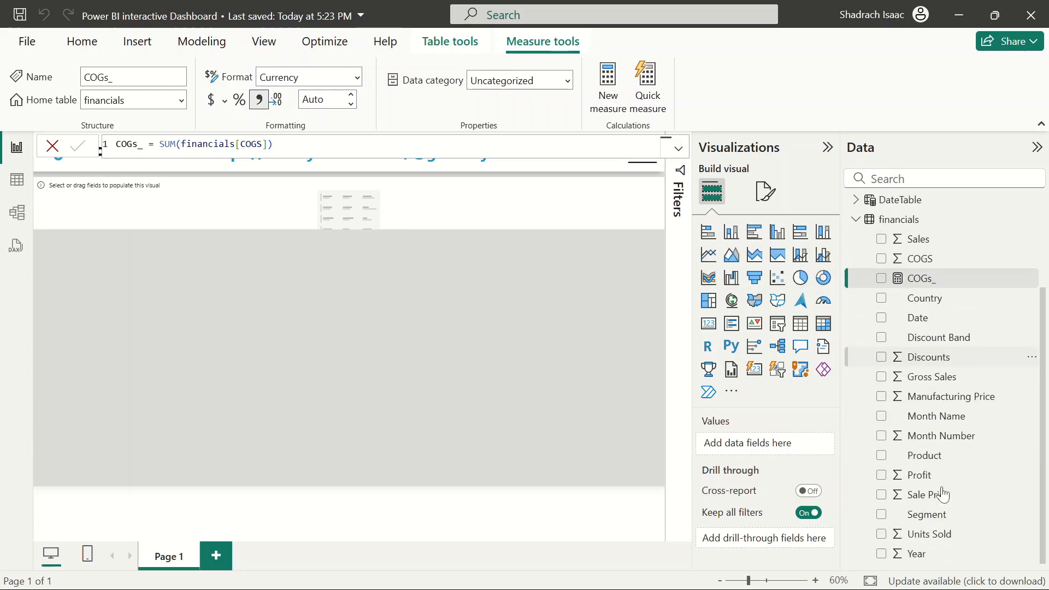
scroll(921, 534, up, 2)
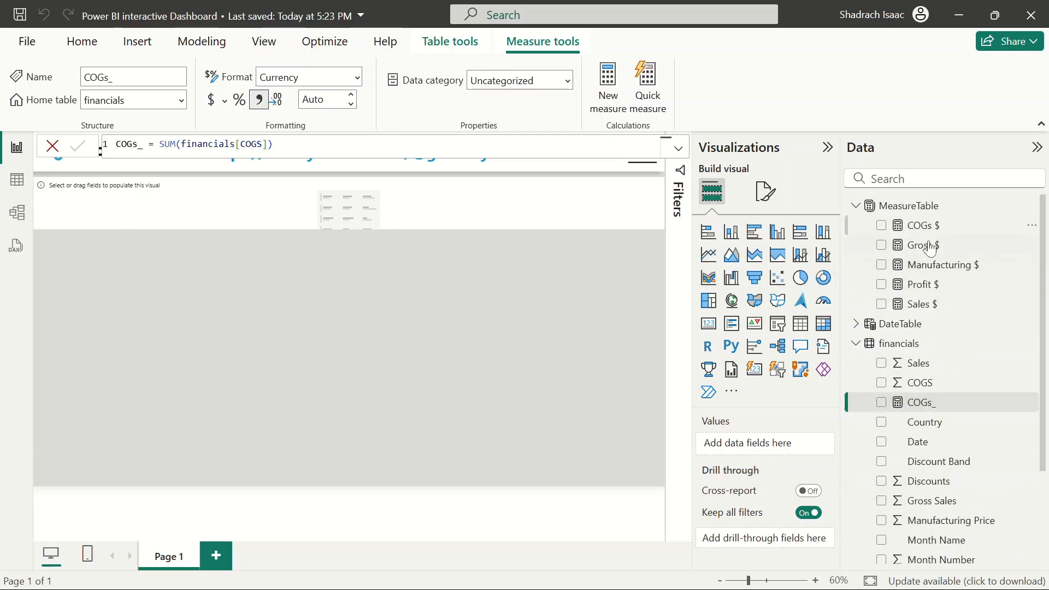
scroll(976, 426, down, 2)
scroll(951, 415, up, 2)
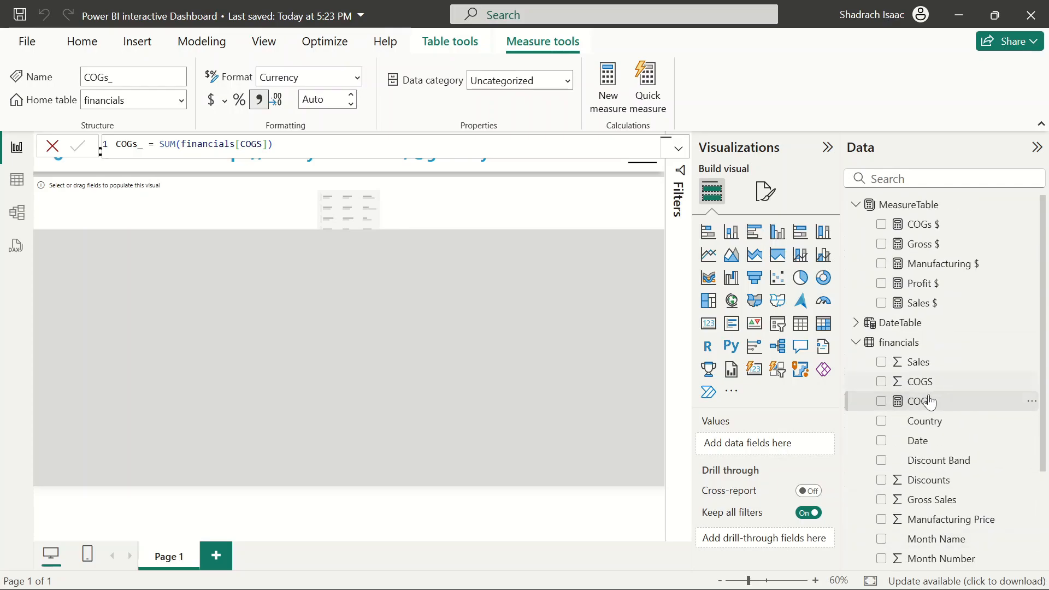
click(918, 382)
click(916, 403)
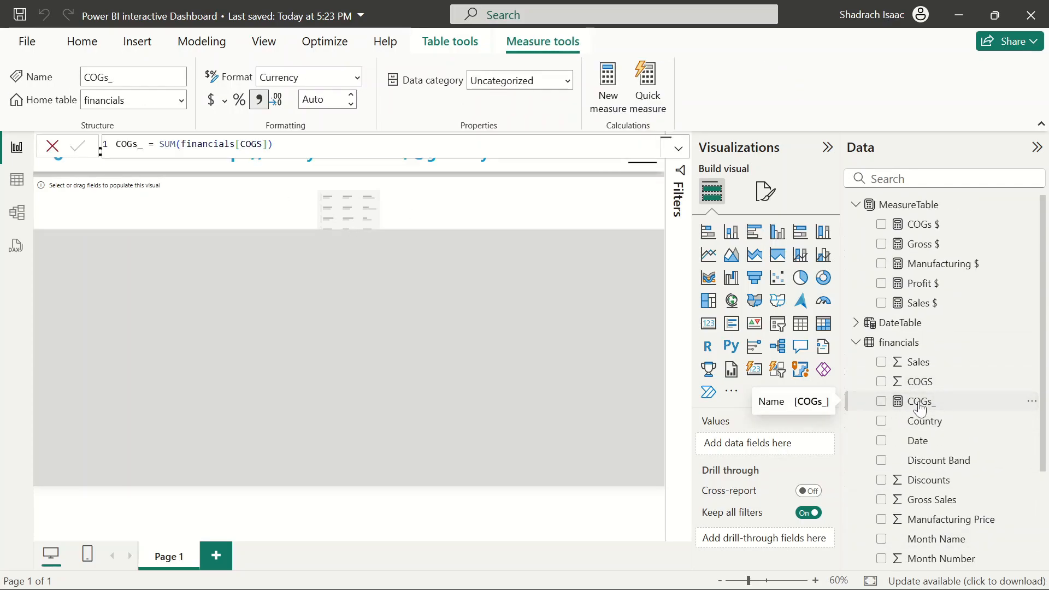
click(180, 101)
click(125, 166)
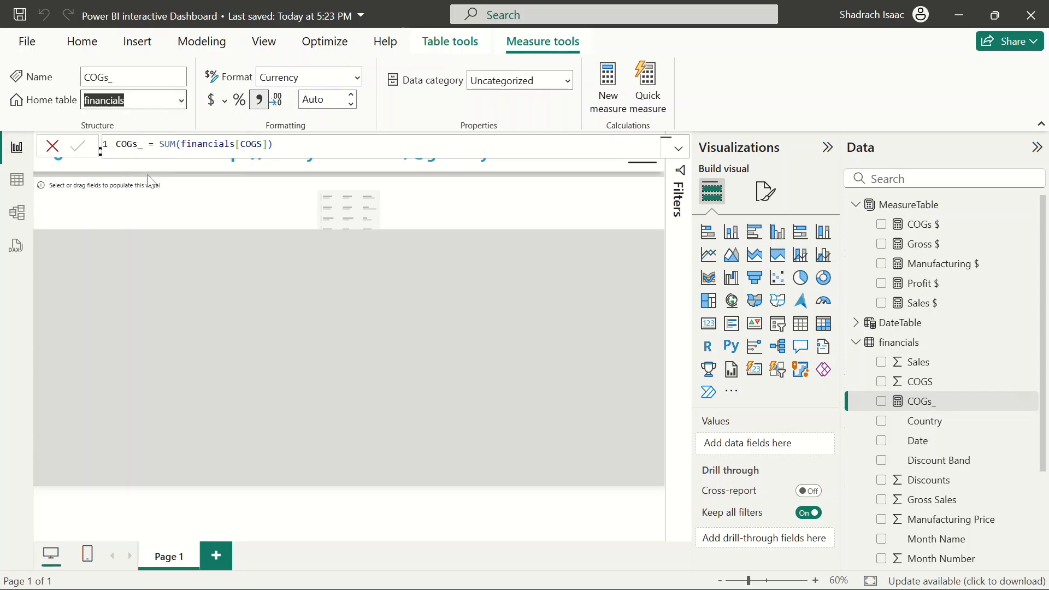
scroll(934, 422, down, 3)
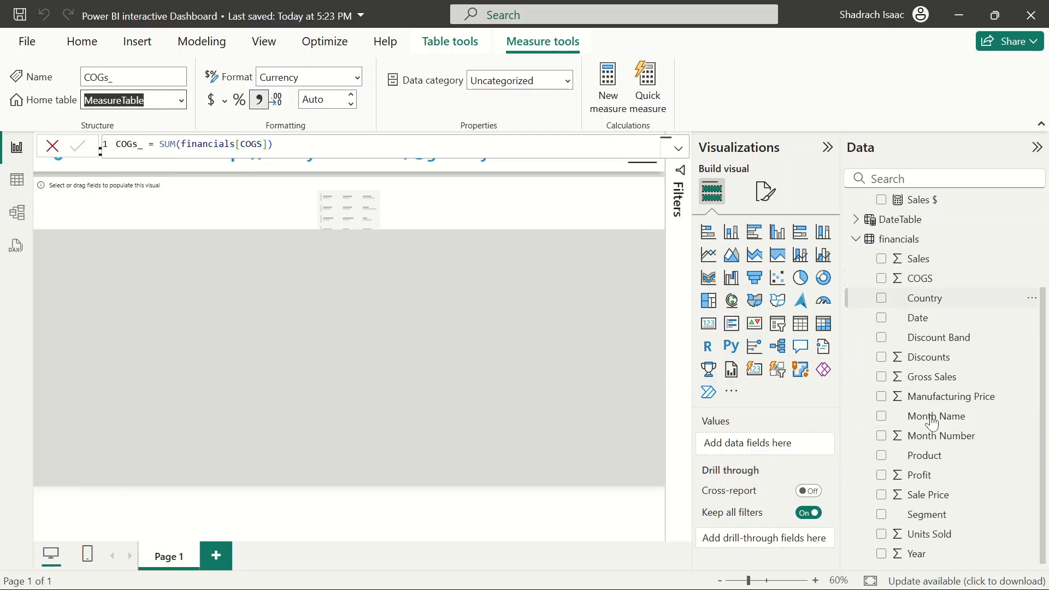
scroll(942, 346, up, 3)
scroll(934, 388, down, 3)
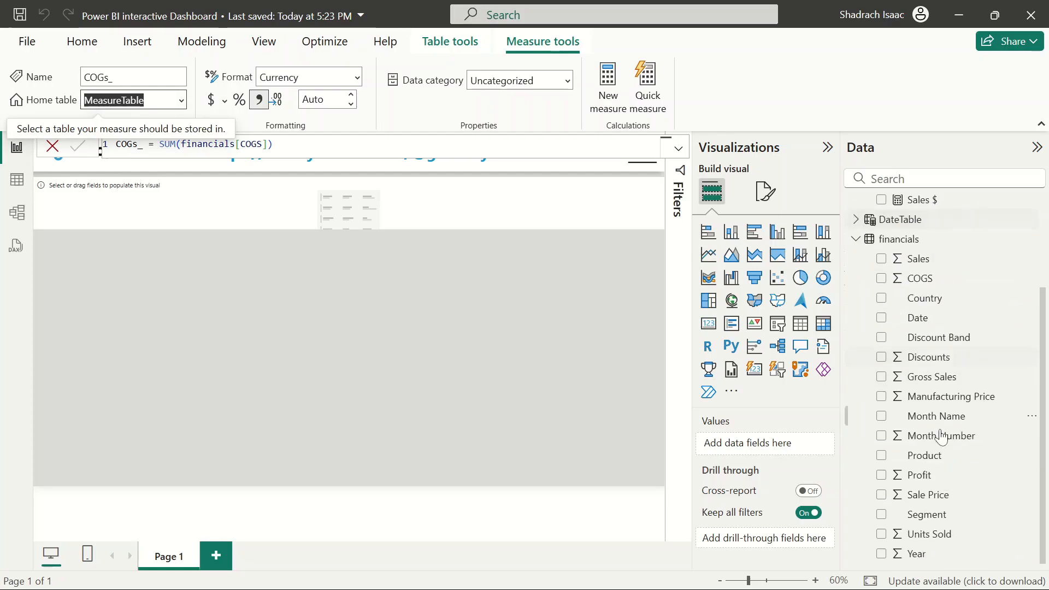
scroll(991, 317, up, 3)
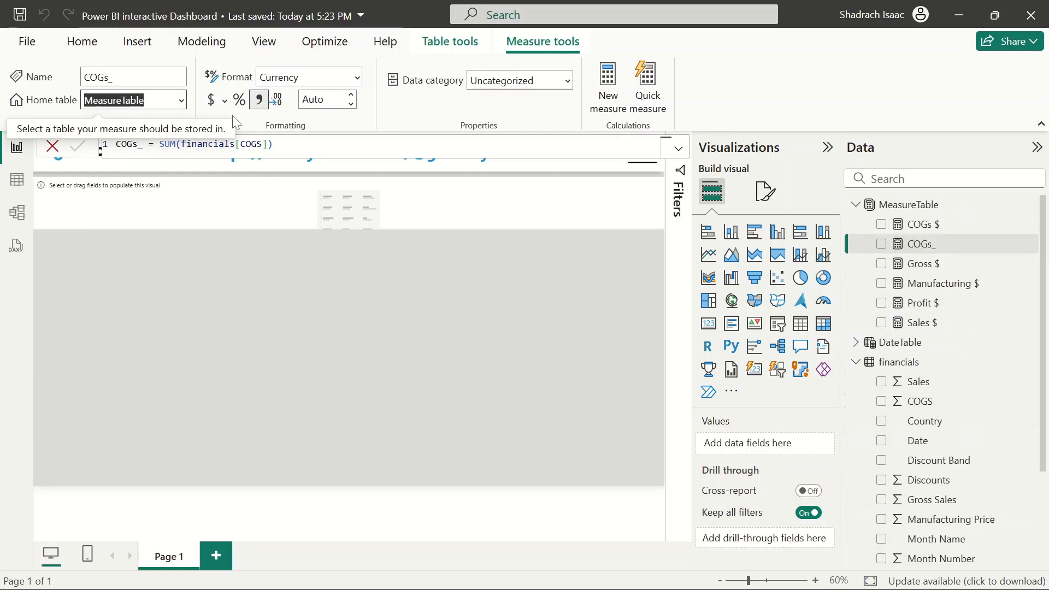
Delete the COGs_ measure from the model
click(52, 145)
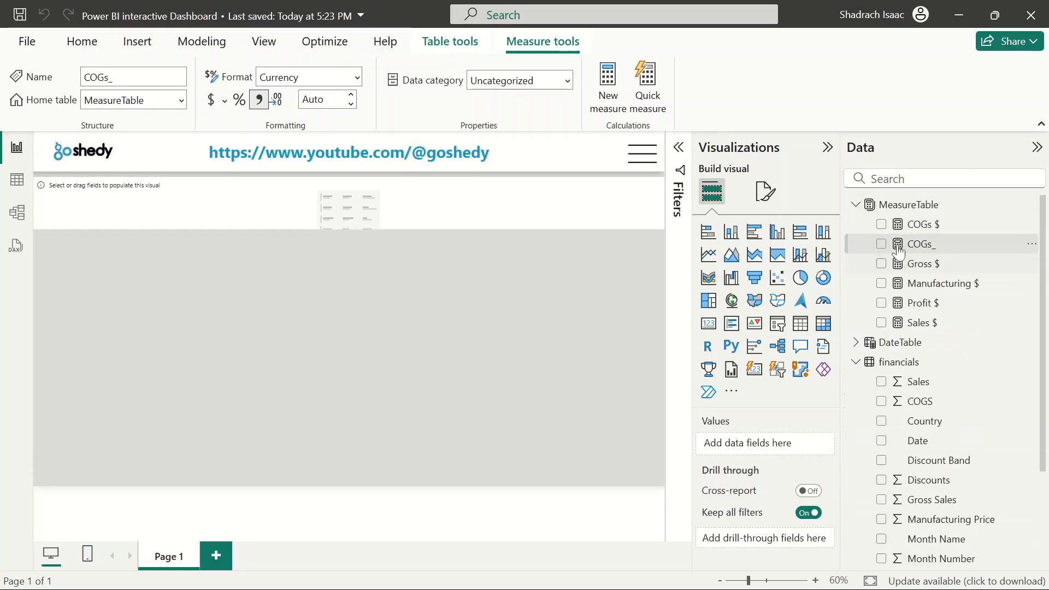
click(1032, 243)
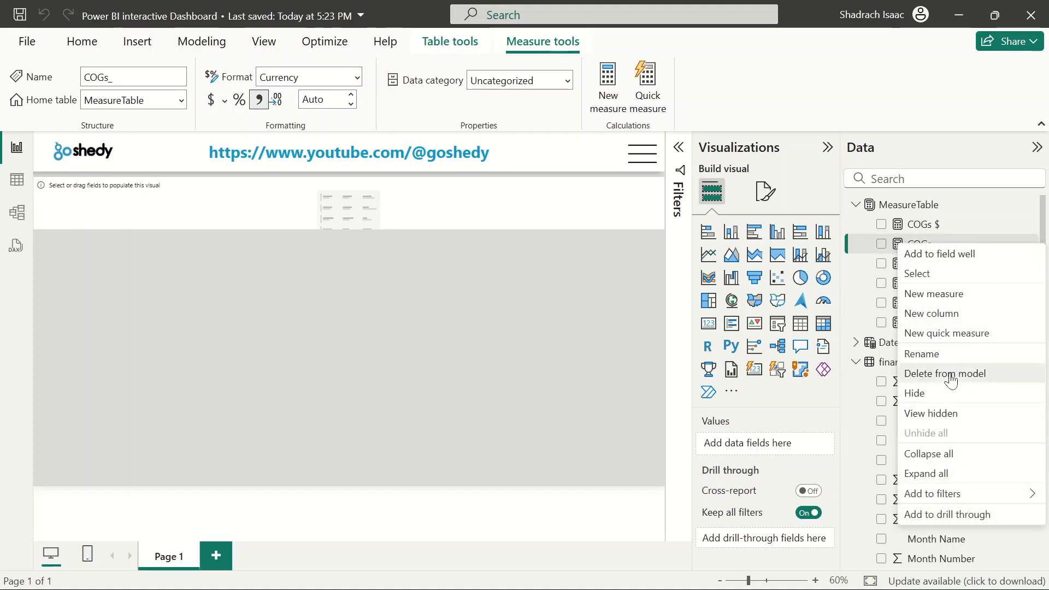
click(948, 373)
click(637, 344)
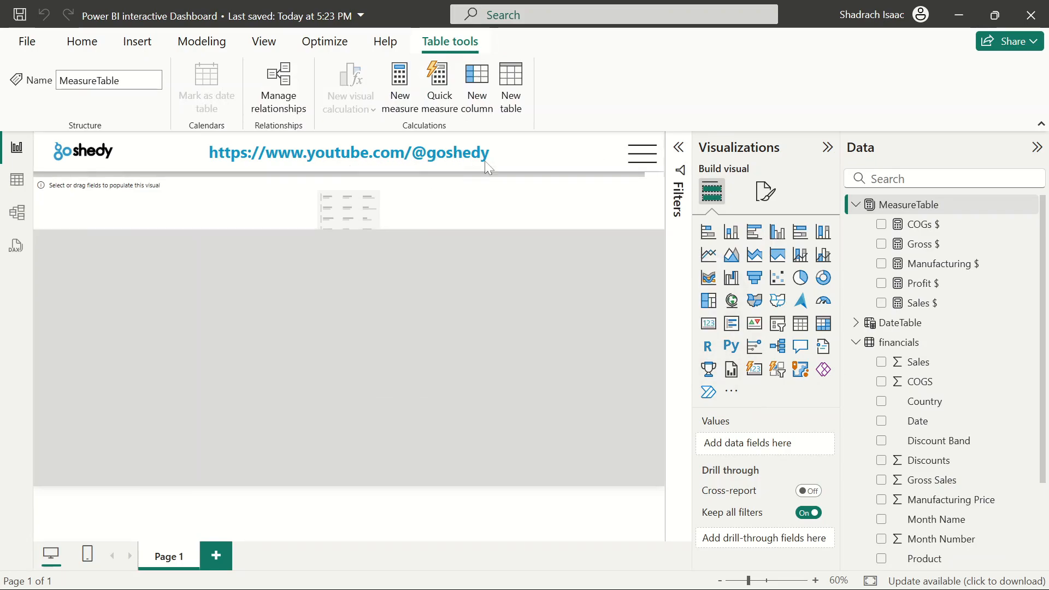
click(856, 206)
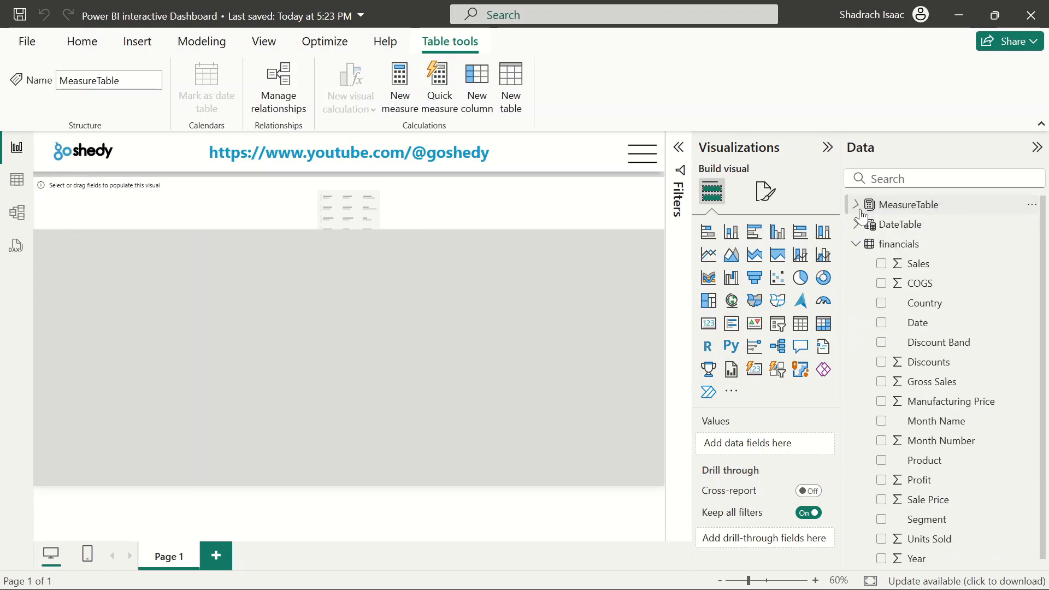
click(860, 212)
click(860, 212)
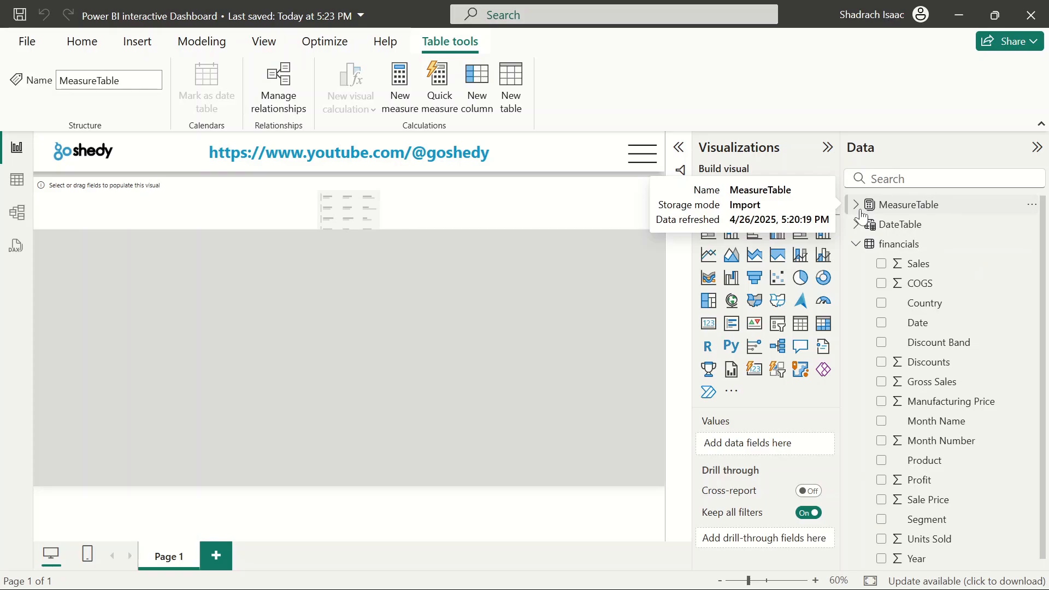
click(856, 206)
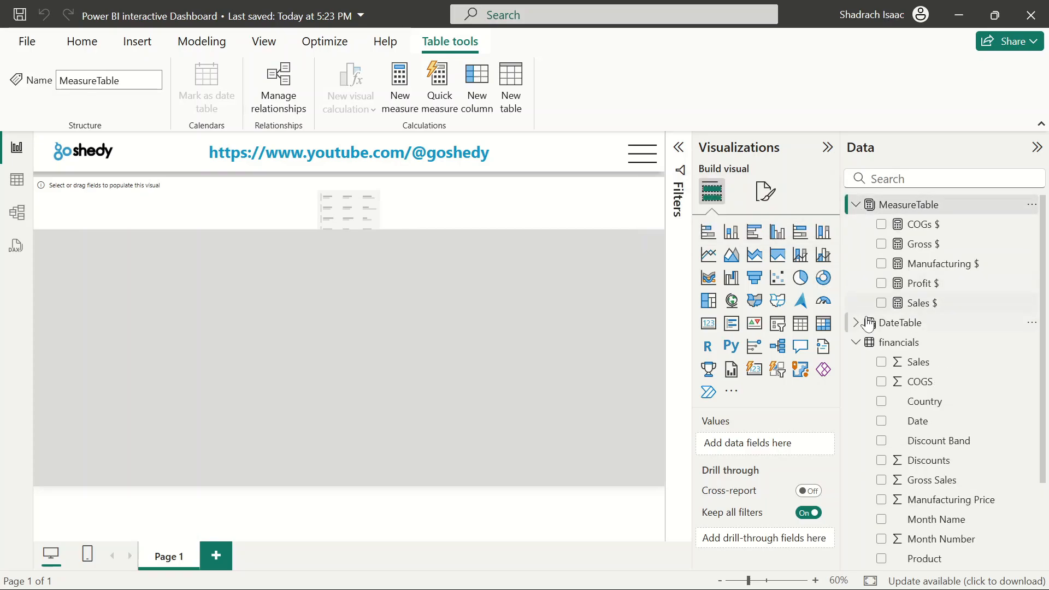
Add Sales $, Profit $, Manufacturing $, Gross $ and COGs $ to the card visual below the banner
click(507, 305)
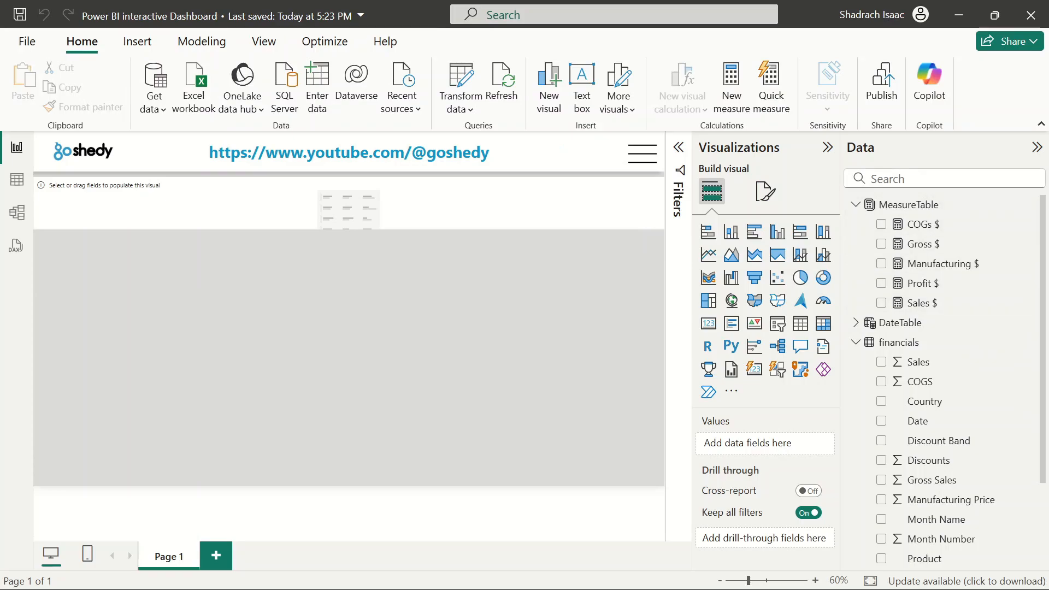
click(399, 220)
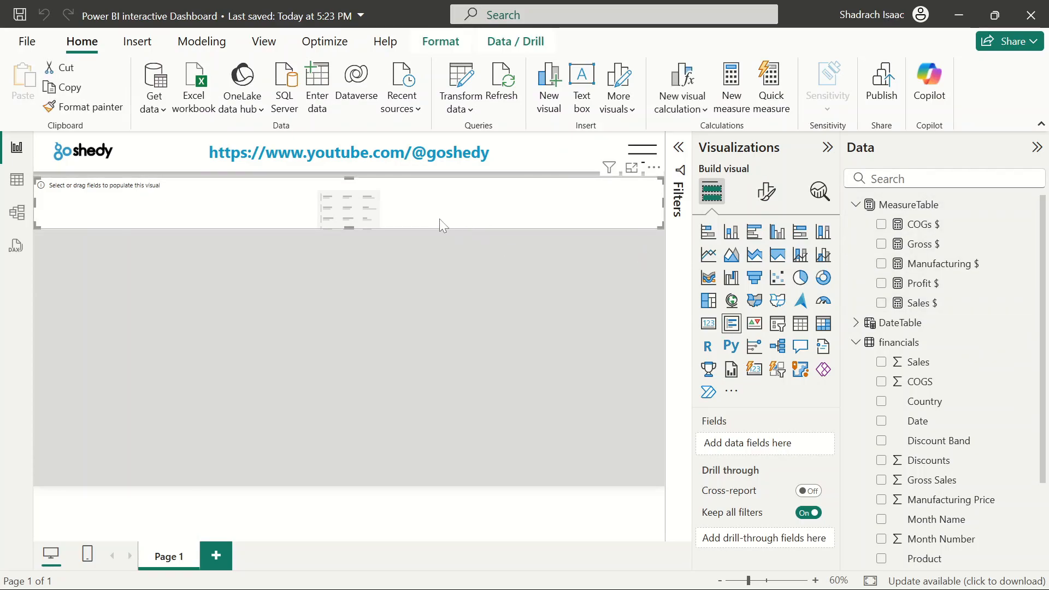
click(882, 304)
click(881, 283)
click(881, 263)
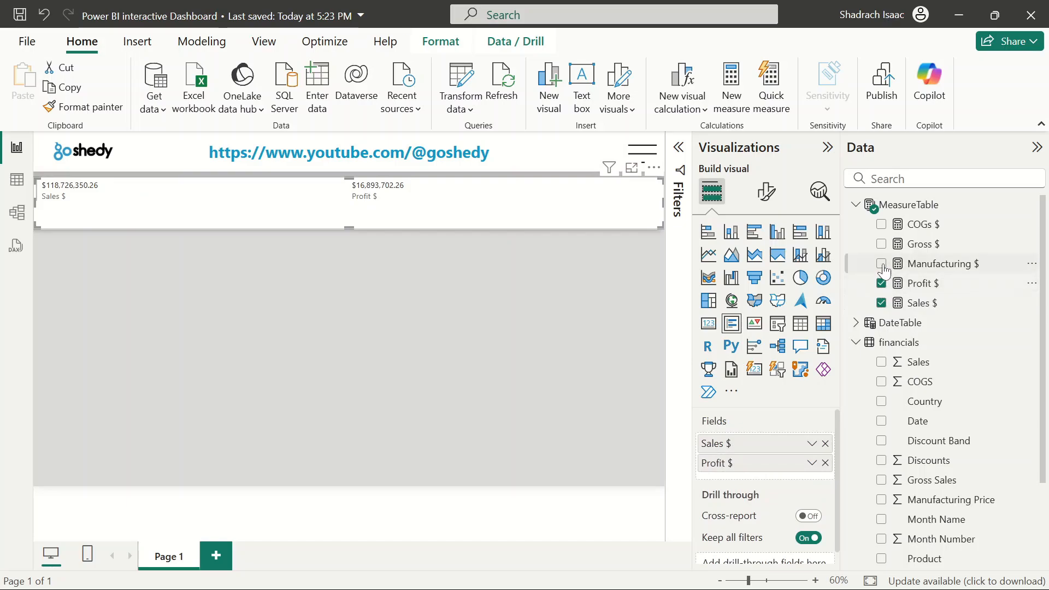
click(882, 245)
click(881, 225)
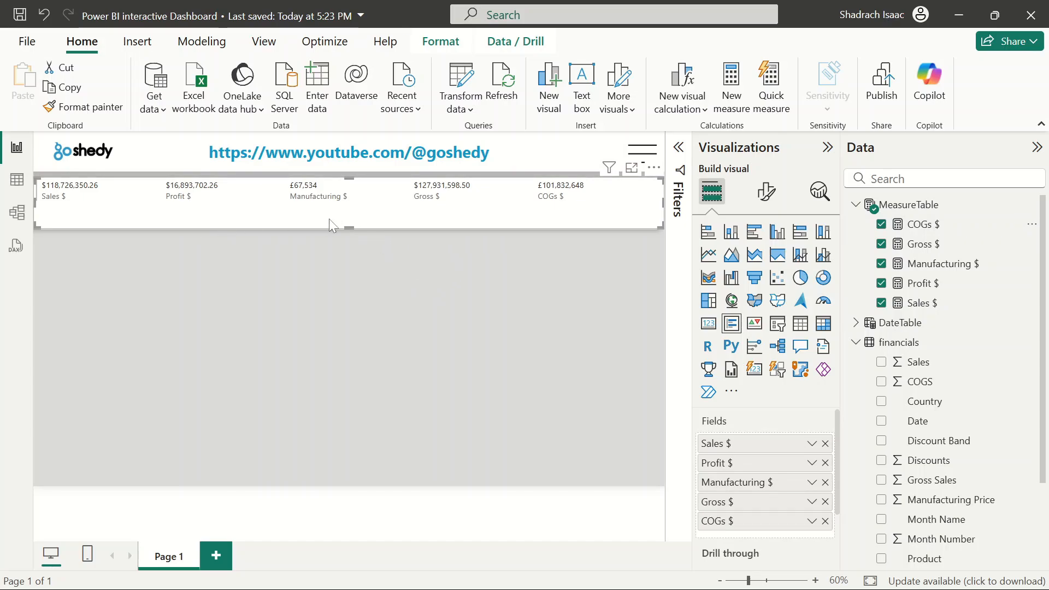
Shrink the card visual's height so it forms a thin strip under the banner
drag(349, 228, 353, 215)
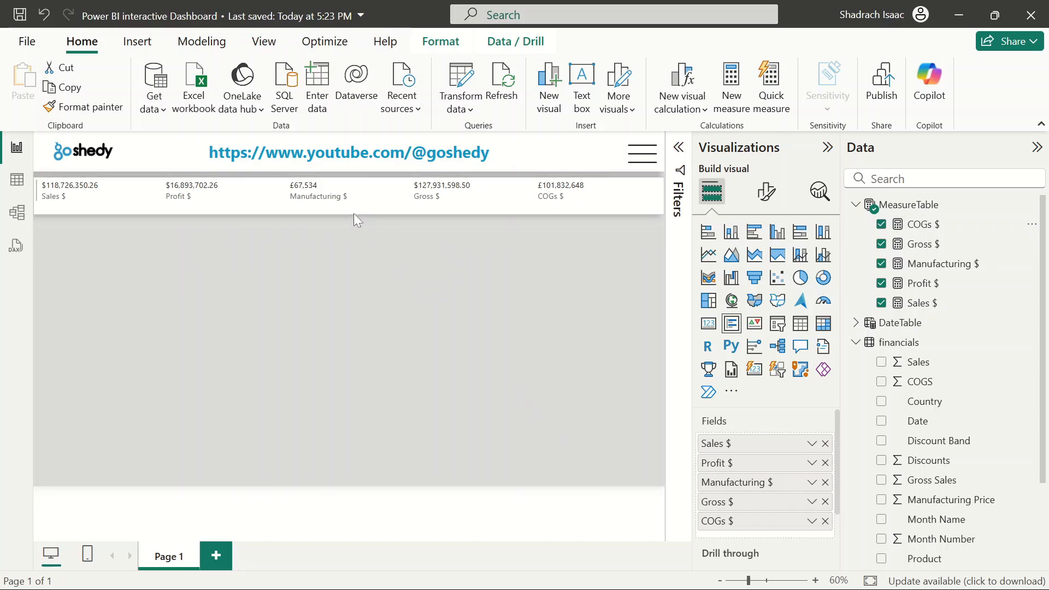
click(383, 333)
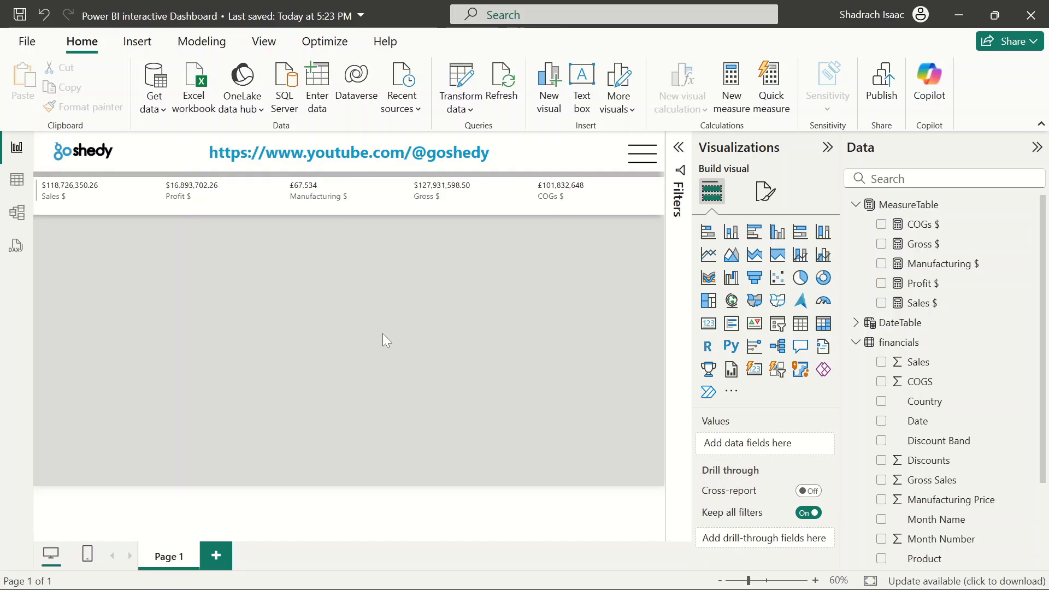
Examine the card visual's Cards style formatting options
click(628, 198)
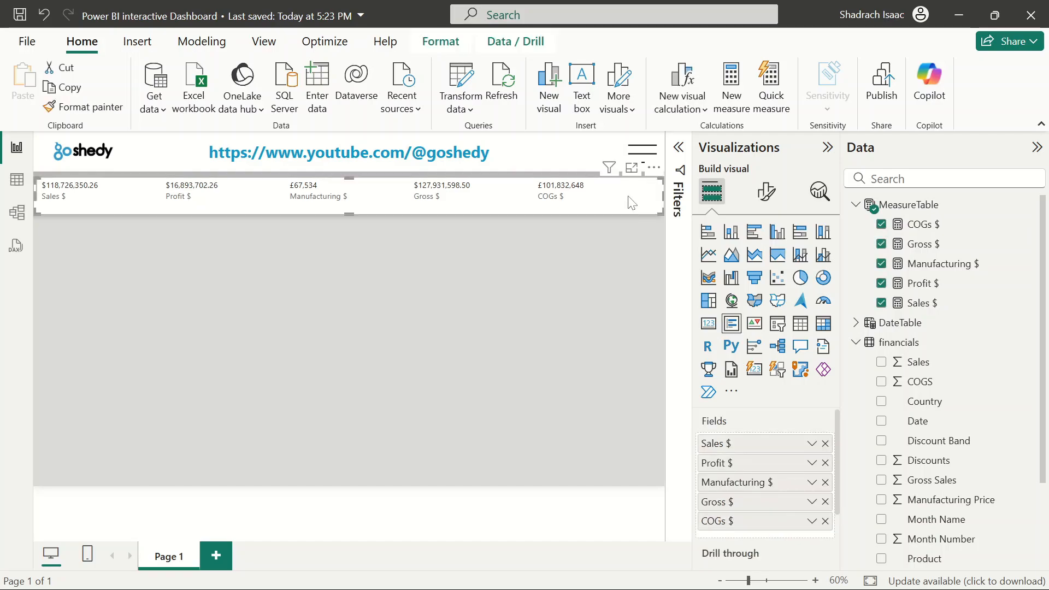
click(315, 294)
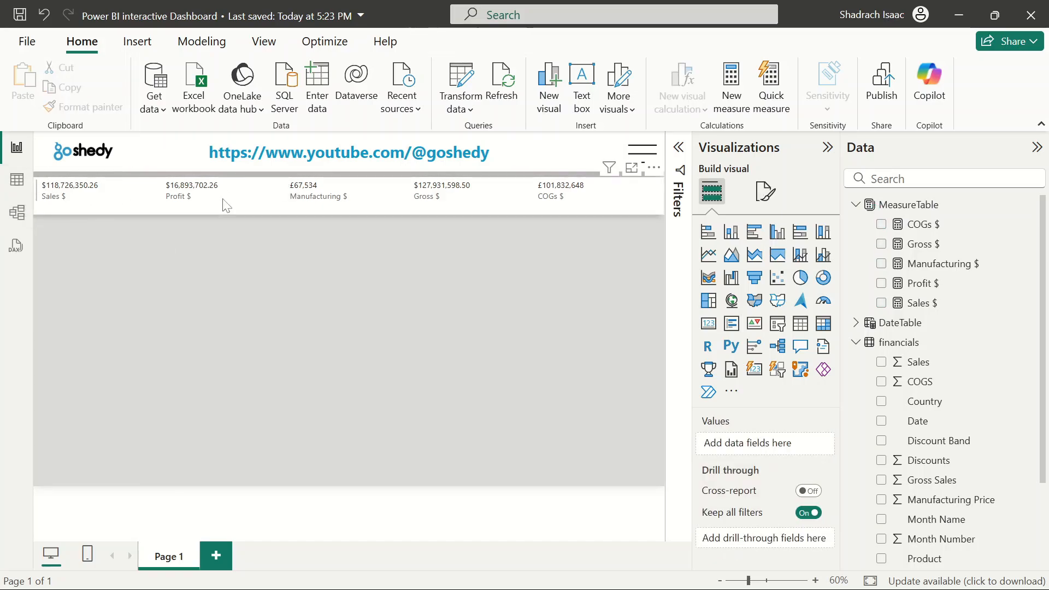
click(376, 202)
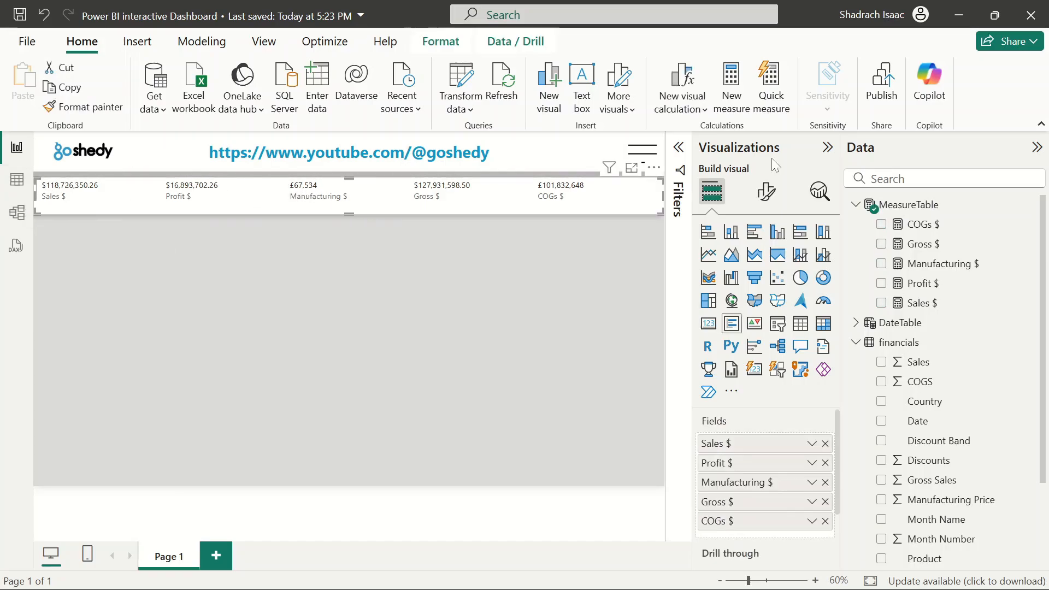
click(765, 191)
click(723, 371)
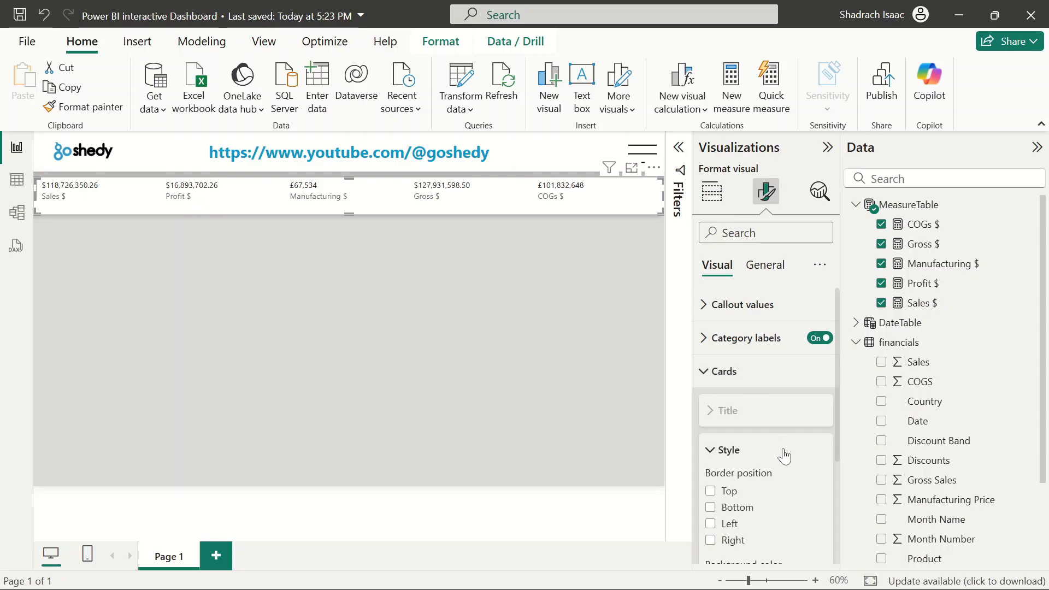
scroll(785, 451, down, 3)
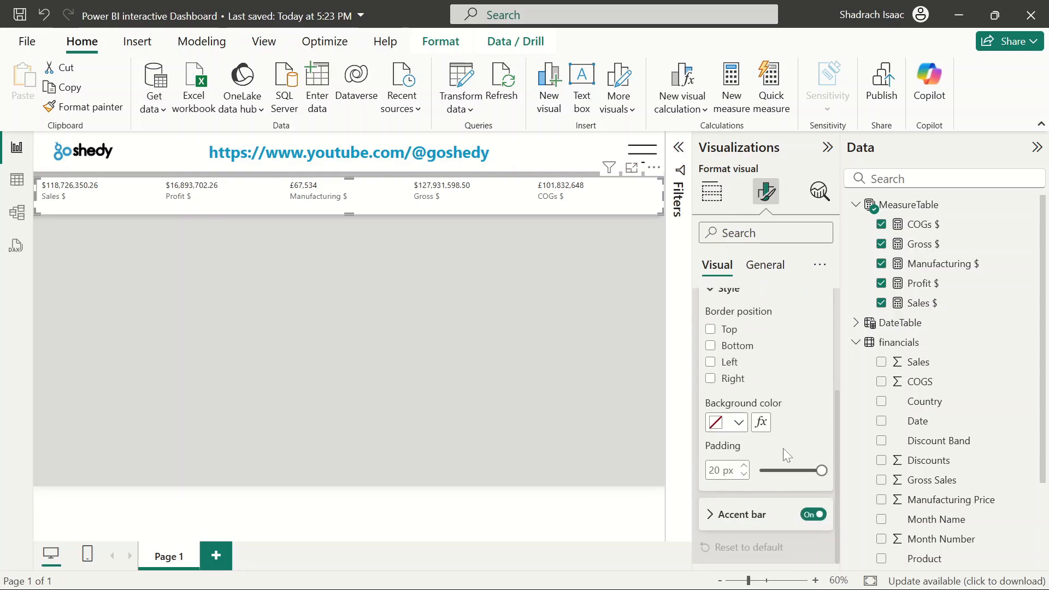
click(362, 351)
Nudge the card visual slightly upward to sit just under the banner
click(235, 206)
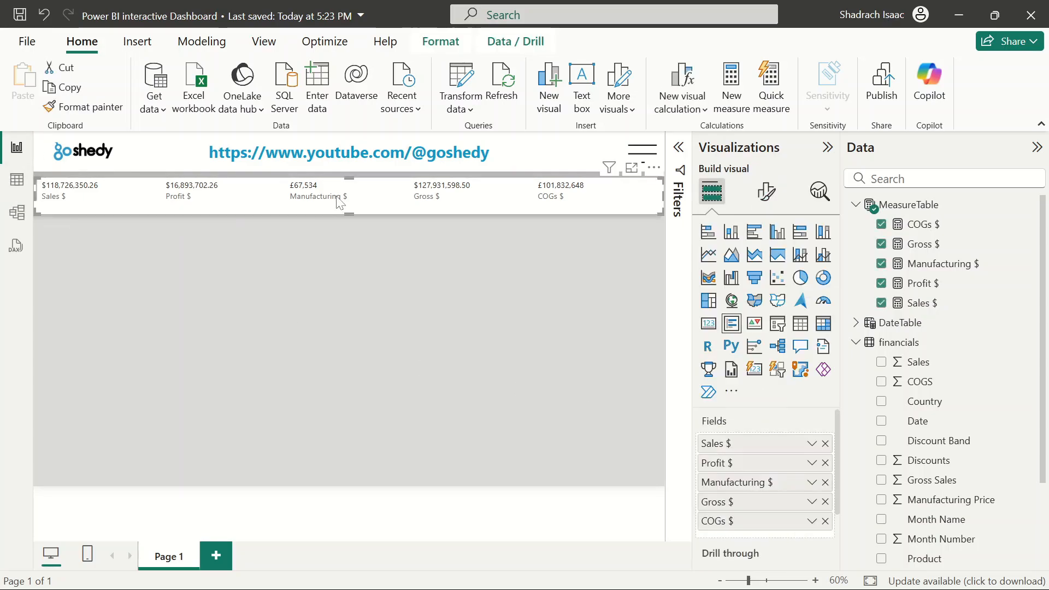
mouse_move(352, 181)
mouse_down()
mouse_move(351, 170)
mouse_move(350, 181)
mouse_up()
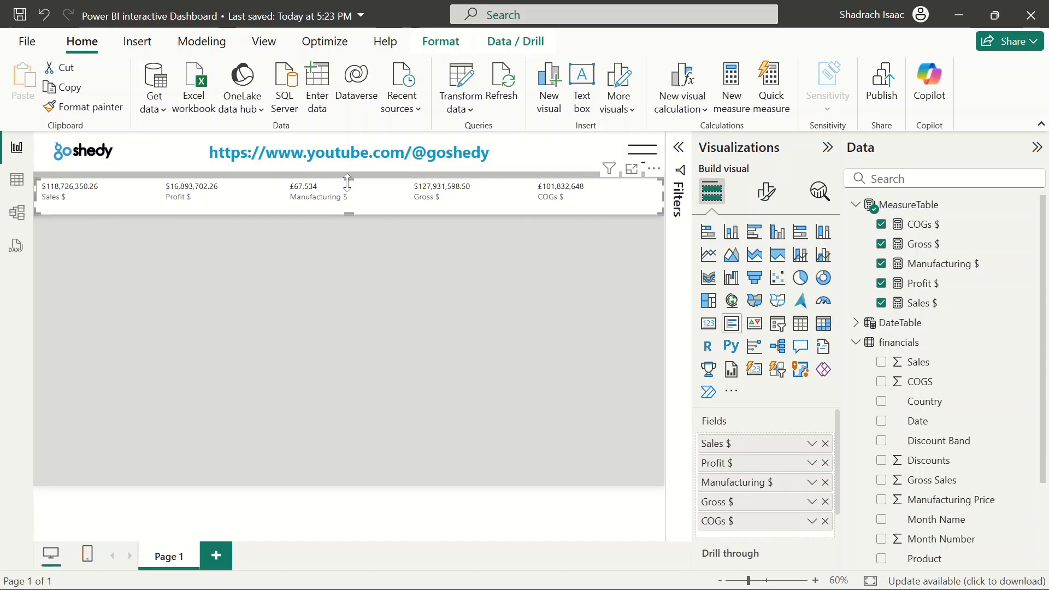
click(389, 282)
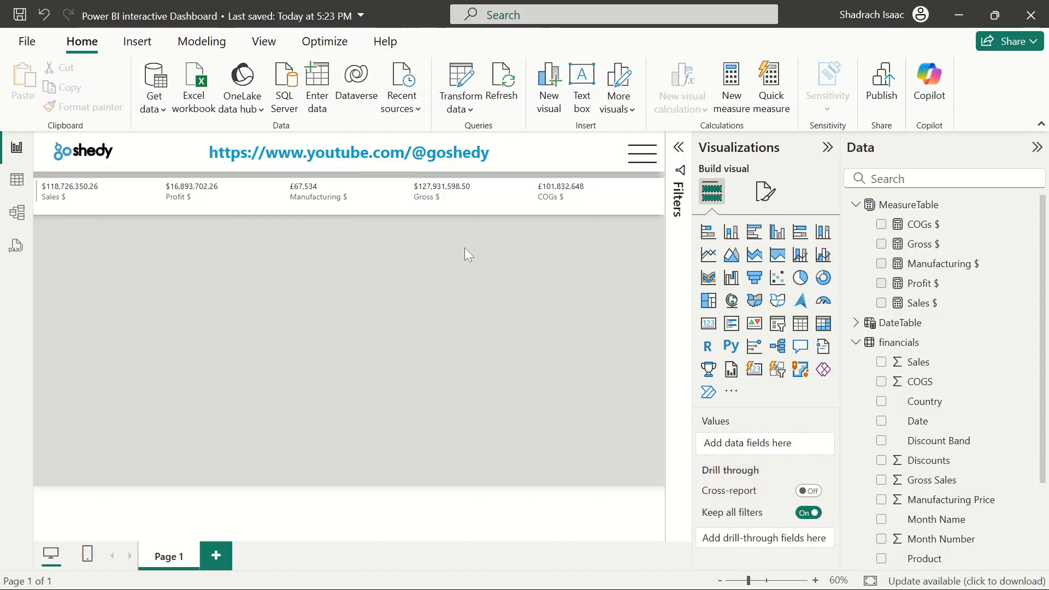
click(464, 212)
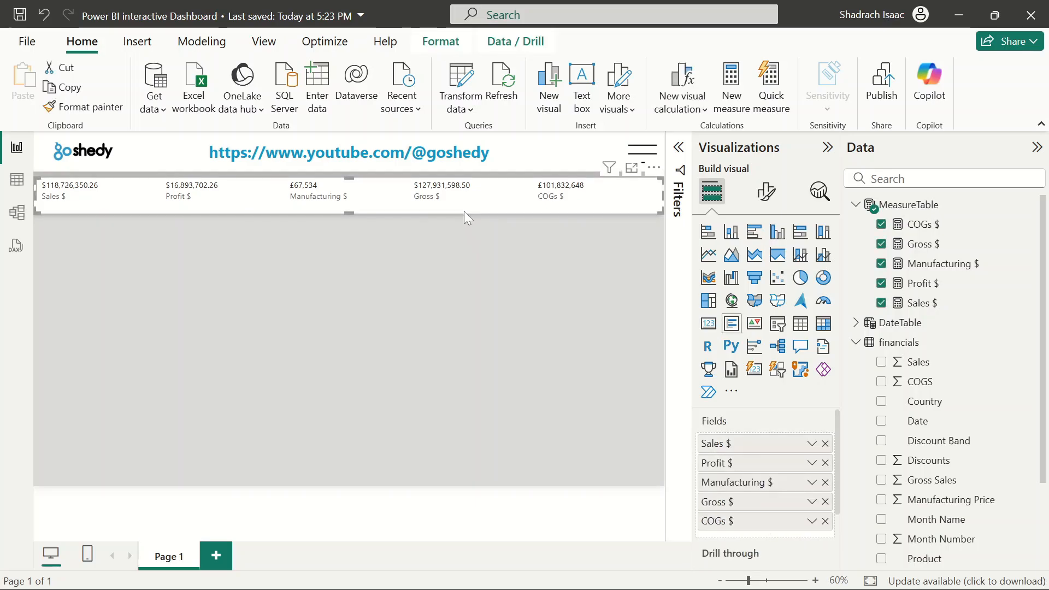
key(Up)
key(Up)
key(Up)
key(Up)
key(Up)
key(Up)
key(Down)
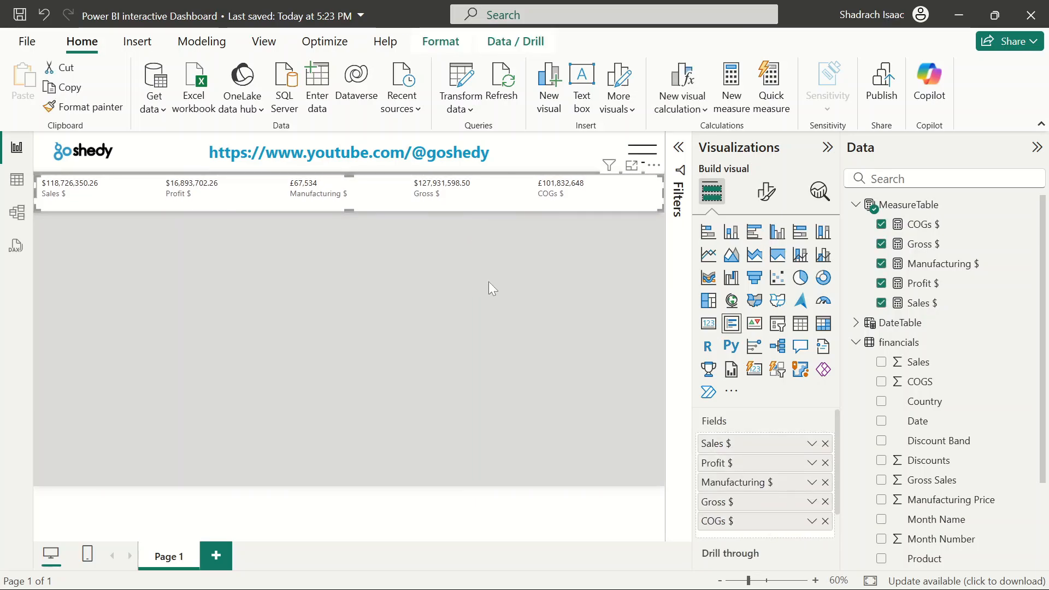
click(488, 281)
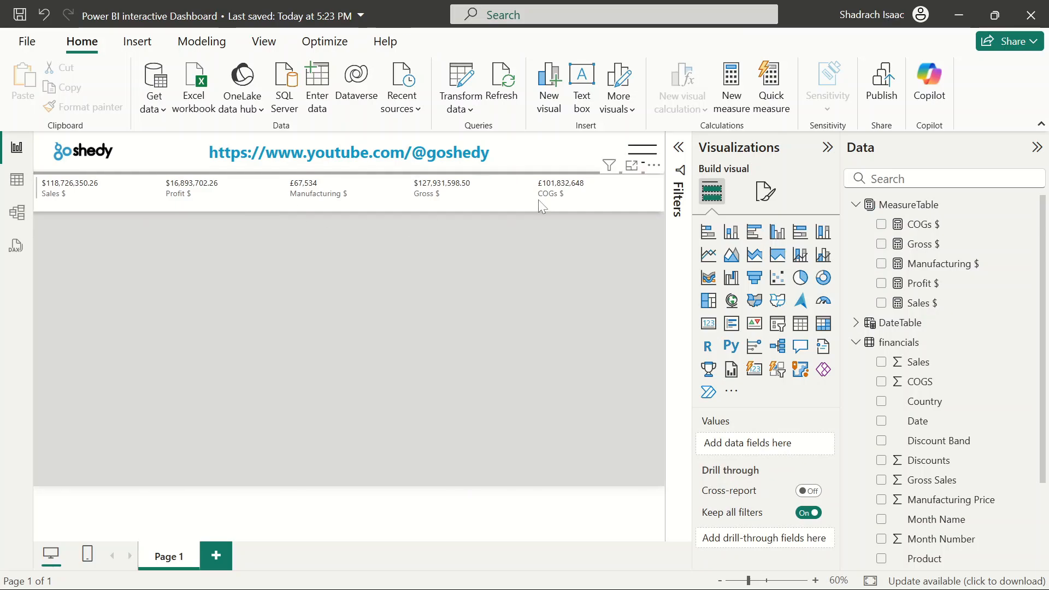
Switch off the accent bar in the card visual's Cards formatting options
click(631, 195)
click(767, 192)
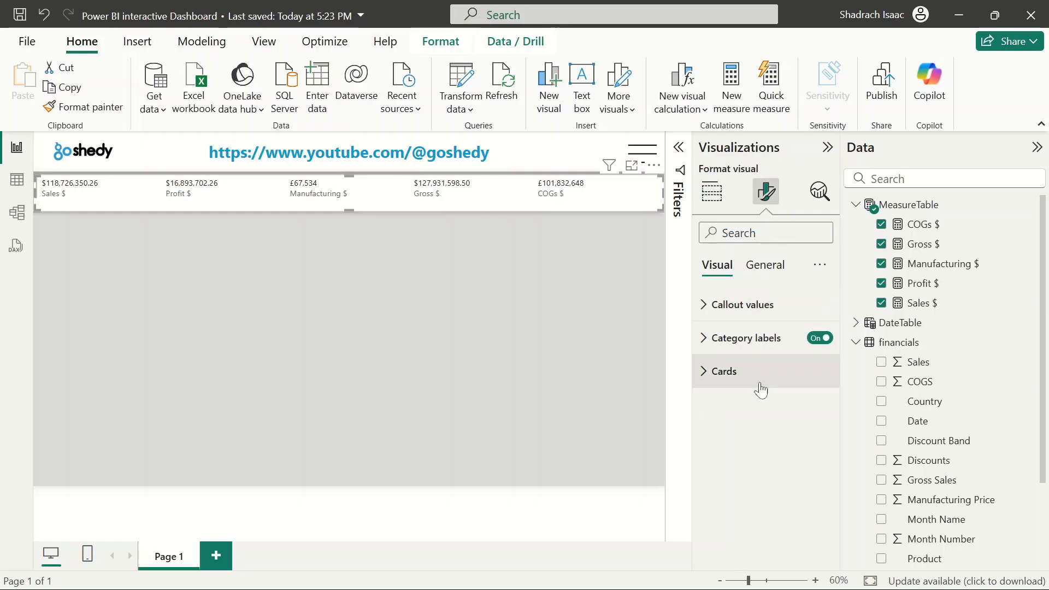
click(715, 312)
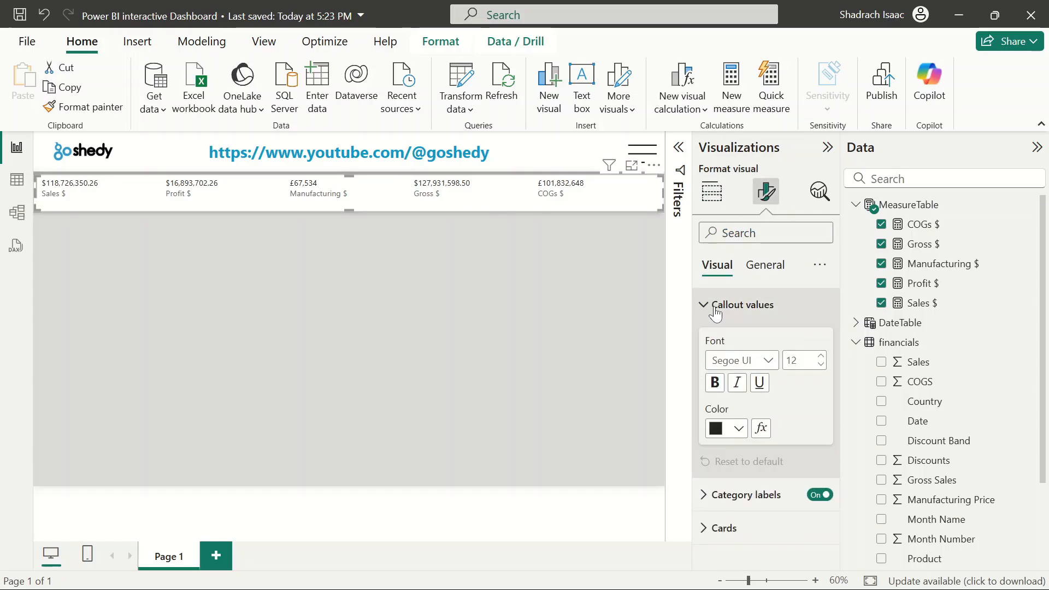
click(716, 310)
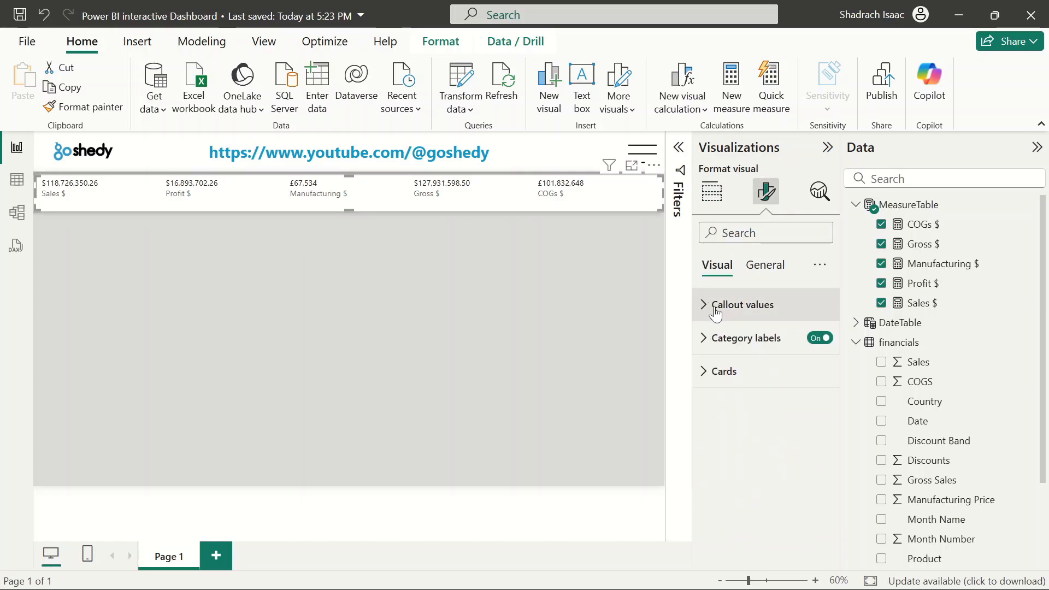
click(705, 374)
scroll(788, 474, down, 3)
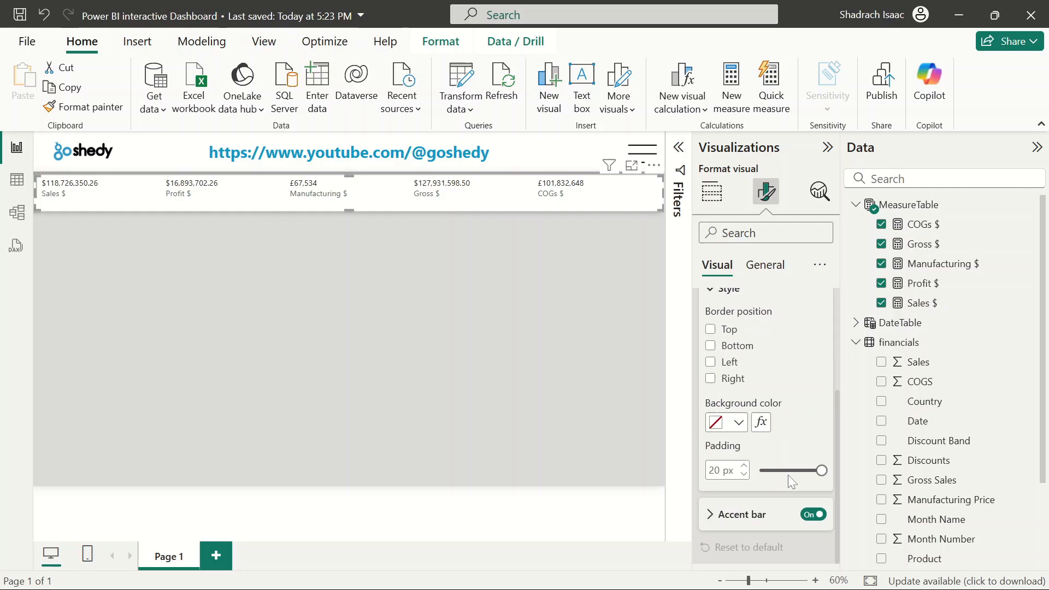
click(813, 514)
click(415, 302)
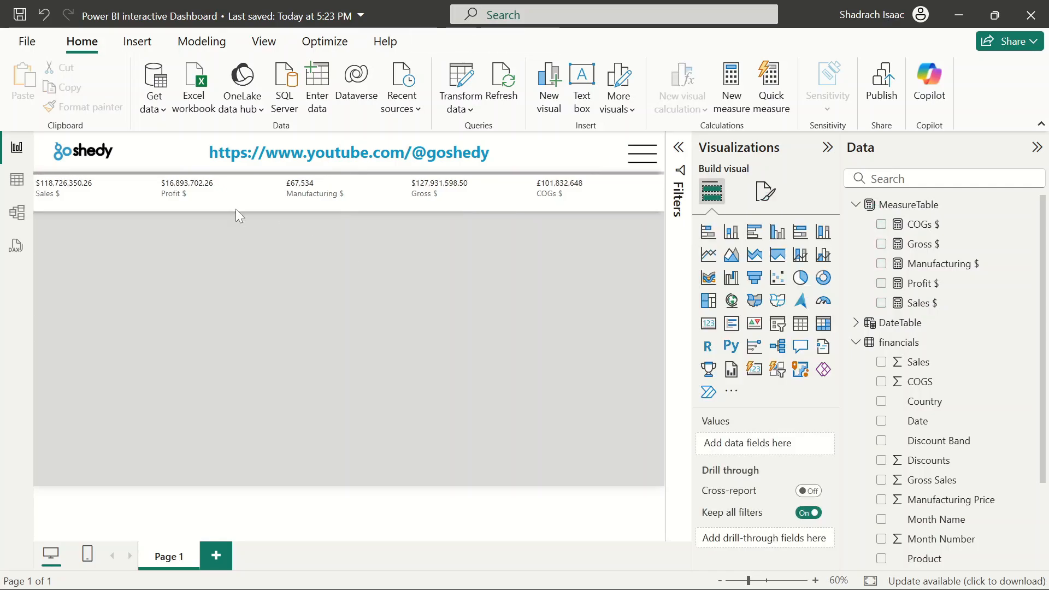
Set the card visual's callout value font size to 16
click(481, 199)
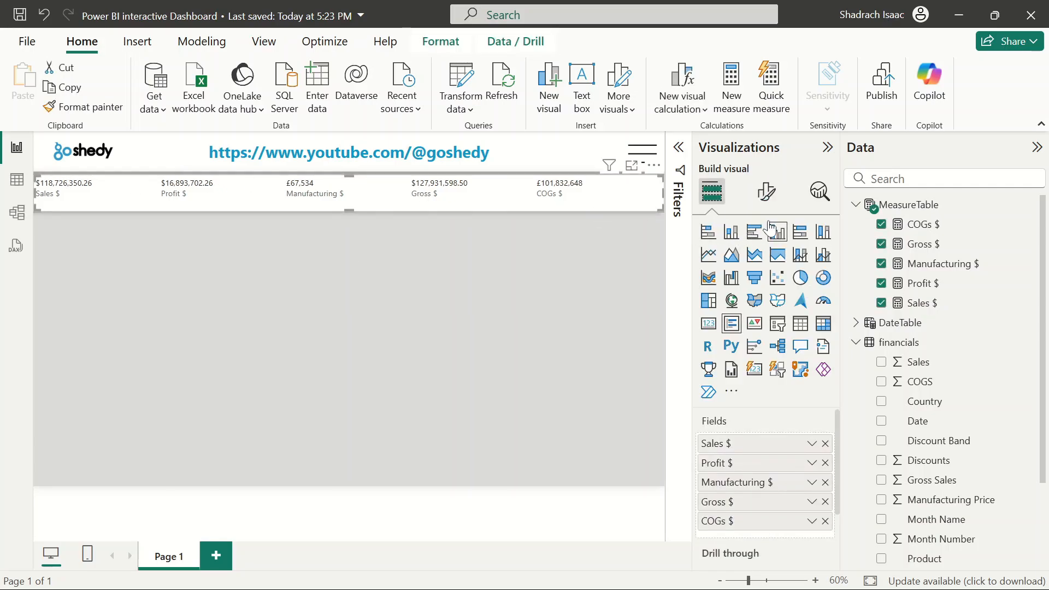
click(766, 191)
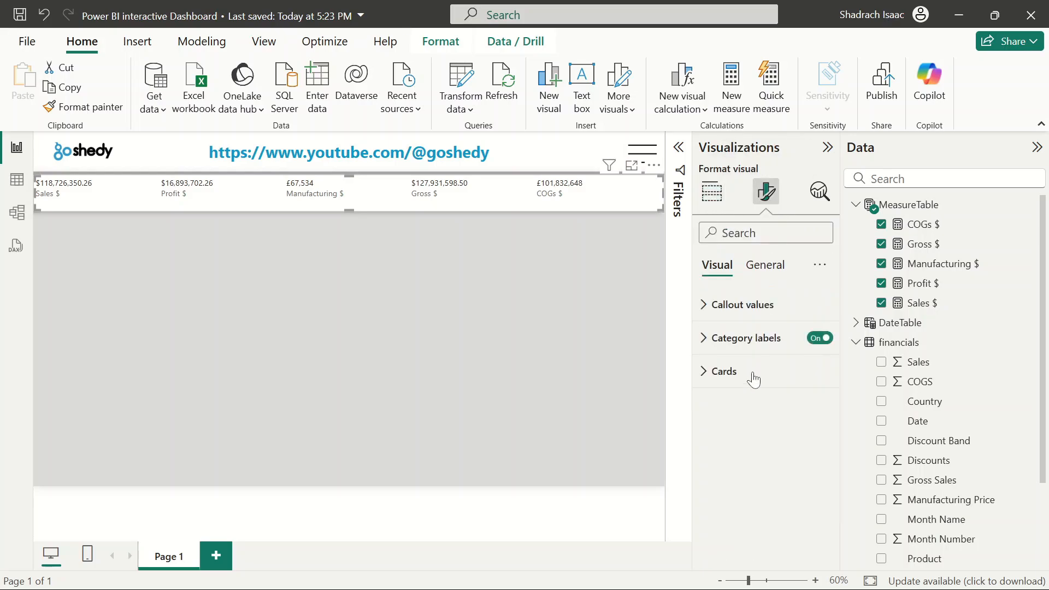
click(708, 308)
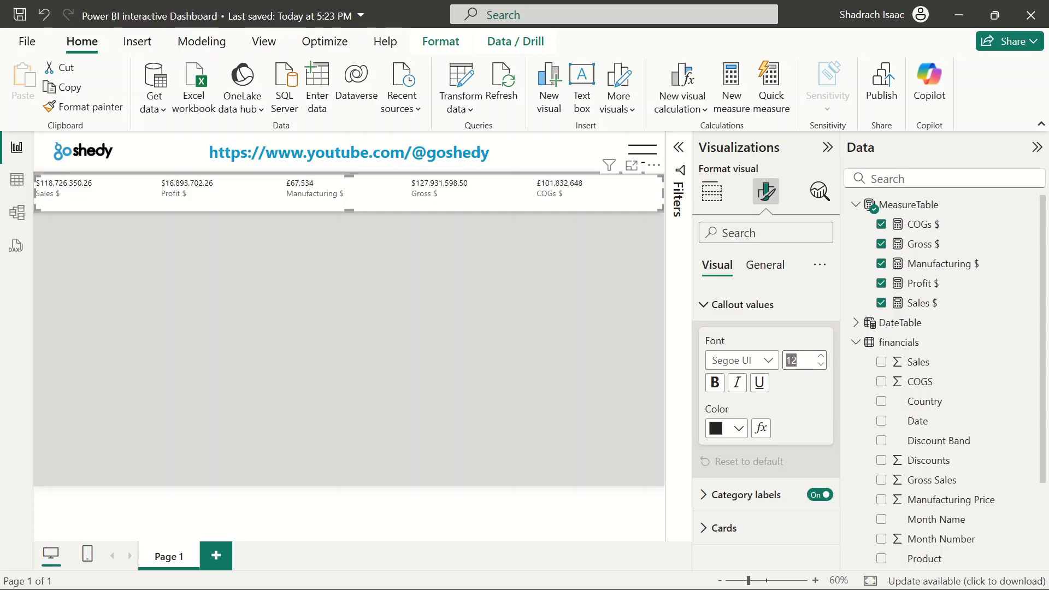
key(BackSpace)
text(16)
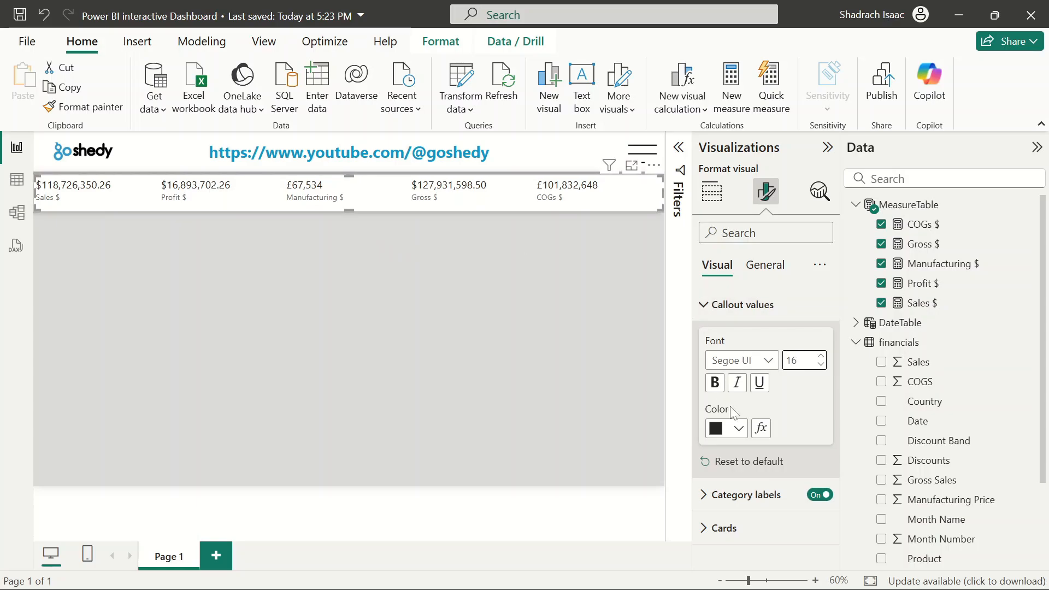
Set the callout value color to black and try bold text before removing it again
click(740, 431)
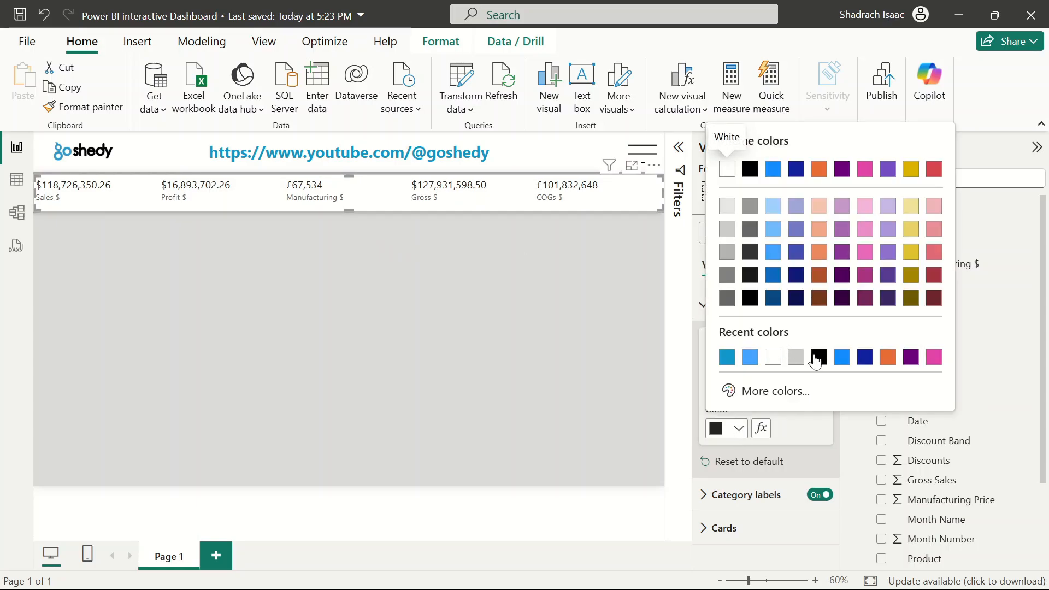
click(817, 355)
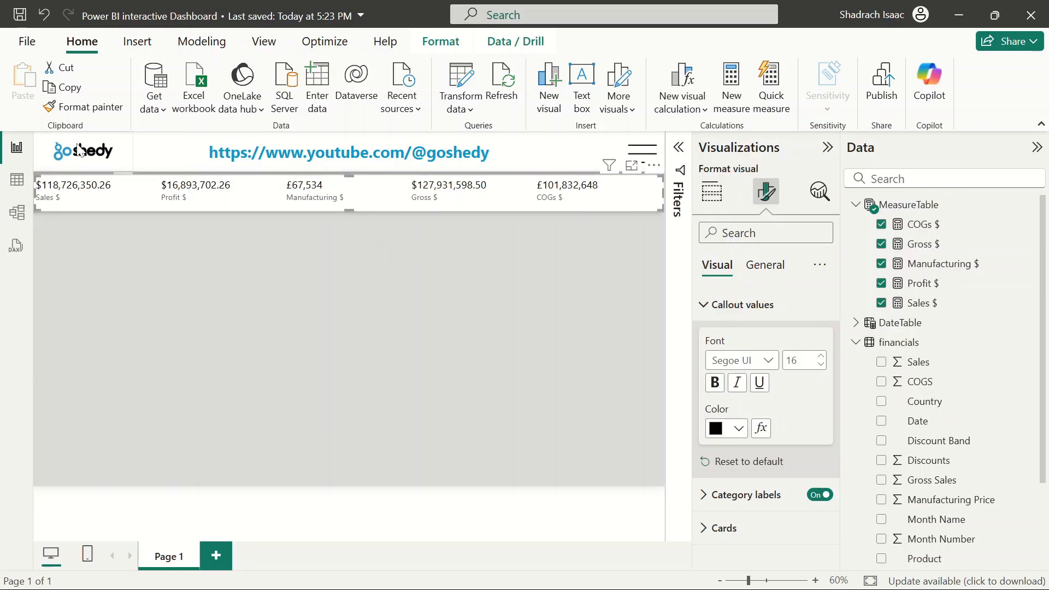
click(715, 383)
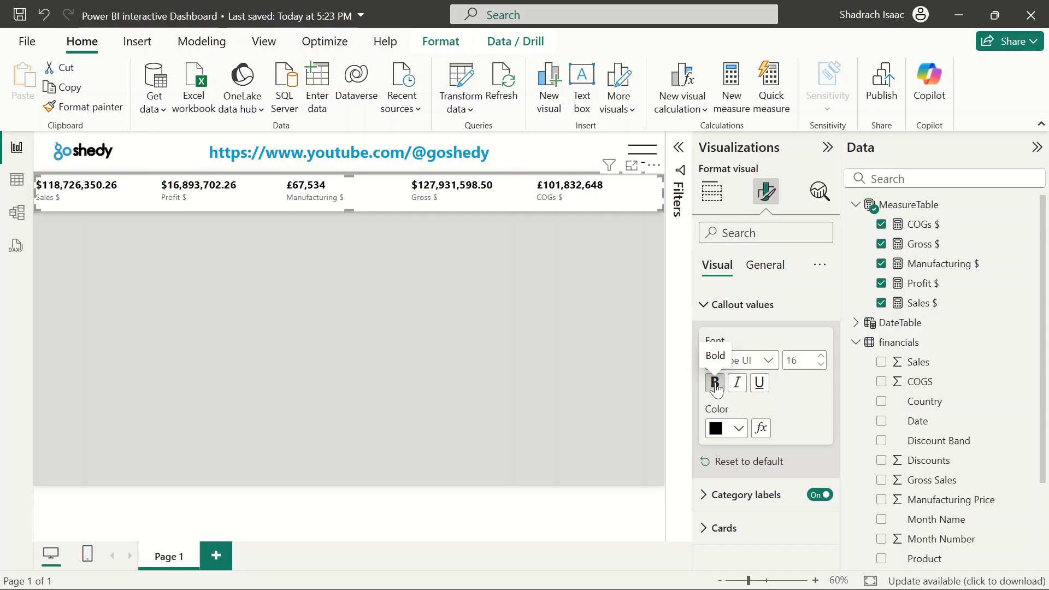
click(715, 384)
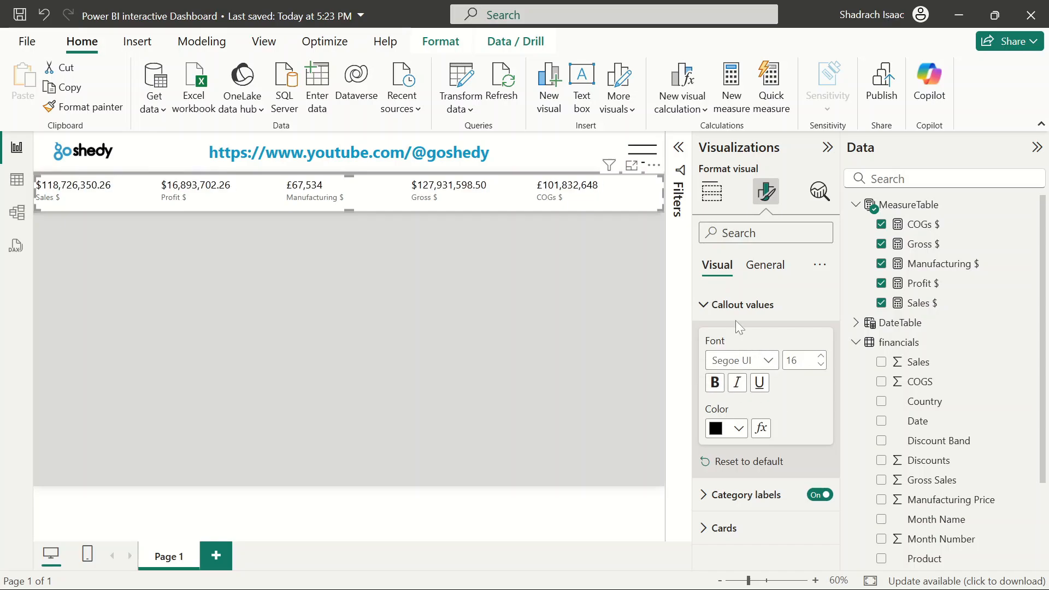
Color the card visual's category labels blue and make them bold
click(705, 307)
click(703, 338)
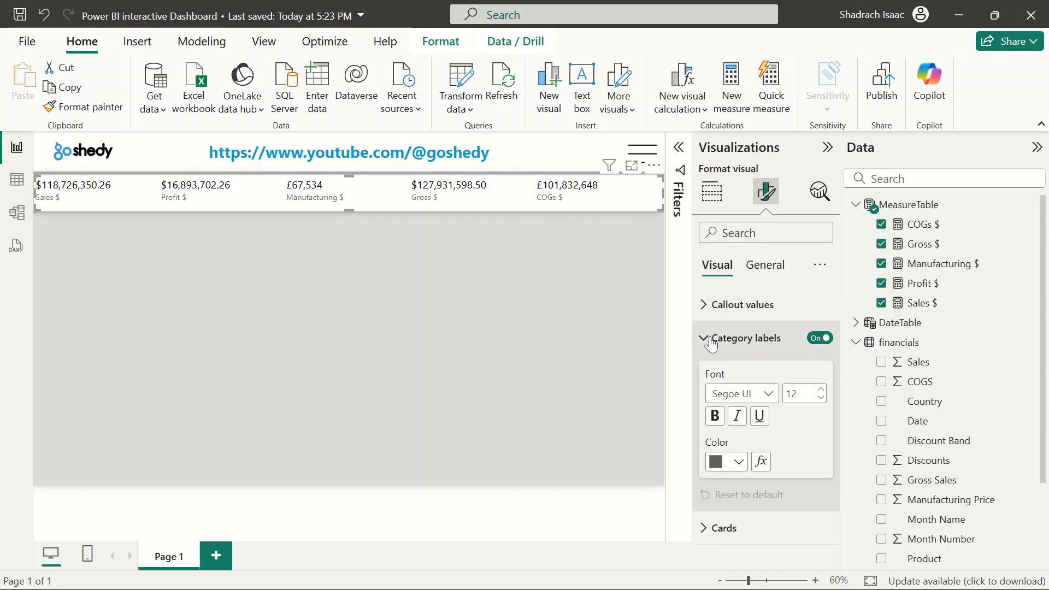
click(739, 462)
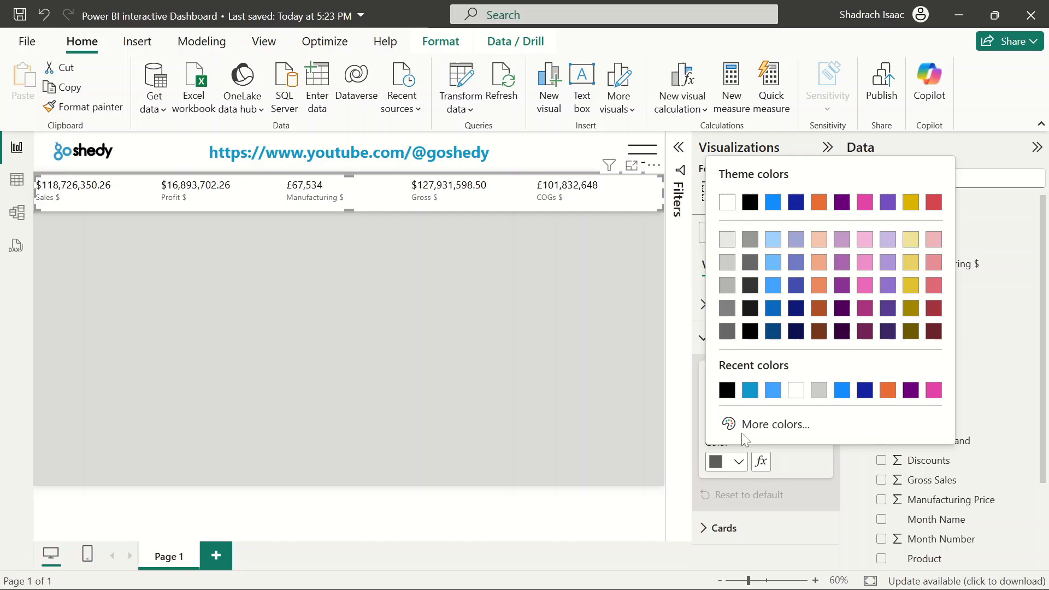
click(753, 393)
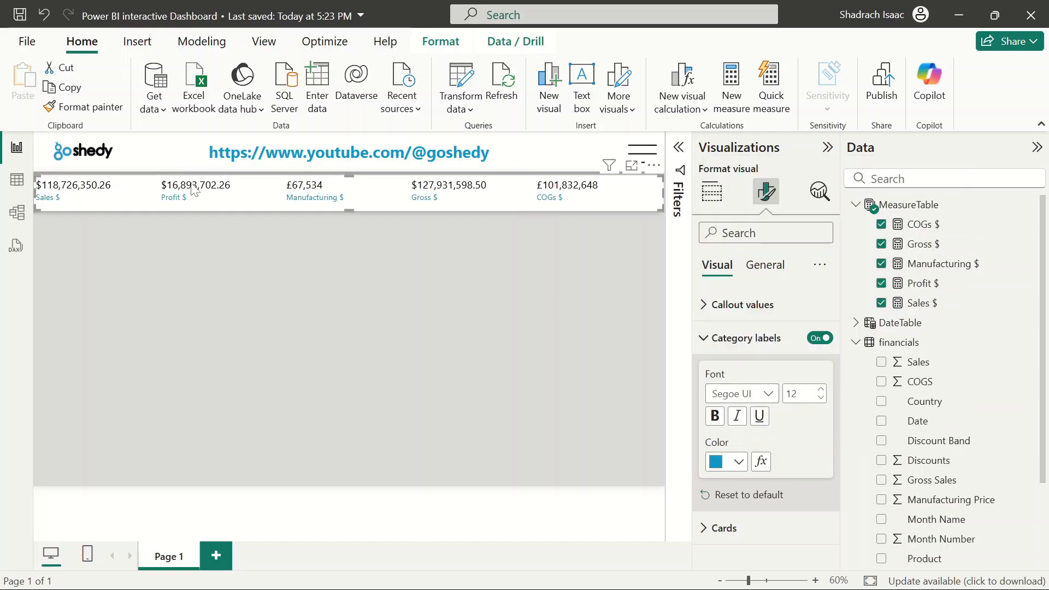
click(715, 415)
click(349, 254)
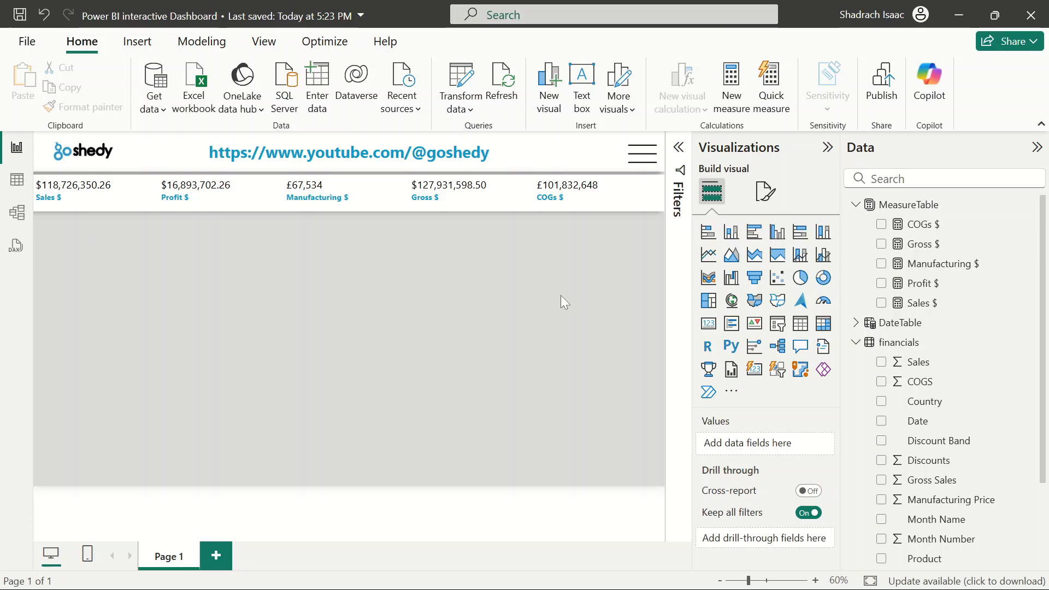
Collapse the Visualizations pane and save the report
click(828, 147)
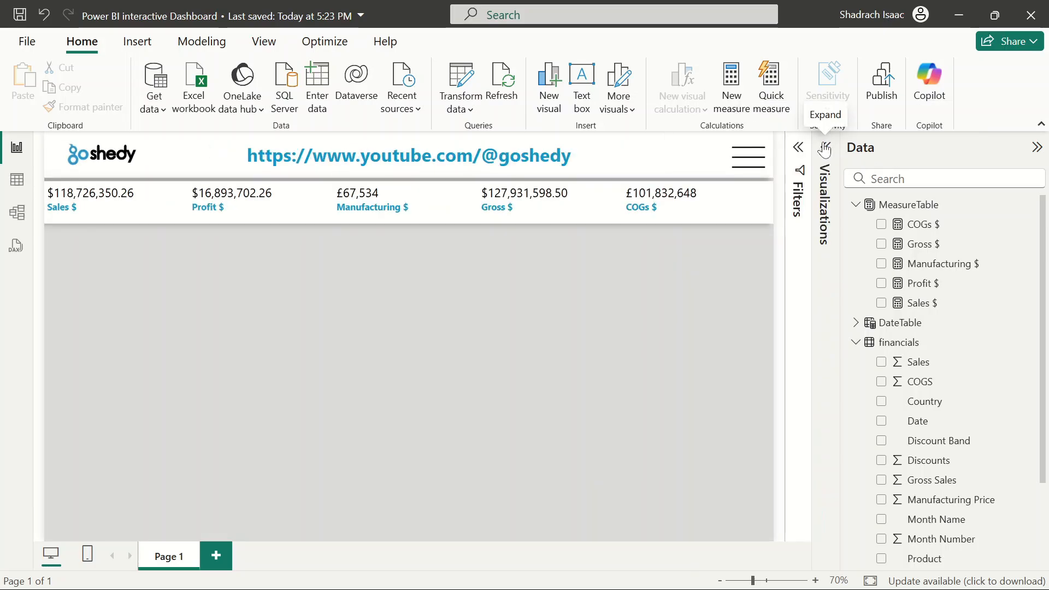
click(22, 16)
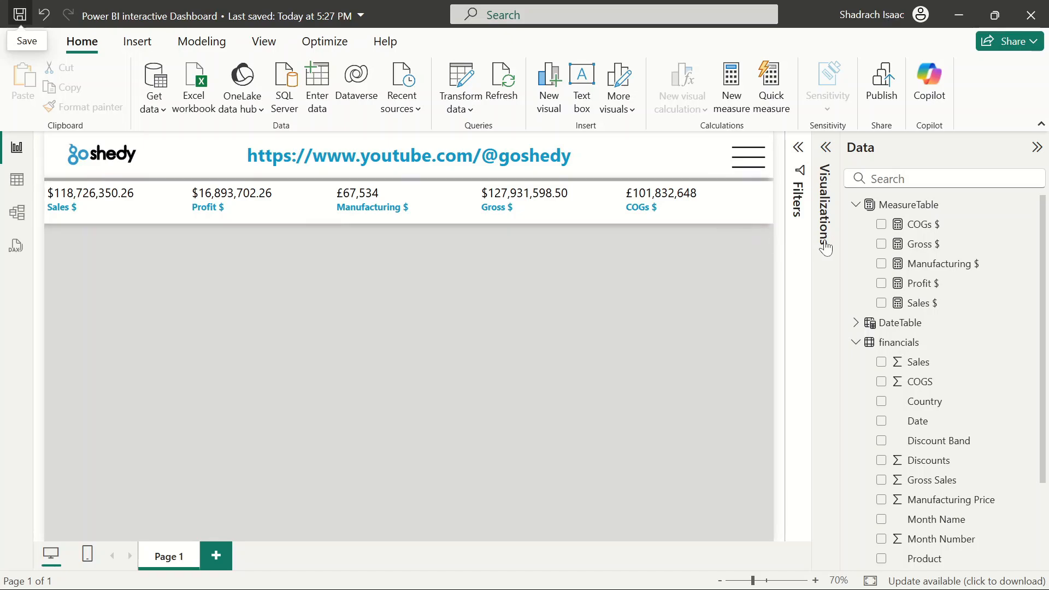
Collapse the financials table in the Data pane, briefly opening and closing the Filters pane
click(799, 147)
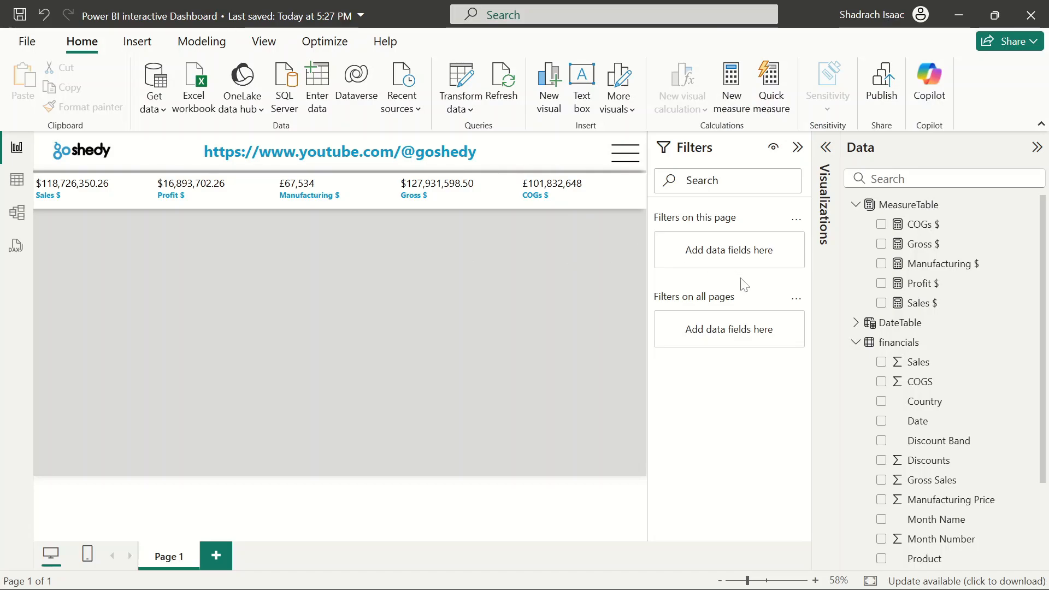
click(856, 342)
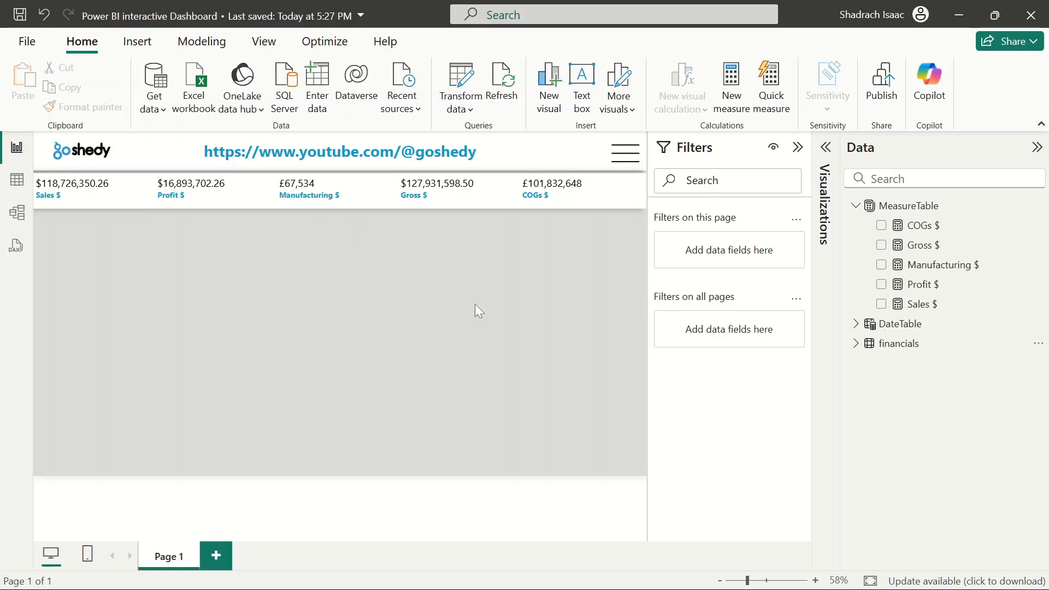
click(797, 147)
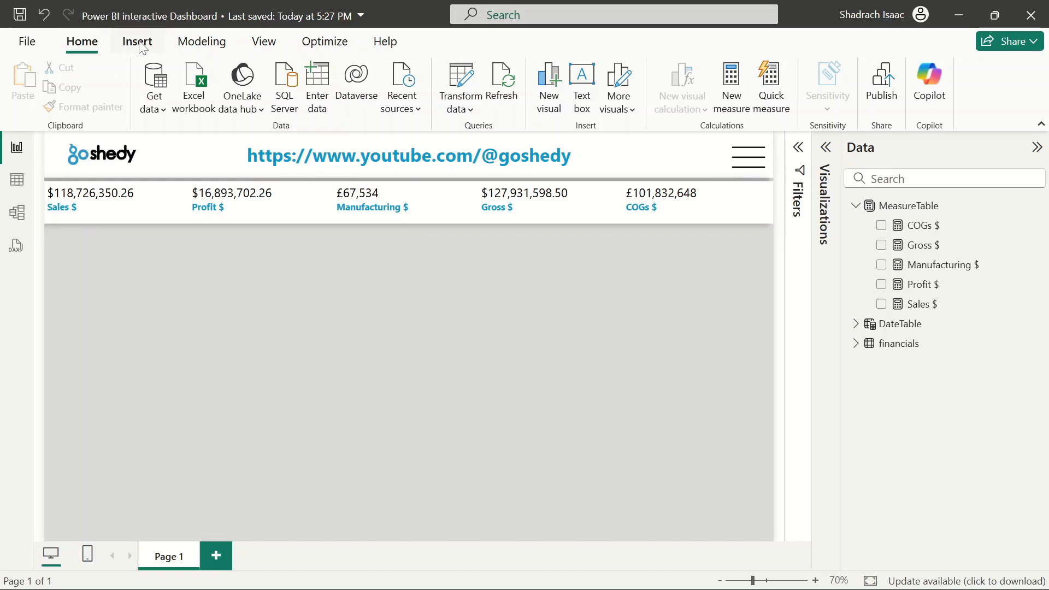
click(140, 46)
click(81, 49)
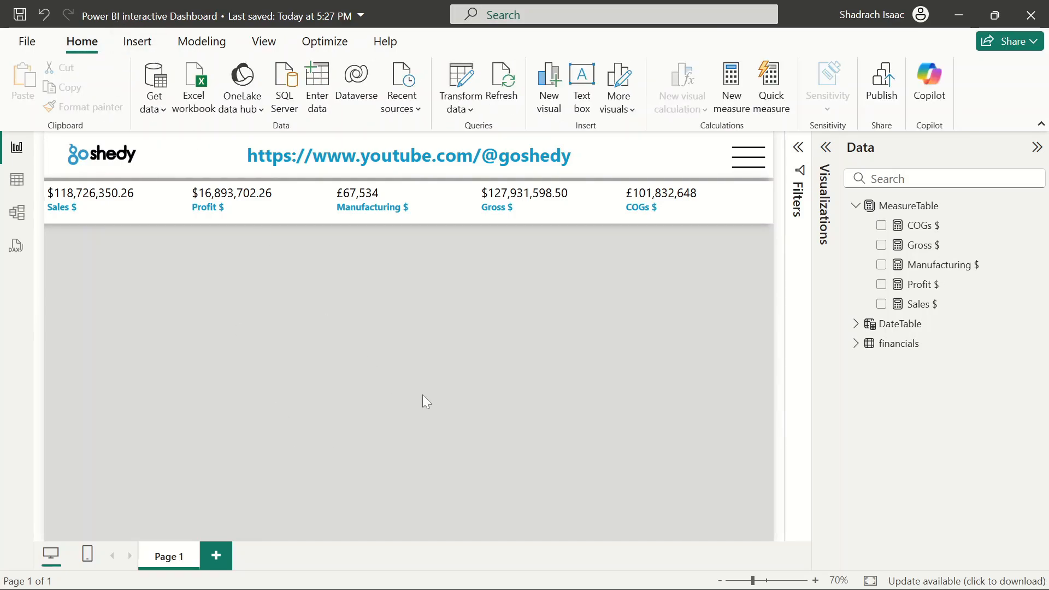
Start a new Fields parameter and add COGs $ from the MeasureTable to it
click(217, 43)
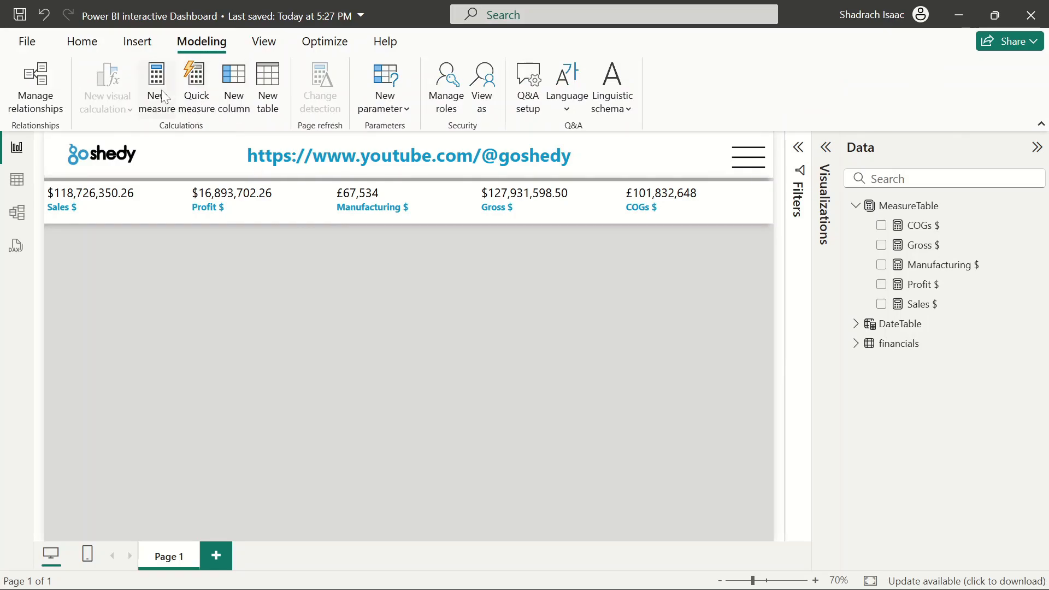
click(406, 109)
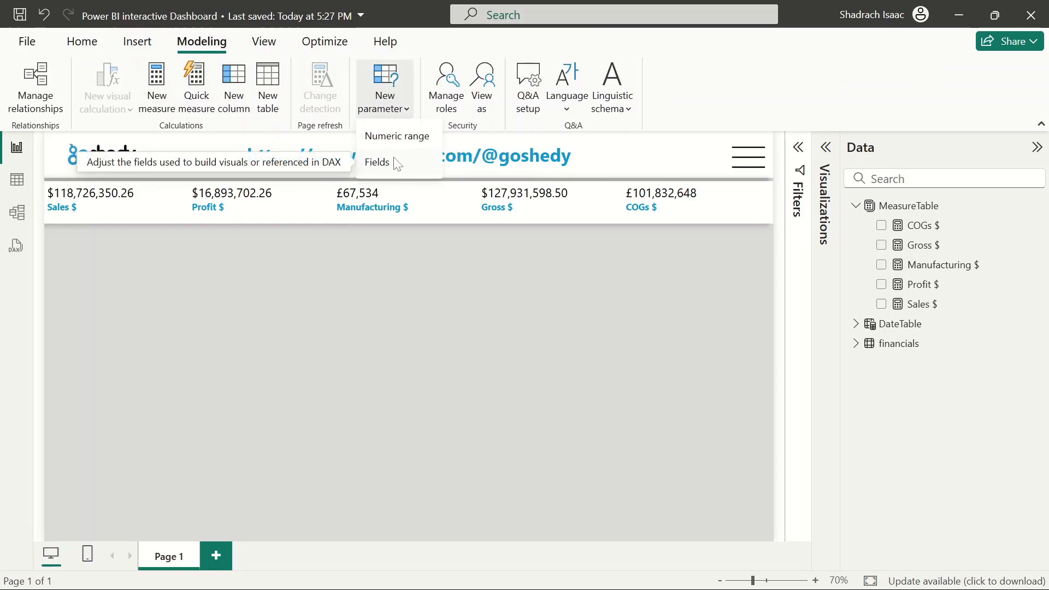
click(397, 161)
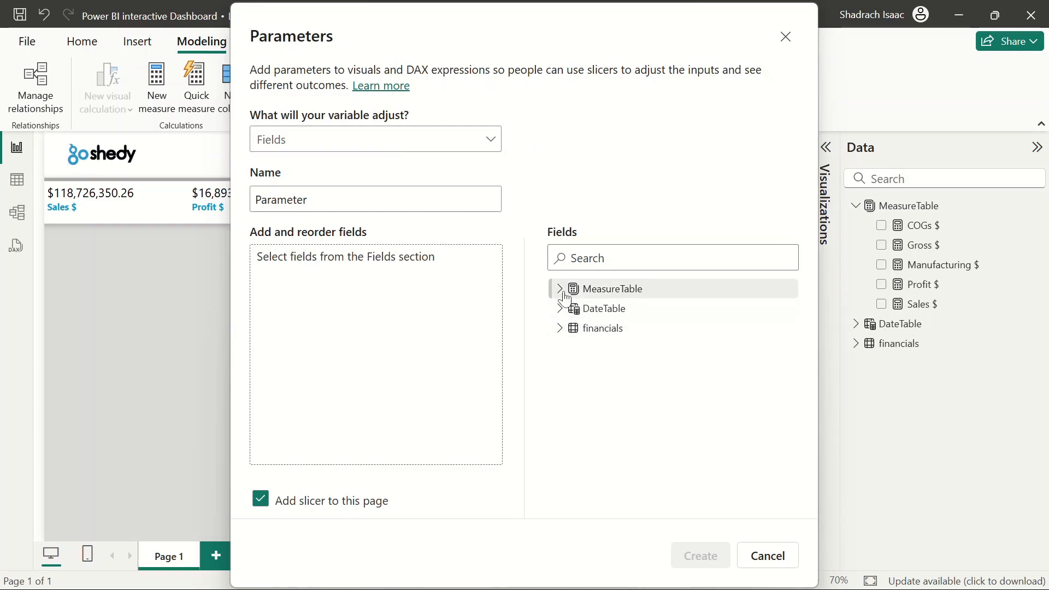
click(562, 290)
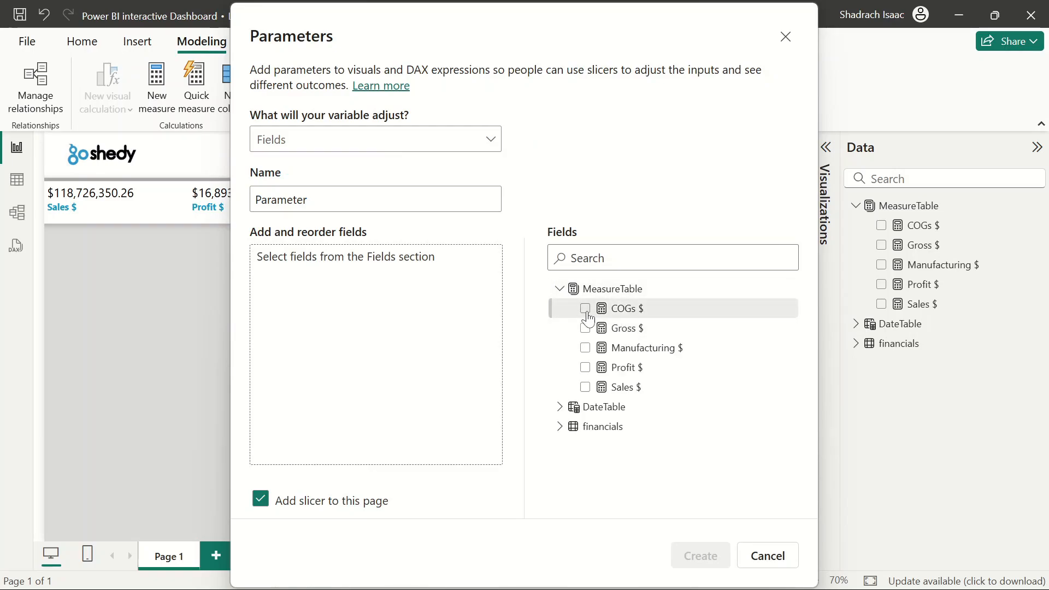
click(584, 307)
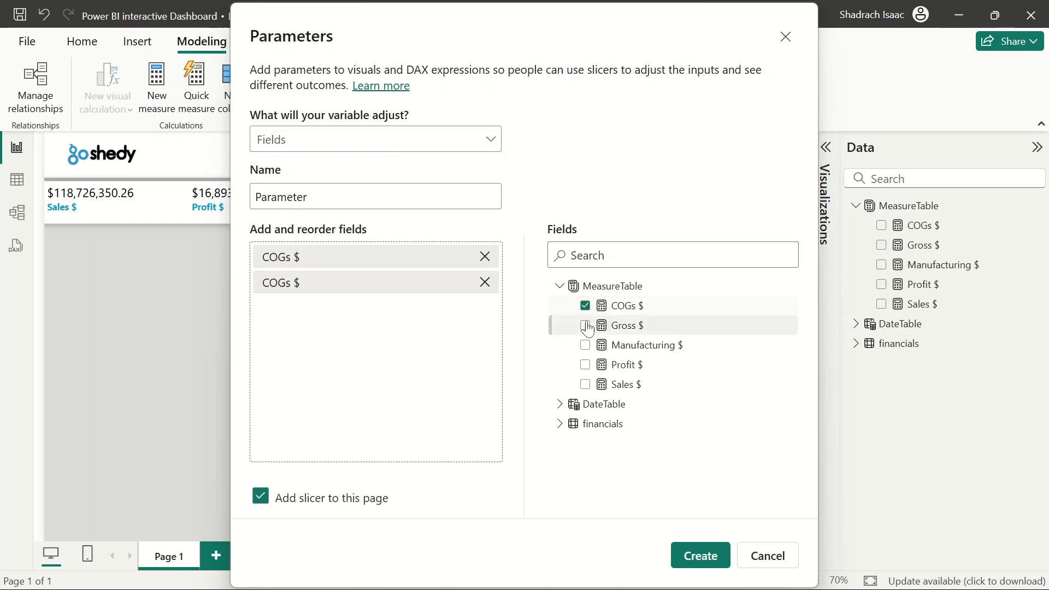
Remove the duplicate COGs $ entry from the parameter's field list, keeping a single COGs $ field
click(585, 326)
click(585, 326)
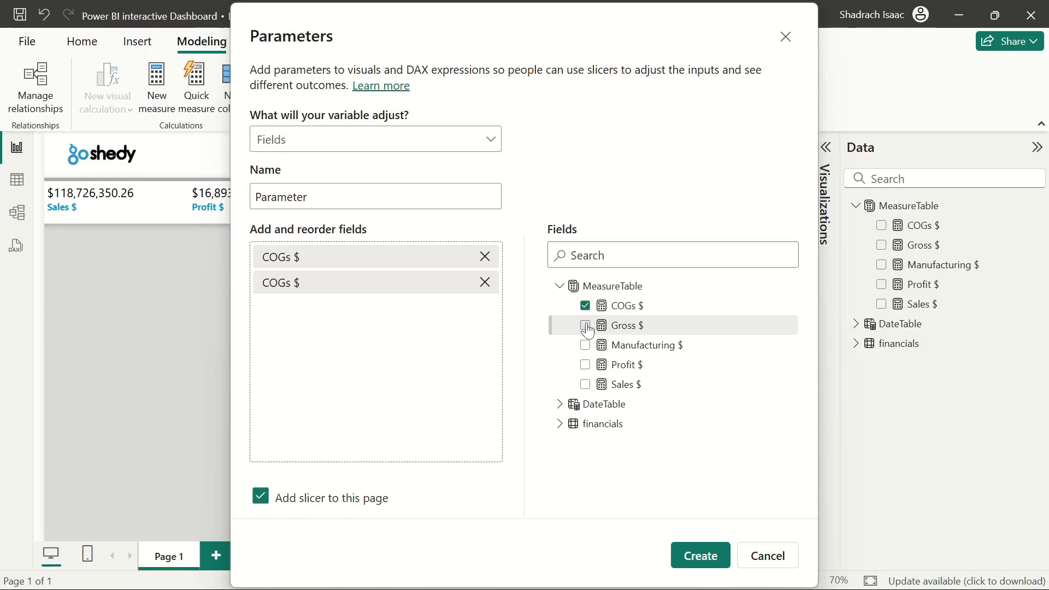
click(586, 326)
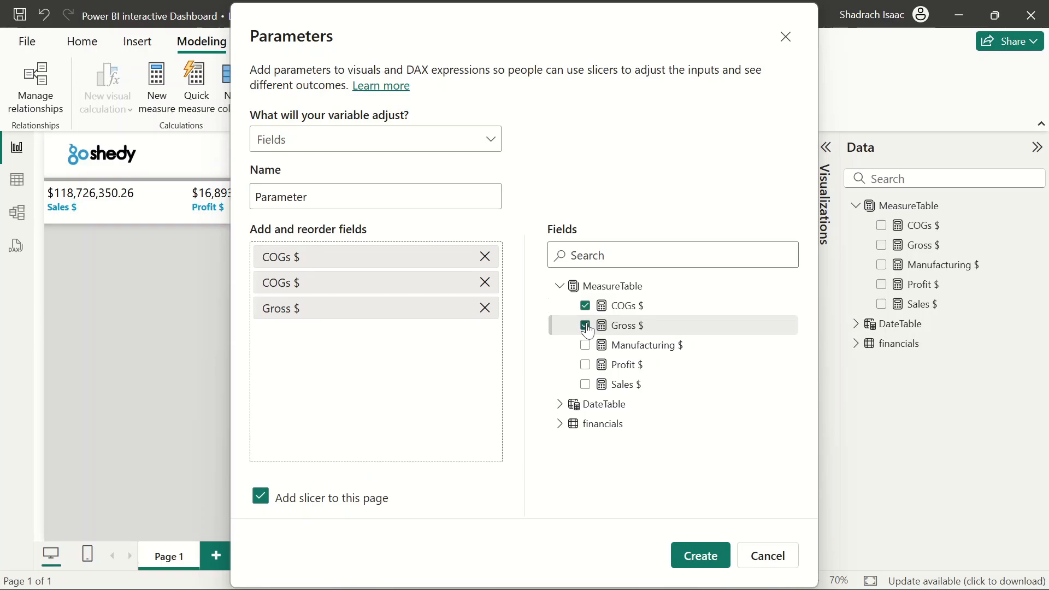
click(485, 282)
click(484, 282)
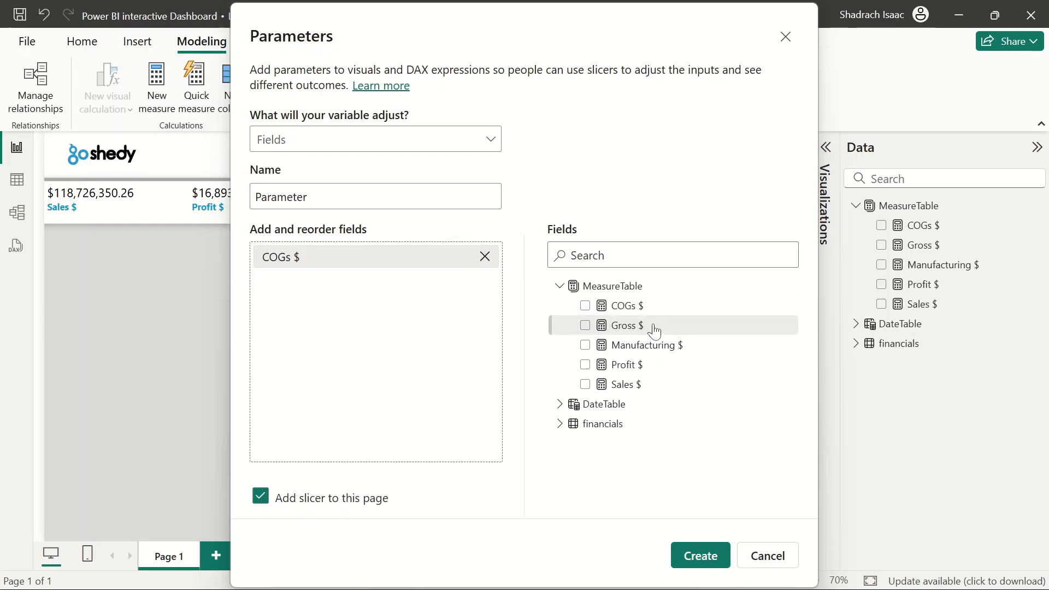
click(584, 307)
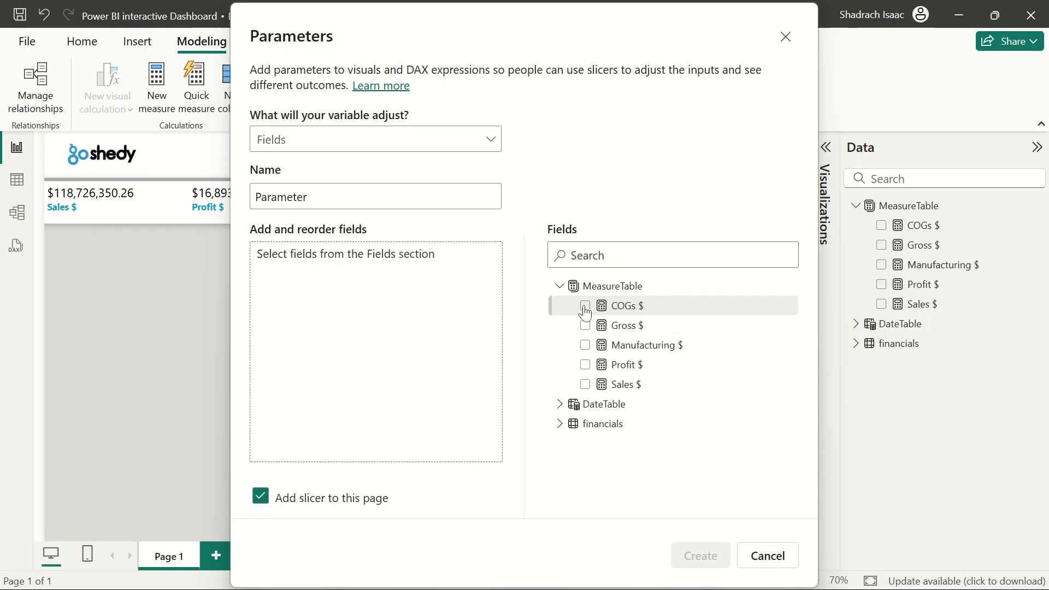
click(584, 307)
mouse_move(585, 324)
mouse_down()
mouse_move(583, 334)
mouse_move(587, 322)
mouse_up()
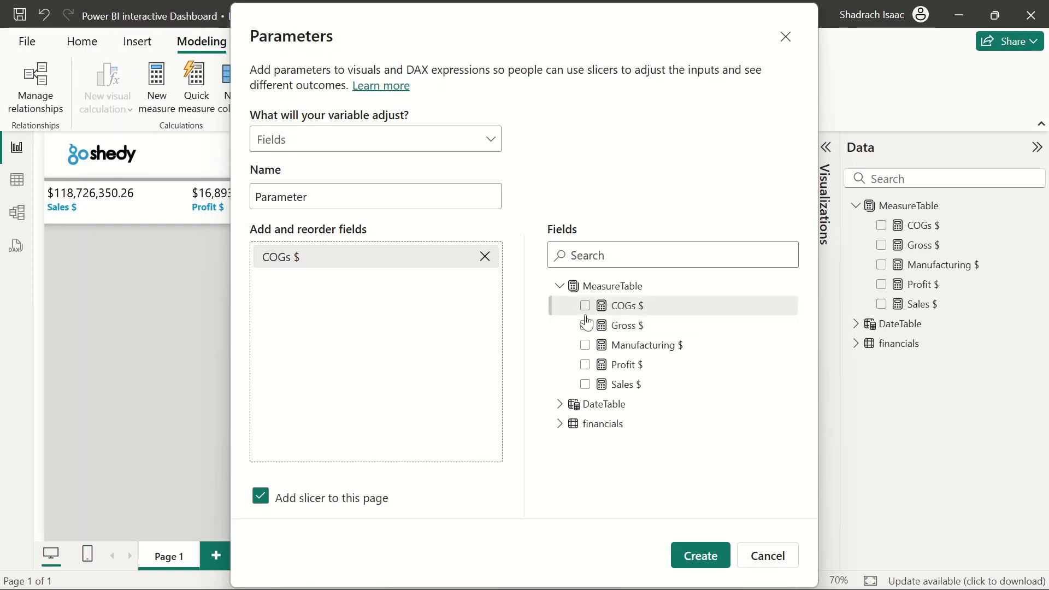
click(587, 315)
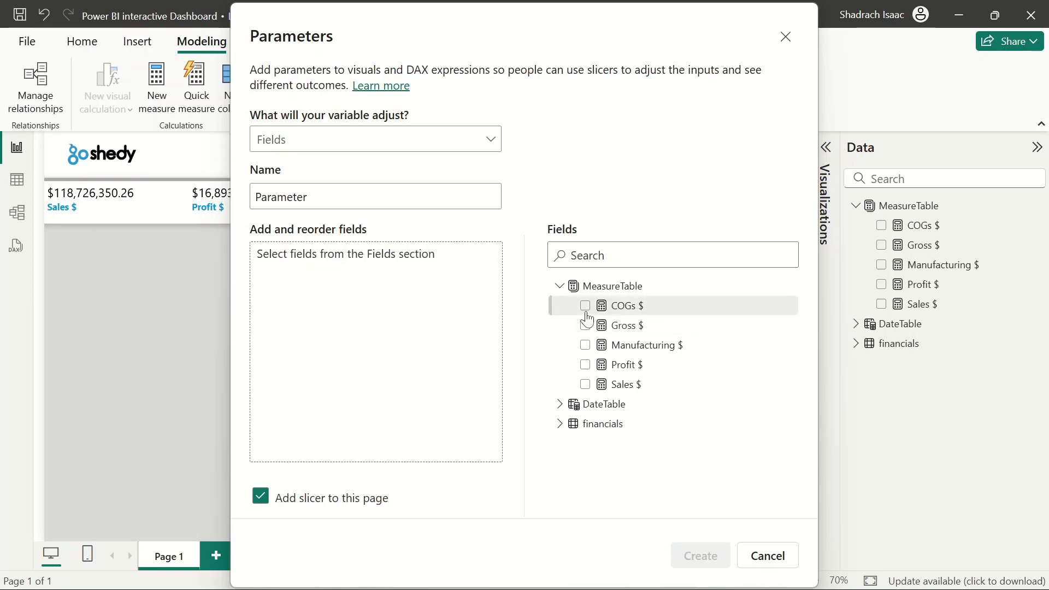
click(585, 315)
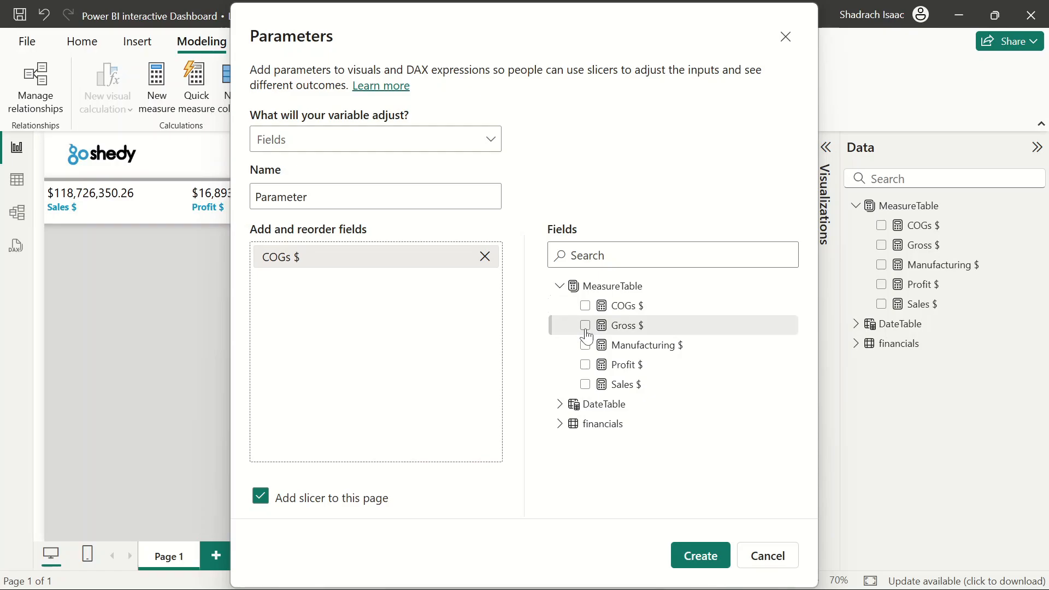
Add Gross $, Manufacturing $, Profit $ and Sales $ from the MeasureTable to the parameter fields
click(585, 327)
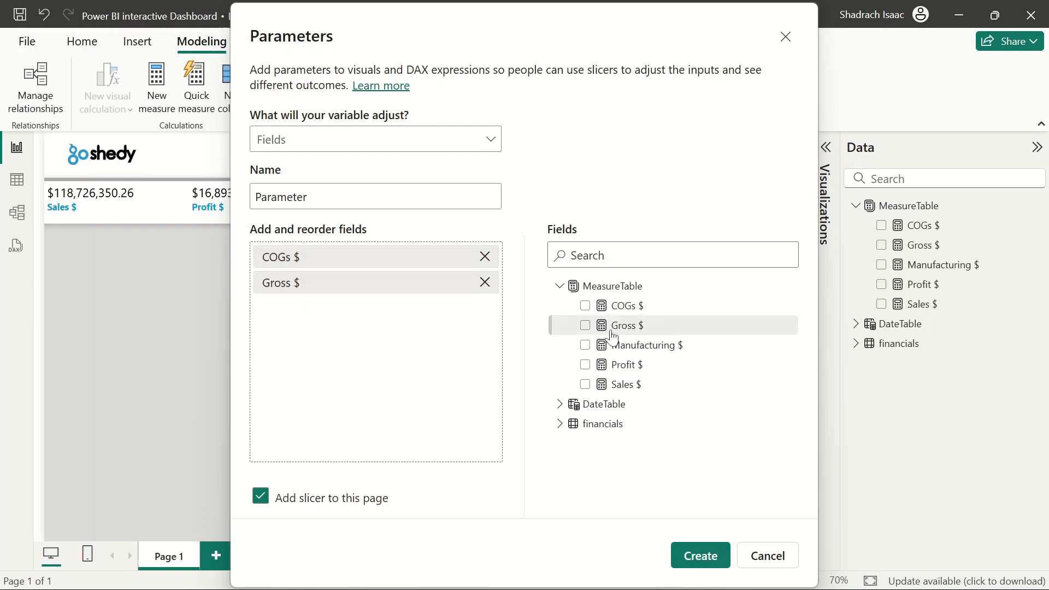
click(584, 345)
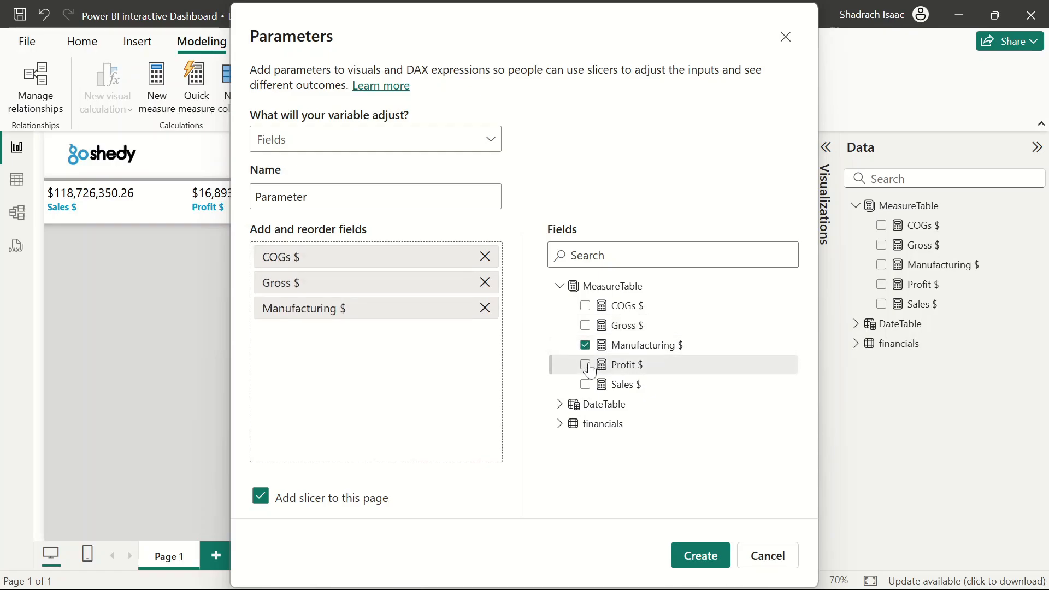
click(585, 365)
click(585, 385)
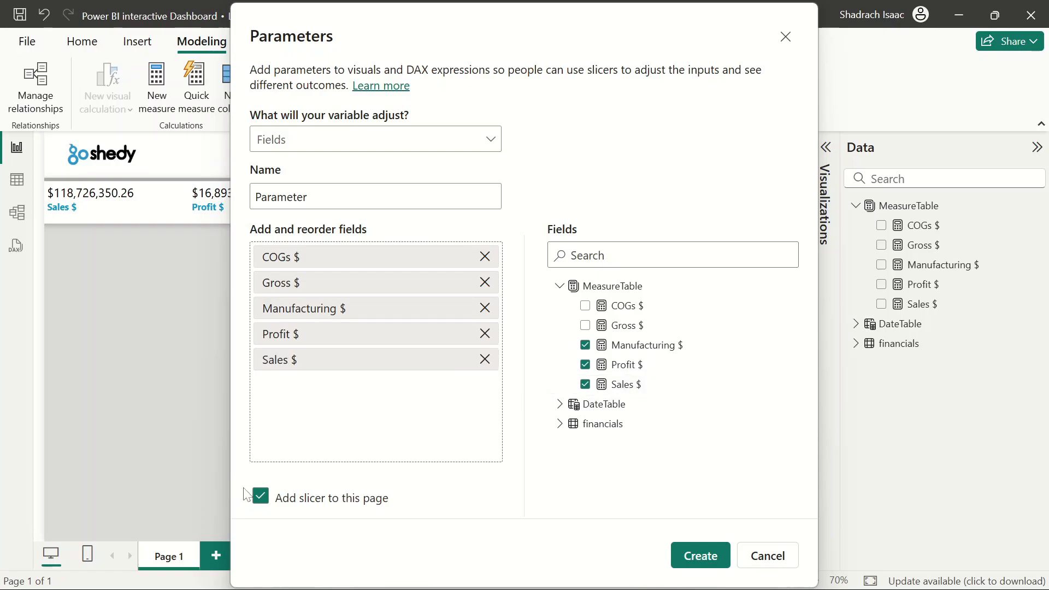
Create the fields parameter without adding a slicer to the page, and save the report
click(271, 497)
click(687, 552)
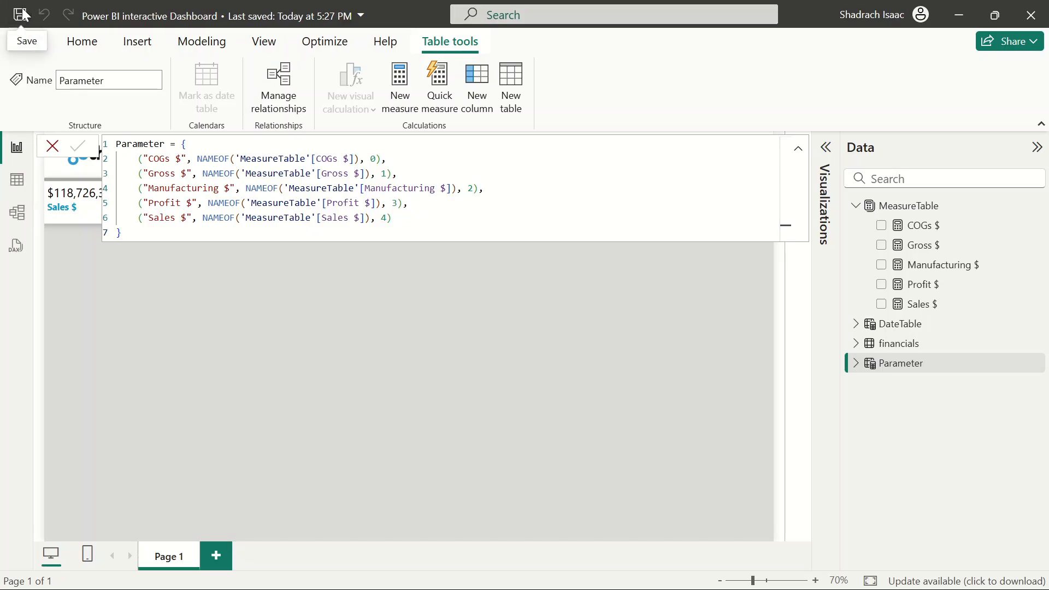
key(ctrl+s)
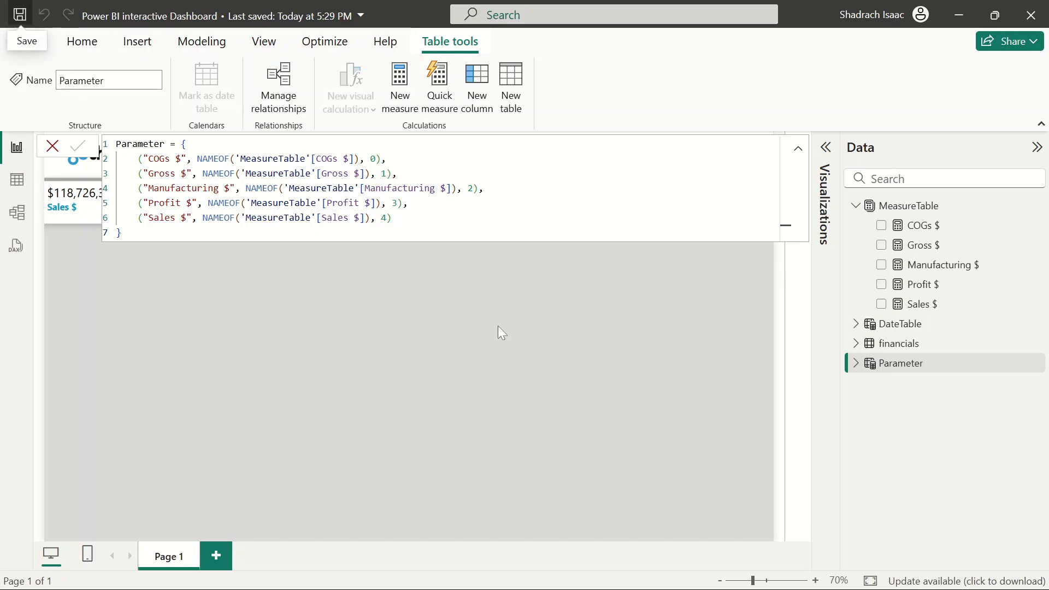
View the Parameter table's rows in table view, then return to the report and expand the Visualizations pane
click(17, 179)
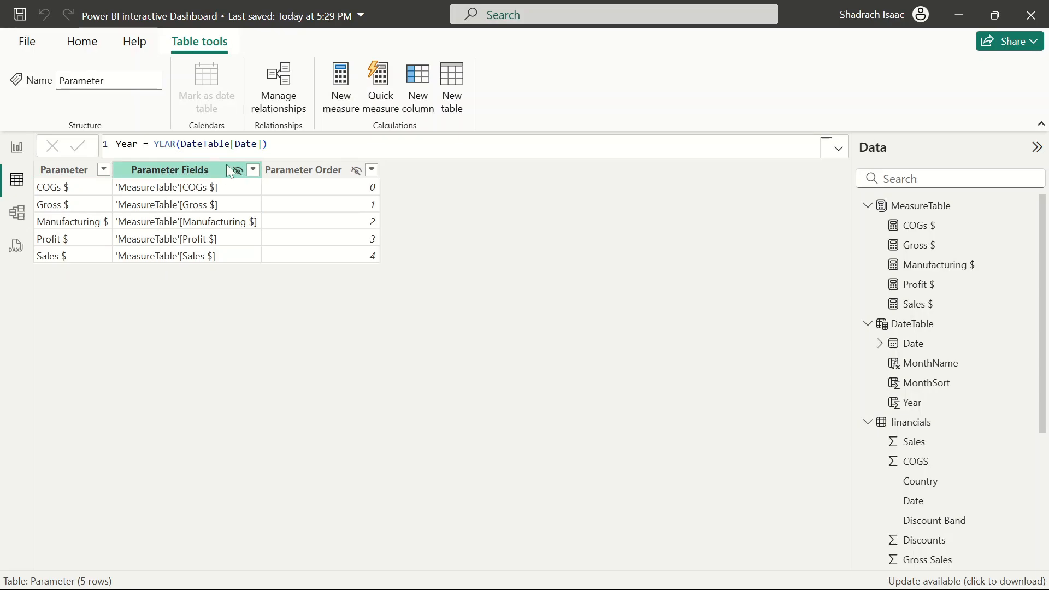
click(17, 147)
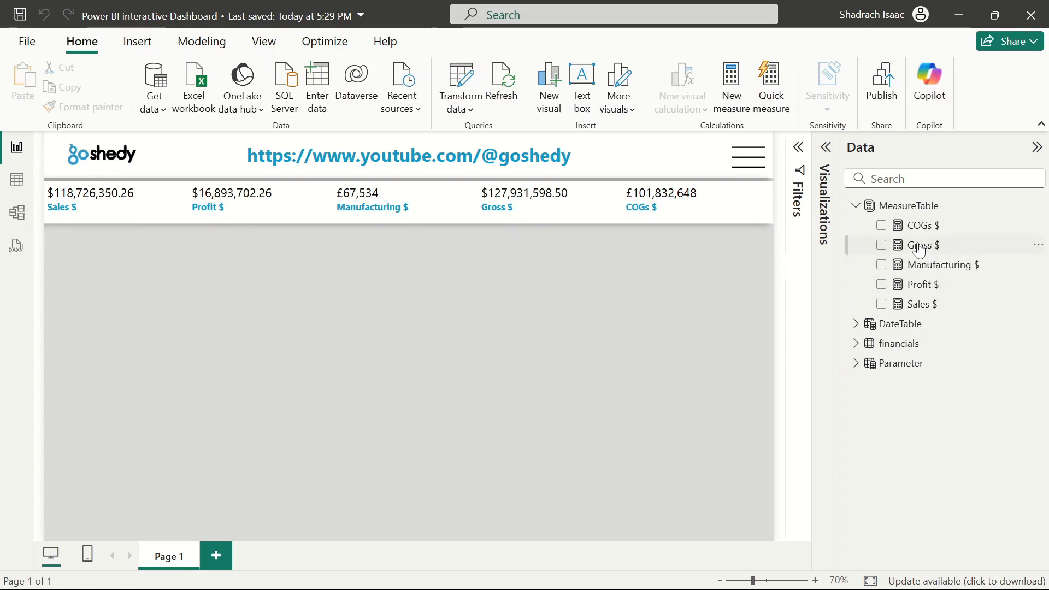
click(854, 206)
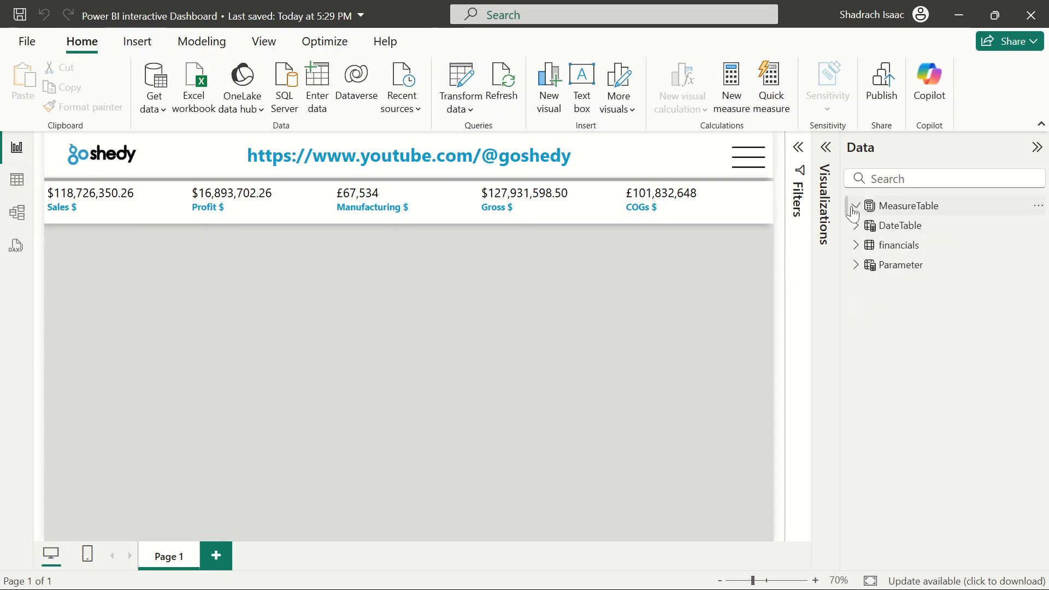
click(825, 147)
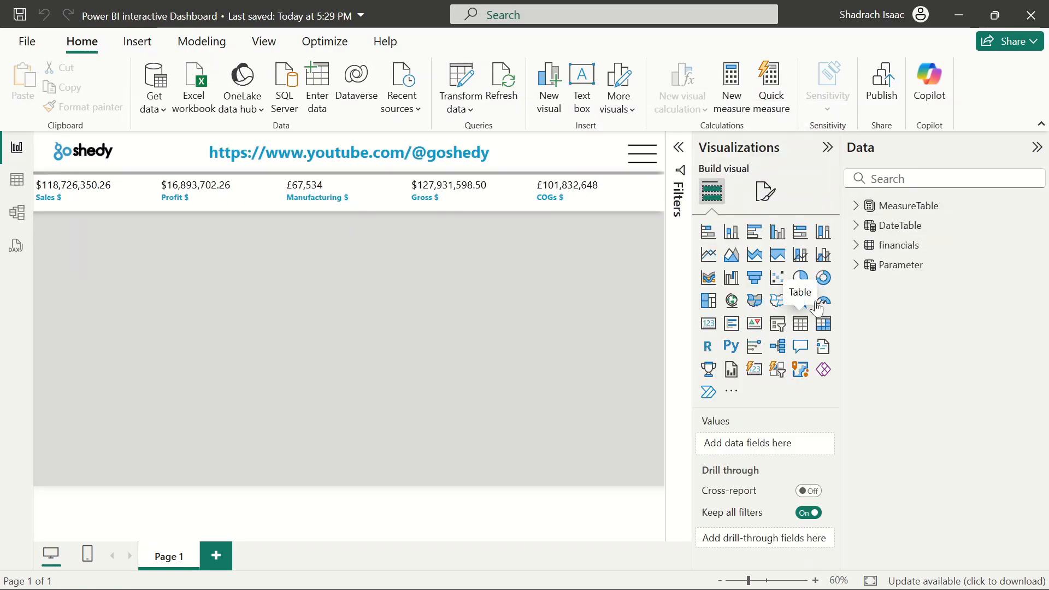
click(801, 323)
click(856, 265)
click(881, 284)
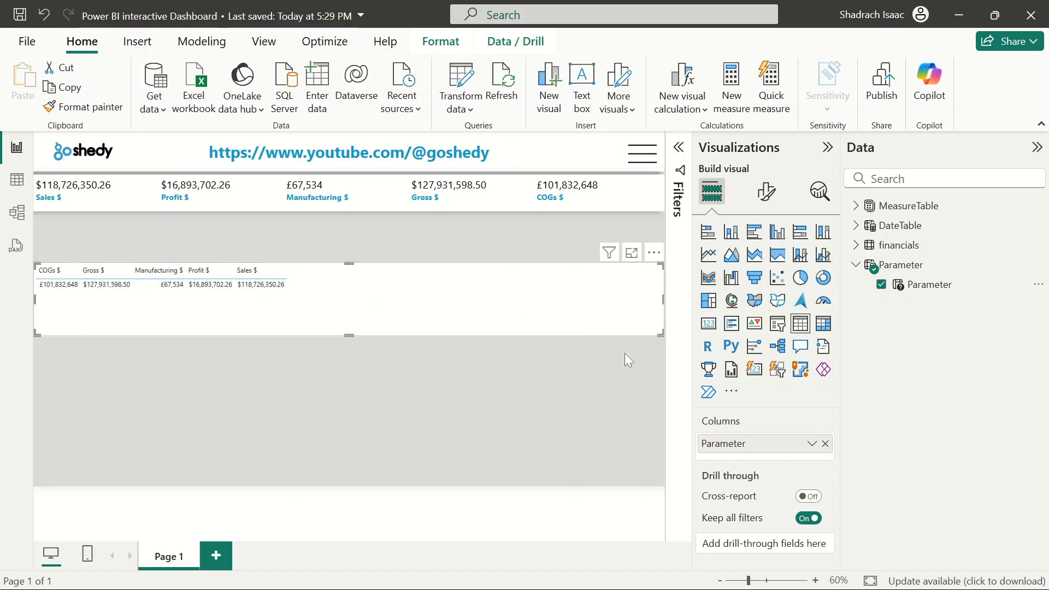
click(825, 444)
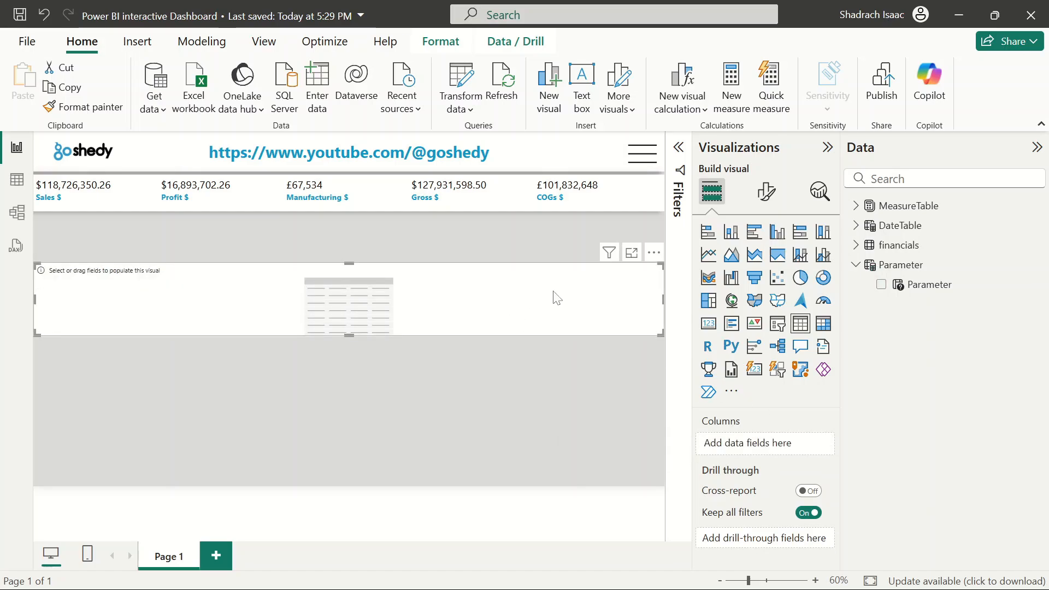
key(Delete)
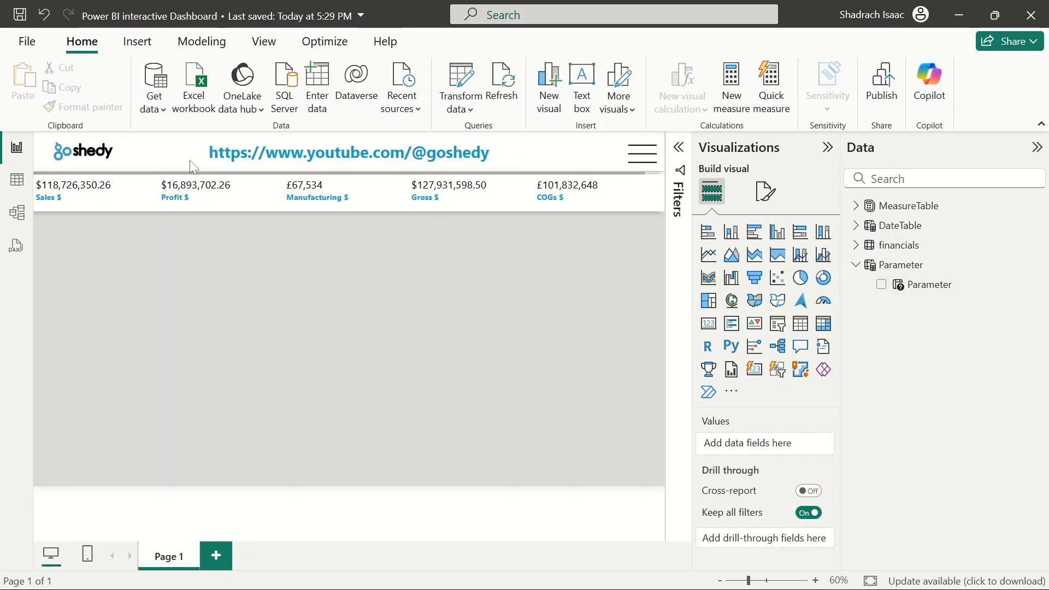
Open the Parameter table's DAX expression in table view and add a "COGs" label before the order value in the COGs $ row
click(17, 180)
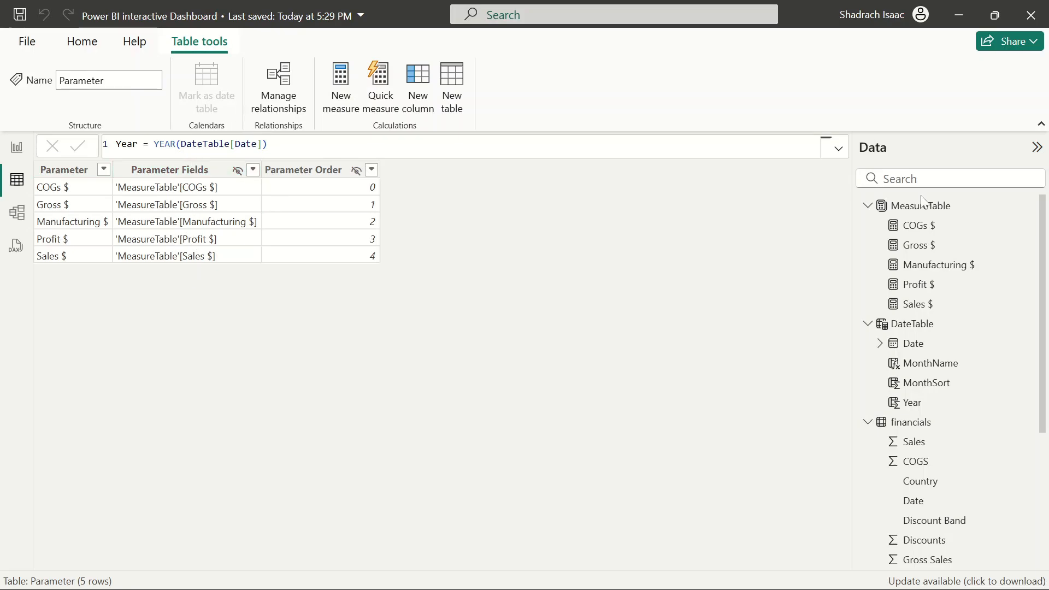
click(867, 422)
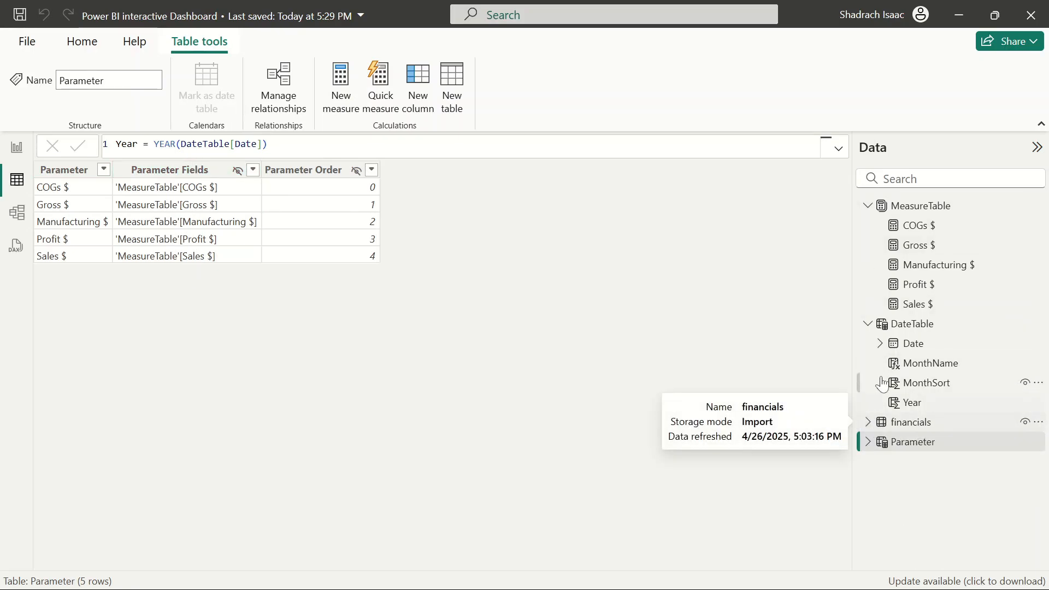
click(868, 324)
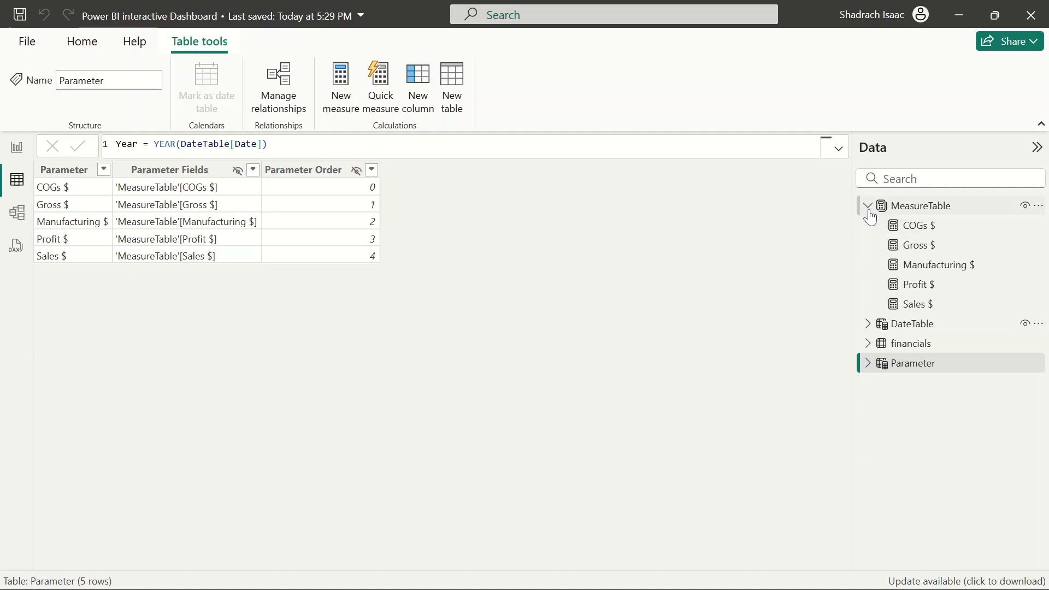
click(868, 206)
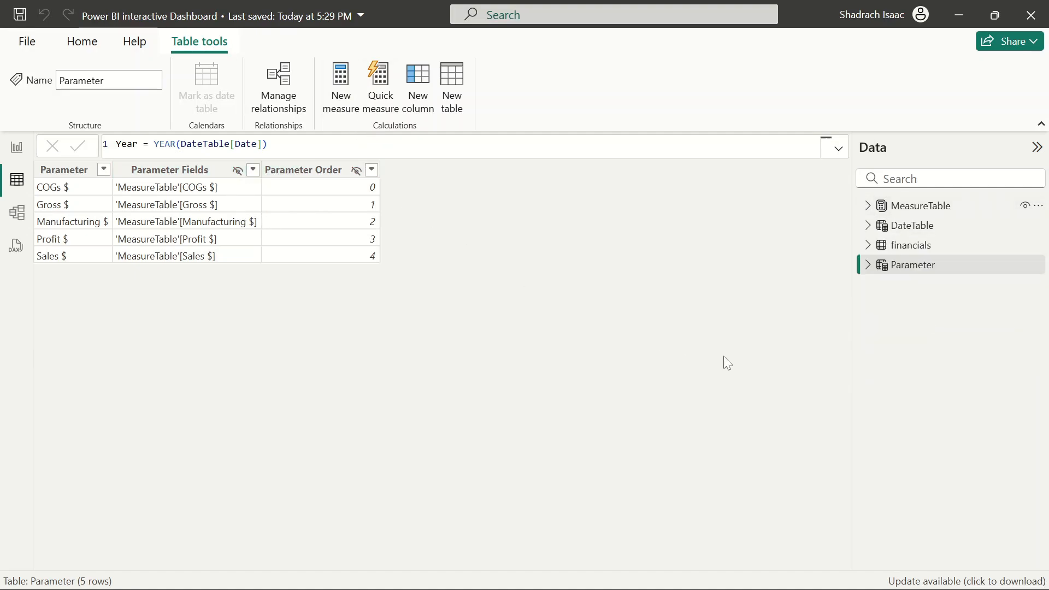
click(868, 265)
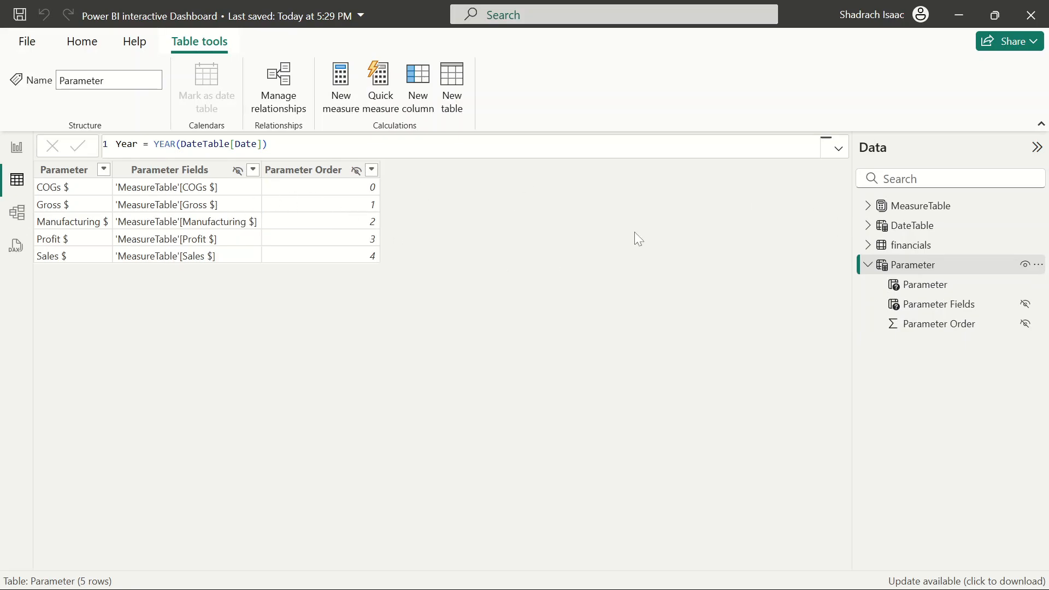
click(955, 268)
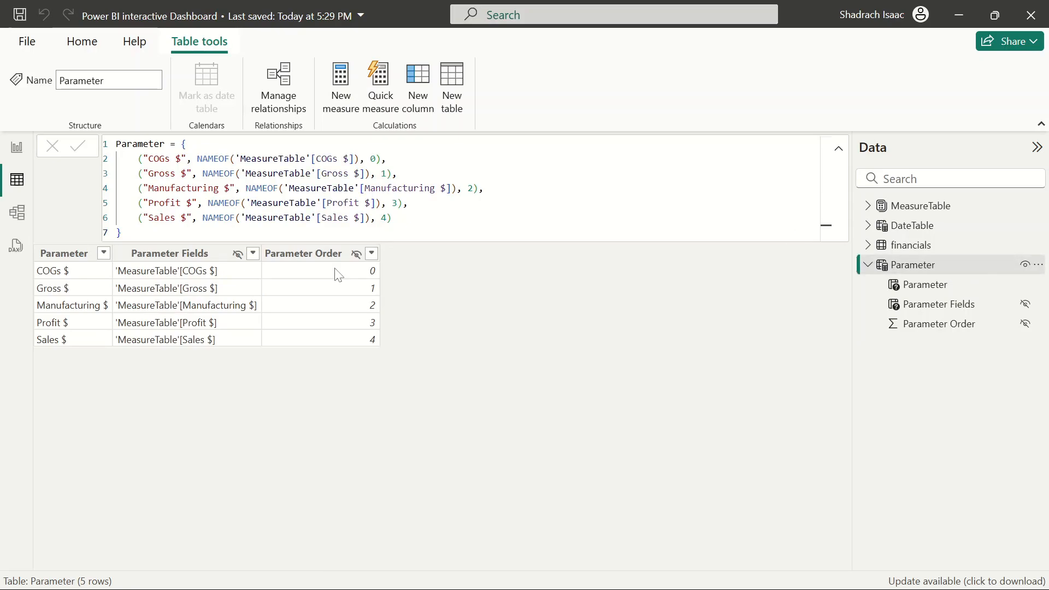
click(374, 159)
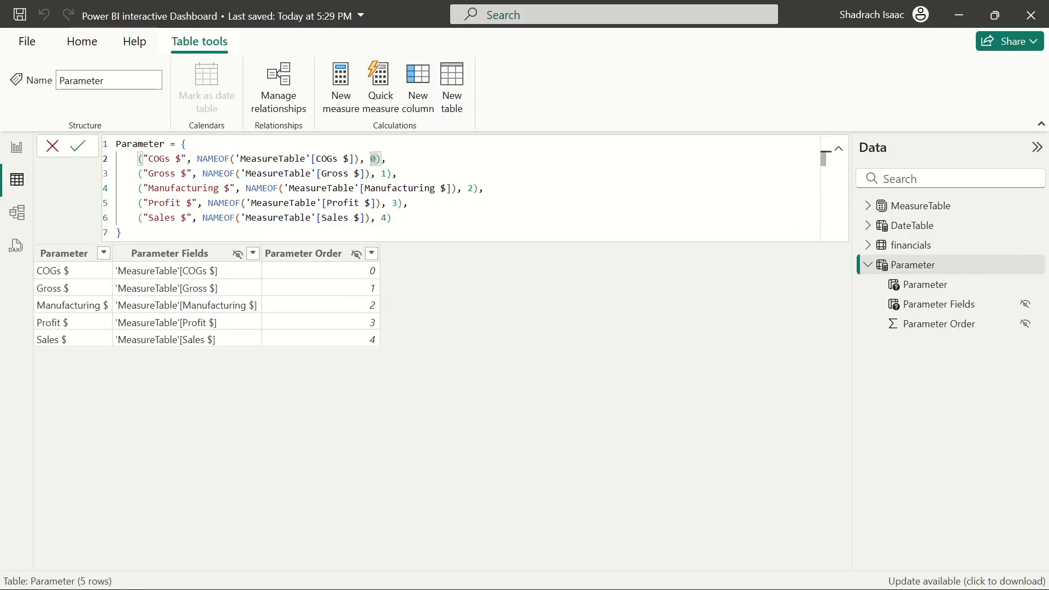
text(")
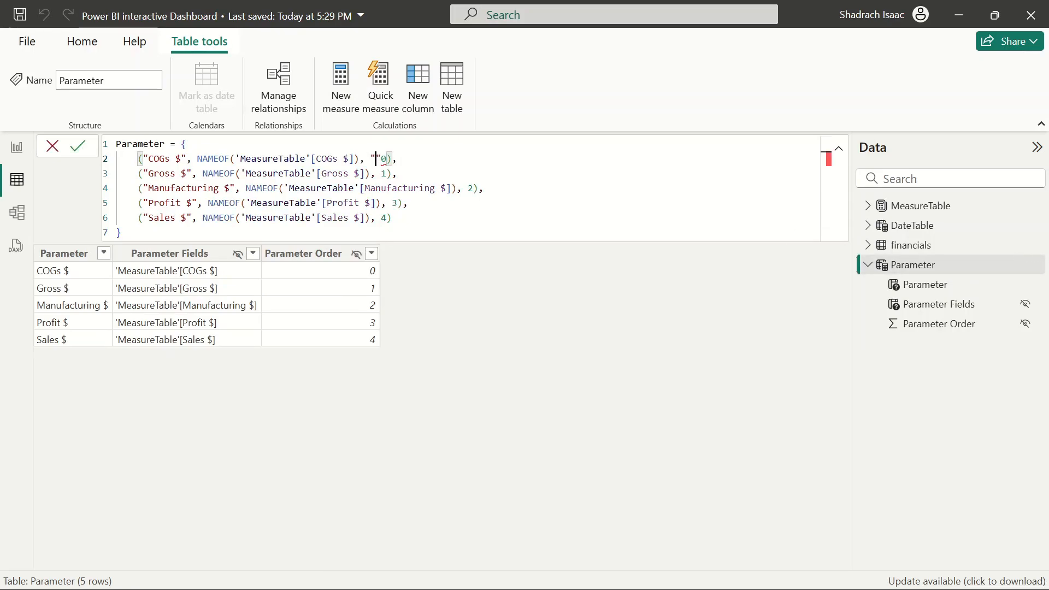
text(Co)
key(BackSpace)
text(OGS)
key(BackSpace)
text(s",)
Add a "Gross Sales" label before the order value in the Gross $ row
click(386, 173)
text(")
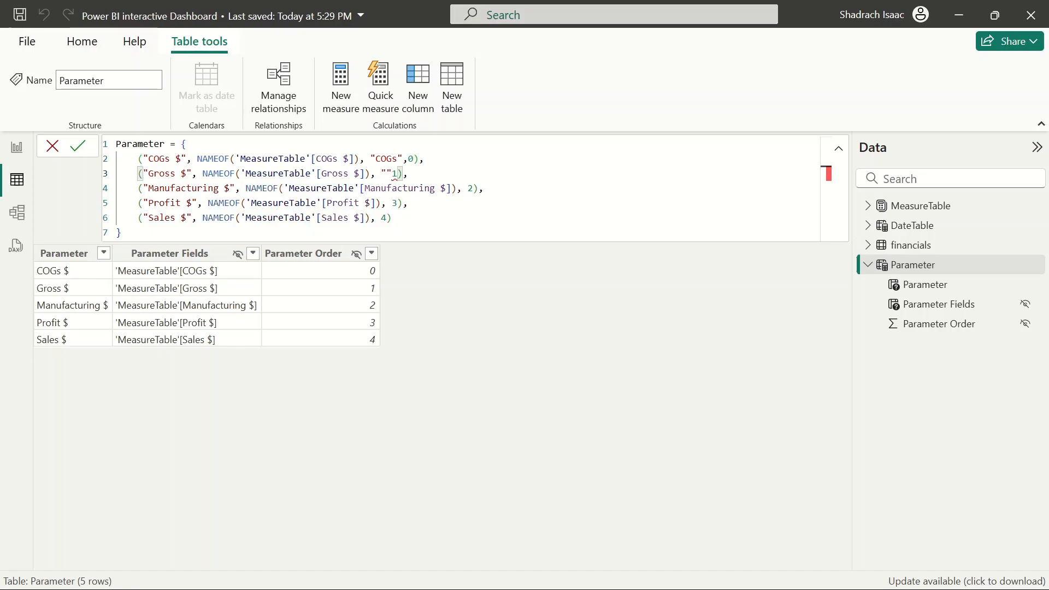
text(Gross $)
key(BackSpace)
text(Sales")
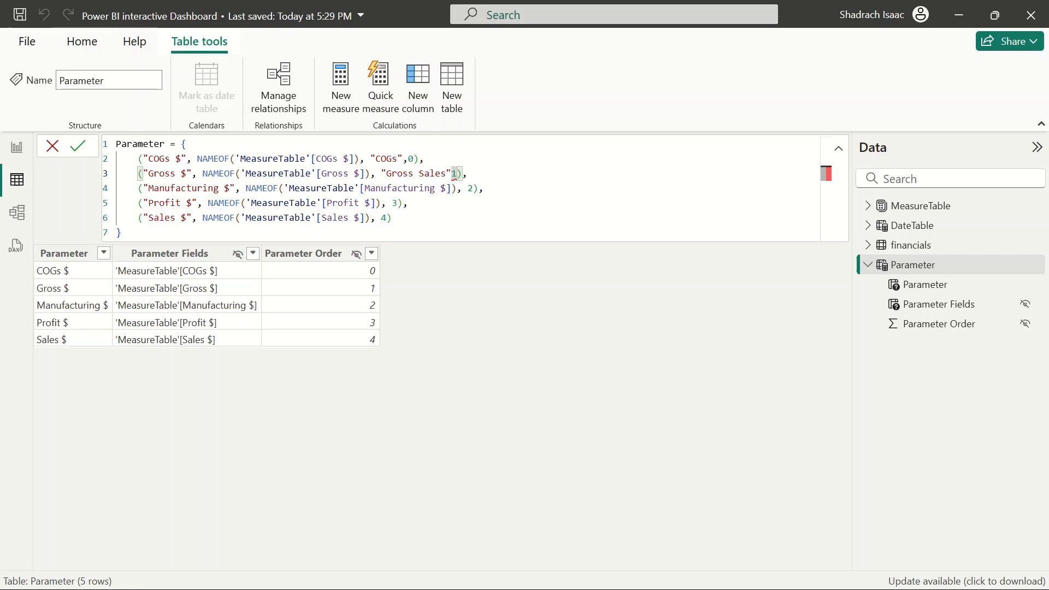
text(,)
Add a "Manufacturing Price" label before the order value in the Manufacturing $ row
click(467, 189)
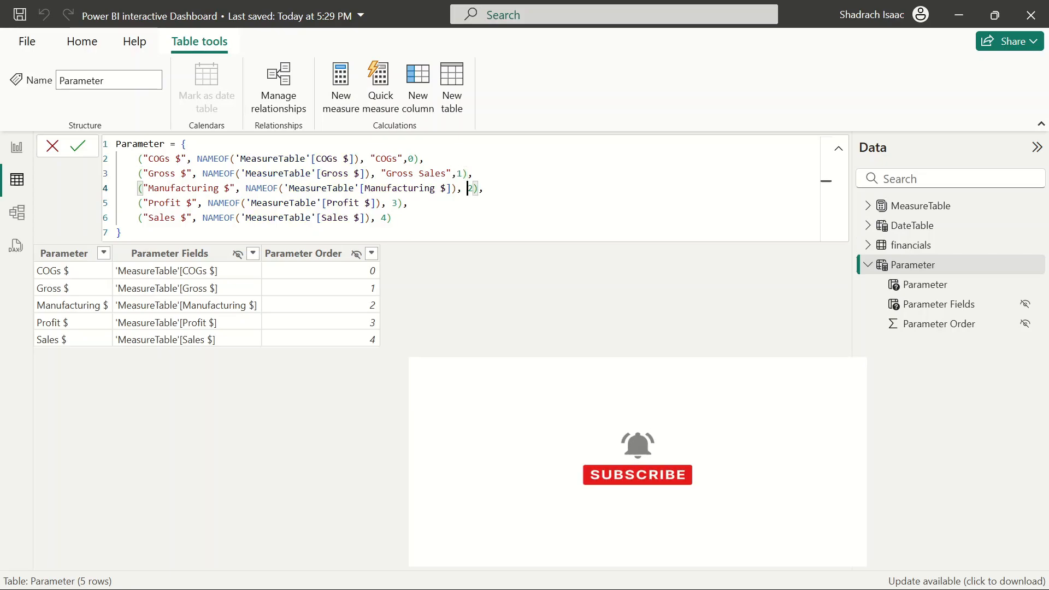
text("Mar)
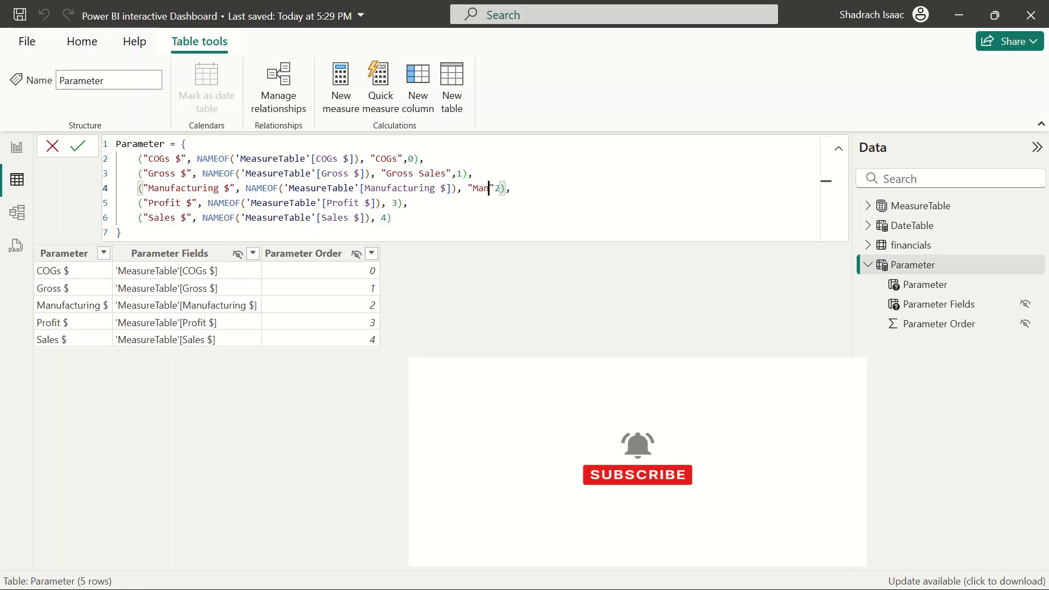
key(BackSpace)
text(nufacrt)
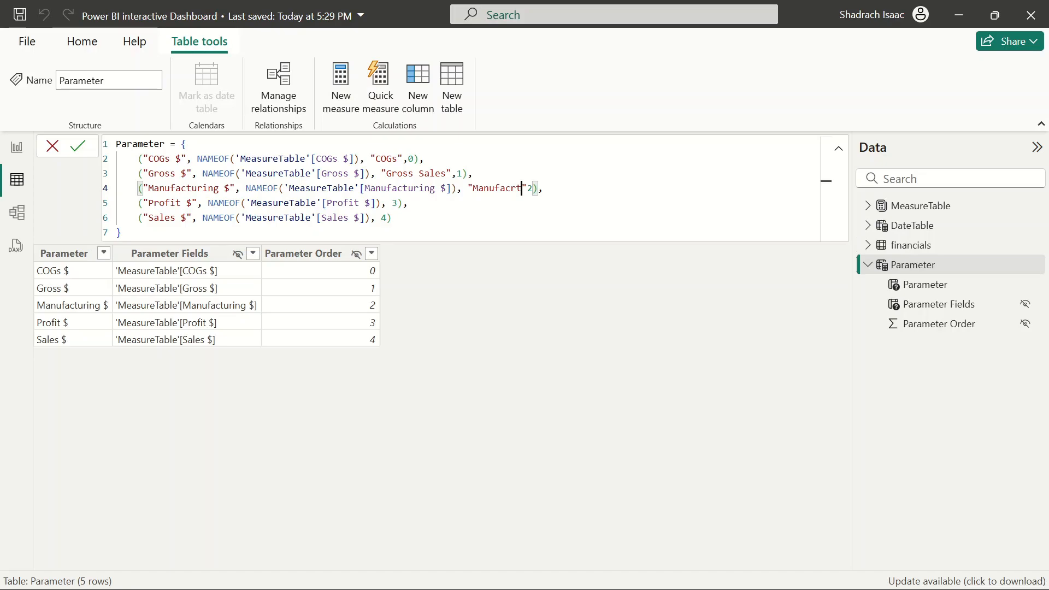
key(BackSpace)
key(BackSpace)
text(turing r)
key(BackSpace)
text(Price)
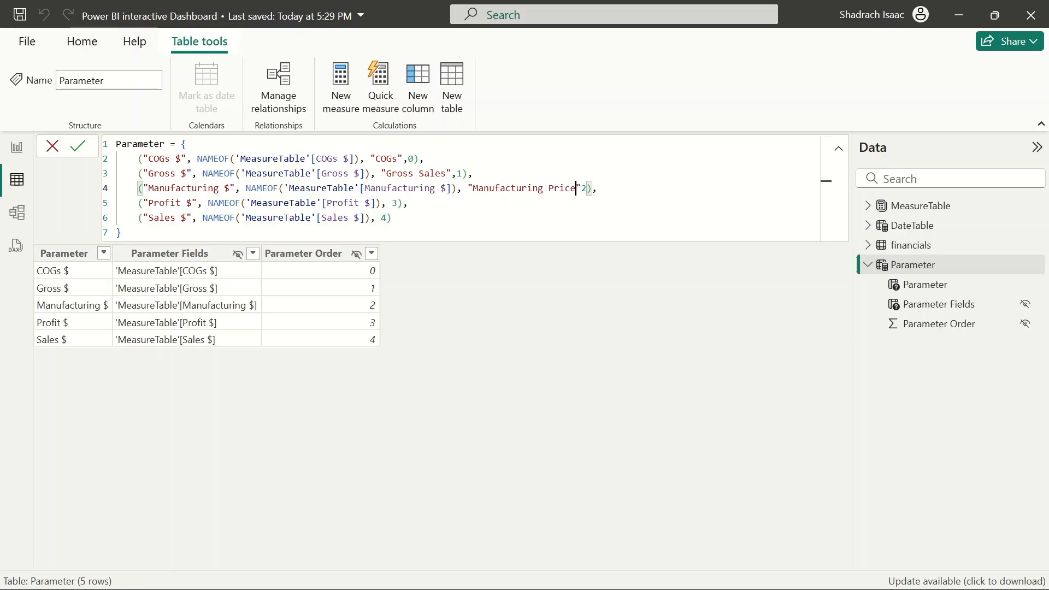
Close the quote on the "Manufacturing Price" label and add a "Profit" label before the order value in the Profit $ row
click(386, 203)
text(")
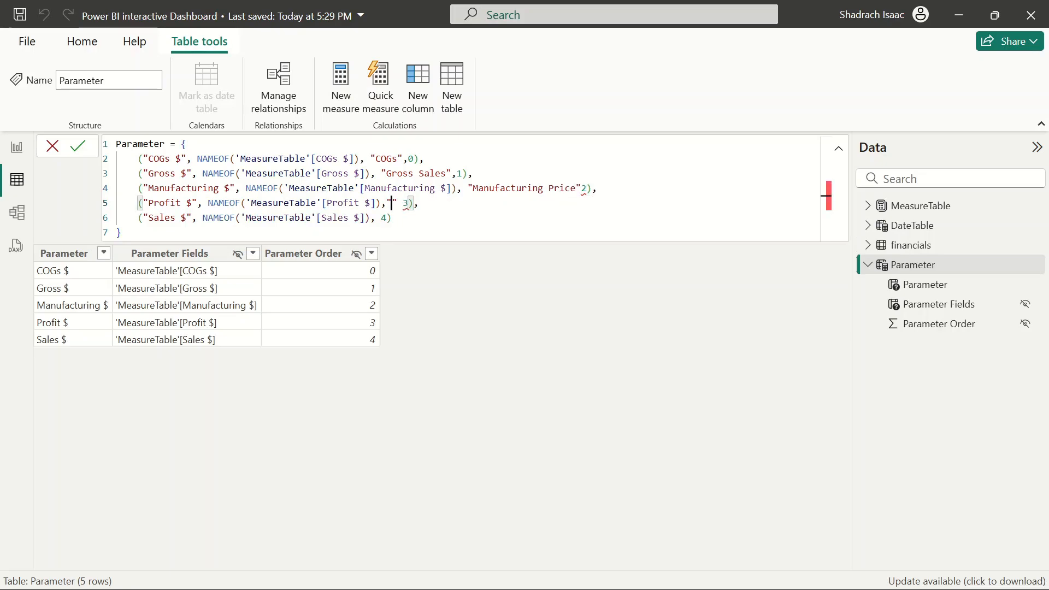
text(,)
key(BackSpace)
text(,)
key(Left)
key(Left)
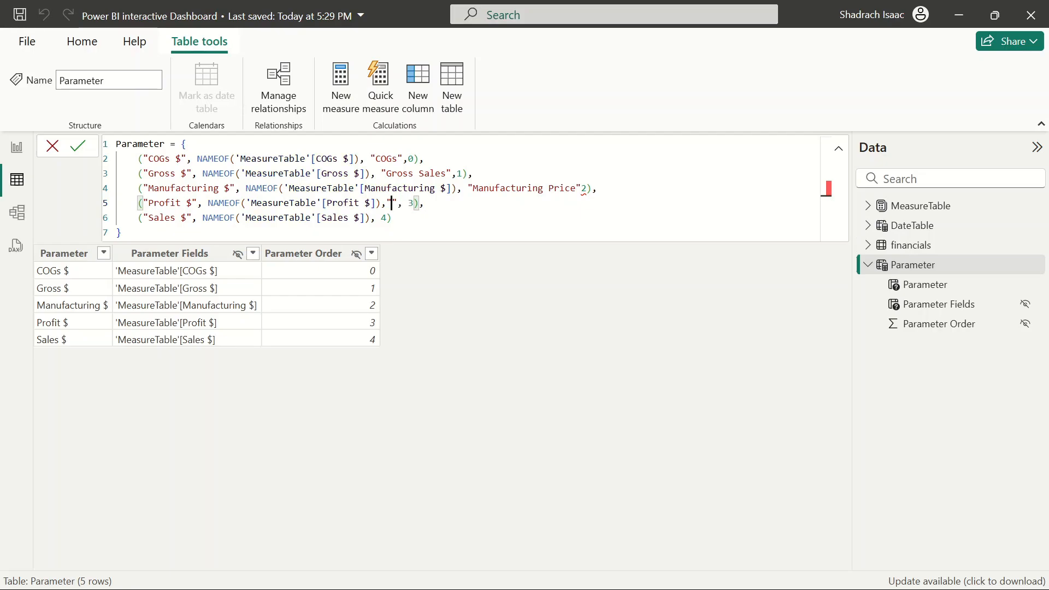
text(Pro)
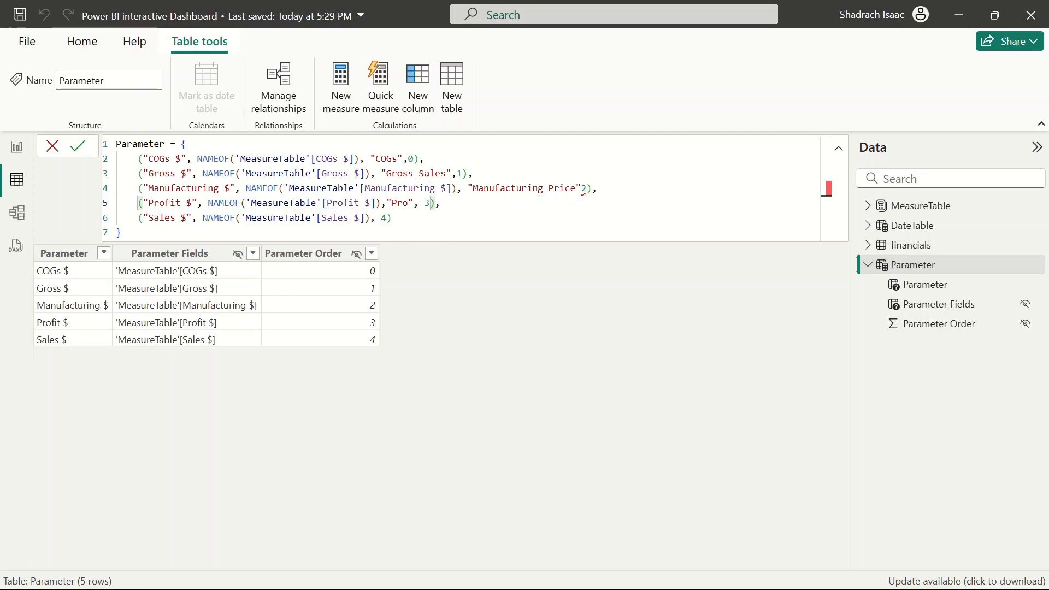
text(fit)
key(BackSpace)
text(t)
Add a "Sales" label before the order value in the Sales $ row and commit the table expression
click(376, 218)
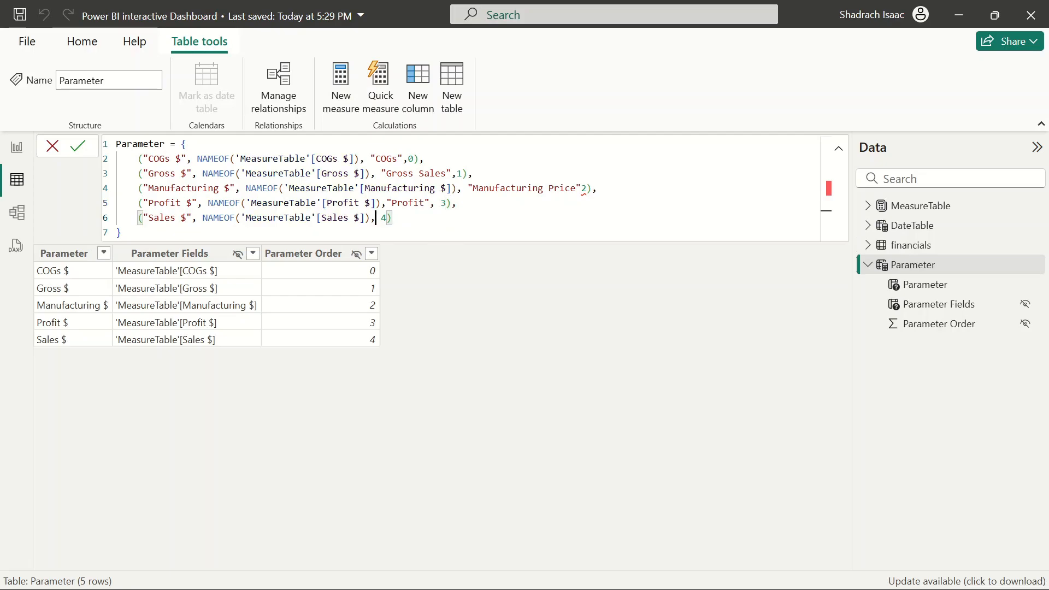
text("")
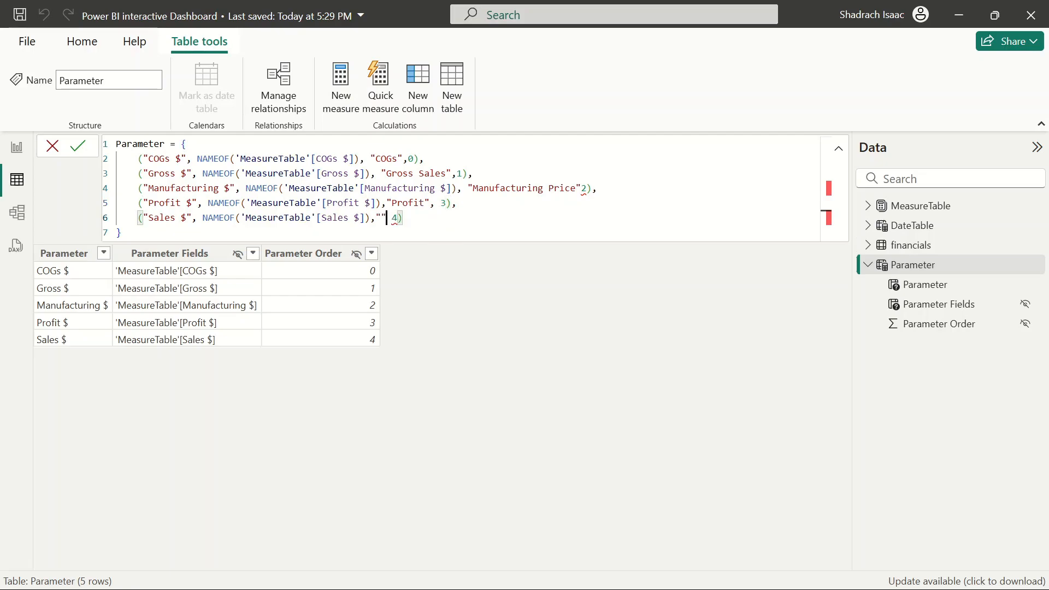
text(,)
text(Sales)
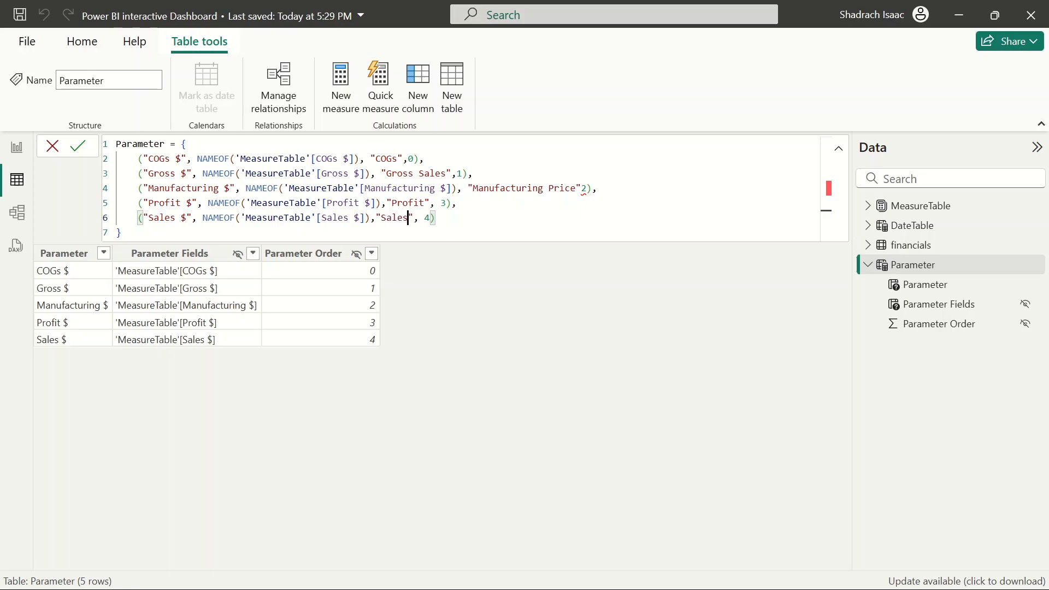
key(Right)
key(Right)
key(Right)
key(Right)
key(Right)
key(Return)
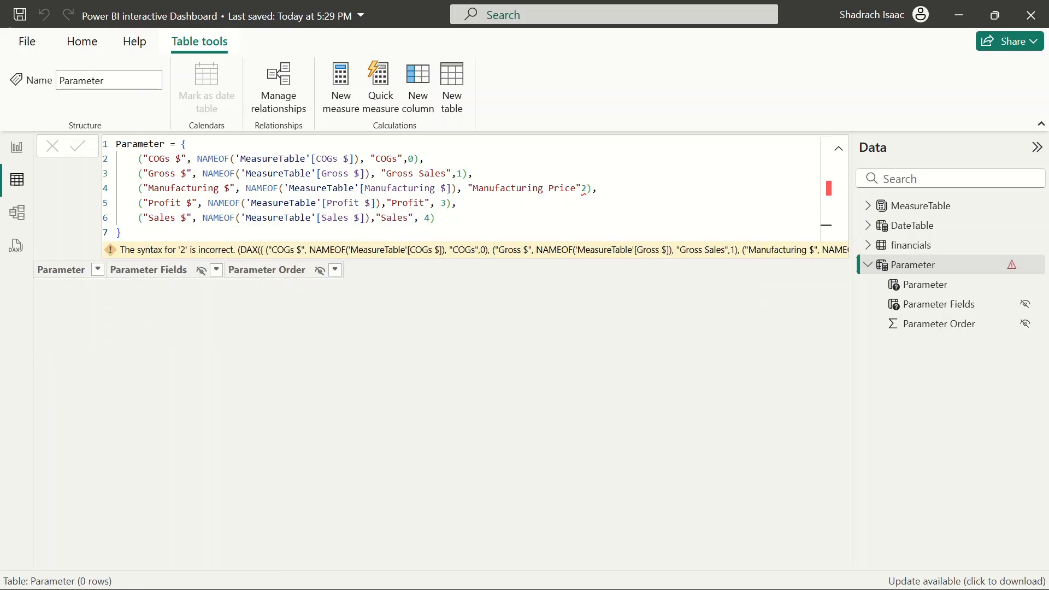
Insert the missing comma after the "Manufacturing Price" label and commit the expression again
click(582, 188)
text(,)
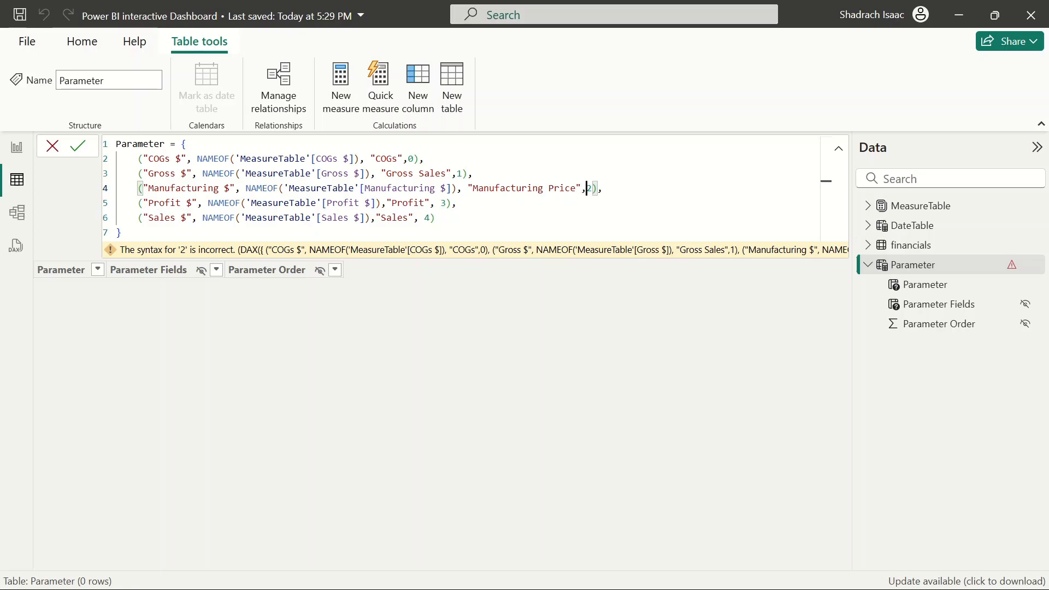
key(Return)
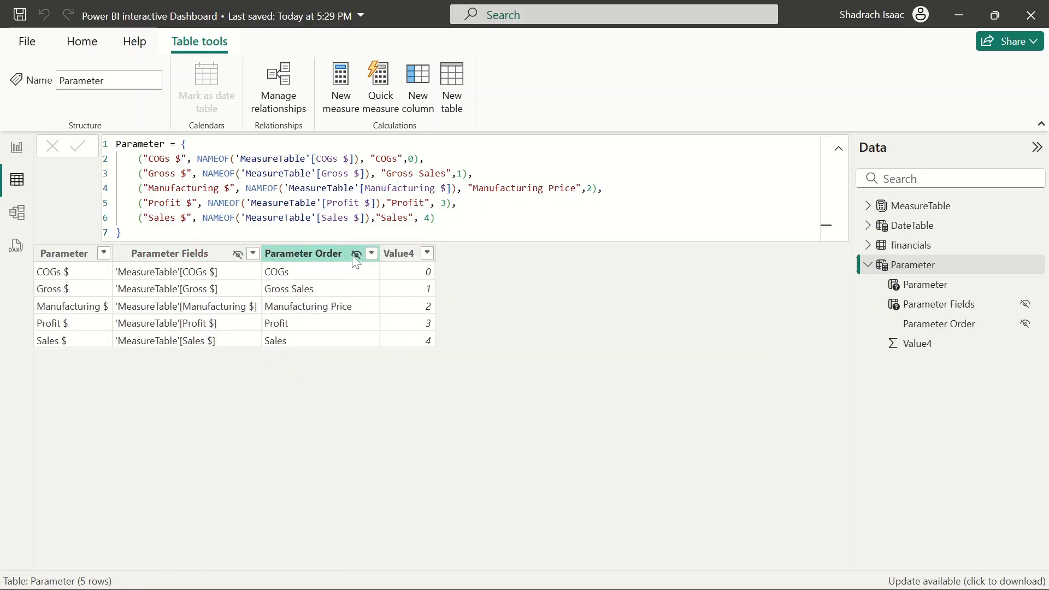
Rename the Parameter Order column to Metrics
double_click(306, 266)
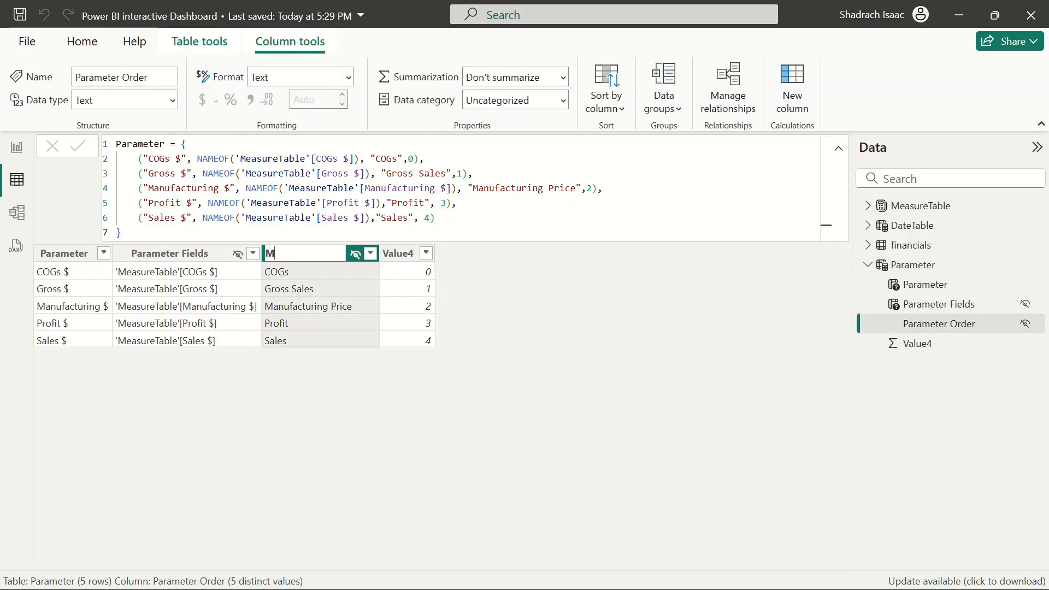
text(Metrics)
key(Return)
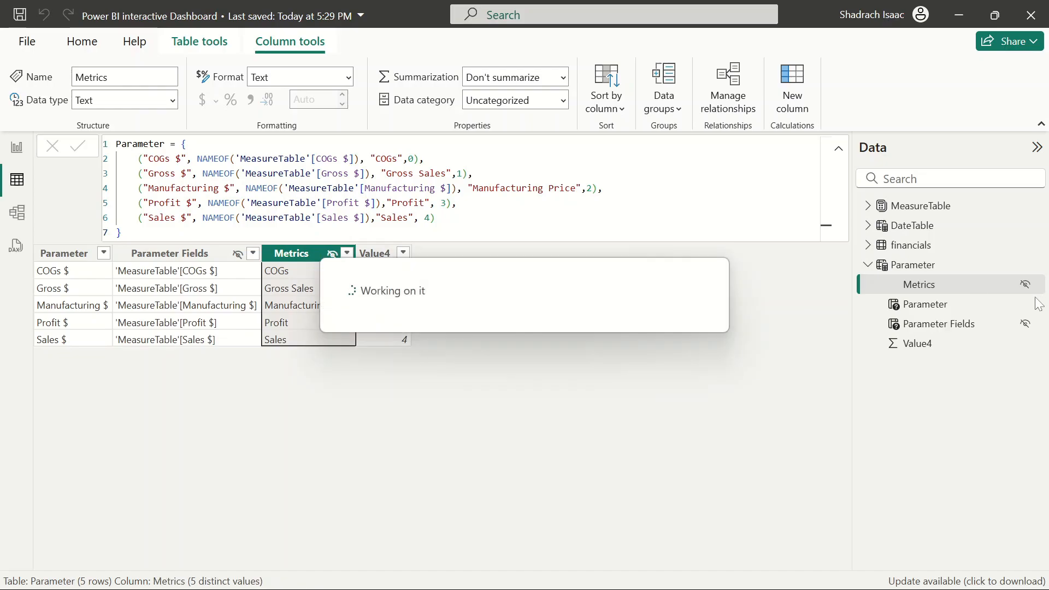
Unhide the Metrics column, return to the report and save the file
click(1025, 284)
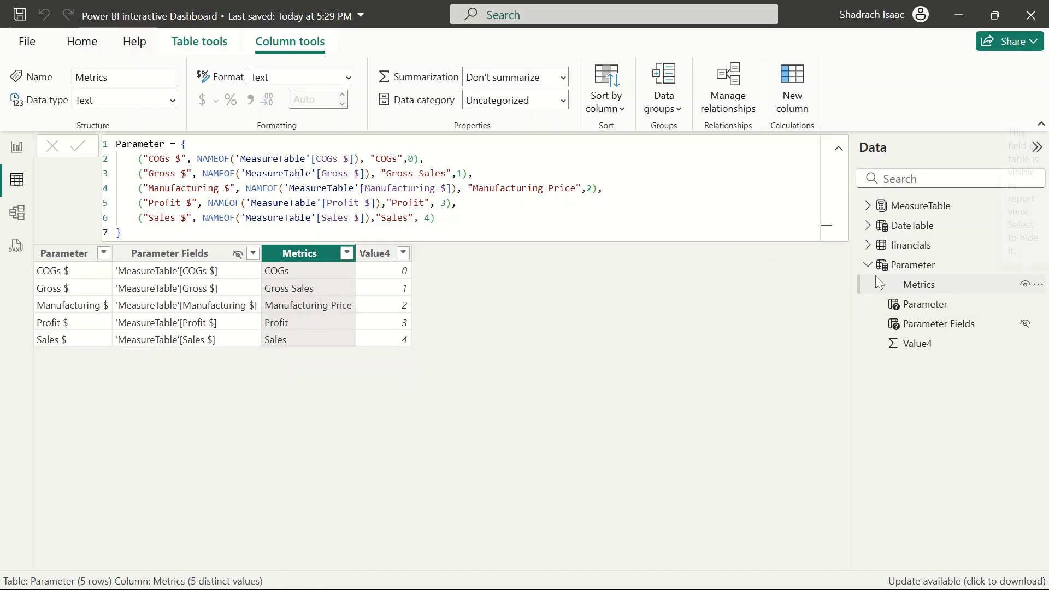
click(17, 148)
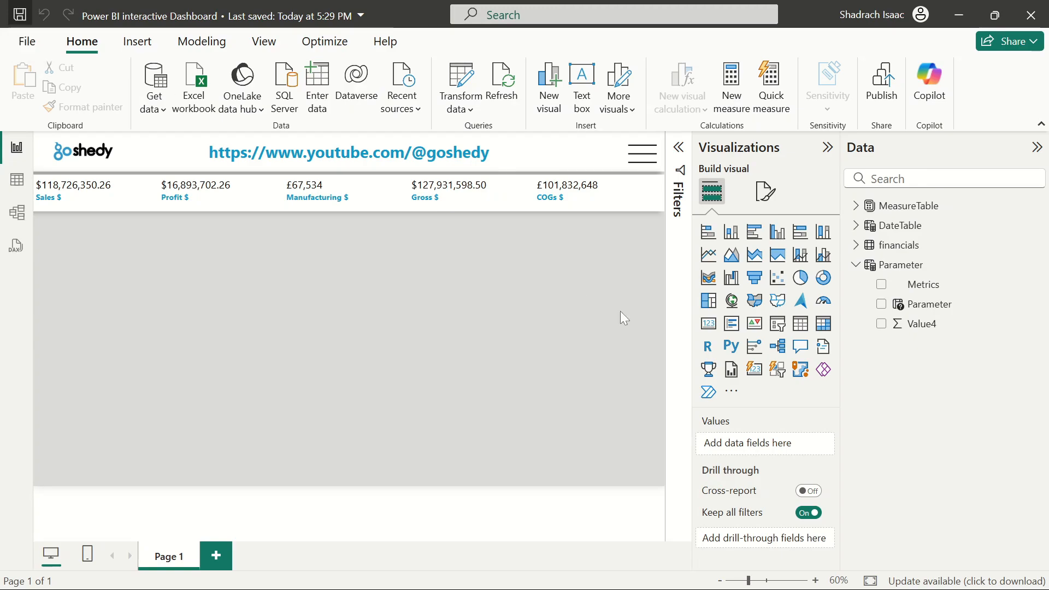
key(ctrl+s)
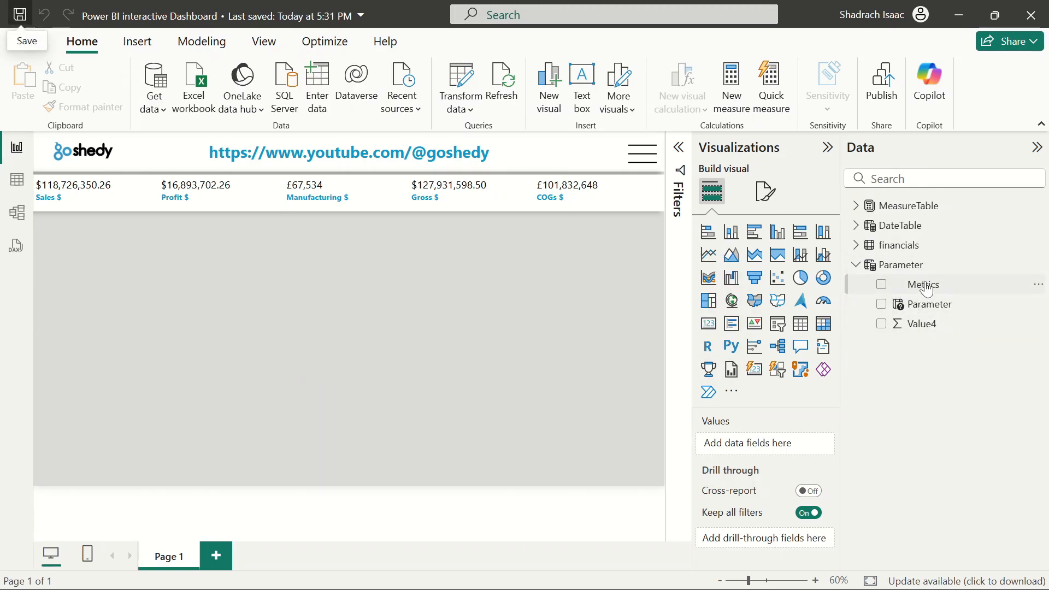
Hide the Value4 column of the Parameter table from report view
click(17, 180)
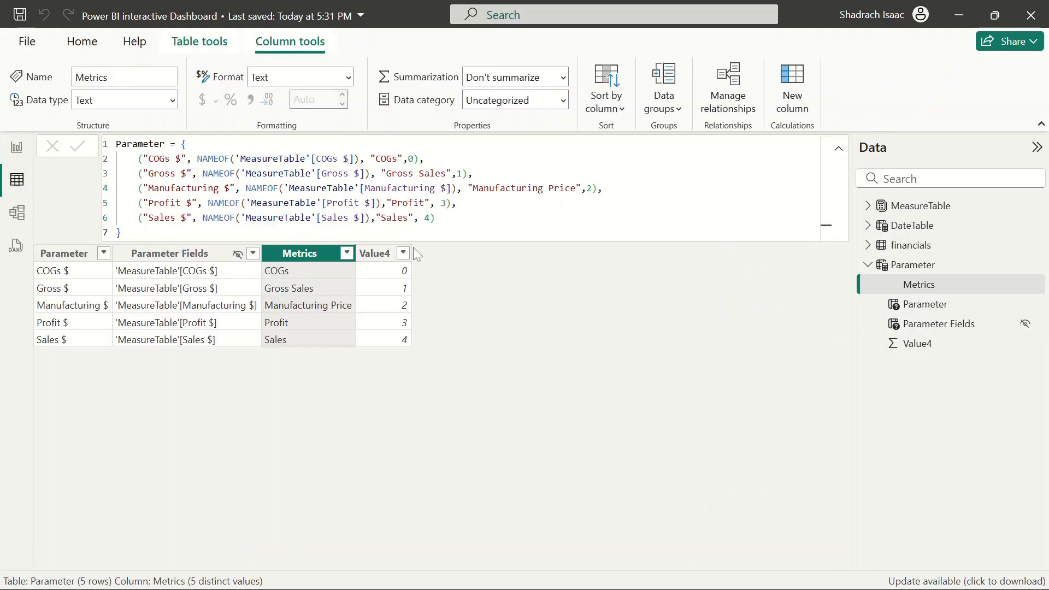
click(1024, 344)
click(1025, 343)
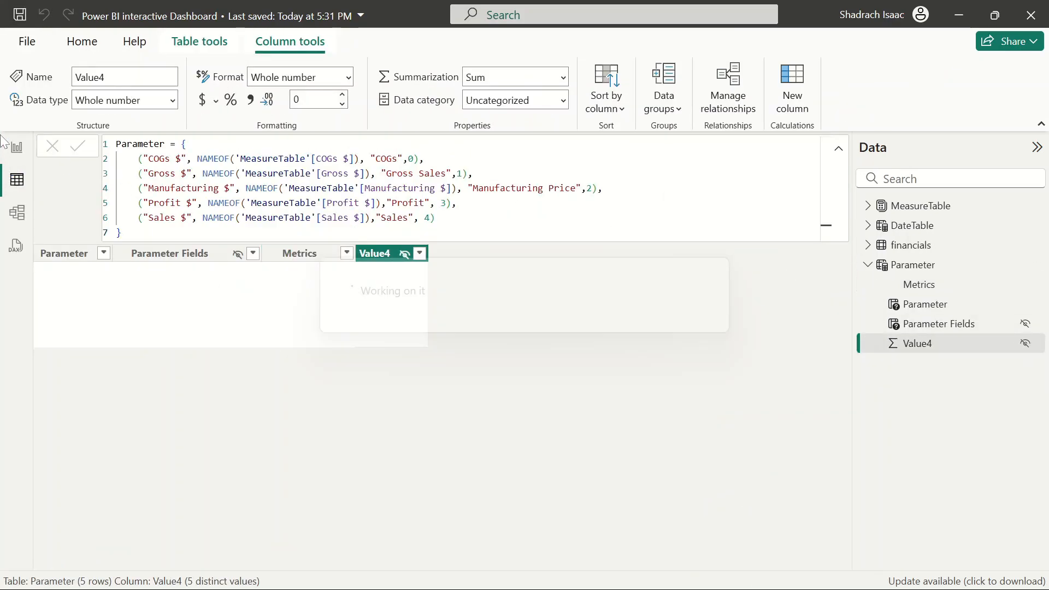
click(16, 149)
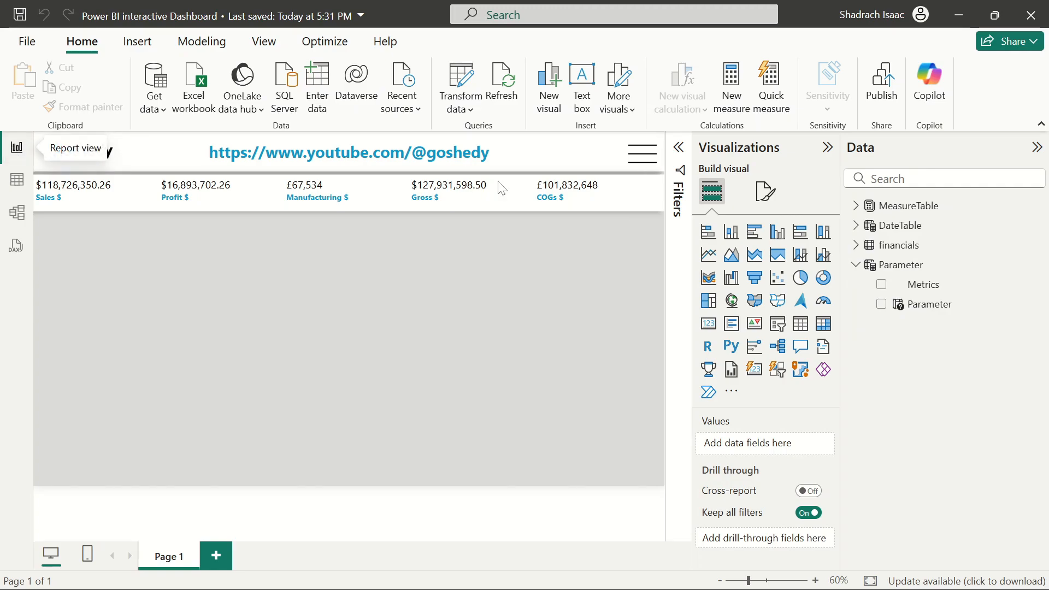
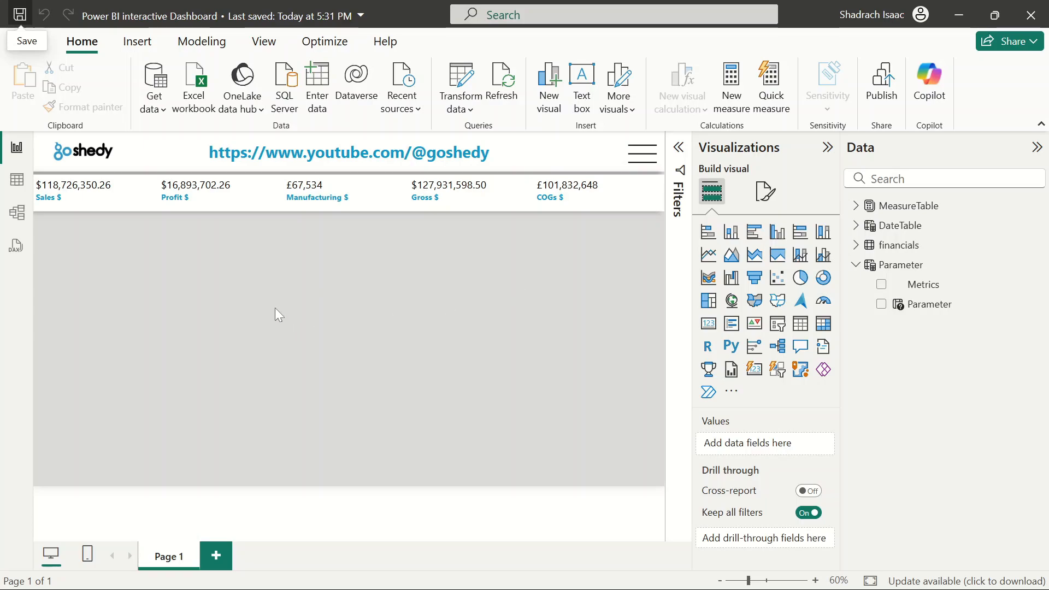
click(645, 155)
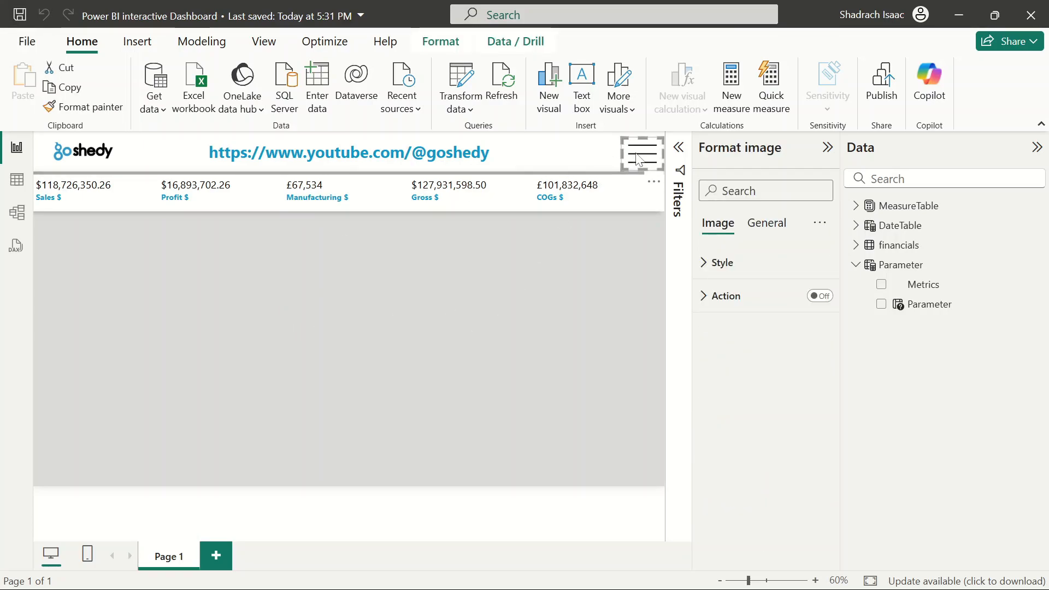
click(589, 252)
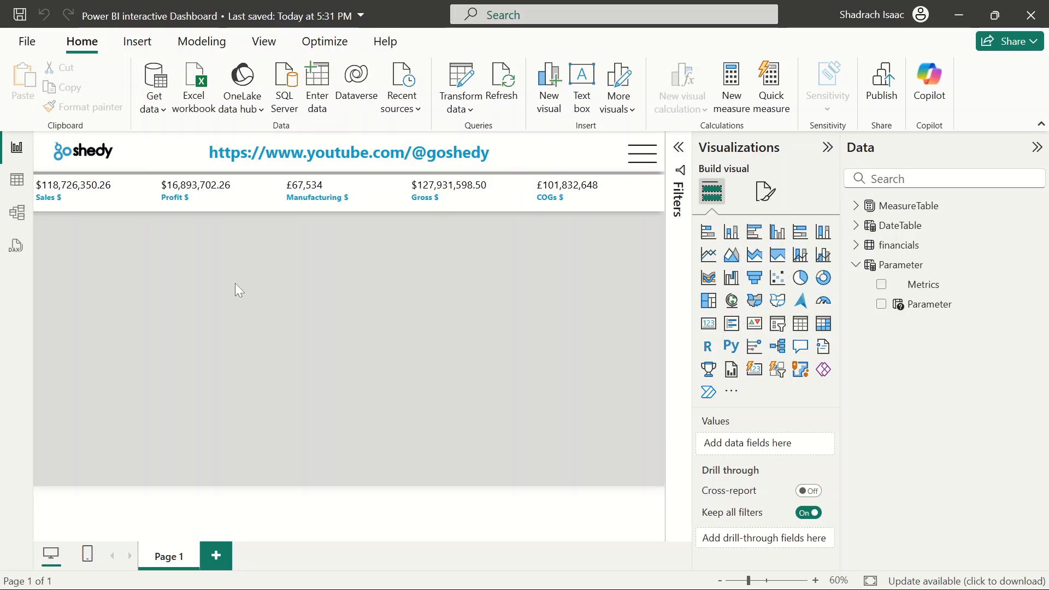
Browse the fields of the MeasureTable and financials tables in the data pane
click(857, 266)
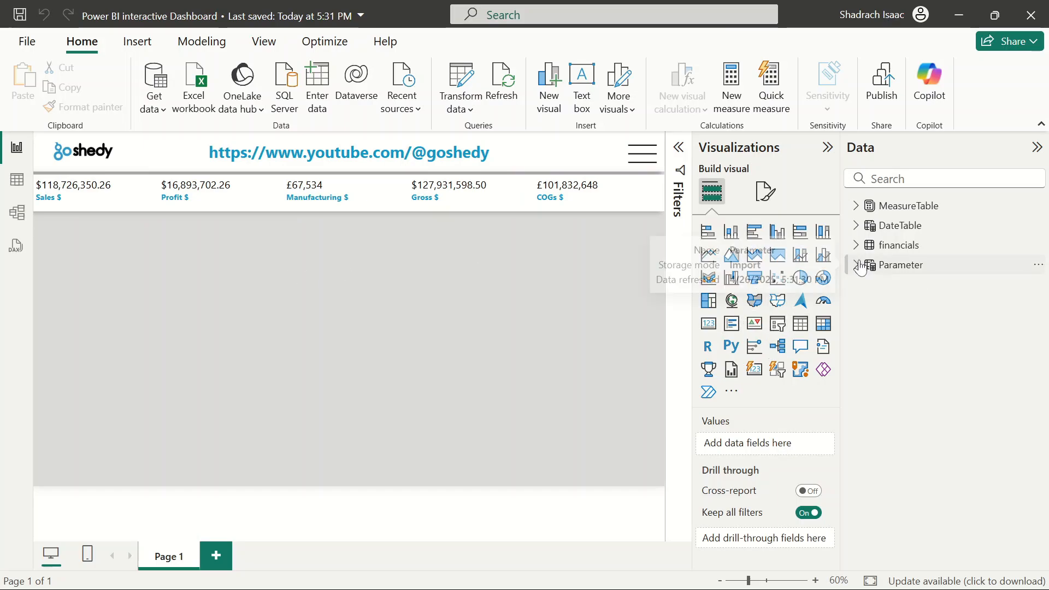
click(856, 244)
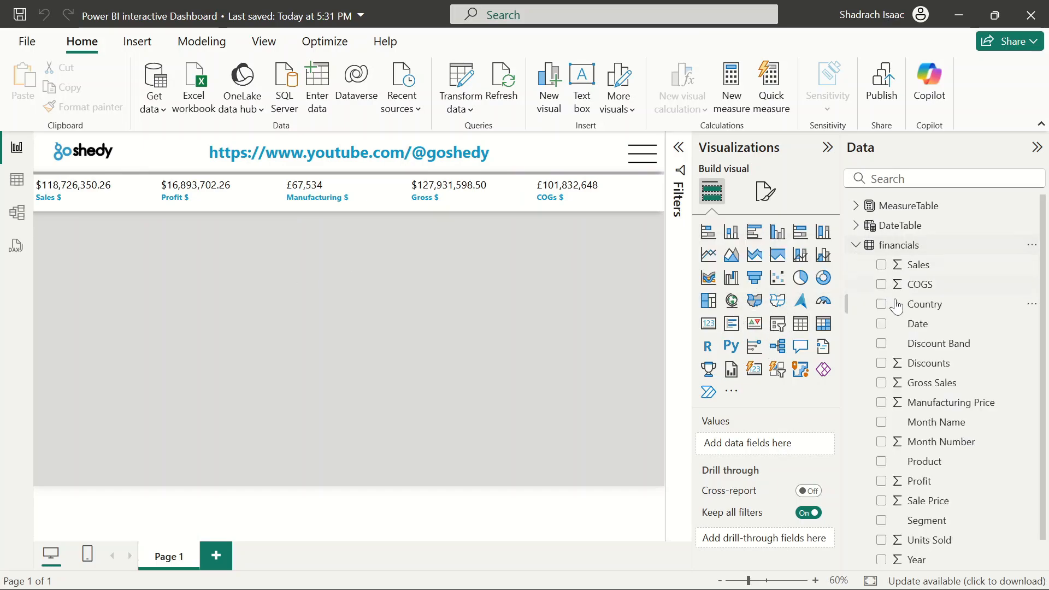
click(855, 206)
scroll(929, 344, down, 2)
scroll(928, 356, up, 2)
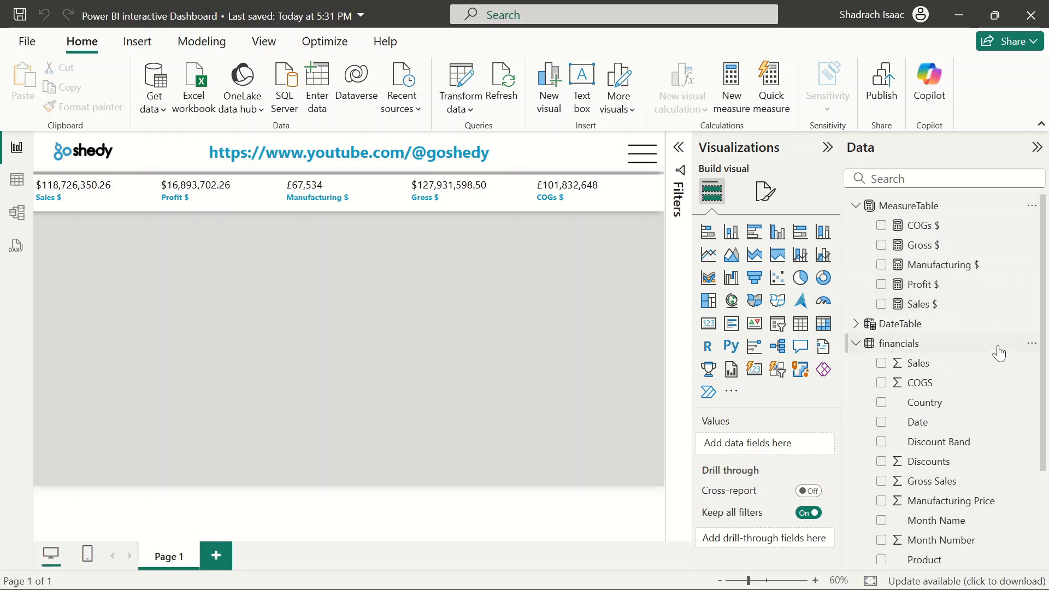
scroll(999, 352, down, 3)
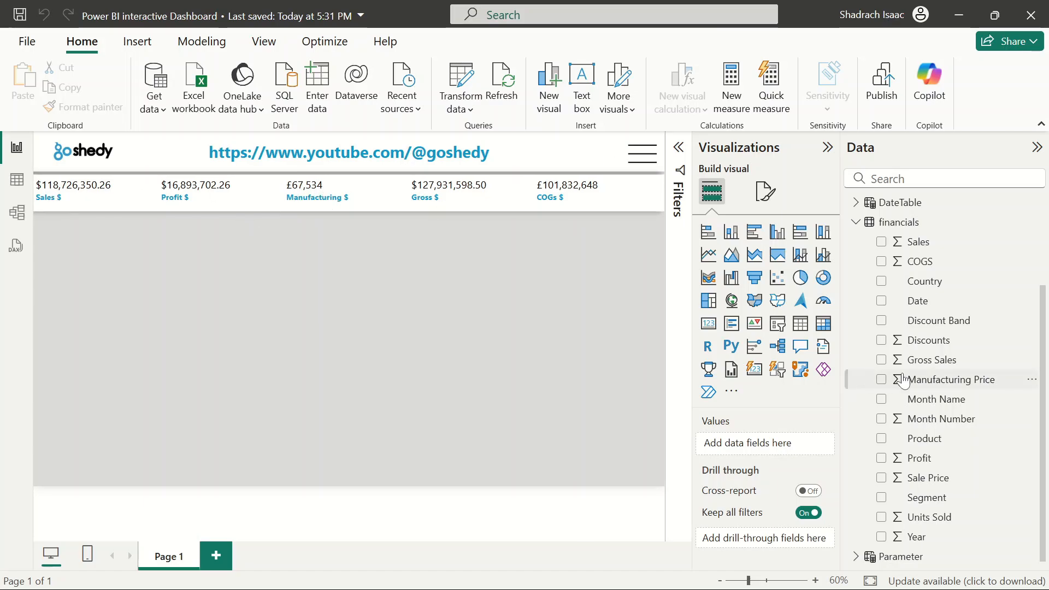
scroll(991, 373, down, 1)
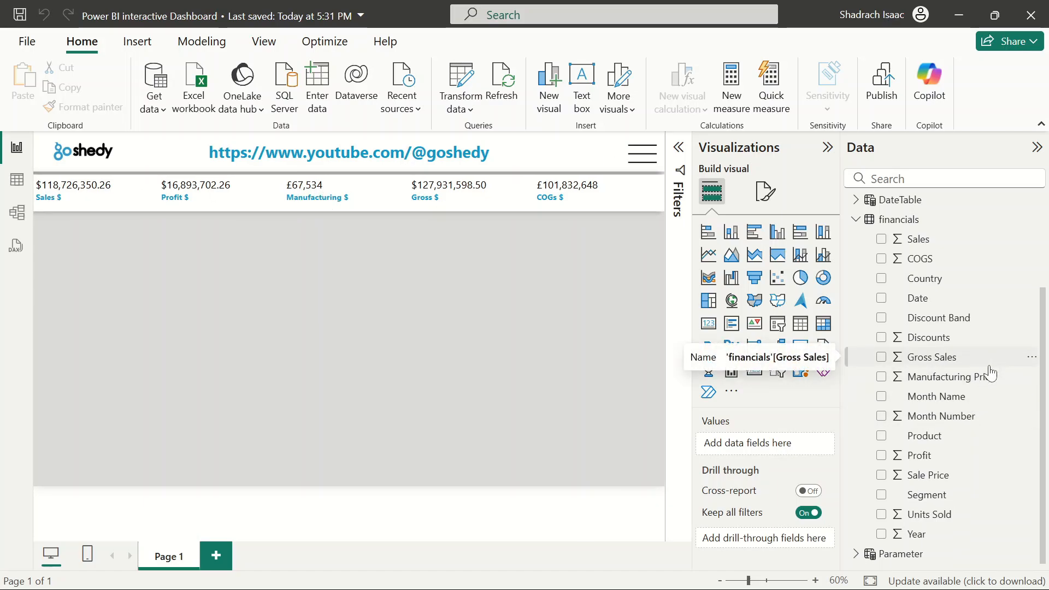
scroll(990, 374, up, 3)
scroll(988, 367, down, 3)
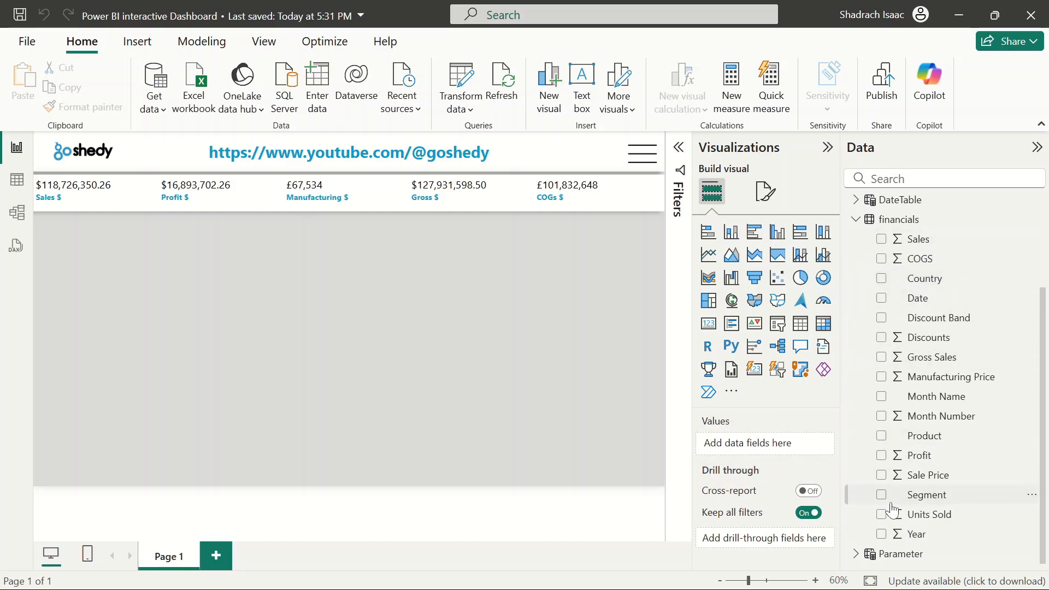
scroll(892, 509, up, 2)
scroll(892, 509, down, 2)
Insert a line chart and move it to the lower part of the report canvas
click(708, 255)
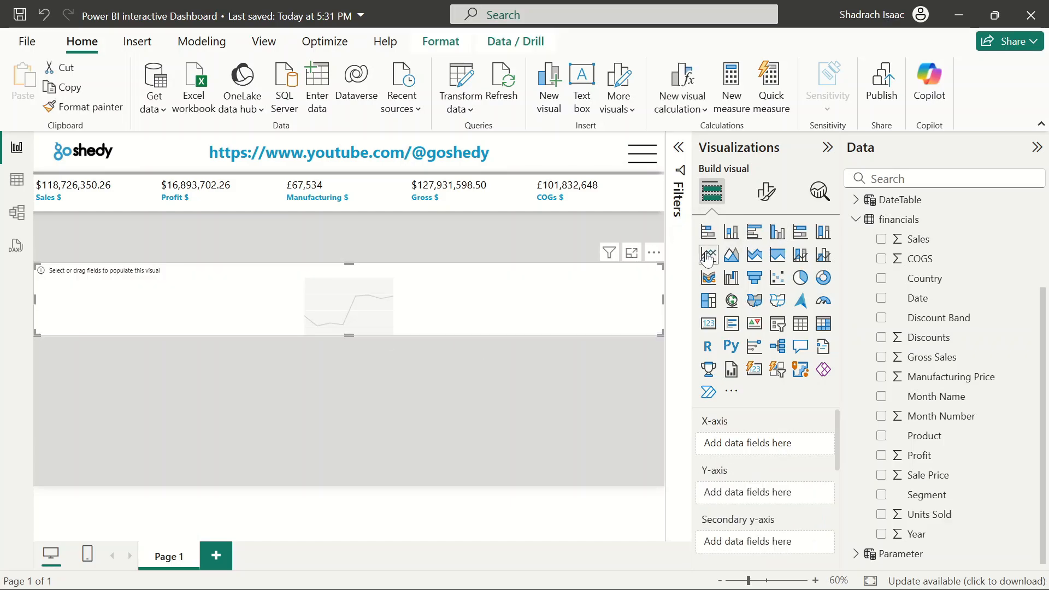
drag(346, 309, 320, 459)
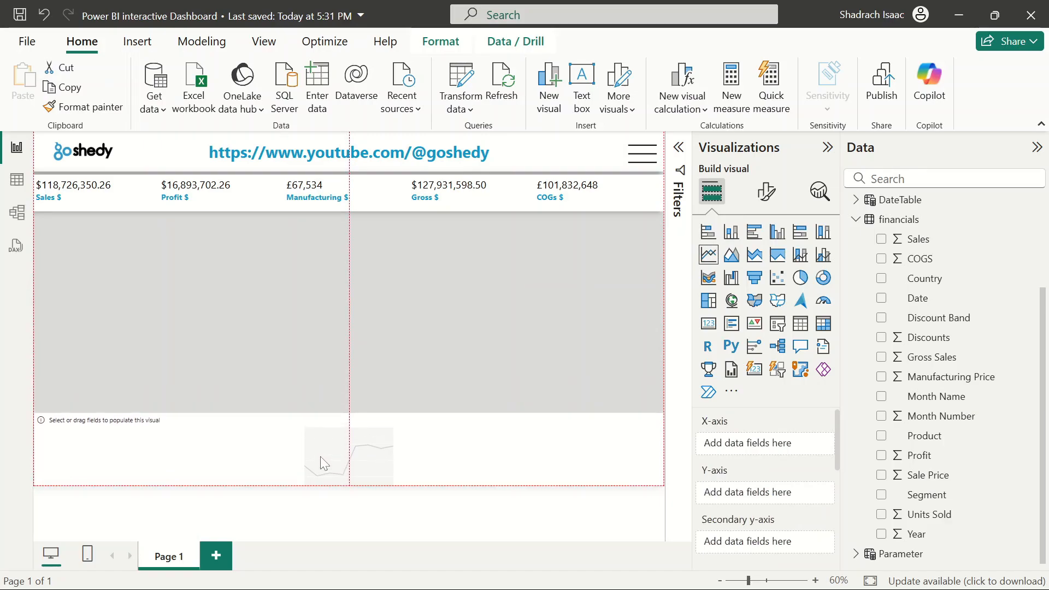
Copy the multi-row card's formatting onto the new line chart with Format Painter
click(382, 196)
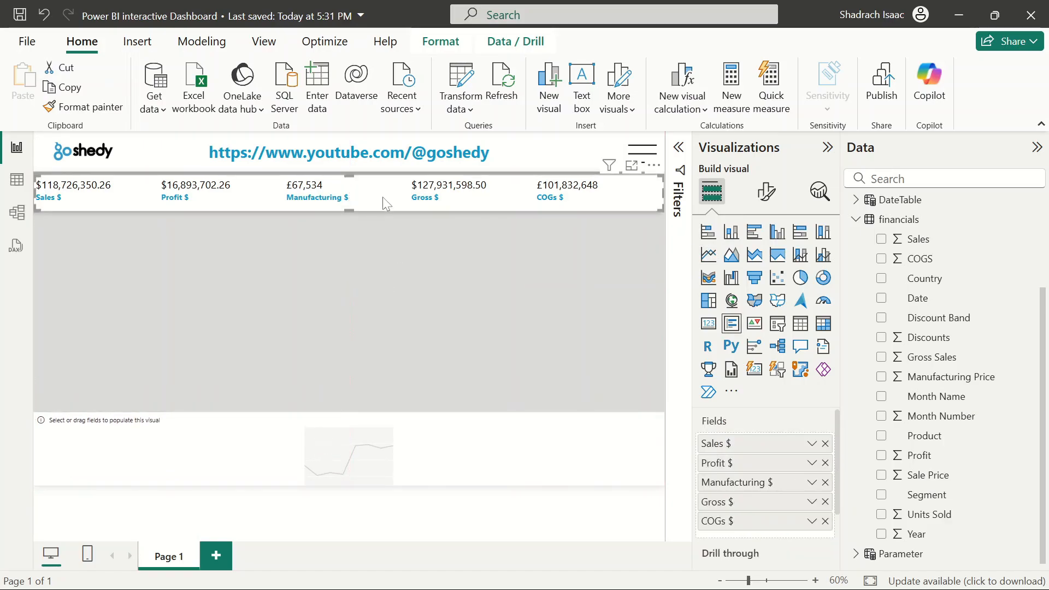
click(77, 108)
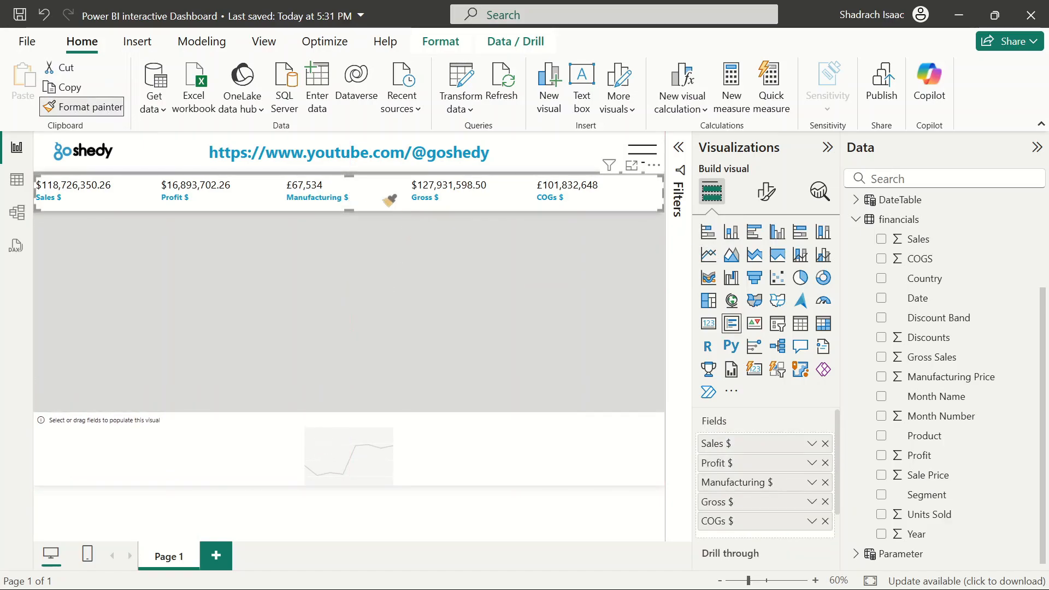
click(328, 443)
Reposition the line chart and stretch its top edge upward to enlarge it
mouse_move(370, 423)
mouse_down()
mouse_move(371, 416)
mouse_move(373, 427)
mouse_up()
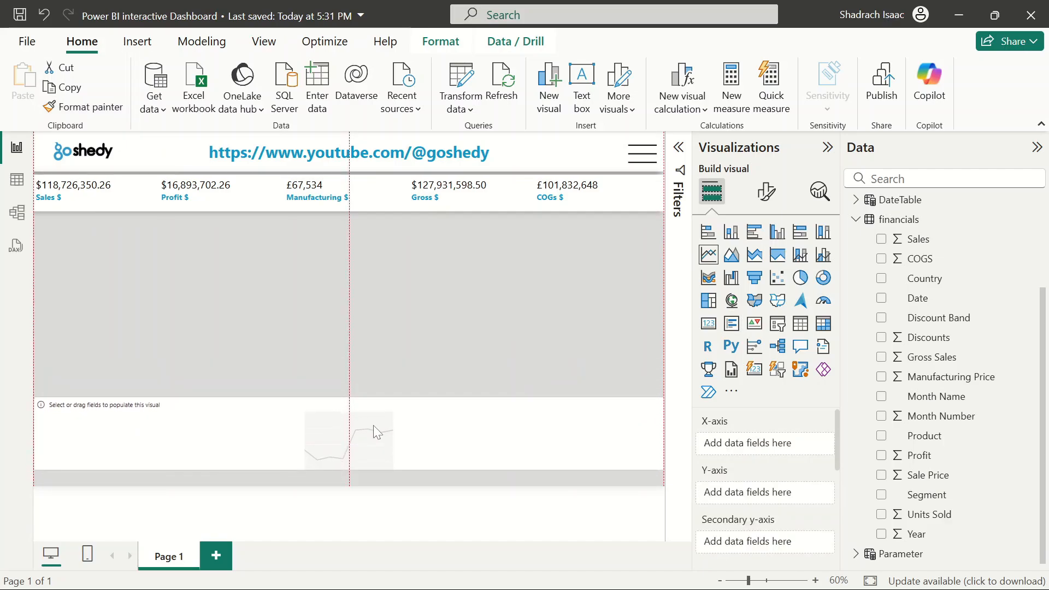
click(405, 350)
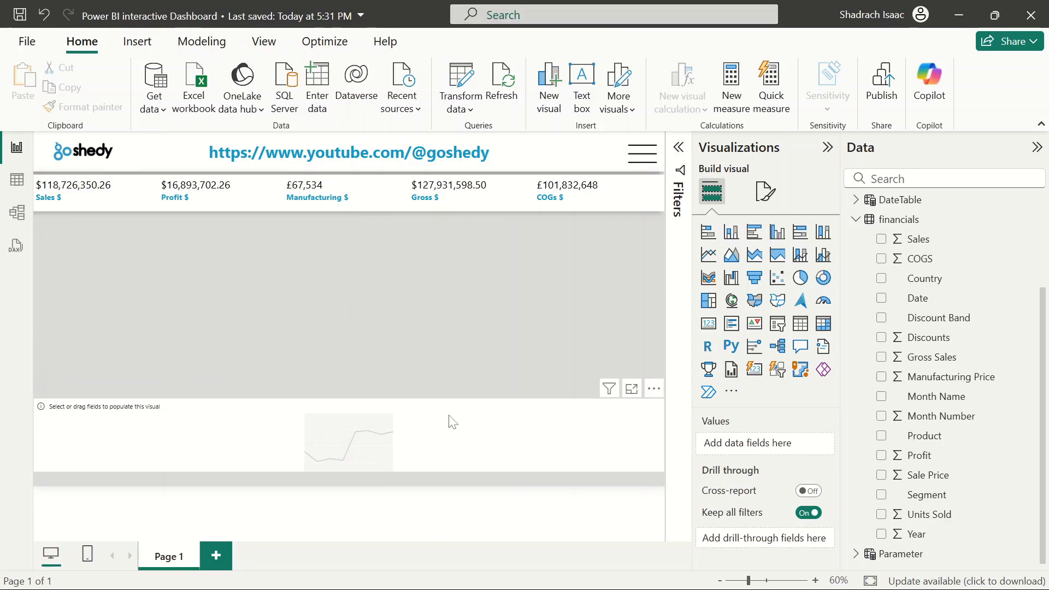
click(407, 411)
drag(347, 398, 359, 367)
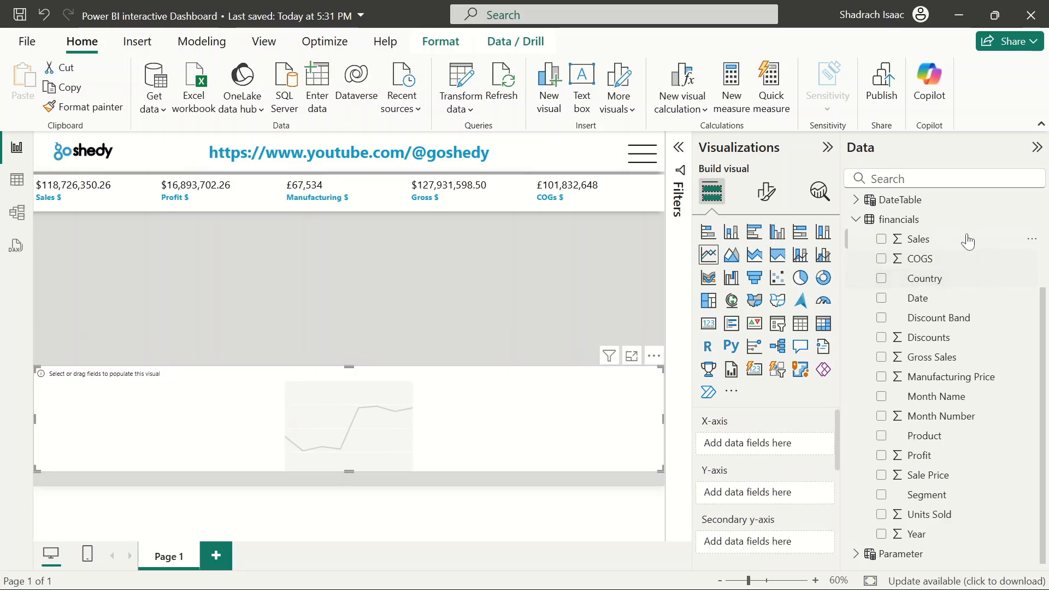
Add the Parameter field parameter to the line chart's Y-axis
click(856, 221)
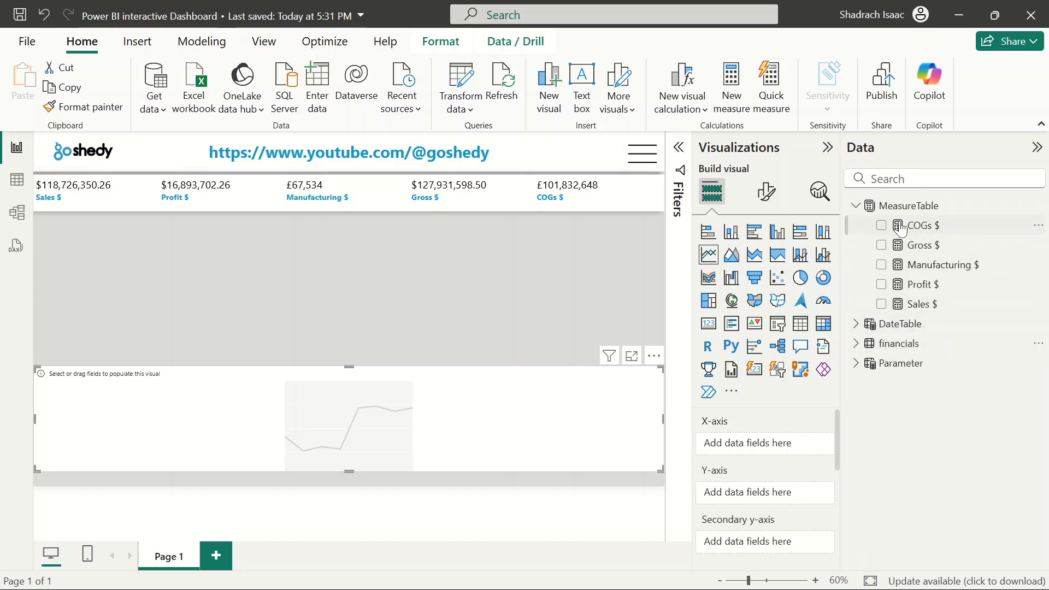
click(857, 364)
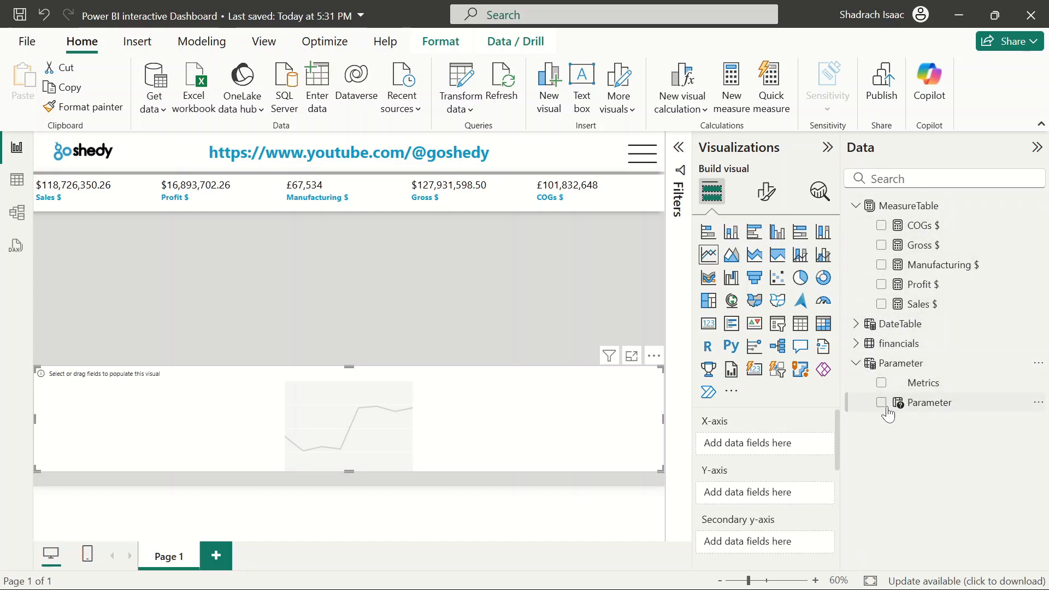
click(881, 403)
drag(738, 458, 735, 494)
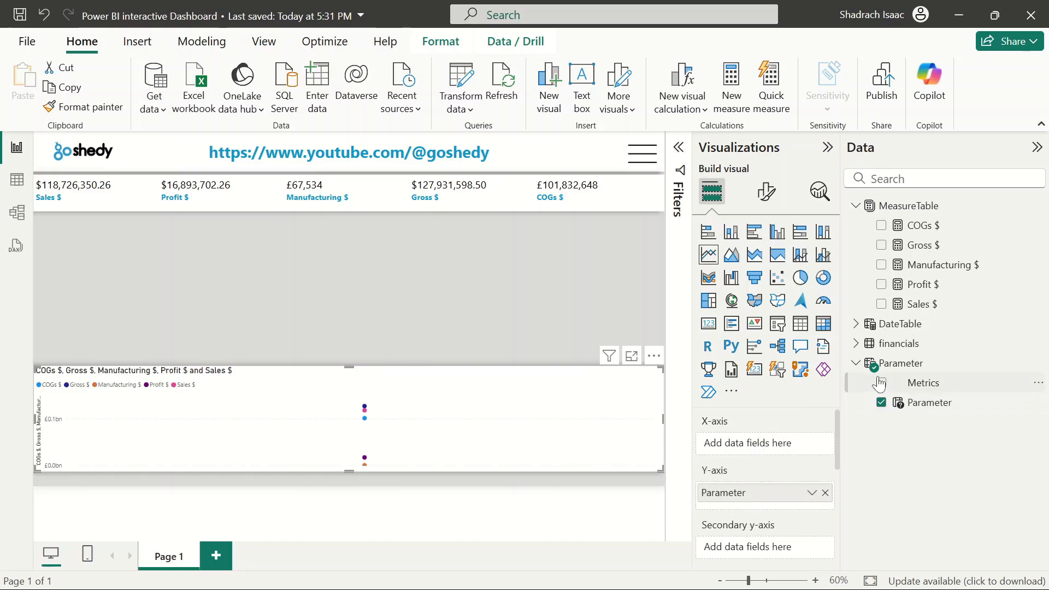
Put DateTable's MonthName on the line chart's X-axis
click(861, 327)
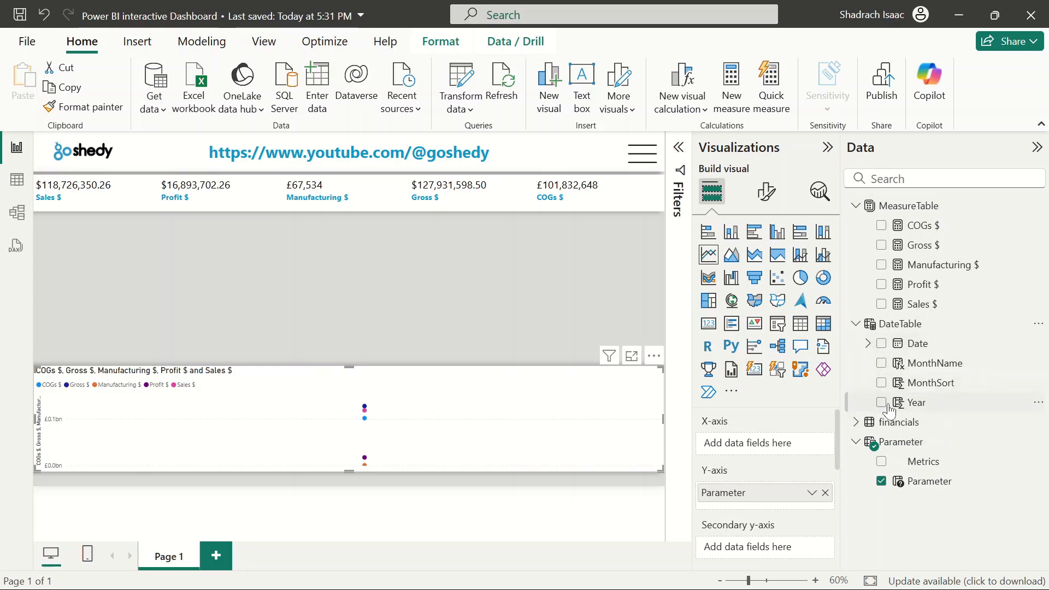
click(882, 363)
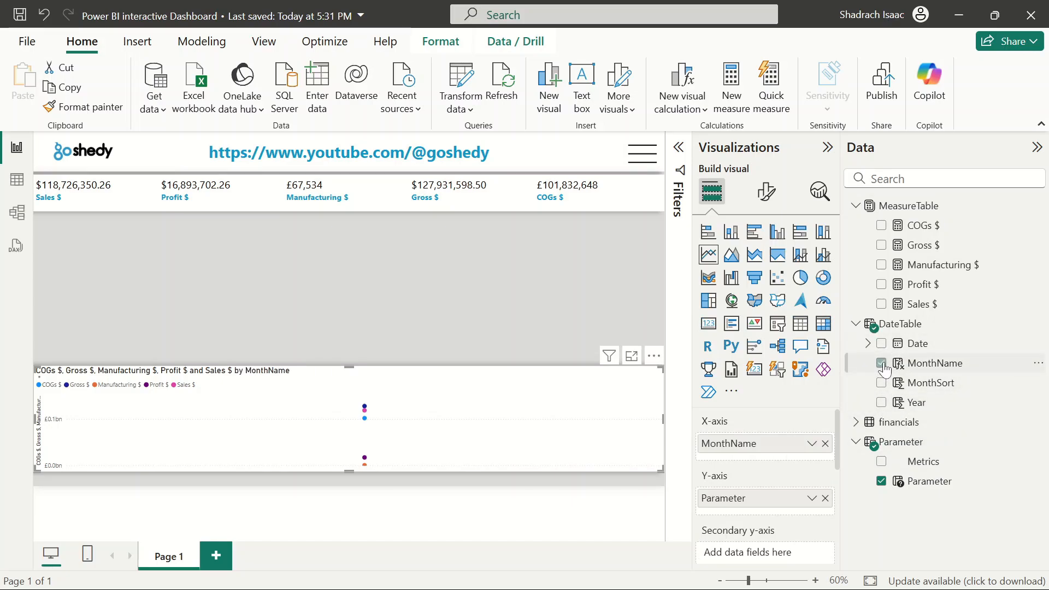
Add DateTable's Year to the chart's X-axis beneath MonthName instead of the Y-axis
click(883, 404)
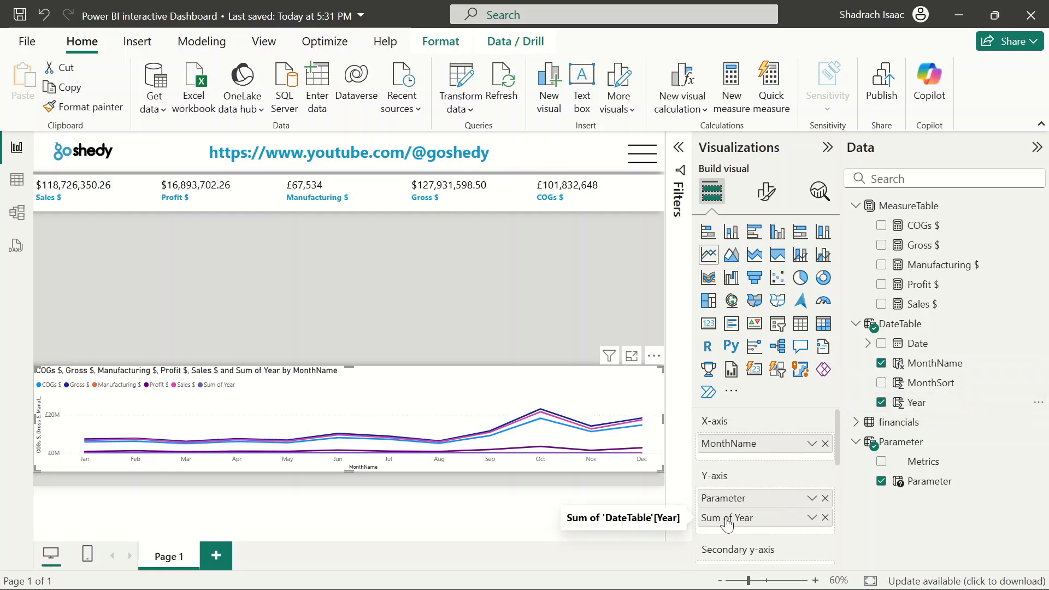
drag(738, 493, 733, 458)
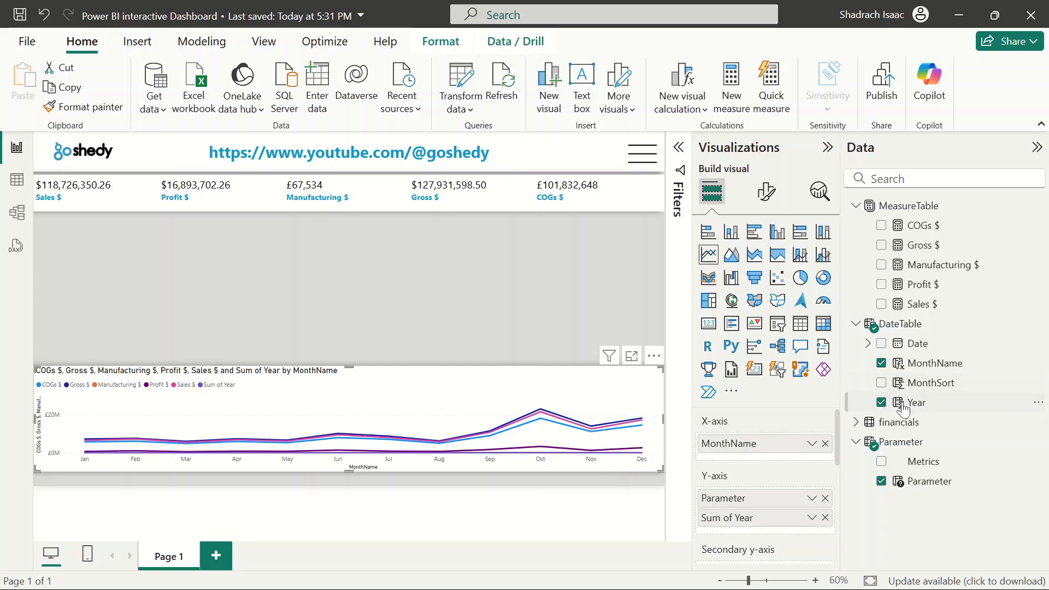
click(882, 403)
drag(908, 405, 742, 457)
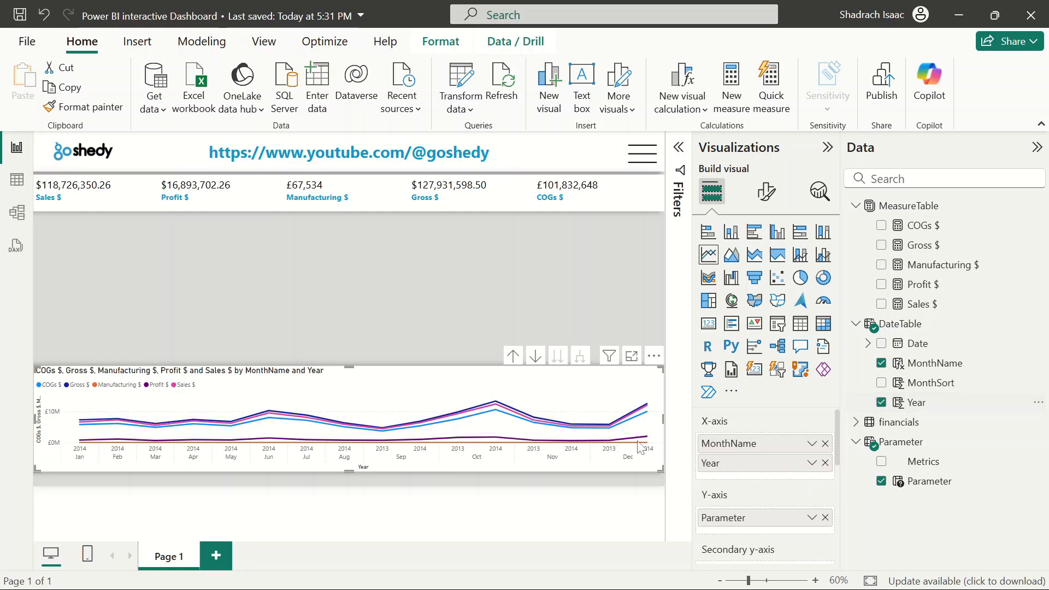
Try the chart's drill-up and expand-all-levels controls, ending at the MonthName level
click(514, 356)
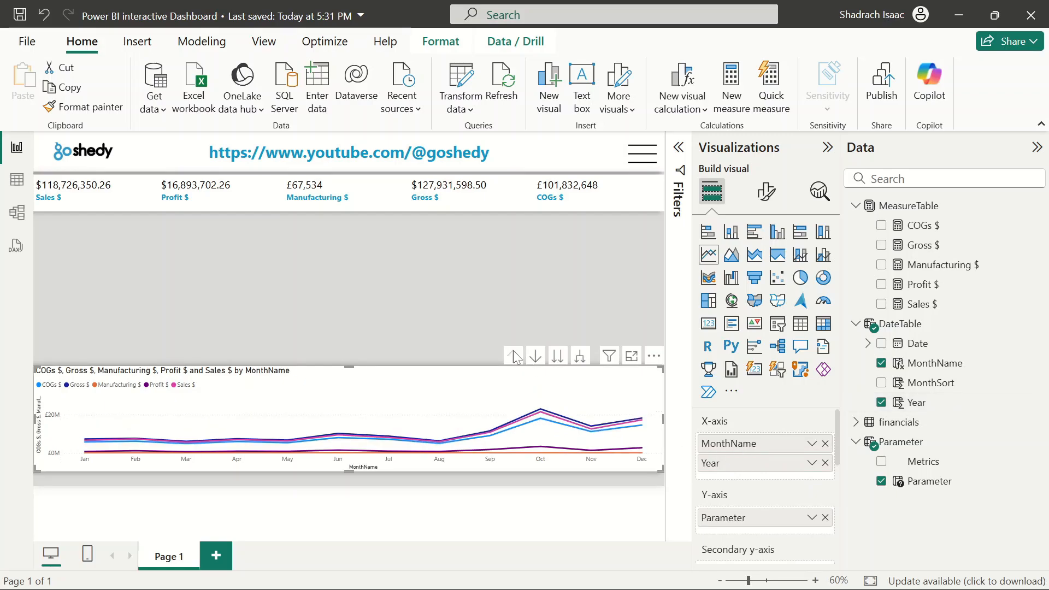
click(580, 356)
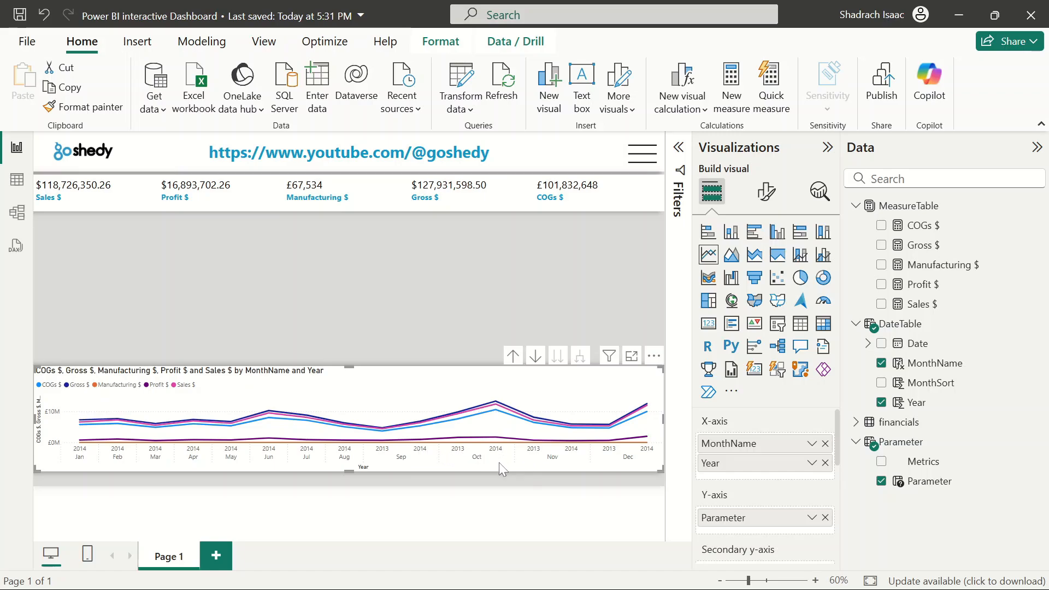
click(514, 357)
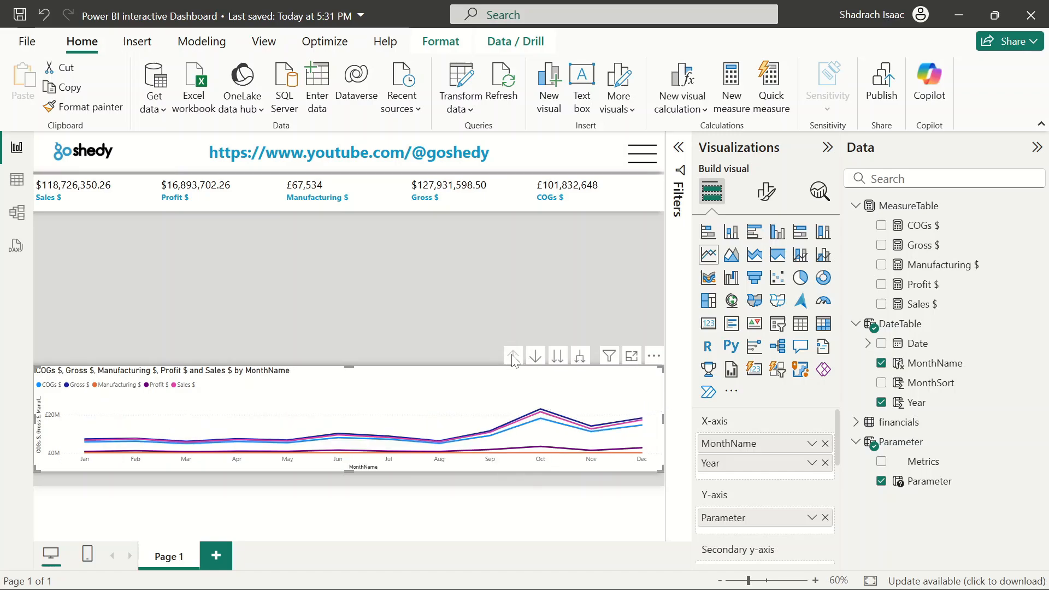
Sort the line chart's axis by MonthName in ascending order
click(654, 356)
mouse_move(711, 471)
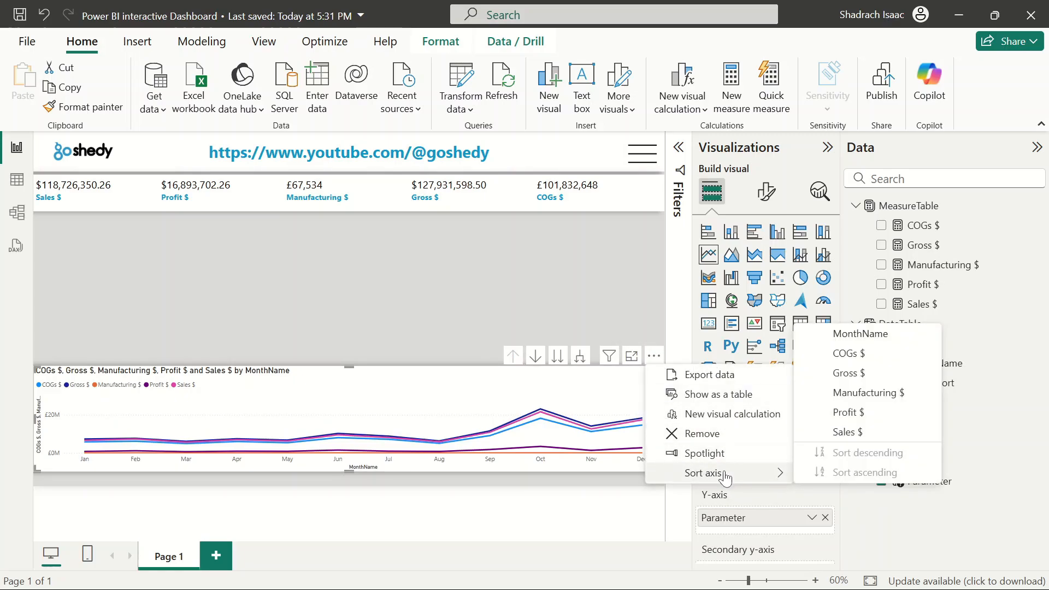
click(860, 333)
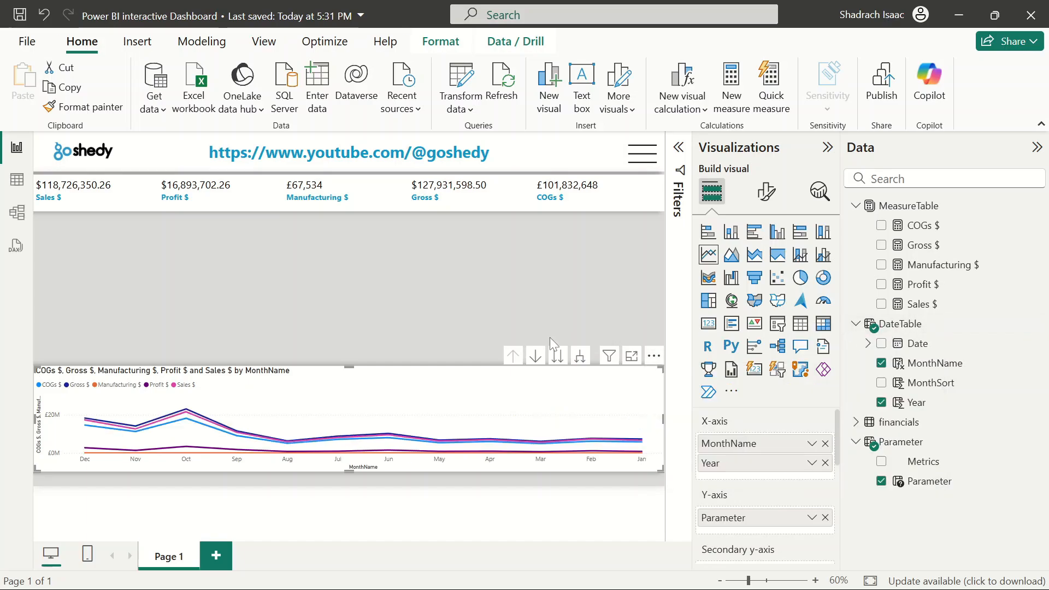
click(654, 356)
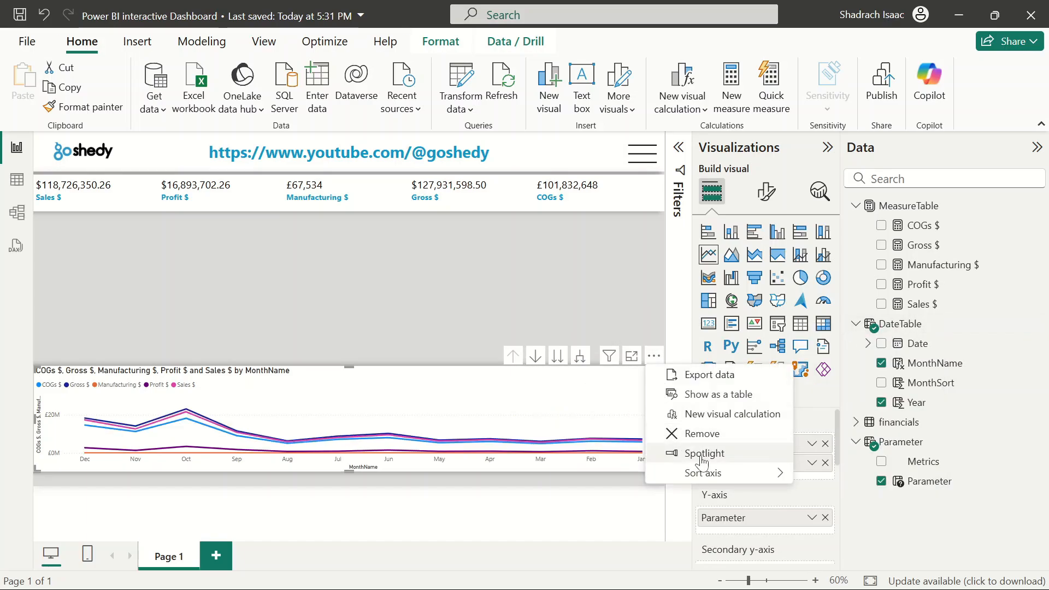
mouse_move(699, 473)
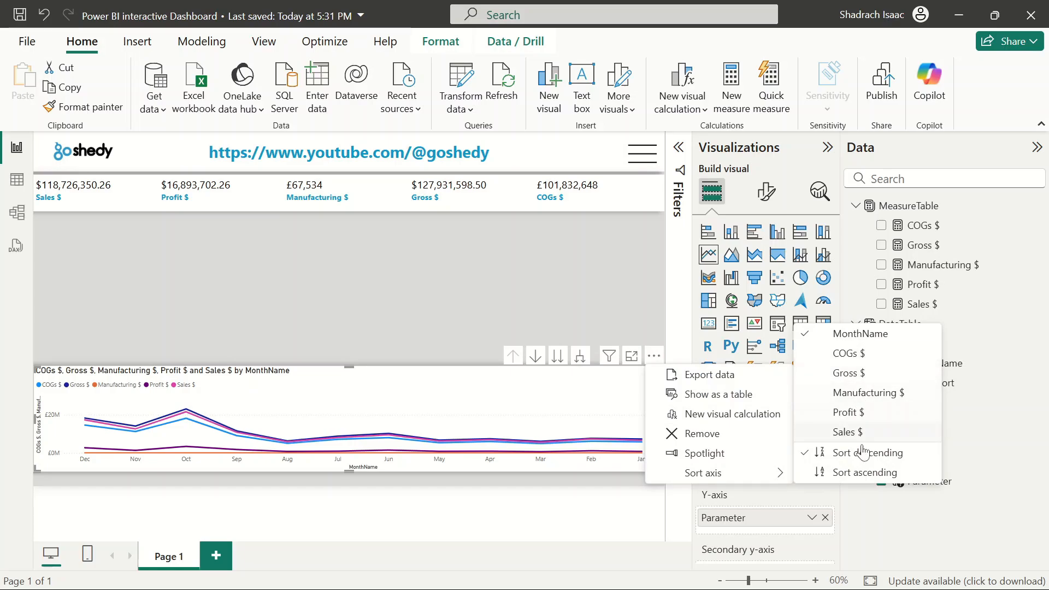
click(865, 473)
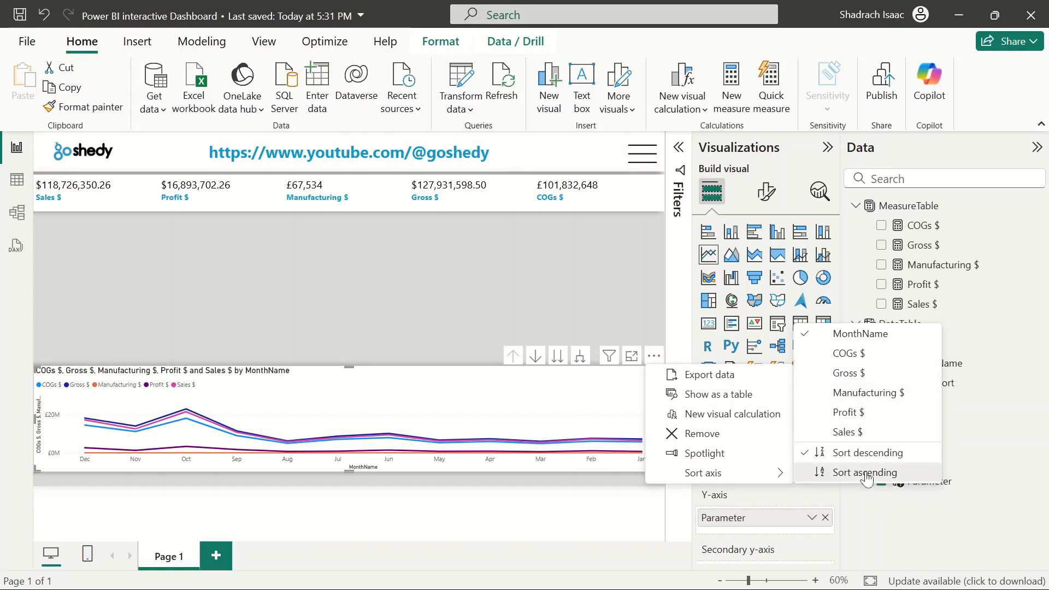
Expand all levels and replace the X-axis fields with DateTable's Date hierarchy
click(580, 356)
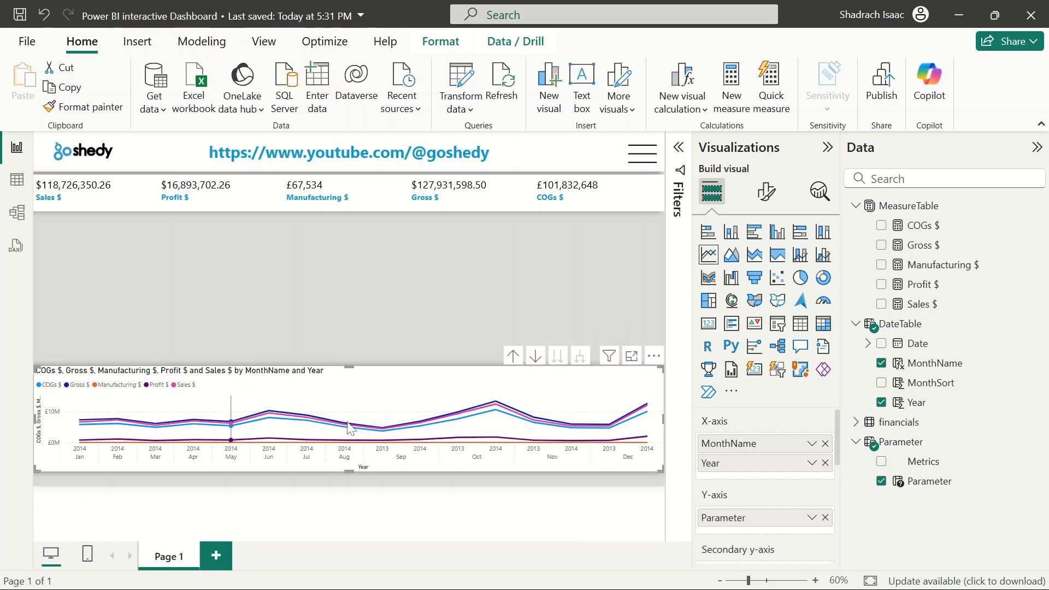
drag(825, 444, 883, 374)
click(881, 344)
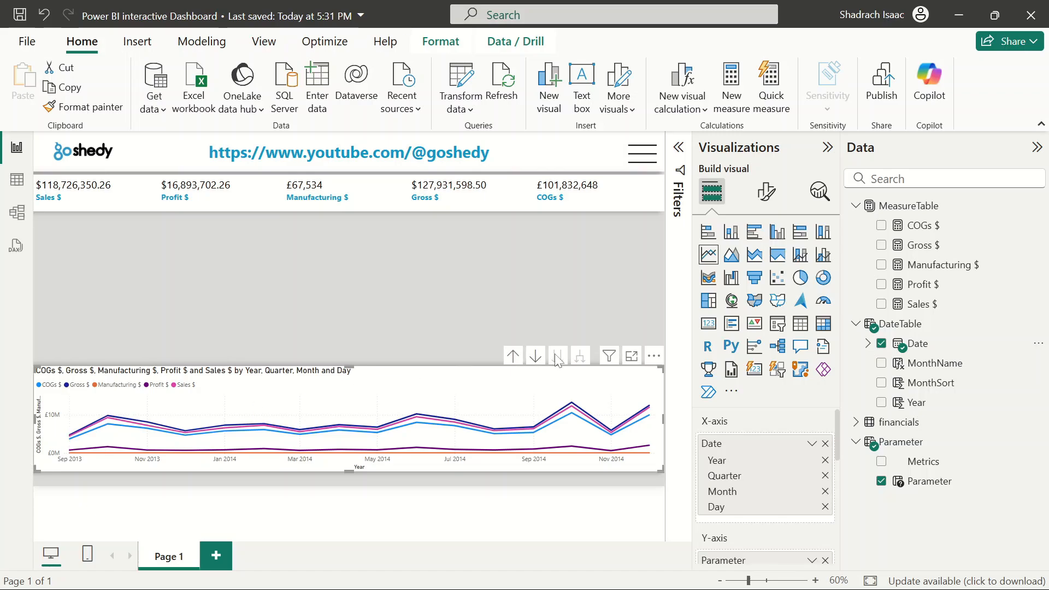
Drill the chart up one level and remove Date from the X-axis
click(510, 356)
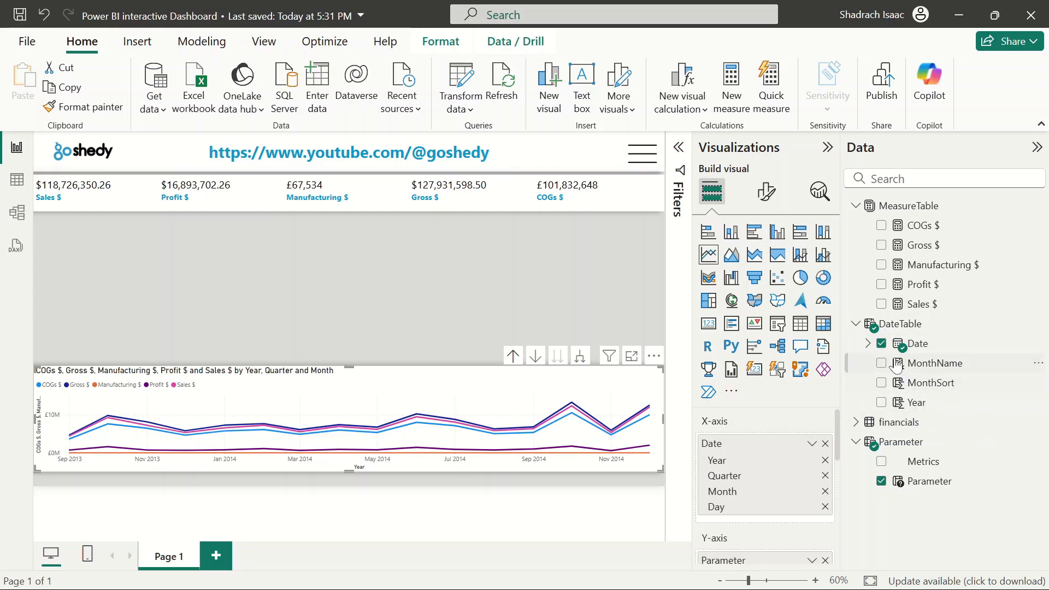
click(826, 443)
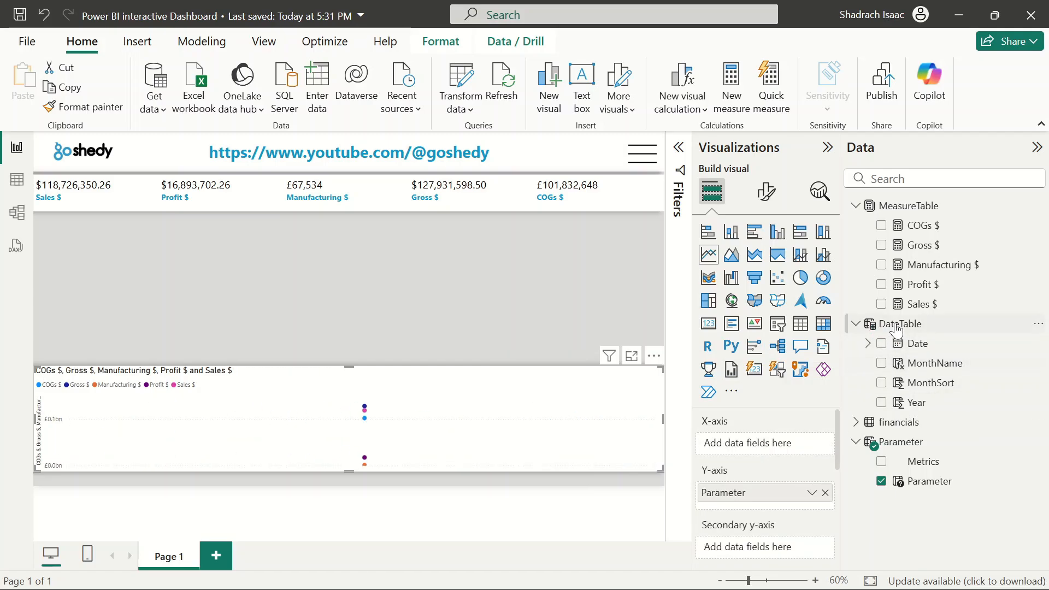
Open DateTable in the data view and add a new calculated column named MonthYear
click(16, 180)
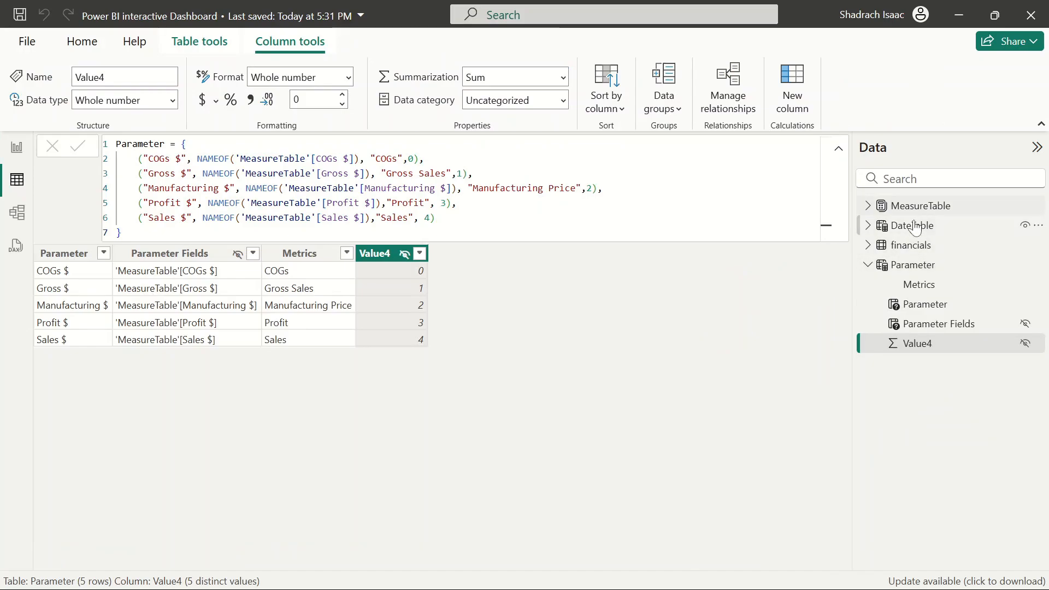
click(896, 225)
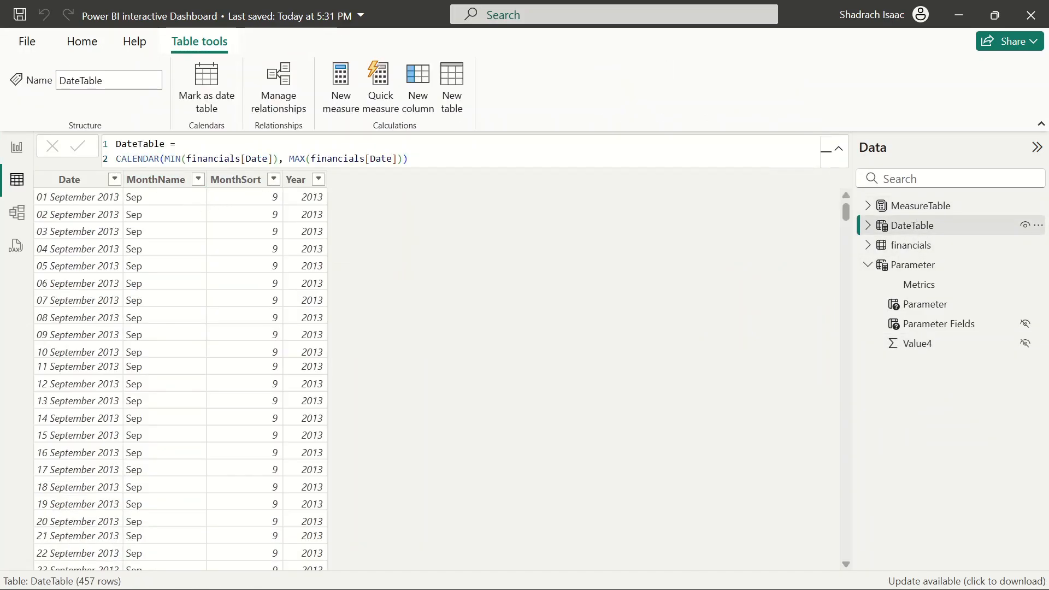
click(406, 159)
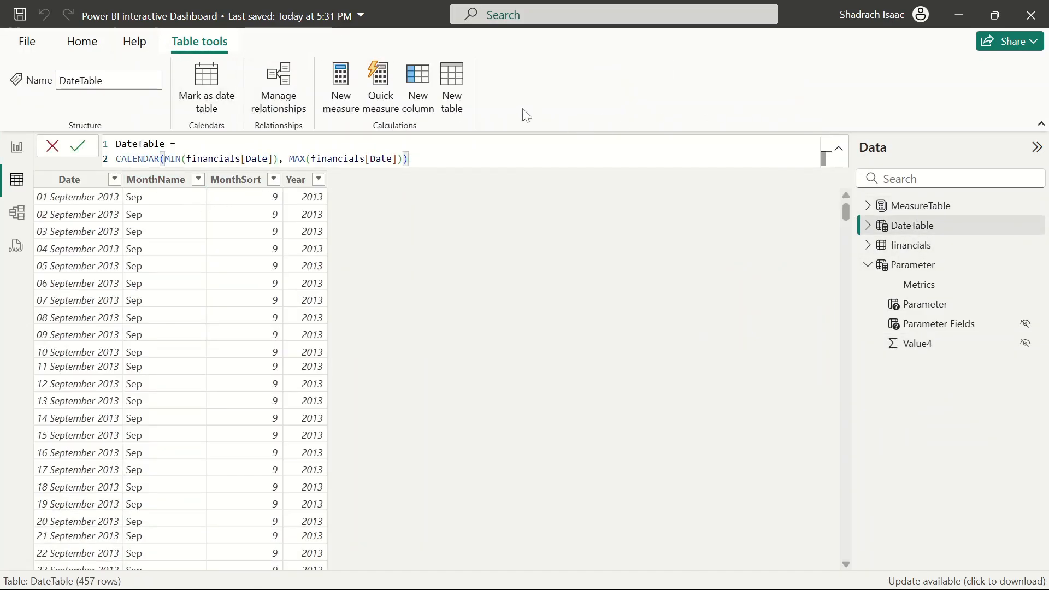
click(408, 95)
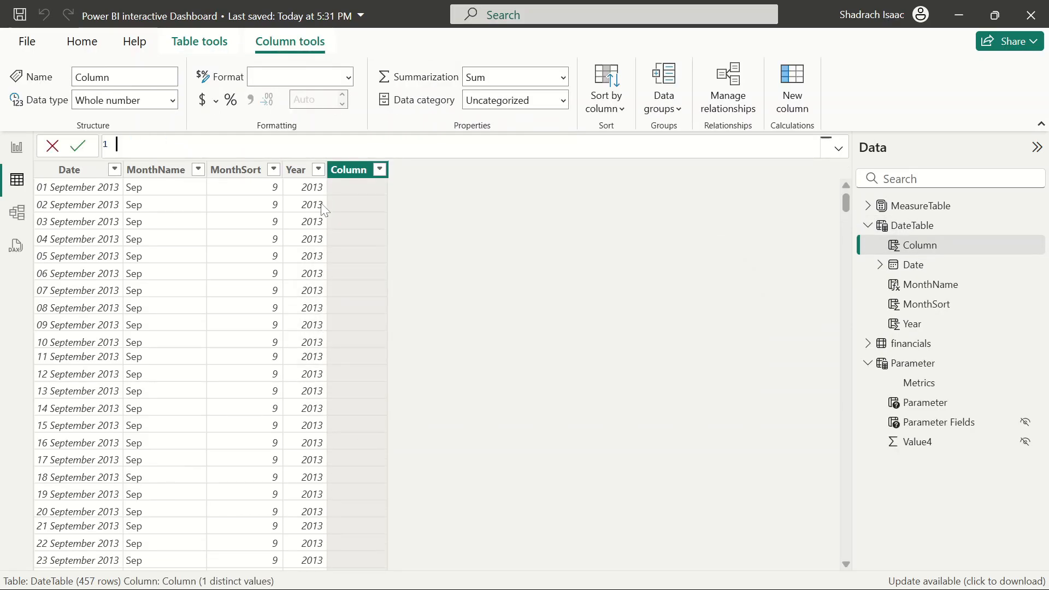
text(Month)
text(yE)
text(mONTH)
text(Ya)
text( fe)
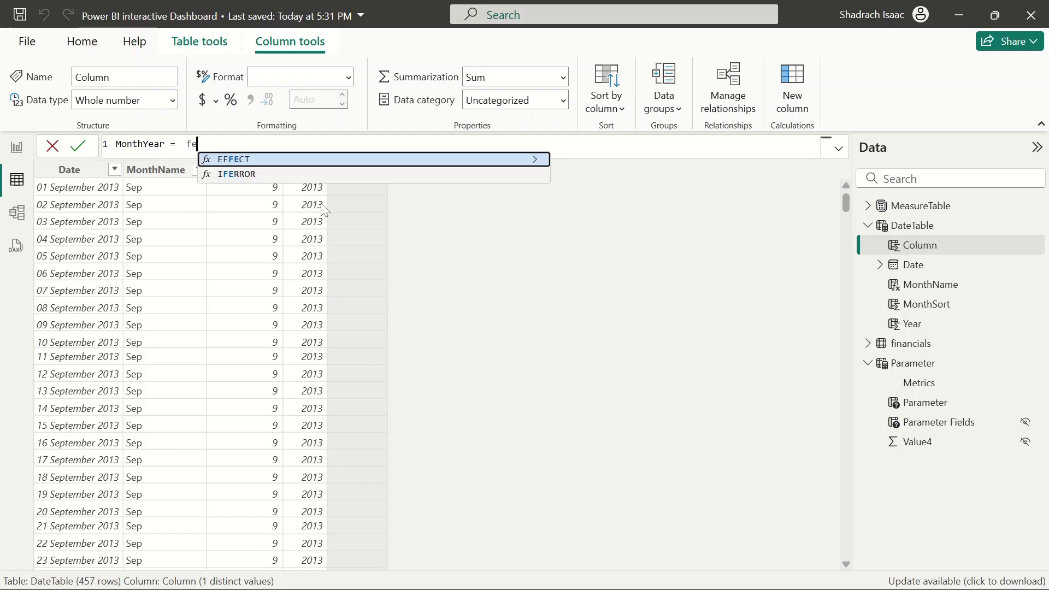
key(BackSpace)
text(or)
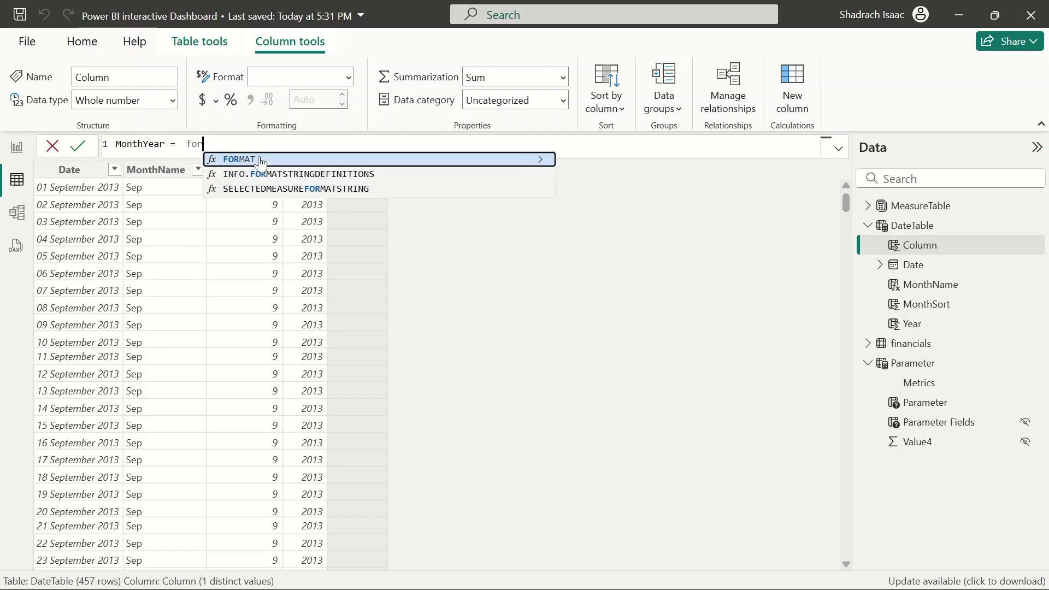
key(Return)
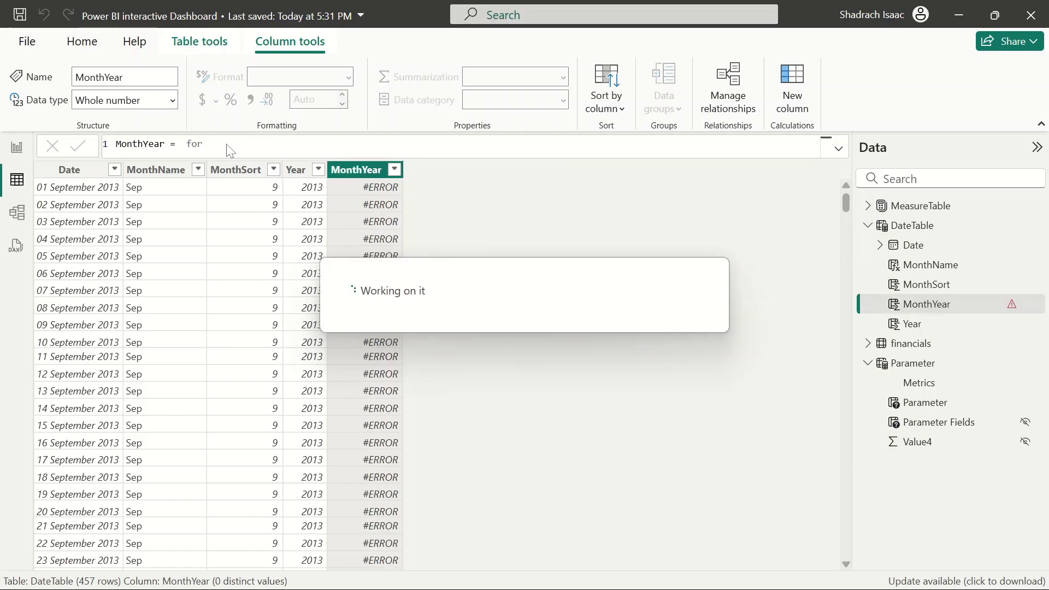
Define MonthYear as FORMAT(DateTable[Date], "MMM YYYY")
click(197, 145)
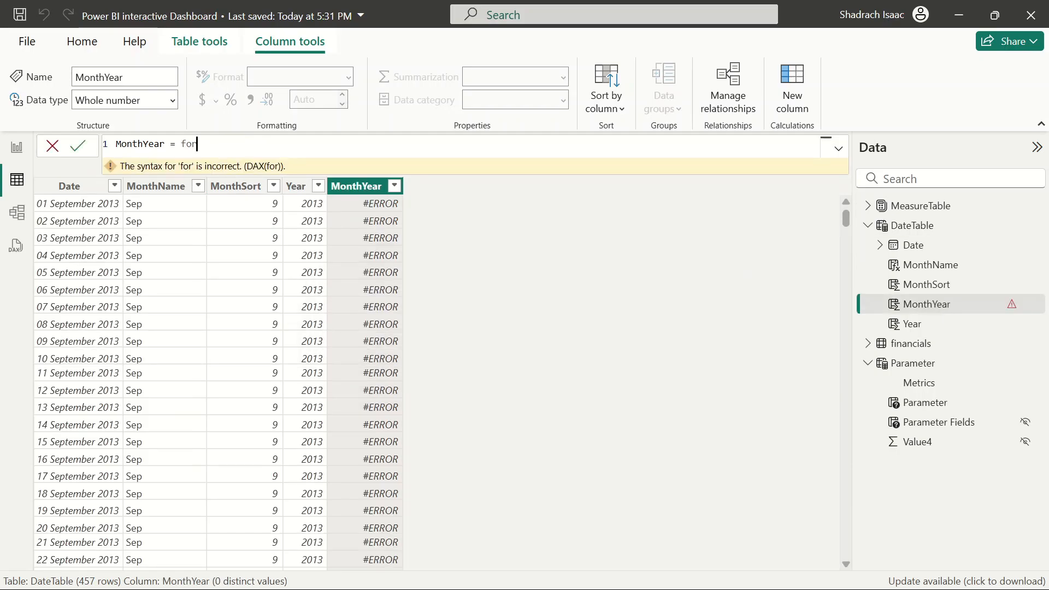
text(m)
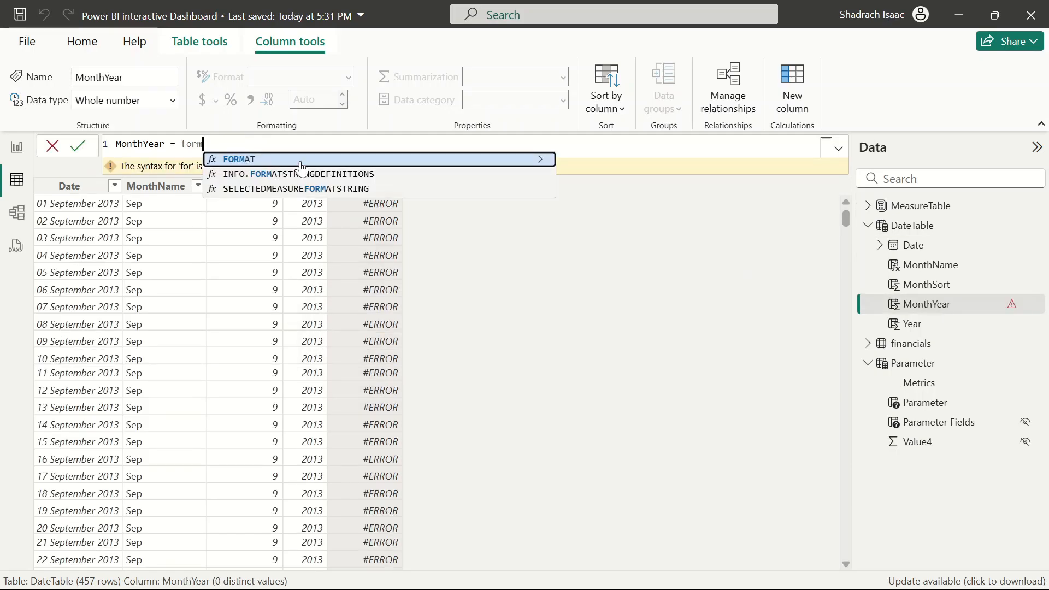
key(Tab)
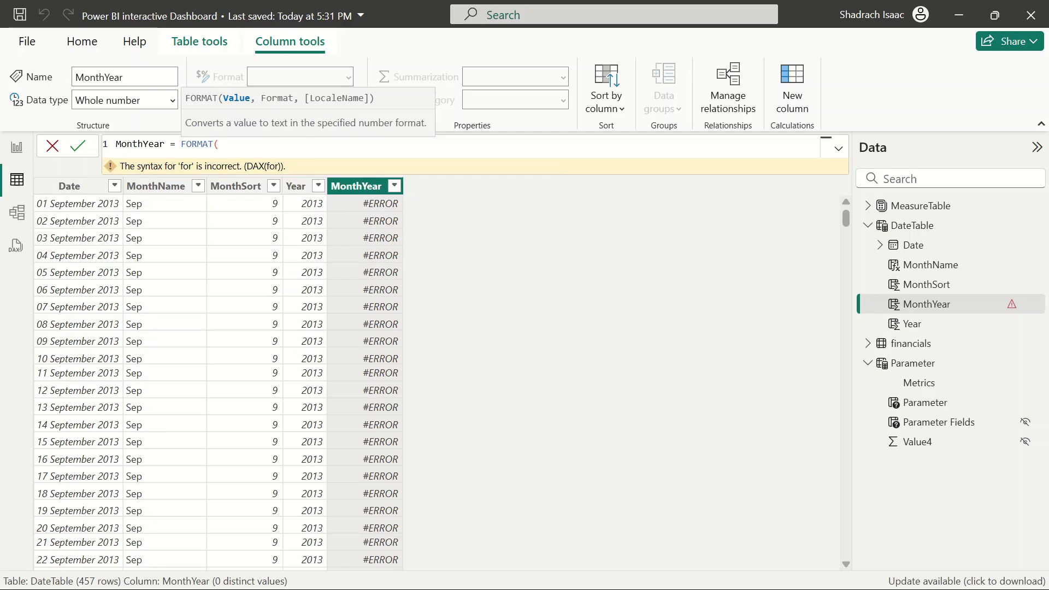
text(date)
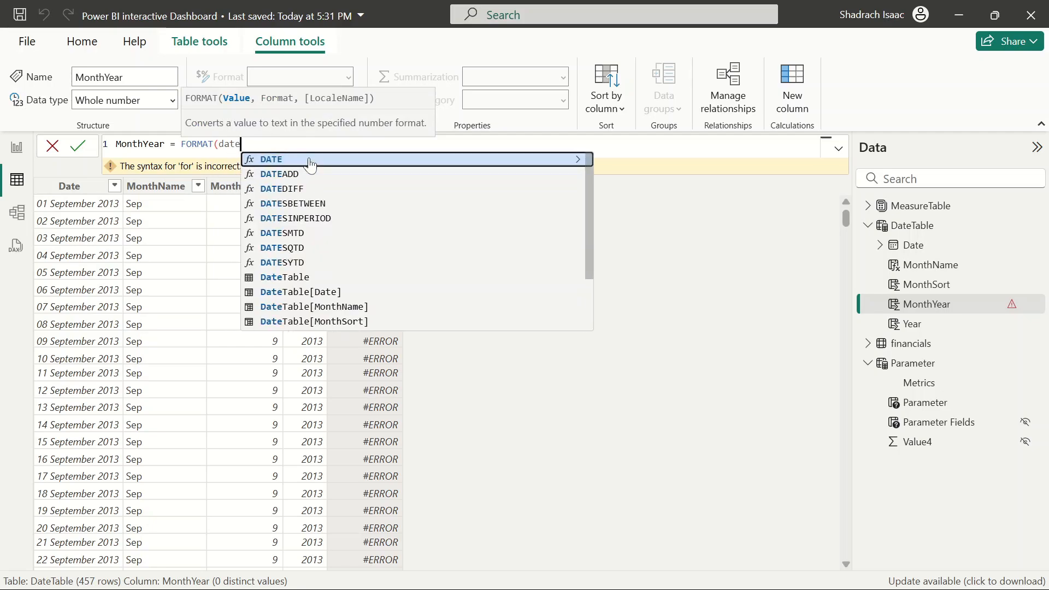
click(326, 293)
text(, )
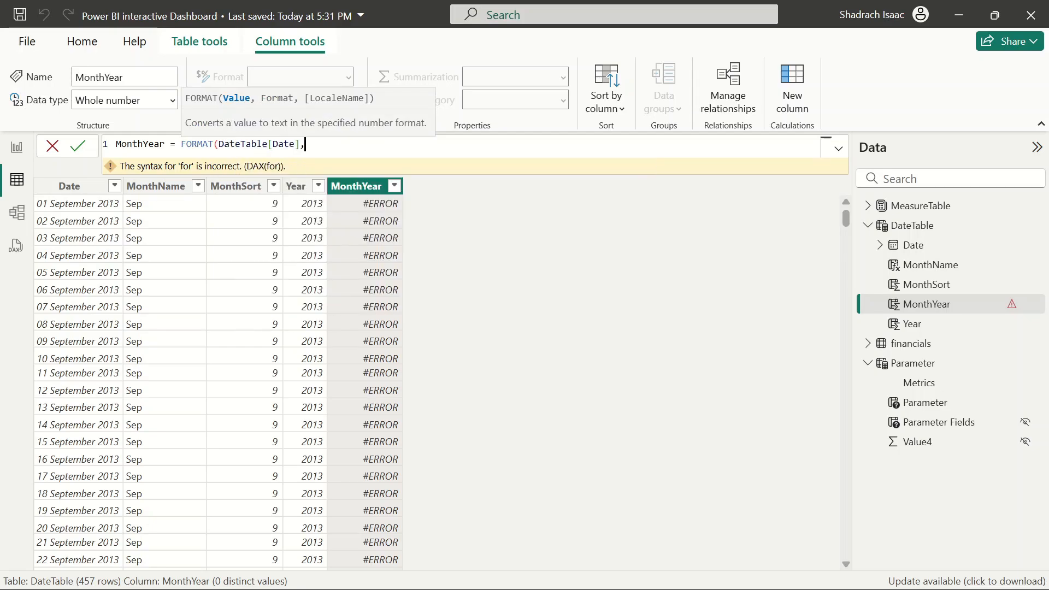
text("MMM YYYY)
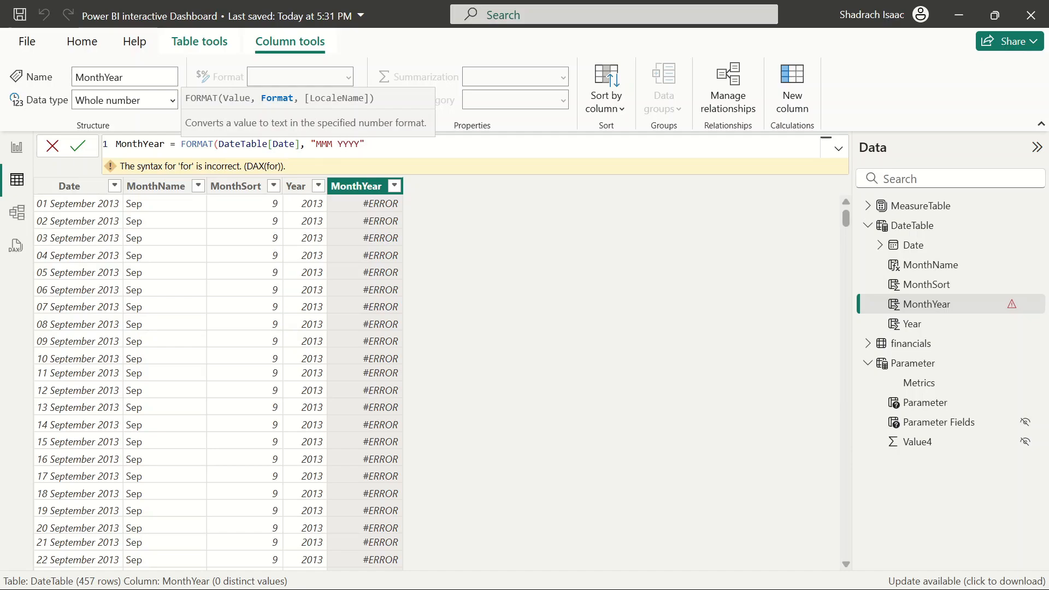
text())
key(Return)
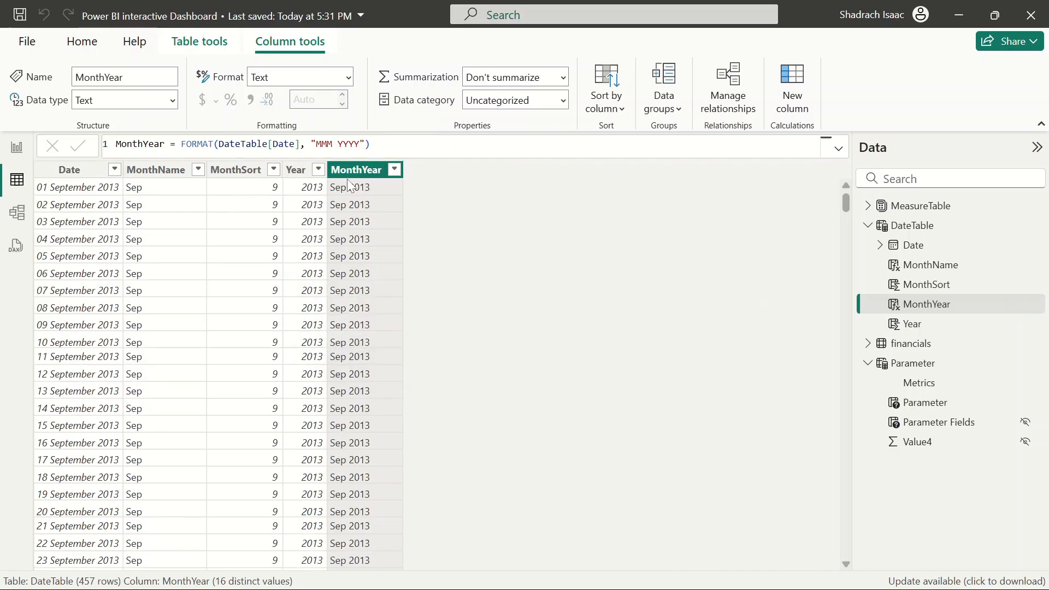
Copy the FORMAT expression from the MonthYear formula
click(372, 144)
key(ctrl+a)
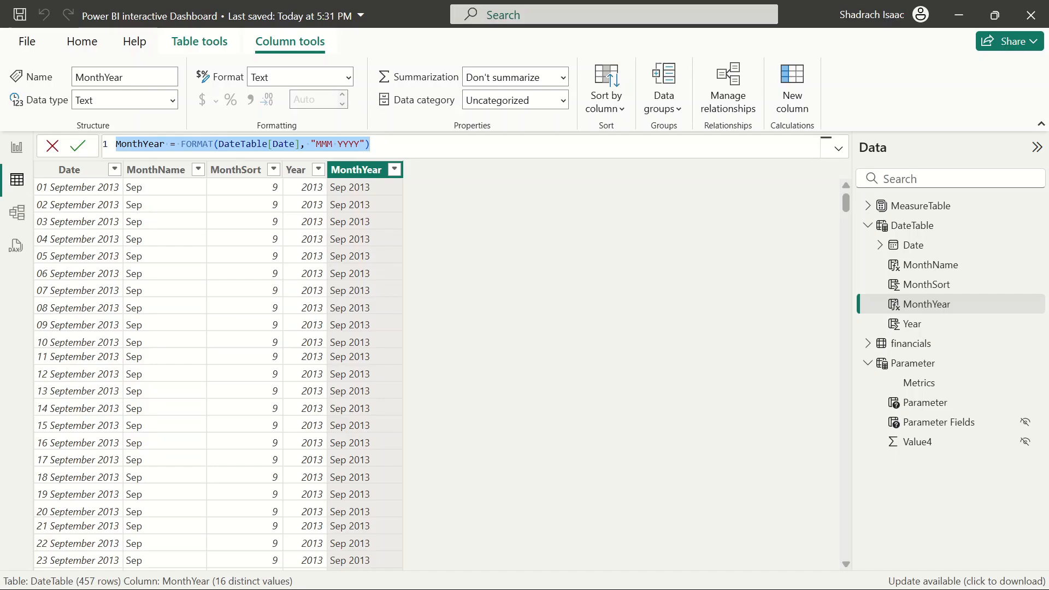
click(372, 144)
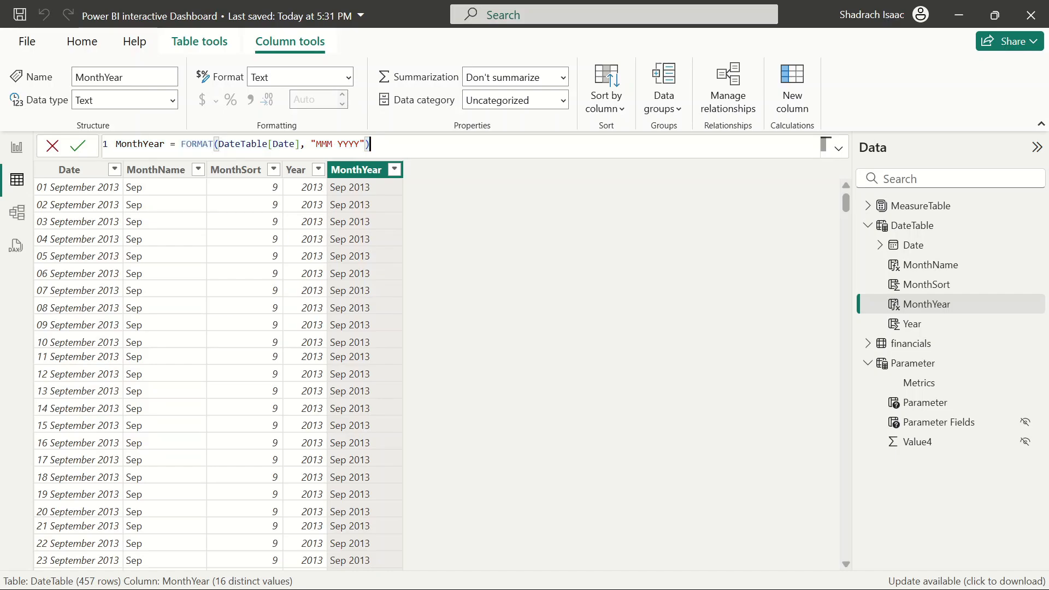
drag(372, 144, 181, 144)
key(ctrl+c)
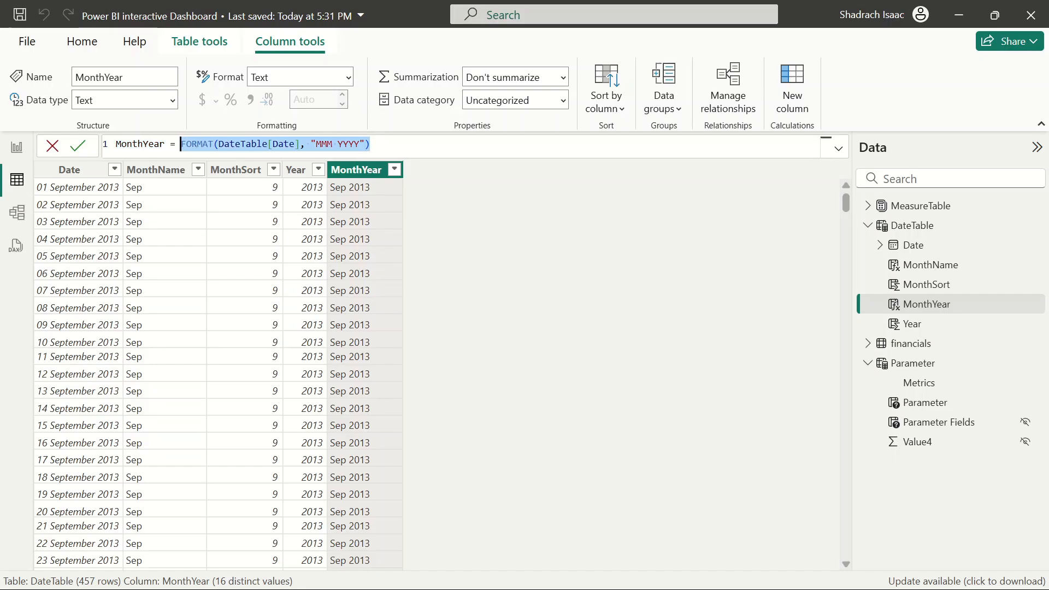
click(493, 158)
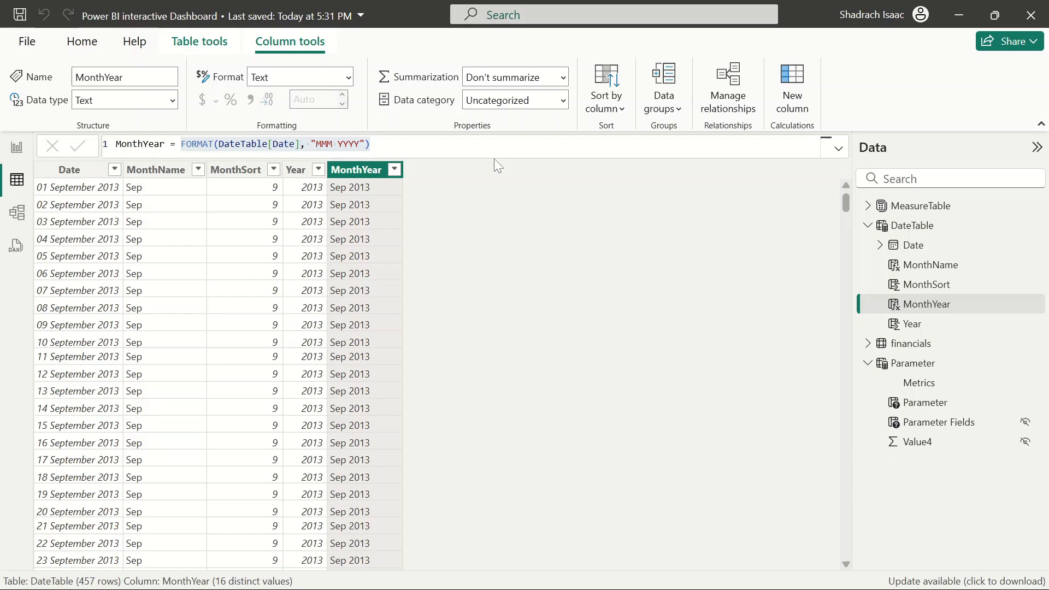
Add a calculated column Sort = FORMAT(DateTable[Date], "YYYYMM") to DateTable
click(797, 111)
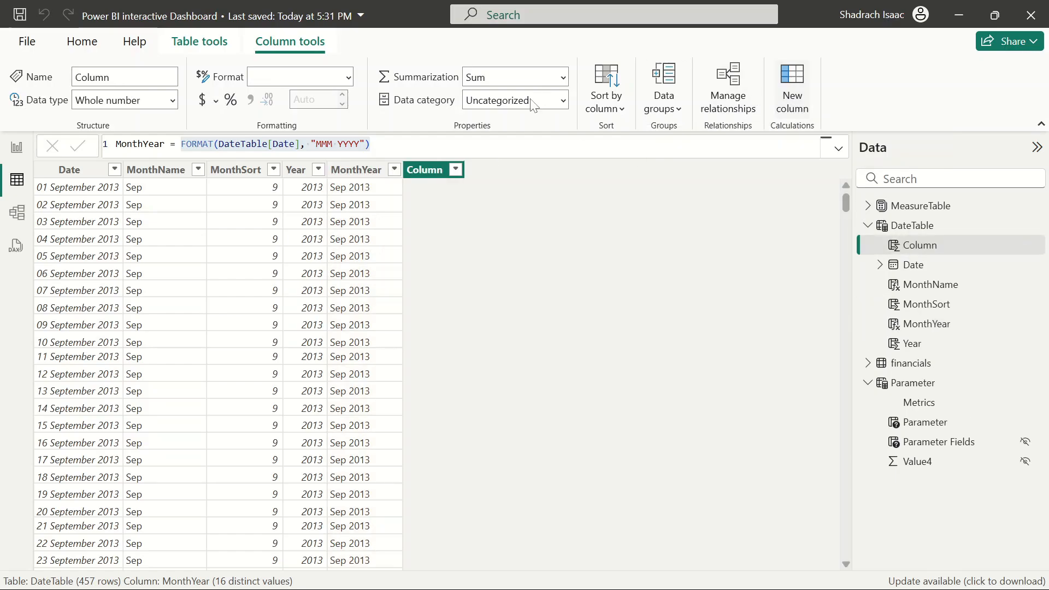
key(ctrl+v)
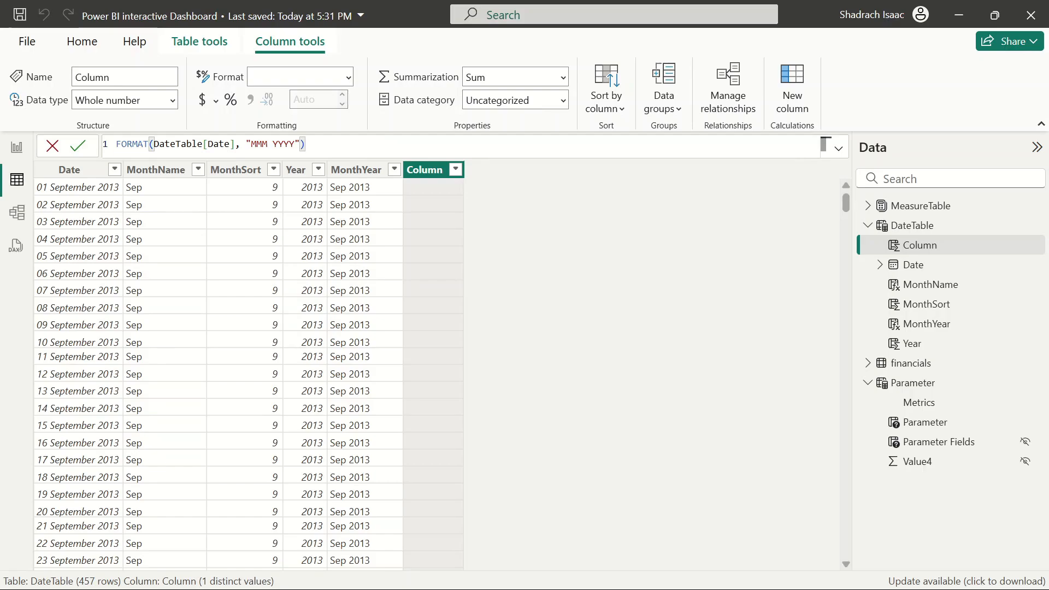
key(ctrl+z)
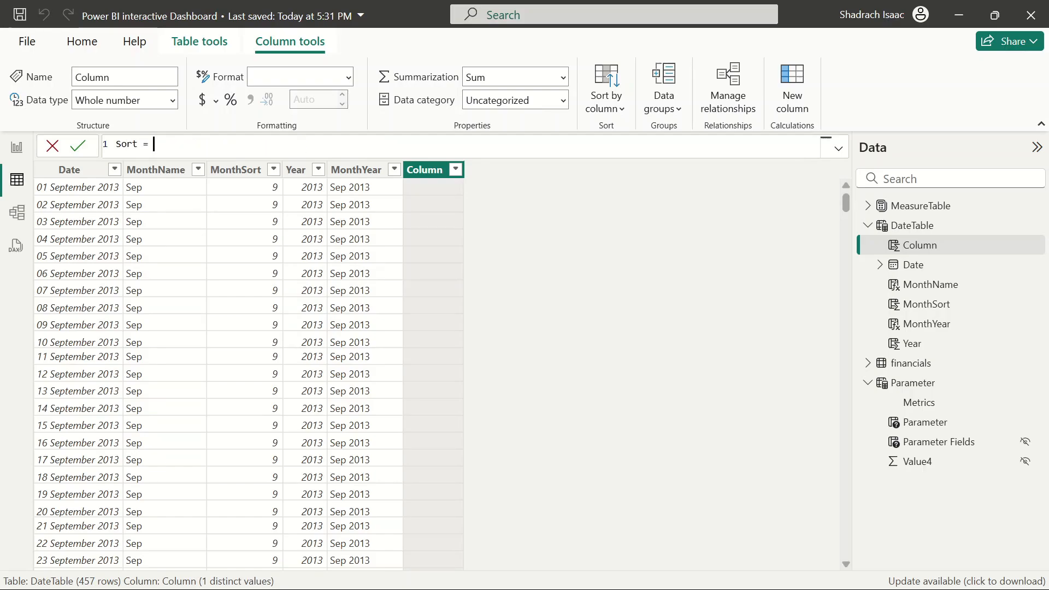
text(Sort =)
key(ctrl+v)
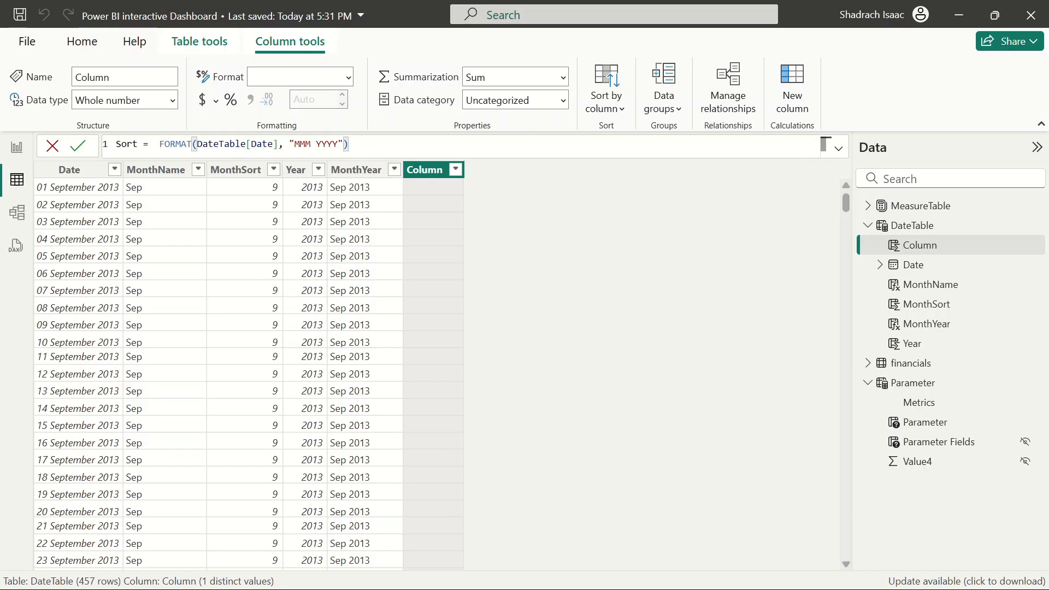
key(ctrl+shift+Right)
key(Left)
key(BackSpace)
key(BackSpace)
key(BackSpace)
key(BackSpace)
key(ctrl+shift+Left)
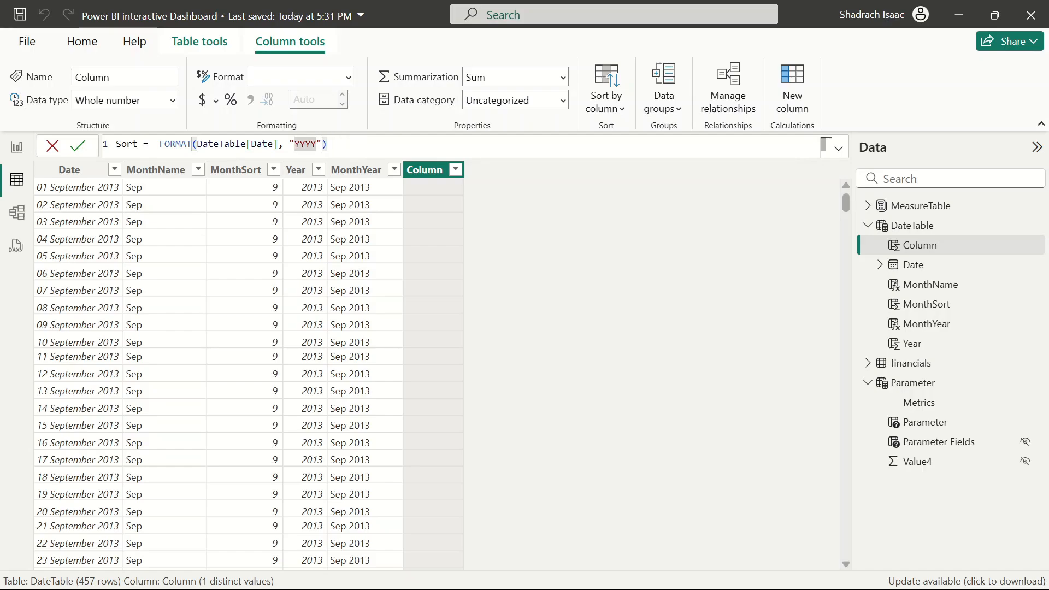
key(Right)
text(mm)
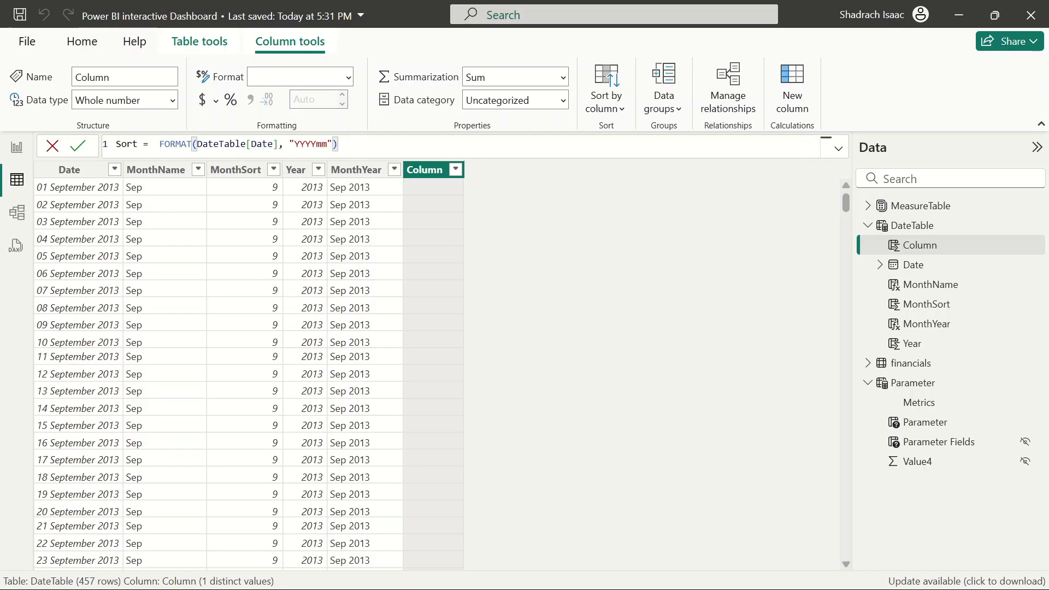
key(BackSpace)
key(BackSpace)
text(MM)
key(Return)
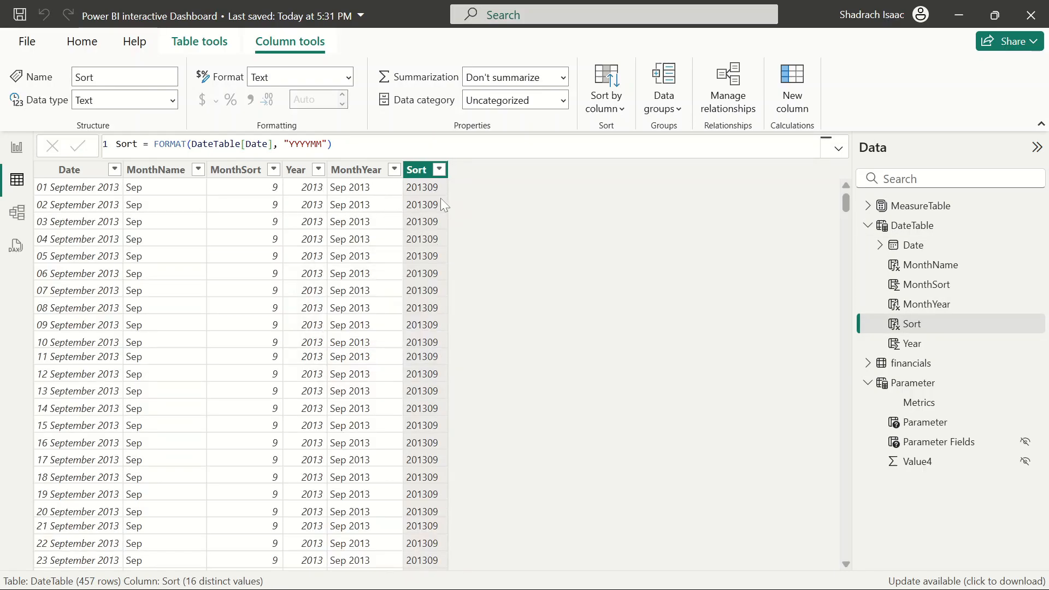
Set the MonthYear column to sort by the Sort column
click(356, 170)
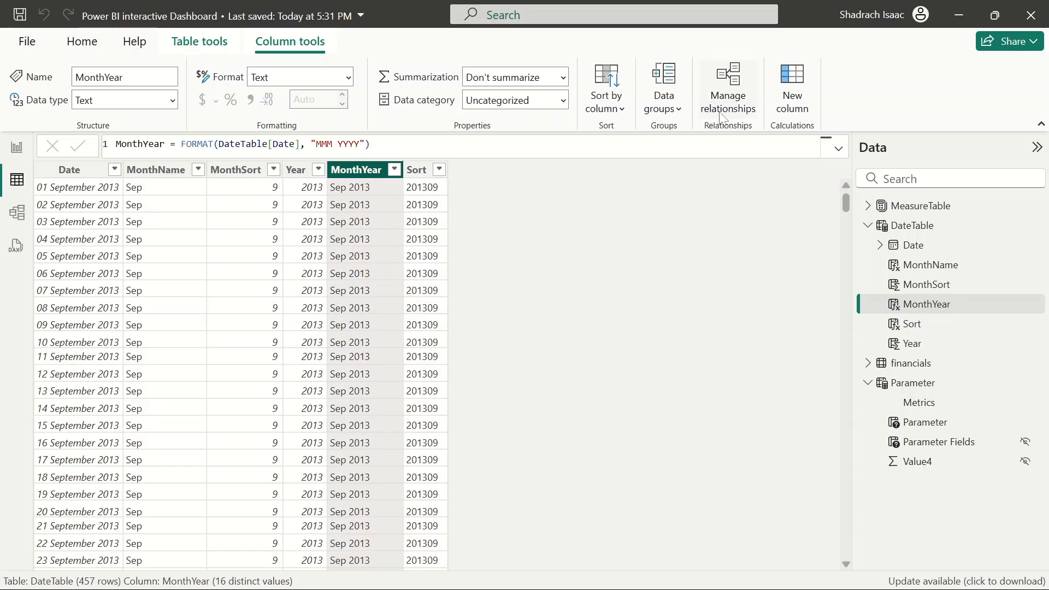
click(605, 101)
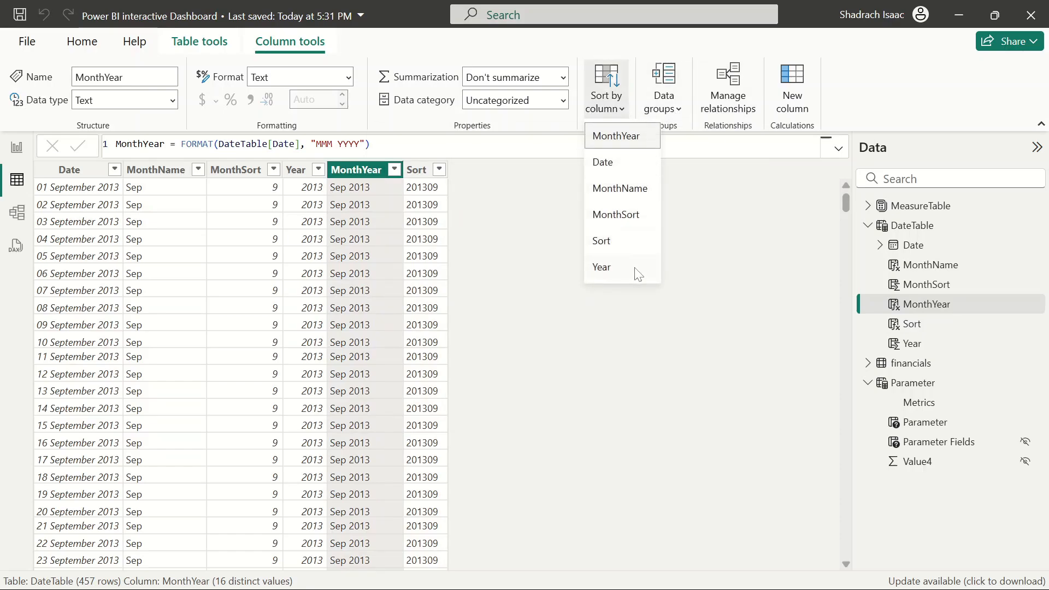
click(619, 242)
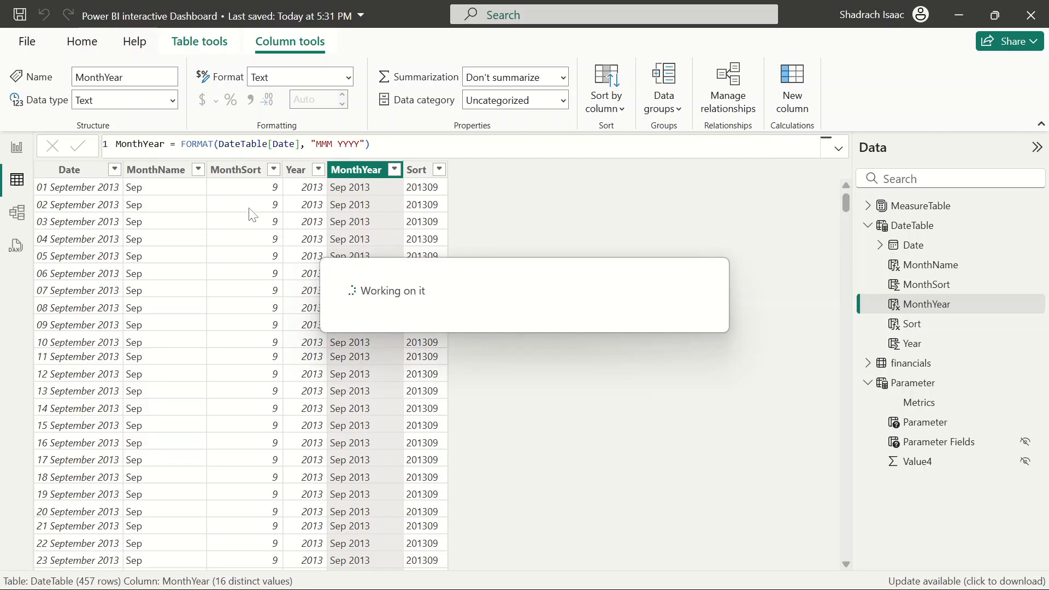
Back in the report, add MonthYear and MonthName to the line chart's X-axis and expand all levels
click(17, 147)
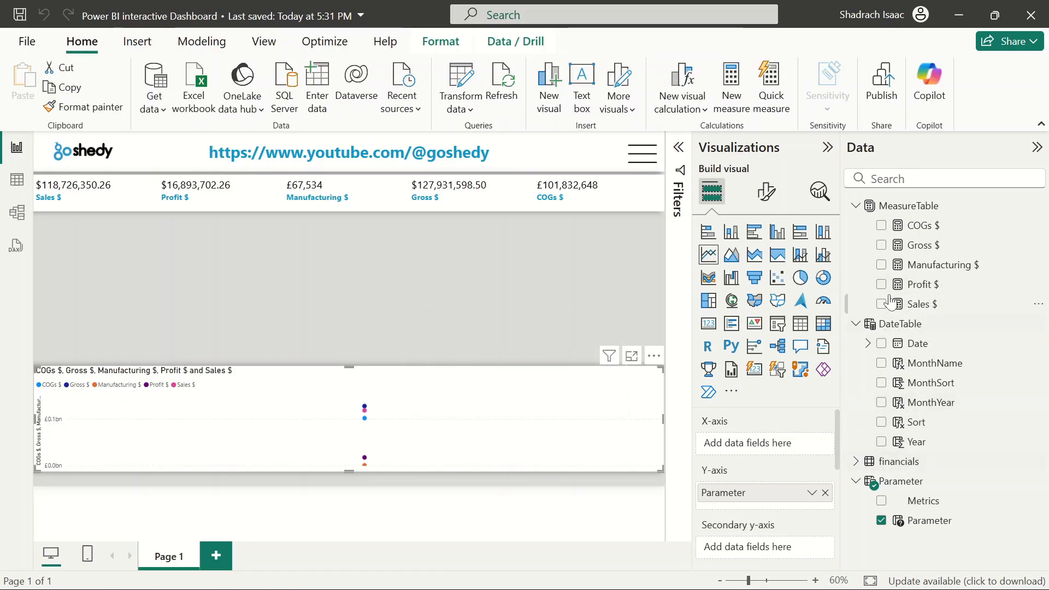
click(881, 402)
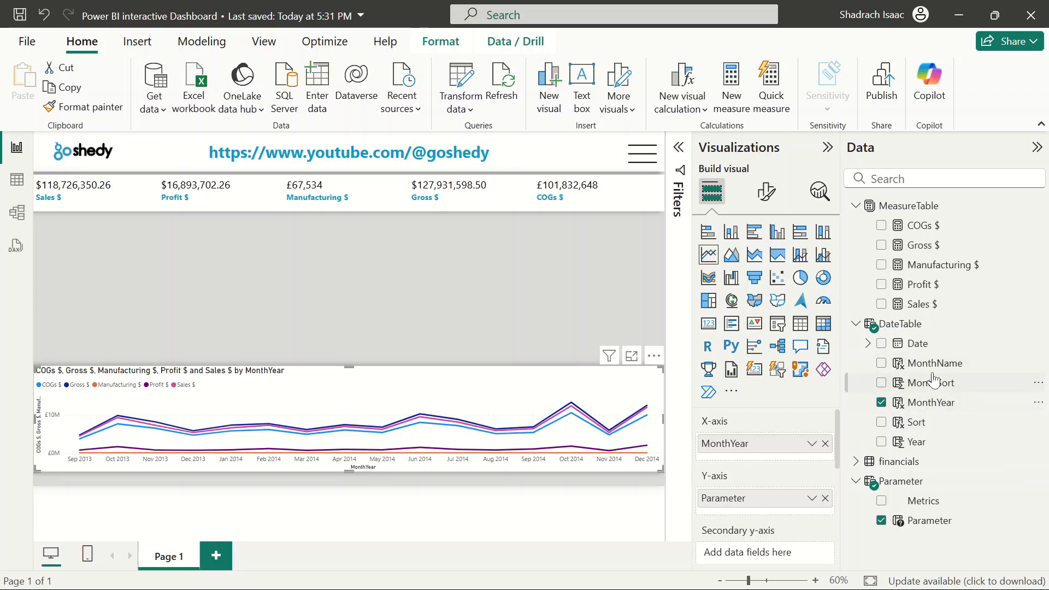
drag(932, 364, 738, 441)
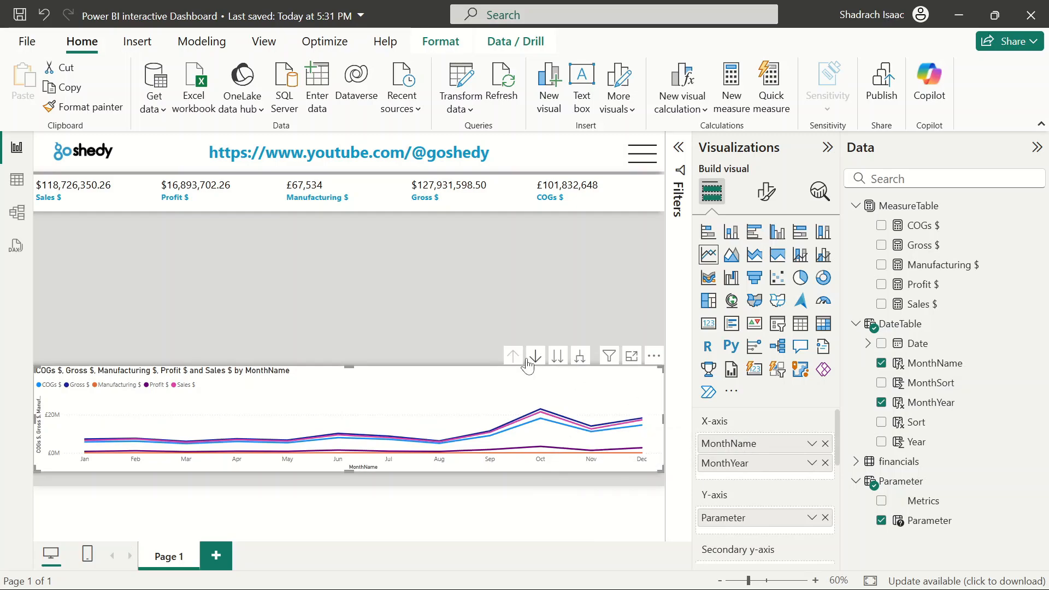
click(580, 356)
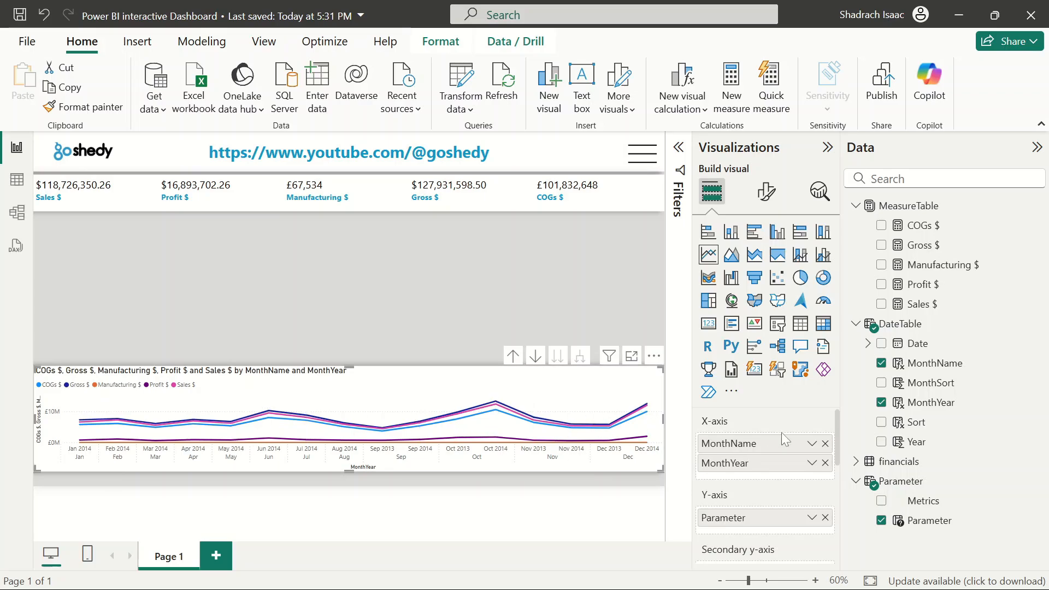
Remove MonthName and MonthYear from the X-axis and add DateTable's Date hierarchy instead
click(825, 443)
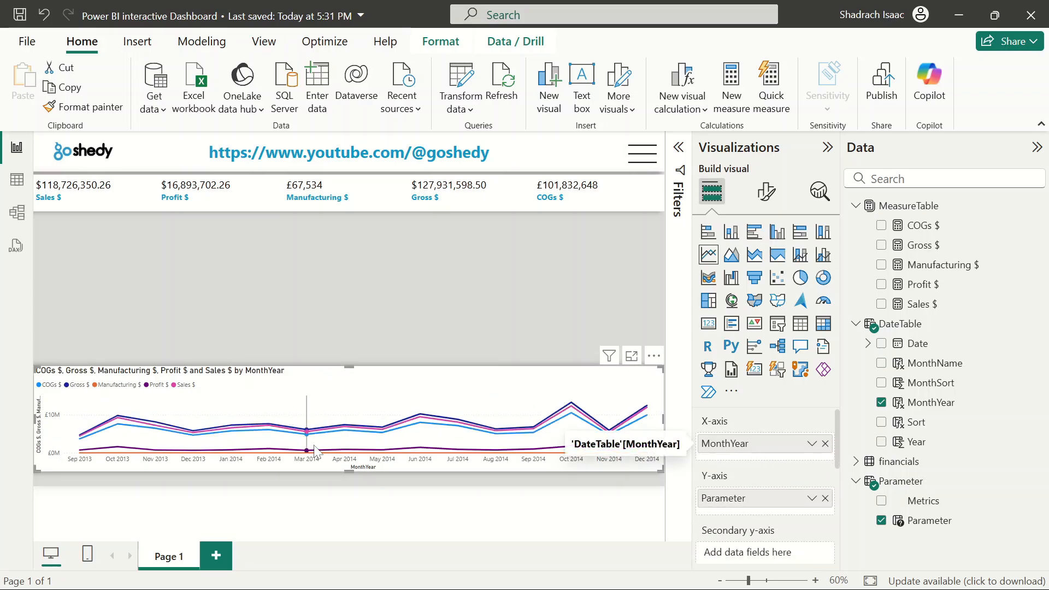
click(825, 443)
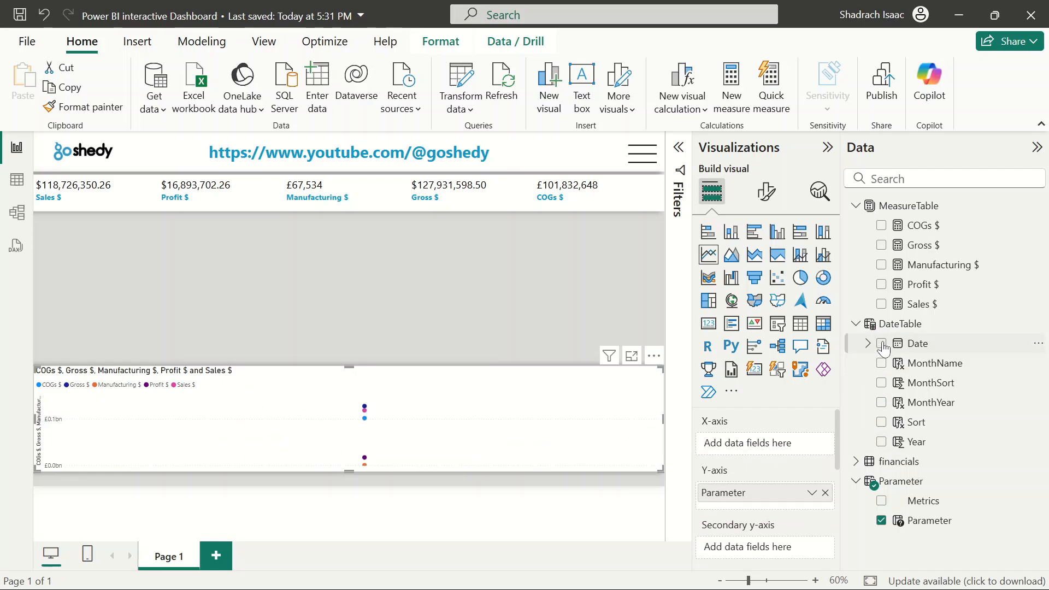
click(883, 344)
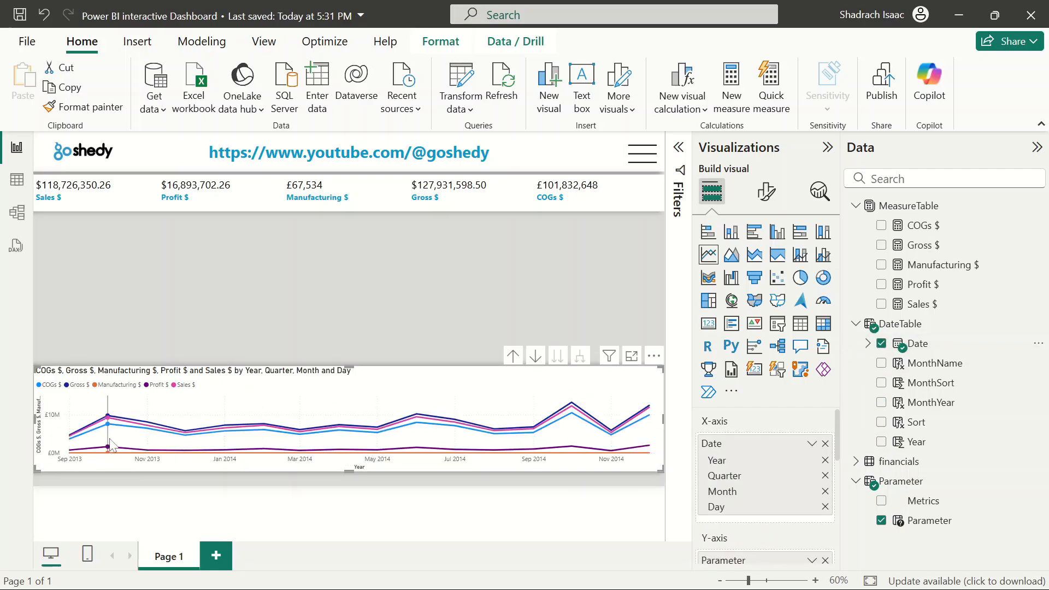
Drill the line chart's date hierarchy up and expand it back down to the Year, Quarter and Month level
mouse_move(111, 434)
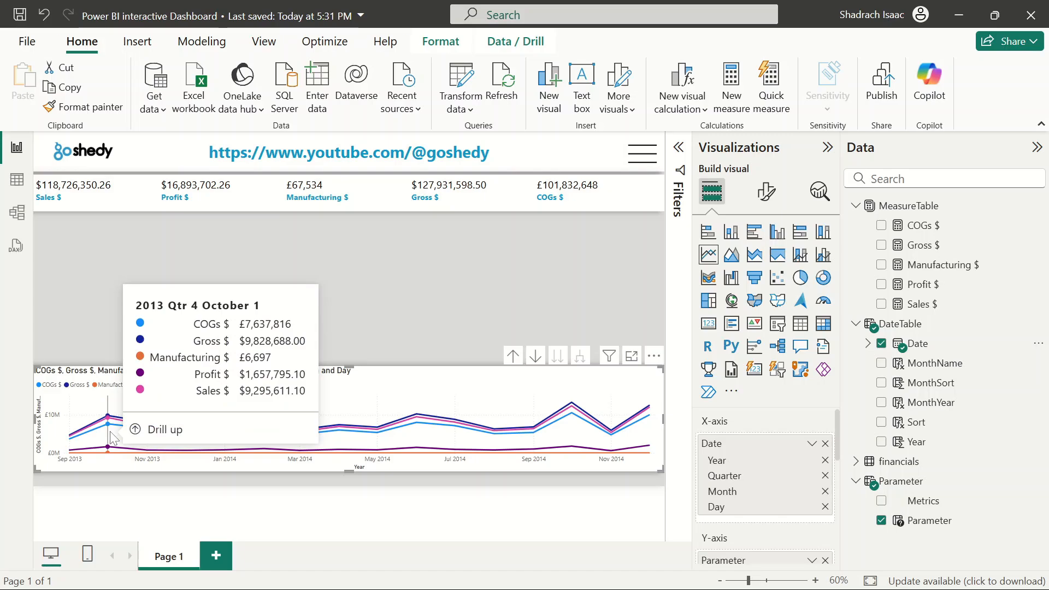
mouse_move(191, 435)
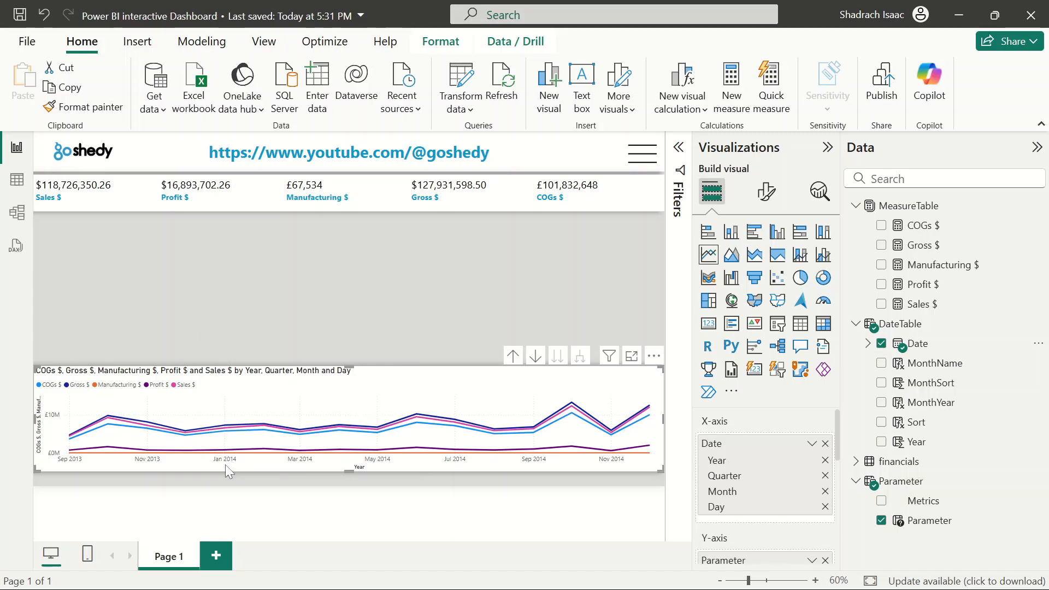
mouse_move(203, 456)
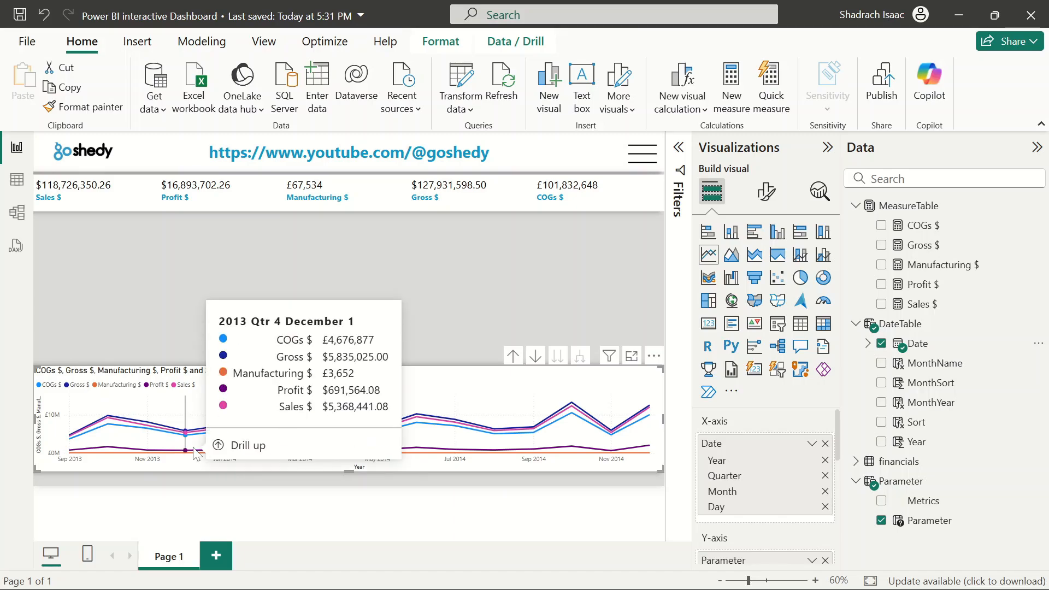
click(512, 357)
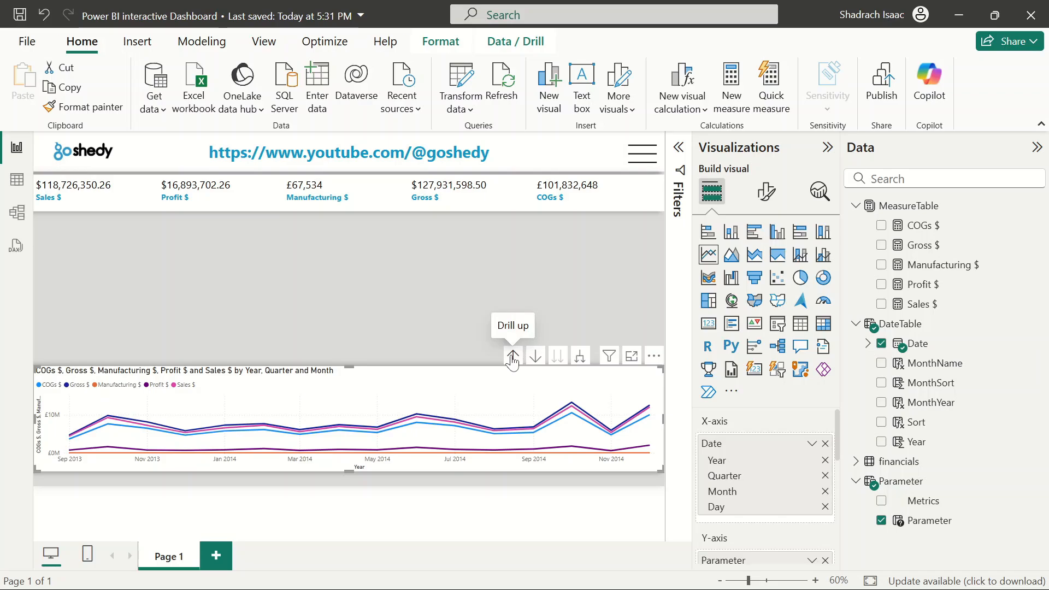
click(513, 357)
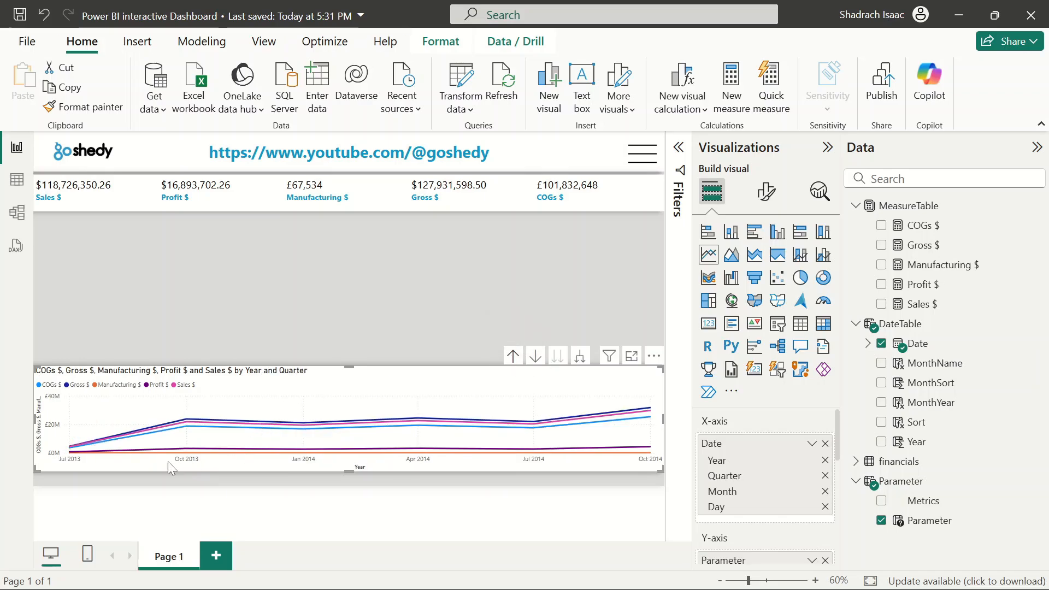
click(579, 361)
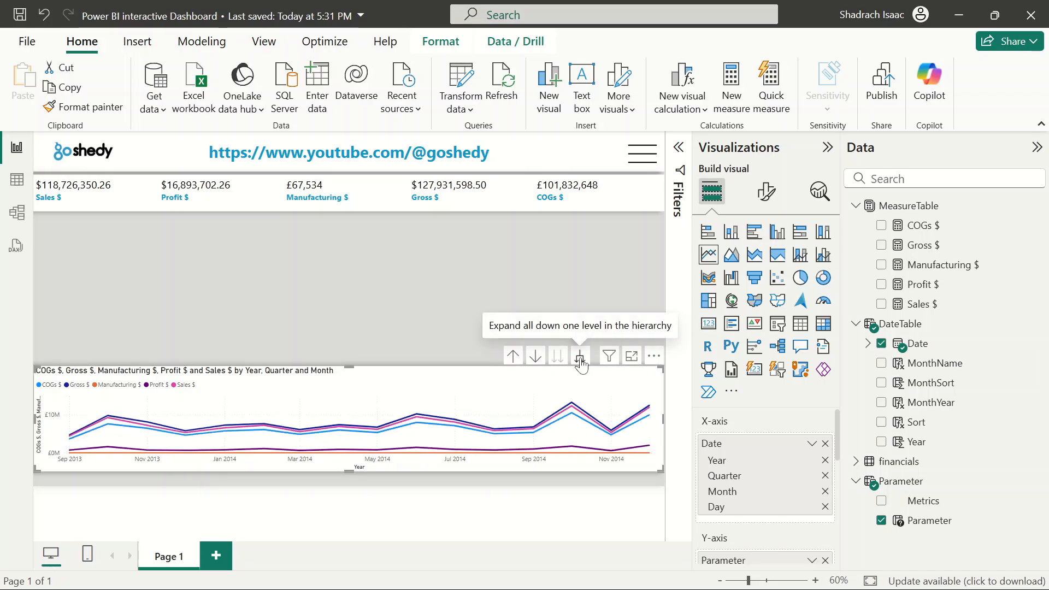
click(581, 360)
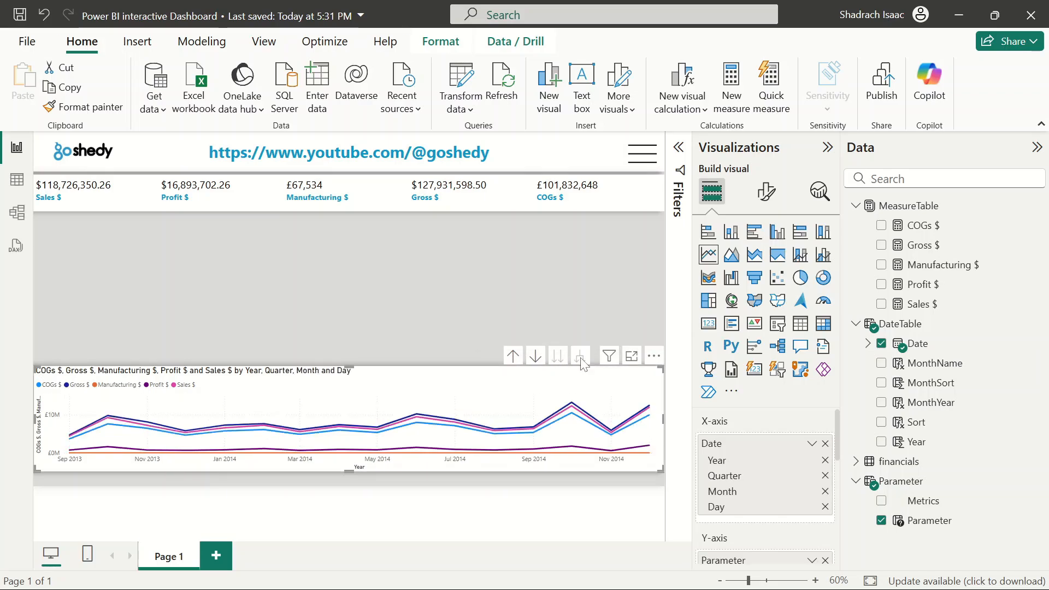
click(513, 355)
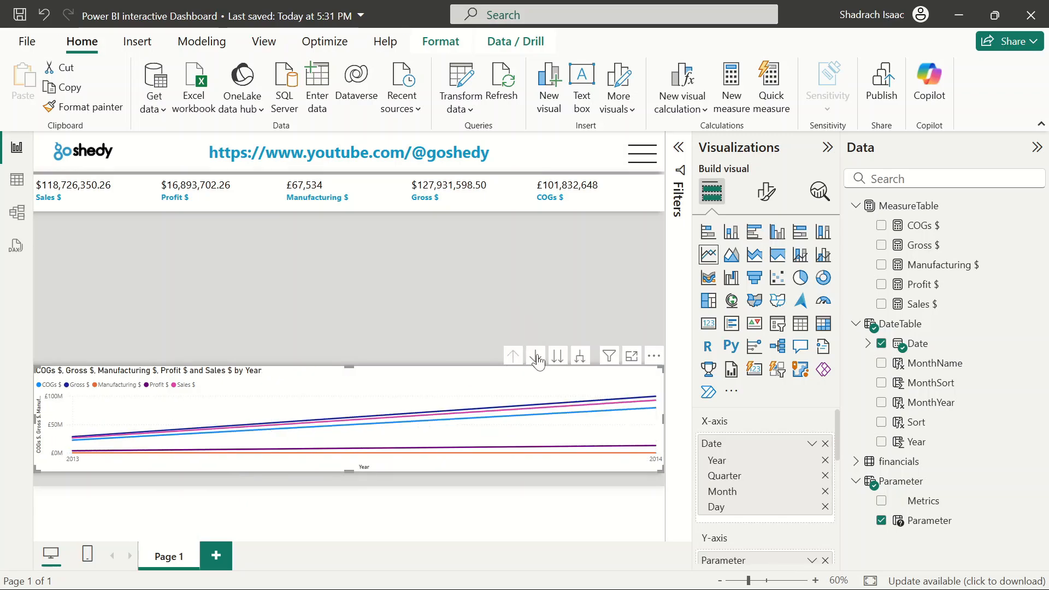
click(579, 361)
click(579, 361)
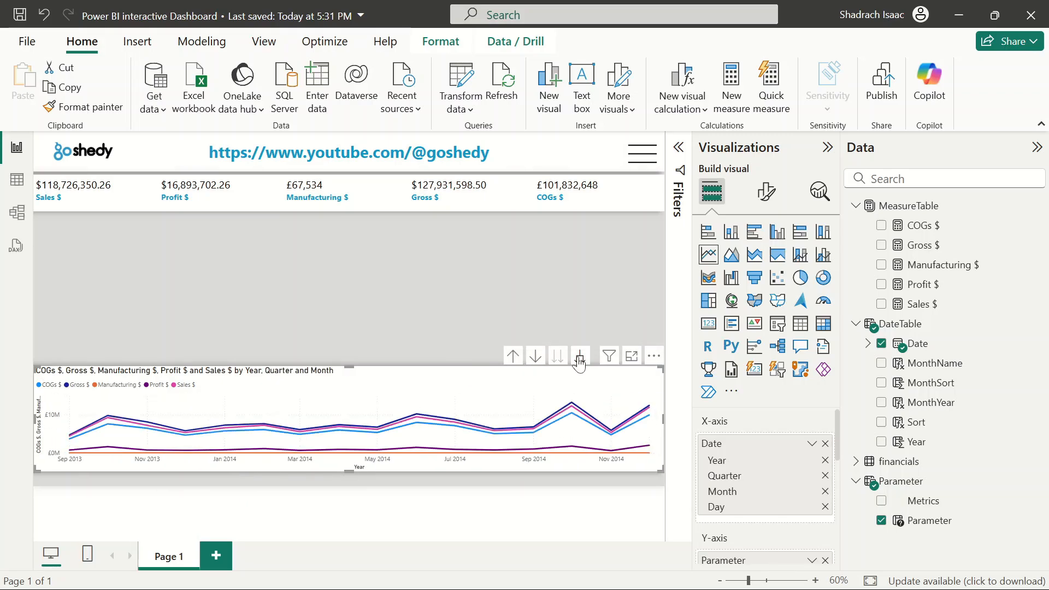
click(390, 322)
click(503, 404)
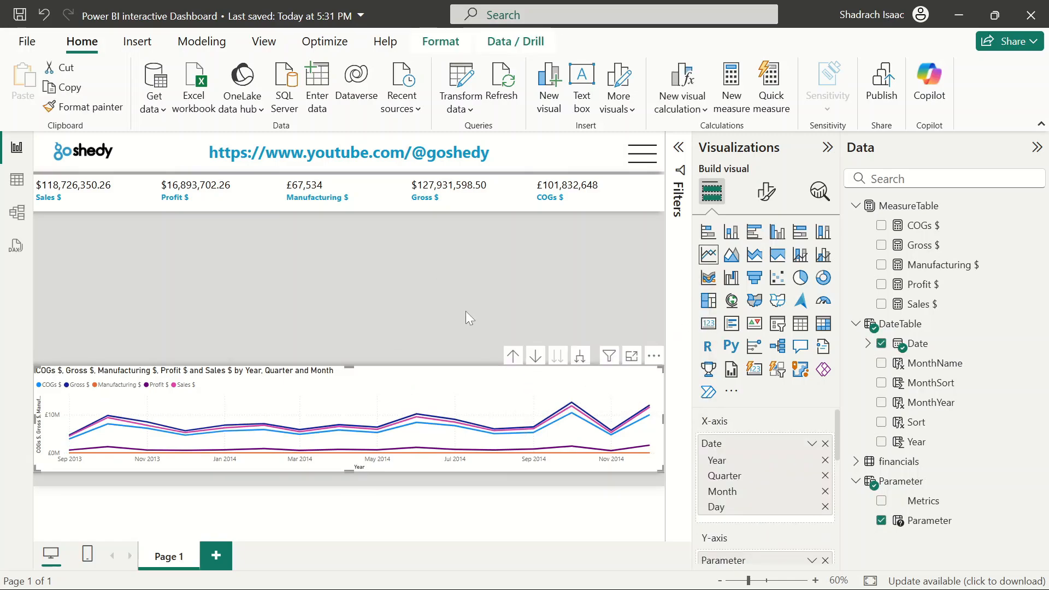
click(431, 287)
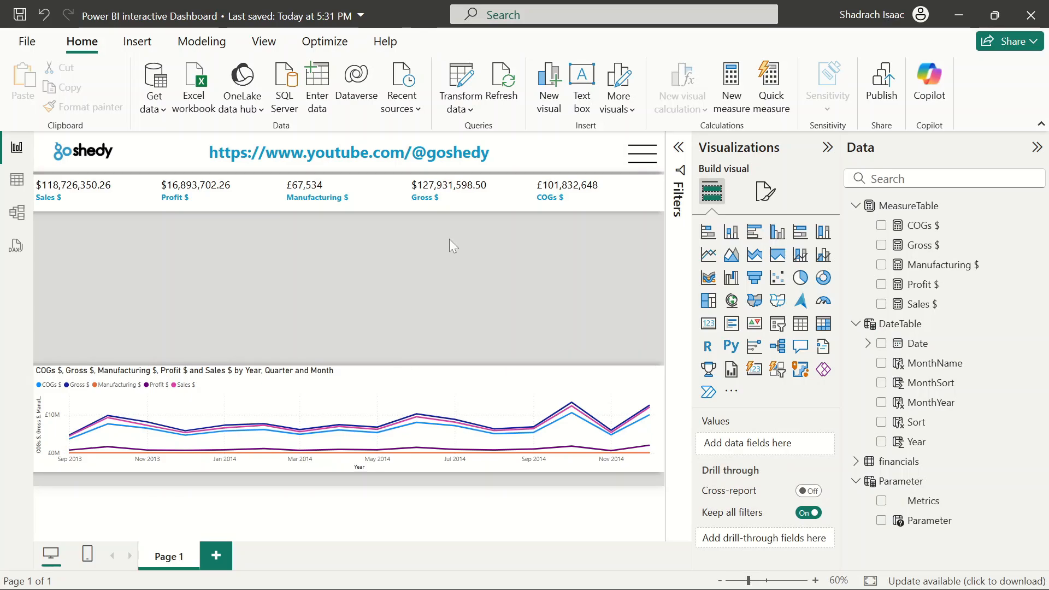
click(425, 403)
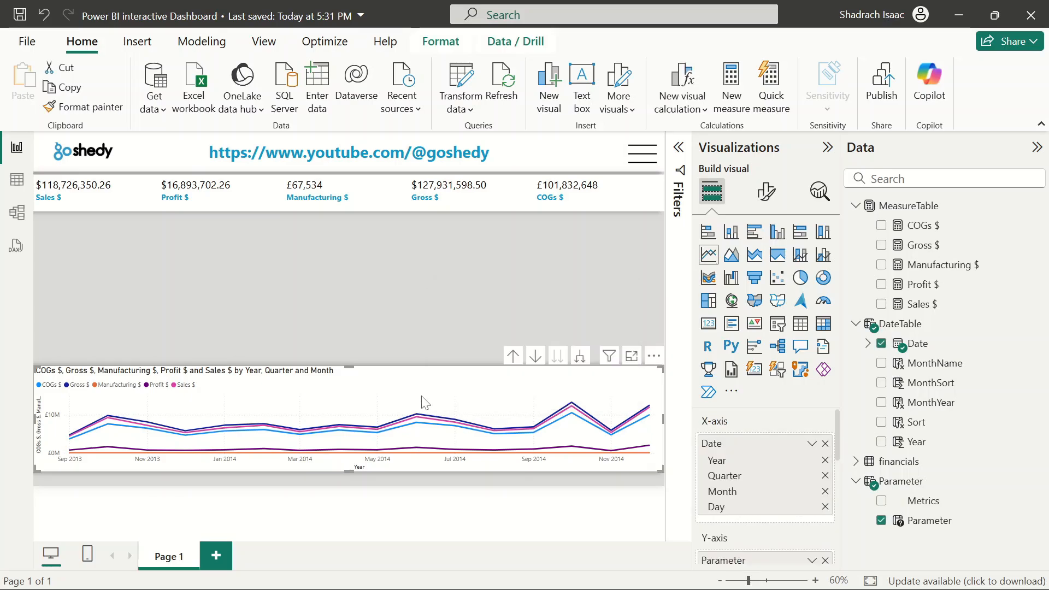
mouse_move(425, 402)
mouse_down()
mouse_move(425, 377)
mouse_move(427, 401)
mouse_up()
click(444, 323)
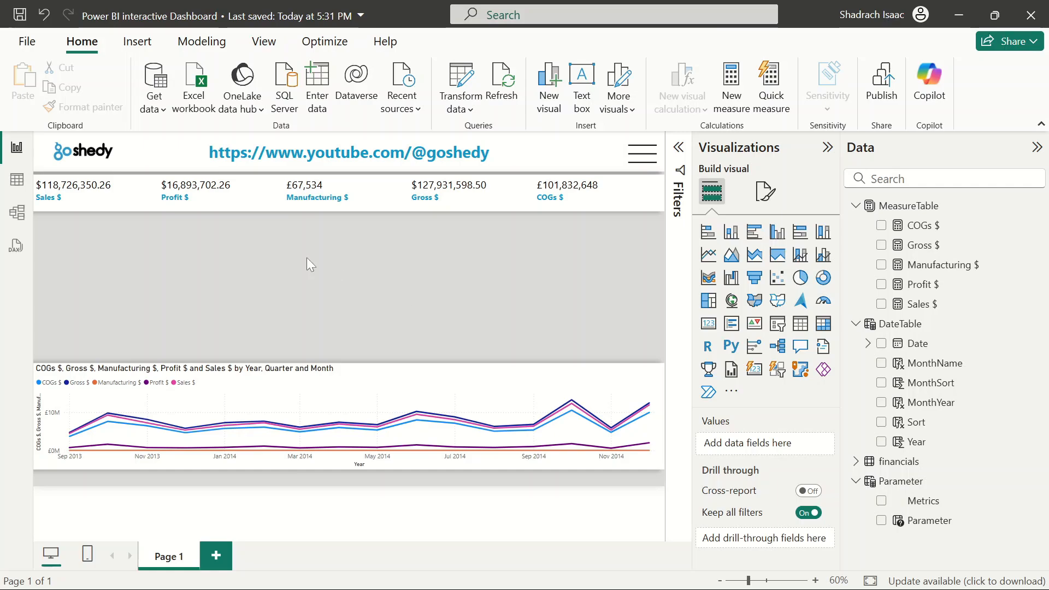
Insert a stacked bar chart and size it into the empty area left of the canvas between the cards and line chart
click(708, 231)
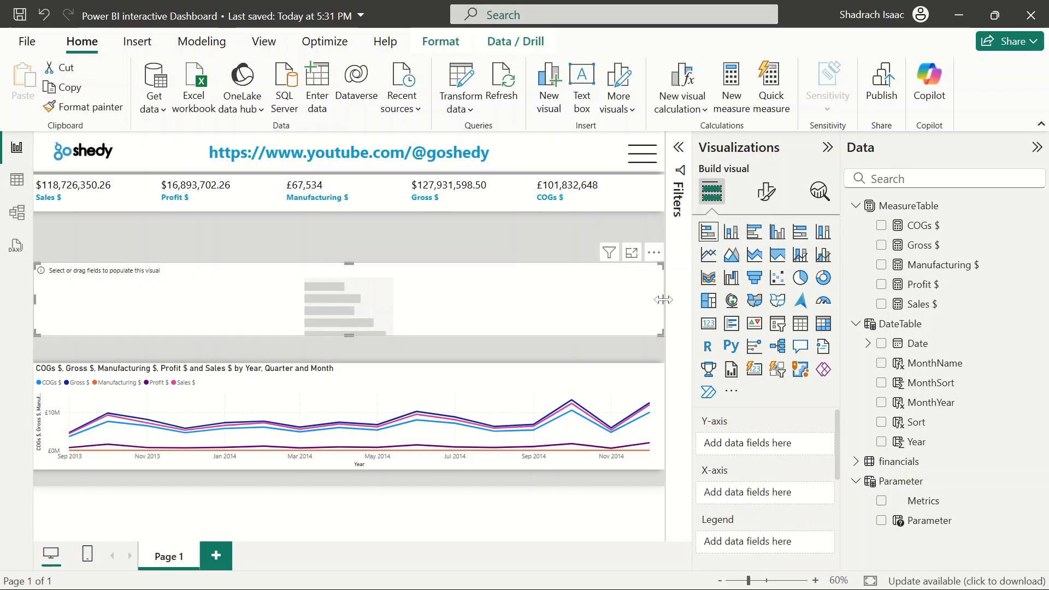
drag(663, 299, 231, 296)
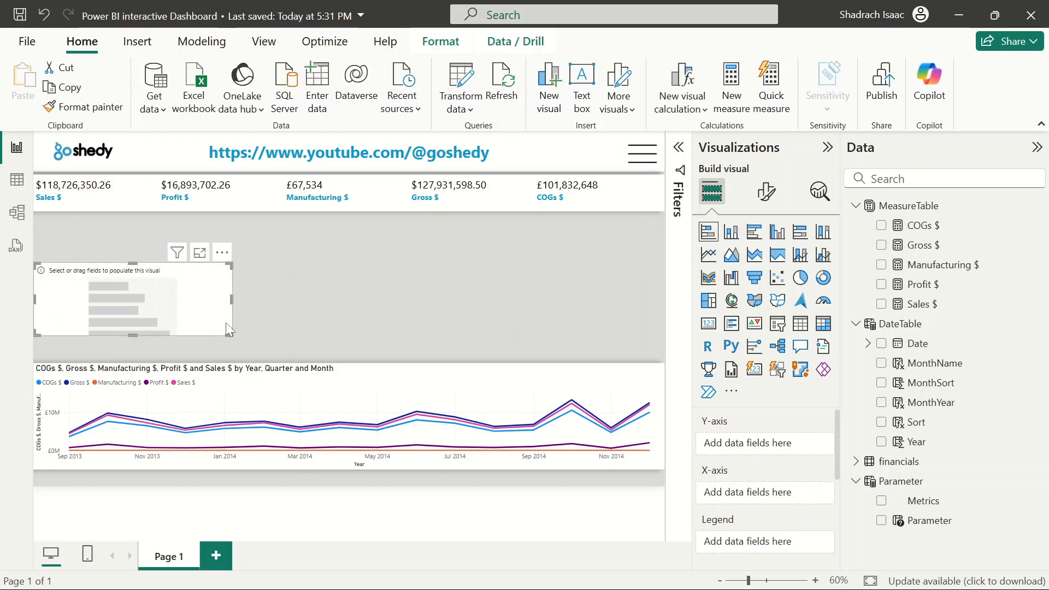
drag(227, 335, 228, 355)
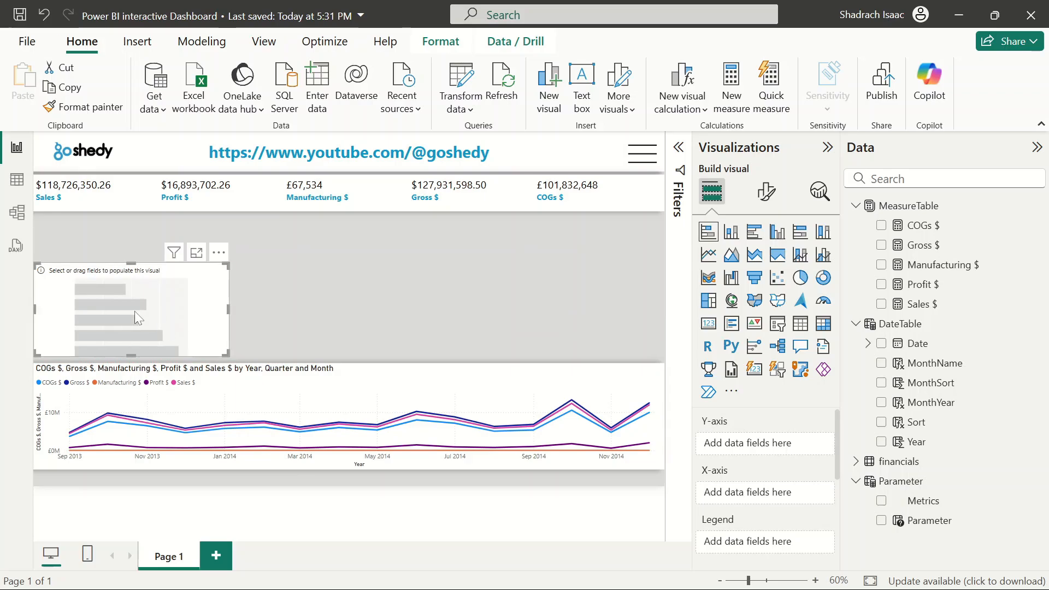
drag(134, 310, 131, 267)
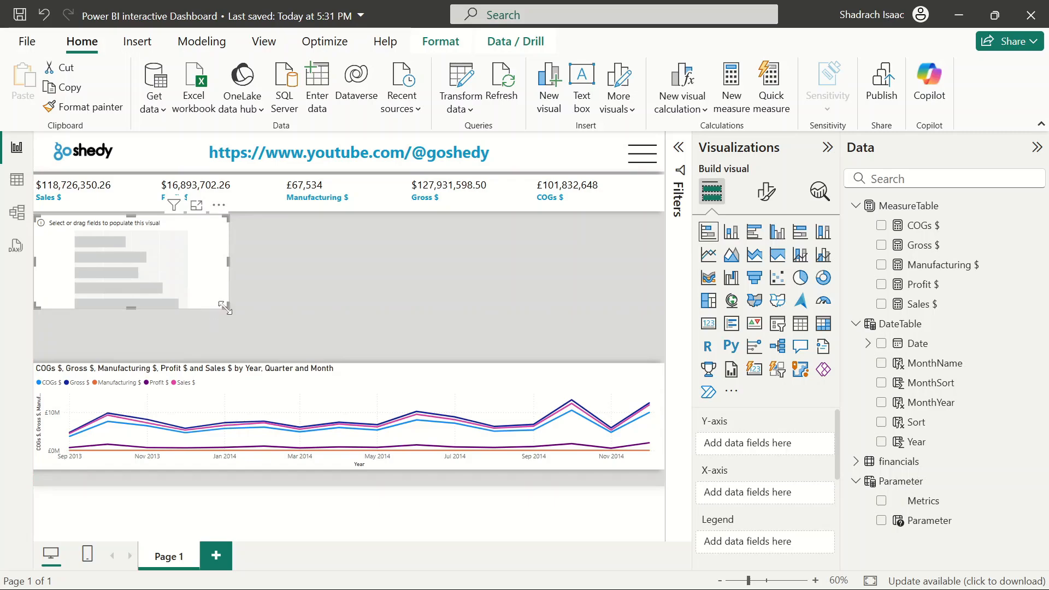
drag(228, 307, 203, 355)
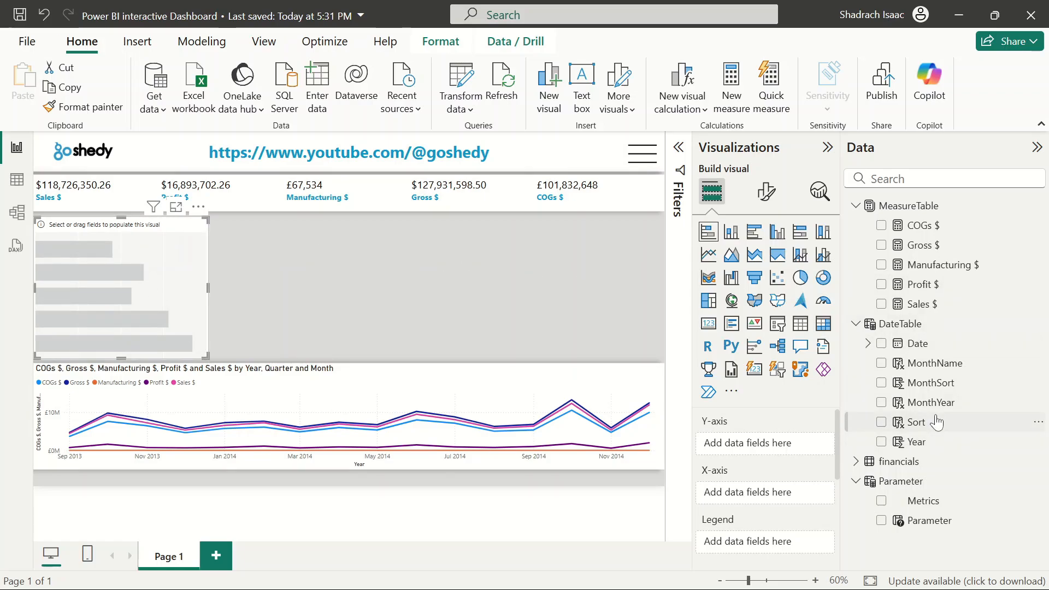
Put the Parameter field on the bar chart's X-axis and financials Product on its Y-axis, then widen the chart slightly
click(882, 520)
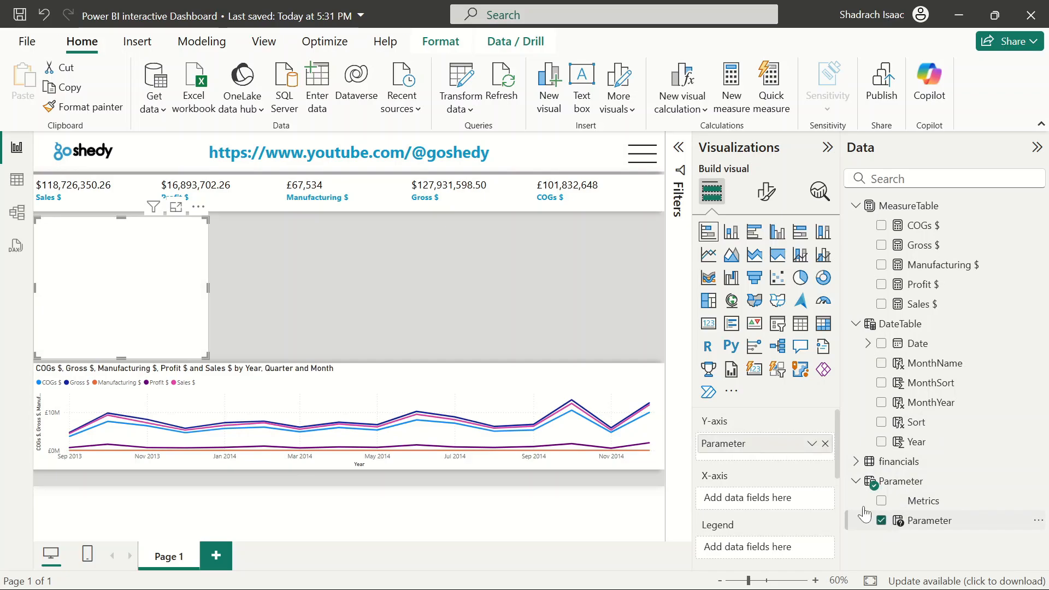
drag(733, 447, 733, 504)
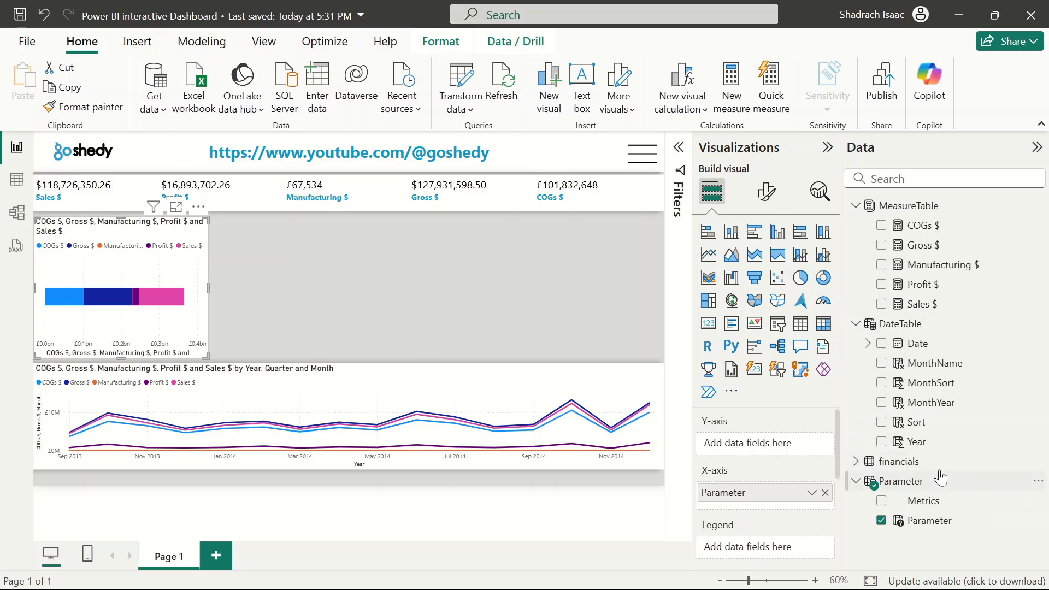
click(857, 462)
scroll(896, 475, down, 5)
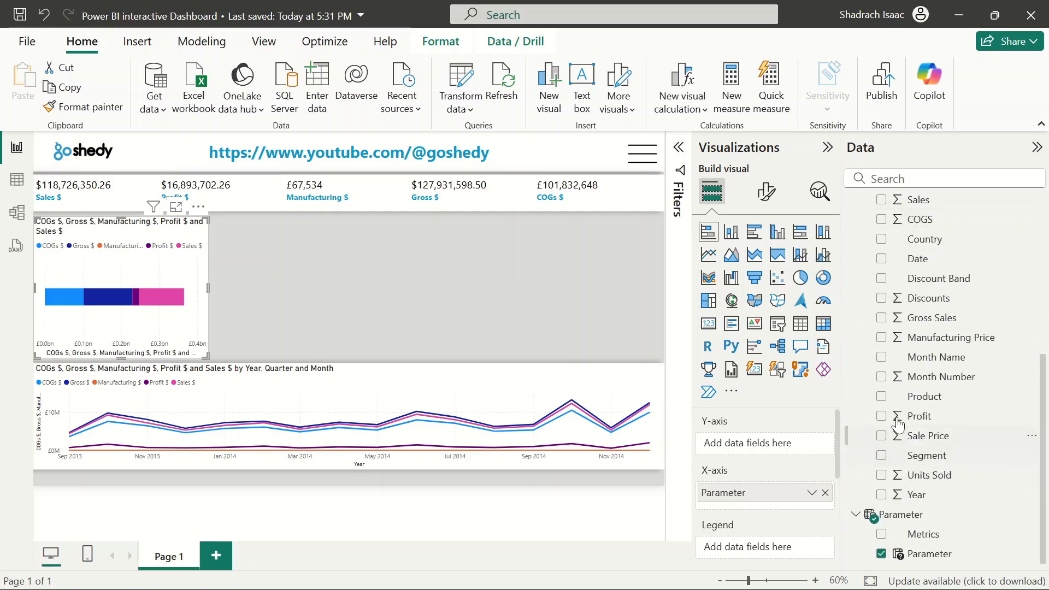
click(881, 396)
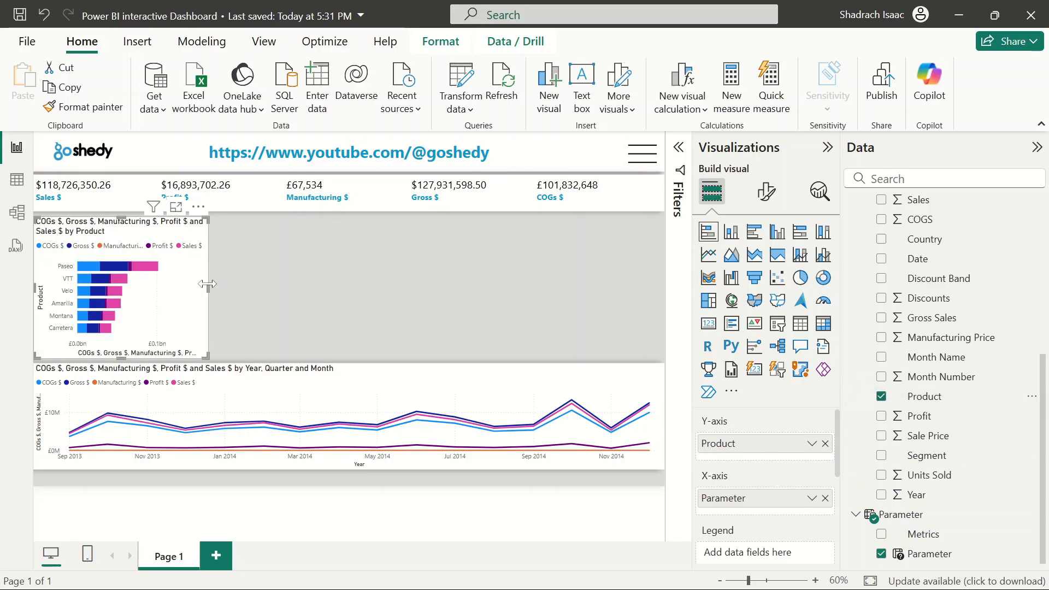
drag(208, 288, 257, 294)
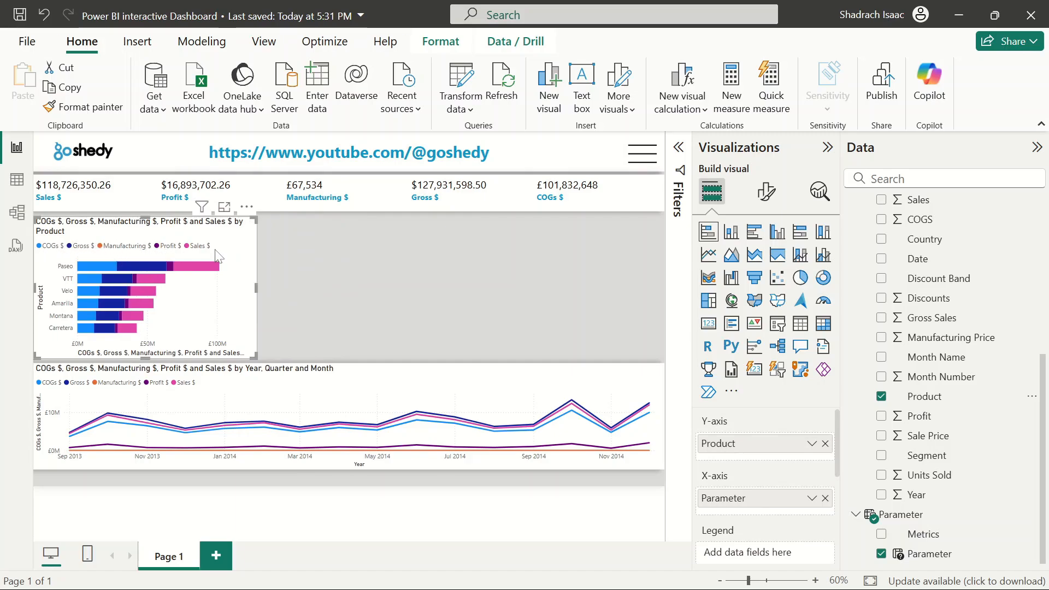
Duplicate the bar chart and place the copy beside the original
click(325, 287)
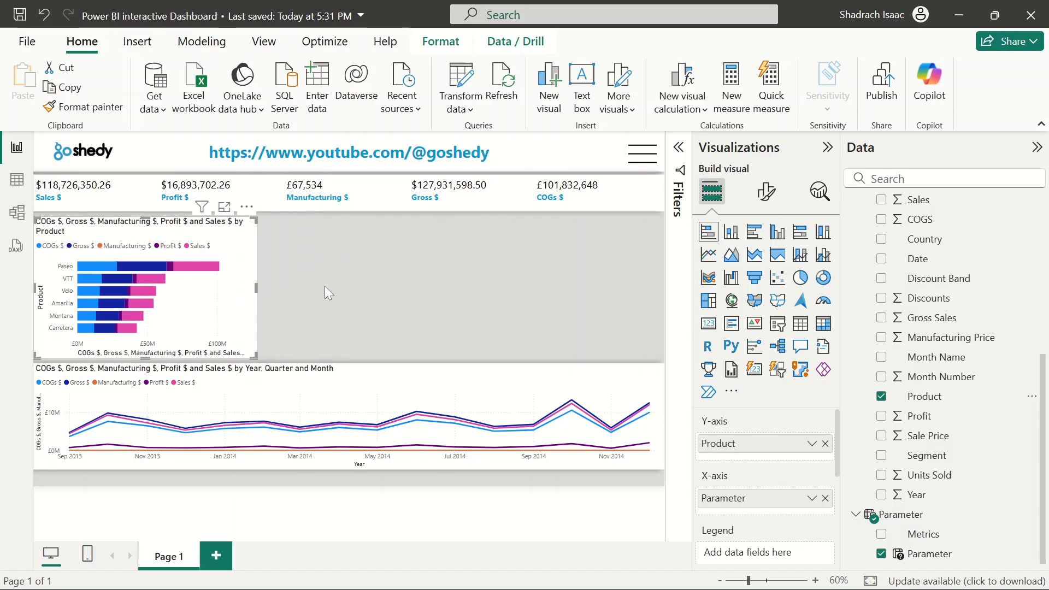
click(252, 279)
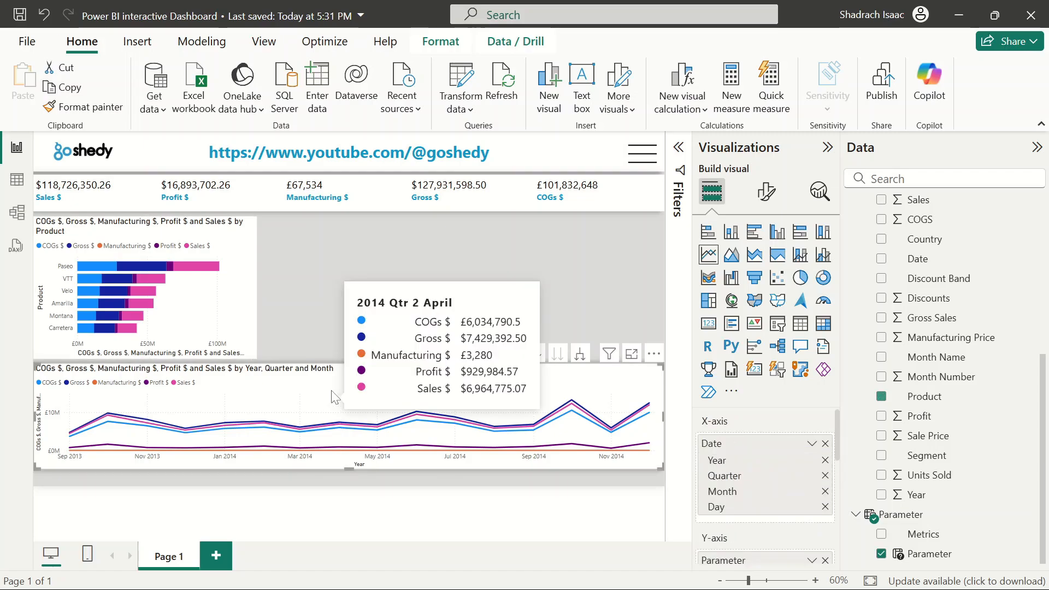
click(341, 314)
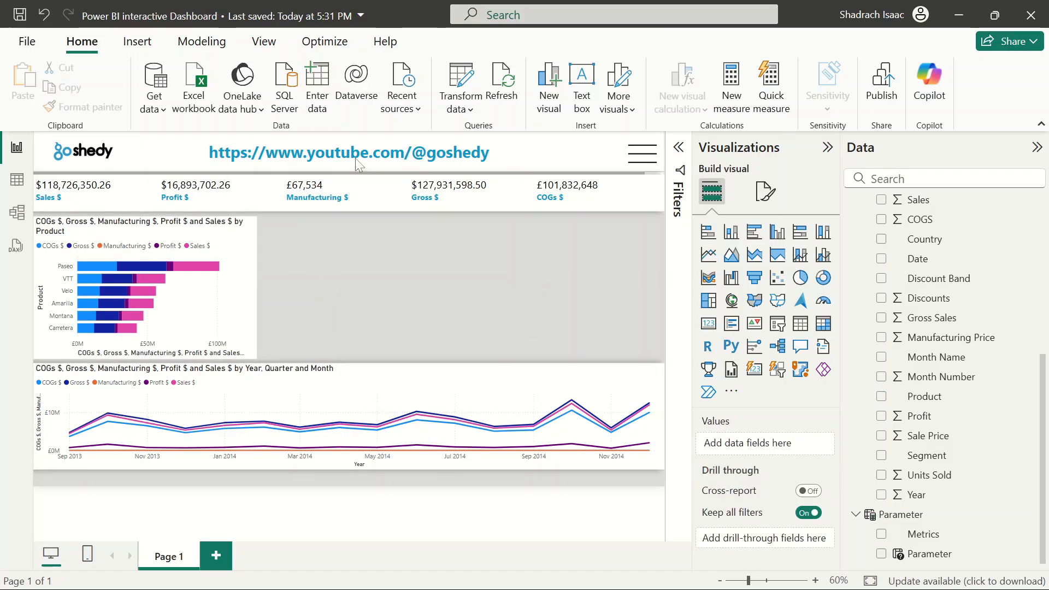
click(239, 390)
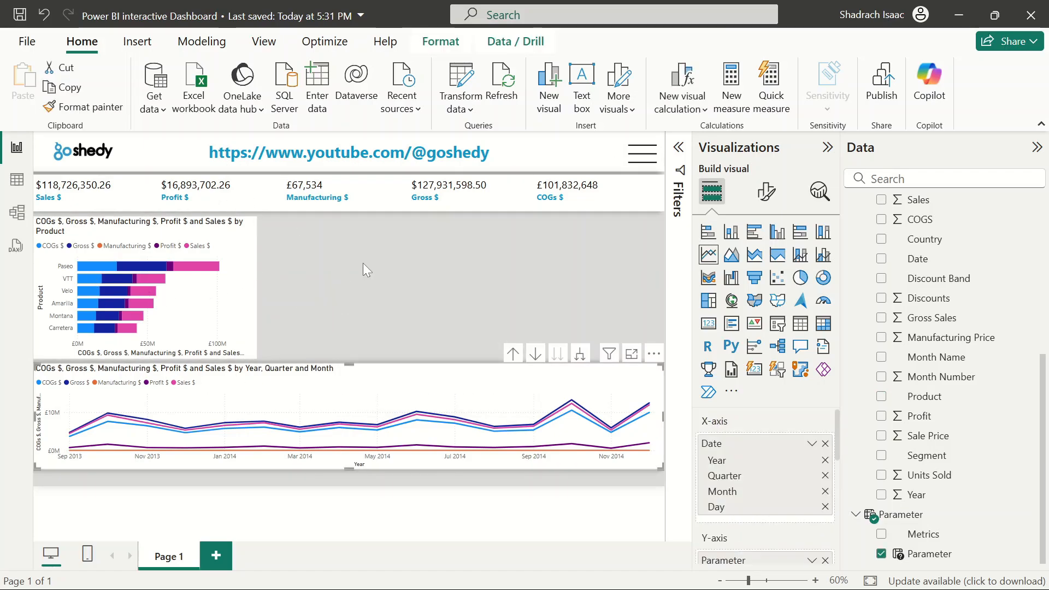
click(362, 263)
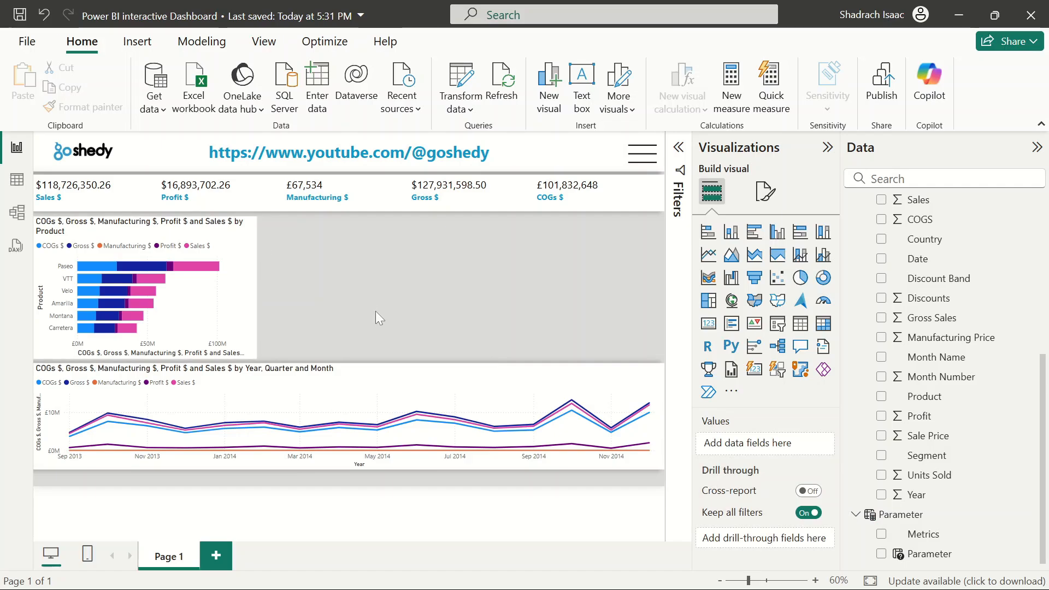
click(248, 277)
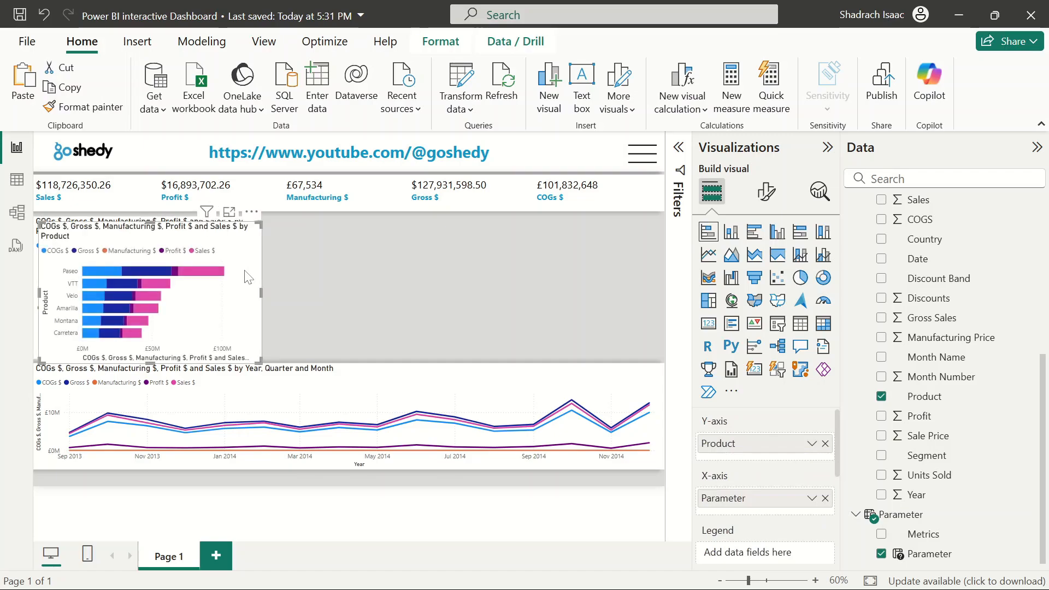
drag(248, 278, 476, 272)
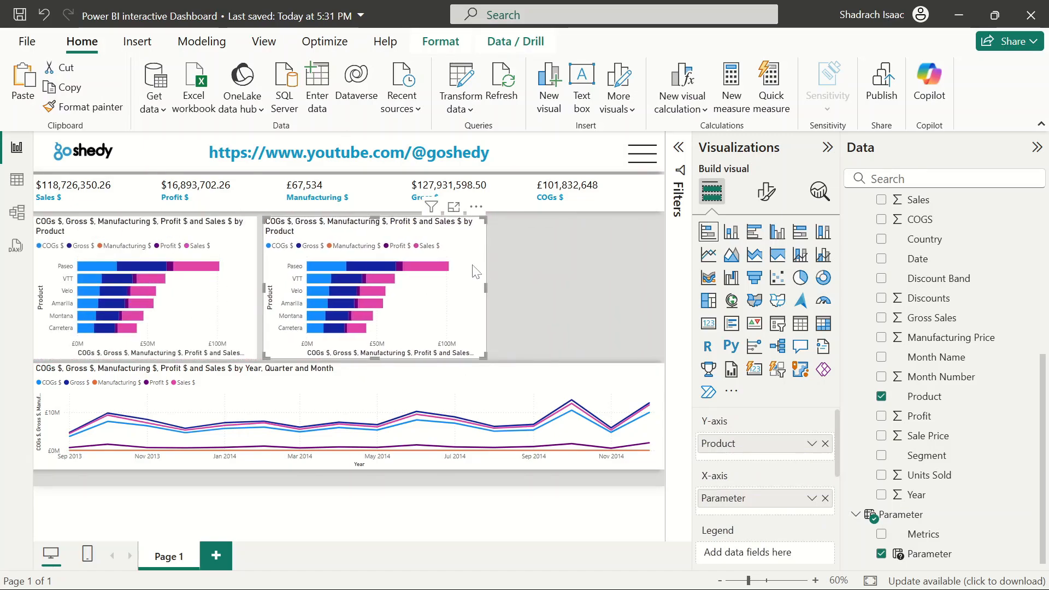
Replace Product with Segment on the copied chart's axis and convert the copy to a pie chart
click(825, 444)
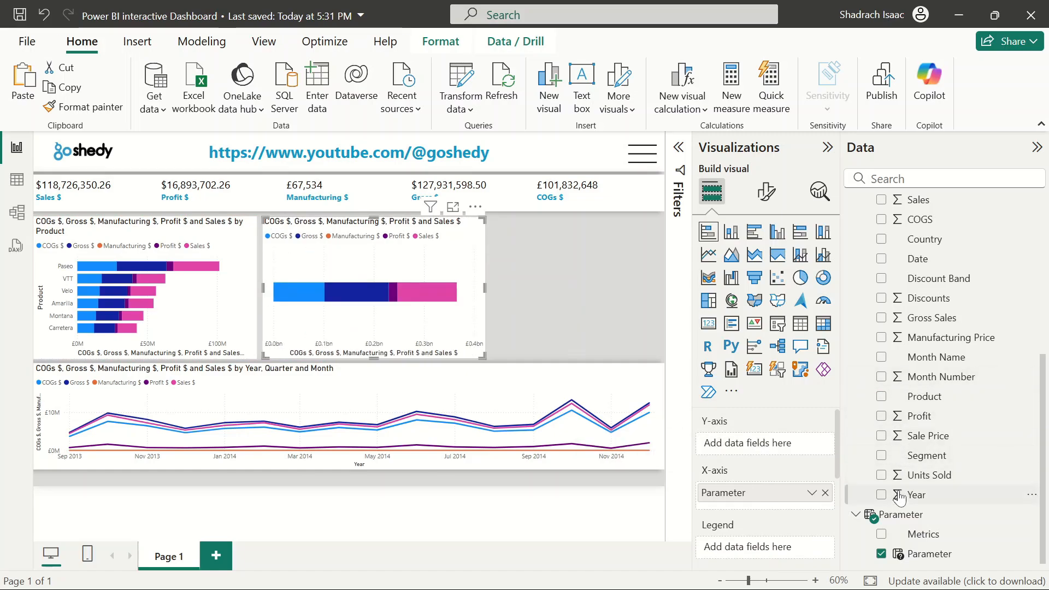
click(881, 456)
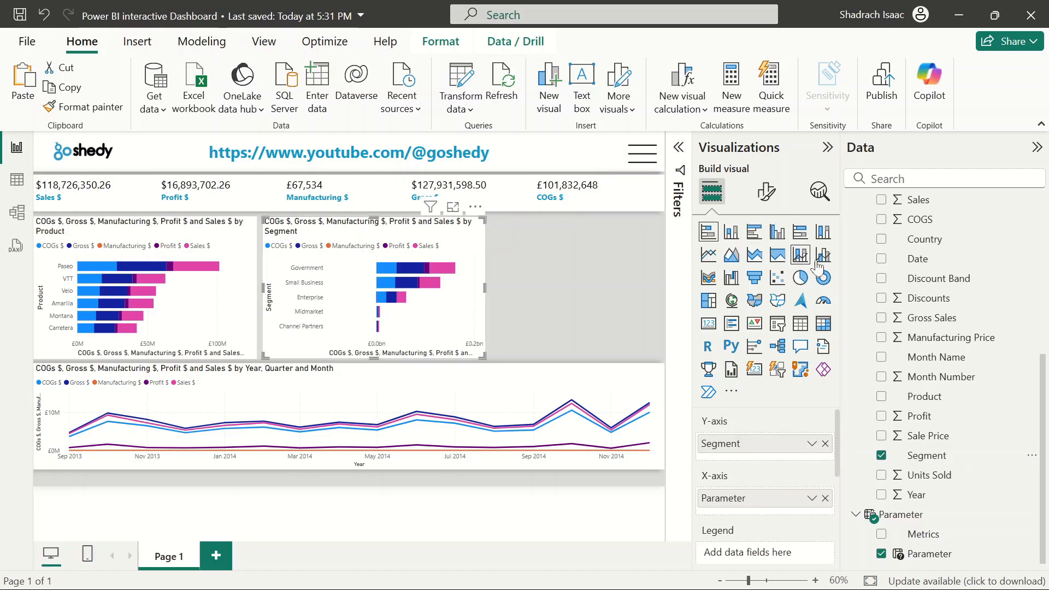
click(820, 282)
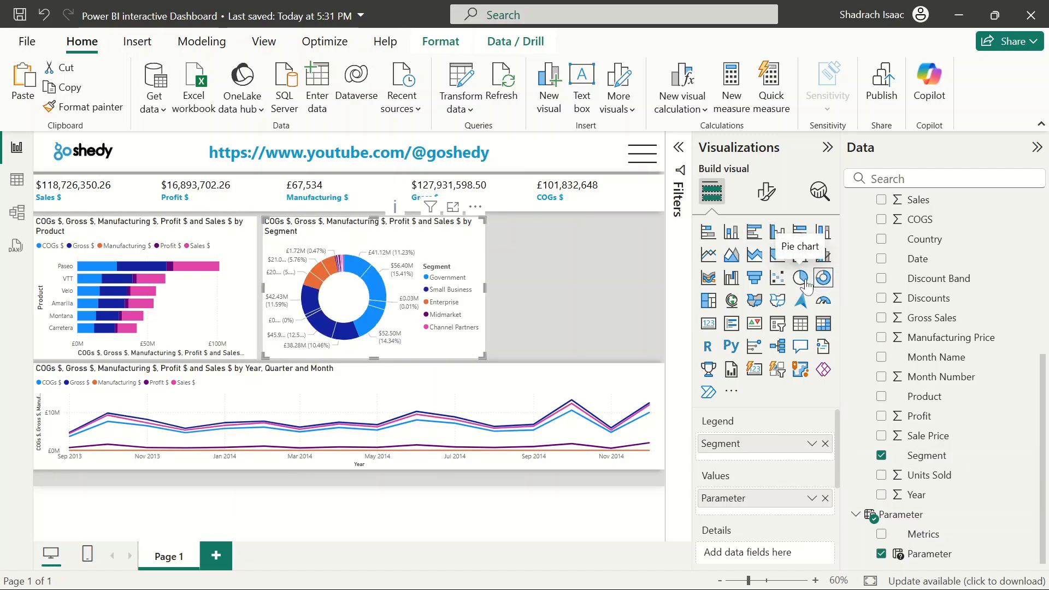
click(800, 278)
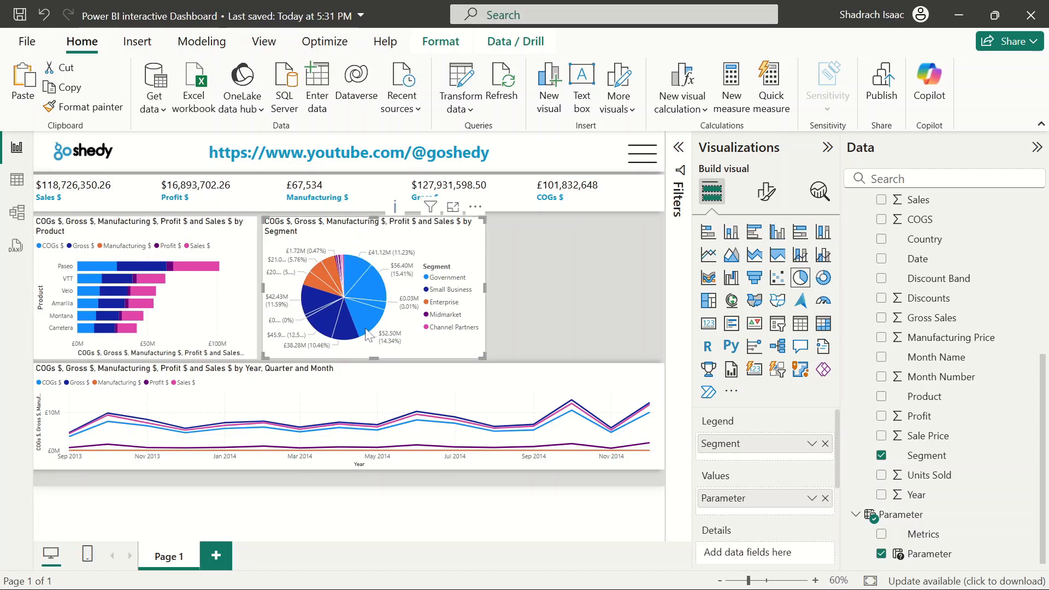
Set the pie chart's detail labels to show percent of total
click(766, 191)
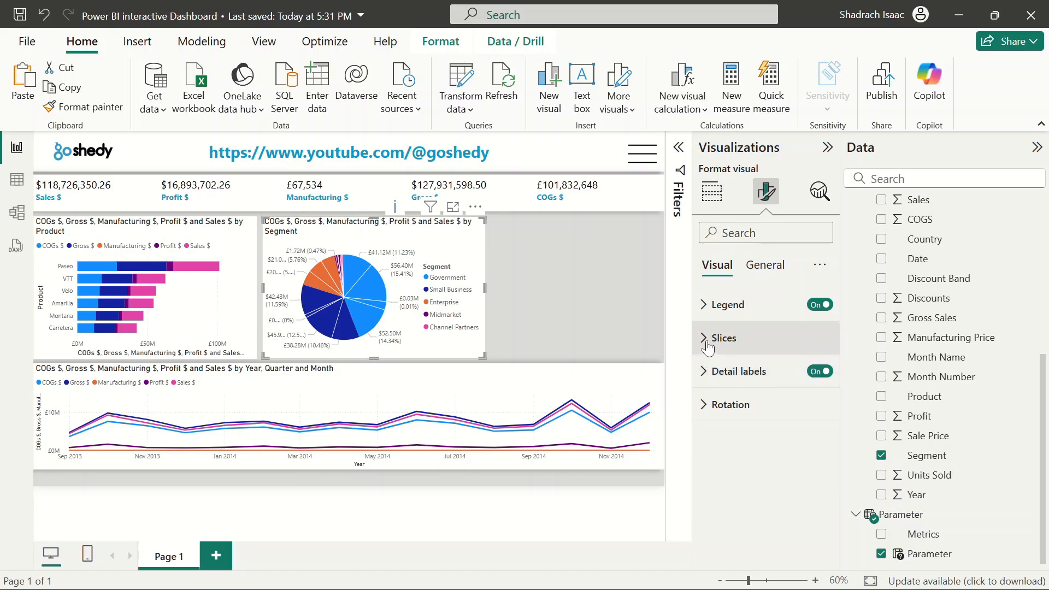
click(705, 371)
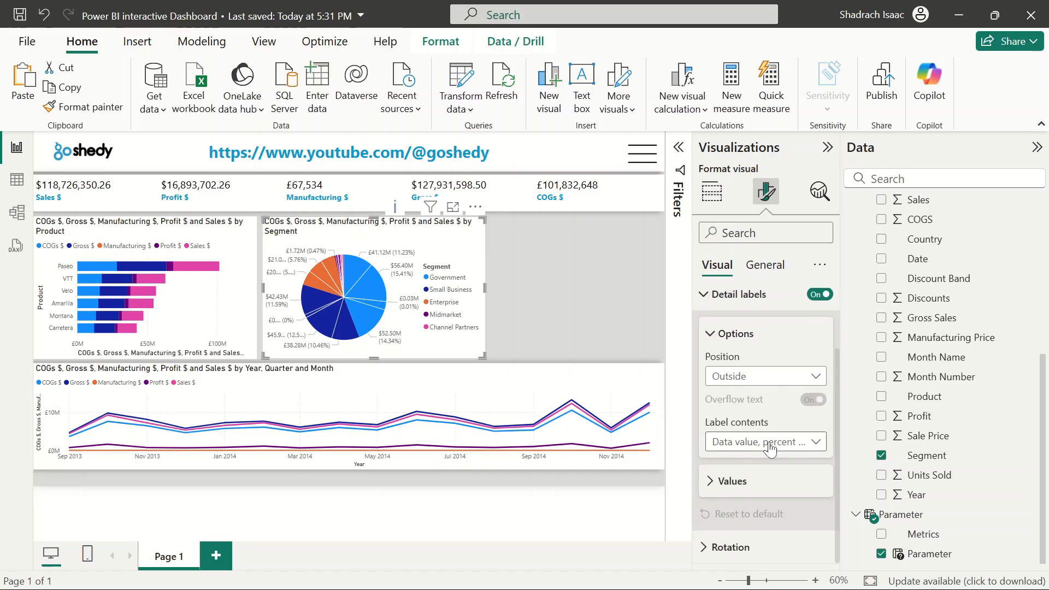
click(753, 442)
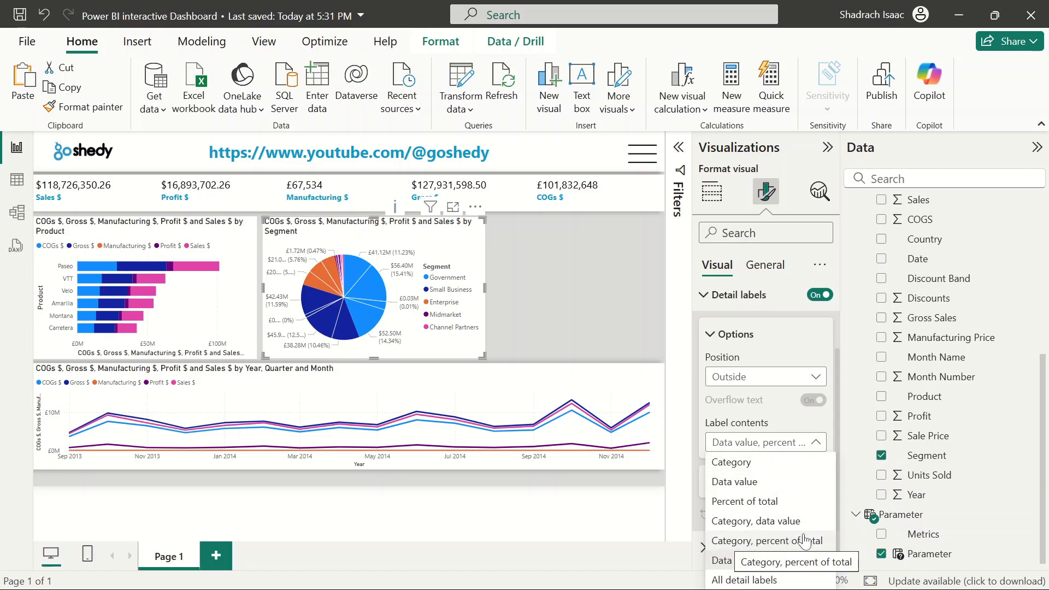
click(757, 502)
click(590, 295)
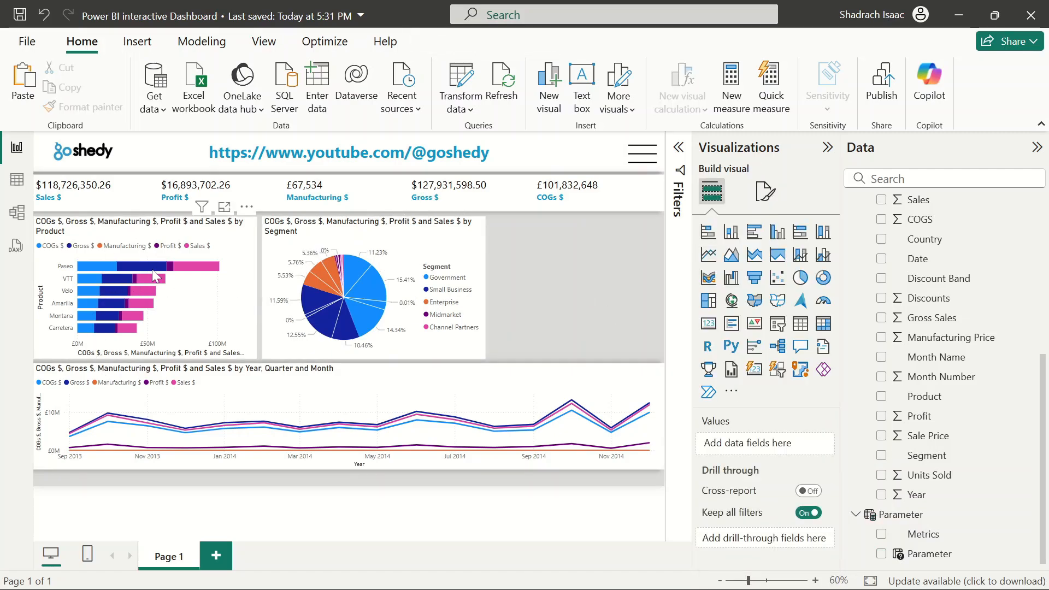
Convert the Segment pie chart back to a stacked bar chart
click(438, 250)
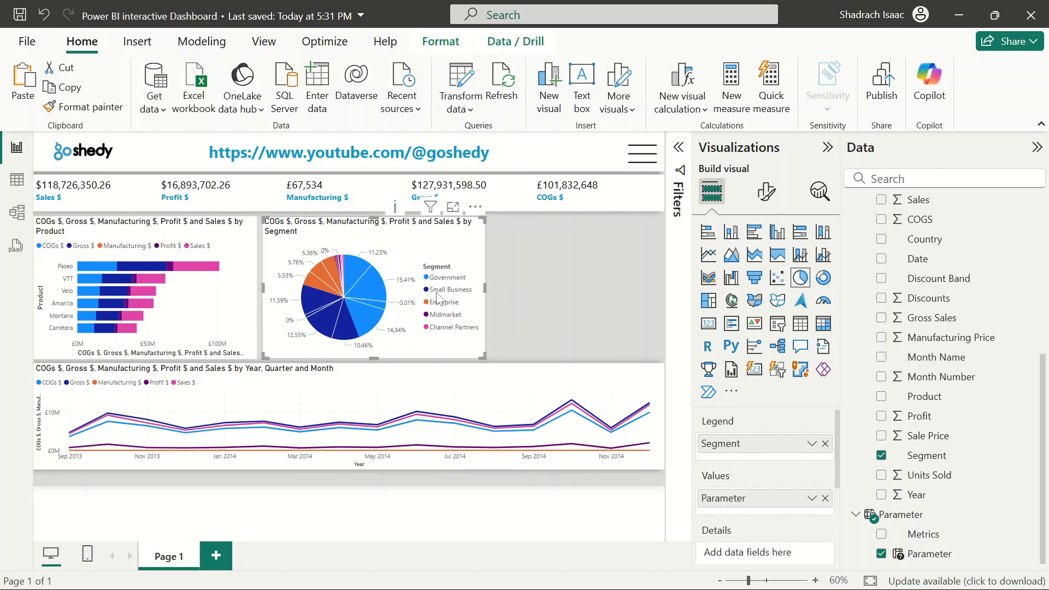
scroll(759, 500, down, 1)
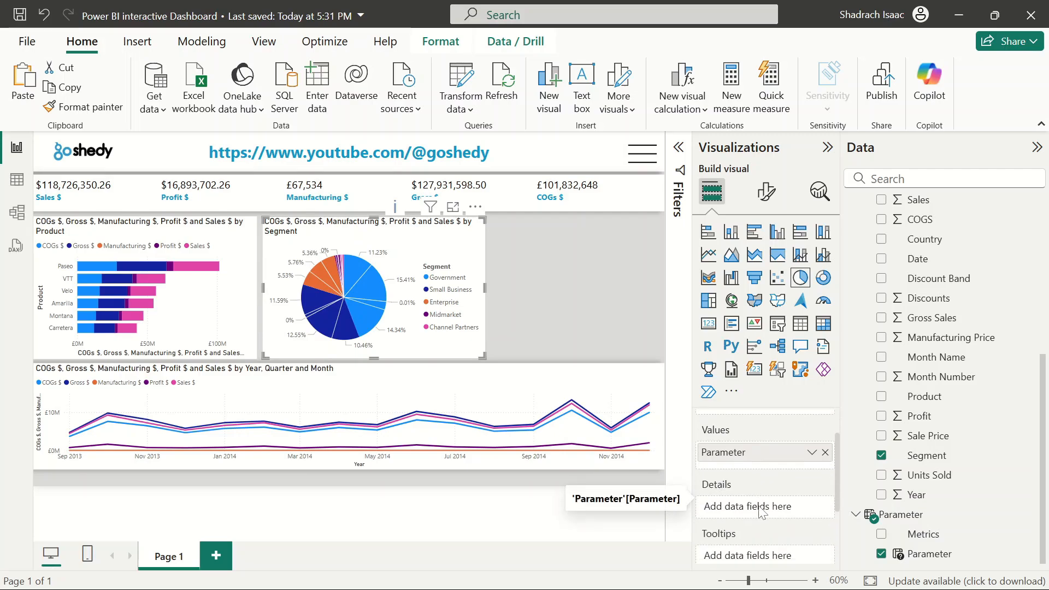
scroll(759, 512, up, 1)
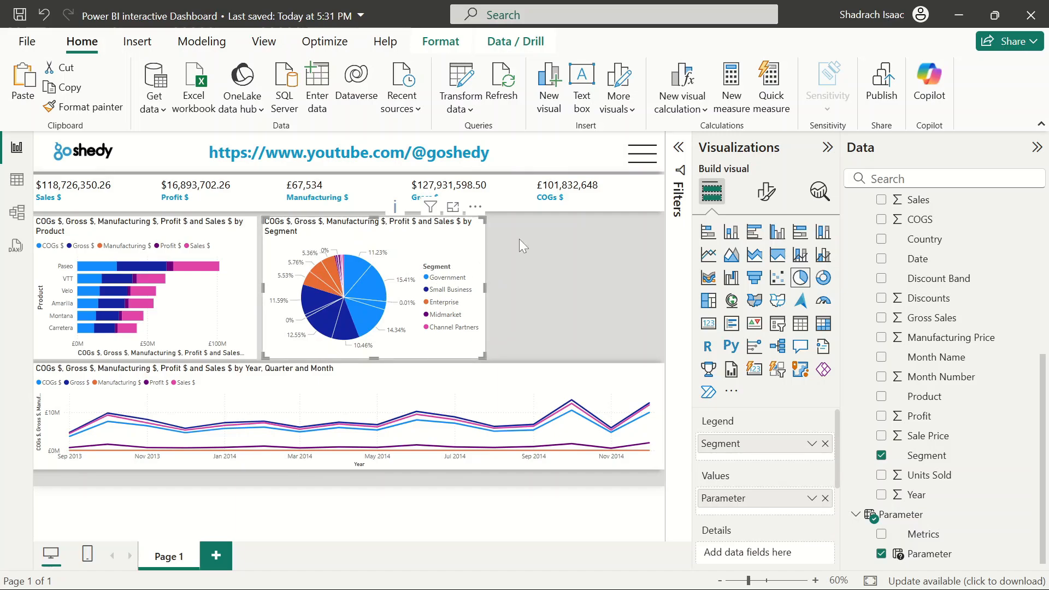
click(707, 233)
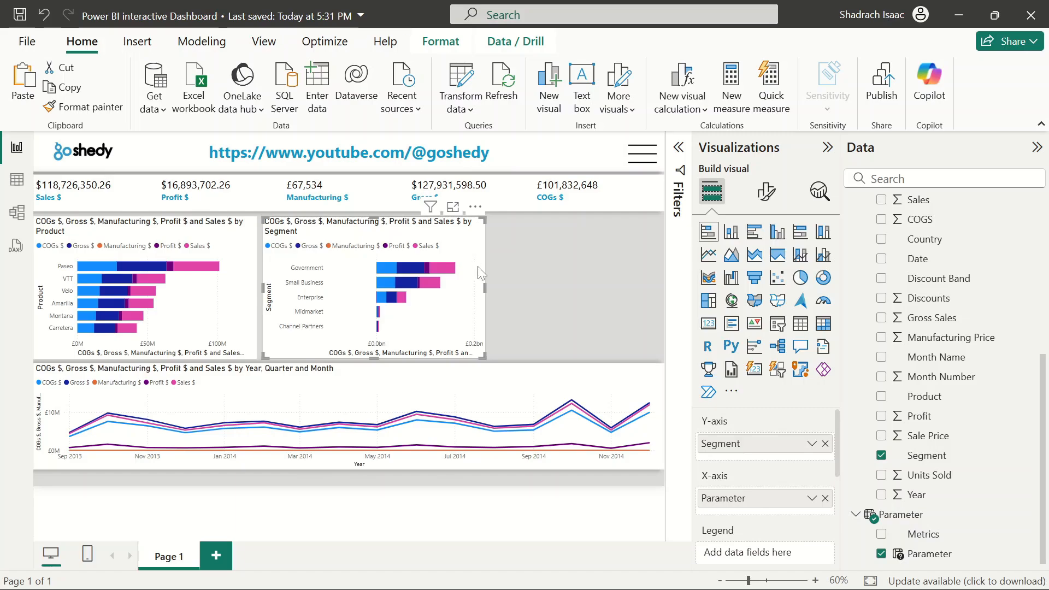
click(509, 299)
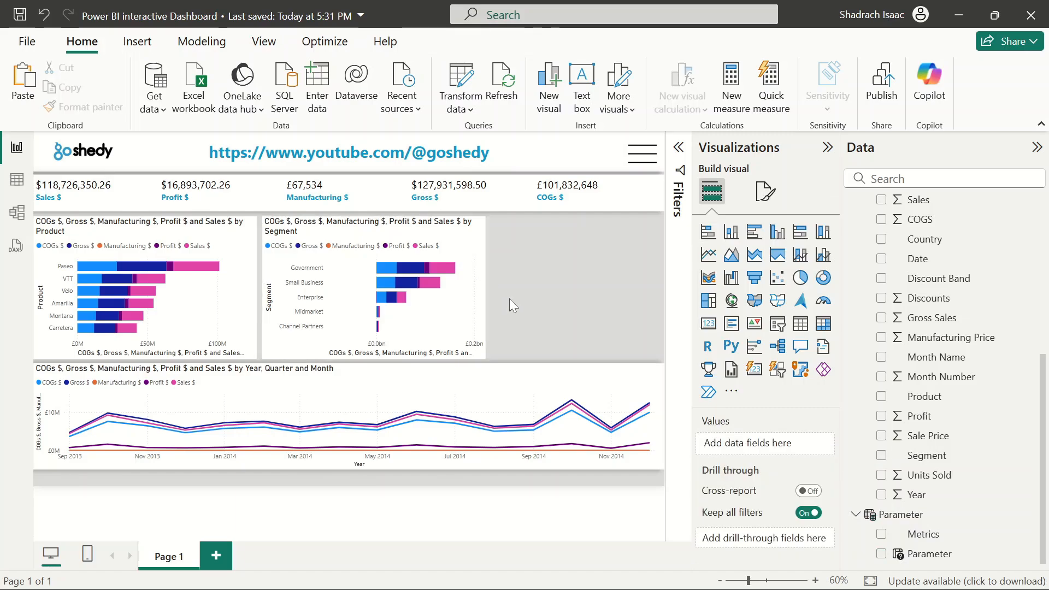
click(458, 262)
click(579, 258)
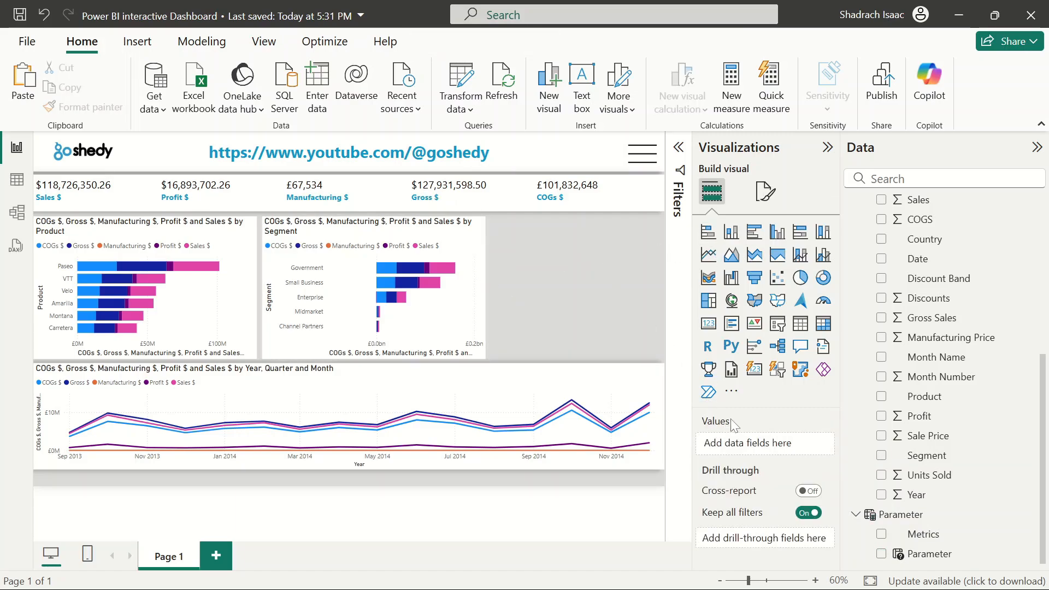
click(444, 270)
click(445, 271)
click(470, 300)
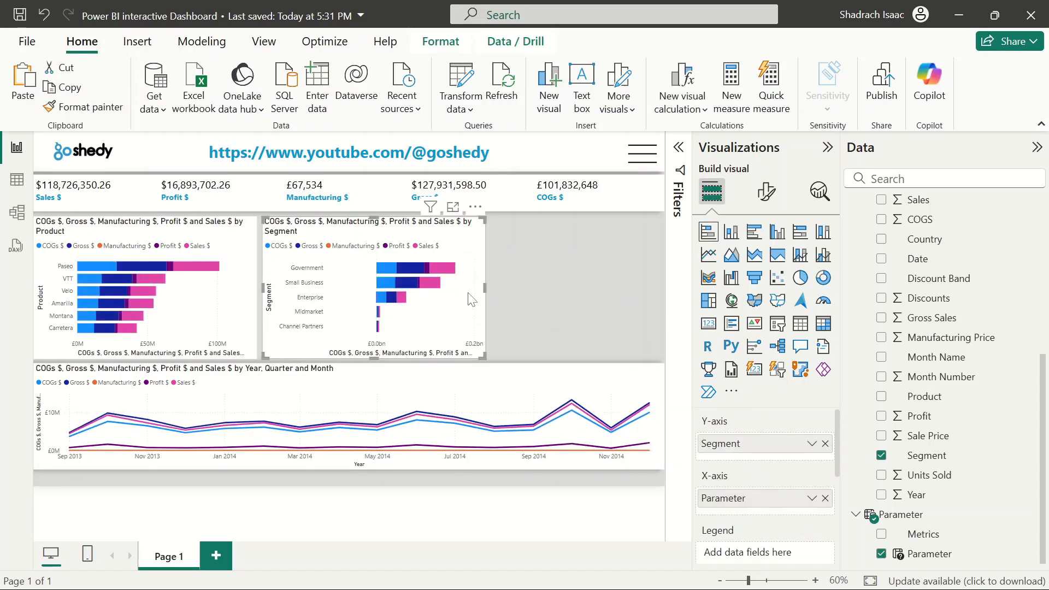
click(558, 283)
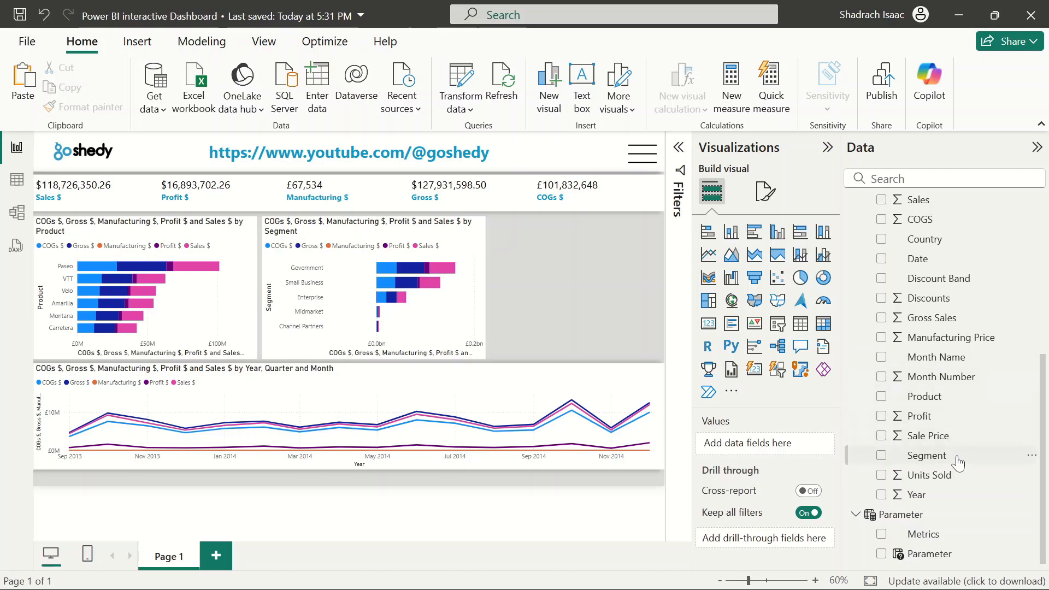
scroll(929, 402, up, 3)
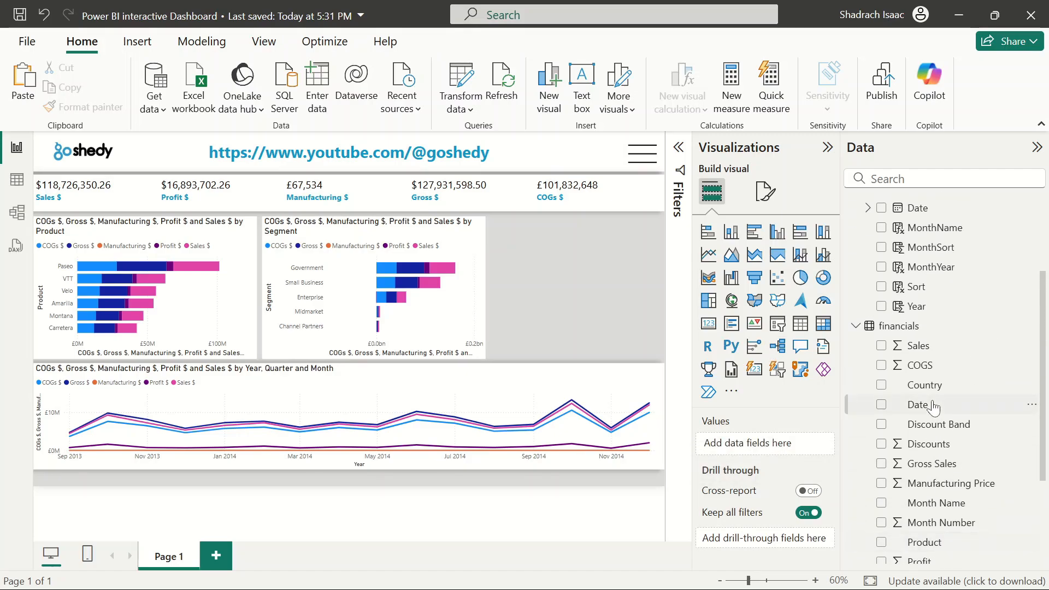
scroll(931, 404, down, 3)
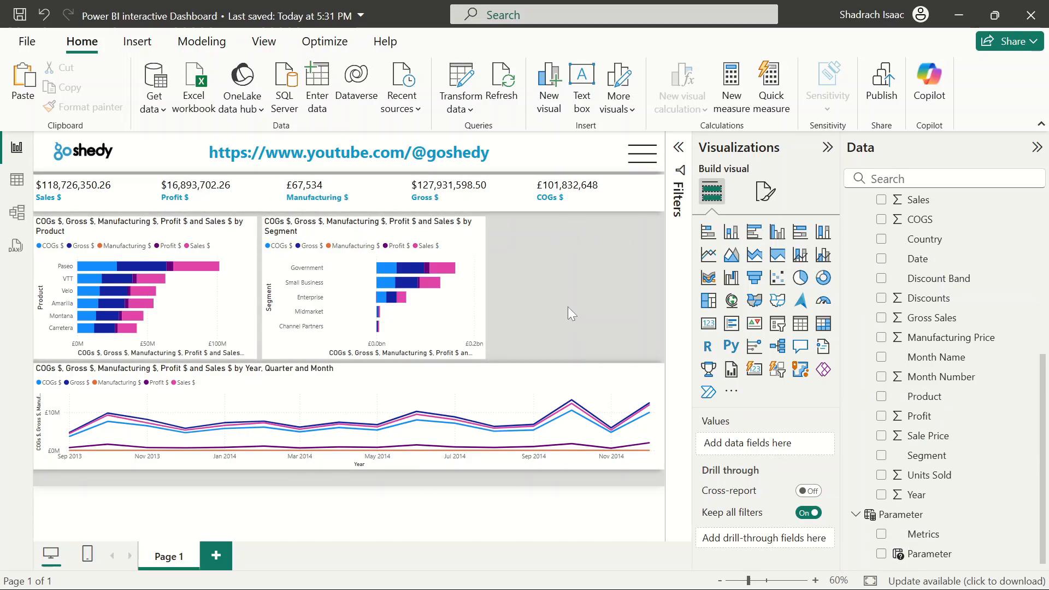
Nudge the Segment bar chart up and left and trim its bottom edge to align with the Product chart
click(447, 291)
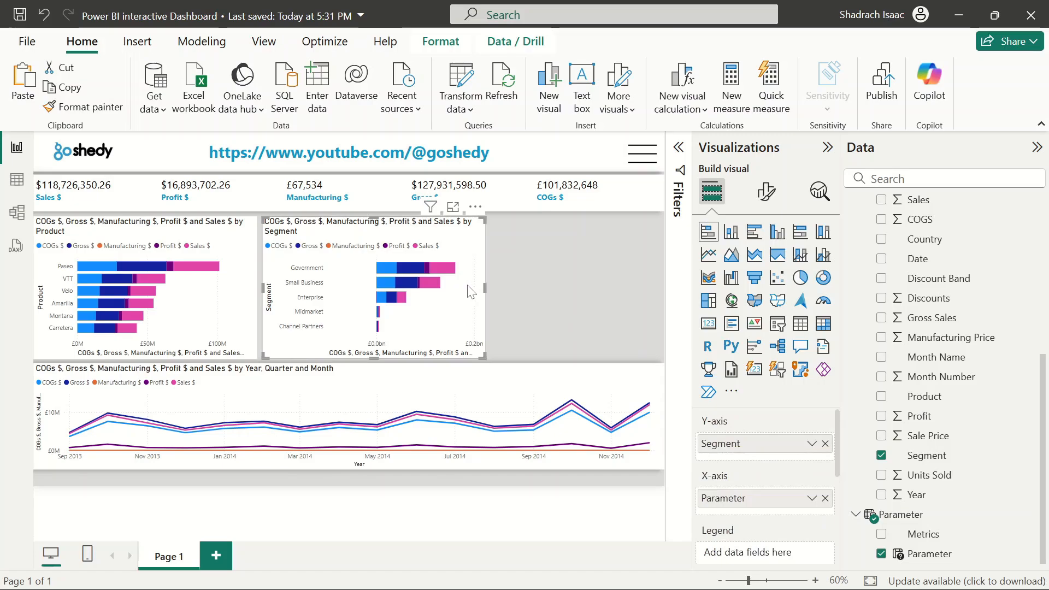
mouse_move(452, 286)
mouse_down()
mouse_move(487, 289)
mouse_move(458, 294)
mouse_up()
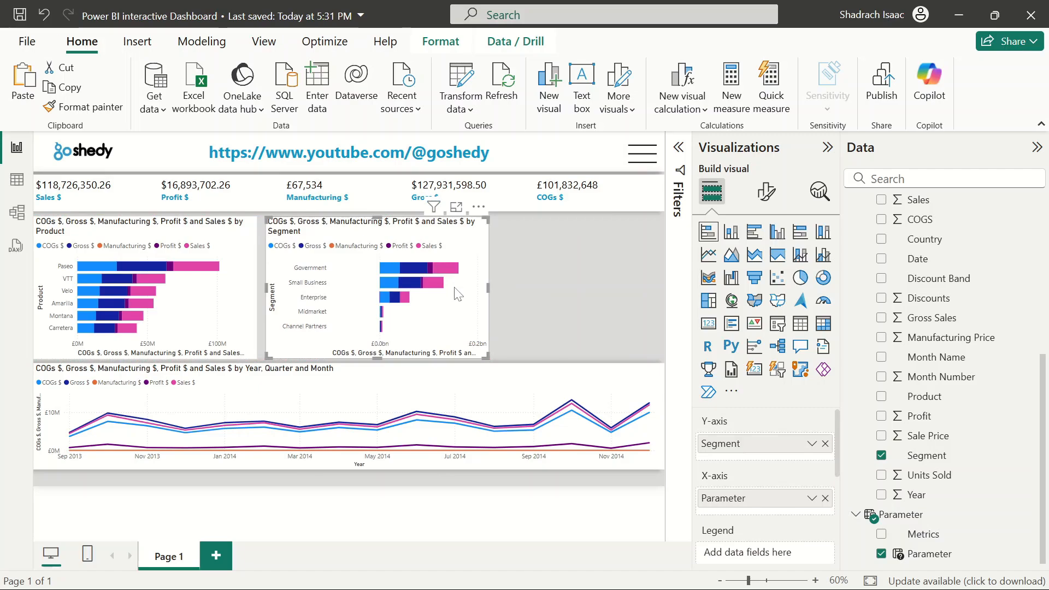
key(Up)
key(Up)
key(Up)
key(Up)
key(Up)
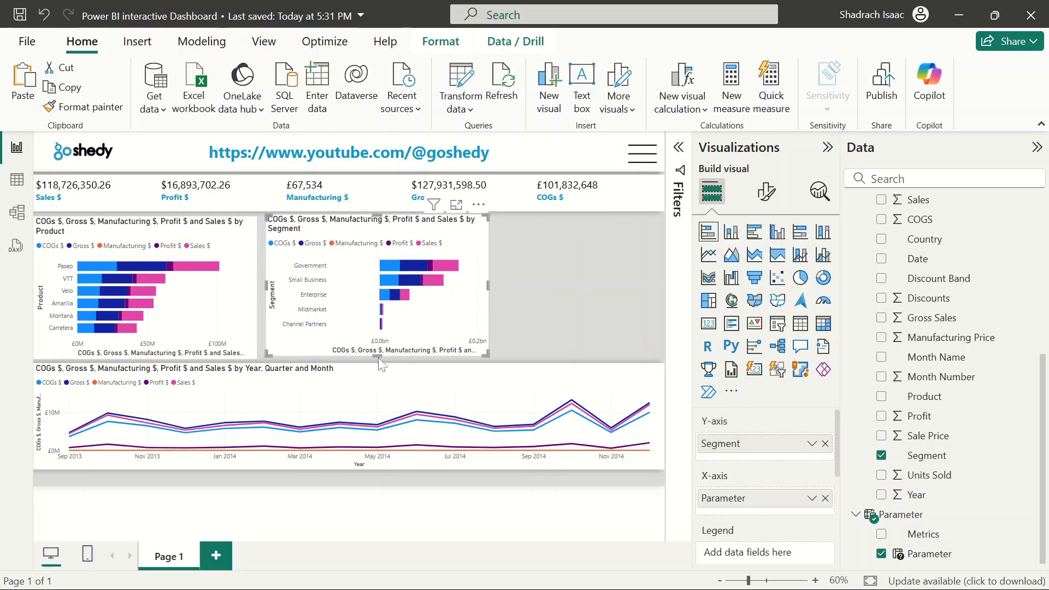
drag(378, 361, 378, 358)
key(Left)
key(Left)
key(Left)
key(Left)
key(Left)
key(Left)
key(Left)
key(Left)
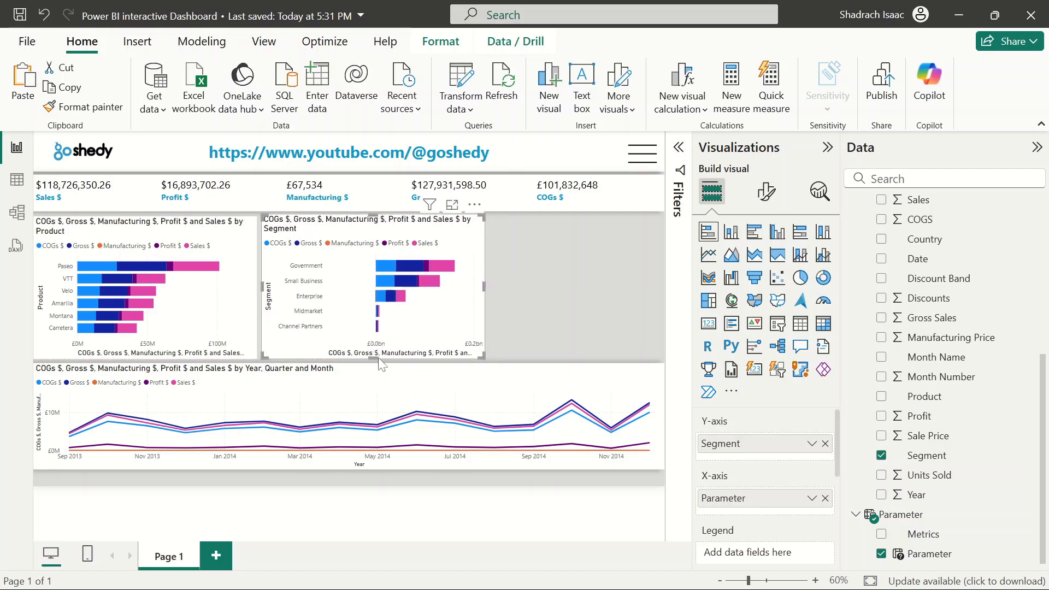
Nudge the Product bar chart slightly up to line up its top edge
click(212, 257)
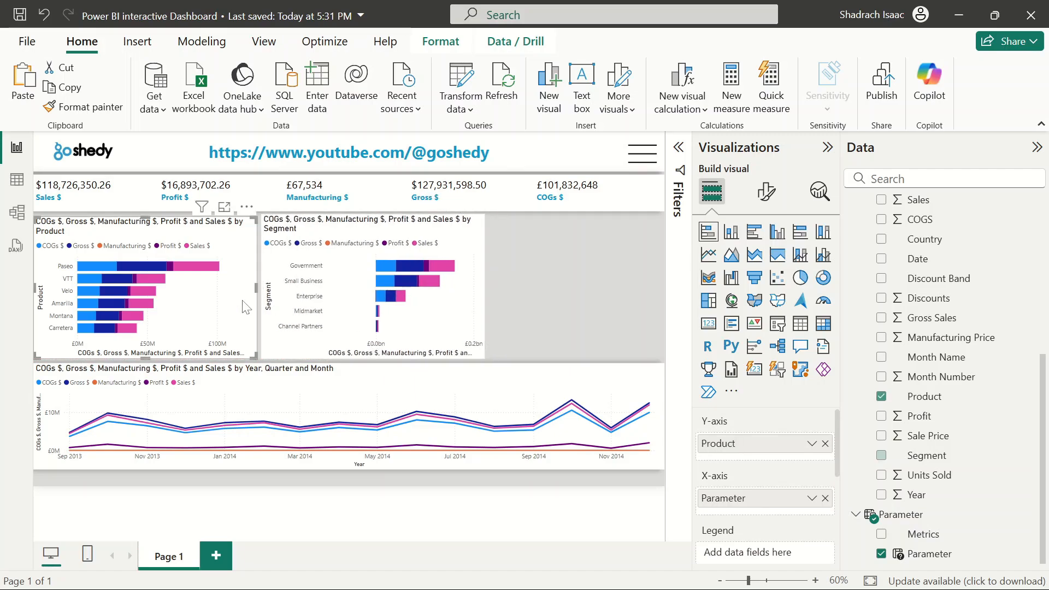
drag(153, 225, 150, 223)
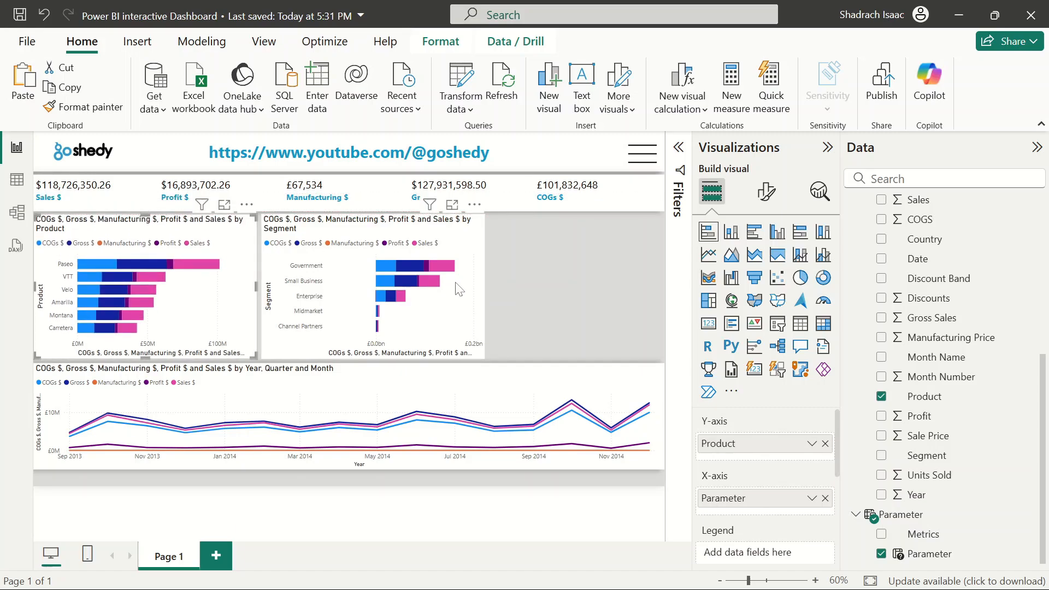
click(533, 288)
Paste a copy of the Segment bar chart and move it into the empty space on the right
click(455, 291)
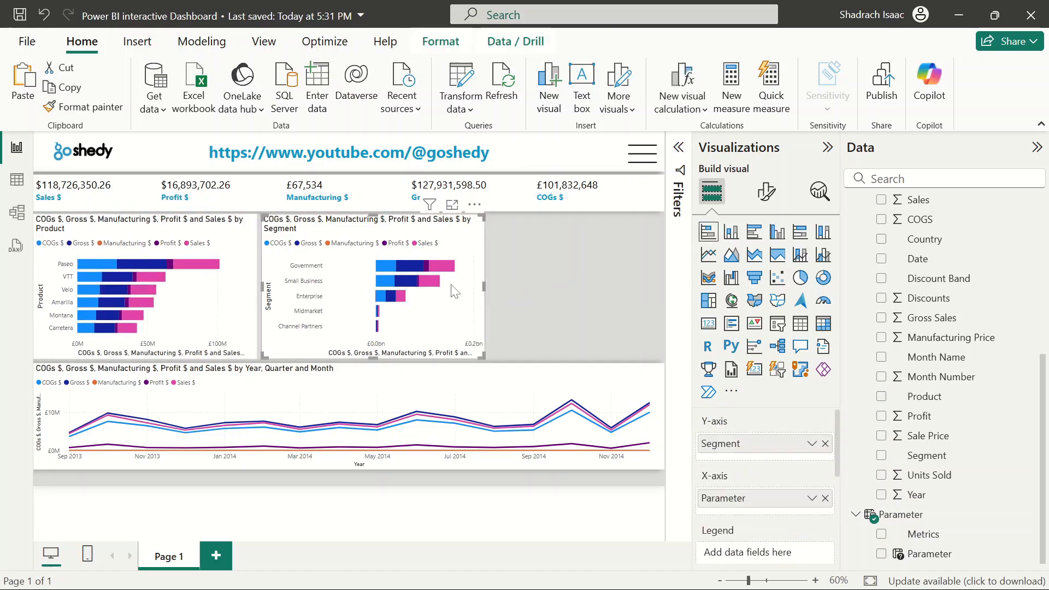
key(ctrl+v)
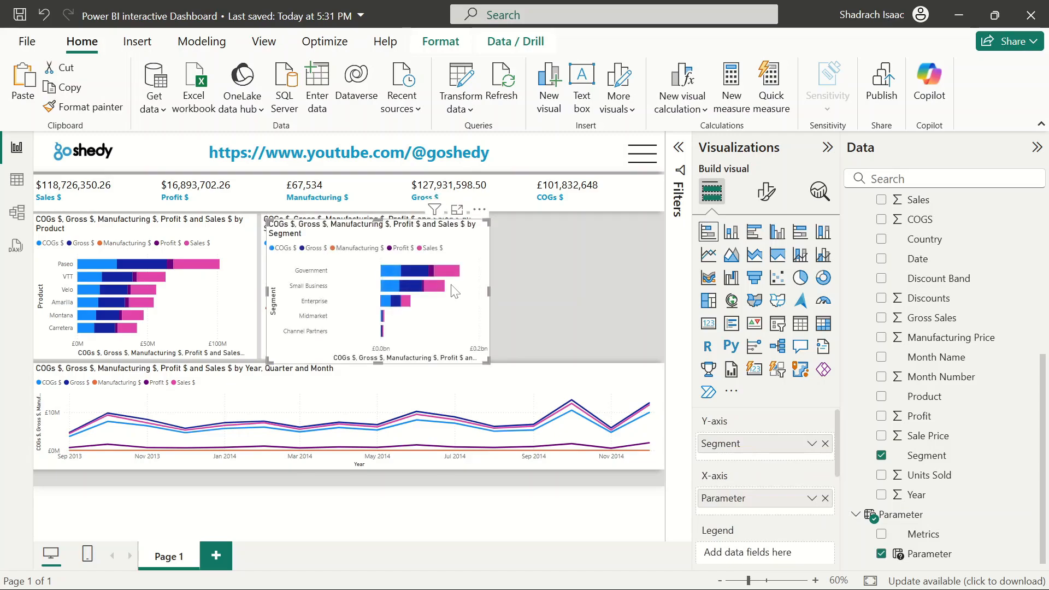
drag(451, 285, 664, 276)
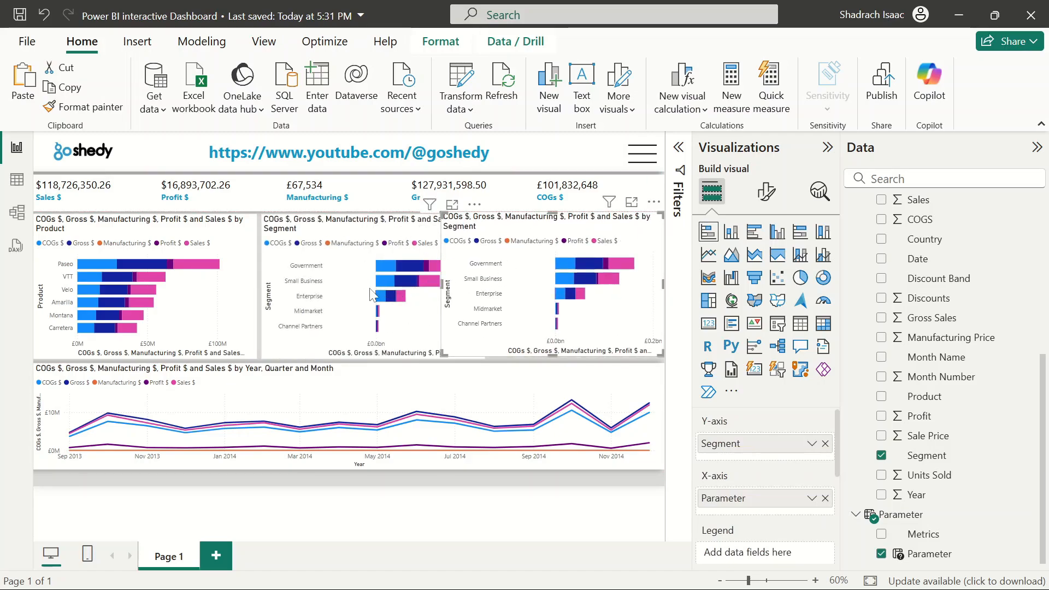
Narrow the Product chart, then shift the Segment chart left and narrow it to fit the row
click(254, 290)
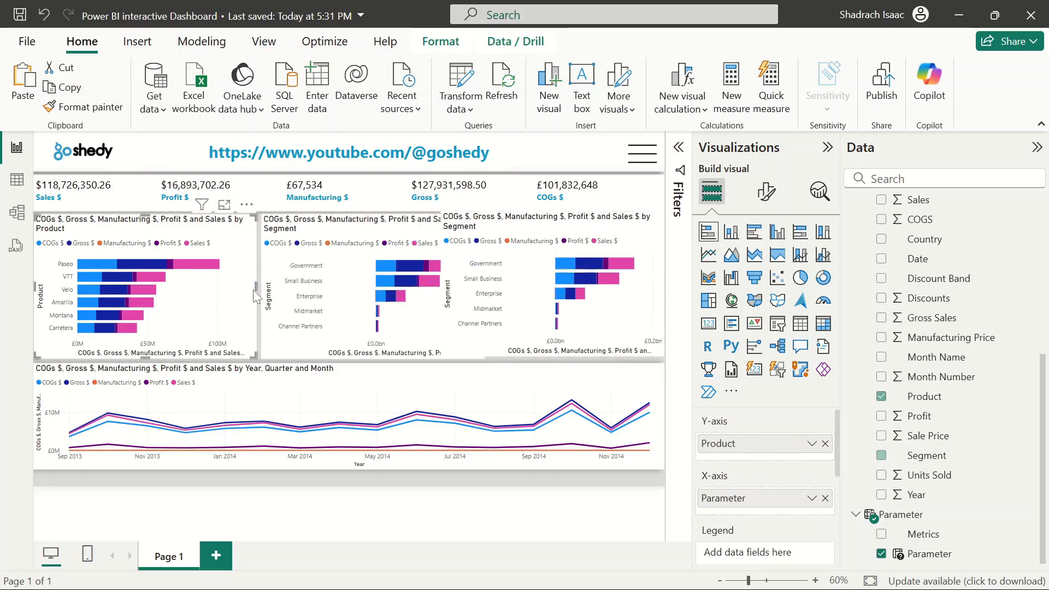
mouse_move(257, 287)
mouse_down()
mouse_move(194, 293)
mouse_move(237, 281)
mouse_up()
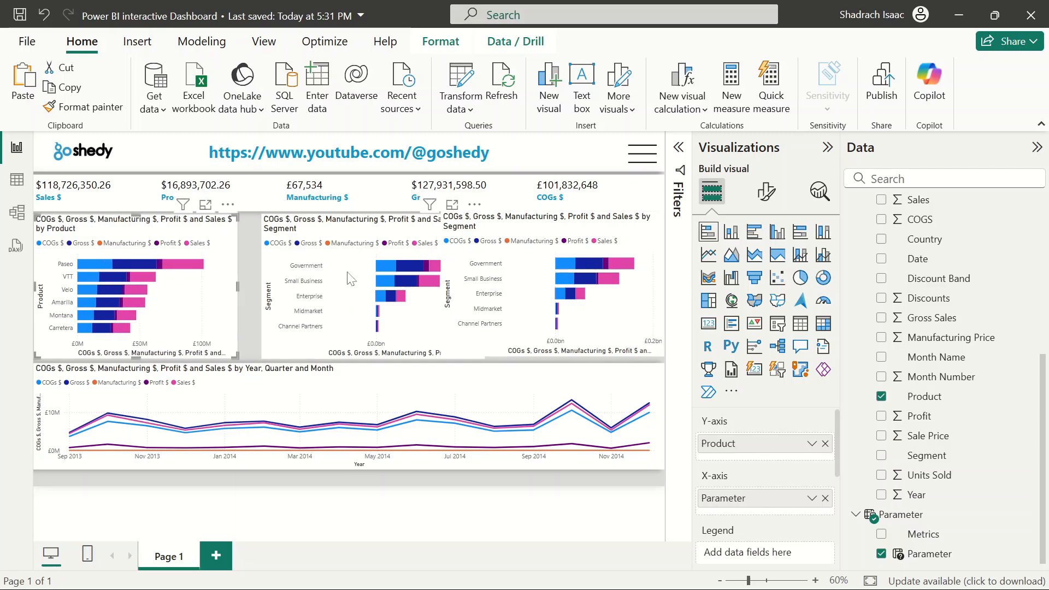
drag(350, 280, 332, 280)
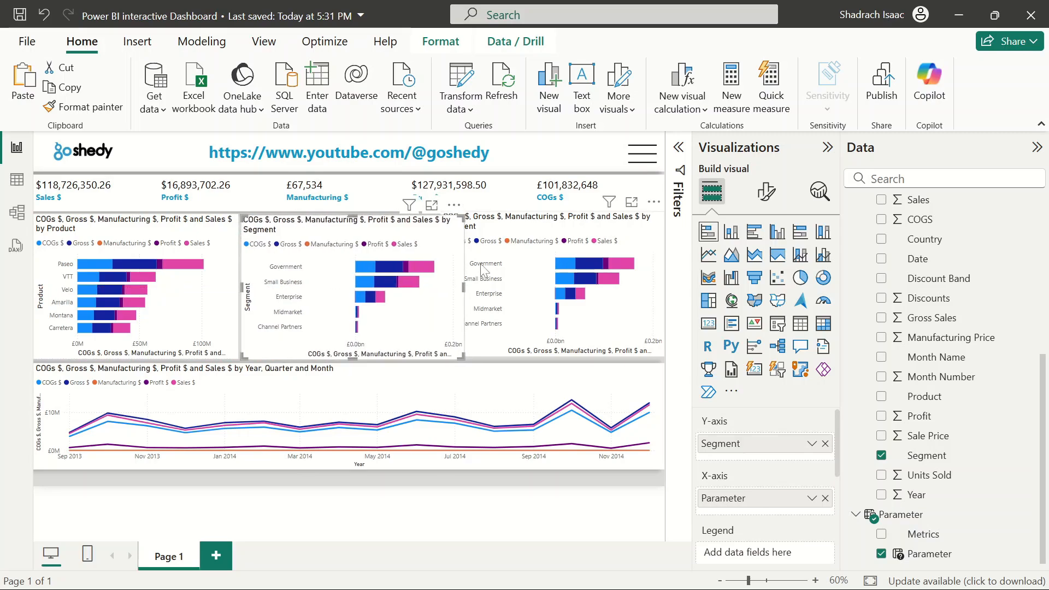
drag(461, 288, 432, 274)
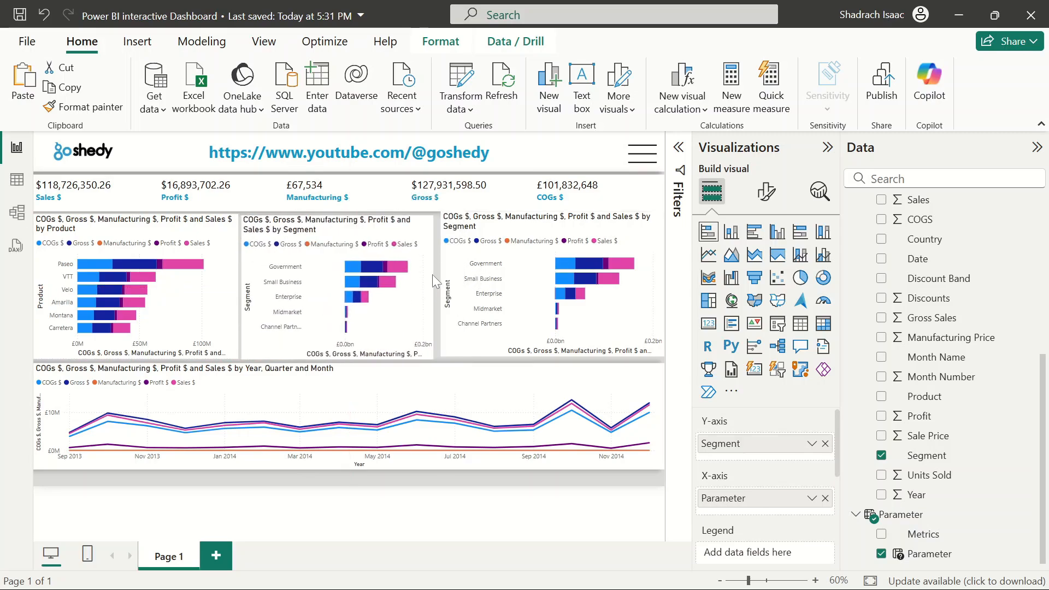
Move the third bar chart left and stretch its right edge to the canvas edge
click(490, 251)
key(Left)
key(Left)
key(Left)
key(Left)
key(Left)
key(Left)
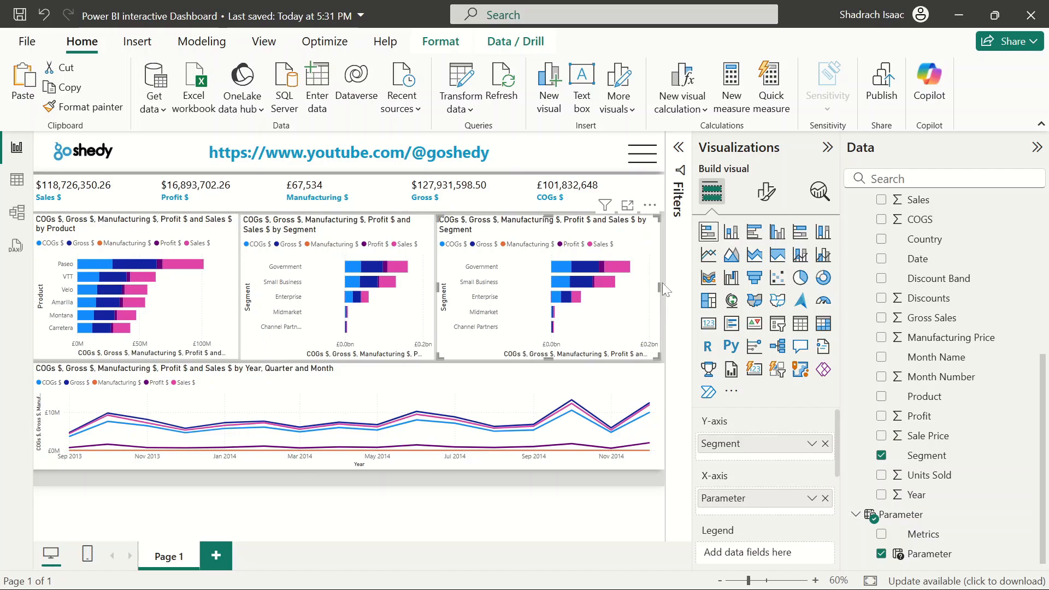
drag(661, 286, 666, 286)
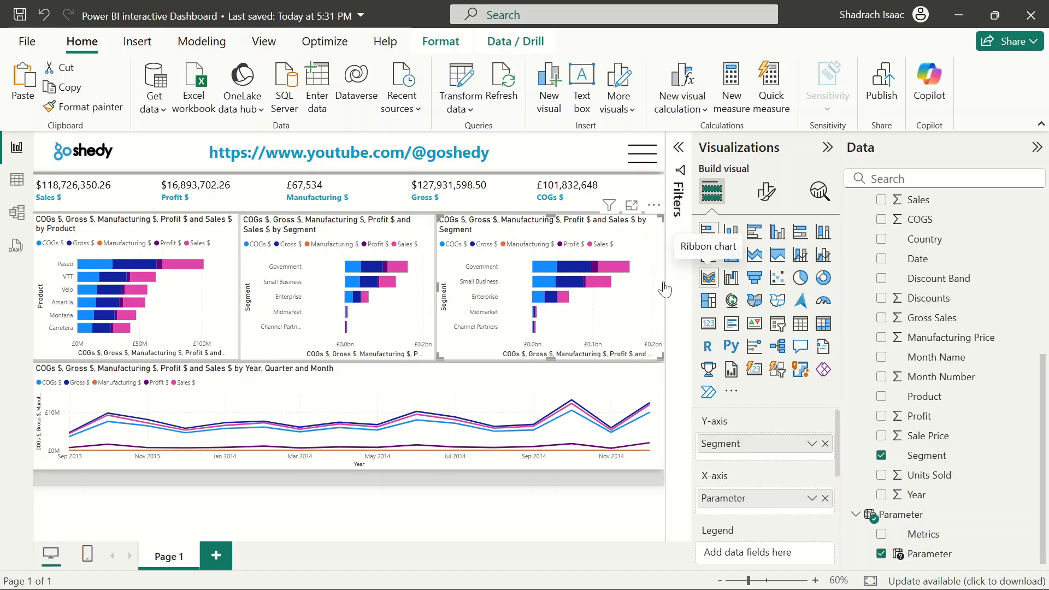
Replace Segment with Discount Band on the third bar chart's Y-axis
click(825, 443)
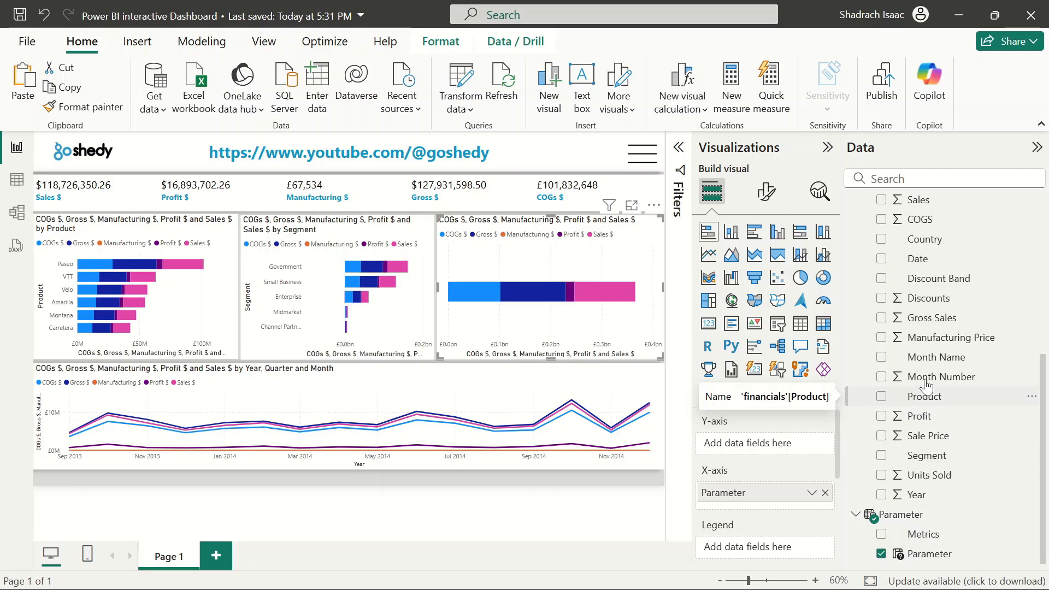
click(882, 279)
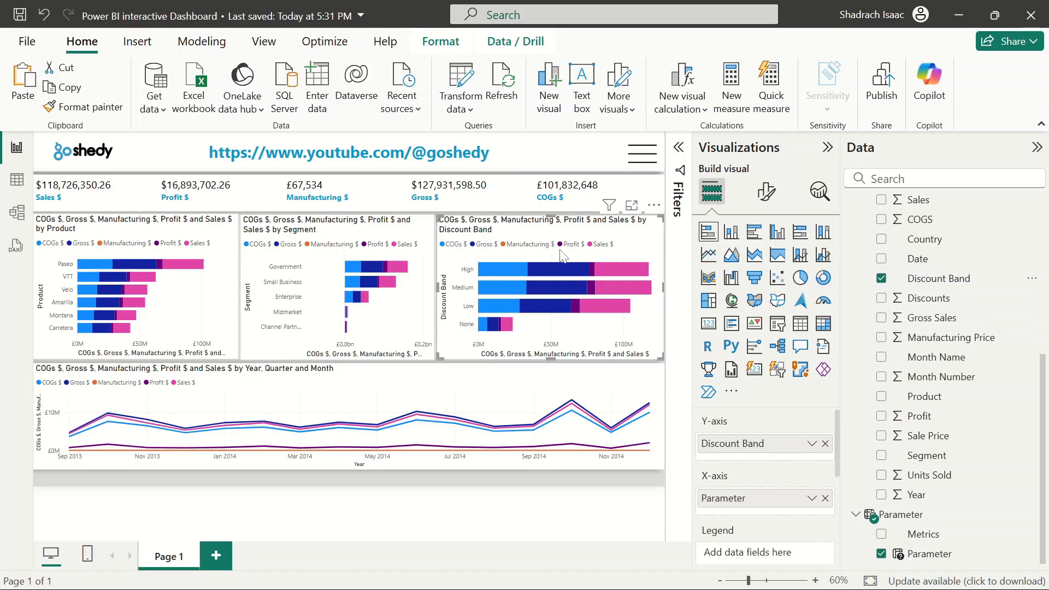
click(452, 490)
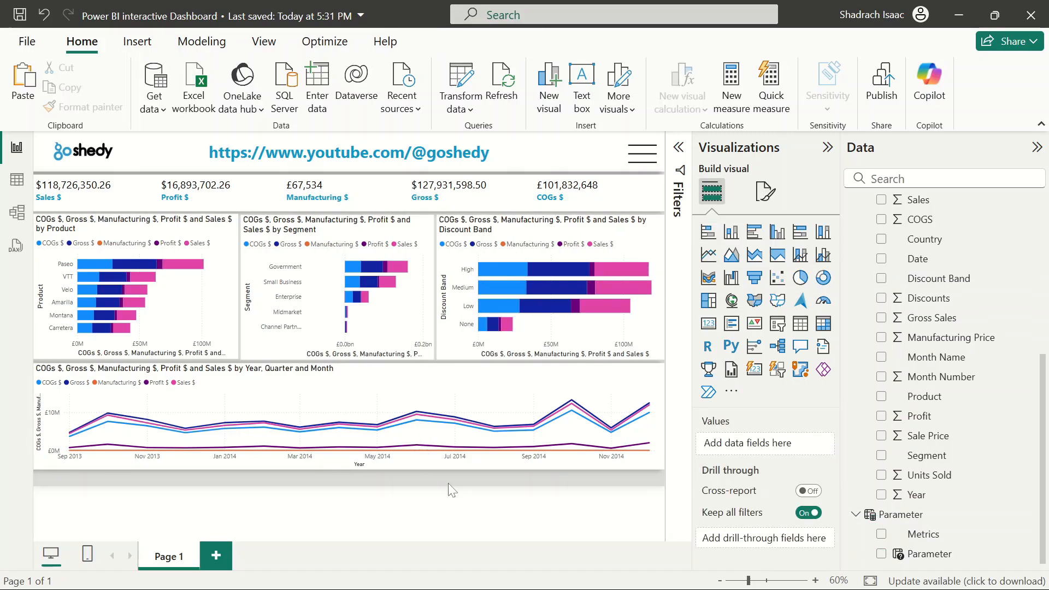
Collapse the Visualizations and Data panes and save the report
click(828, 149)
click(1035, 149)
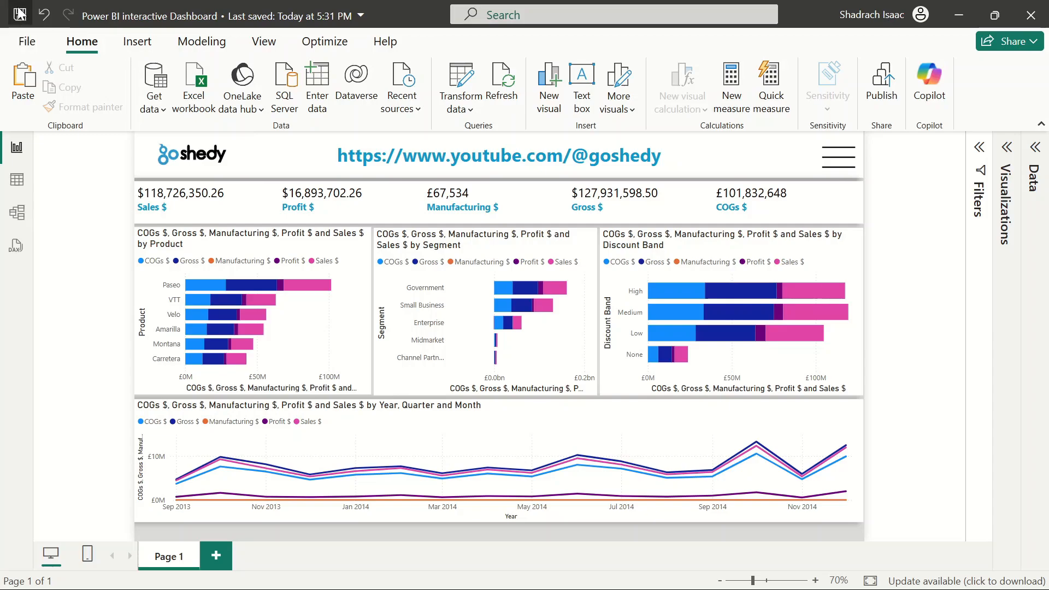
key(ctrl+s)
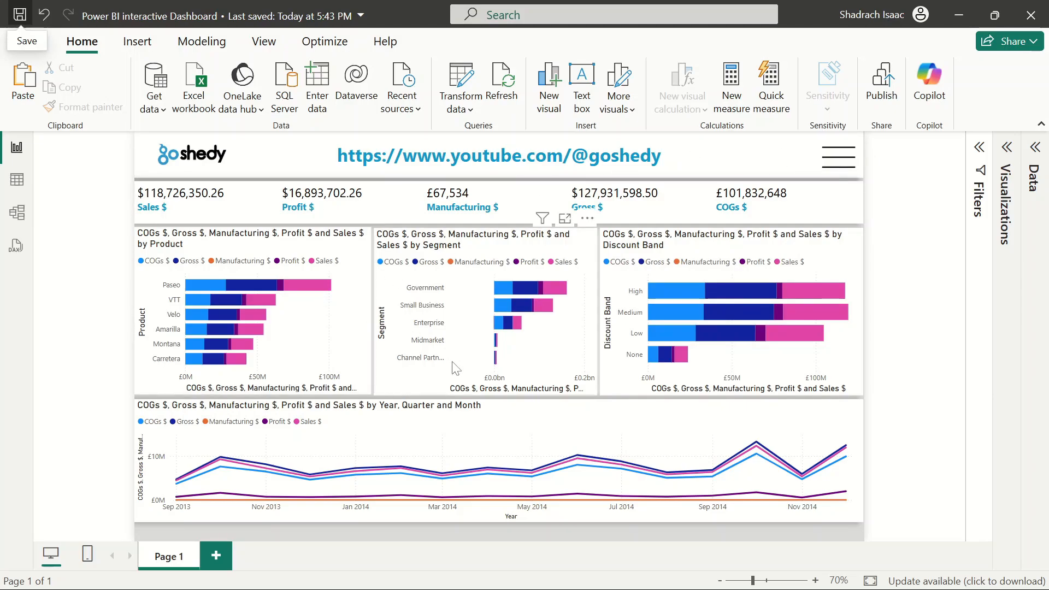
Clear the title text of the line chart in its general format settings
click(439, 449)
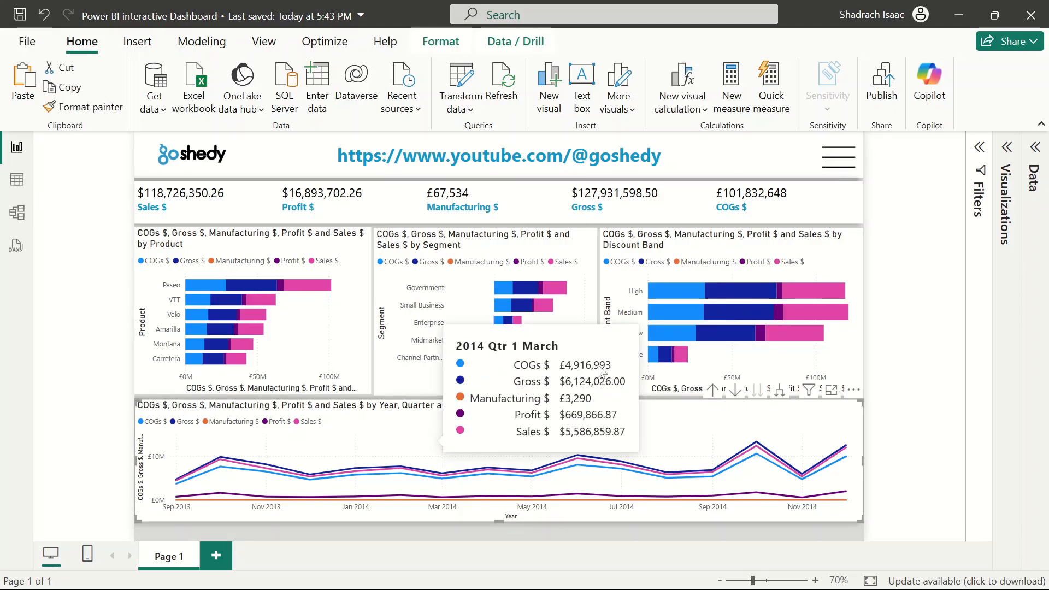
click(1007, 147)
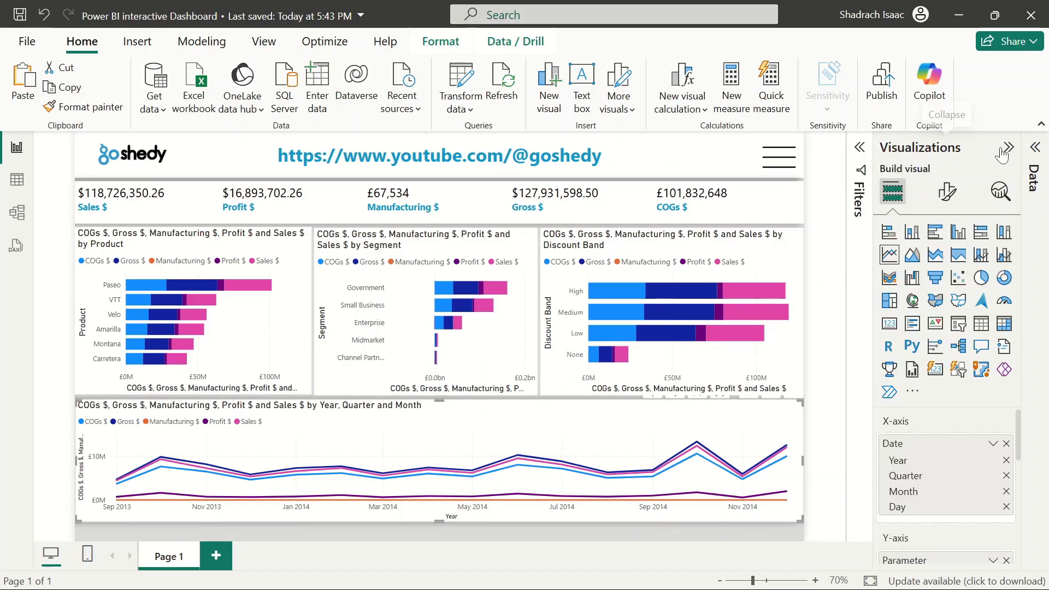
click(947, 192)
click(945, 267)
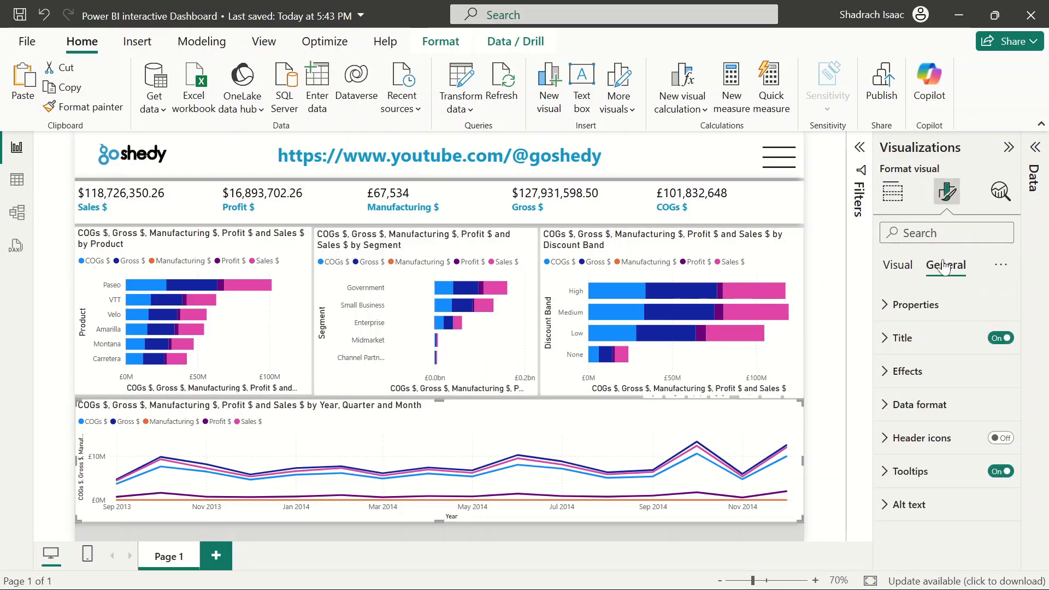
click(903, 337)
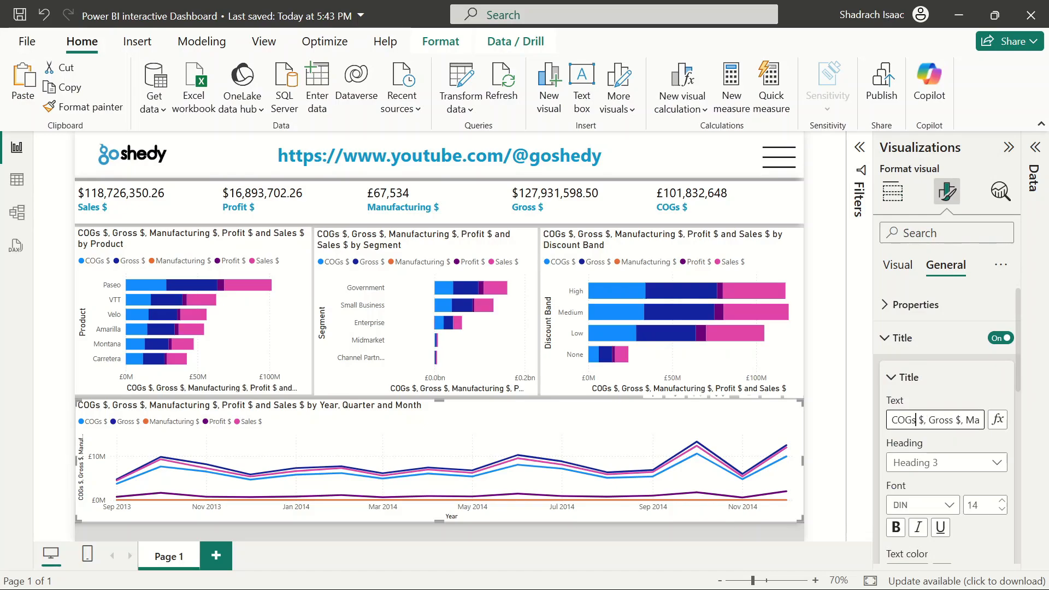
triple_click(934, 419)
key(Delete)
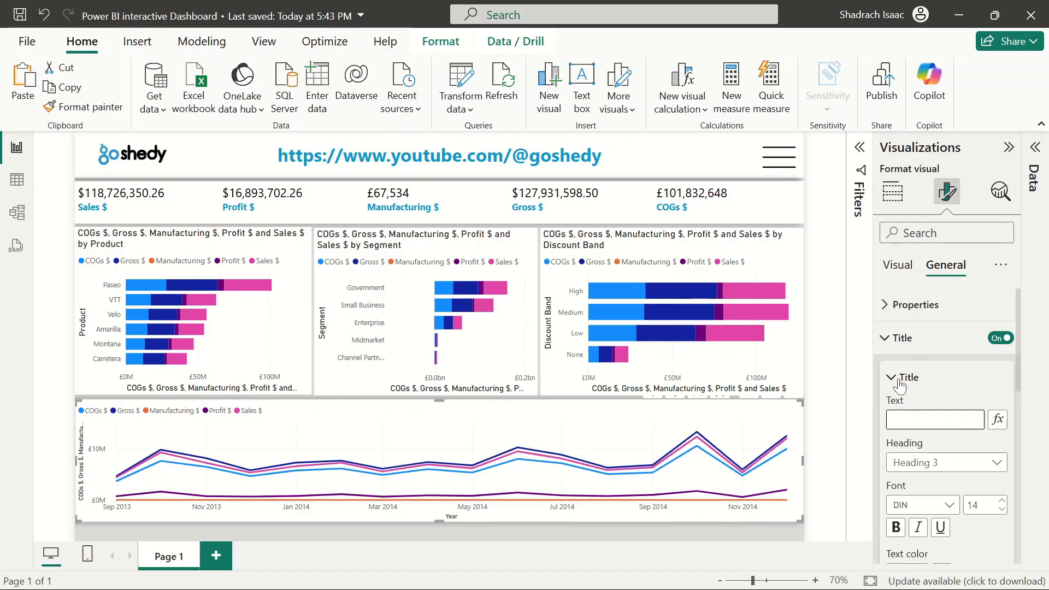
Clear the title text of the Discount Band bar chart
click(891, 377)
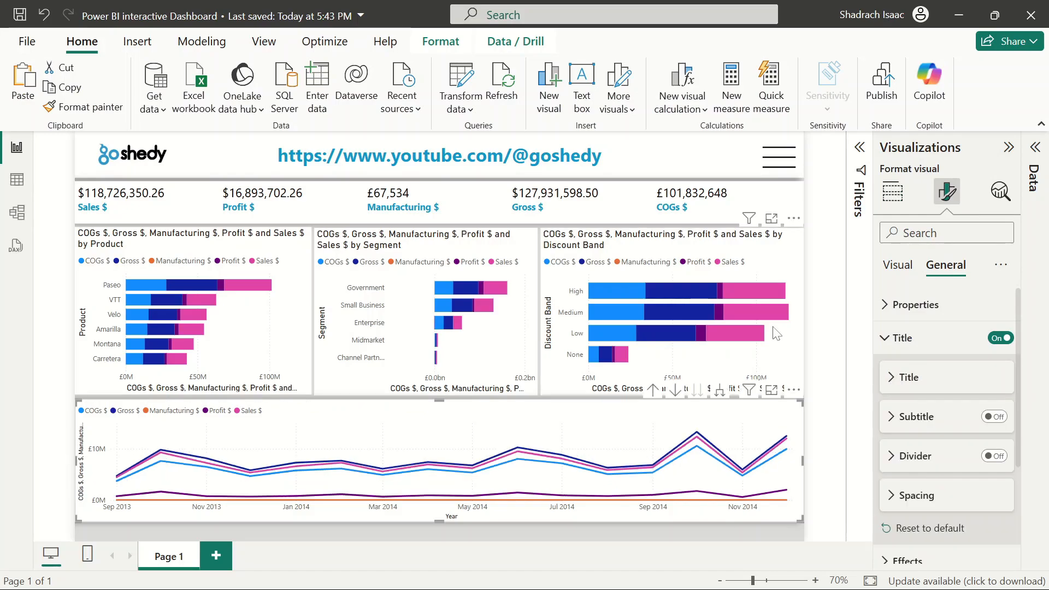
click(673, 255)
click(896, 383)
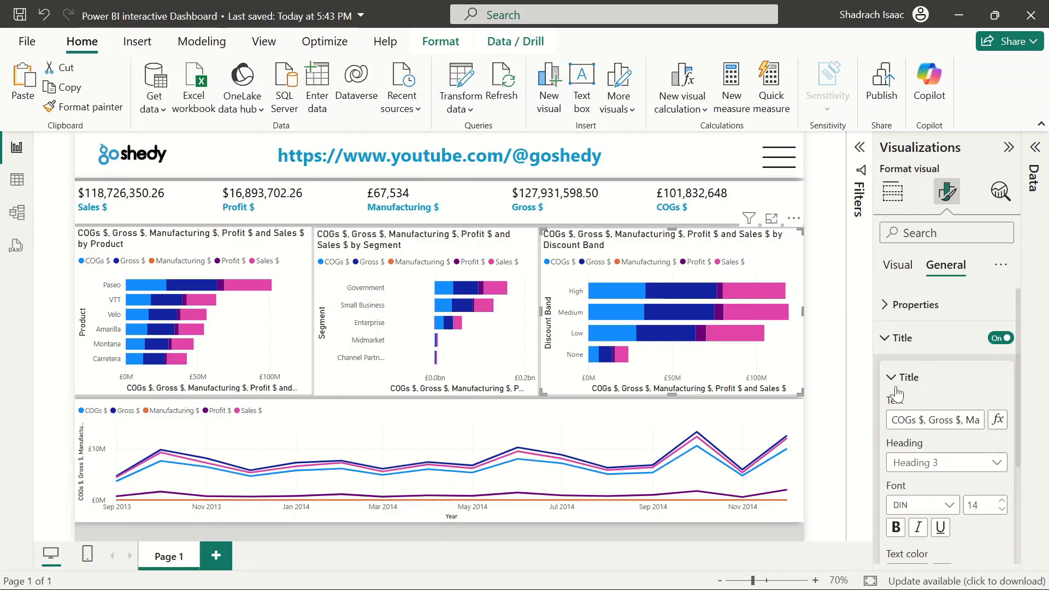
triple_click(934, 419)
key(Delete)
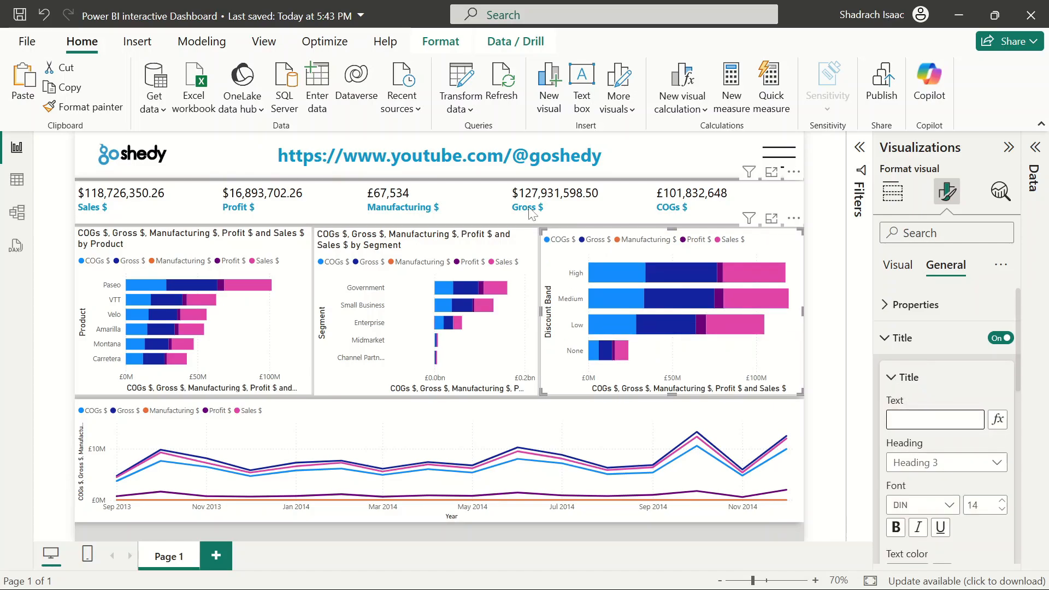
Clear the title text of the Segment bar chart
click(484, 243)
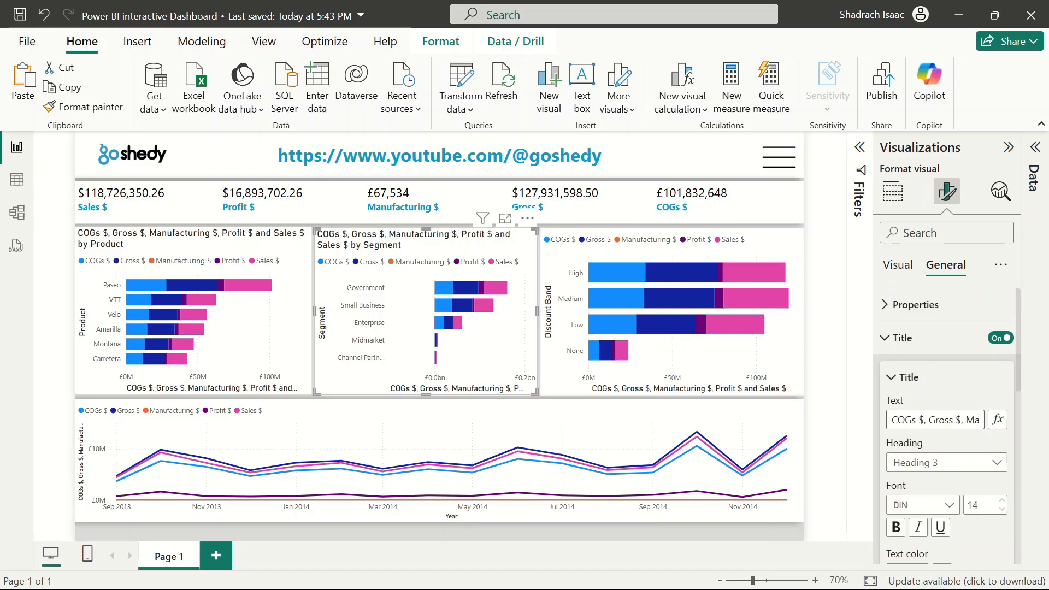
triple_click(934, 419)
key(Delete)
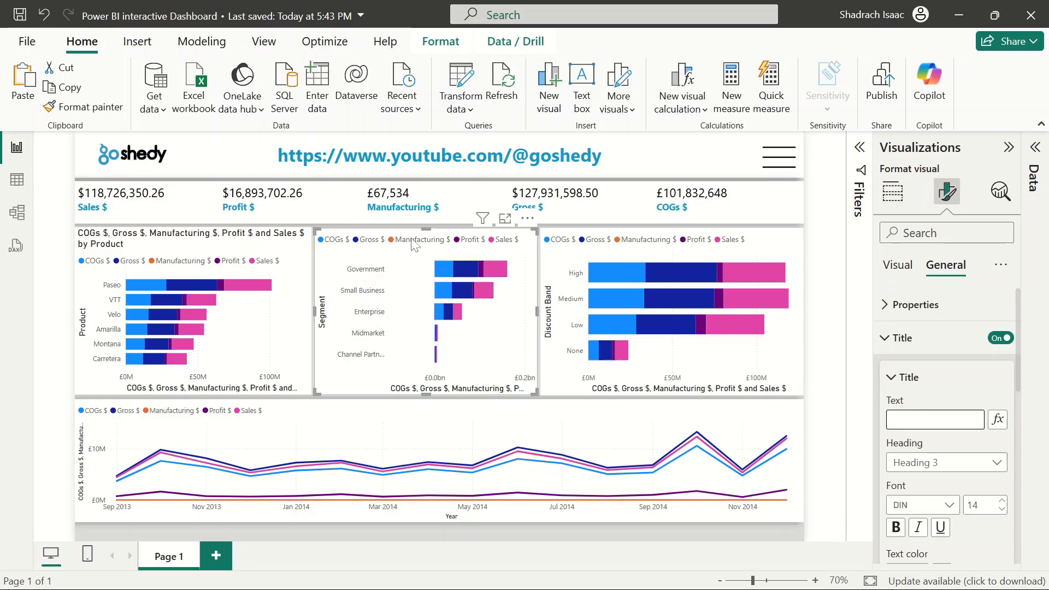
Clear the title text of the Product bar chart
click(263, 245)
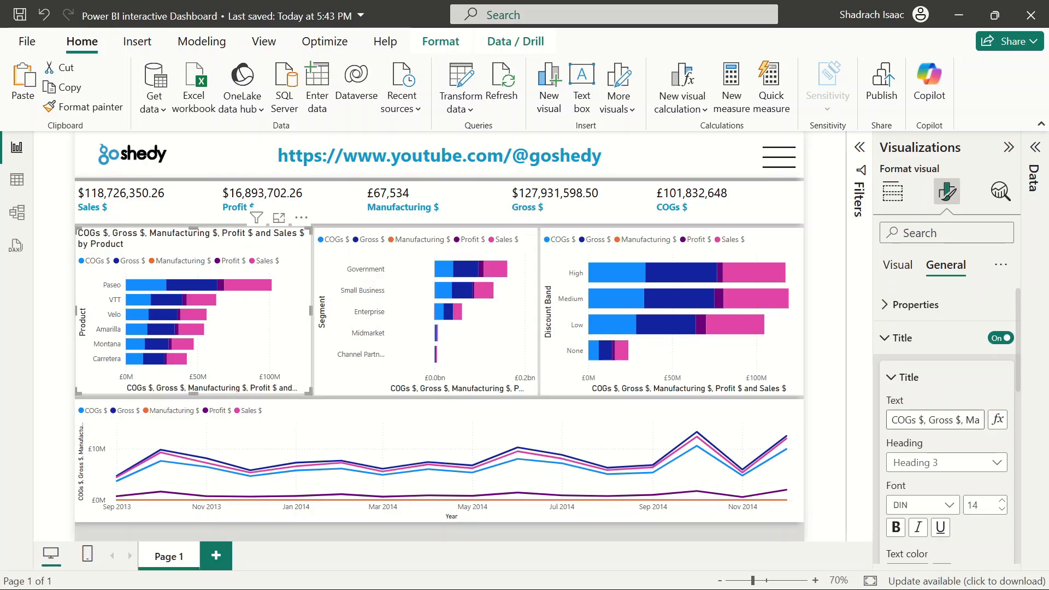
triple_click(934, 420)
key(Delete)
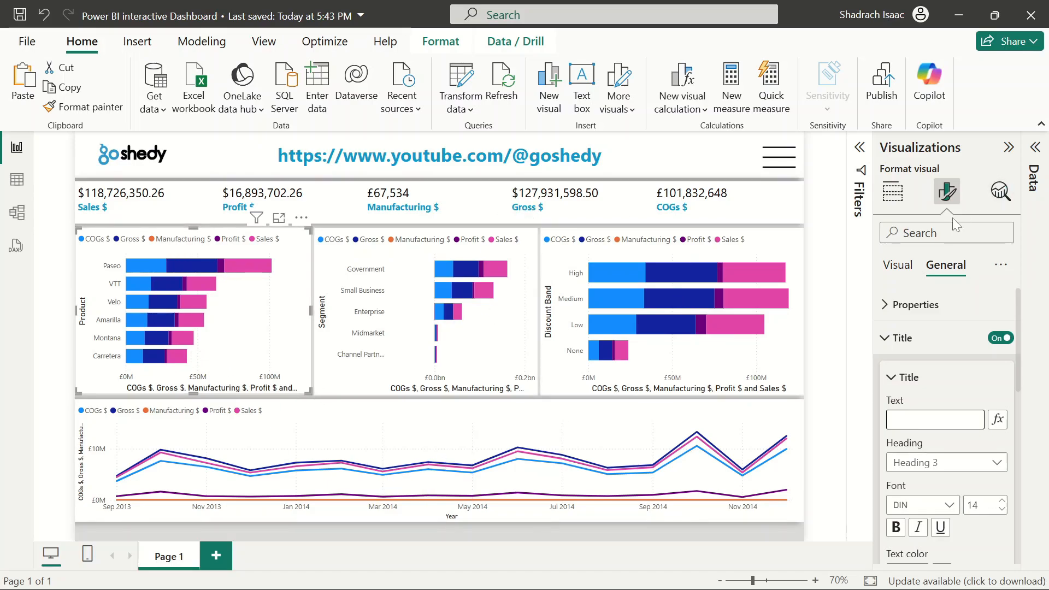
Turn off the X-axis title on the Product bar chart
click(898, 338)
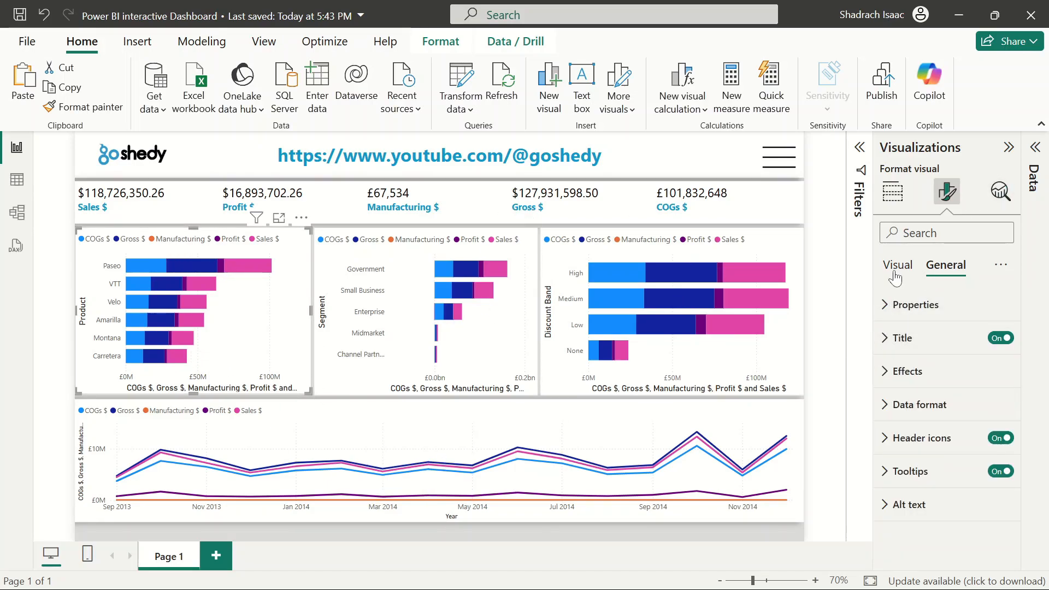
click(894, 272)
click(896, 338)
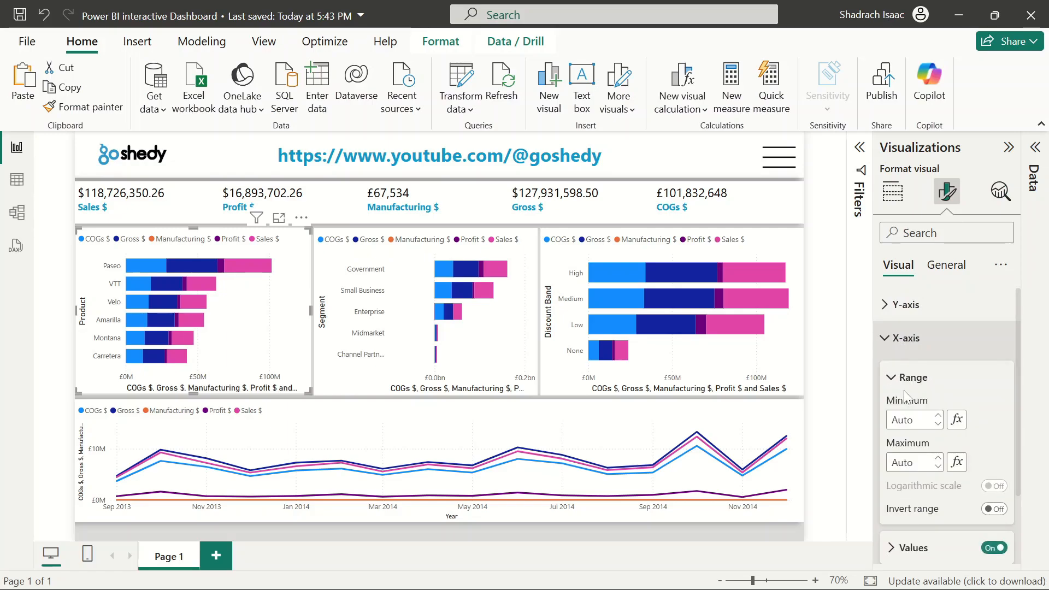
scroll(904, 395, down, 5)
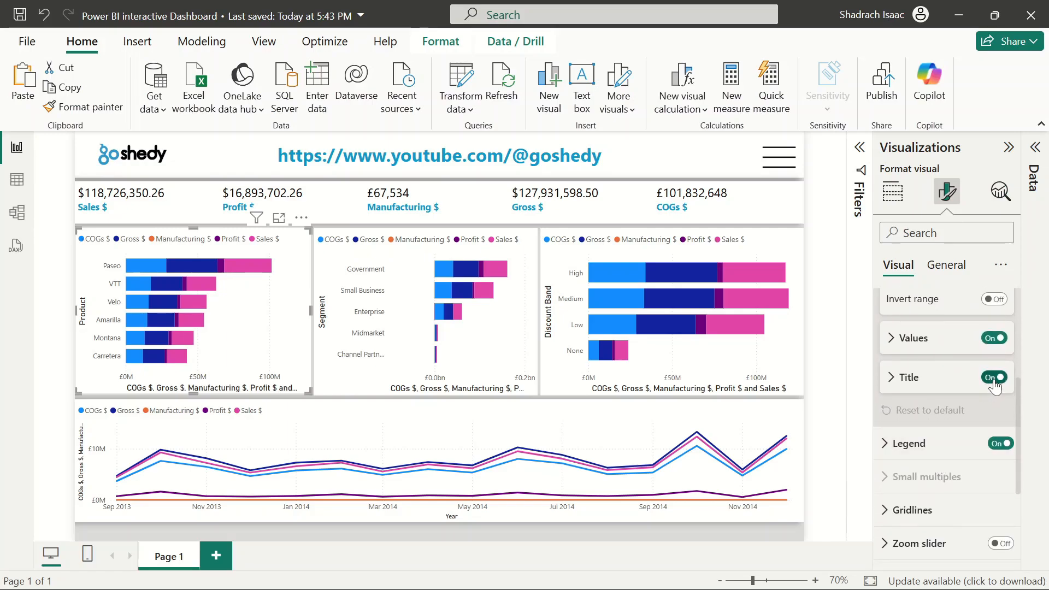
click(994, 378)
Turn off the X-axis title on the Discount Band bar chart
click(613, 260)
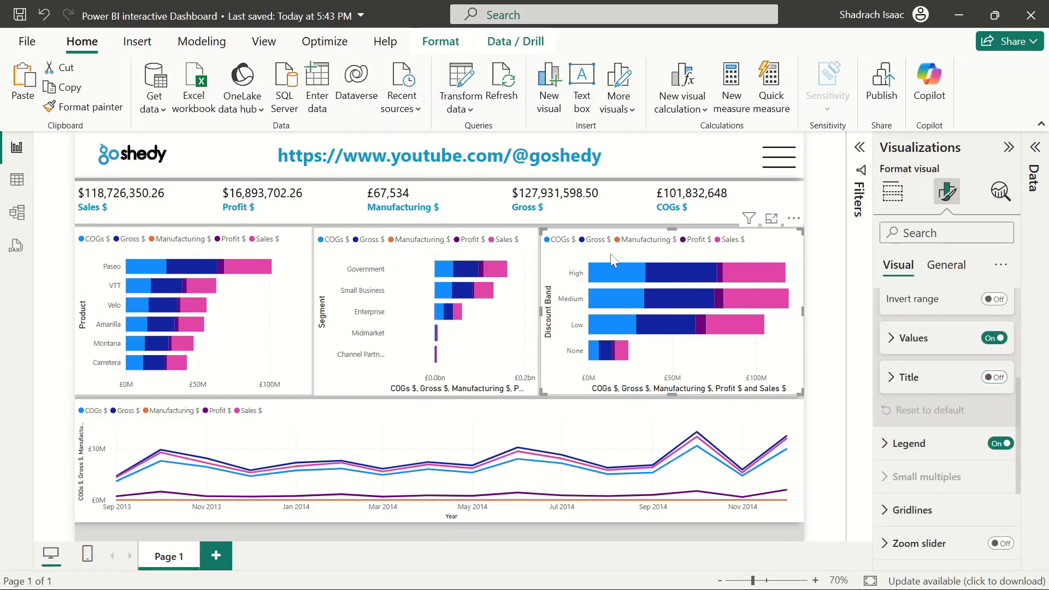
click(994, 377)
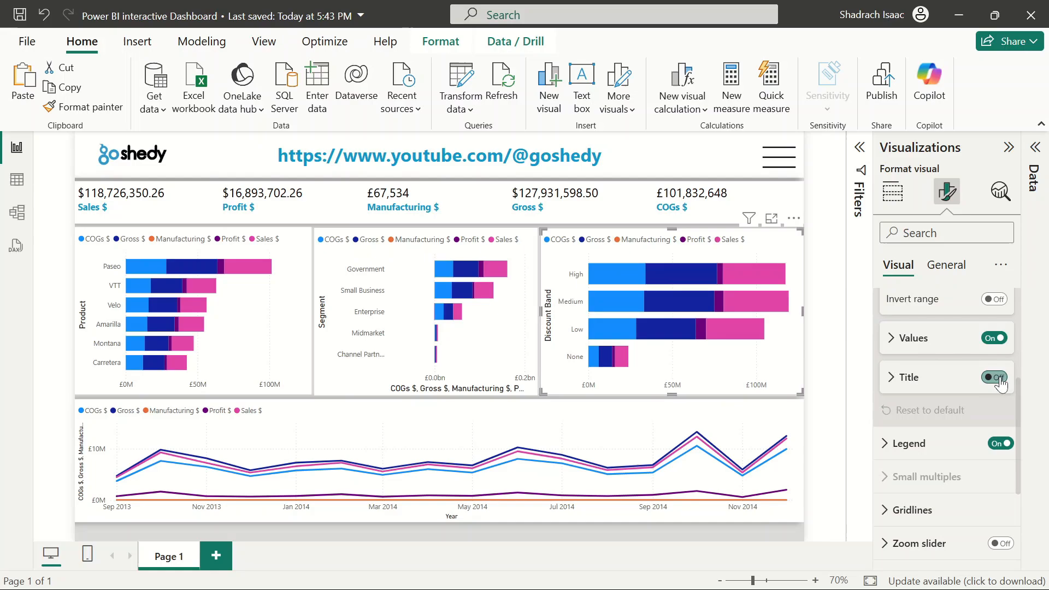
Turn off the Y-axis title on the line chart
click(607, 433)
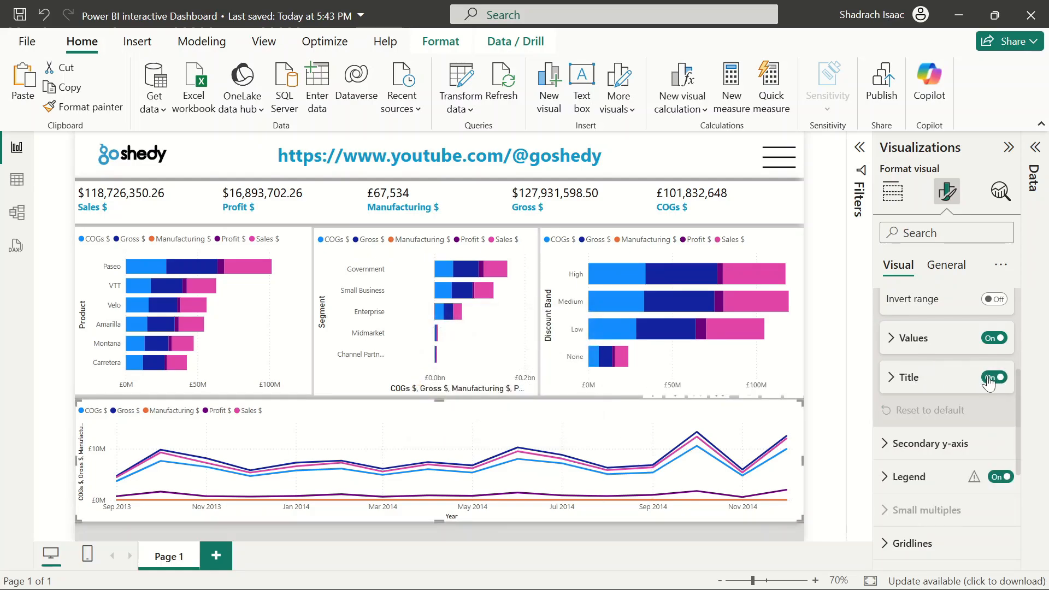
click(991, 378)
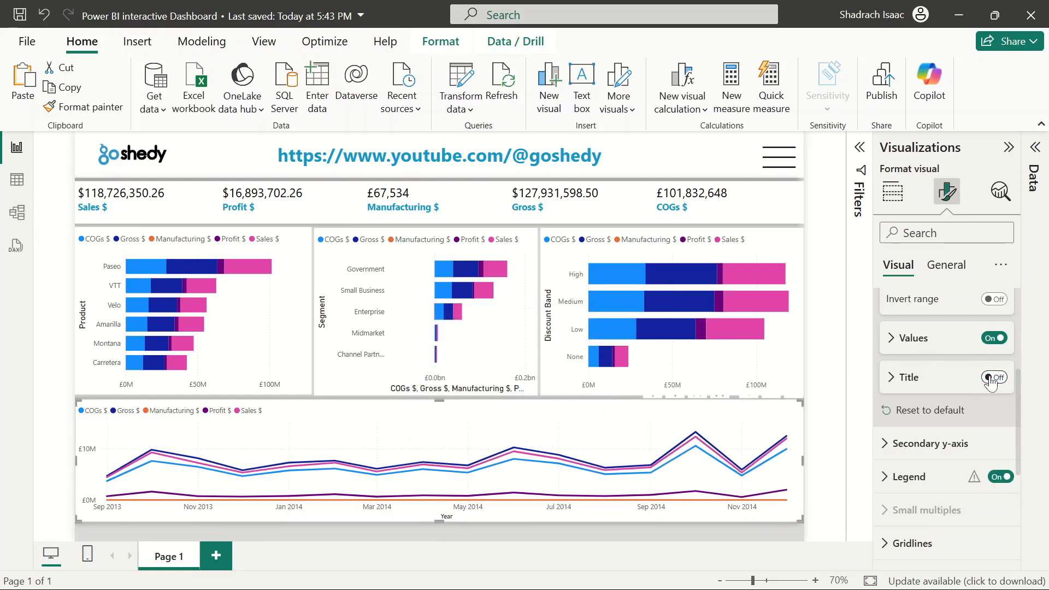
click(991, 378)
click(992, 378)
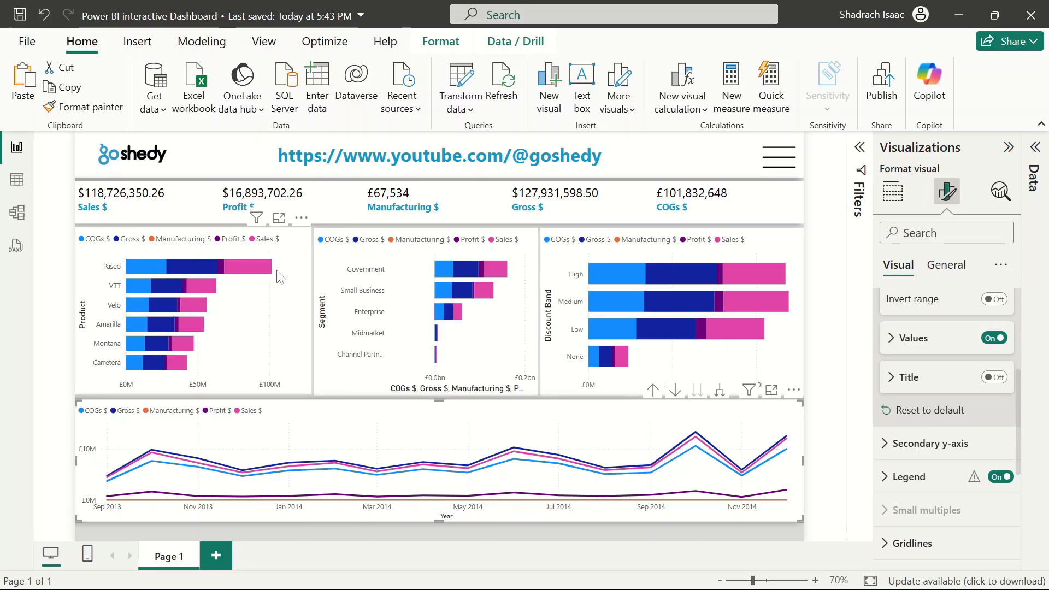
Turn off the Y-axis titles on the Product and Segment bar charts
click(300, 321)
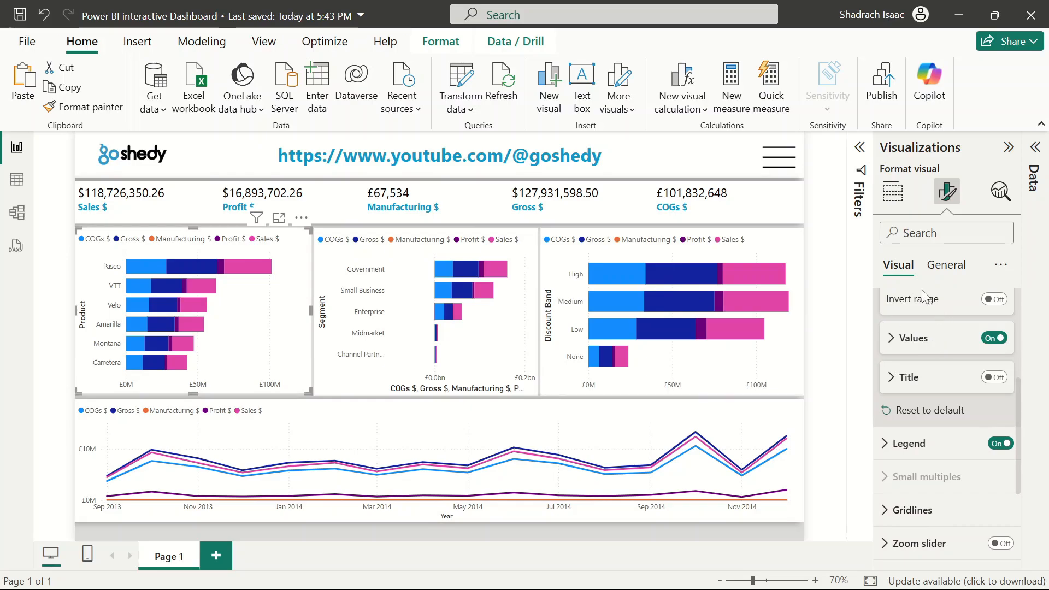
scroll(925, 354, up, 3)
click(881, 341)
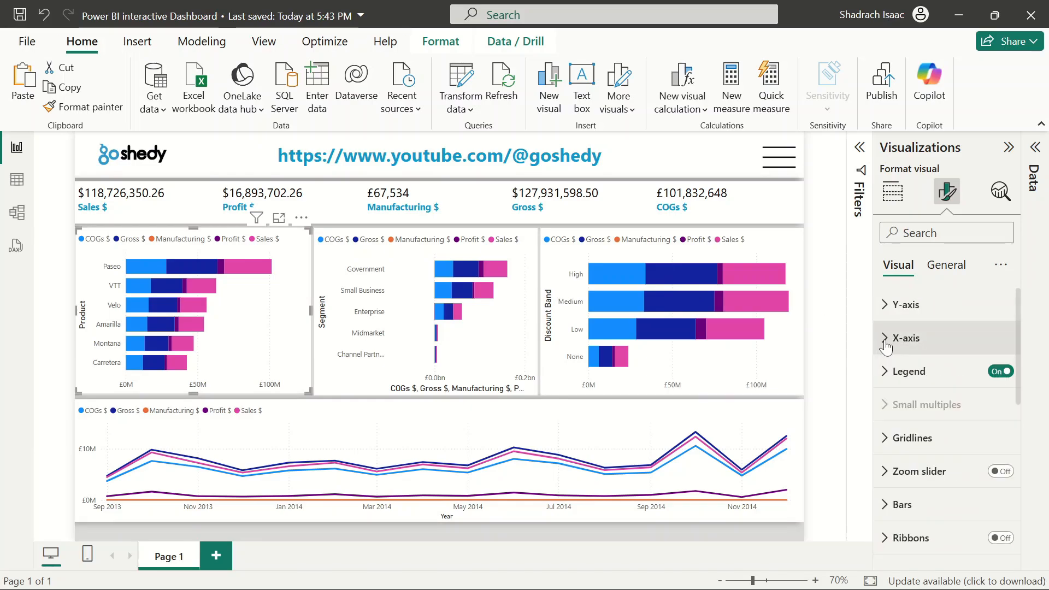
click(884, 321)
scroll(988, 489, down, 5)
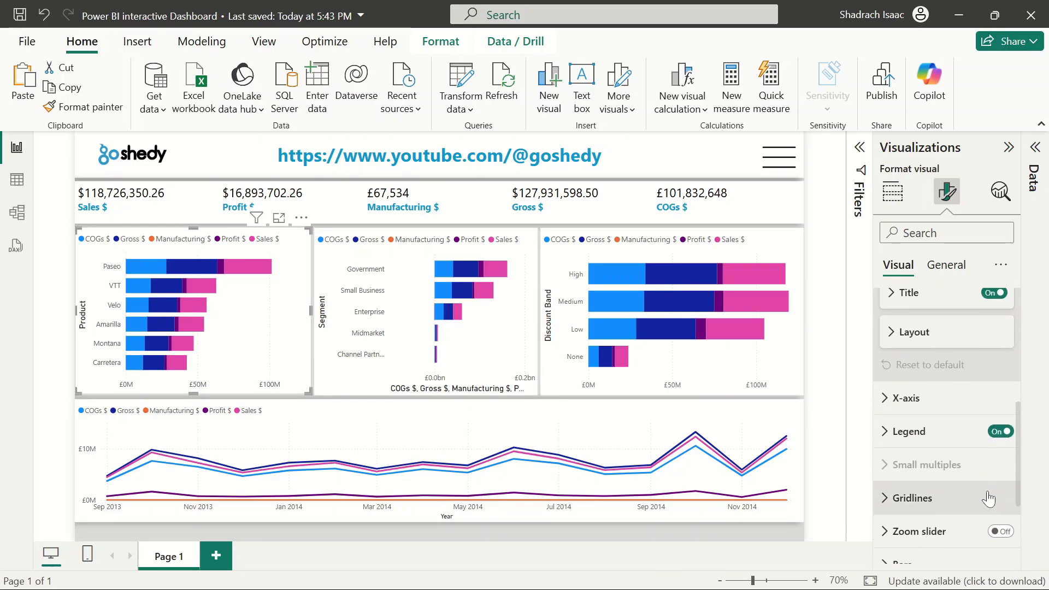
scroll(990, 415, up, 3)
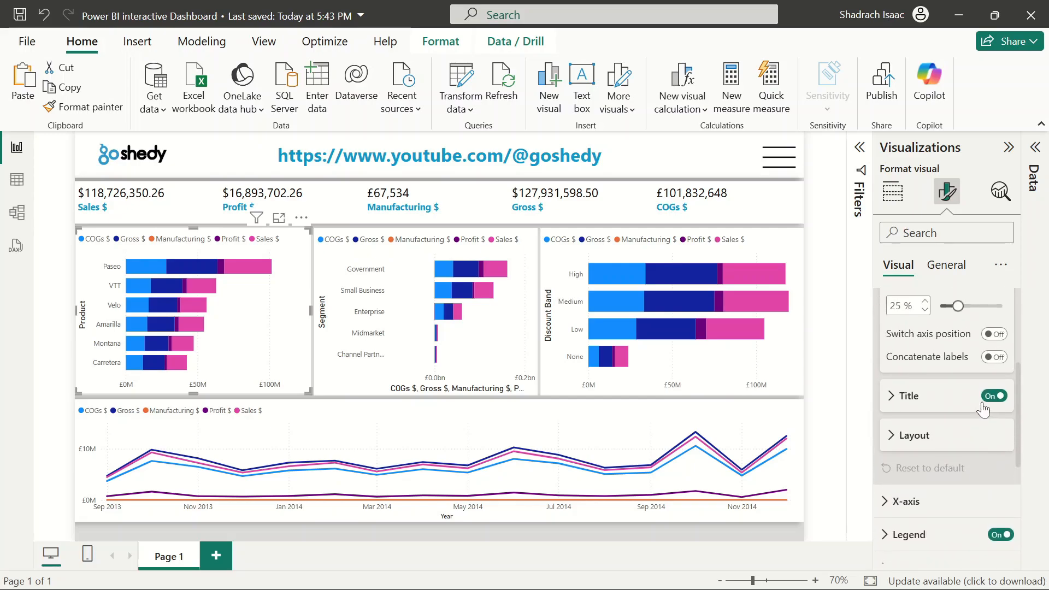
click(993, 396)
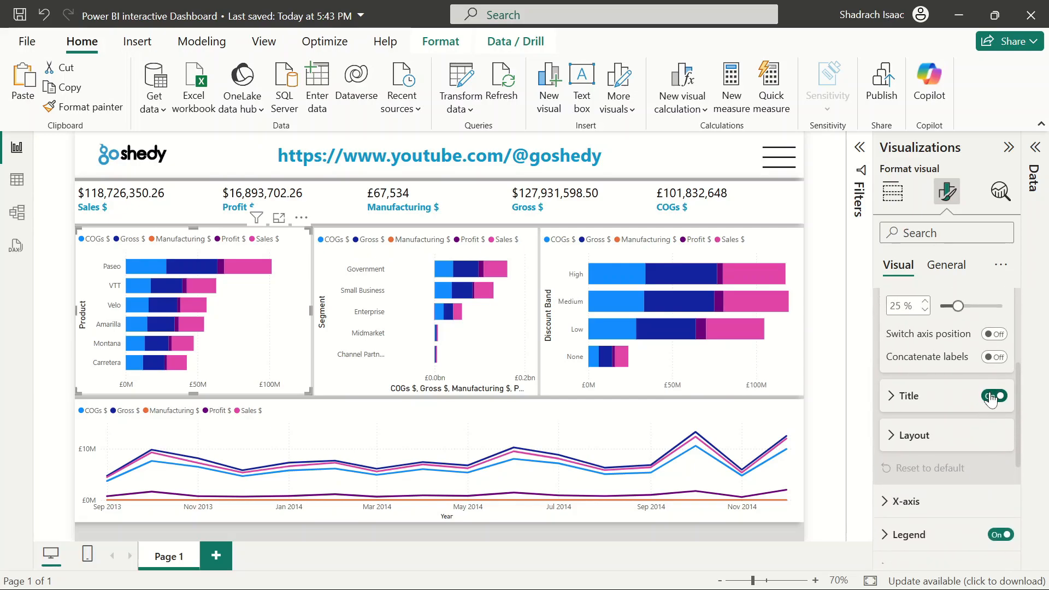
click(381, 301)
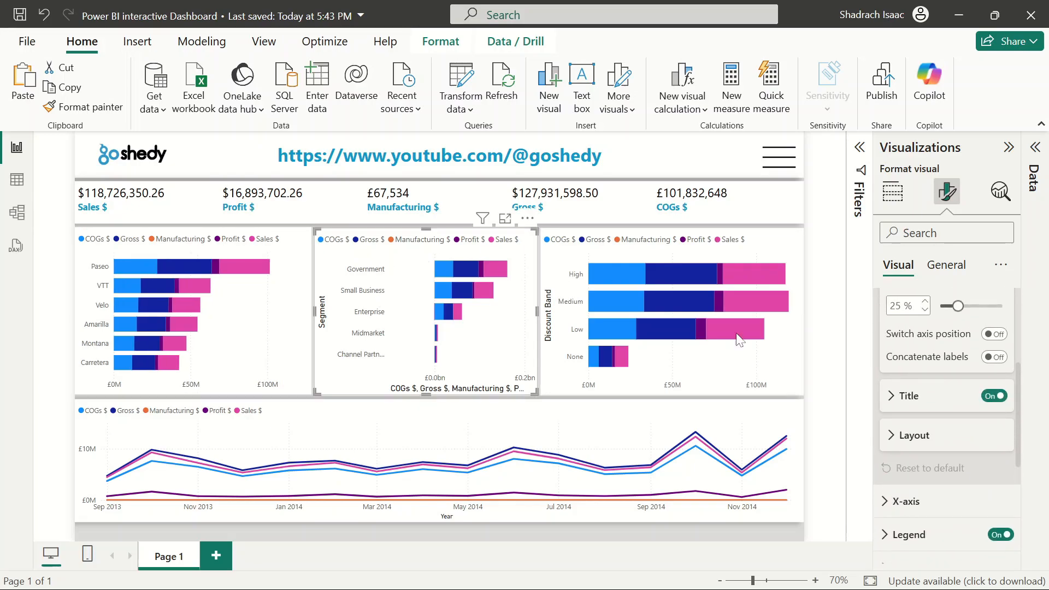
click(992, 395)
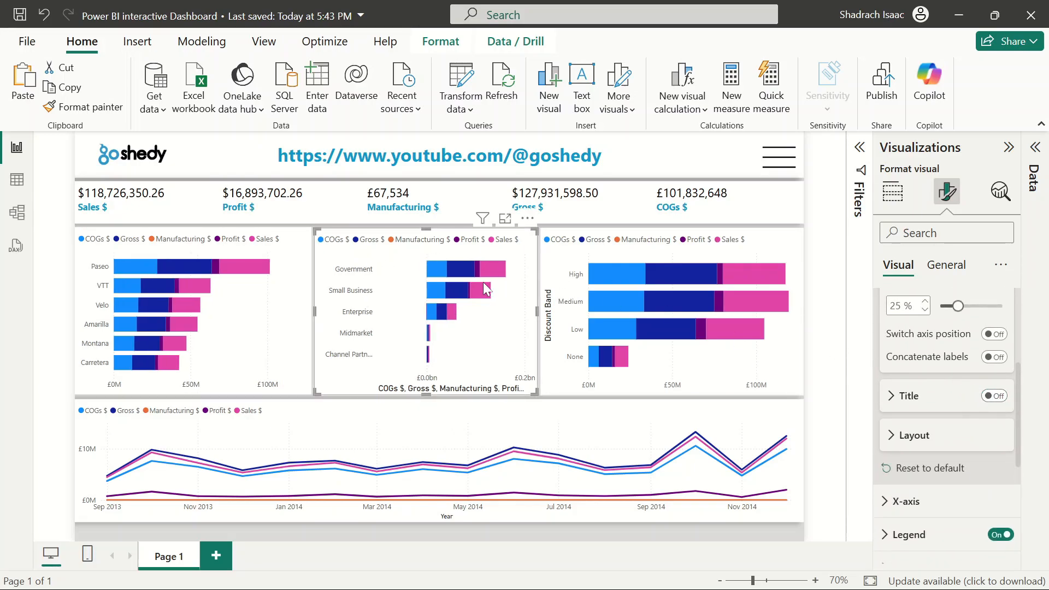
Turn the Y-axis titles on the Segment and Product bar charts back on
click(612, 254)
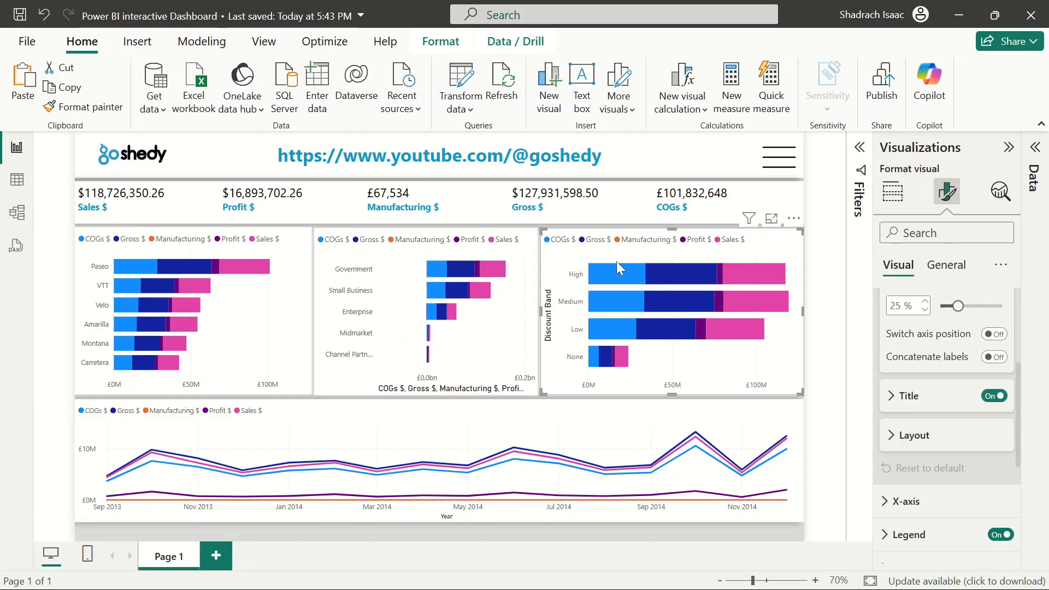
click(358, 316)
click(358, 316)
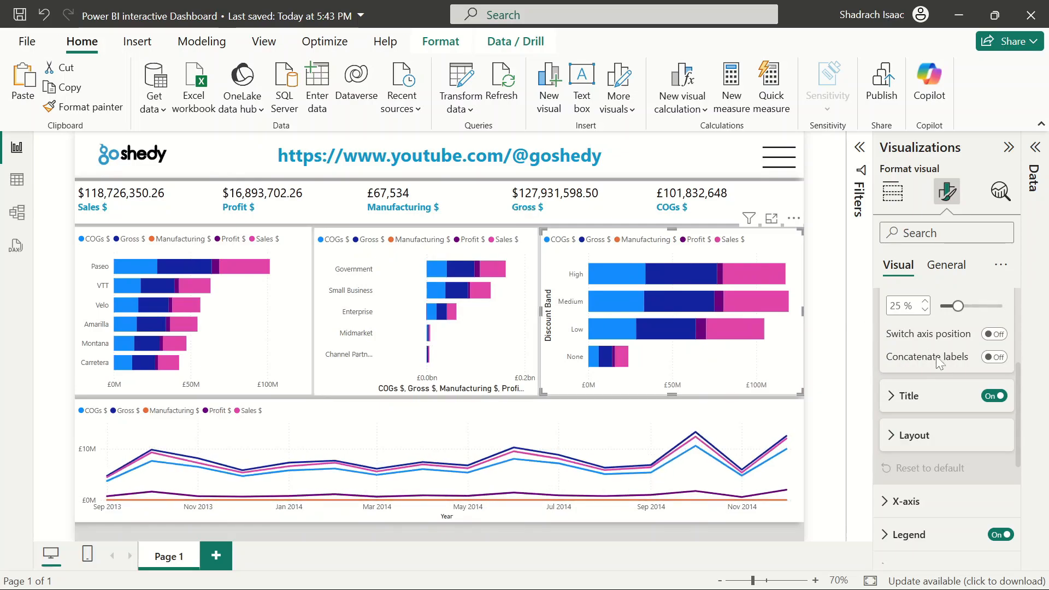
click(407, 283)
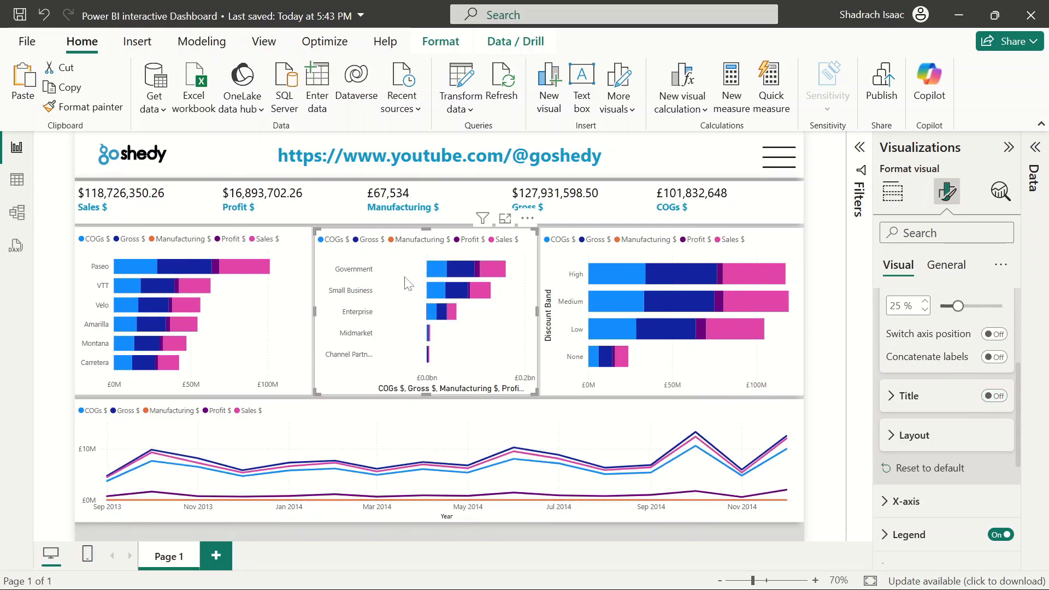
click(993, 396)
click(994, 397)
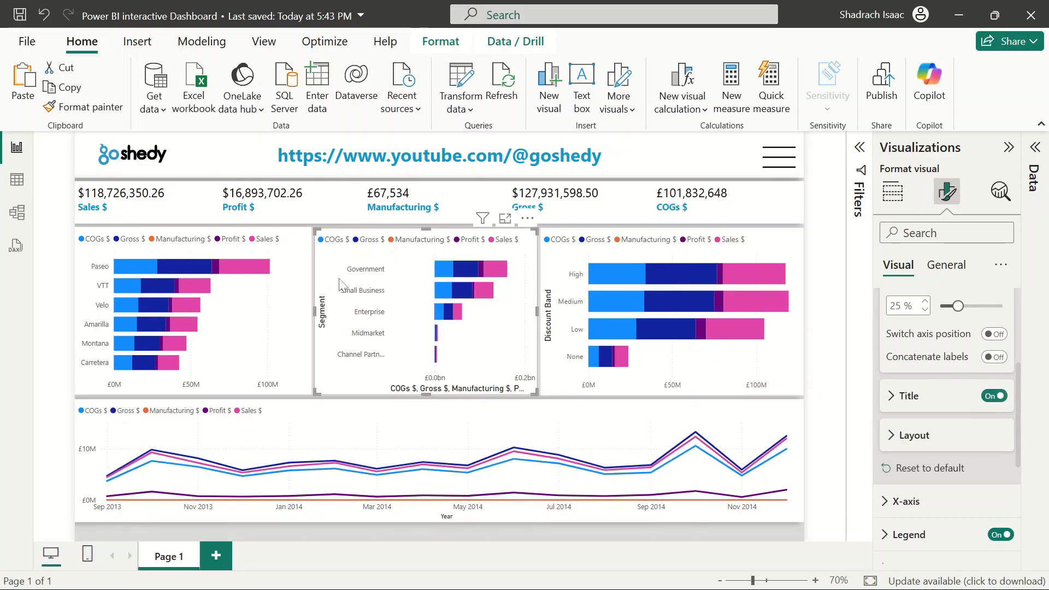
click(272, 307)
click(993, 396)
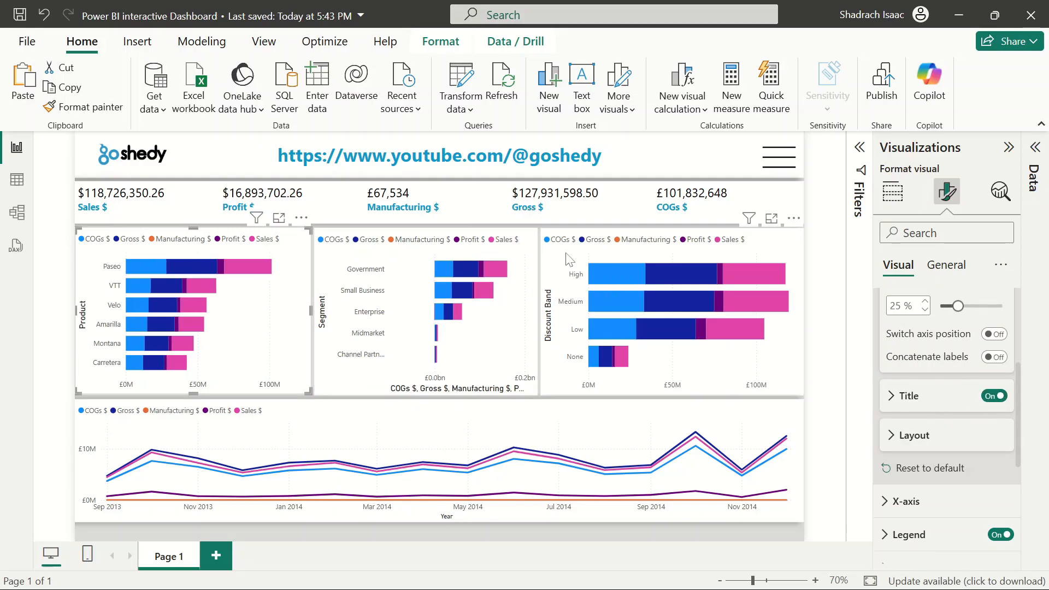
Turn off the X-axis title on the Segment bar chart
click(825, 264)
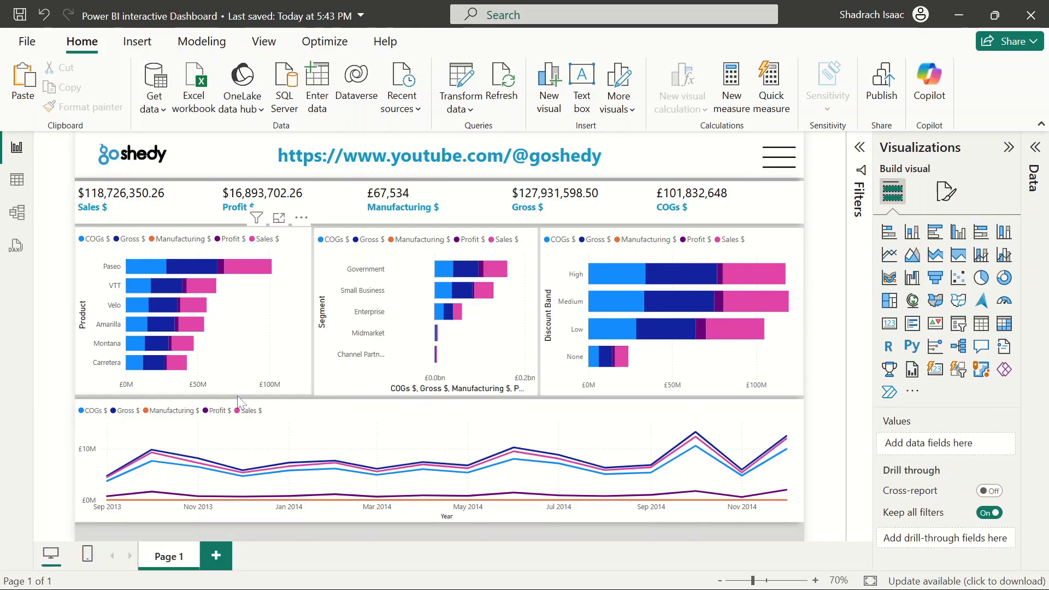
click(524, 357)
click(947, 191)
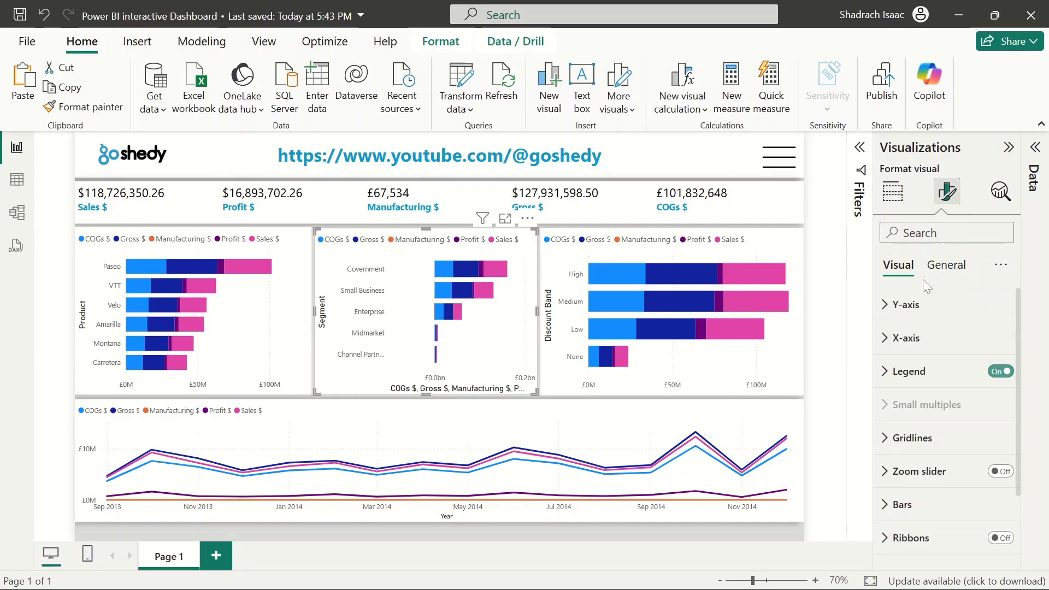
click(887, 337)
scroll(955, 426, down, 4)
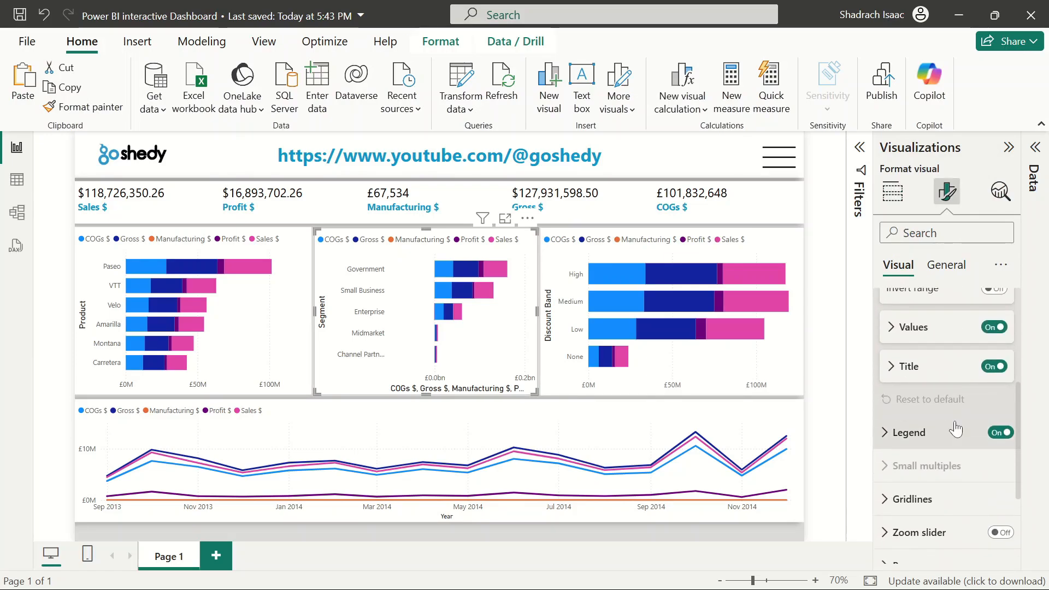
click(995, 366)
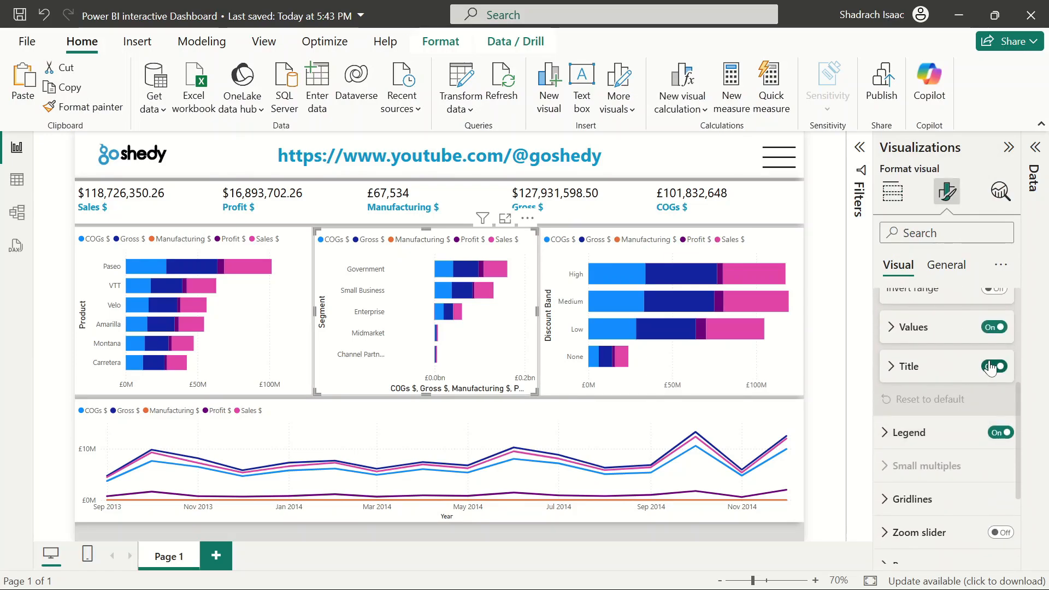
click(815, 339)
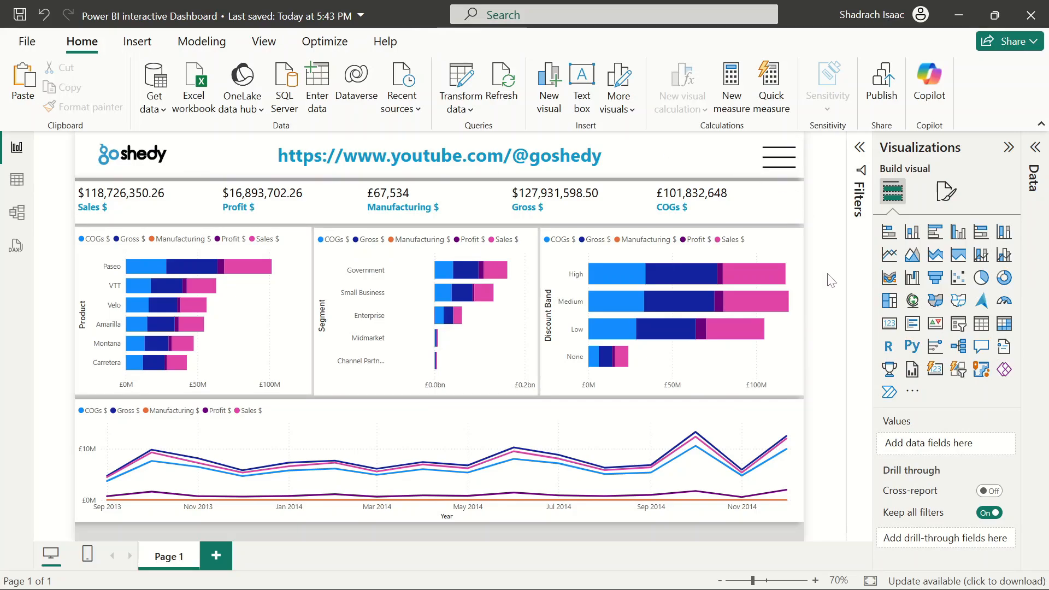
Save the report
key(ctrl+s)
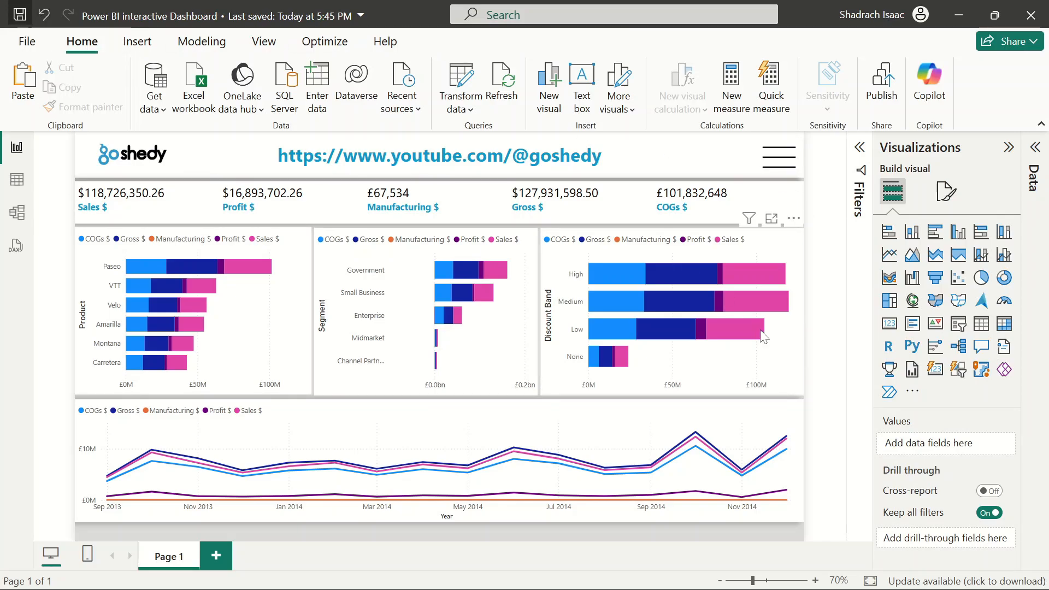
mouse_move(765, 337)
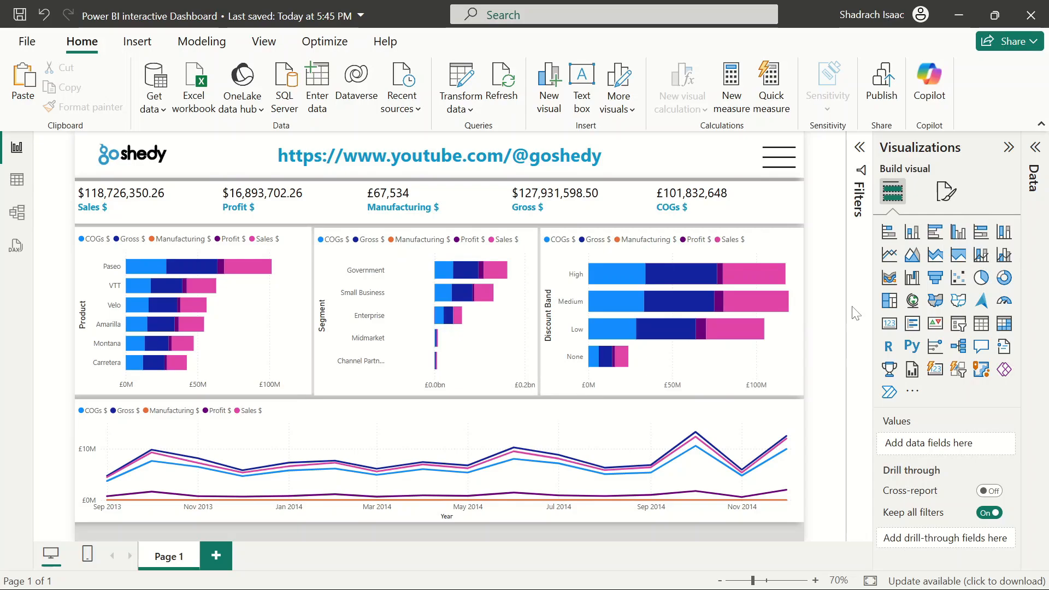
On the Product bar chart, set the COGs $ series bar colour to the teal blue from recent colours
click(282, 294)
click(946, 191)
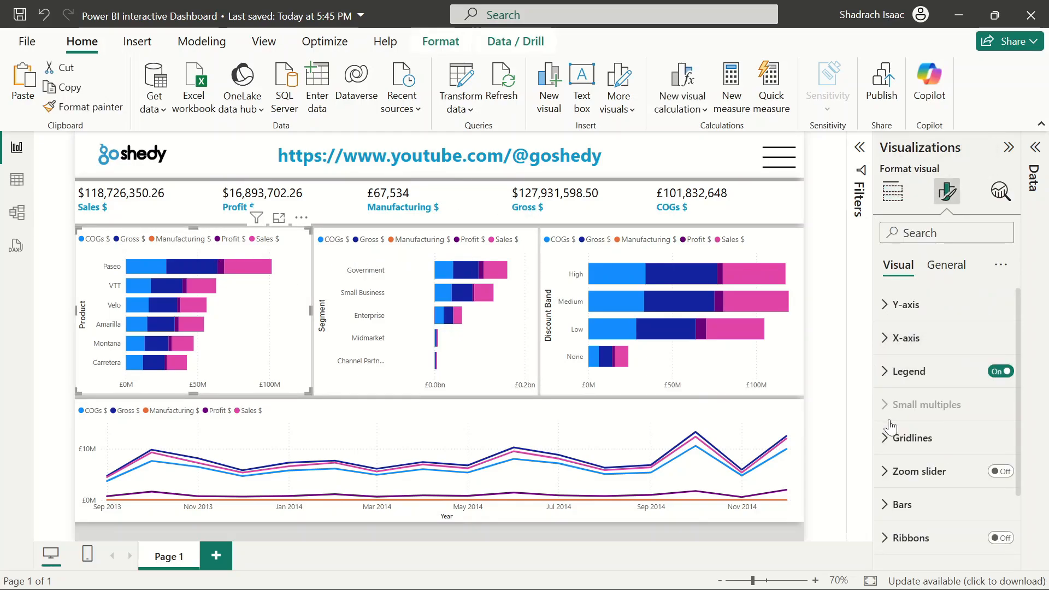
scroll(891, 429, down, 3)
scroll(892, 433, up, 3)
scroll(893, 434, down, 1)
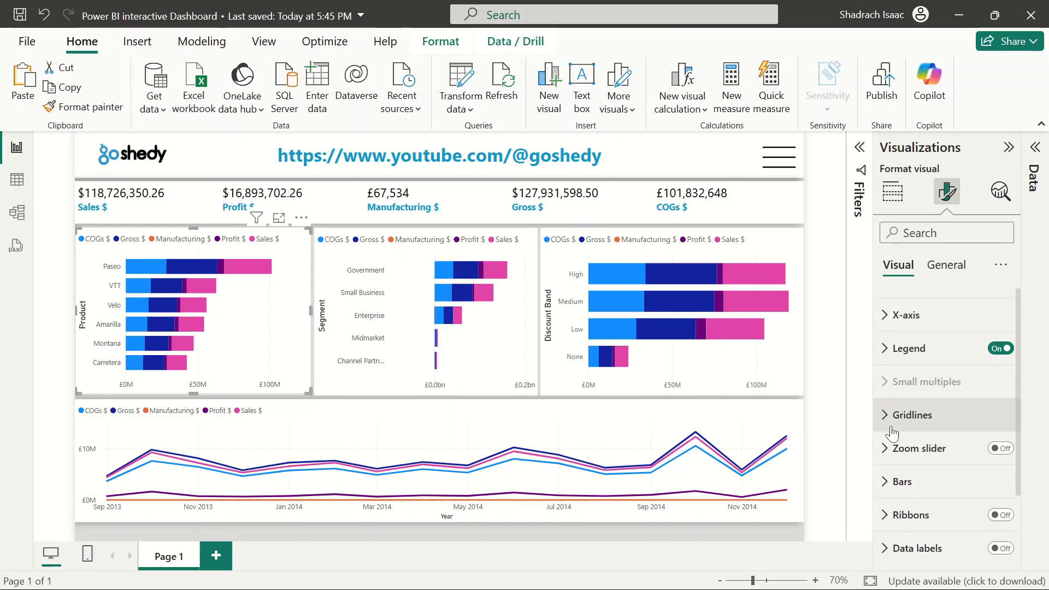
scroll(892, 431, down, 1)
scroll(902, 417, up, 1)
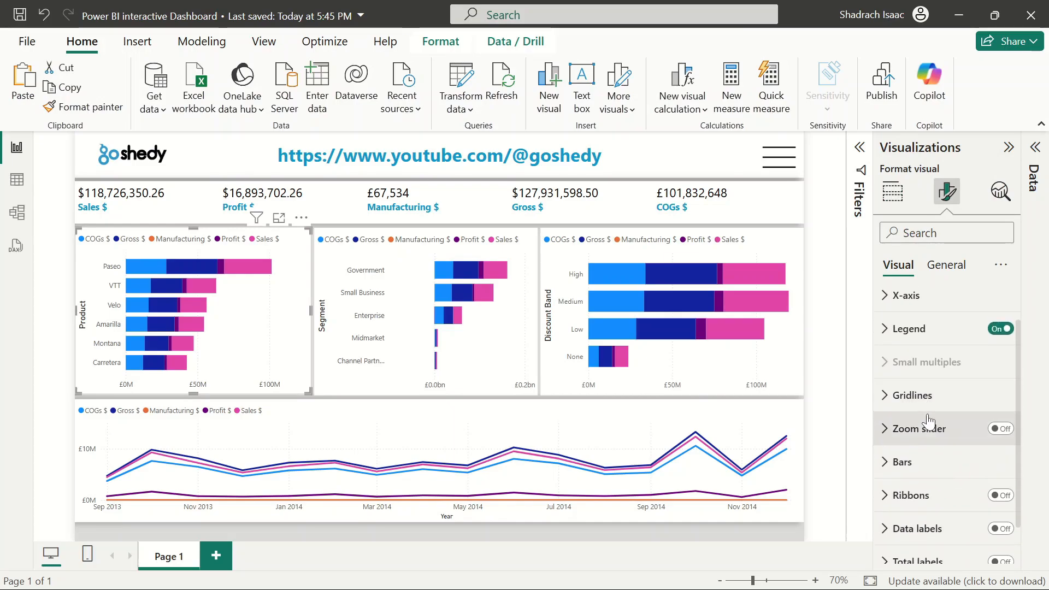
scroll(929, 421, down, 1)
click(897, 424)
scroll(897, 431, down, 3)
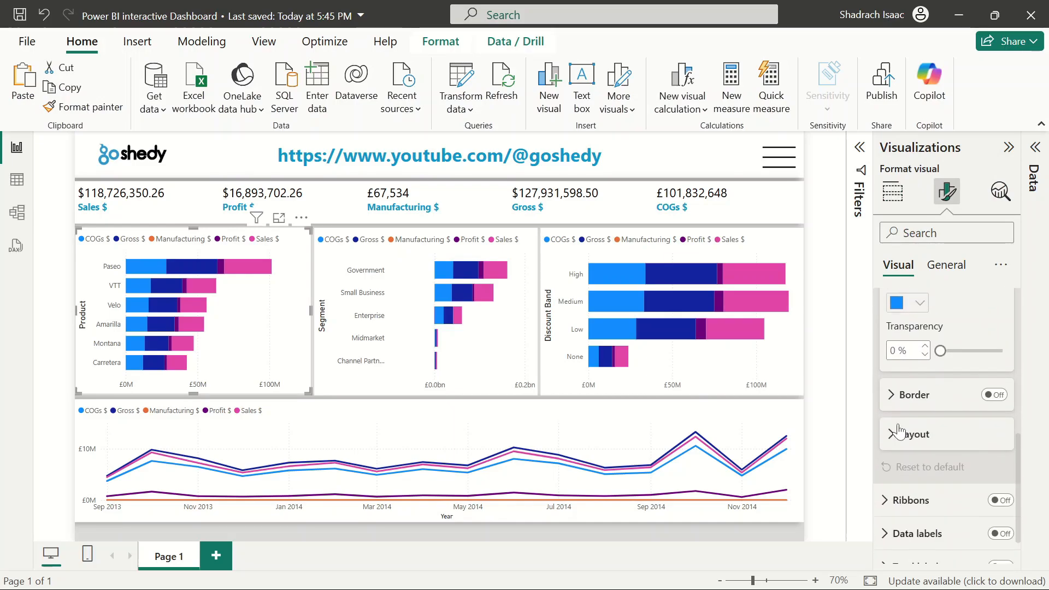
scroll(898, 430, up, 1)
scroll(961, 332, up, 1)
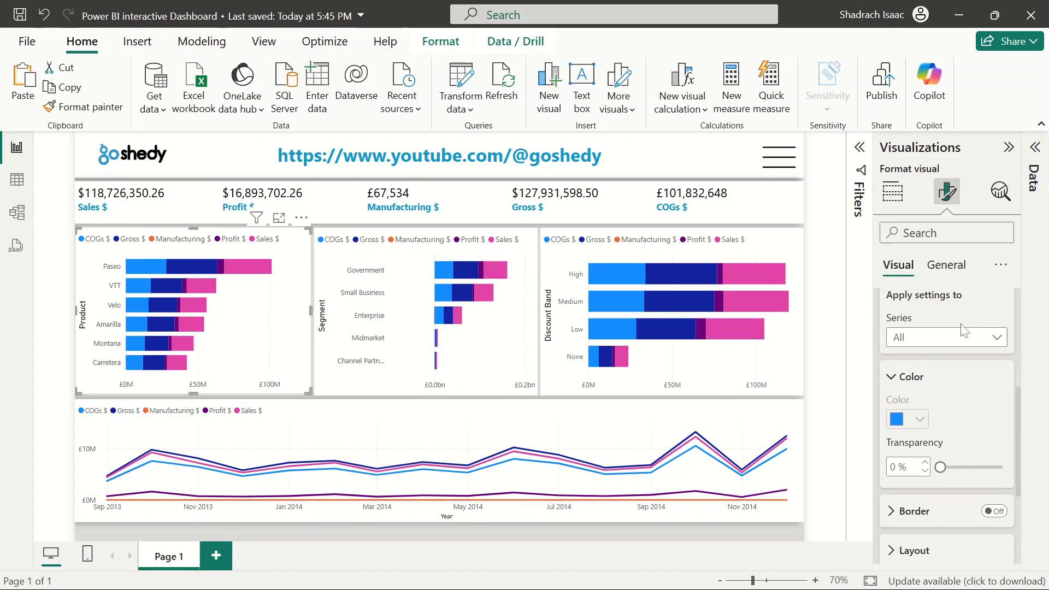
click(932, 343)
click(933, 347)
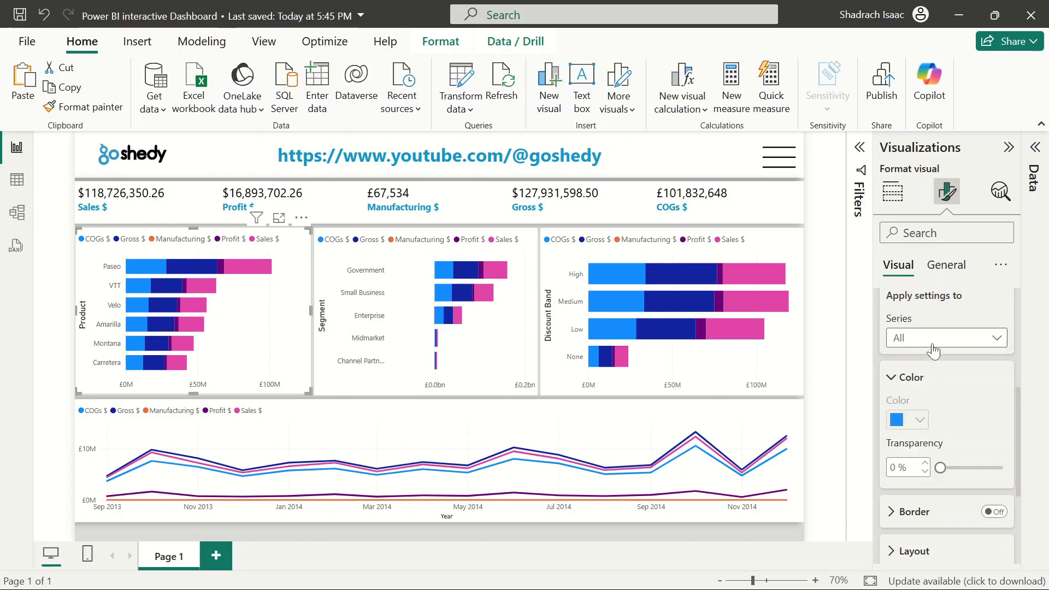
click(936, 344)
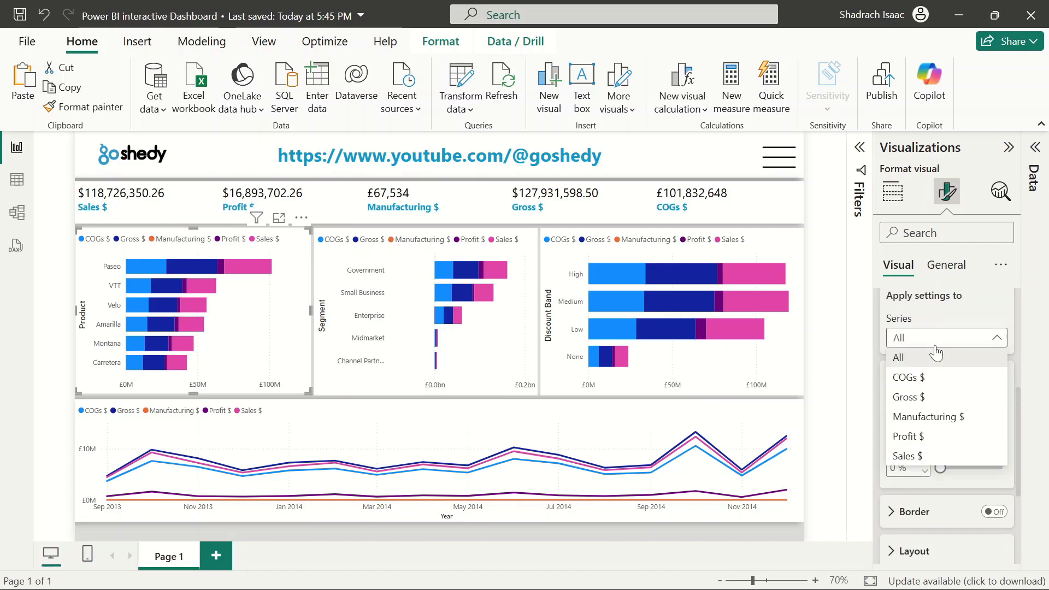
click(942, 377)
click(921, 421)
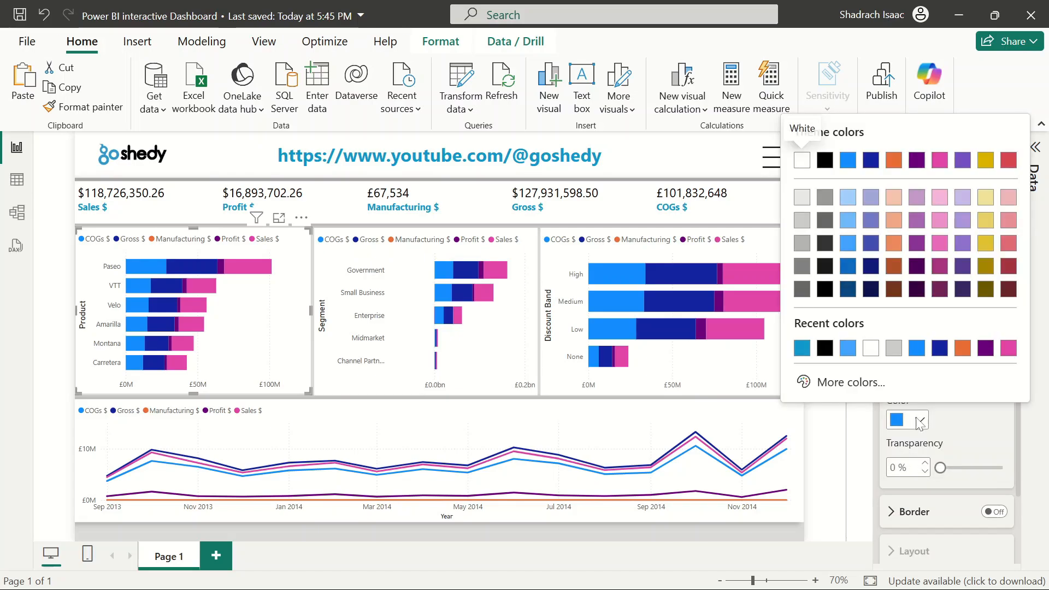
click(802, 348)
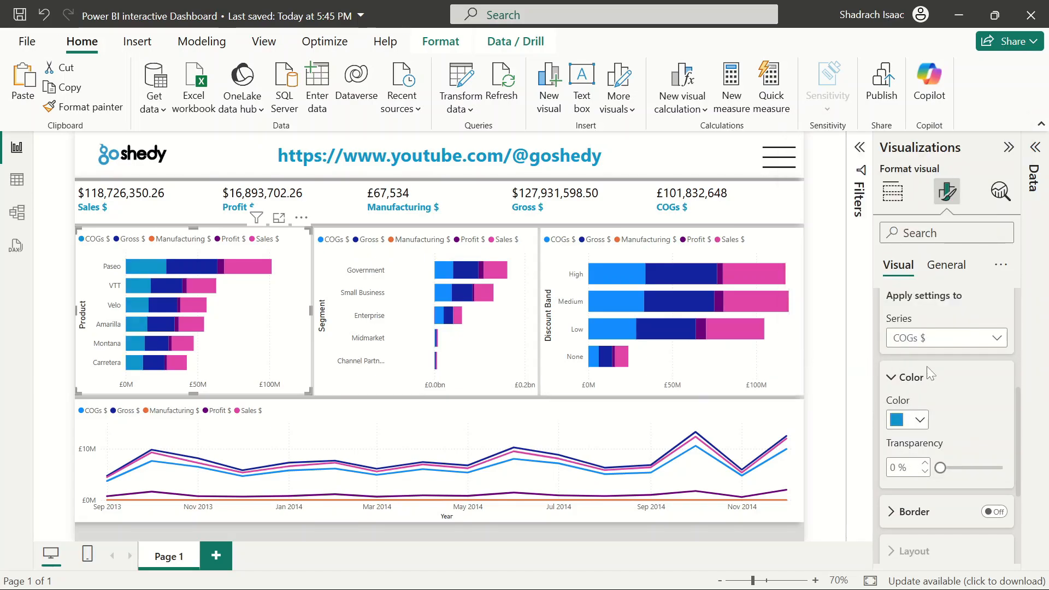
Set the Sales $ series bar colour on the Product chart to light grey
click(948, 349)
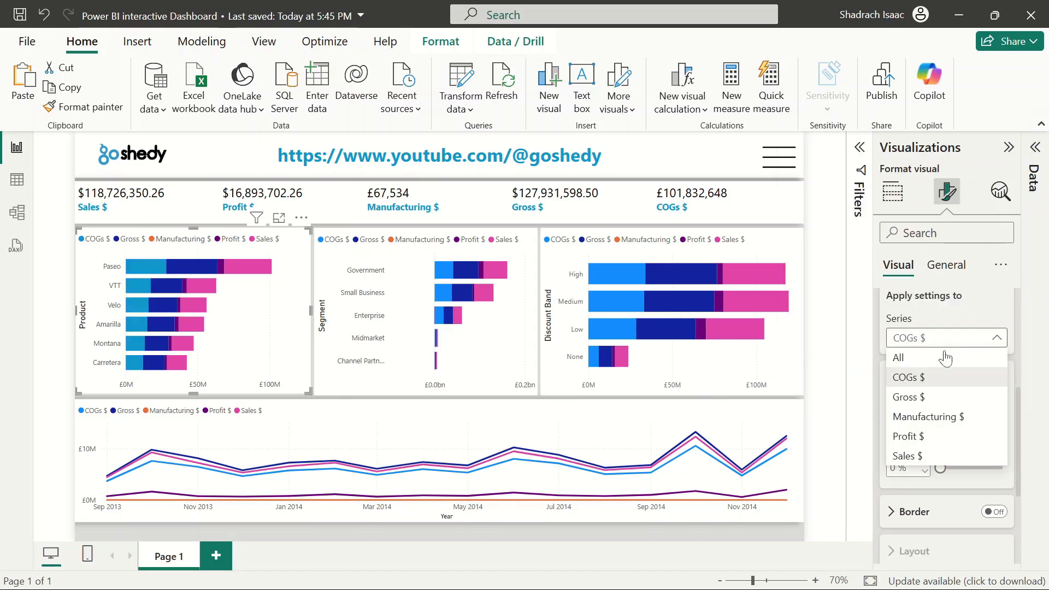
click(928, 456)
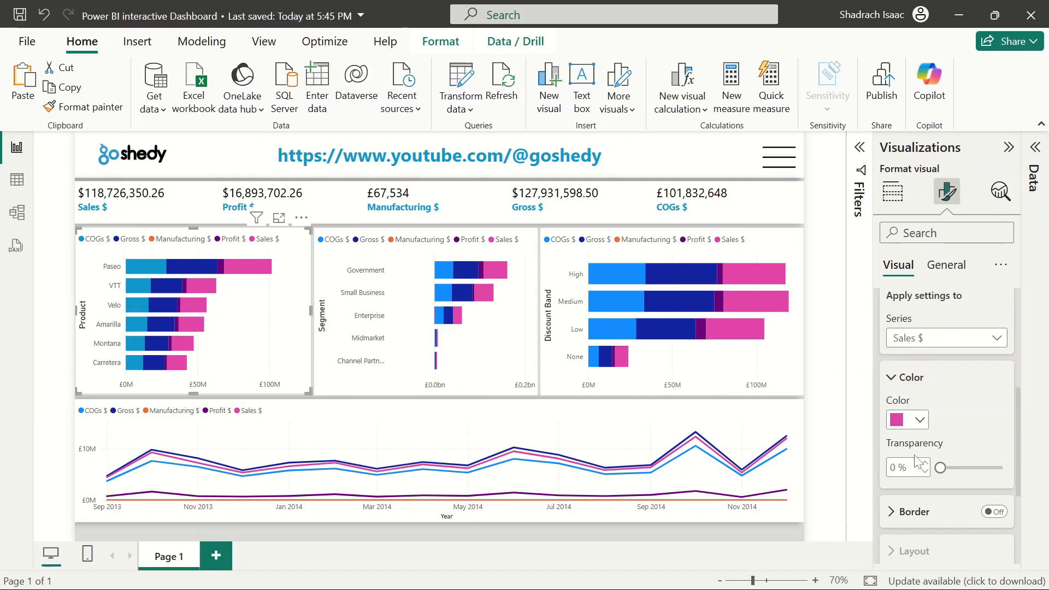
click(920, 421)
click(826, 349)
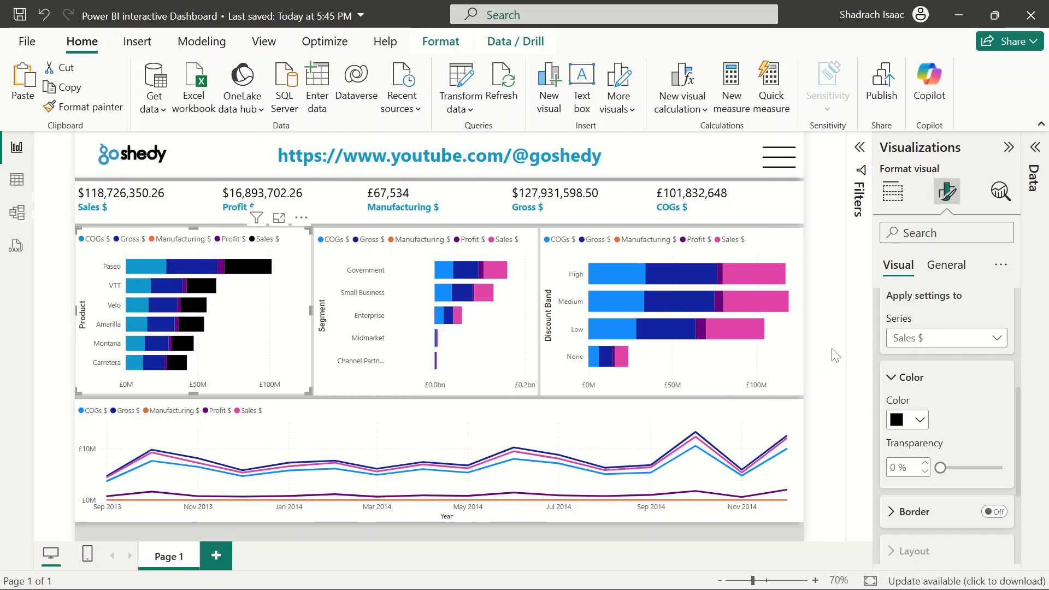
click(921, 421)
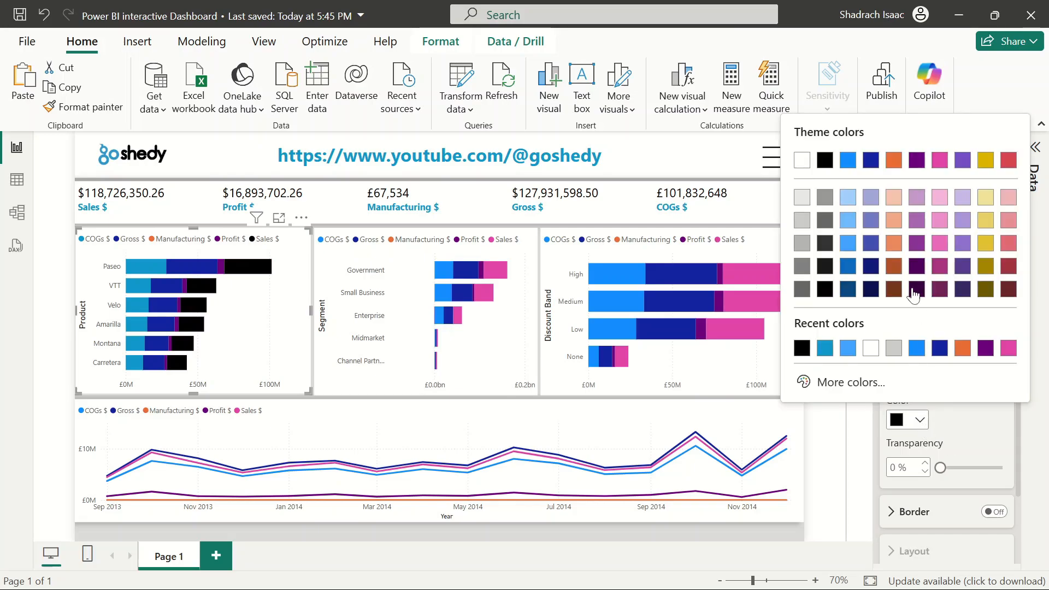
click(803, 243)
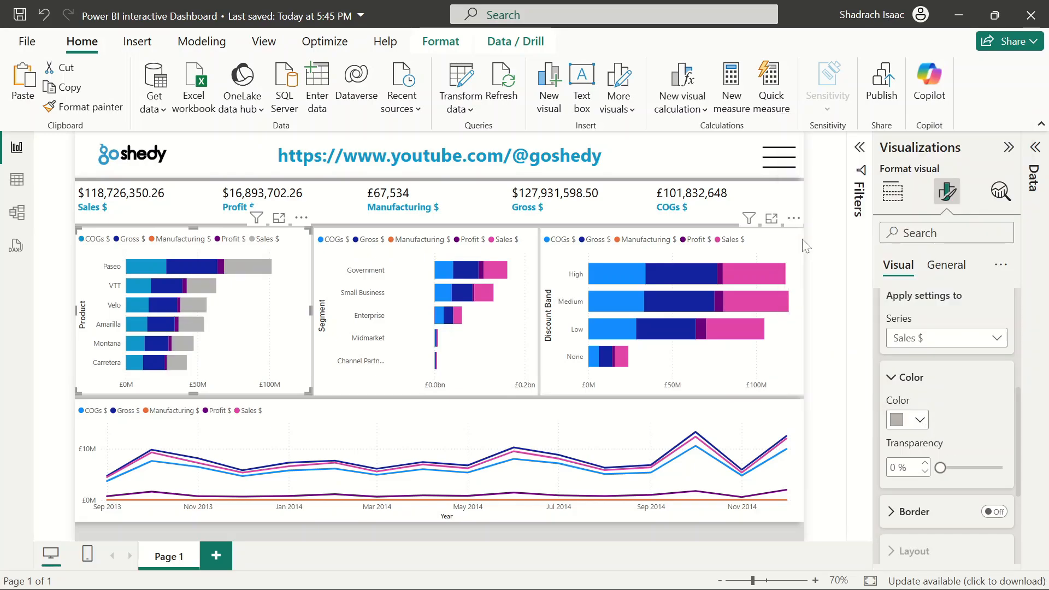
click(808, 210)
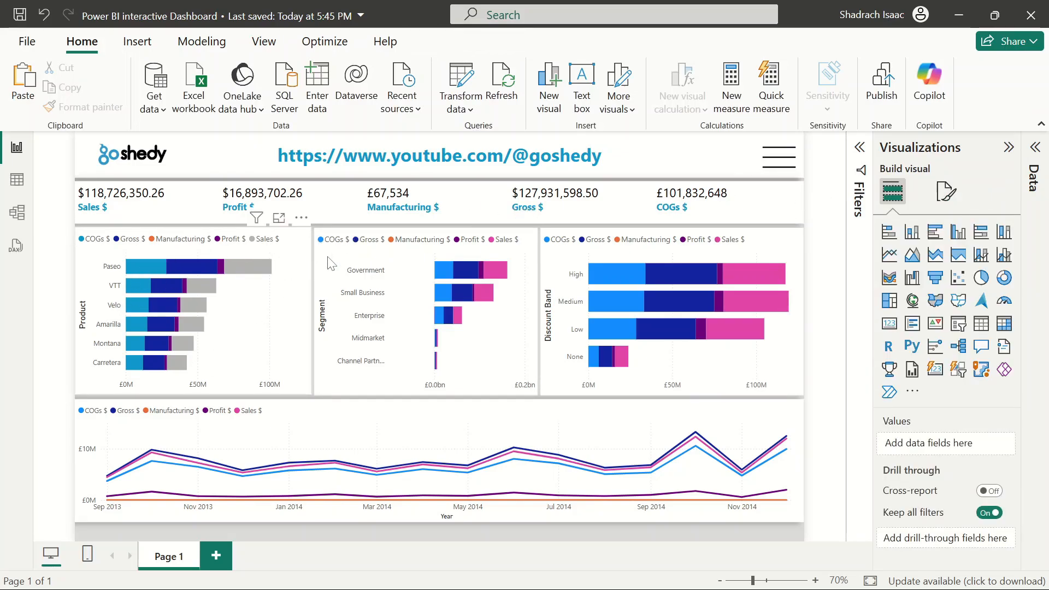
Copy the Product chart's formatting onto the Segment and Discount Band bar charts with Format Painter
click(262, 296)
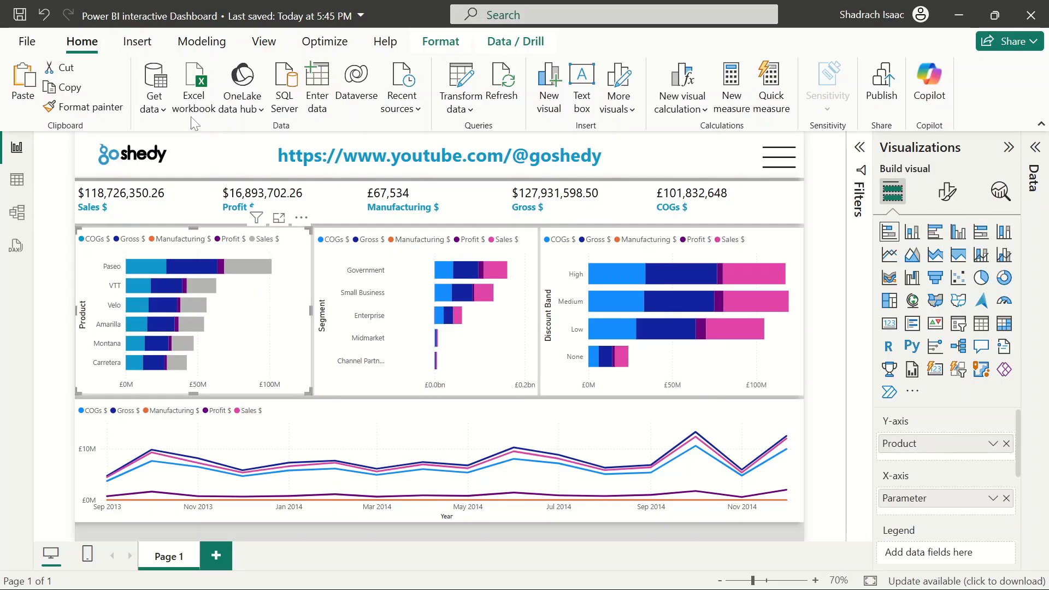
click(103, 111)
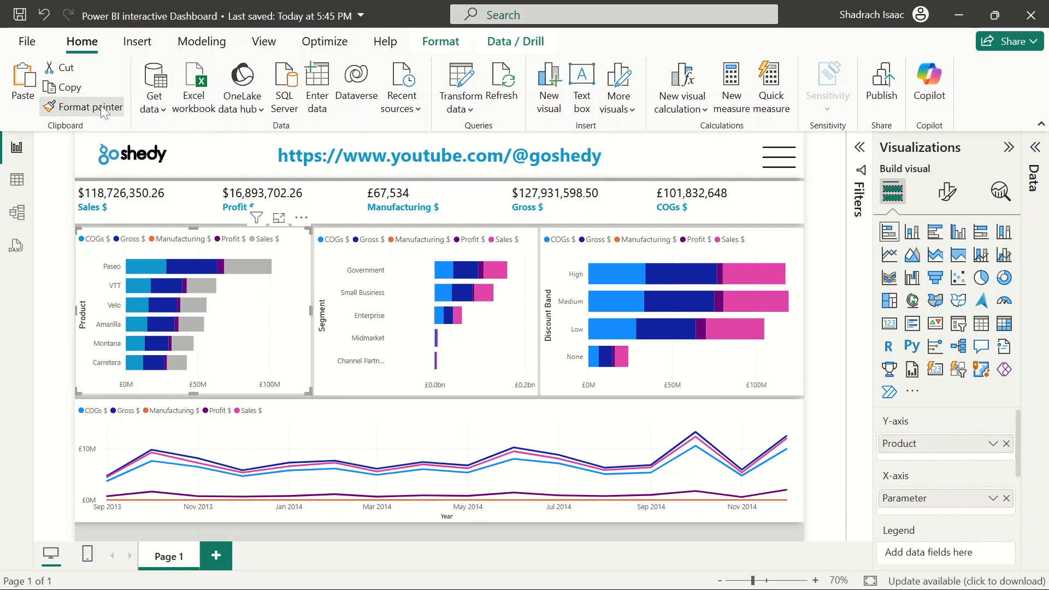
click(417, 292)
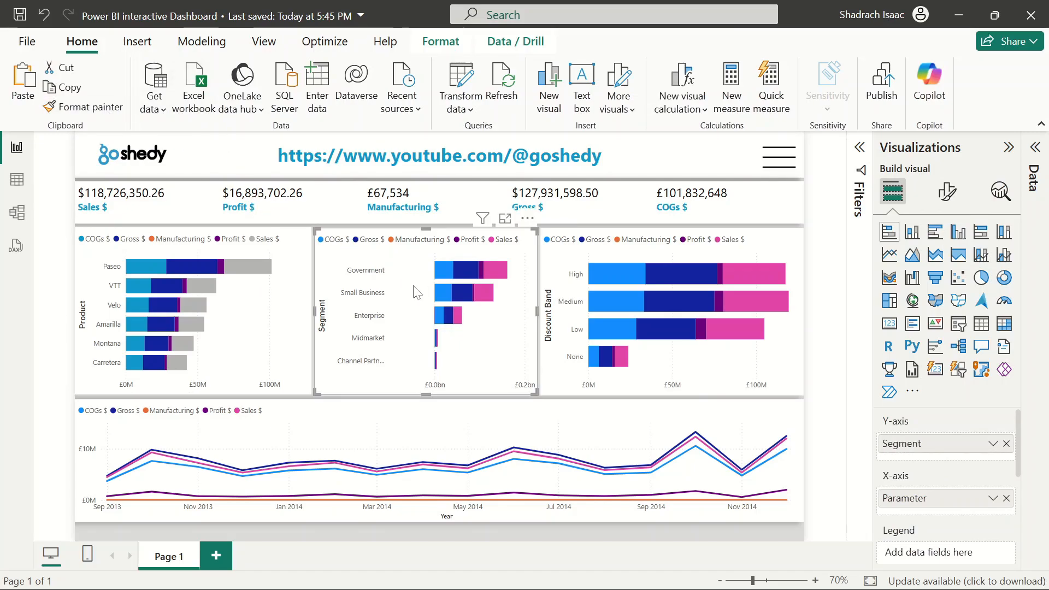
click(277, 279)
click(83, 107)
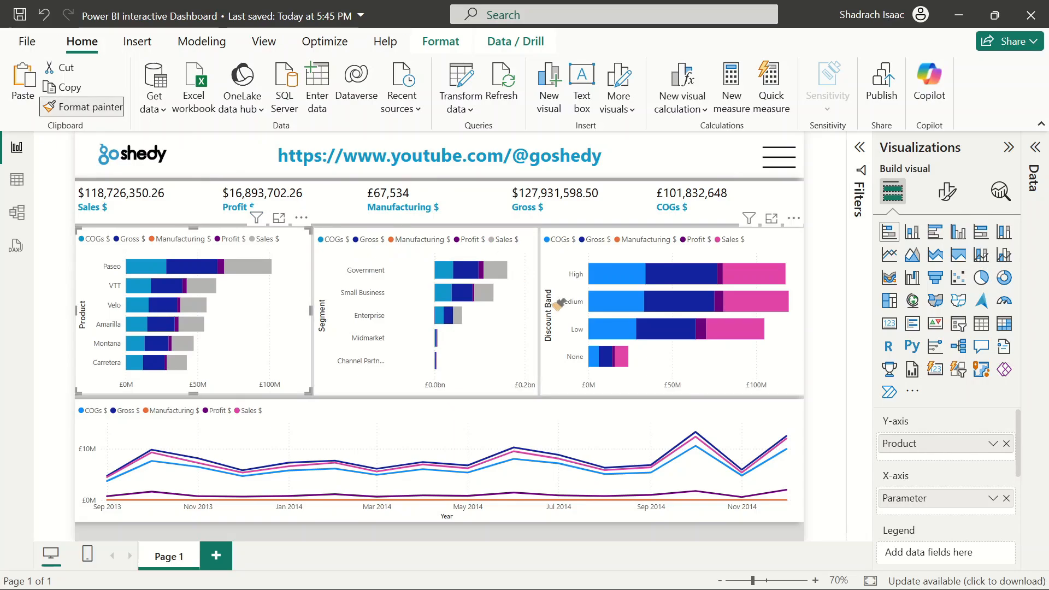
click(566, 268)
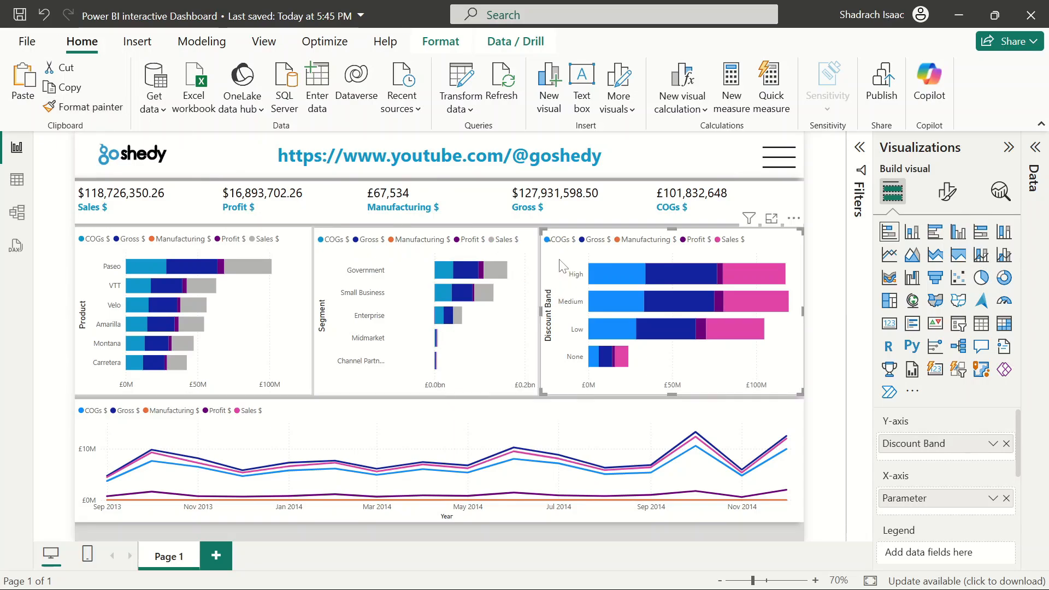
click(832, 305)
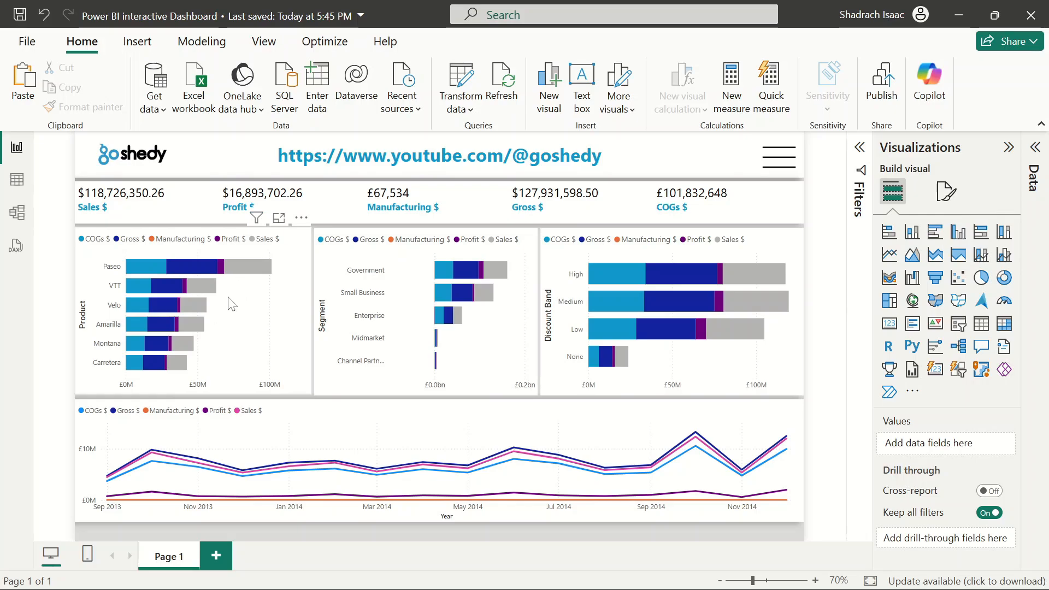
On the Product bar chart, set the Gross $ series bar colour to dark grey
click(248, 313)
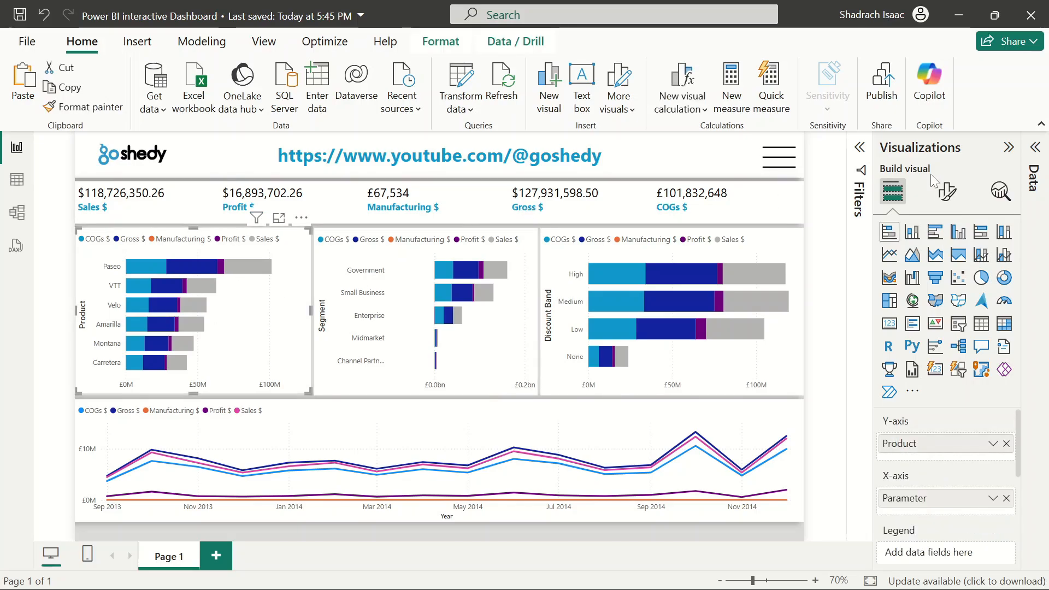
click(948, 192)
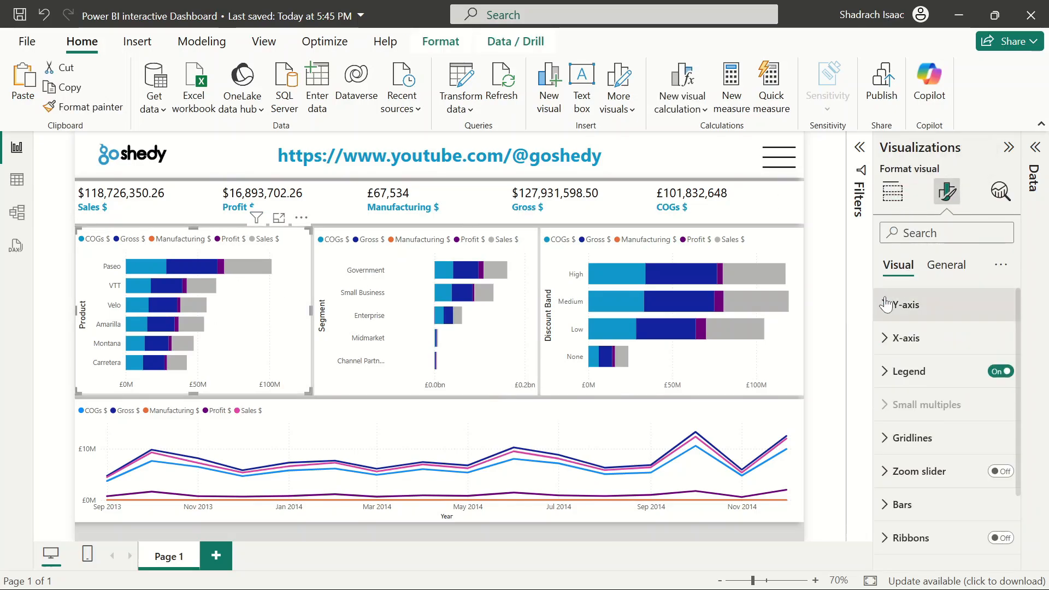
scroll(901, 432, down, 2)
click(902, 425)
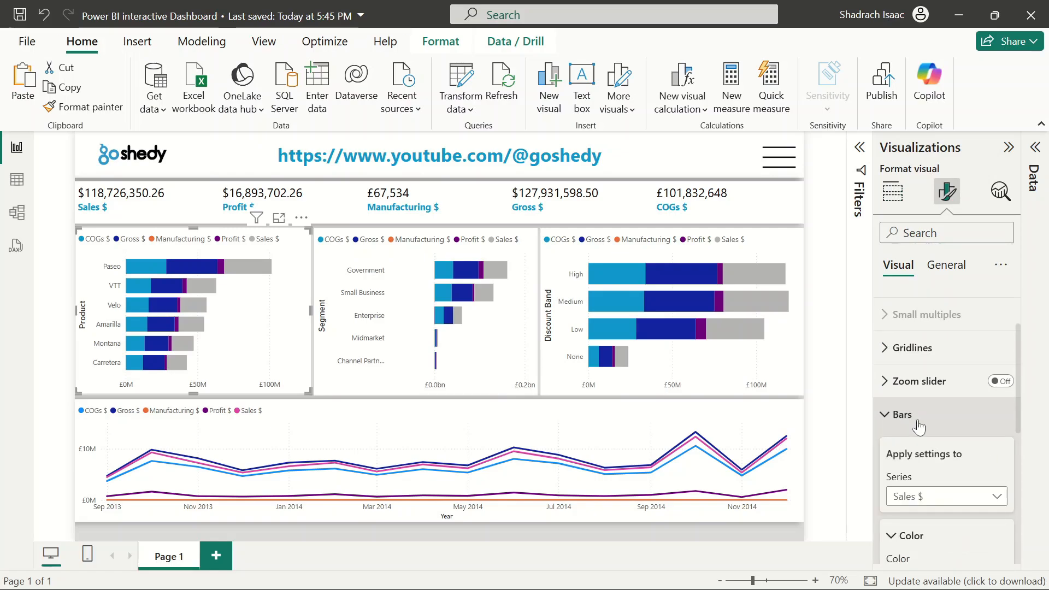
scroll(916, 419, down, 5)
scroll(936, 317, up, 2)
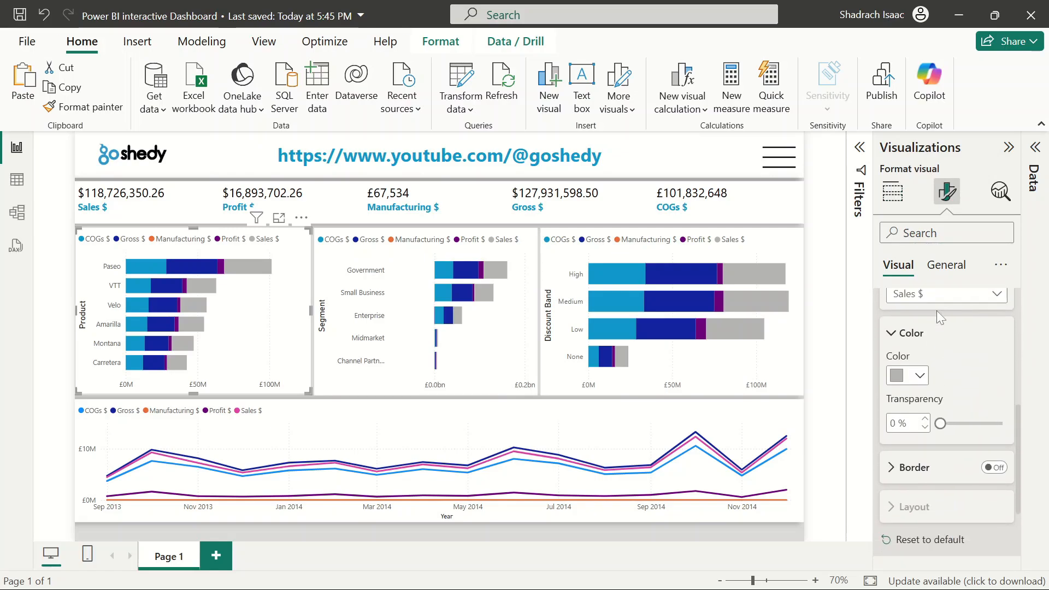
scroll(936, 315, up, 1)
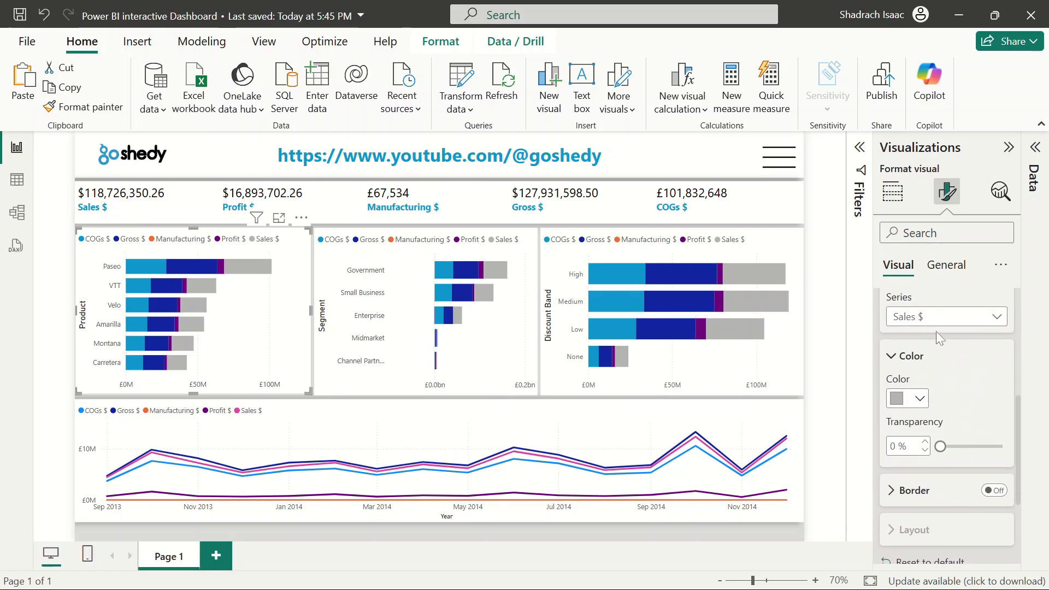
click(935, 320)
key(Escape)
click(921, 399)
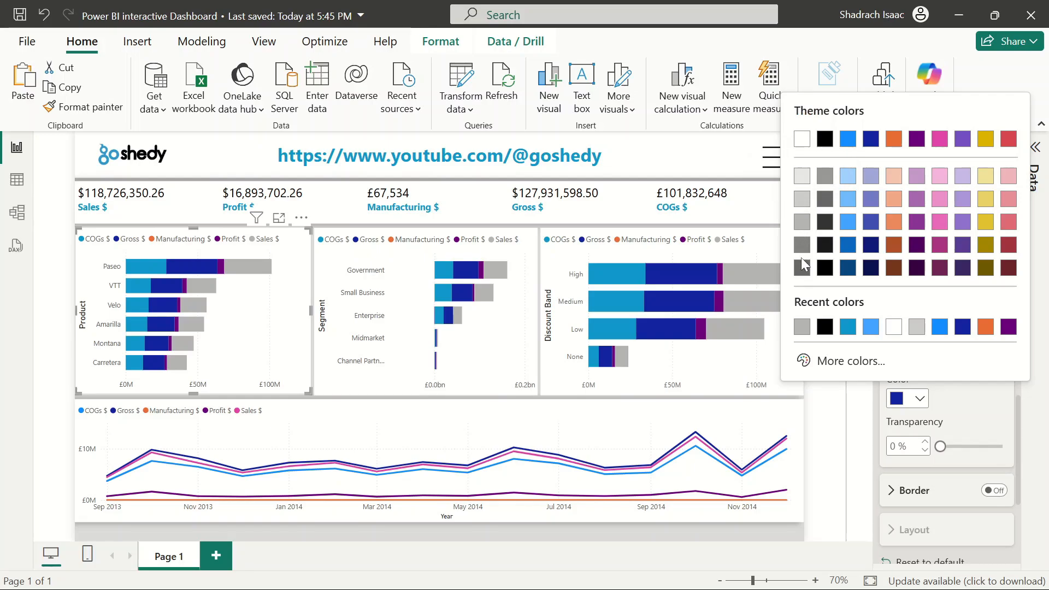
click(801, 269)
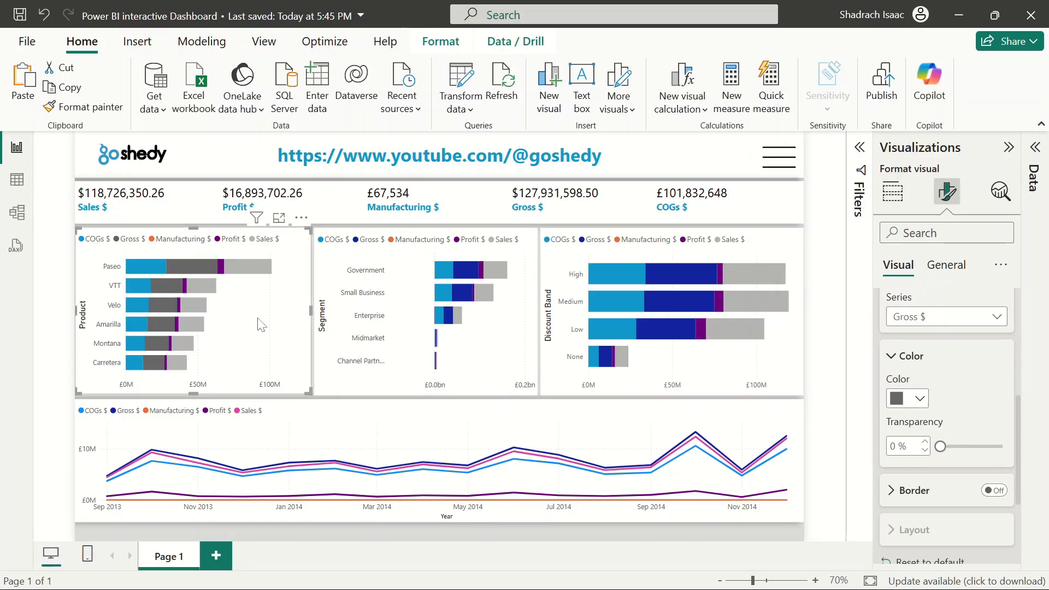
Set the Profit $ series bar colour on the Product chart to the light blue #41a4ff from recent colours
click(920, 399)
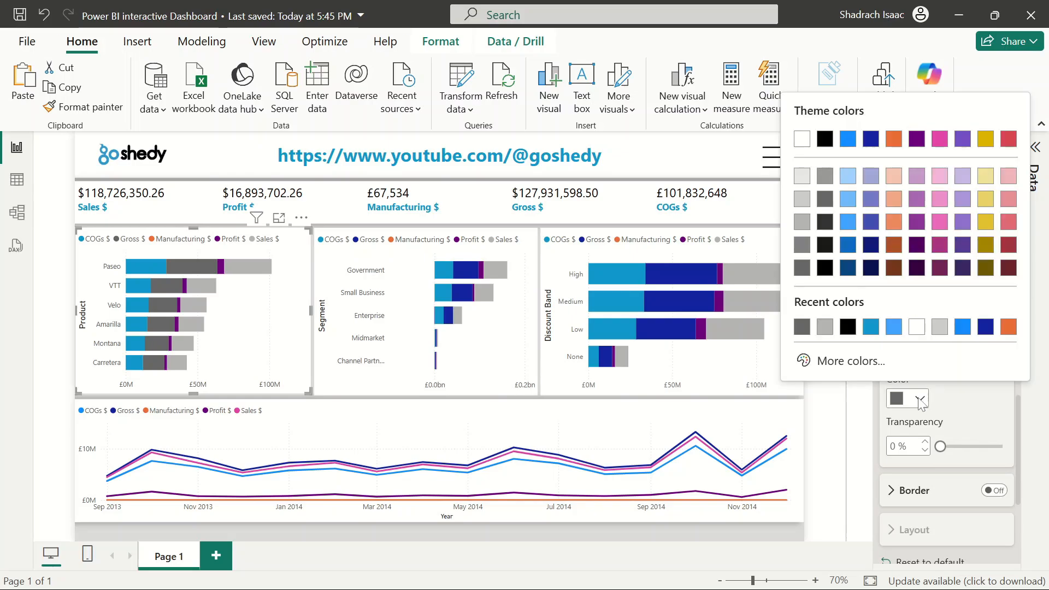
click(956, 405)
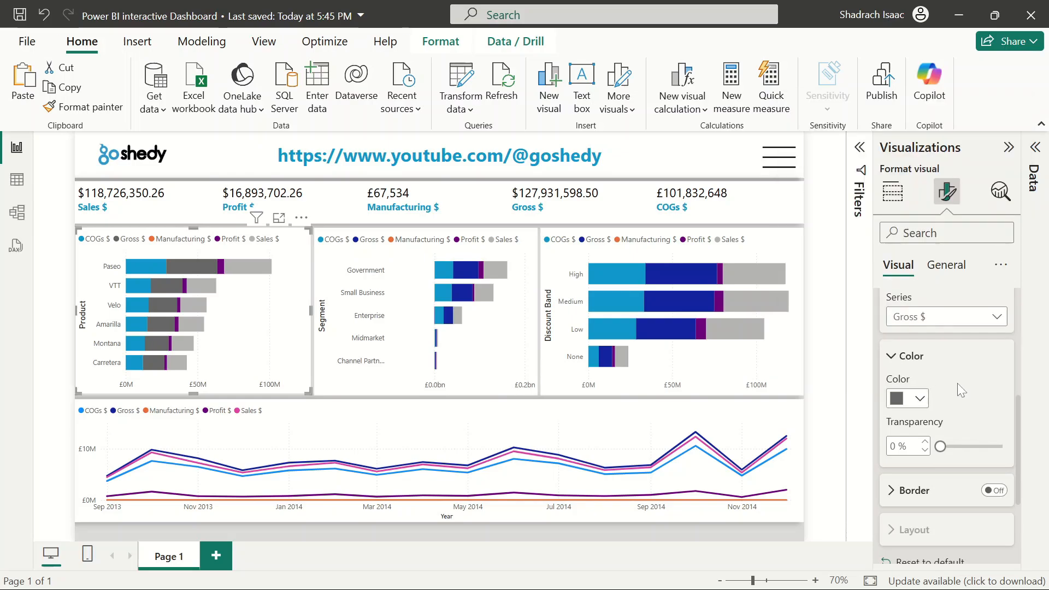
click(932, 322)
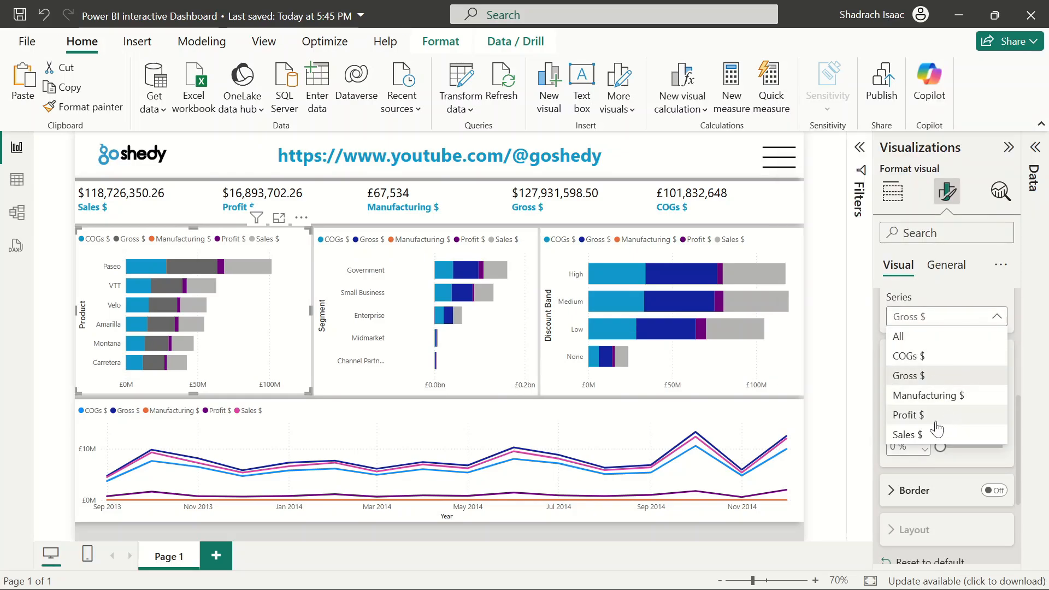
click(921, 414)
click(920, 398)
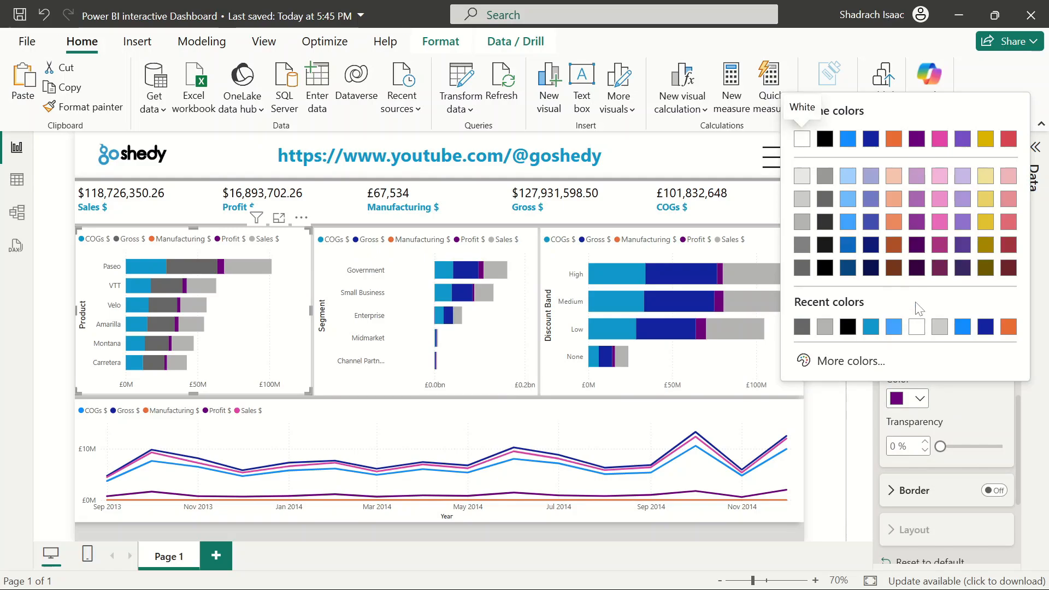
click(894, 327)
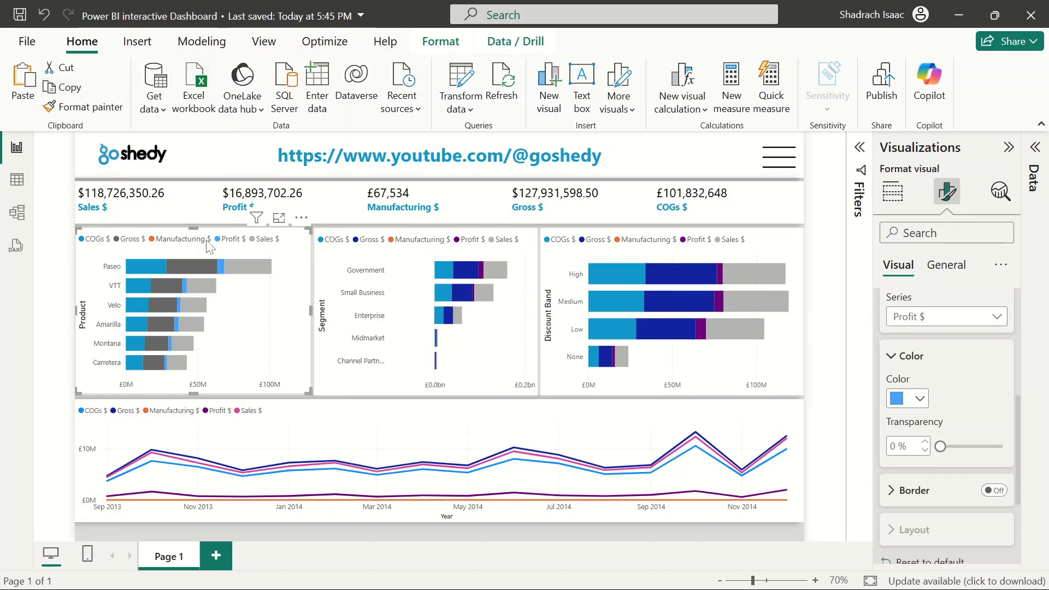
Copy the Product chart's formatting onto the Segment, Discount Band and line charts with Format Painter
click(87, 107)
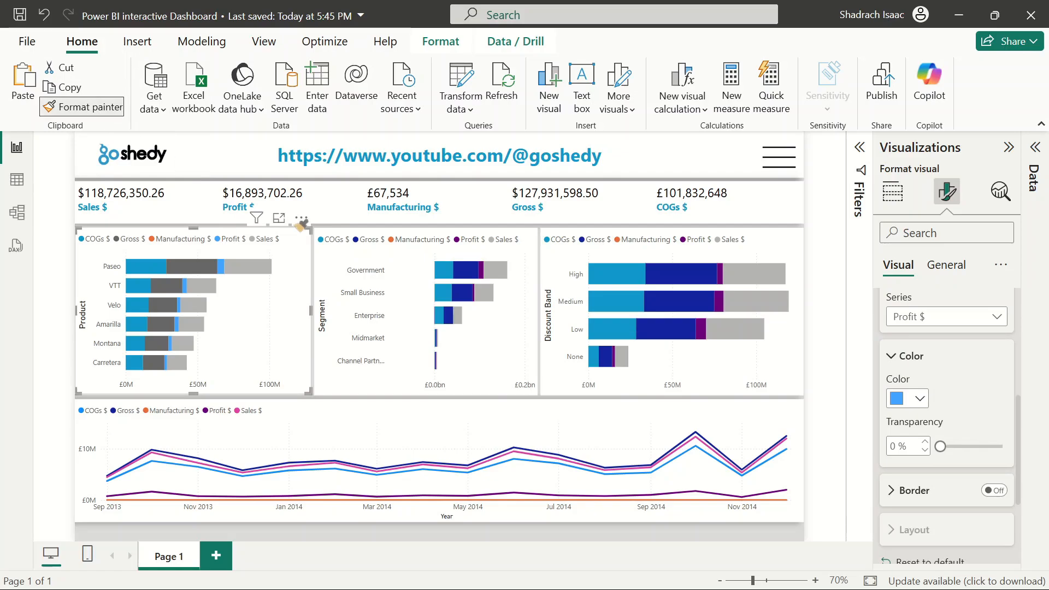
click(398, 288)
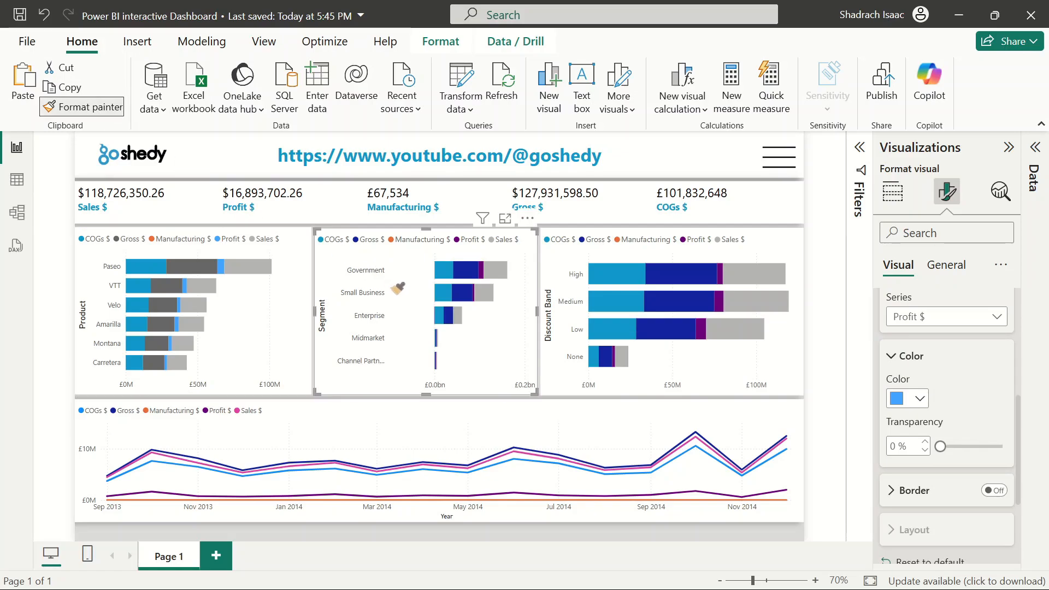
click(90, 108)
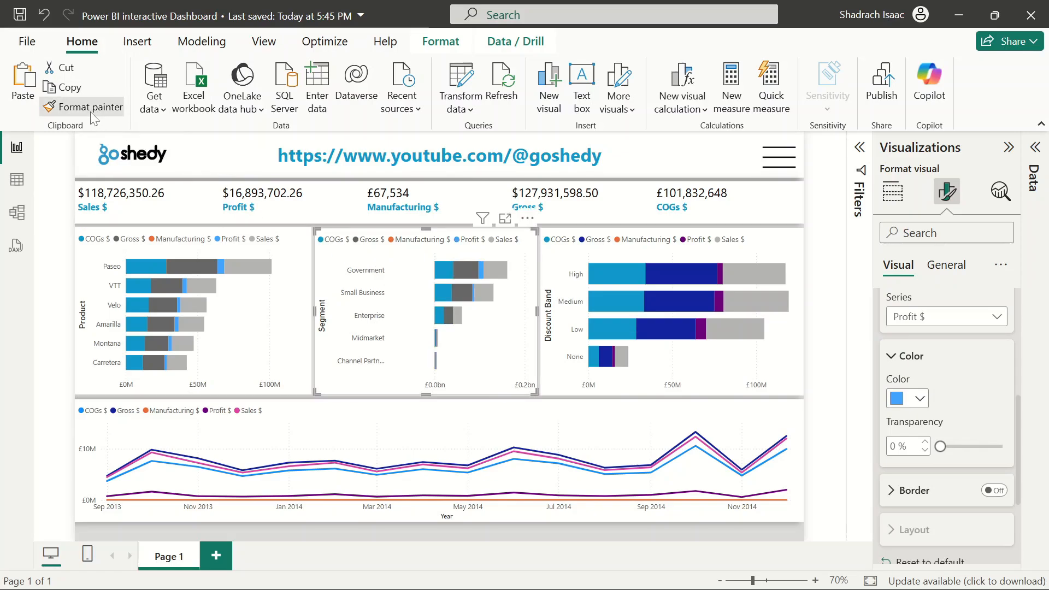
click(595, 247)
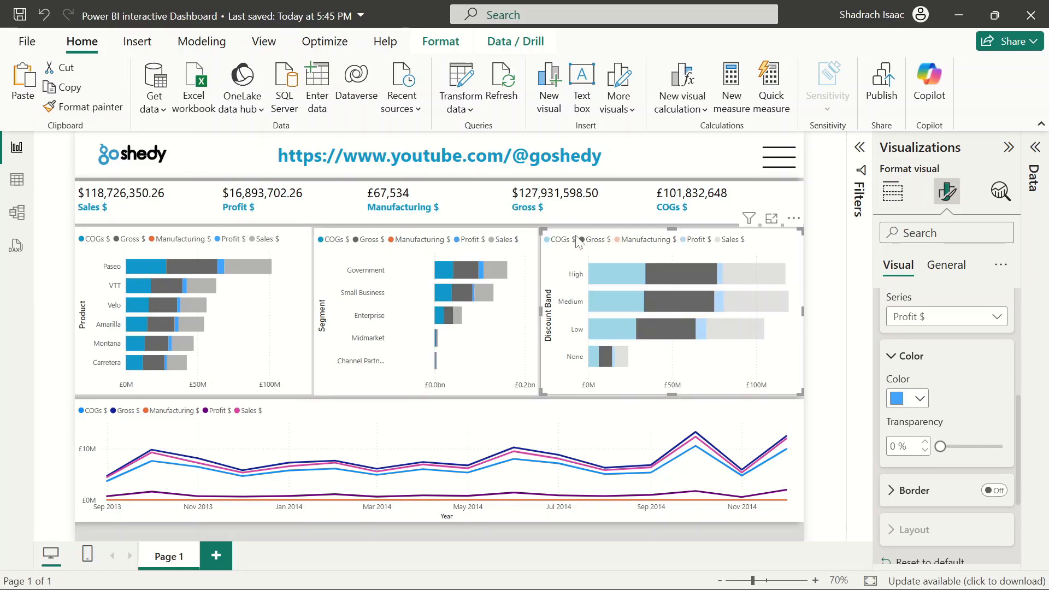
click(82, 109)
click(389, 416)
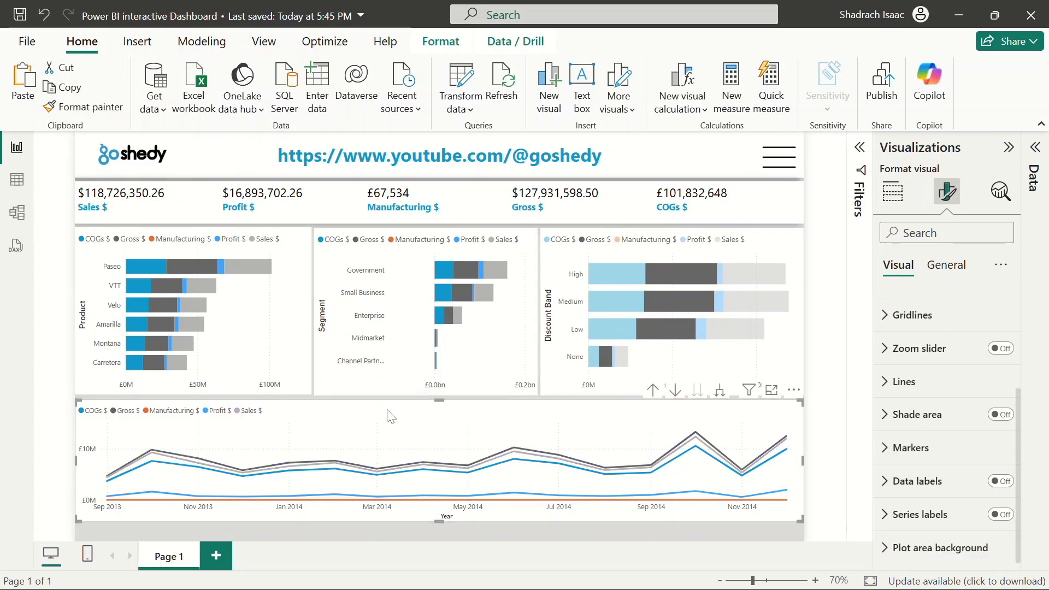
click(843, 340)
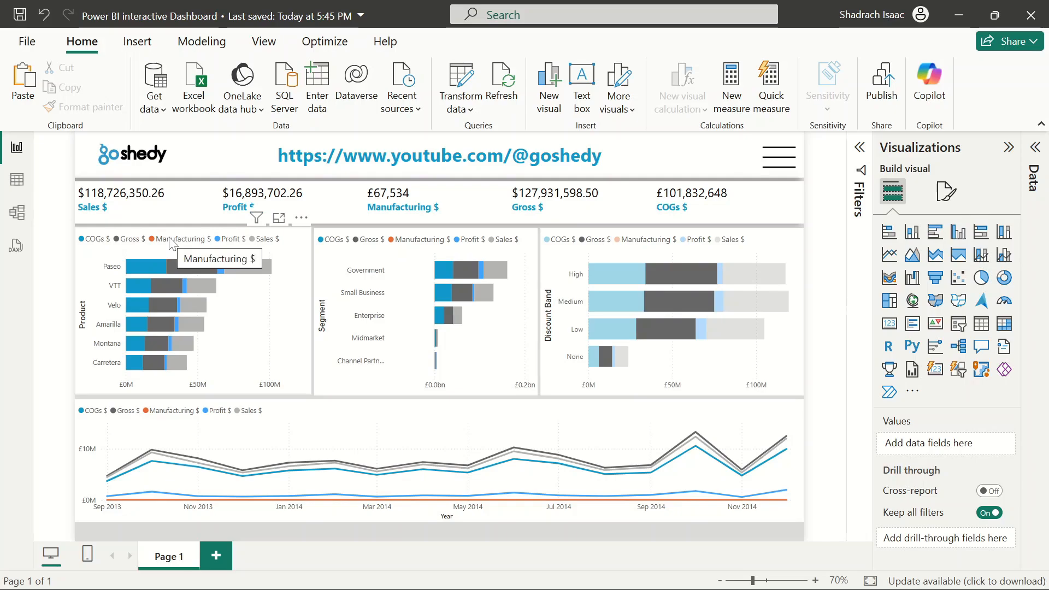
Select each bar chart to compare their colours, then save the report
click(633, 254)
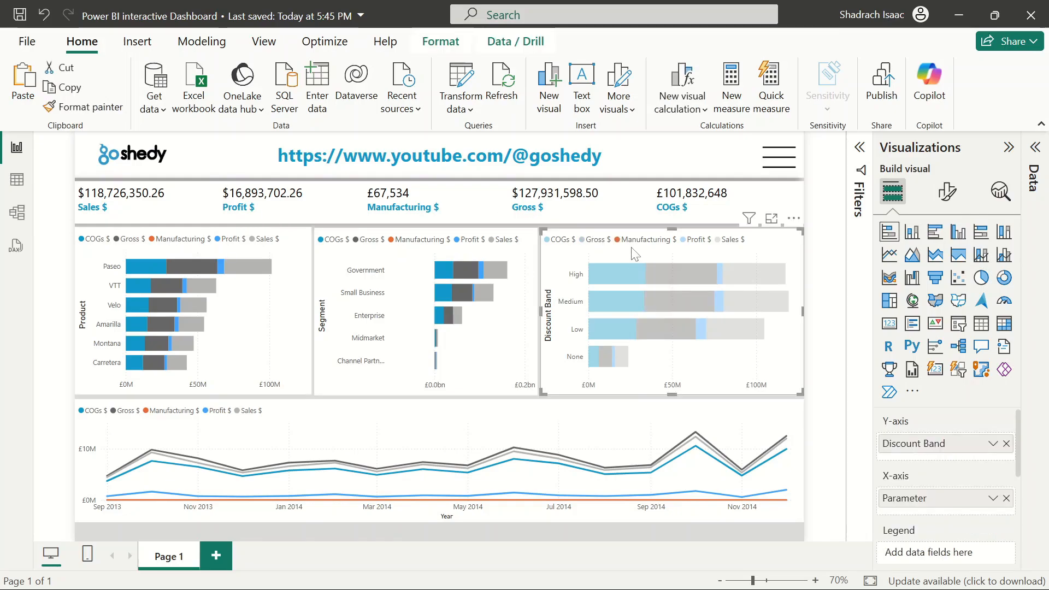
click(273, 317)
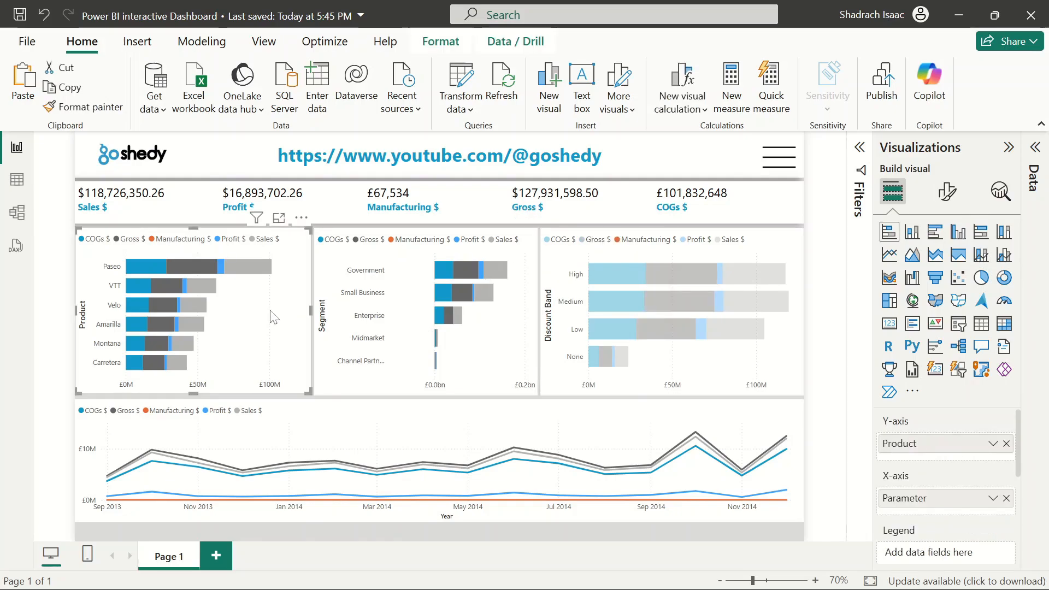
click(716, 367)
click(535, 354)
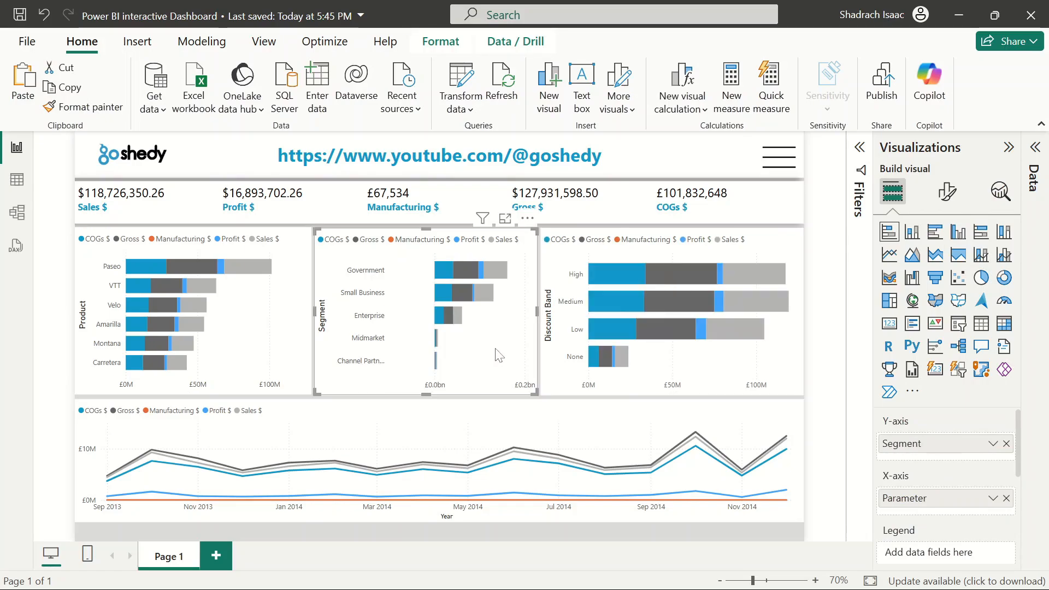
click(839, 347)
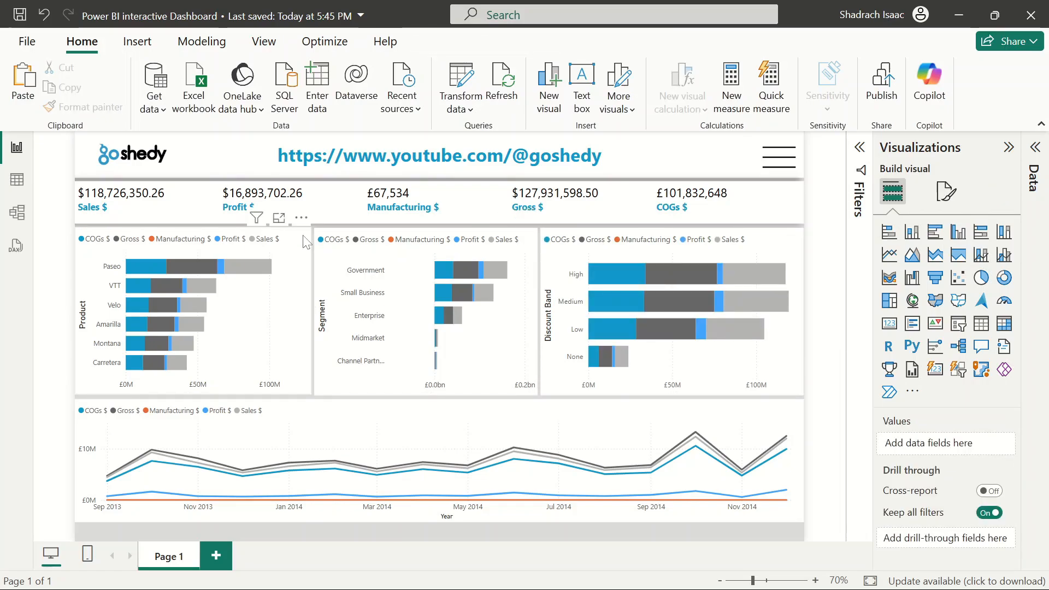
click(20, 17)
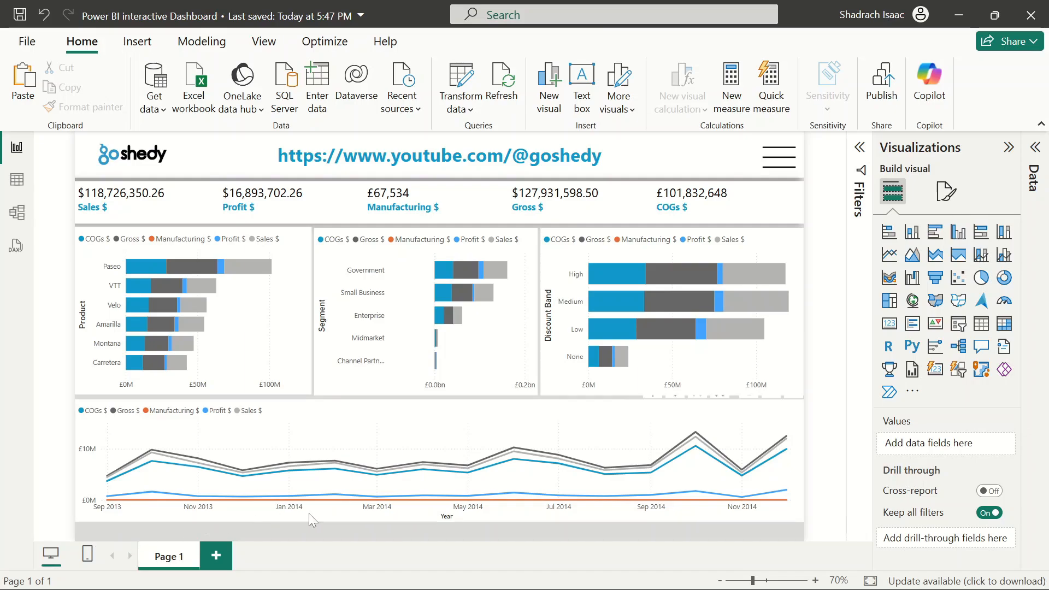
Place the URL banner button at the bottom of the page and shrink its height to a thin strip
click(654, 148)
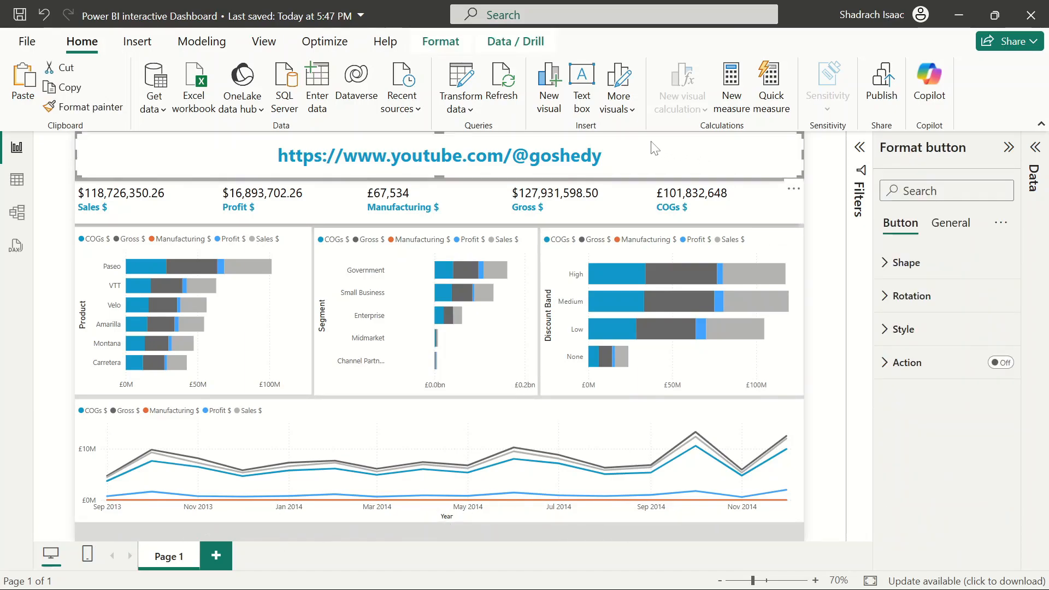
drag(654, 147, 622, 541)
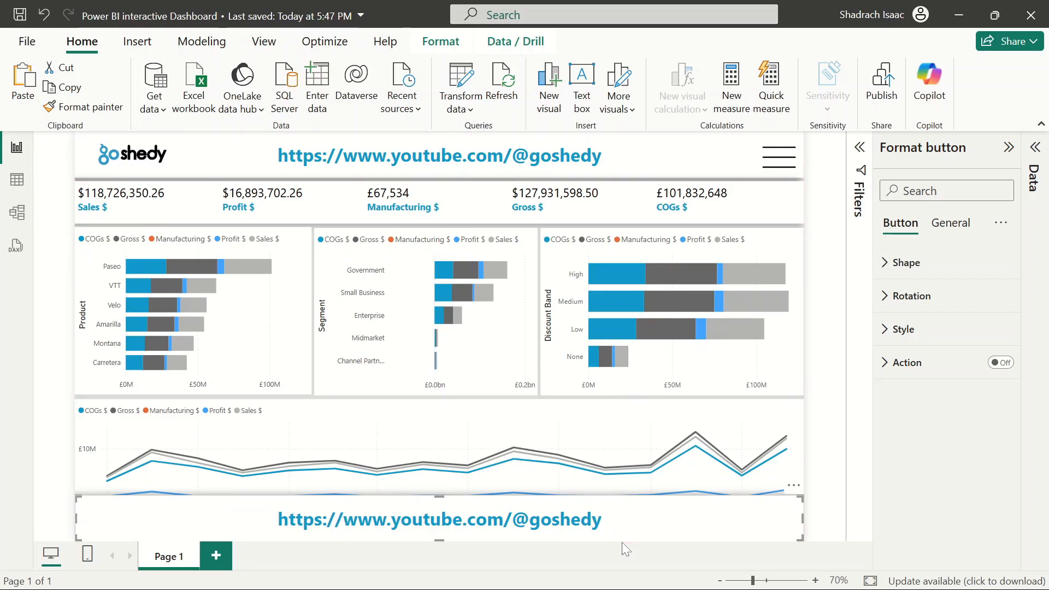
drag(438, 498, 439, 527)
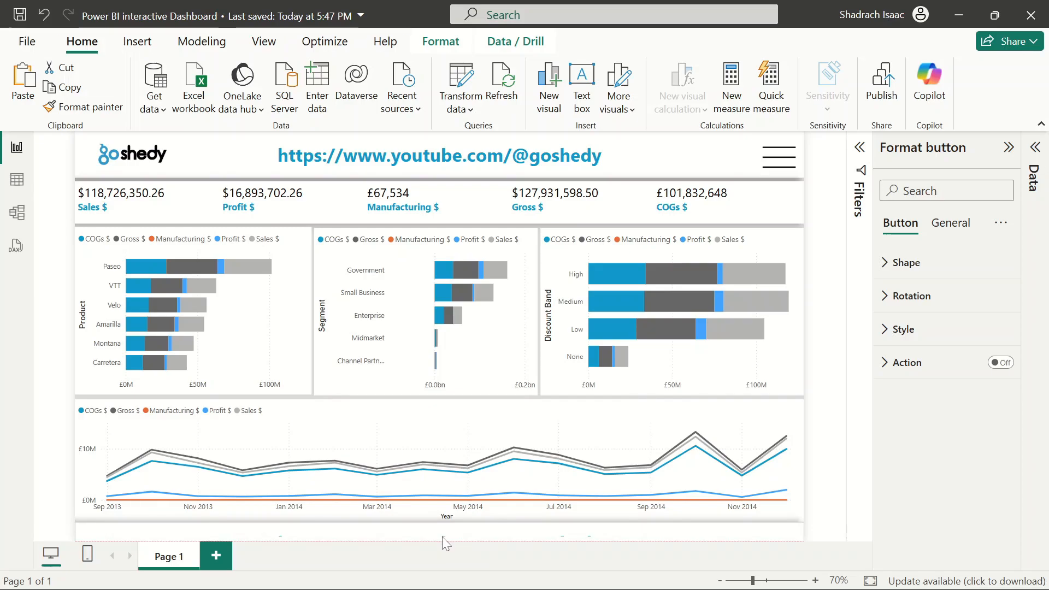
Shorten the line chart slightly from its bottom edge
click(469, 481)
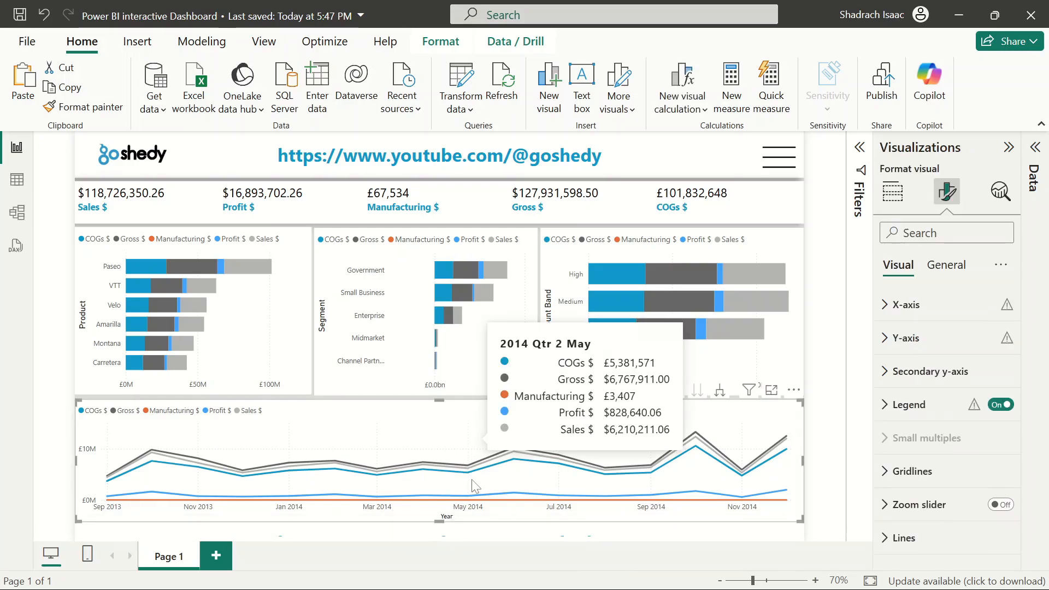
mouse_move(441, 520)
mouse_down()
mouse_move(442, 484)
mouse_move(442, 517)
mouse_up()
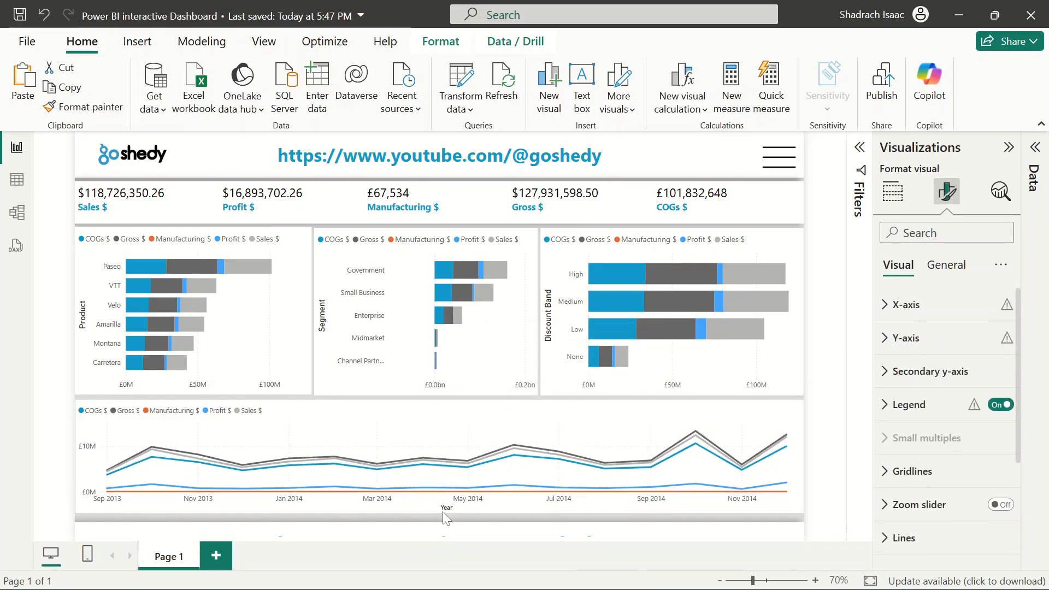
click(467, 533)
click(831, 402)
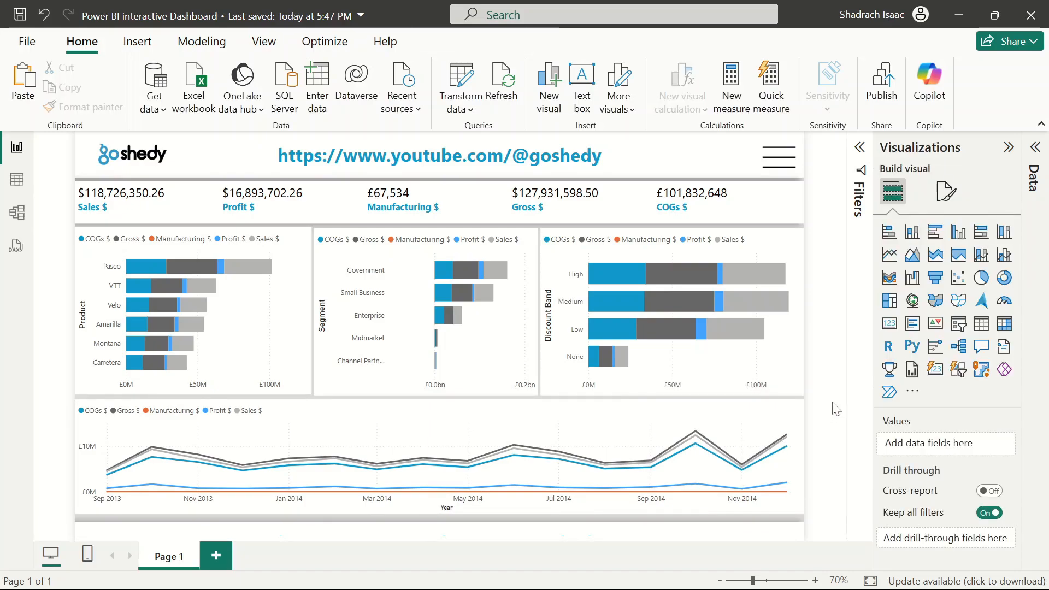
Nudge and resize the line chart so it fits between the bar charts and the bottom strip
click(552, 436)
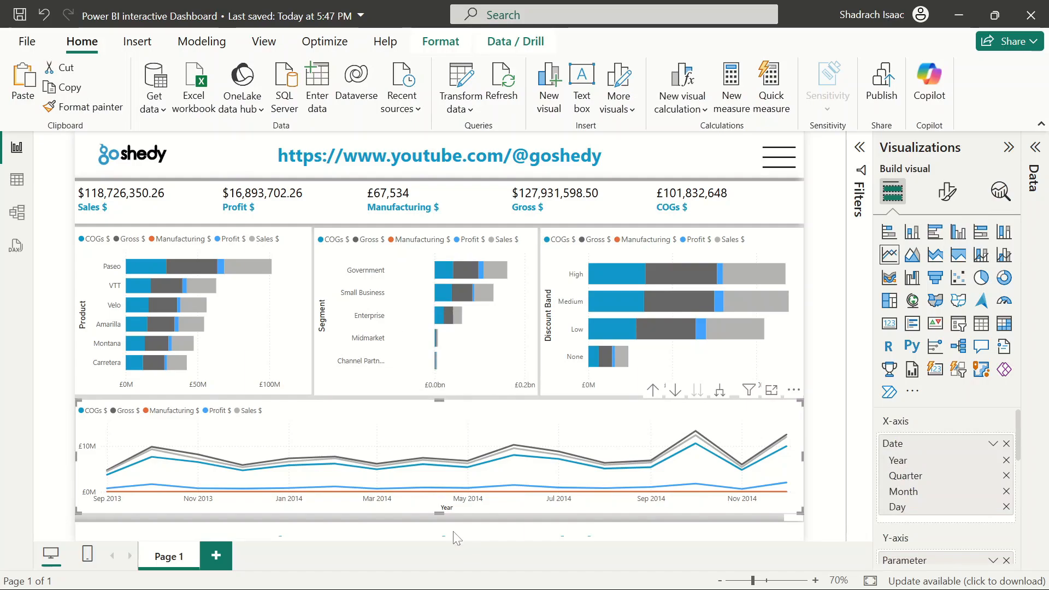
click(457, 535)
click(544, 418)
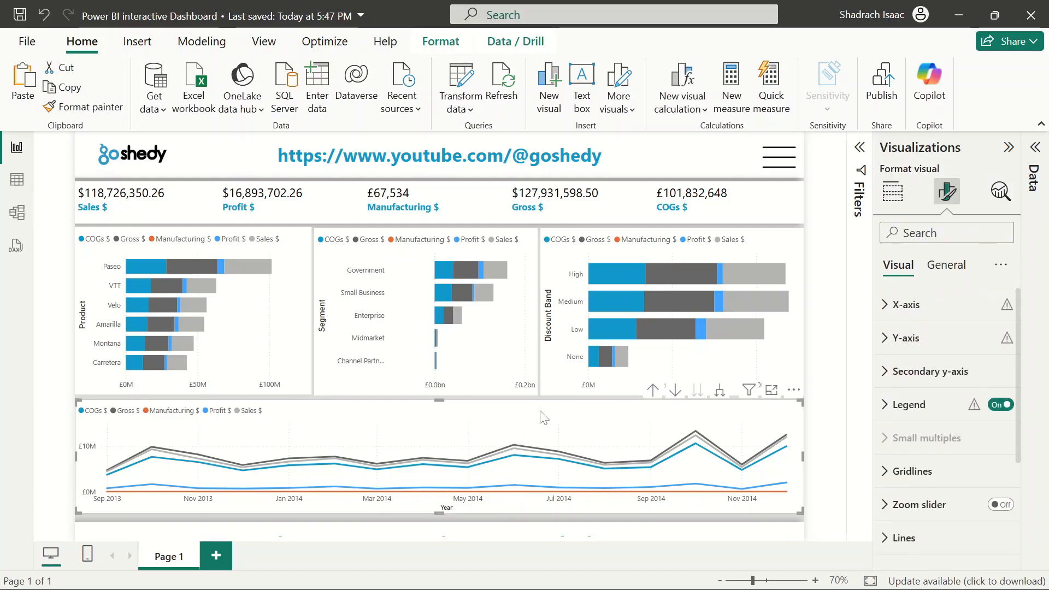
key(Down)
key(Down)
key(Down)
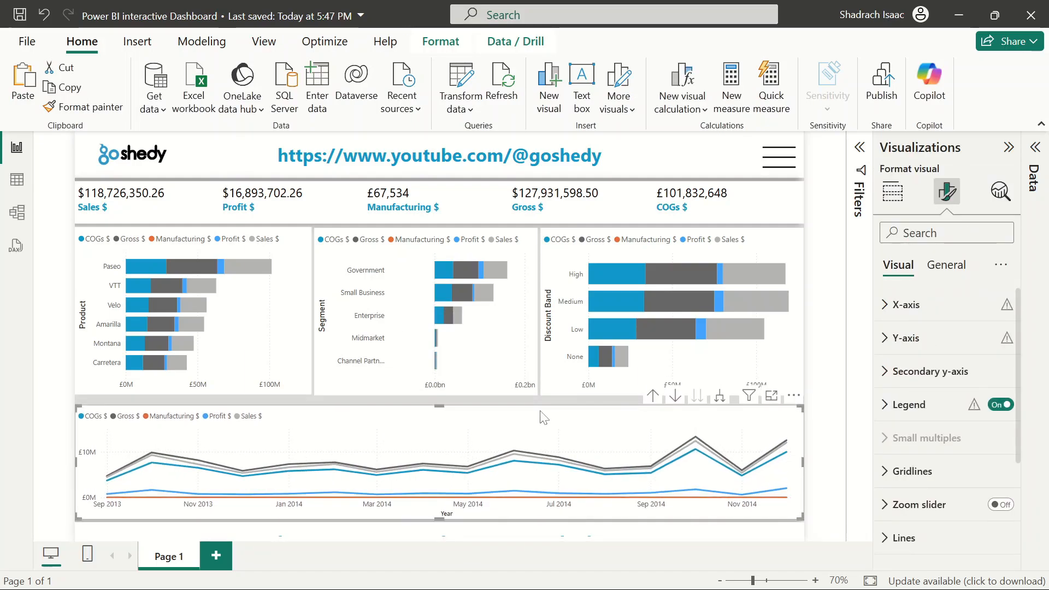
mouse_move(439, 406)
mouse_down()
mouse_move(445, 394)
mouse_move(446, 405)
mouse_up()
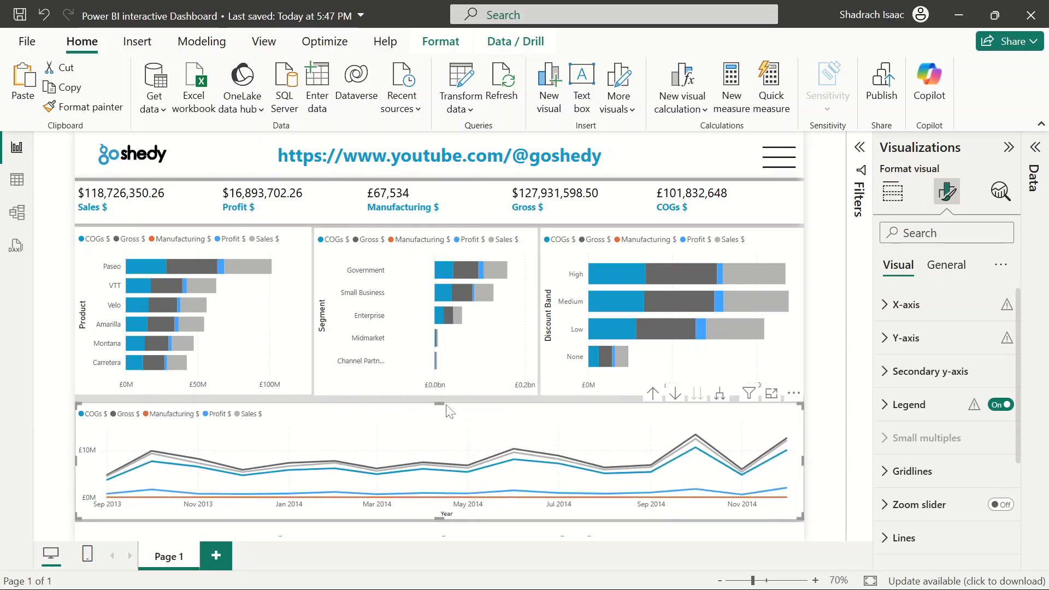
drag(438, 520, 438, 524)
key(Up)
key(Up)
key(Up)
key(Up)
key(Up)
key(Up)
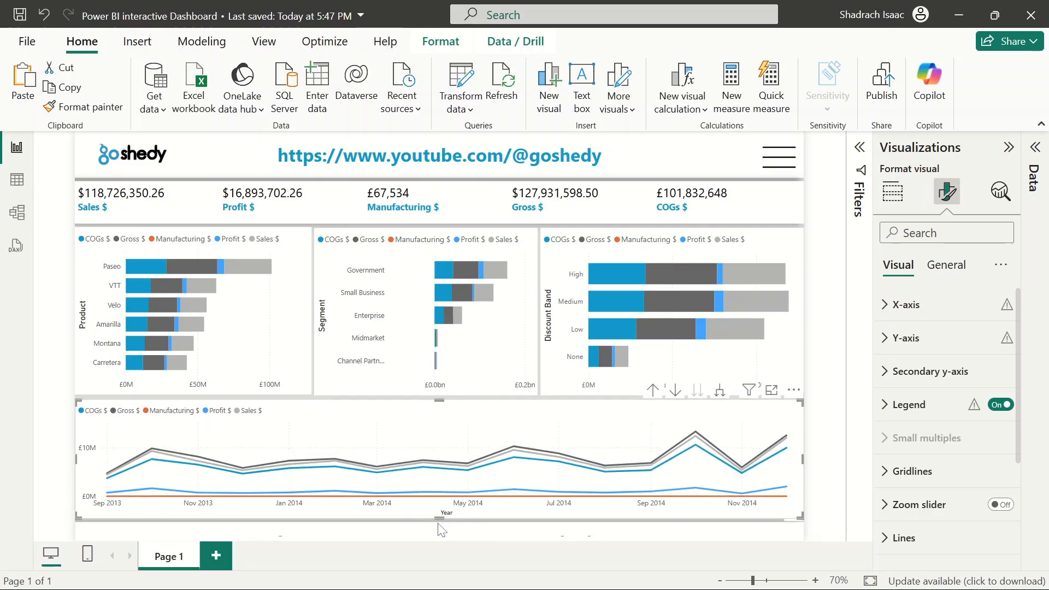
click(824, 371)
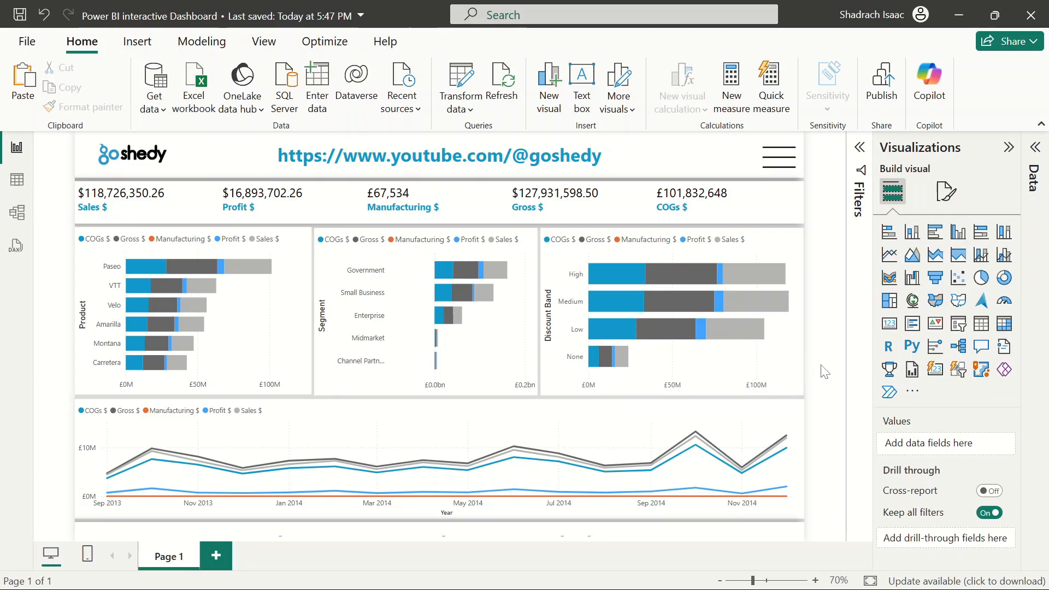
Save the report and switch off the text label of the bottom banner button
click(20, 17)
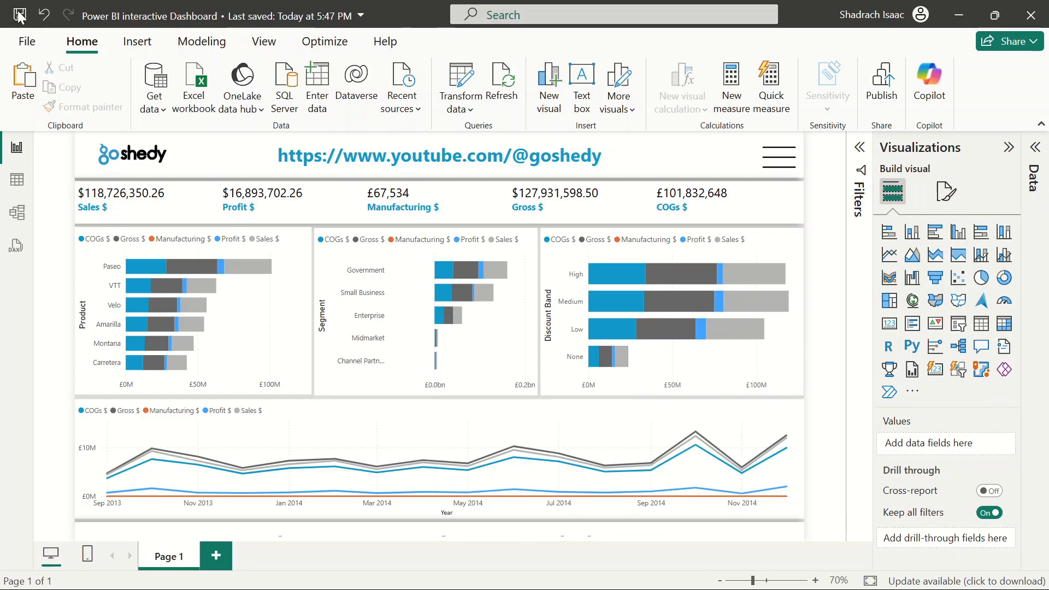
click(431, 534)
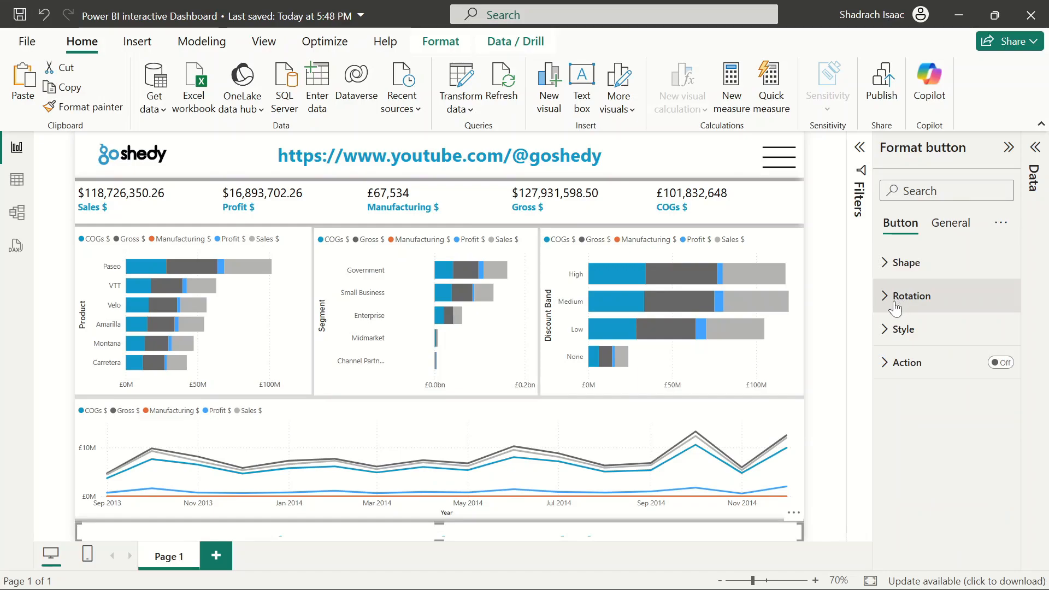
click(899, 297)
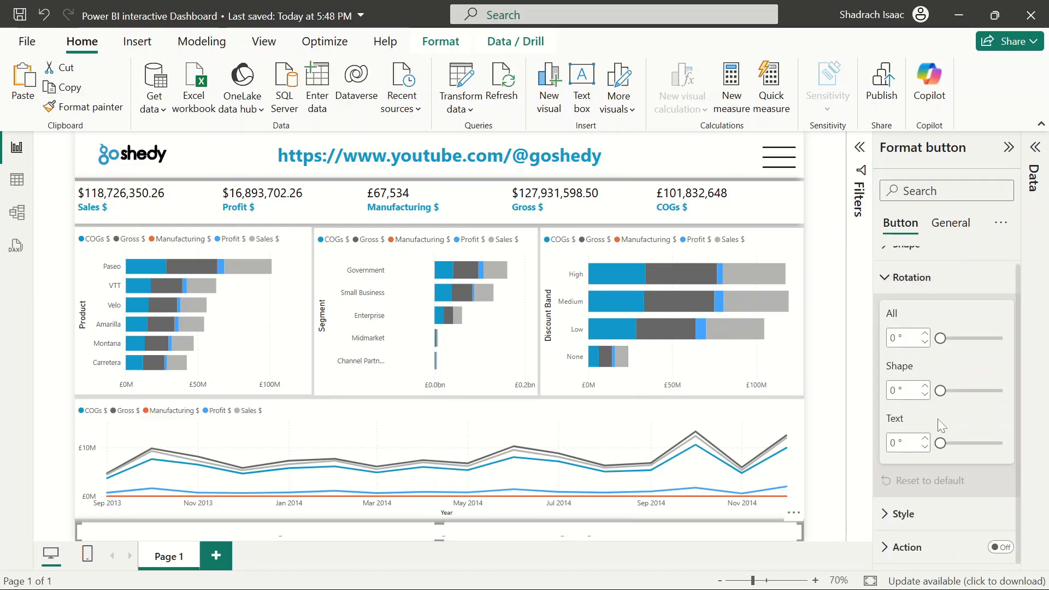
click(885, 279)
click(884, 330)
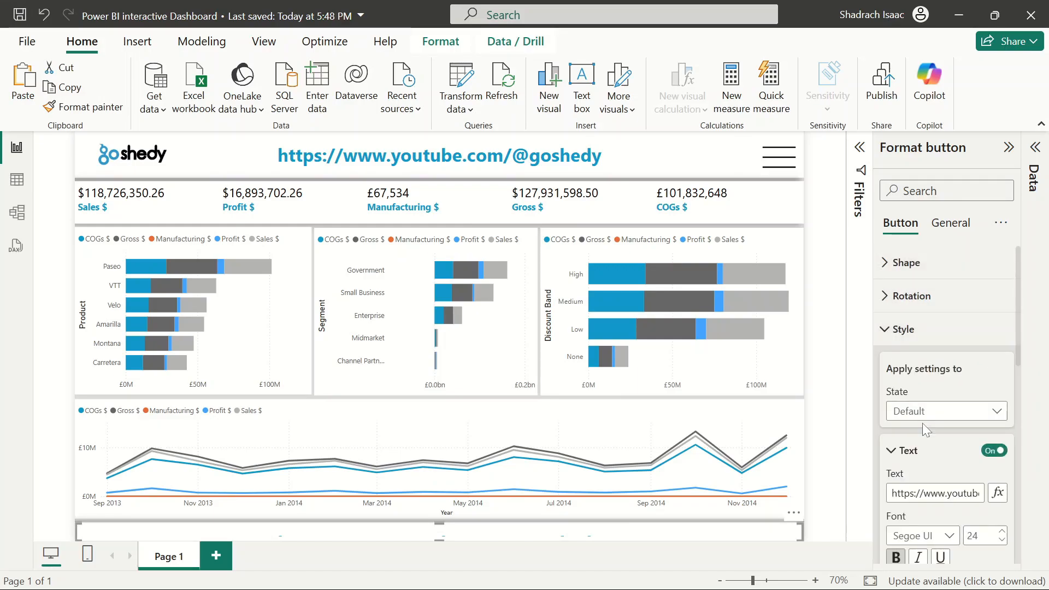
scroll(923, 423, down, 1)
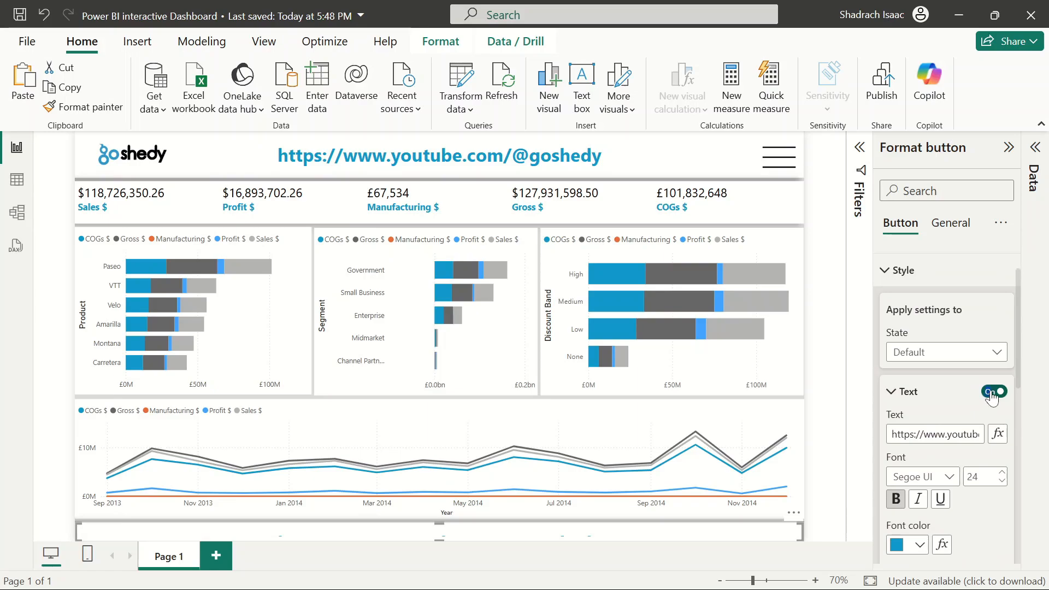
click(994, 391)
click(829, 363)
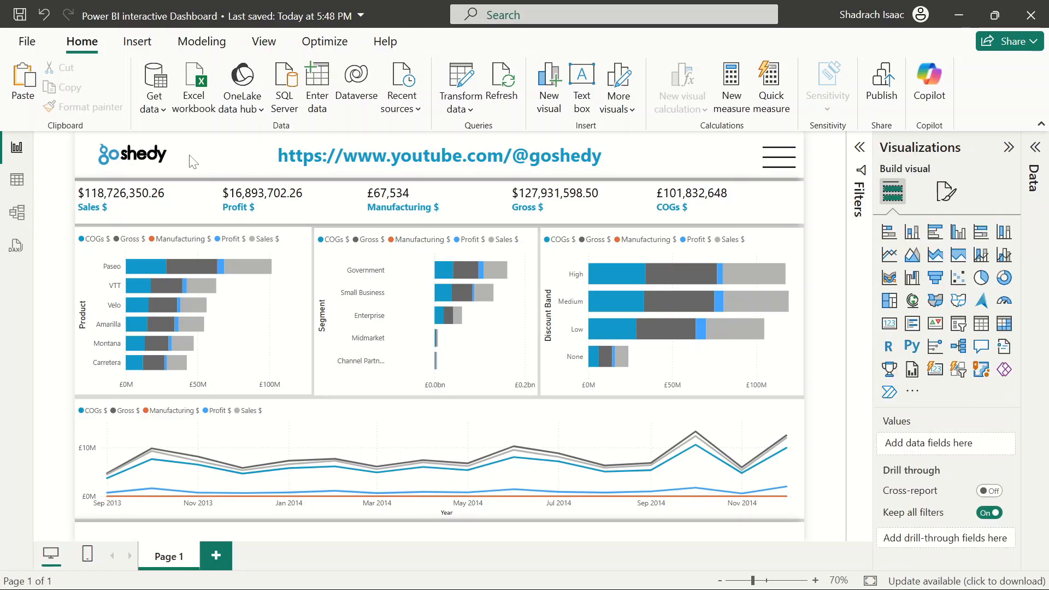
Save the report and insert a card visual sized and placed within the bottom banner strip
click(20, 15)
click(887, 326)
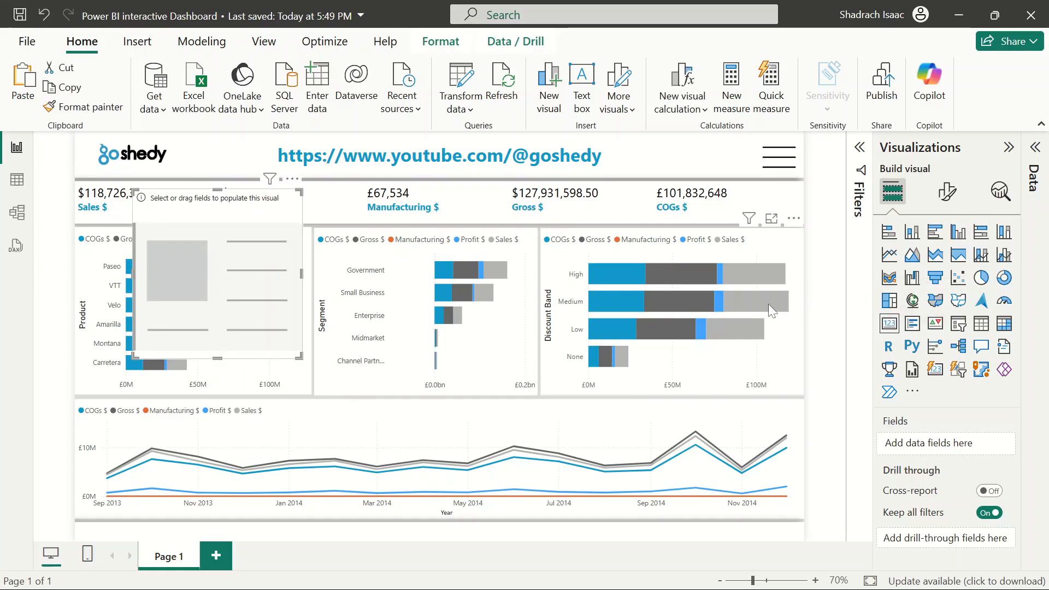
drag(192, 273, 352, 539)
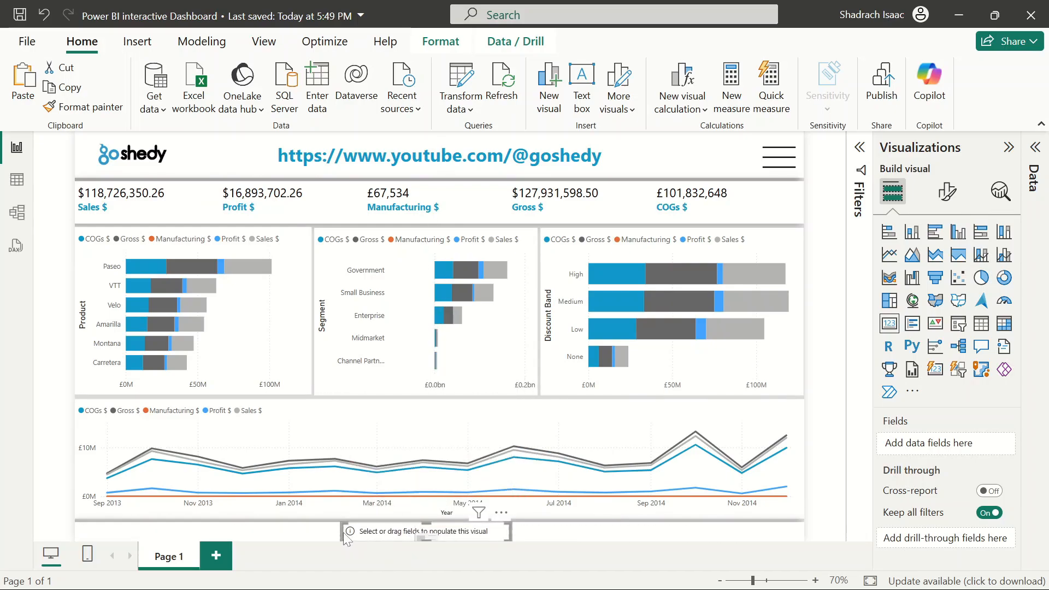
drag(341, 531, 291, 531)
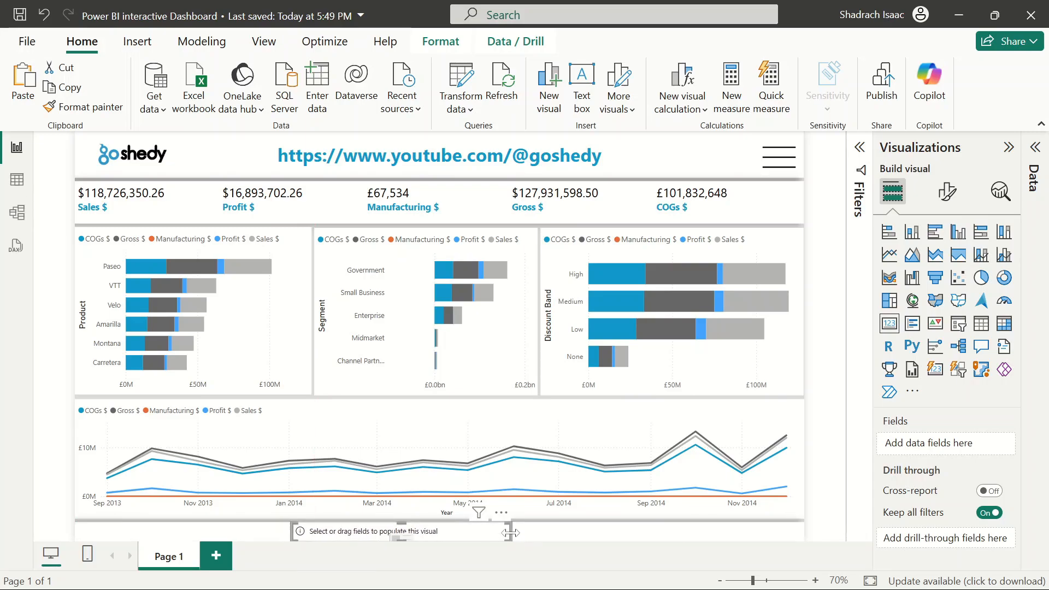
drag(514, 532, 542, 532)
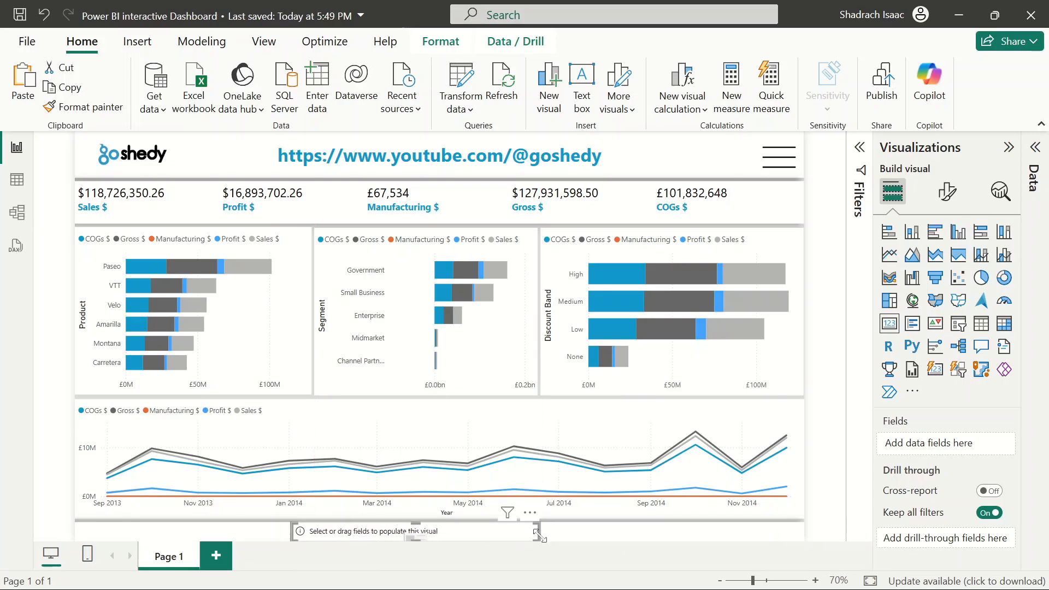
drag(477, 537, 507, 542)
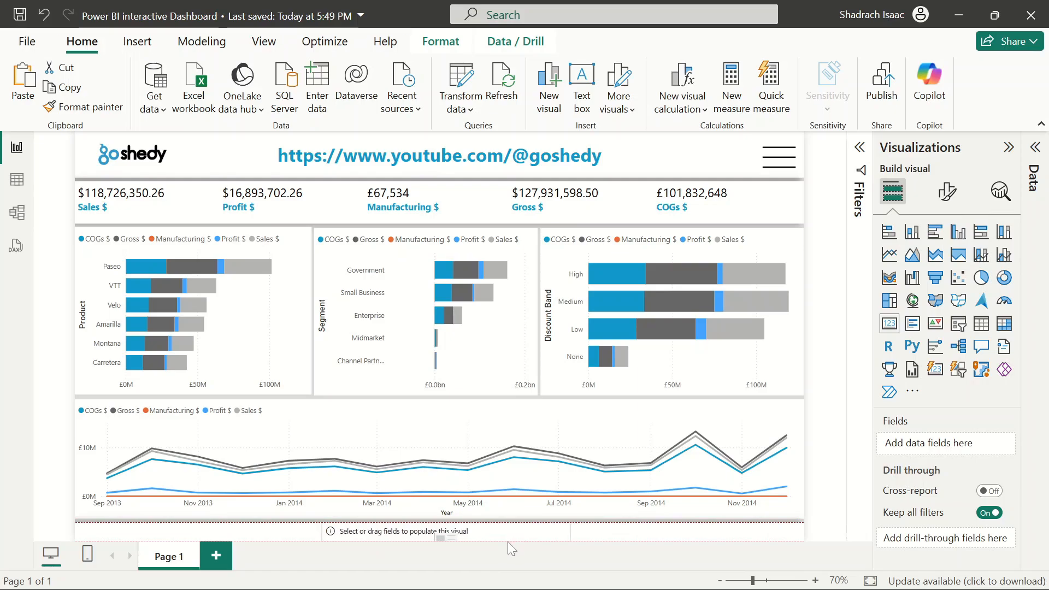
Add the Date field to the new card and set it to show the Latest date
click(1034, 167)
scroll(886, 462, down, 5)
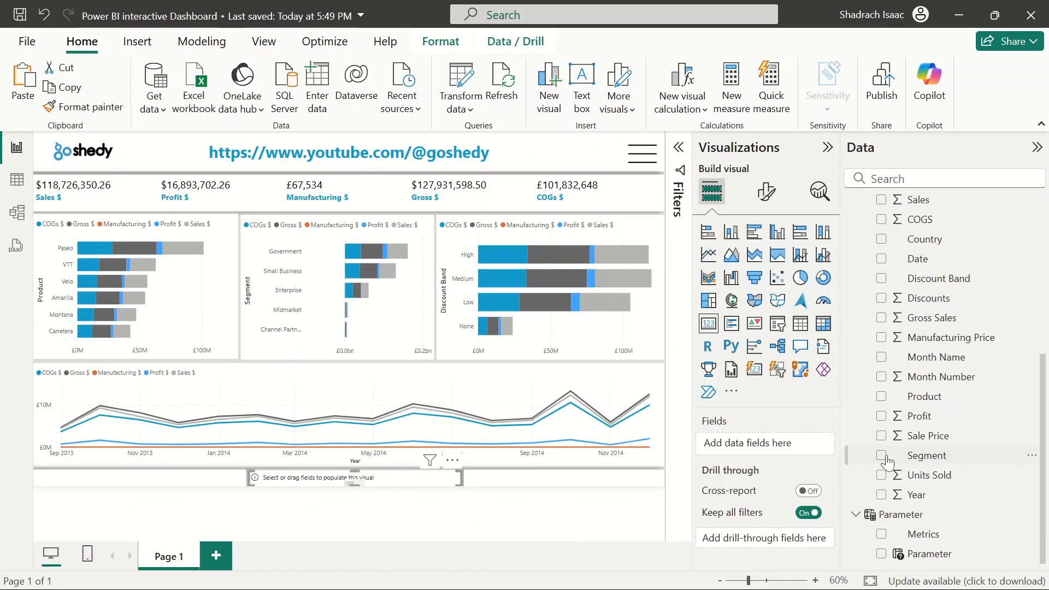
scroll(961, 298, up, 4)
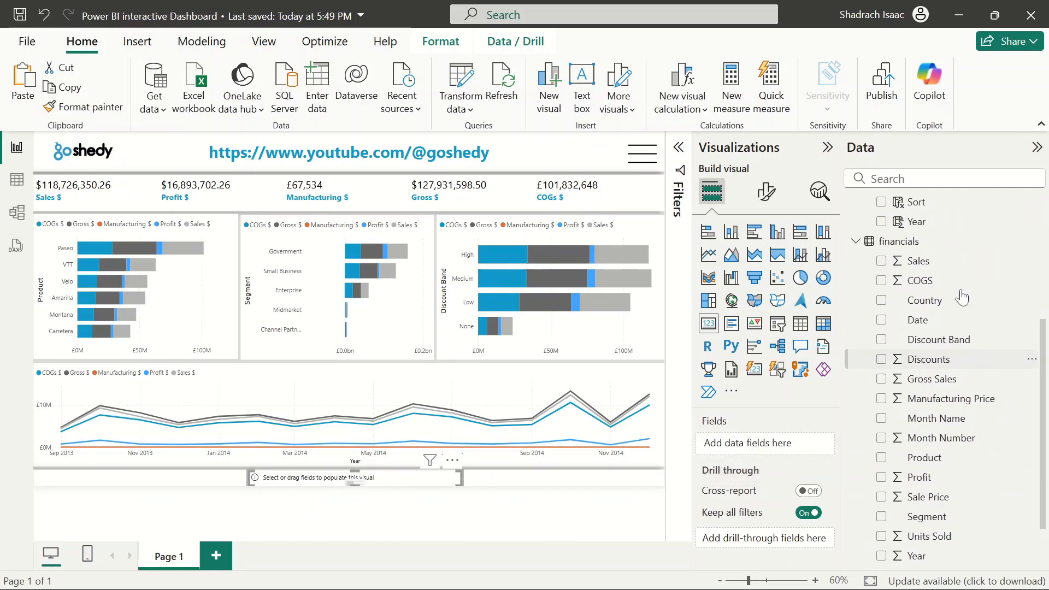
scroll(962, 297, down, 4)
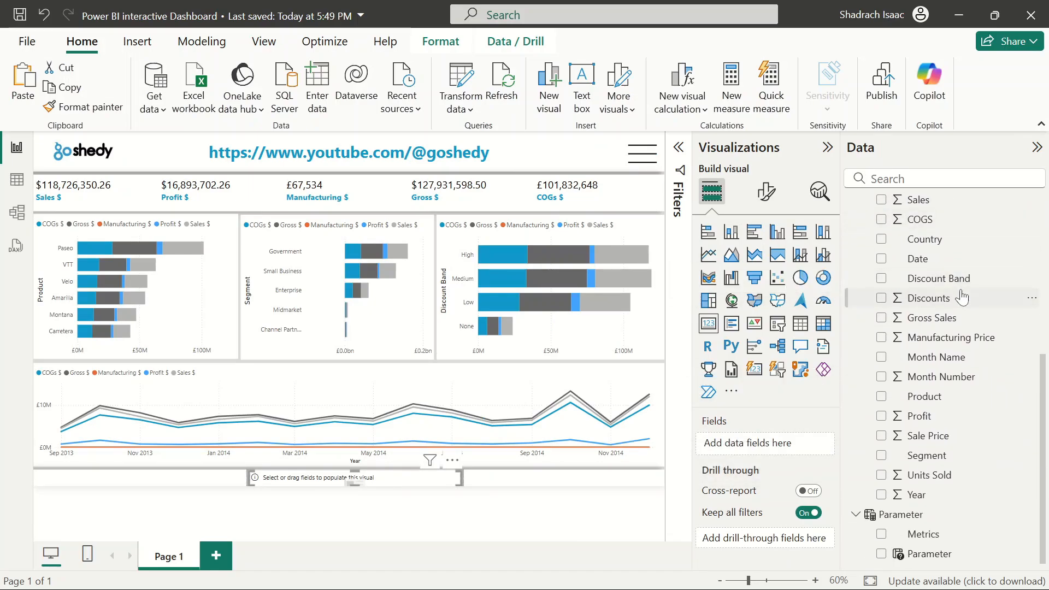
drag(920, 259, 765, 443)
click(811, 444)
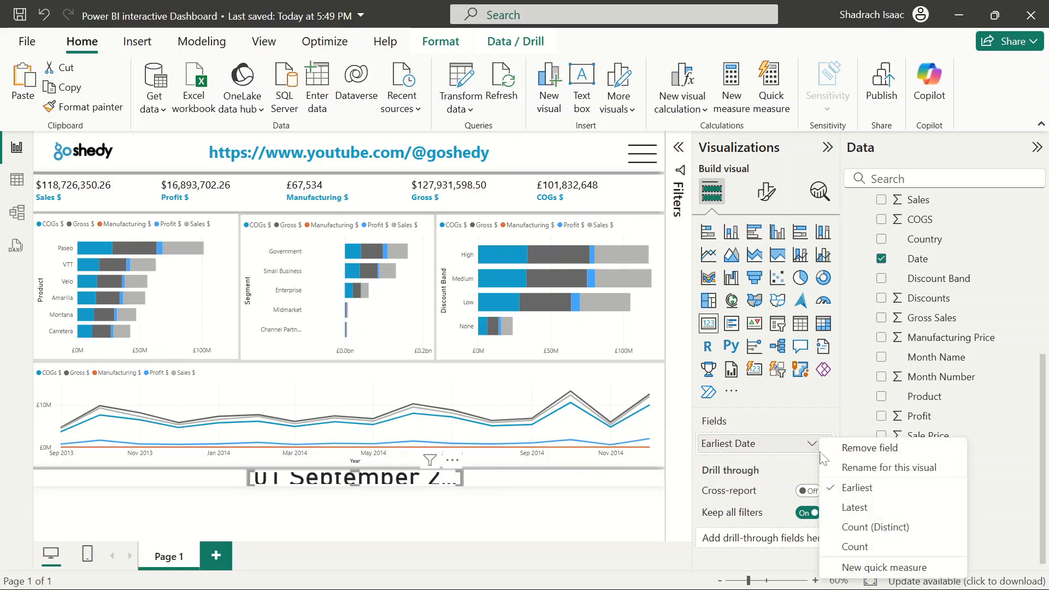
click(858, 509)
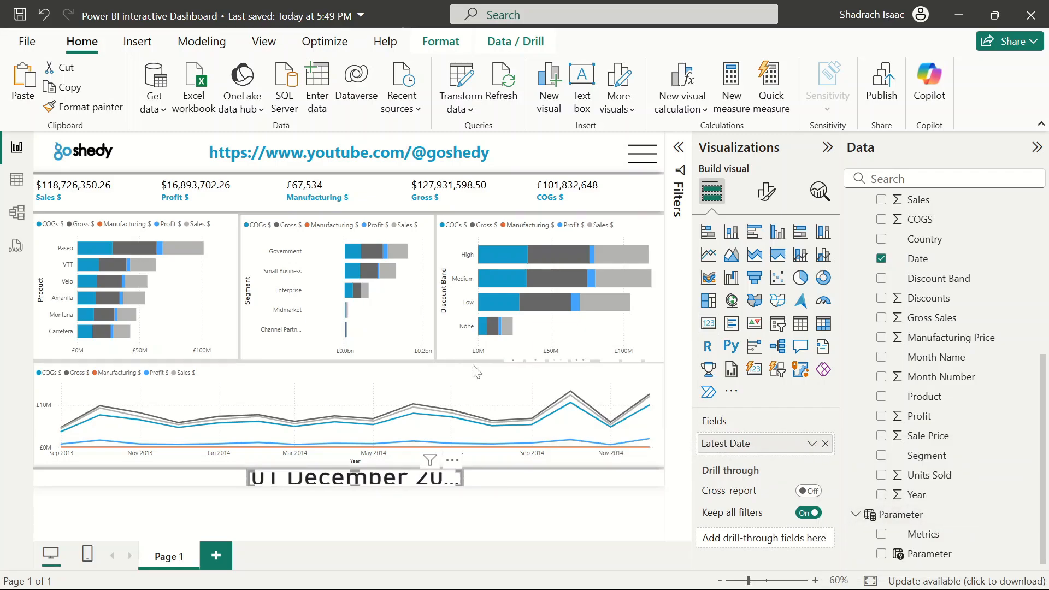
Set the card's callout value font size to 12
click(767, 191)
click(713, 309)
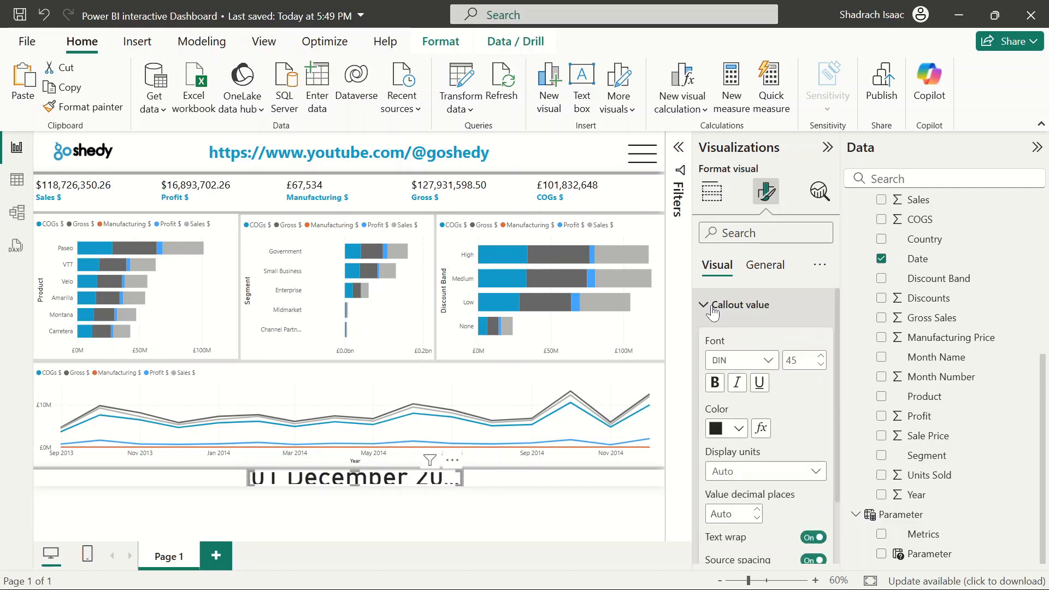
text(12)
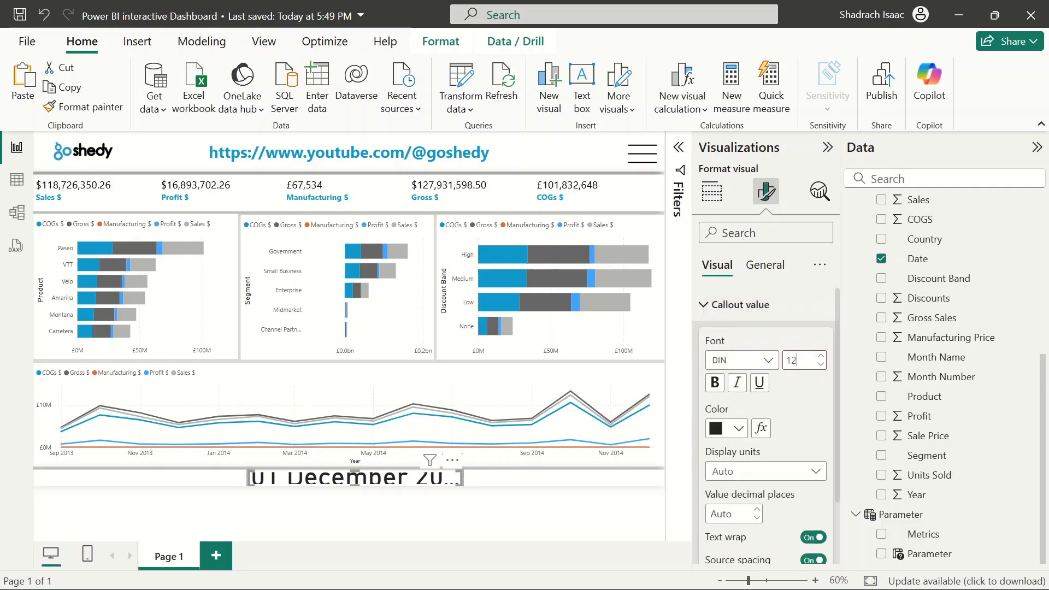
scroll(788, 468, down, 3)
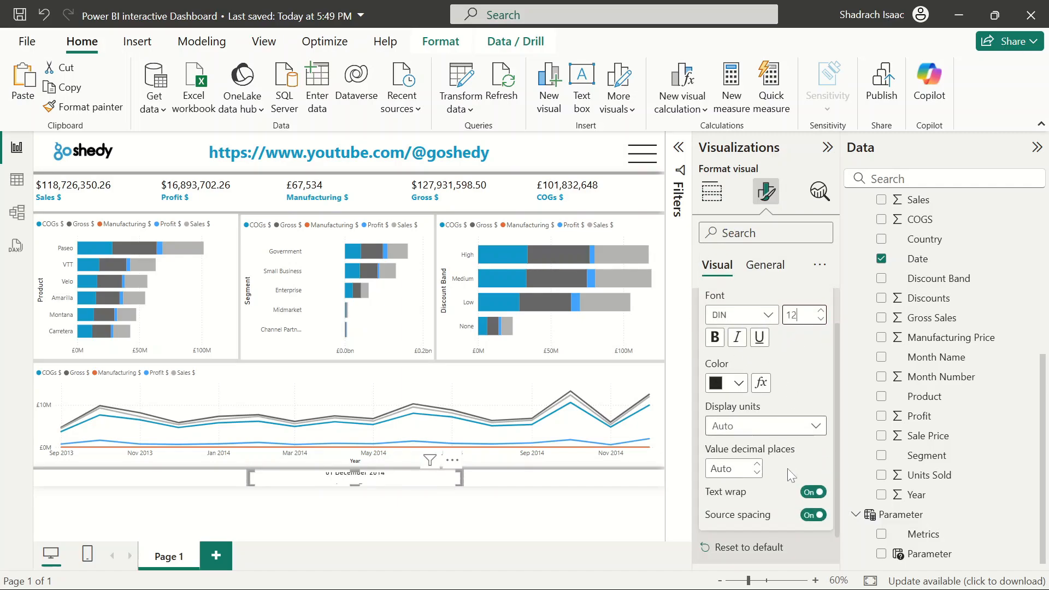
click(808, 546)
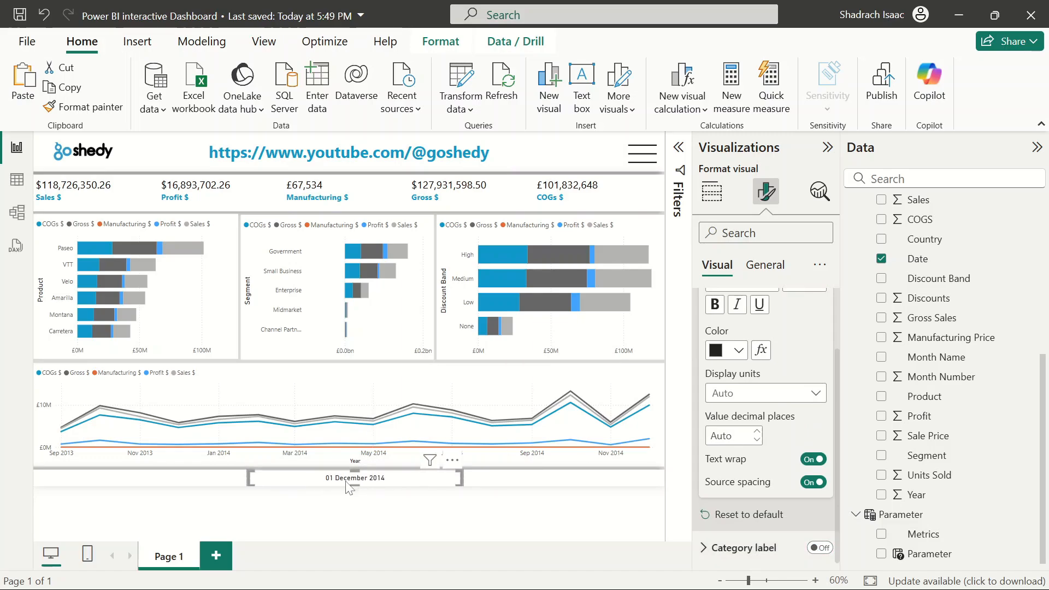
scroll(770, 382, up, 3)
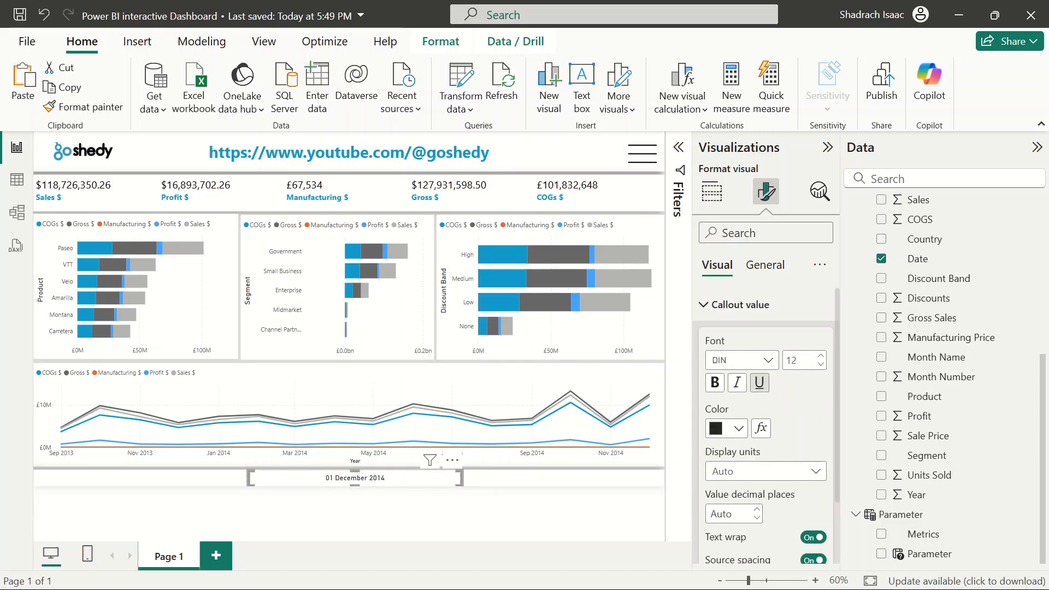
click(703, 307)
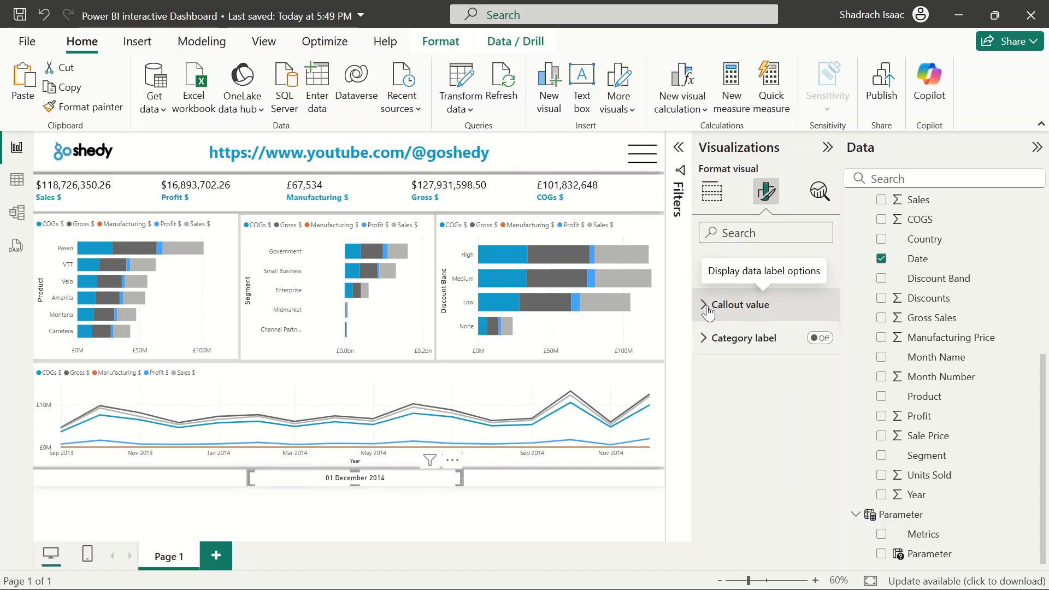
click(705, 307)
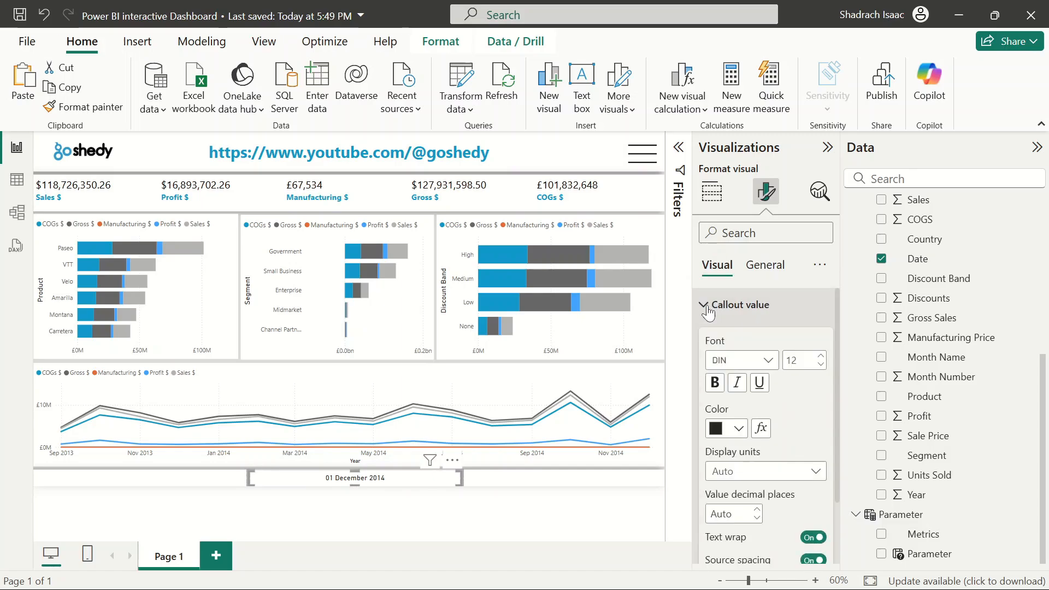
Colour the card's callout value #1098CA and make it bold
click(736, 432)
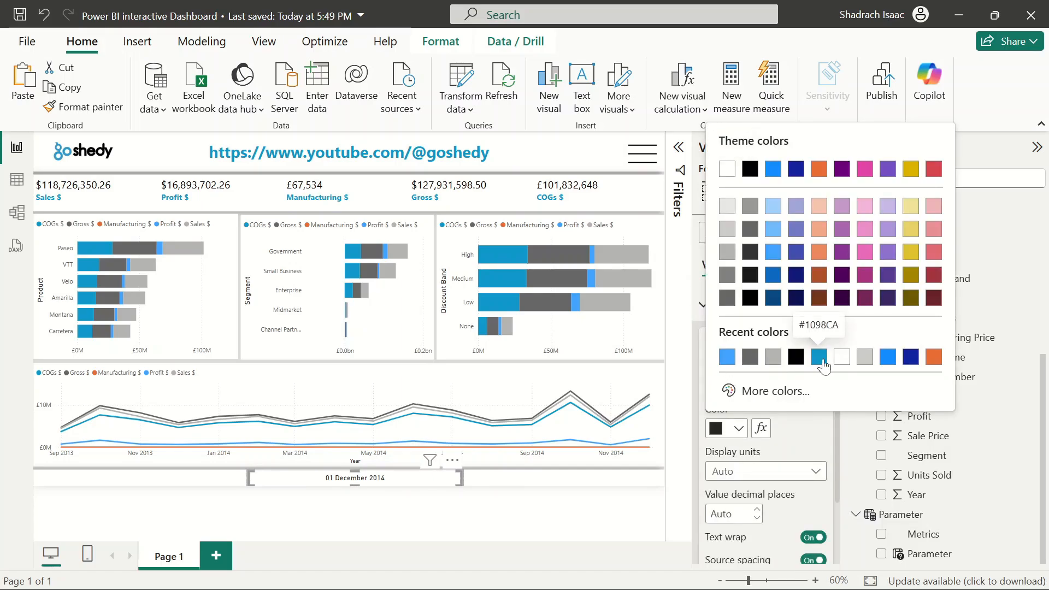
click(819, 361)
click(715, 383)
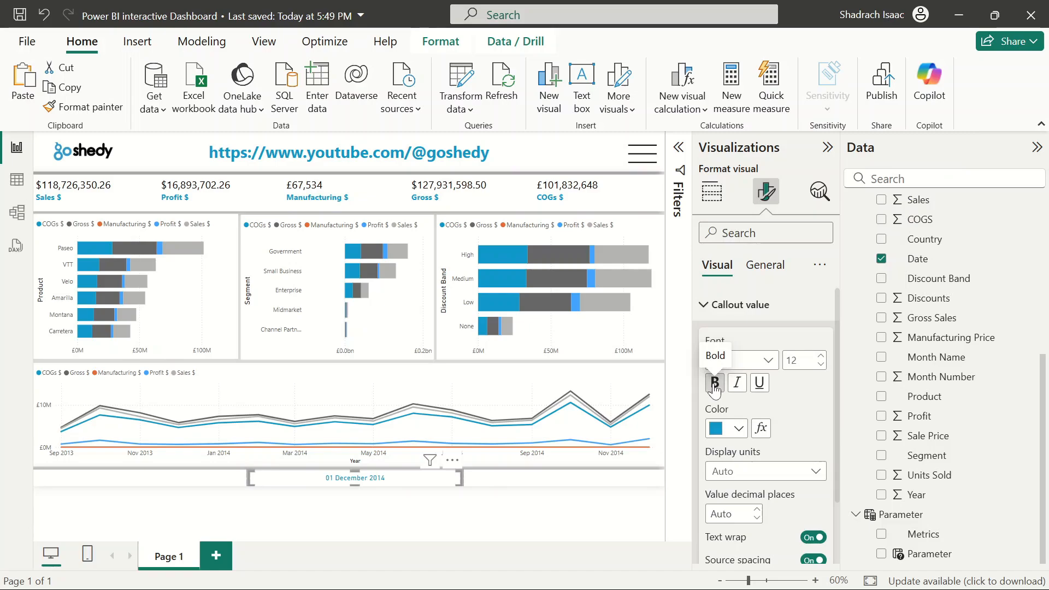
click(715, 384)
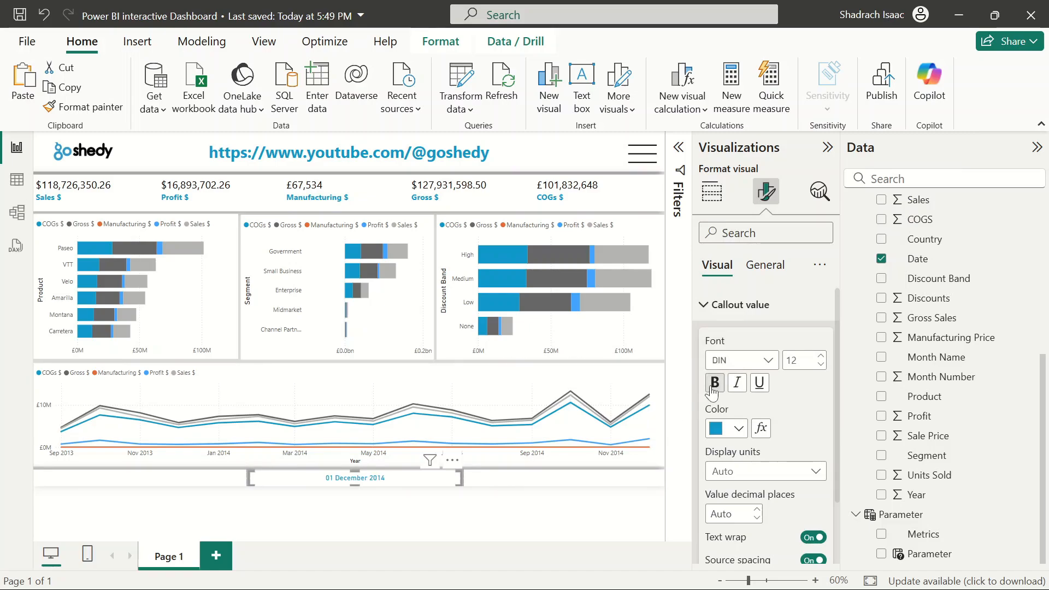
click(715, 384)
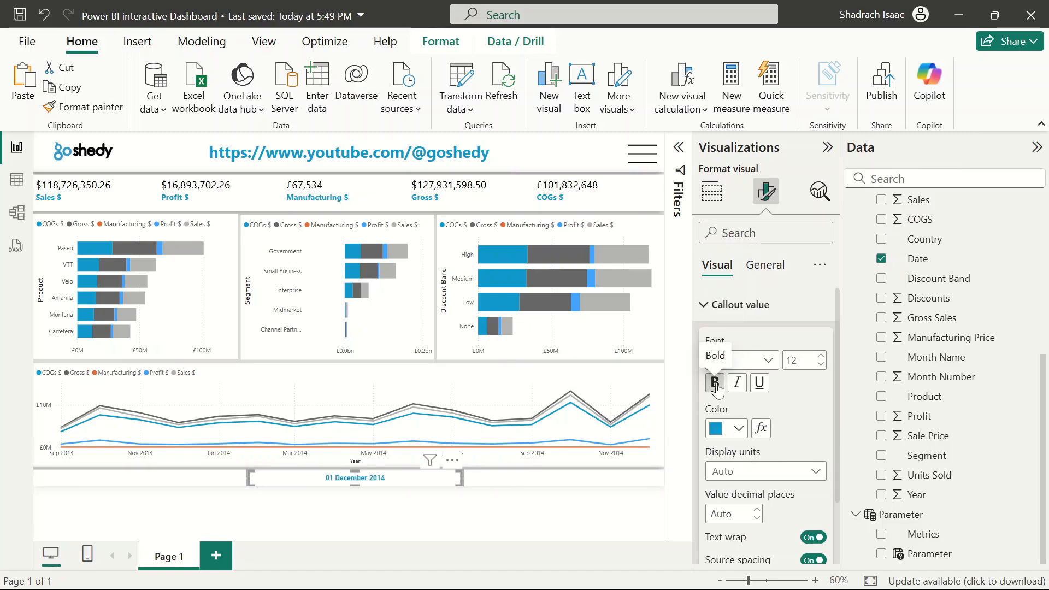
click(551, 509)
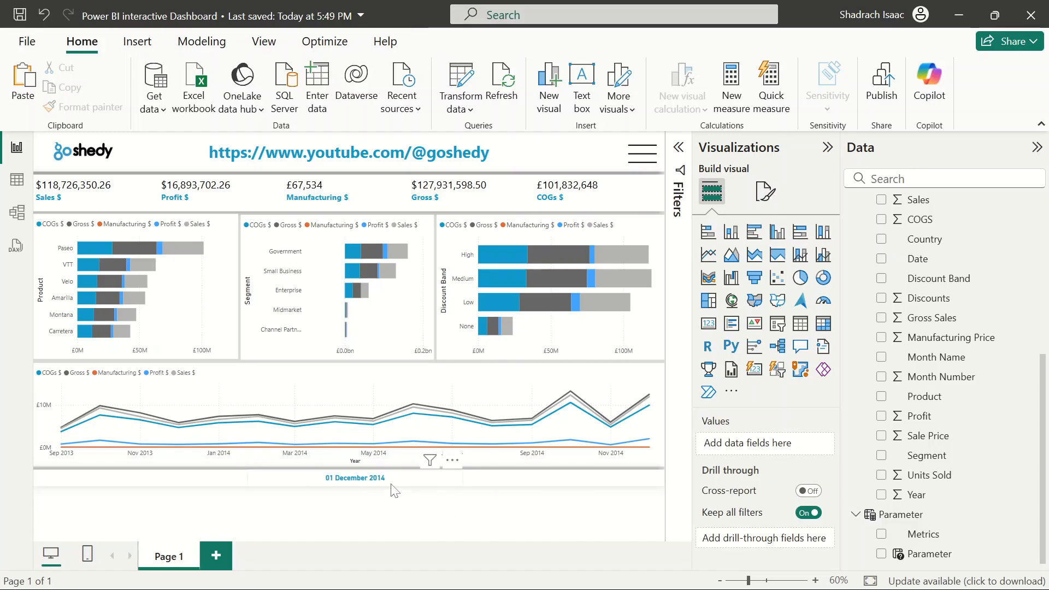
Move the date card to the centre of the bottom strip and narrow its width slightly
click(313, 479)
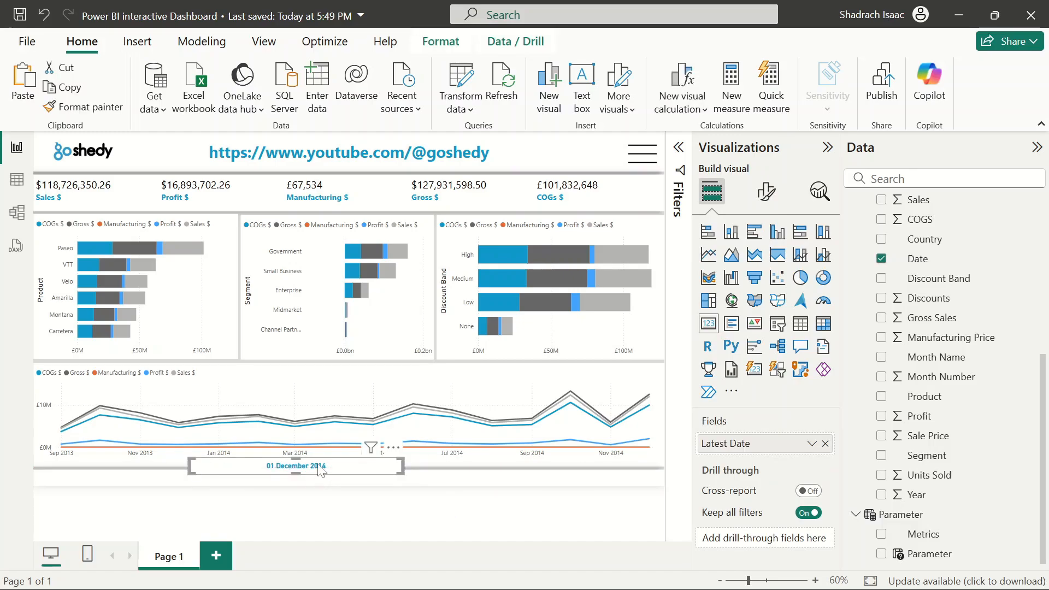
drag(317, 478, 369, 488)
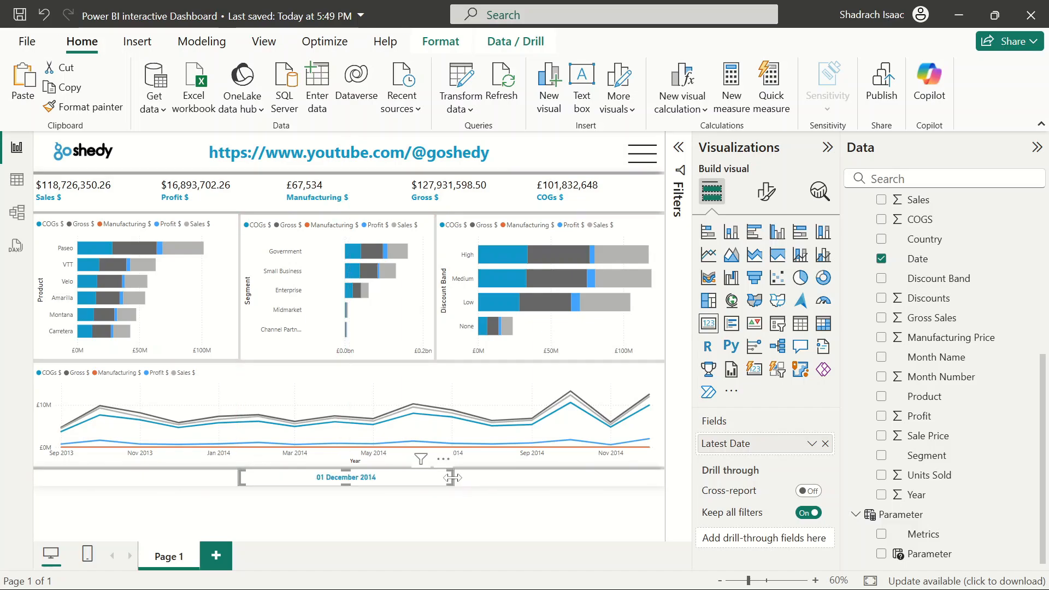
mouse_move(451, 484)
mouse_down()
mouse_move(420, 484)
mouse_move(437, 484)
mouse_up()
click(462, 516)
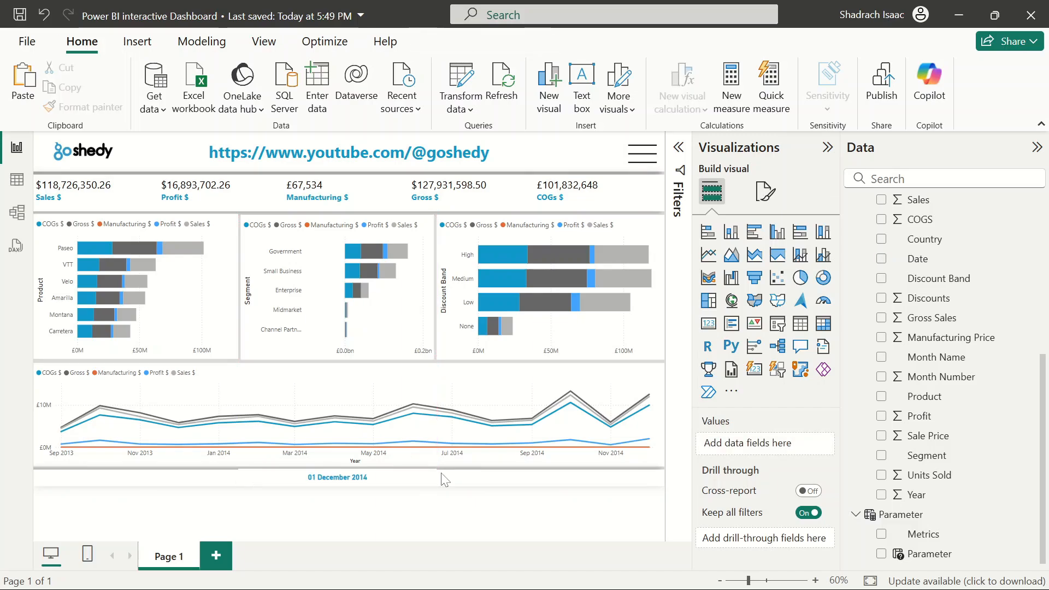
Collapse the Visualizations and Data panes and the ribbon to enlarge the report canvas
click(825, 156)
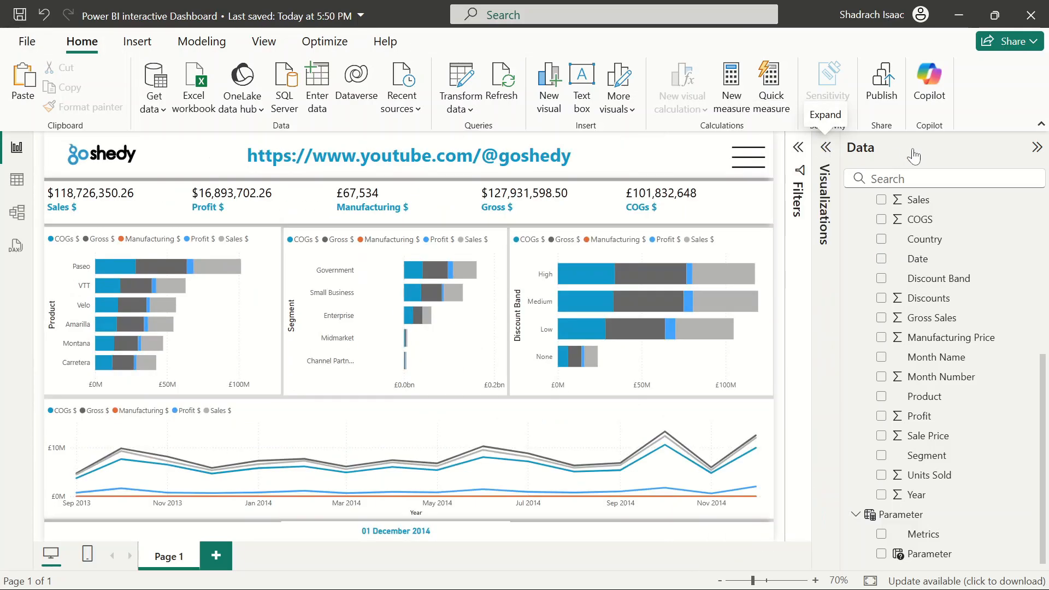
click(1034, 148)
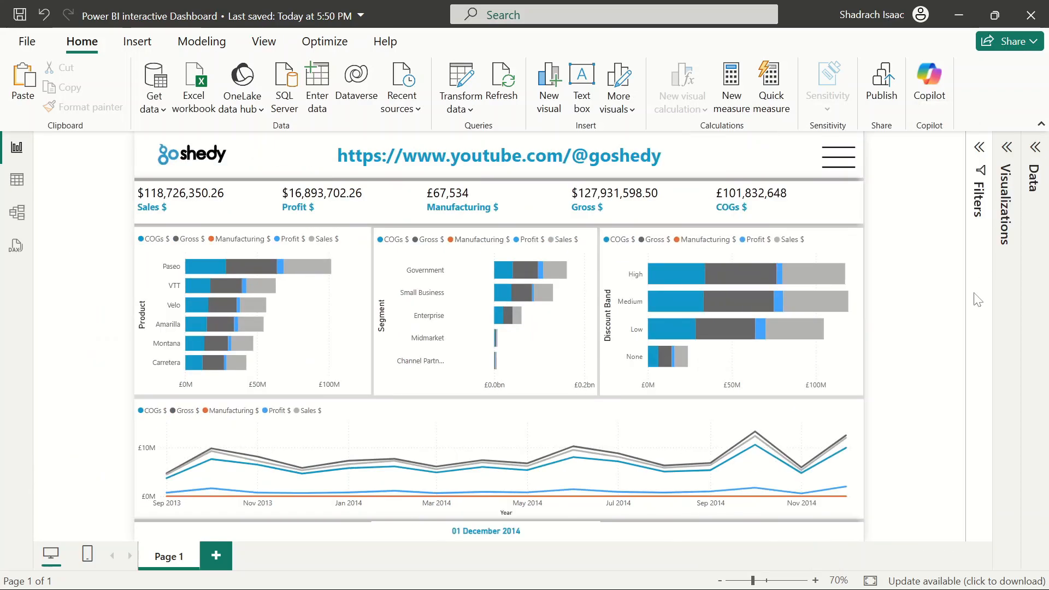
click(1040, 126)
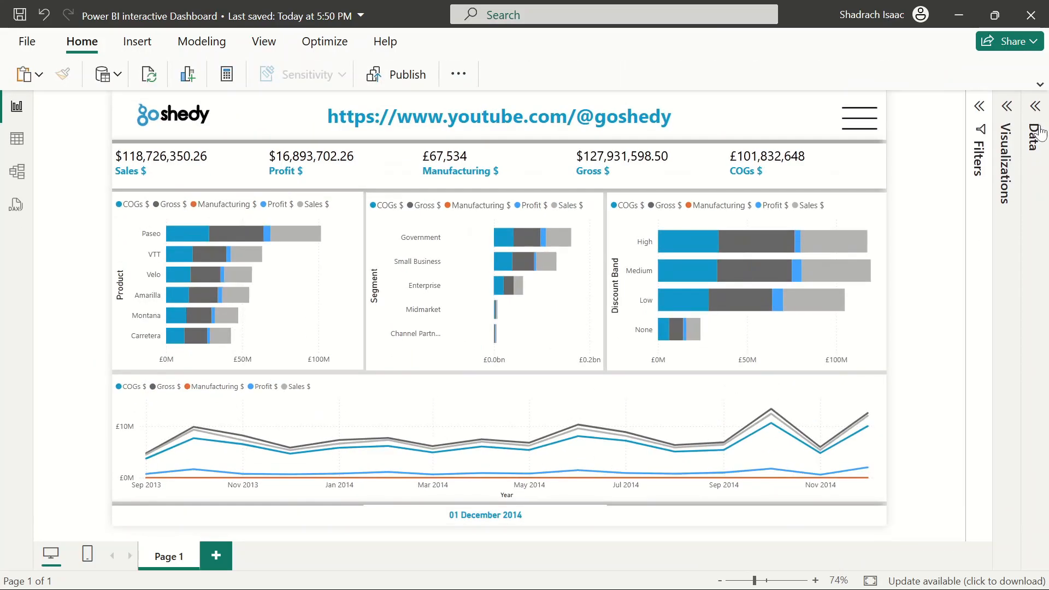
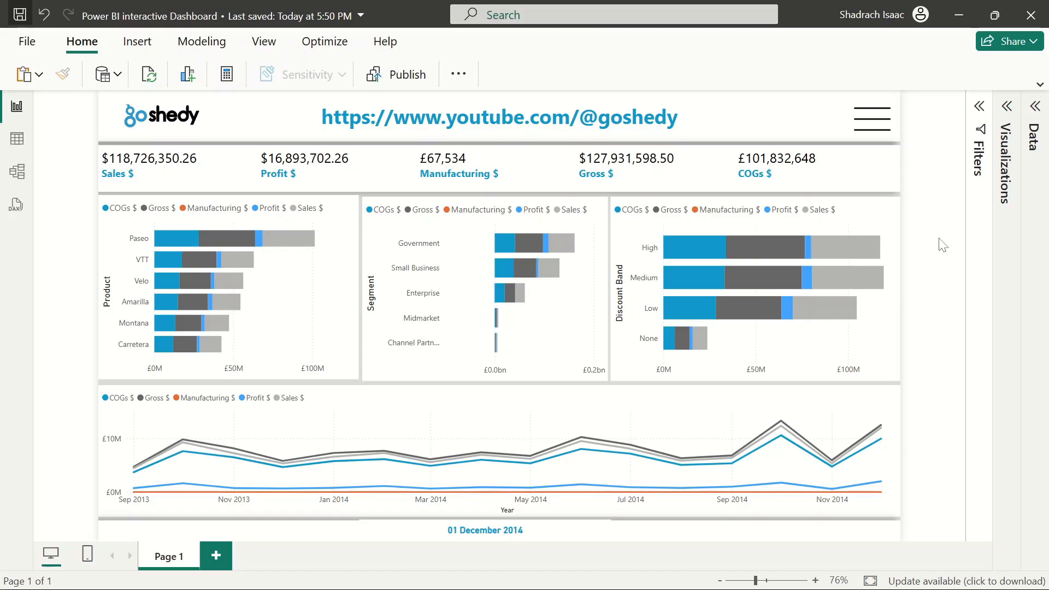
Nudge the menu icon image slightly up and to the left with the arrow keys
click(879, 126)
key(Up)
key(Up)
key(Up)
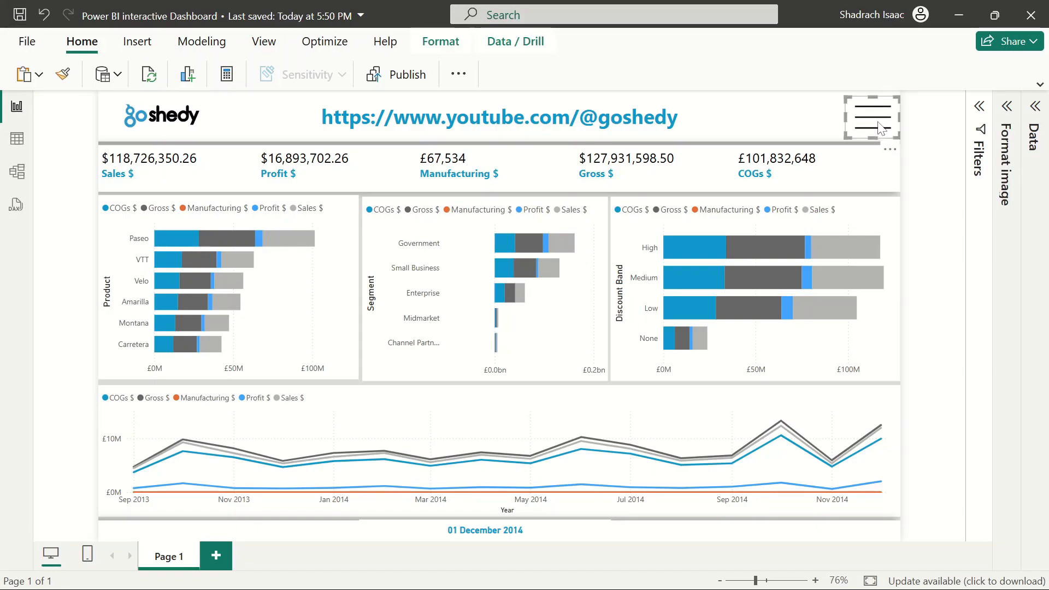
key(Left)
key(Left)
key(Left)
key(Left)
key(Left)
click(939, 207)
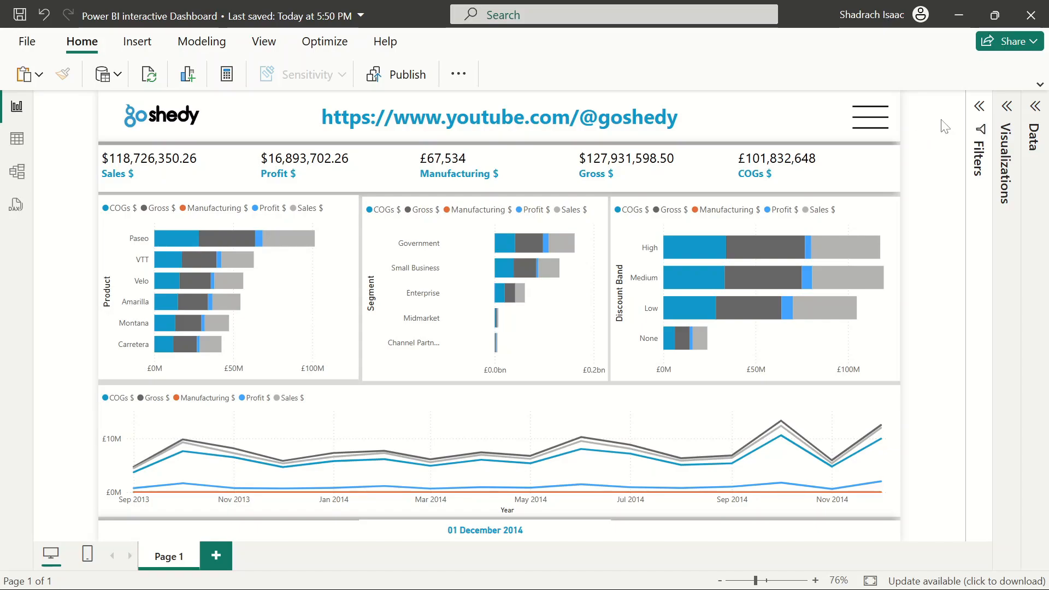
click(872, 119)
click(917, 180)
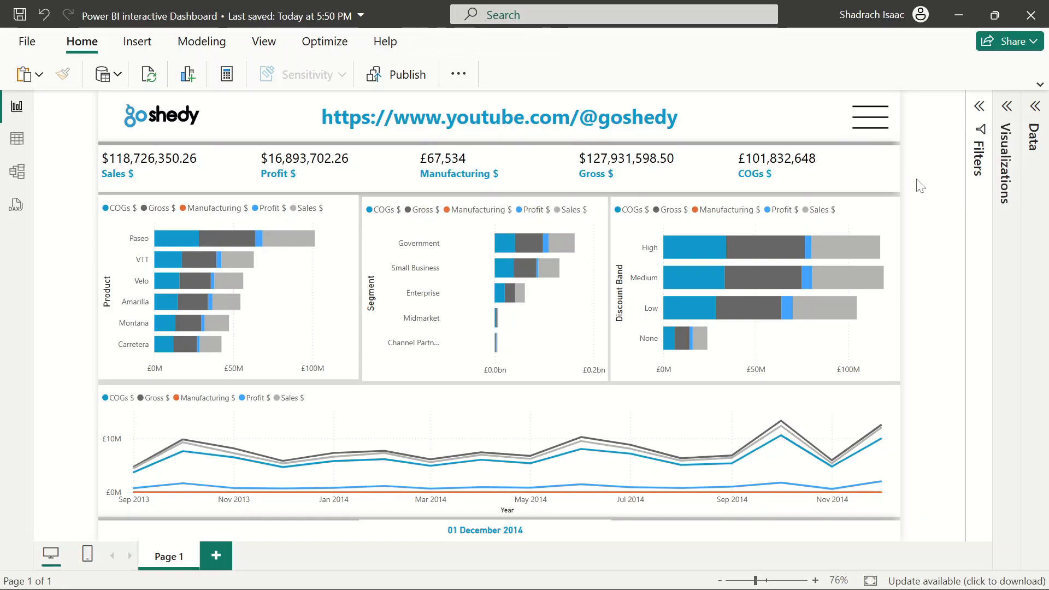
click(861, 121)
click(955, 216)
click(880, 123)
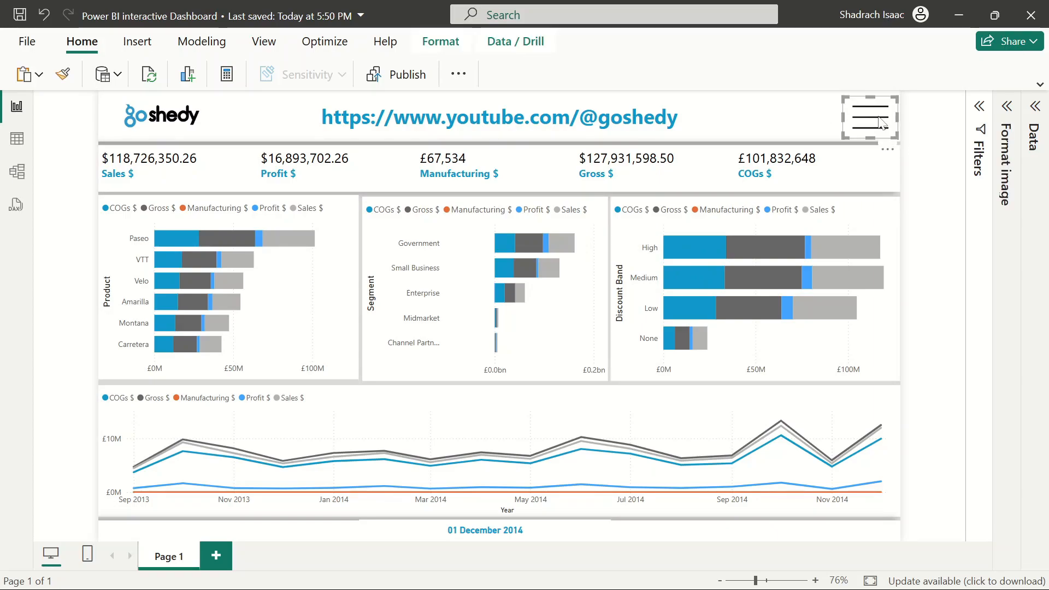
click(935, 183)
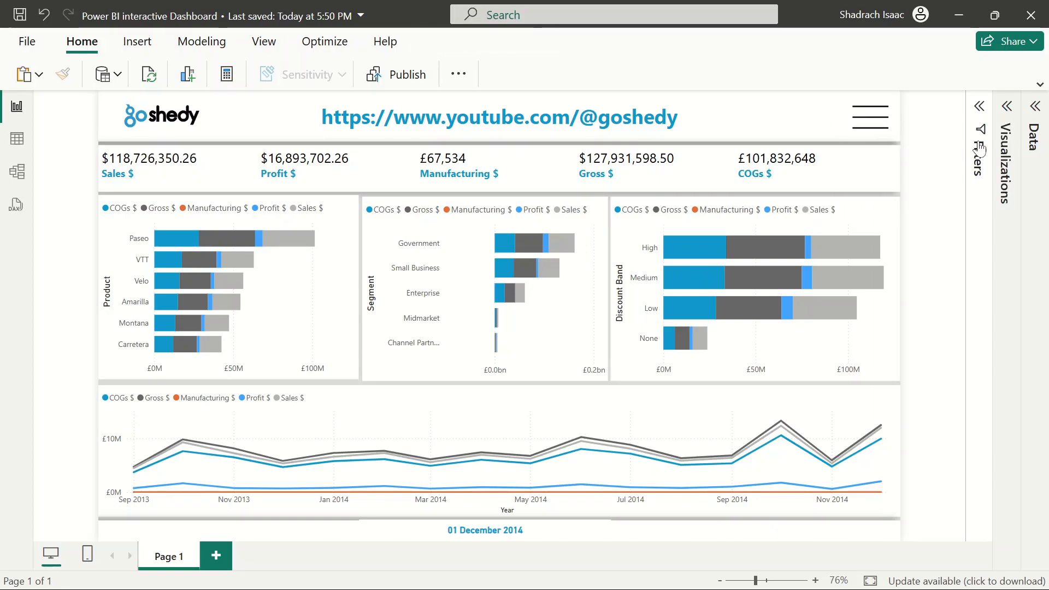
Insert a speech bubble shape beside the header and shift it slightly left
click(137, 43)
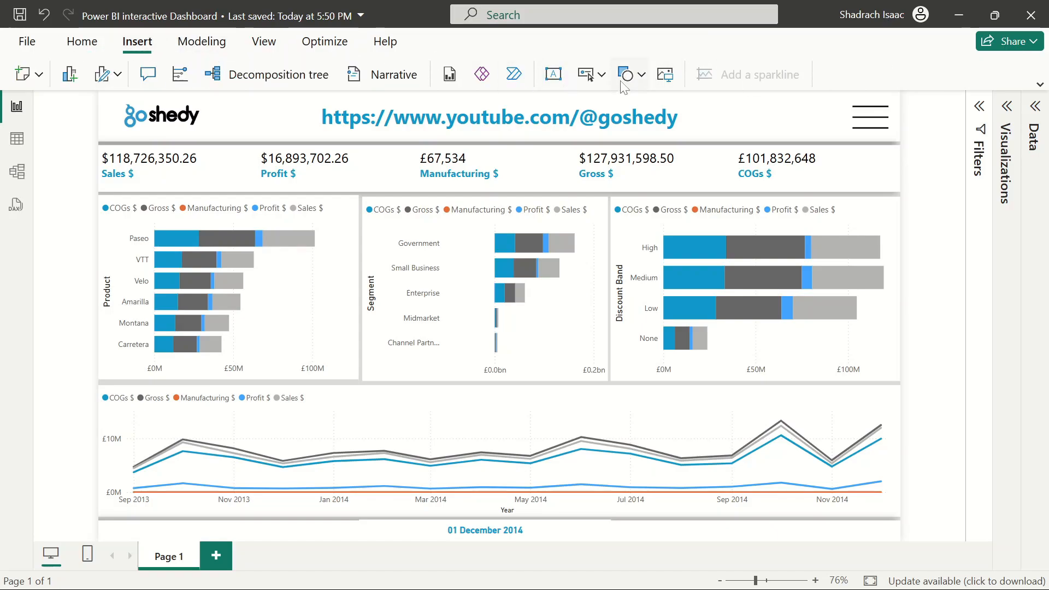
click(601, 75)
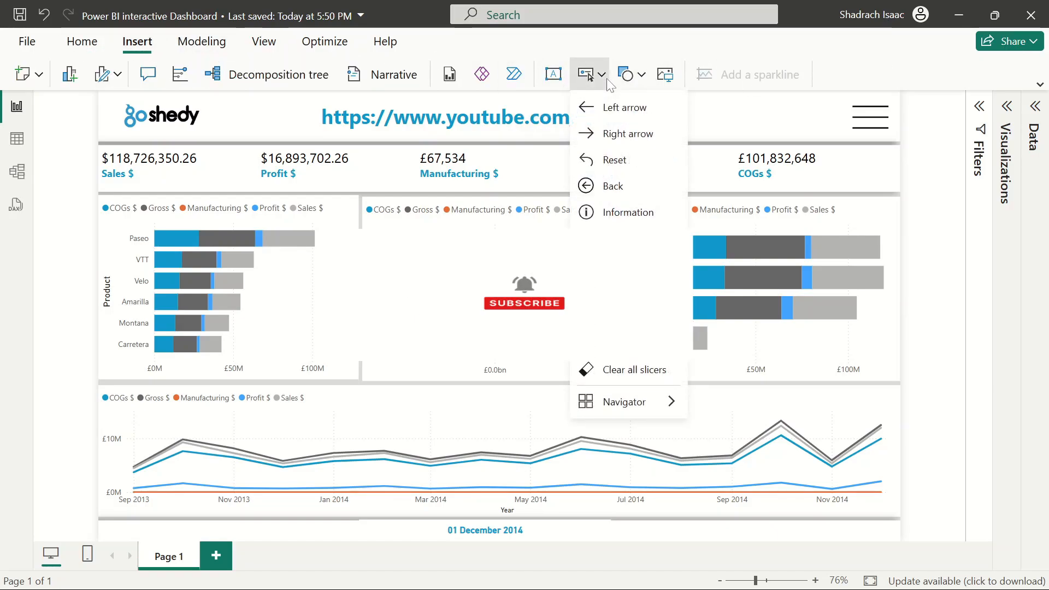
click(606, 79)
click(1040, 86)
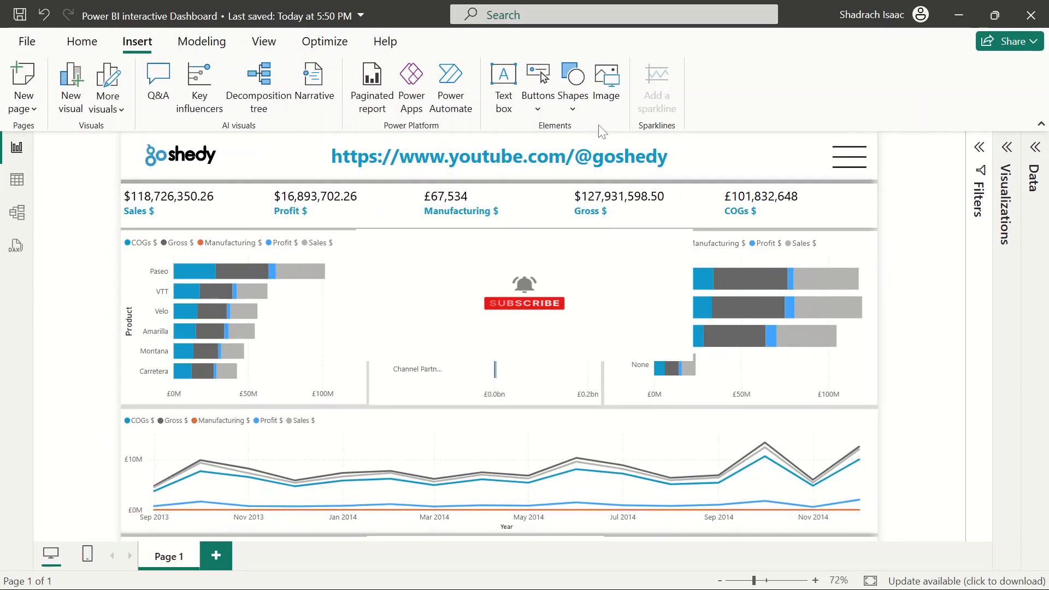
click(541, 108)
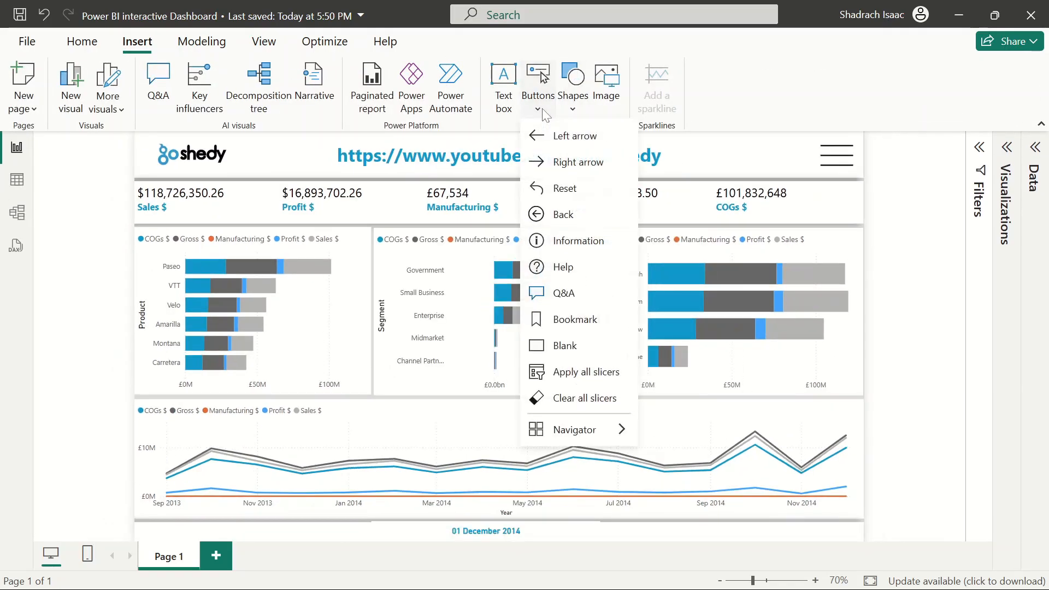
click(573, 109)
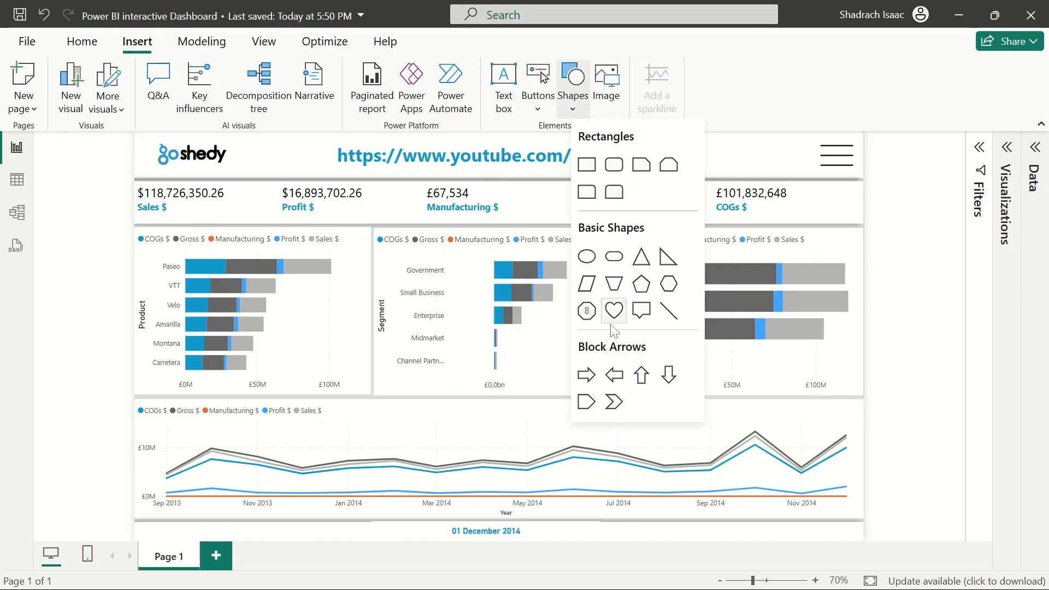
click(641, 312)
drag(327, 274, 779, 299)
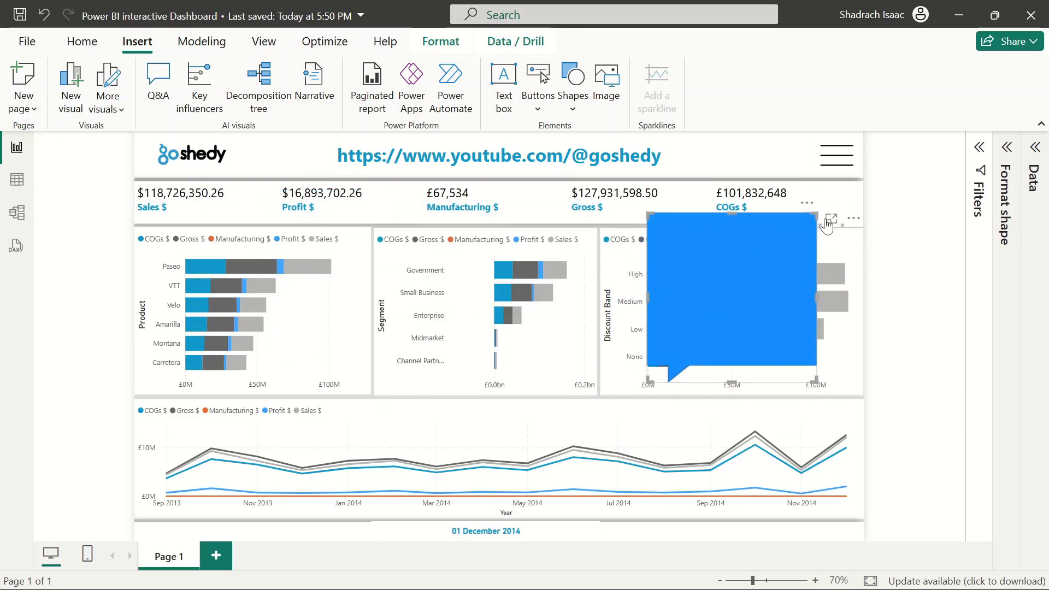
drag(747, 304, 699, 304)
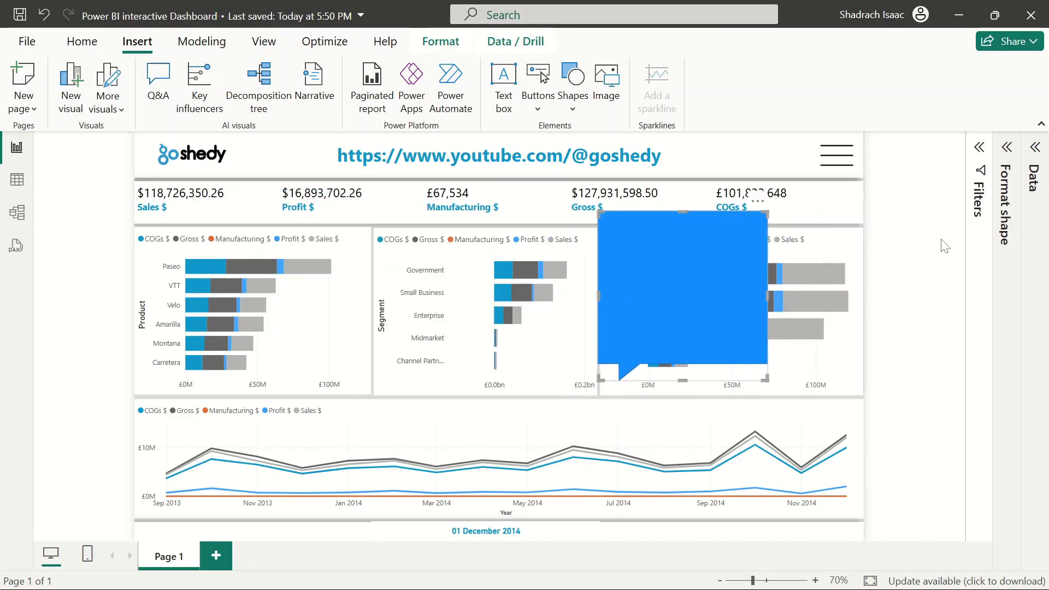
Set the speech bubble's overall rotation to 90° and its shape rotation to 90°
click(1006, 147)
click(890, 296)
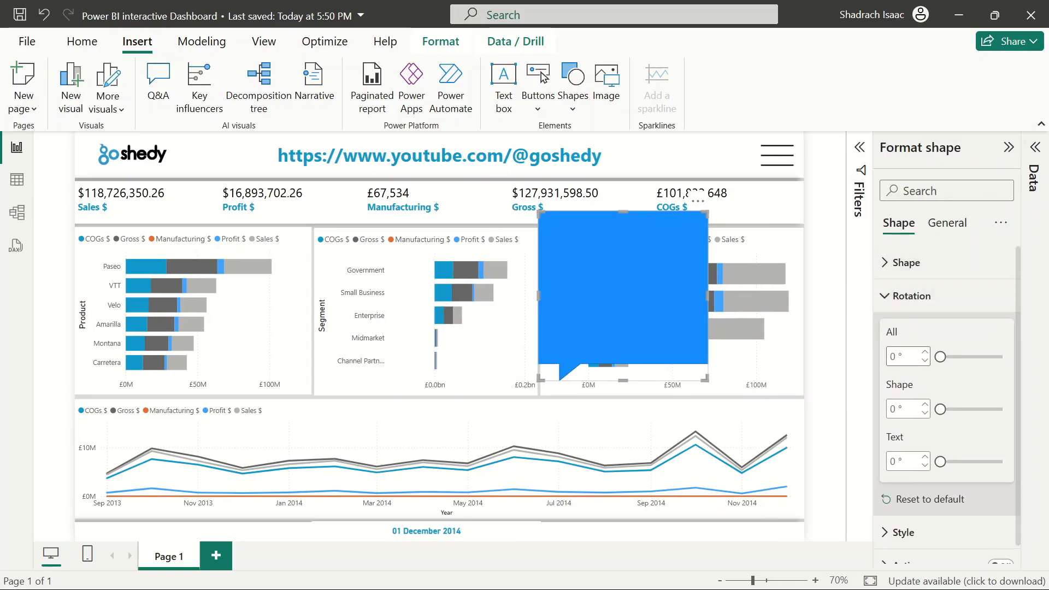
click(894, 268)
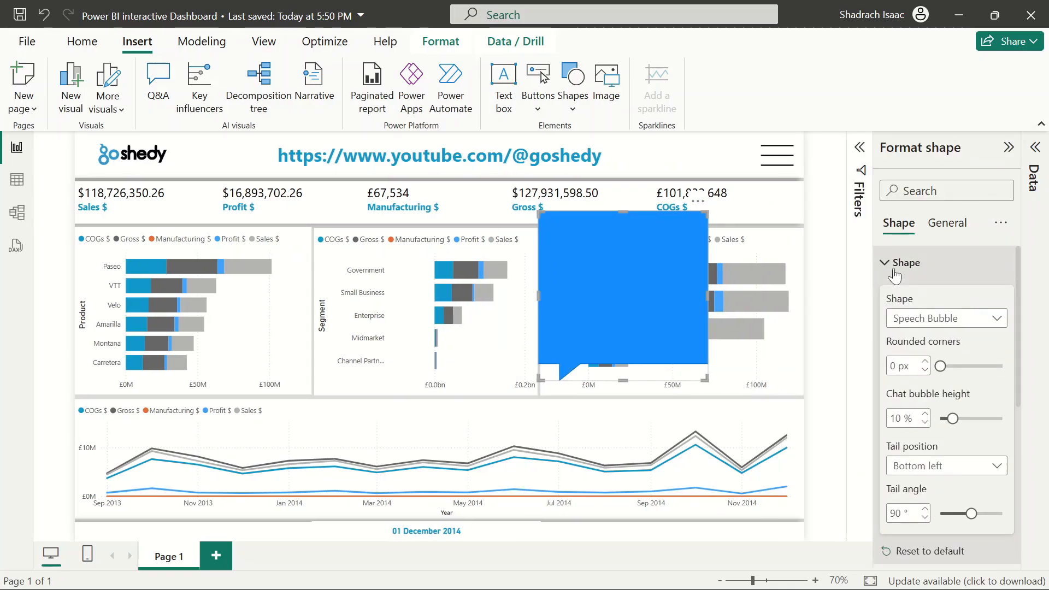
click(894, 272)
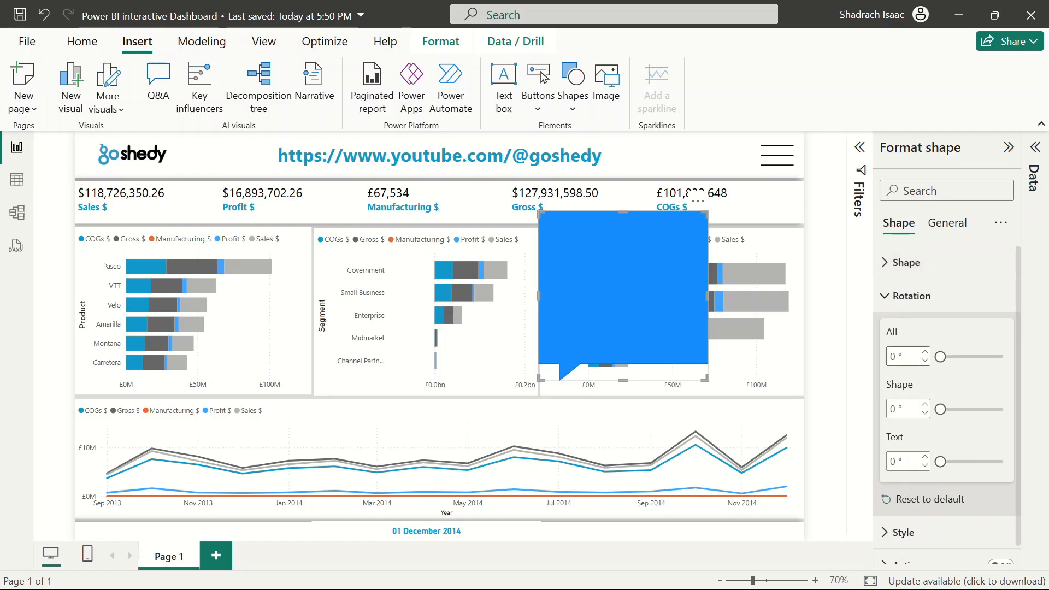
text(90)
key(Return)
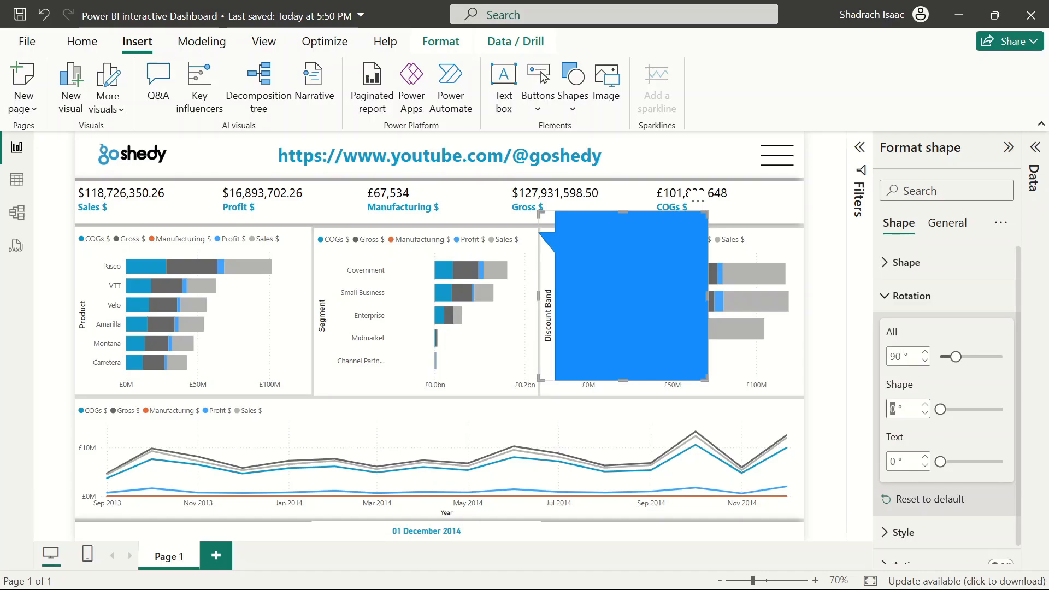
key(BackSpace)
text(90)
key(Return)
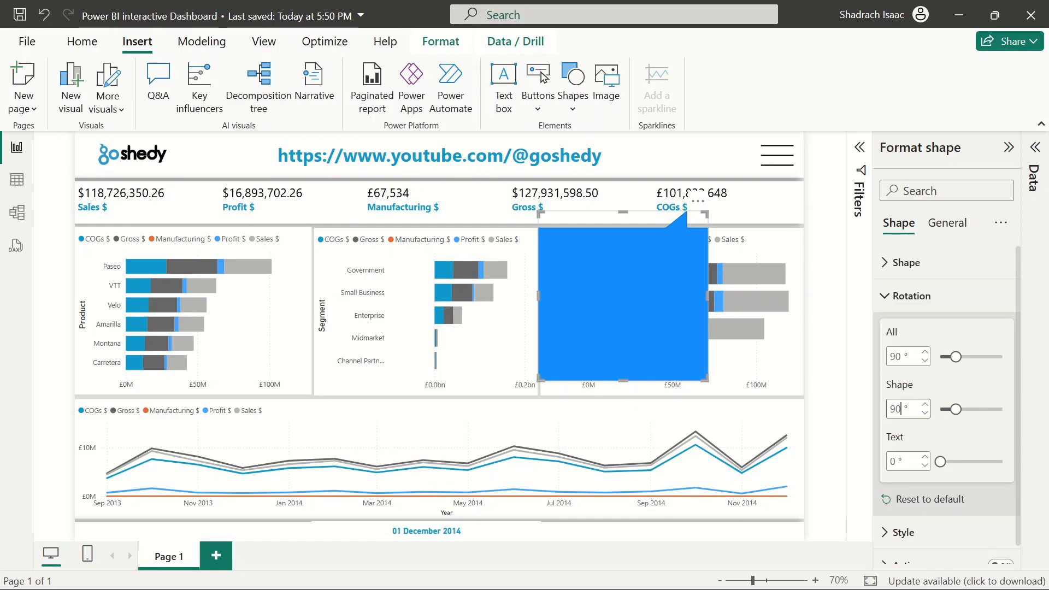
Move and resize the speech bubble so its tail sits just below the menu icon
click(818, 350)
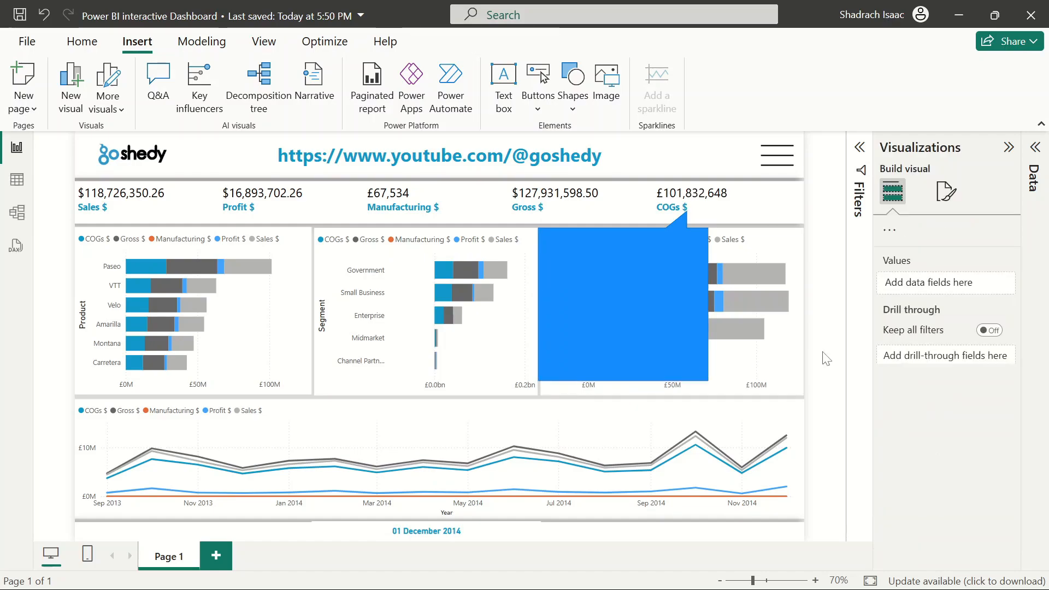
drag(633, 301, 782, 262)
click(825, 279)
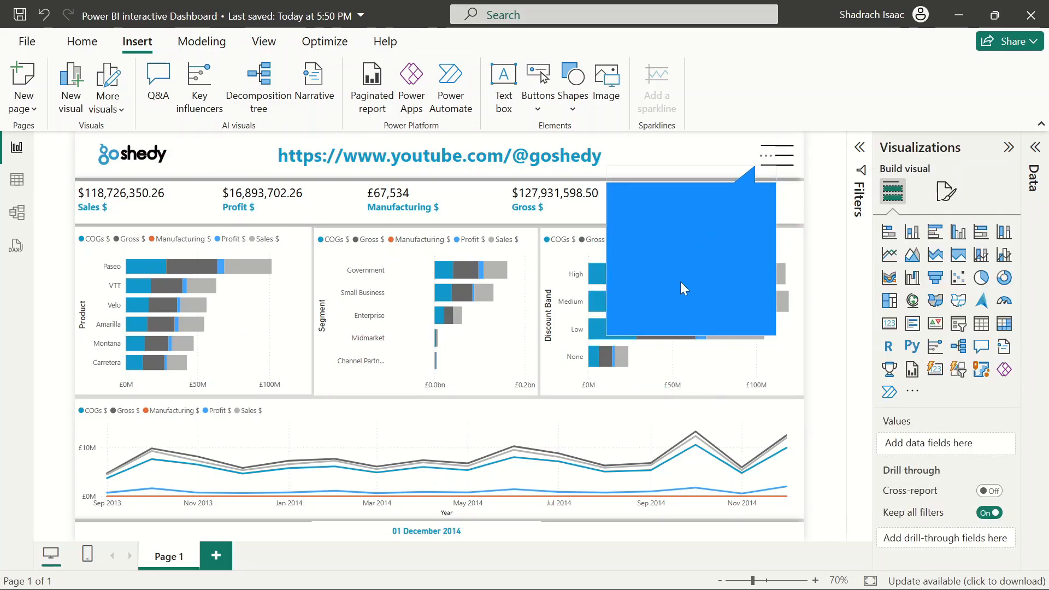
click(698, 230)
drag(607, 258, 560, 257)
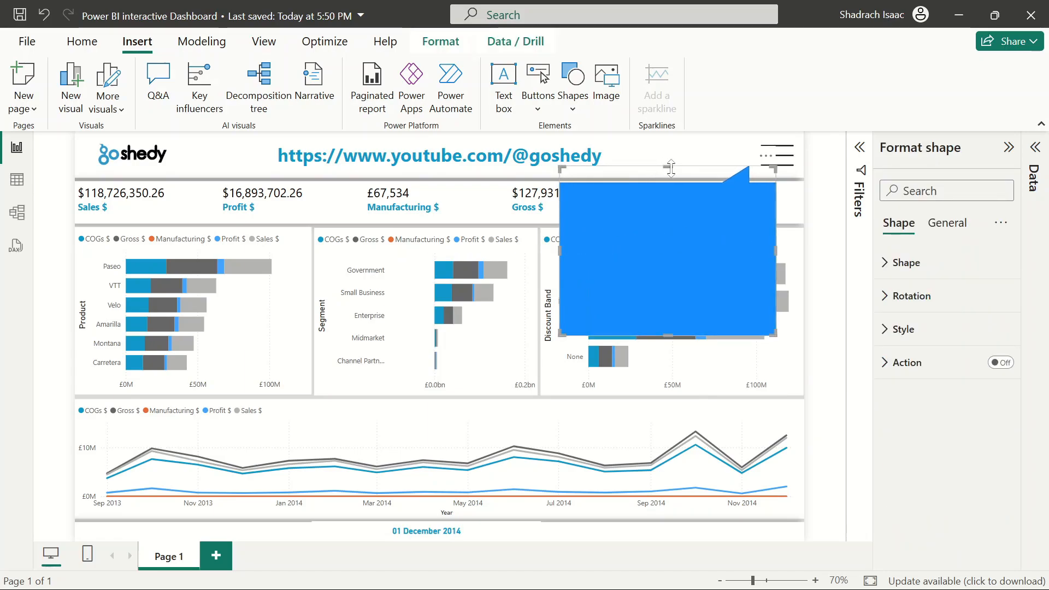
drag(667, 171, 667, 183)
mouse_move(671, 259)
mouse_down()
mouse_move(689, 242)
mouse_move(681, 243)
mouse_up()
click(823, 288)
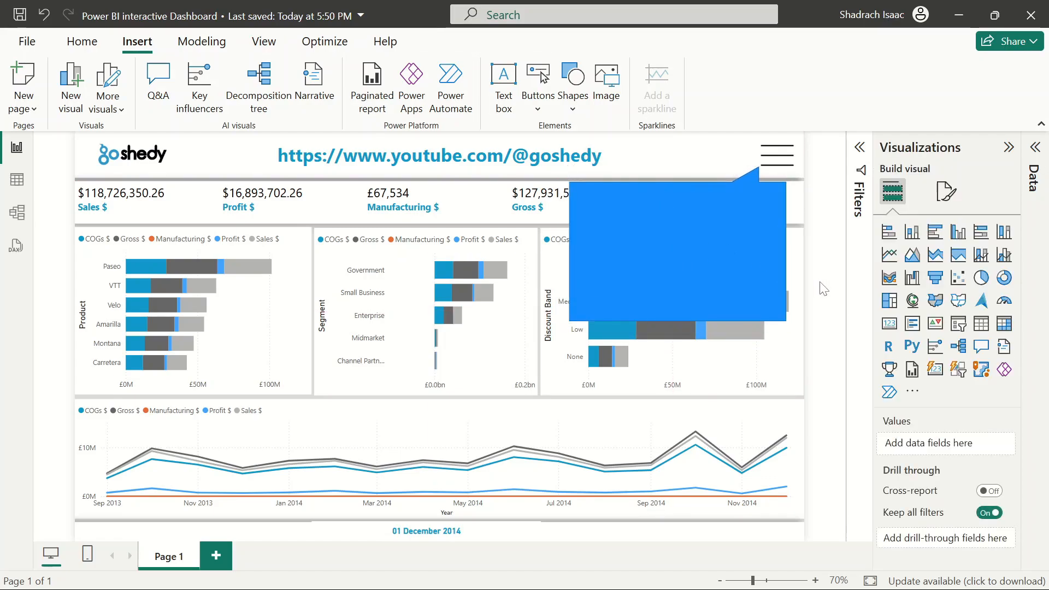
Fill the speech bubble with a light grey colour from the recent colours
click(693, 260)
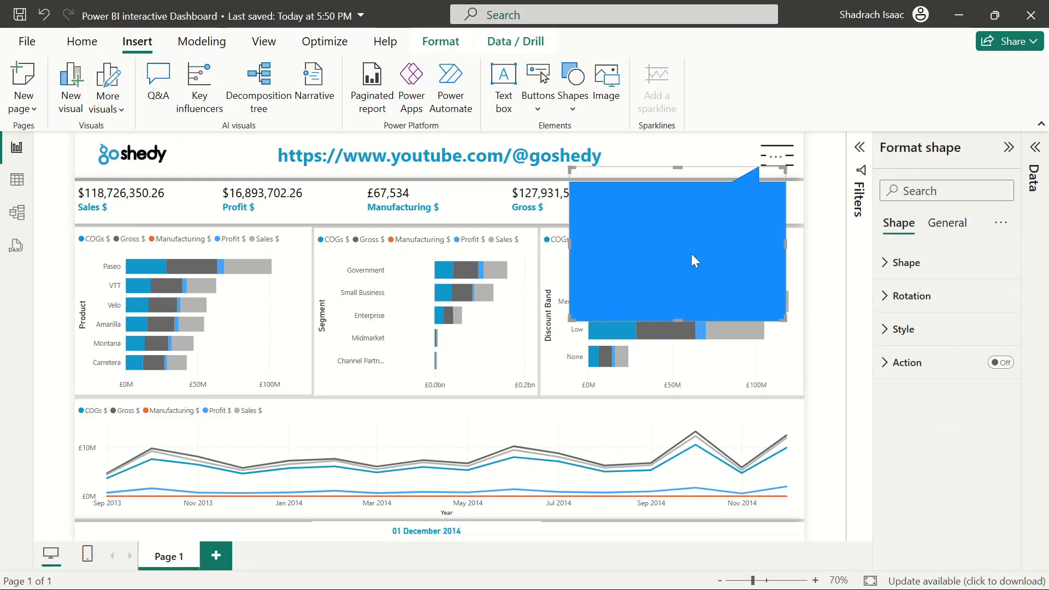
click(886, 330)
scroll(939, 425, down, 3)
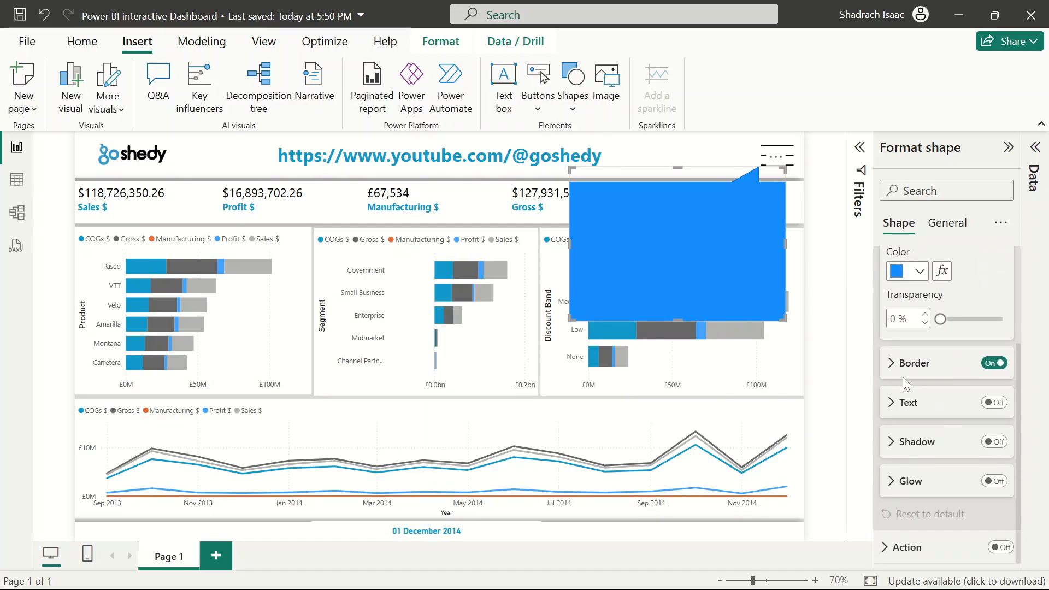
click(921, 279)
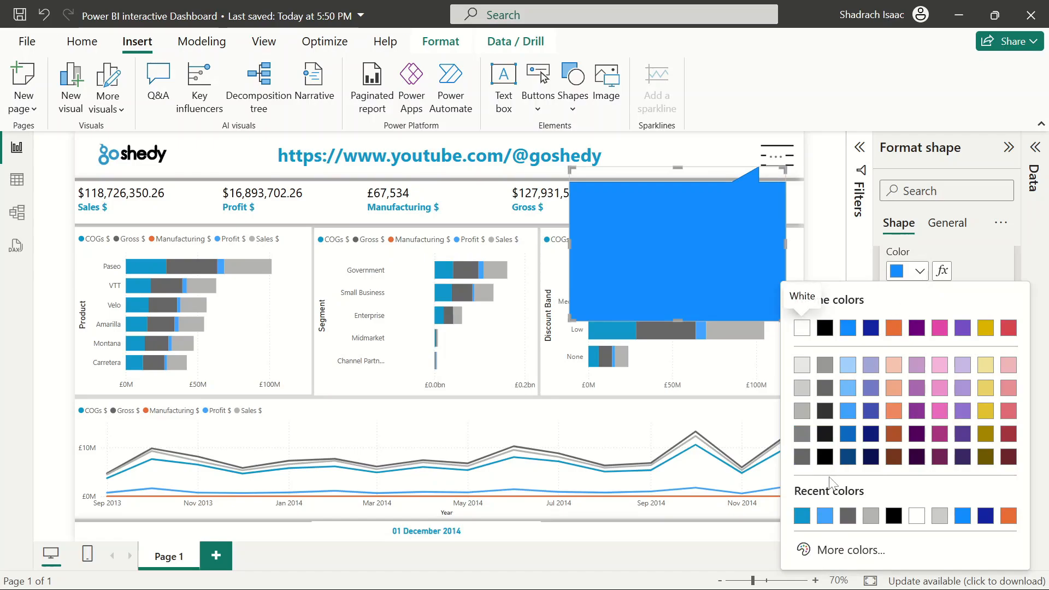
click(869, 514)
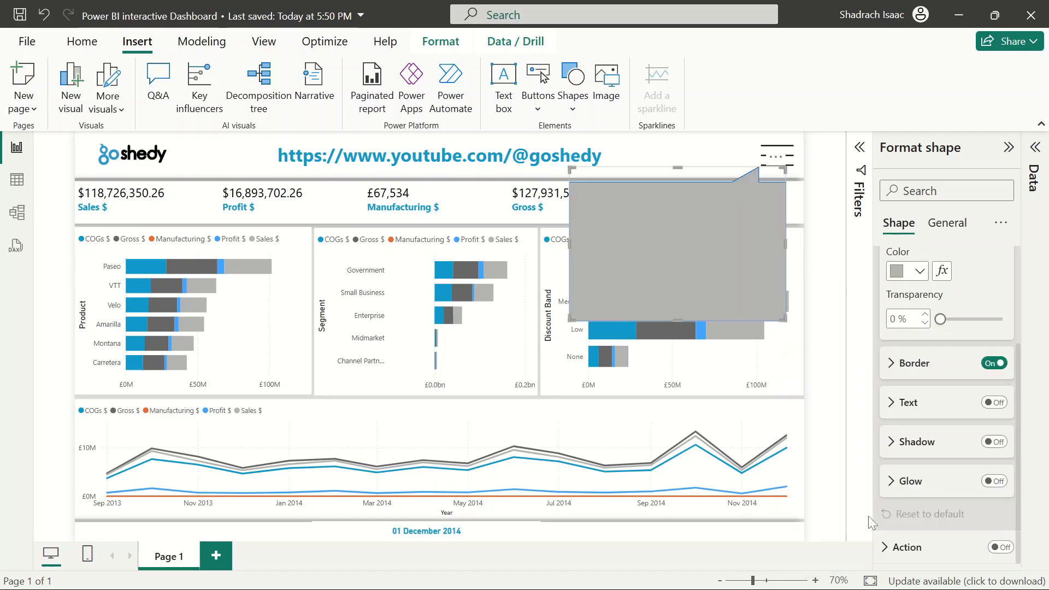
click(824, 313)
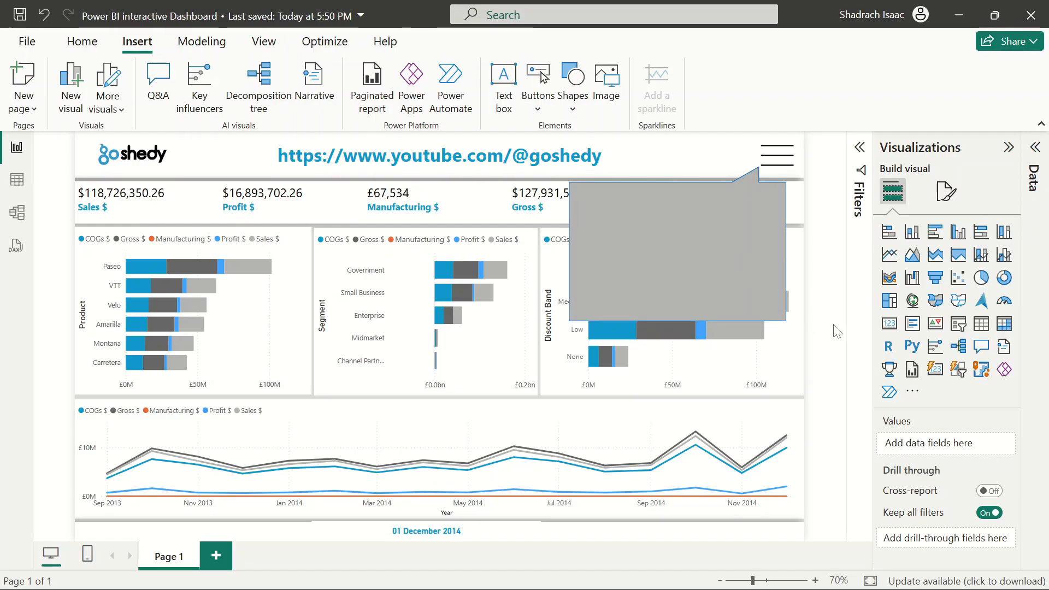
Turn off the speech bubble's border
click(690, 264)
click(896, 330)
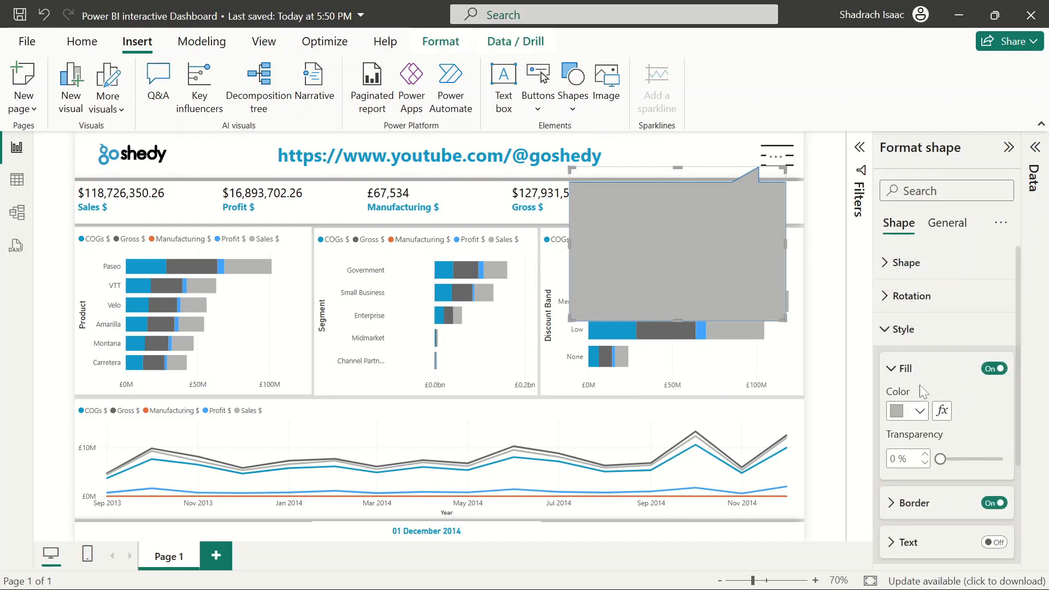
scroll(977, 439, down, 3)
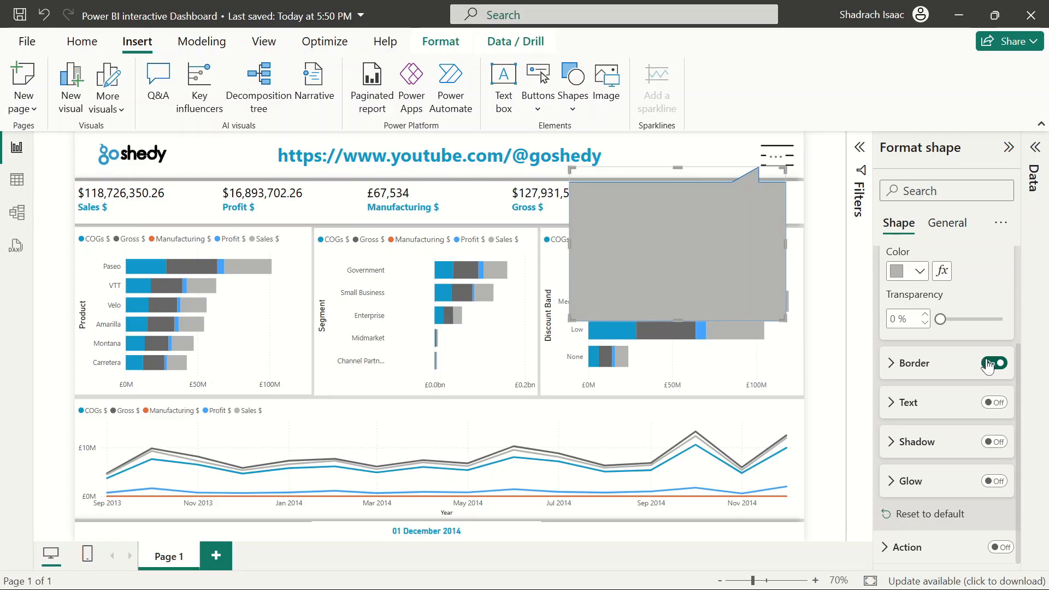
click(831, 293)
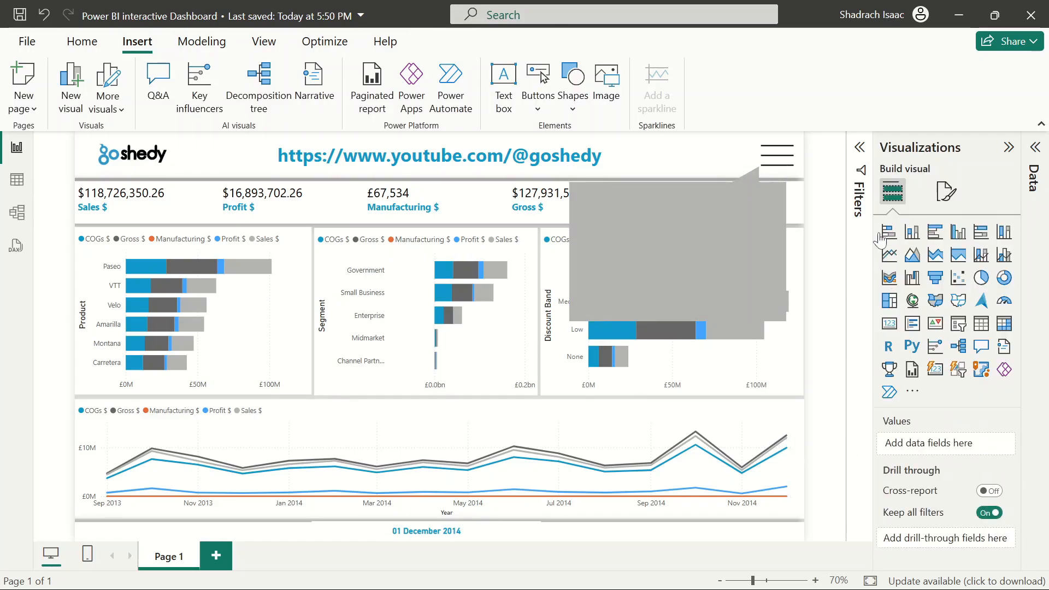
Enlarge the speech bubble down to the bottom of the chart row and shift it slightly left
click(726, 210)
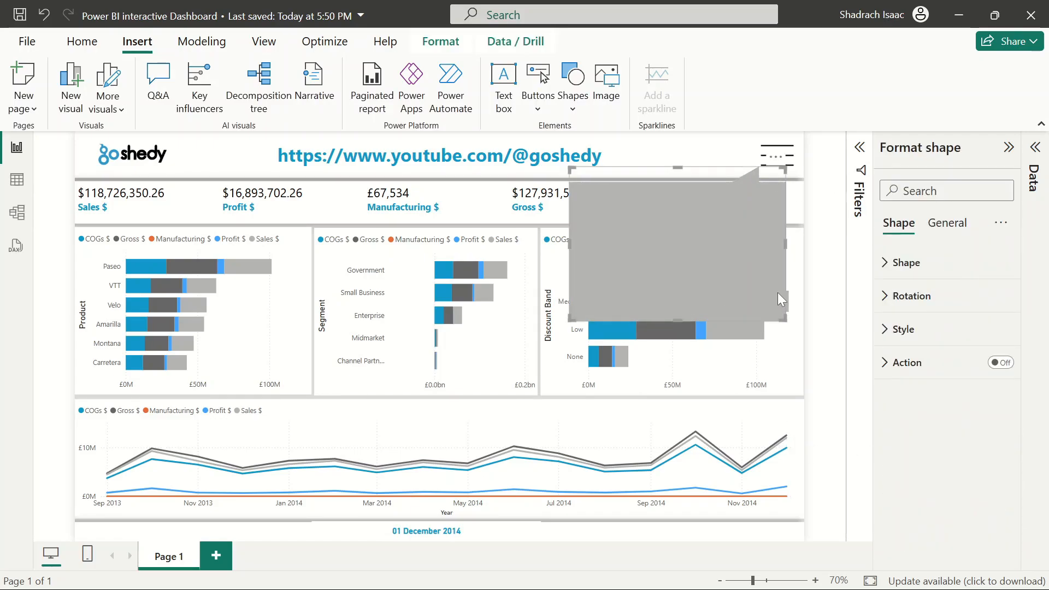
drag(571, 320, 539, 396)
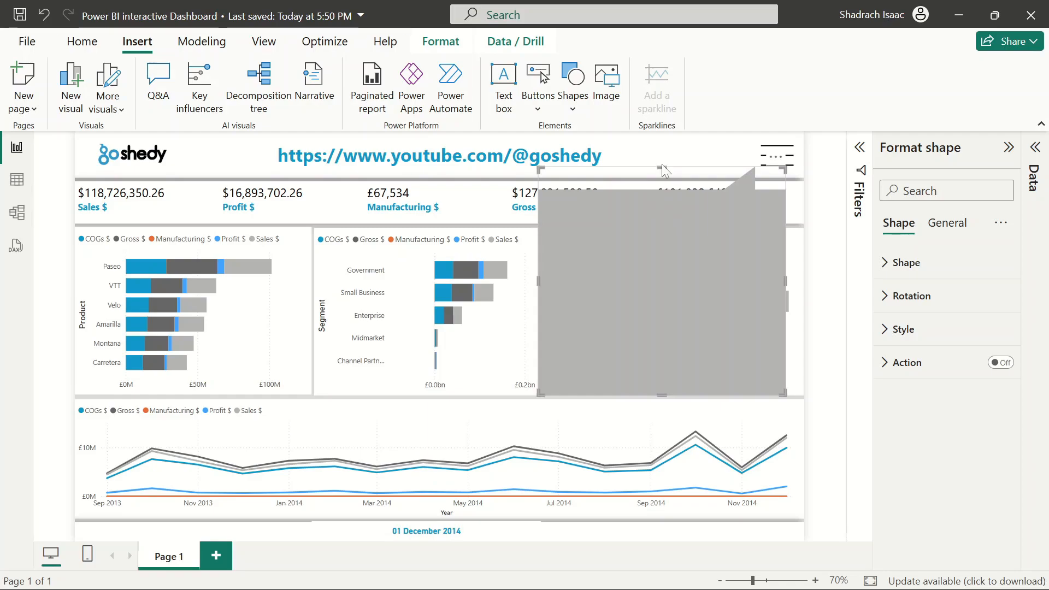
drag(662, 167, 659, 162)
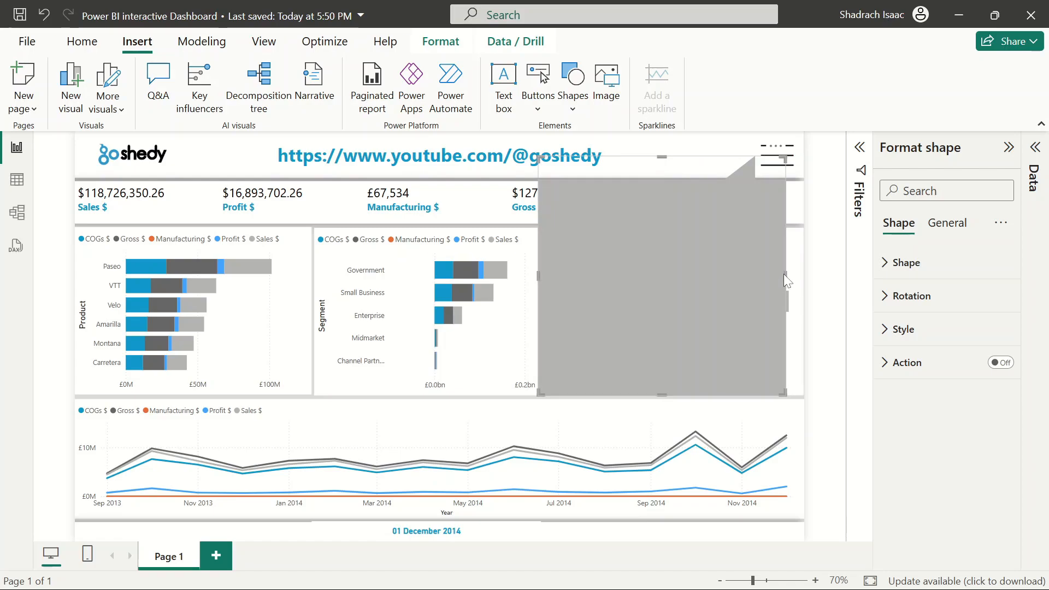
drag(785, 271, 794, 271)
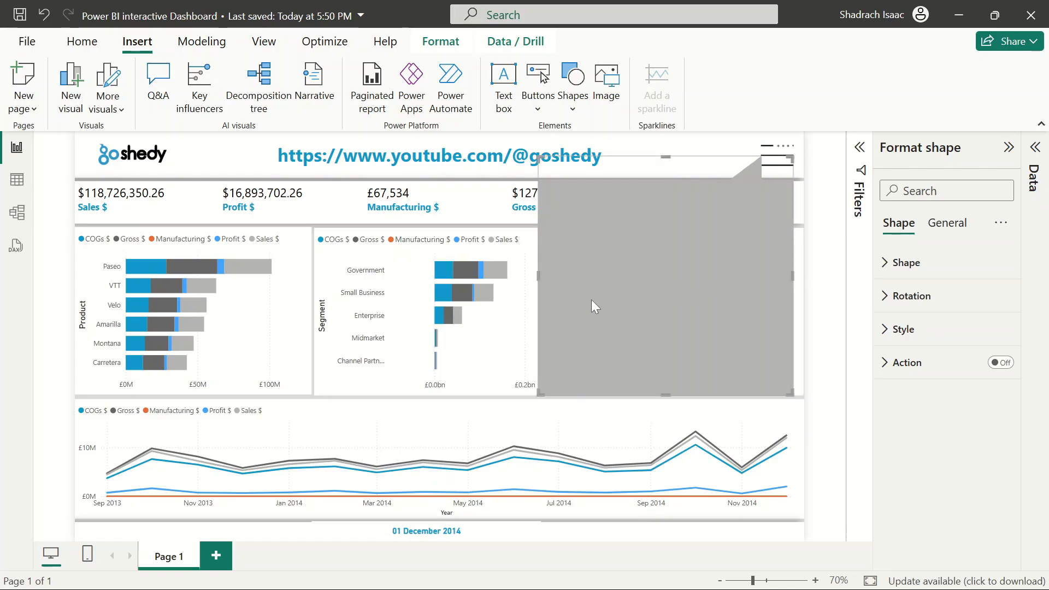
click(825, 305)
mouse_move(701, 289)
mouse_down()
mouse_move(661, 327)
mouse_move(687, 290)
mouse_up()
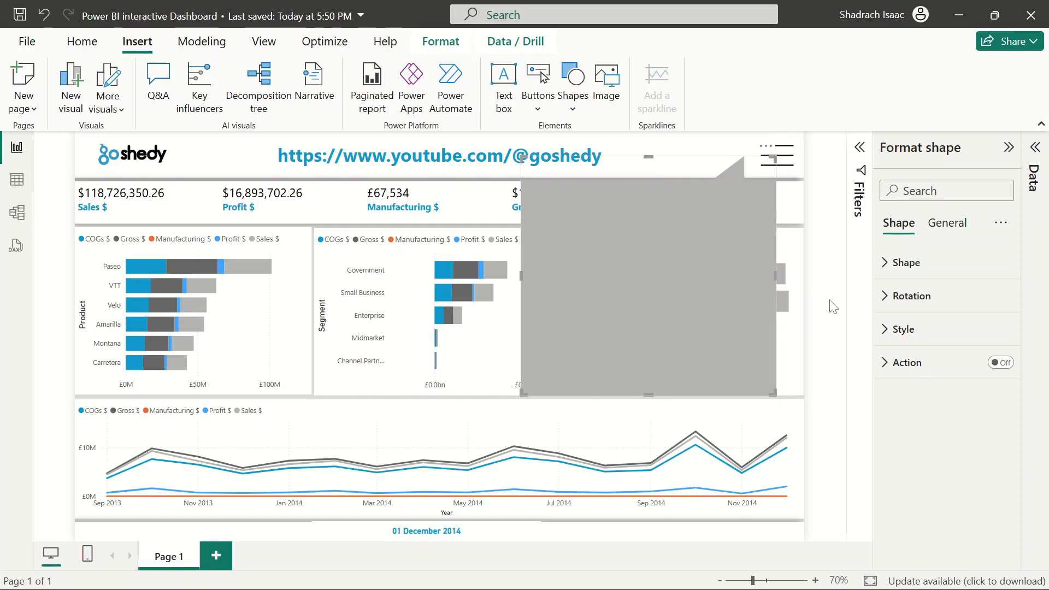
click(837, 306)
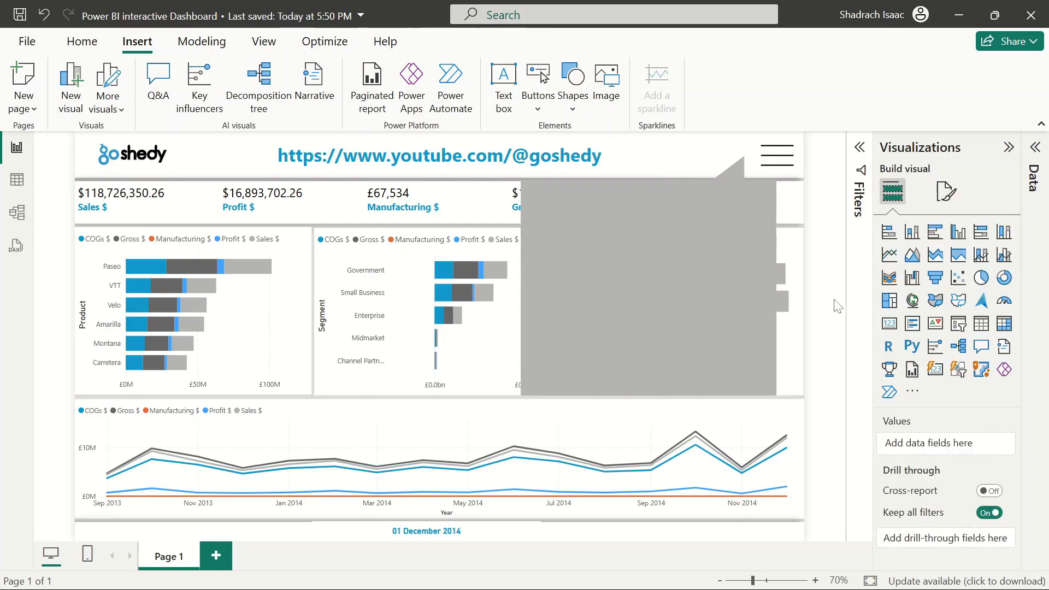
click(738, 289)
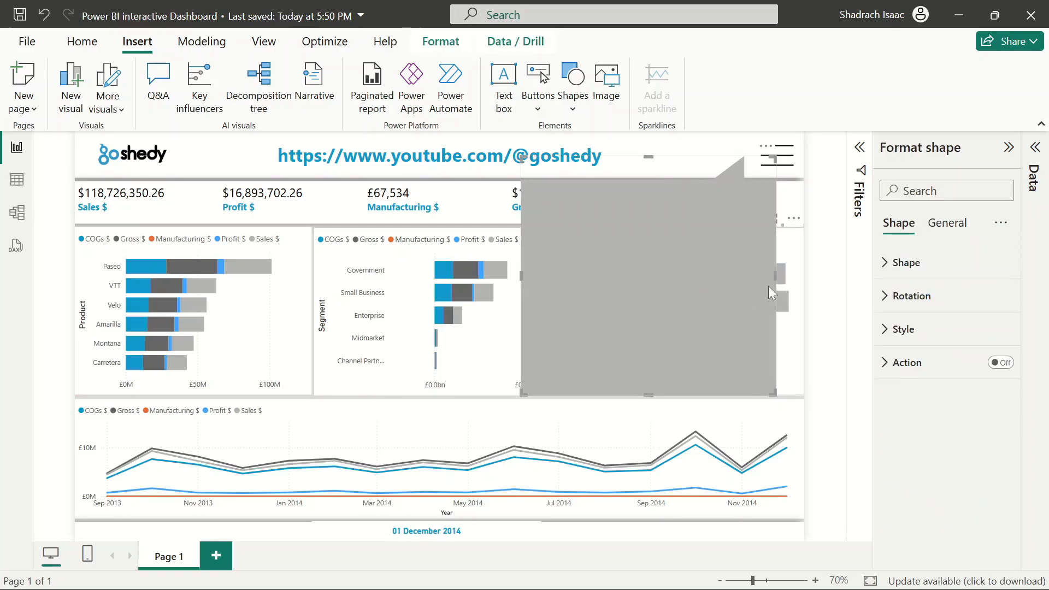
Widen the speech bubble to the right edge of the chart row
drag(774, 274, 791, 278)
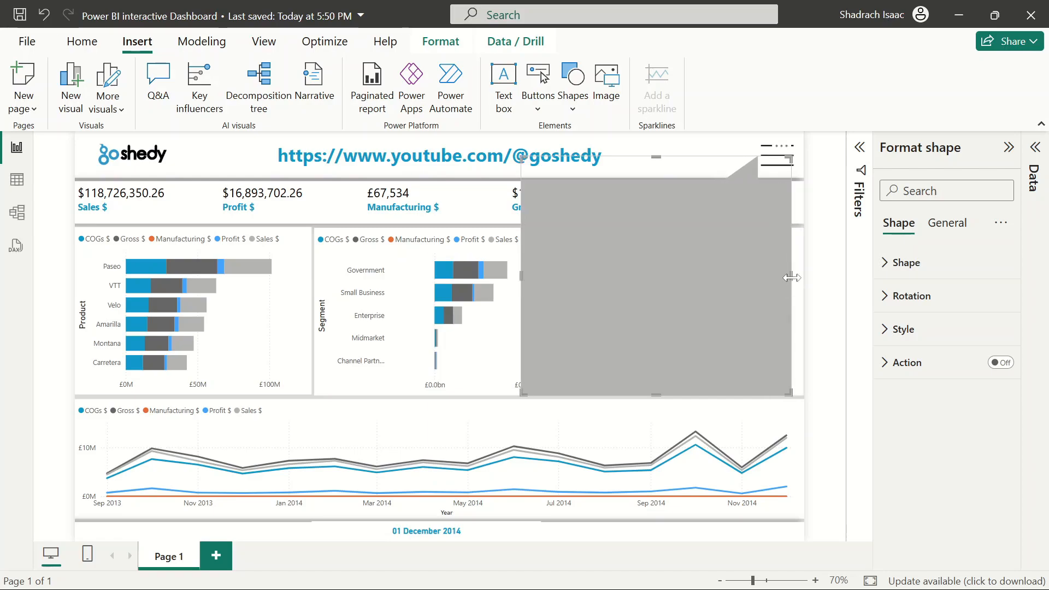
click(832, 297)
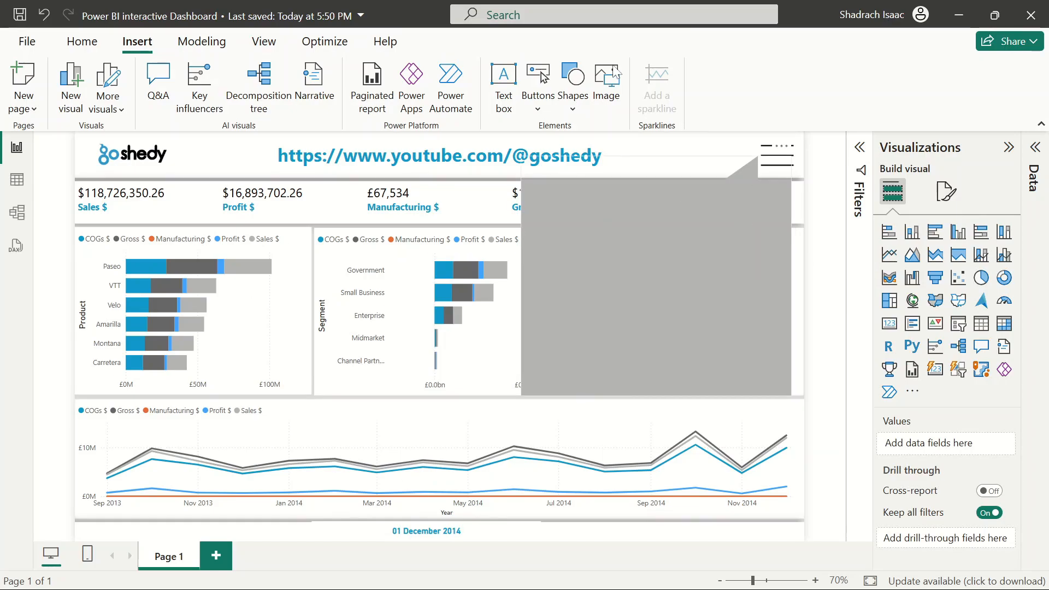
click(674, 244)
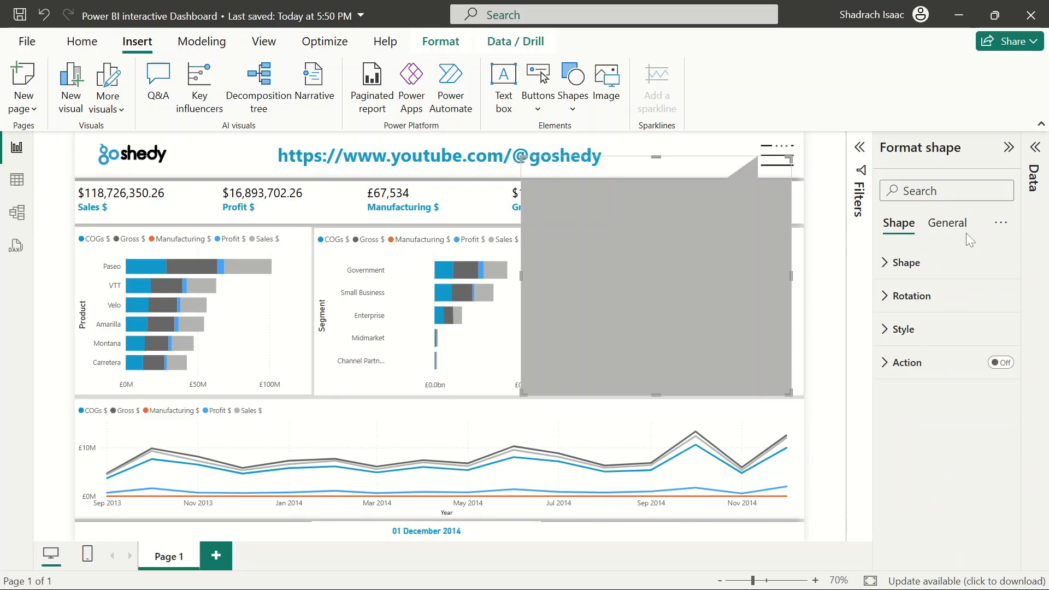
click(846, 276)
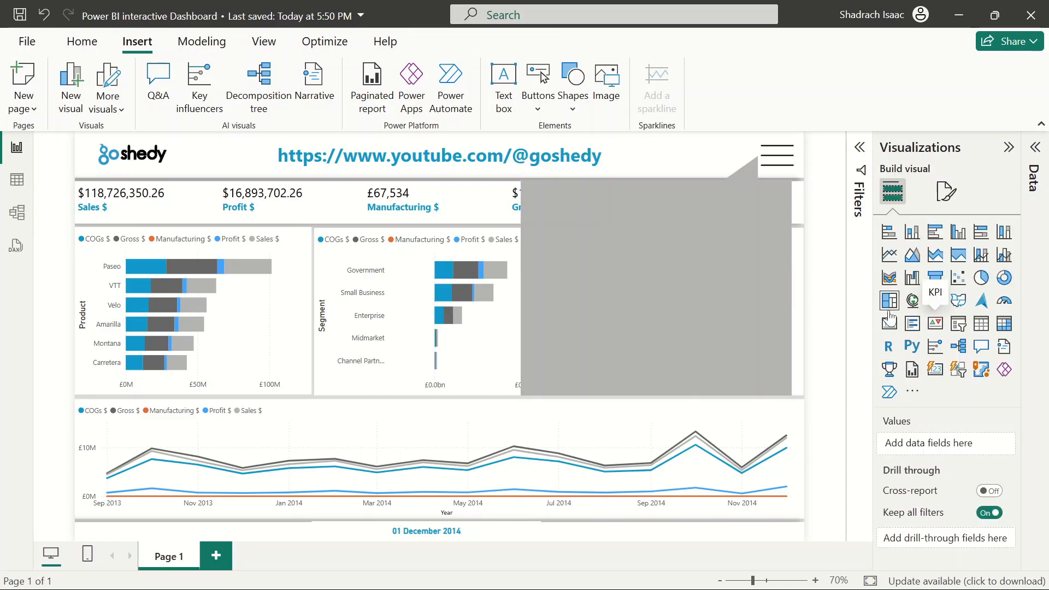
Add a slicer visual, move it into the top of the speech bubble and shorten its height
click(958, 323)
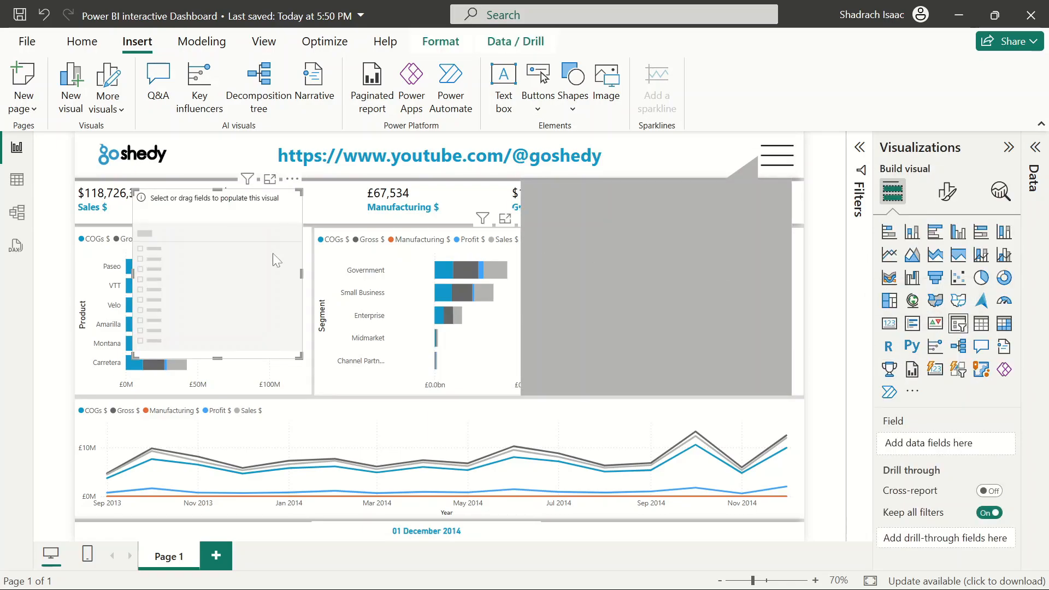
drag(255, 266, 659, 258)
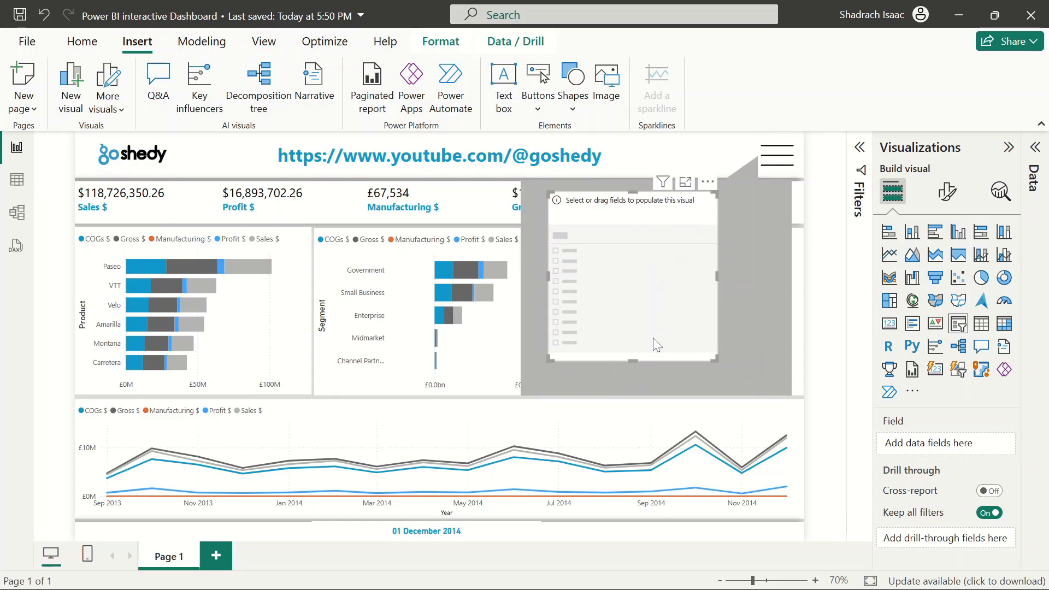
drag(634, 360, 642, 206)
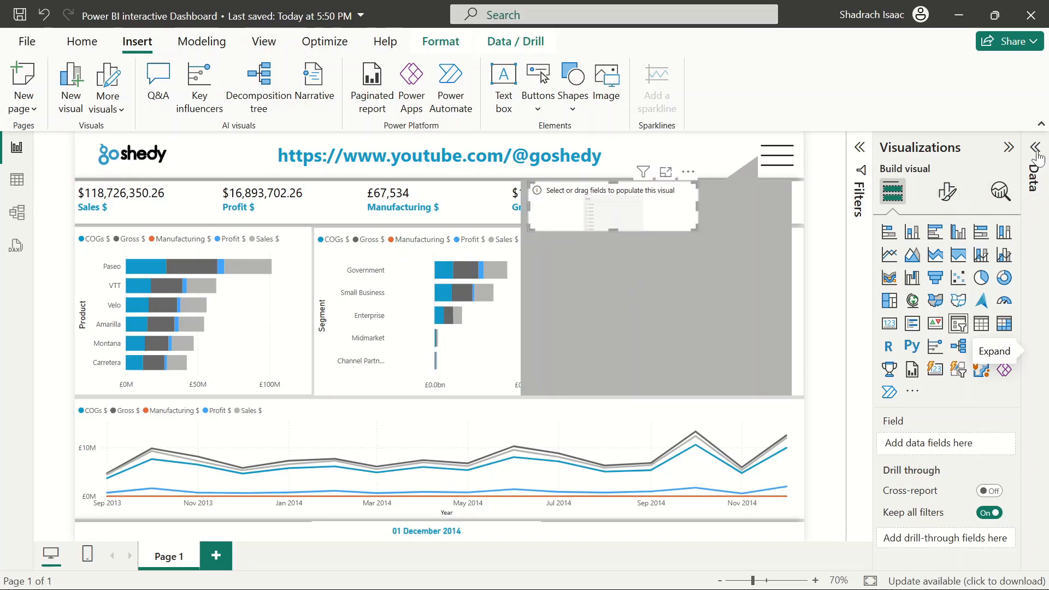
Add the Parameter table's Metrics field to the slicer
click(1034, 180)
scroll(934, 450, down, 5)
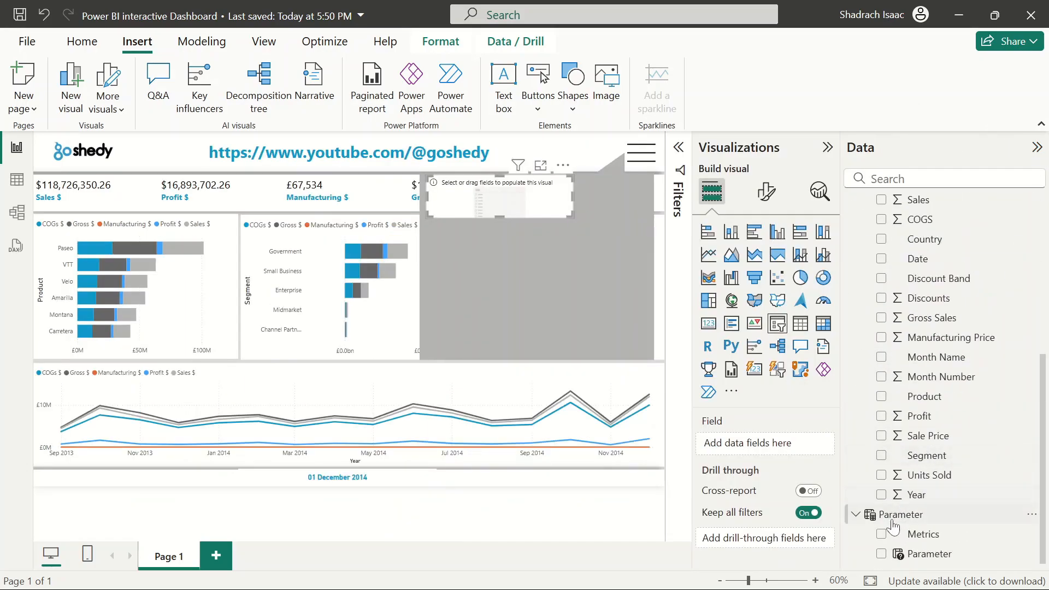
click(881, 535)
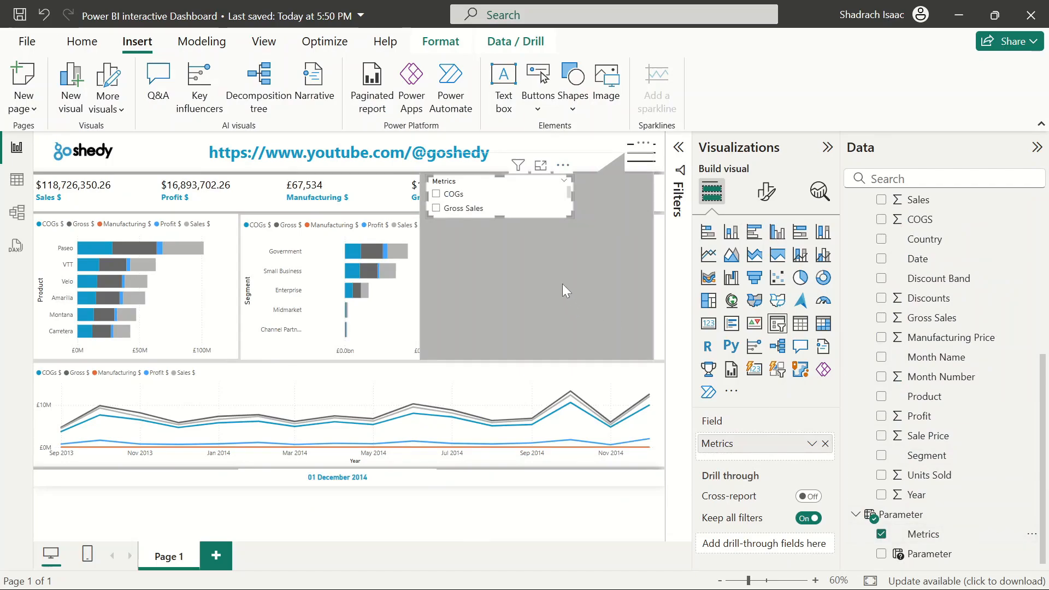
Set the slicer's style to Dropdown in its slicer settings
click(761, 194)
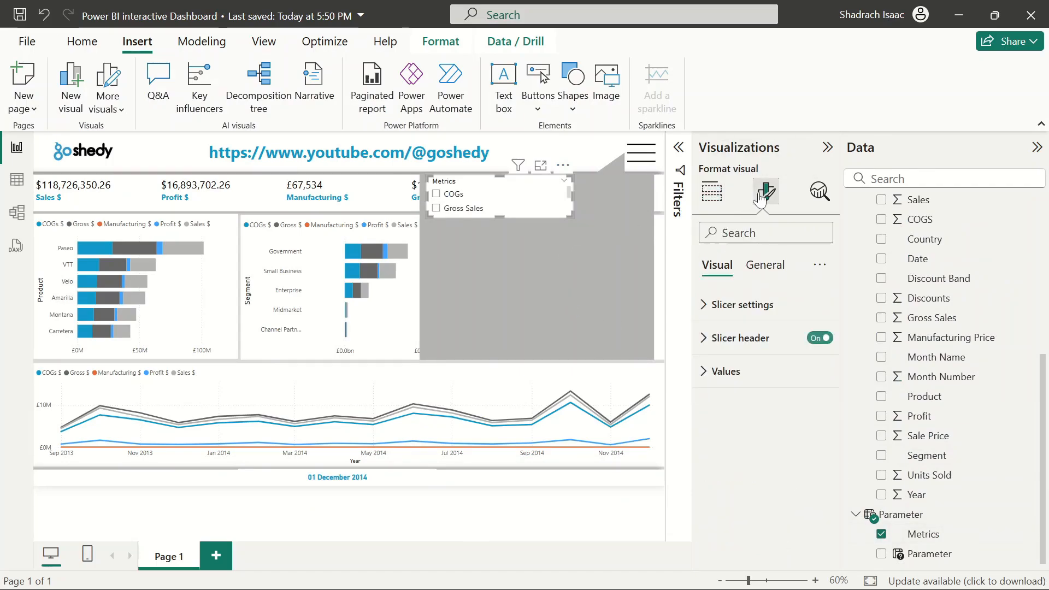
click(714, 350)
click(714, 350)
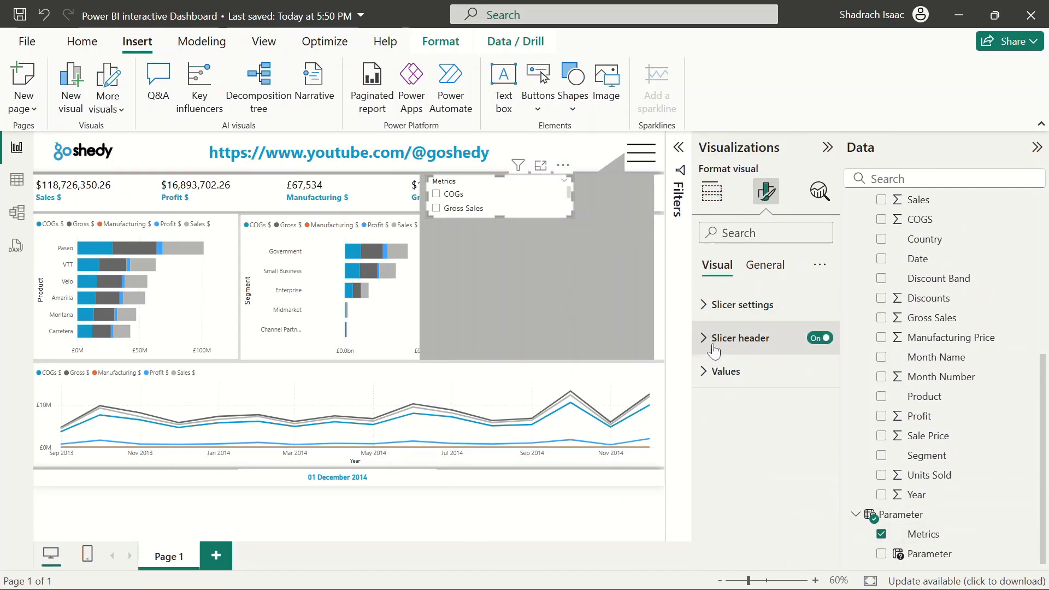
click(715, 310)
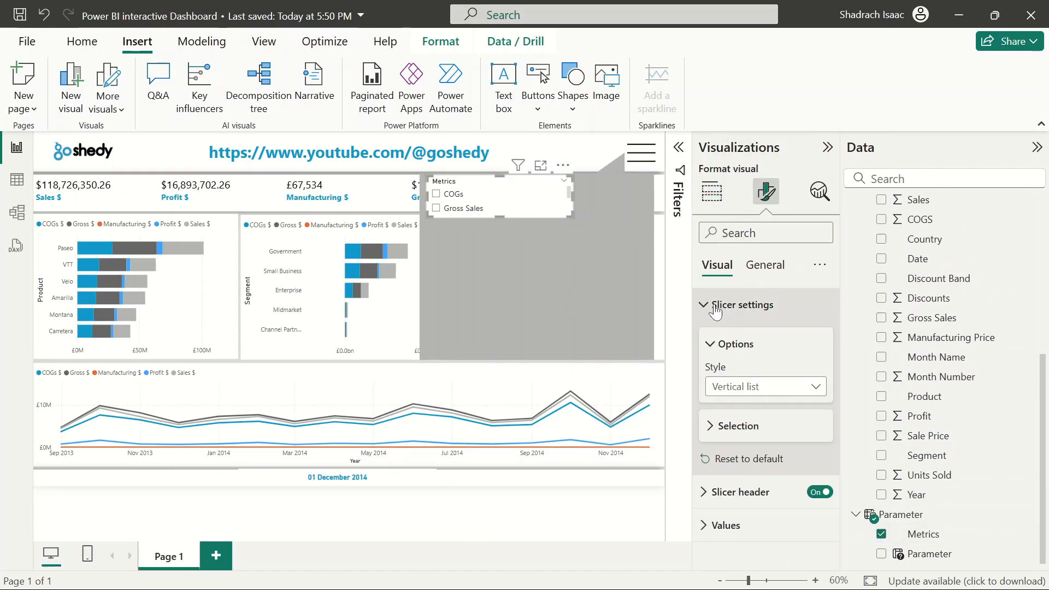
click(773, 388)
click(756, 443)
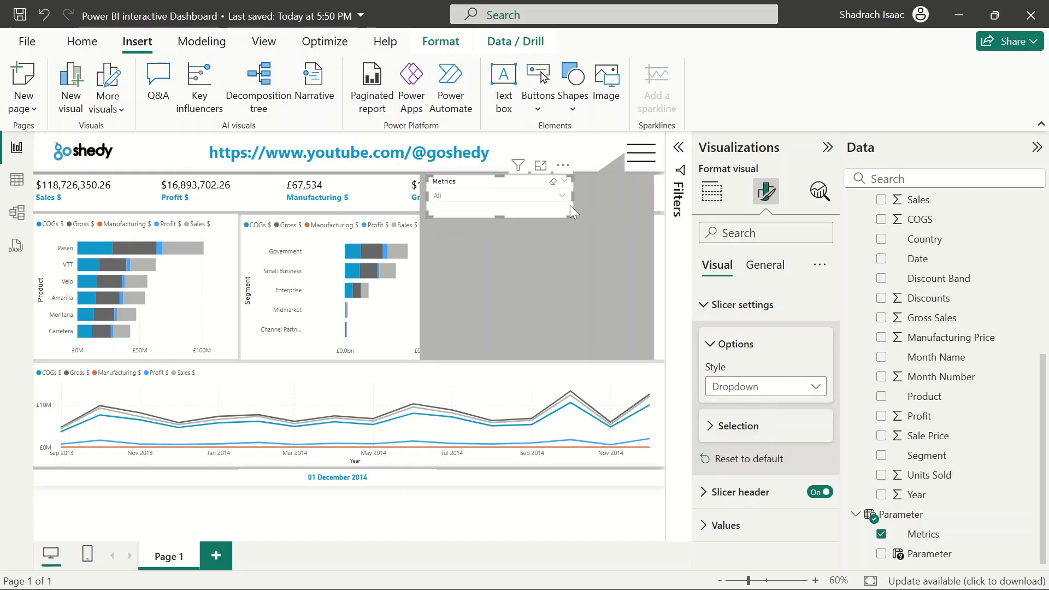
Test the Metrics slicer by picking different metrics in the dropdown and clearing the selection again
click(565, 198)
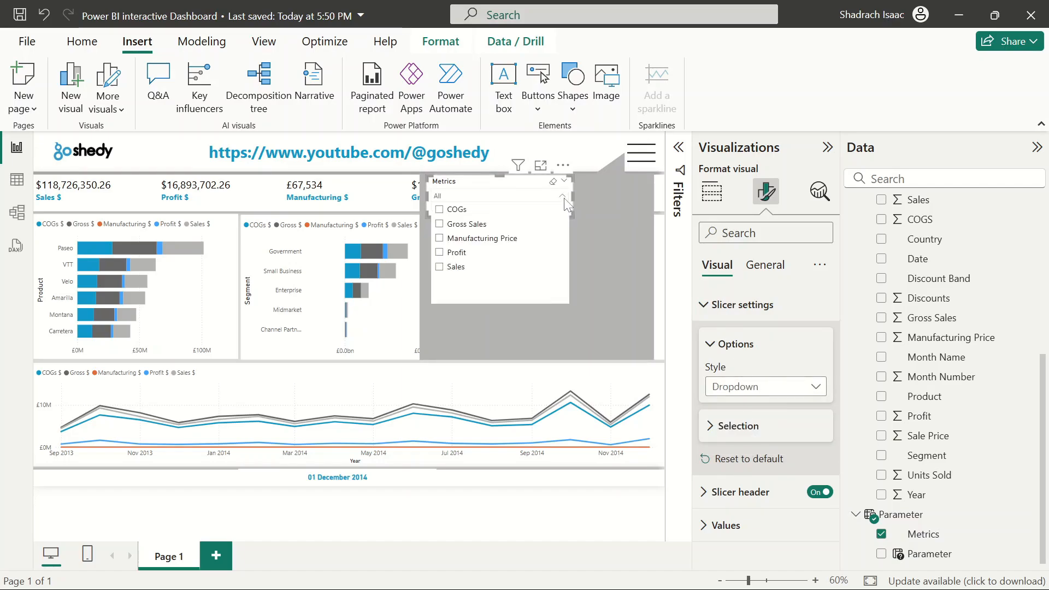
click(459, 255)
click(455, 268)
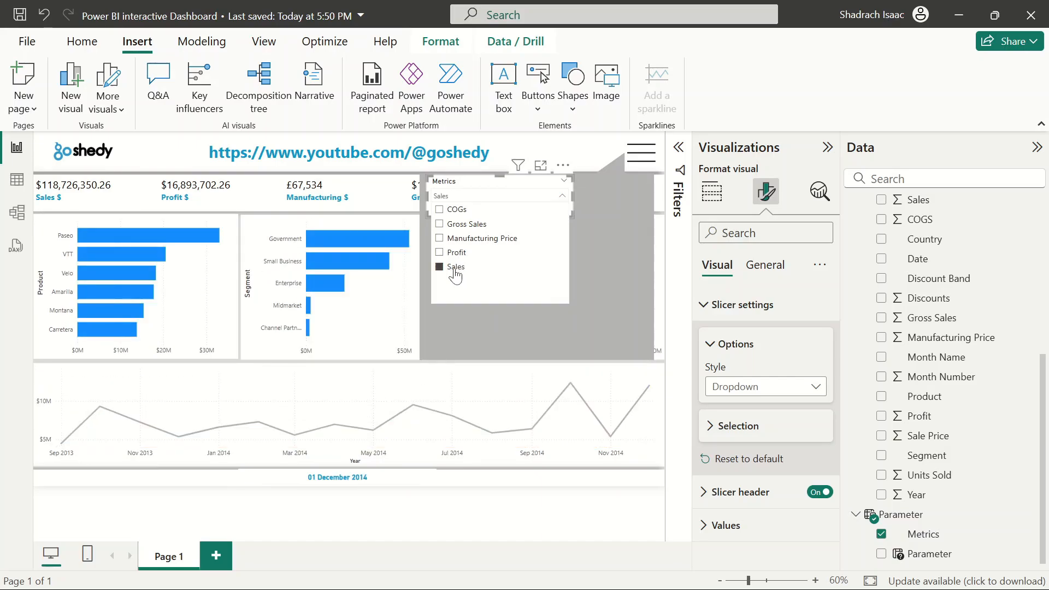
click(455, 274)
click(466, 239)
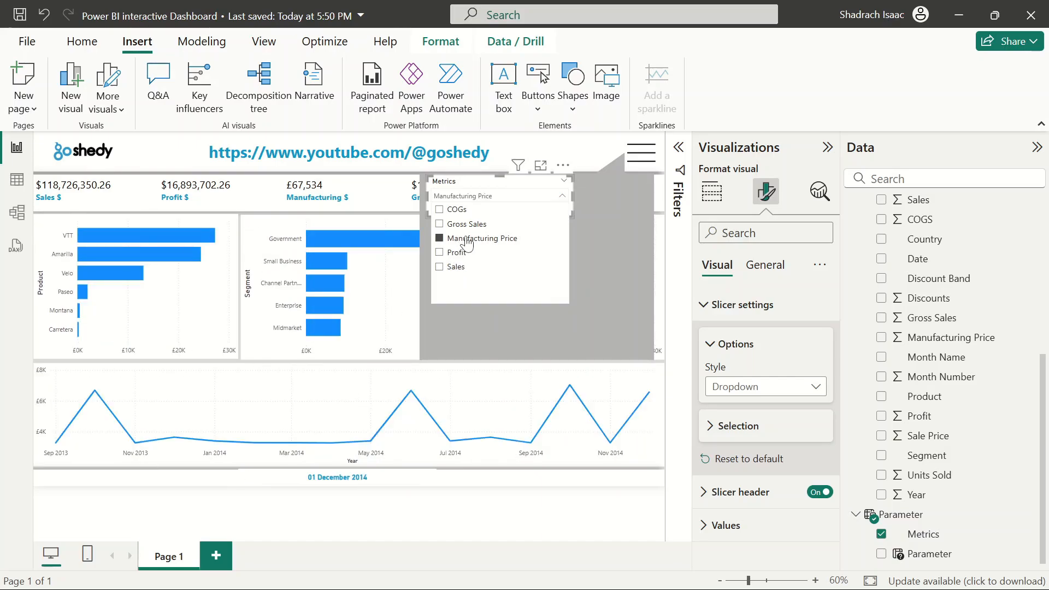
click(467, 241)
click(459, 225)
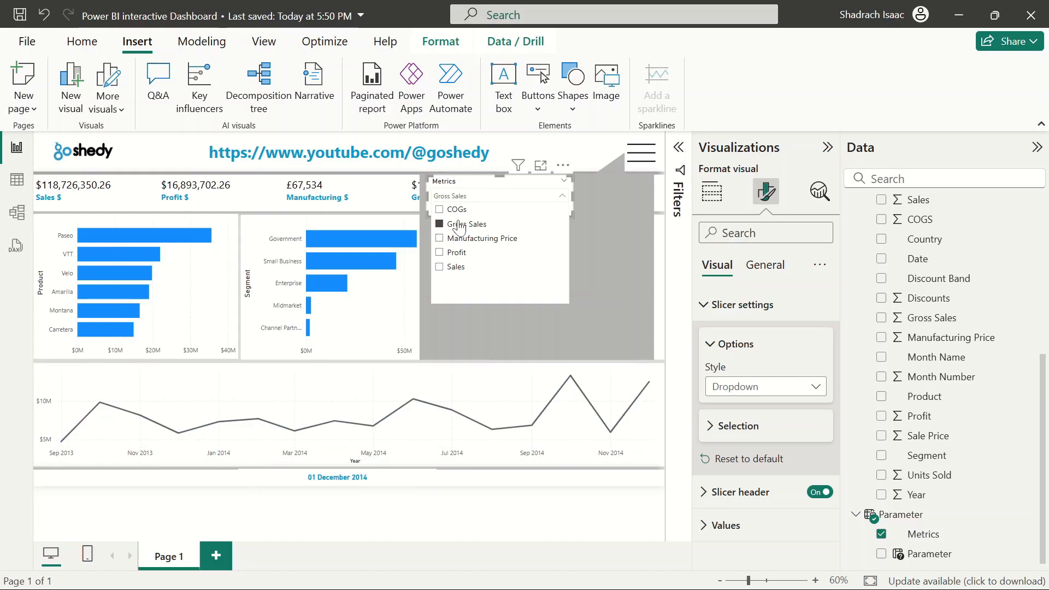
click(459, 225)
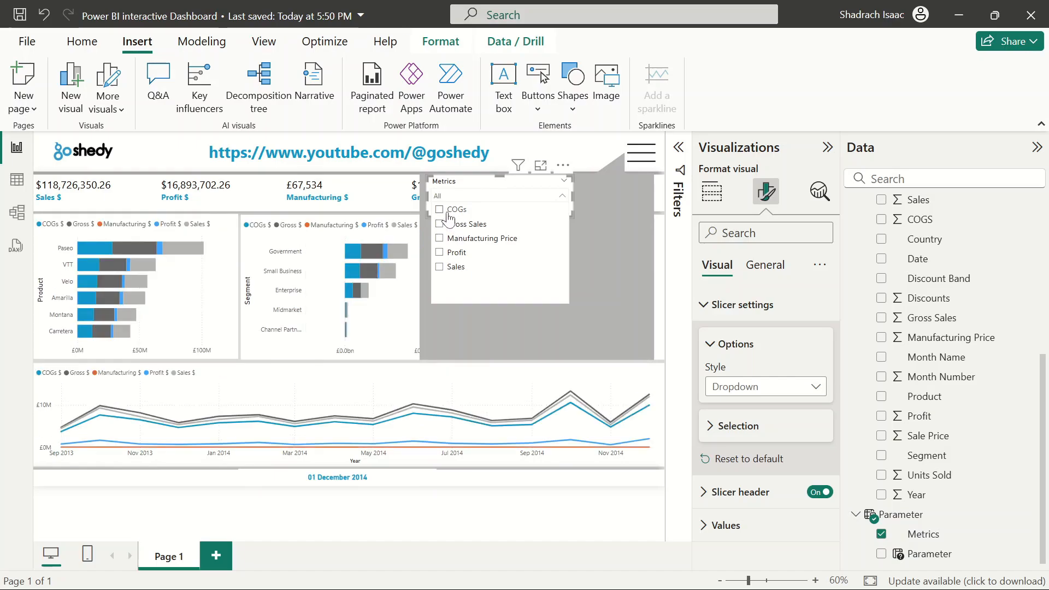
click(449, 213)
click(449, 214)
click(453, 230)
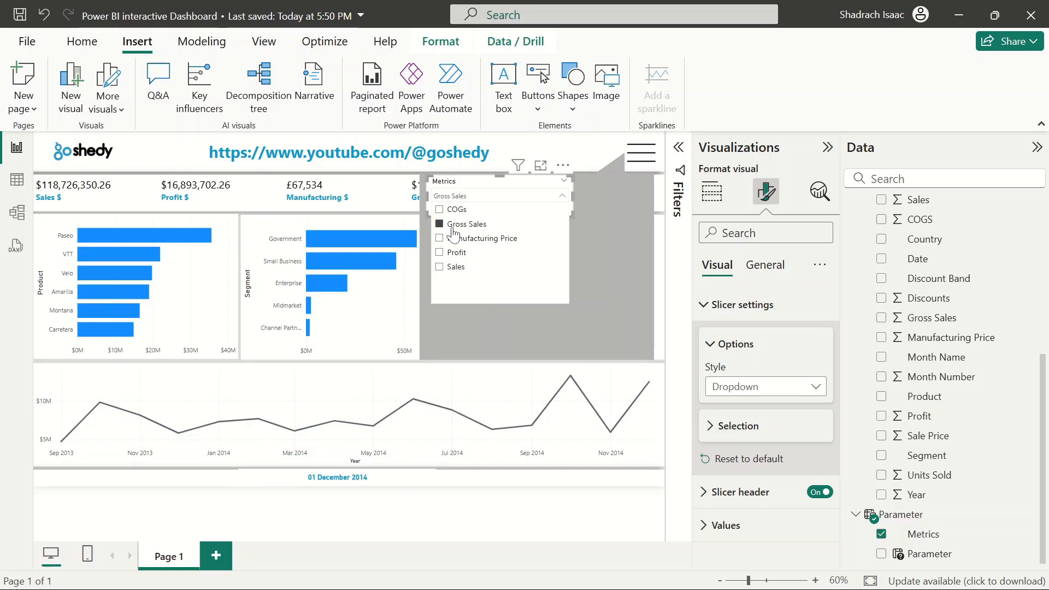
click(453, 229)
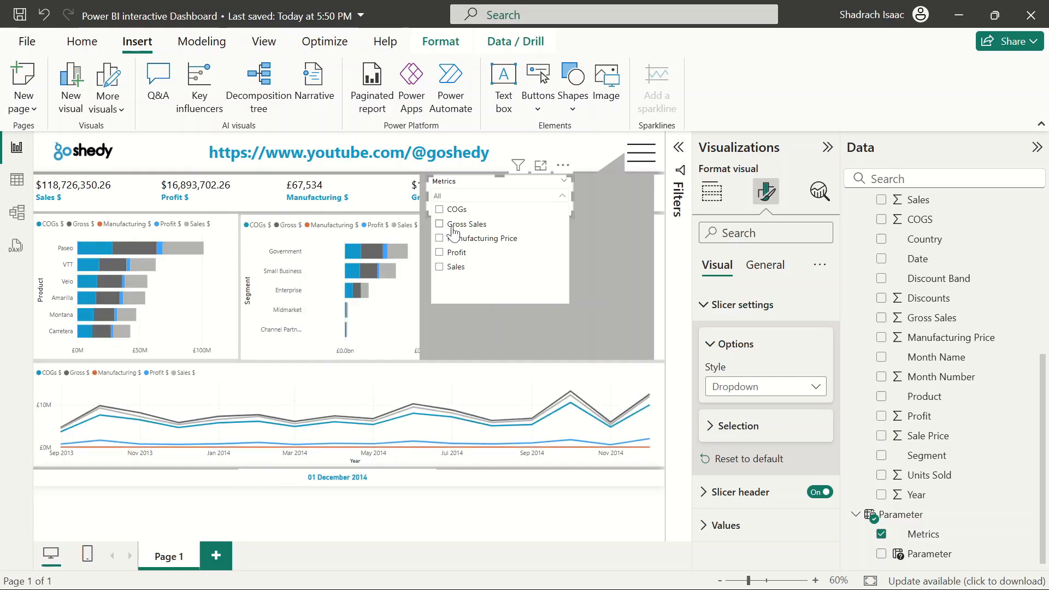
click(453, 213)
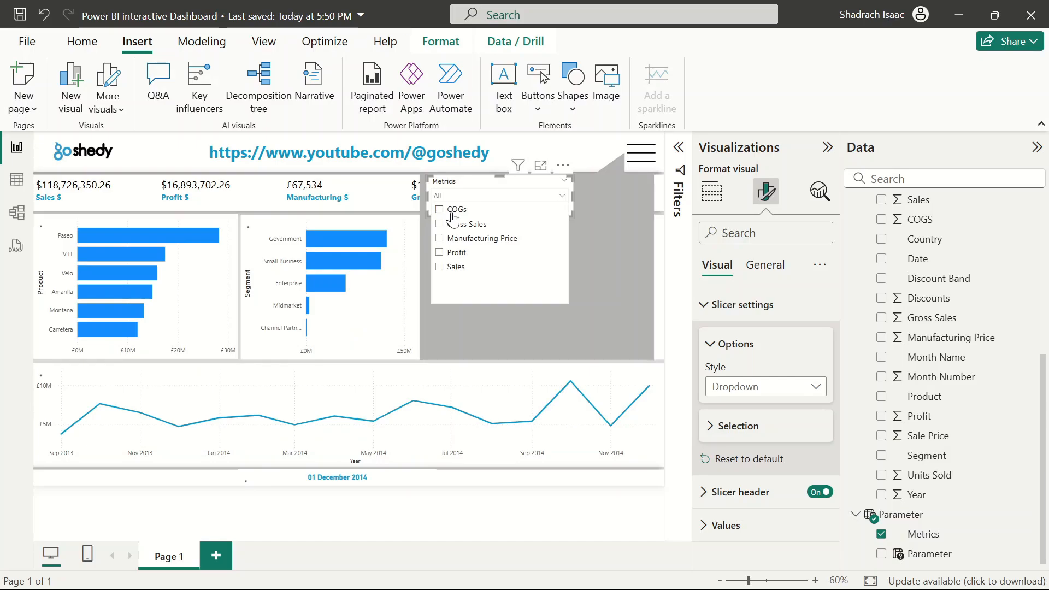
click(456, 244)
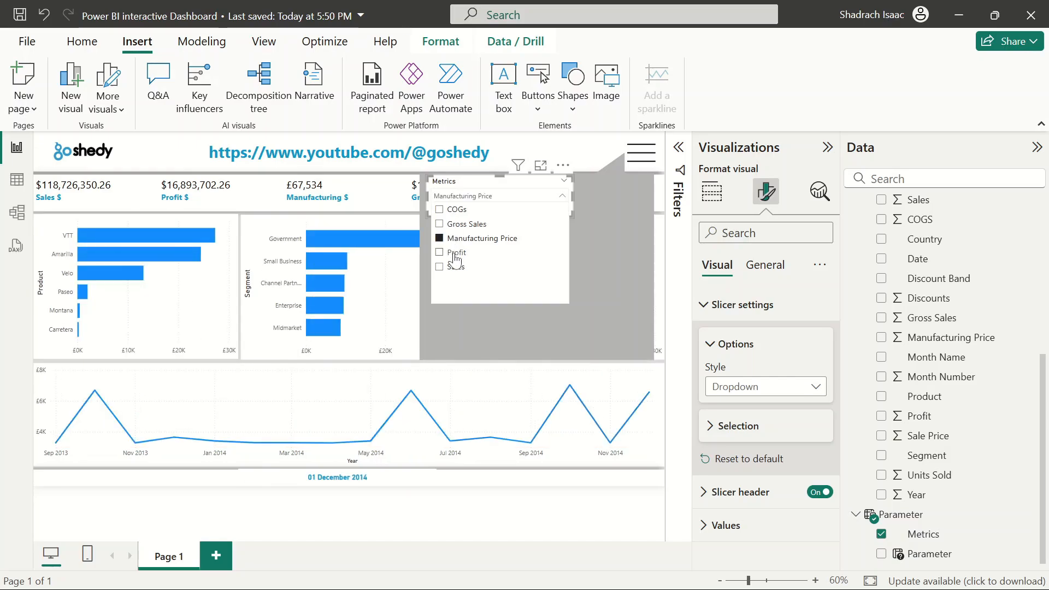
click(457, 252)
click(456, 267)
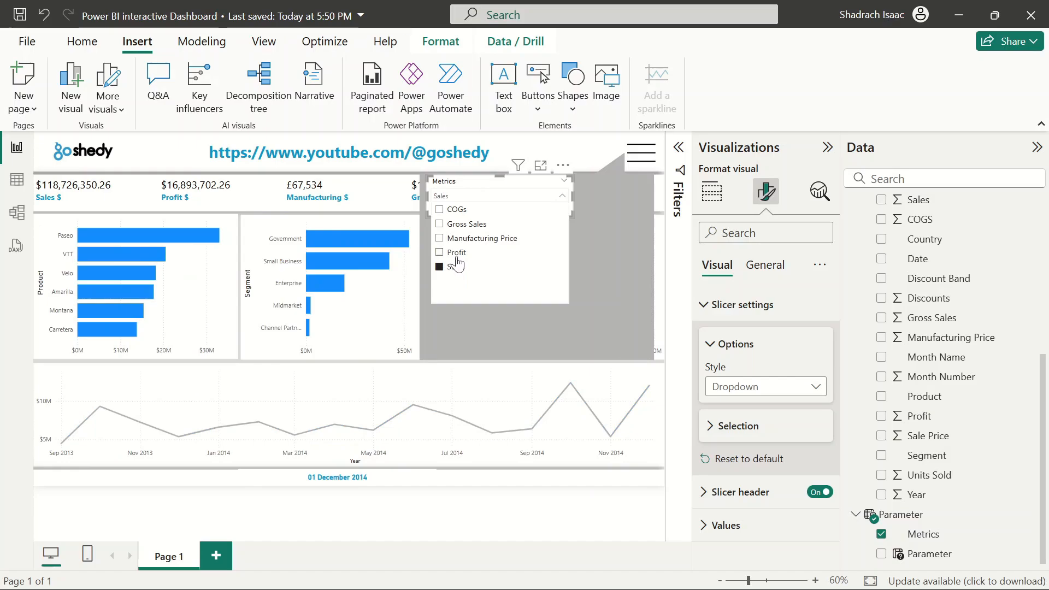
click(456, 251)
click(456, 267)
click(453, 267)
click(507, 195)
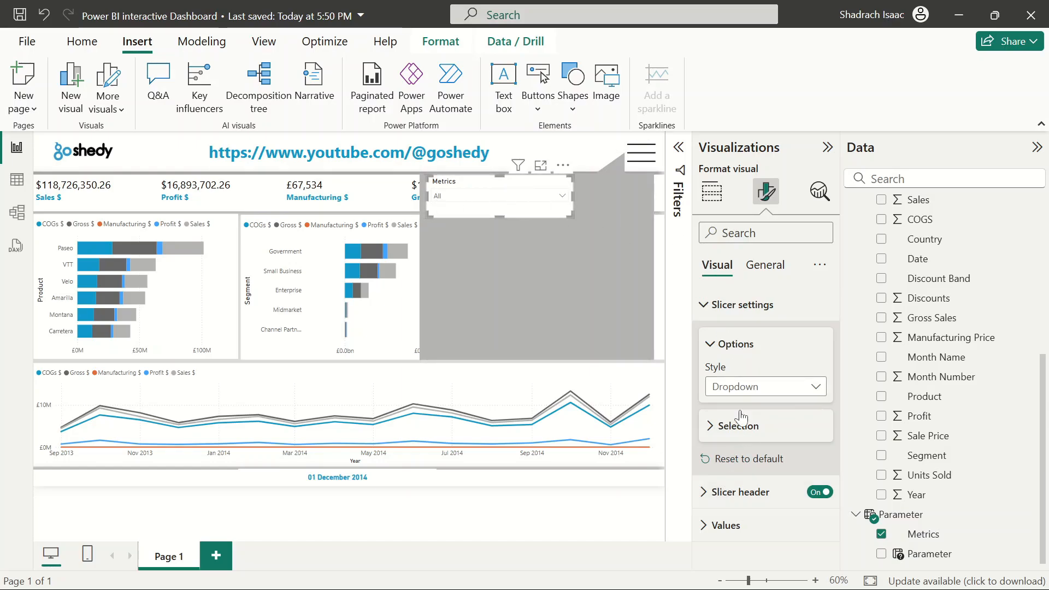
Turn on the slicer's visual border
click(709, 345)
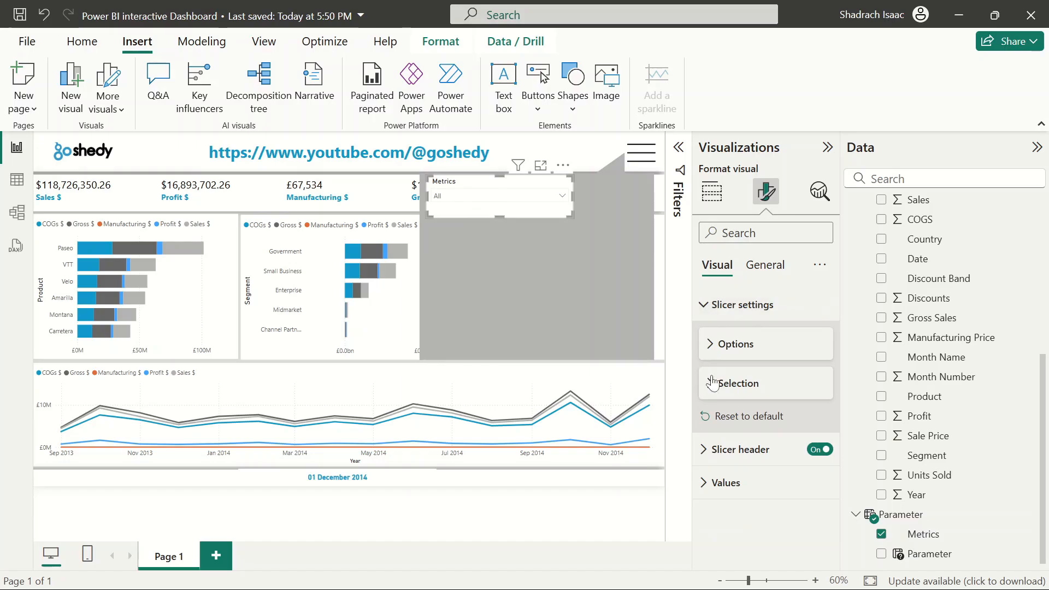
click(752, 264)
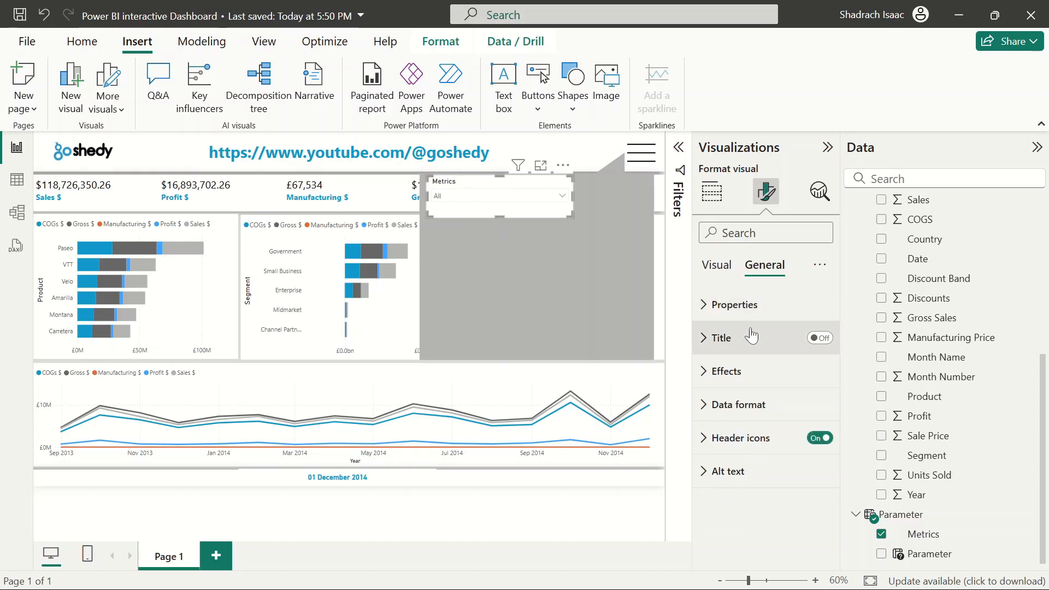
click(716, 371)
scroll(717, 371, down, 3)
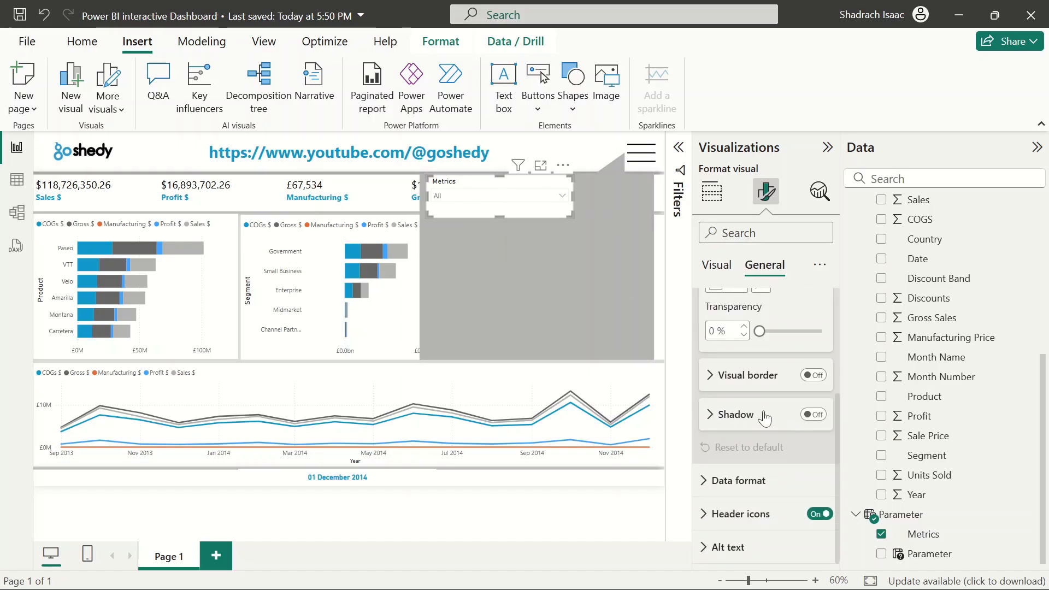
click(815, 377)
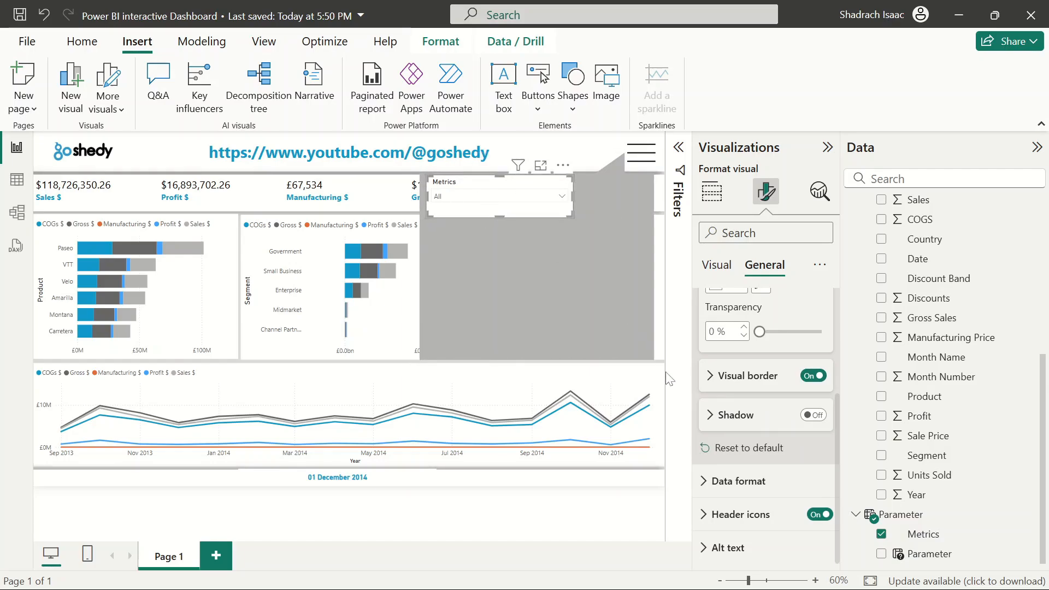
click(592, 484)
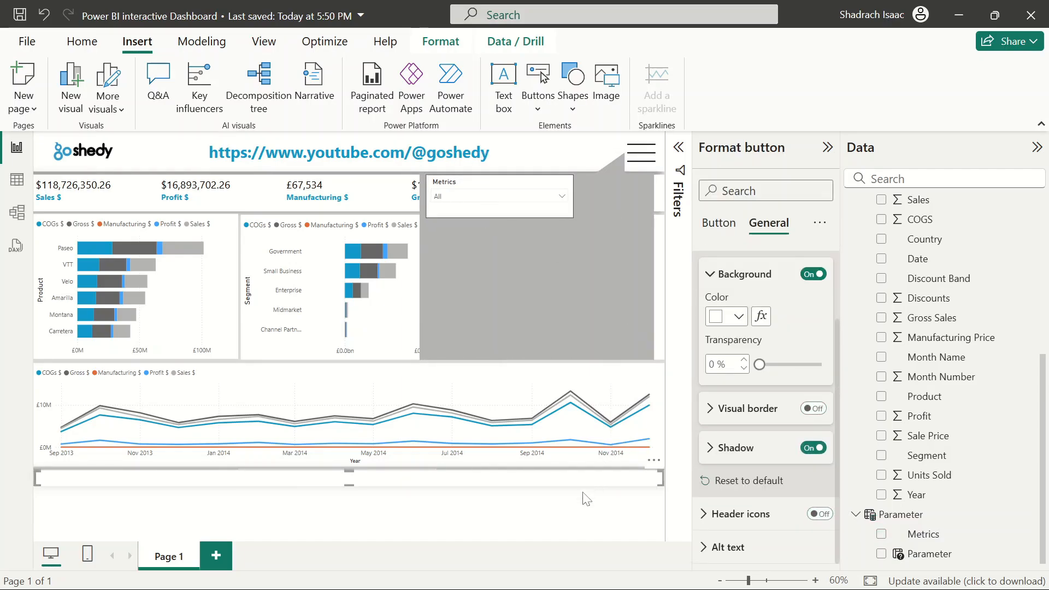
click(586, 498)
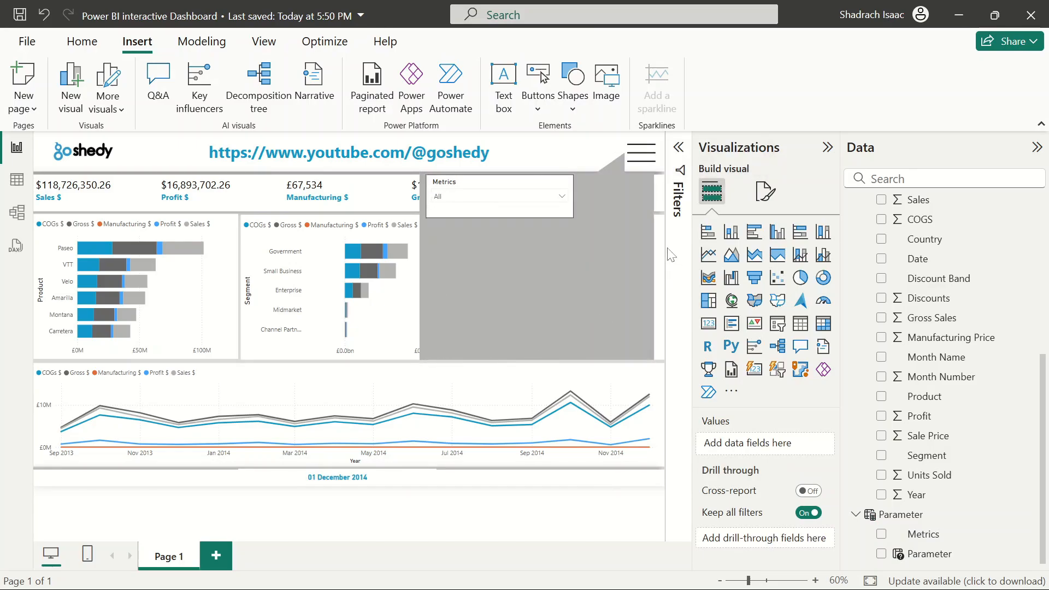
click(476, 192)
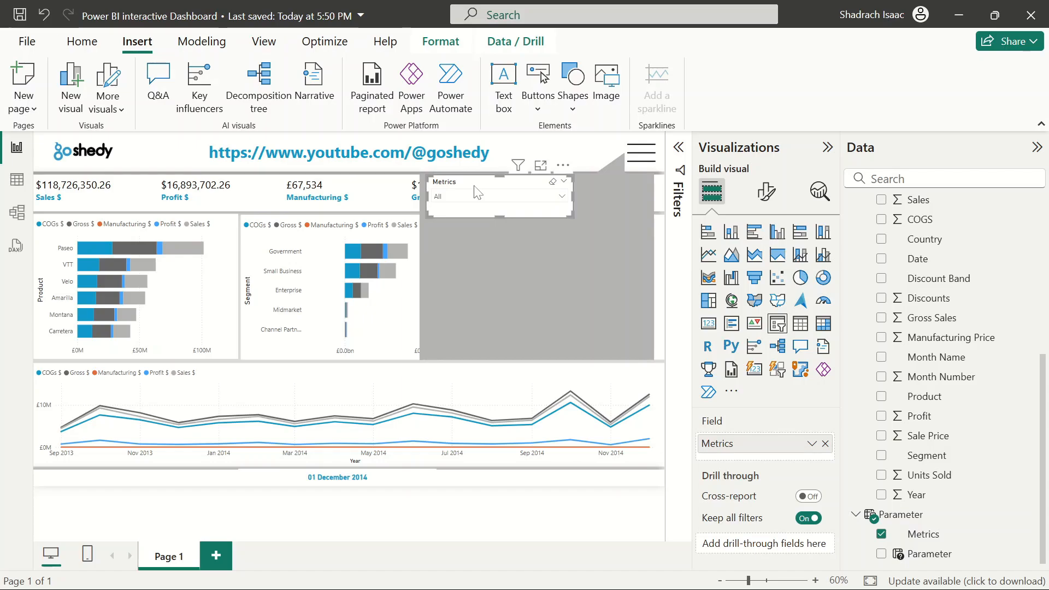
click(616, 510)
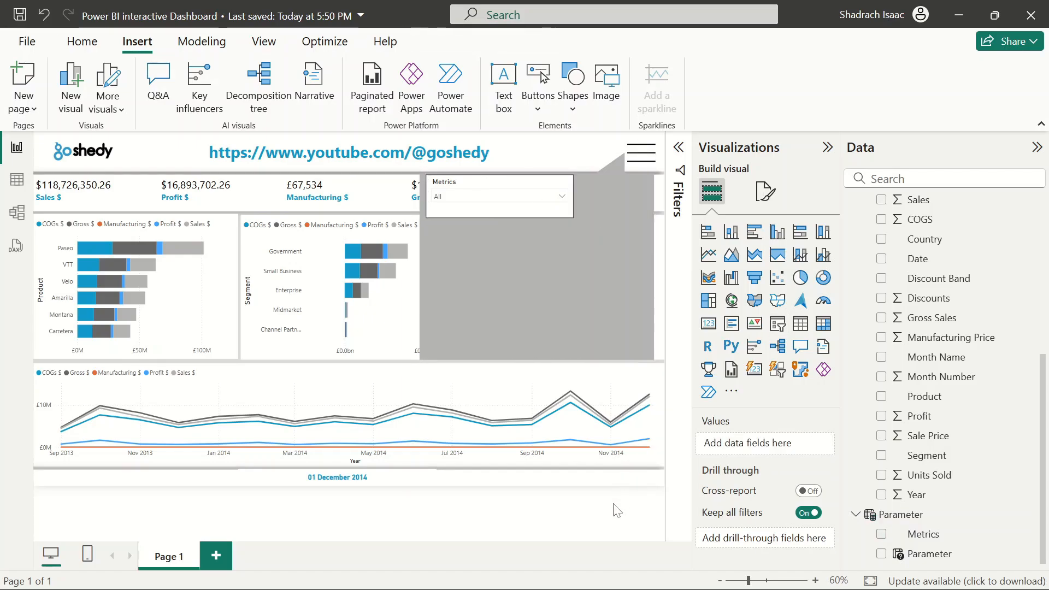
Widen the slicer to the right and nudge it slightly down inside the speech bubble
click(566, 205)
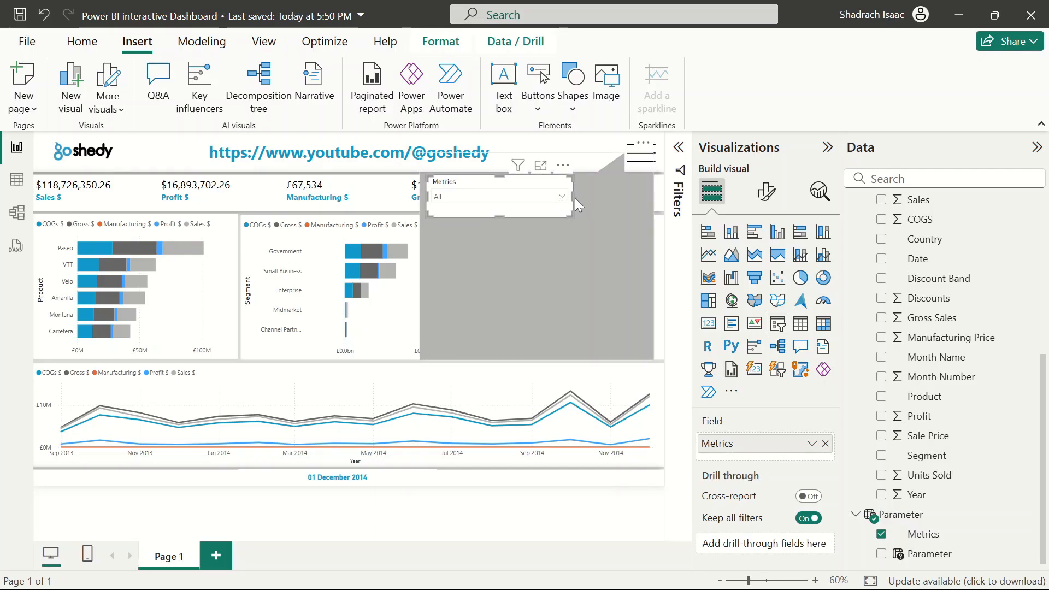
drag(572, 197, 599, 214)
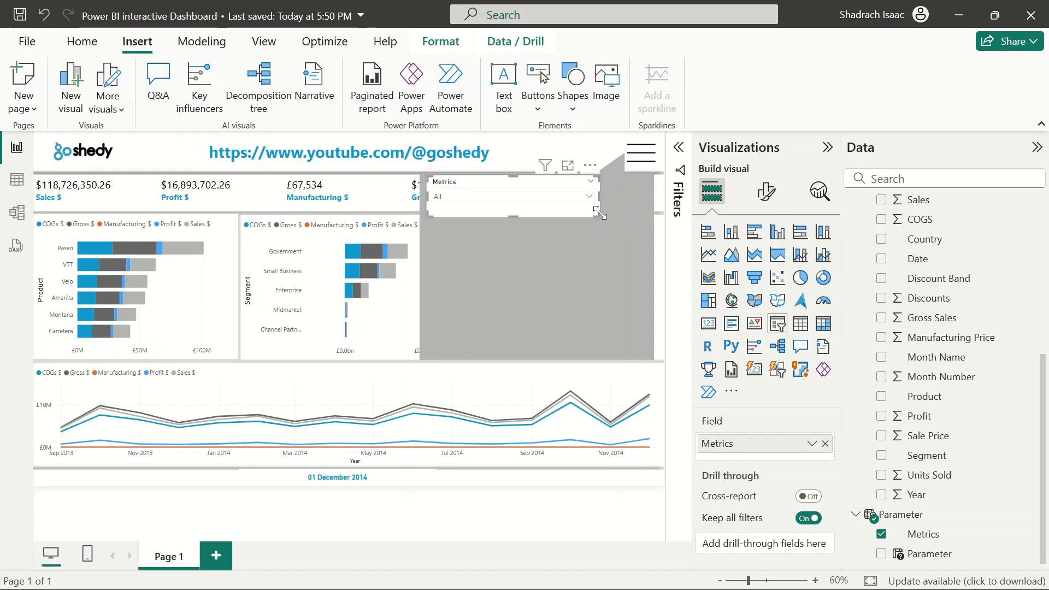
mouse_move(515, 194)
mouse_down()
mouse_move(513, 262)
mouse_move(519, 201)
mouse_up()
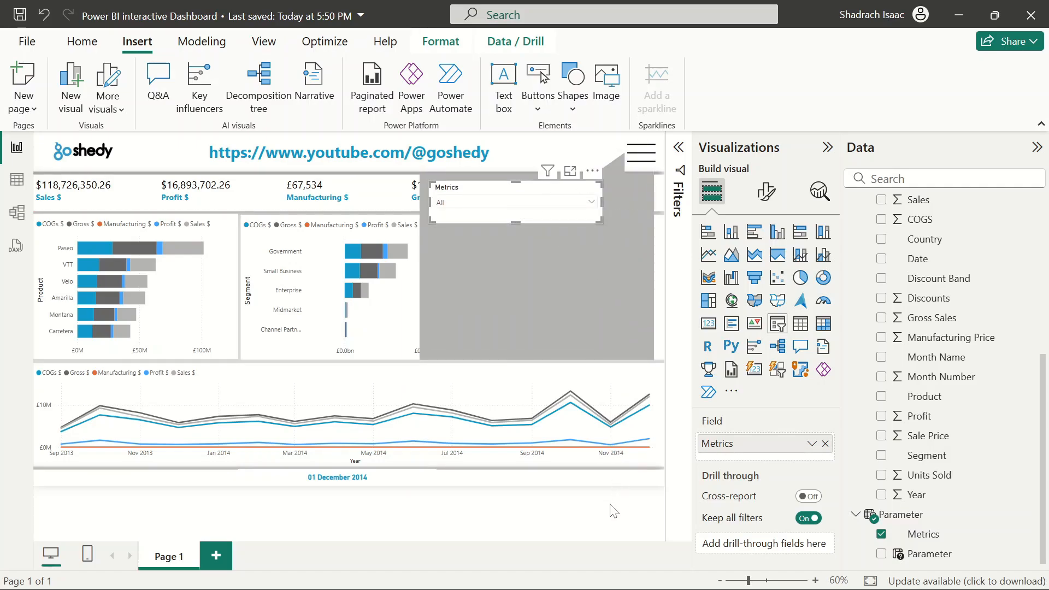
Duplicate the Metrics slicer and place the copy directly below it inside the speech bubble
click(580, 254)
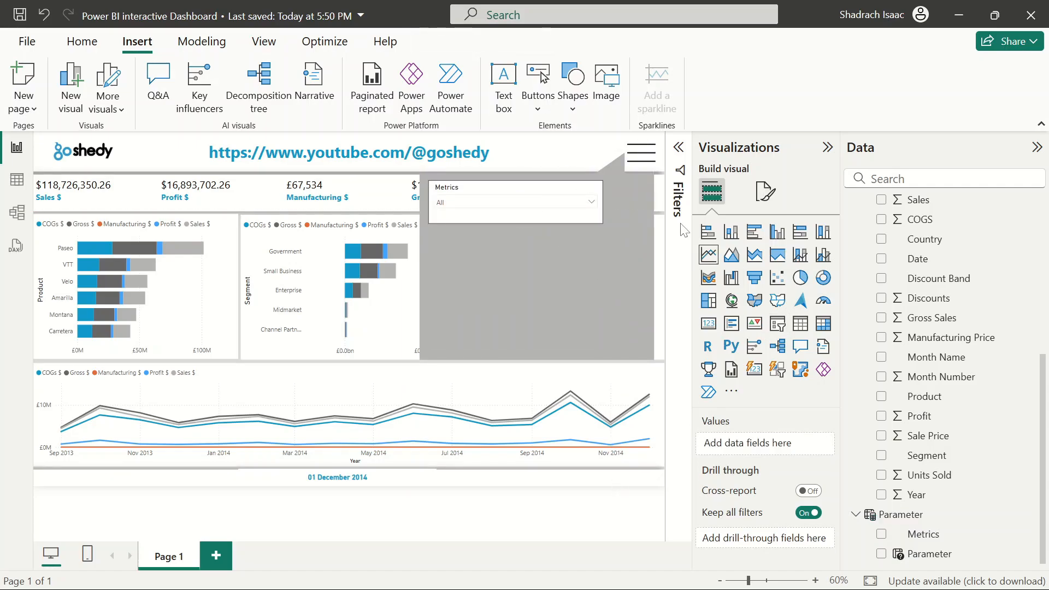
click(479, 198)
key(ctrl+c)
key(ctrl+v)
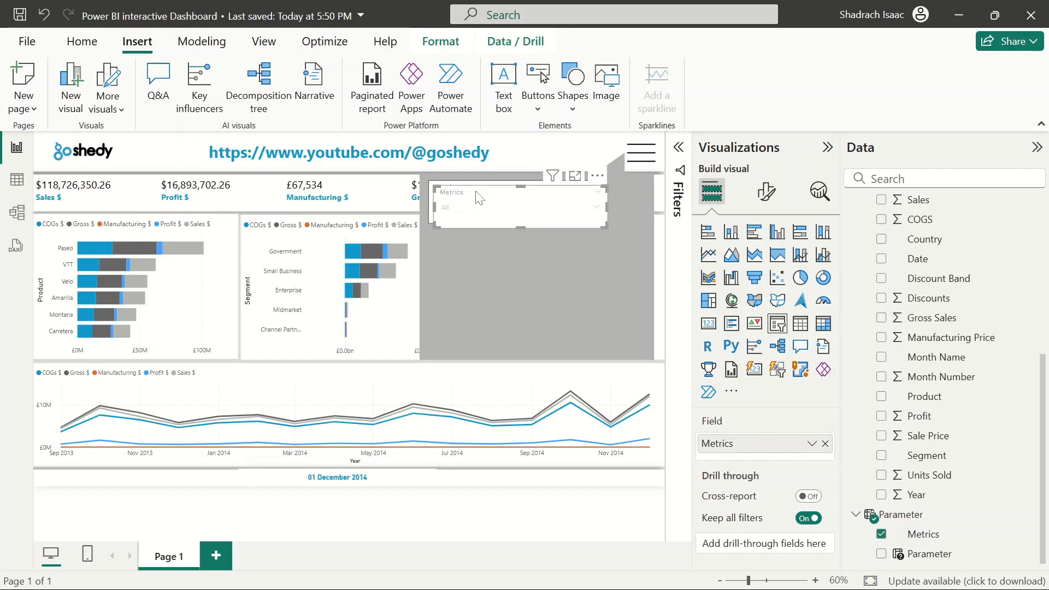
drag(481, 192, 478, 240)
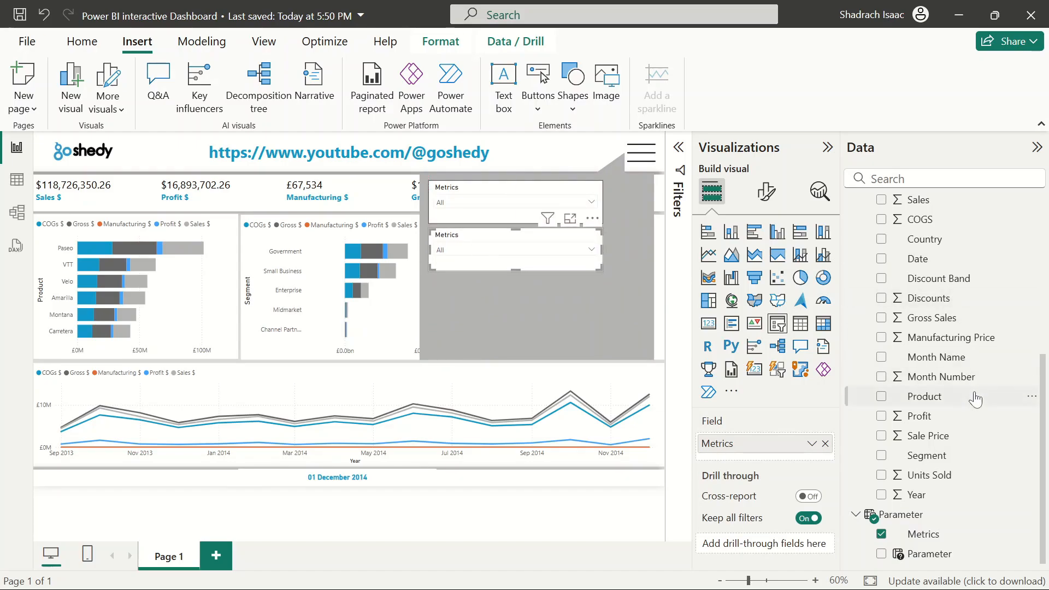
Replace the copied slicer's Metrics field with the financials Product field
scroll(910, 398, up, 4)
scroll(911, 398, down, 4)
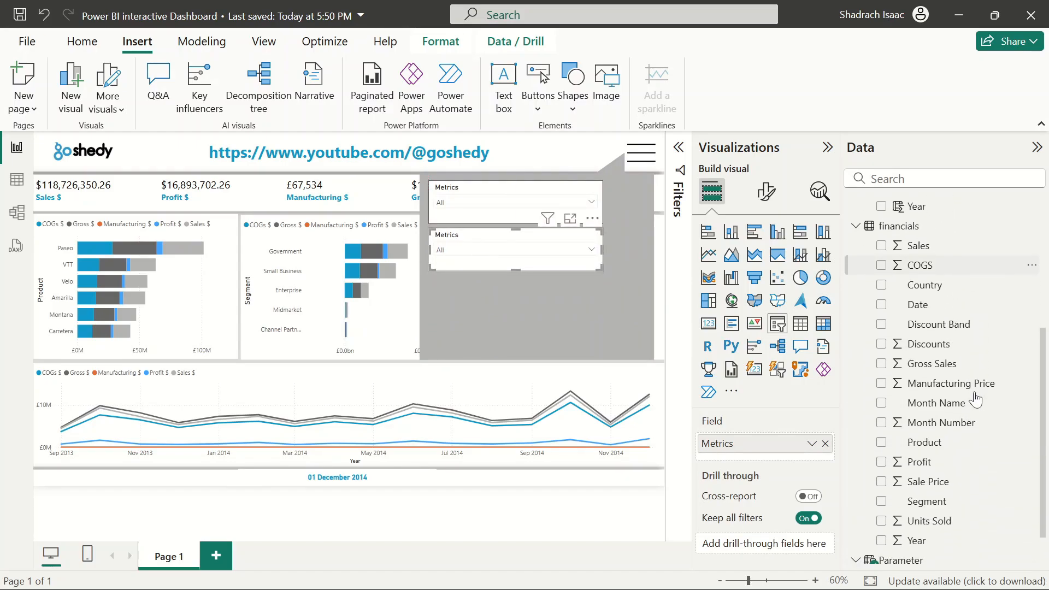
click(824, 443)
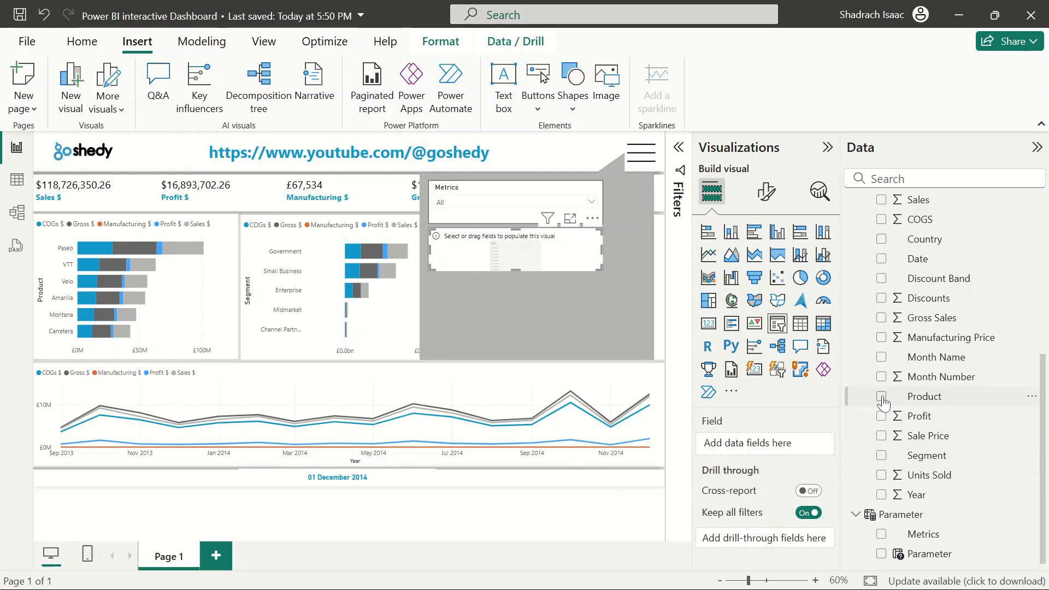
click(882, 399)
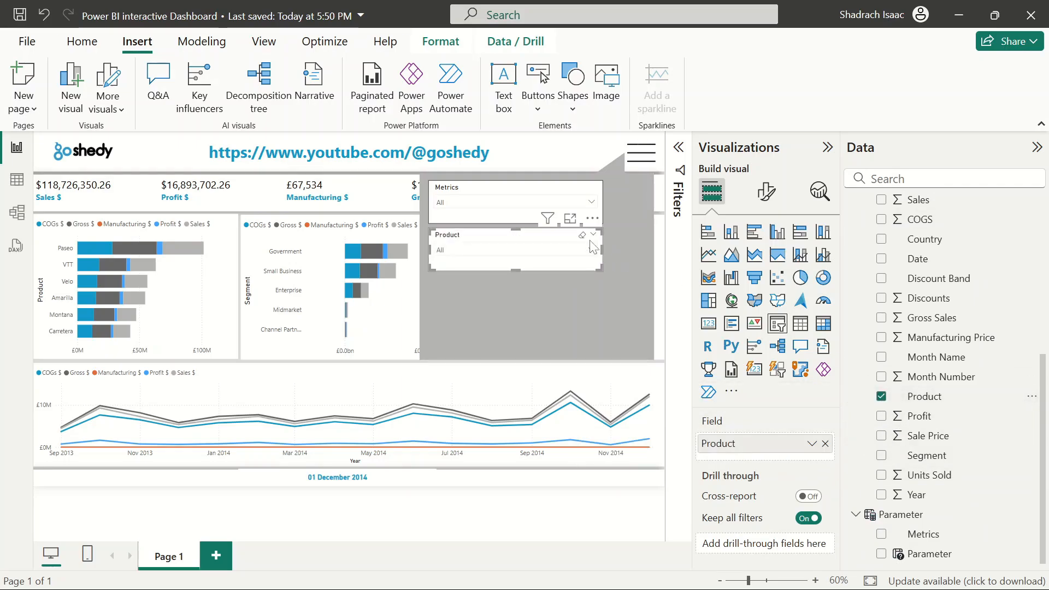
Paste another slicer copy below the Product slicer and switch its field to Segment
key(ctrl+v)
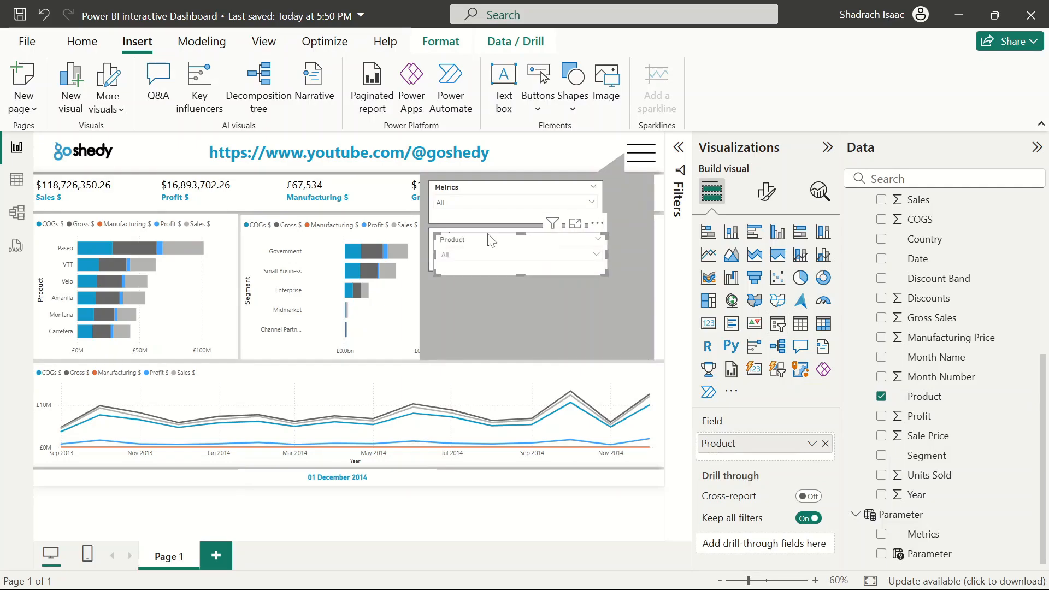
drag(500, 242, 496, 286)
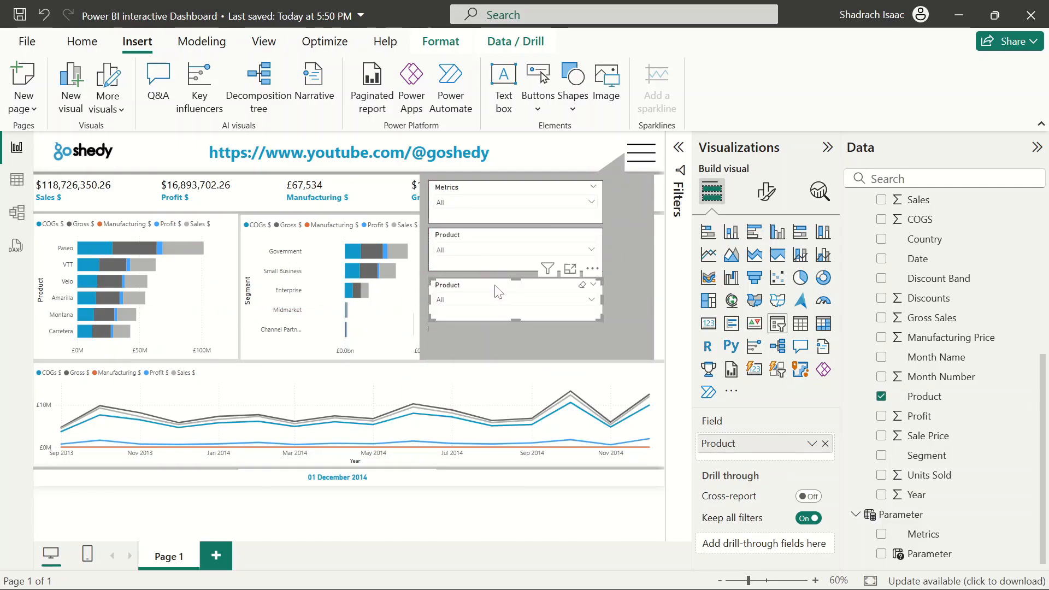
click(826, 443)
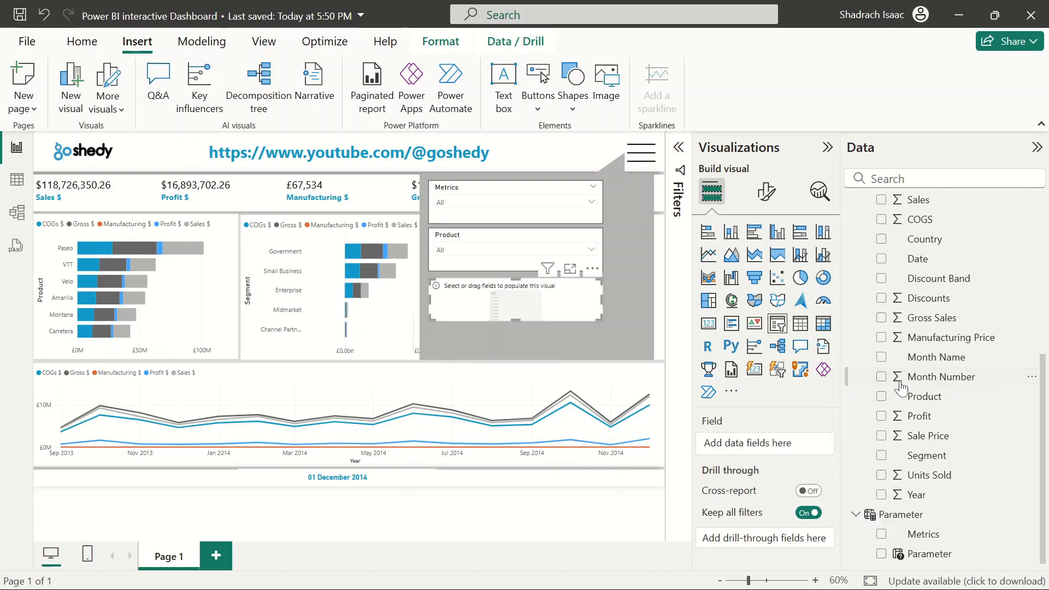
click(882, 456)
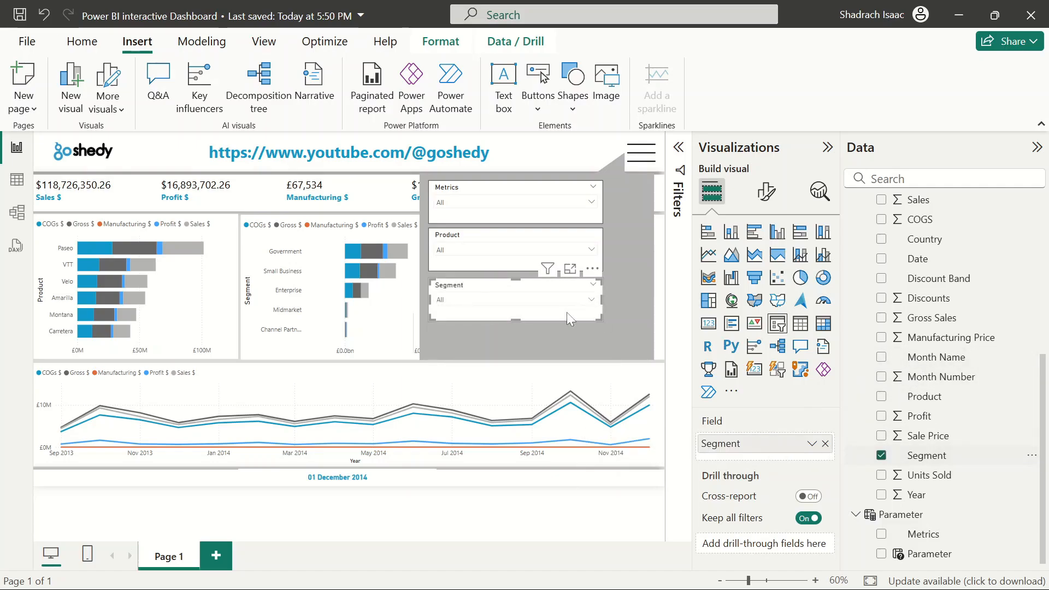
Shorten the Product and Segment slicers slightly by pulling their bottom edges up
click(495, 192)
mouse_move(516, 216)
mouse_down()
mouse_move(516, 202)
mouse_move(516, 215)
mouse_up()
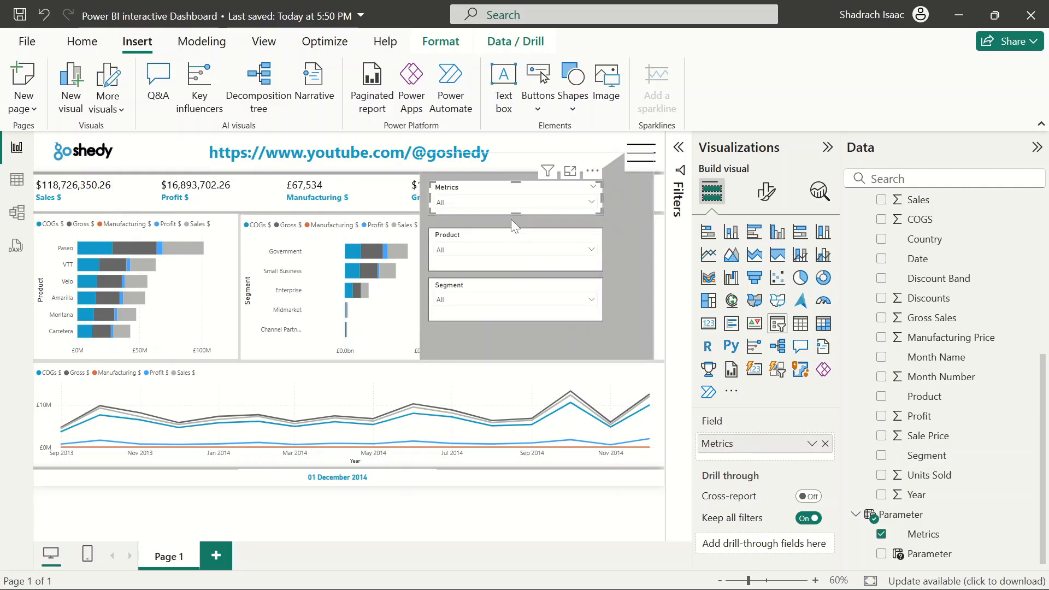
click(504, 241)
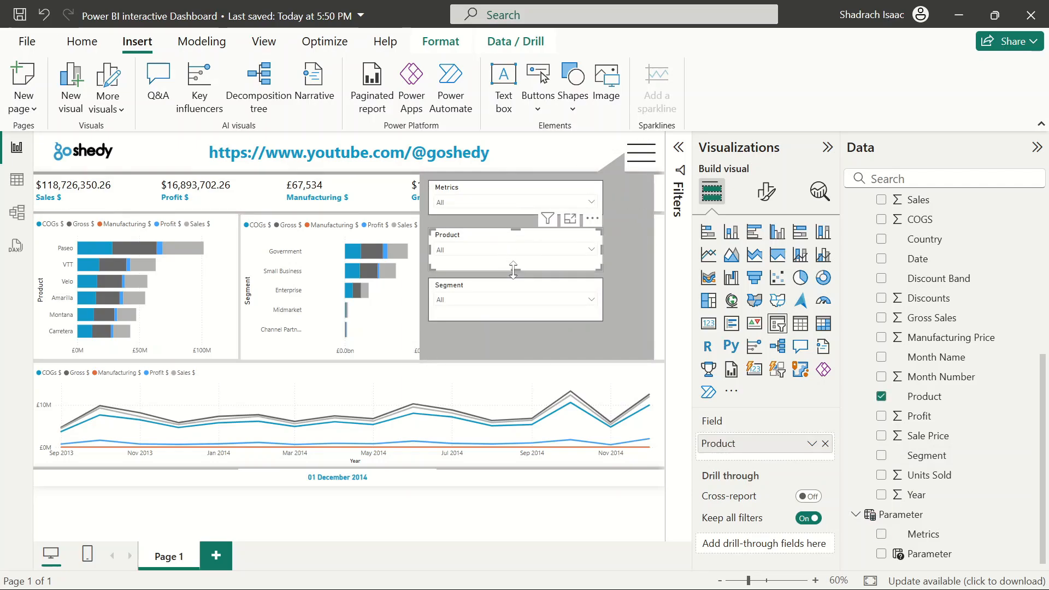
mouse_move(513, 270)
mouse_down()
mouse_move(516, 251)
mouse_move(517, 261)
mouse_up()
click(518, 313)
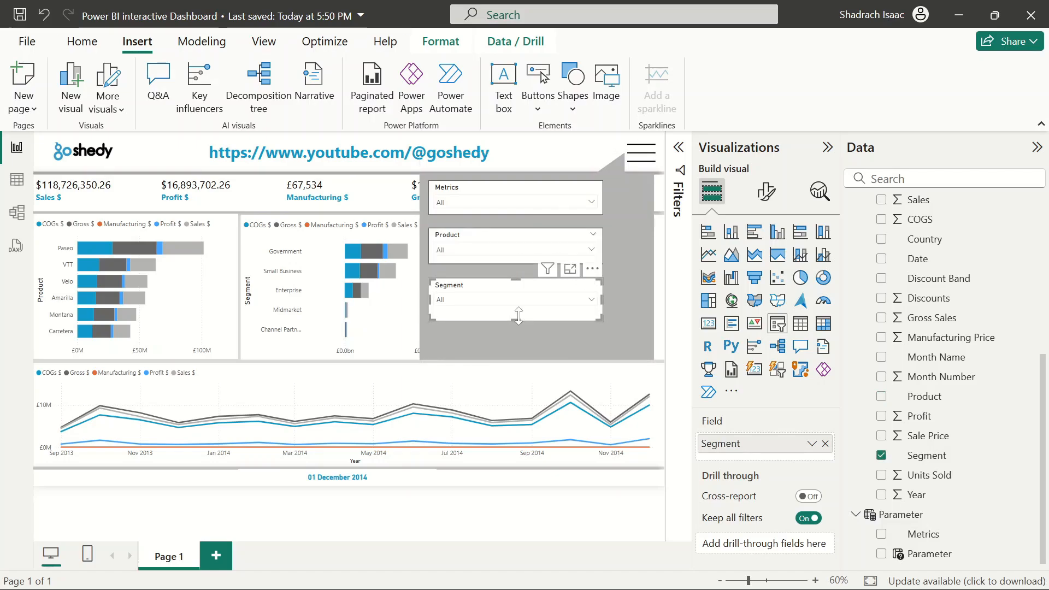
mouse_move(516, 320)
mouse_down()
mouse_move(518, 294)
mouse_move(517, 314)
mouse_up()
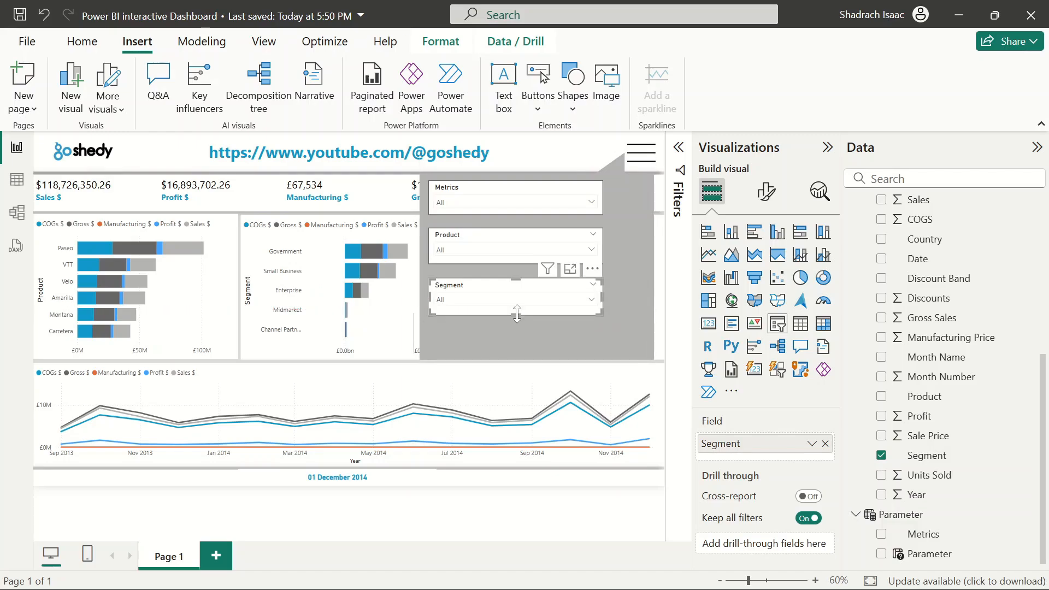
Nudge the Product and Segment slicers upward to tighten the spacing under the Metrics slicer
click(490, 244)
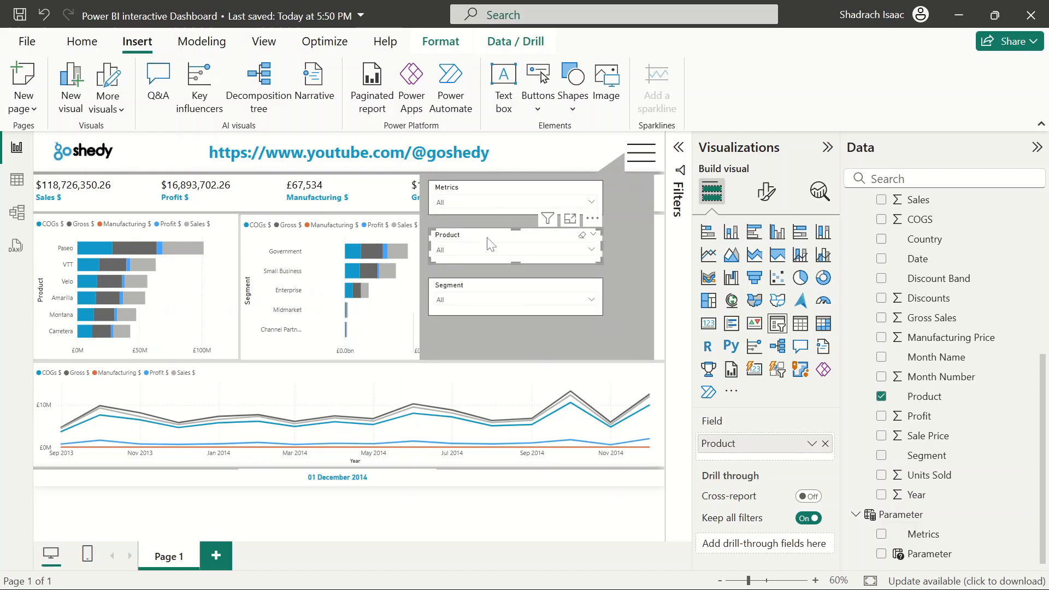
key(Up)
key(Up)
key(Up)
key(Up)
key(Up)
key(Up)
key(Up)
key(Up)
key(Up)
key(Up)
key(Up)
key(Up)
key(Up)
key(Up)
key(Up)
key(Up)
key(Up)
key(Up)
key(Up)
key(Up)
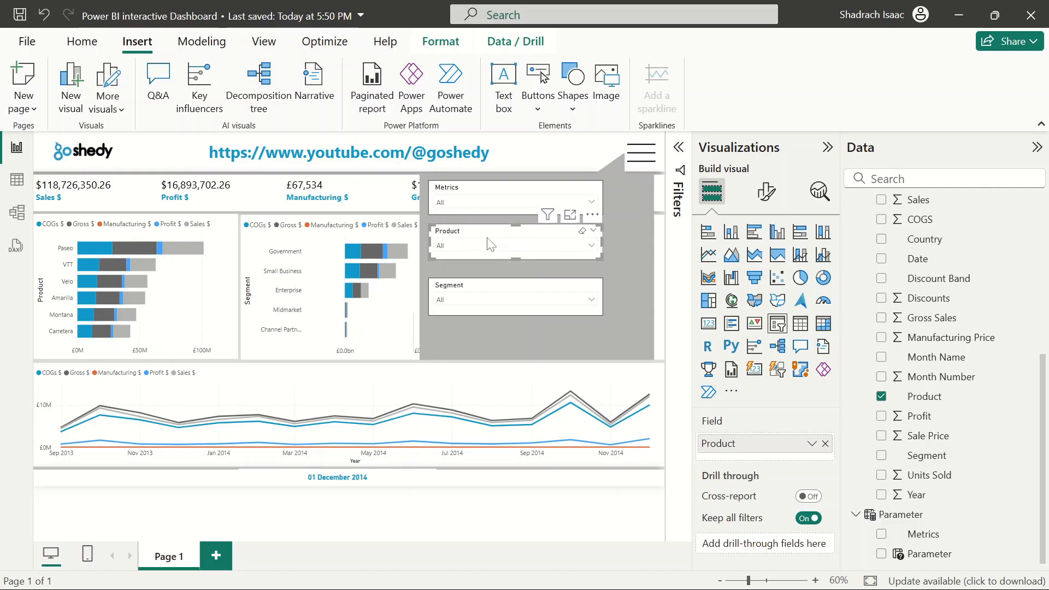
click(479, 289)
key(Up)
key(Up)
key(Up)
key(Up)
key(Up)
key(Up)
key(Up)
key(Up)
key(Up)
key(Up)
key(Up)
key(Up)
key(Up)
key(Up)
key(Up)
key(Up)
key(Up)
key(Up)
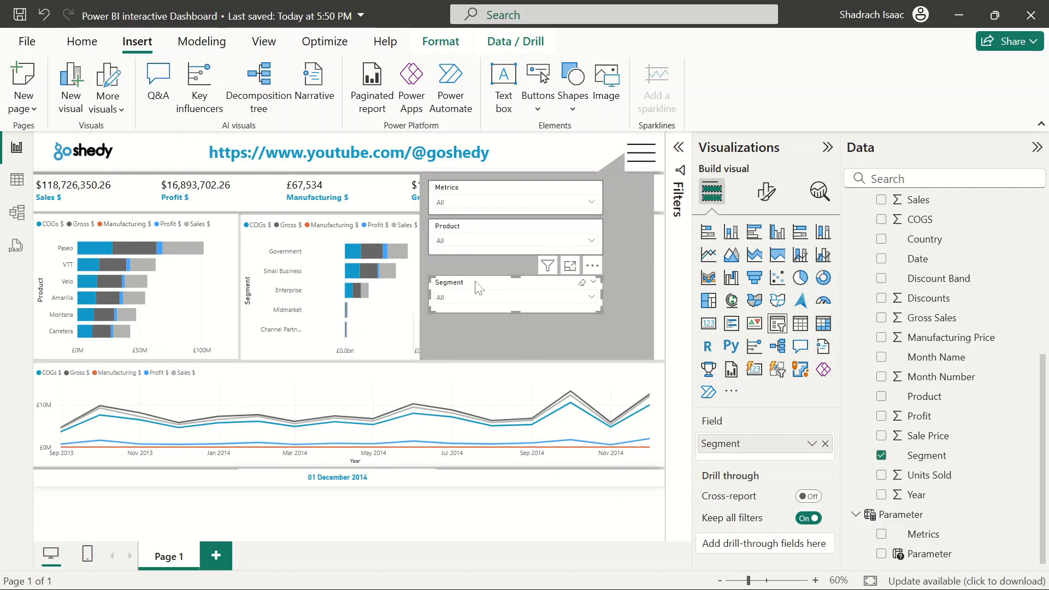
key(Up)
key(Up)
key(Up)
key(Up)
key(Up)
key(Up)
key(Up)
key(Up)
key(Up)
key(Up)
key(Up)
key(Up)
key(Up)
key(Up)
key(Up)
key(Up)
key(Up)
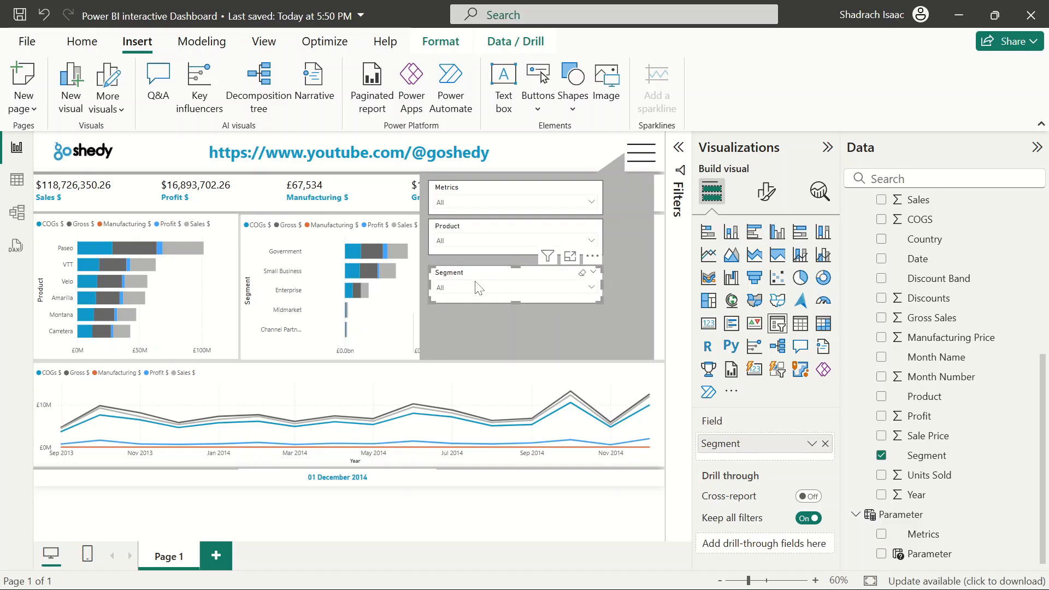
key(Up)
key(Up)
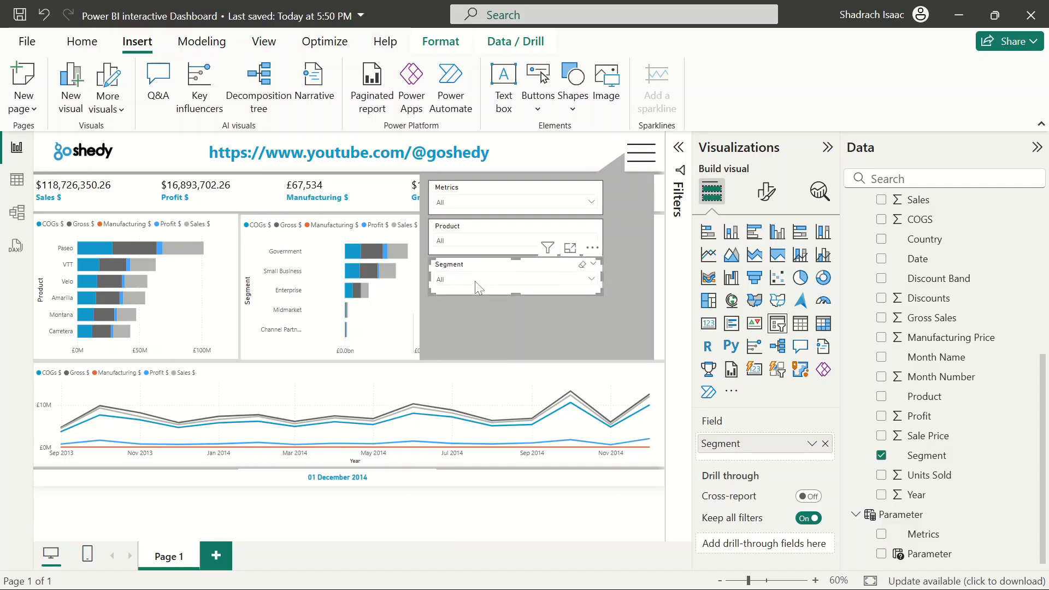
click(543, 491)
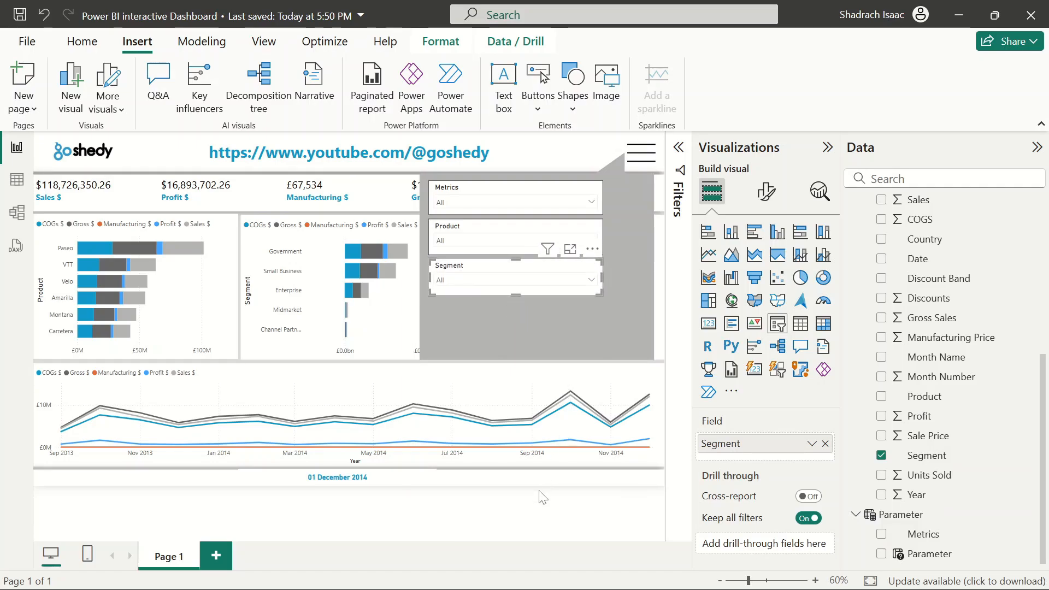
Paste another slicer copy below the Segment slicer and widen it to fill the bubble
click(495, 275)
key(ctrl+v)
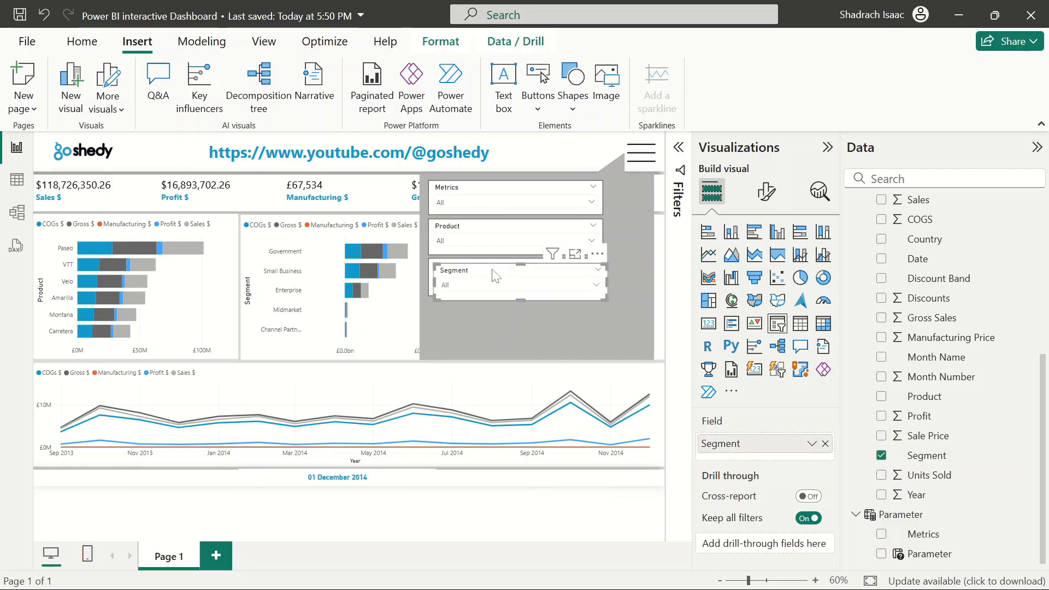
drag(503, 282, 516, 358)
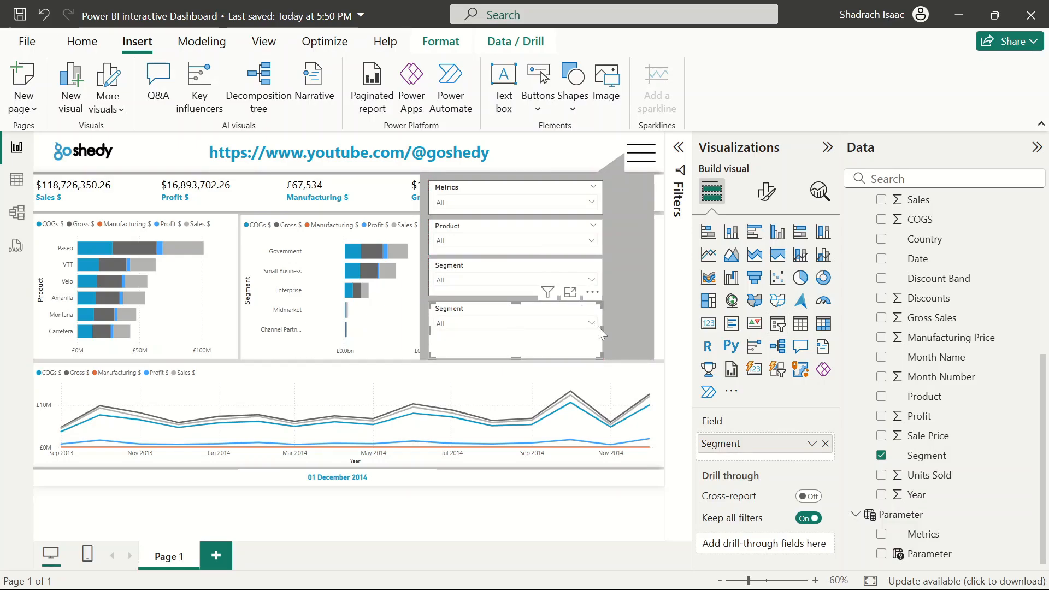
drag(599, 328, 644, 329)
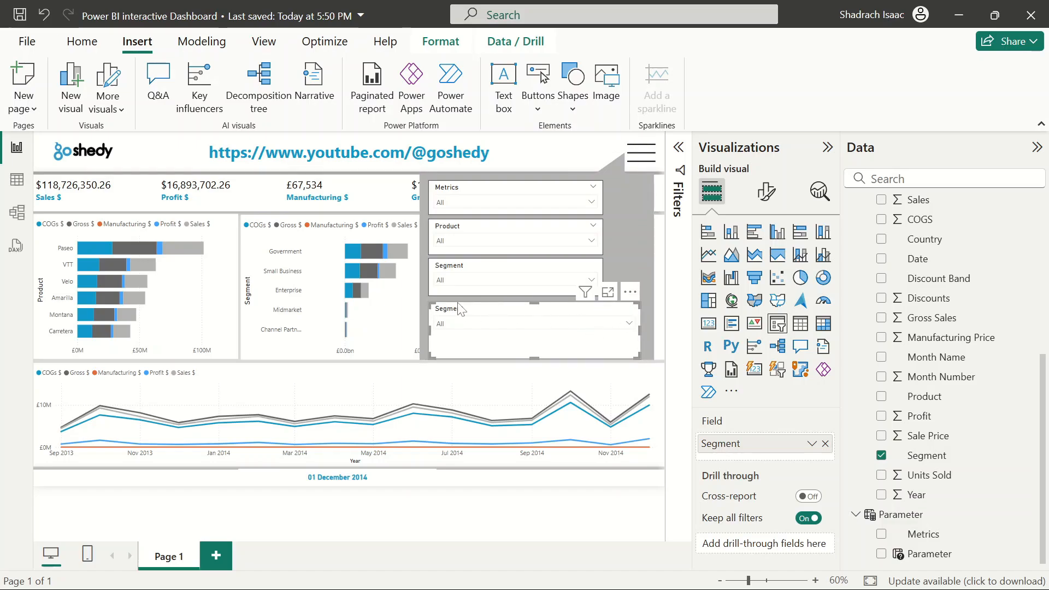
Switch the new slicer's field to the DateTable Date field
click(826, 444)
scroll(988, 350, up, 5)
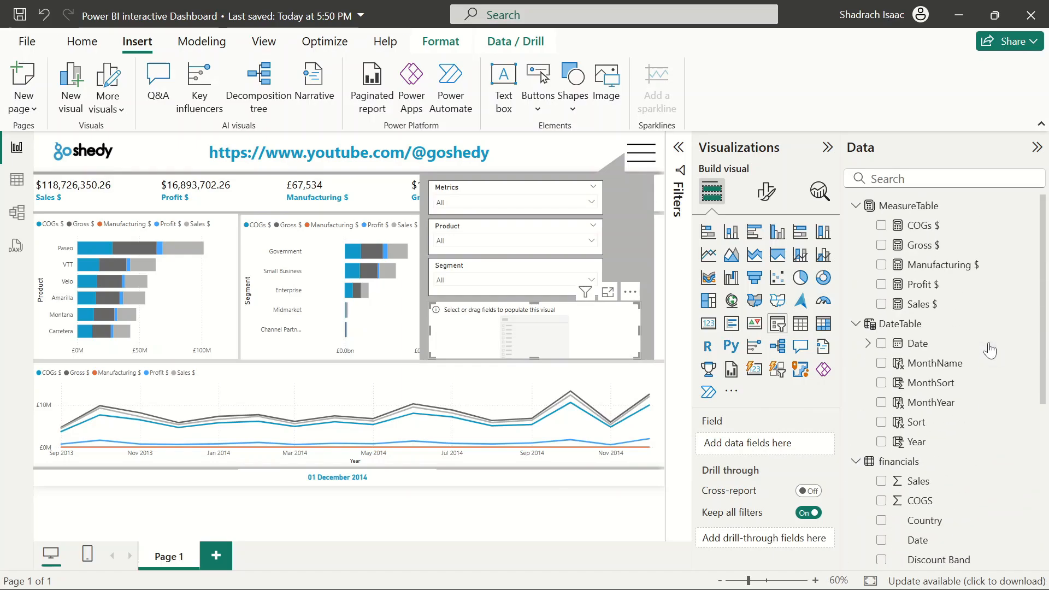
click(881, 343)
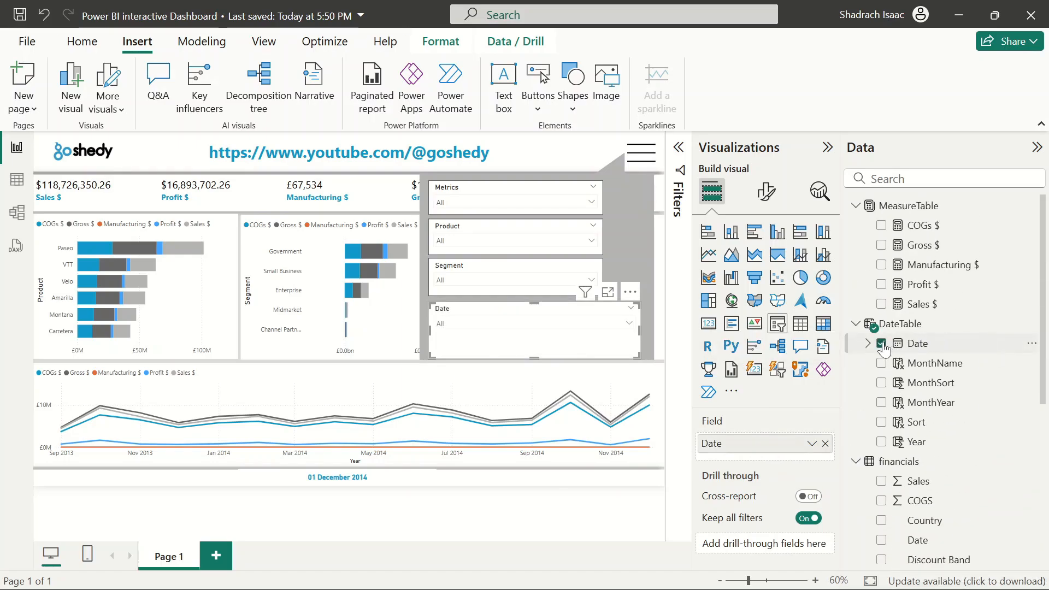
Set the Date slicer's style to Between in its slicer settings
click(766, 191)
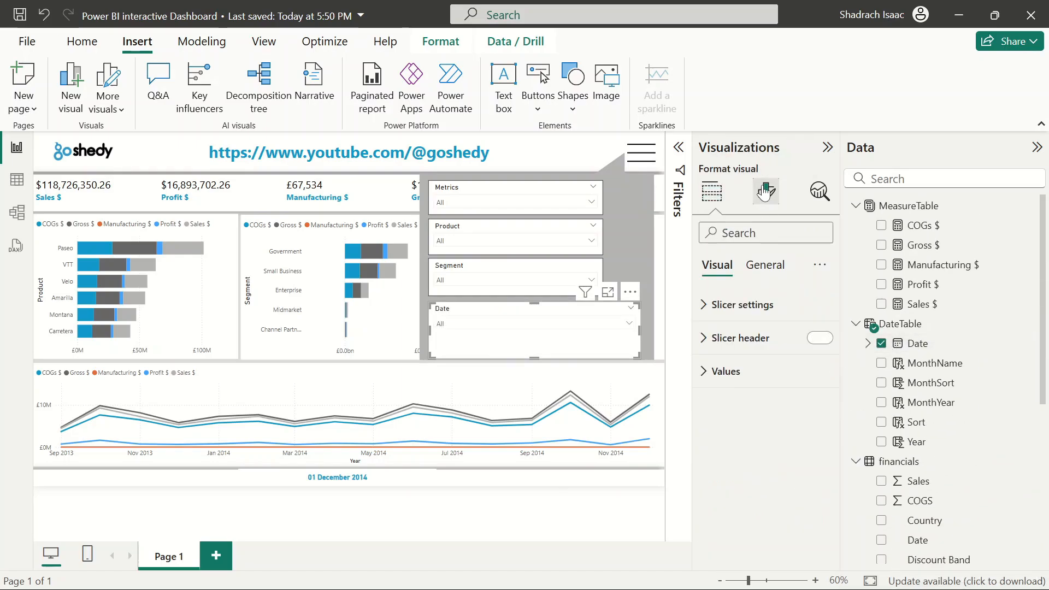
click(725, 307)
click(758, 385)
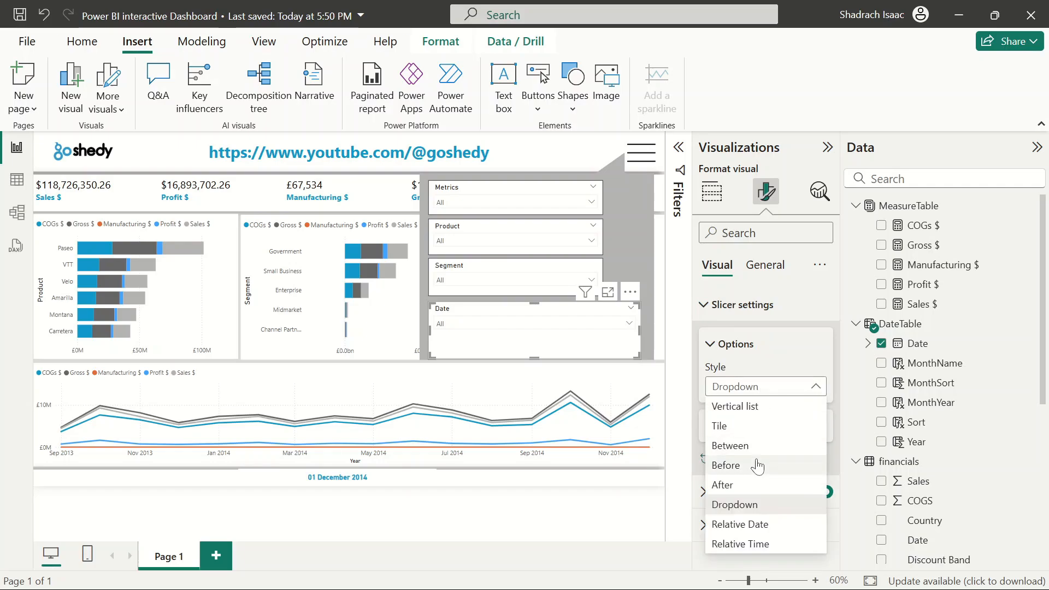
click(743, 446)
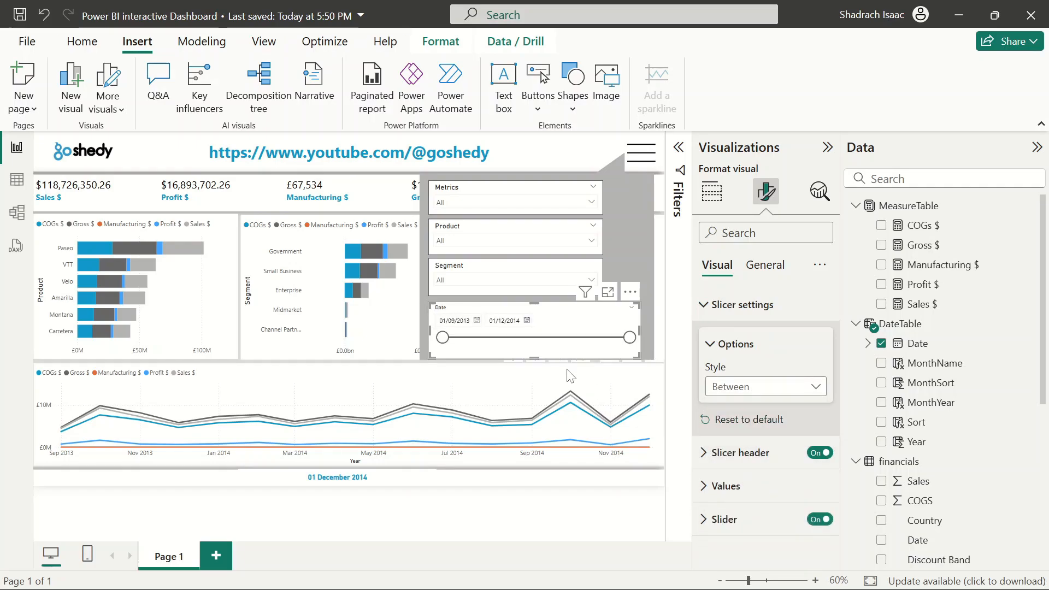
click(606, 510)
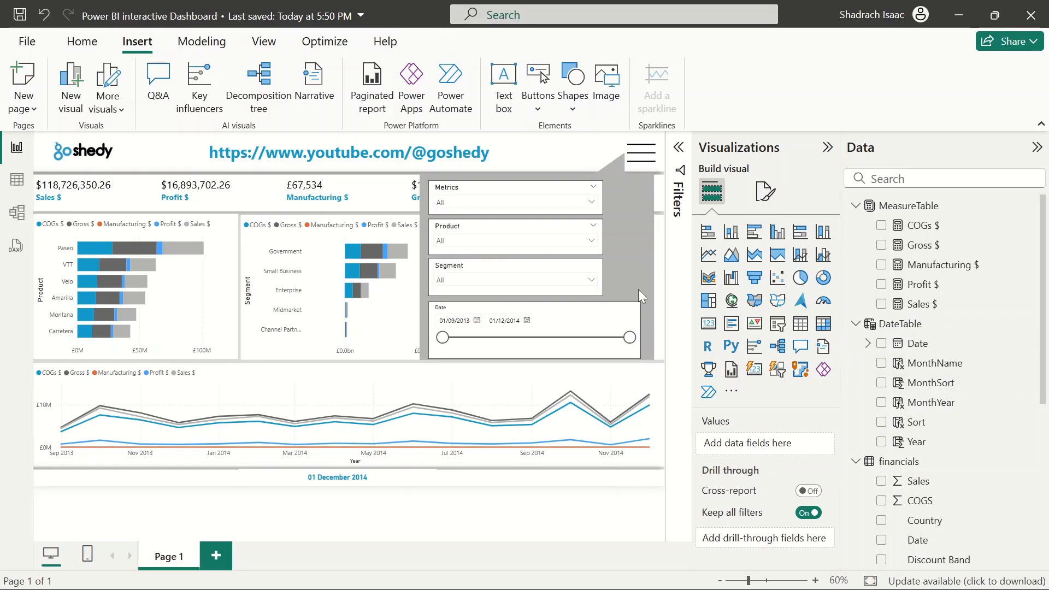
Nudge the Date slicer slightly upward within the panel
click(572, 316)
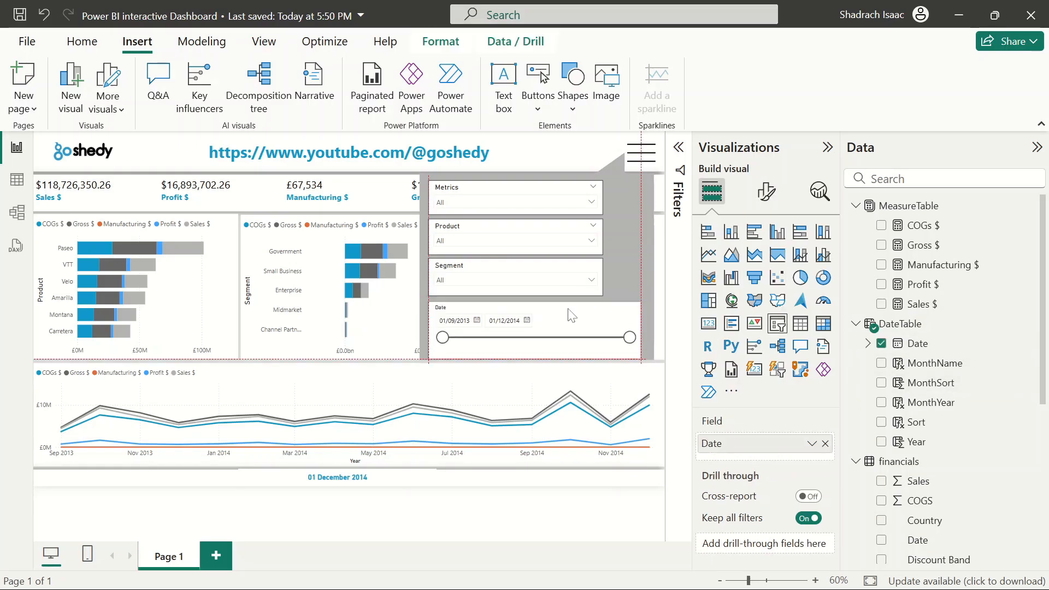
key(Up)
key(Up)
key(Up)
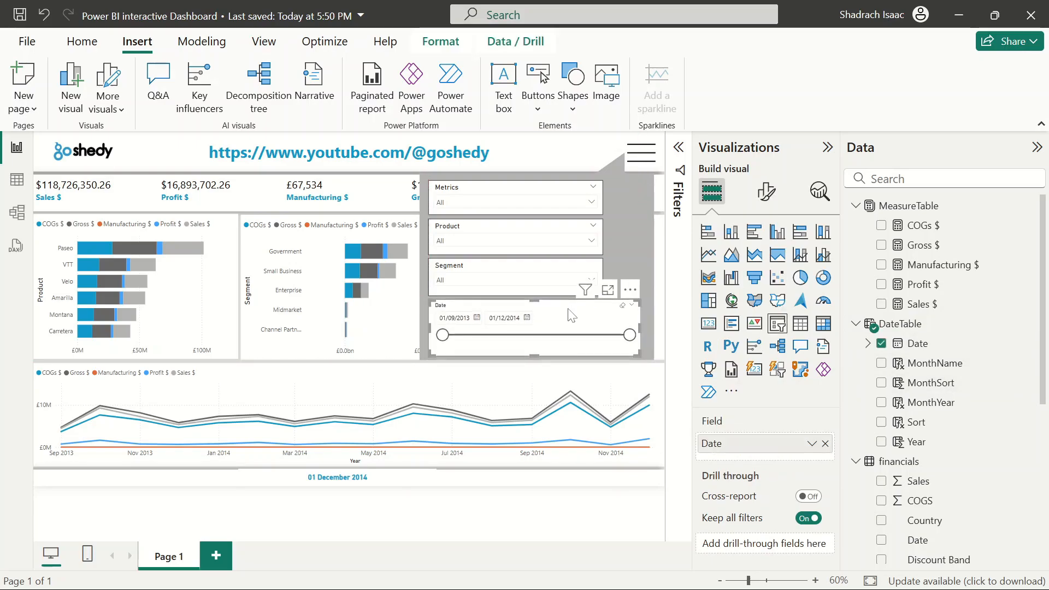
click(595, 531)
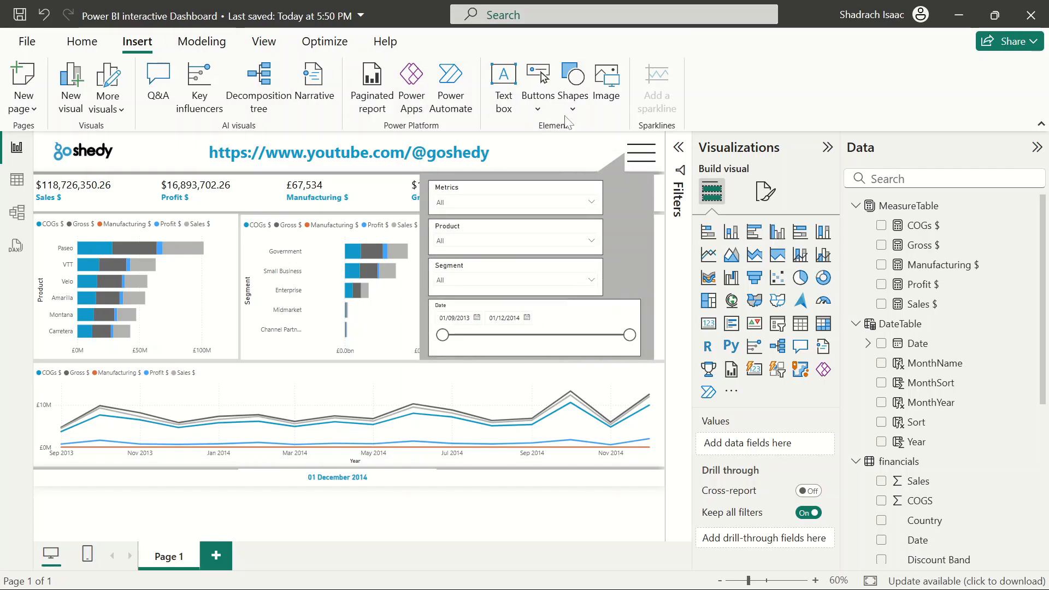
Insert a Back button and move it to the top-right corner of the navigation panel
click(537, 108)
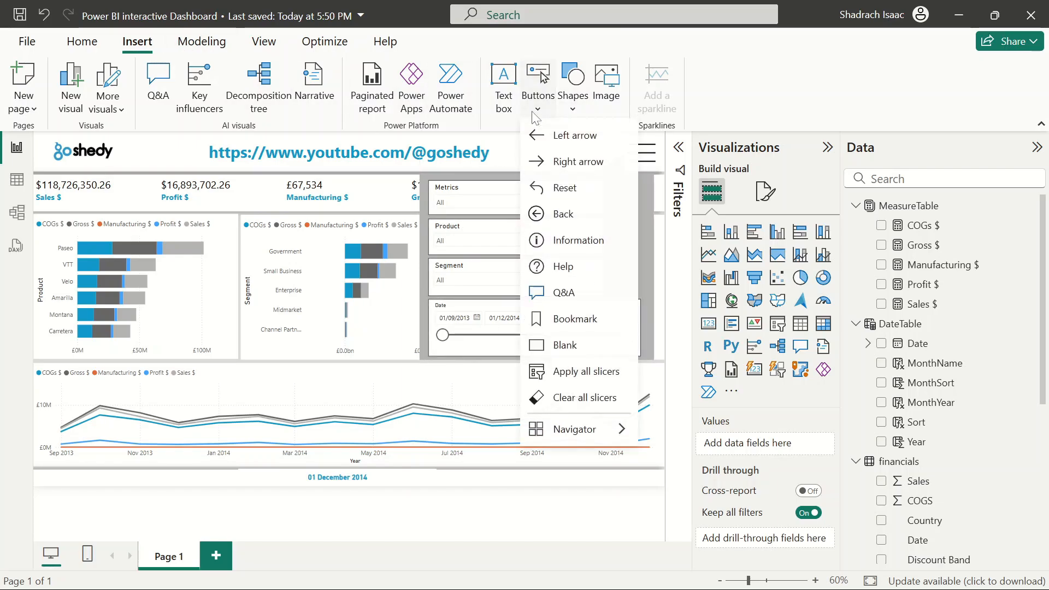
click(555, 215)
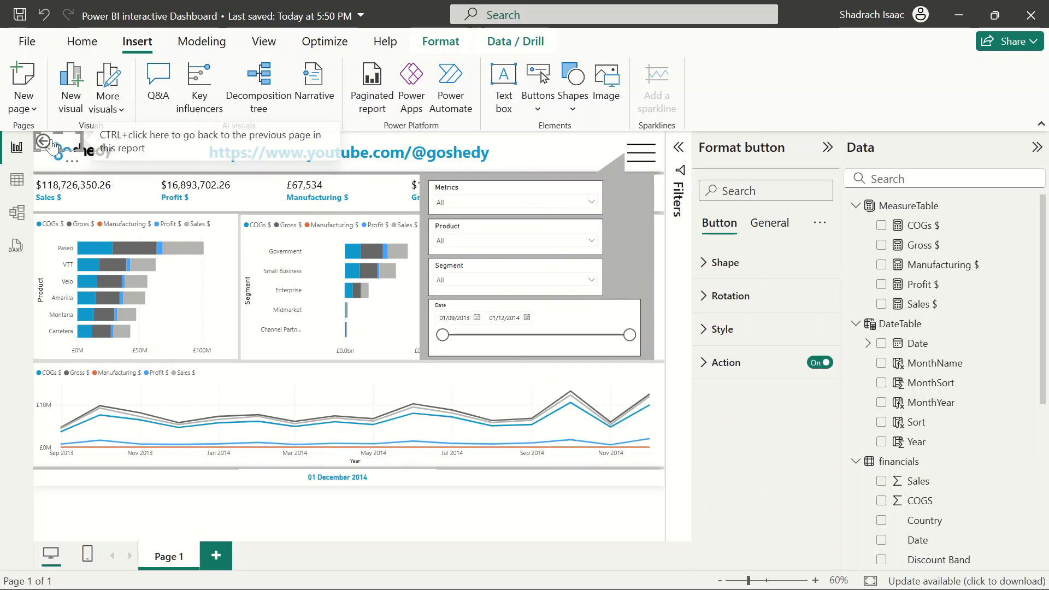
drag(563, 202, 632, 208)
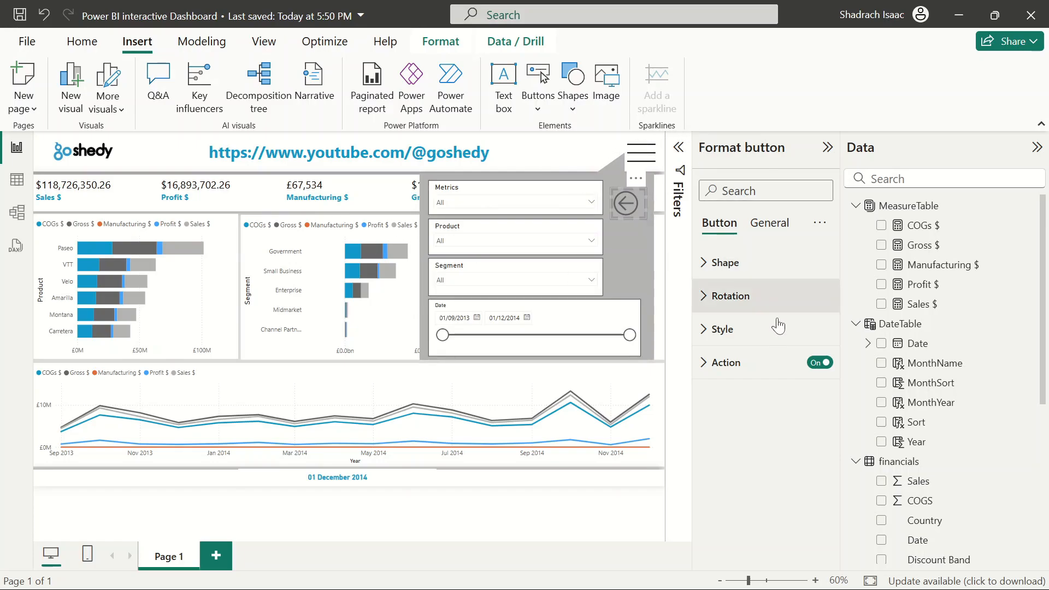
Set the Back button's icon line colour to the teal blue from recent colours
click(722, 329)
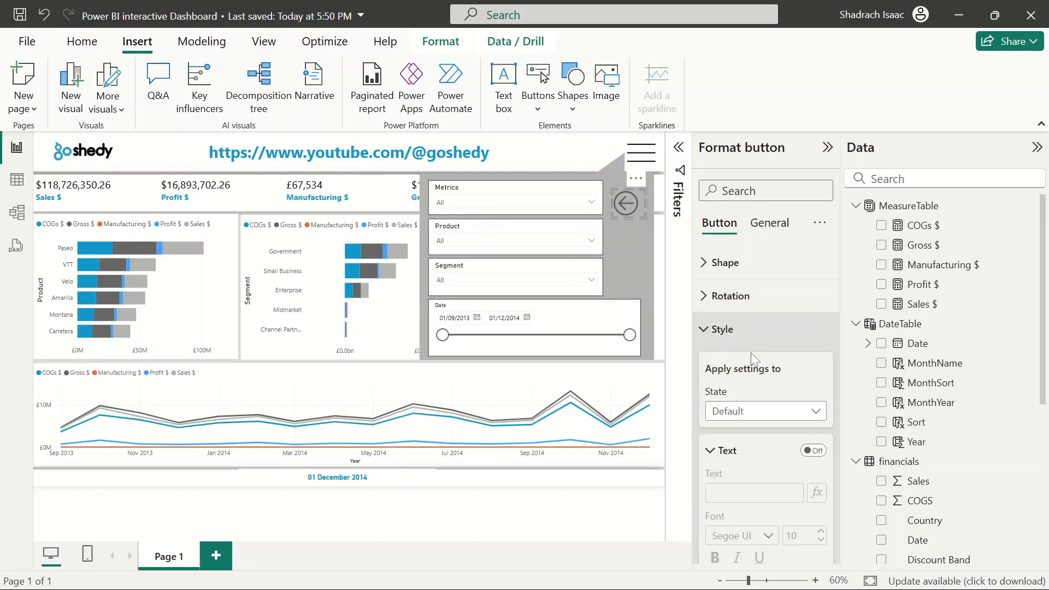
scroll(780, 418, down, 5)
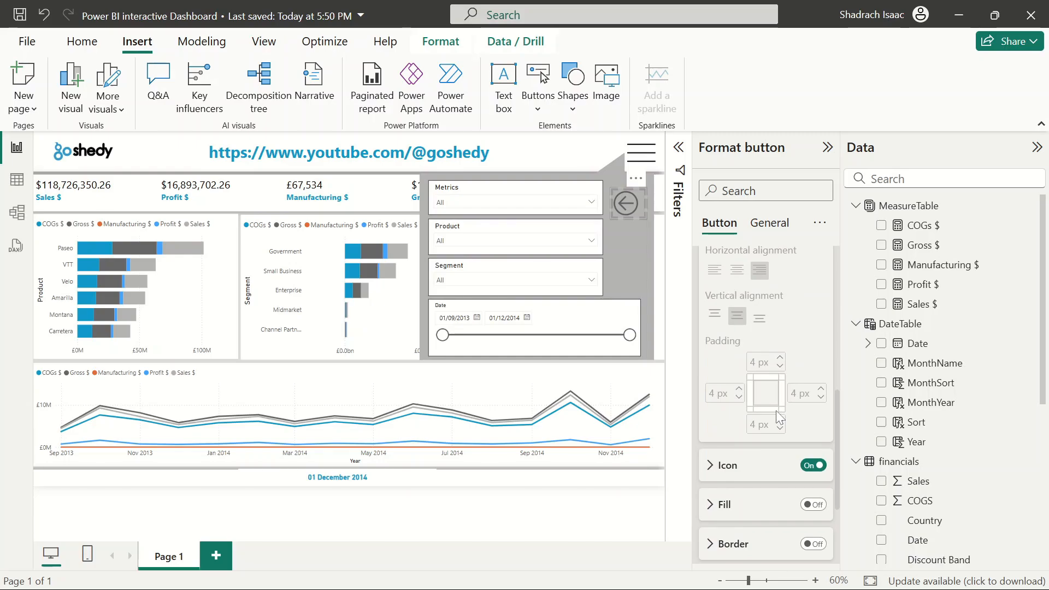
scroll(780, 418, down, 3)
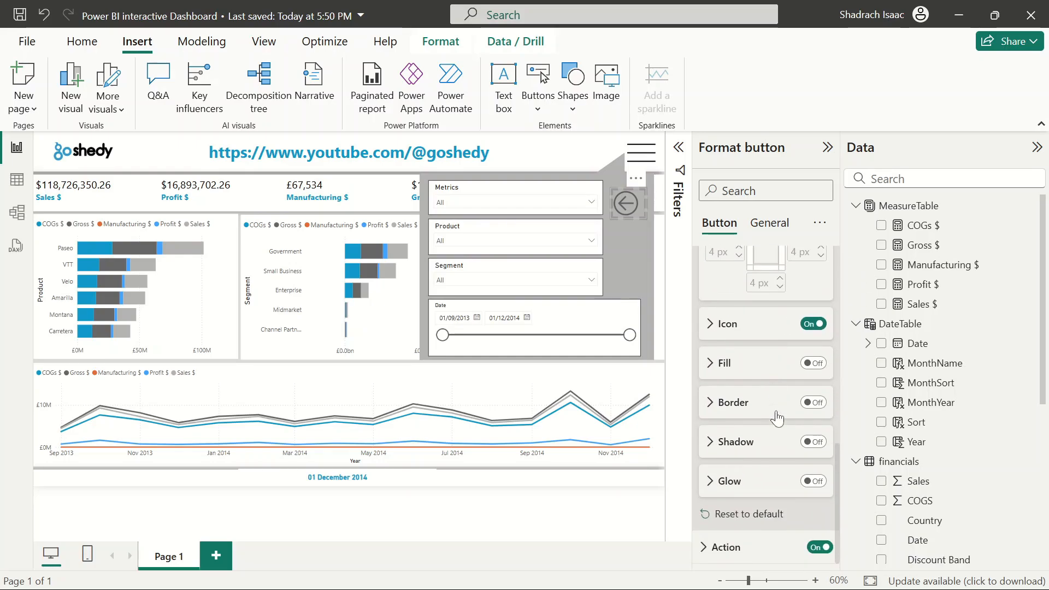
click(711, 328)
click(737, 410)
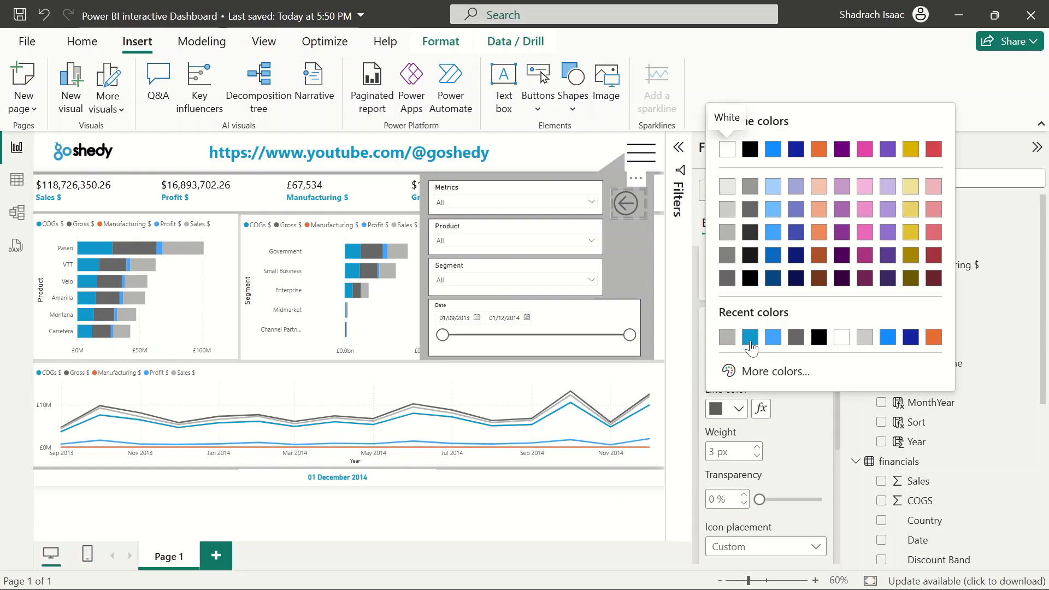
click(750, 338)
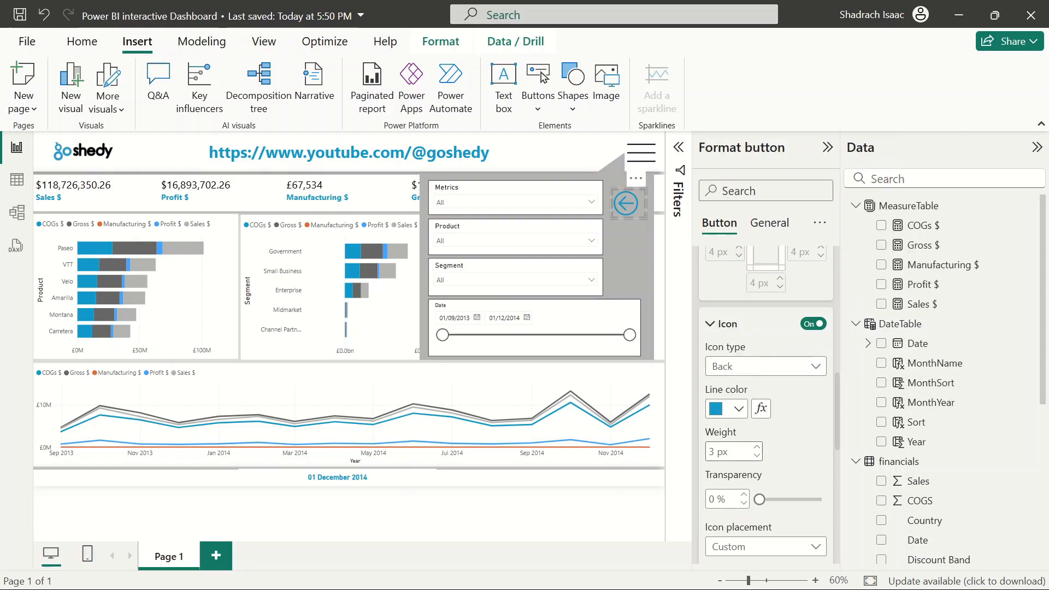
click(629, 517)
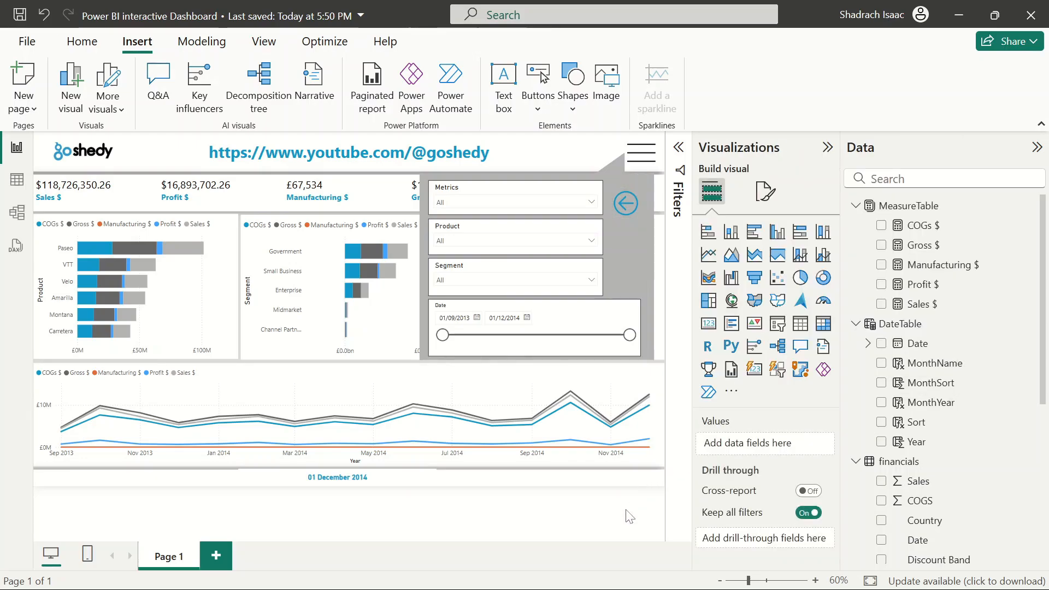
Select the Back button, the Metrics, Product, Segment and Date slicers and the panel shape, and group them together
click(626, 204)
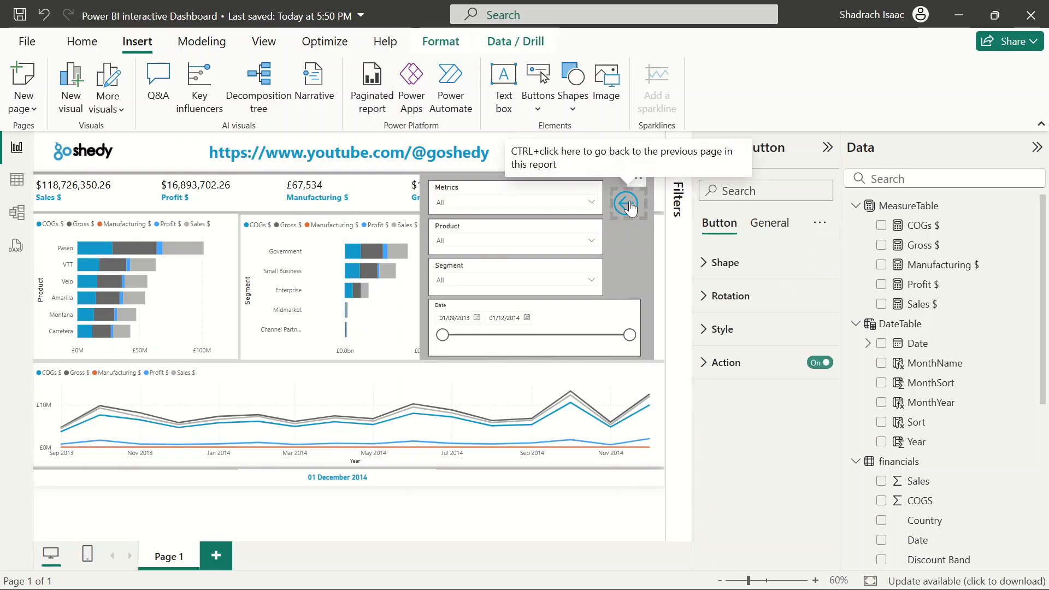
click(631, 517)
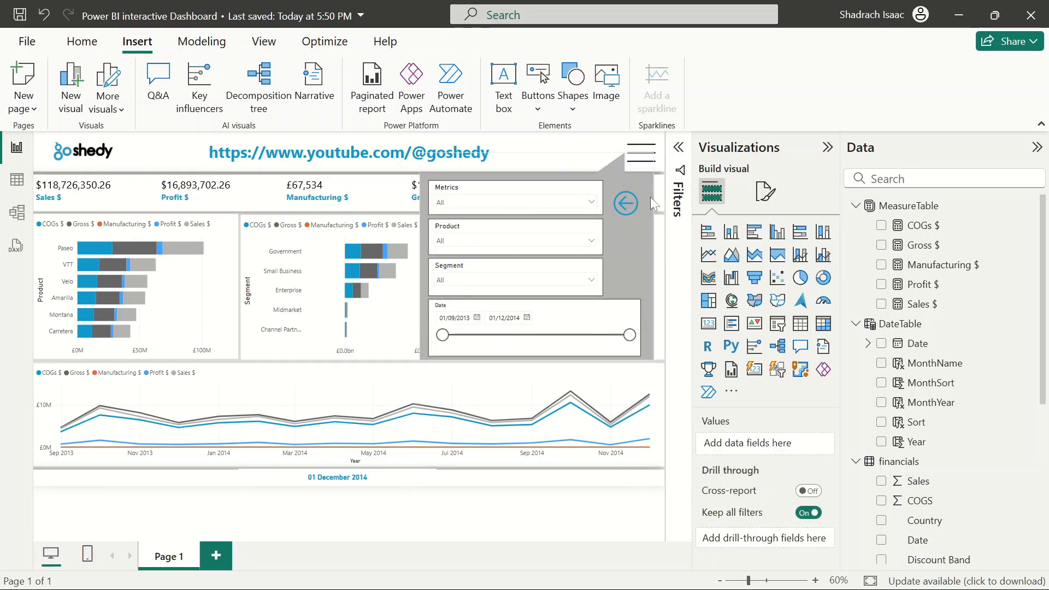
click(634, 203)
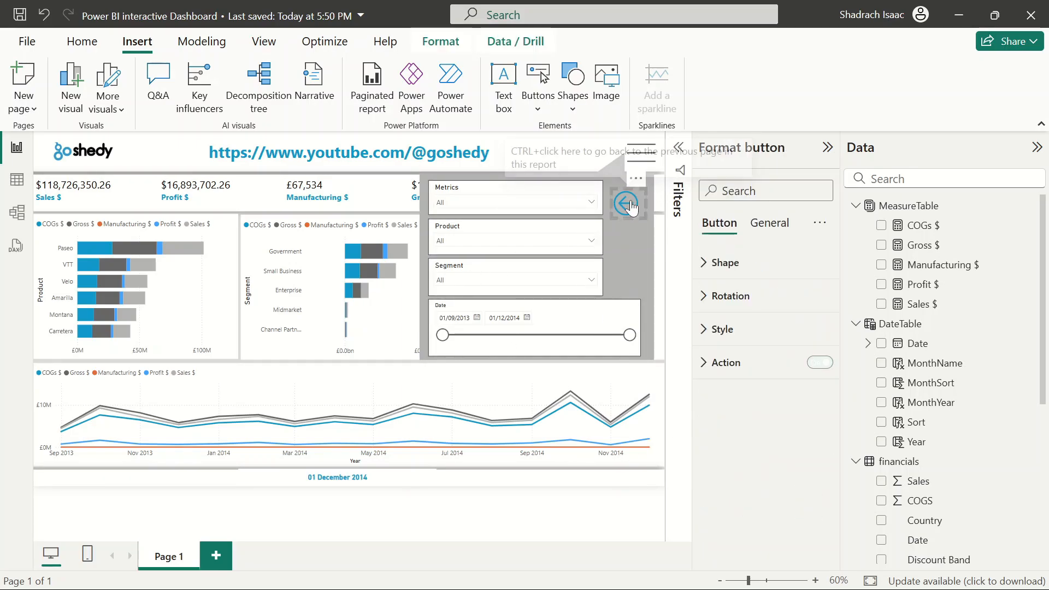
ctrl+click(498, 197)
ctrl+click(495, 236)
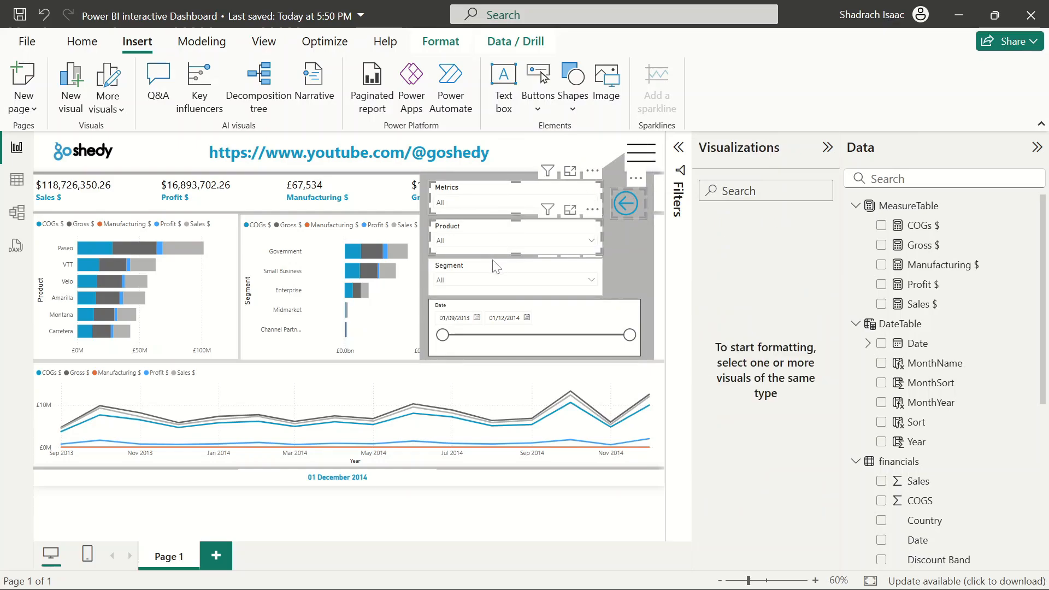
ctrl+click(494, 262)
ctrl+click(580, 312)
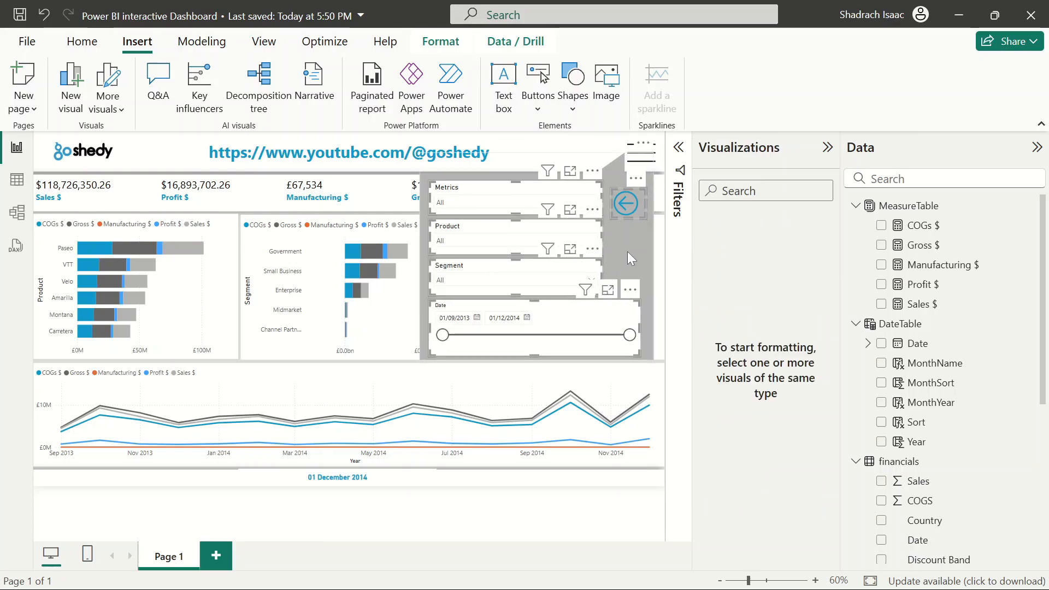
ctrl+click(628, 252)
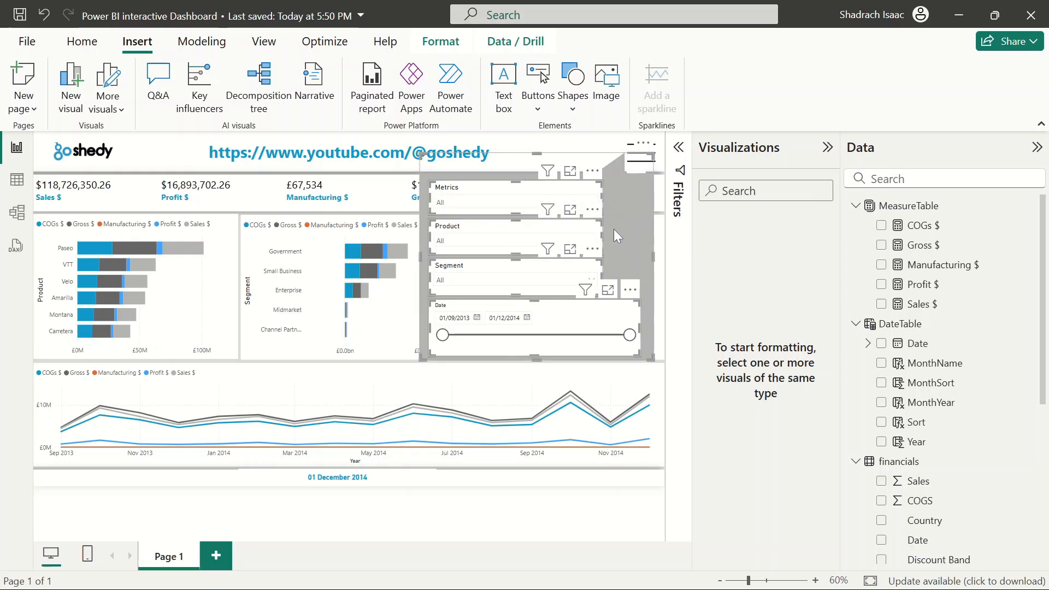
click(440, 42)
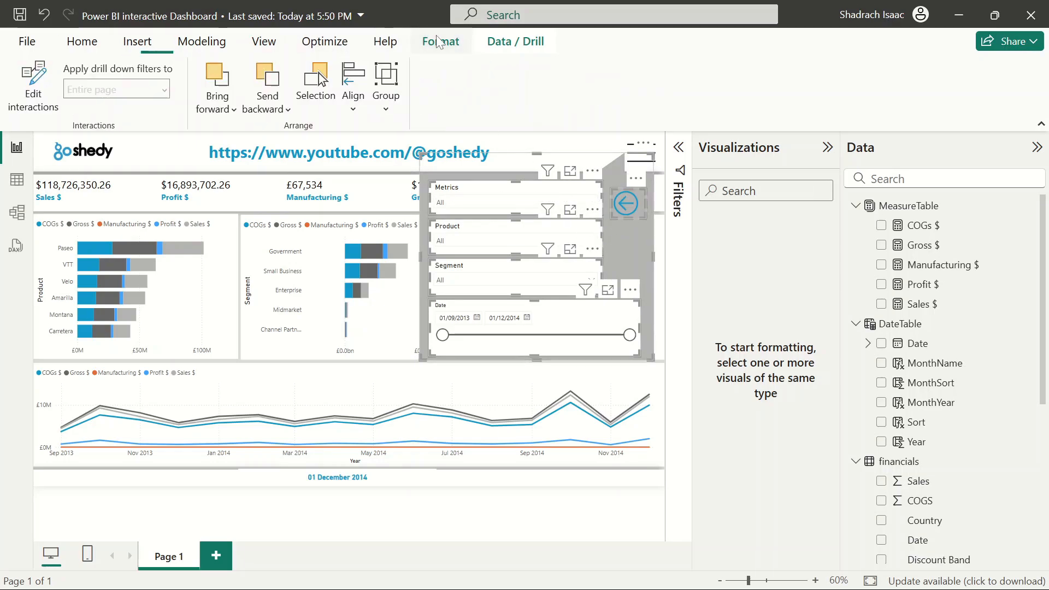
click(381, 103)
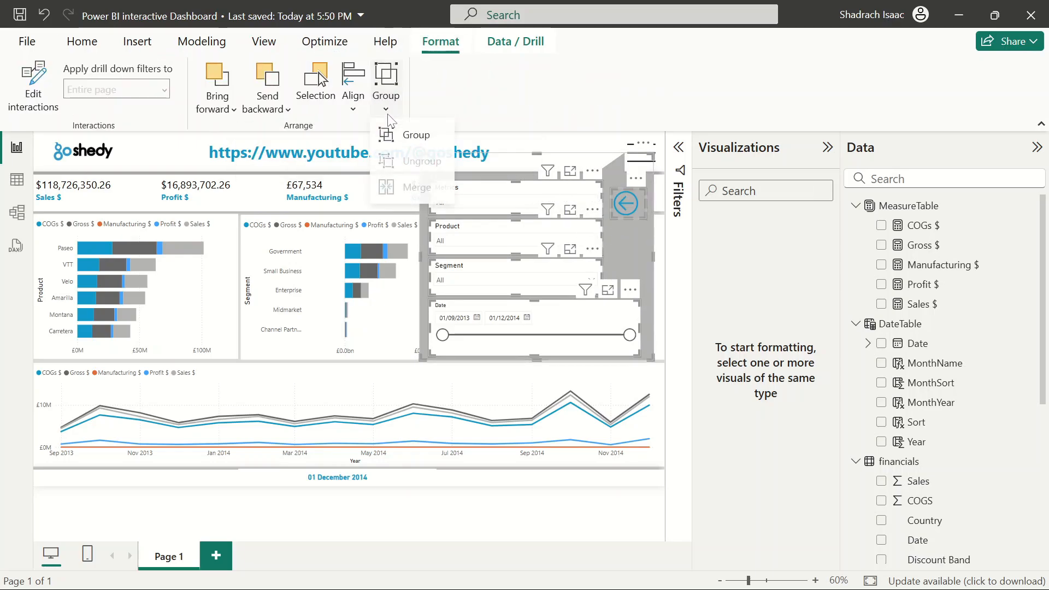
click(421, 141)
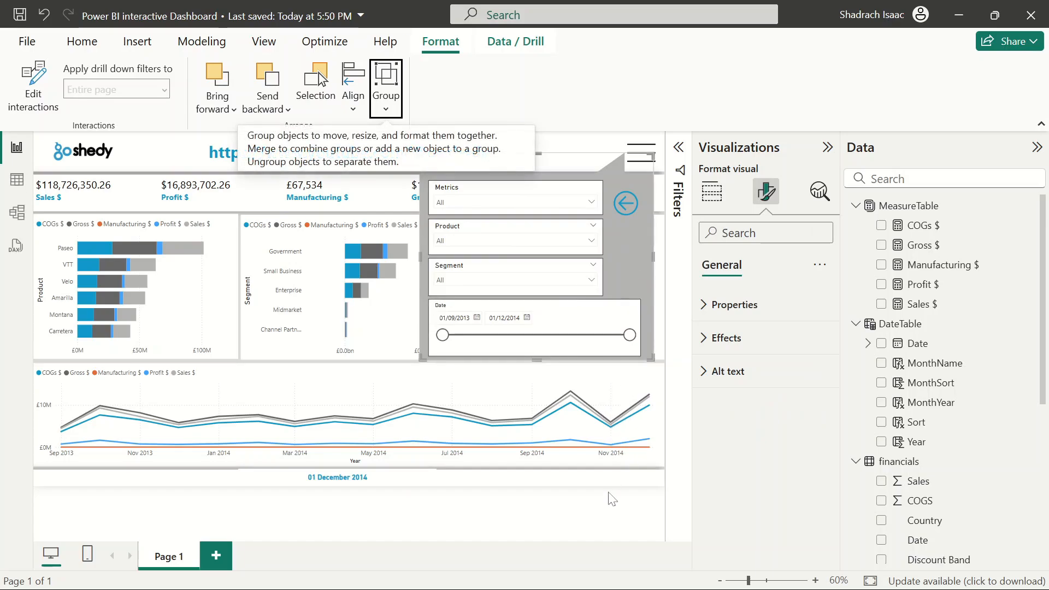
click(611, 512)
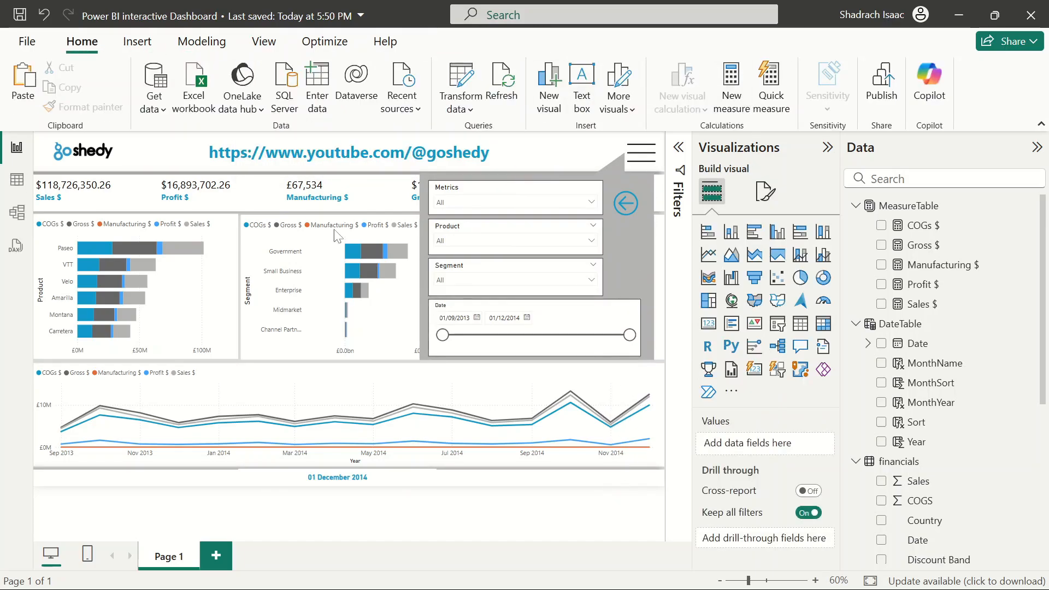
Save the report and collapse the Visualizations and Data panes
click(19, 13)
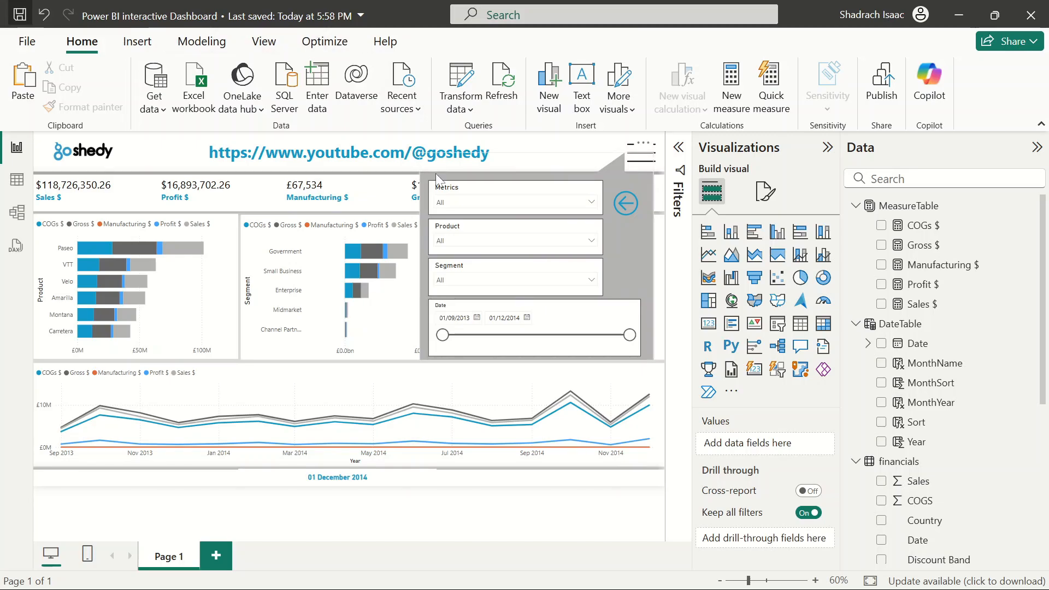
click(828, 147)
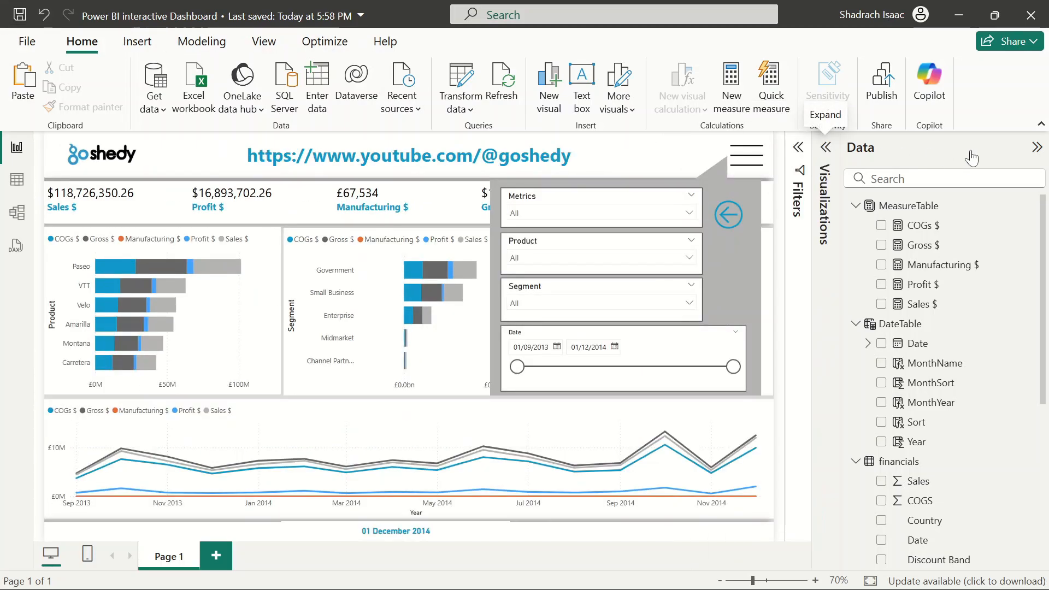
click(1036, 148)
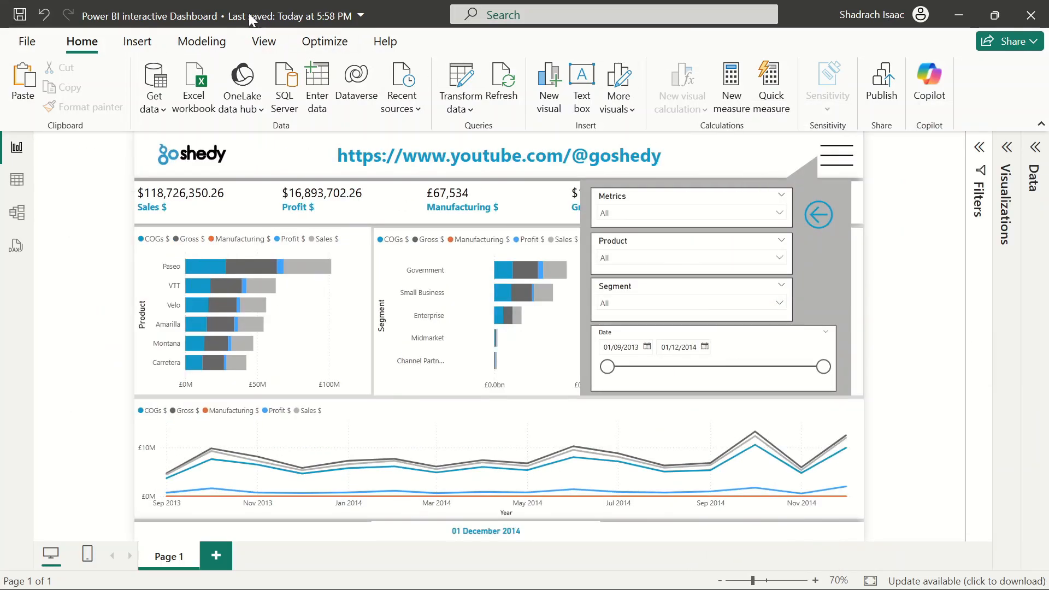
Open the Selection and Bookmarks panes
click(264, 42)
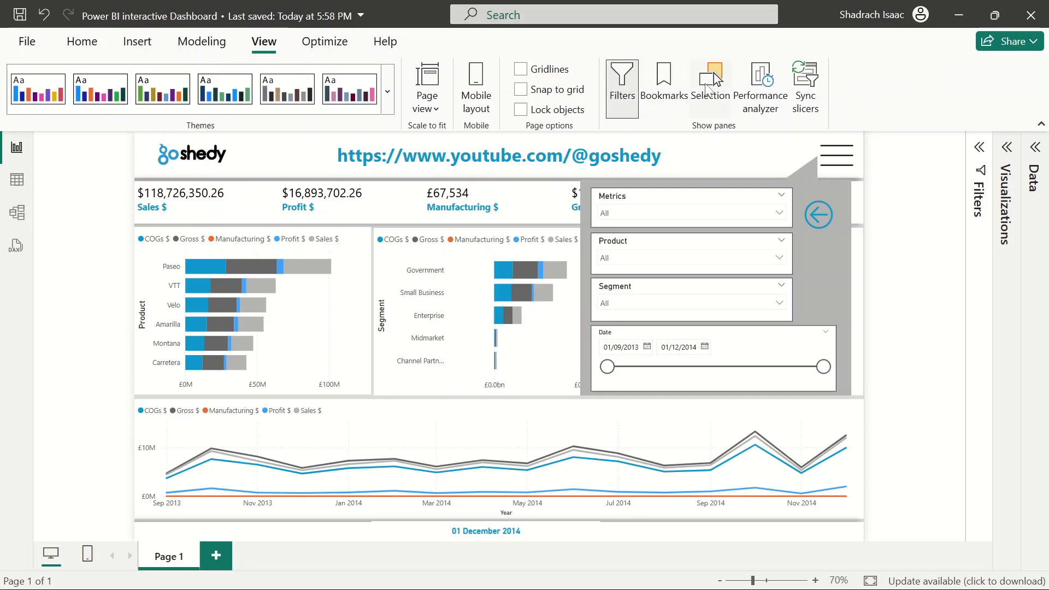
click(710, 82)
click(648, 88)
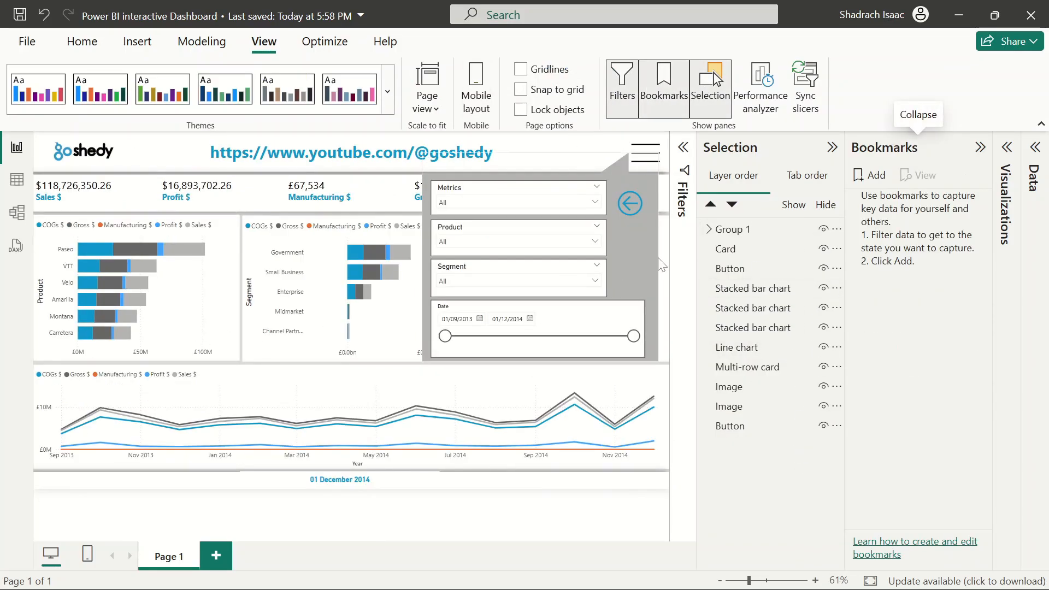
Hide Group 1 in the Selection pane
click(709, 229)
click(710, 231)
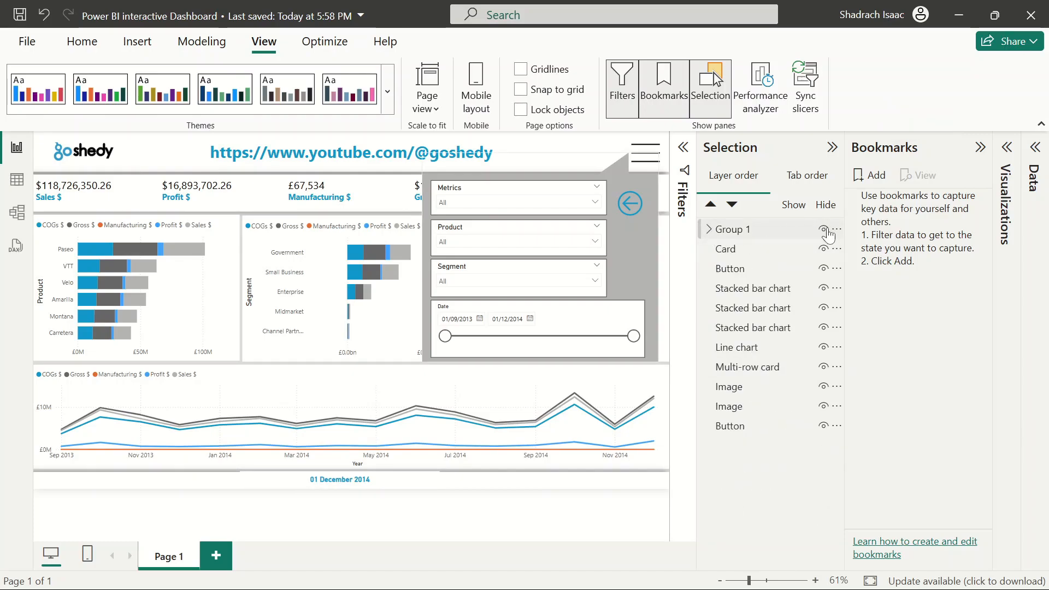
click(823, 230)
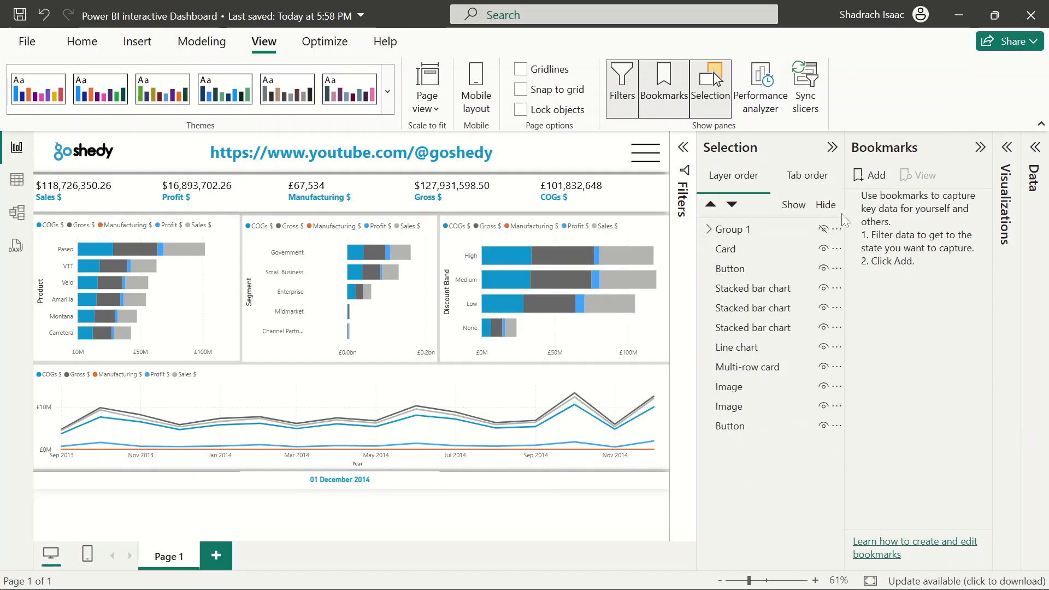
click(825, 232)
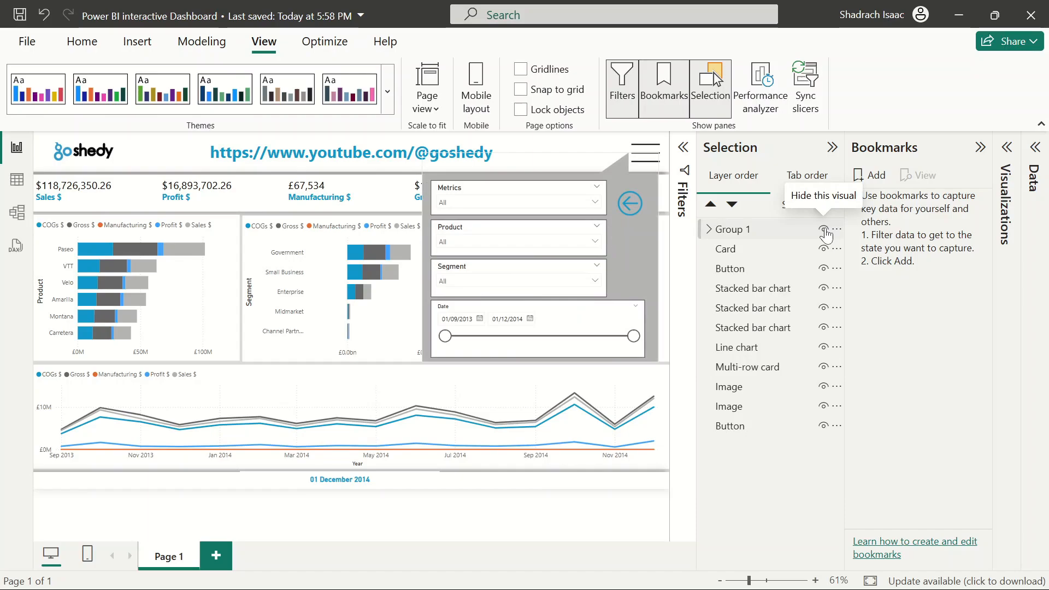
click(825, 231)
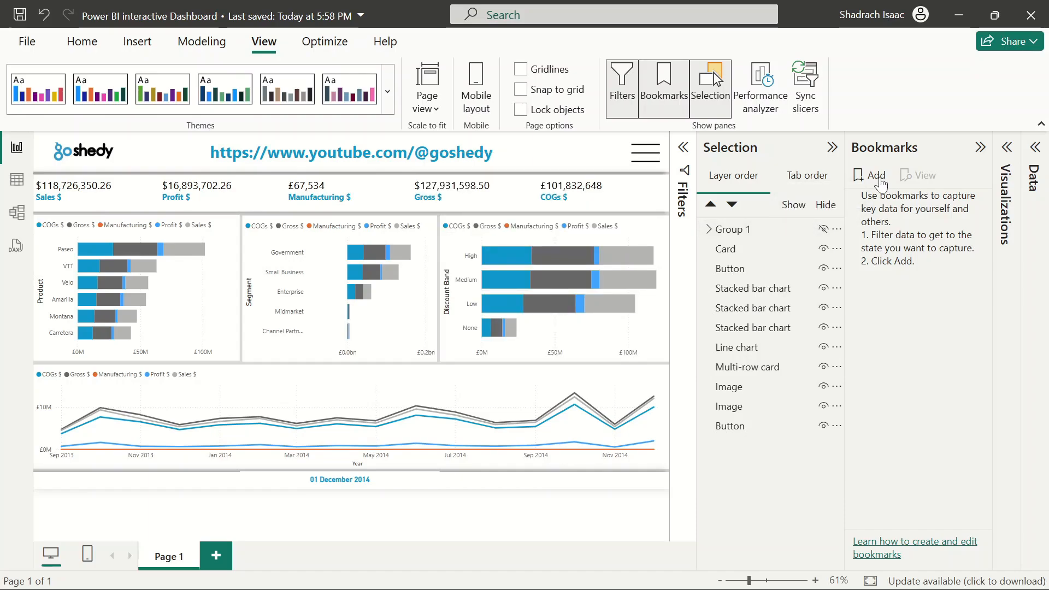
Add a bookmark and name it Show
click(870, 175)
double_click(901, 205)
key(BackSpace)
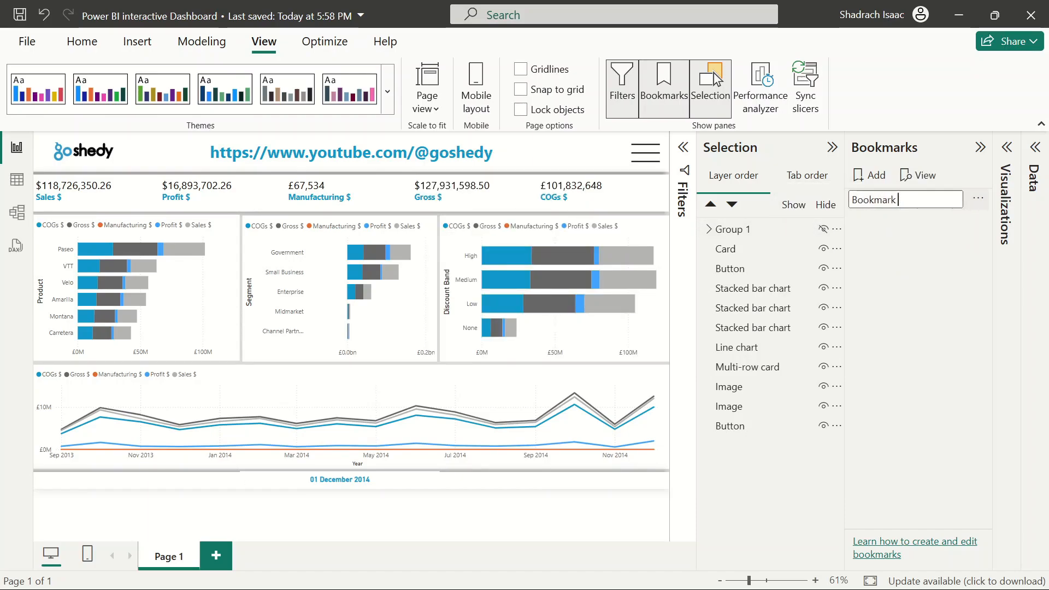
key(BackSpace)
key(BackSpace)
key(BackSpace)
key(BackSpace)
key(BackSpace)
key(BackSpace)
key(BackSpace)
key(BackSpace)
key(BackSpace)
text(Show)
key(Return)
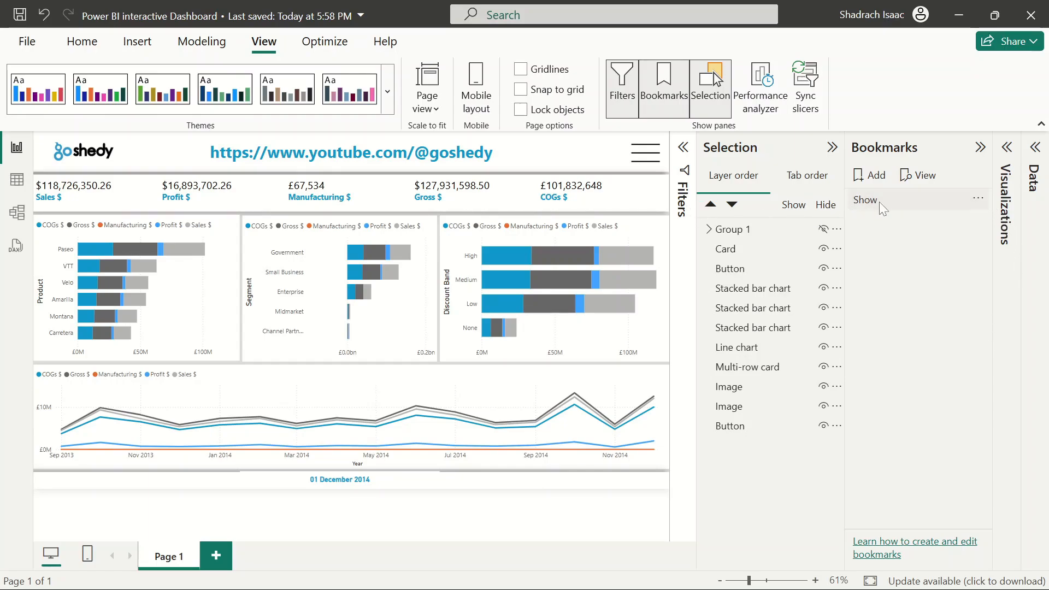
Turn off the Data option for the Show bookmark and update the bookmark
click(980, 201)
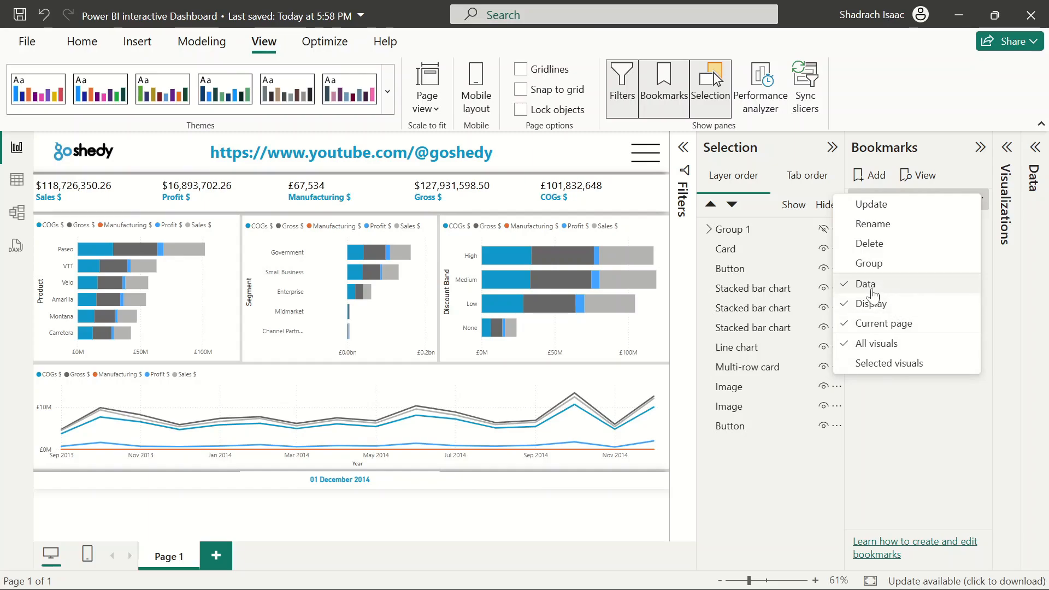
click(873, 285)
click(980, 200)
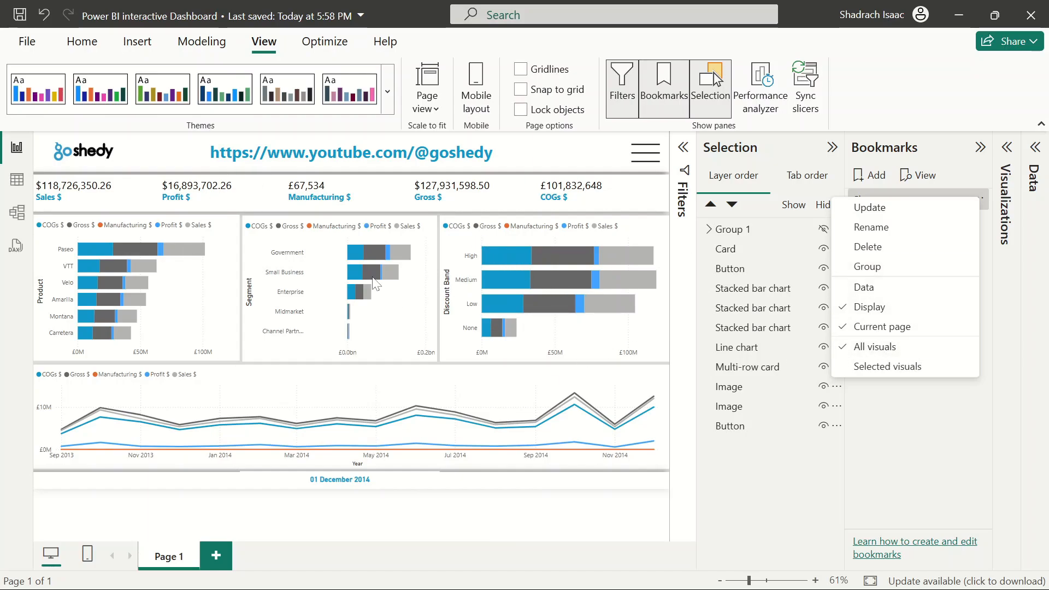
click(940, 215)
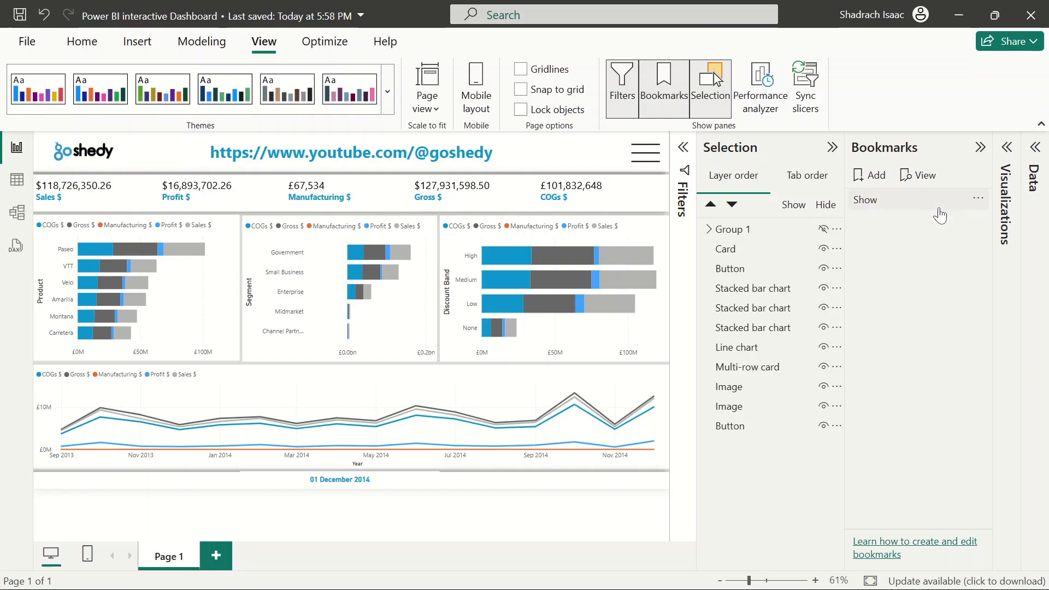
click(978, 200)
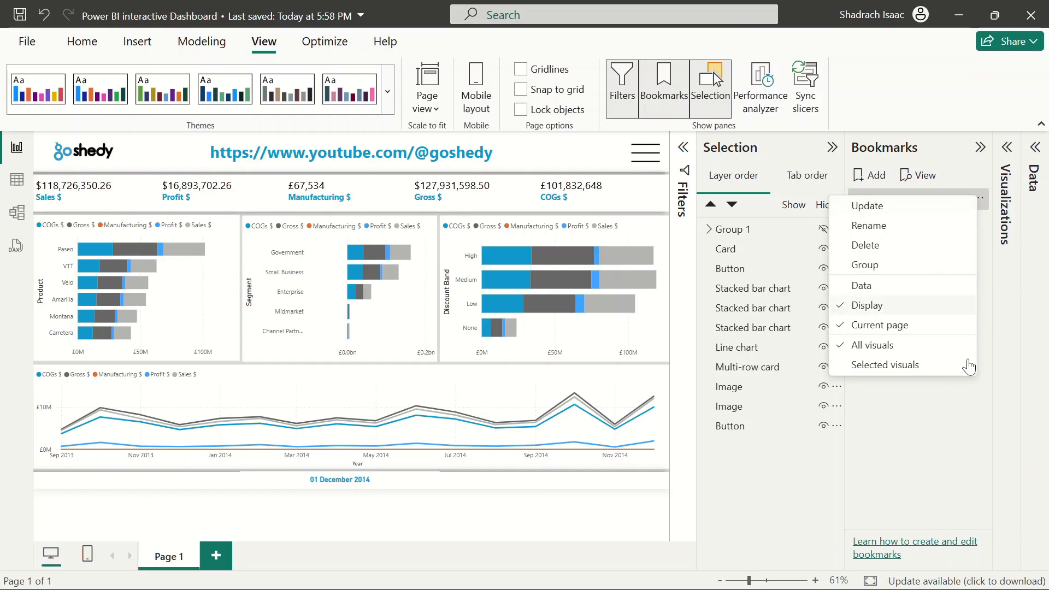
click(948, 206)
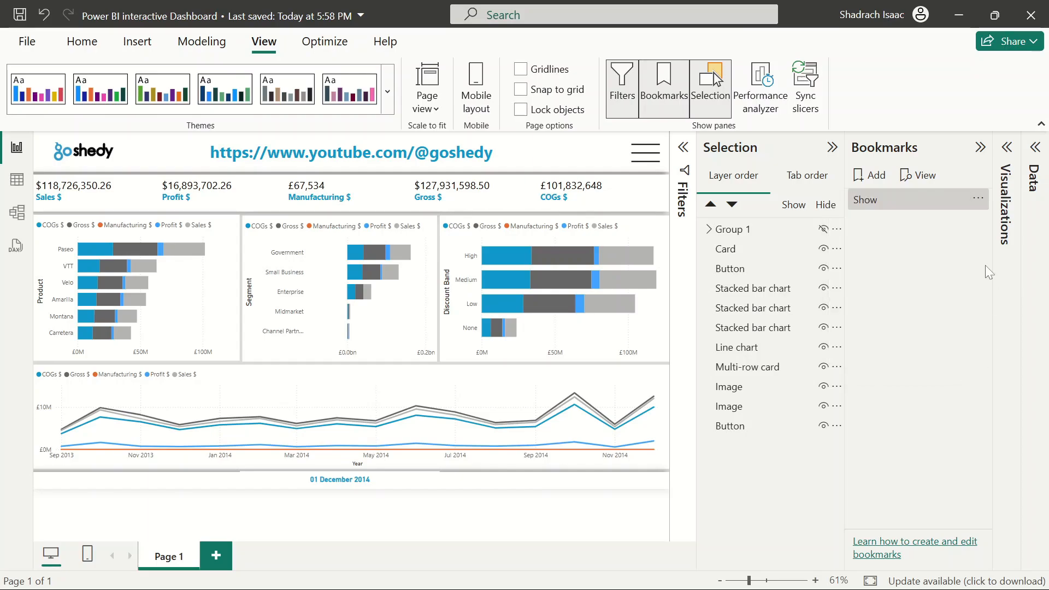
click(978, 199)
click(911, 209)
Unhide Group 1, select the group on the canvas, and add a second bookmark
click(824, 230)
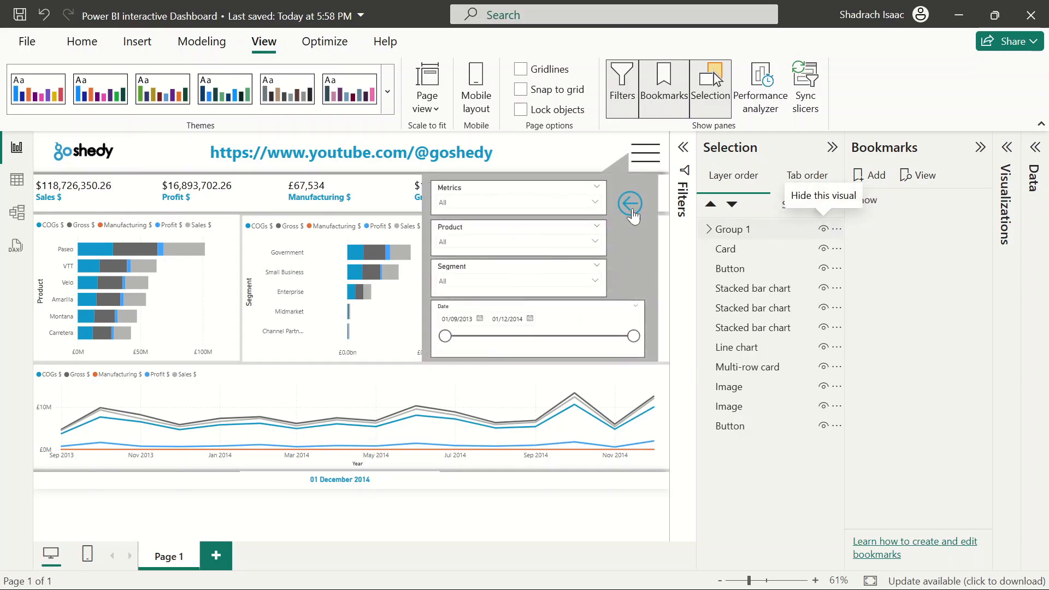
click(638, 210)
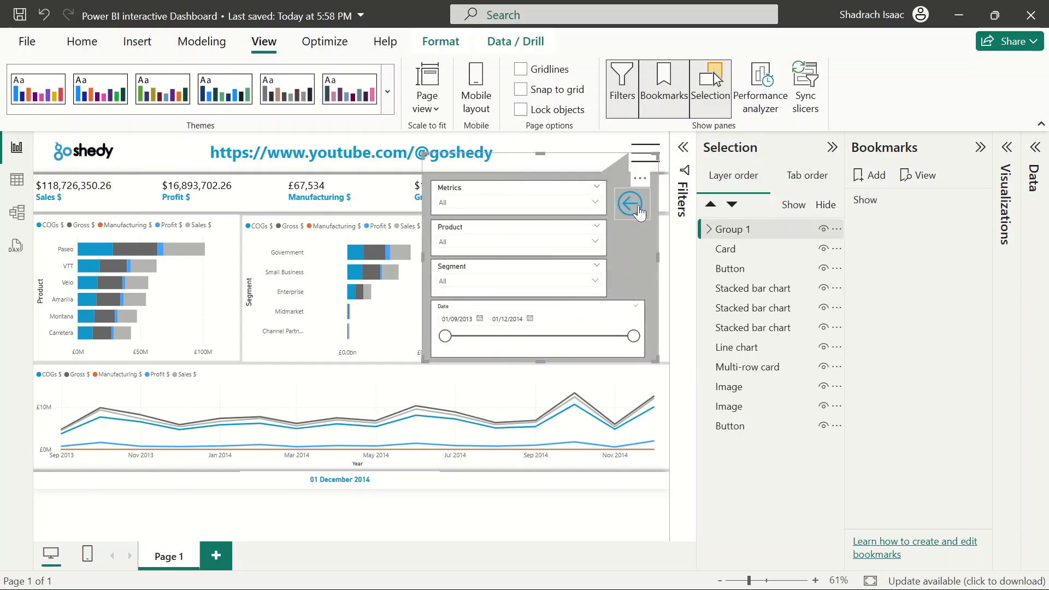
click(874, 175)
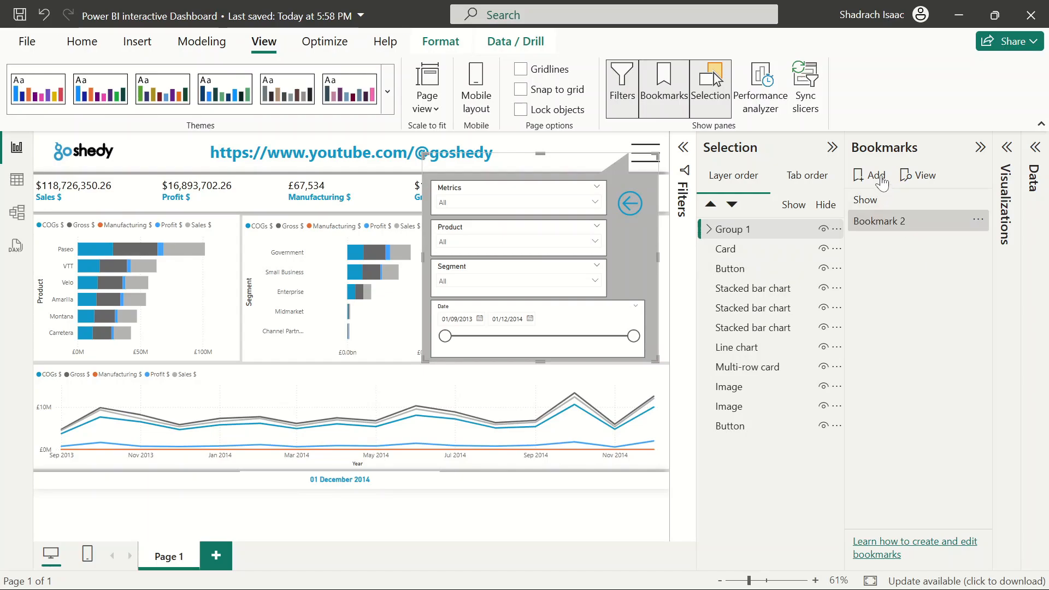
Rename the second bookmark to Hide
click(564, 511)
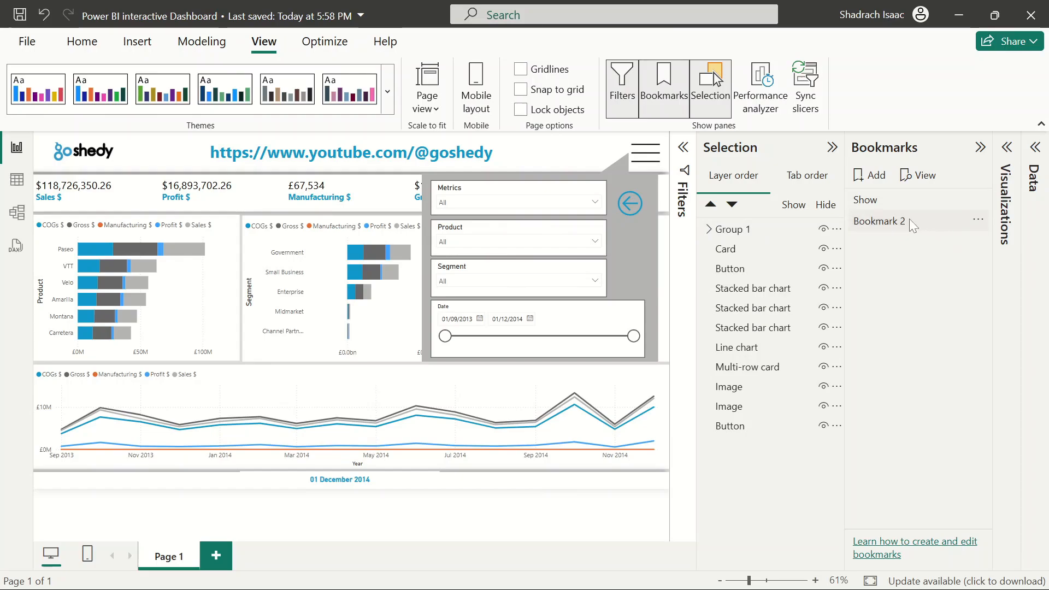
double_click(889, 225)
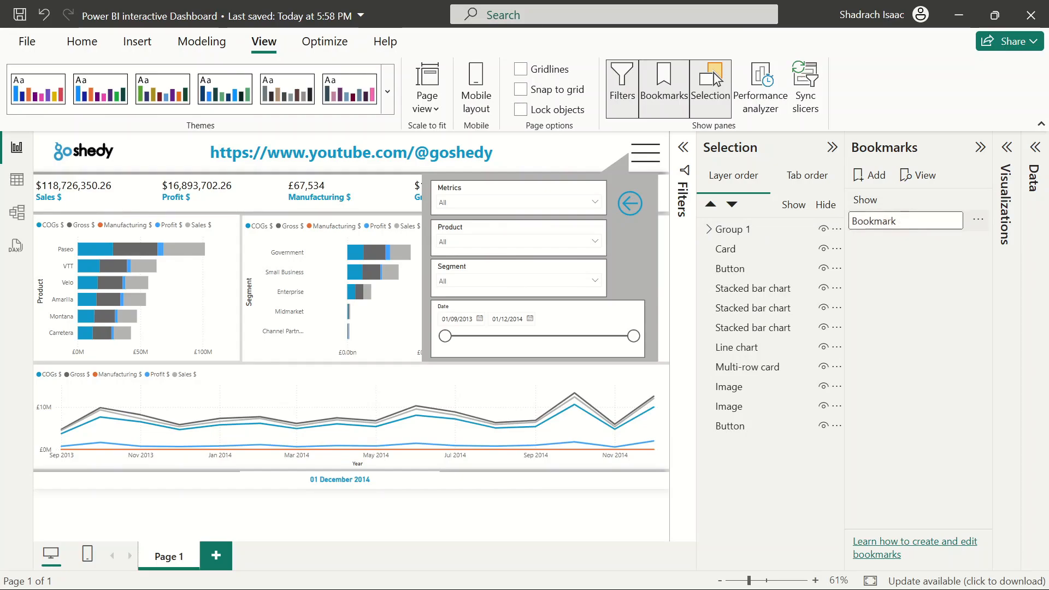
key(BackSpace)
key(BackSpace)
key(BackSpace)
key(BackSpace)
key(BackSpace)
key(BackSpace)
key(BackSpace)
text(h)
text(H)
key(Return)
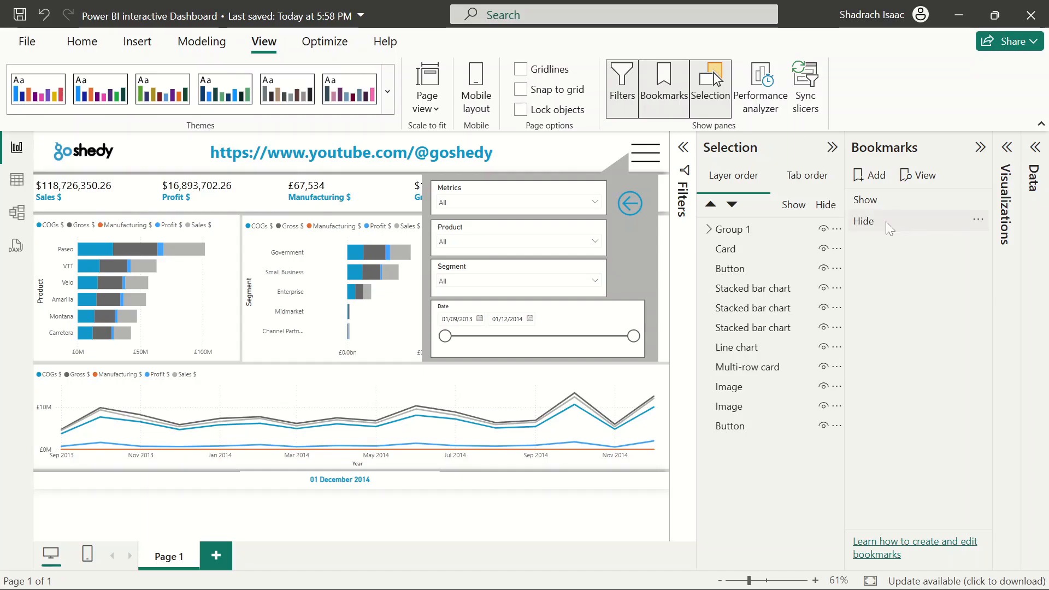
Turn off the Data option for the Hide bookmark and update the bookmark
click(978, 220)
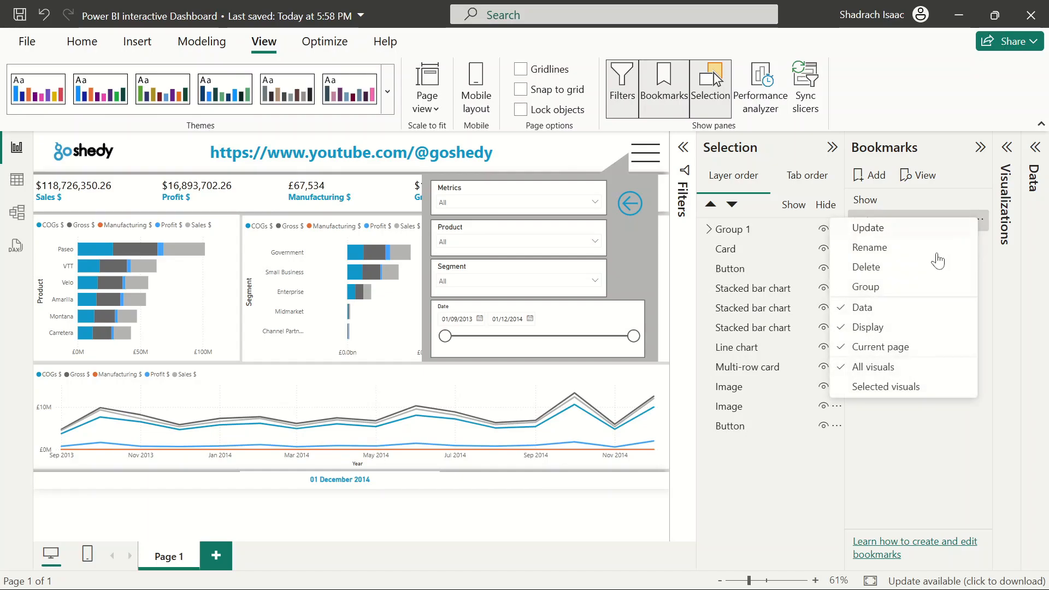
click(878, 308)
click(978, 220)
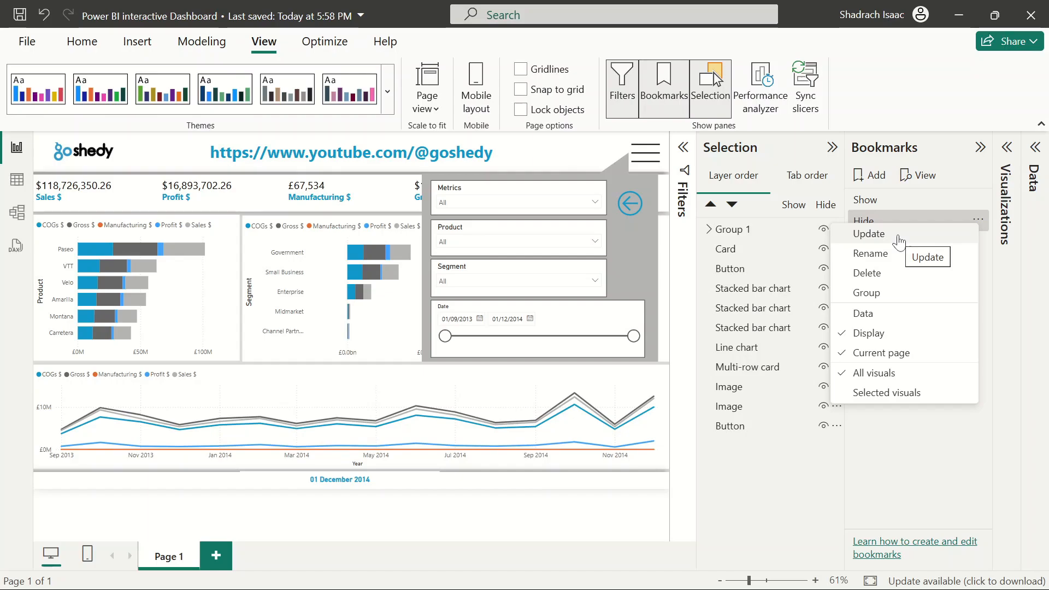
click(874, 234)
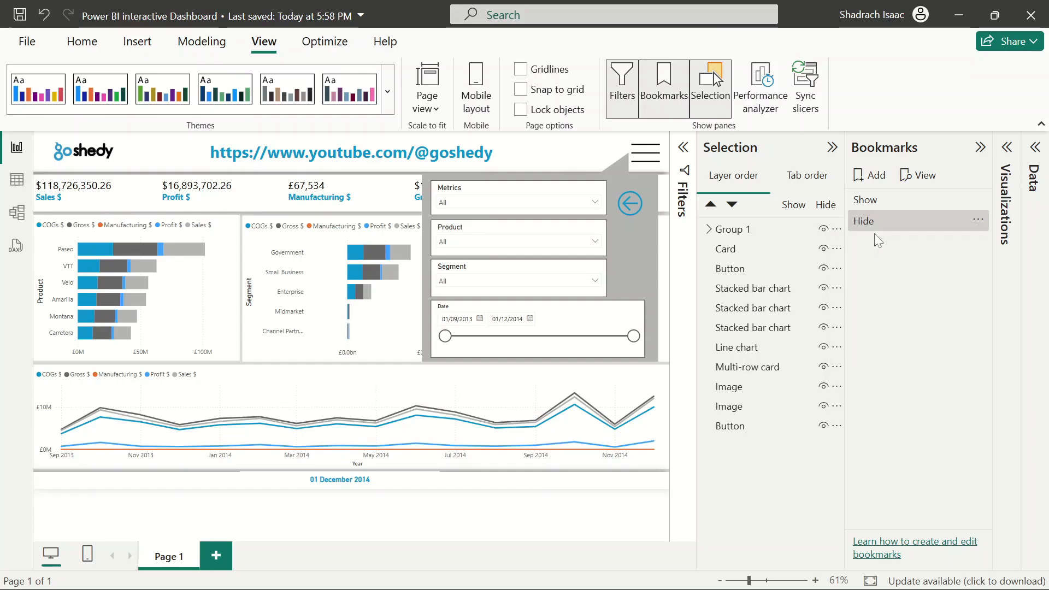
Set the back arrow button's action type to Bookmark, linked to the Show bookmark
click(631, 204)
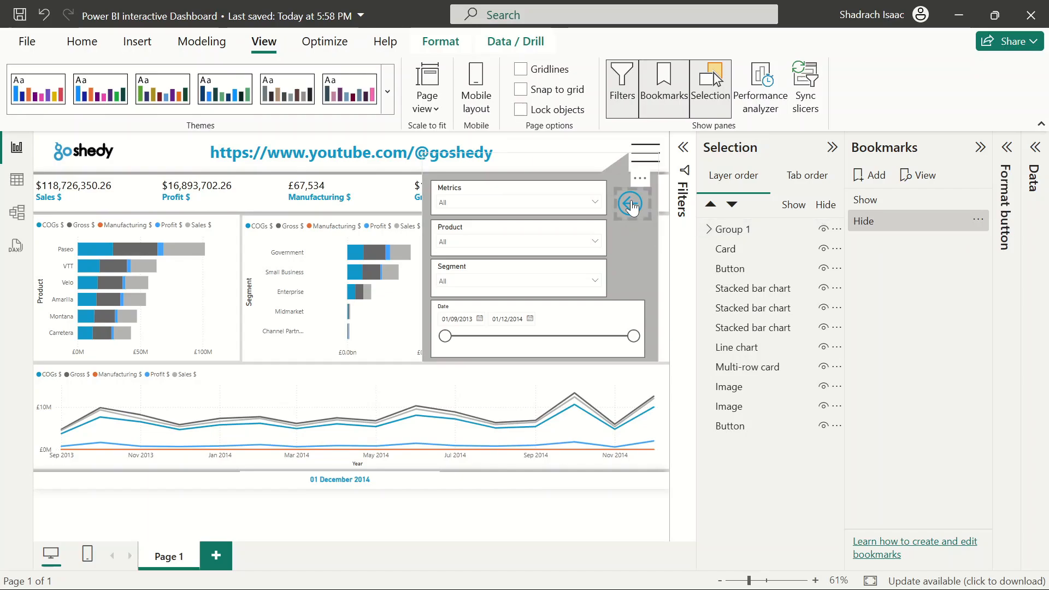
click(1007, 147)
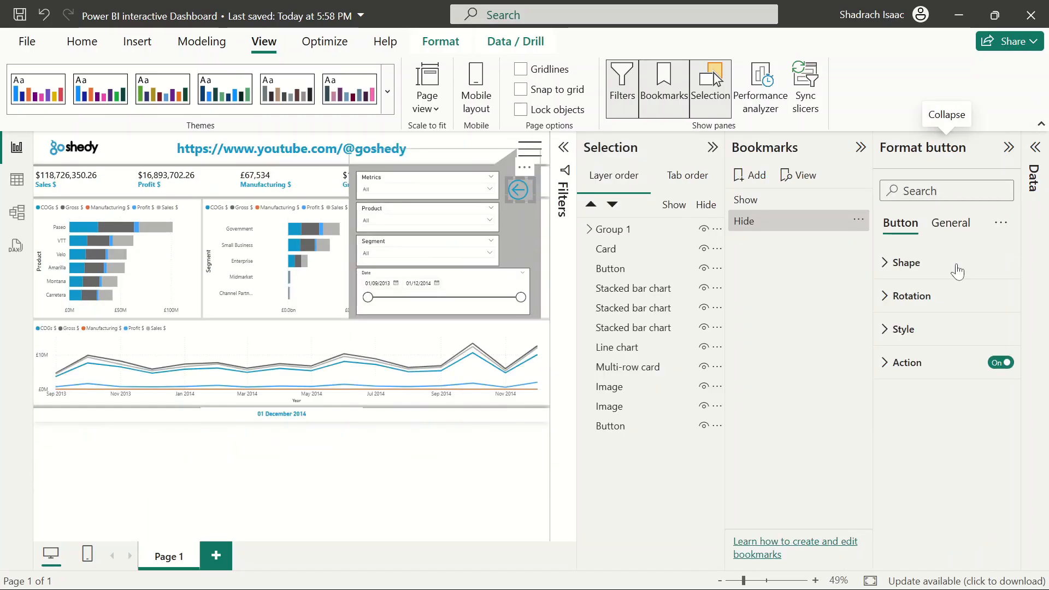
click(879, 369)
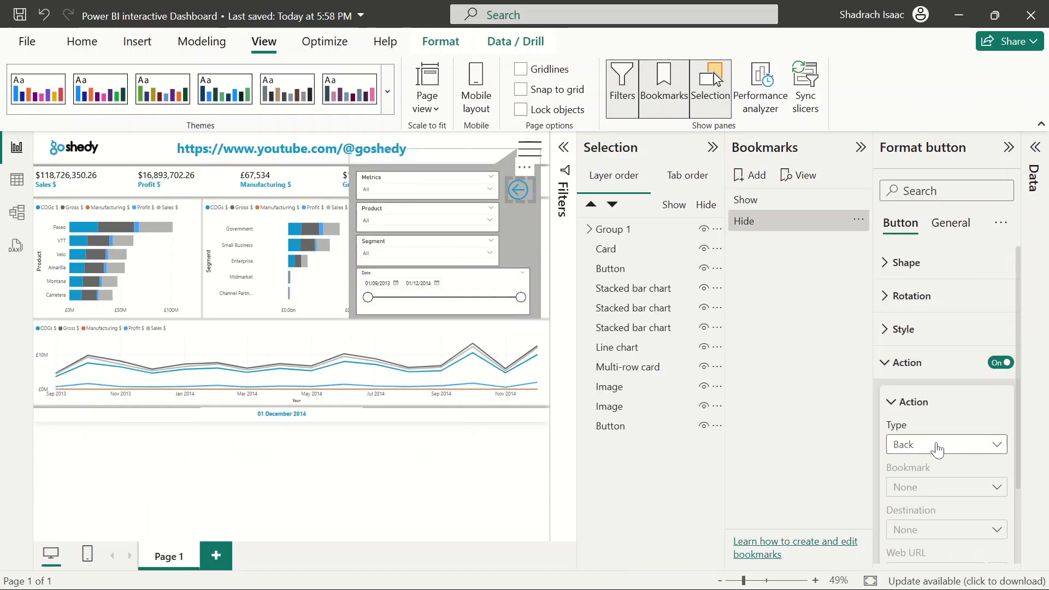
click(937, 444)
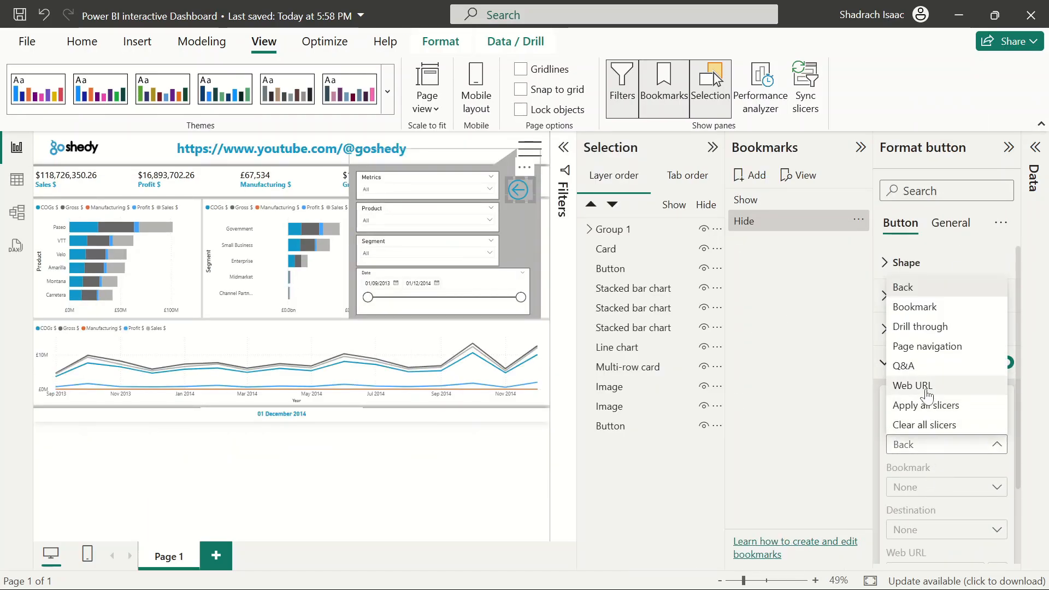
click(923, 307)
click(925, 489)
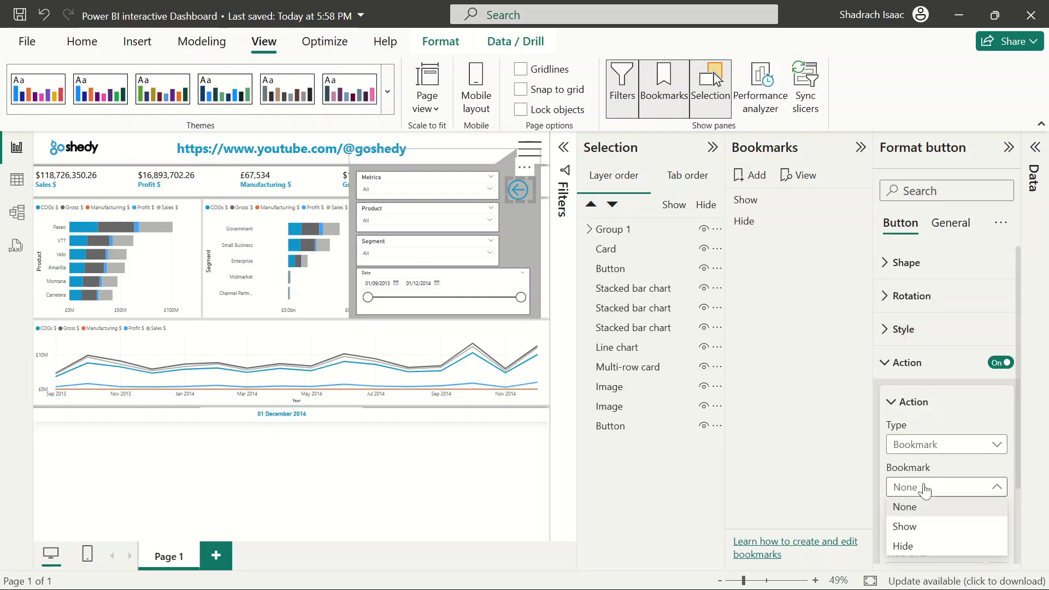
click(905, 527)
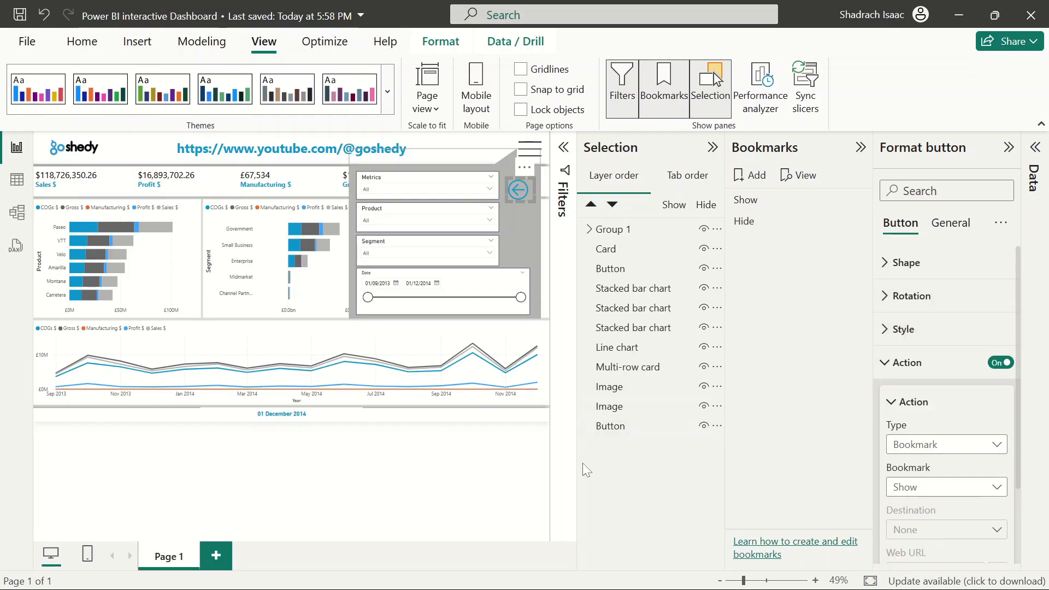
click(535, 479)
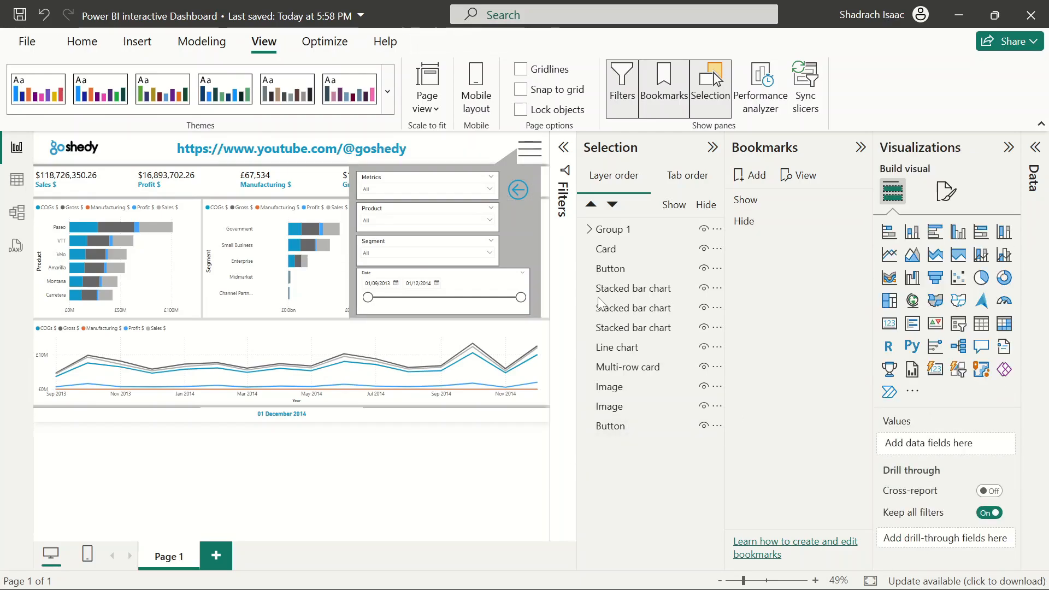
Turn on the menu icon image's action and set it to the Bookmark type, linked to the Hide bookmark
ctrl+click(518, 189)
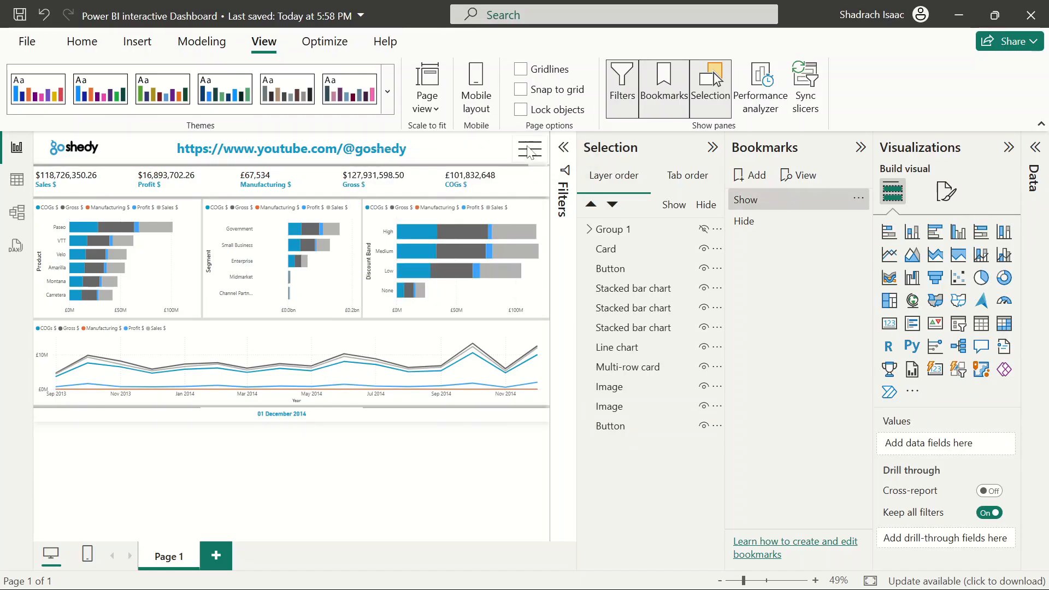
click(528, 155)
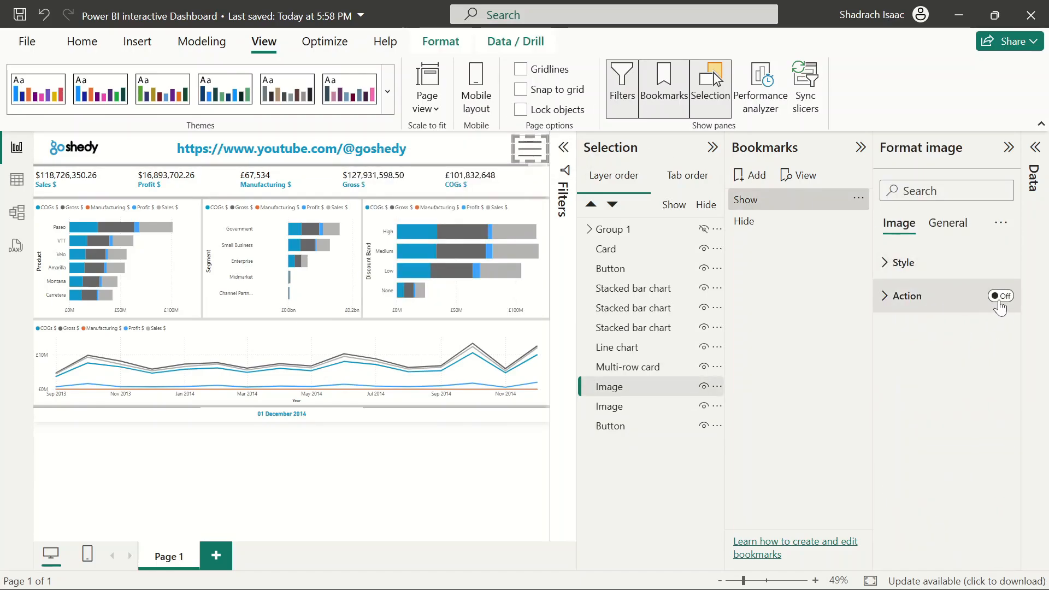
click(912, 296)
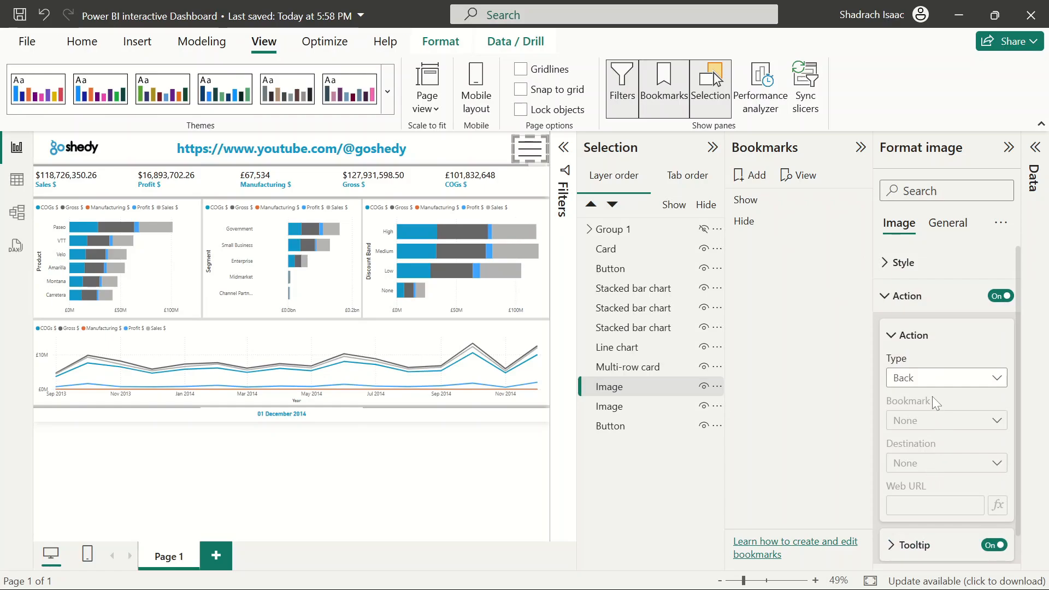
click(929, 380)
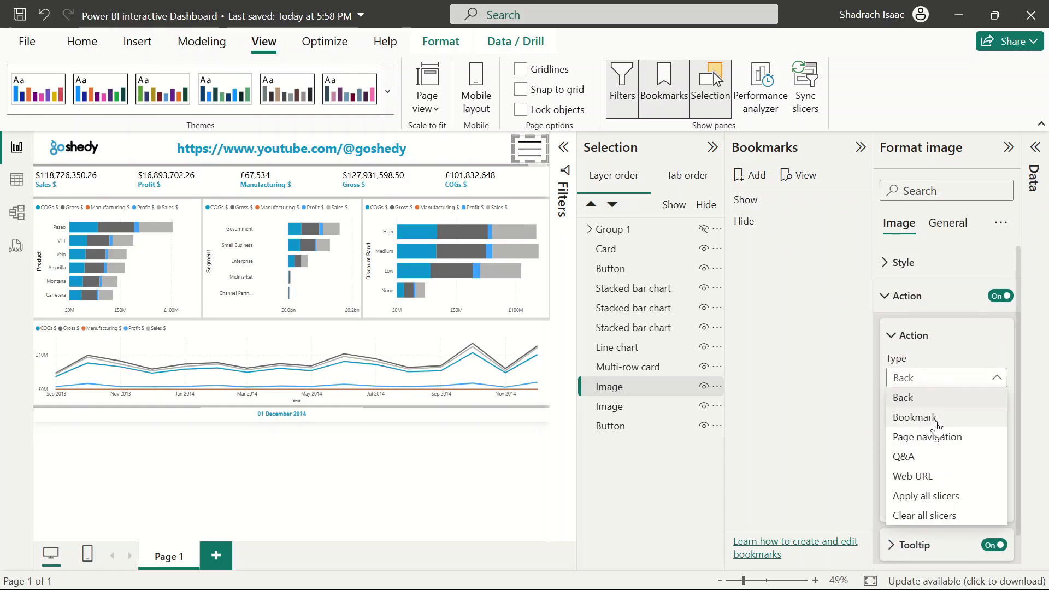
click(938, 426)
click(916, 423)
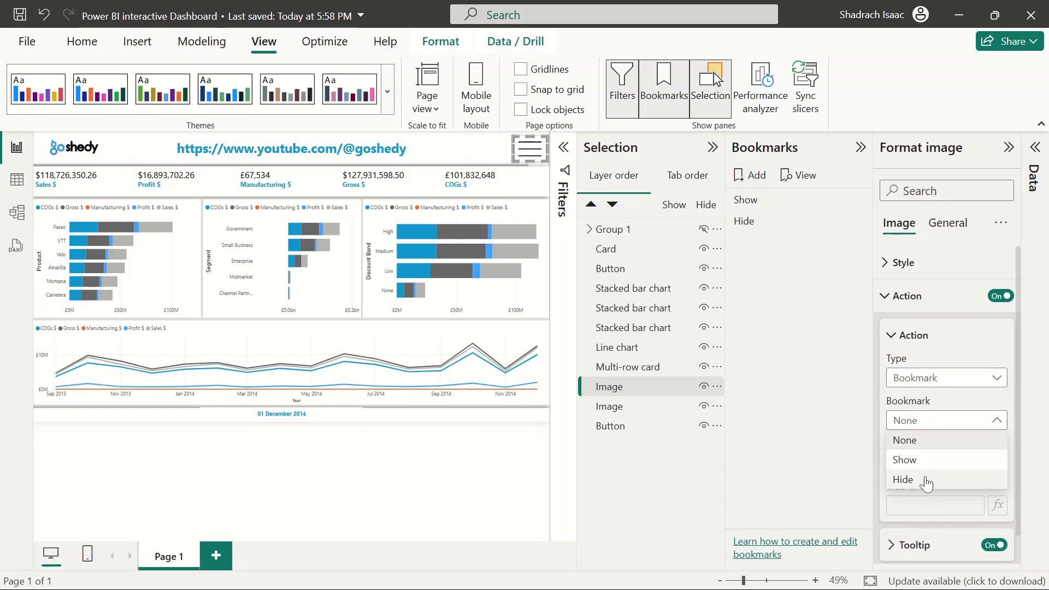
click(927, 482)
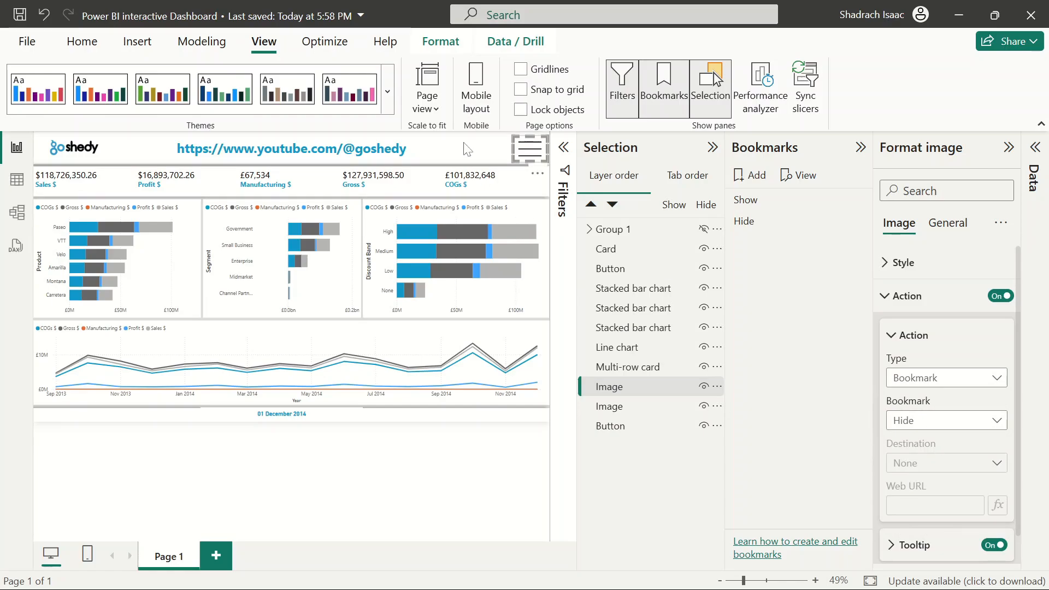
click(893, 302)
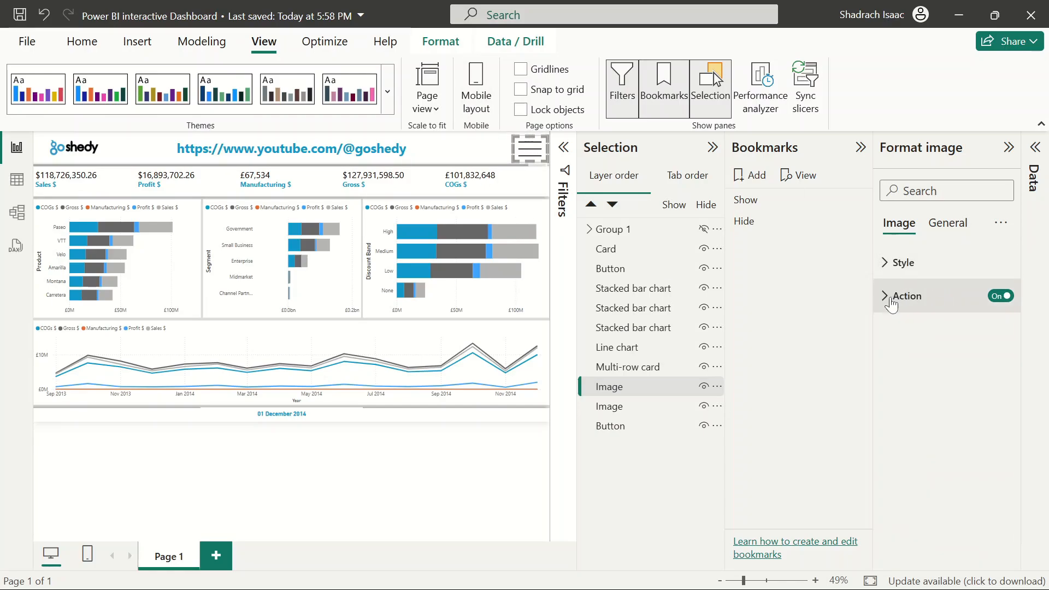
Collapse the Selection and Bookmarks panes and open the navigation panel with the menu icon
click(859, 148)
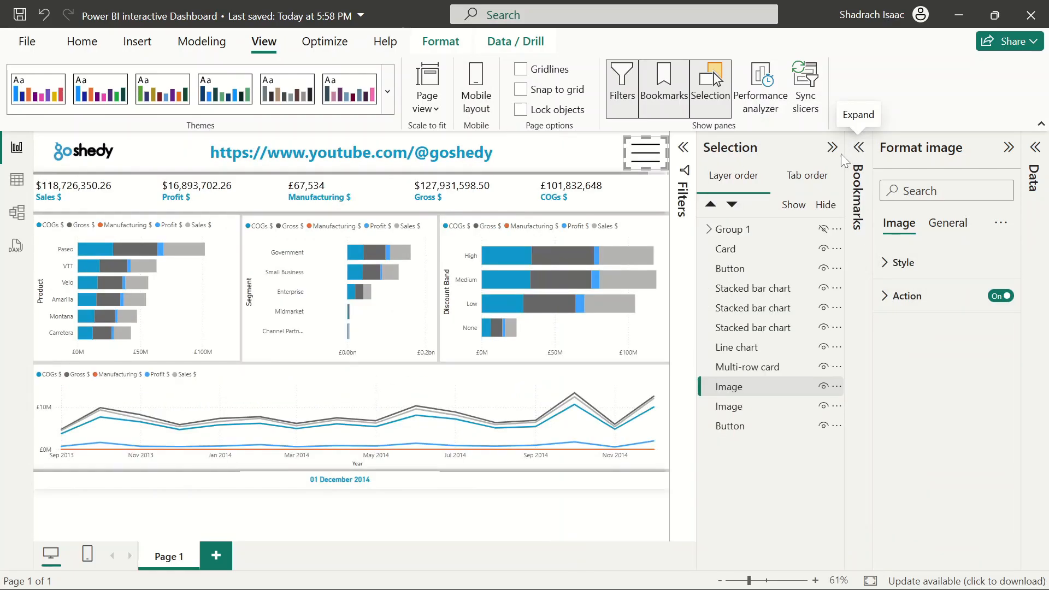
click(832, 147)
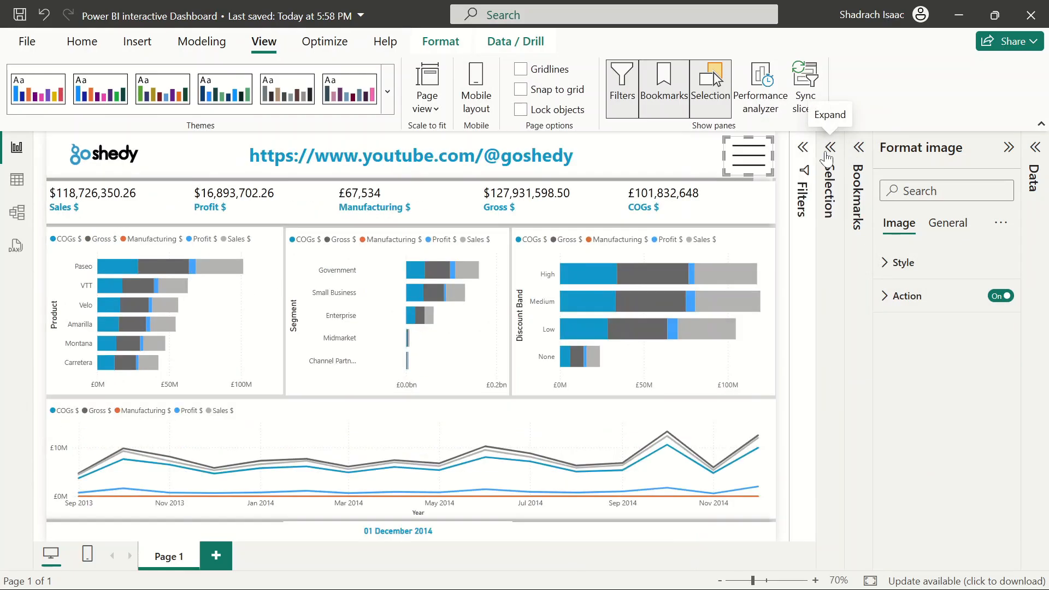
click(790, 359)
ctrl+click(761, 158)
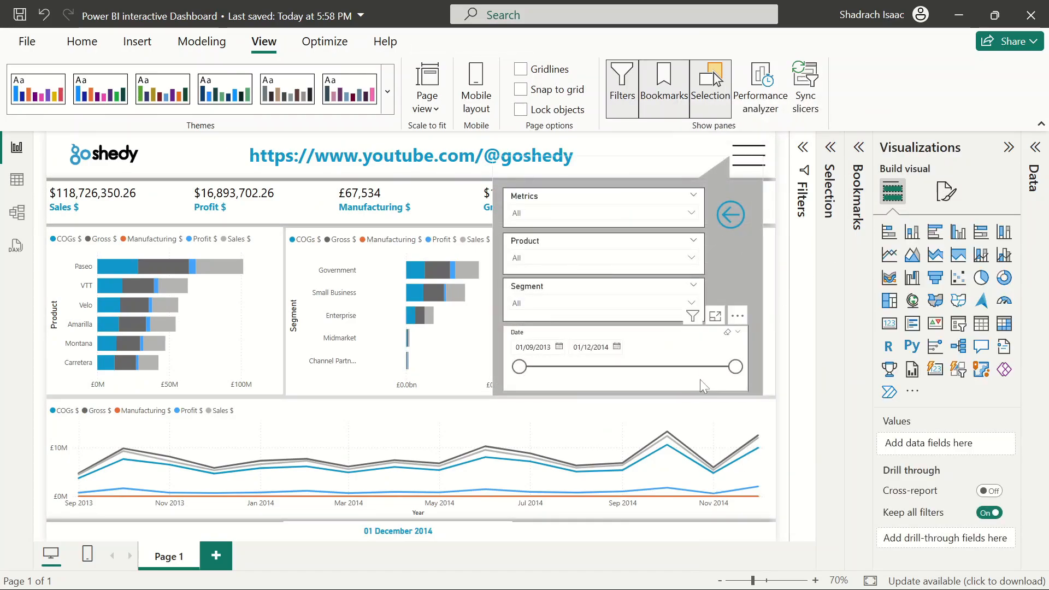
Filter the Metrics slicer to Profit and close the navigation panel with the back arrow
click(693, 213)
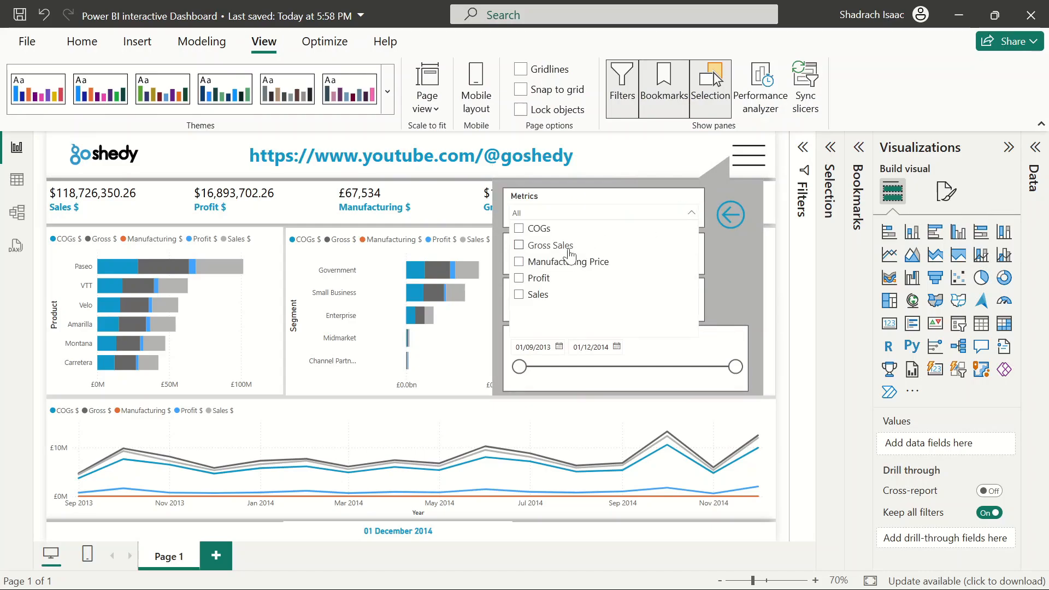
click(538, 280)
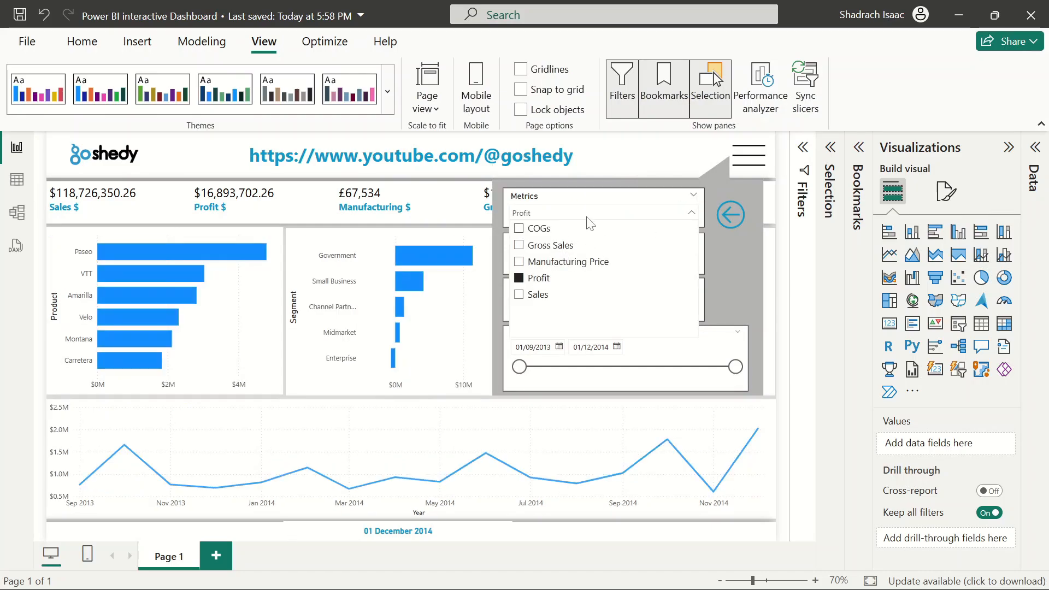
click(689, 213)
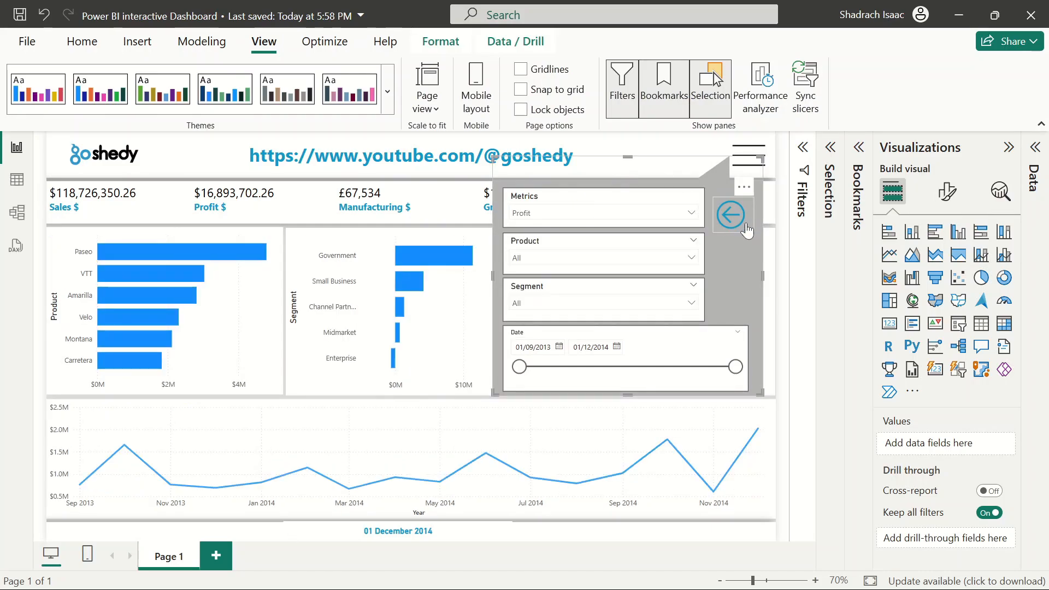
ctrl+click(731, 215)
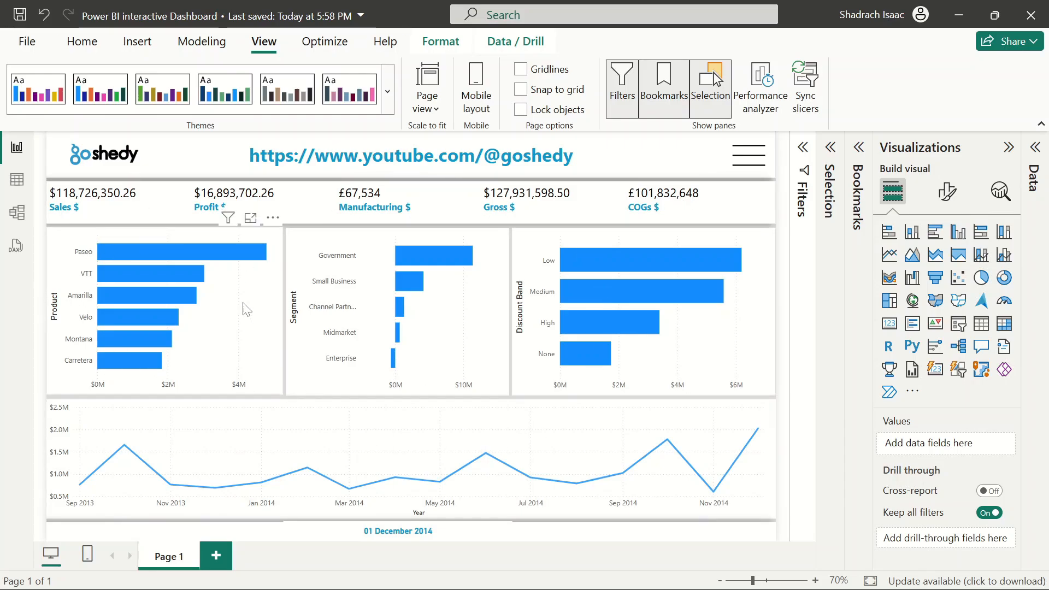
Reopen the panel, clear the Metrics slicer selections, close the panel again, and save the report
ctrl+click(740, 164)
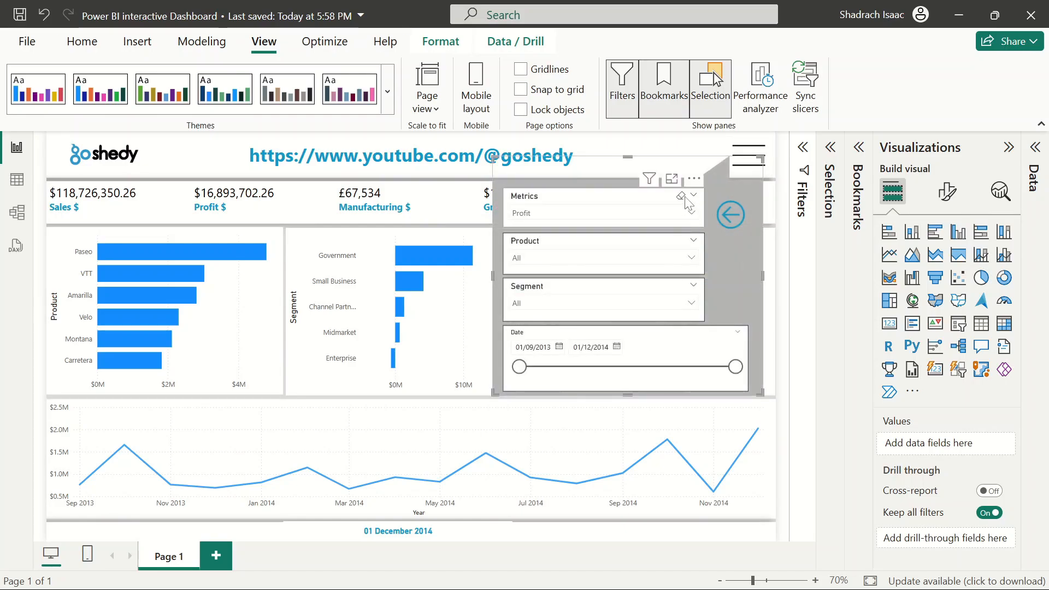
click(681, 197)
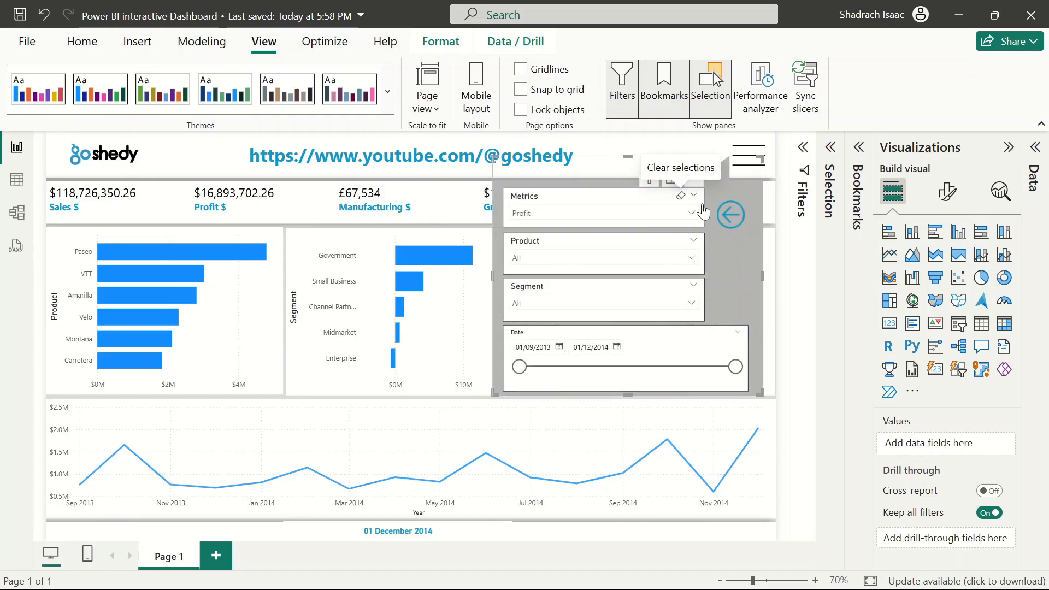
ctrl+click(730, 216)
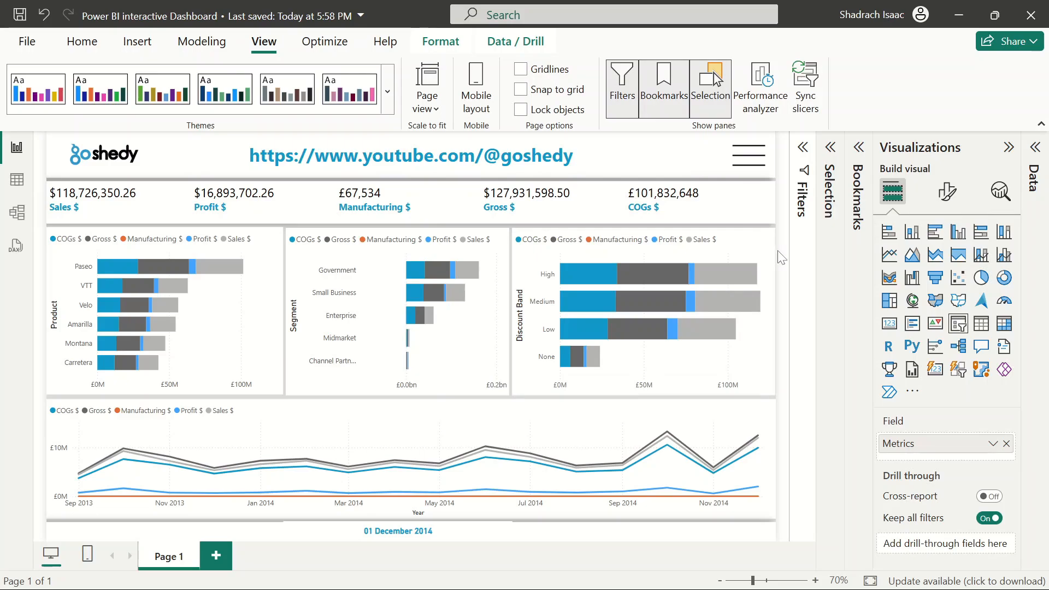
click(82, 42)
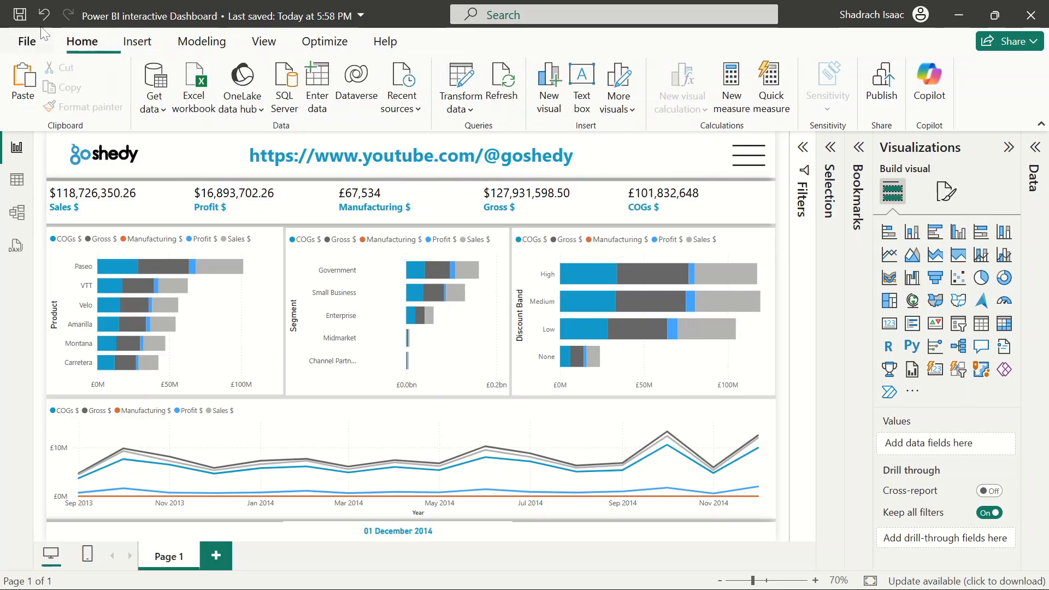
click(19, 14)
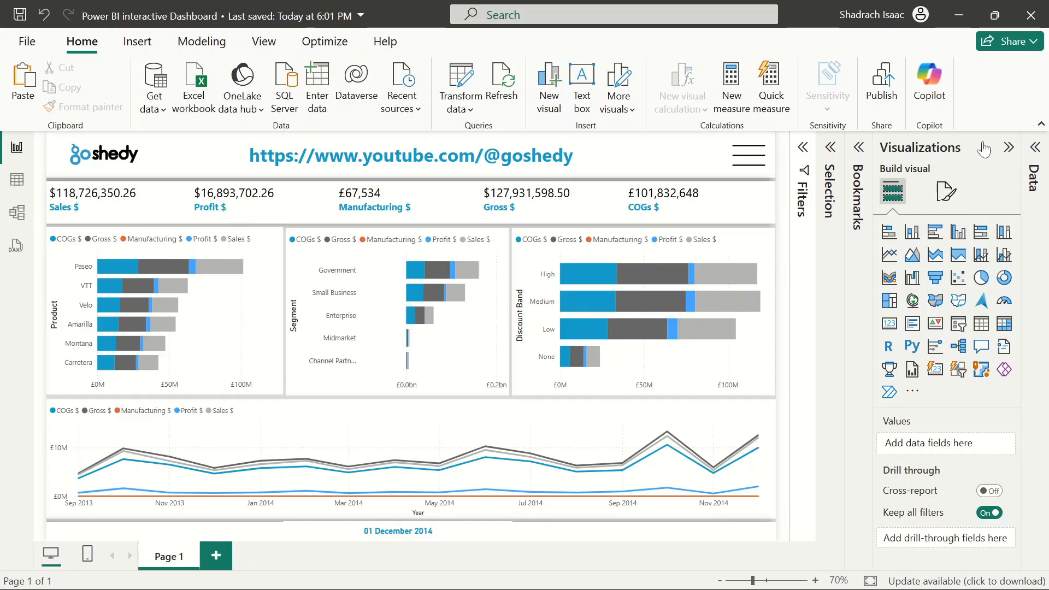
Expand the Data pane and collapse the MeasureTable and DateTable field lists
click(1035, 149)
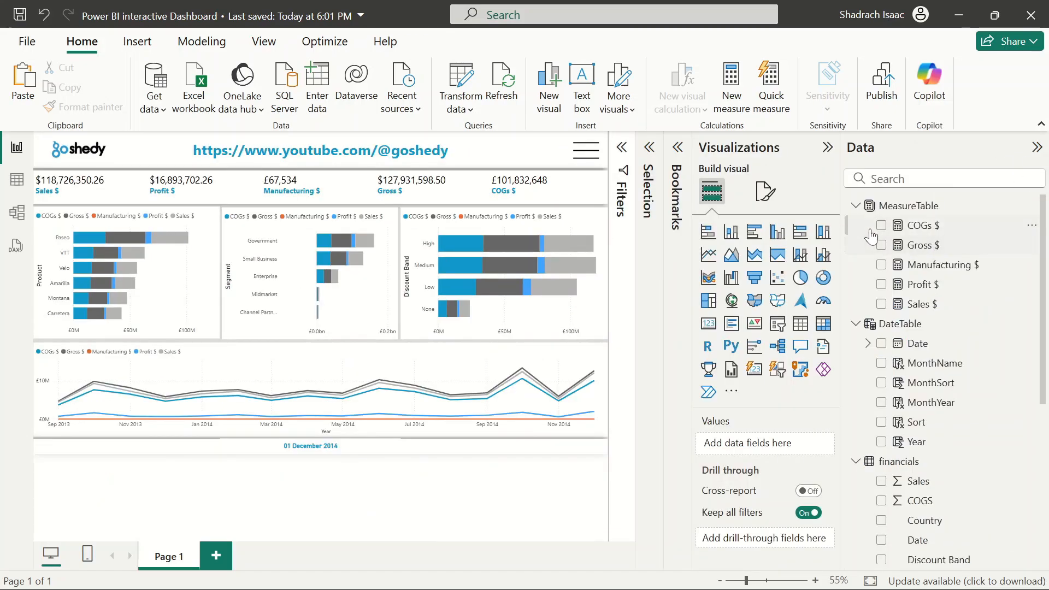
click(856, 206)
click(856, 208)
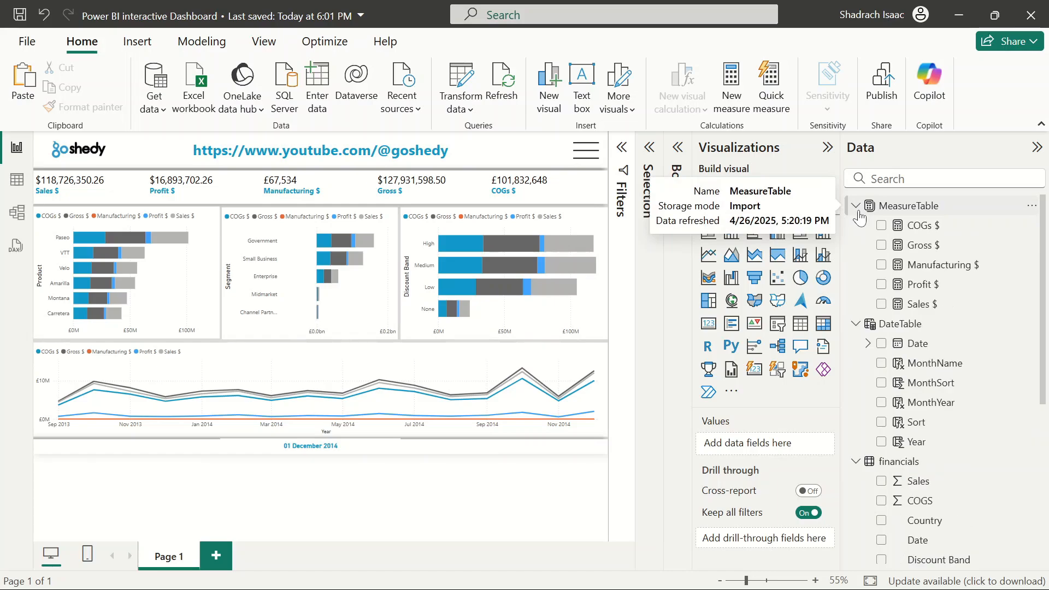
click(856, 208)
click(856, 226)
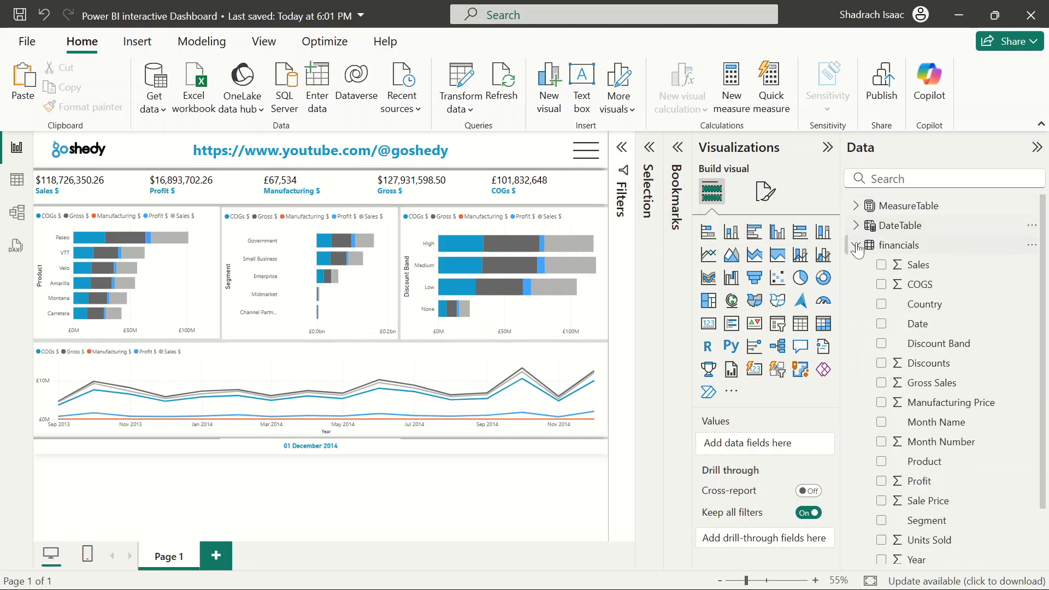
Collapse the financials and Parameter field lists and switch to Model view
click(858, 247)
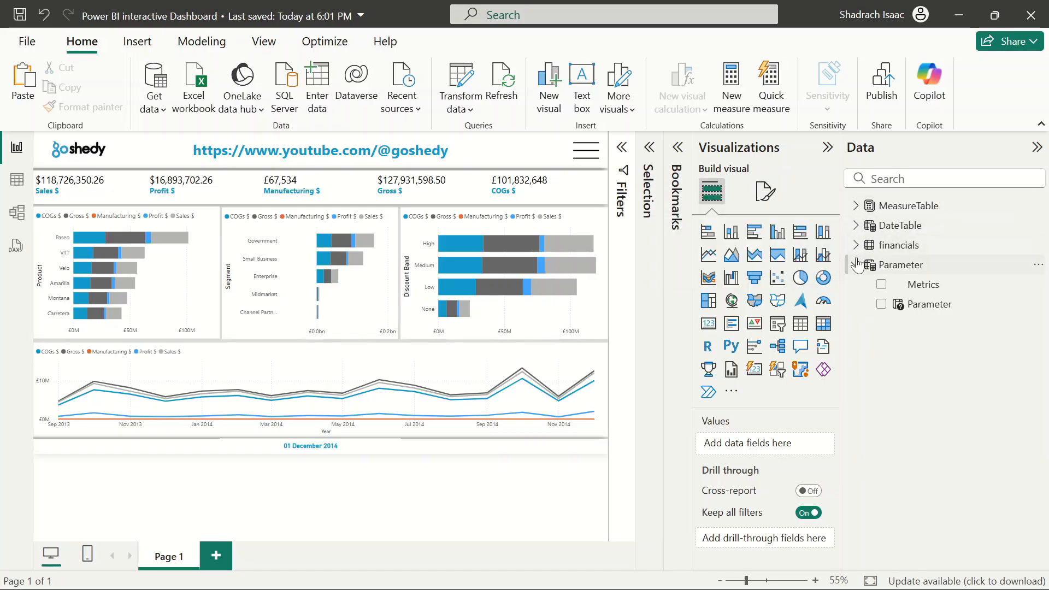
click(856, 265)
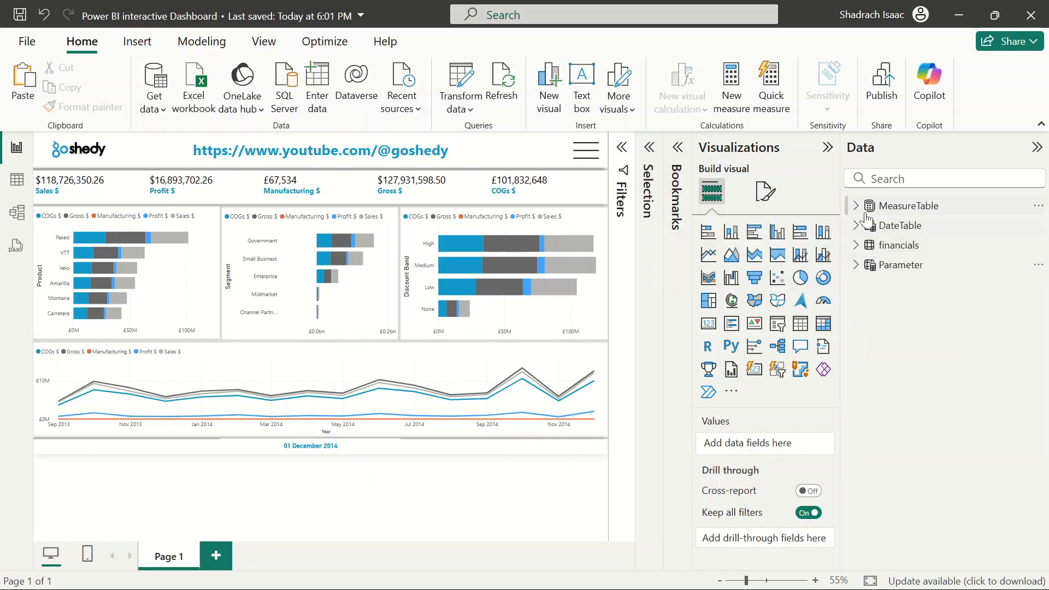
click(17, 180)
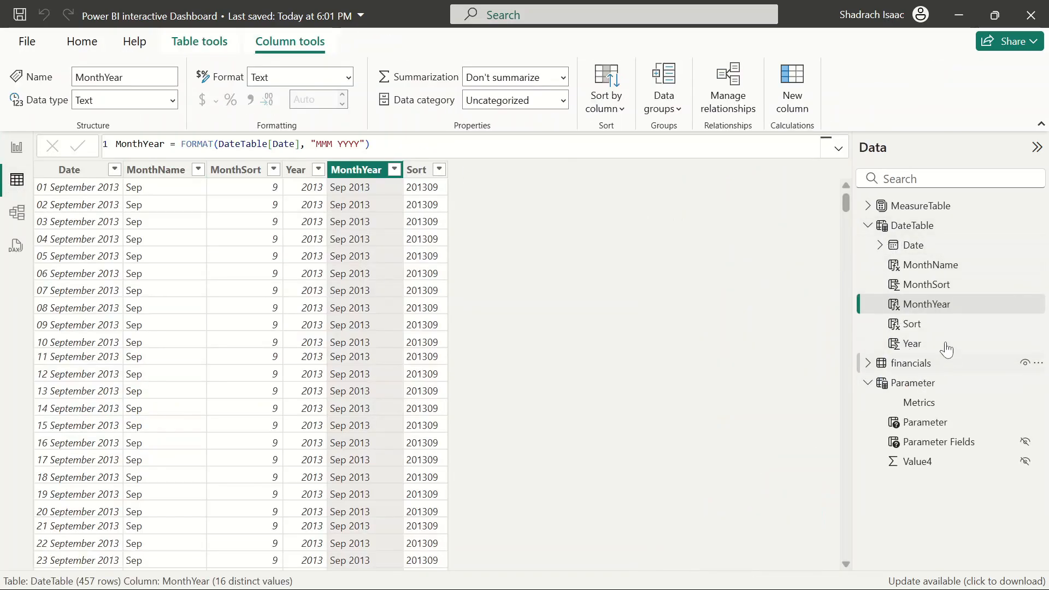
click(17, 213)
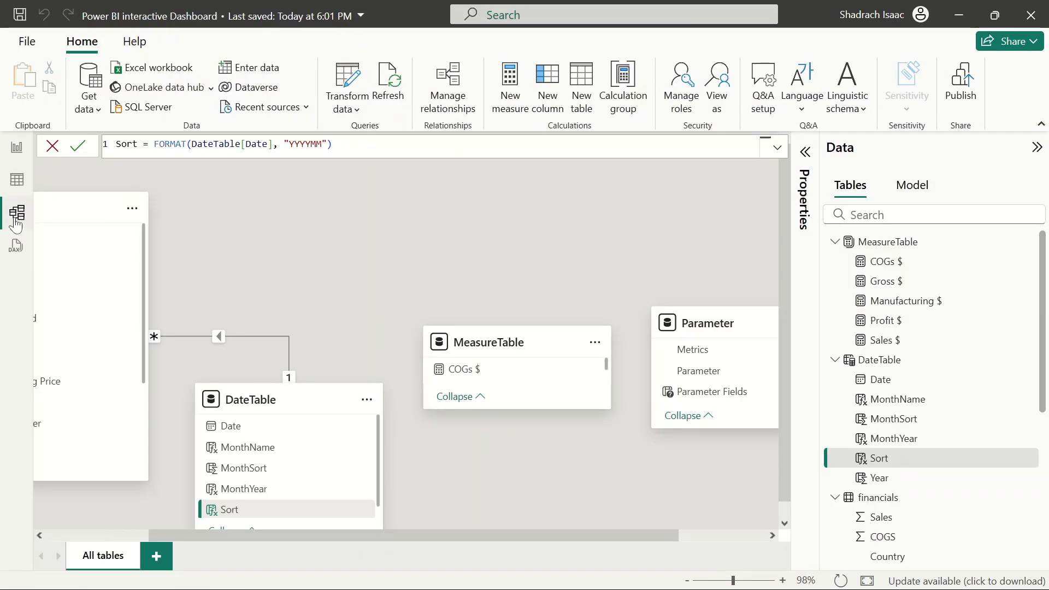
Open the Properties pane and put the COGs $ measure into a display folder named Metric
click(807, 163)
scroll(765, 328, down, 3)
scroll(738, 382, up, 3)
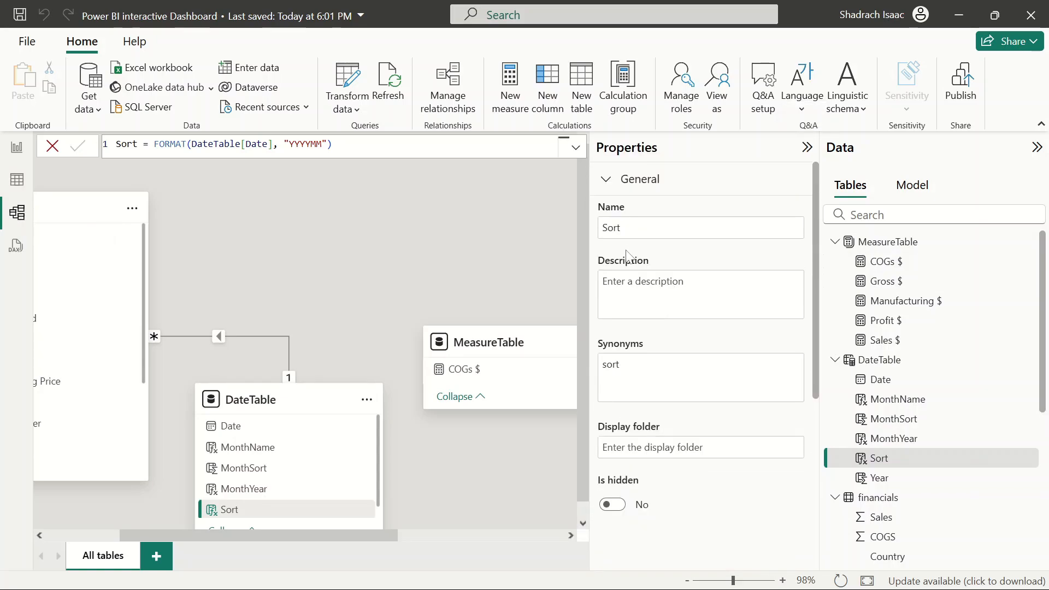
scroll(721, 426, down, 3)
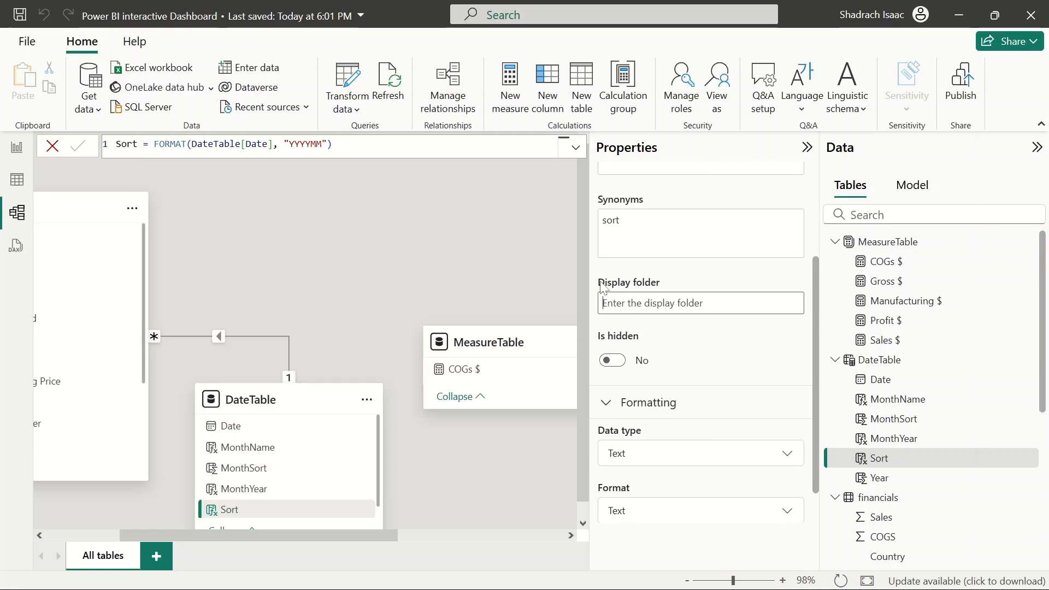
drag(600, 282, 691, 287)
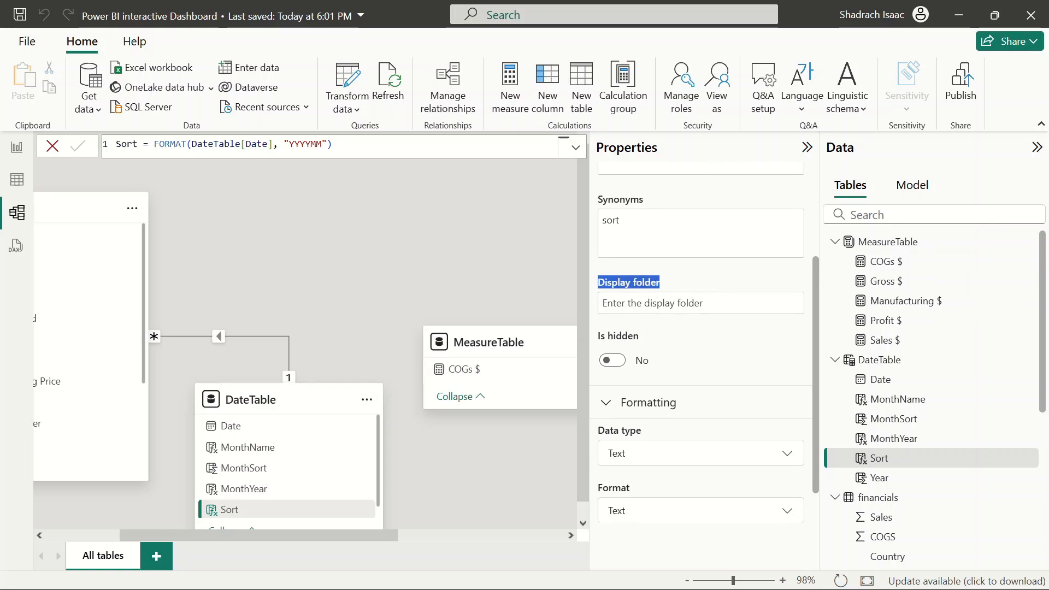
click(902, 263)
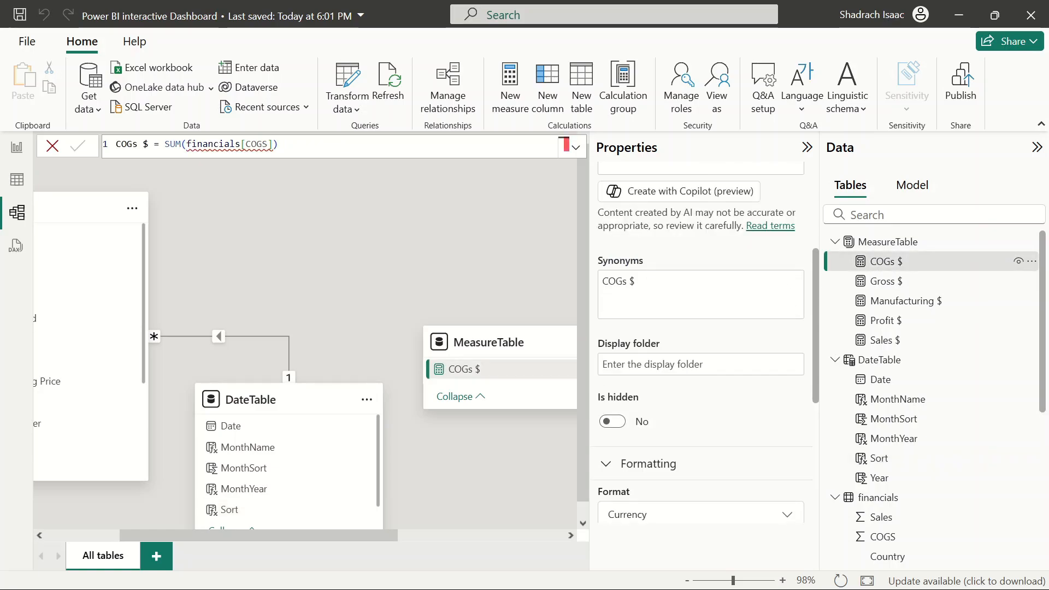
scroll(732, 356, up, 1)
scroll(740, 349, down, 3)
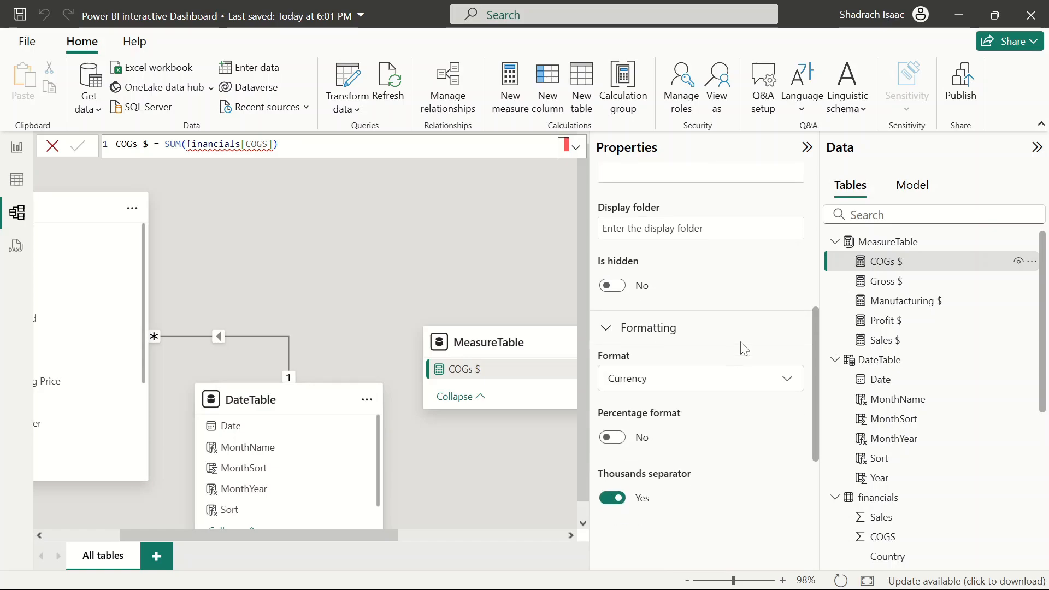
scroll(680, 380, down, 3)
scroll(680, 383, up, 5)
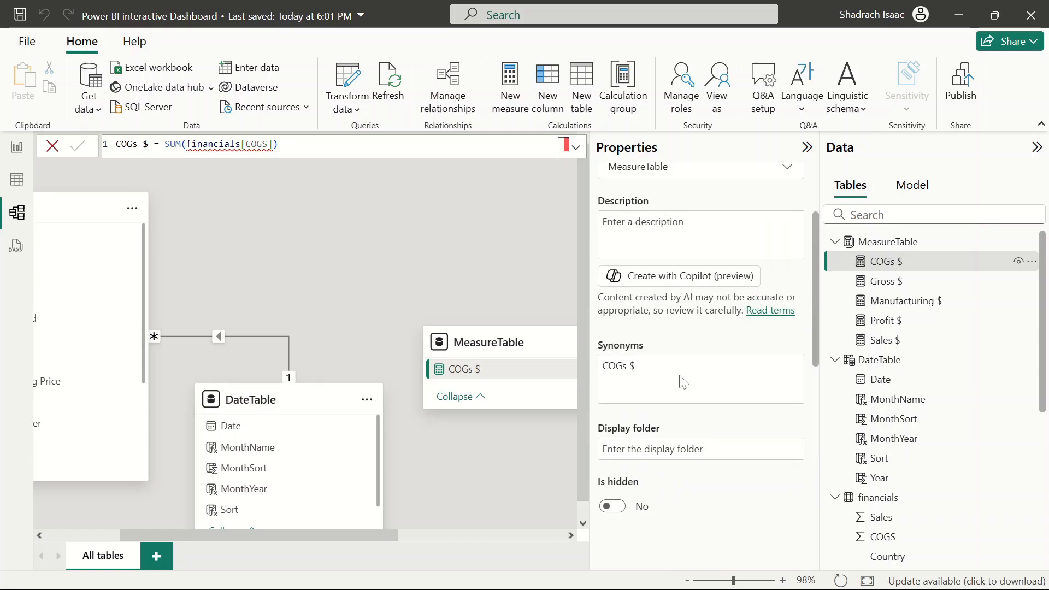
scroll(683, 381, down, 3)
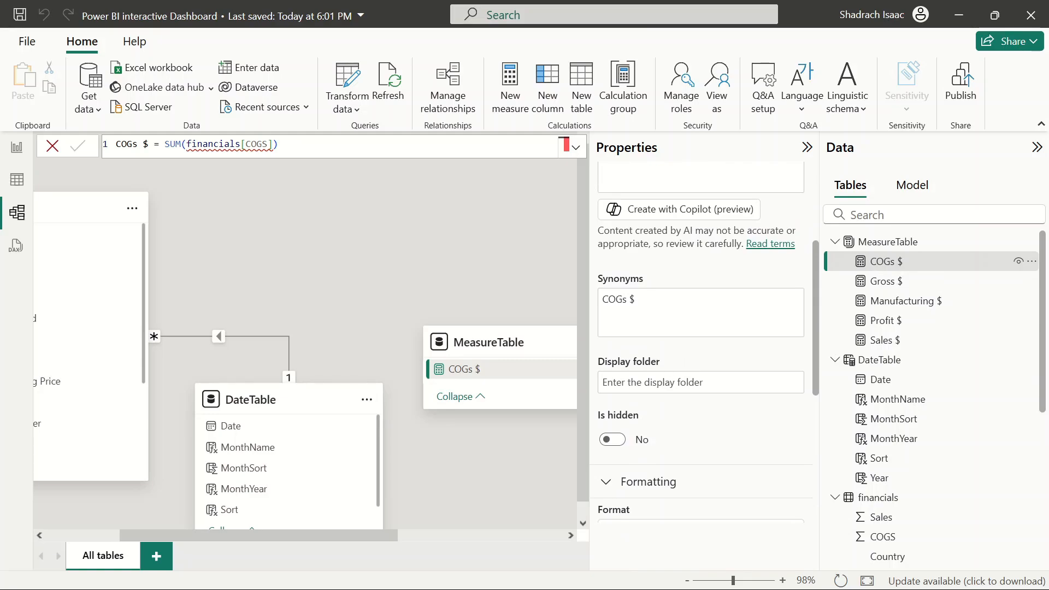
click(687, 382)
text(Metric)
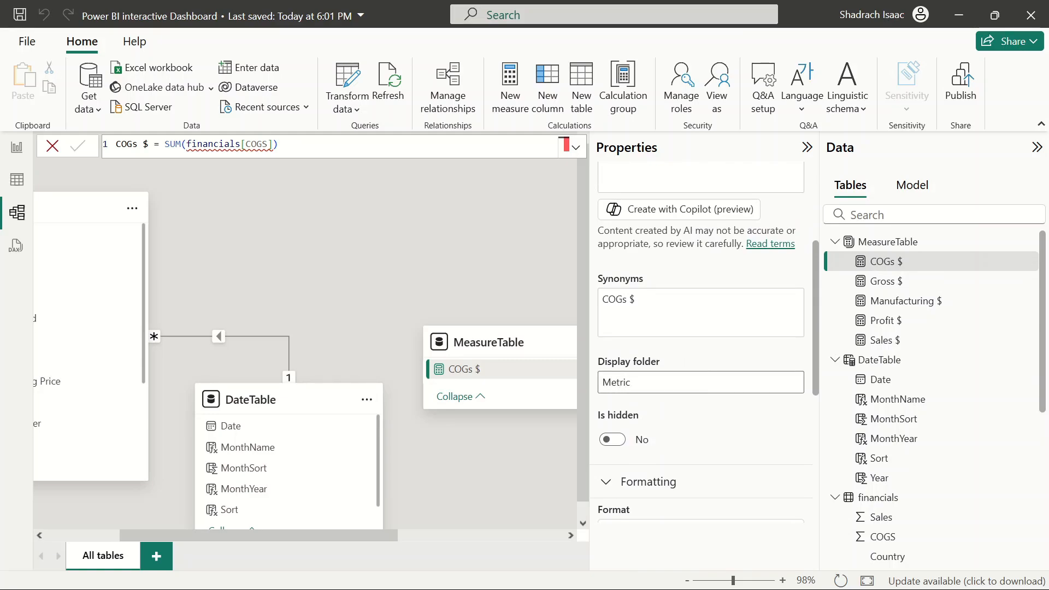
key(ctrl+a)
key(Return)
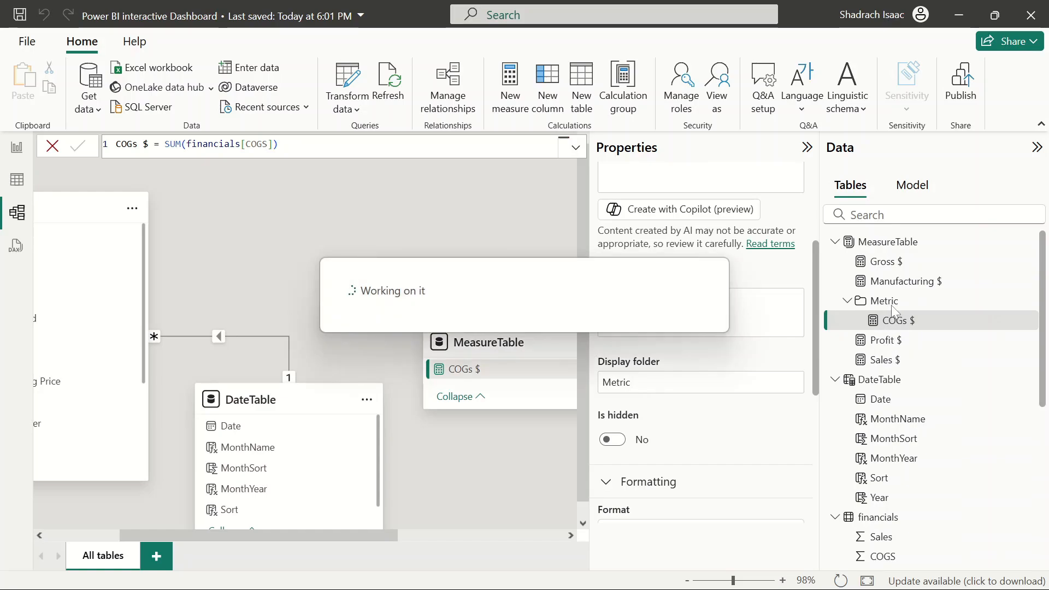
Move the Manufacturing $ measure into the Metric display folder
click(874, 301)
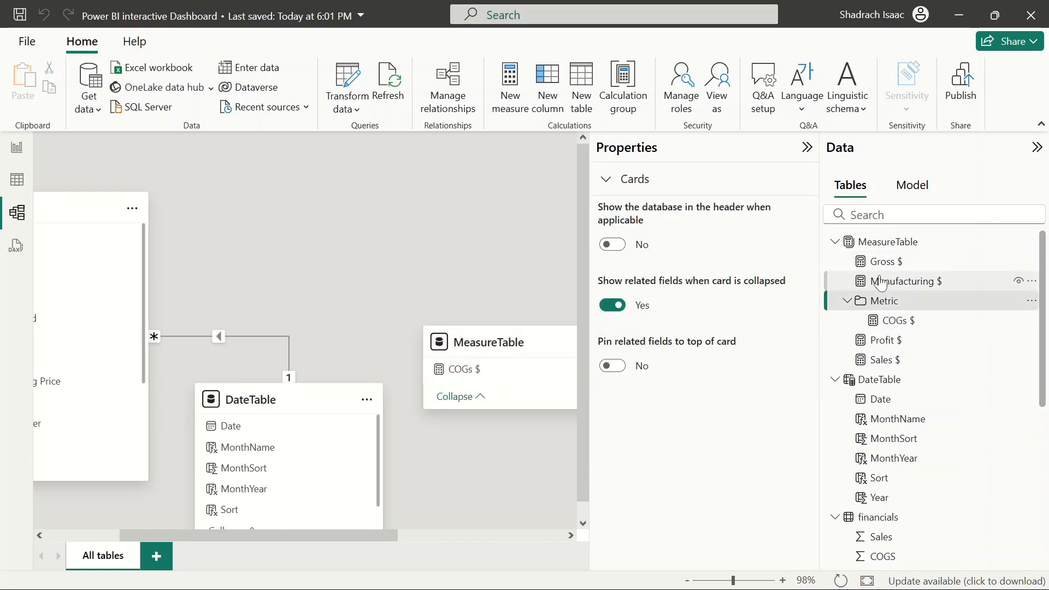
click(878, 281)
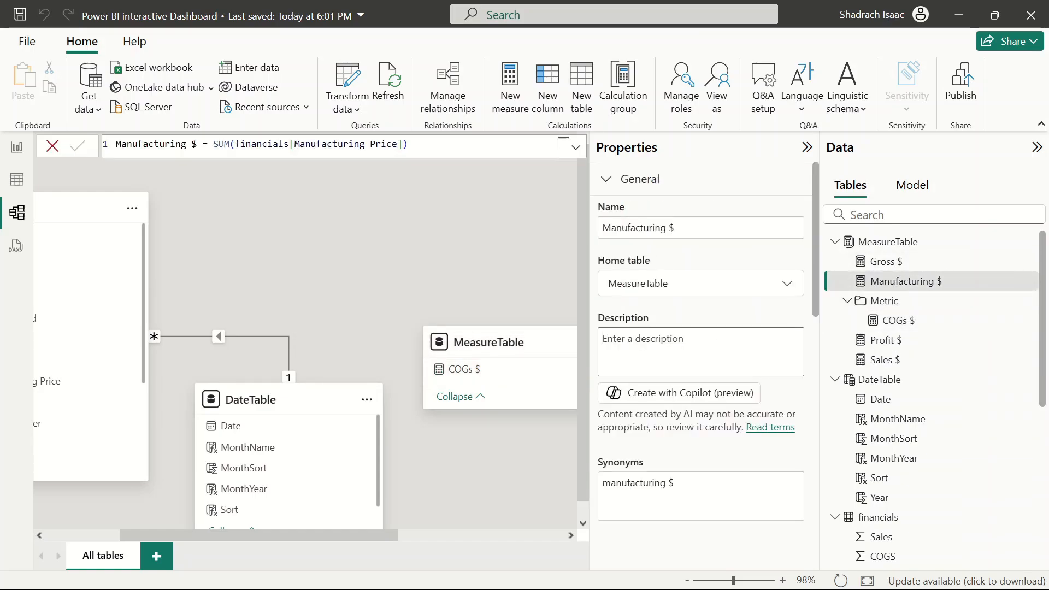
scroll(701, 355, down, 6)
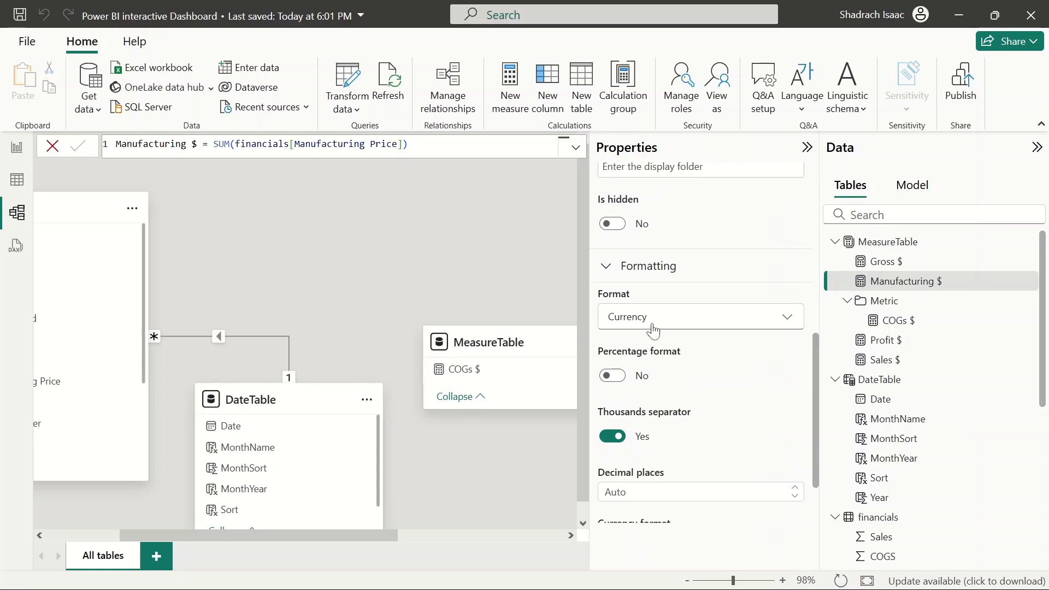
scroll(650, 327, down, 2)
scroll(649, 327, up, 5)
scroll(650, 322, up, 4)
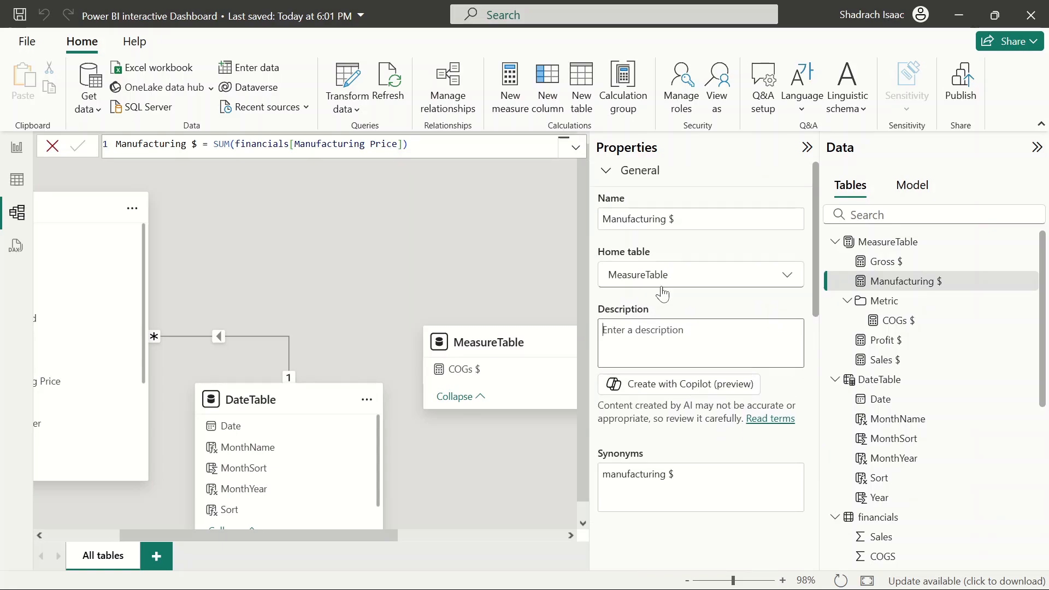
scroll(663, 294, down, 5)
scroll(662, 342, up, 2)
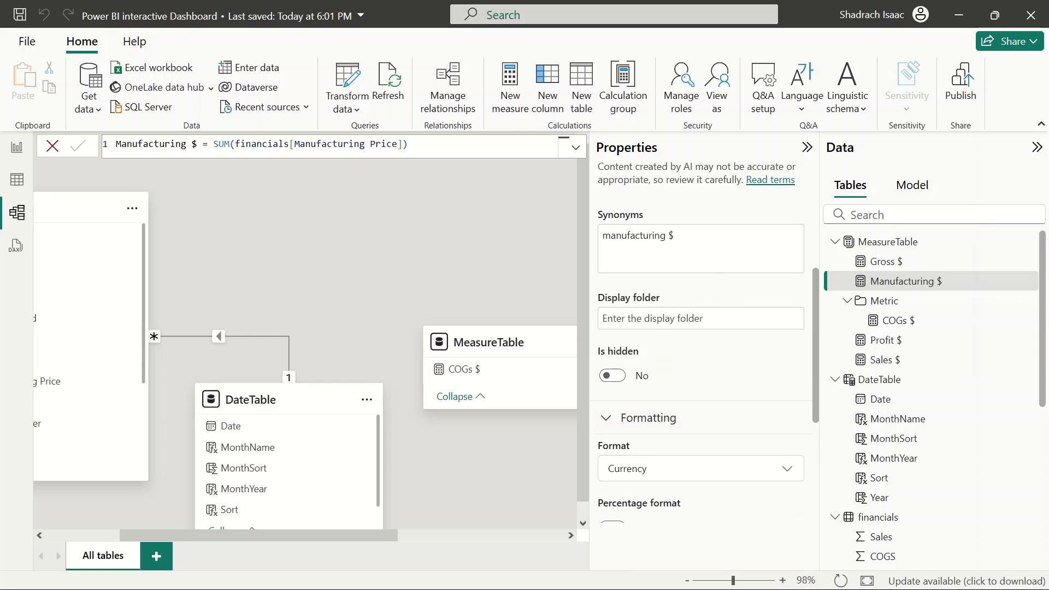
click(663, 318)
text(Metric)
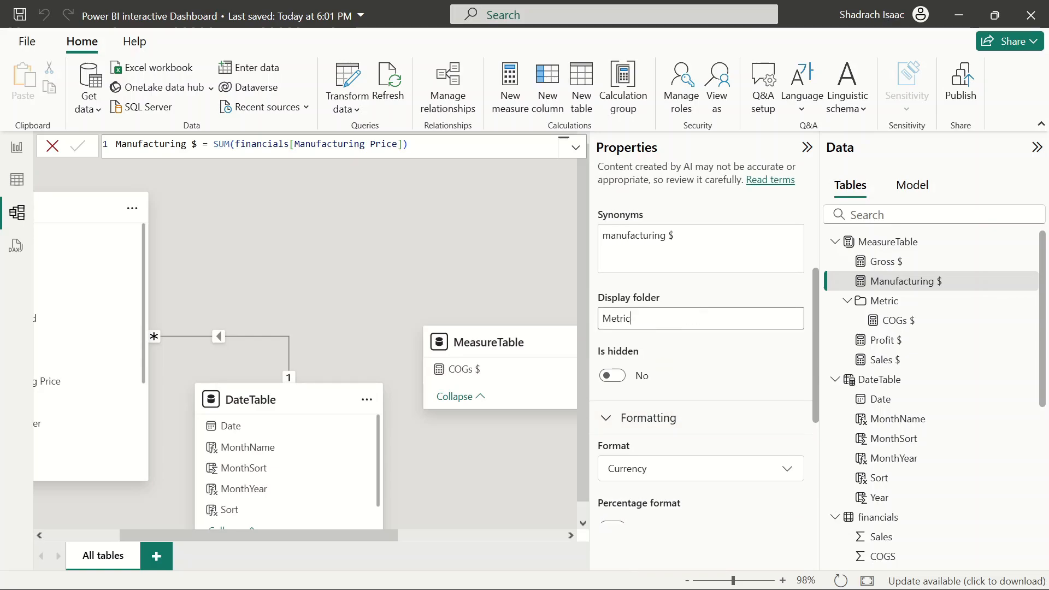
key(Return)
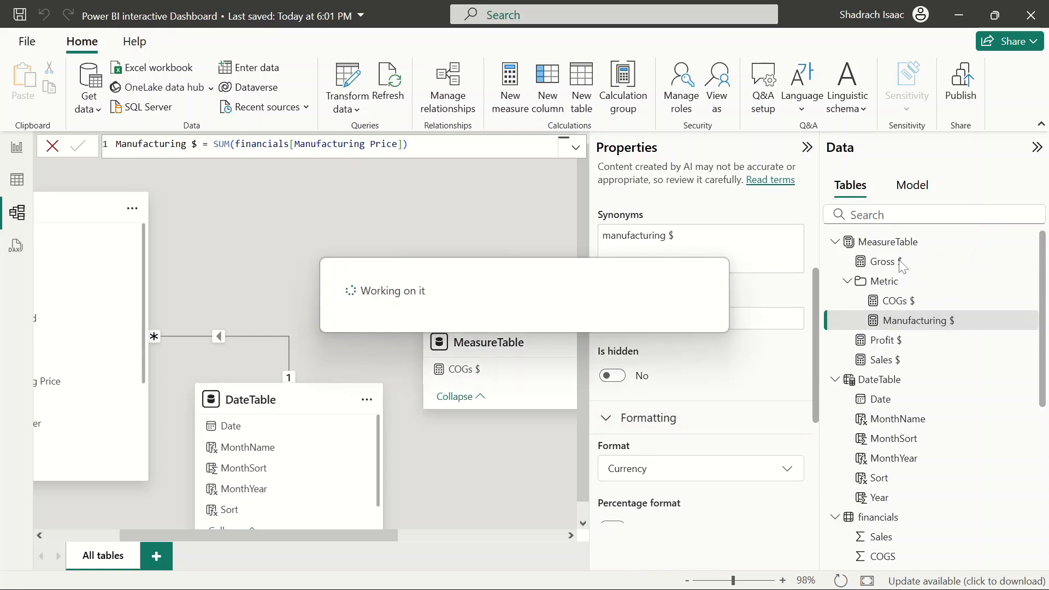
Move the Gross $ measure into the Metric display folder
click(891, 262)
click(655, 318)
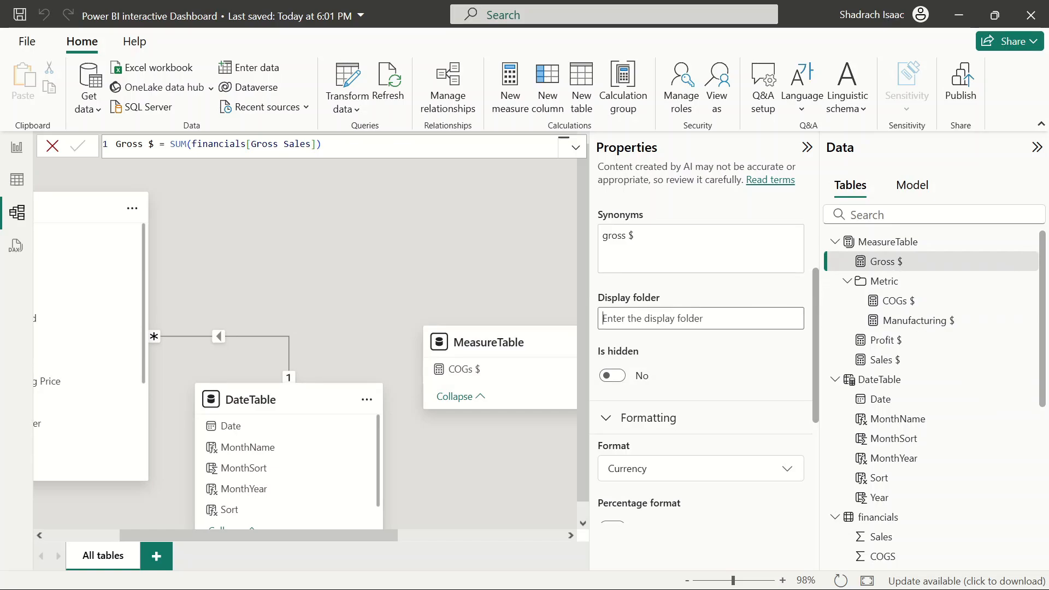
text(Metric)
key(Return)
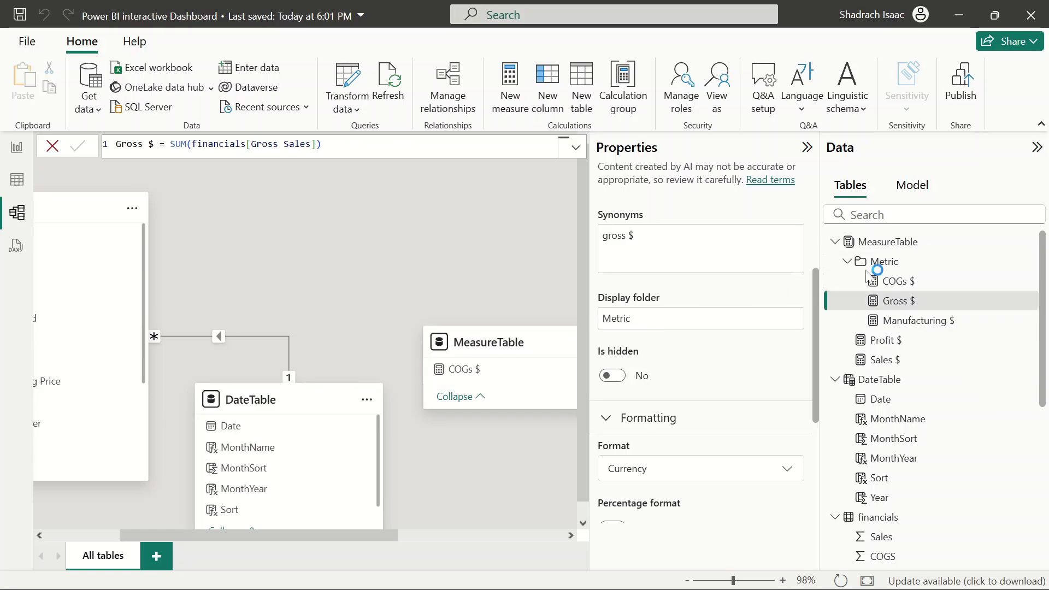
Collapse the Metric folder and move the Profit $ measure into the Metric display folder
click(848, 262)
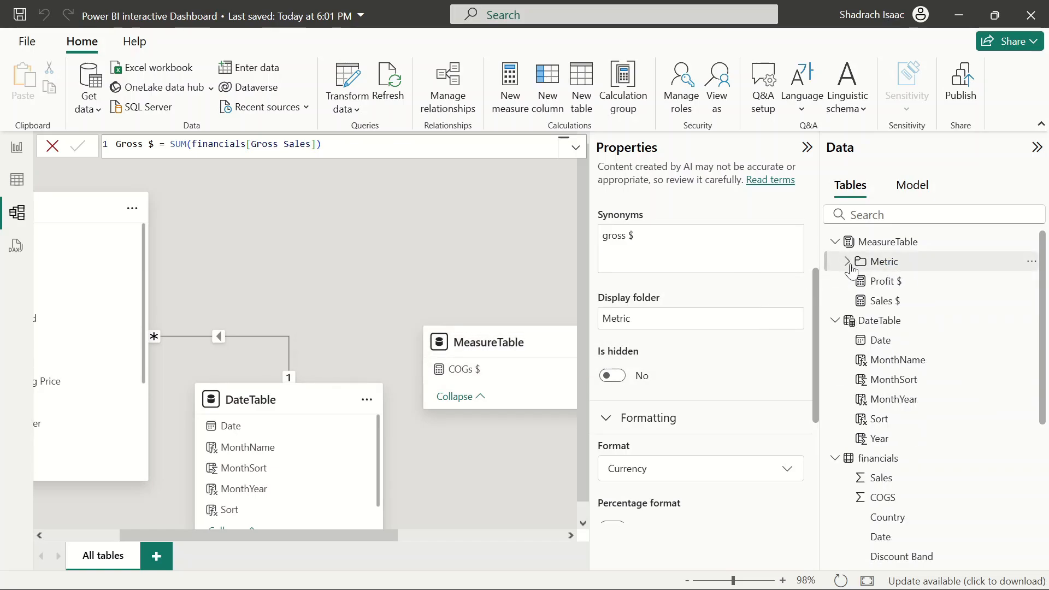
click(919, 283)
click(670, 322)
text(Metric)
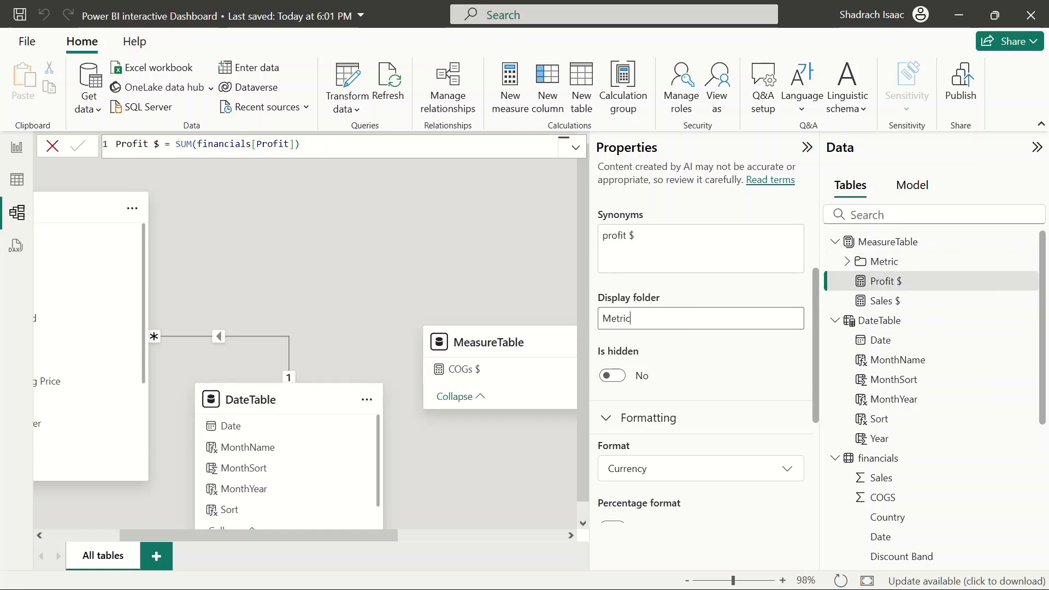
key(Return)
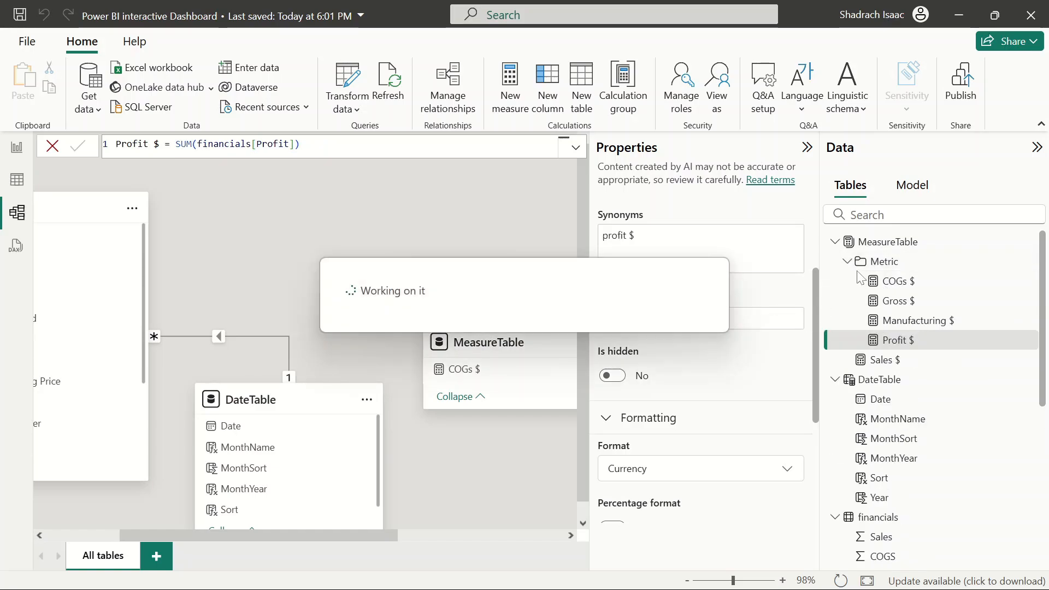
Collapse the Metric folder and move the Sales $ measure into the Metric display folder
click(847, 262)
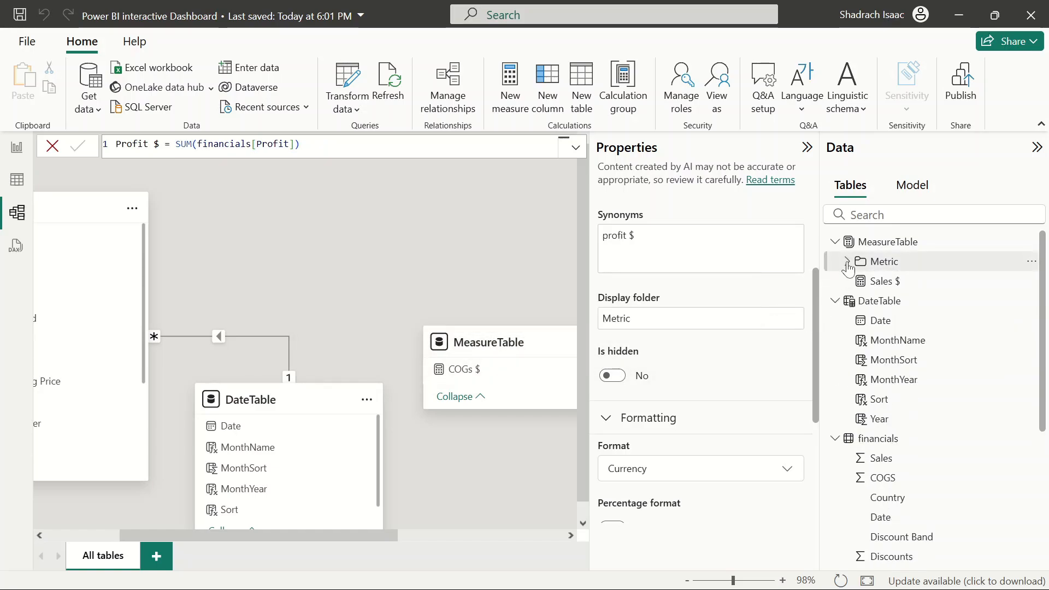
click(883, 284)
click(623, 319)
text(Metric)
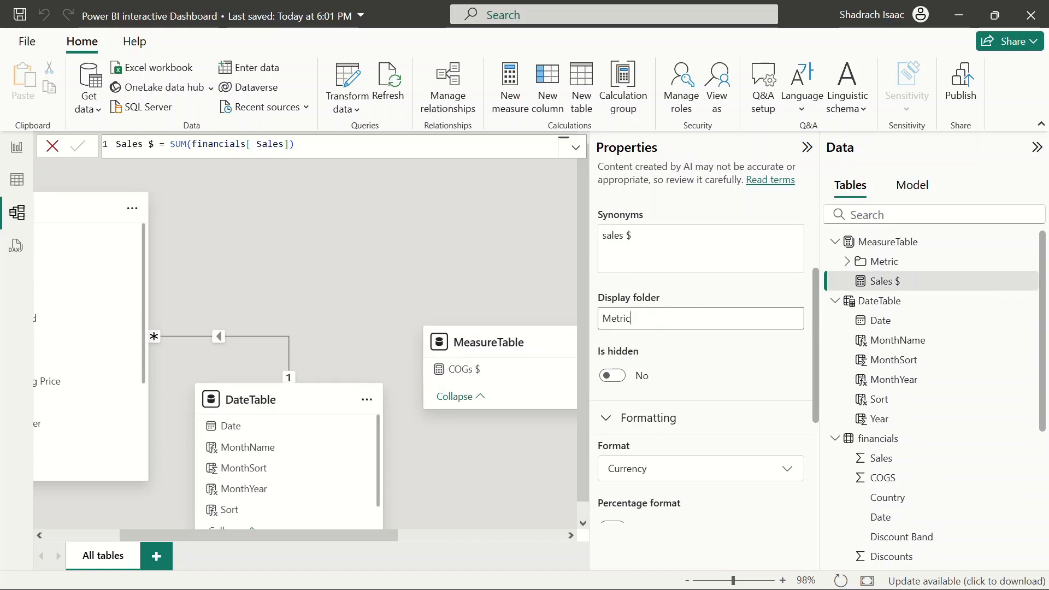
key(Return)
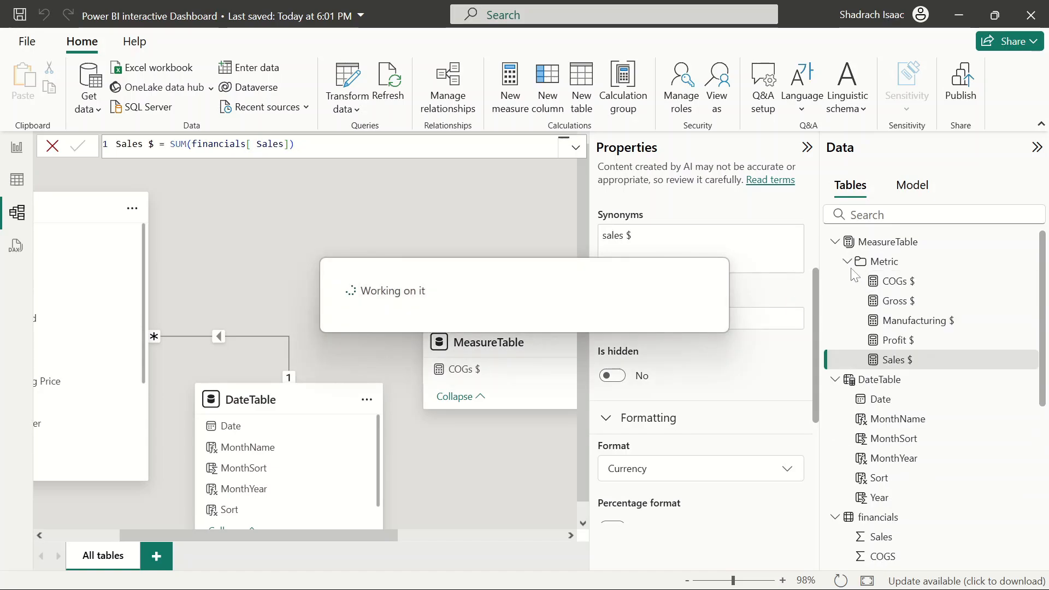
Collapse the Metric folder and add a new measure to MeasureTable named Product Title
click(847, 262)
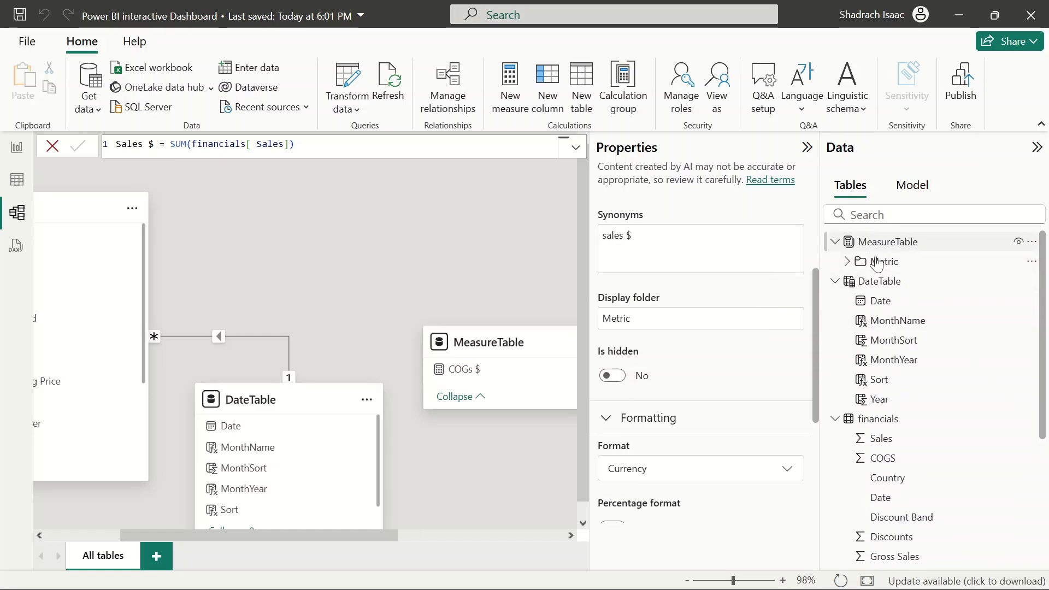
click(1033, 242)
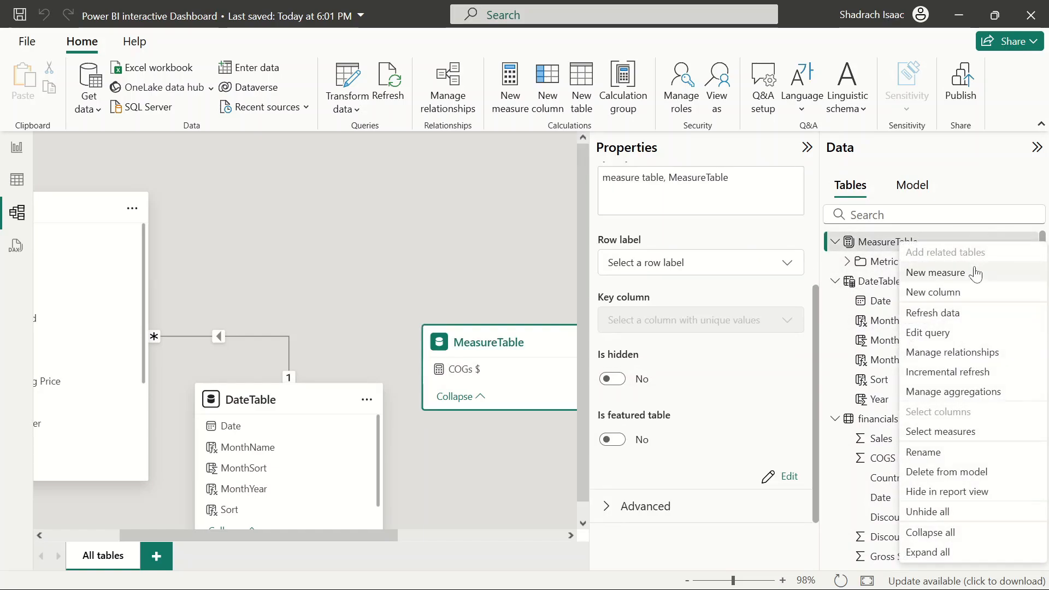
click(883, 273)
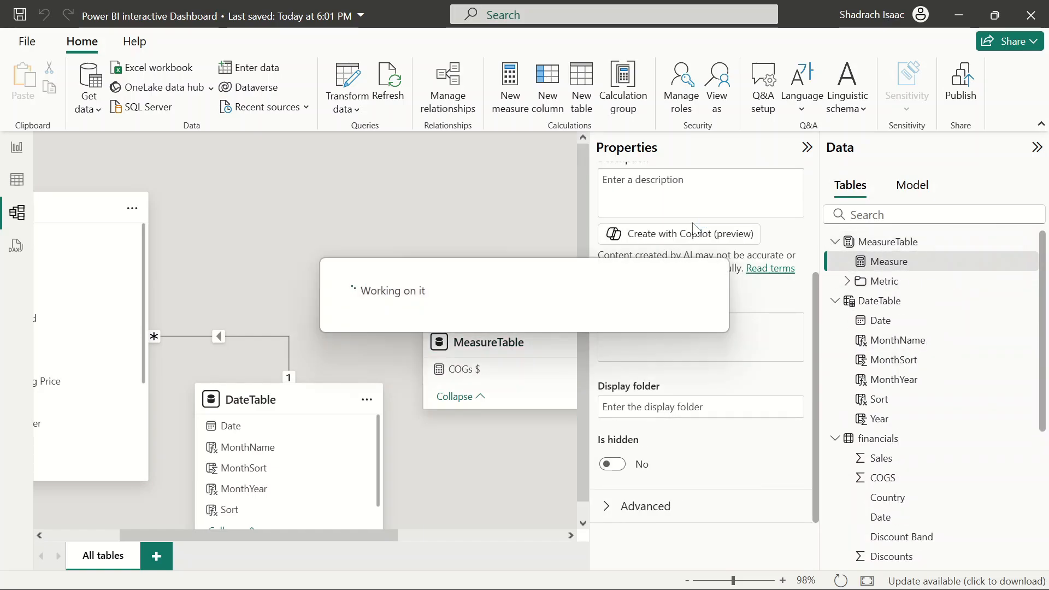
text(T)
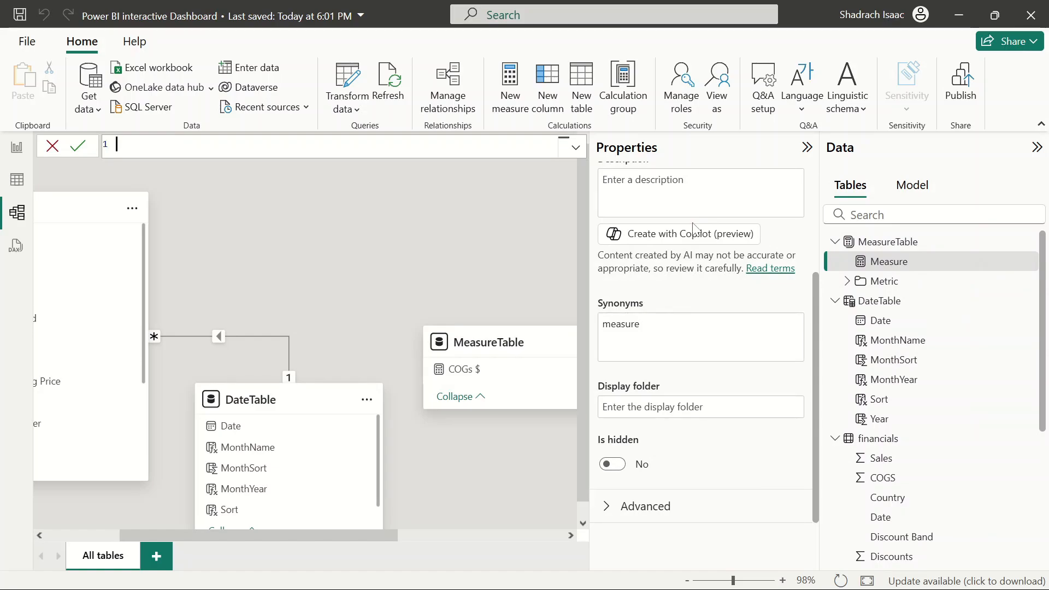
text(P)
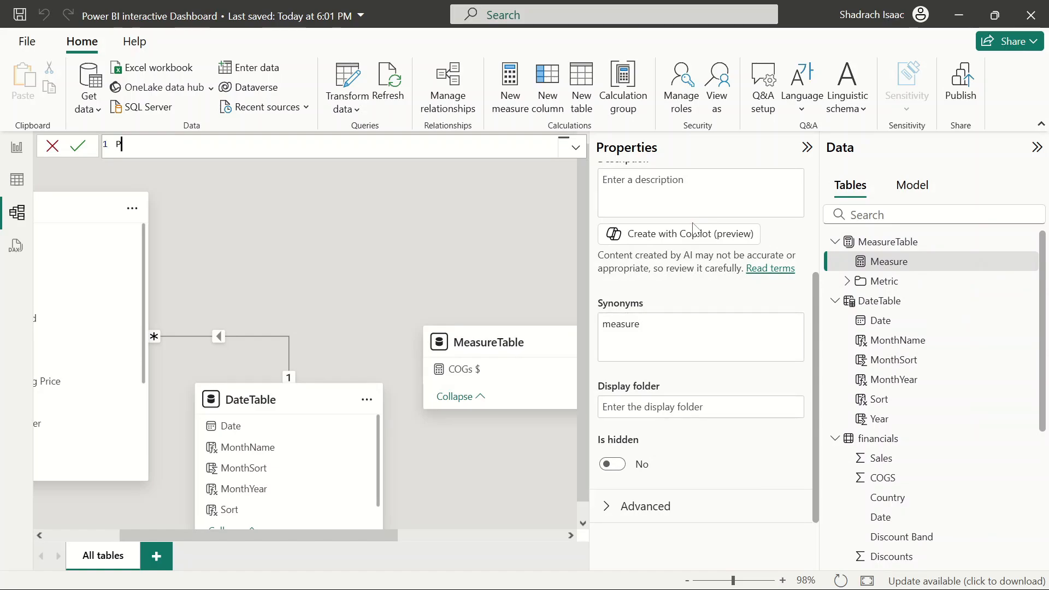
text(rod)
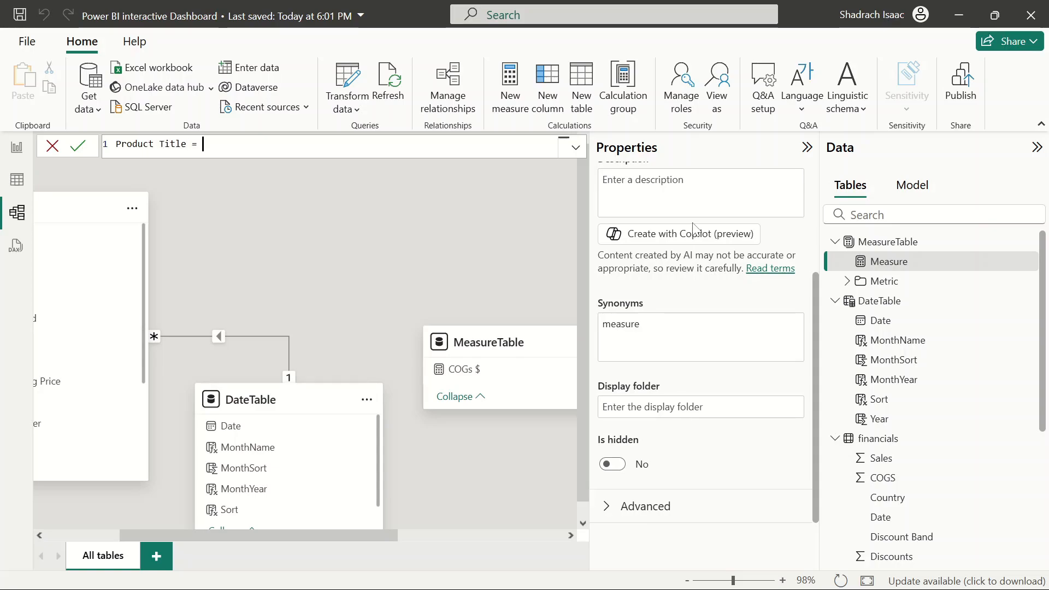
text(uct Title =)
key(shift+Return)
key(shift+Return)
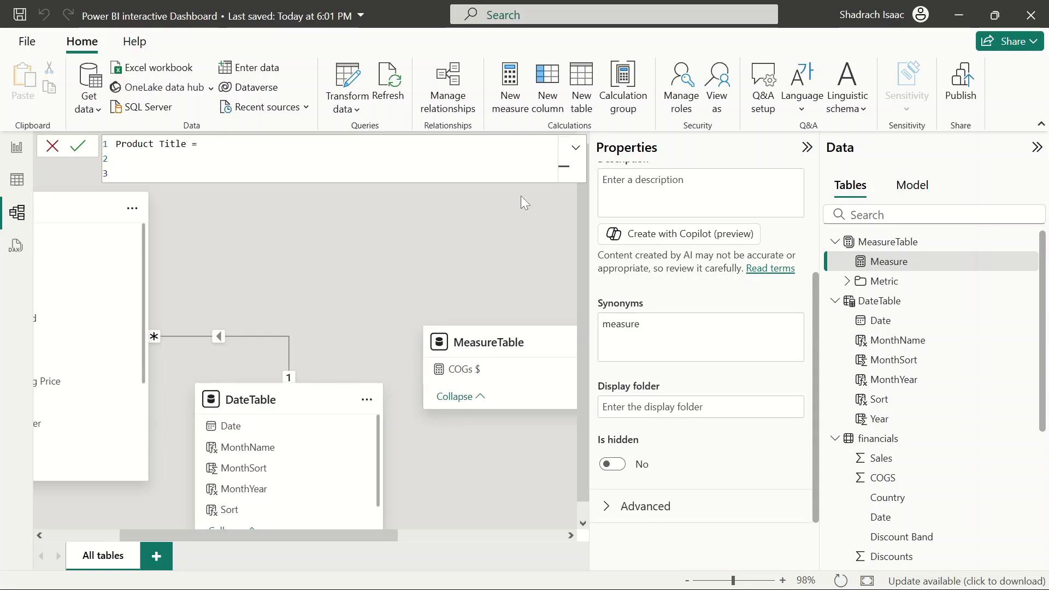
Begin the Product Title formula with an IF wrapping ISBLANK on separate lines
text(S)
key(BackSpace)
text(If)
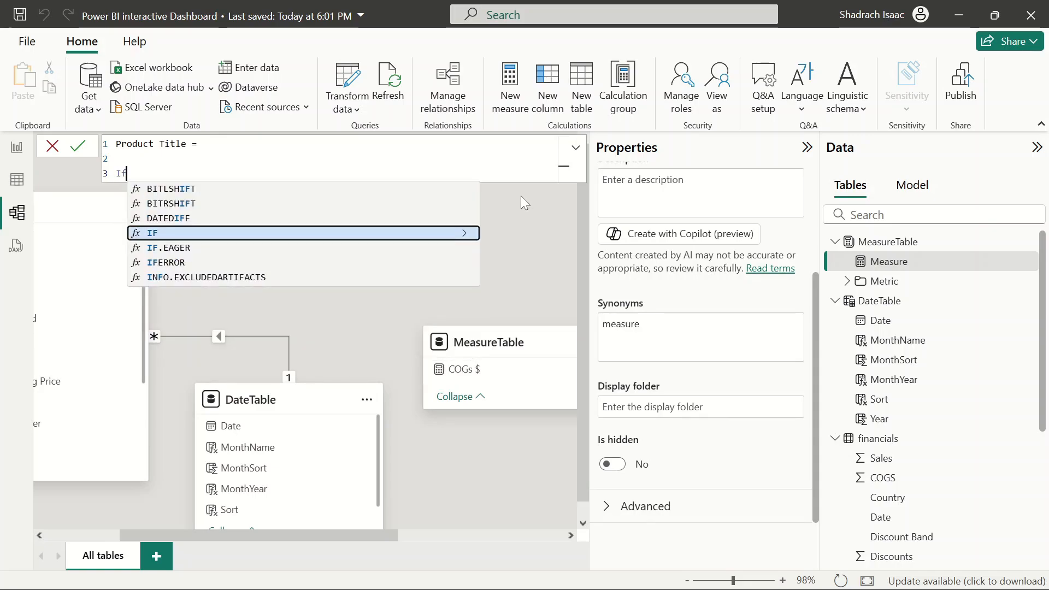
key(BackSpace)
key(BackSpace)
text(If)
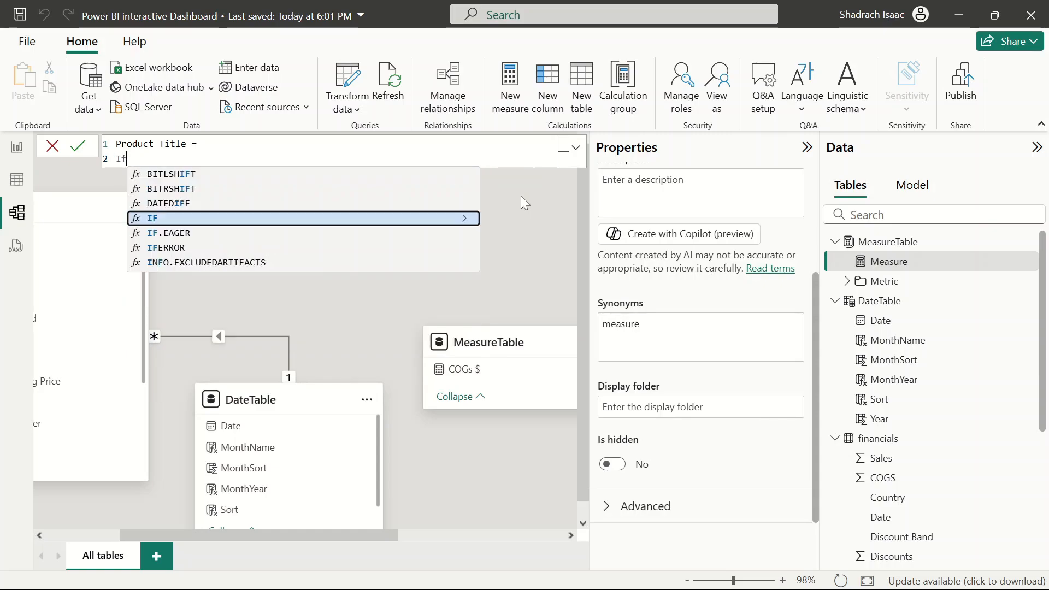
key(shift+Return)
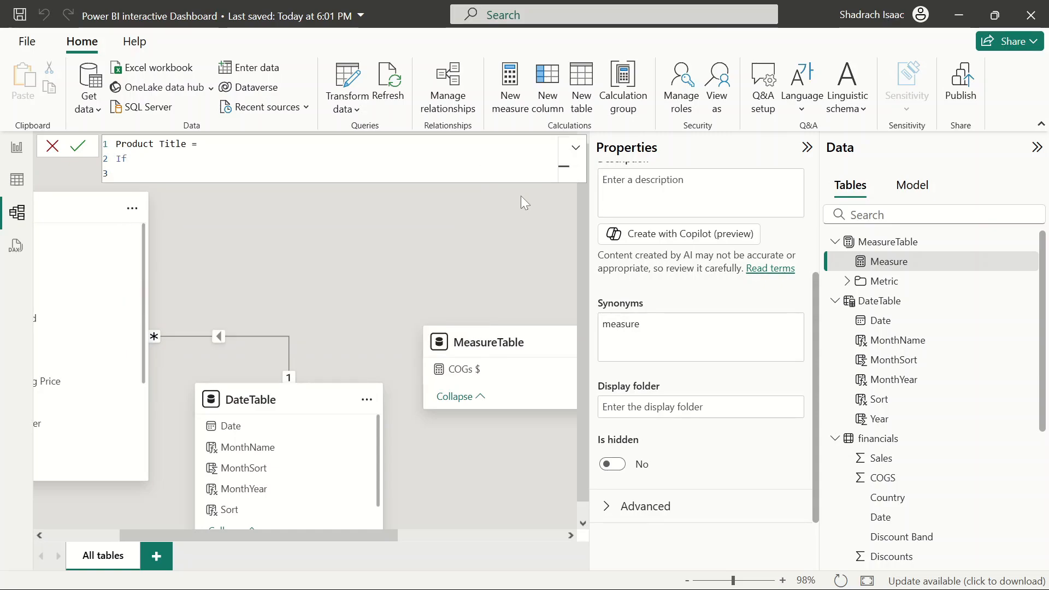
key(BackSpace)
key(BackSpace)
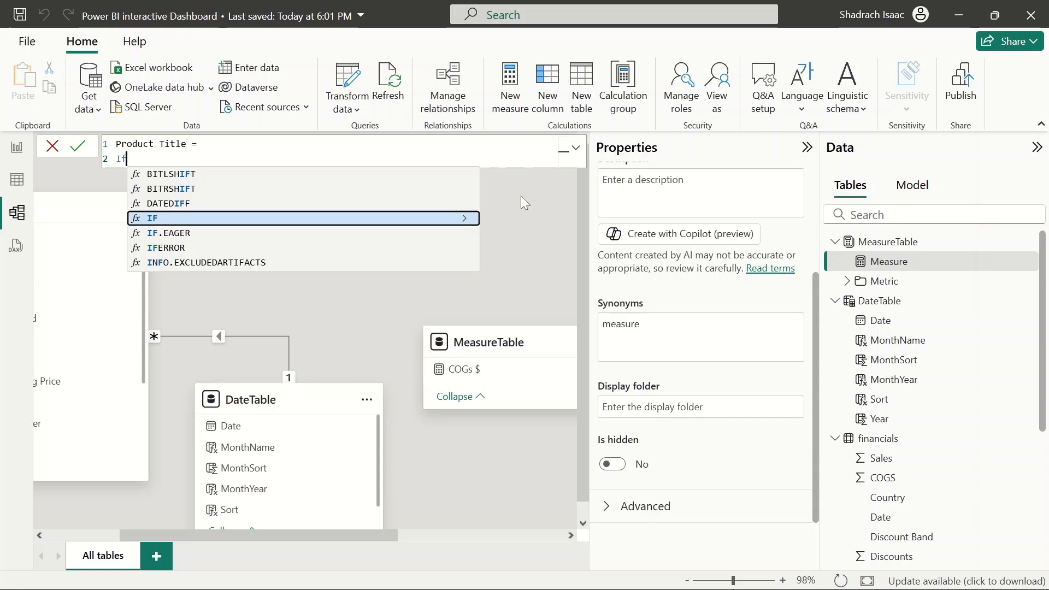
text(()
key(shift+Return)
text(Isb)
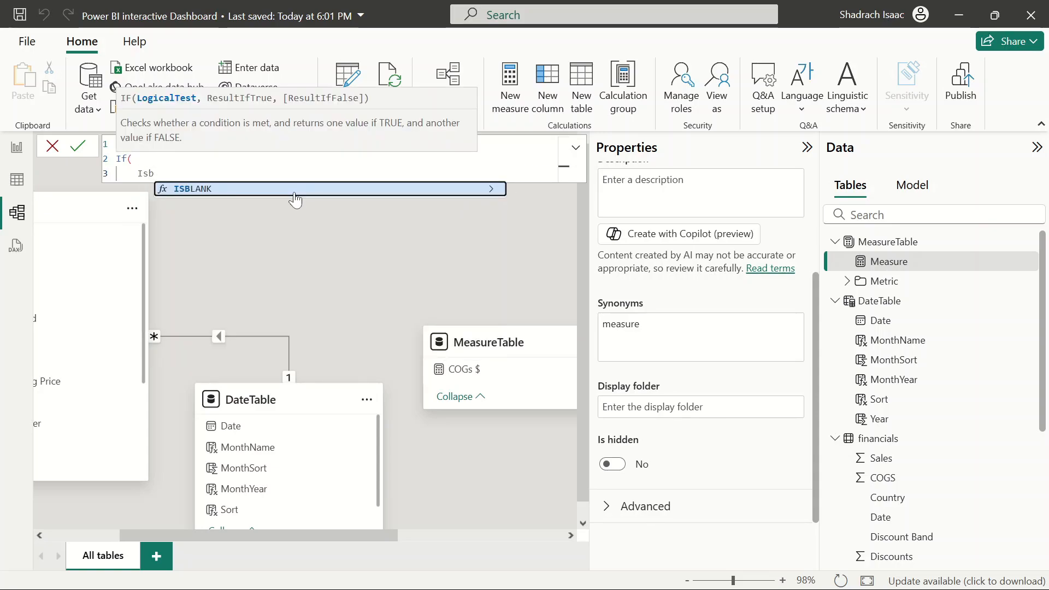
click(293, 192)
key(shift+Return)
text(me)
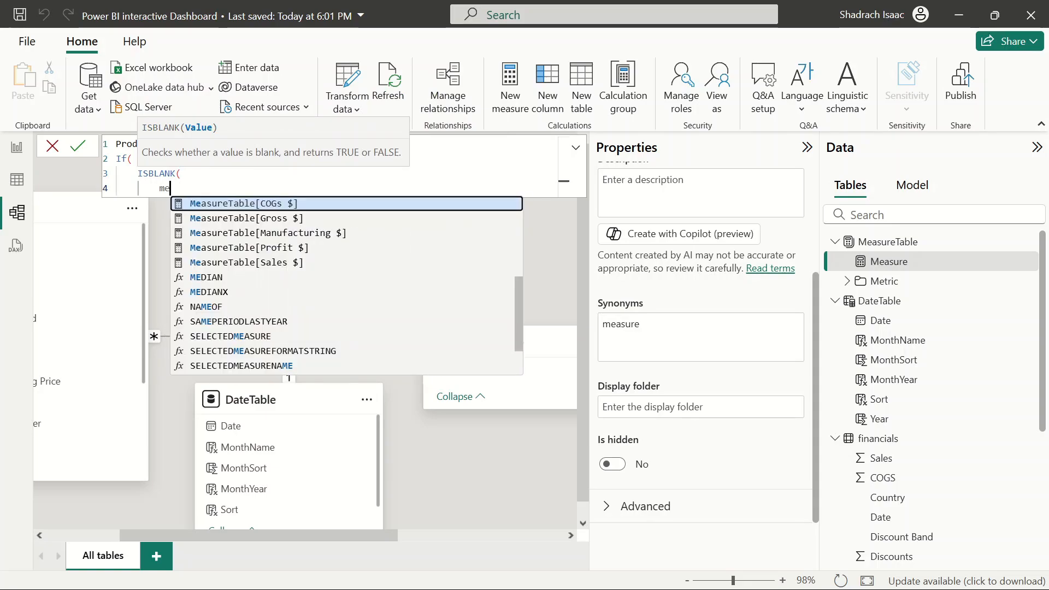
Browse the suggestions for the ISBLANK argument, then clear the formula and cancel the measure
scroll(318, 248, up, 1)
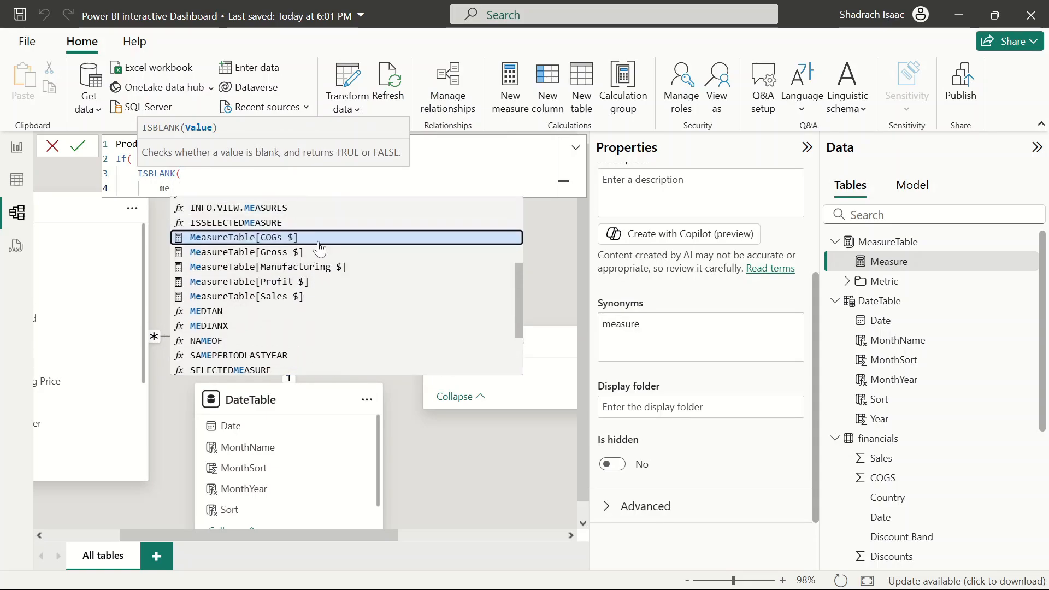
scroll(319, 249, up, 5)
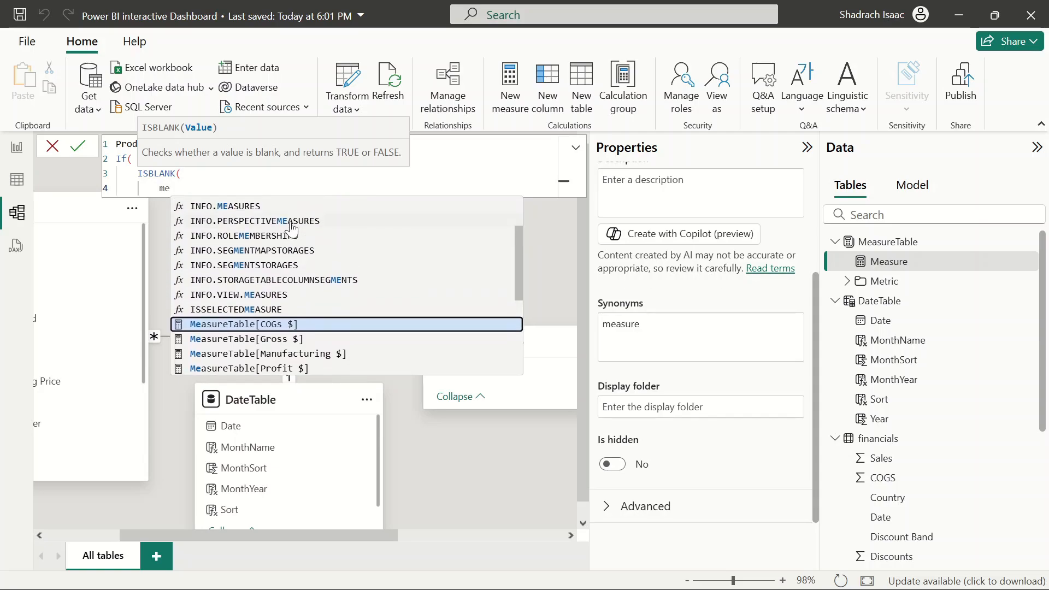
scroll(291, 228, down, 4)
scroll(291, 228, up, 6)
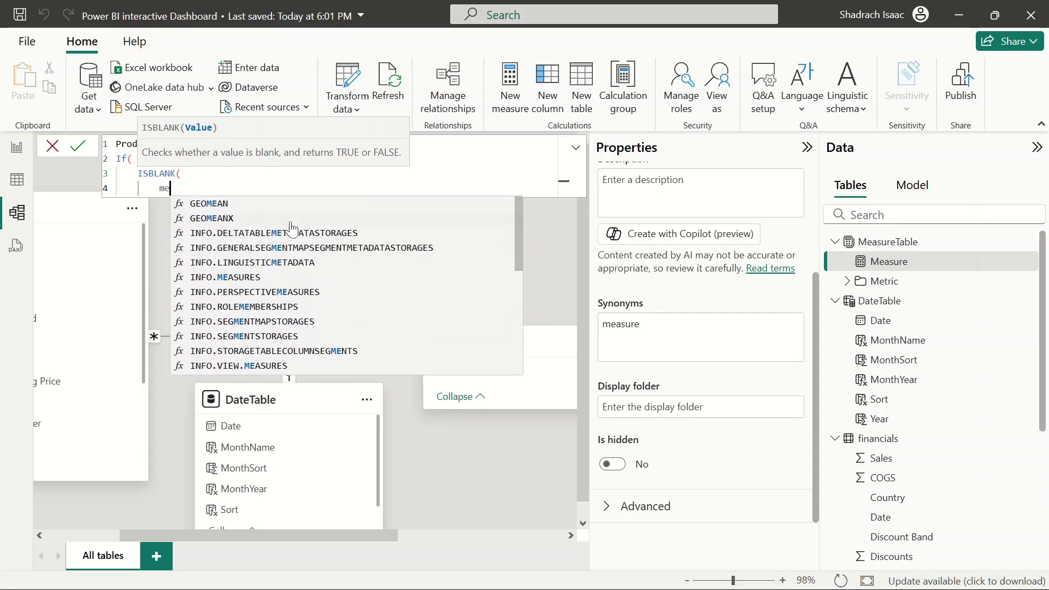
scroll(291, 229, down, 2)
key(BackSpace)
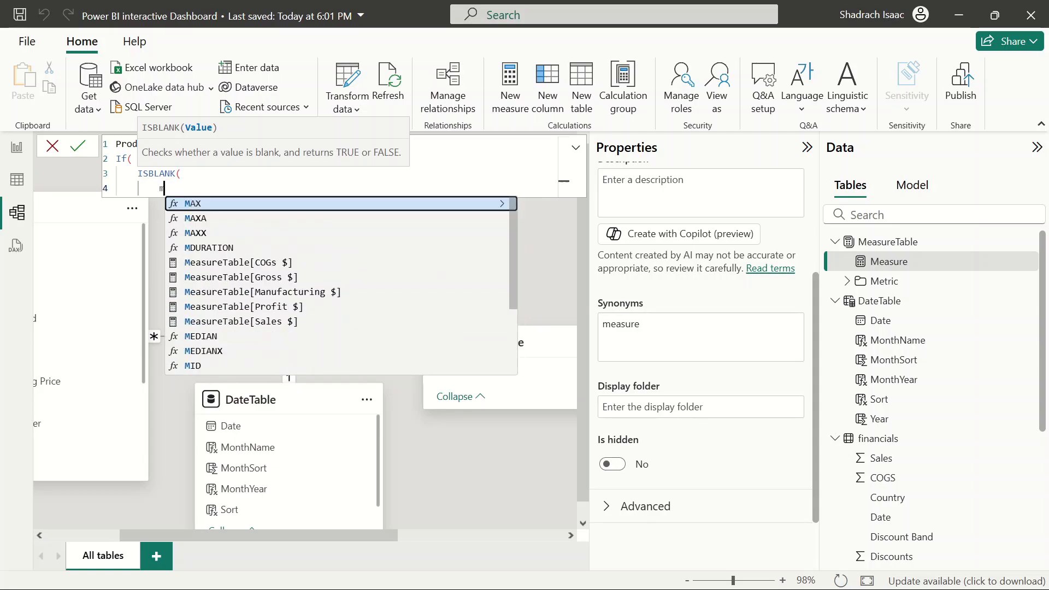
text(a)
scroll(374, 294, down, 1)
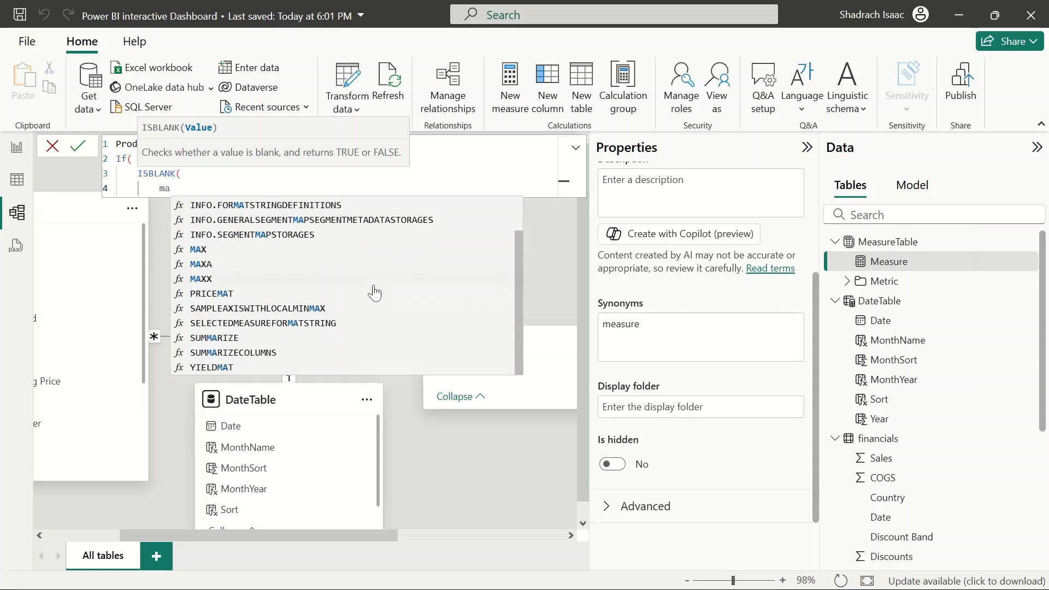
scroll(374, 293, up, 1)
scroll(858, 470, down, 4)
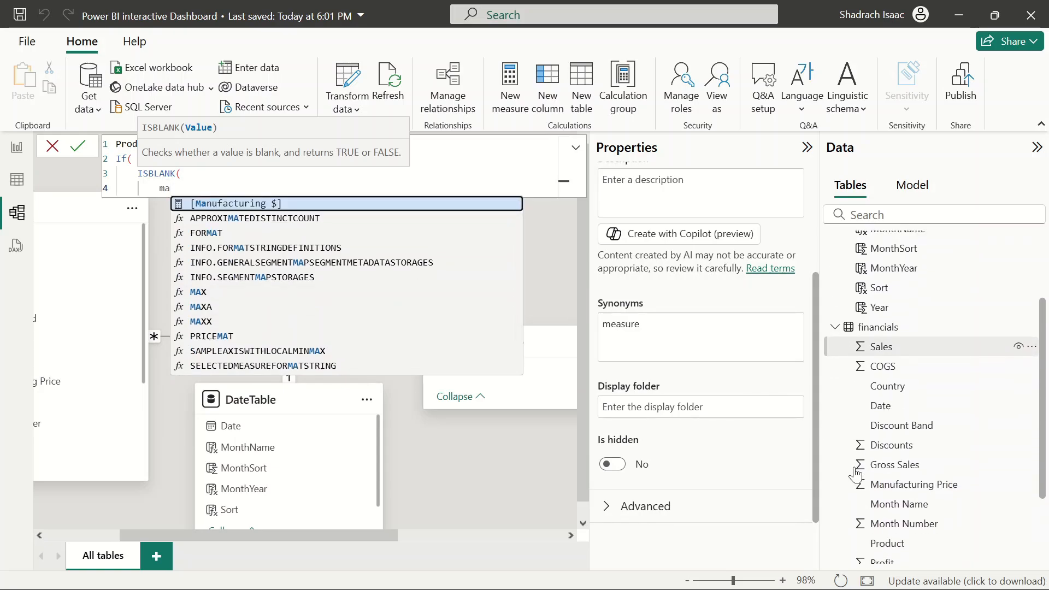
click(180, 173)
key(ctrl+a)
key(BackSpace)
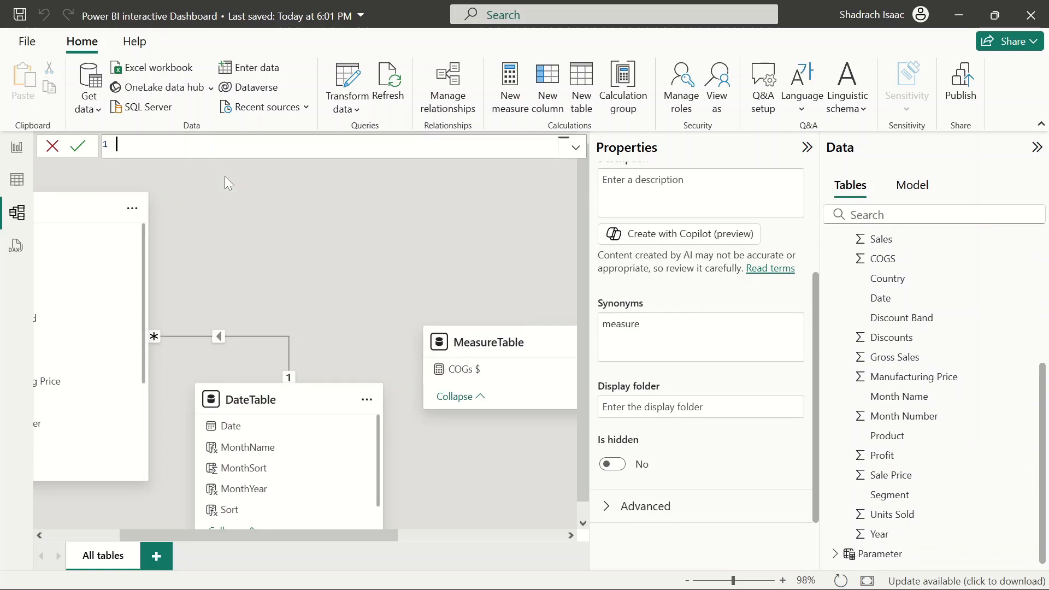
click(54, 146)
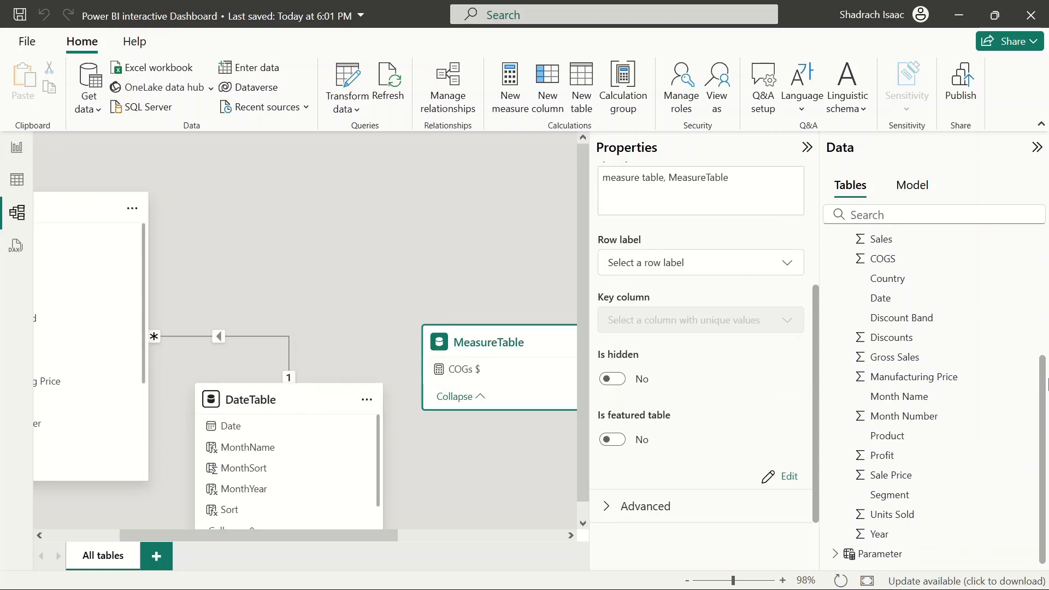
Expand the Parameter table and look through its fields
click(834, 553)
scroll(925, 488, down, 3)
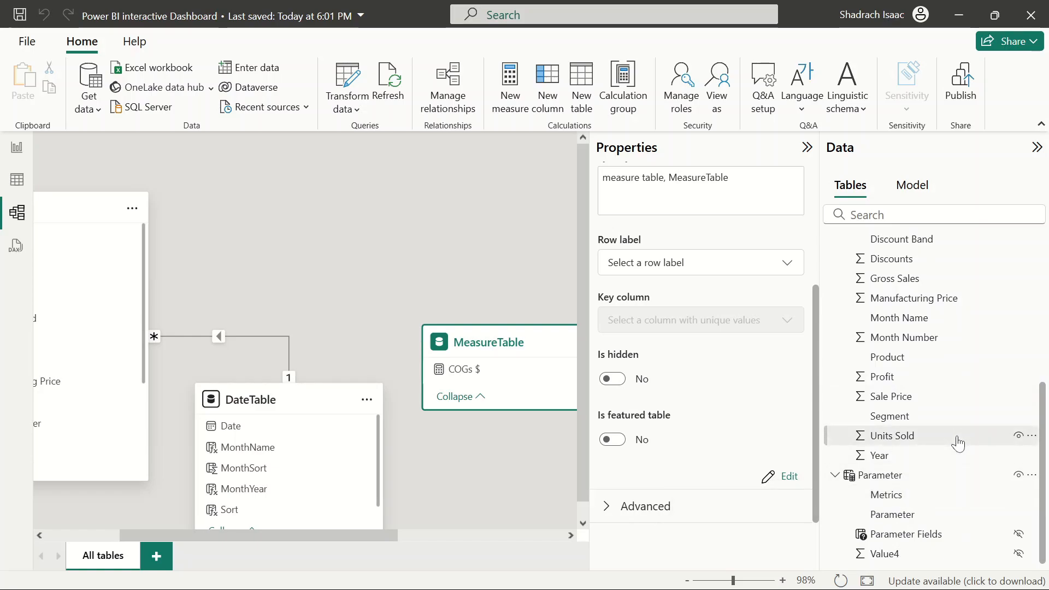
scroll(959, 440, up, 5)
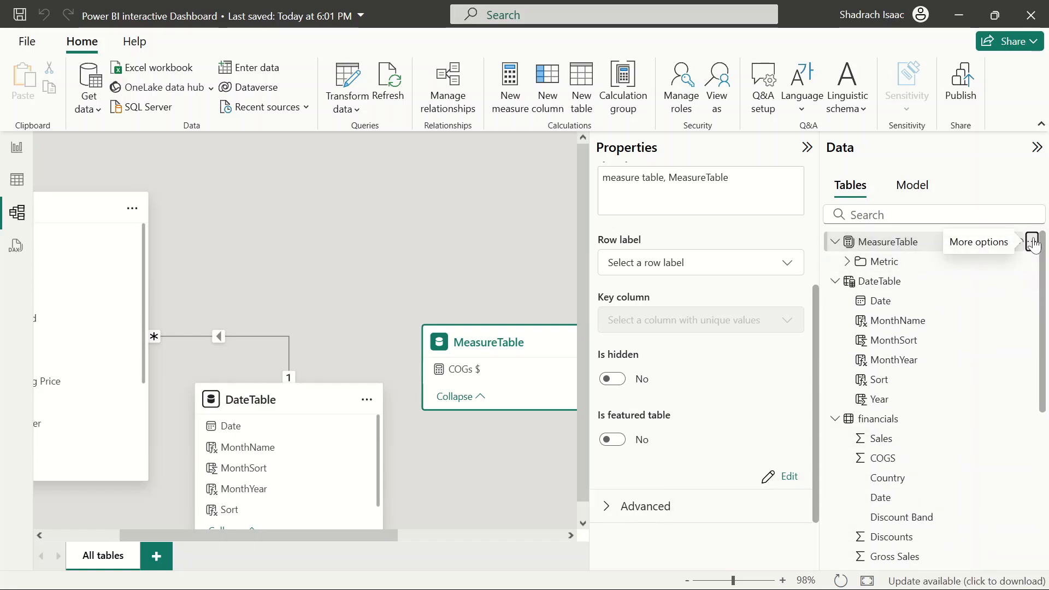
Add a new measure to MeasureTable and trim its formula back to just Product Title = on the first line
click(1031, 241)
click(933, 268)
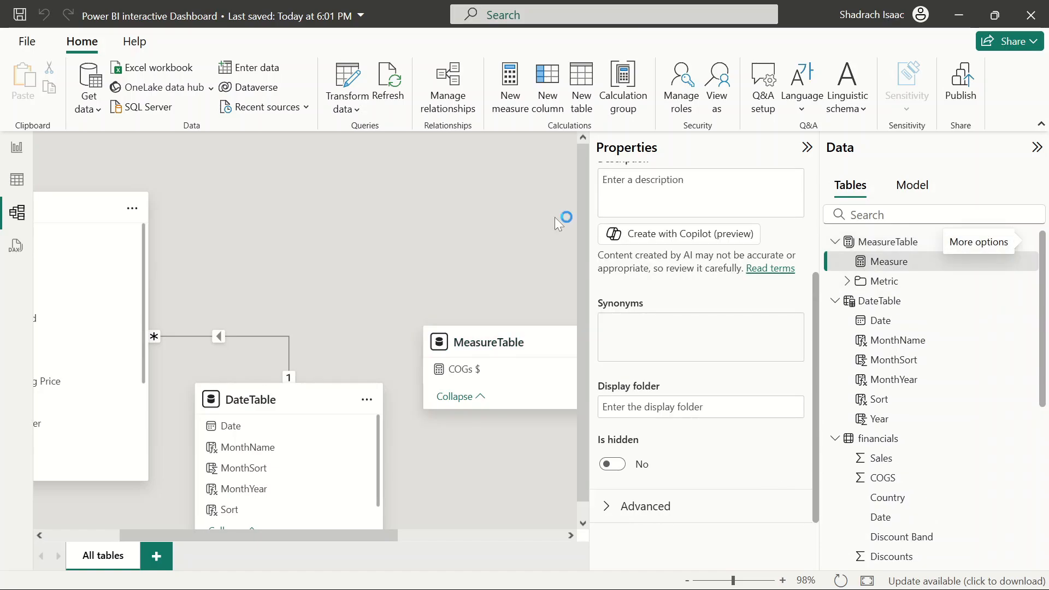
key(BackSpace)
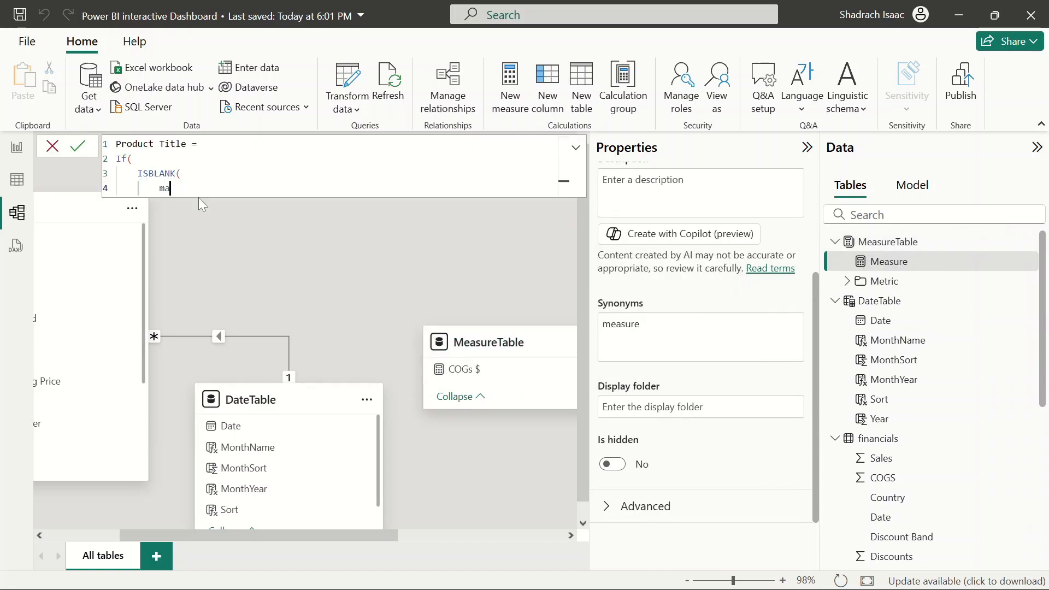
key(BackSpace)
text(et)
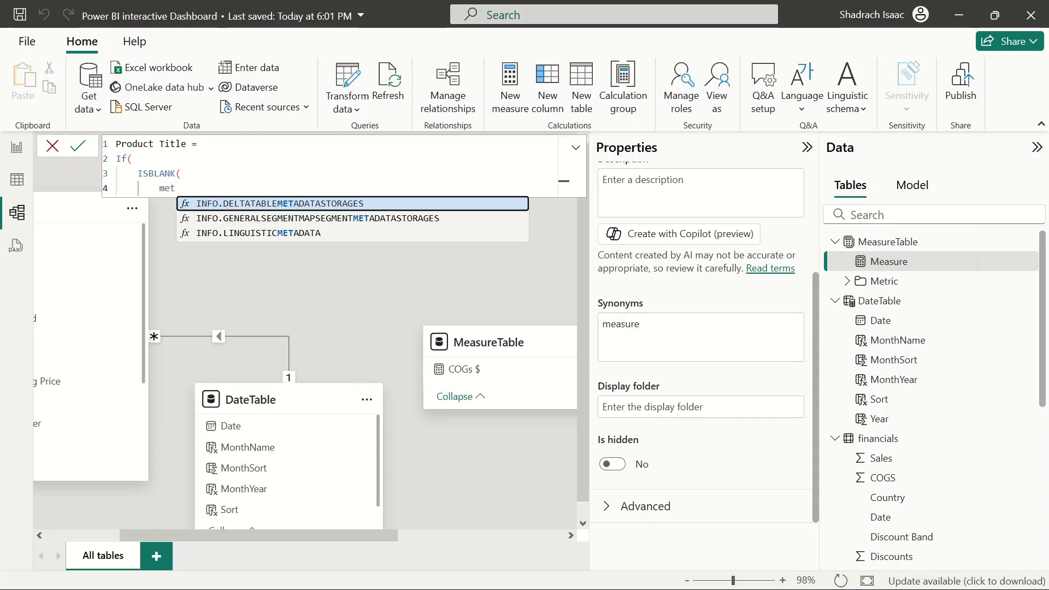
key(BackSpace)
key(BackSpace)
key(BackSpace)
text(p)
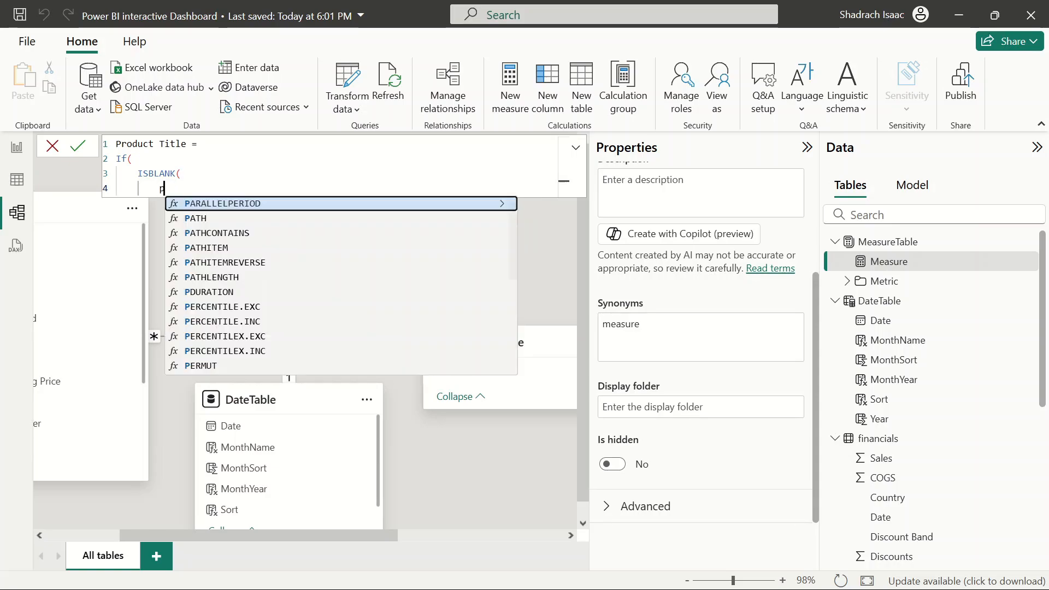
text(a)
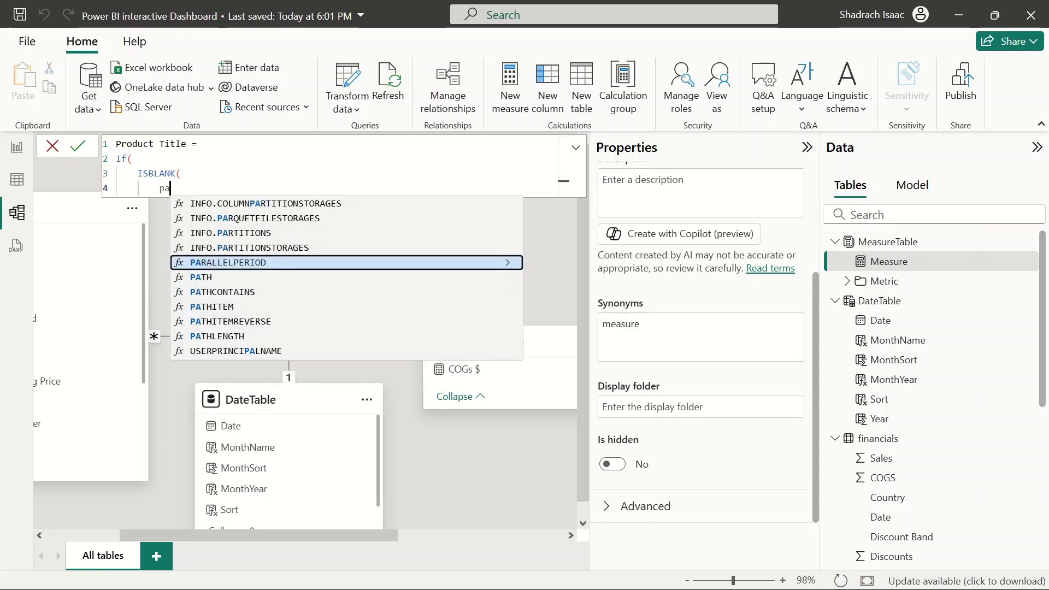
text(r)
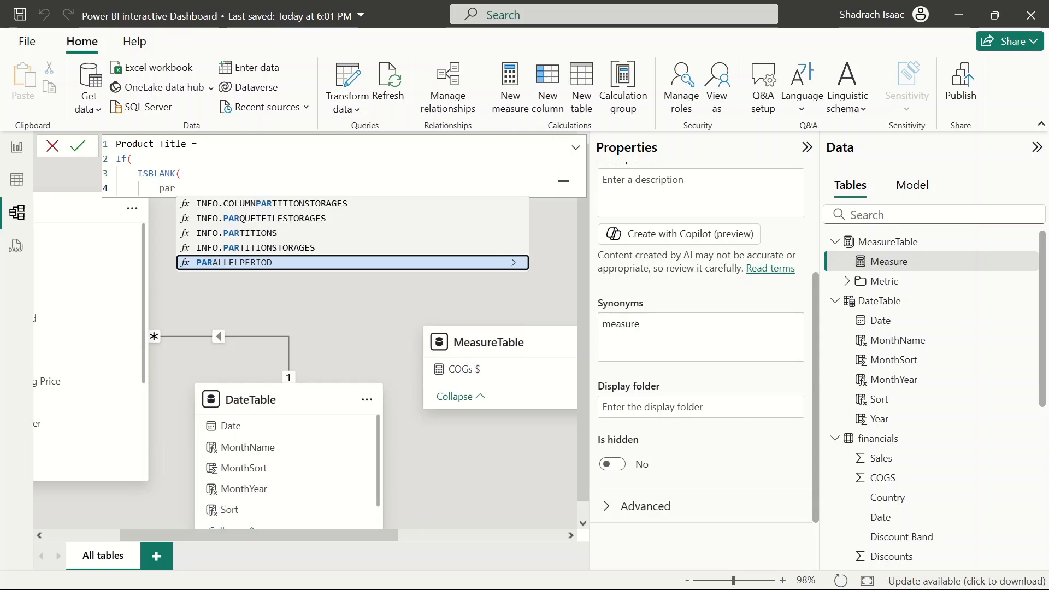
key(BackSpace)
key(BackSpace)
key(BackSpace)
key(BackSpace)
key(BackSpace)
key(BackSpace)
key(BackSpace)
key(BackSpace)
key(BackSpace)
key(BackSpace)
key(BackSpace)
key(BackSpace)
key(BackSpace)
key(BackSpace)
key(BackSpace)
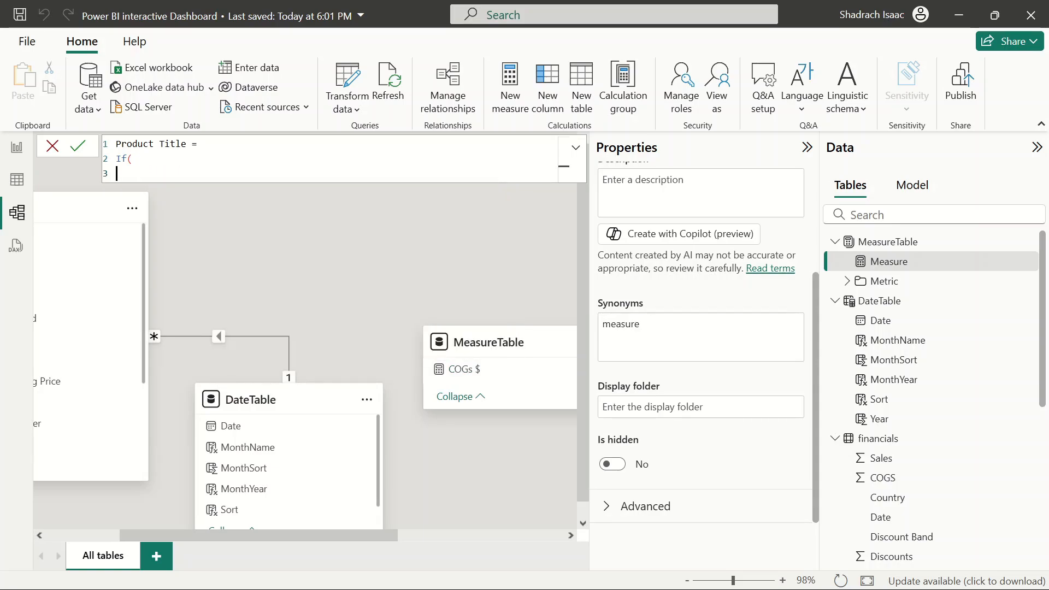
key(BackSpace)
key(BackSpace)
key(BackSpace)
key(BackSpace)
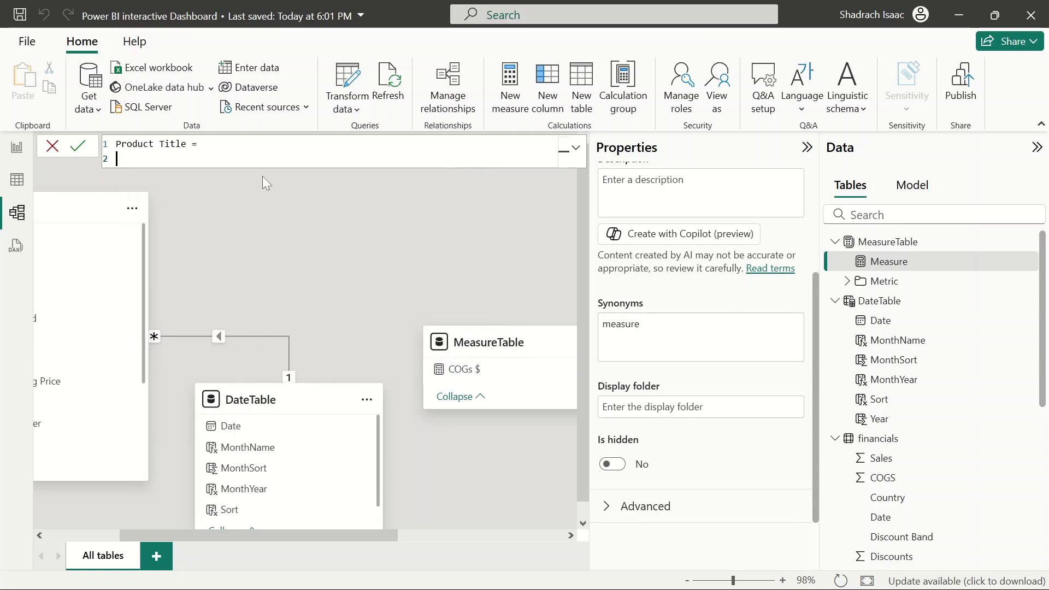
Begin the second line of the Product Title formula with If(
text(sele)
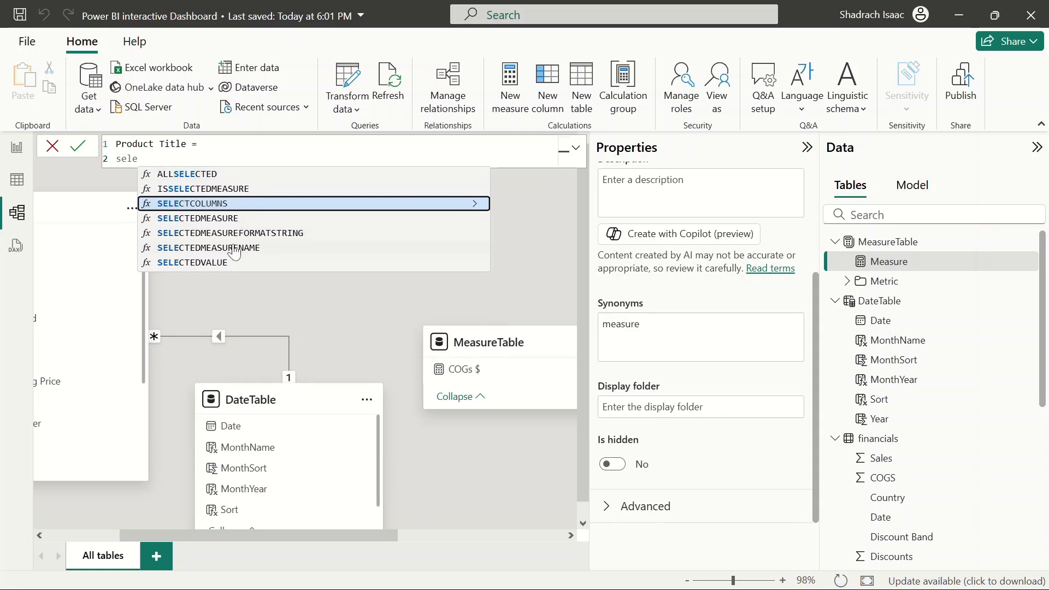
click(212, 262)
text(me)
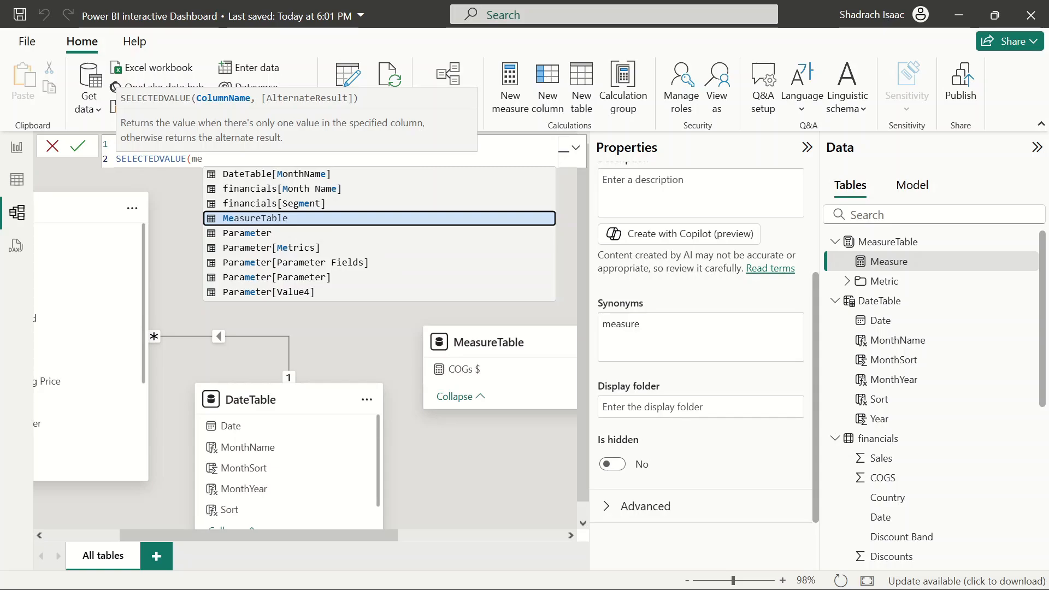
key(BackSpace)
key(BackSpace)
key(BackSpace)
key(BackSpace)
key(BackSpace)
key(BackSpace)
key(BackSpace)
key(BackSpace)
key(BackSpace)
key(BackSpace)
key(BackSpace)
key(BackSpace)
key(BackSpace)
key(BackSpace)
key(BackSpace)
key(BackSpace)
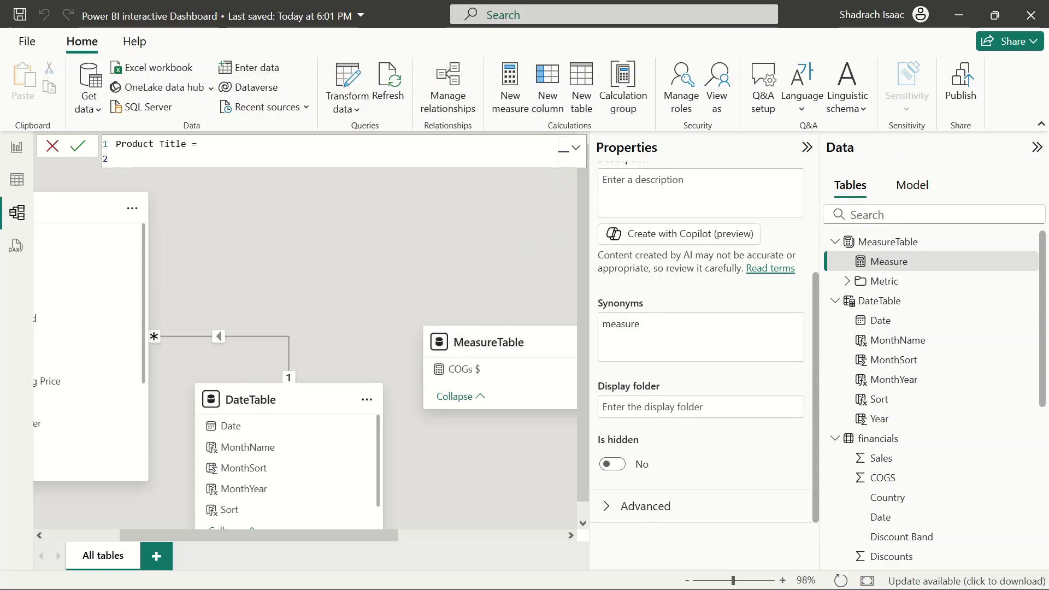
text(If()
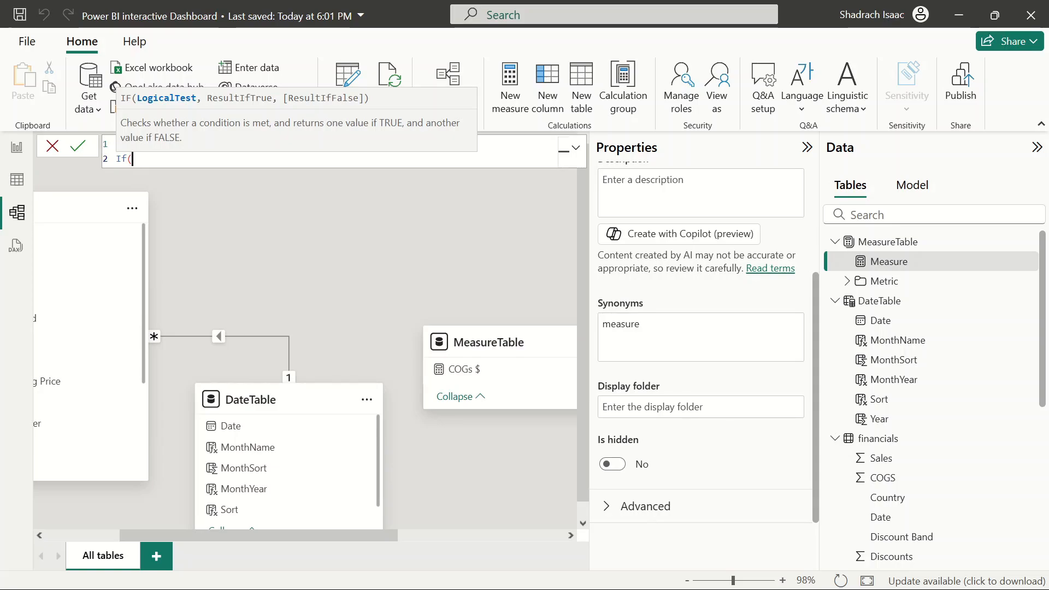
Enter ISBLANK(SELECTEDVALUE(Parameter[Metrics])) as the condition of the Product Title measure's IF
key(shift+Return)
text(isb)
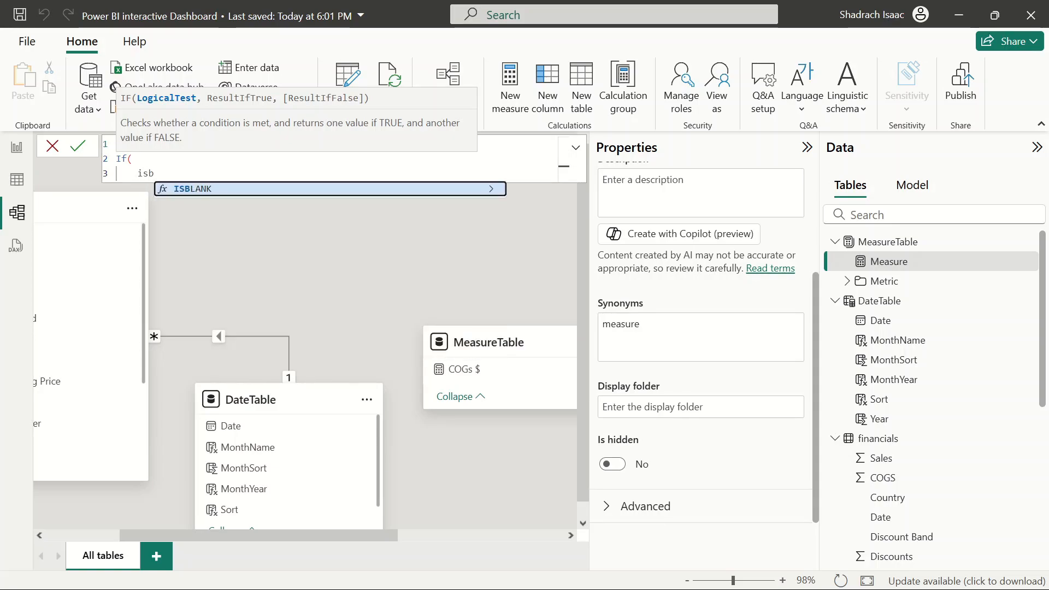
click(243, 191)
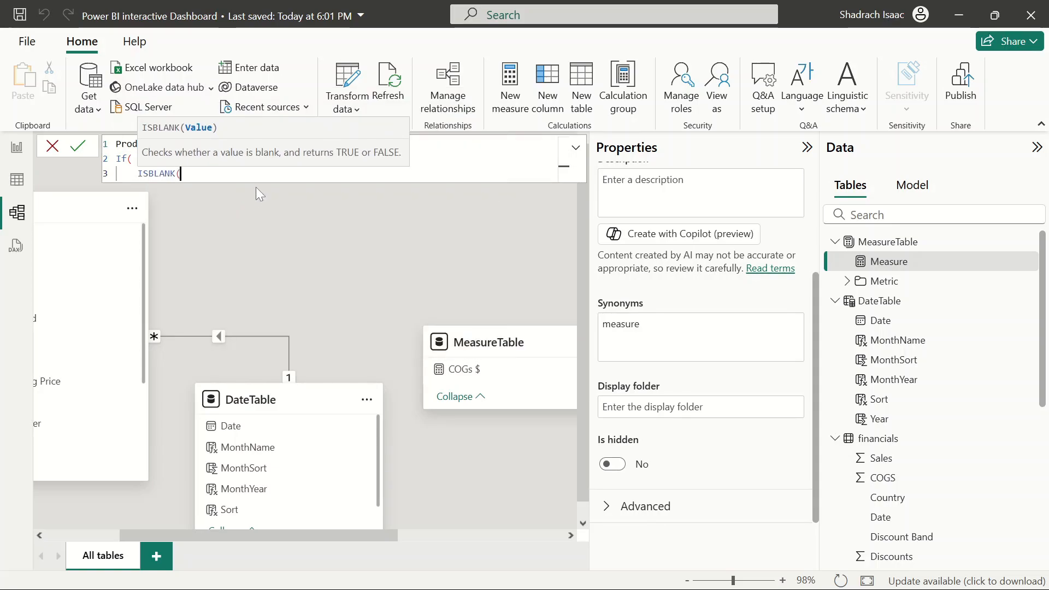
text(me)
key(BackSpace)
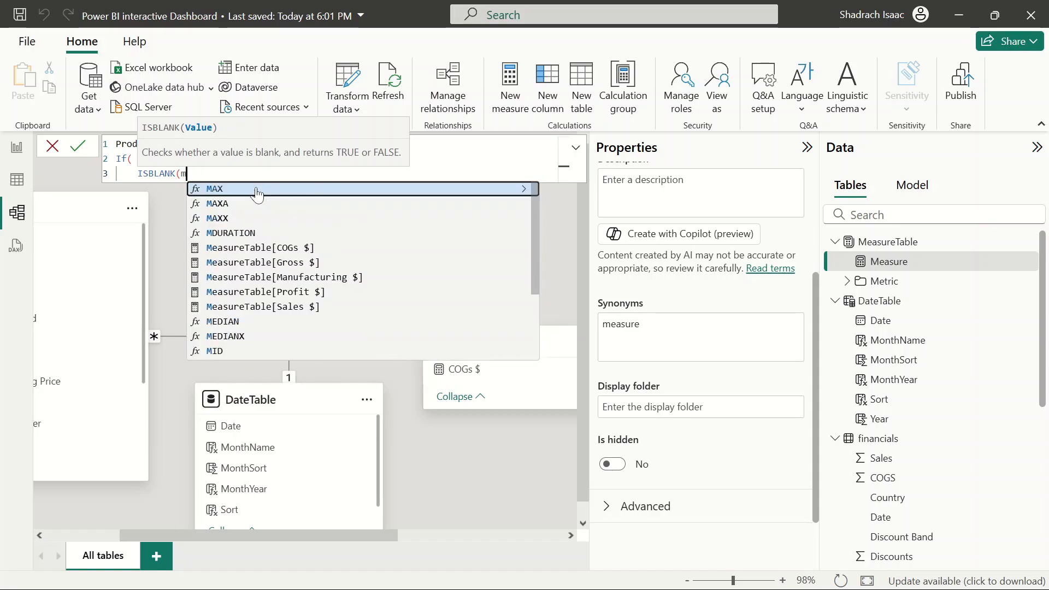
key(BackSpace)
text(sel)
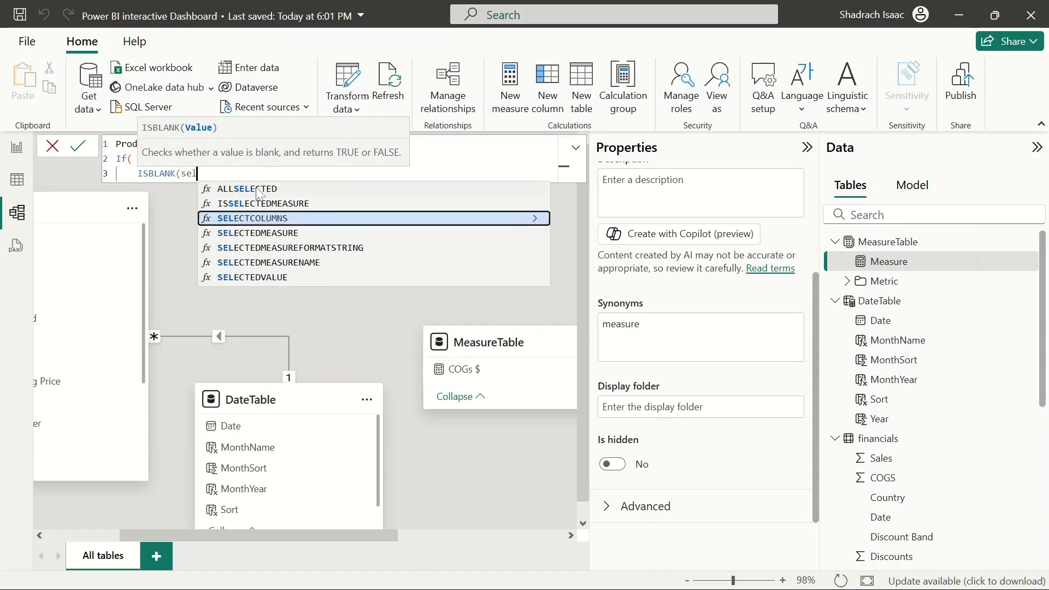
key(BackSpace)
key(BackSpace)
key(BackSpace)
key(shift+Return)
text(sele)
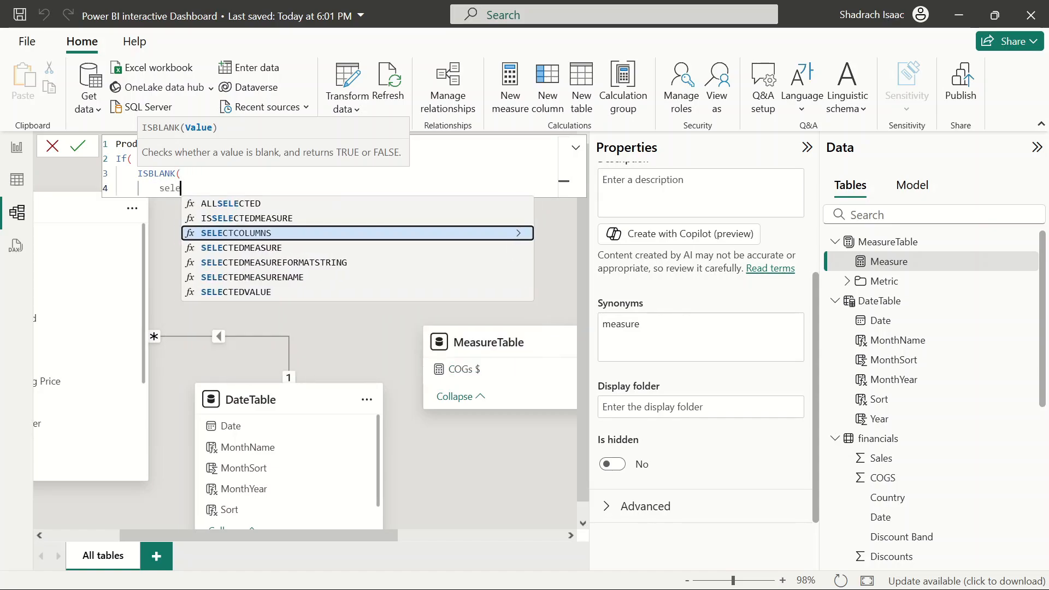
click(260, 292)
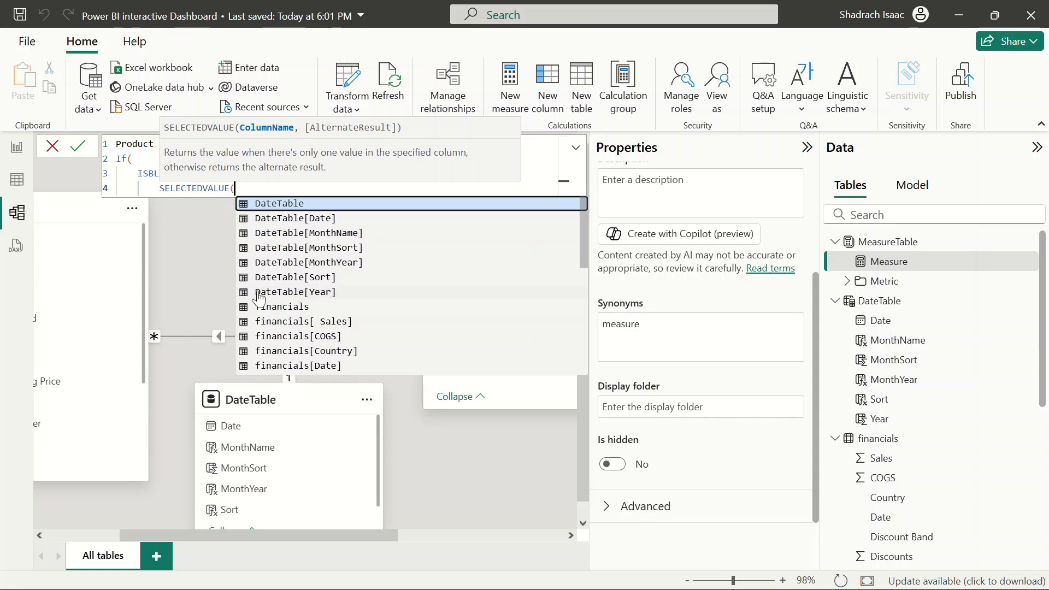
text(metr)
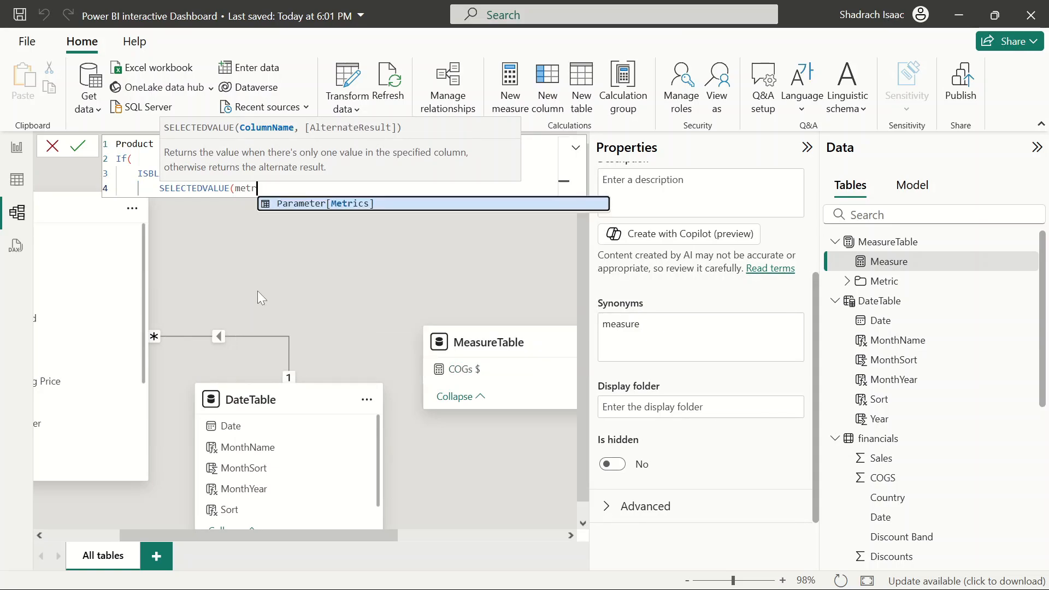
click(336, 203)
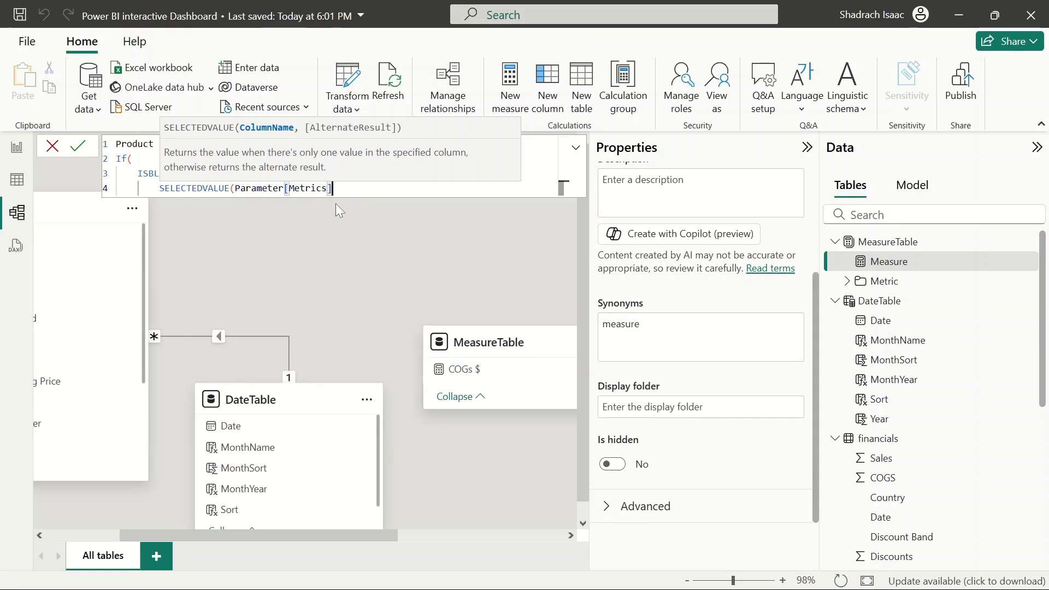
text())
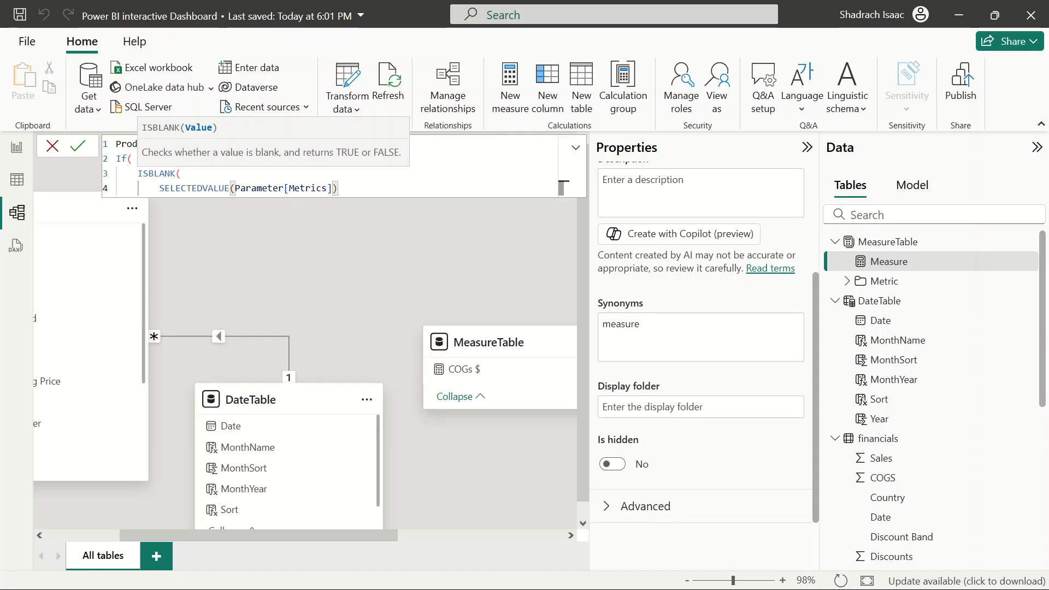
text(), ")
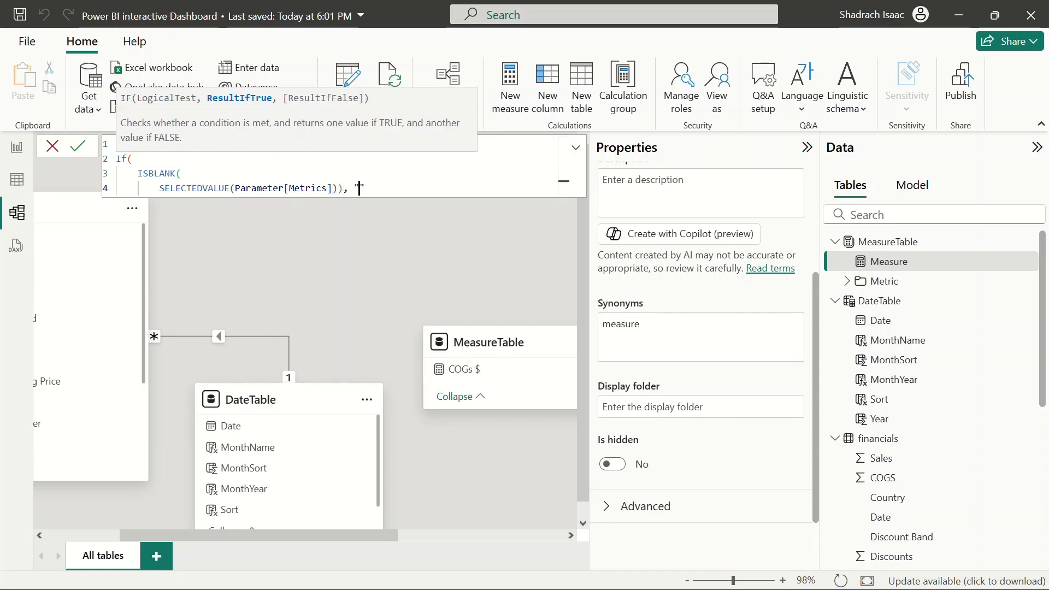
text(All Metric by Product",)
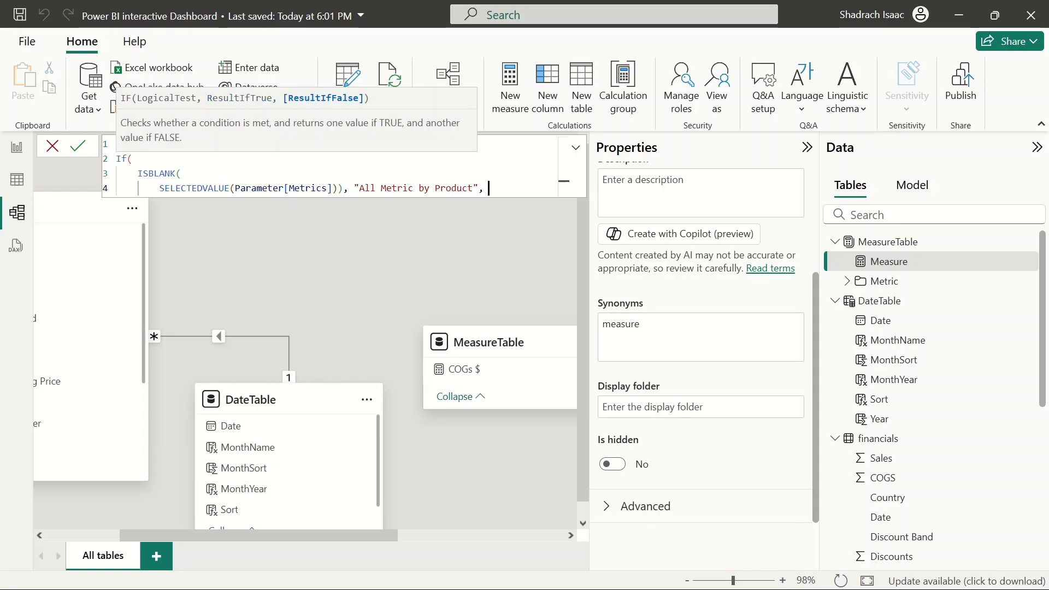
Add "All Metric by Product" as the IF's true result and start a new line
key(shift+Return)
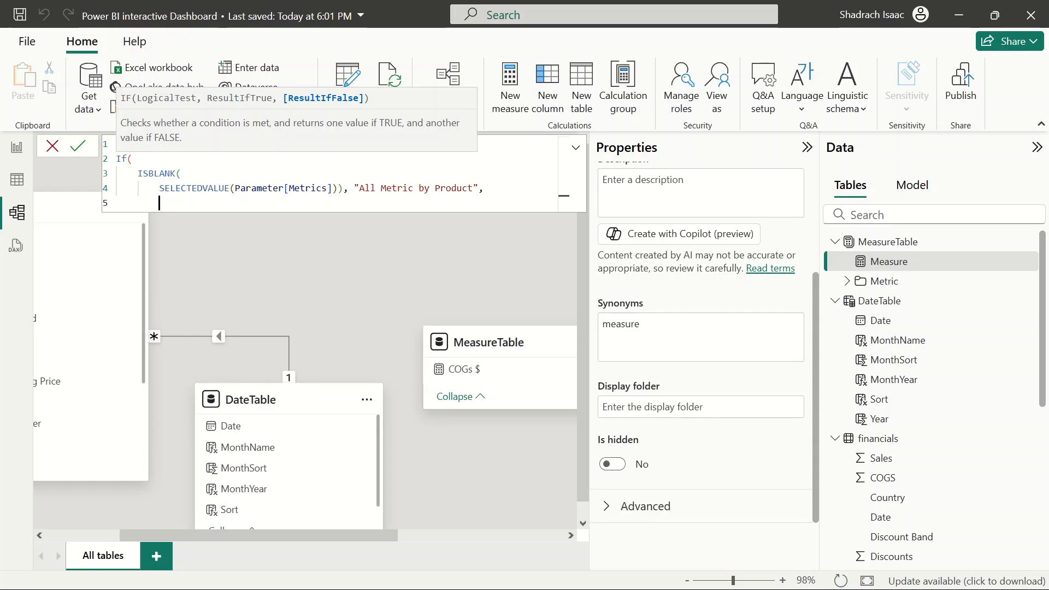
Set the false result to SELECTEDVALUE(Parameter[Metrics]) & " by Product", reusing the copied expression
drag(337, 188, 164, 188)
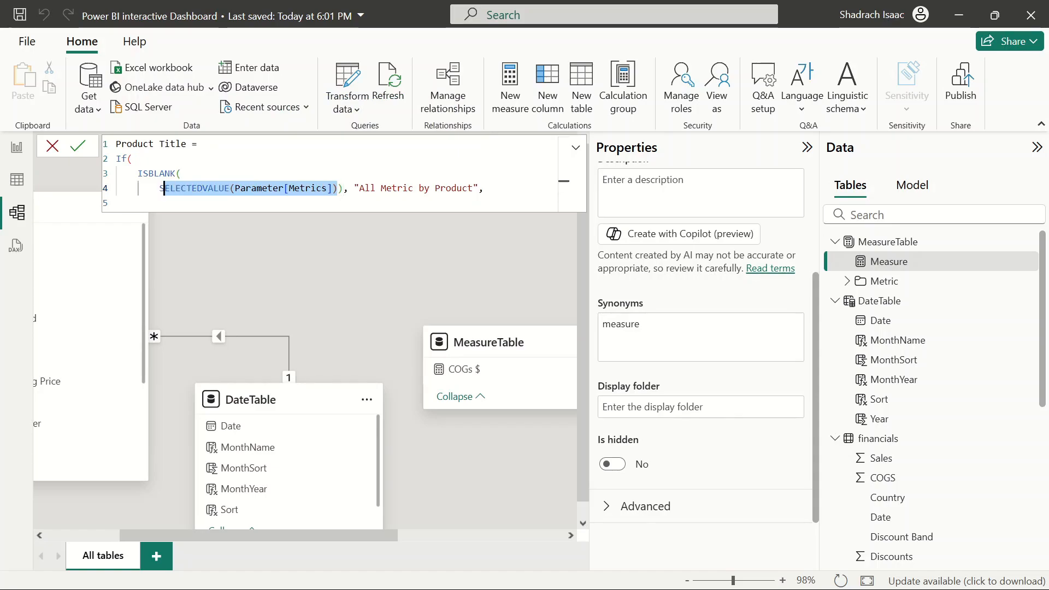
drag(163, 188, 159, 188)
key(ctrl+c)
key(Down)
key(ctrl+v)
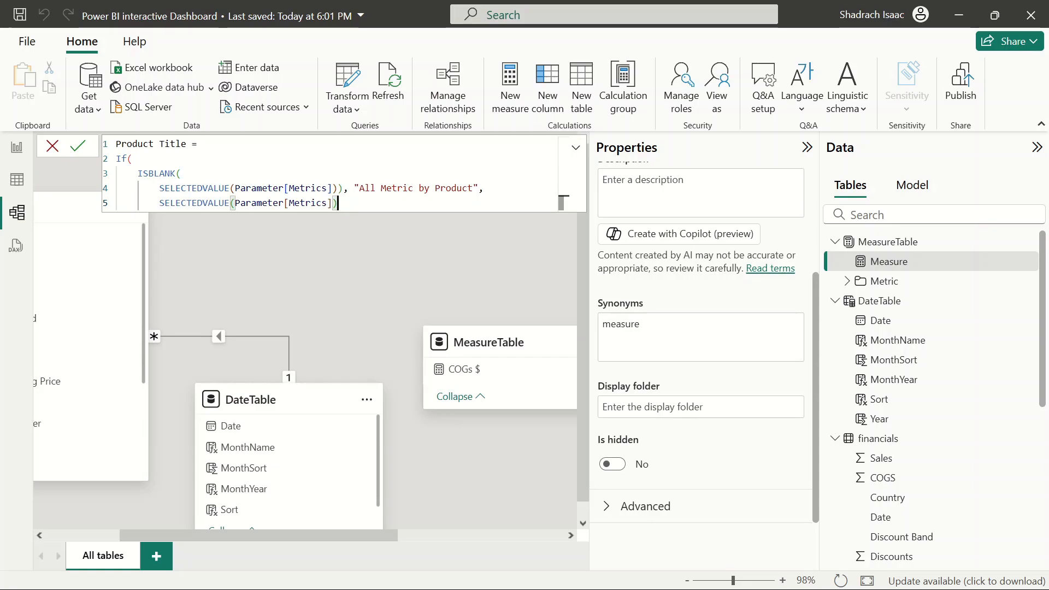
text(& " by Product)
key(Right)
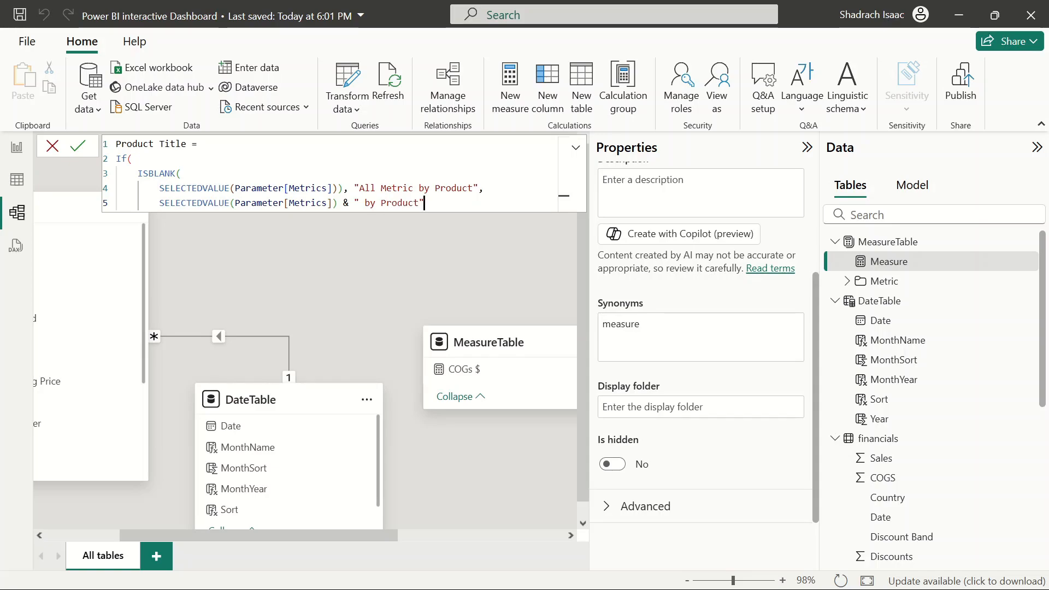
Close the IF on its own line and commit the Product Title measure
text())
key(BackSpace)
key(Return)
key(BackSpace)
key(BackSpace)
text())
key(Return)
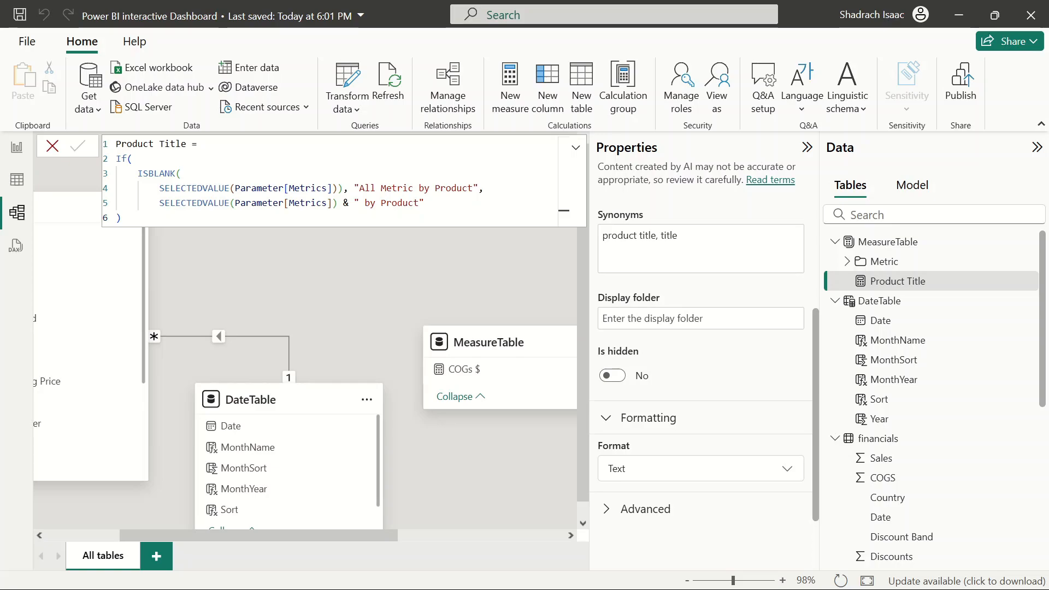
scroll(660, 401, down, 1)
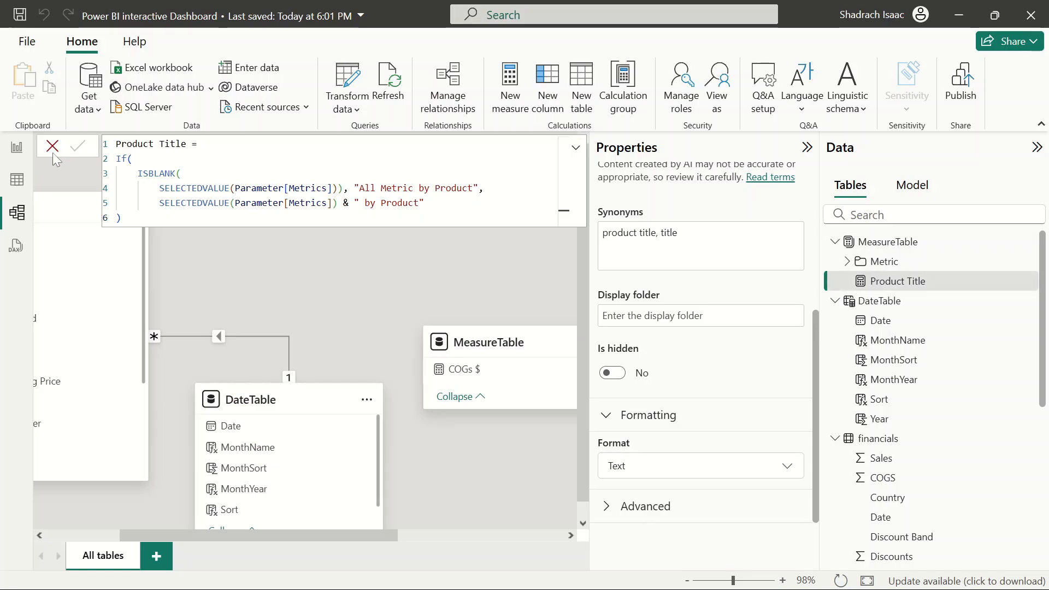
click(17, 148)
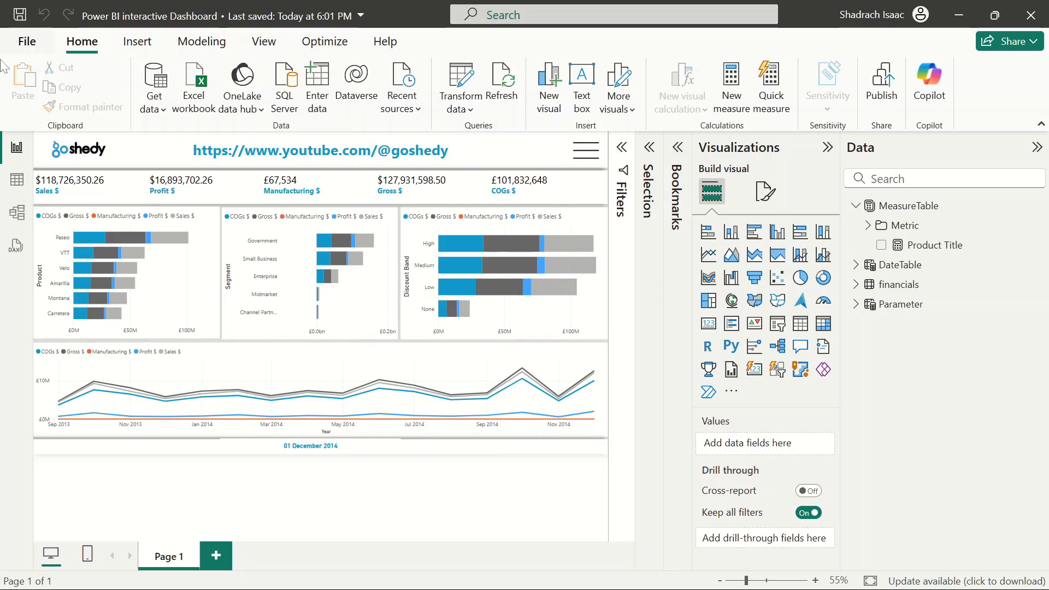
click(29, 188)
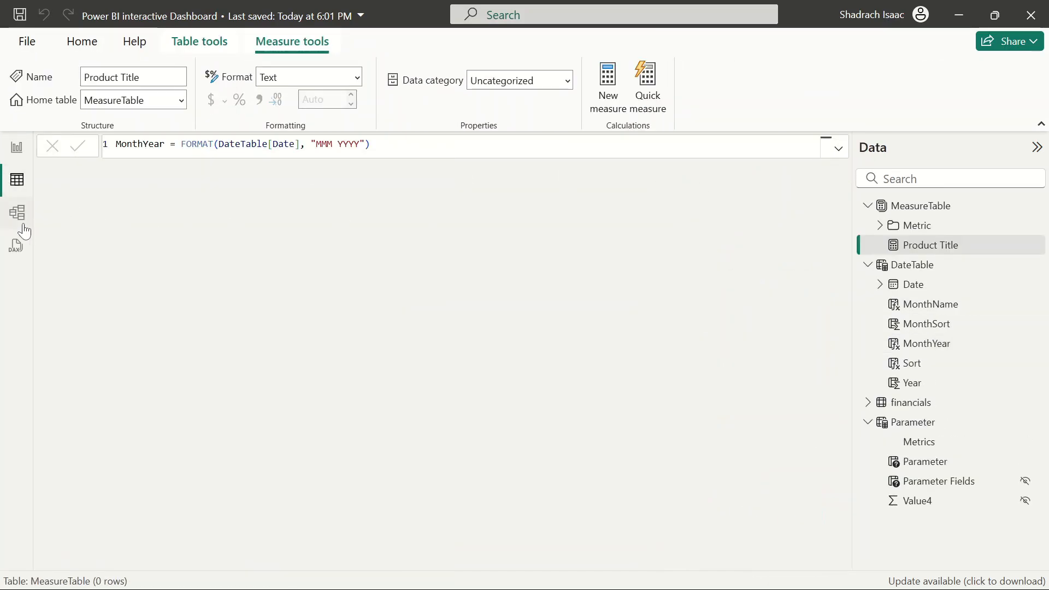
click(23, 226)
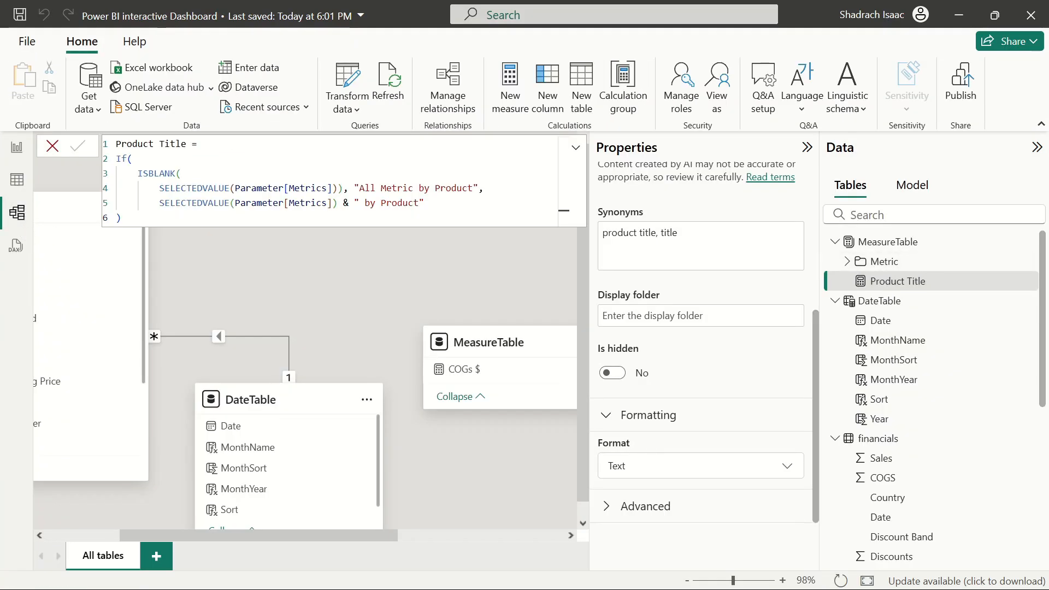
Copy the Product Title formula into a new measure in MeasureTable
click(121, 217)
key(ctrl+a)
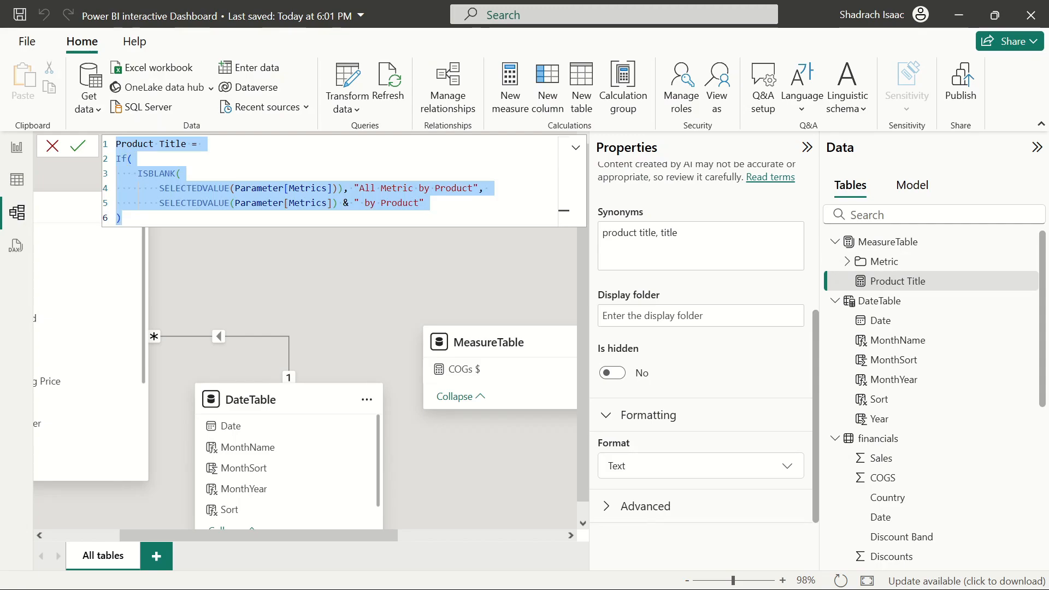
key(Right)
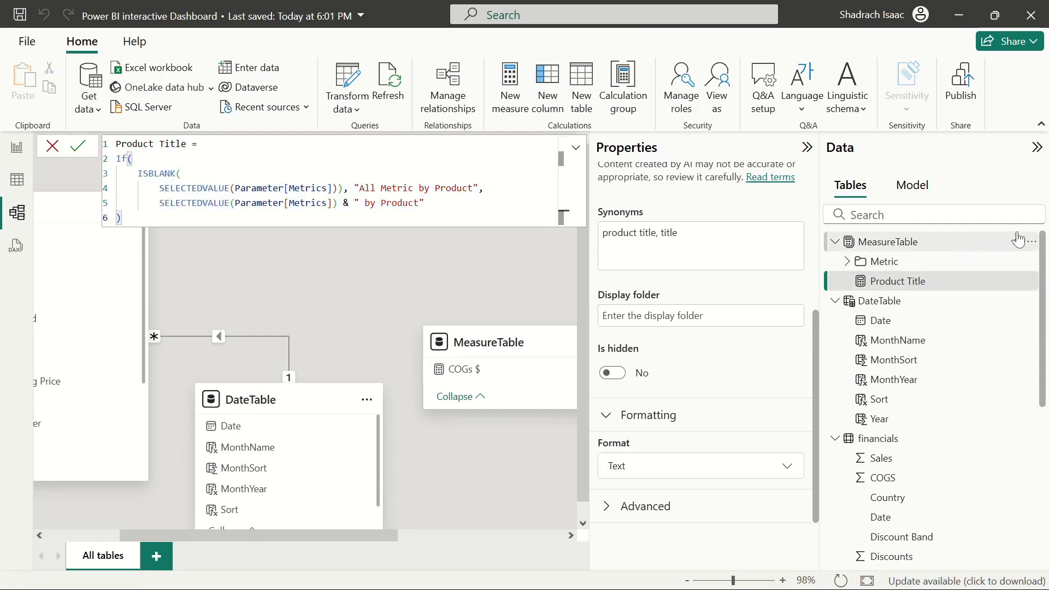
click(1031, 242)
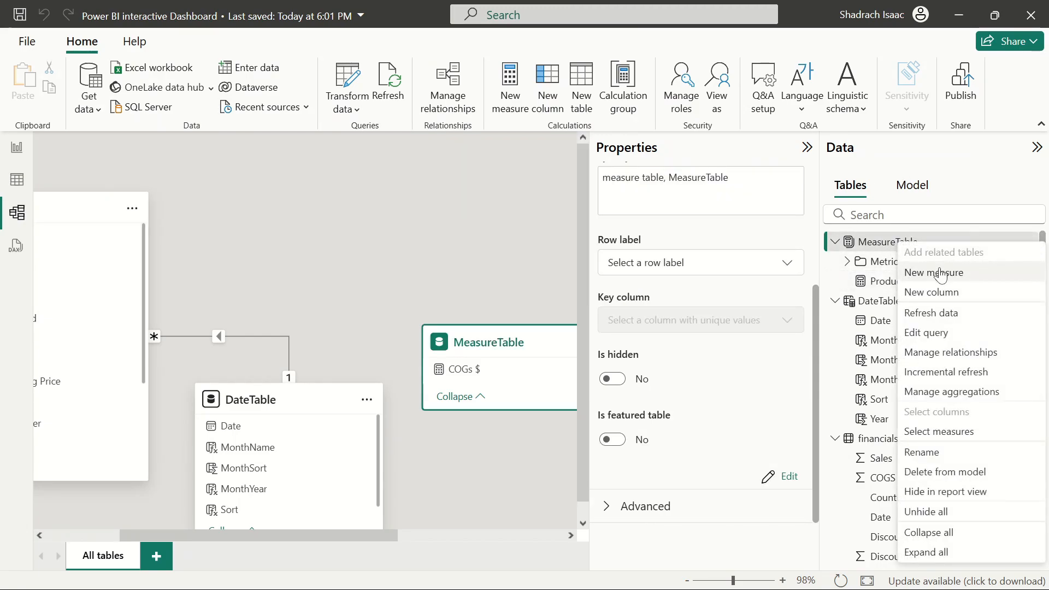
click(505, 207)
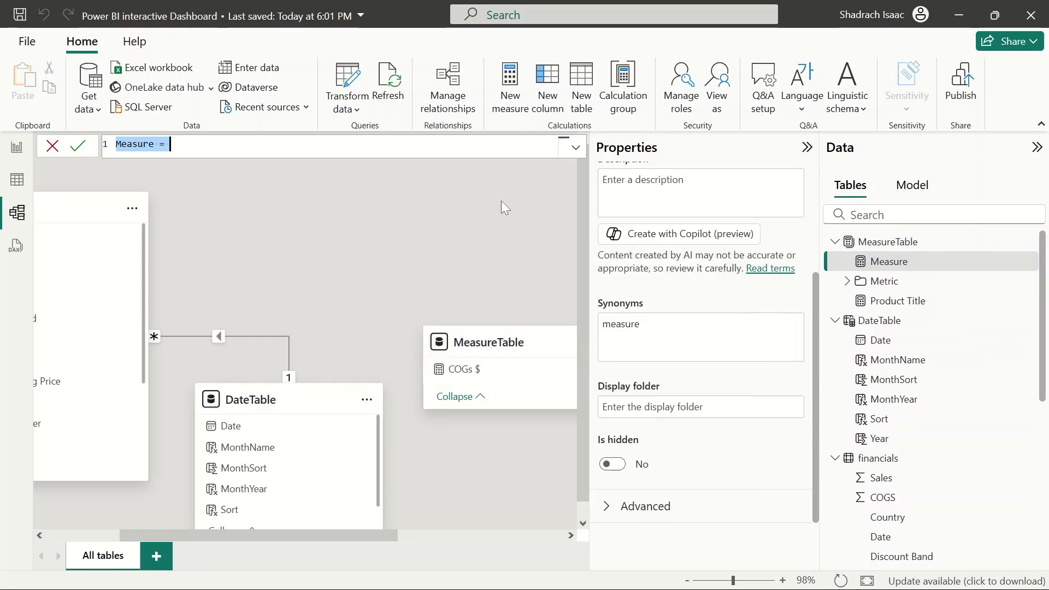
key(BackSpace)
key(ctrl+v)
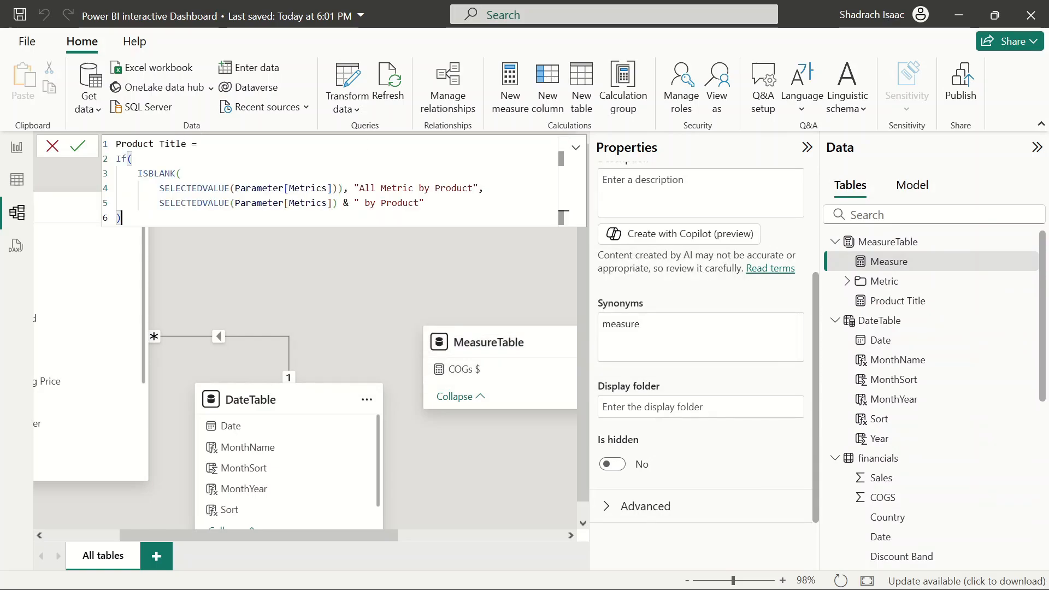
Rename the new measure to Segement Title
click(187, 144)
key(BackSpace)
key(BackSpace)
key(BackSpace)
key(BackSpace)
key(BackSpace)
key(BackSpace)
key(BackSpace)
key(BackSpace)
key(BackSpace)
key(BackSpace)
key(BackSpace)
key(BackSpace)
key(BackSpace)
text(Sep)
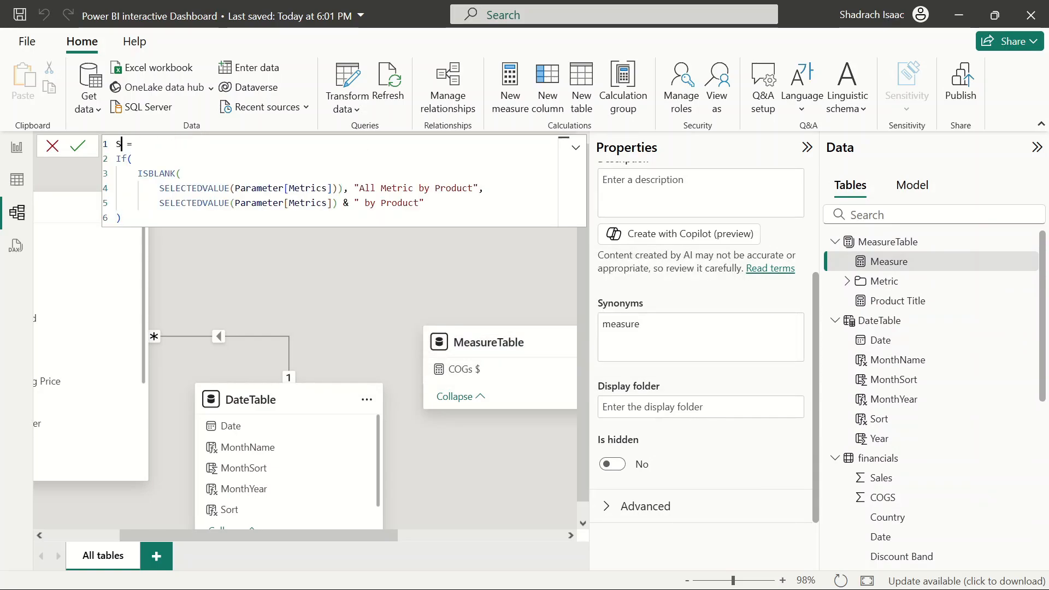
key(BackSpace)
text(gement Title)
Change the true result text to "All Metric by Segement"
click(473, 188)
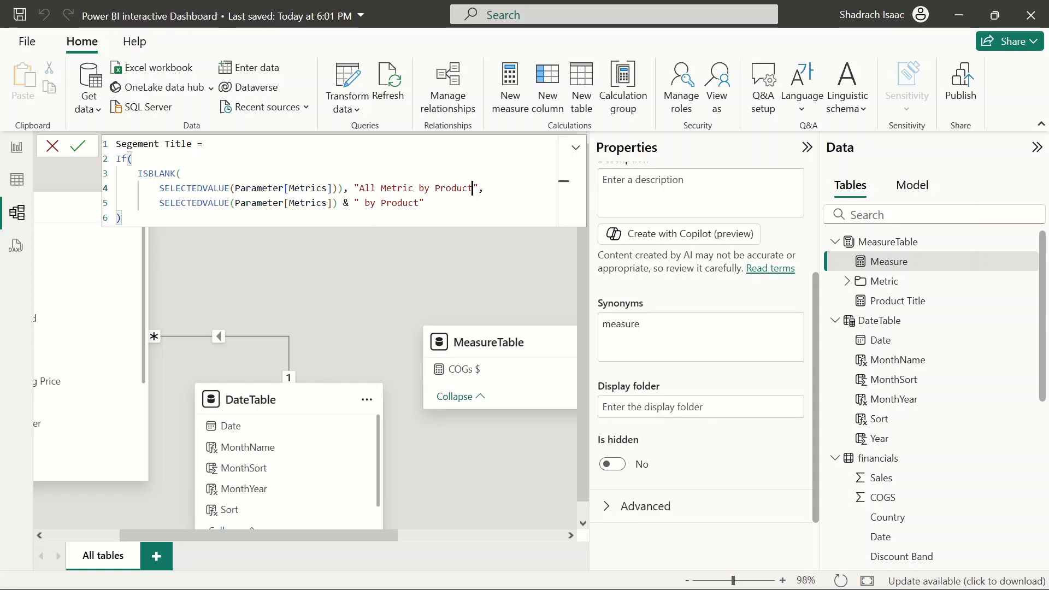
key(BackSpace)
key(BackSpace)
key(BackSpace)
key(BackSpace)
key(BackSpace)
key(BackSpace)
key(BackSpace)
text(Segement)
Change the false result suffix to " by Segment"
click(419, 203)
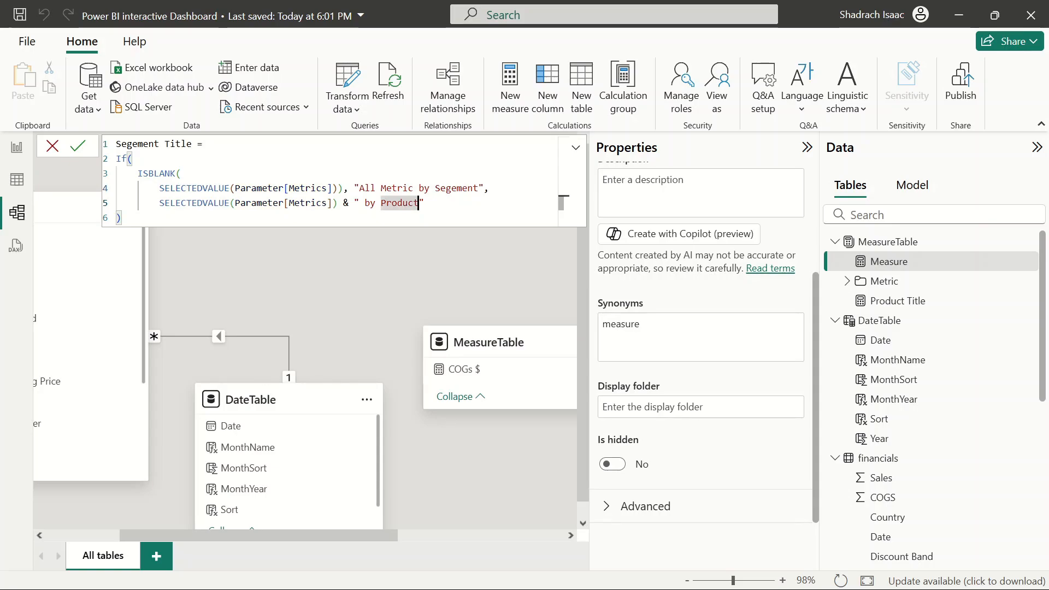
key(BackSpace)
key(BackSpace)
key(BackSpace)
key(BackSpace)
key(BackSpace)
key(BackSpace)
key(BackSpace)
text(Segment)
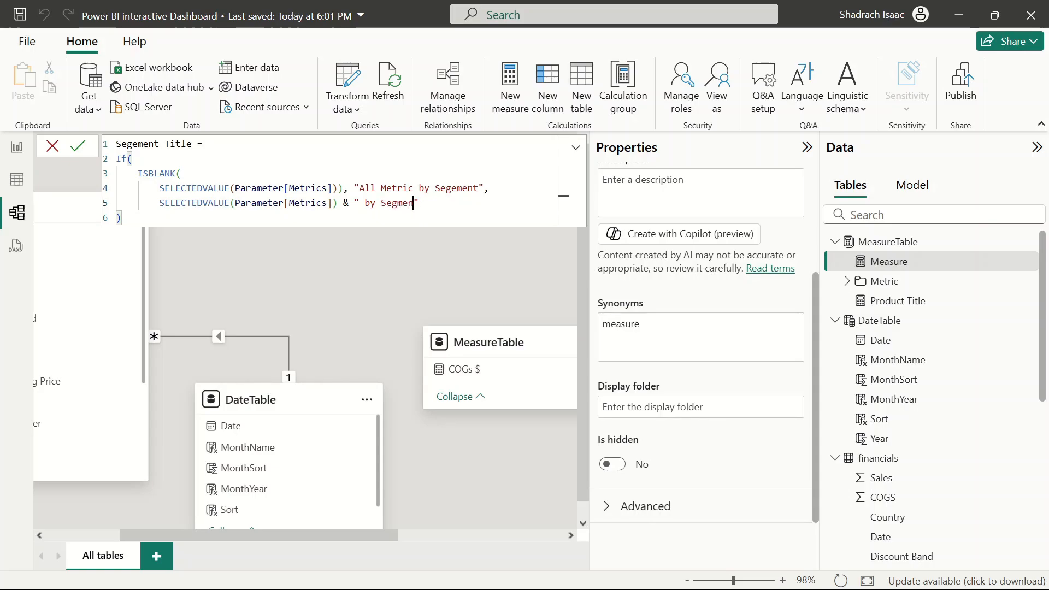
key(BackSpace)
key(BackSpace)
key(BackSpace)
Correct the spelling to Segment in the true result text and in the measure name
key(BackSpace)
text(ment)
click(457, 188)
key(BackSpace)
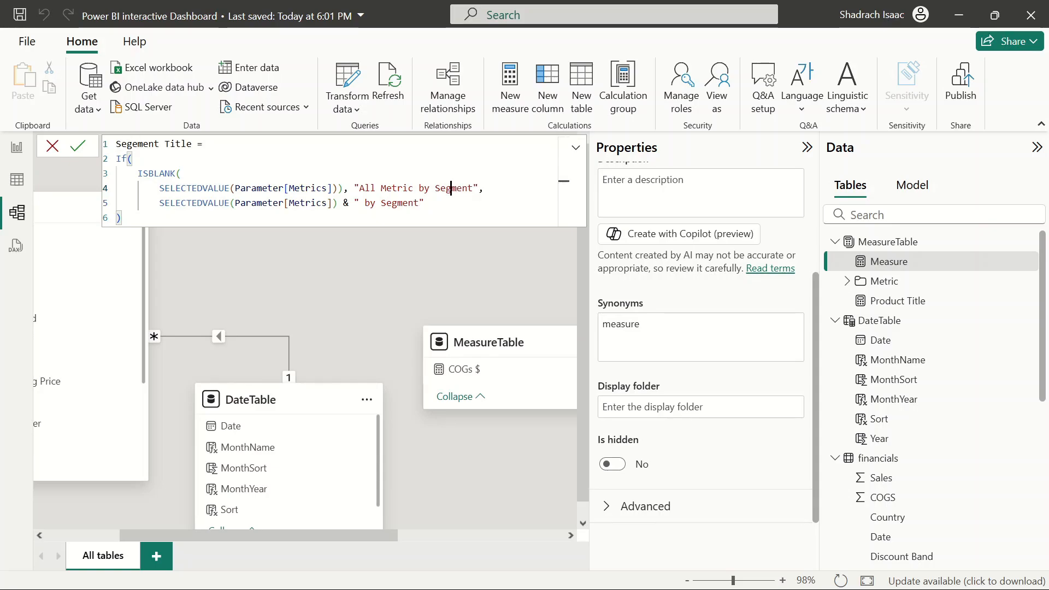
click(138, 144)
key(BackSpace)
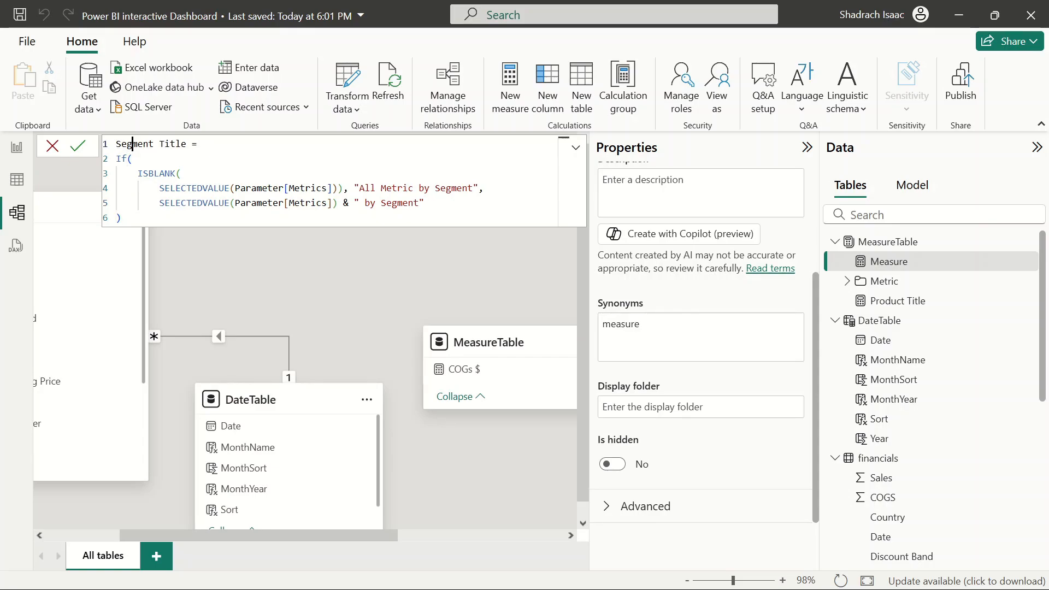
Commit the Segment Title measure formula
scroll(936, 432, down, 5)
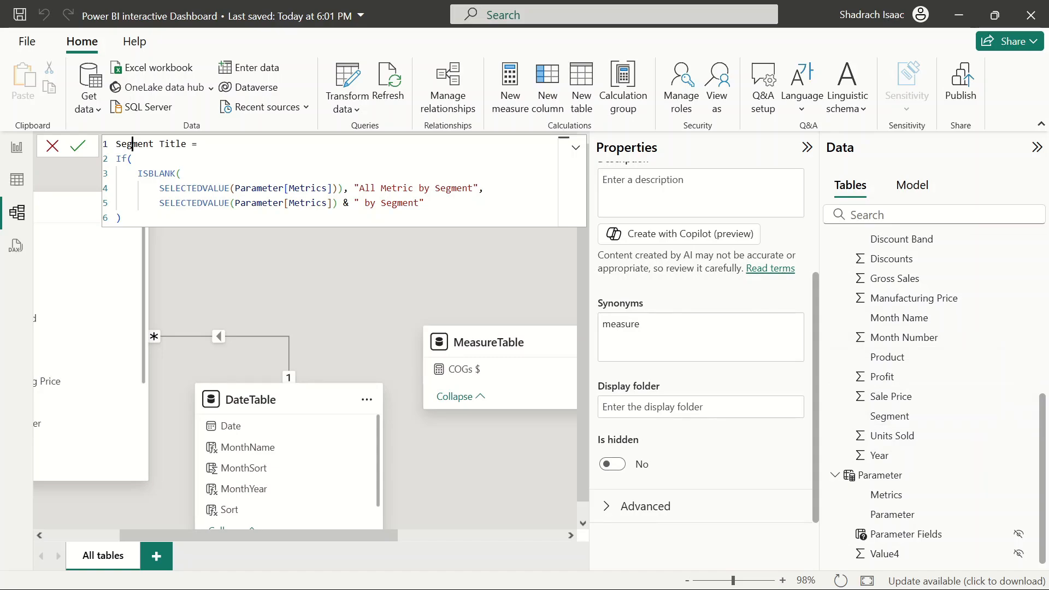
click(424, 203)
key(ctrl+a)
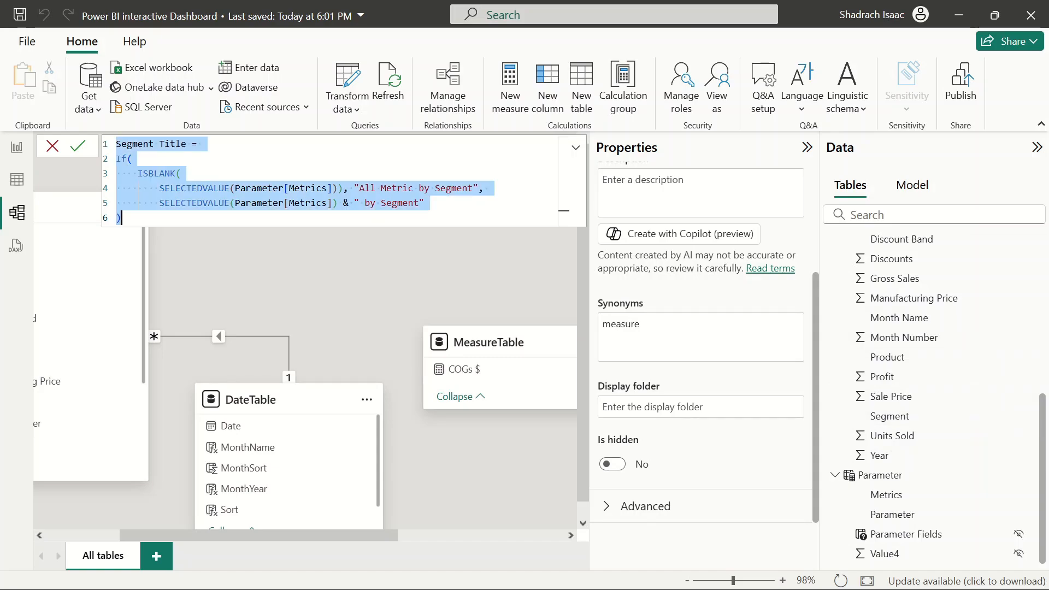
key(BackSpace)
key(ctrl+z)
key(ctrl+c)
click(122, 218)
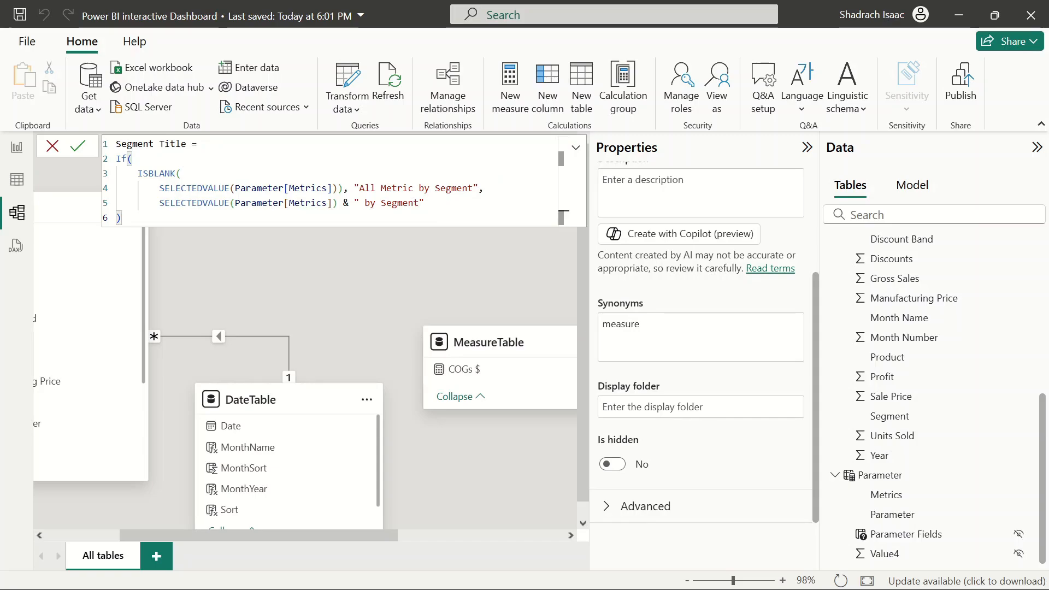
key(Return)
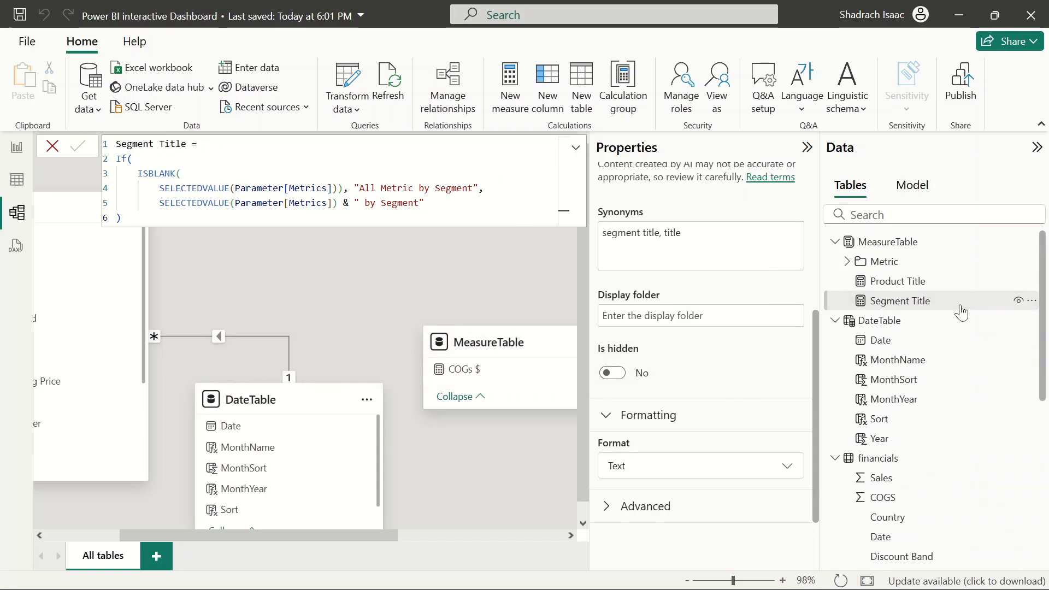
Create a new measure in the Metric folder and paste the Segment Title formula into it
click(1031, 263)
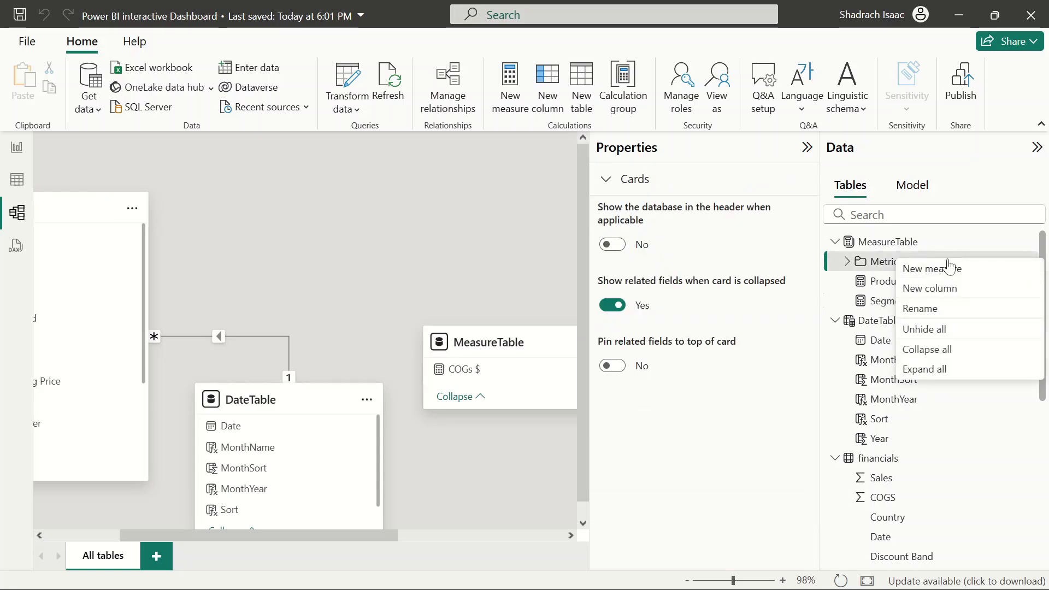
click(930, 270)
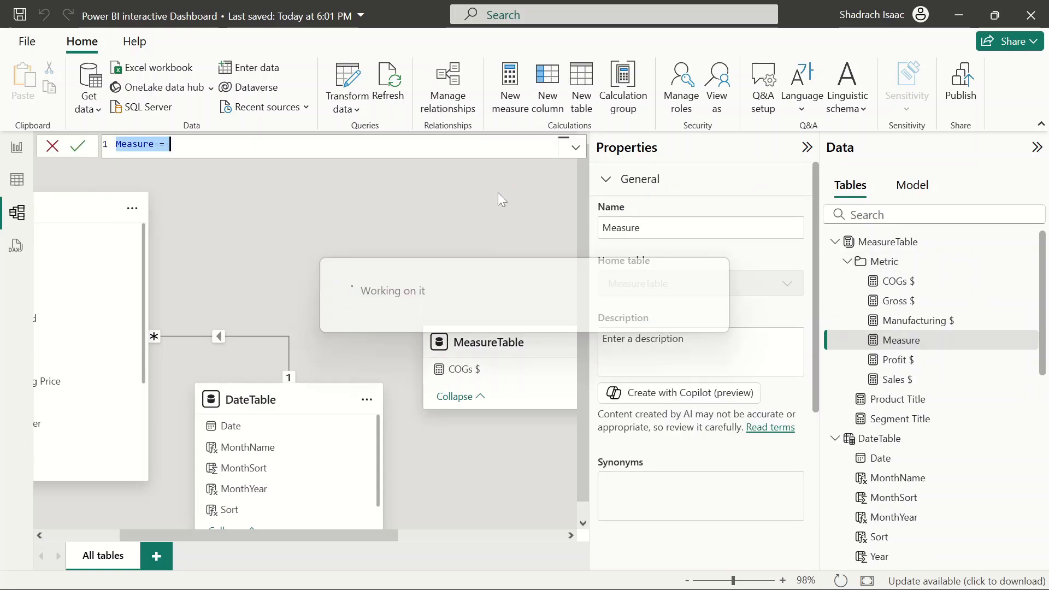
key(BackSpace)
key(ctrl+v)
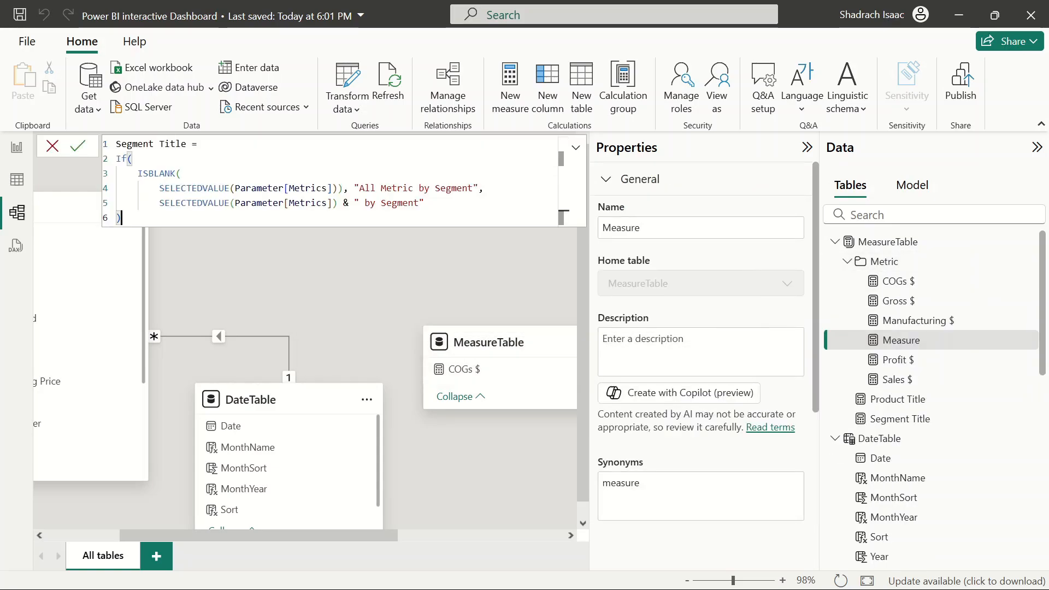
Rename the new measure to Band Title in the formula
key(Right)
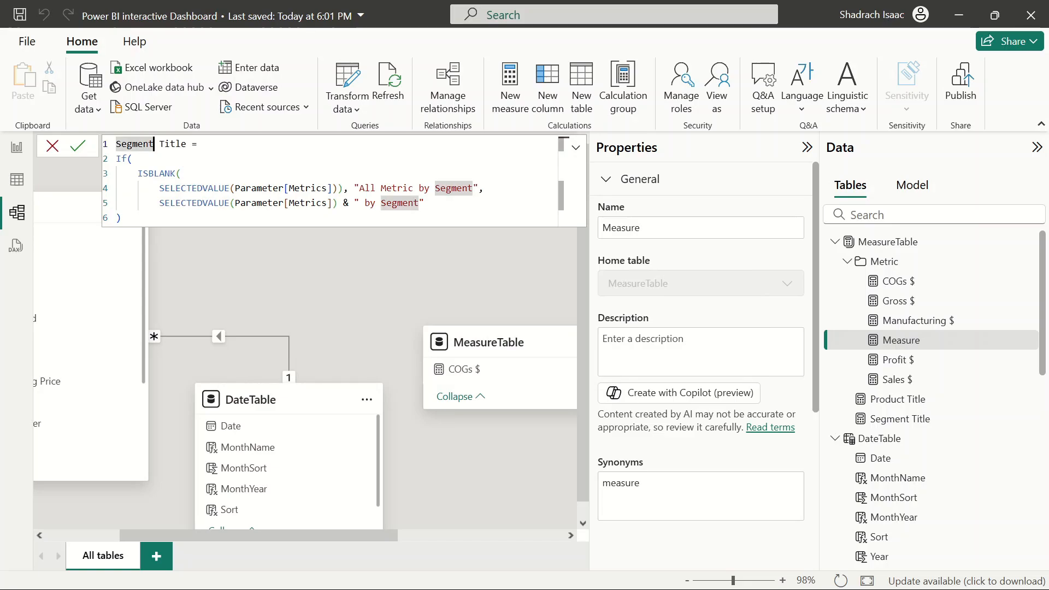
key(BackSpace)
key(BackSpace)
key(BackSpace)
key(BackSpace)
key(BackSpace)
key(BackSpace)
key(BackSpace)
text(Band)
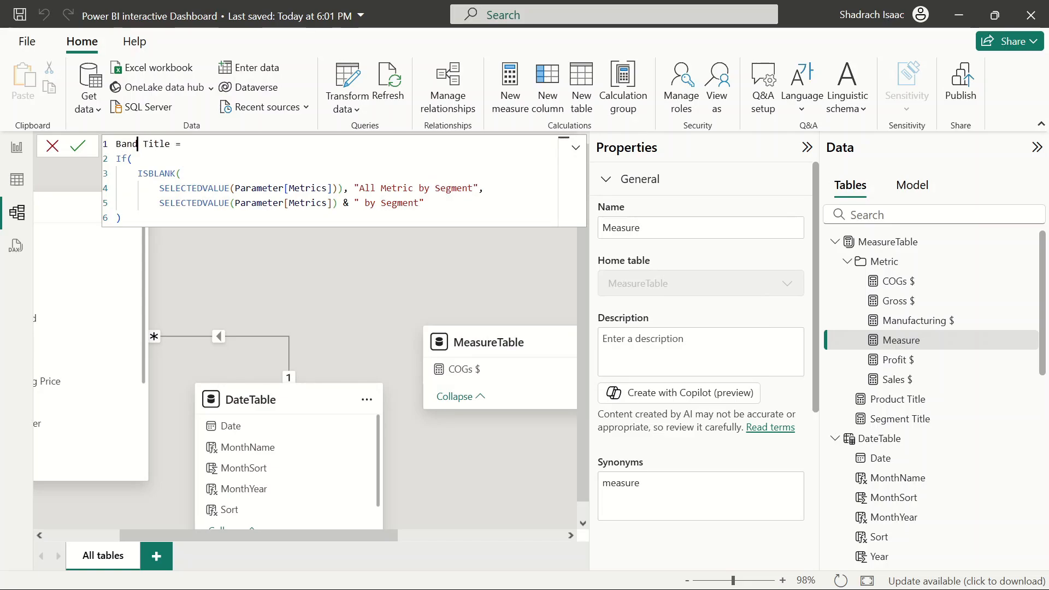
Change the true result to "All Metric by Discount Band" and the false suffix to " by Discount Band", then commit
click(425, 203)
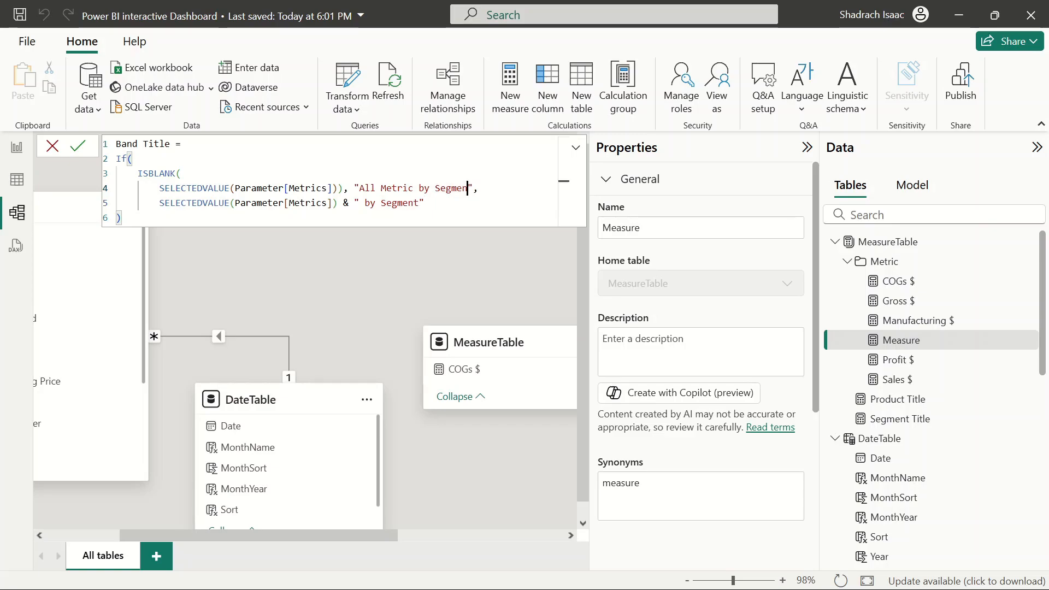
key(BackSpace)
key(BackSpace)
key(BackSpace)
key(BackSpace)
text(nt)
key(BackSpace)
key(BackSpace)
key(BackSpace)
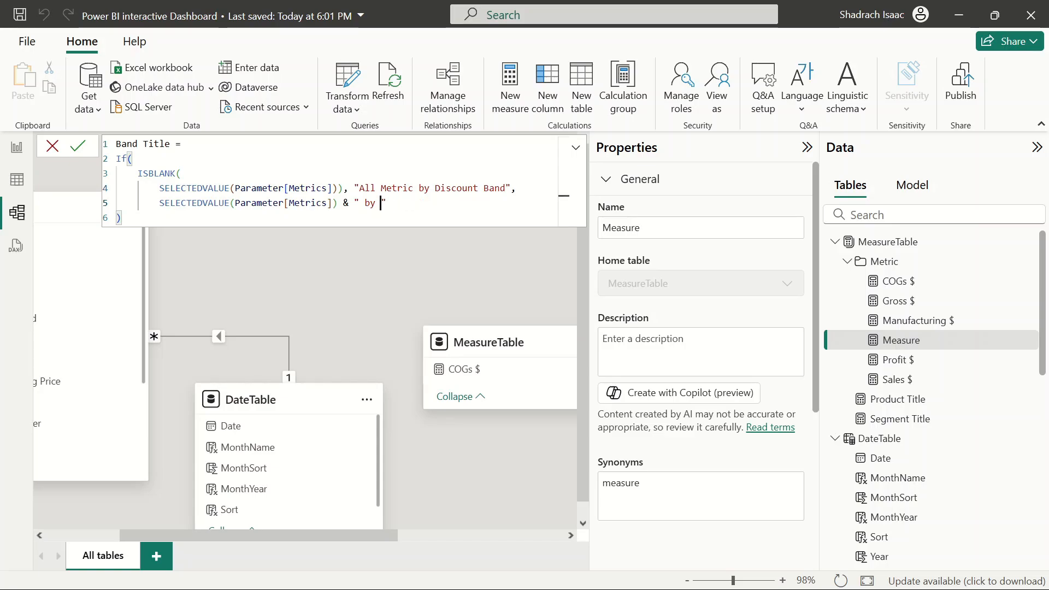
text(Discount Bank)
key(Down)
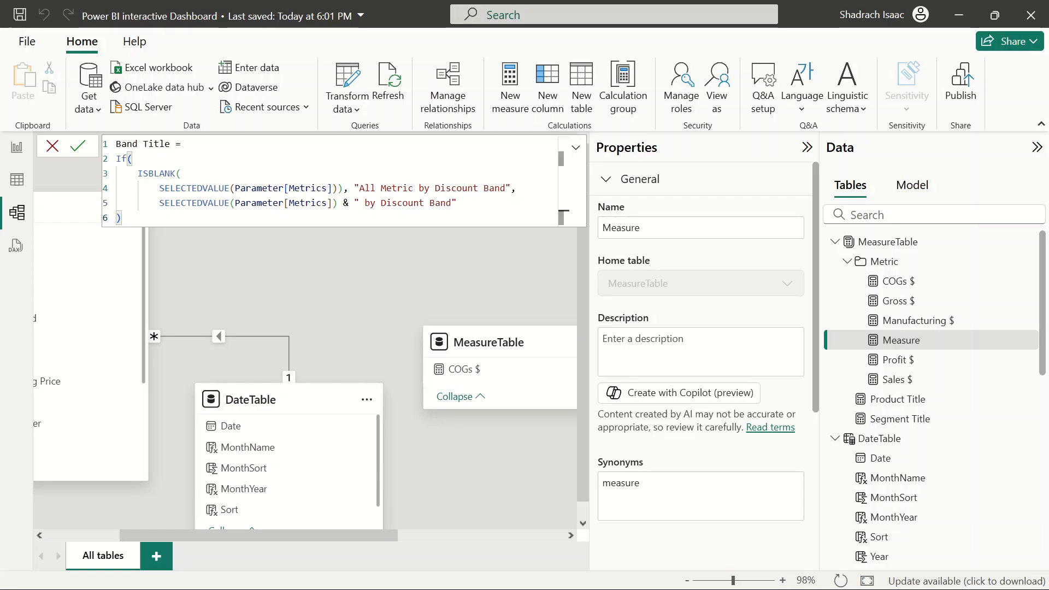
key(Return)
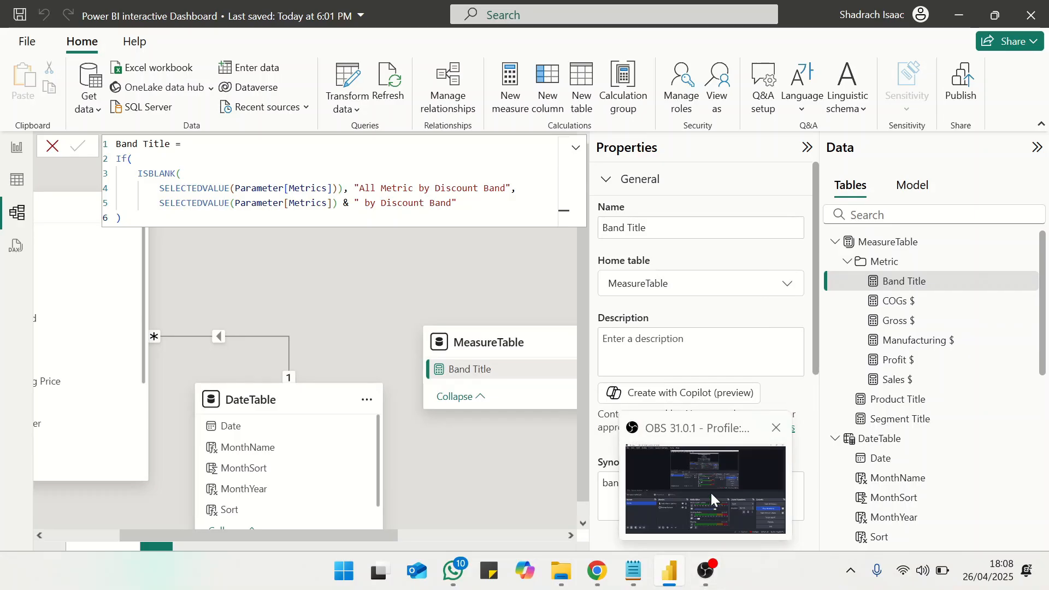
click(710, 491)
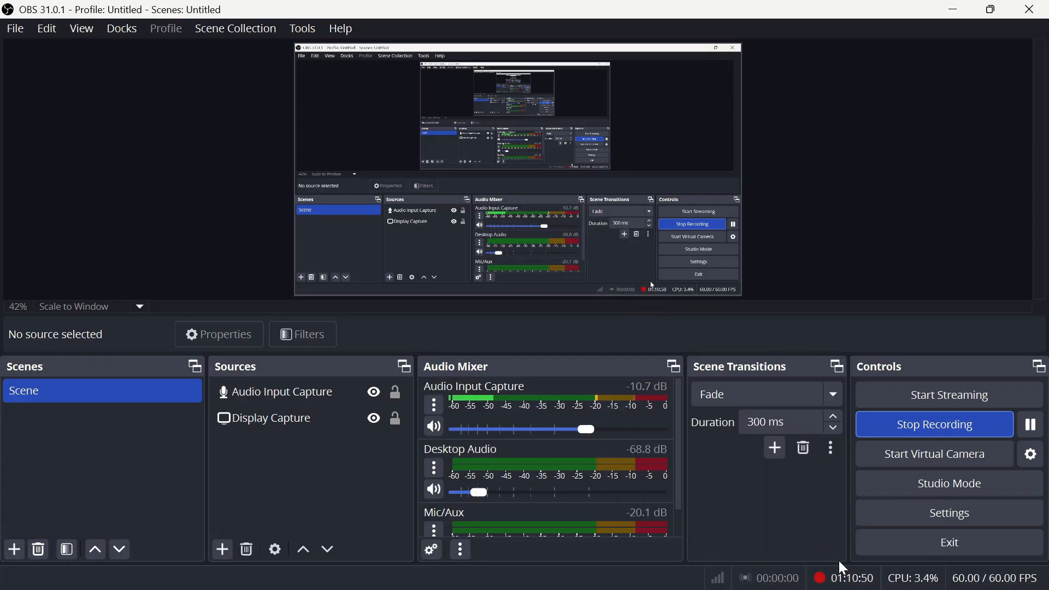
click(953, 10)
click(122, 218)
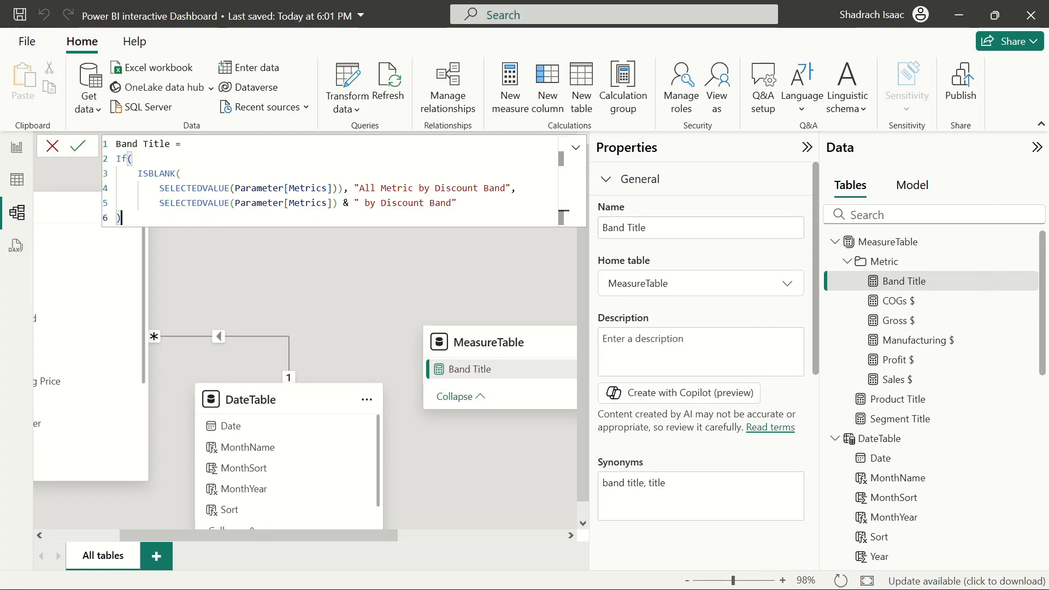
click(78, 149)
click(53, 147)
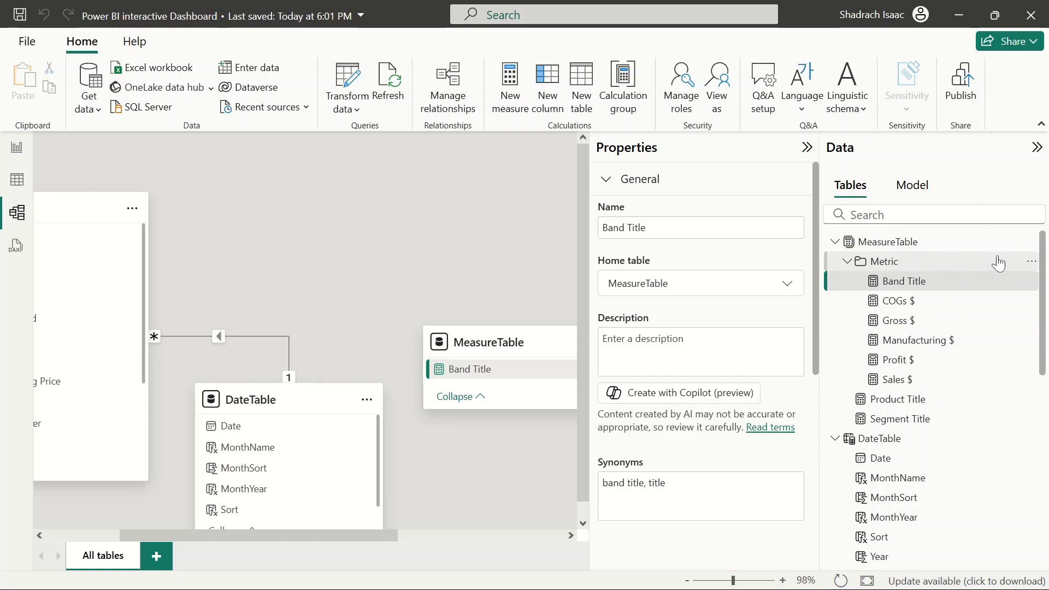
Create another new measure in the Metric folder and paste the Segment Title formula into it
click(1031, 261)
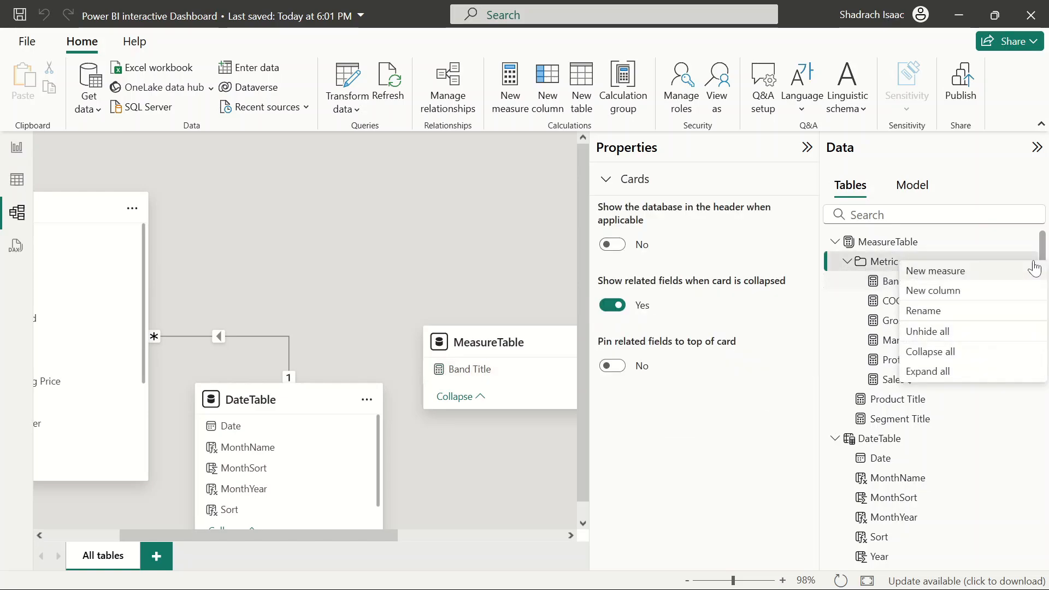
click(969, 271)
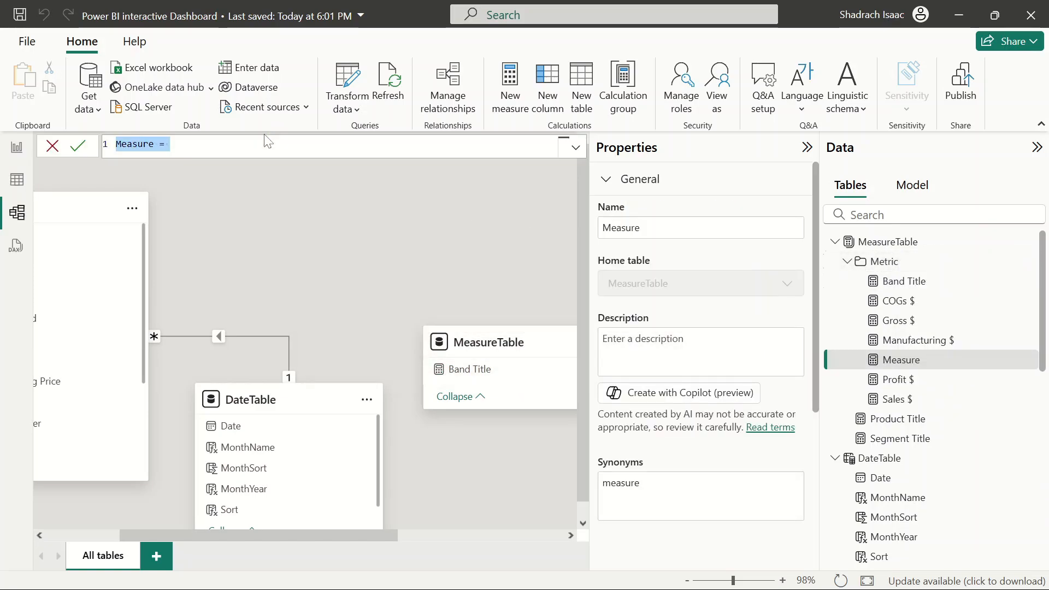
key(BackSpace)
key(ctrl+v)
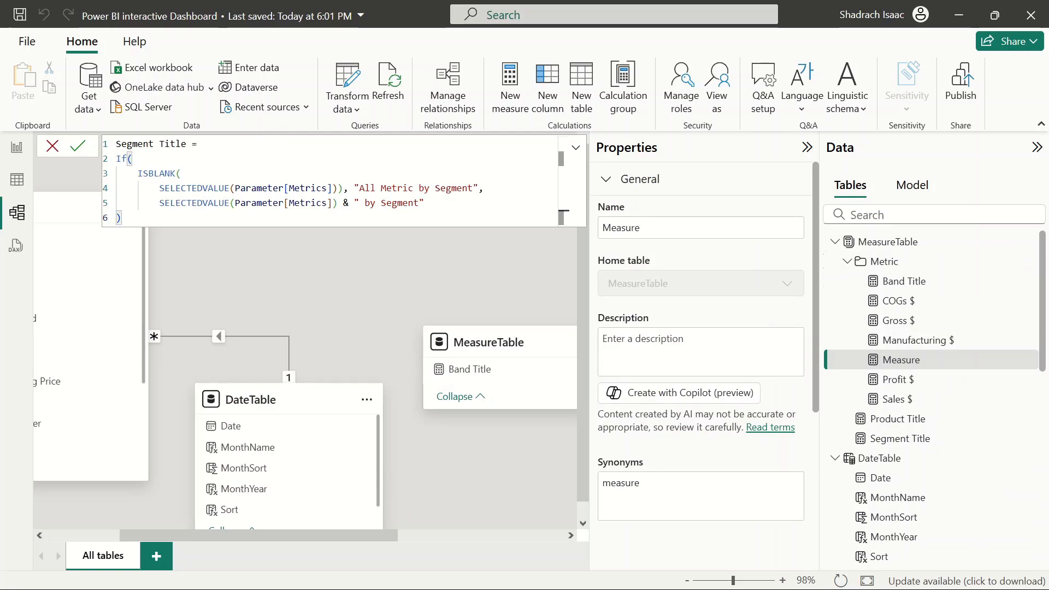
Rename the new measure to time Title in the formula
click(159, 144)
key(Left)
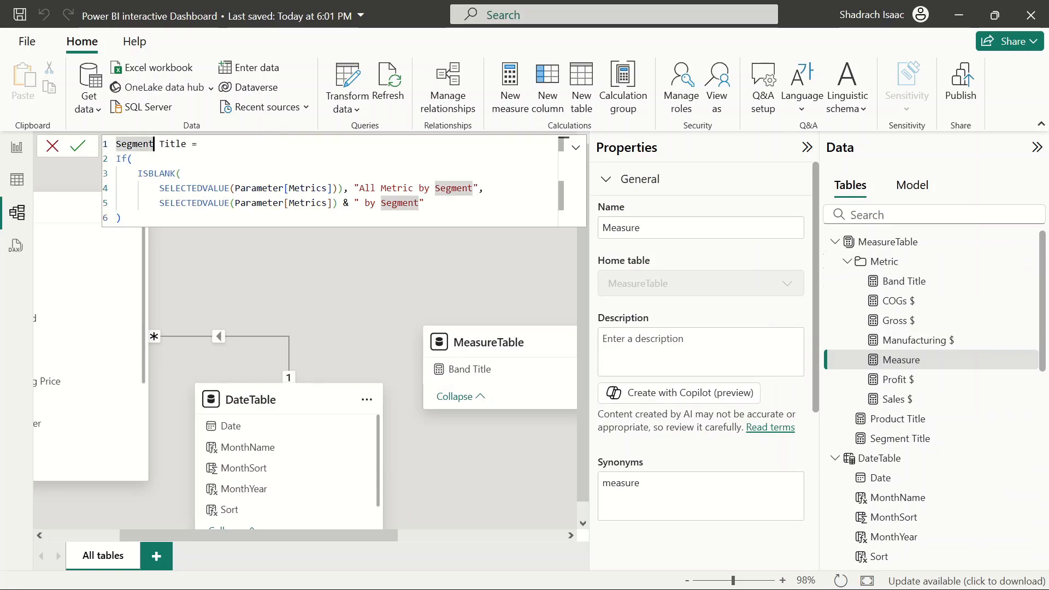
key(BackSpace)
key(BackSpace)
key(BackSpace)
key(BackSpace)
key(BackSpace)
Change the true result text to "All Metric Over Time"
key(BackSpace)
key(BackSpace)
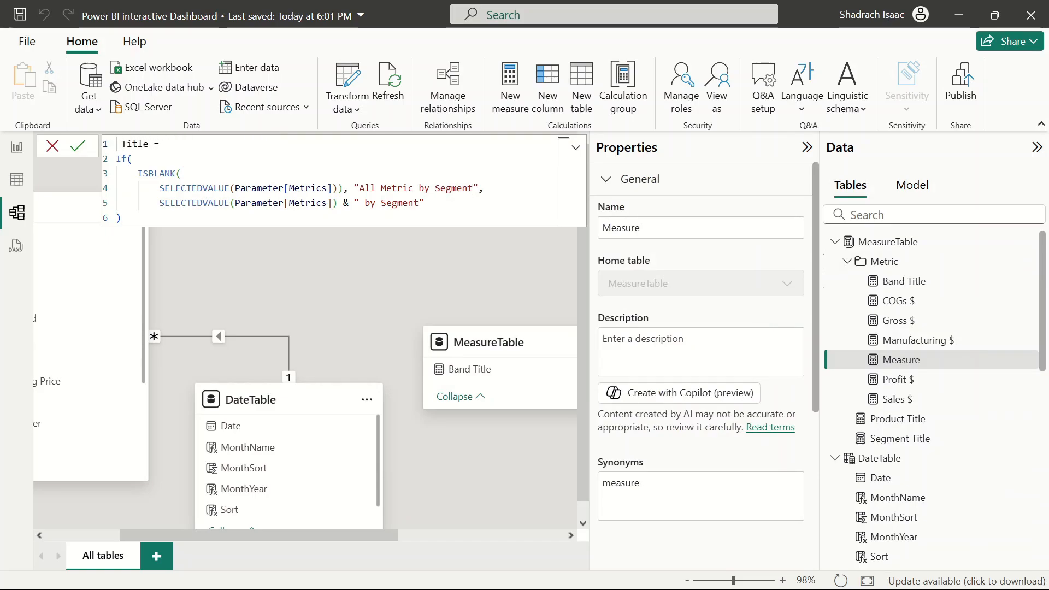
text(time)
click(472, 188)
key(BackSpace)
key(BackSpace)
key(BackSpace)
key(BackSpace)
key(BackSpace)
key(BackSpace)
key(BackSpace)
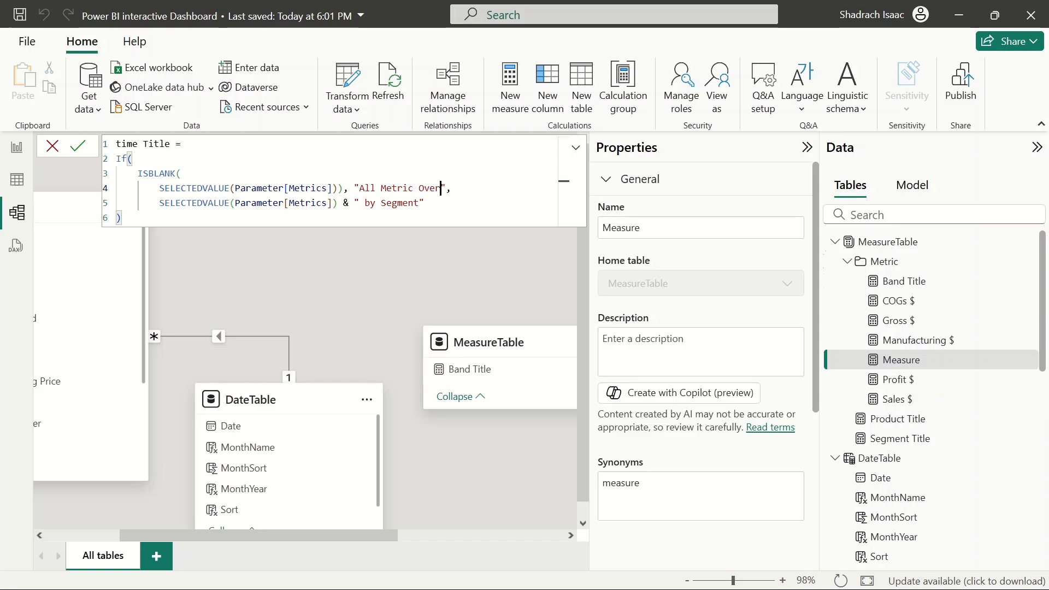
text(OverTim)
Change the false result suffix to " Over Time" and commit the time Title measure
click(419, 203)
key(BackSpace)
key(BackSpace)
key(BackSpace)
key(BackSpace)
key(BackSpace)
key(BackSpace)
key(BackSpace)
text(Time)
key(Left)
key(BackSpace)
key(BackSpace)
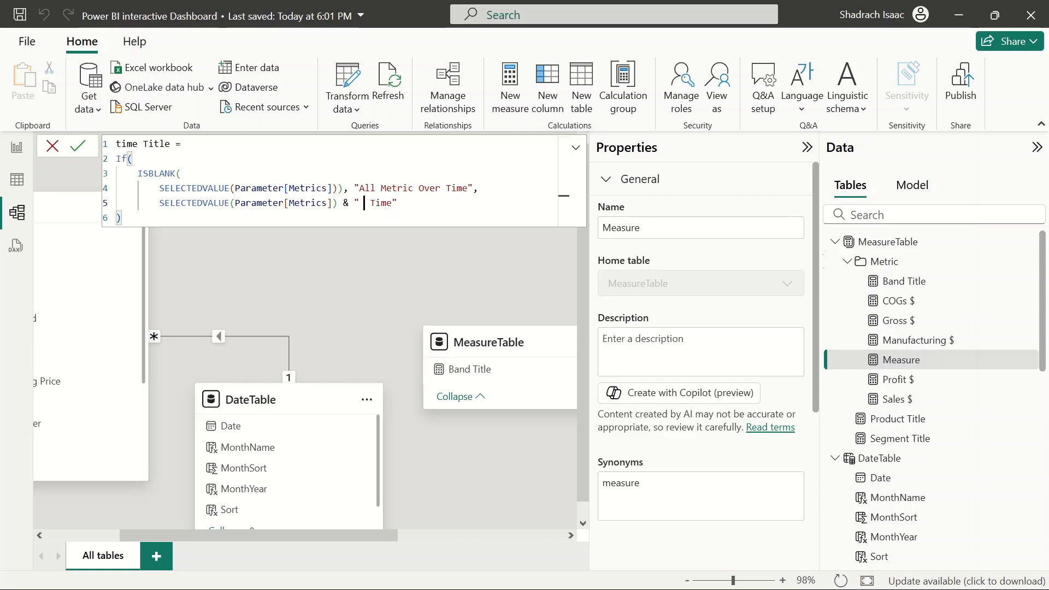
text(Over)
key(Return)
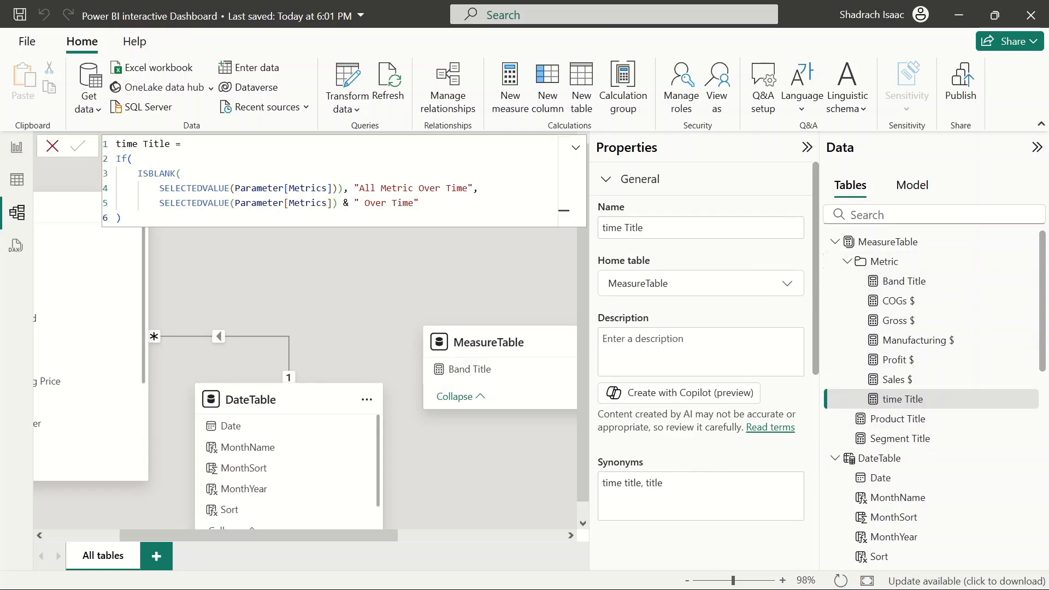
scroll(709, 459, down, 3)
scroll(709, 459, up, 2)
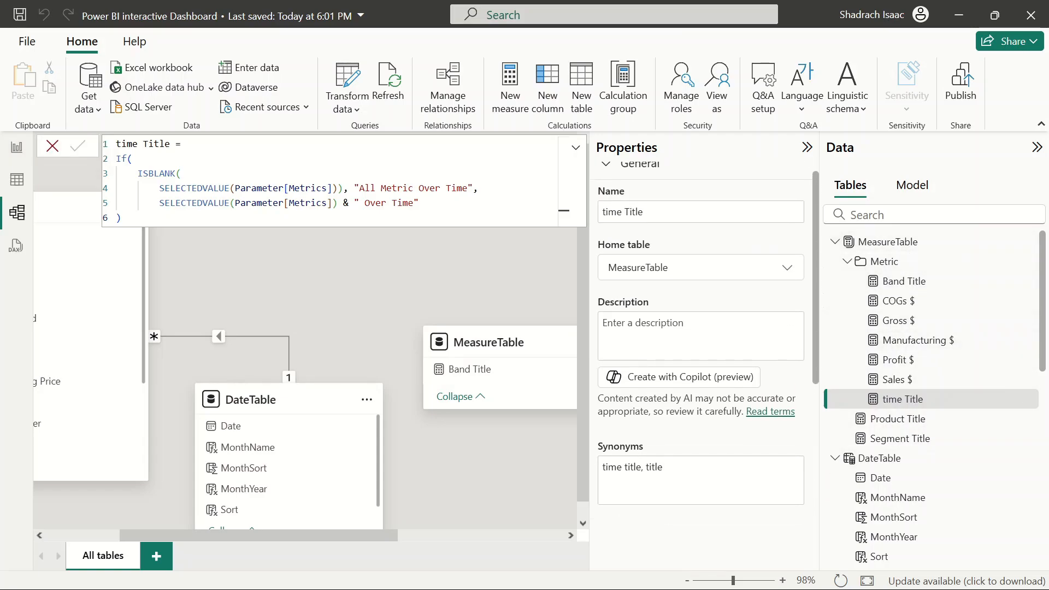
scroll(683, 390, down, 2)
scroll(705, 339, down, 1)
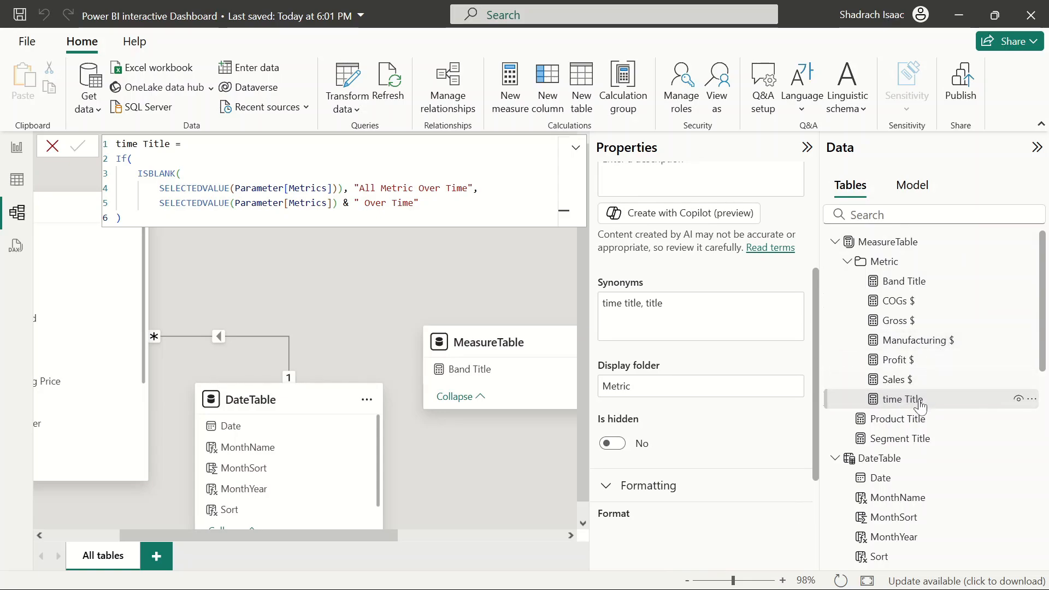
click(848, 262)
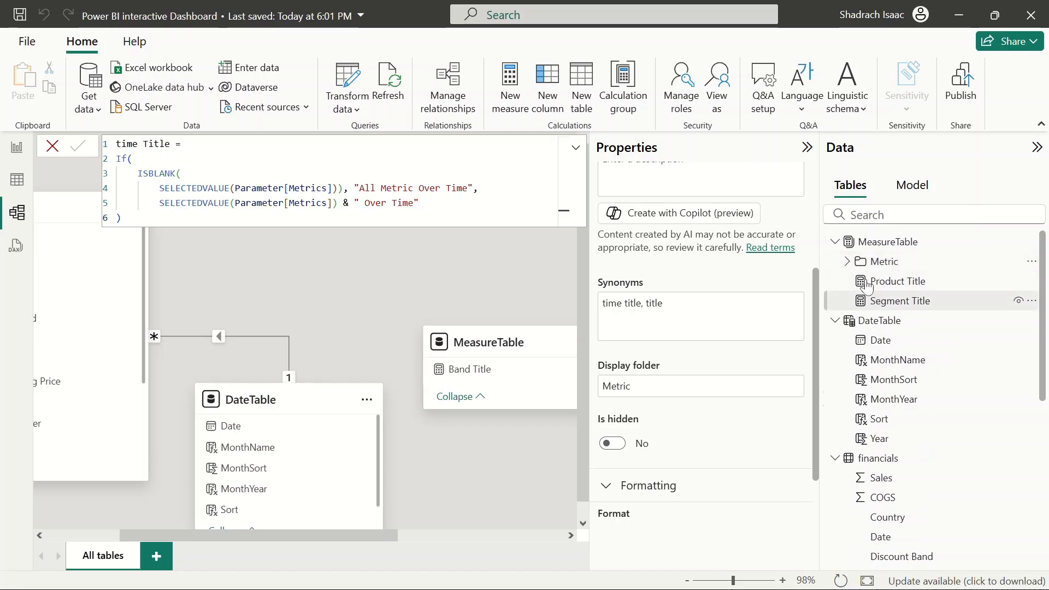
click(849, 263)
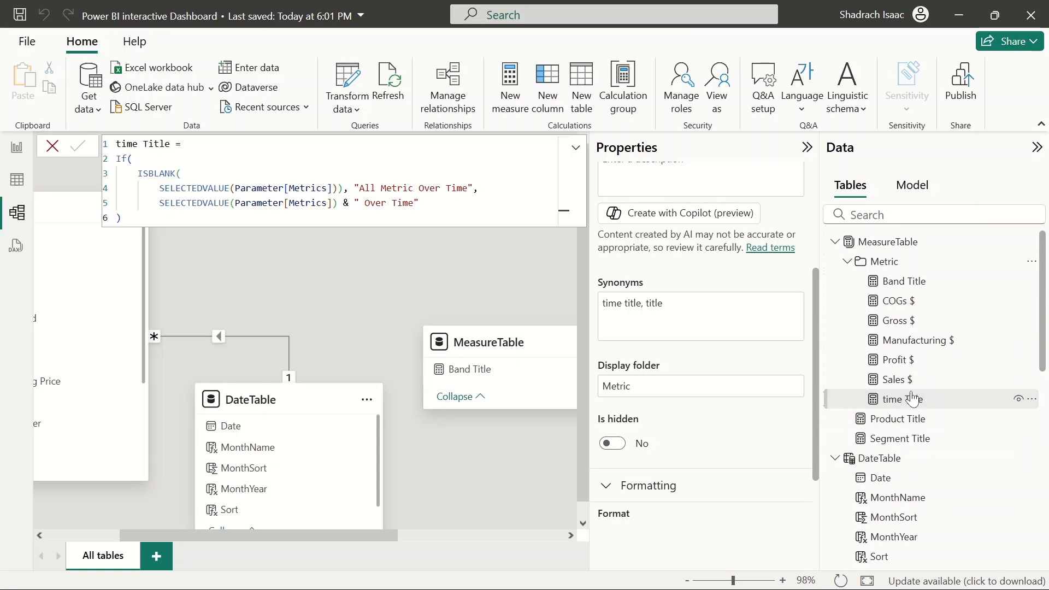
click(848, 262)
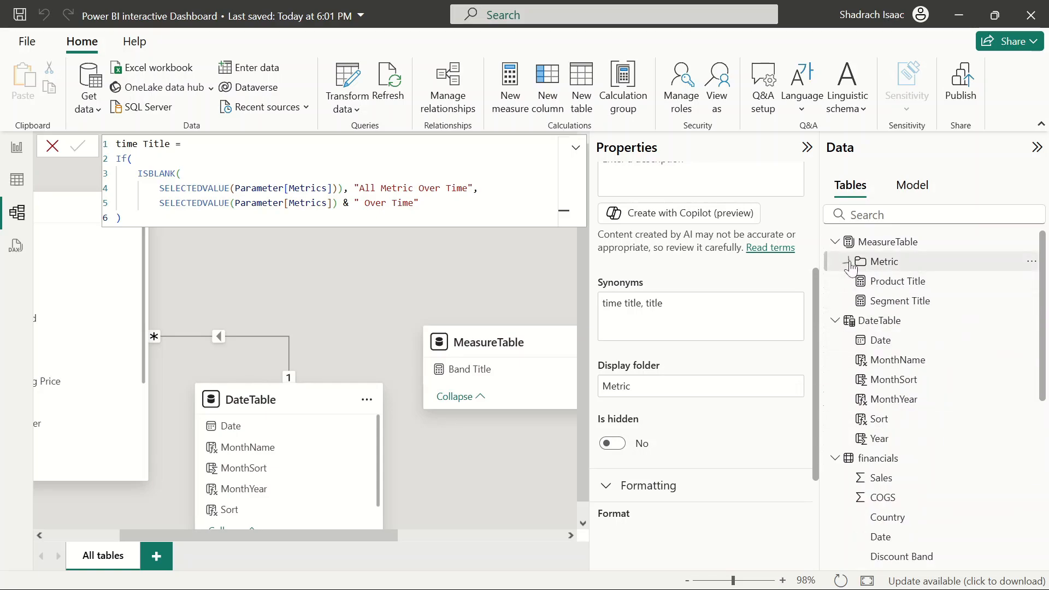
scroll(907, 433, down, 3)
scroll(907, 433, up, 3)
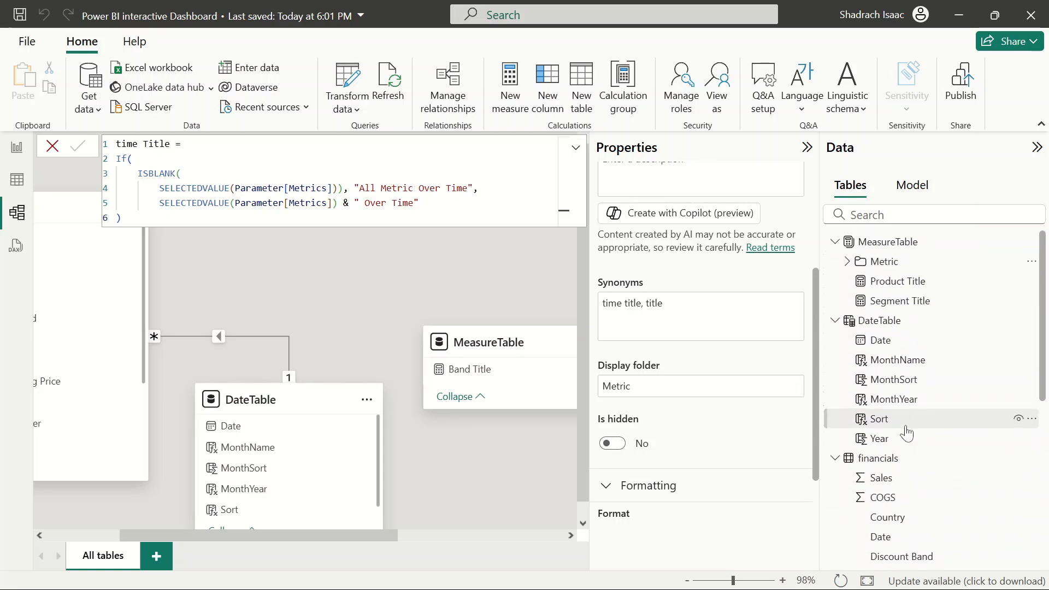
click(848, 263)
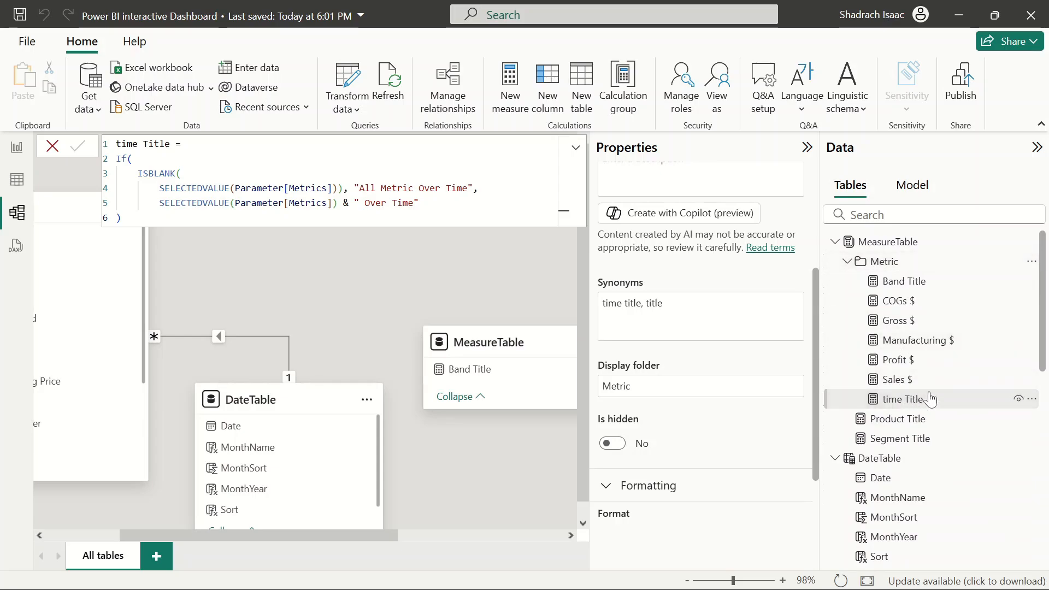
Set the time Title measure's display folder to Title
click(656, 386)
key(BackSpace)
key(BackSpace)
key(BackSpace)
key(BackSpace)
key(BackSpace)
key(BackSpace)
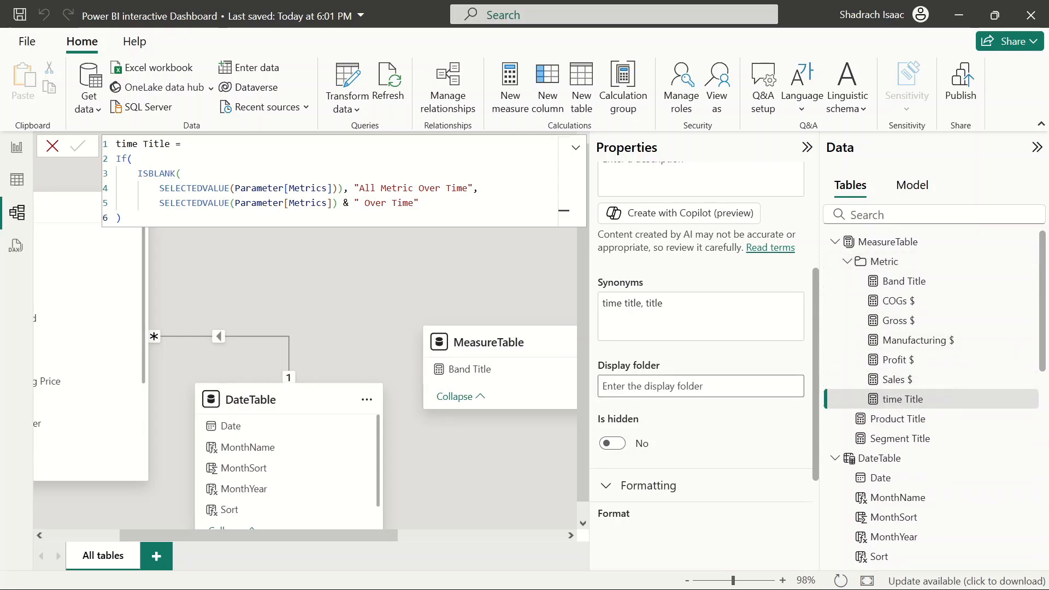
text(Title)
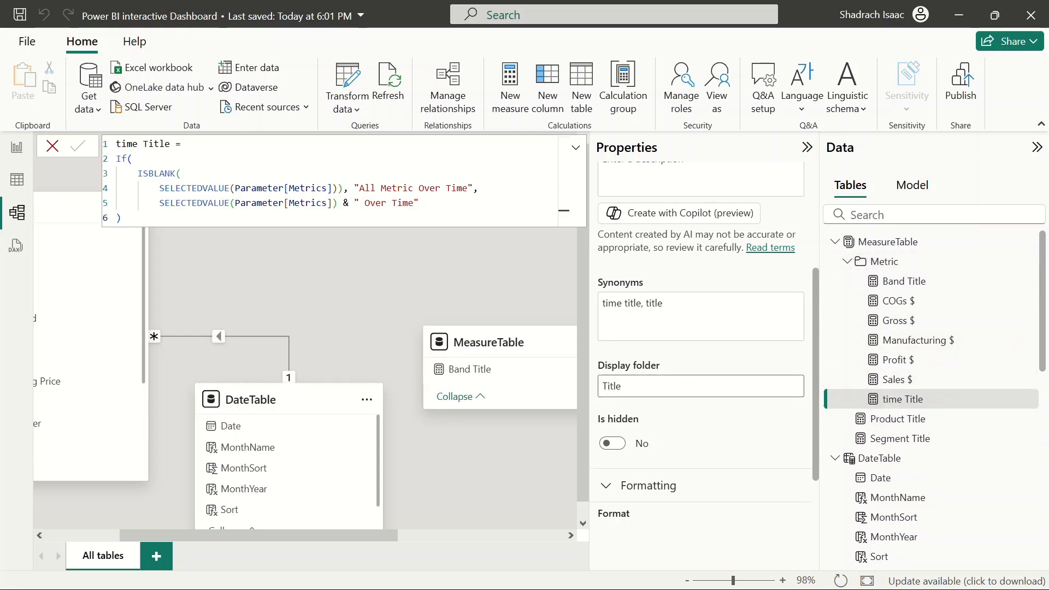
key(Return)
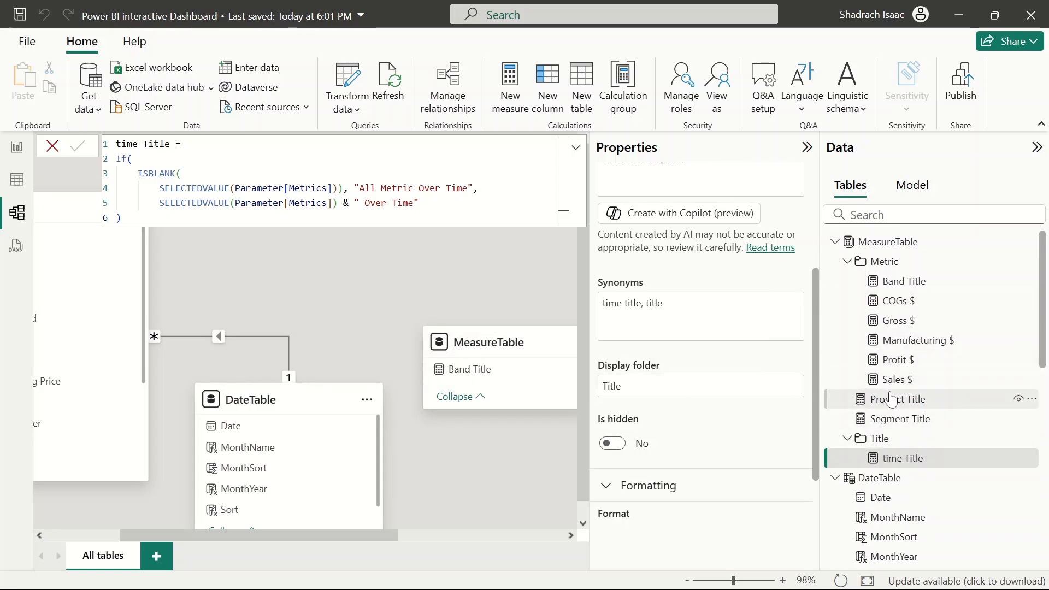
Move the Product Title measure into the Title display folder
click(891, 399)
click(699, 386)
text(VALUE(Parameter[Metrics]) & " by Segment" ))
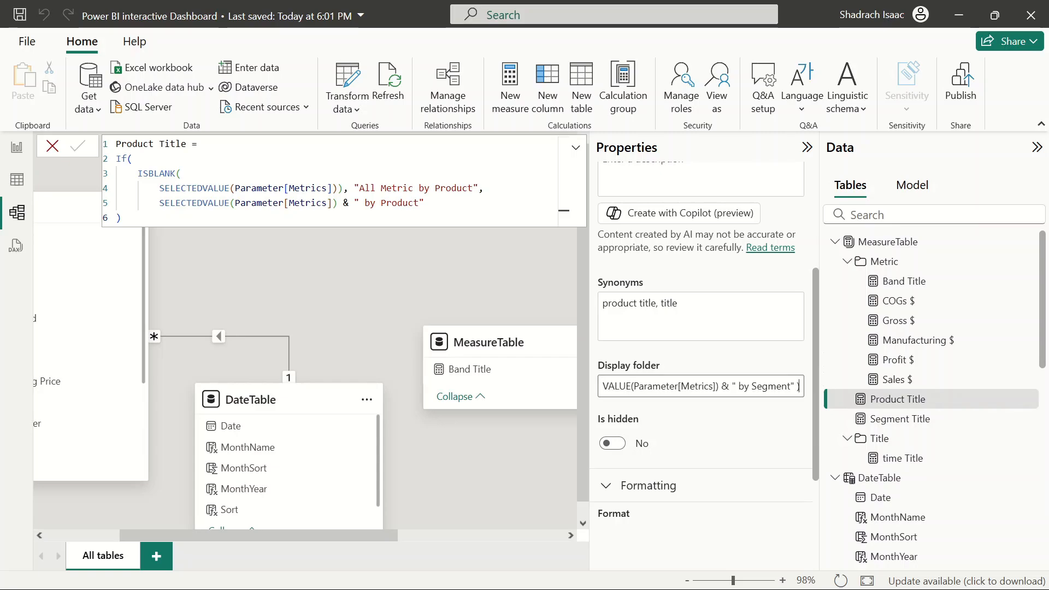
key(ctrl+z)
text(Title)
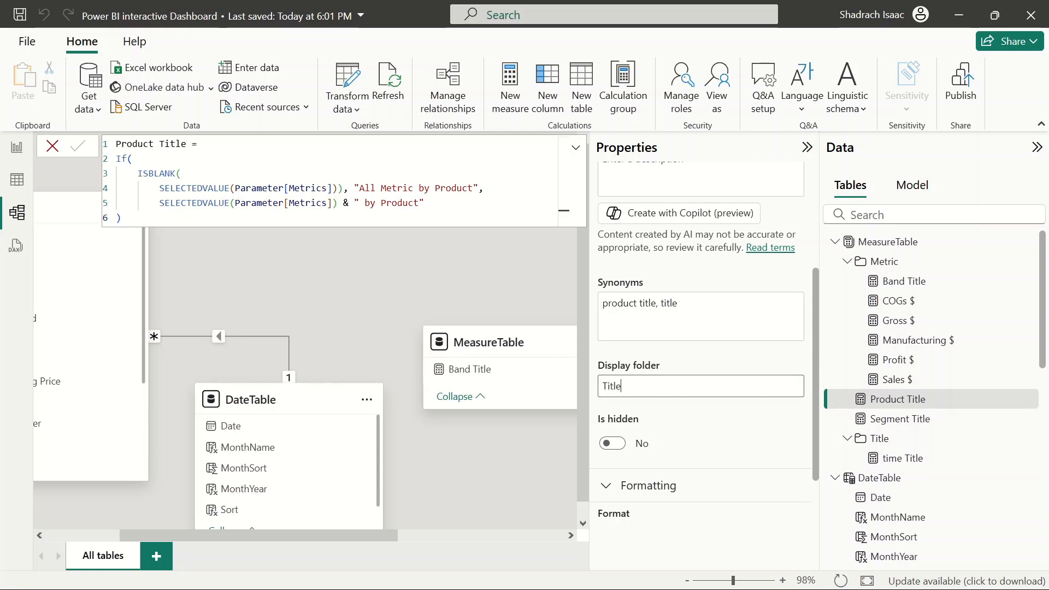
key(ctrl+a)
key(Return)
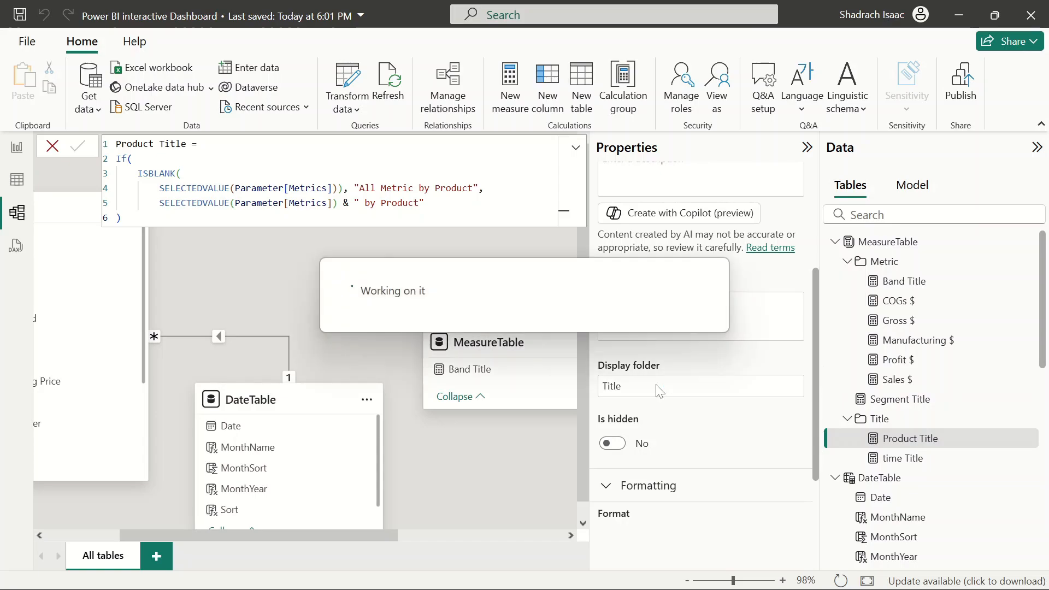
Move the Segment Title measure into the Title display folder
click(900, 399)
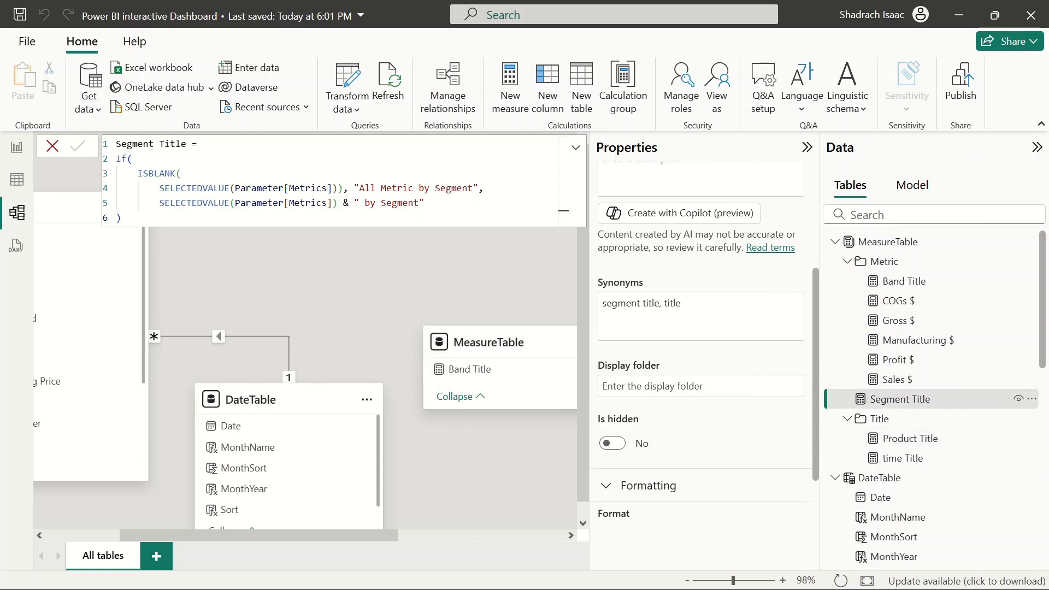
click(754, 386)
text(Title)
key(Return)
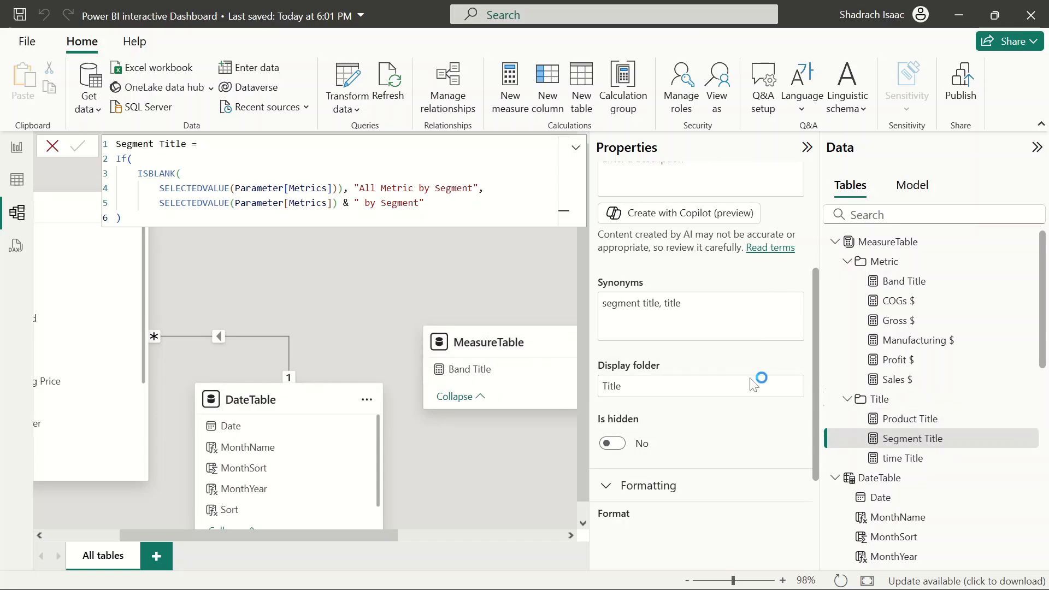
Change the Band Title measure's display folder from Metric to Title
click(901, 280)
click(631, 386)
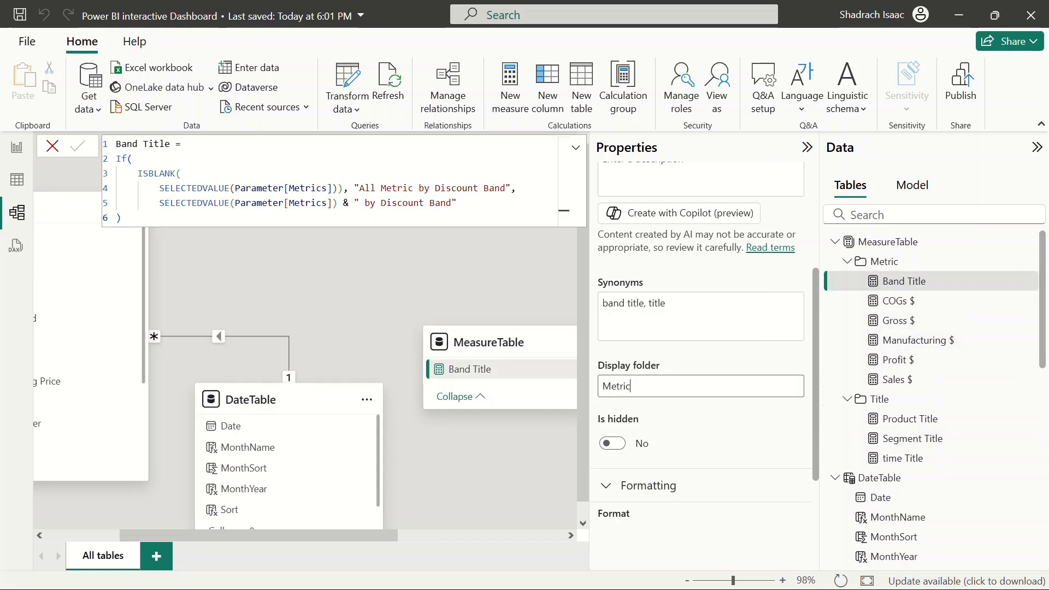
key(BackSpace)
text(Title)
key(Return)
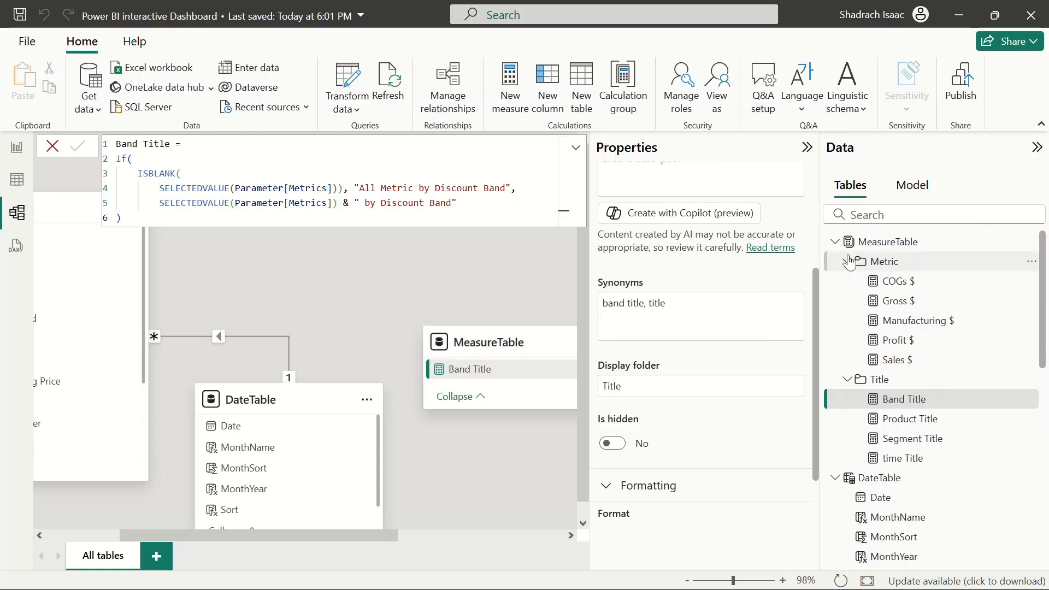
click(847, 262)
click(847, 281)
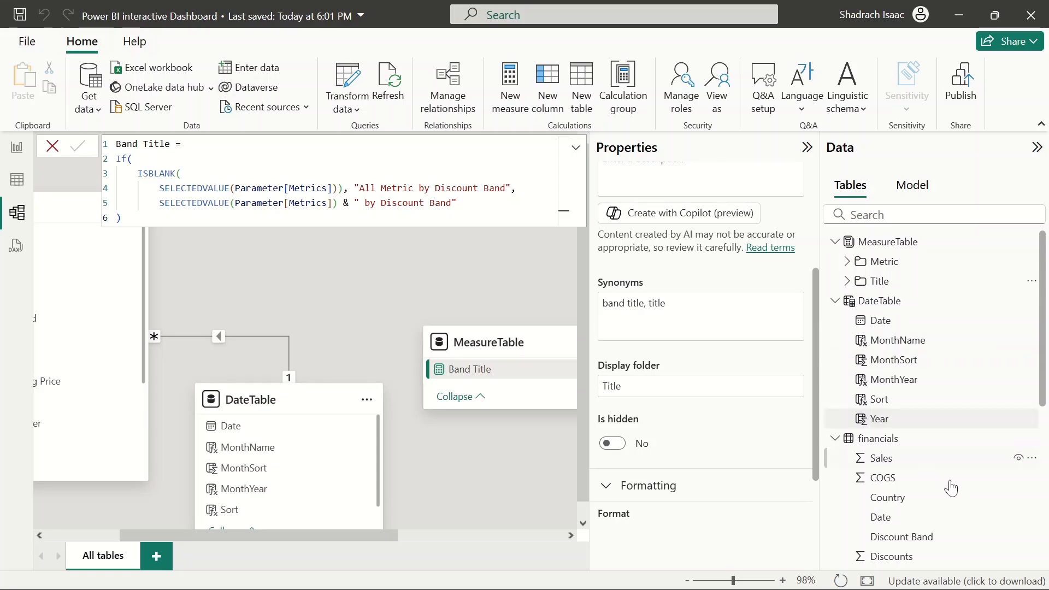
scroll(955, 490, down, 5)
scroll(955, 490, up, 5)
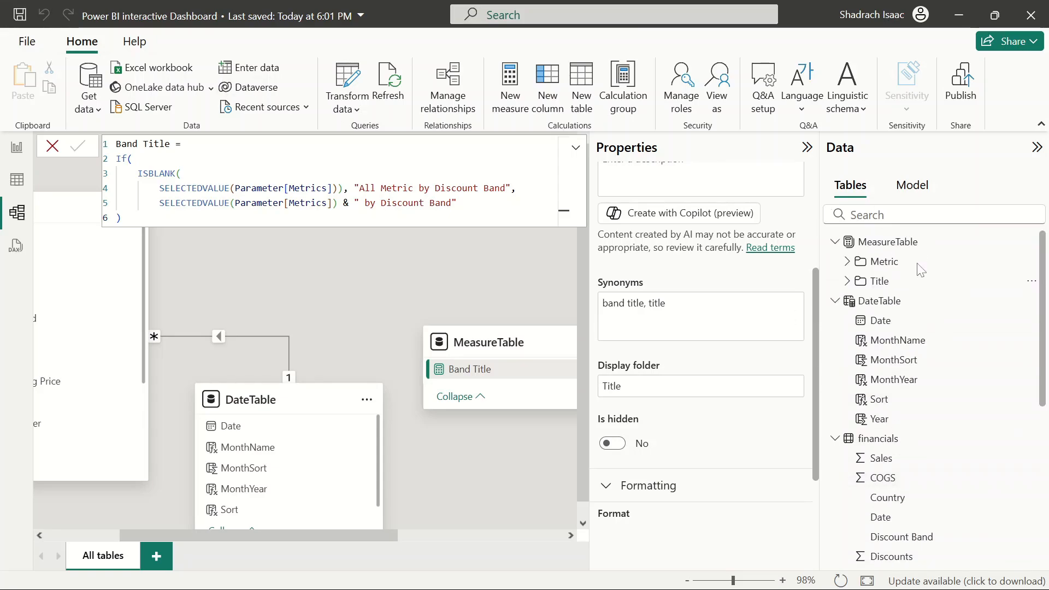
click(847, 281)
click(847, 281)
In report view, base the Discount Band chart's title text on the Band Title measure through conditional formatting
click(31, 152)
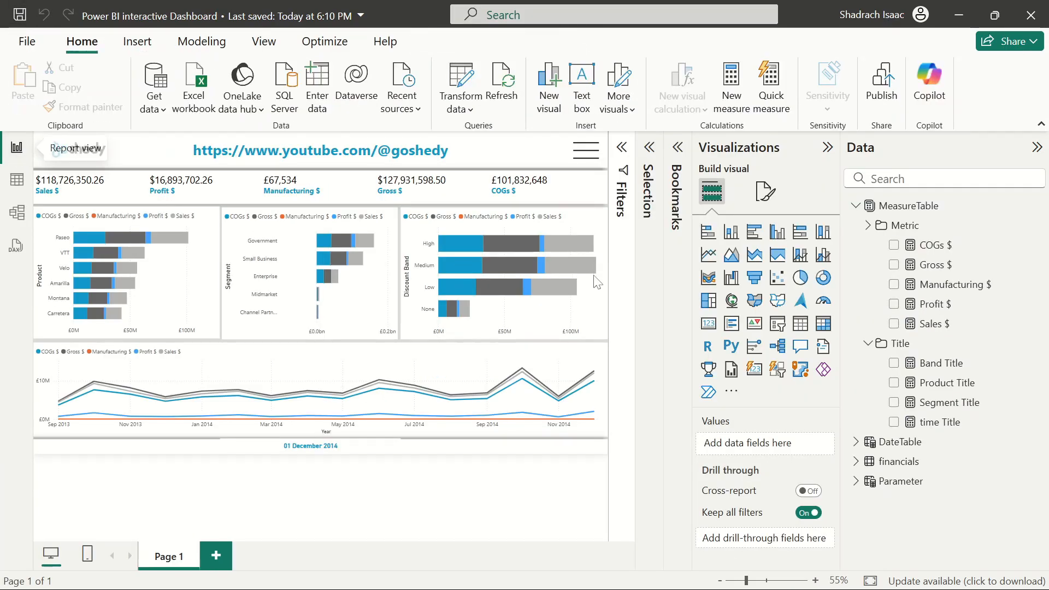
click(560, 226)
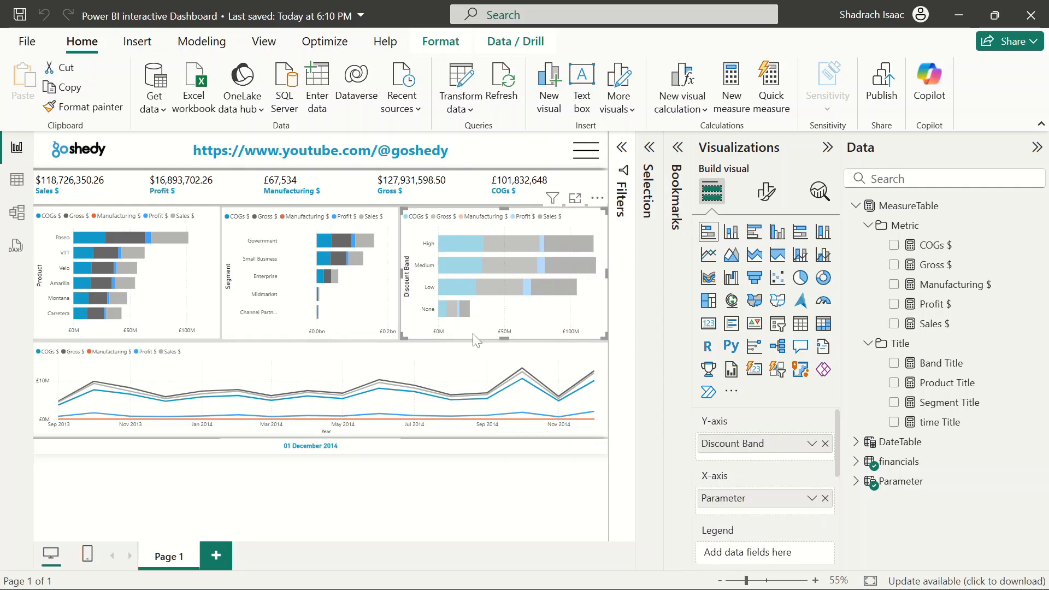
click(767, 191)
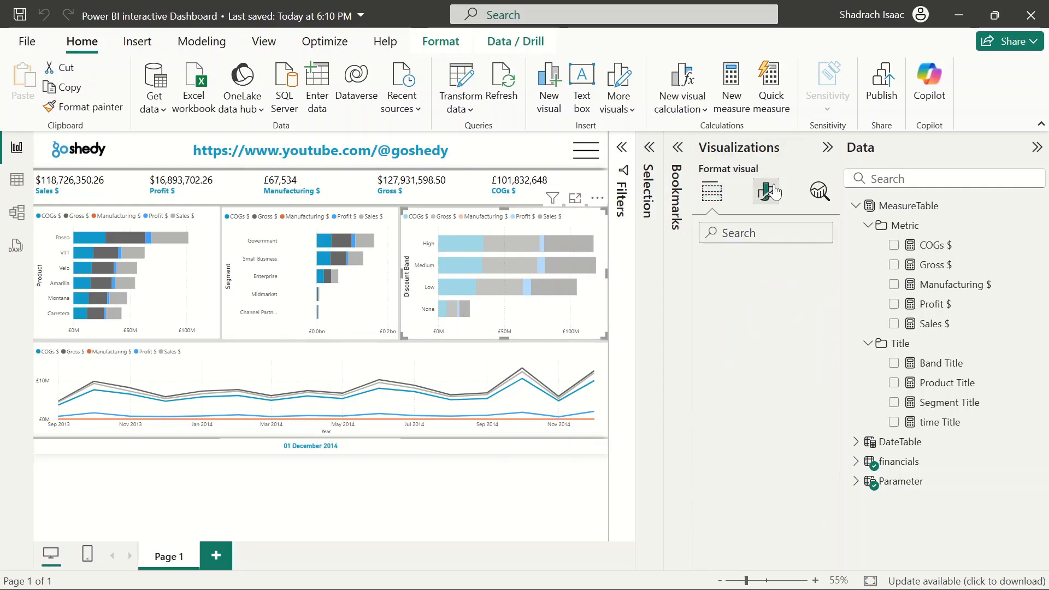
click(766, 266)
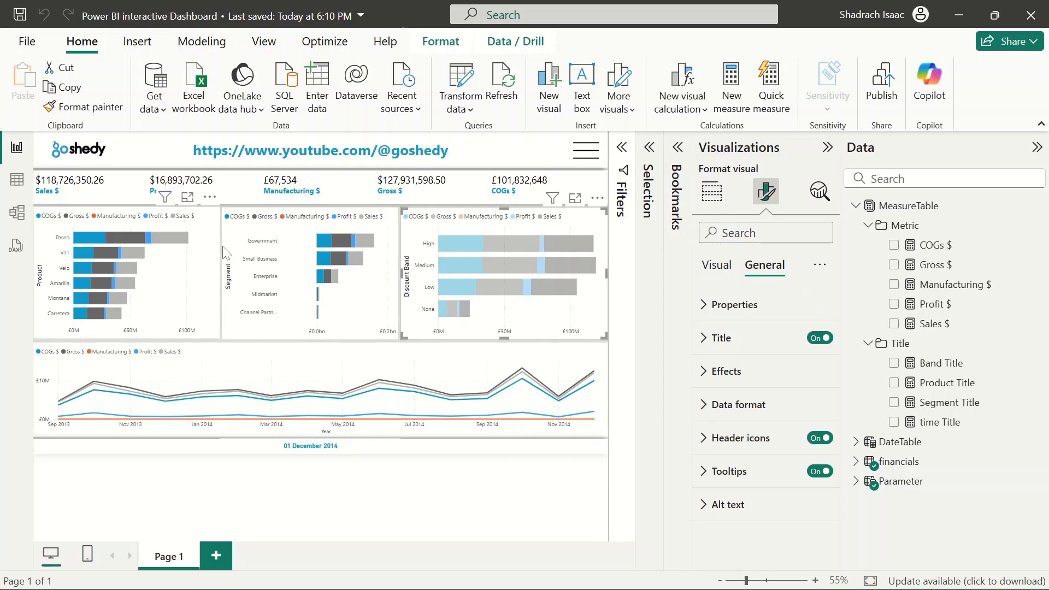
click(710, 337)
click(813, 421)
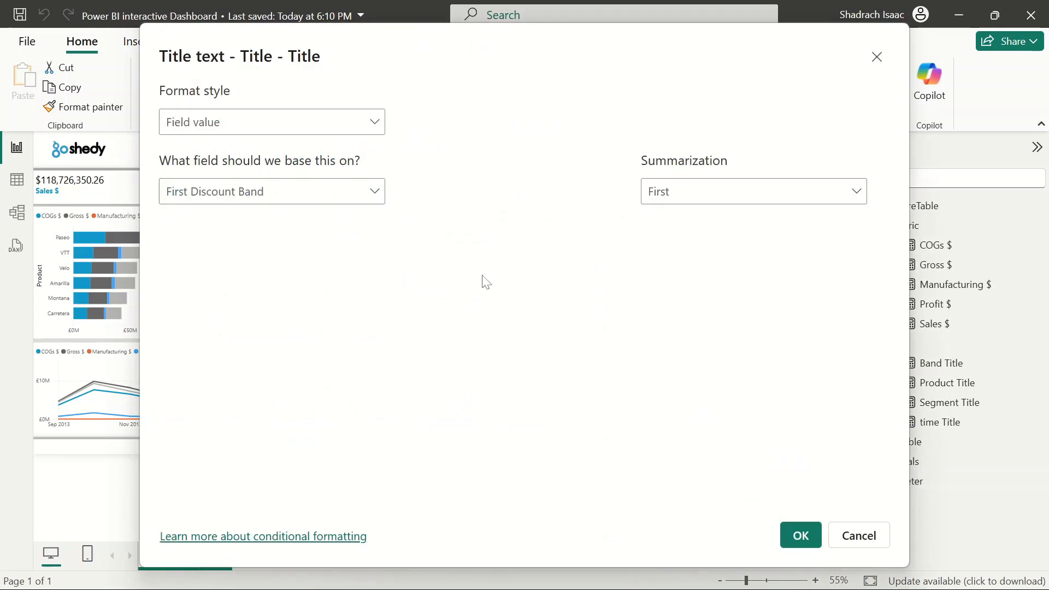
click(339, 194)
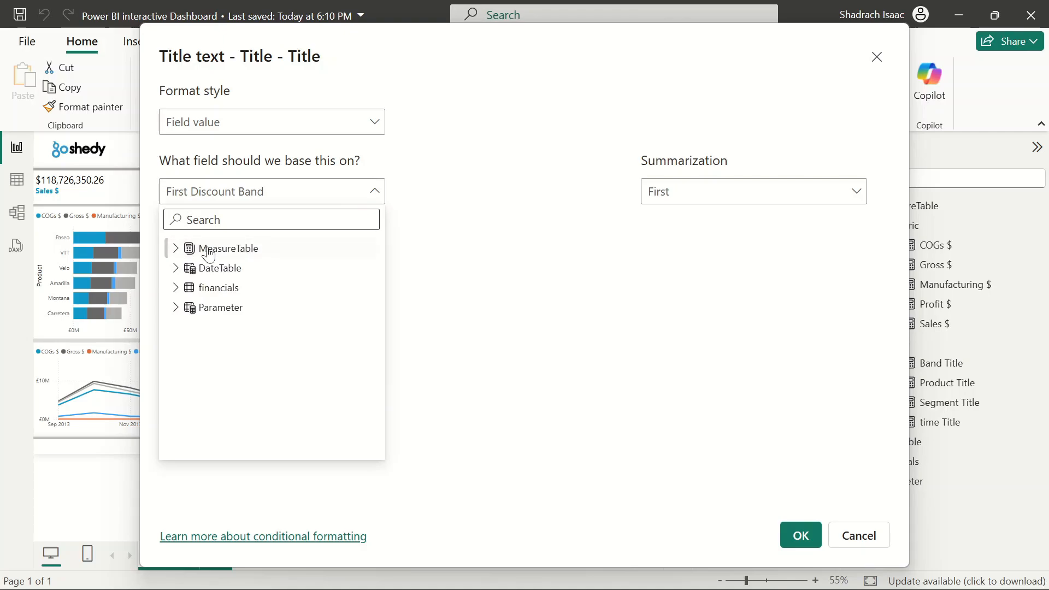
click(174, 249)
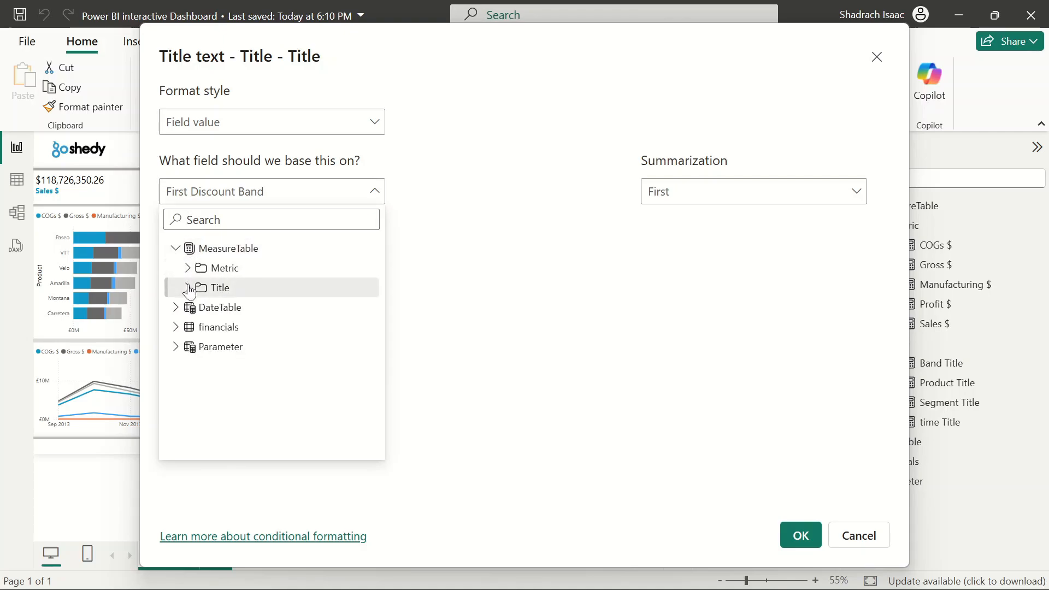
click(188, 287)
click(256, 316)
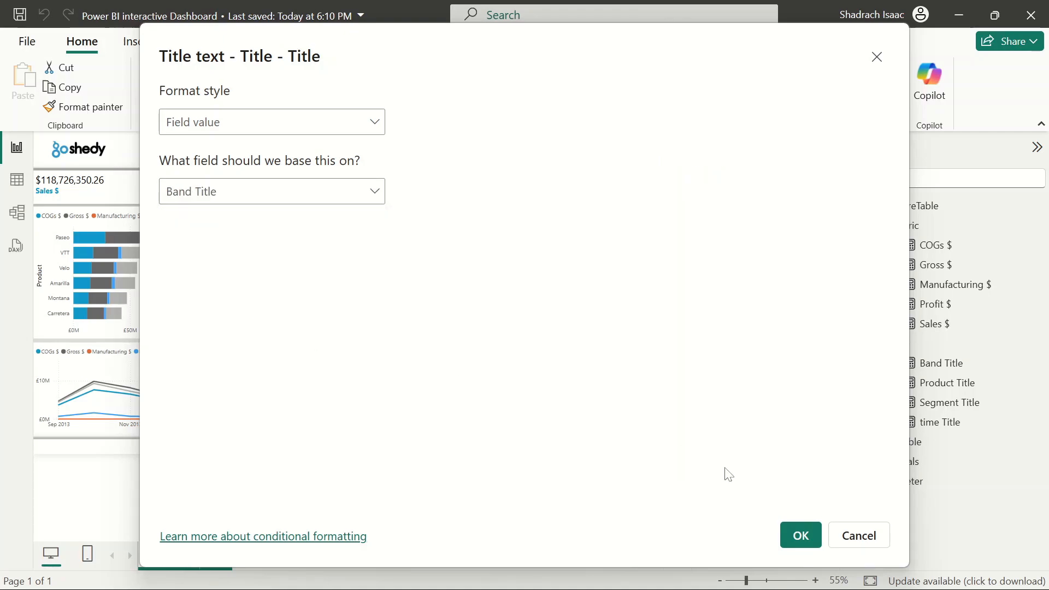
click(801, 535)
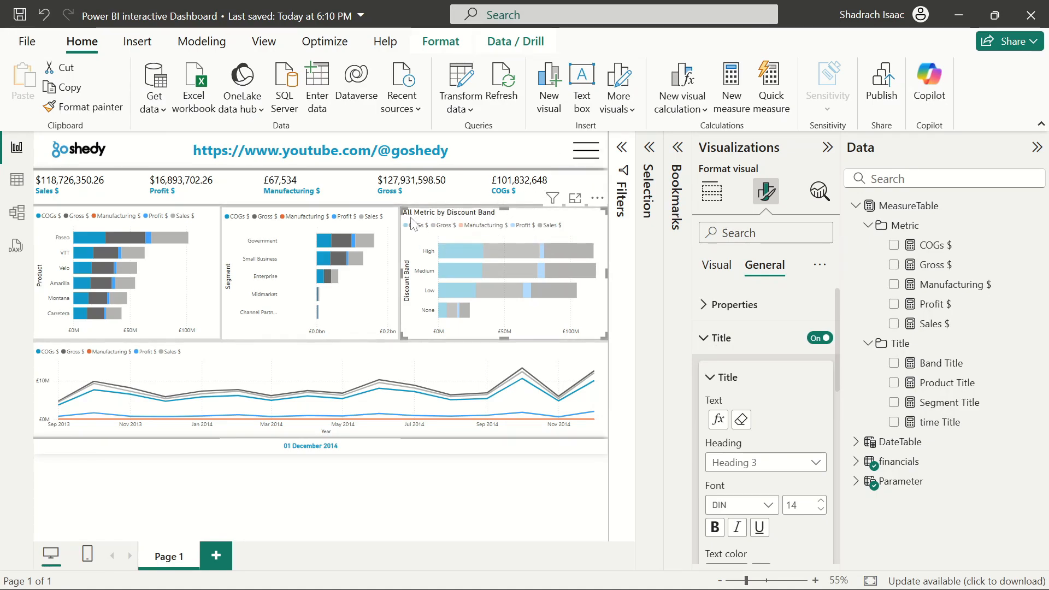
Base the Segment chart's title text on the Segment Title measure
click(331, 221)
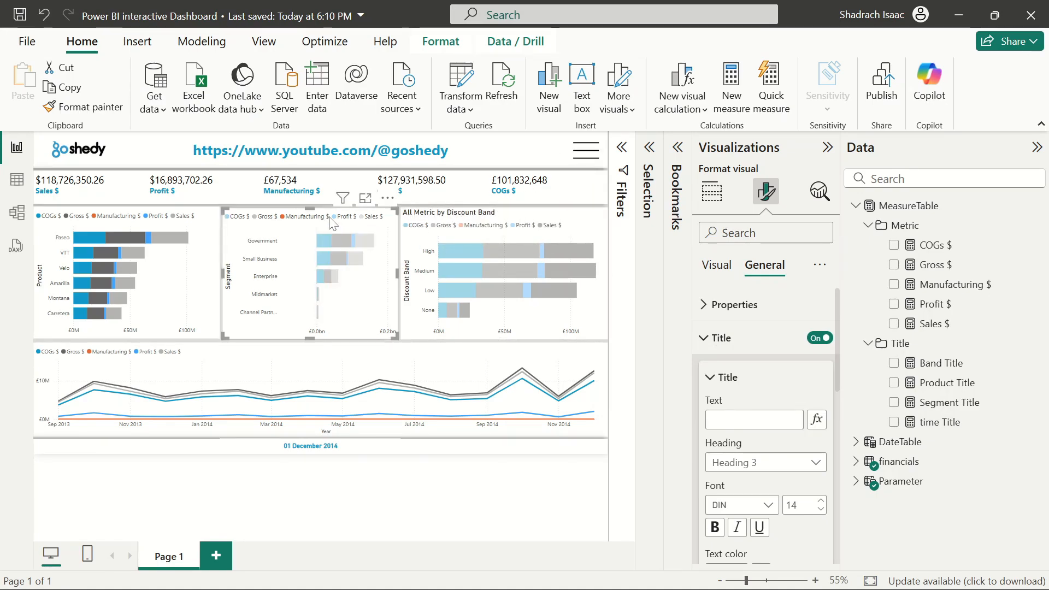
click(818, 419)
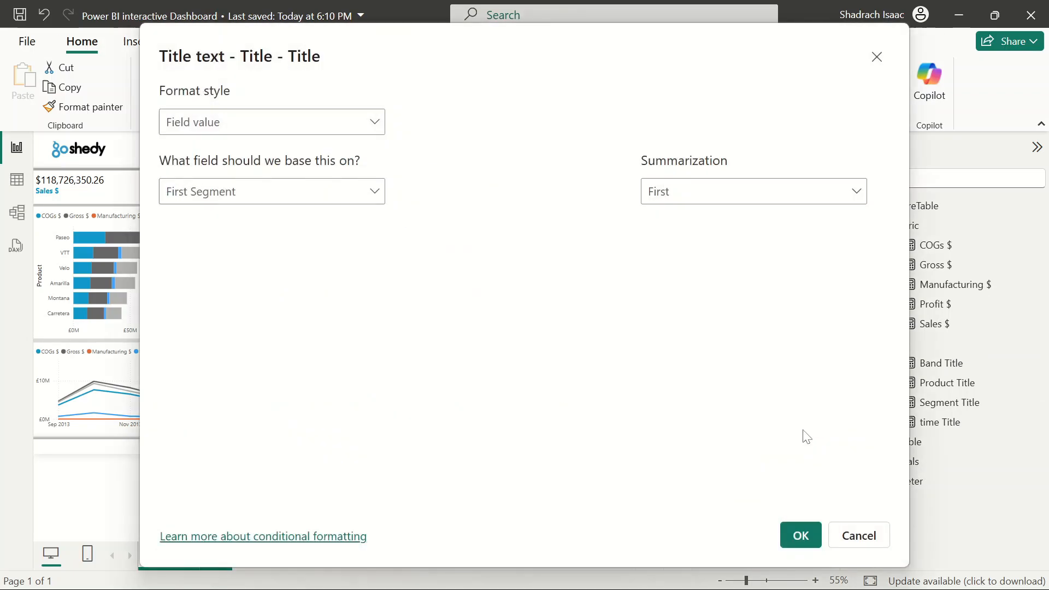
click(289, 205)
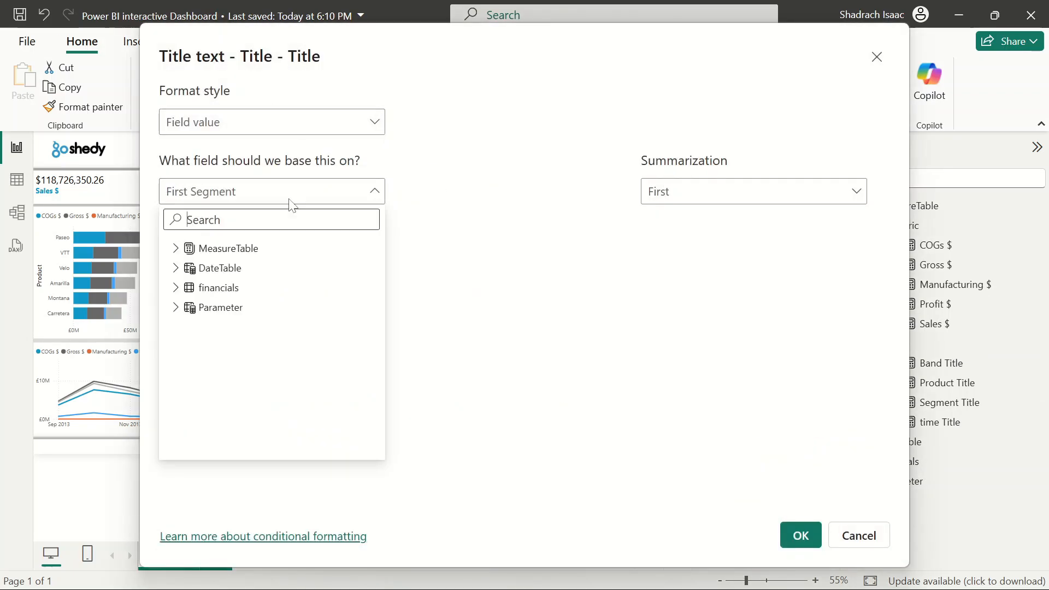
click(174, 249)
click(179, 290)
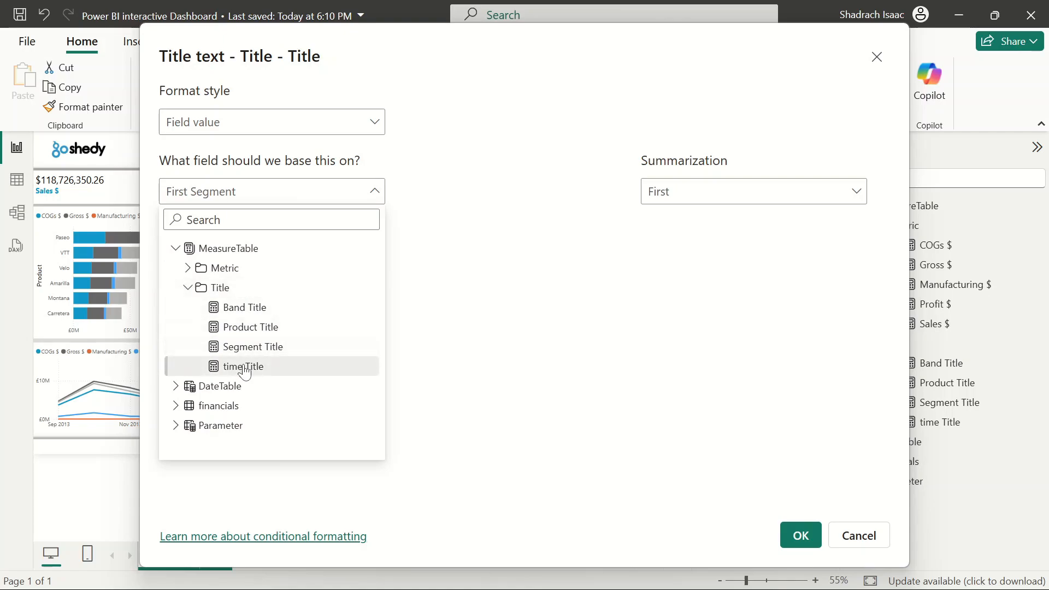
click(257, 347)
click(801, 535)
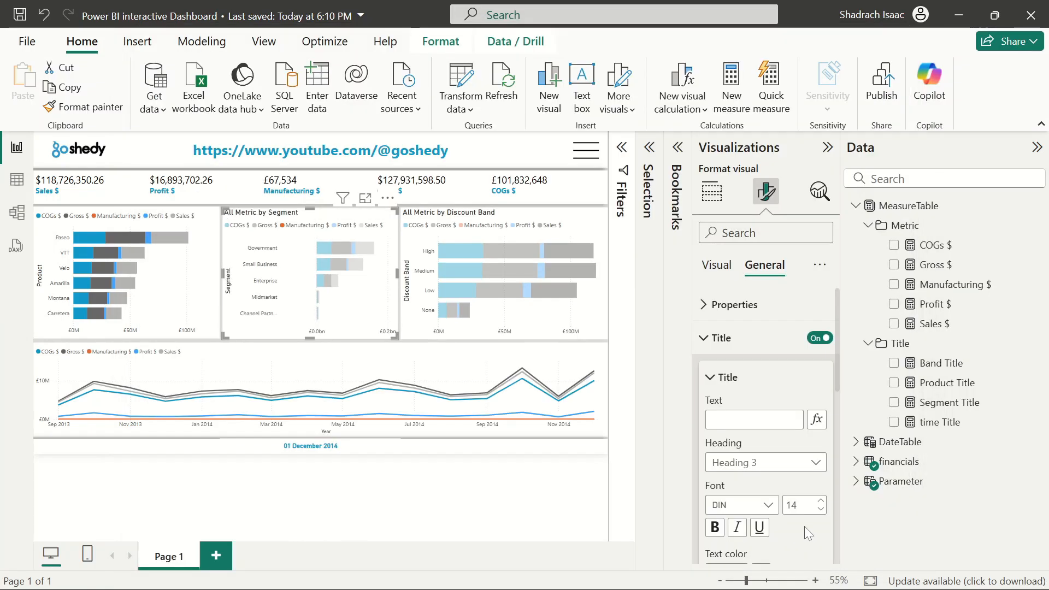
Base the Product chart's title text on the Product Title measure
click(154, 214)
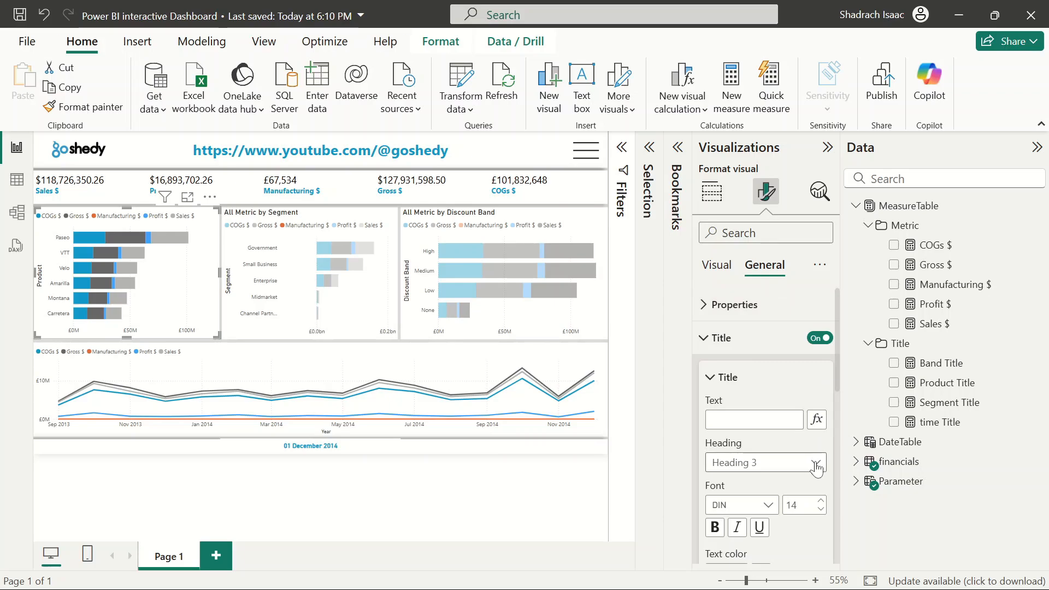
click(816, 420)
click(327, 200)
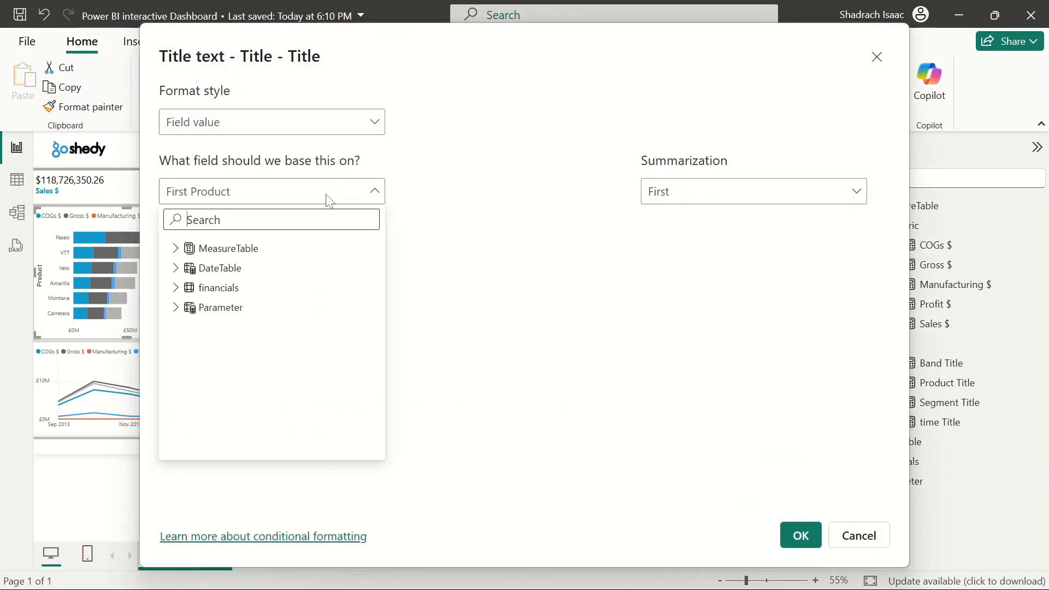
click(213, 248)
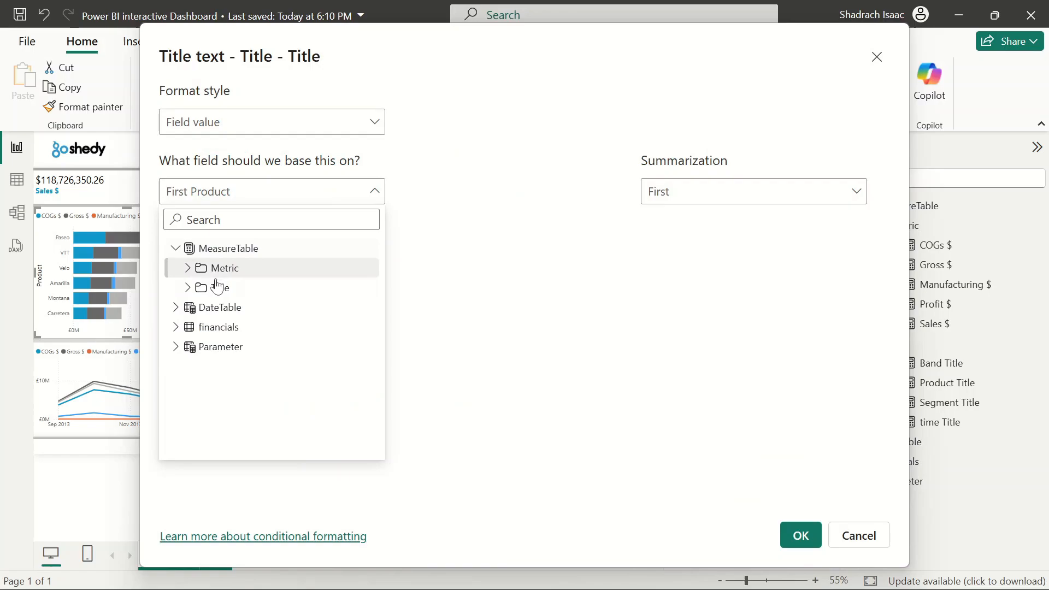
click(188, 268)
click(188, 287)
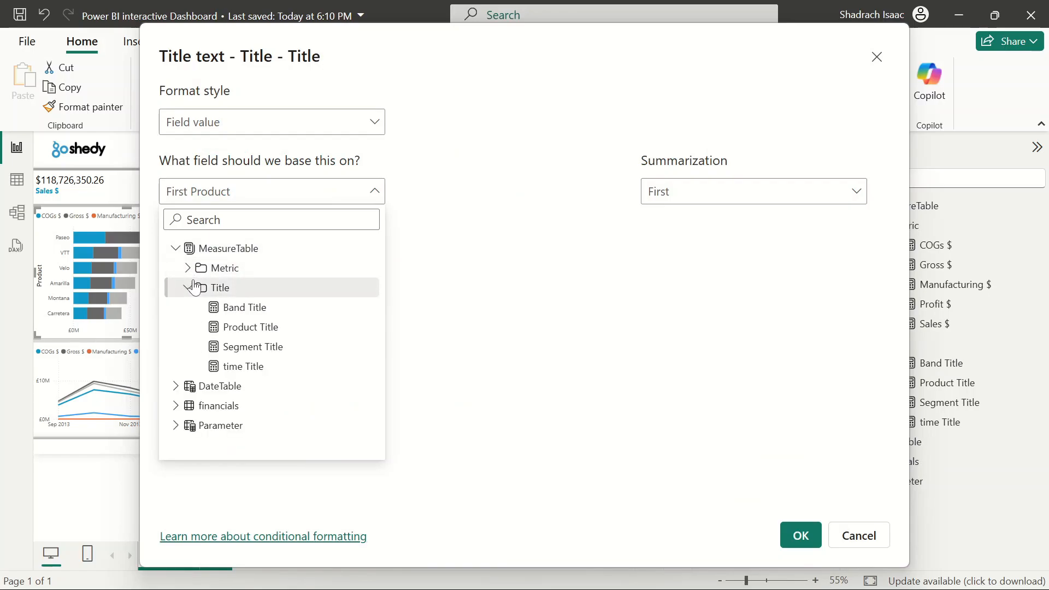
click(274, 330)
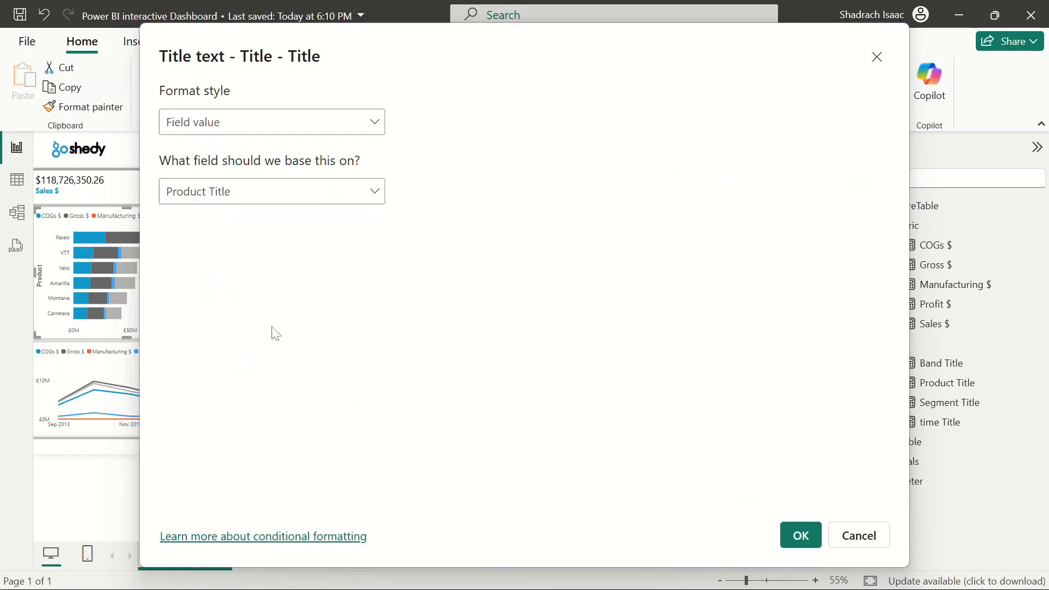
click(801, 536)
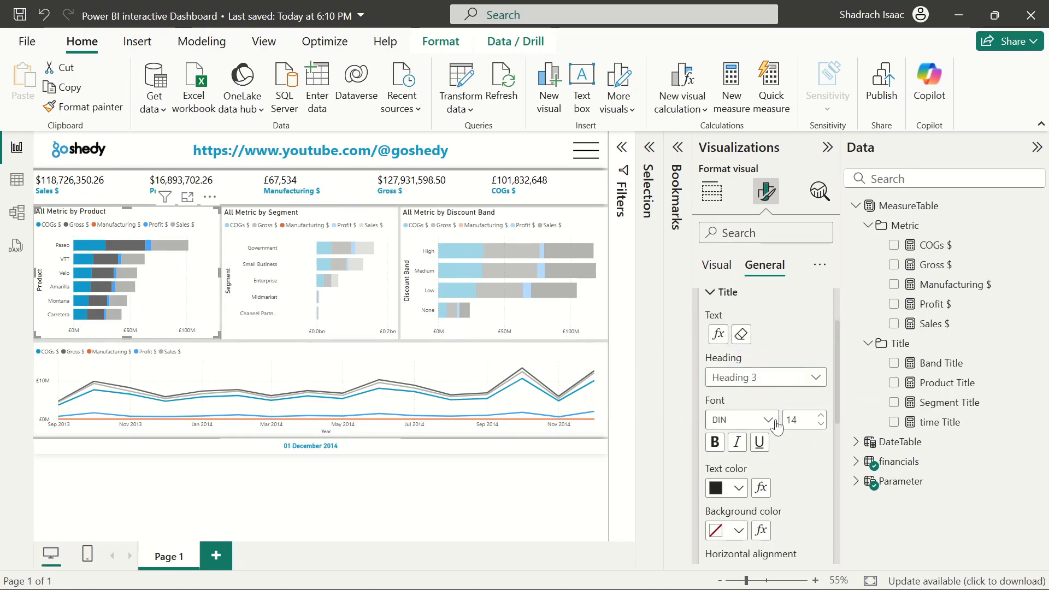
Base the line chart's title text on the time Title measure
click(719, 449)
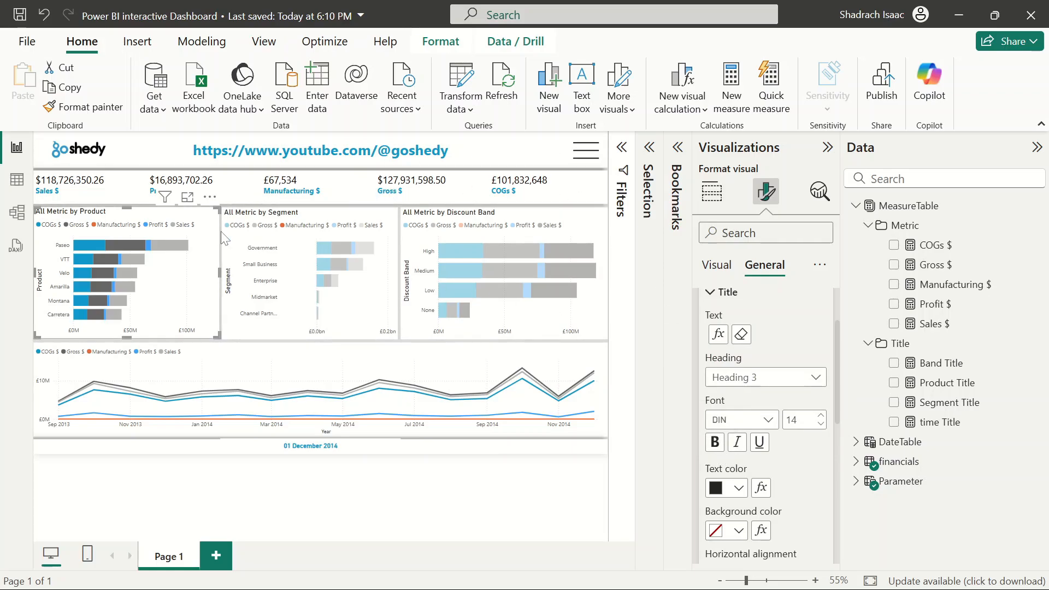
click(378, 372)
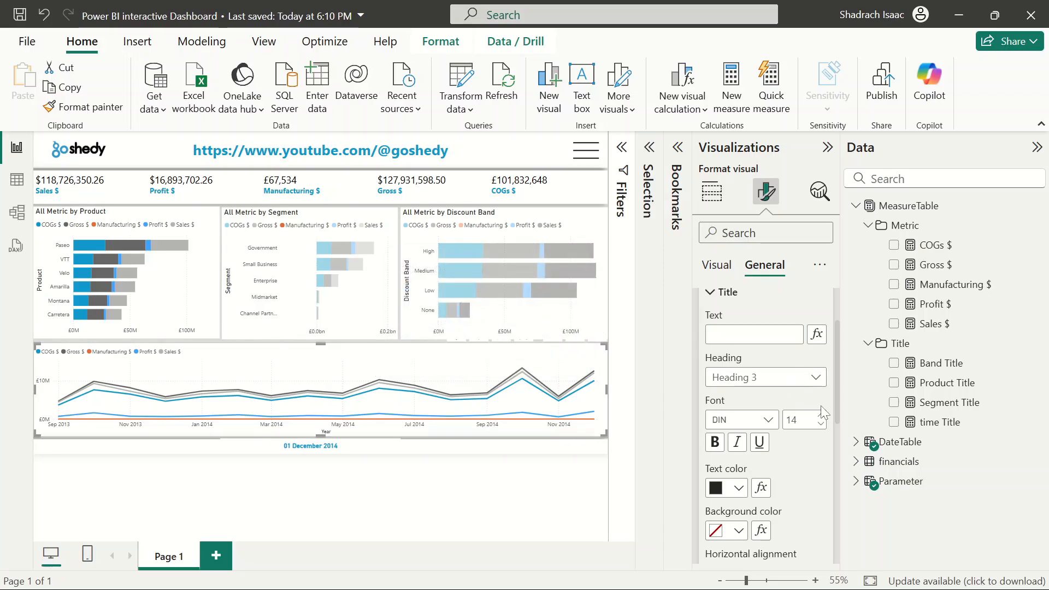
click(817, 334)
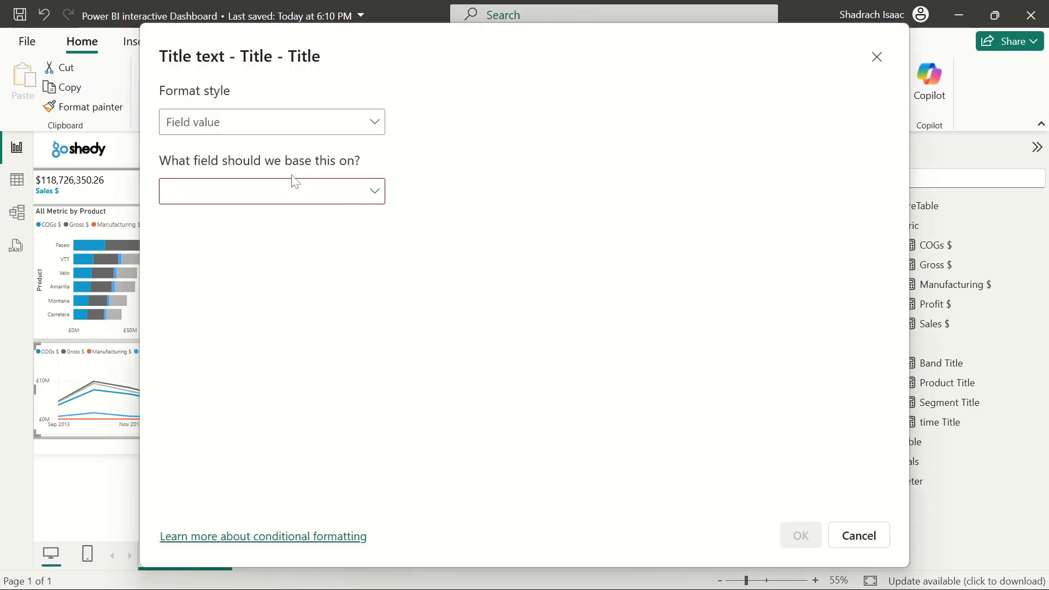
click(234, 190)
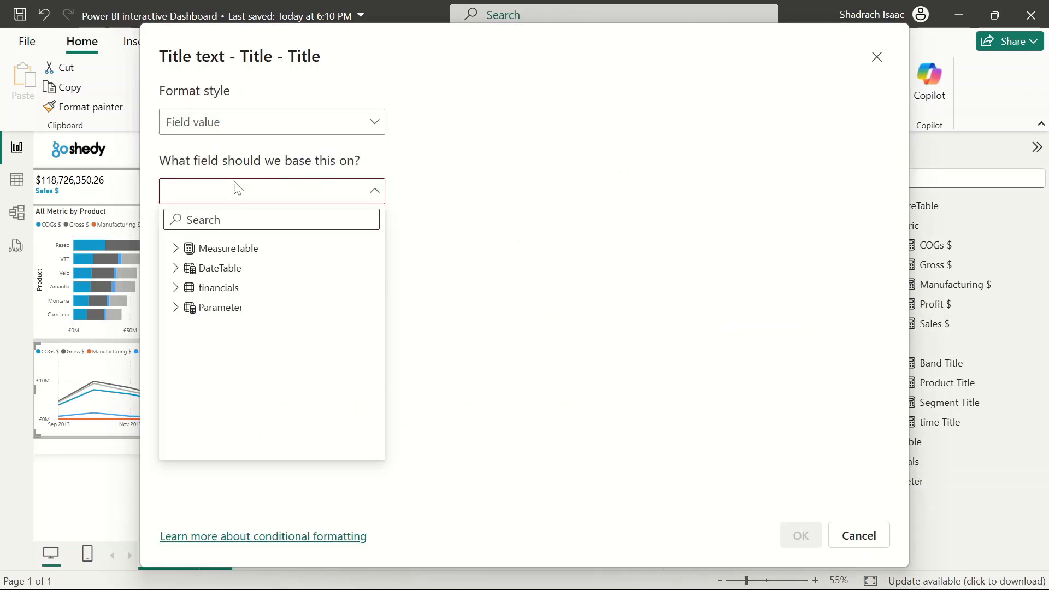
click(182, 249)
click(188, 289)
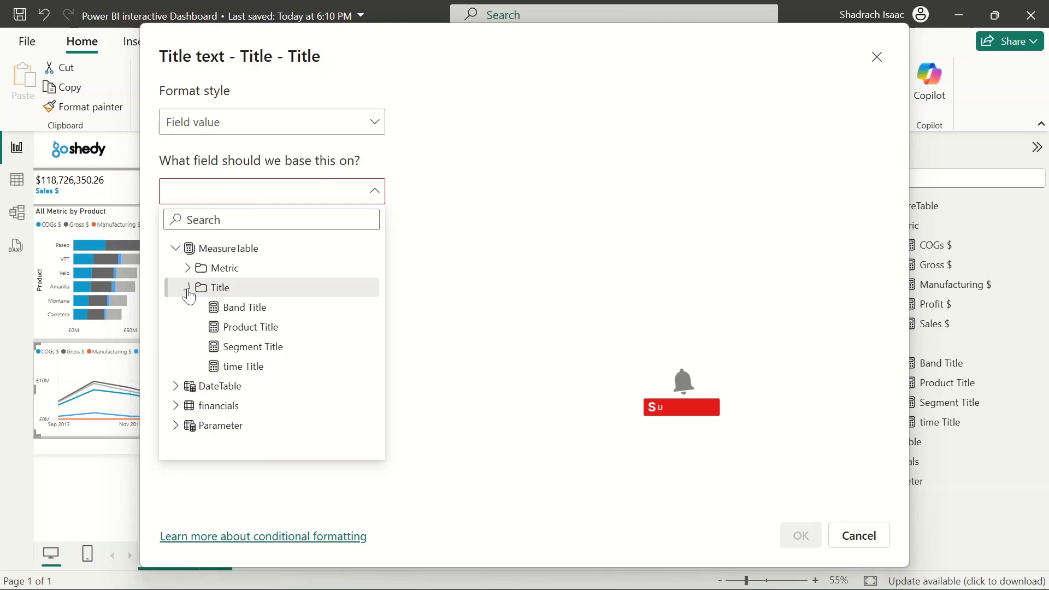
click(254, 370)
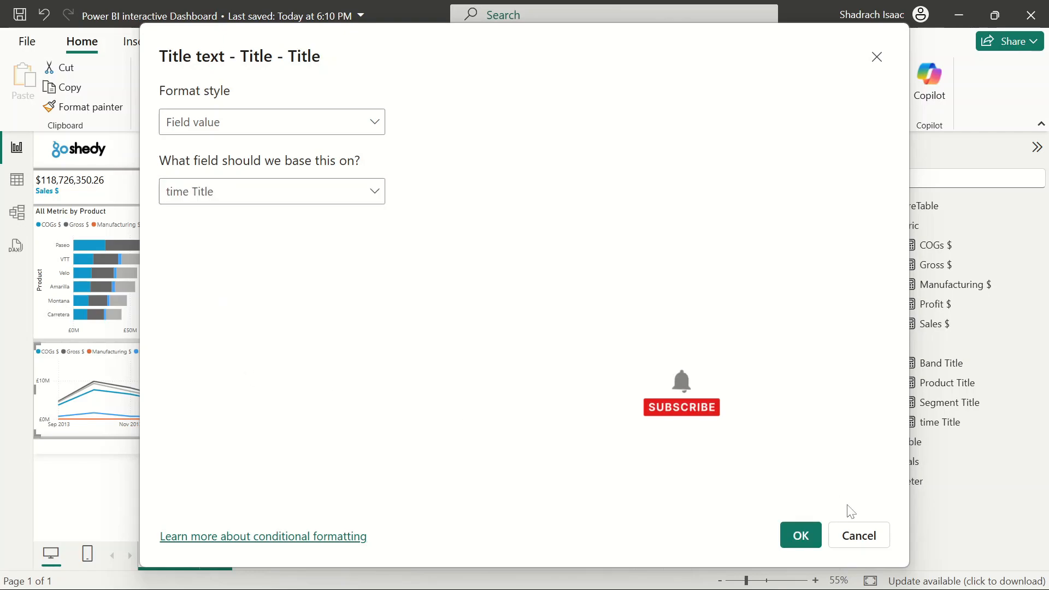
click(801, 536)
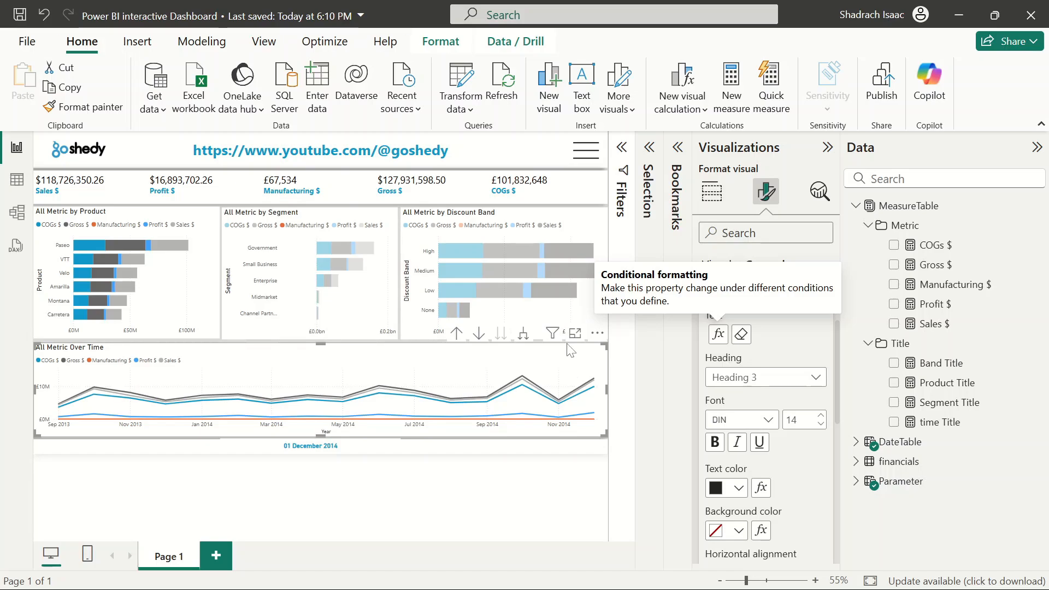
Collapse the Visualizations pane and open the Selection pane
click(827, 147)
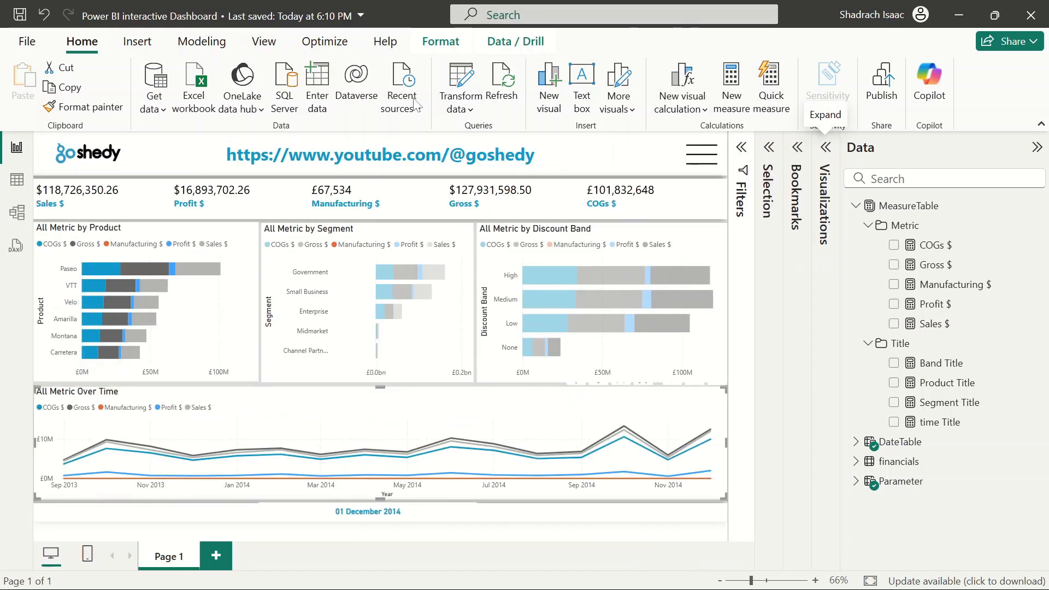
click(264, 43)
click(664, 87)
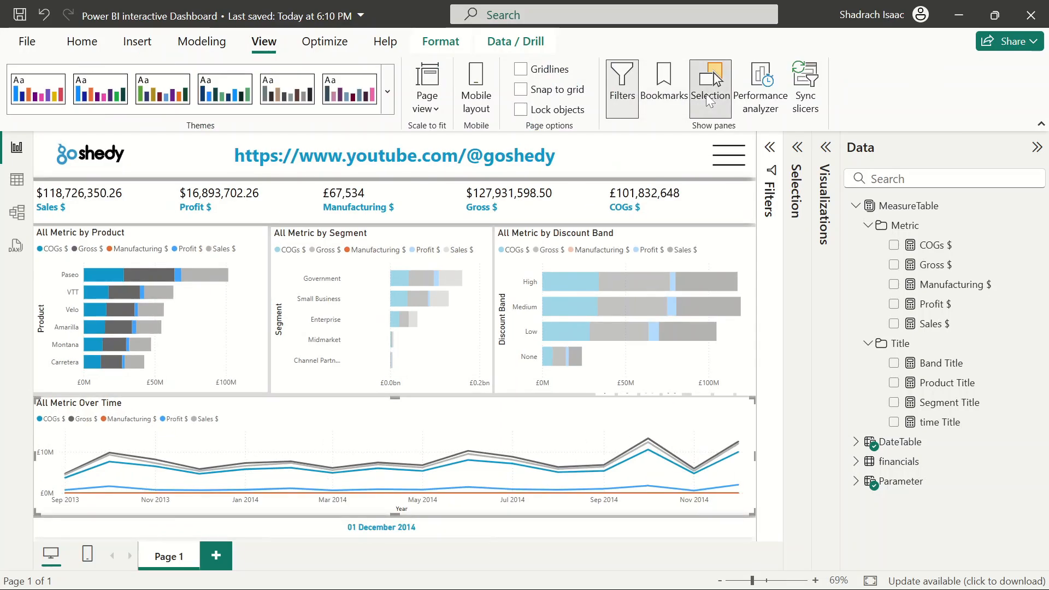
Close the Selection and Data panes to widen the report canvas
click(709, 98)
click(1037, 147)
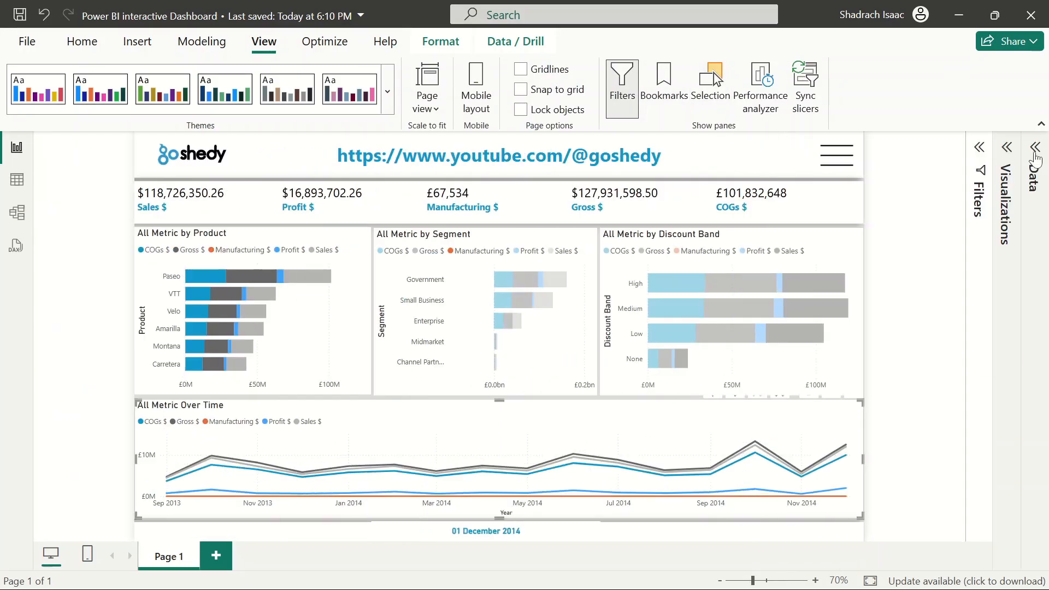
click(931, 216)
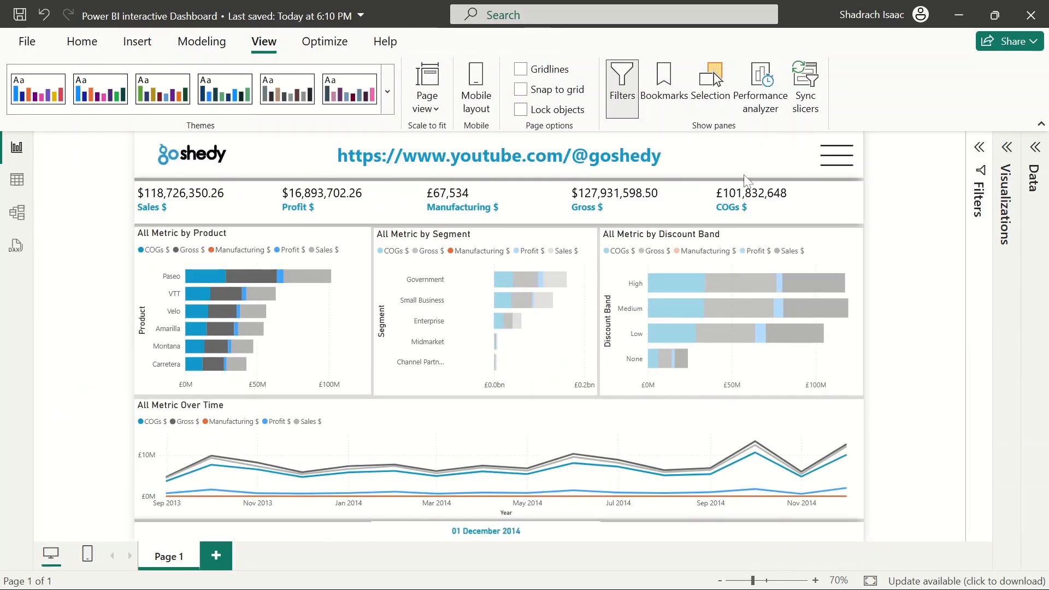
click(76, 42)
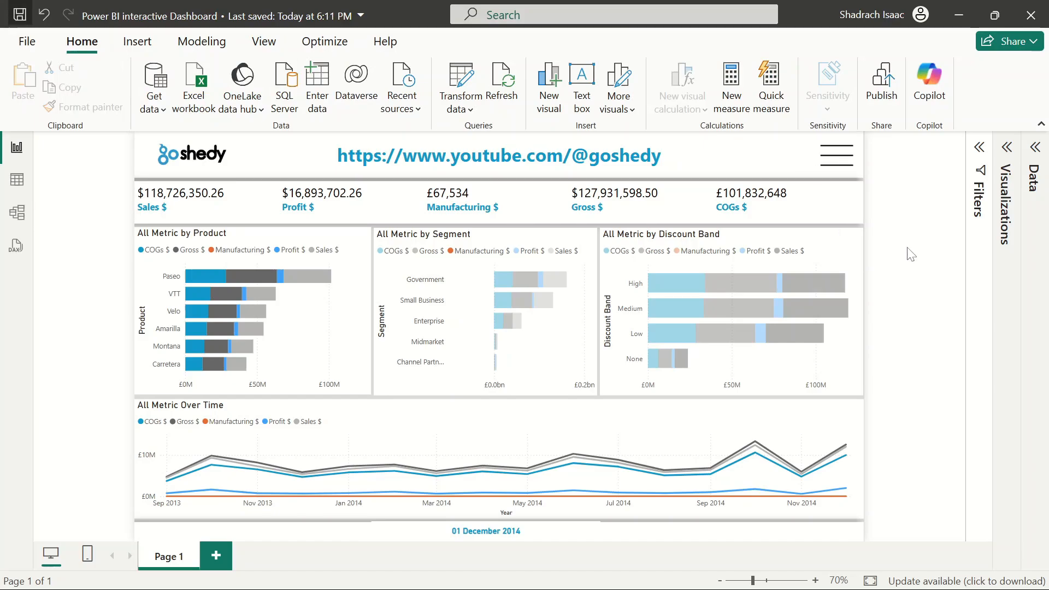
Open the filter panel, pick Sales in the Metrics slicer and close the panel to check the chart titles
ctrl+click(844, 160)
click(781, 214)
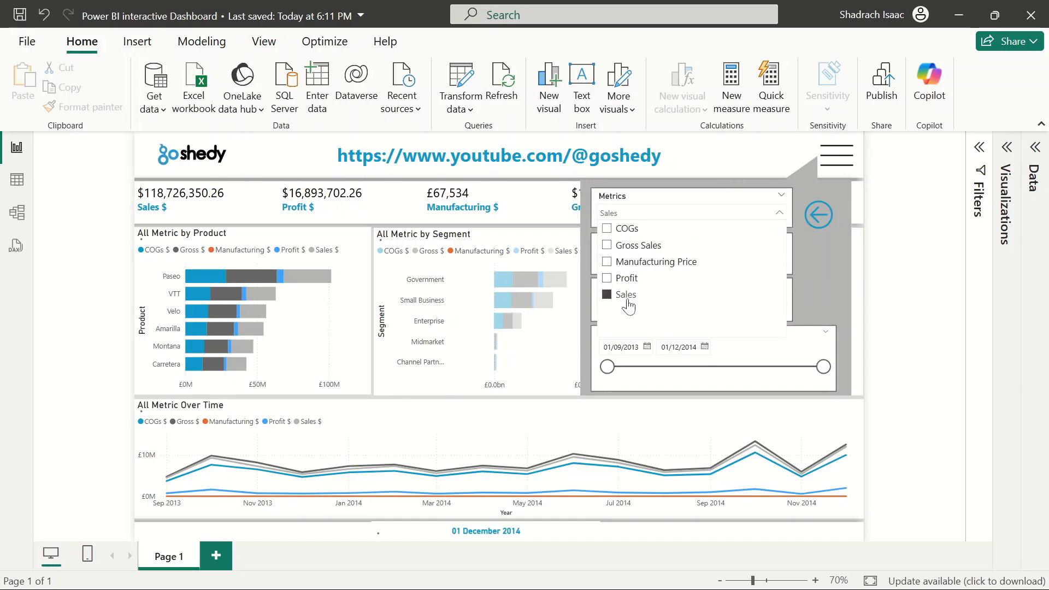
ctrl+click(818, 215)
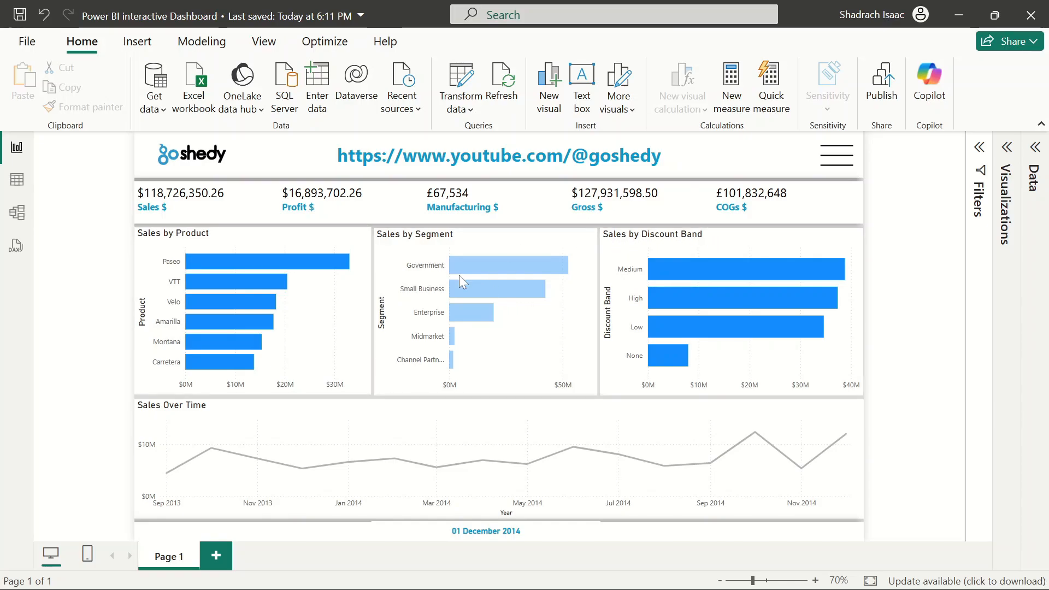
mouse_move(503, 462)
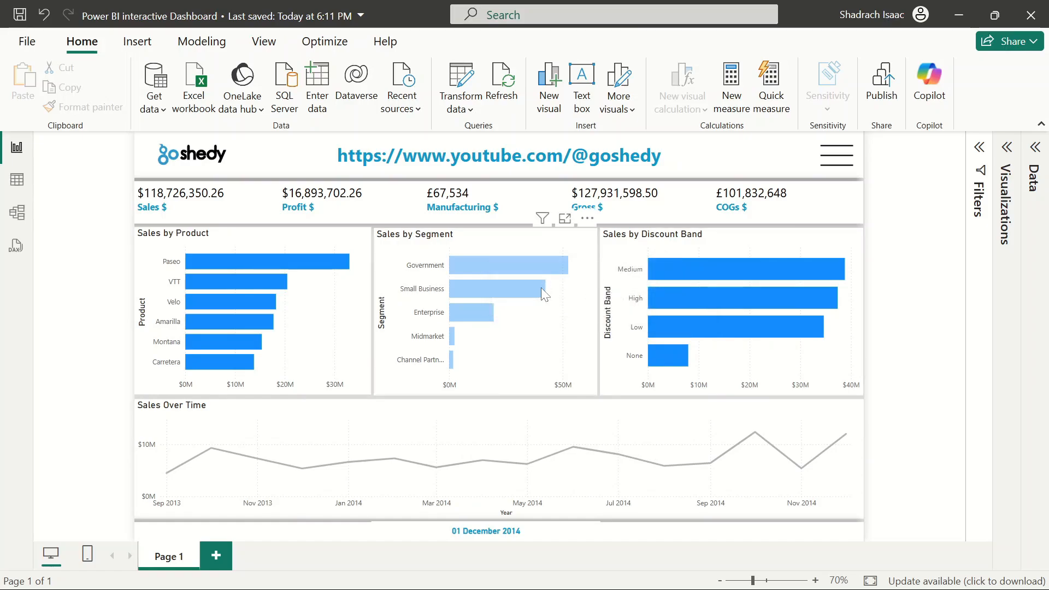
click(566, 361)
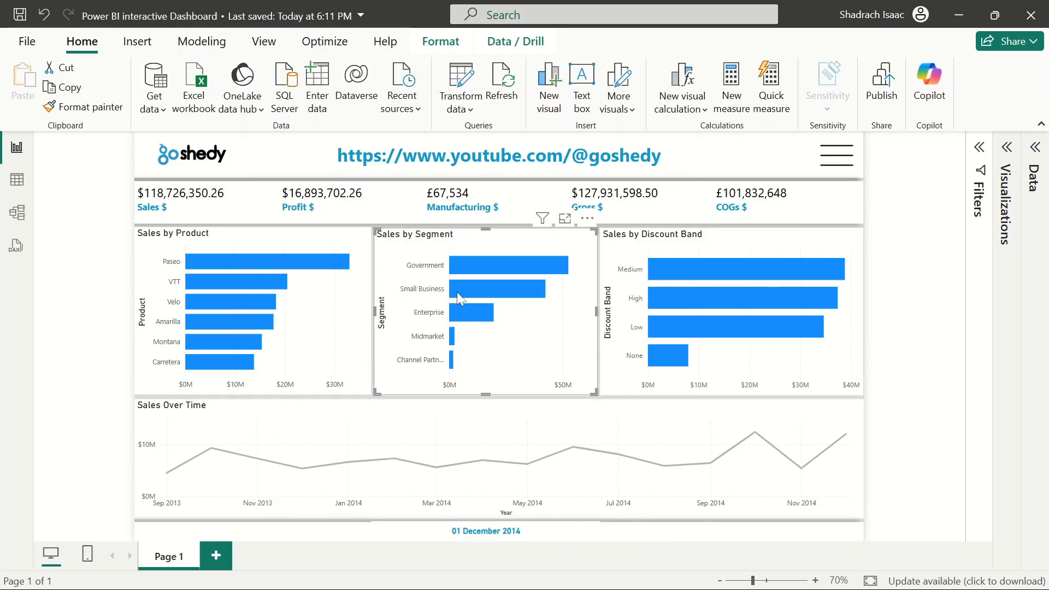
Switch the Metrics slicer through Profit, Manufacturing Price, Gross Sales and COGs, then clear the selection and close the panel
click(836, 158)
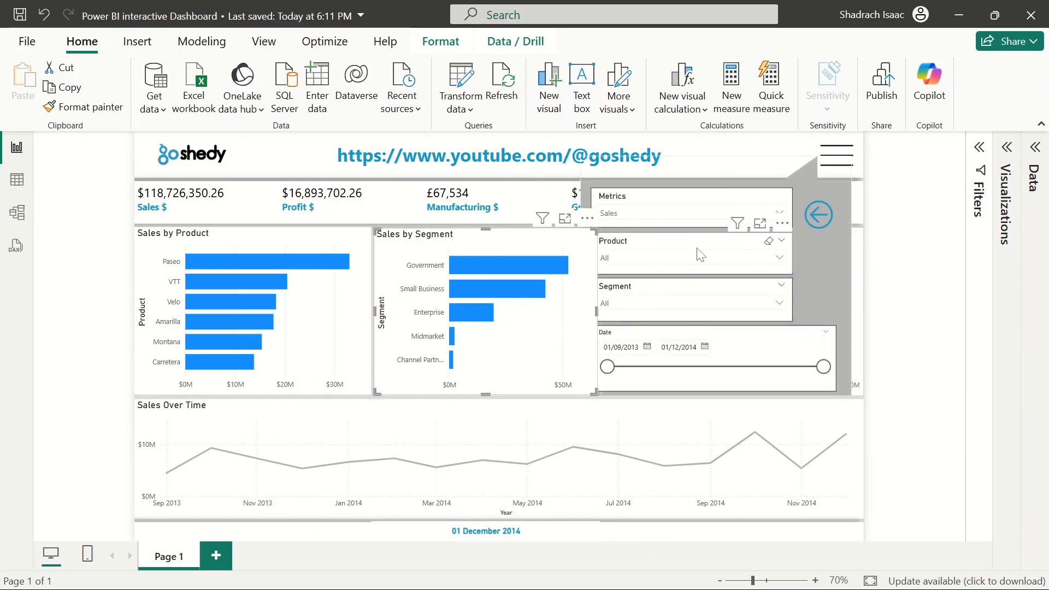
click(765, 216)
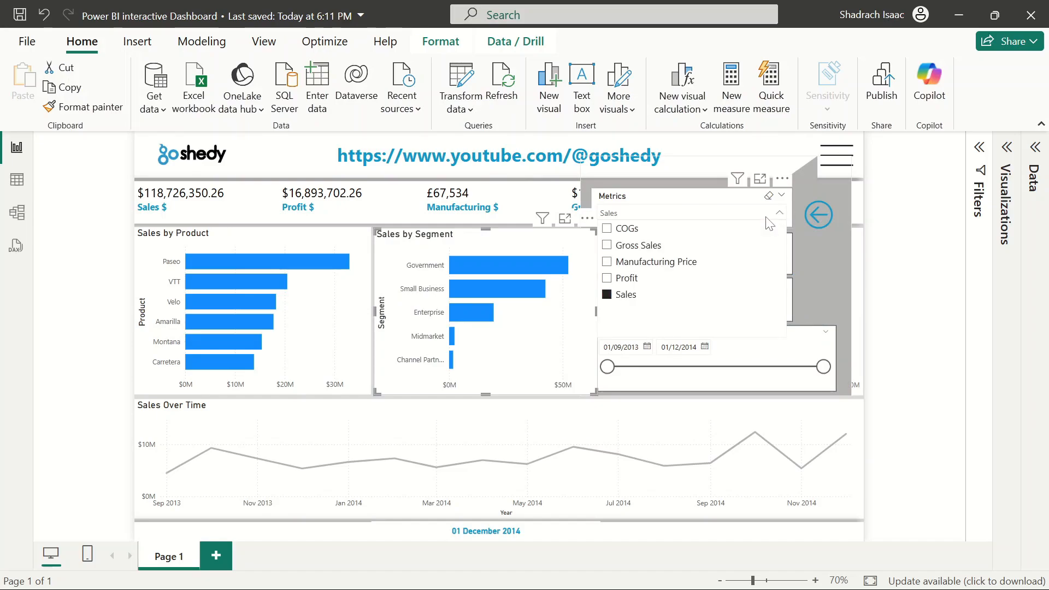
click(902, 309)
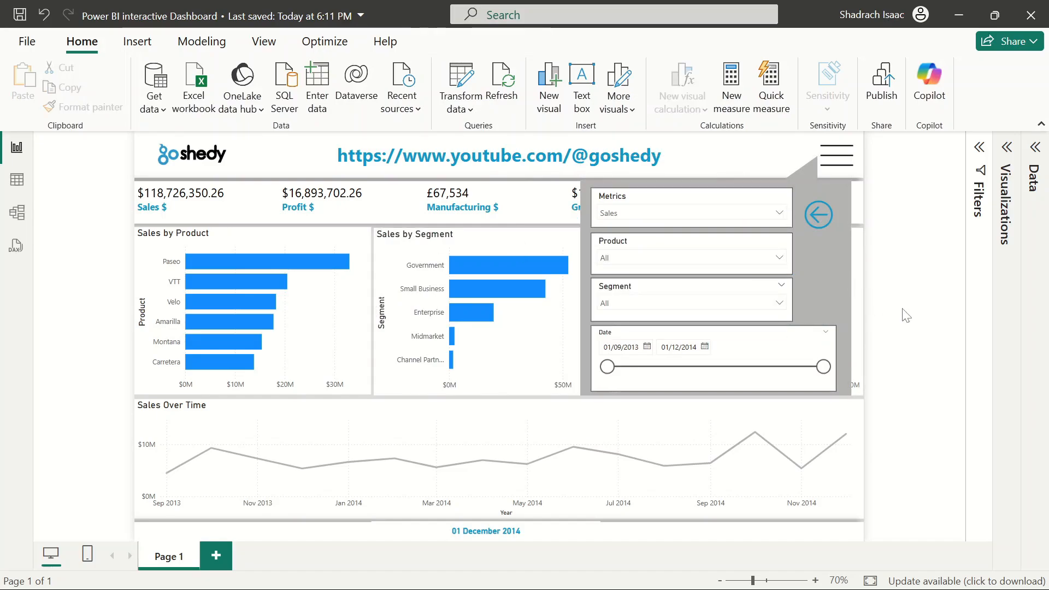
click(779, 215)
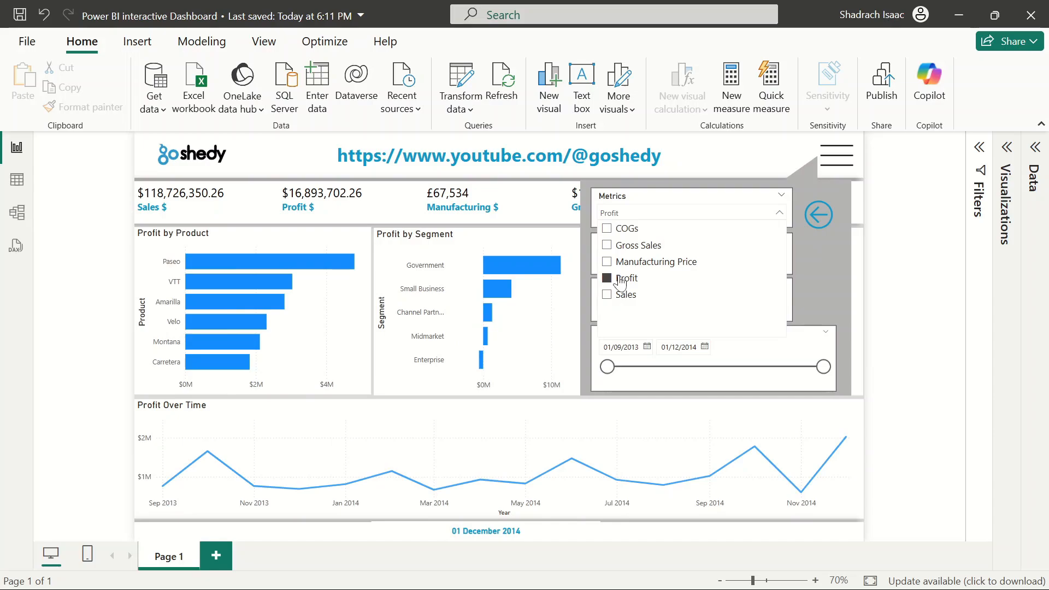
click(641, 266)
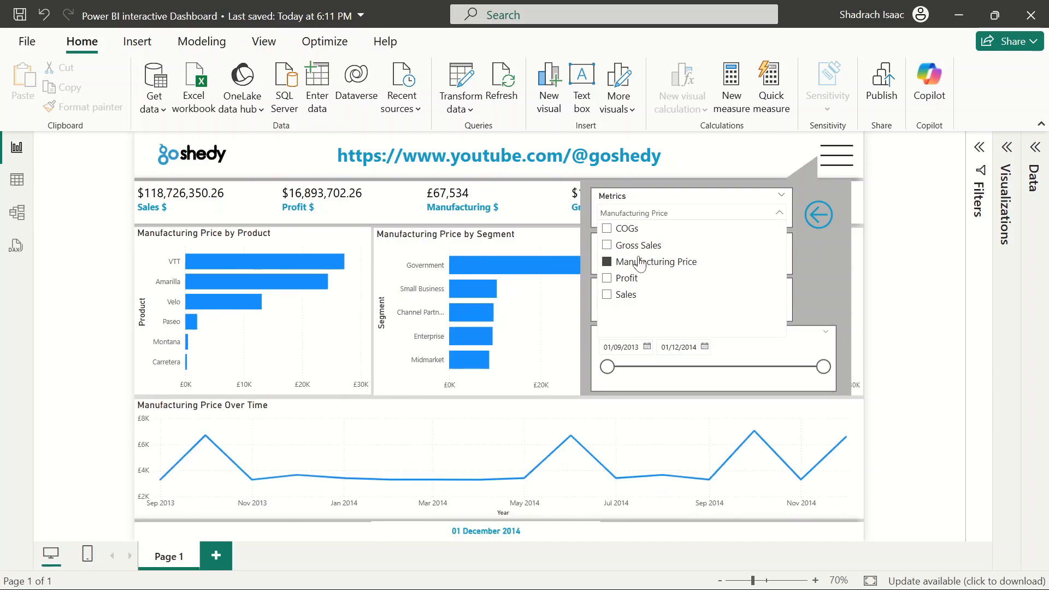
click(632, 251)
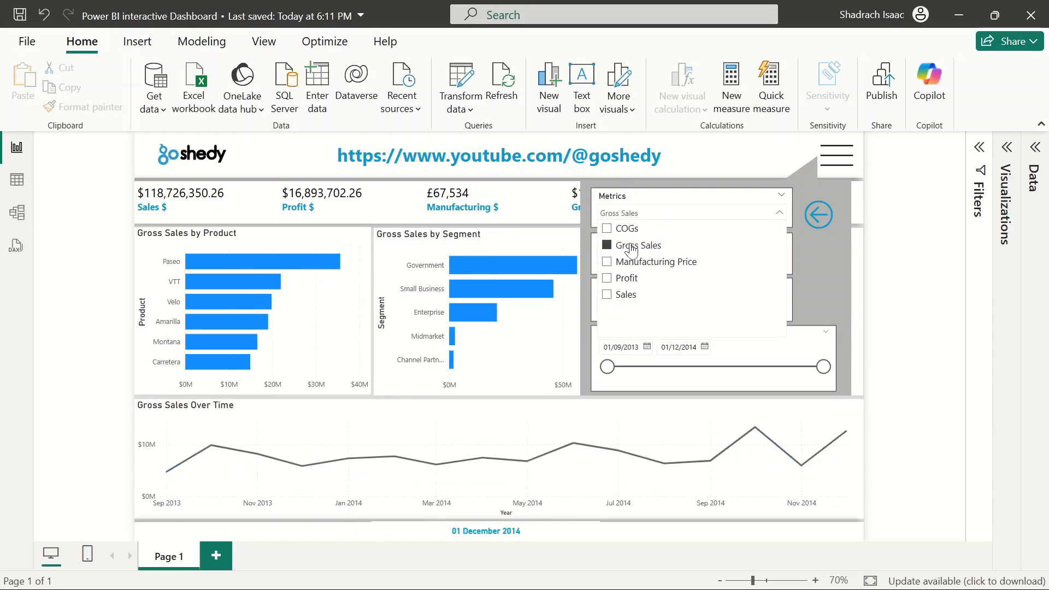
click(624, 231)
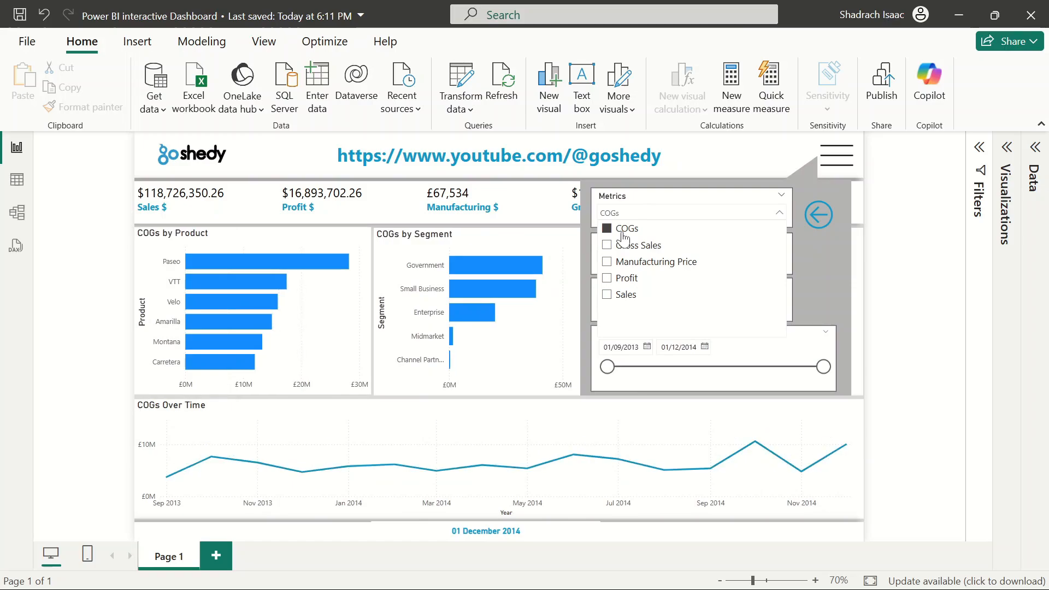
click(624, 234)
ctrl+click(818, 215)
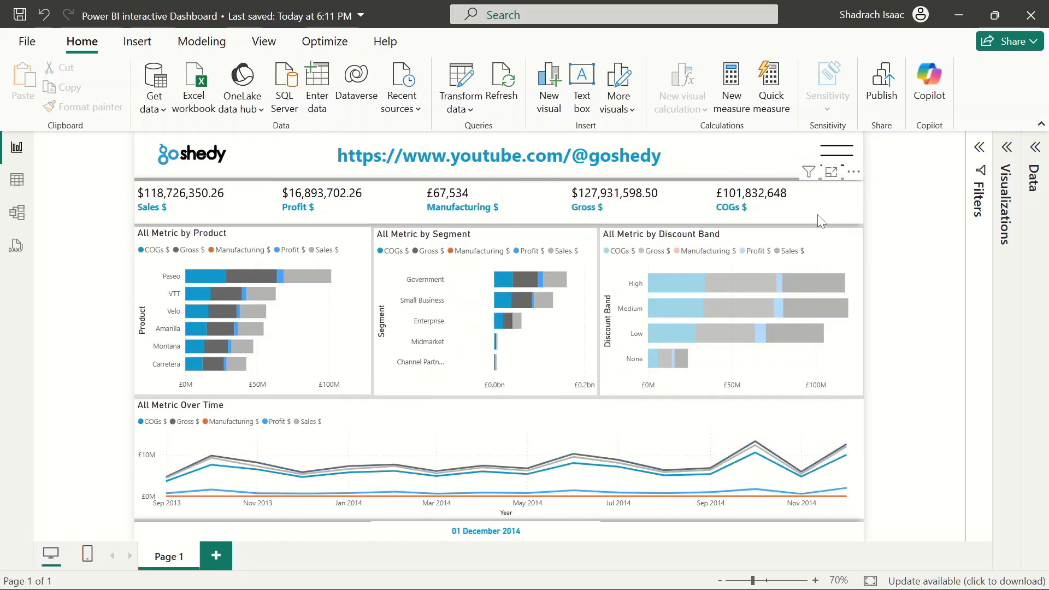
Save the report
click(811, 262)
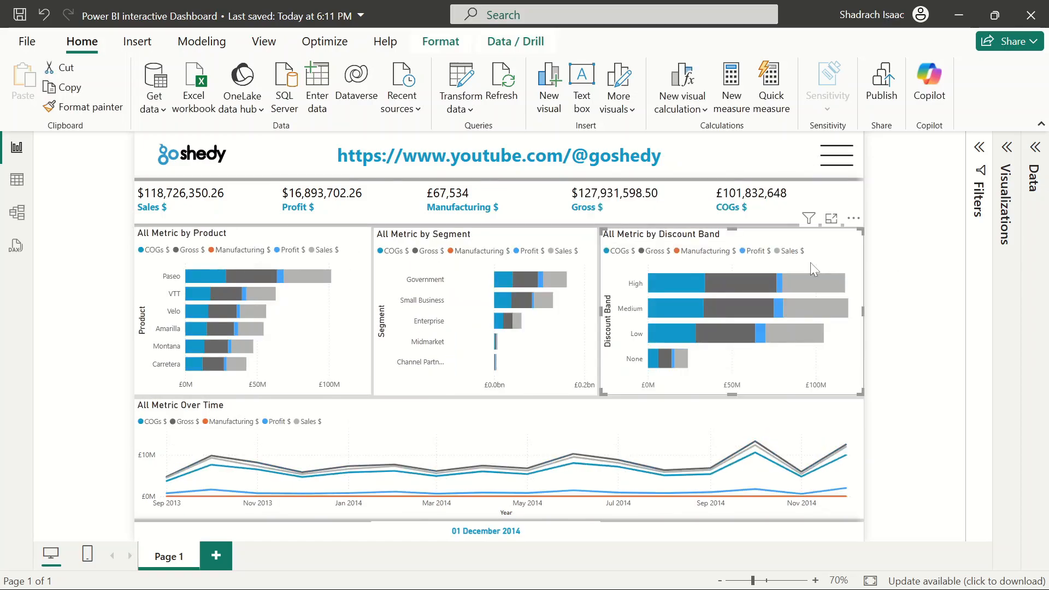
click(335, 308)
click(560, 339)
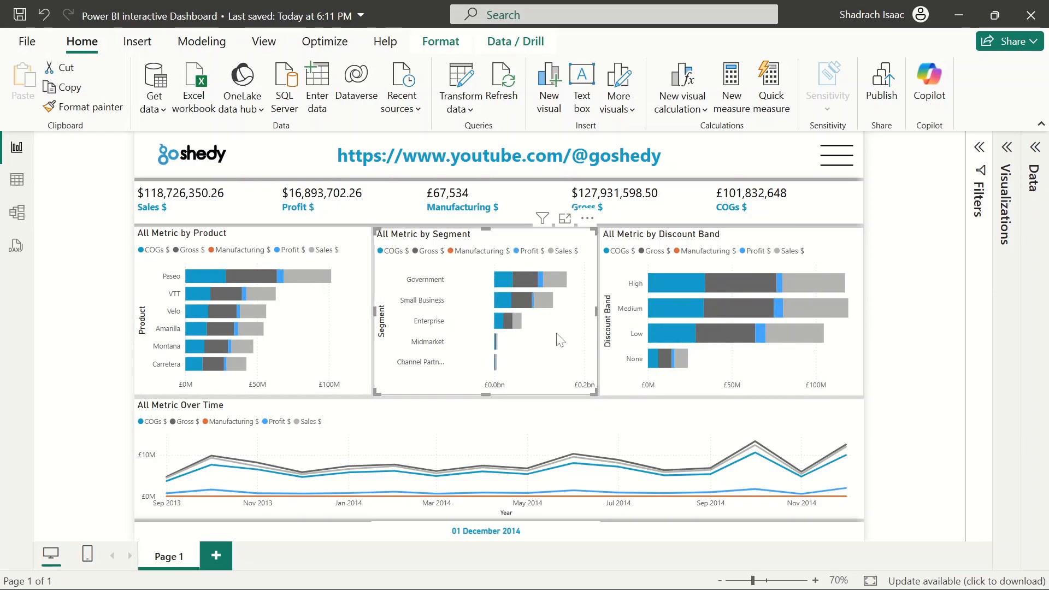
click(942, 325)
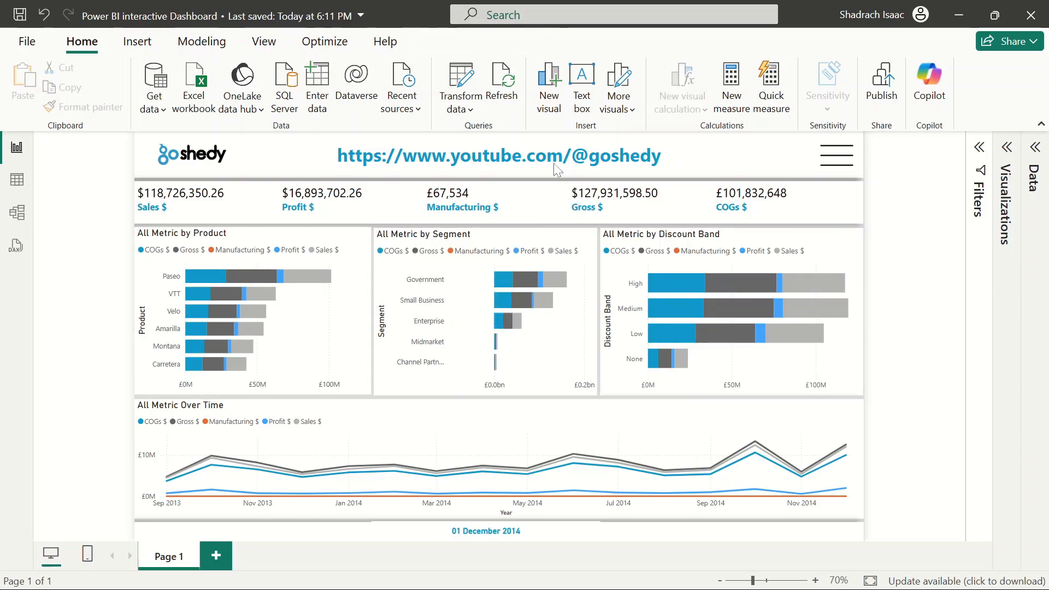
click(16, 16)
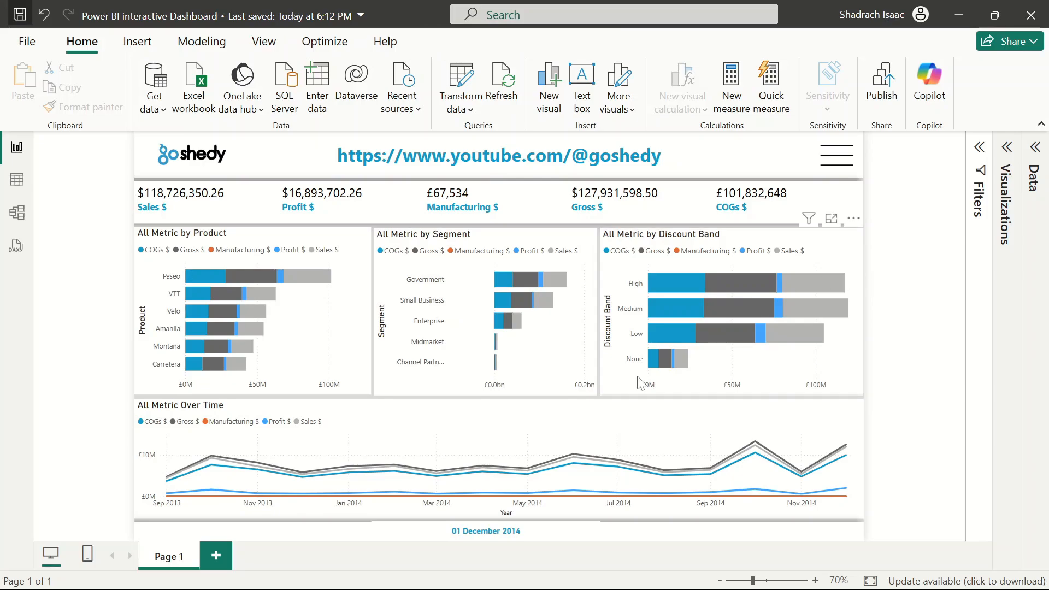
click(559, 533)
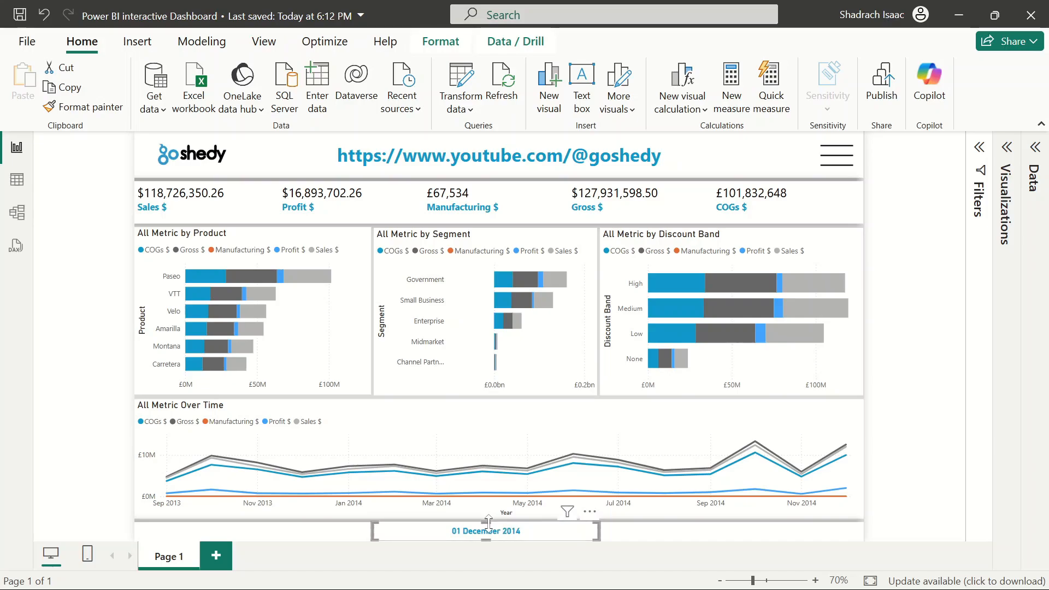
drag(488, 528, 487, 527)
click(940, 418)
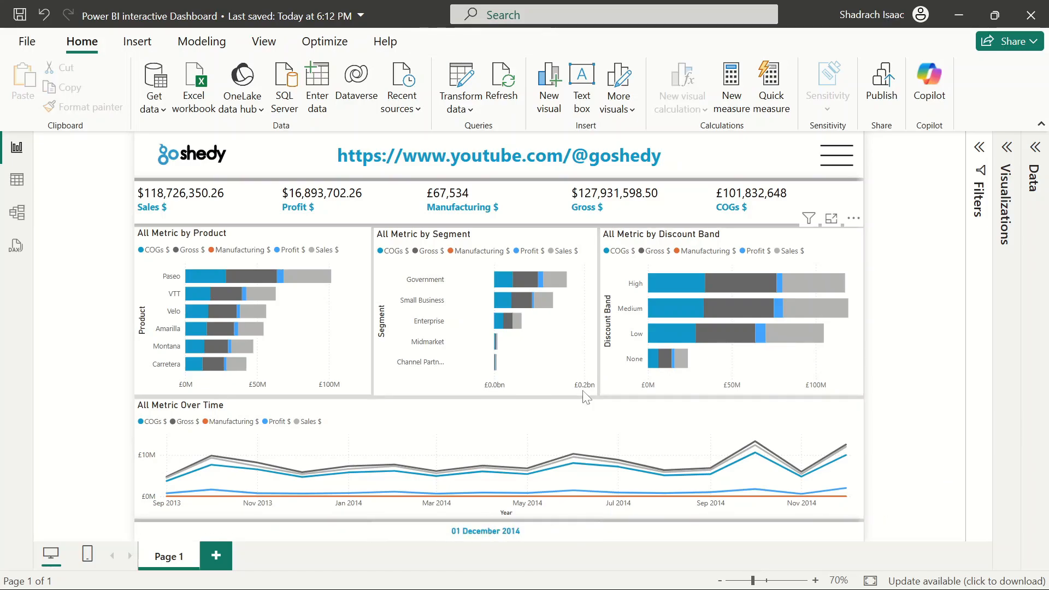
click(860, 270)
drag(863, 312, 862, 312)
click(921, 316)
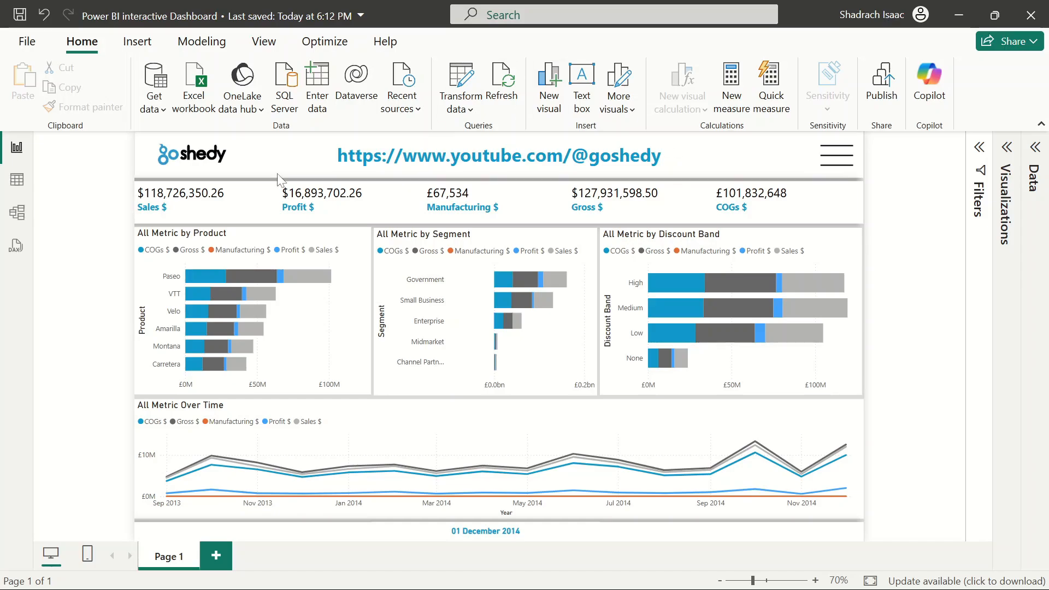
Rename the report page to Summary
mouse_move(812, 313)
double_click(175, 561)
key(BackSpace)
text(Summa)
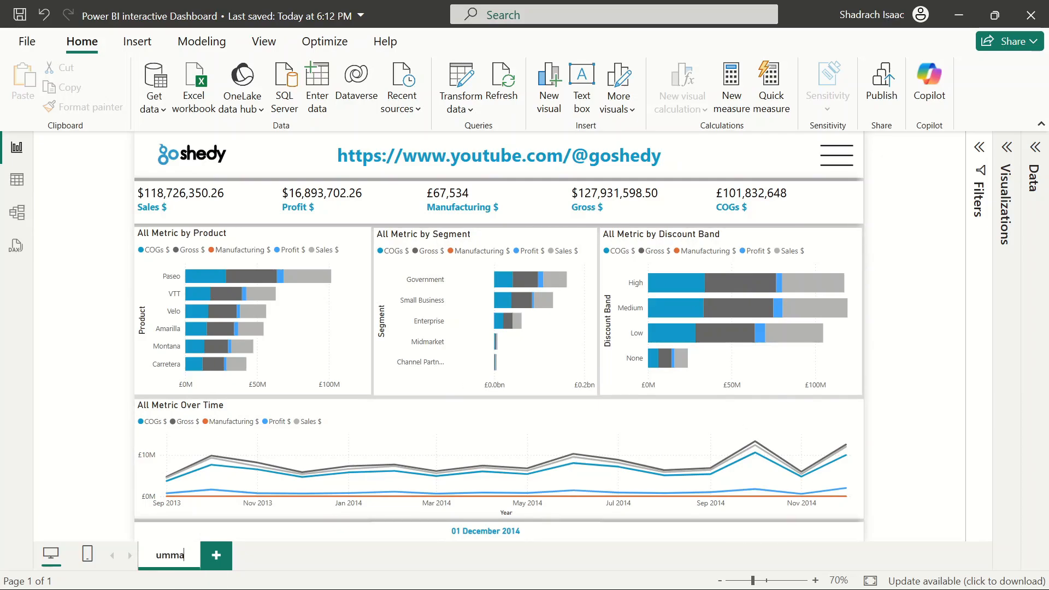
key(Return)
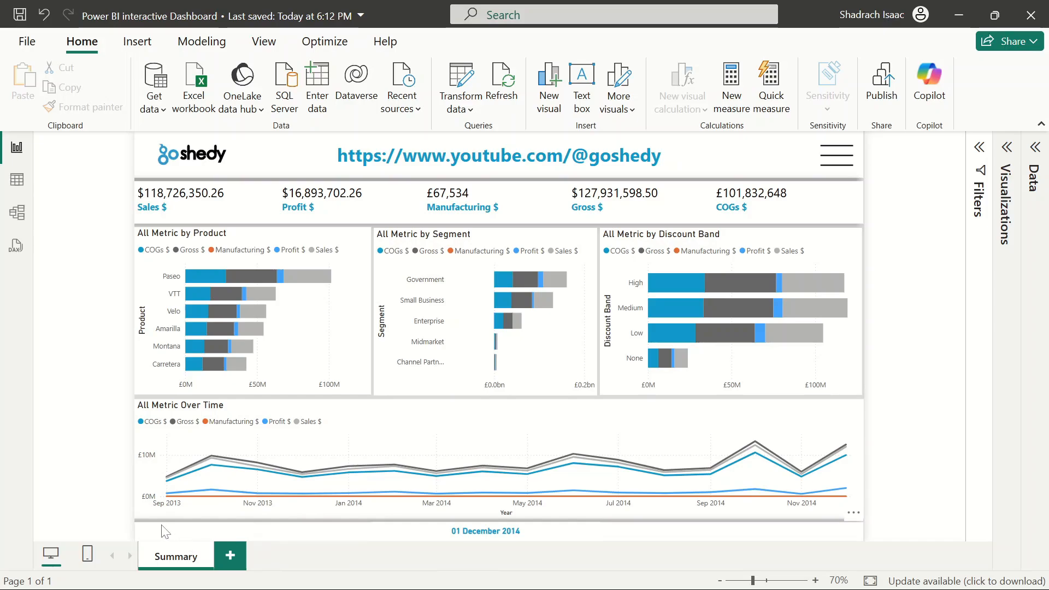
Duplicate the Summary page and rename the copy Details
right_click(174, 560)
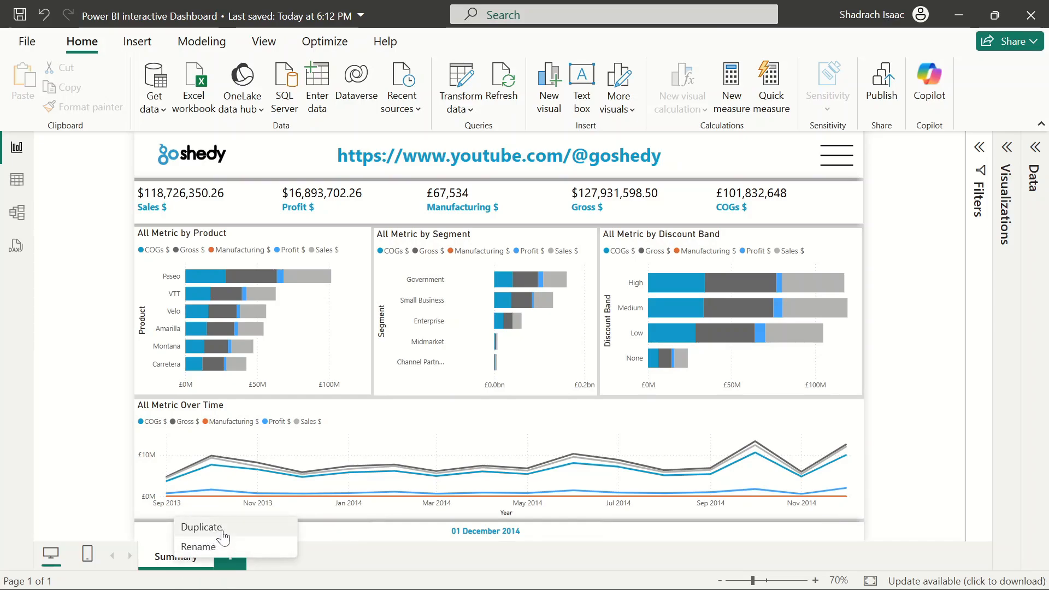
click(203, 527)
double_click(279, 557)
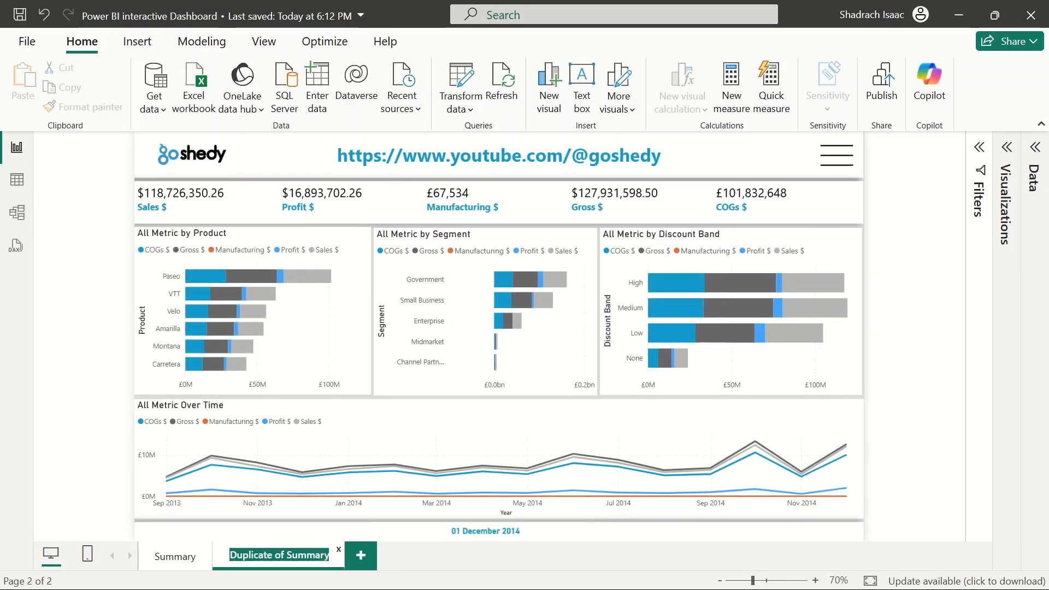
key(BackSpace)
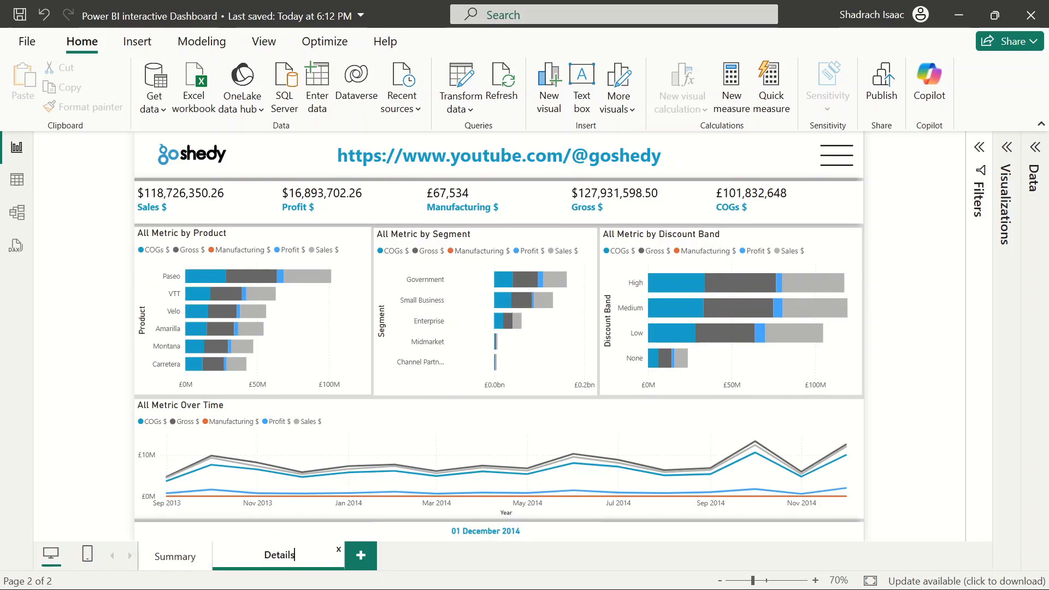
key(Return)
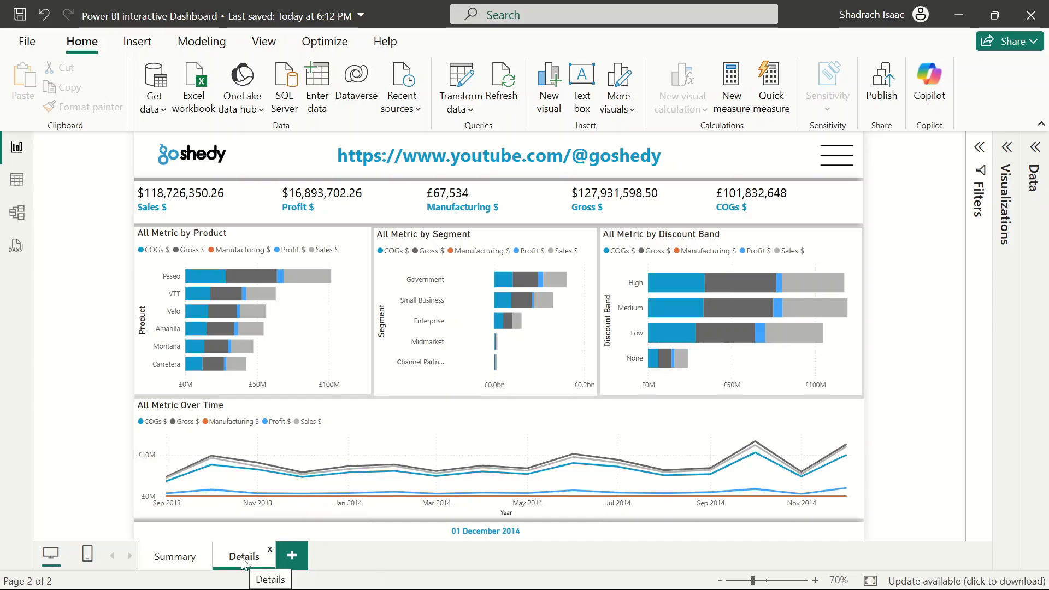
Delete the Product, Segment and Discount Band bar charts from the Details page
click(345, 253)
ctrl+click(458, 249)
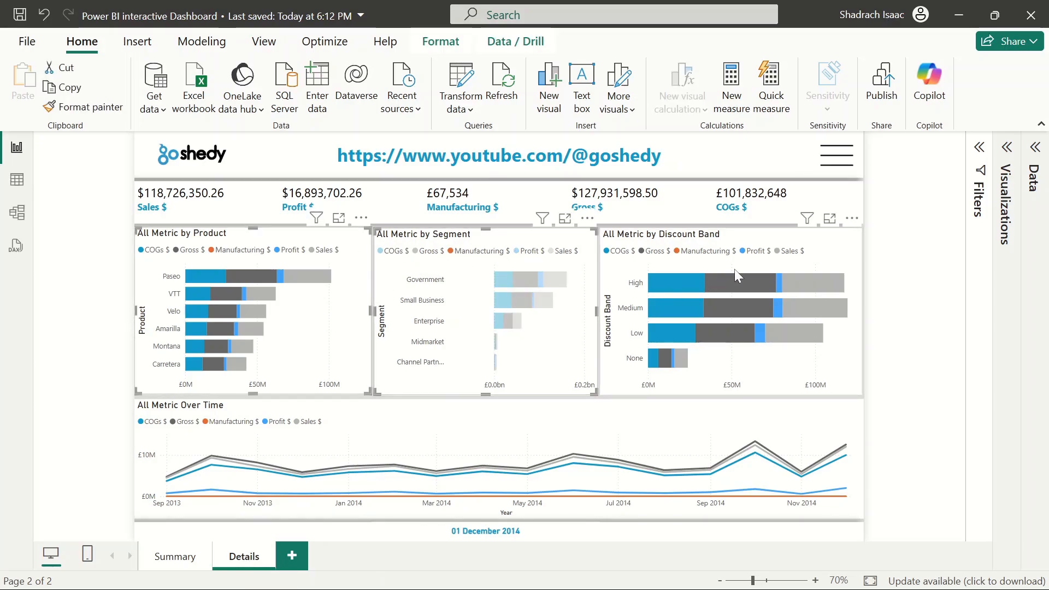
ctrl+click(735, 268)
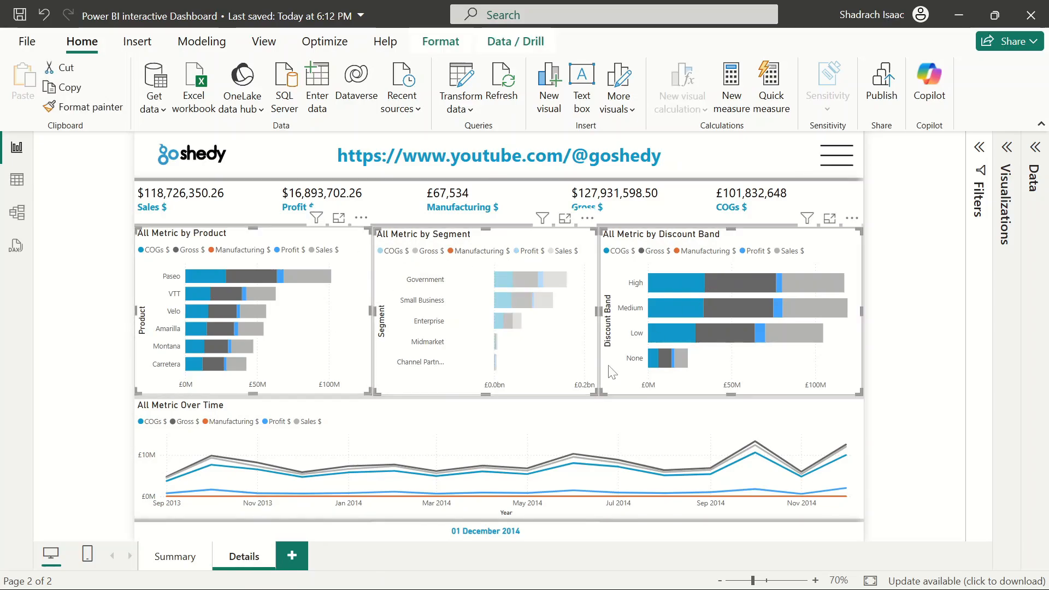
ctrl+click(464, 436)
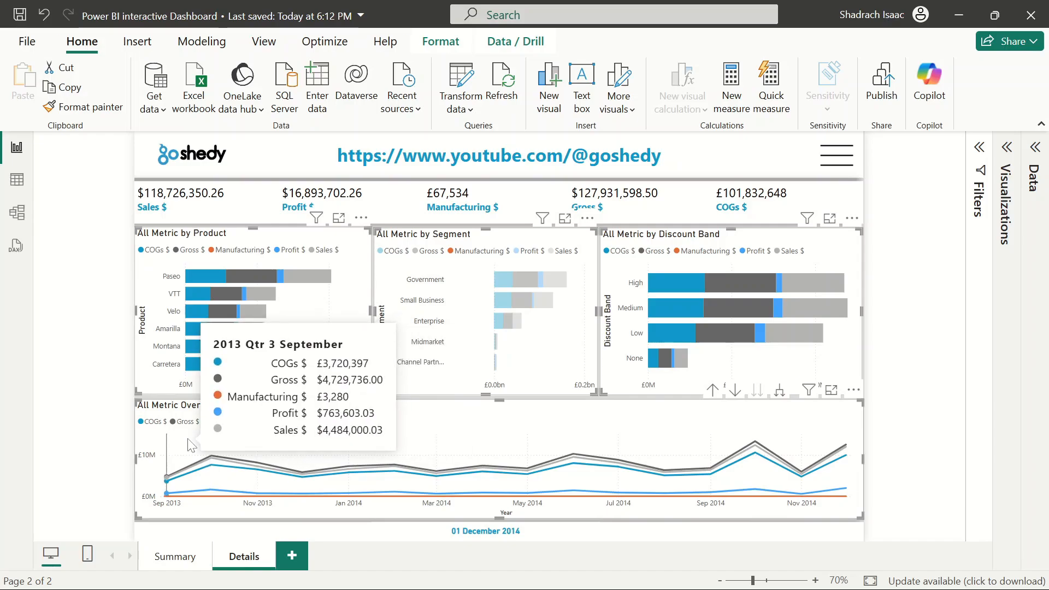
click(307, 262)
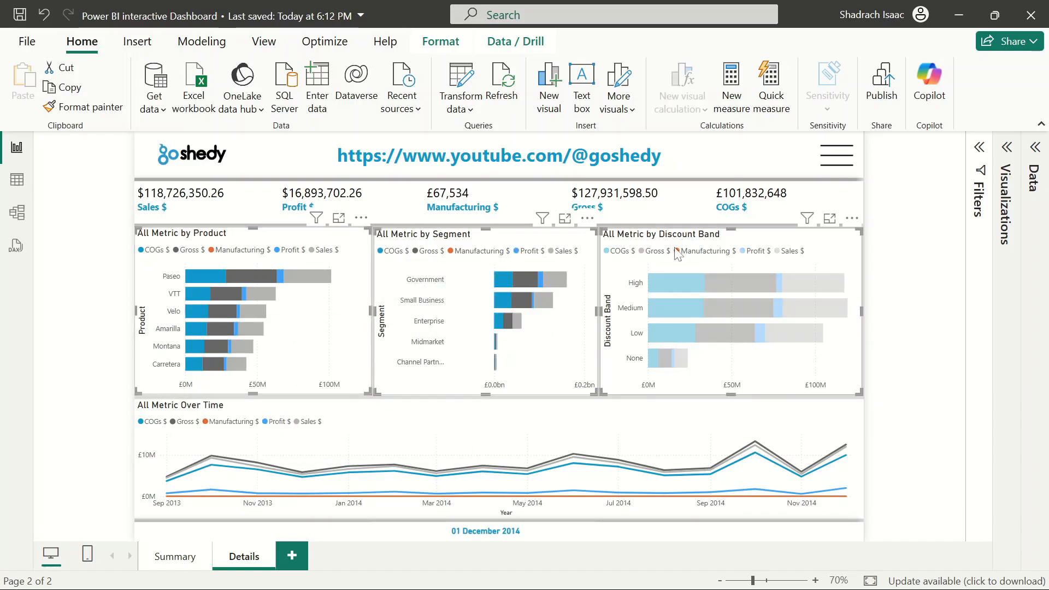
key(Delete)
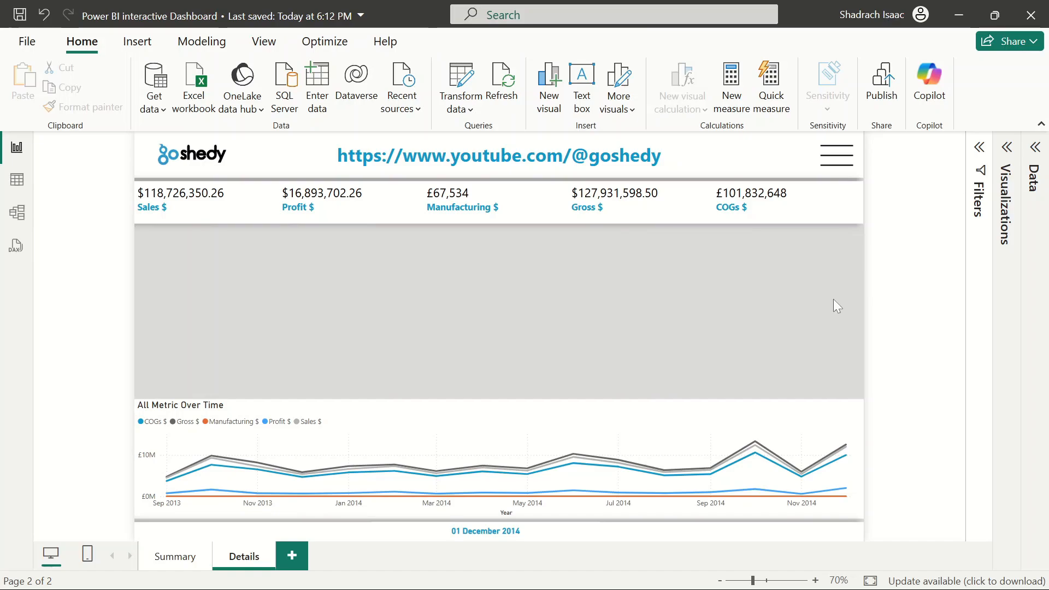
Insert a table visual on the Details page and move it to the left side of the canvas
click(1009, 166)
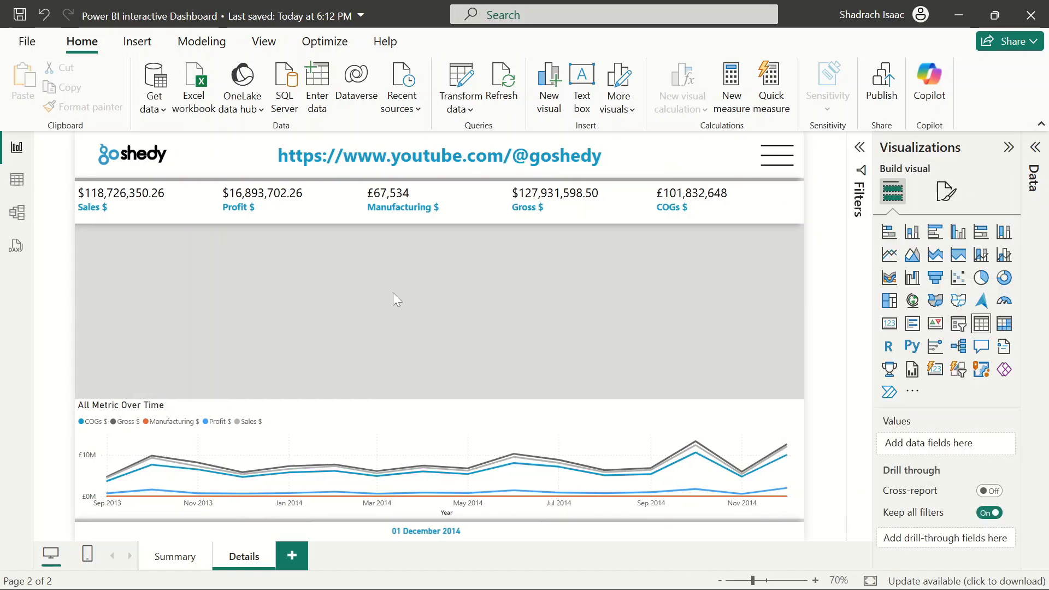
click(981, 323)
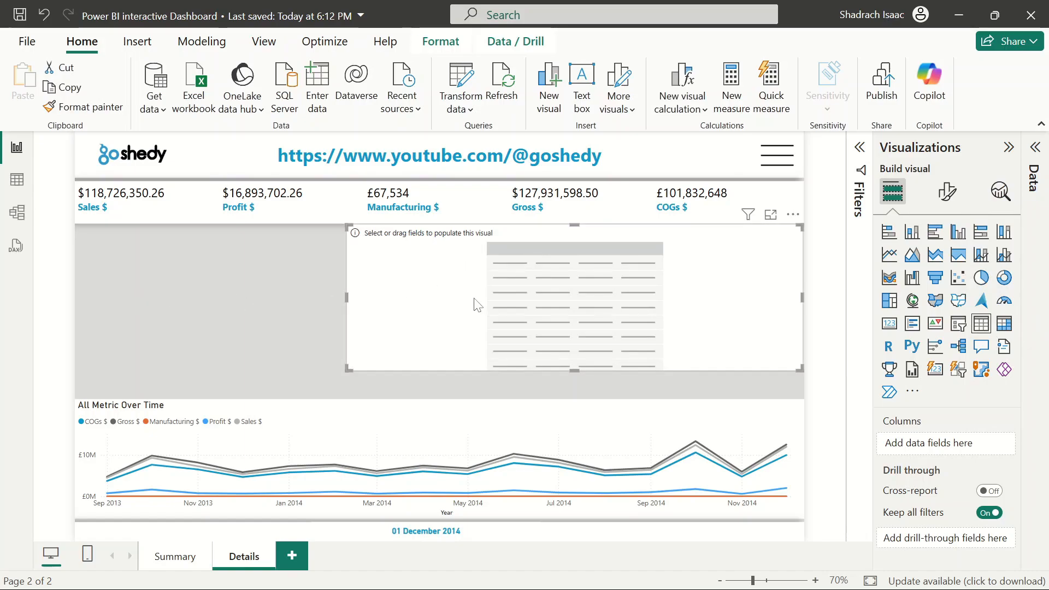
drag(475, 300, 133, 306)
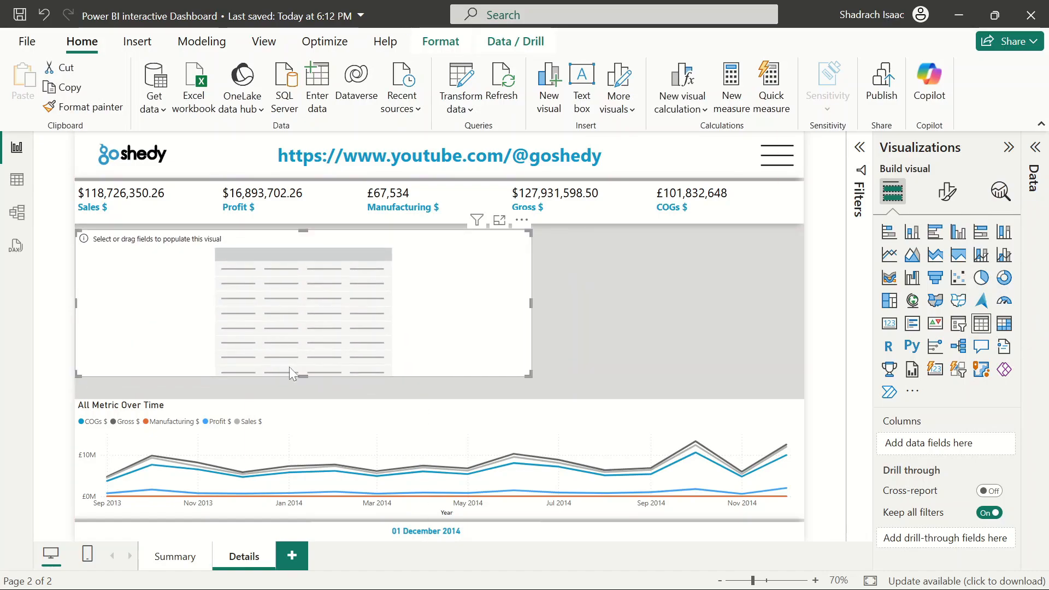
Delete the All Metric Over Time line chart from the Details page
click(311, 427)
click(98, 108)
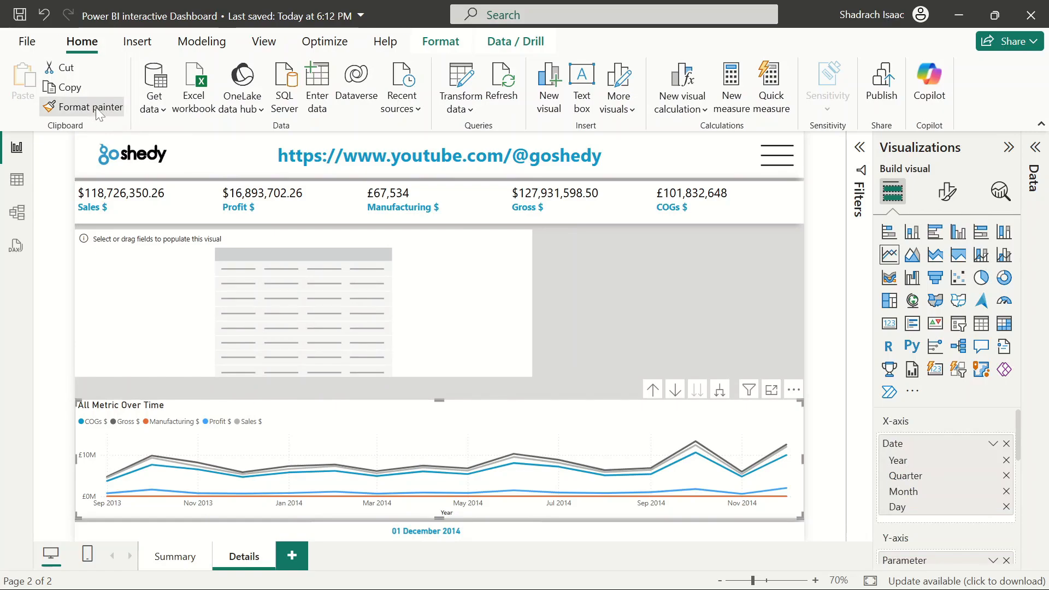
click(477, 303)
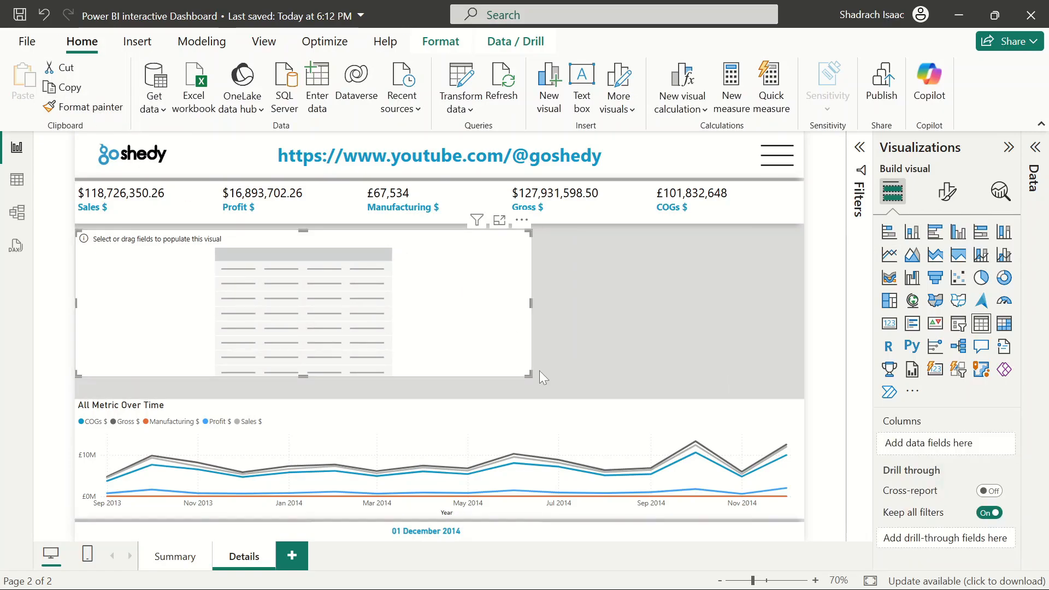
click(586, 428)
key(Delete)
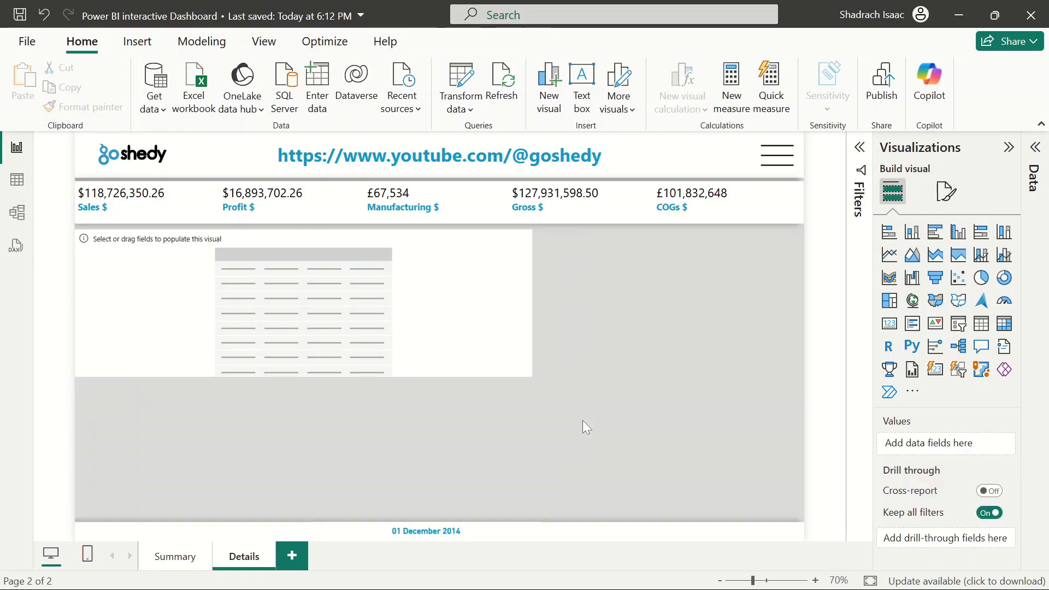
Resize the table visual to fill the whole area below the metric cards
click(467, 270)
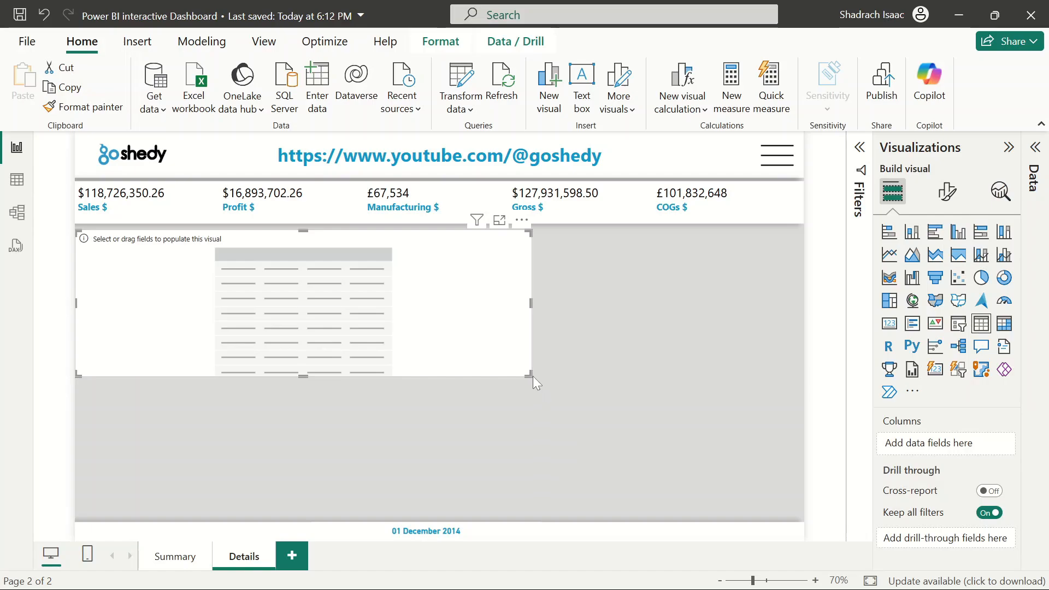
drag(530, 374, 804, 522)
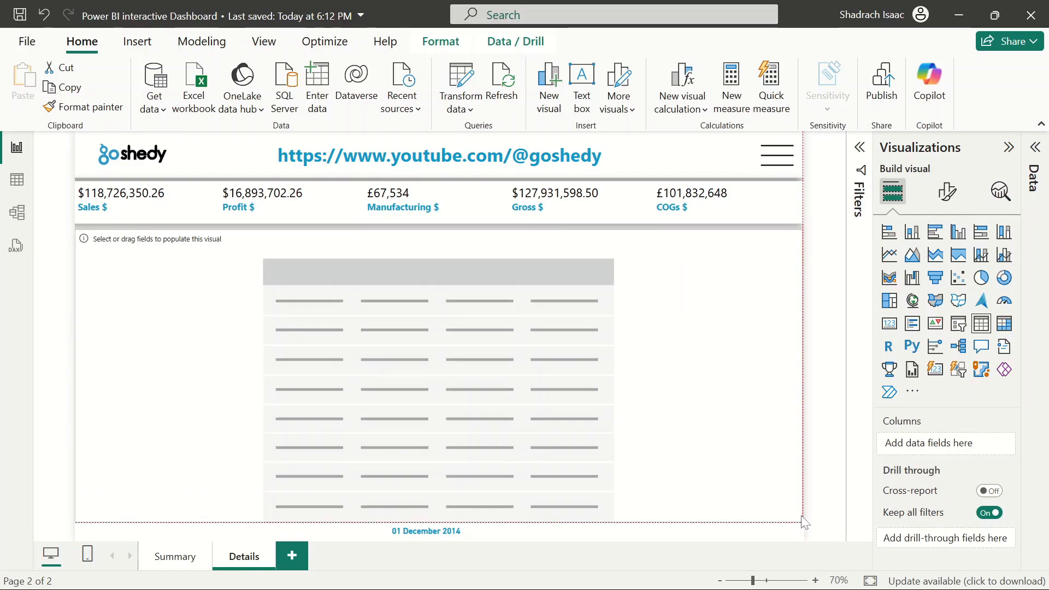
drag(805, 521, 802, 517)
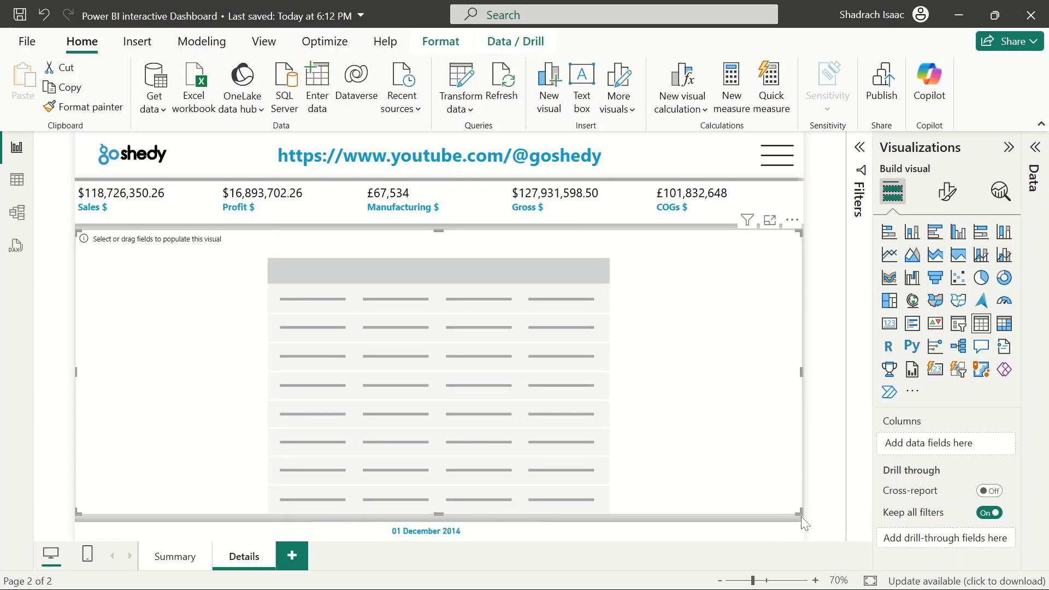
drag(804, 523, 800, 520)
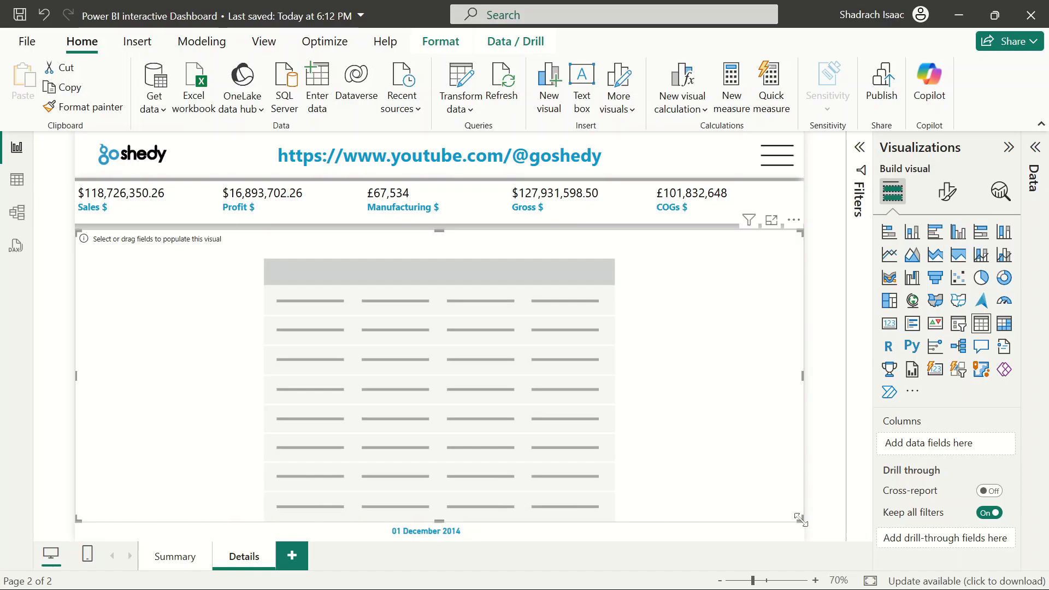
key(Up)
key(Up)
key(Up)
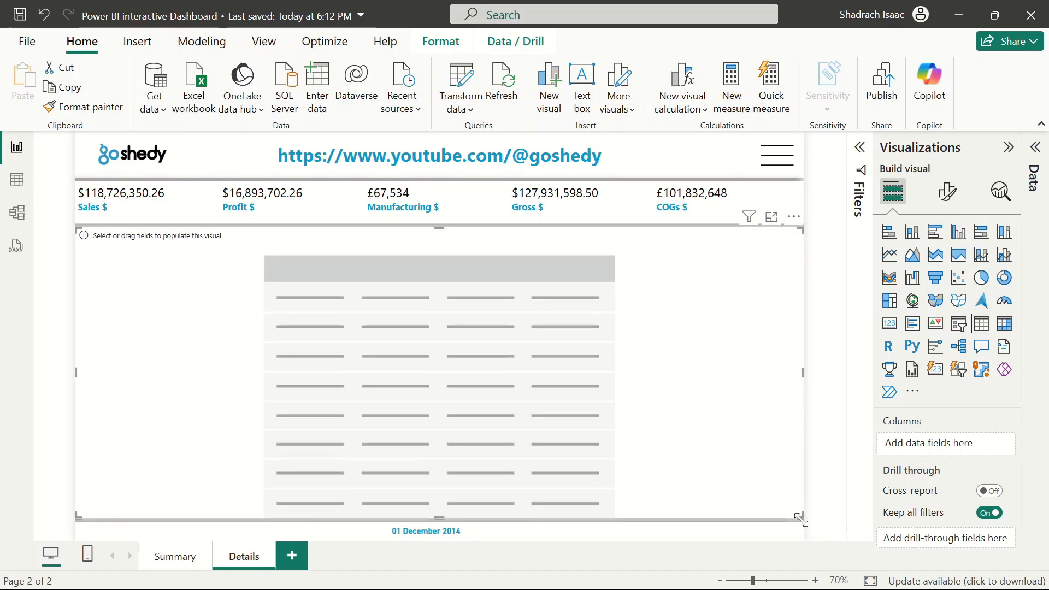
click(820, 404)
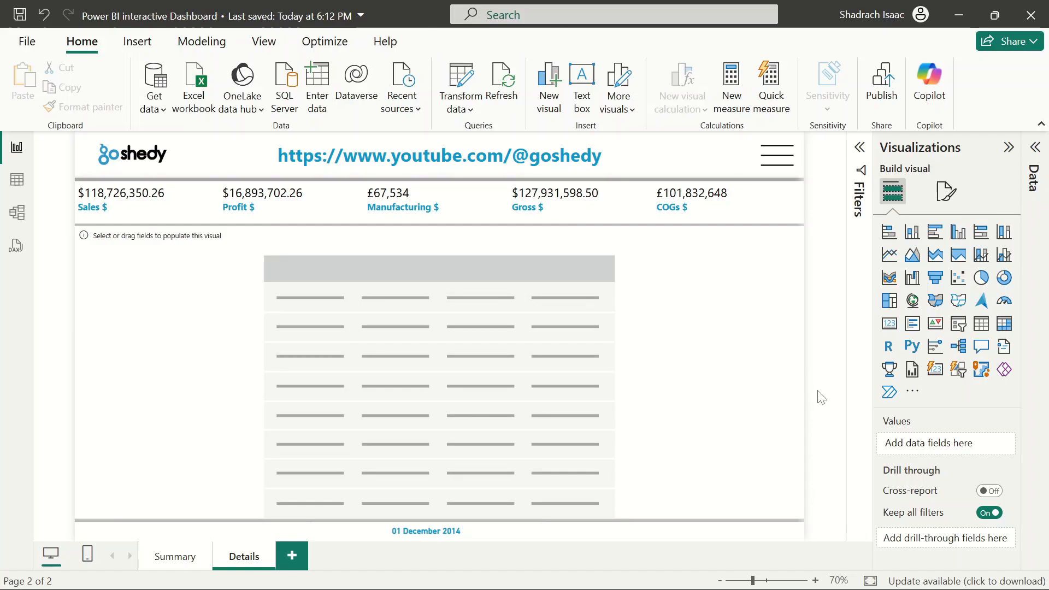
Add DateTable's Date field to the table visual, showing it as plain Date instead of Date Hierarchy
click(1035, 147)
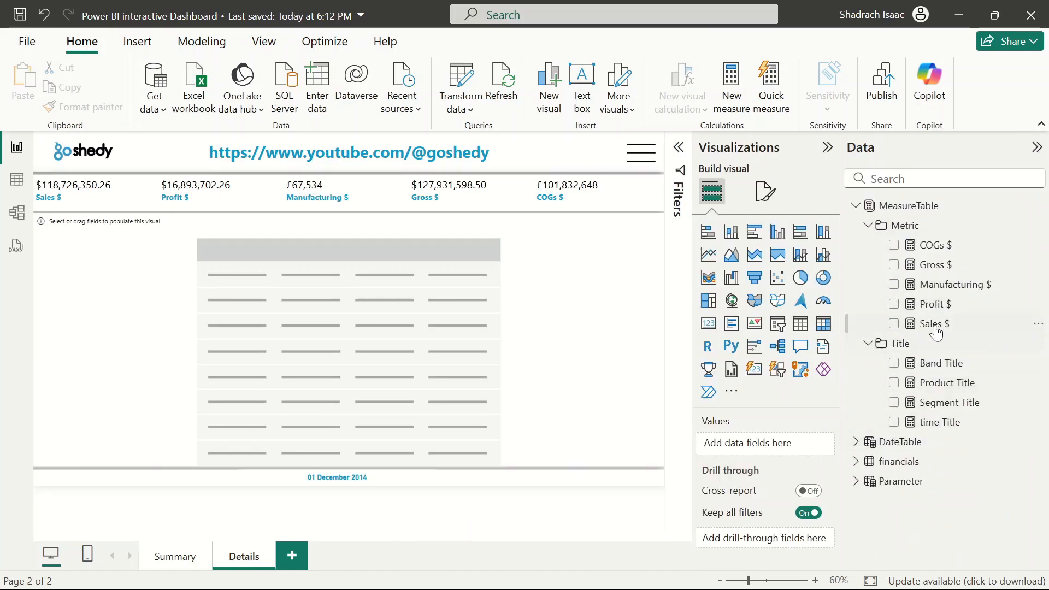
click(856, 462)
scroll(861, 382, down, 3)
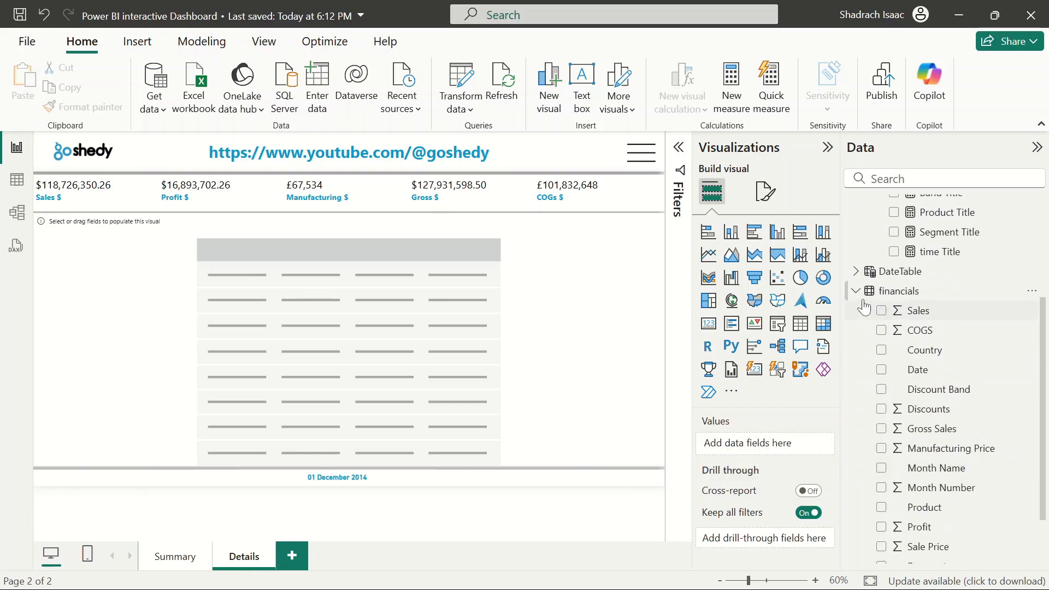
click(857, 294)
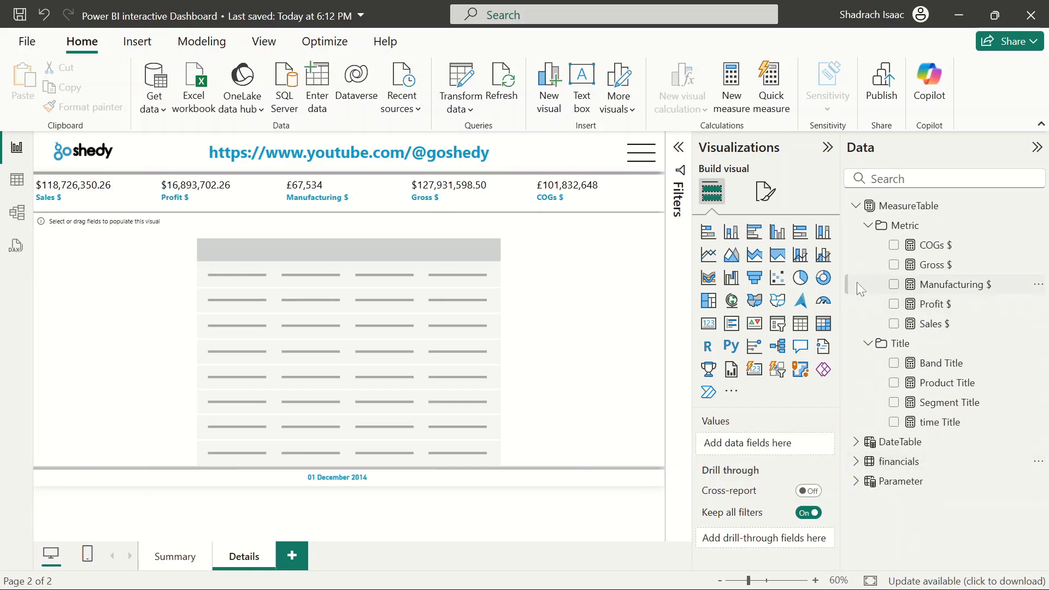
click(856, 206)
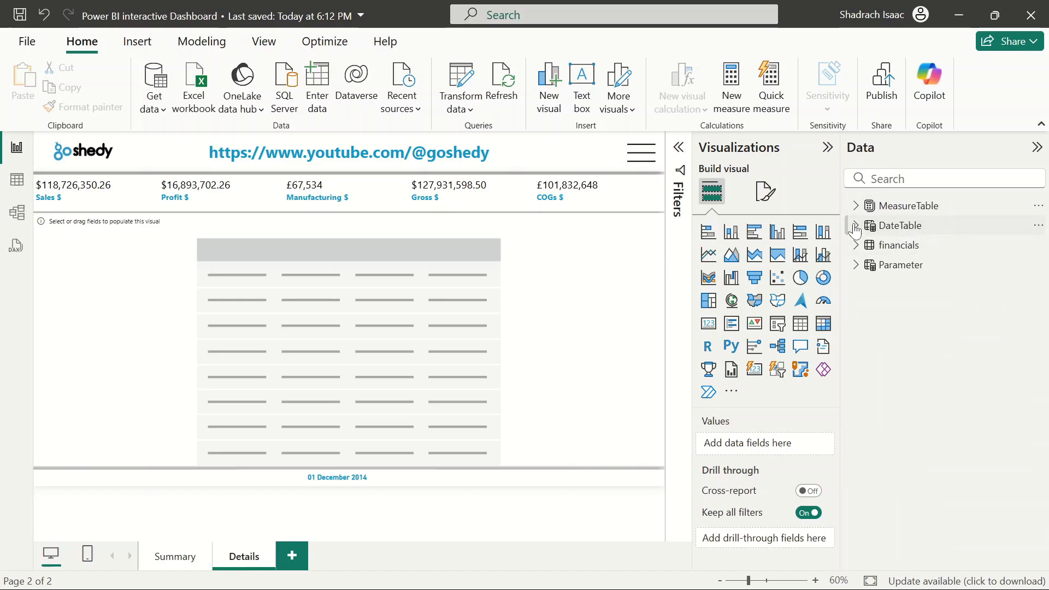
click(856, 225)
click(881, 245)
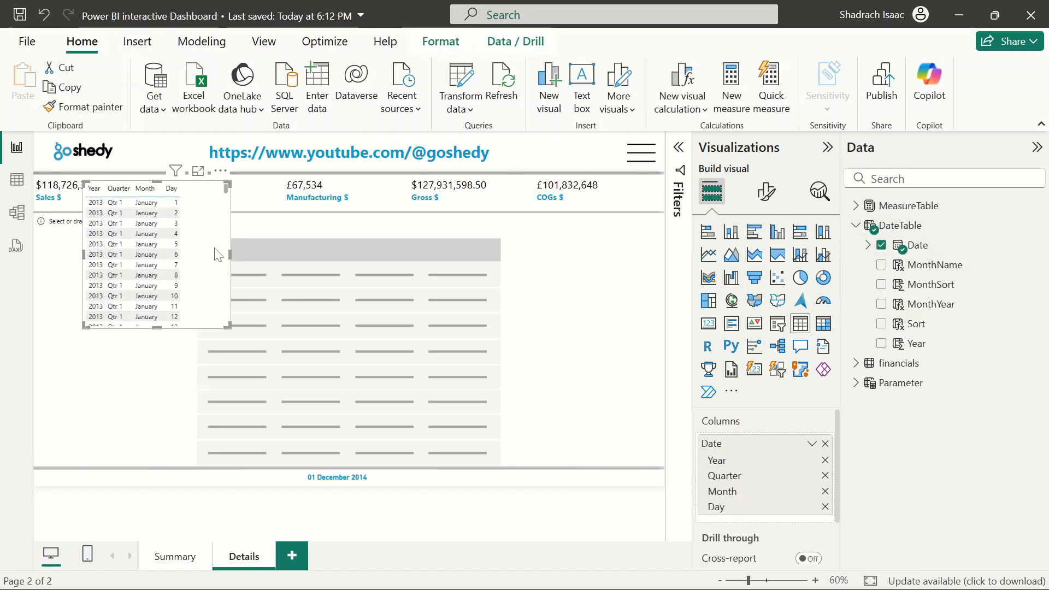
key(Delete)
click(387, 353)
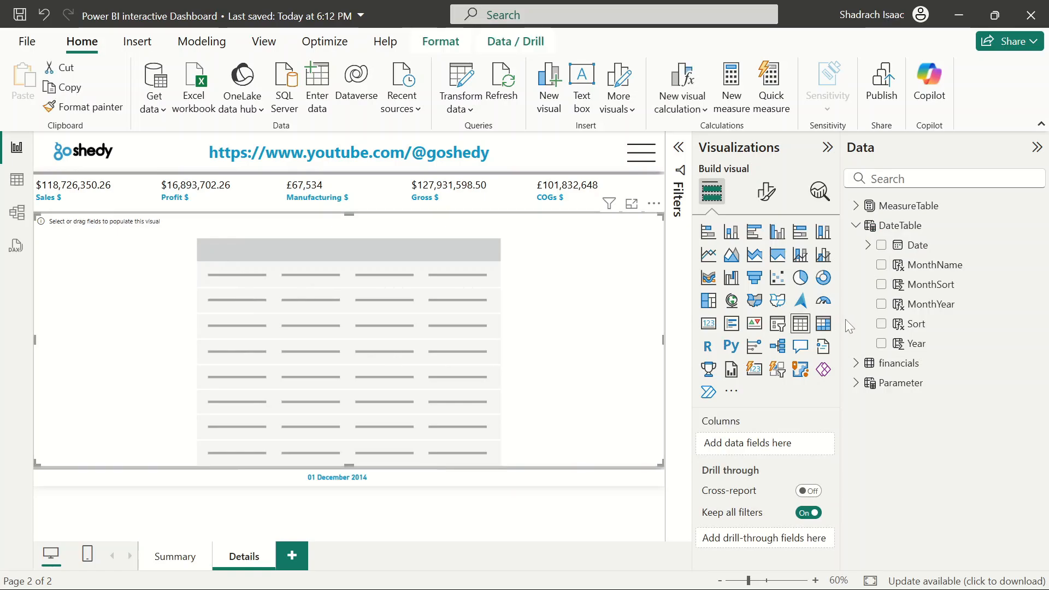
click(881, 246)
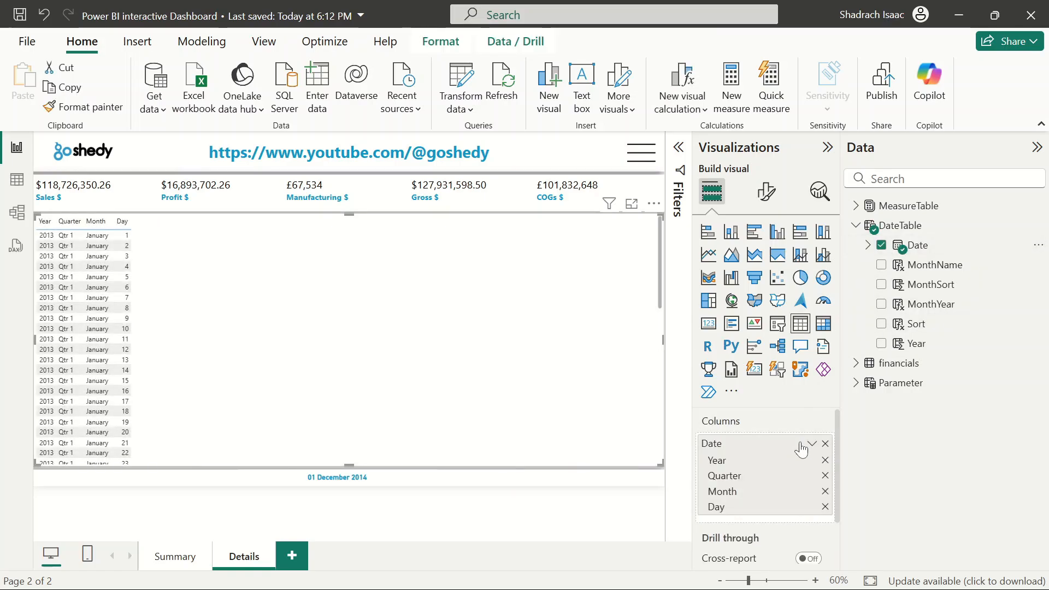
click(812, 443)
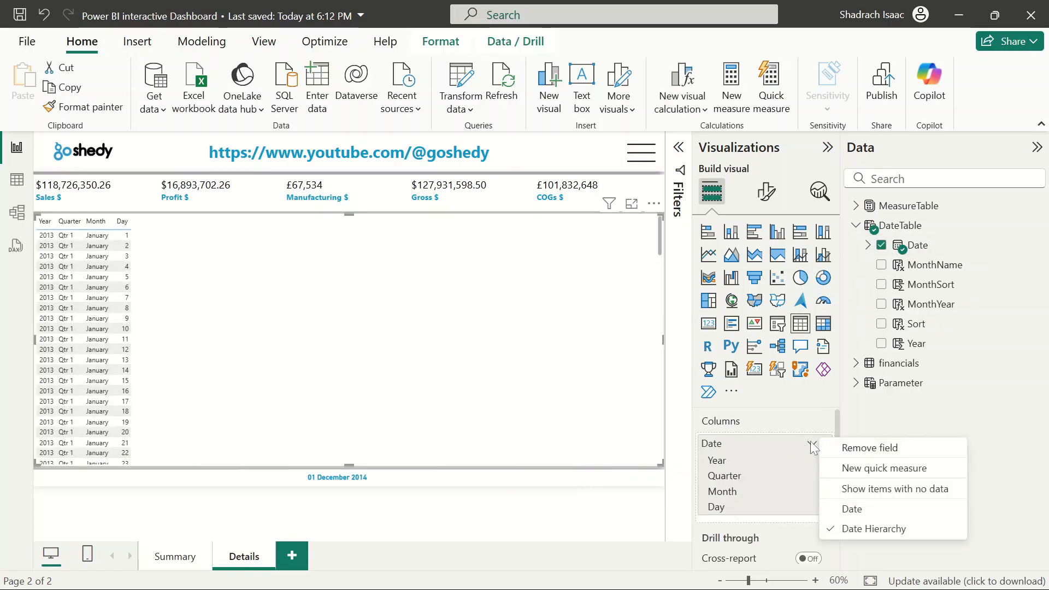
click(873, 508)
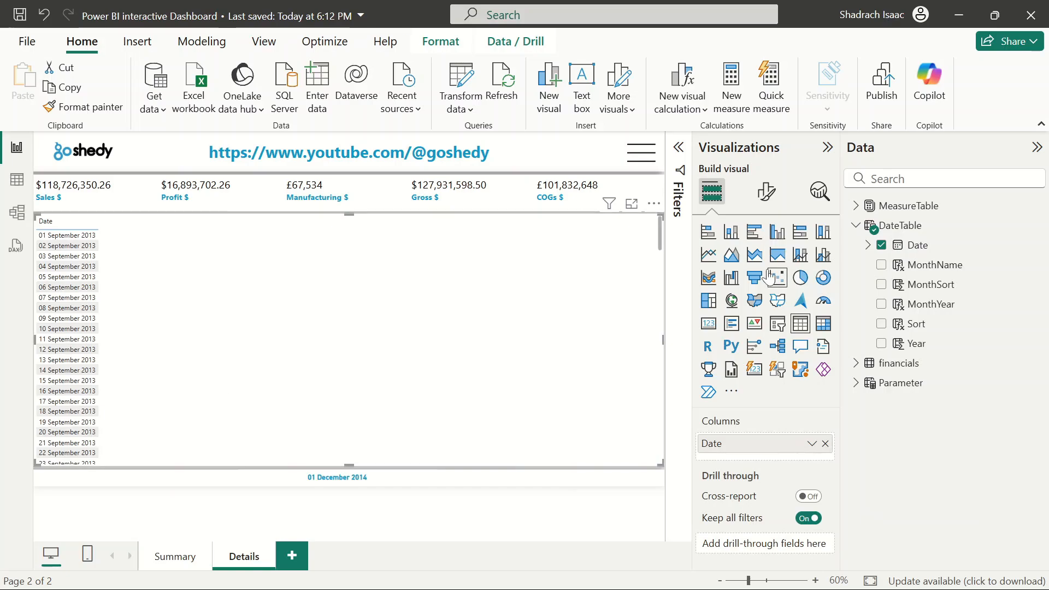
Add the Parameter field from the Parameter table to the table visual
click(857, 226)
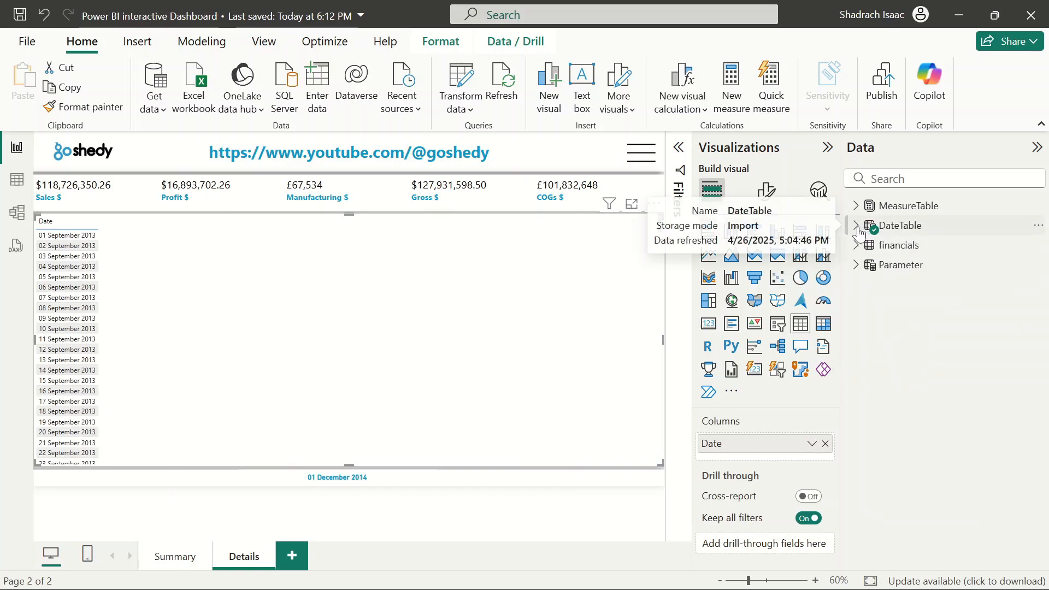
click(857, 226)
click(857, 226)
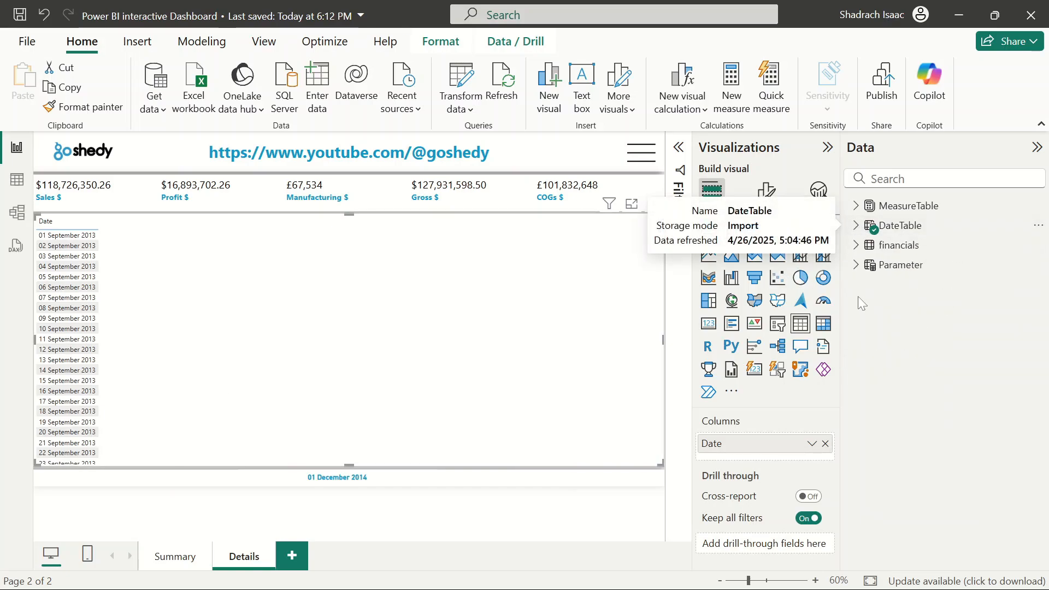
click(856, 266)
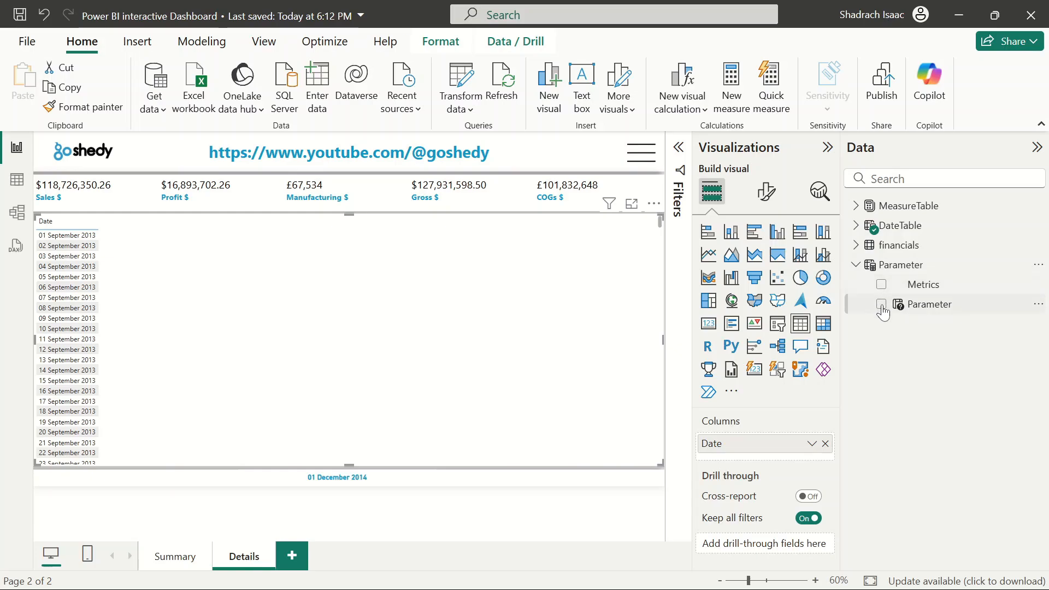
click(881, 304)
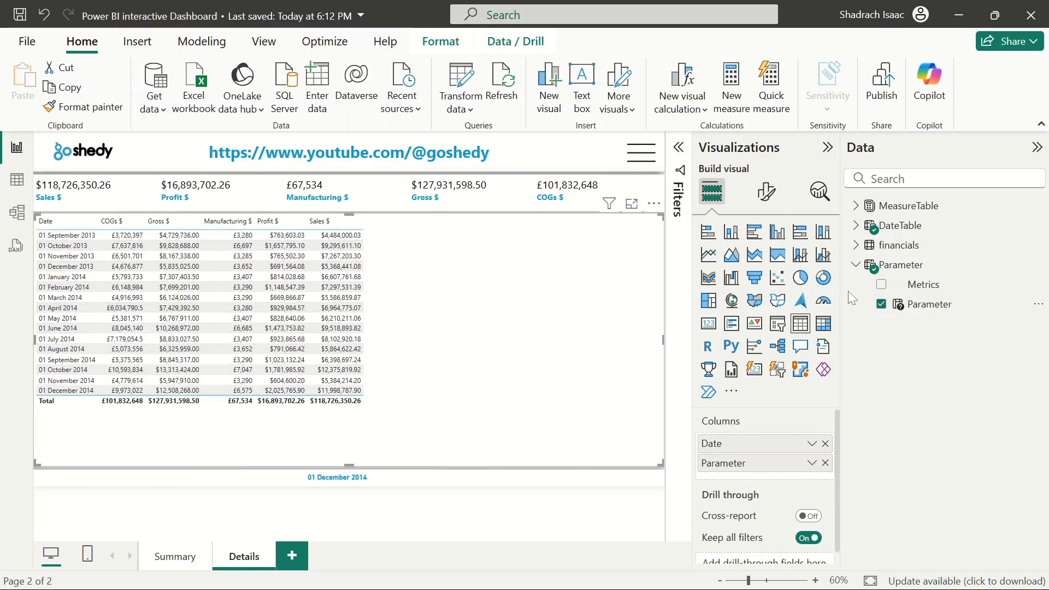
Add the Discount Band, Product, Segment and Country fields from financials to the table visual
click(856, 246)
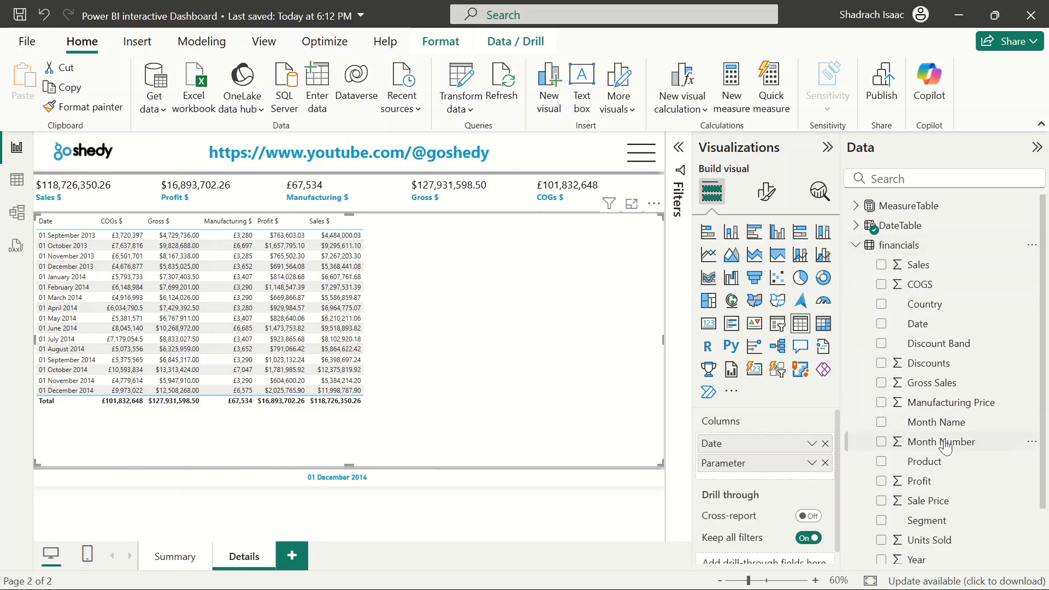
scroll(946, 446, down, 1)
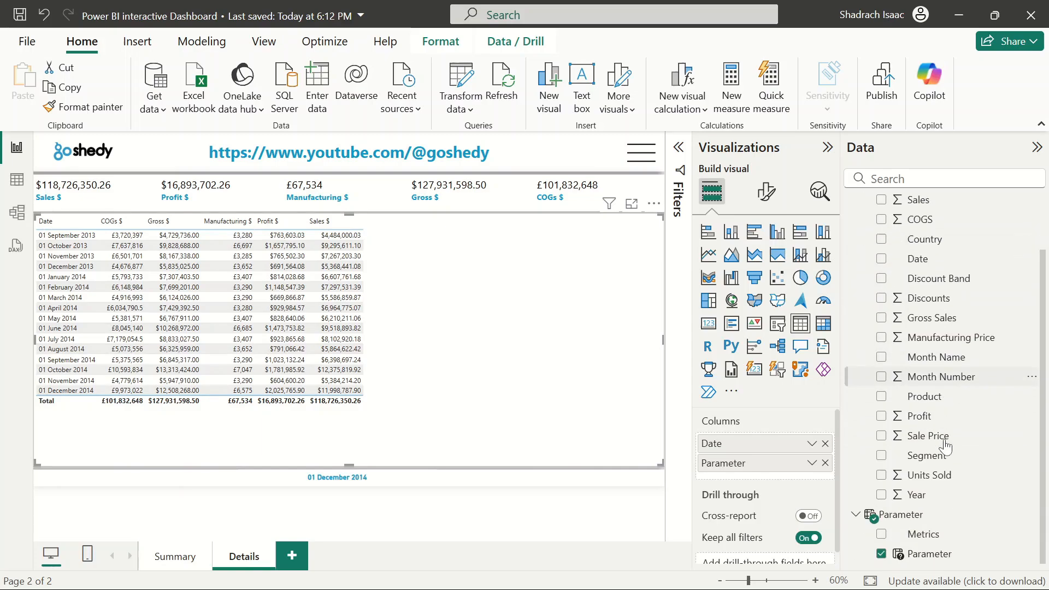
click(882, 279)
click(884, 397)
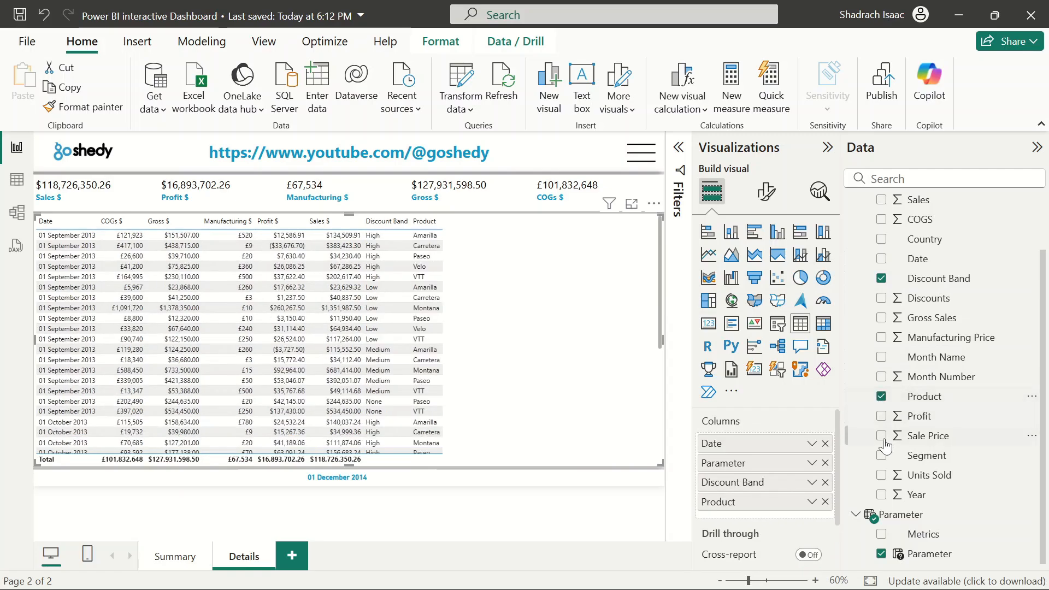
click(883, 456)
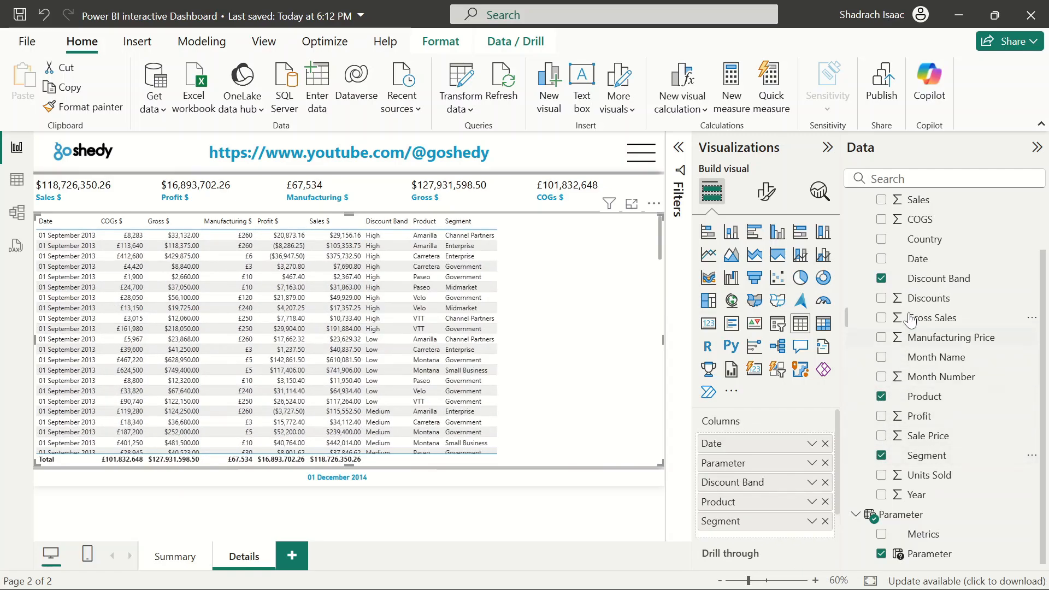
click(882, 241)
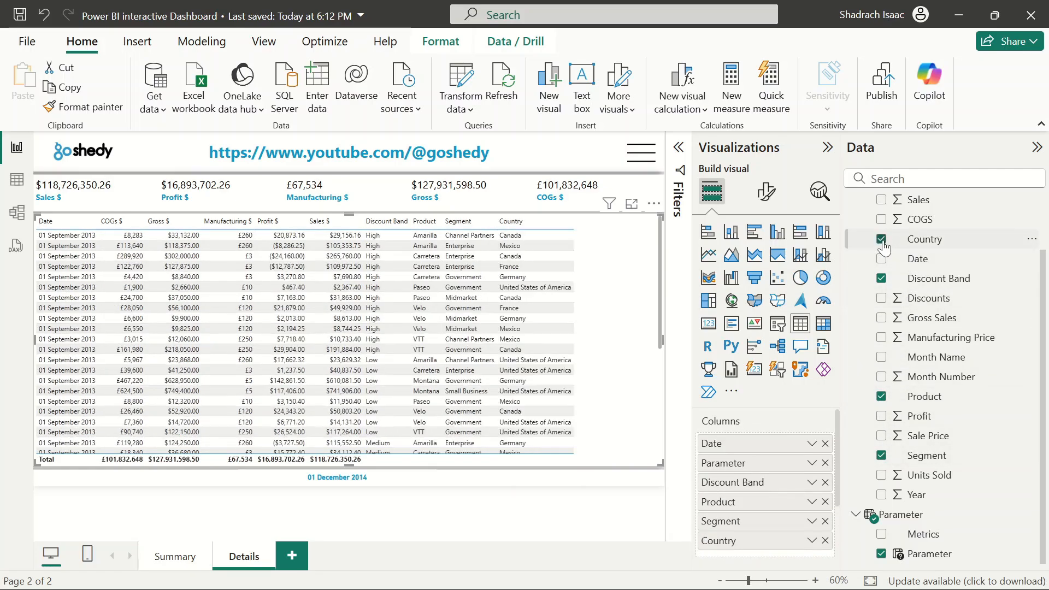
scroll(911, 356, up, 1)
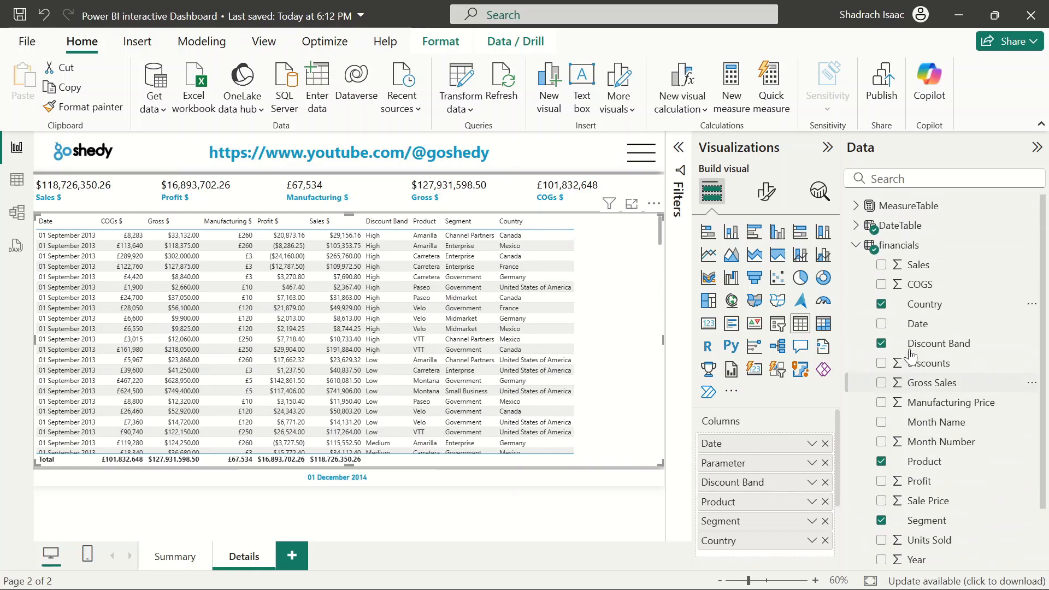
scroll(911, 356, down, 1)
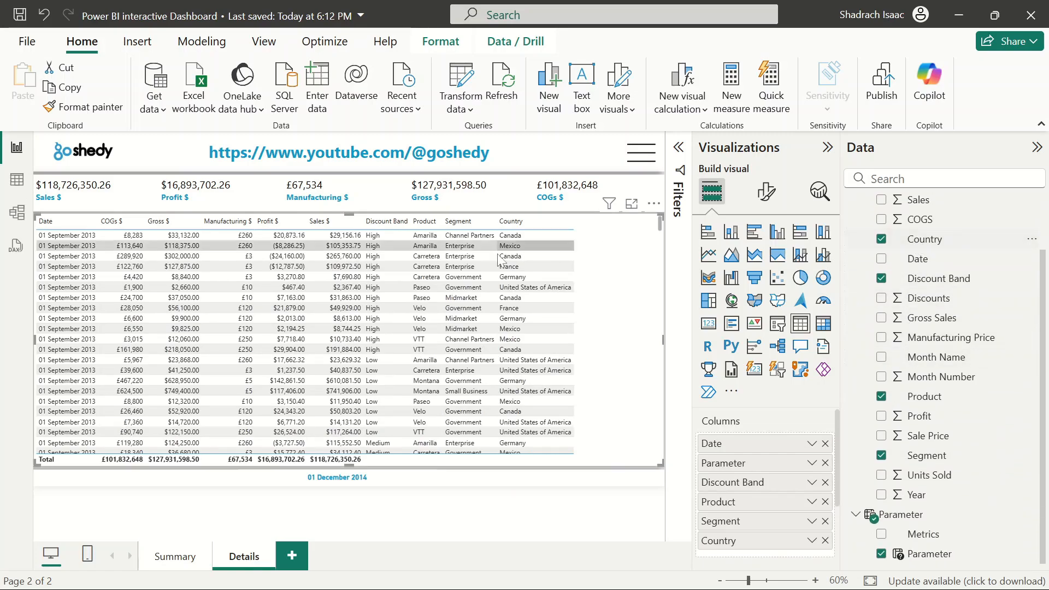
scroll(961, 423, up, 1)
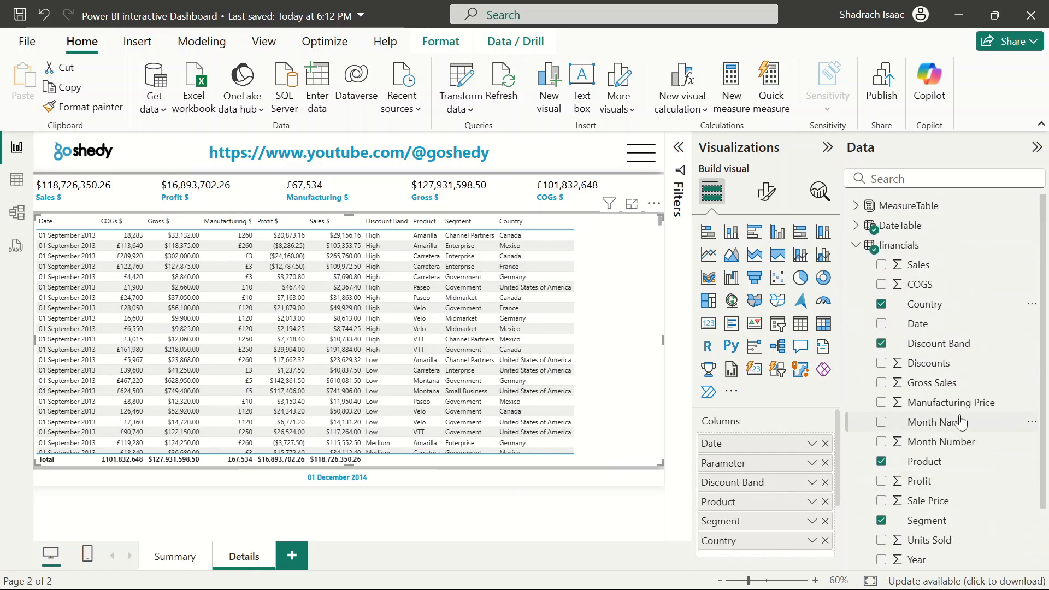
click(856, 247)
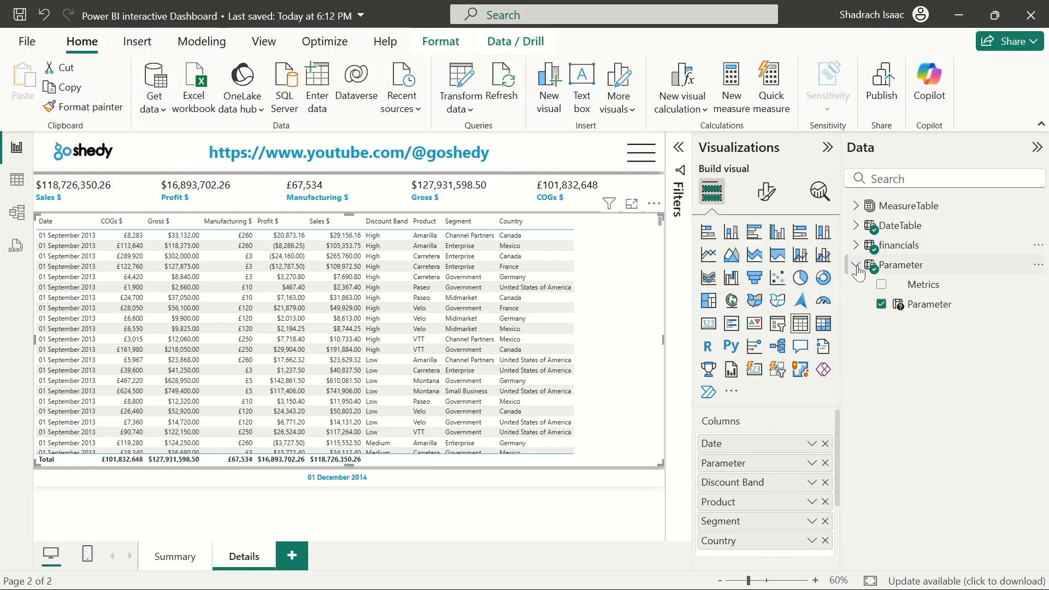
click(856, 265)
click(595, 508)
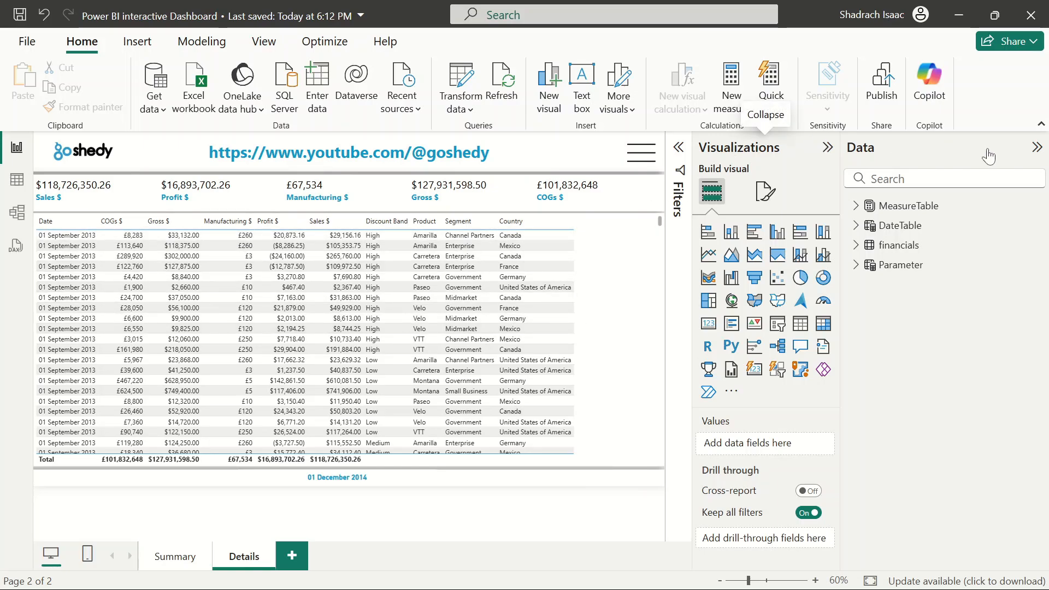
Scroll through the table visual's rows on the Details page to review the data
click(1036, 147)
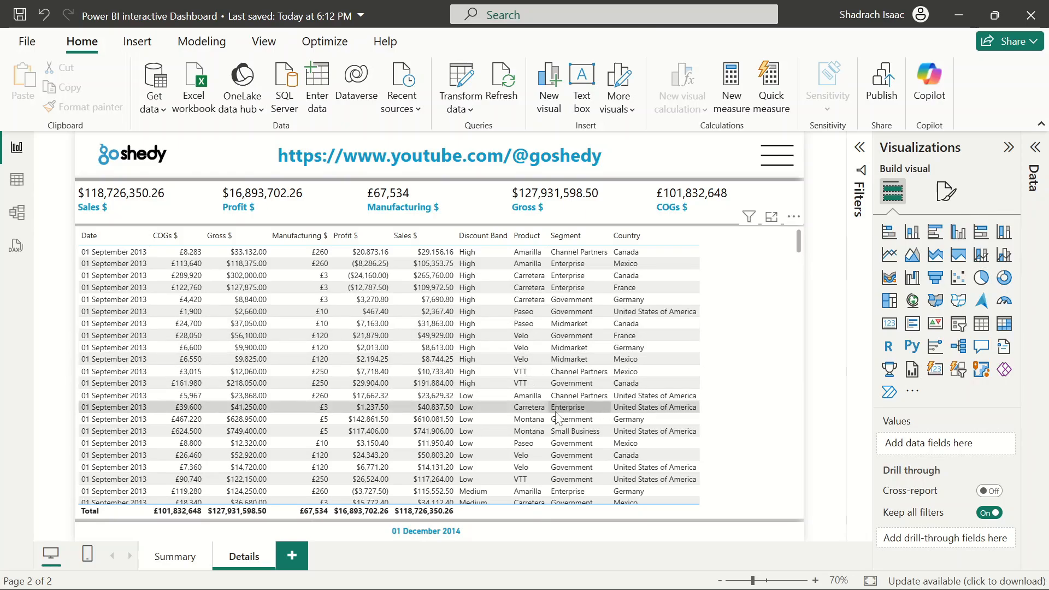
scroll(556, 418, down, 3)
scroll(556, 418, up, 4)
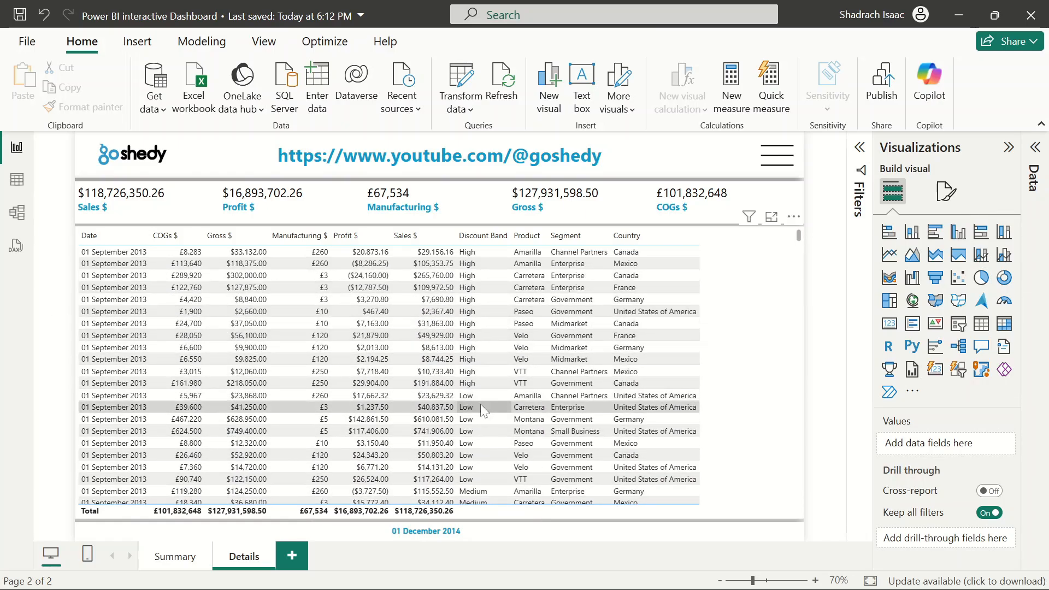
scroll(479, 411, down, 4)
scroll(470, 414, up, 4)
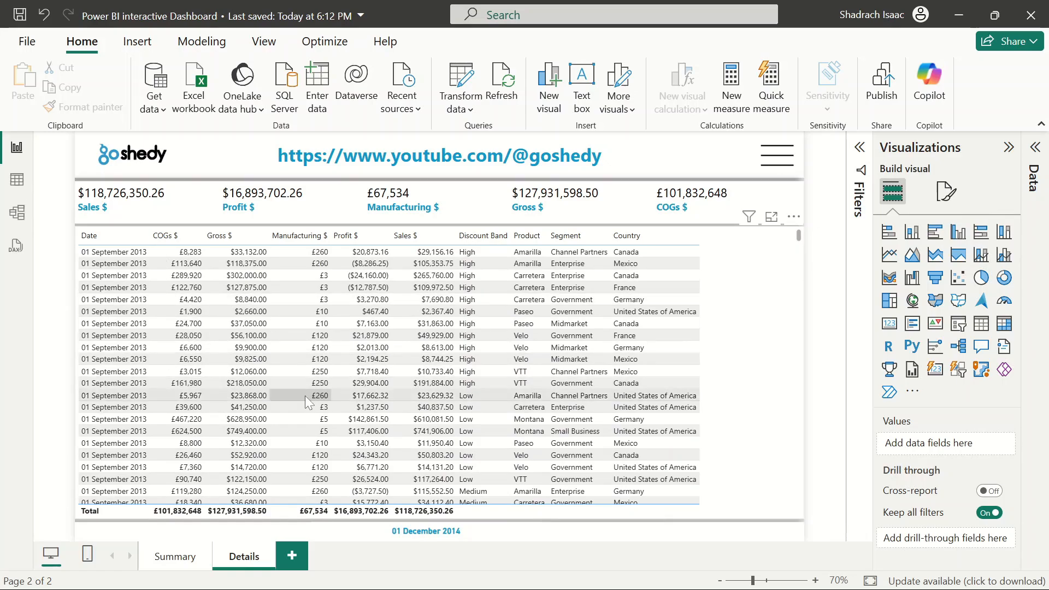
Set the table visual's horizontal gridlines colour to the recent blue
click(779, 314)
click(947, 191)
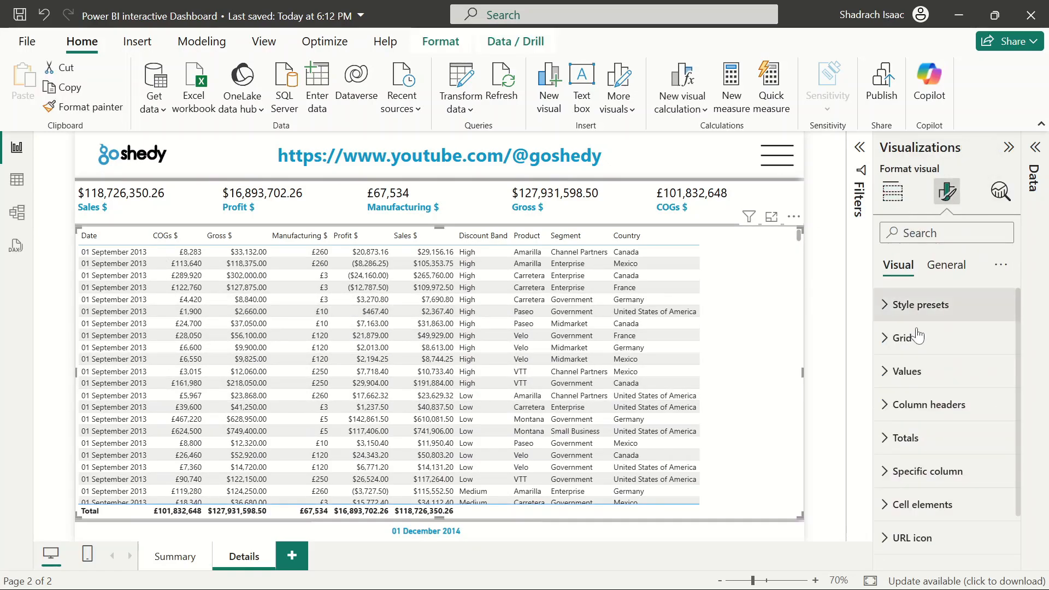
scroll(919, 339, down, 2)
click(927, 389)
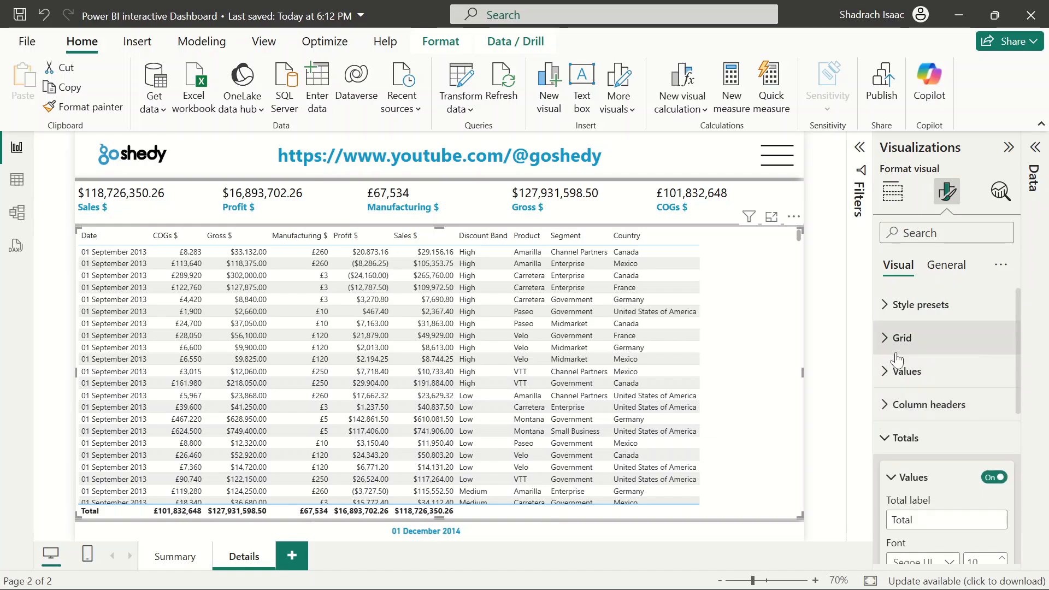
click(906, 437)
click(896, 338)
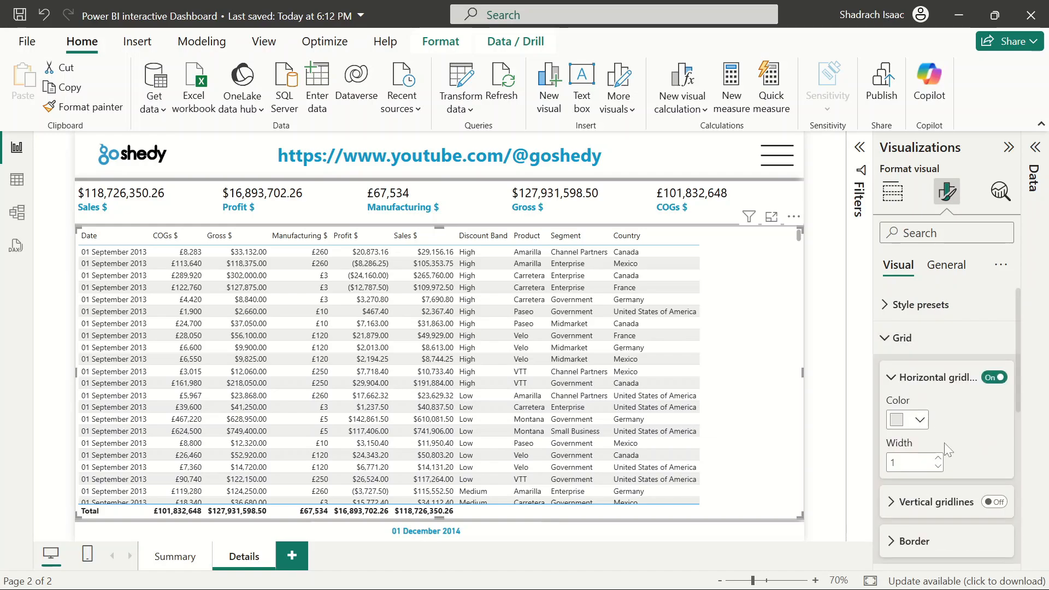
scroll(944, 443, down, 2)
click(920, 361)
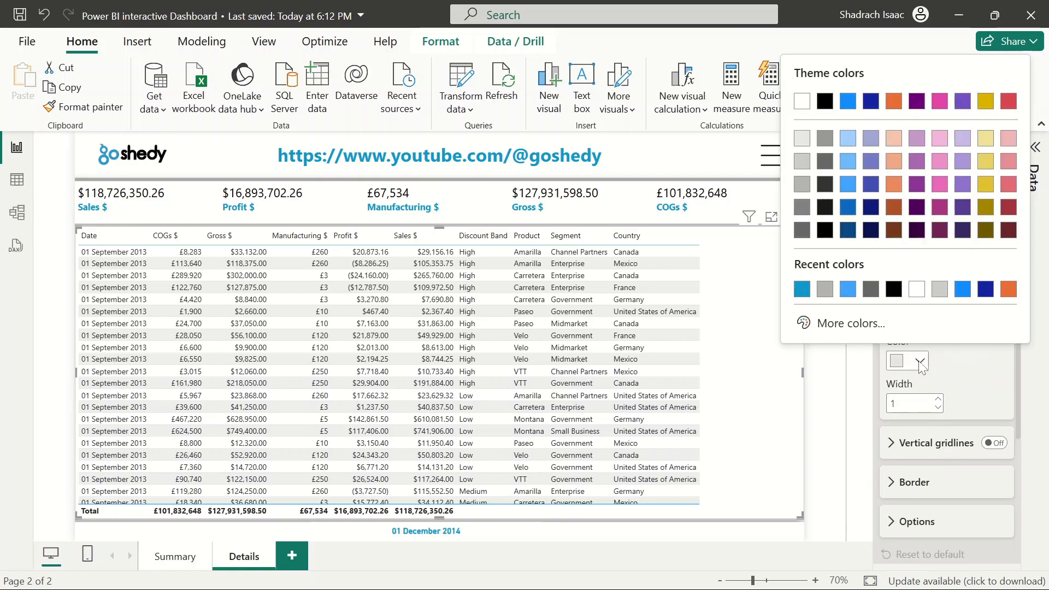
click(802, 291)
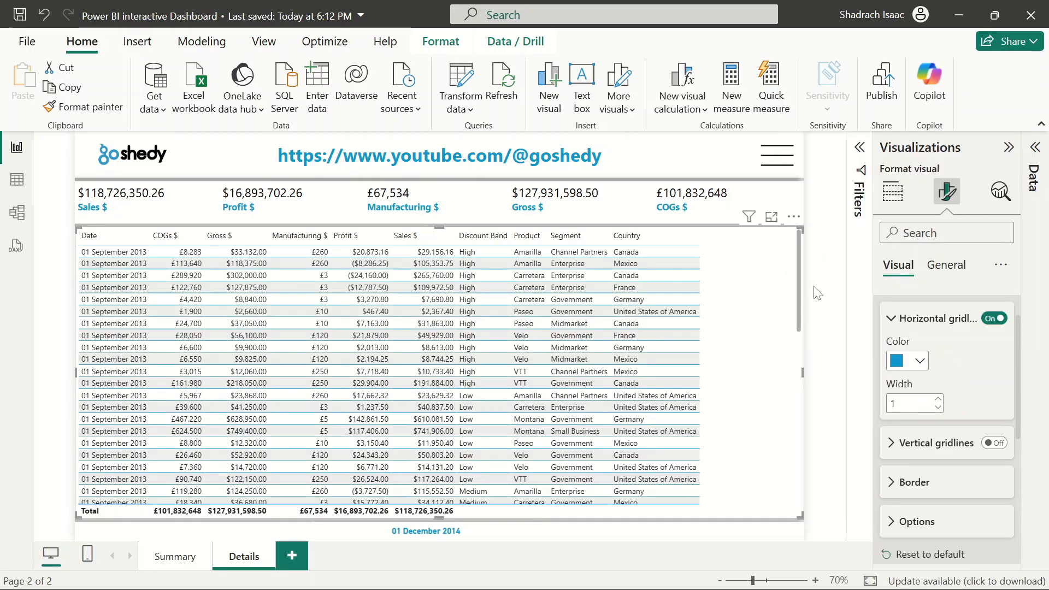
Set the table visual's border colour to the same blue
scroll(990, 363, down, 3)
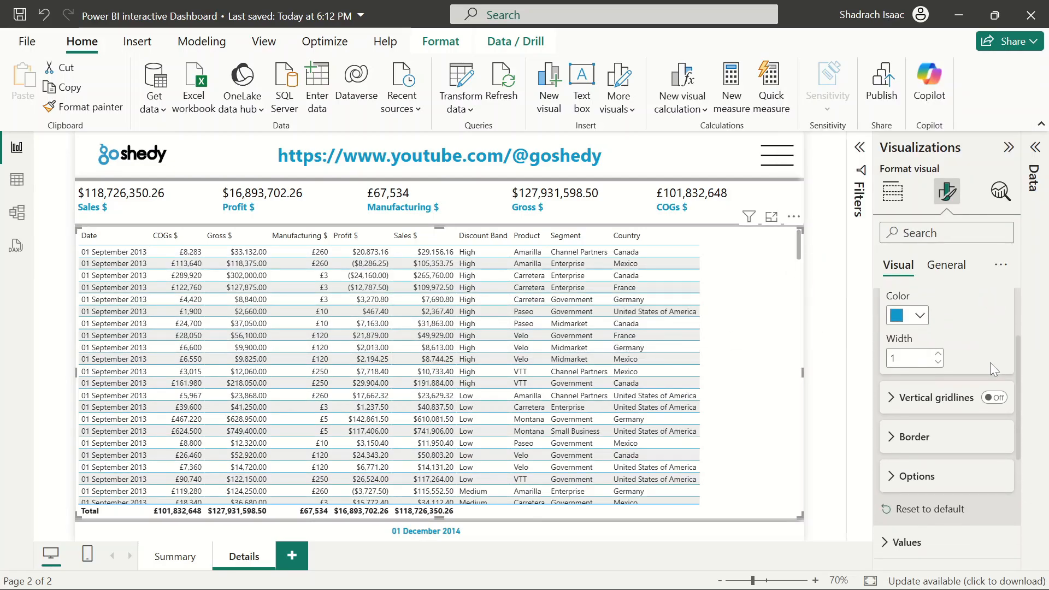
scroll(990, 362, up, 3)
scroll(990, 363, down, 2)
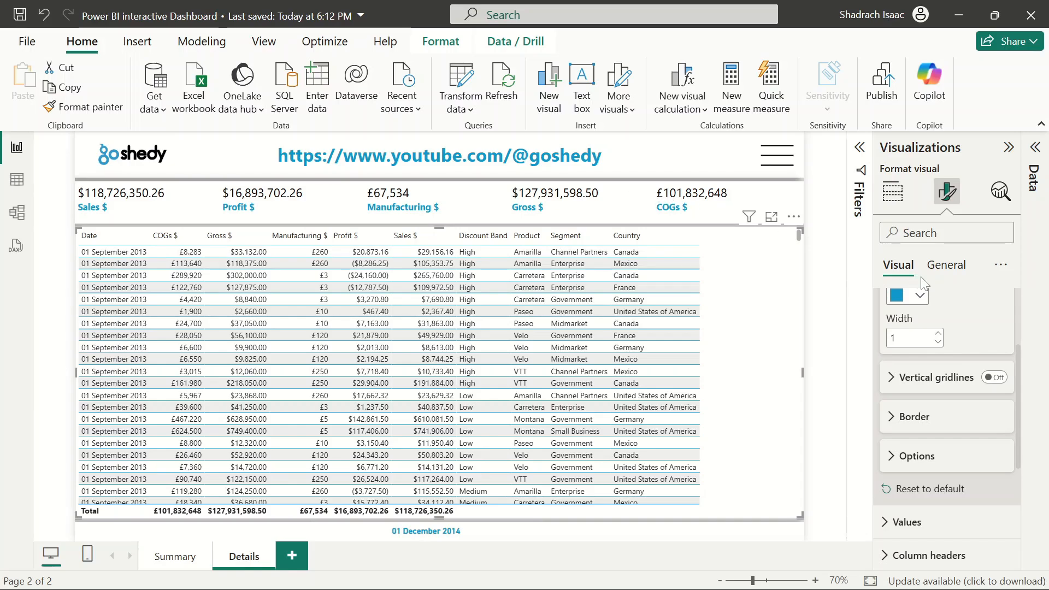
click(890, 417)
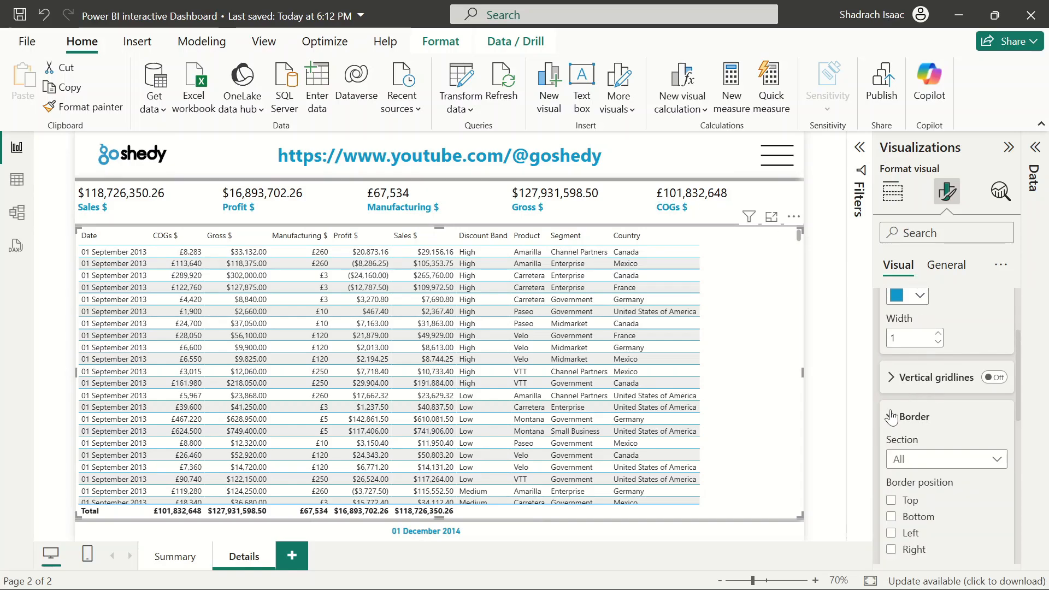
scroll(918, 409, down, 3)
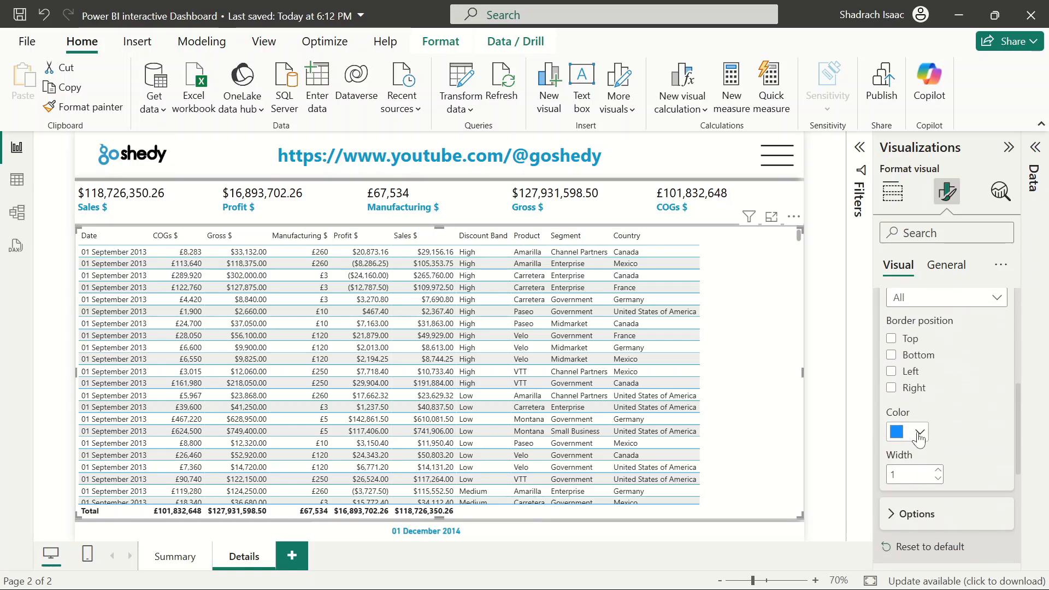
click(919, 432)
click(801, 362)
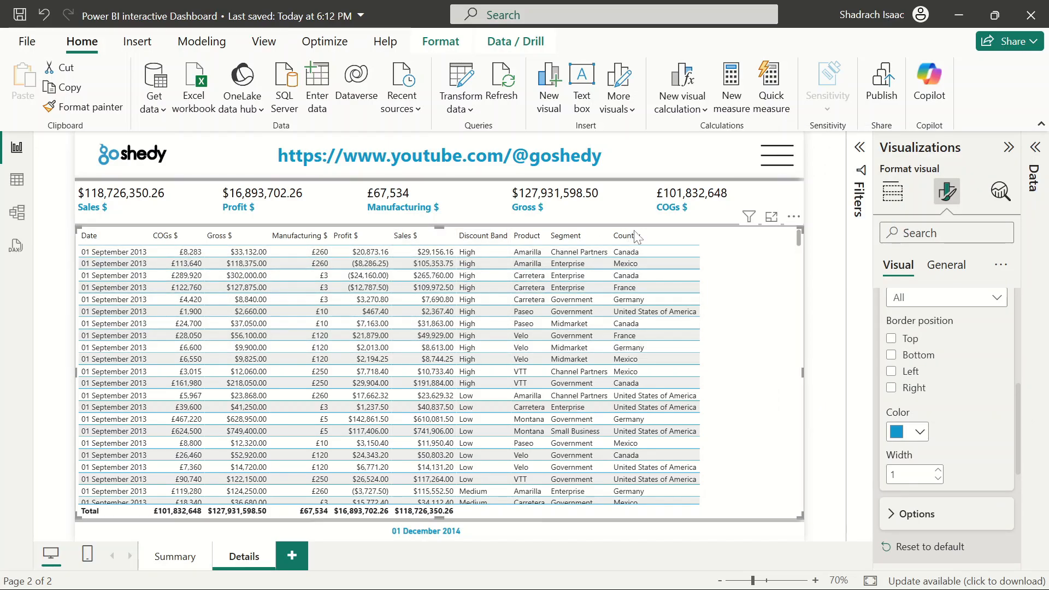
Widen the Country column so the columns fill the table visual's full width
drag(698, 233, 792, 235)
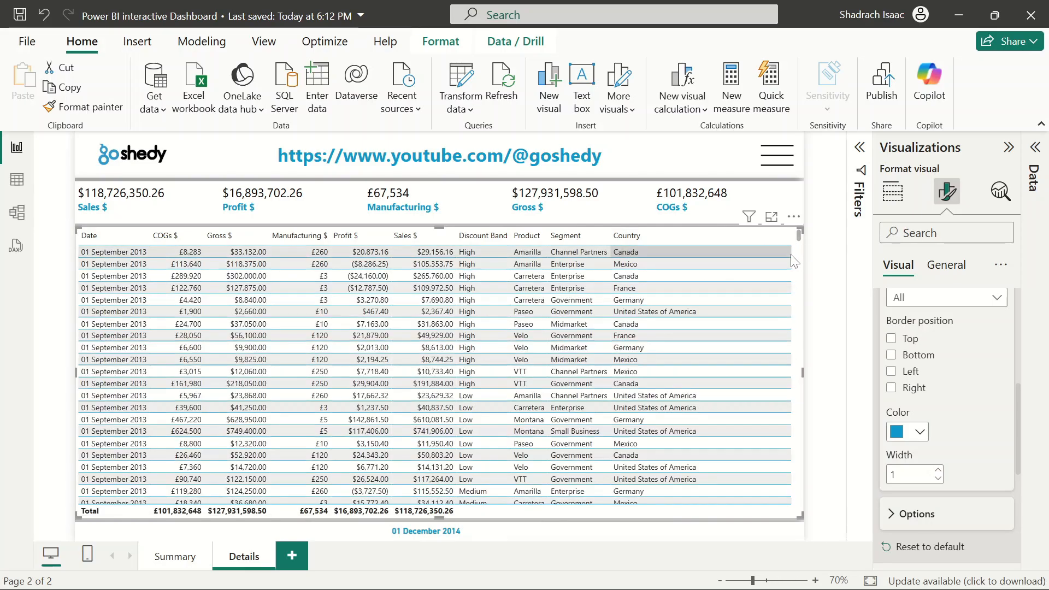
click(811, 290)
scroll(582, 356, down, 5)
scroll(582, 356, up, 5)
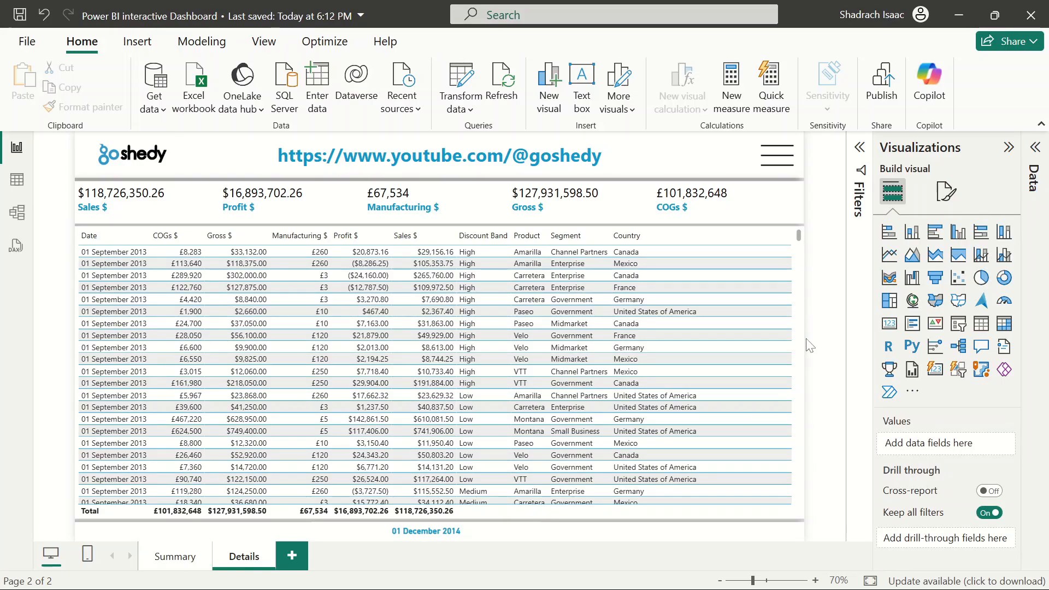
Switch to the Summary page to compare its layout, then return to the Details page
click(151, 556)
click(241, 556)
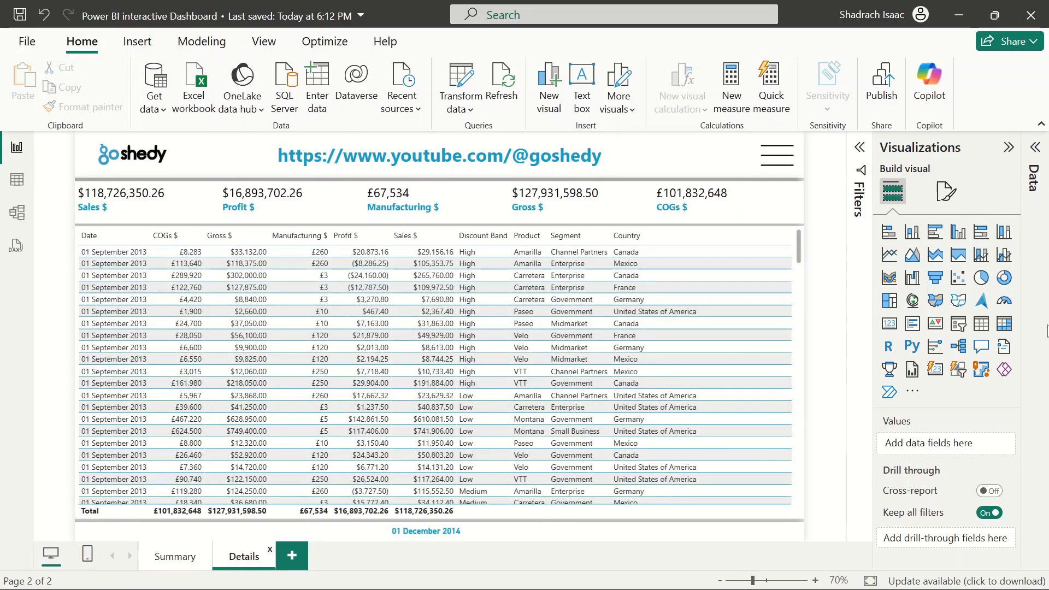
click(1035, 147)
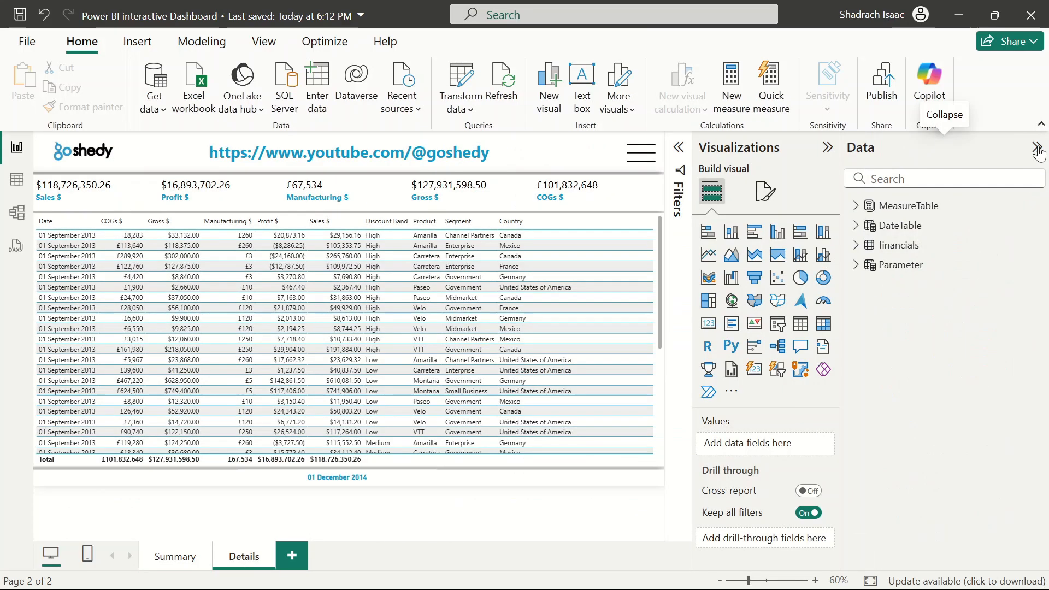
click(183, 556)
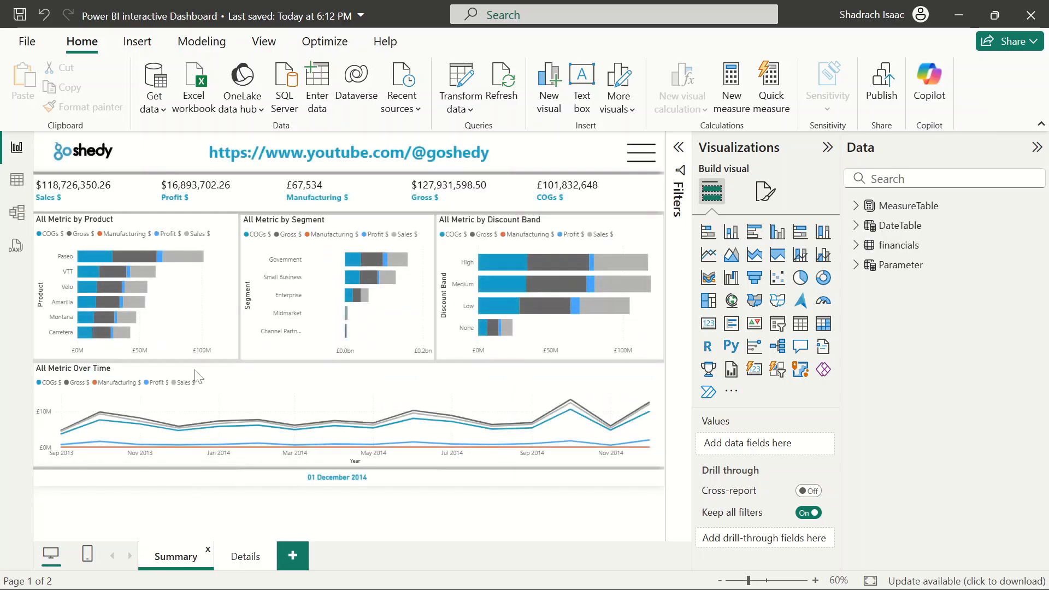
click(590, 379)
click(242, 563)
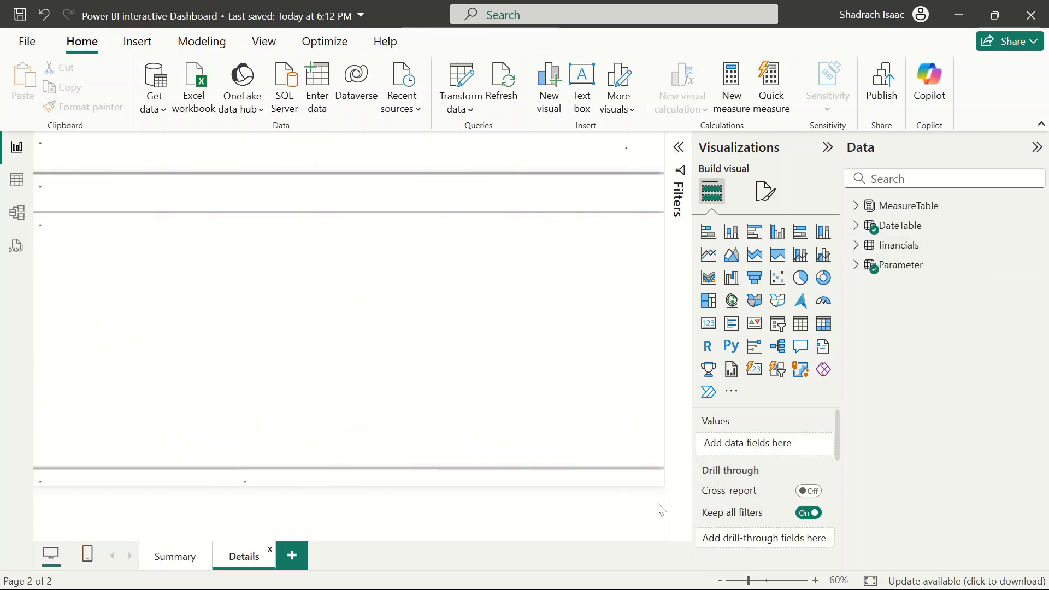
Add the Parameter field from the Parameter table to the Details page's drill-through fields
click(856, 266)
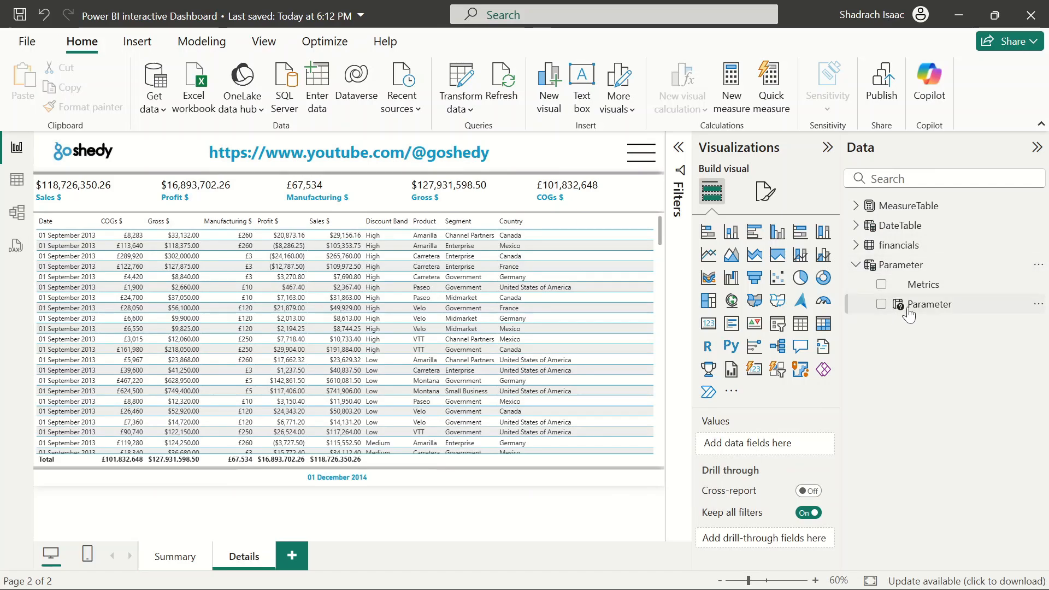
drag(909, 317, 732, 538)
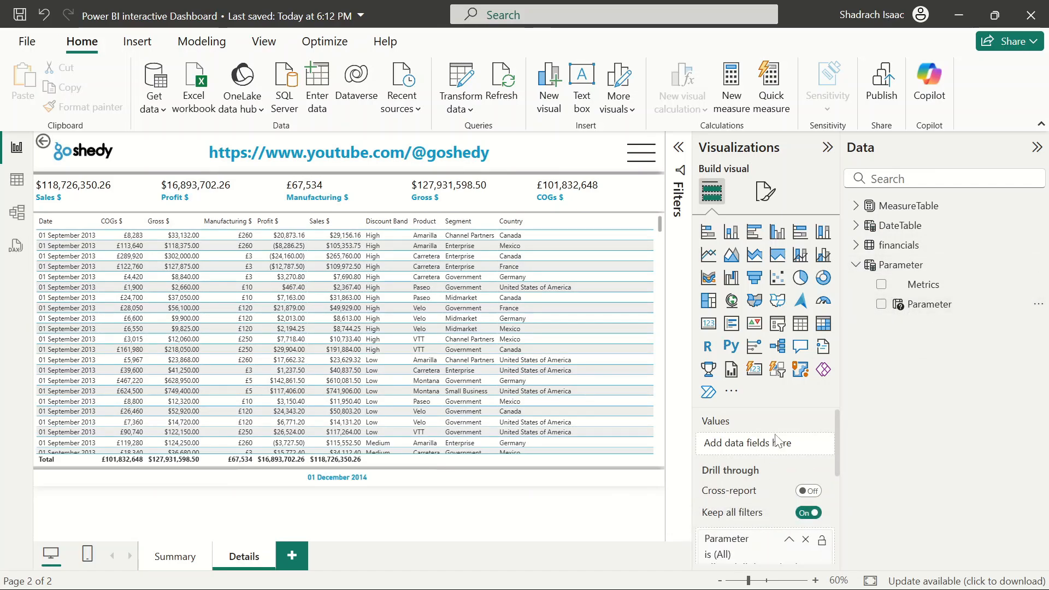
scroll(776, 441, up, 5)
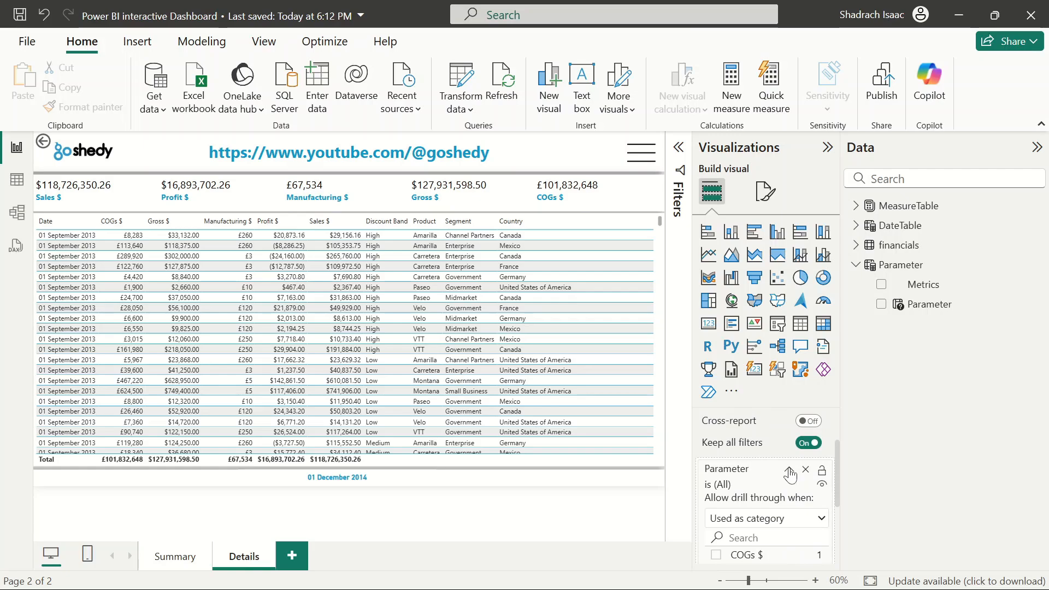
click(790, 472)
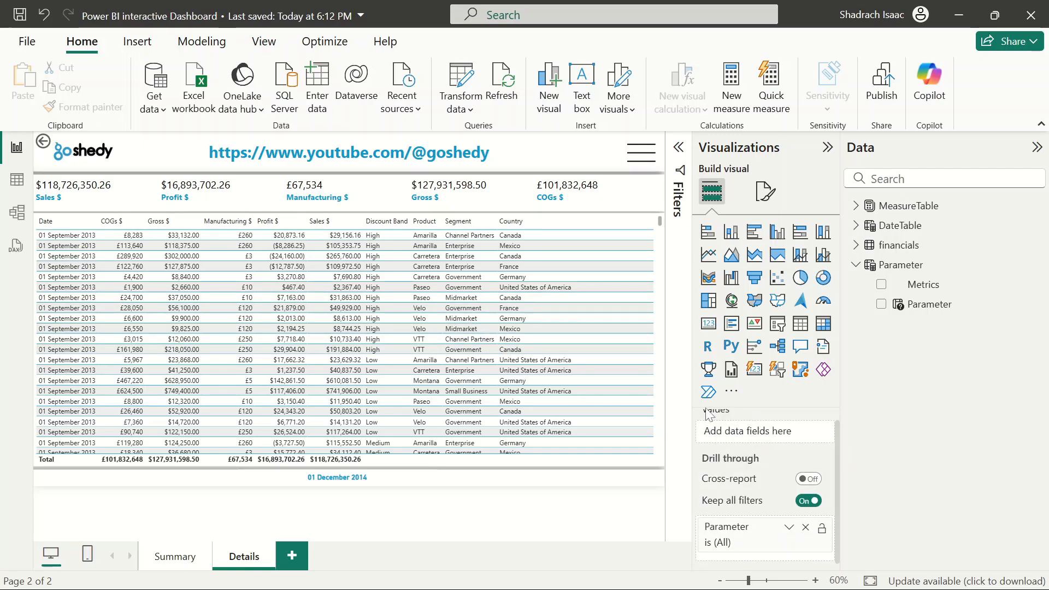
Move the back button beside the metric cards and set its icon line colour to blue
click(44, 145)
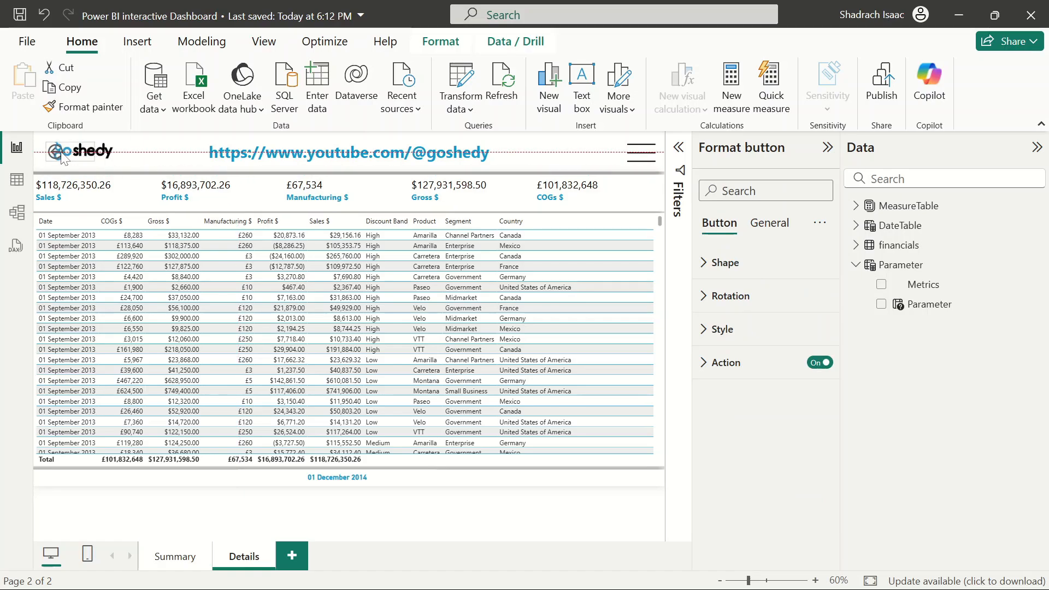
drag(52, 154, 649, 200)
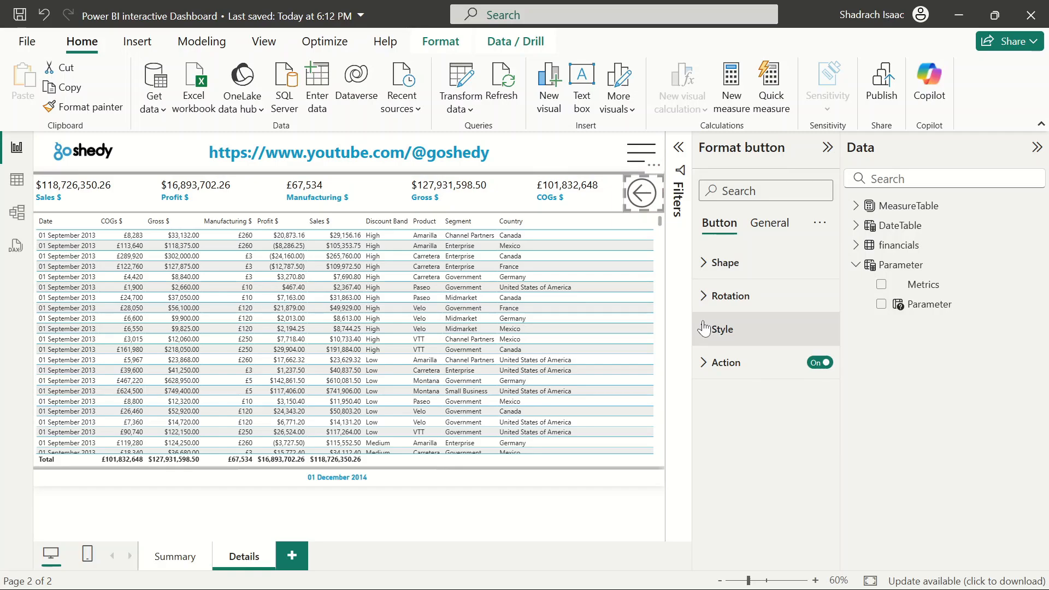
click(705, 328)
scroll(763, 400, down, 8)
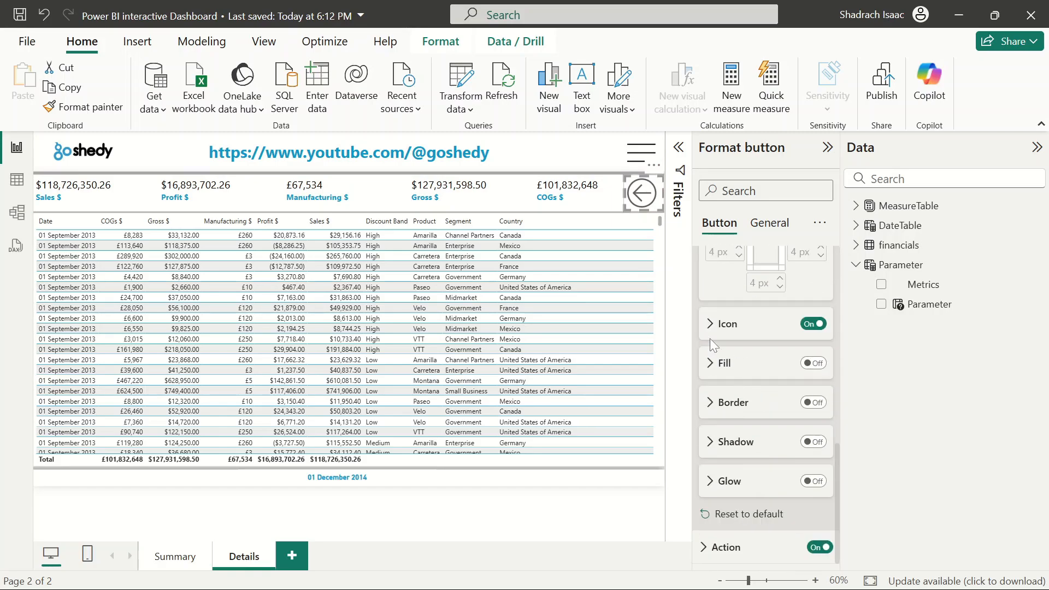
click(711, 334)
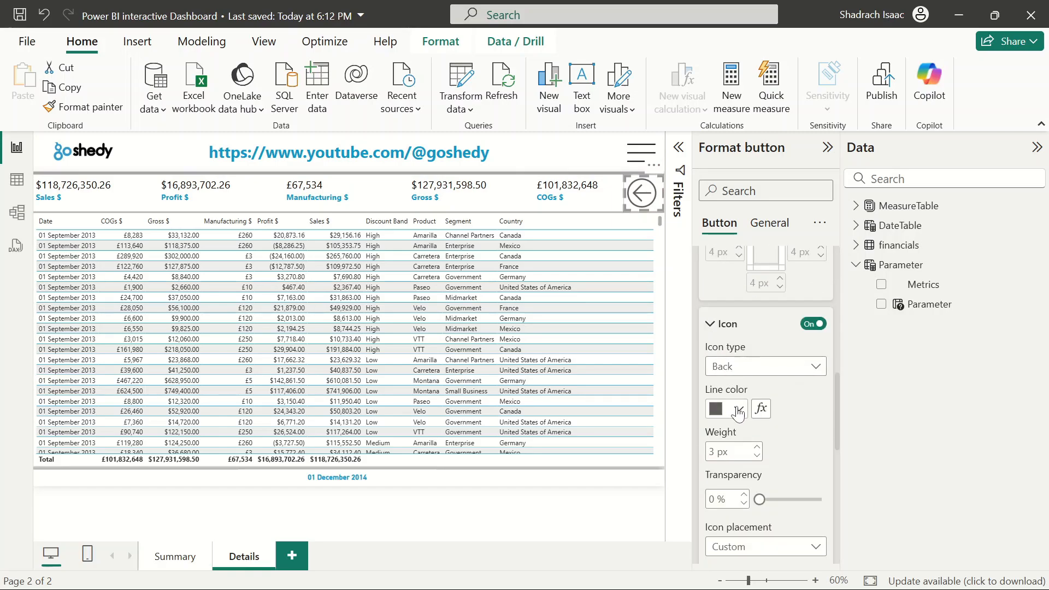
click(738, 410)
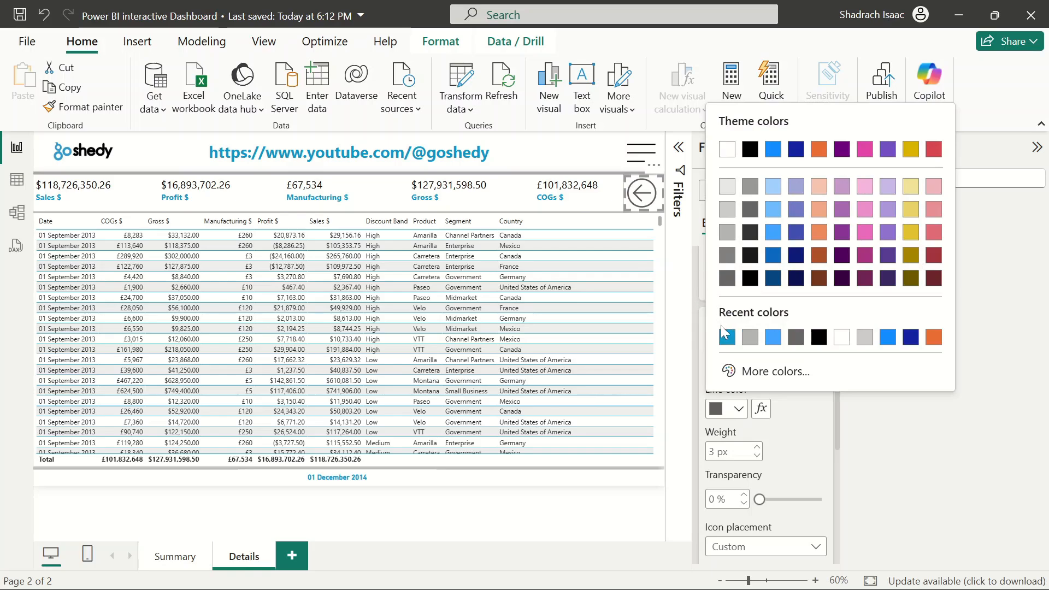
click(727, 338)
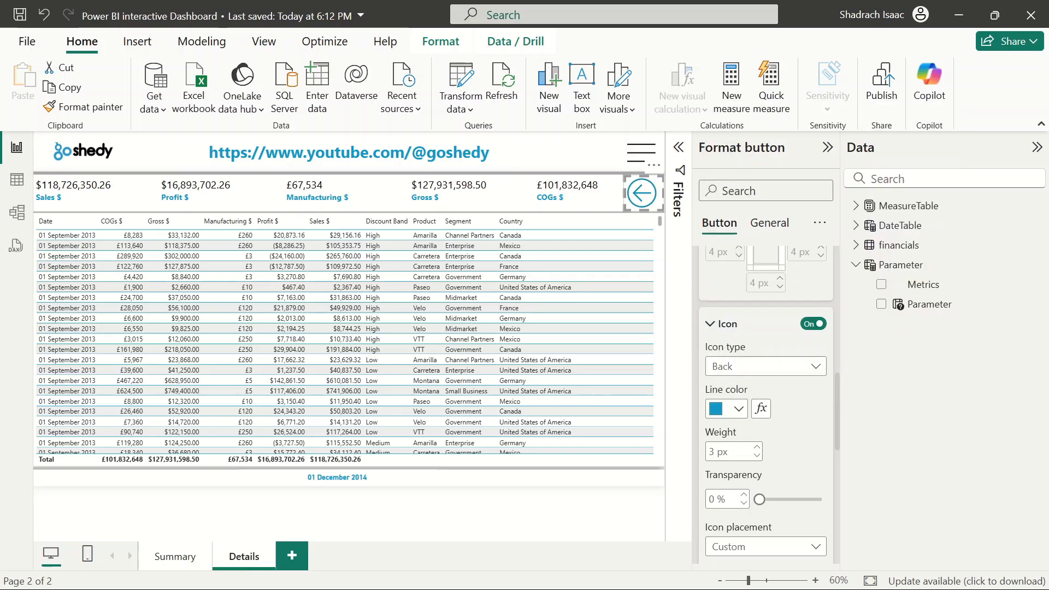
click(661, 499)
click(828, 147)
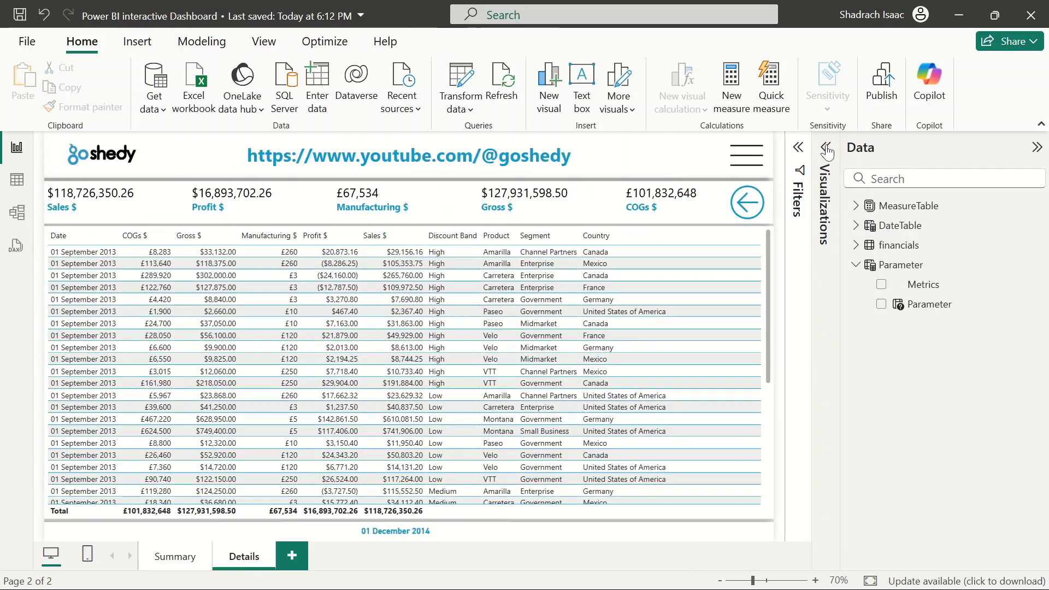
click(1036, 148)
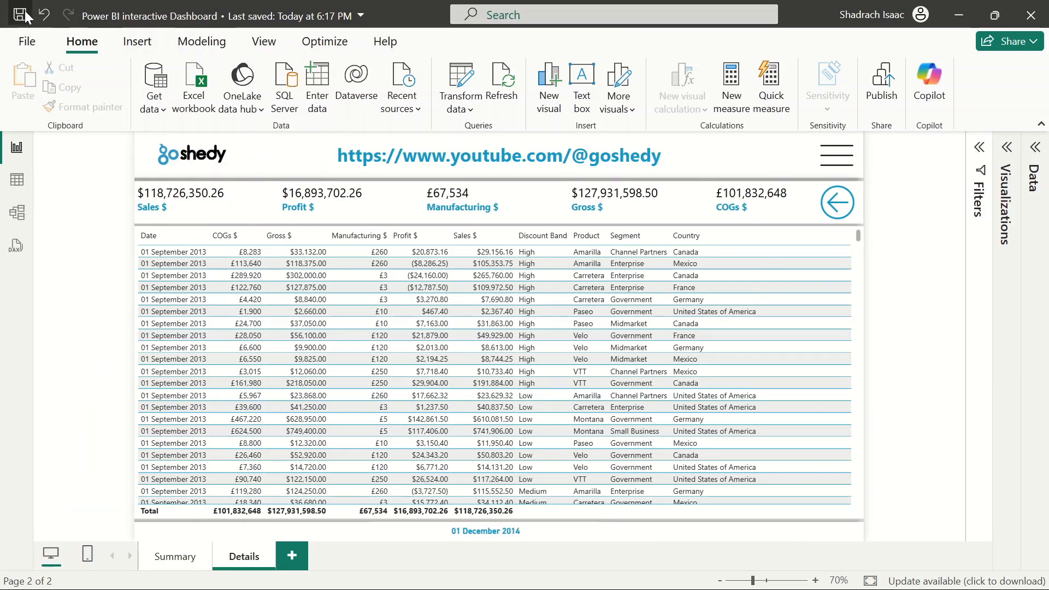
Return to the Summary page and try to drill through from the Discount Band chart to Details
ctrl+click(839, 210)
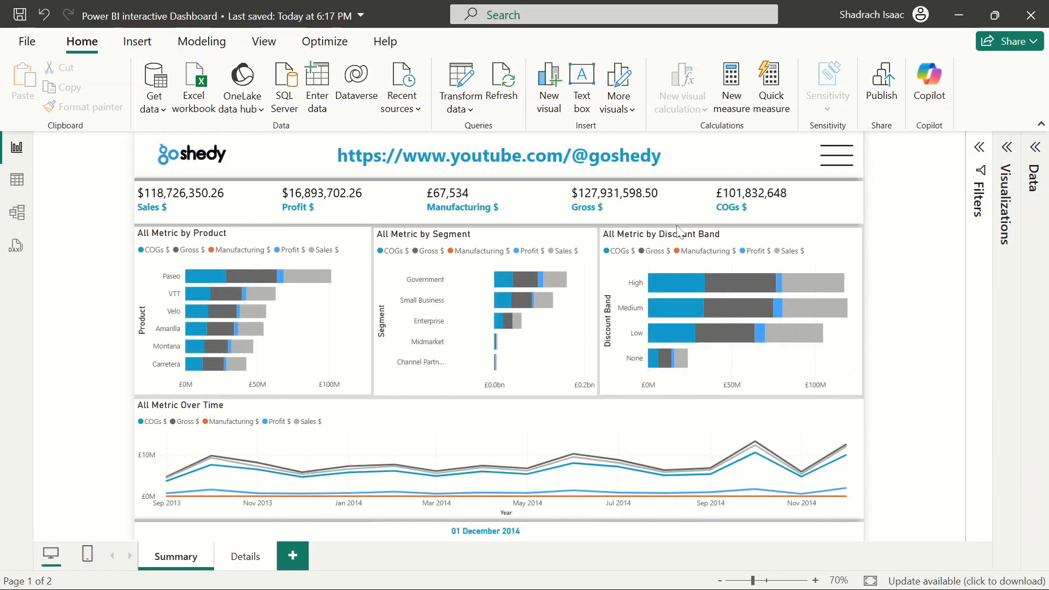
right_click(660, 280)
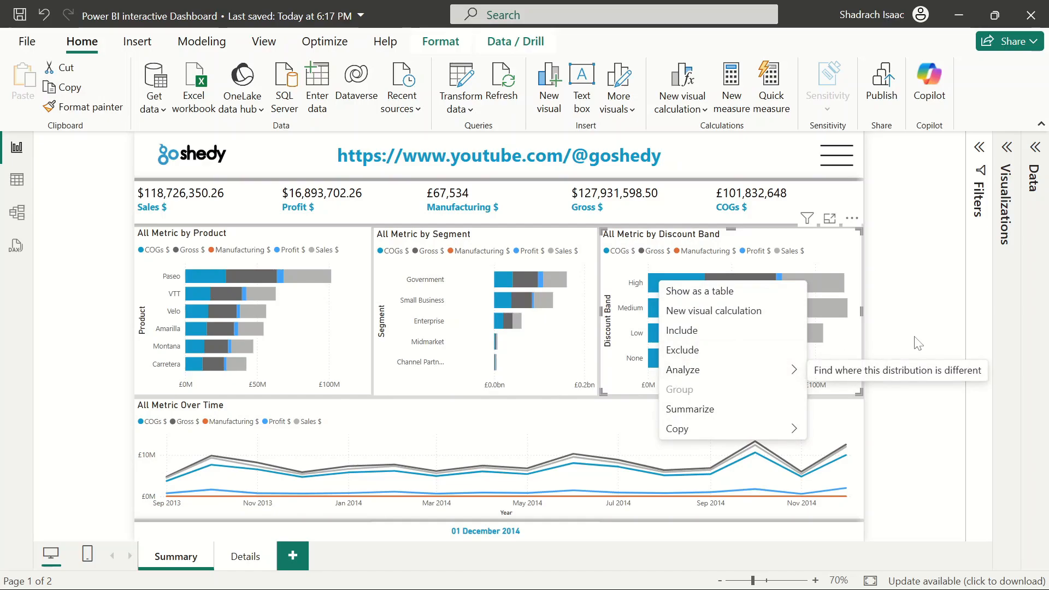
key(Escape)
right_click(671, 287)
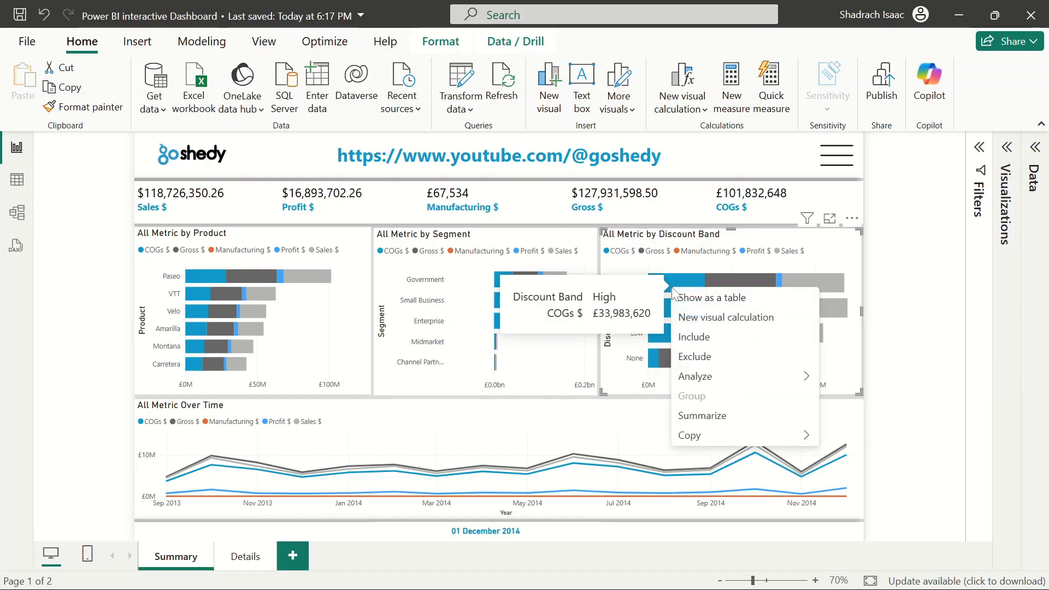
click(584, 271)
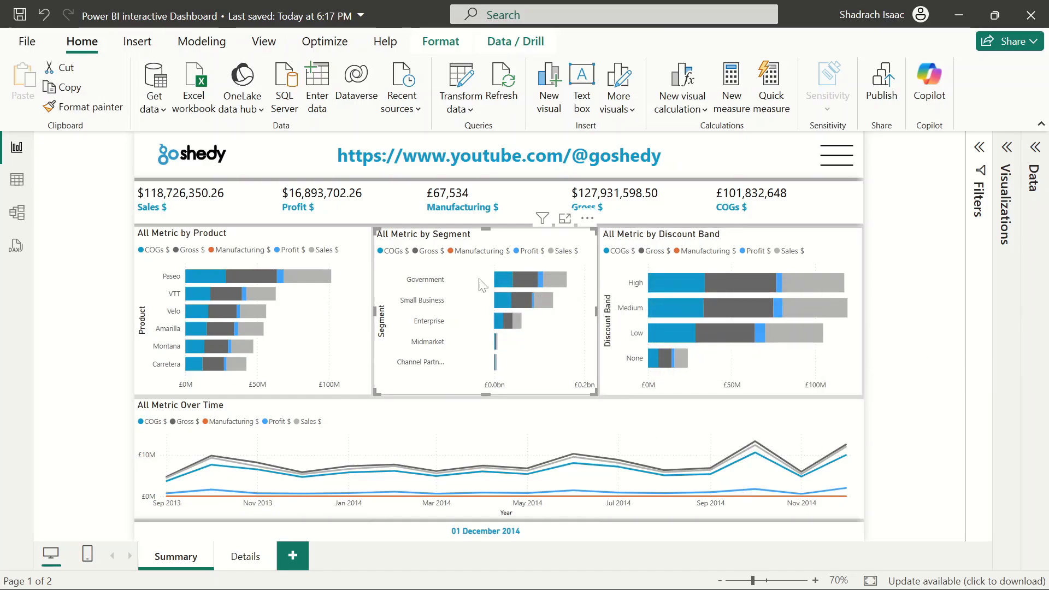
click(311, 298)
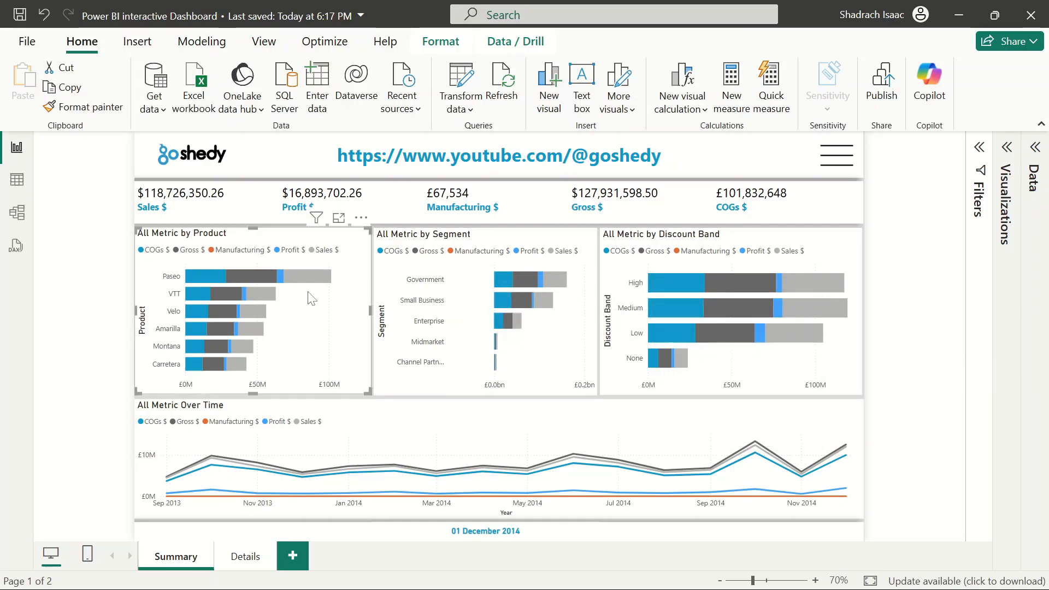
Return to the Details page and expand the Visualizations and Data panes
click(245, 556)
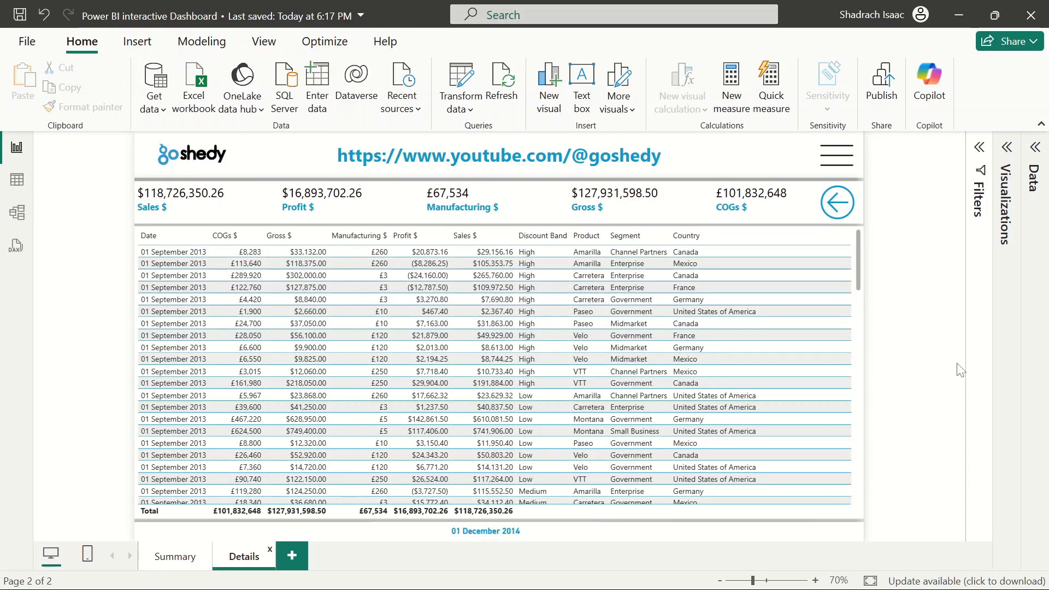
click(1007, 148)
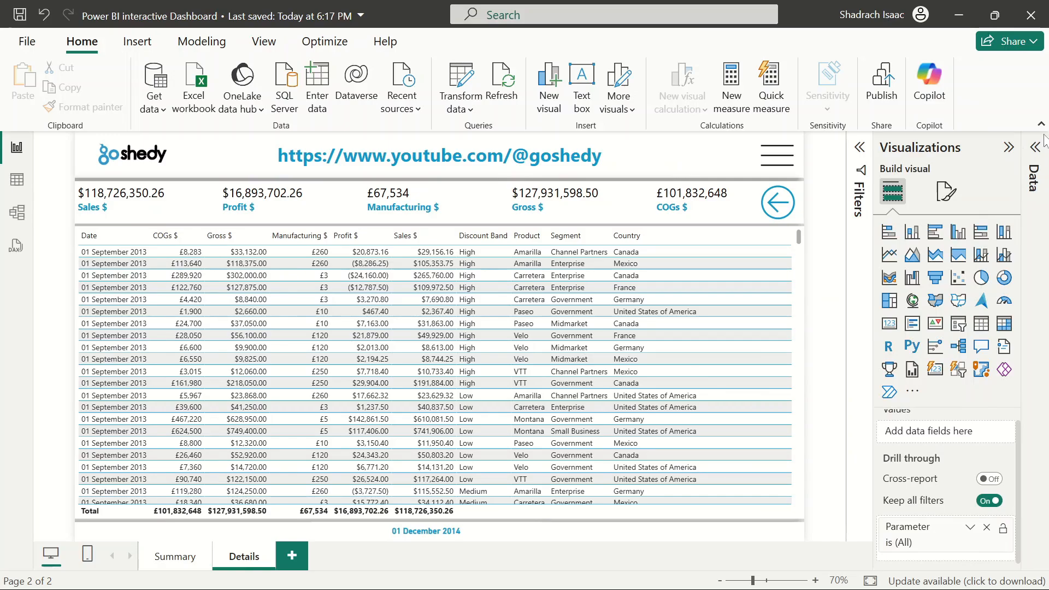
click(1033, 167)
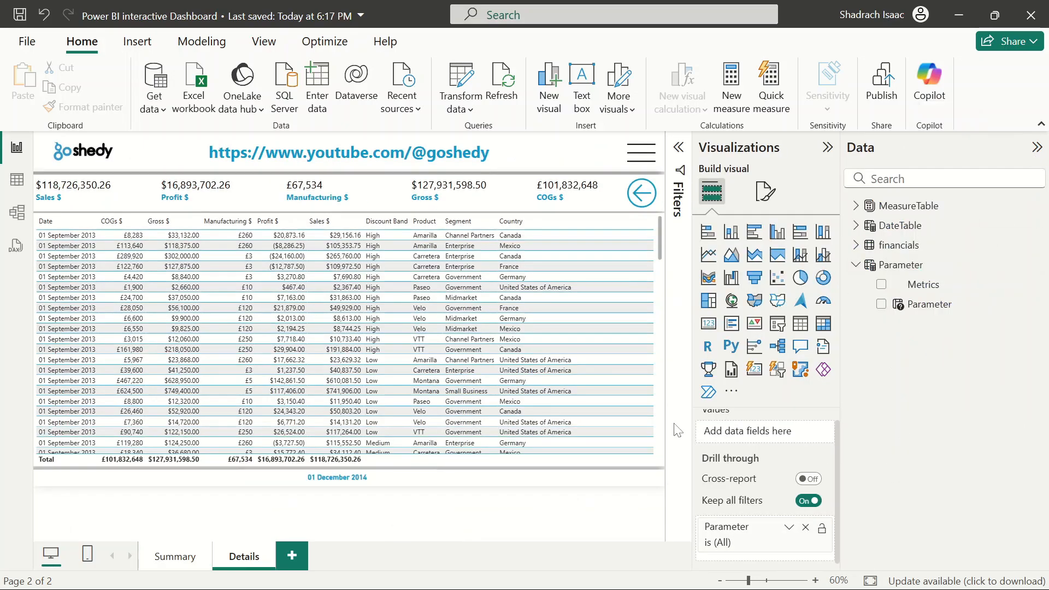
Inspect the Parameter table's definition and the Discount Band chart's axis fields on the Summary page
click(849, 268)
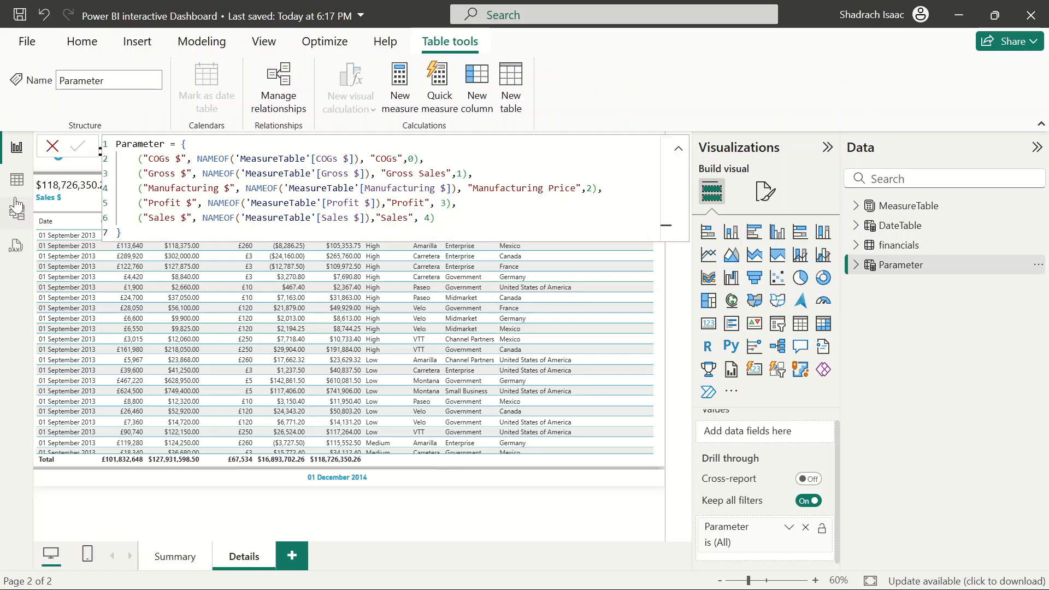
click(16, 179)
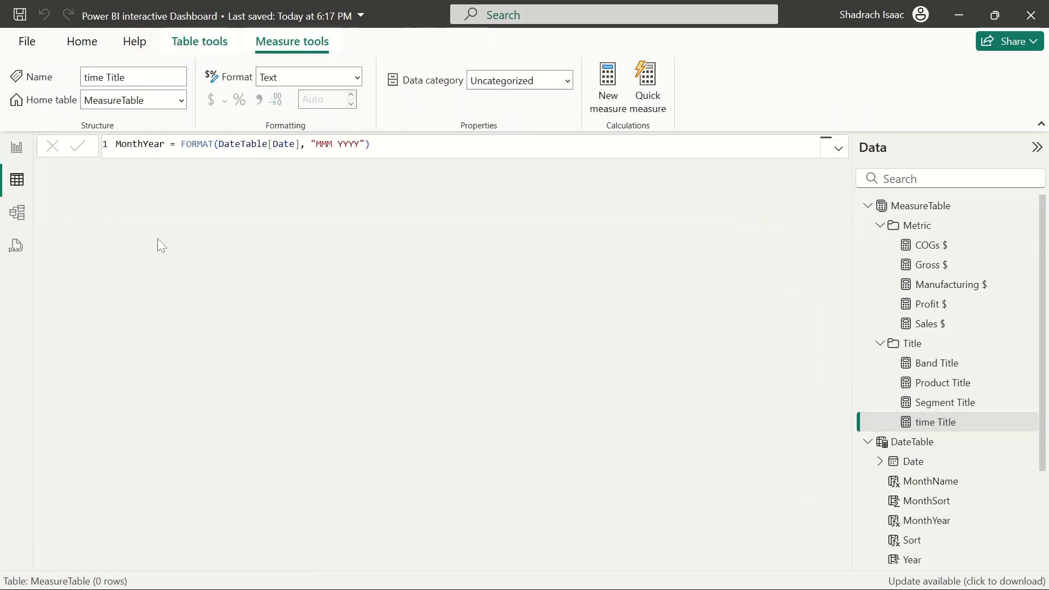
click(17, 147)
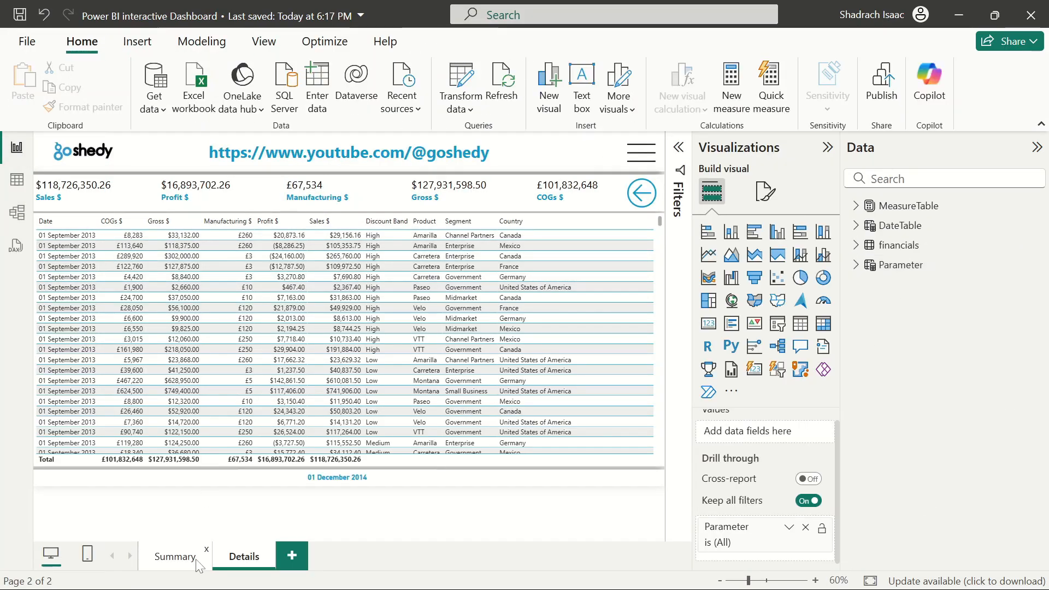
click(173, 556)
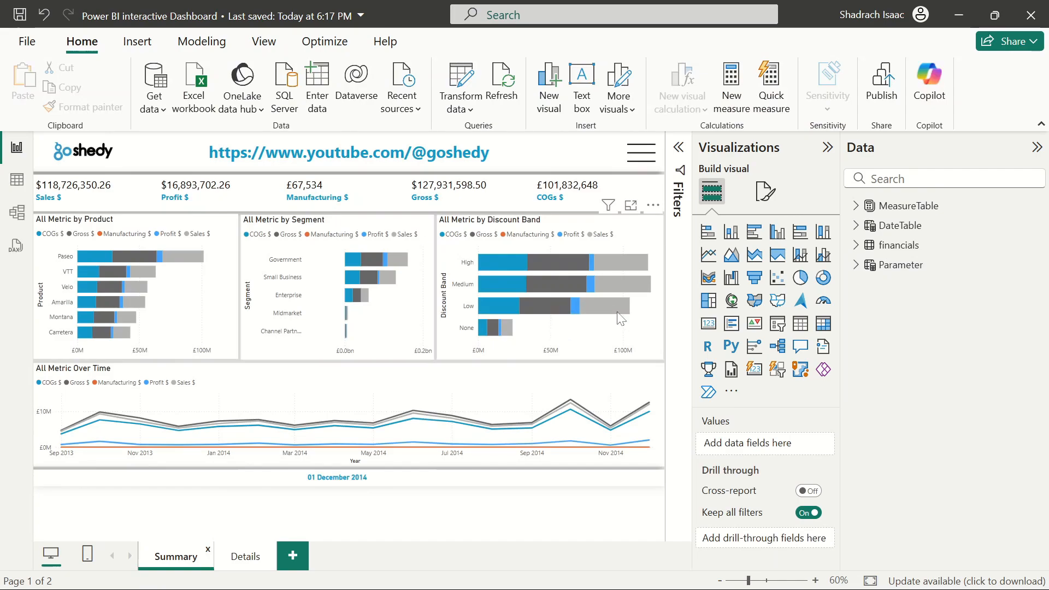
click(563, 306)
click(597, 333)
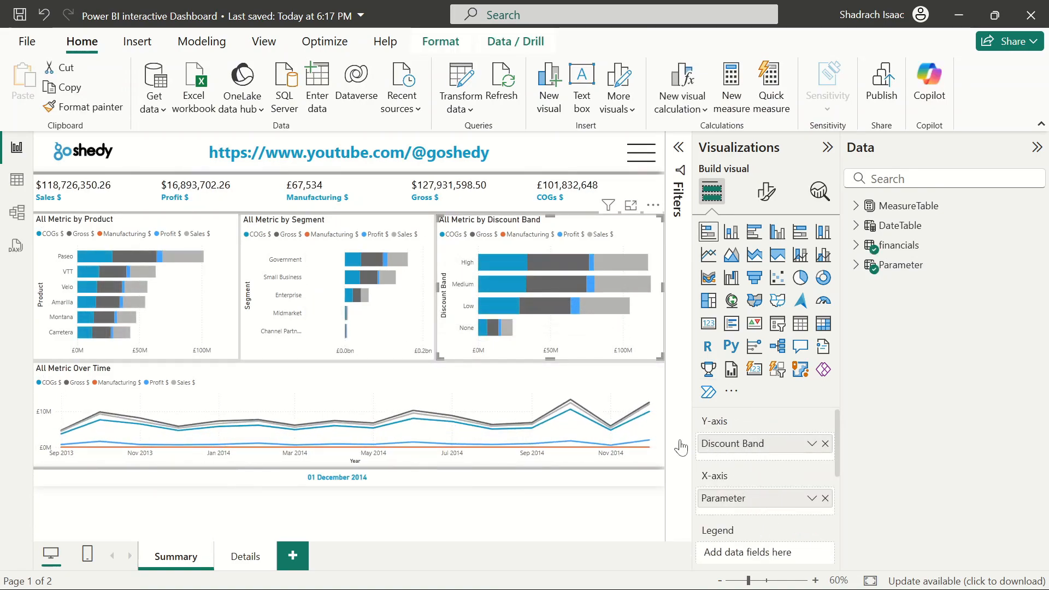
Go back to the Details page and expand the financials table in the Data pane
click(245, 556)
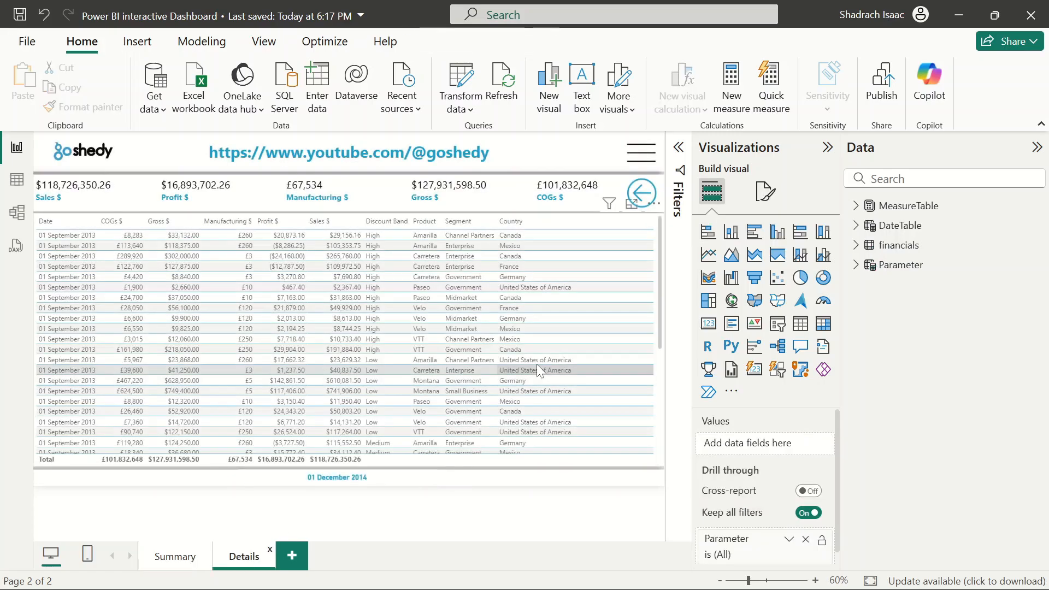
scroll(779, 477, down, 1)
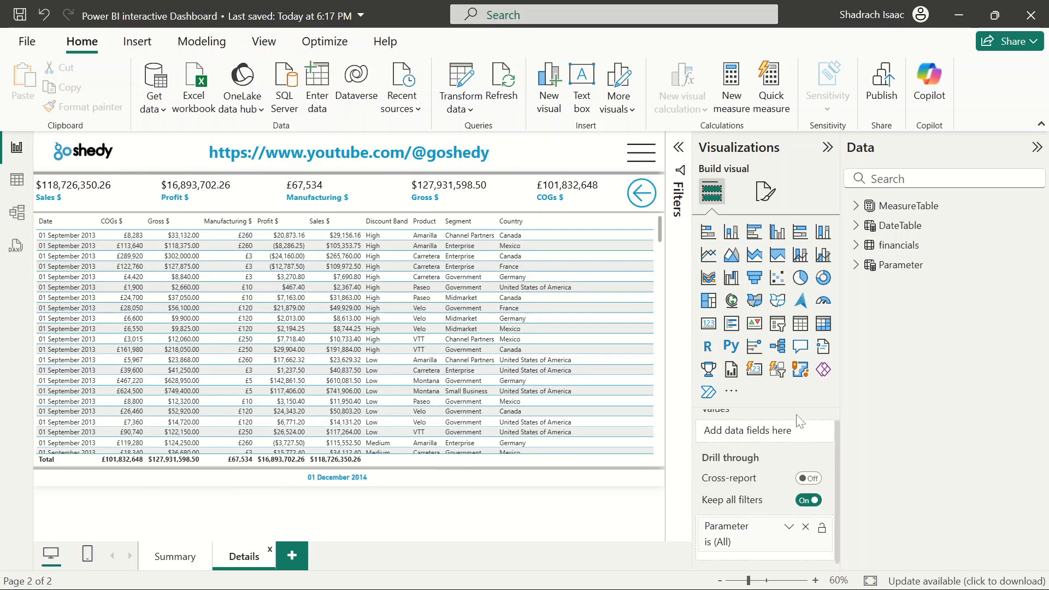
click(864, 247)
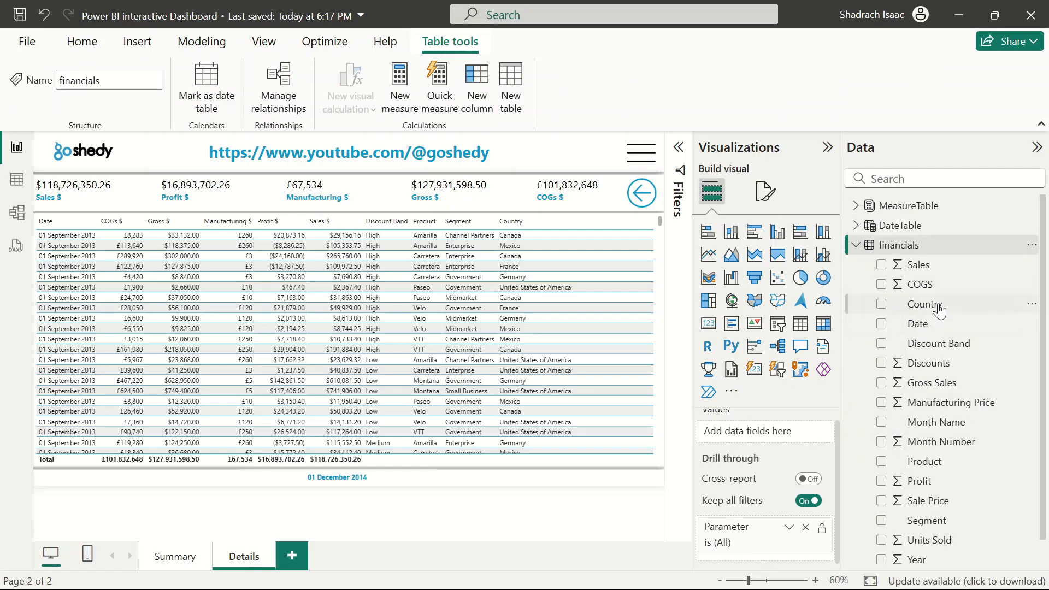
drag(787, 570, 758, 558)
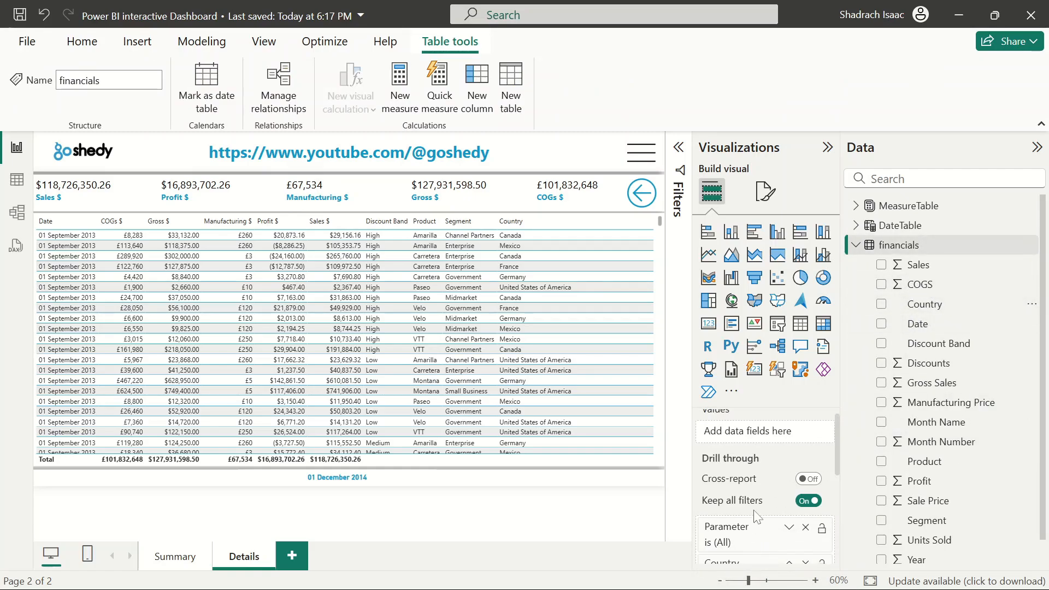
scroll(757, 516, down, 3)
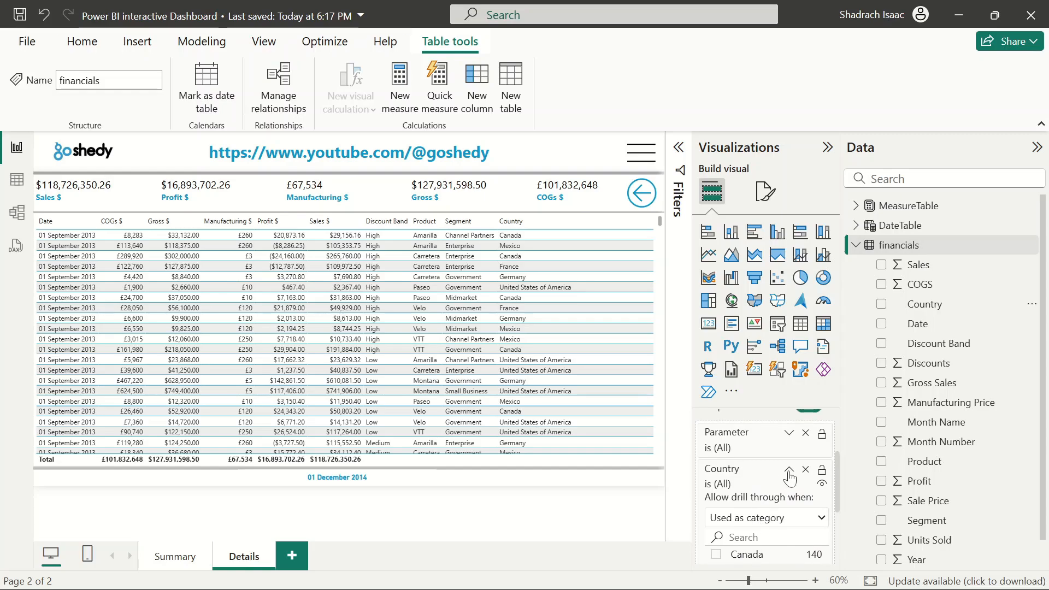
click(805, 470)
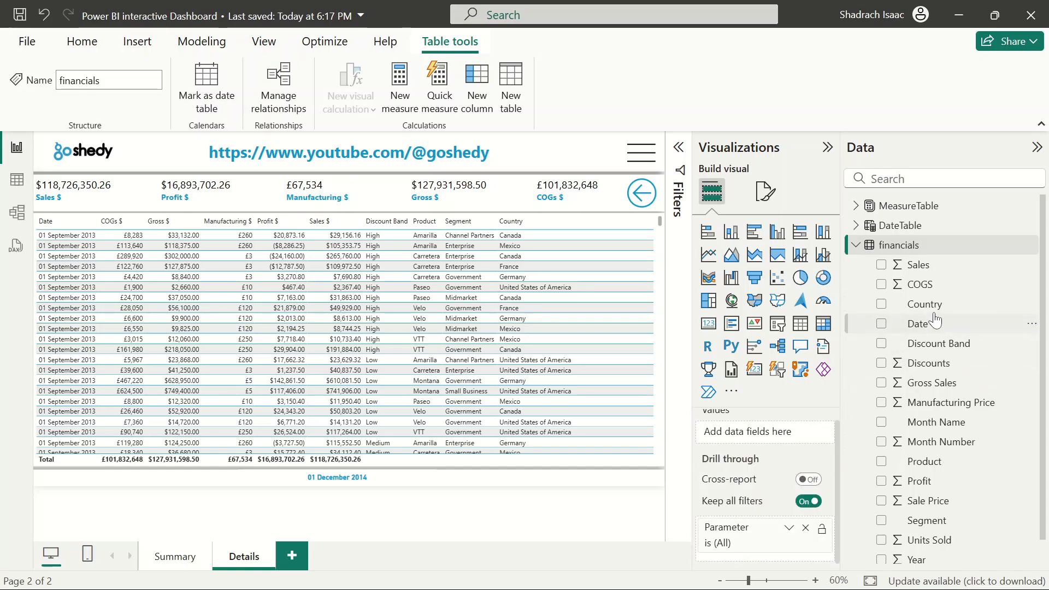
Add Discount Band from the financials table to the Details page's drill-through fields
drag(941, 349, 744, 534)
scroll(913, 468, down, 1)
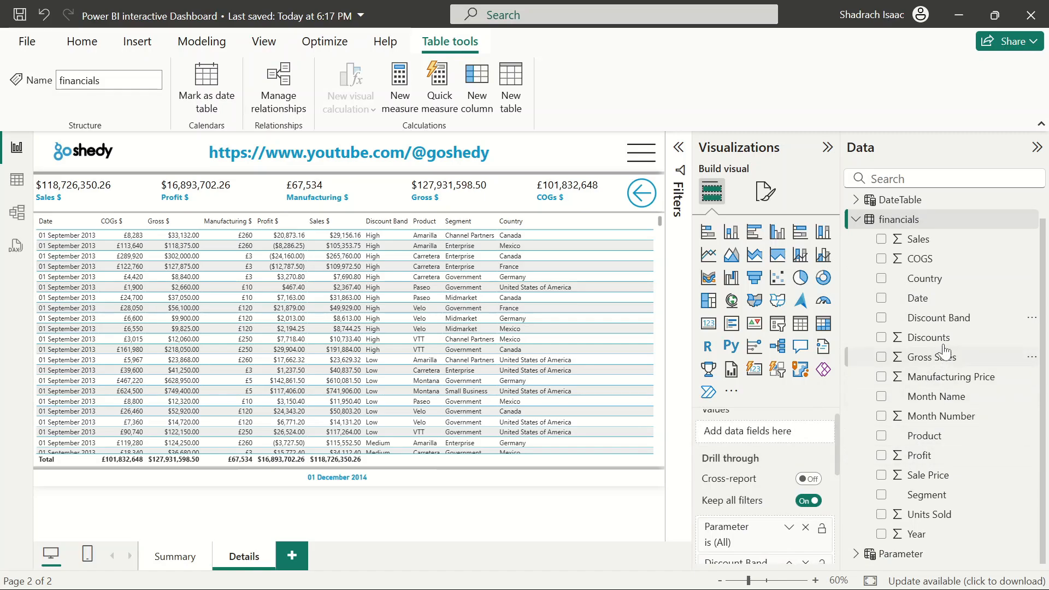
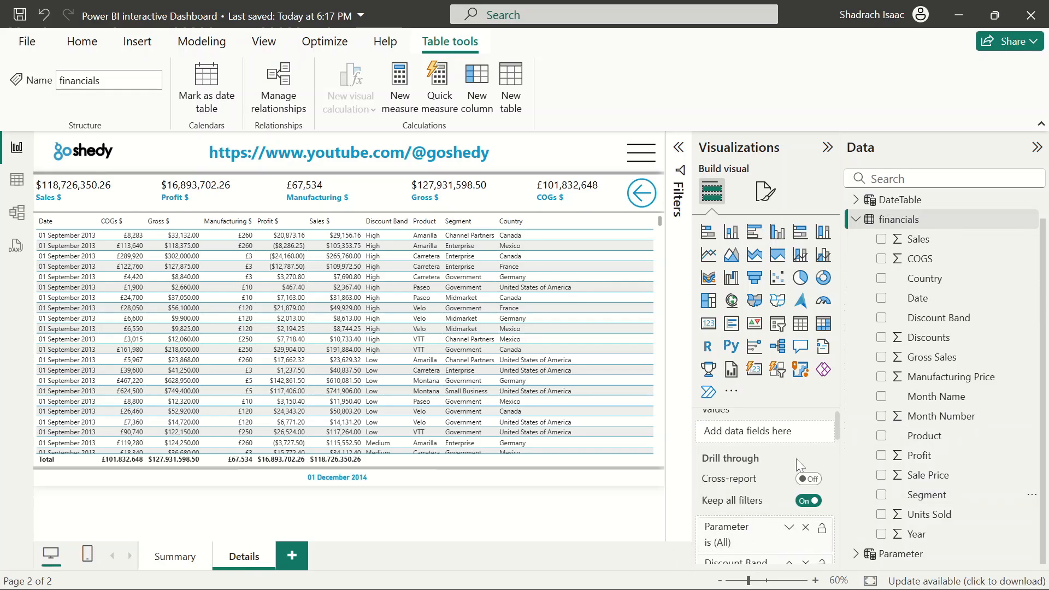
Collapse the drill-through filter cards for Discount Band, Product, Segment and Date on the Details page
click(856, 221)
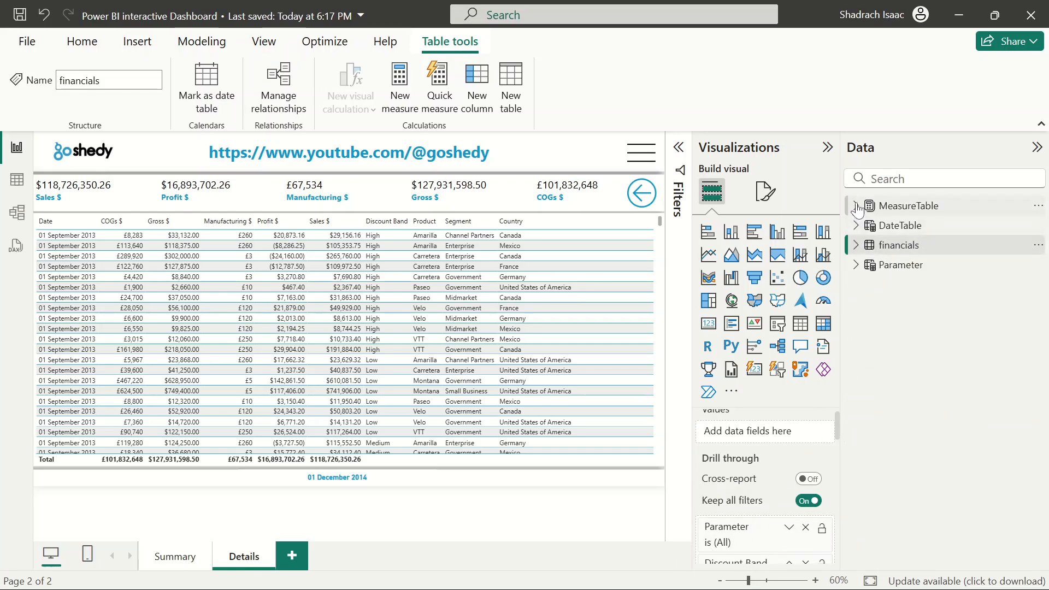
click(856, 226)
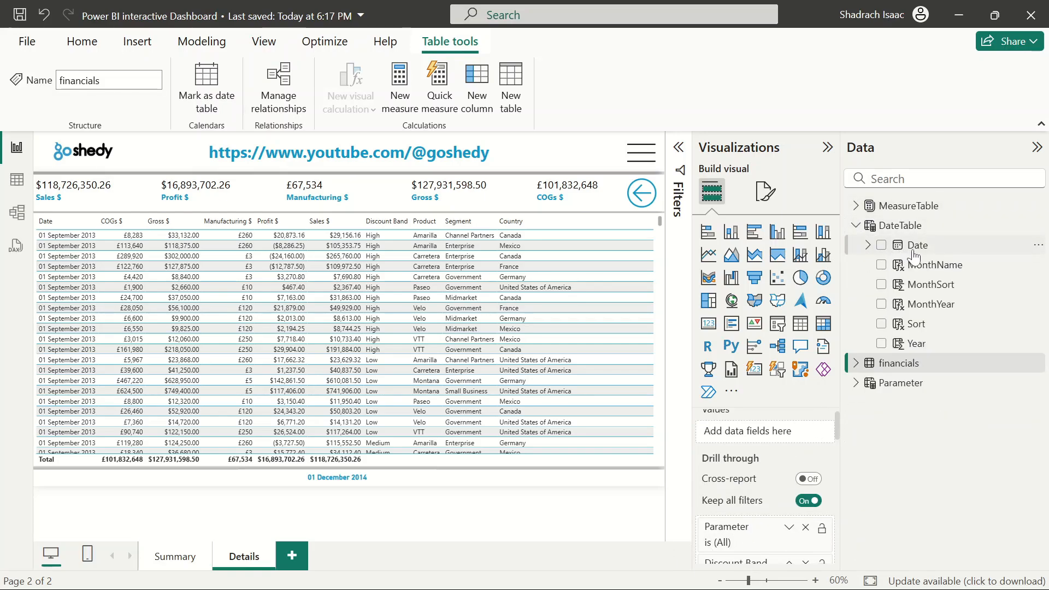
scroll(767, 496, down, 3)
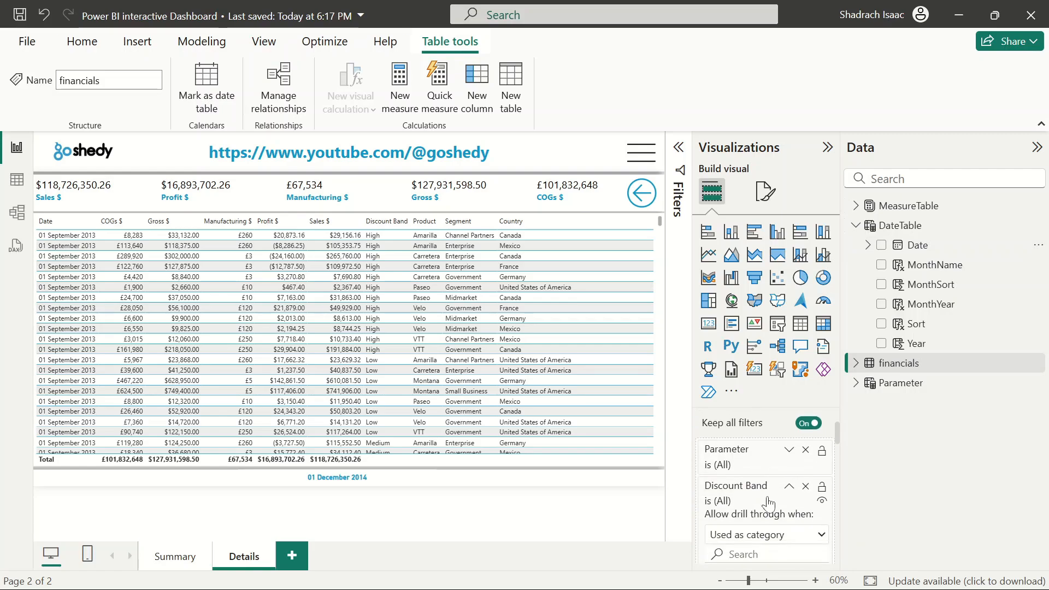
scroll(768, 502, down, 2)
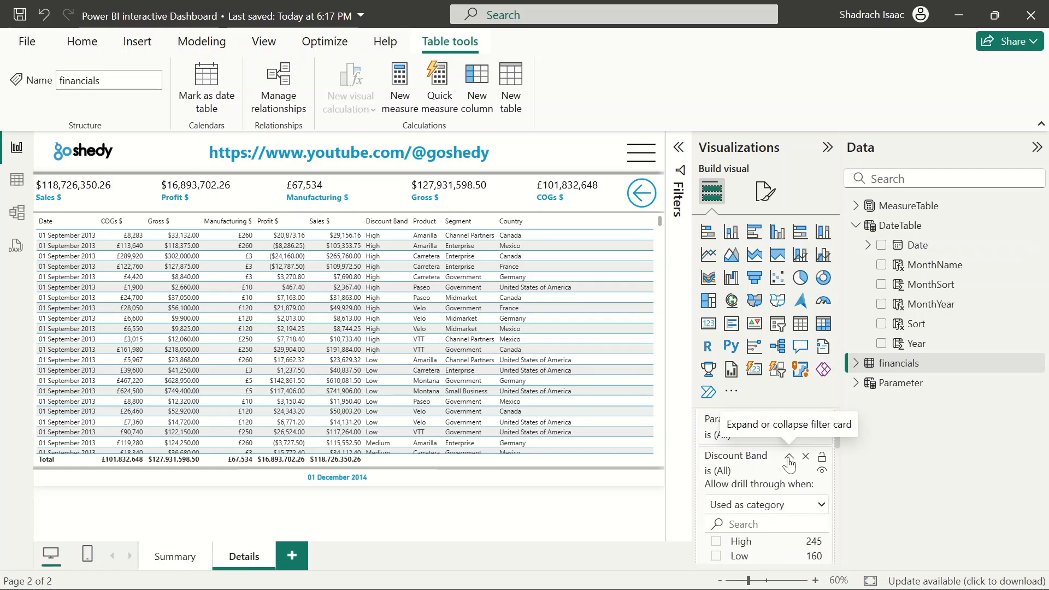
click(788, 457)
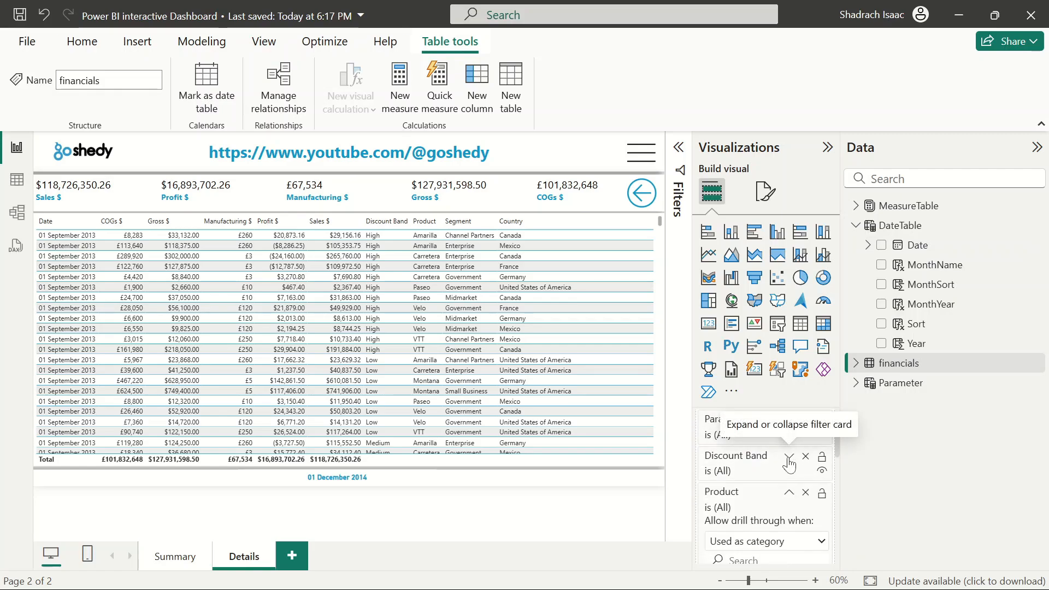
click(788, 497)
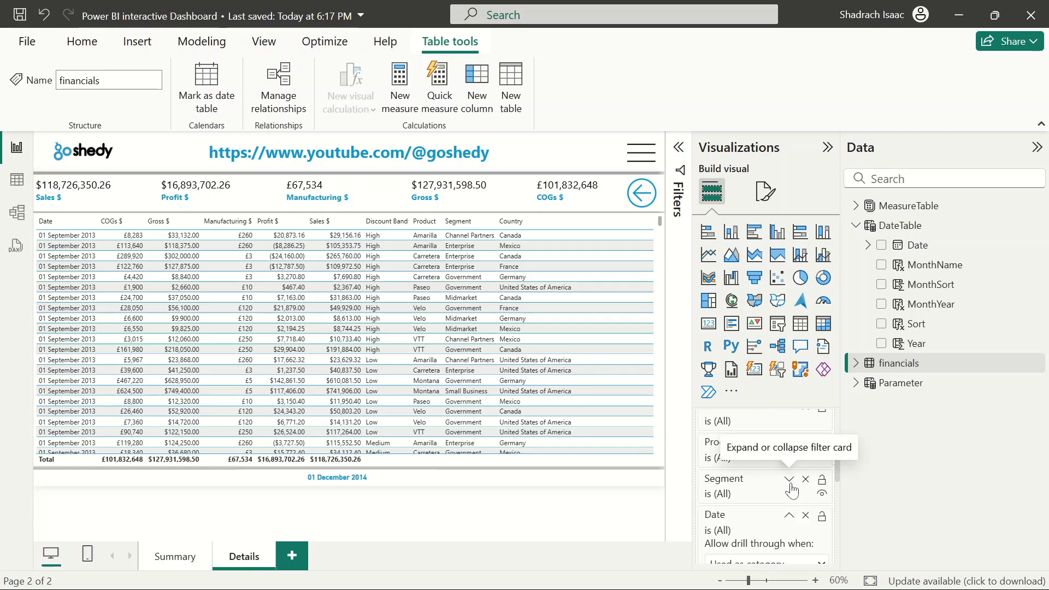
click(790, 486)
click(790, 470)
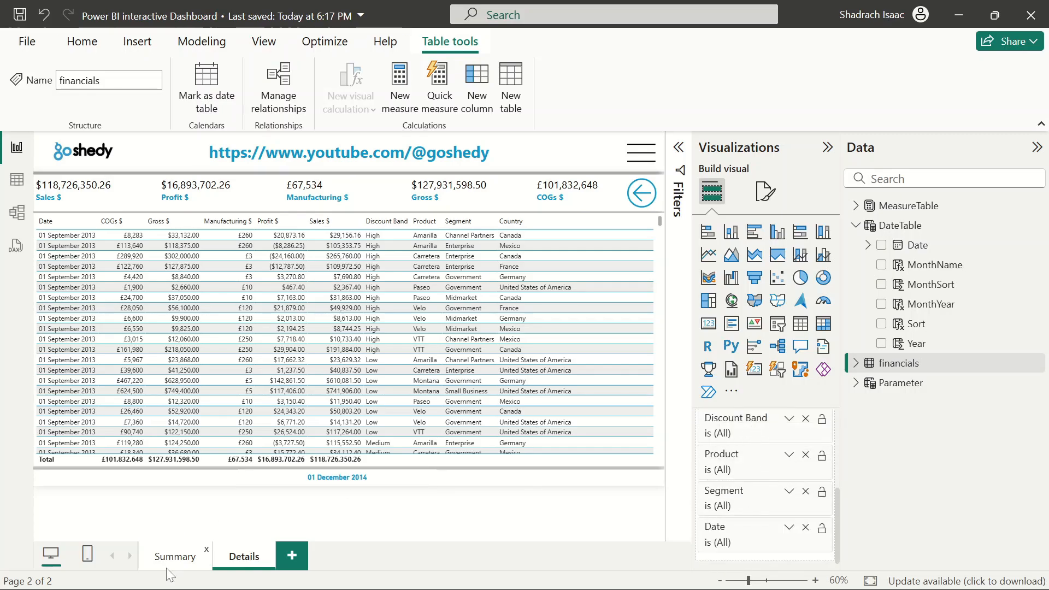
Drill through from the Medium bar of the Summary page's Discount Band chart to the Details page
click(174, 556)
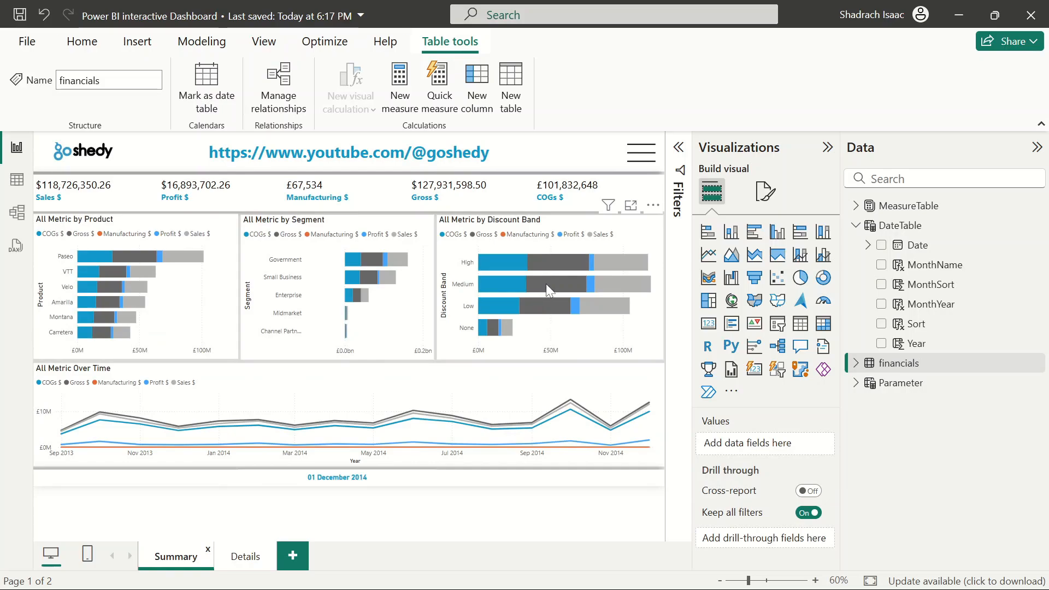
right_click(547, 286)
mouse_move(628, 381)
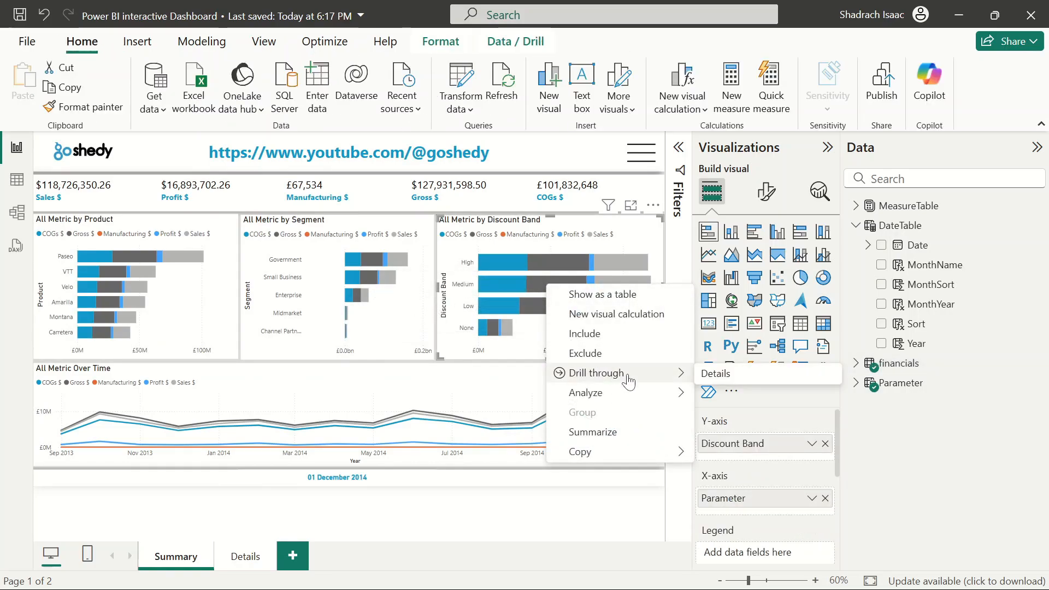
click(716, 374)
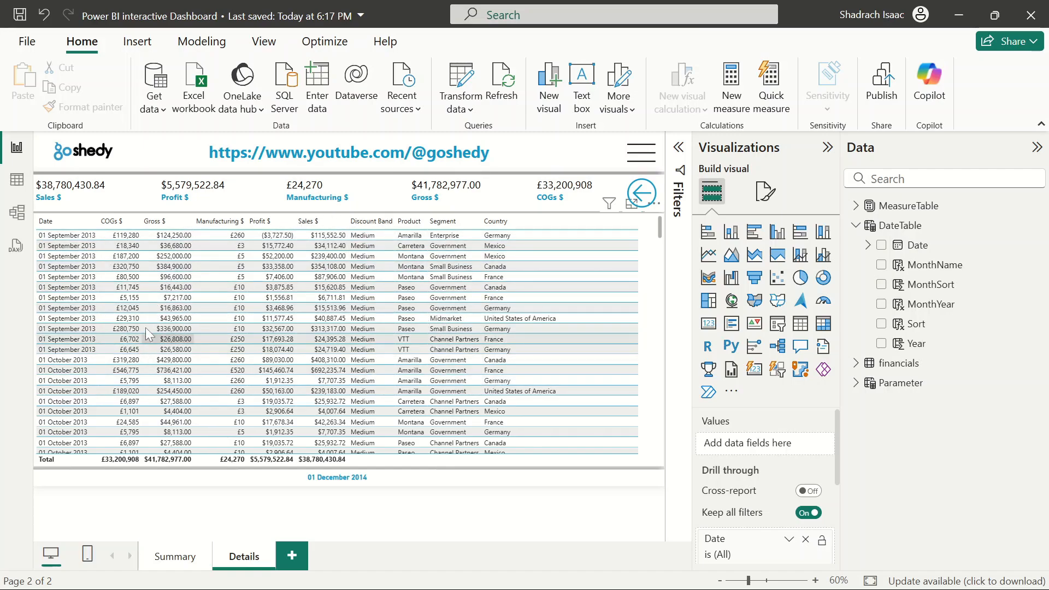
Review the Discount Band chart's drill-through tooltip and browse the filtered table on the Details page
click(188, 559)
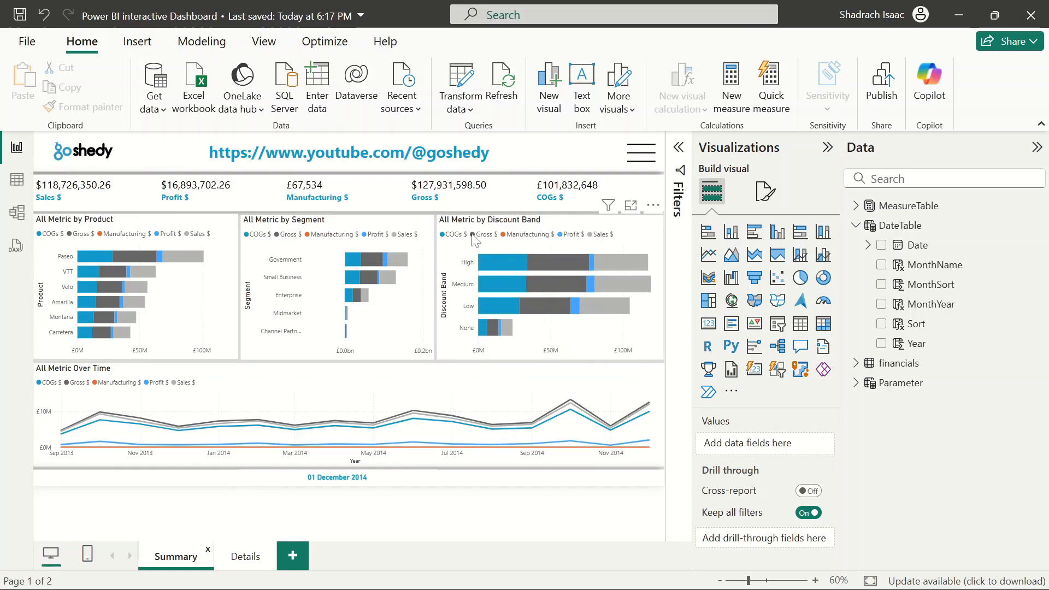
mouse_move(557, 281)
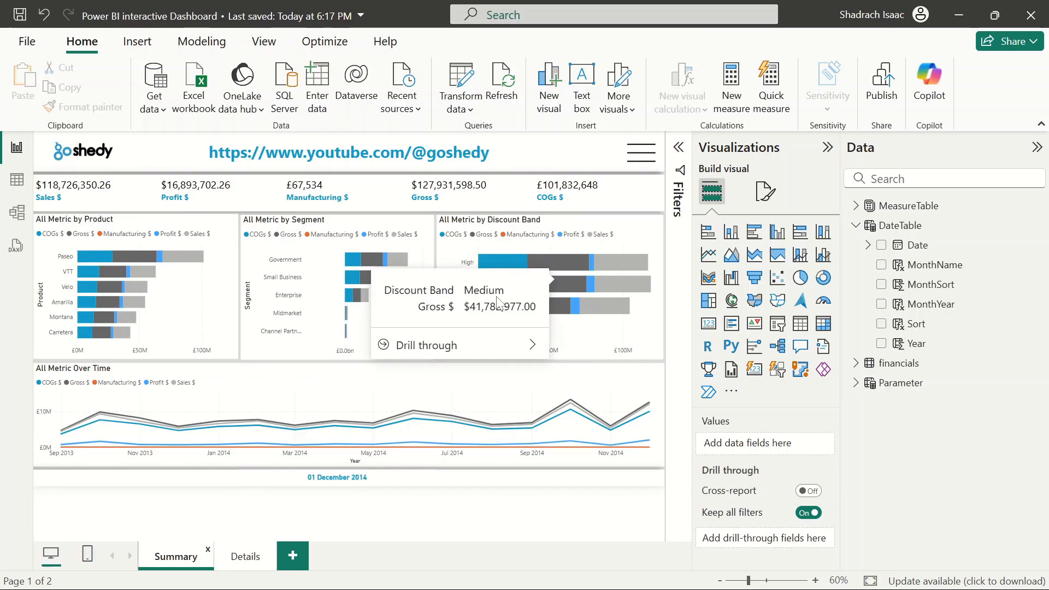
click(246, 557)
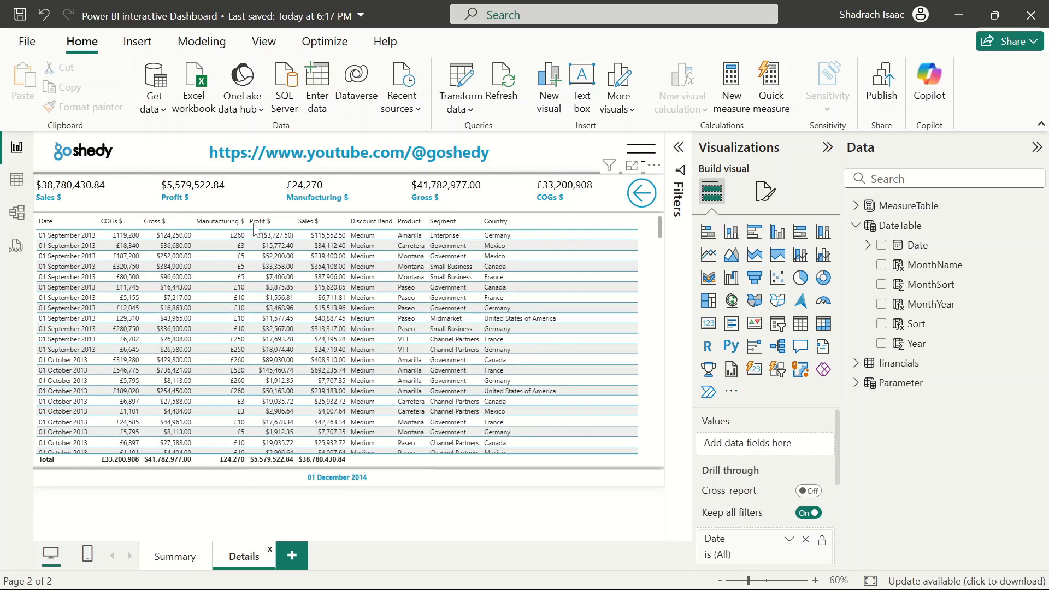
scroll(452, 443, down, 5)
scroll(452, 442, up, 5)
scroll(211, 434, down, 5)
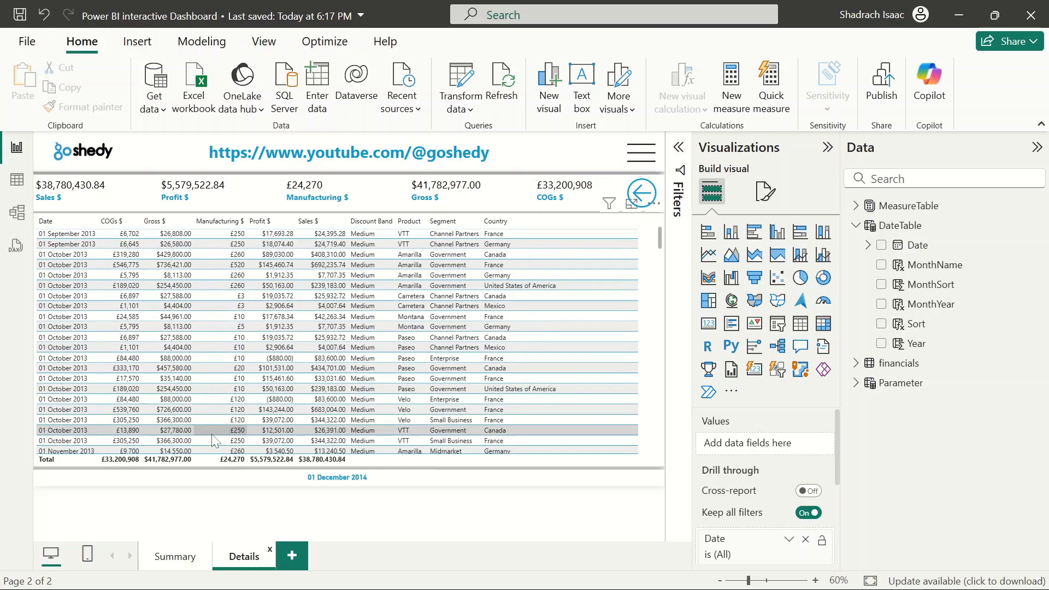
scroll(212, 434, up, 5)
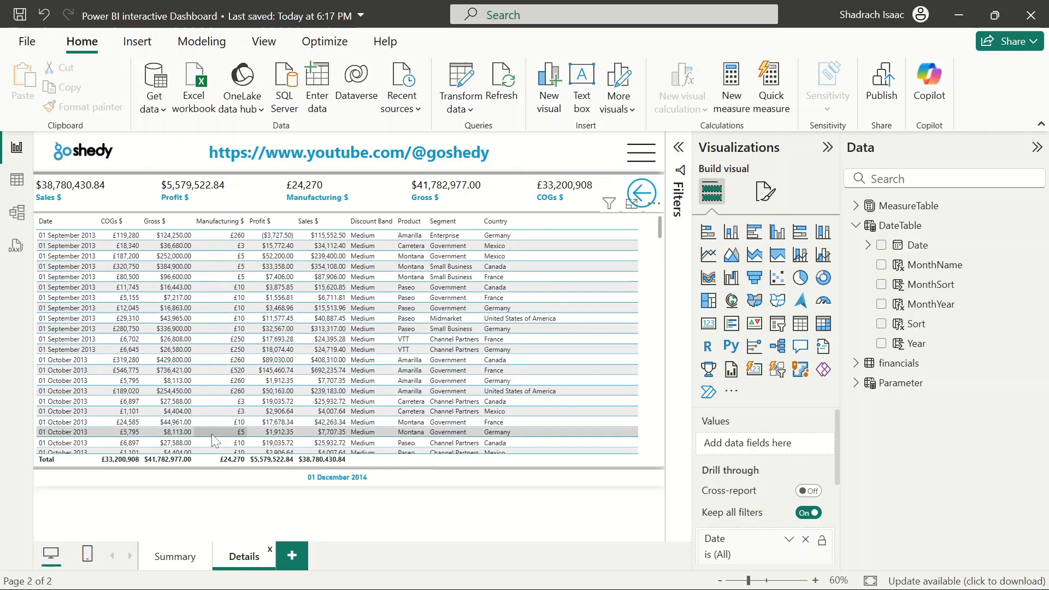
click(645, 201)
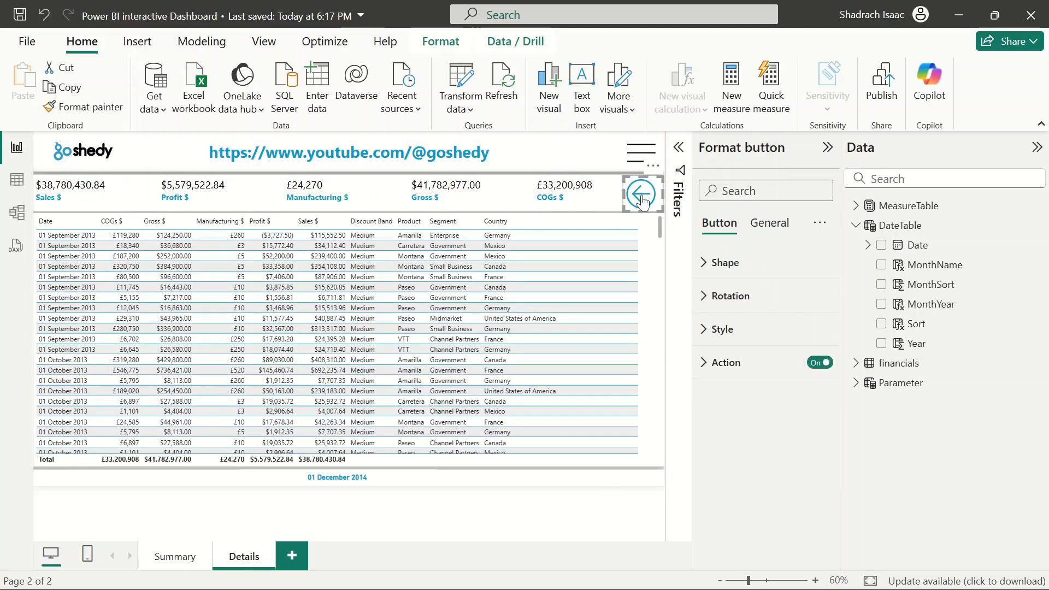
click(461, 510)
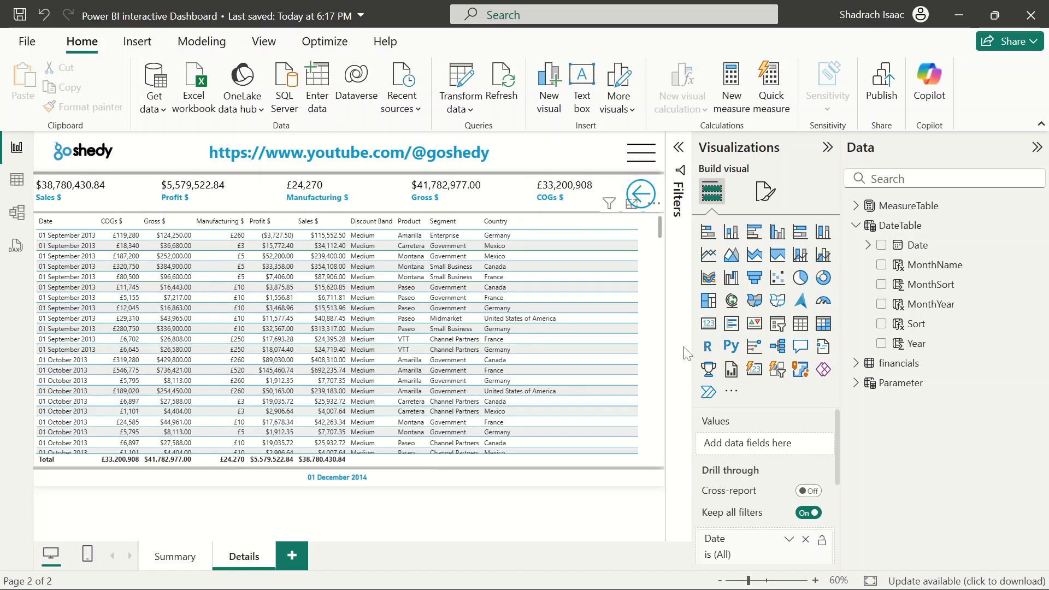
click(643, 158)
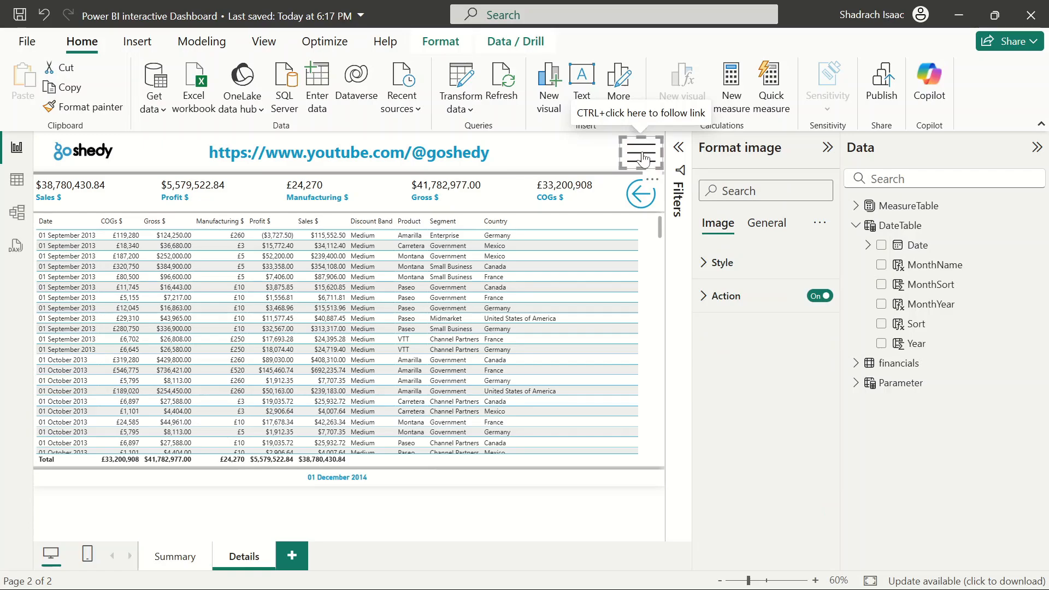
key(Delete)
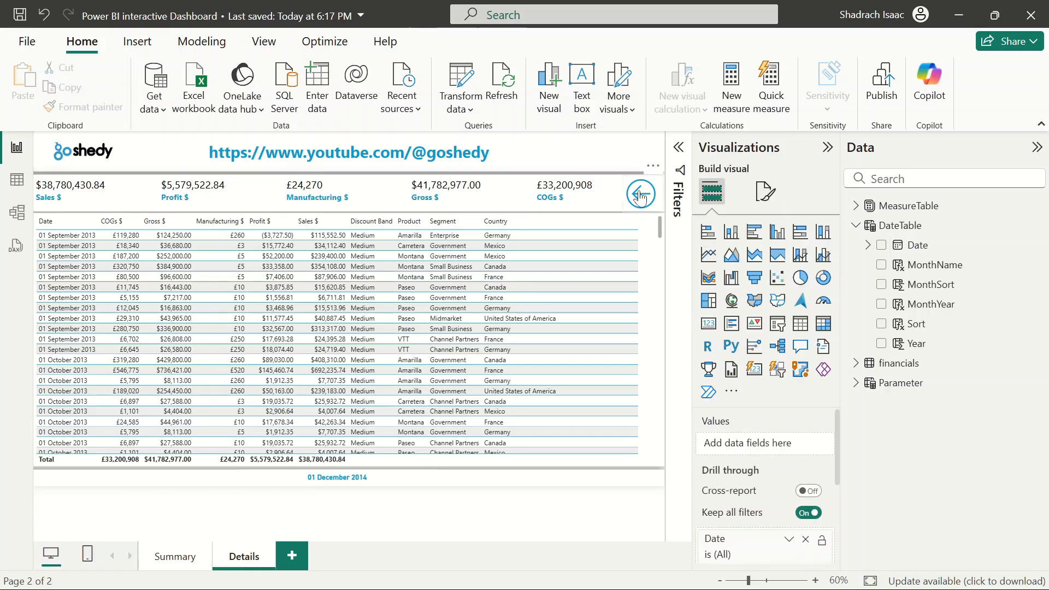
key(ctrl+z)
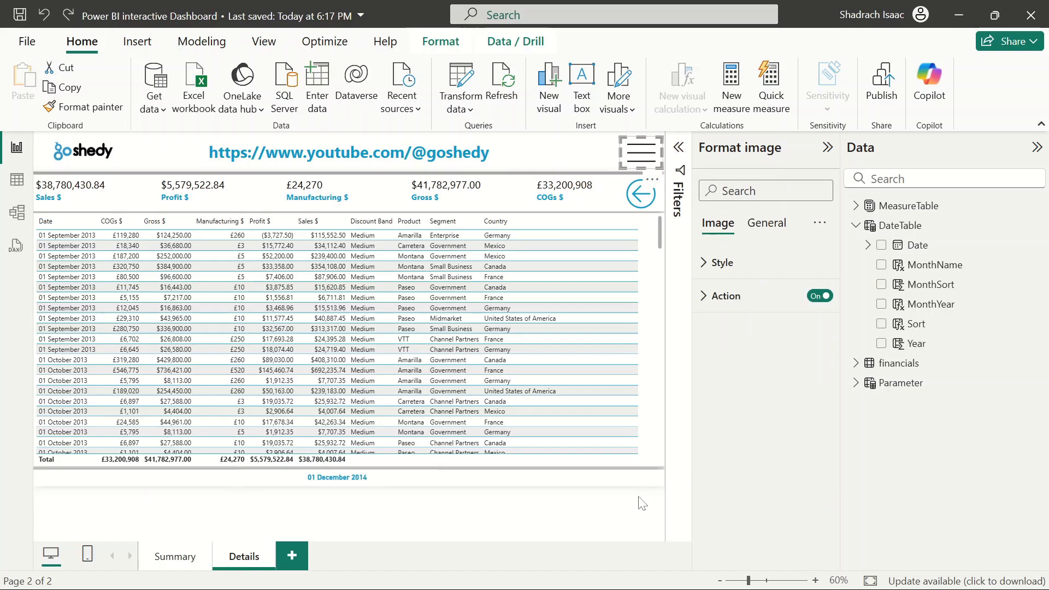
click(642, 503)
Delete the menu icon image and move the back button into its top-right corner position
click(657, 151)
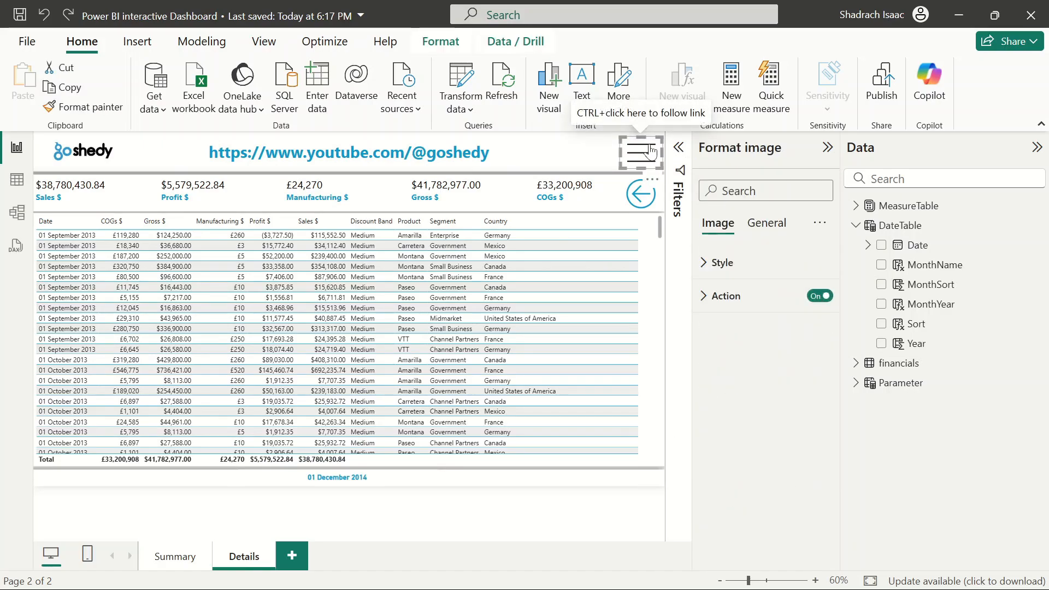
key(Delete)
click(638, 200)
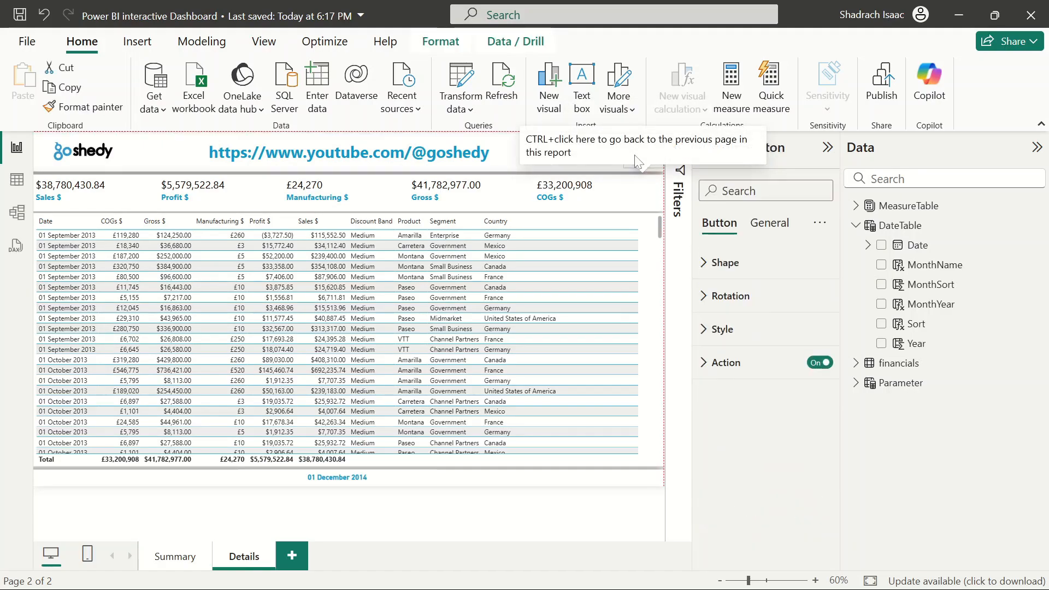
drag(638, 200, 658, 155)
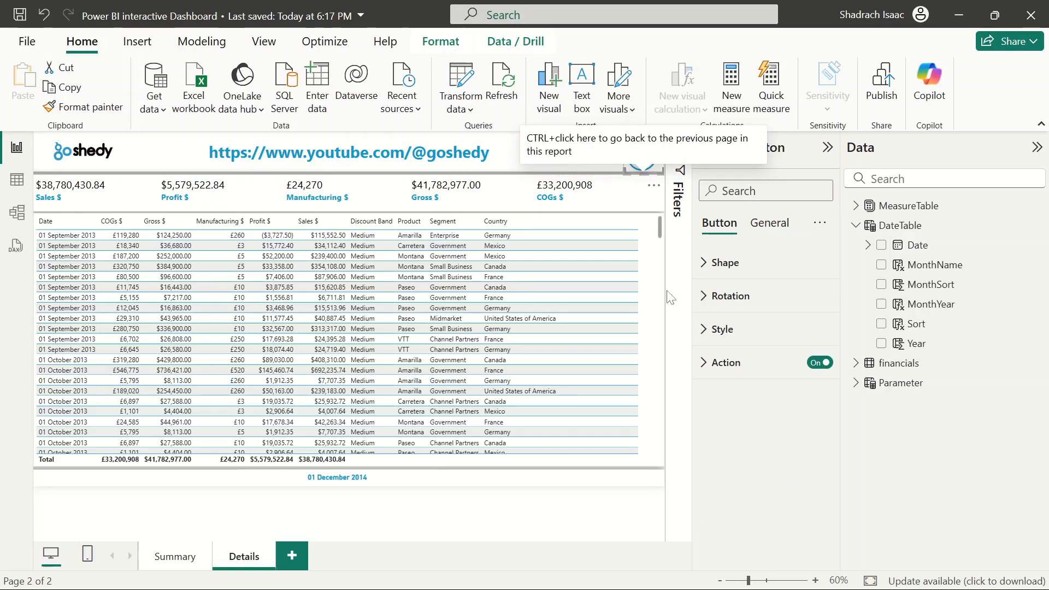
click(658, 504)
click(640, 157)
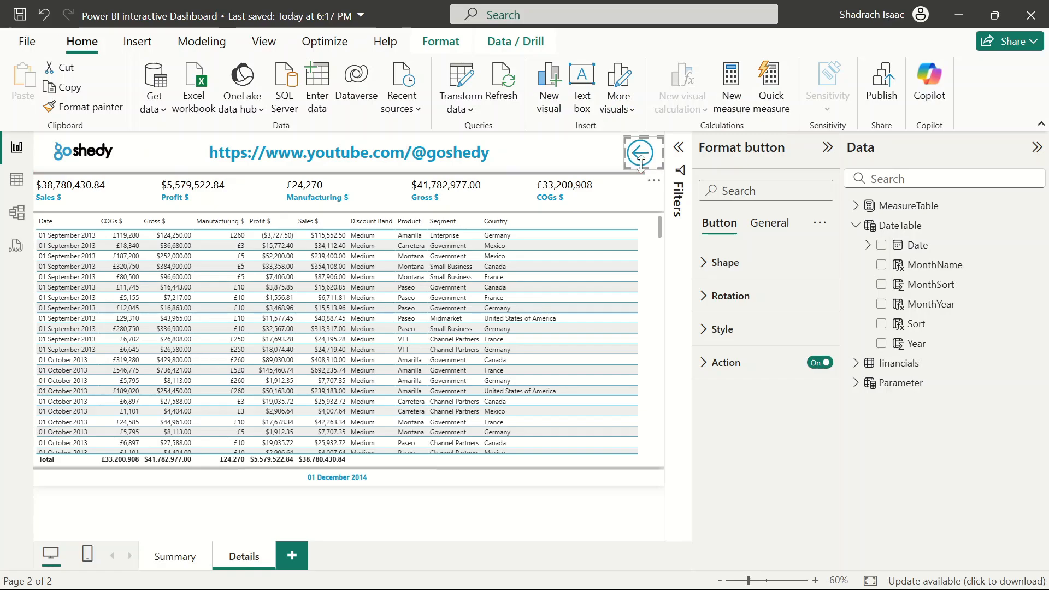
click(571, 524)
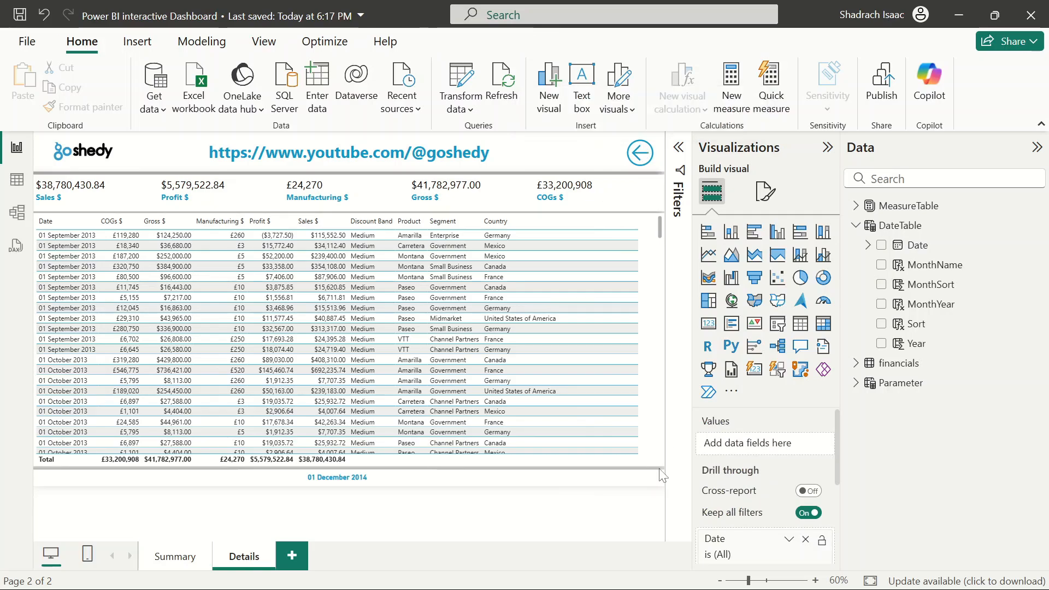
Clear the Discount Band drill-through filter on the Details page
scroll(743, 462, down, 3)
scroll(743, 461, up, 3)
scroll(756, 498, down, 3)
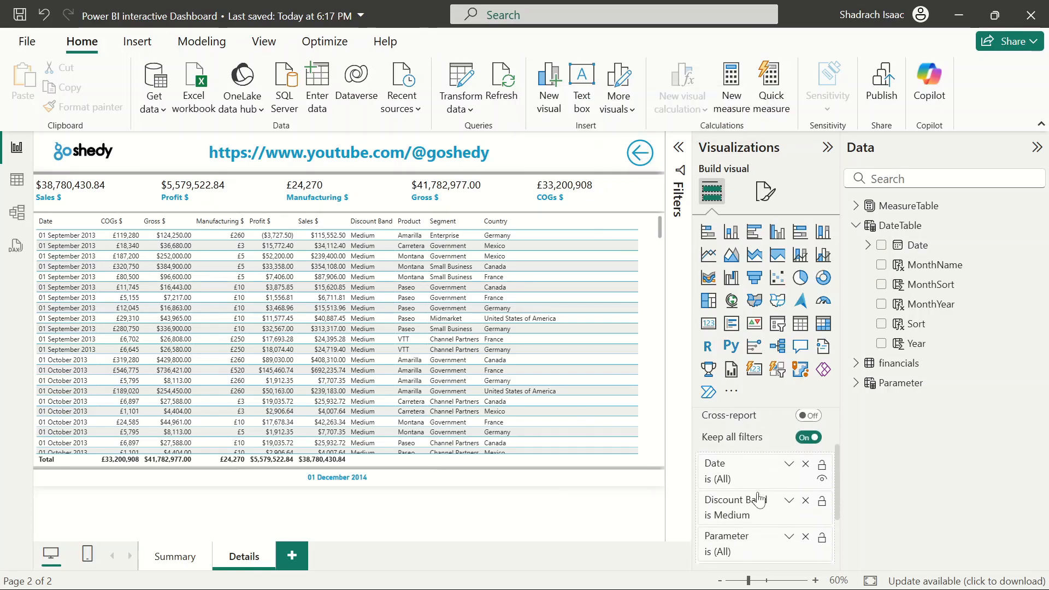
scroll(759, 498, up, 2)
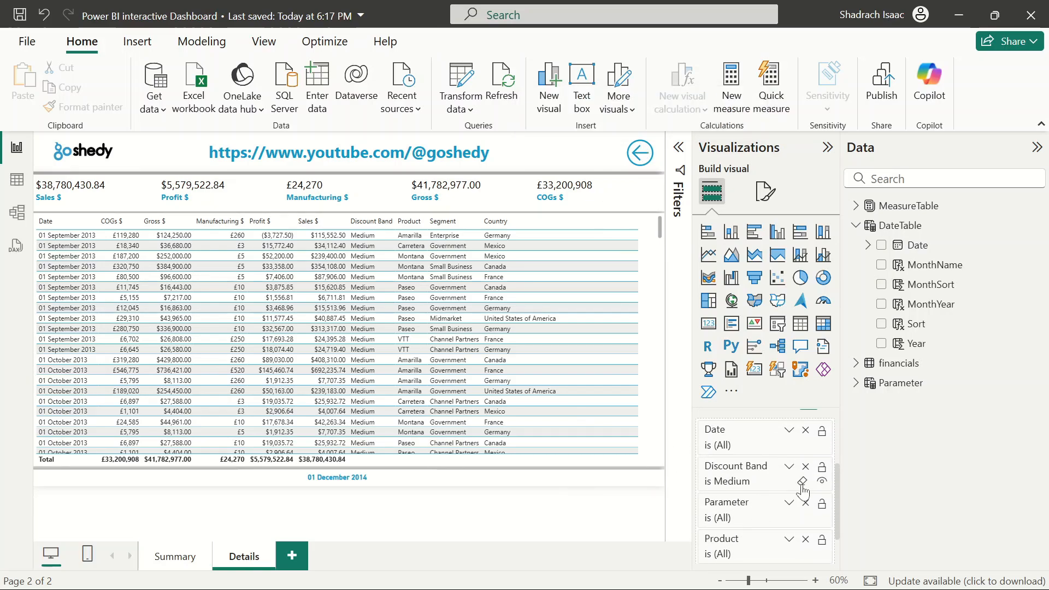
click(802, 482)
Review the drill-through filter cards listed for the Details page
scroll(804, 486, down, 2)
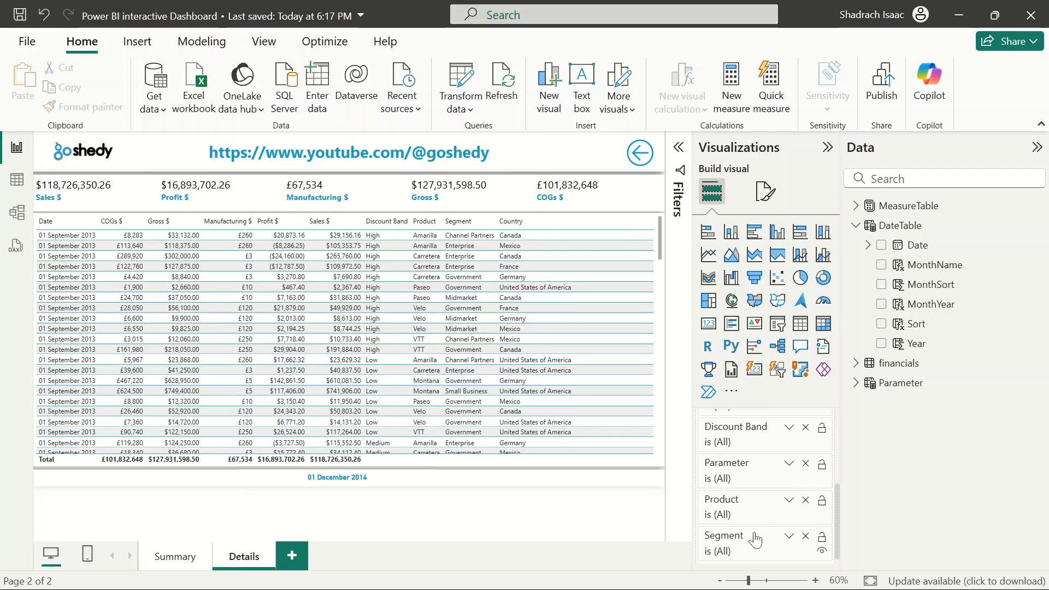
scroll(755, 539, up, 3)
scroll(755, 540, down, 2)
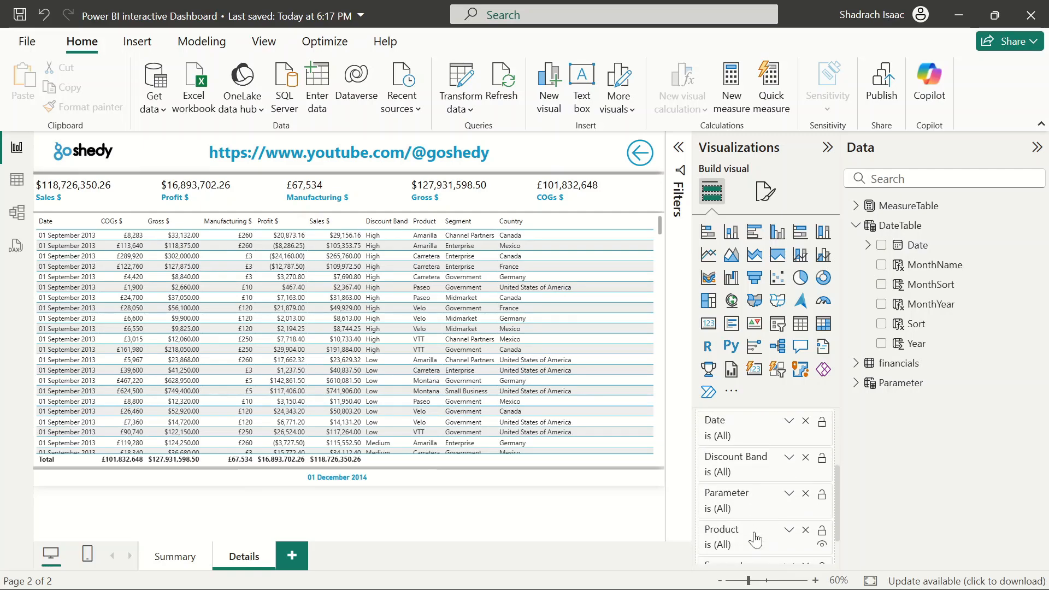
scroll(755, 539, down, 2)
scroll(751, 538, up, 3)
scroll(752, 538, down, 3)
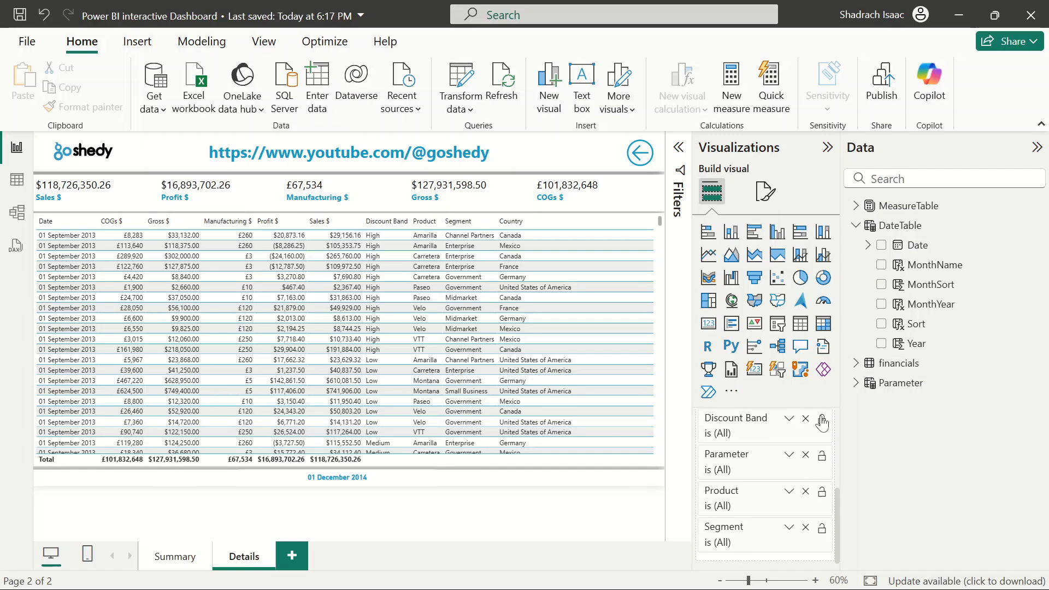
scroll(731, 495, up, 3)
scroll(731, 495, down, 3)
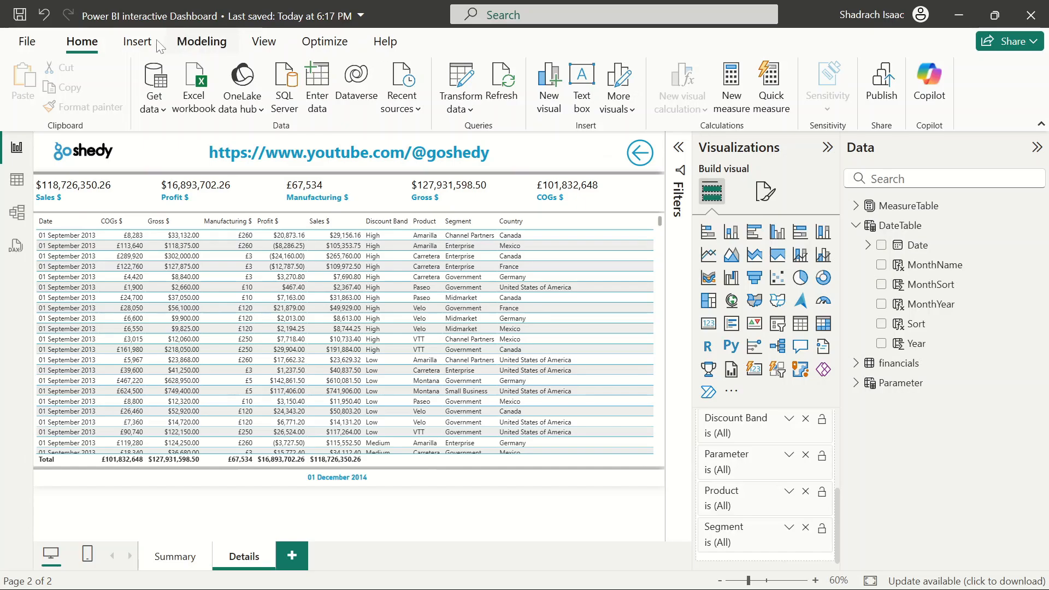
Open the Bookmarks pane and add a new bookmark for the Details page
click(137, 42)
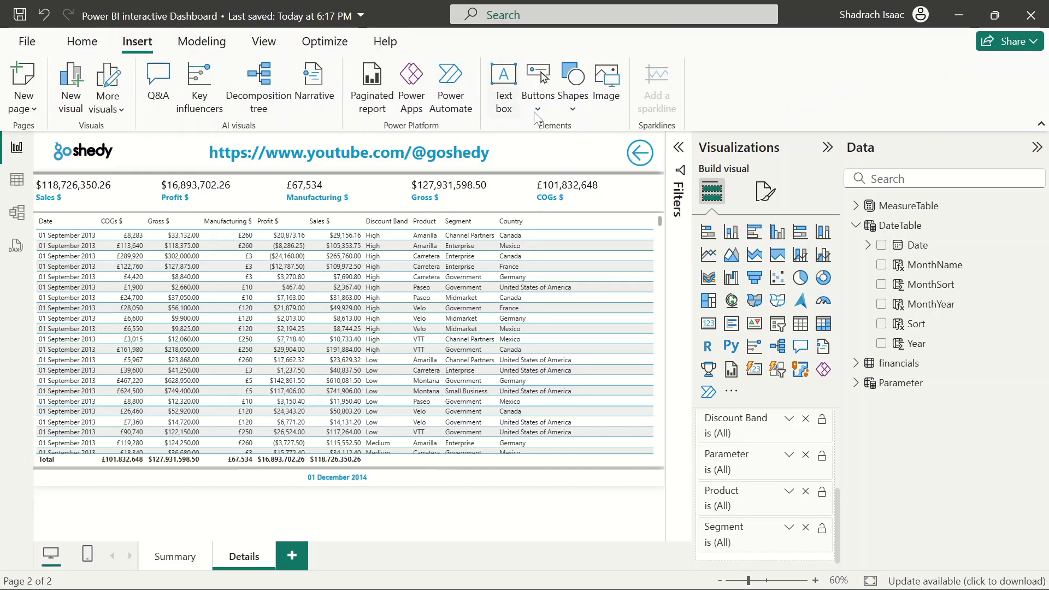
click(264, 42)
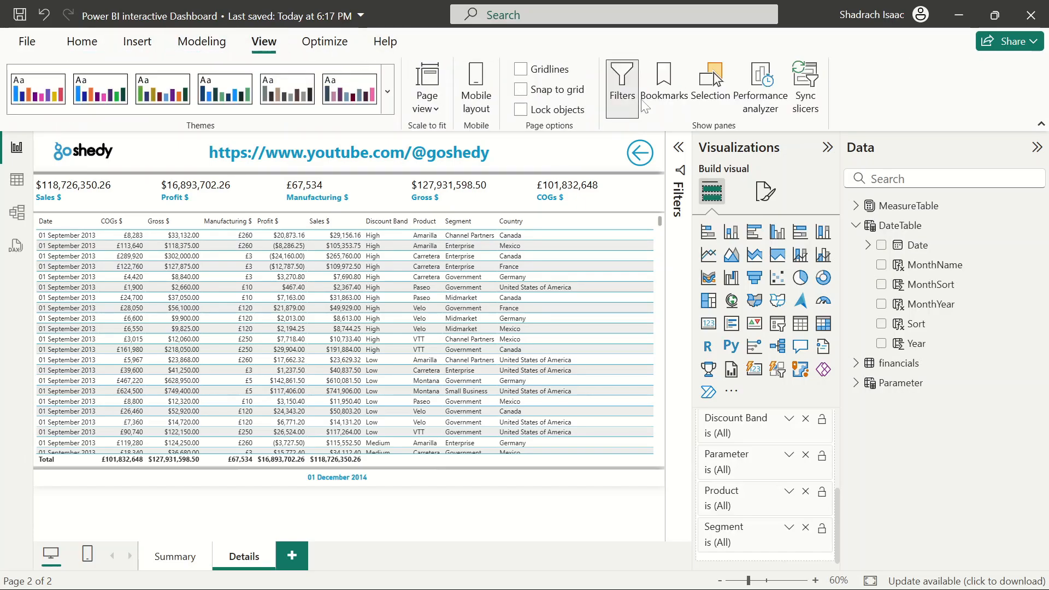
click(662, 106)
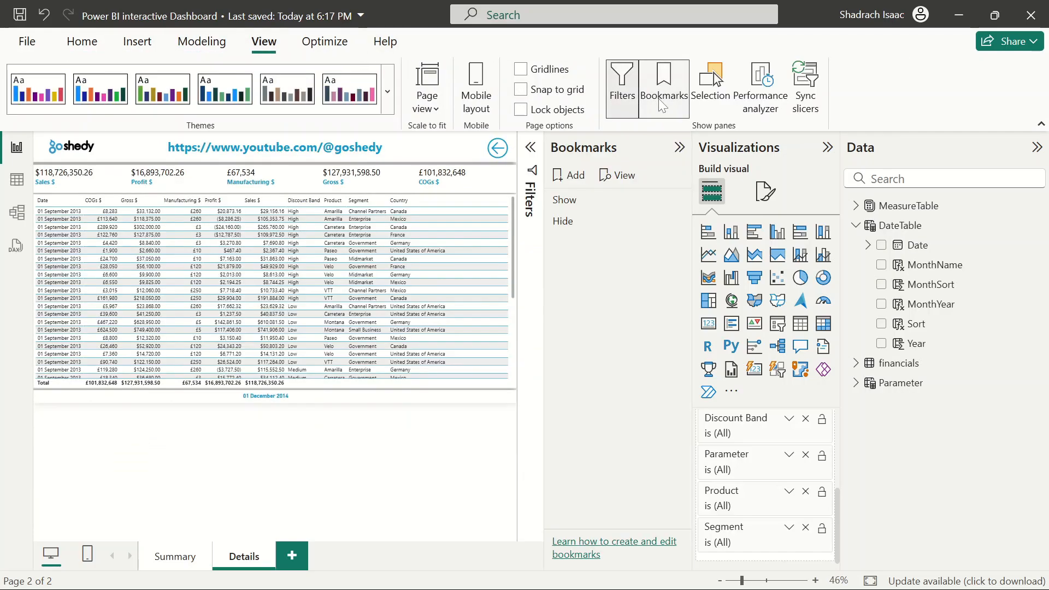
click(574, 181)
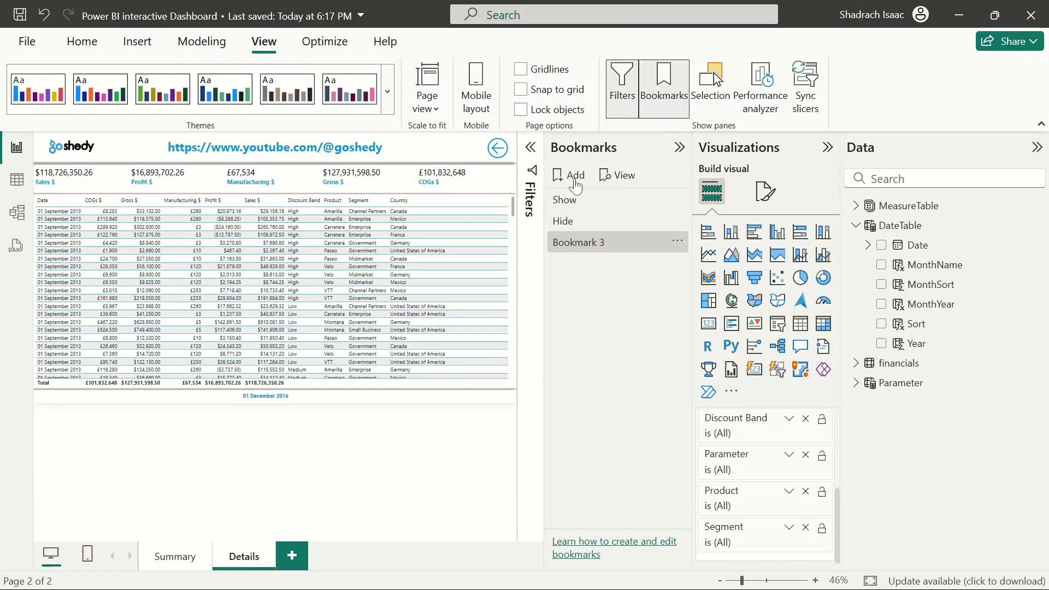
Rename the new bookmark to Save and update it with the current page state
double_click(588, 243)
key(BackSpace)
key(BackSpace)
key(BackSpace)
key(BackSpace)
key(BackSpace)
key(BackSpace)
key(BackSpace)
key(BackSpace)
key(BackSpace)
key(BackSpace)
text(Save)
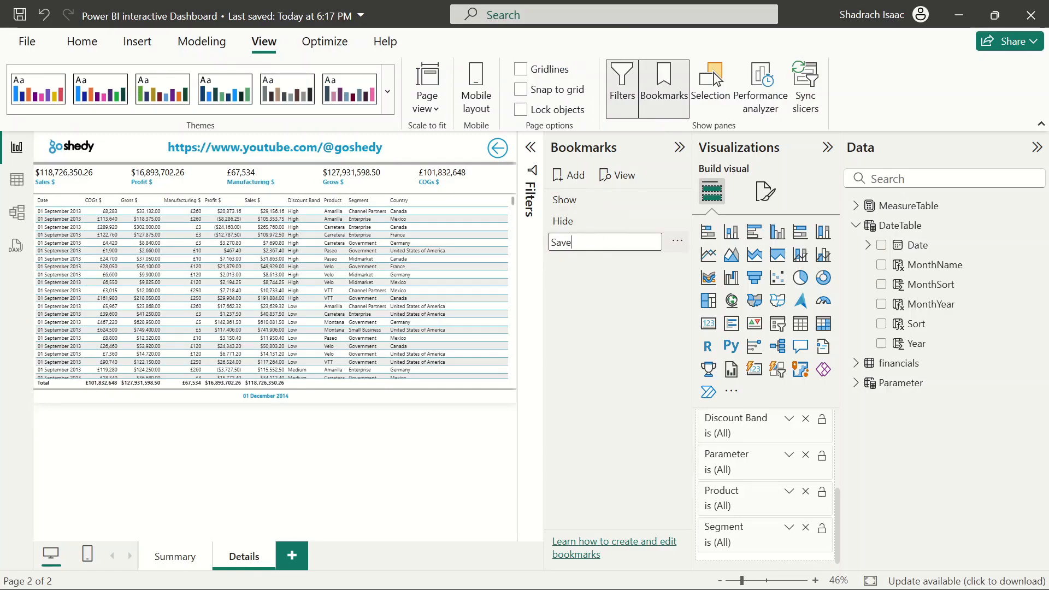
key(Return)
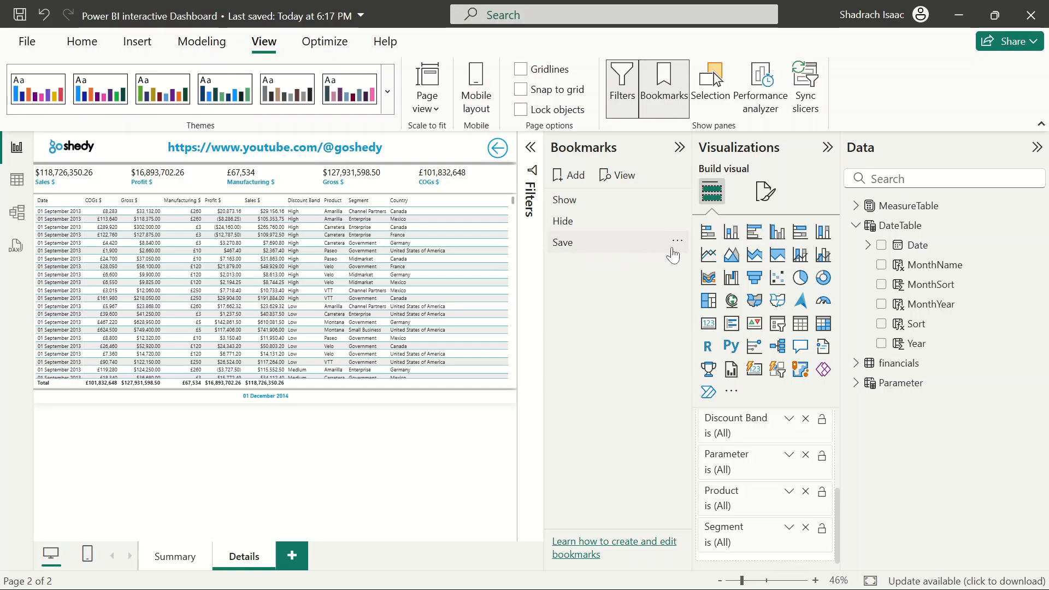
click(678, 243)
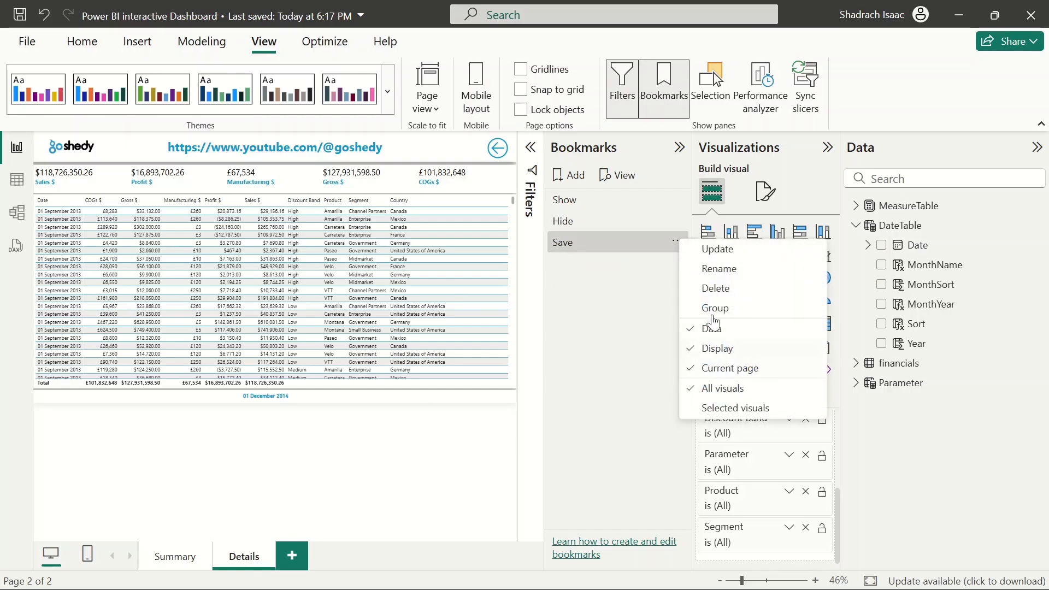
click(737, 250)
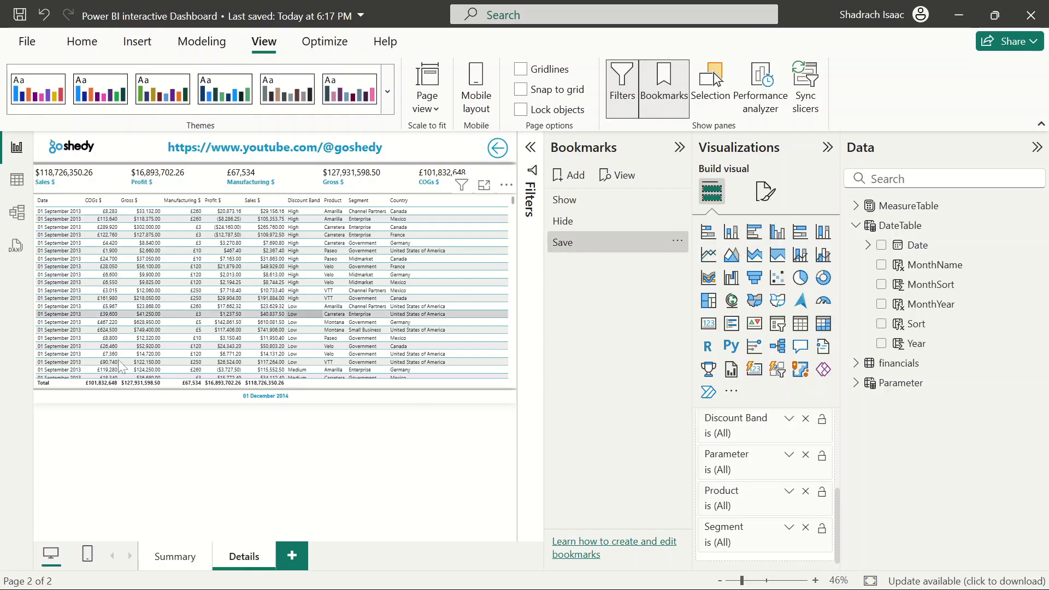
Insert a blank button and place it at the right end of the KPI card row, beneath the back arrow
click(679, 153)
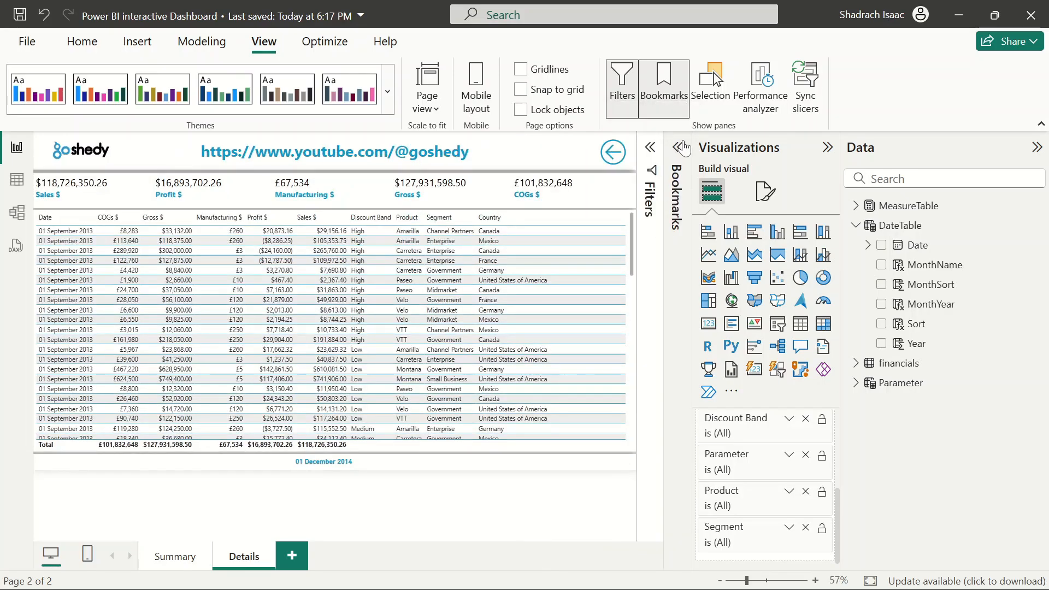
click(91, 45)
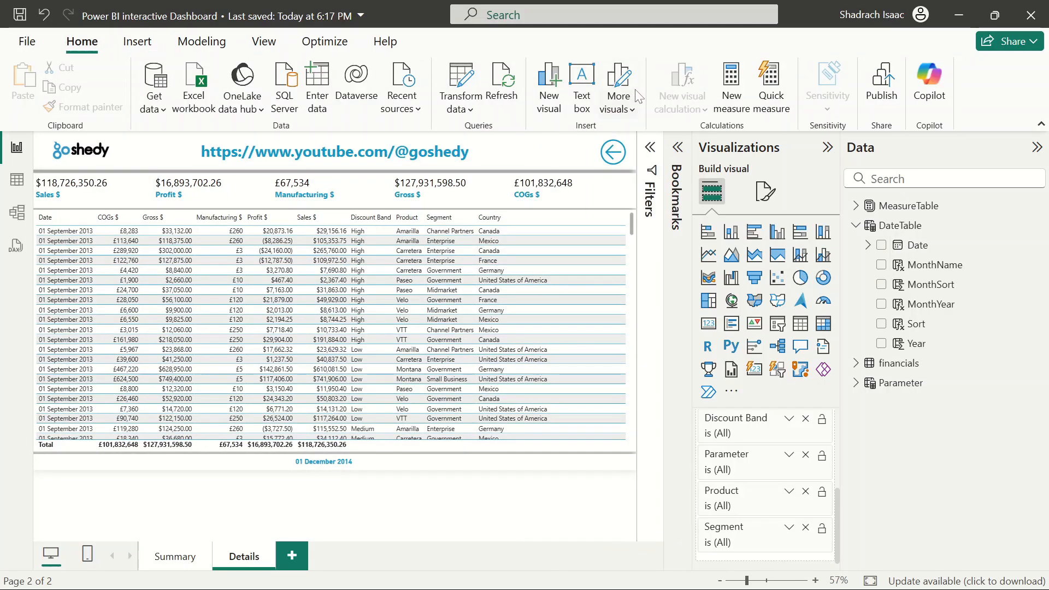
click(137, 42)
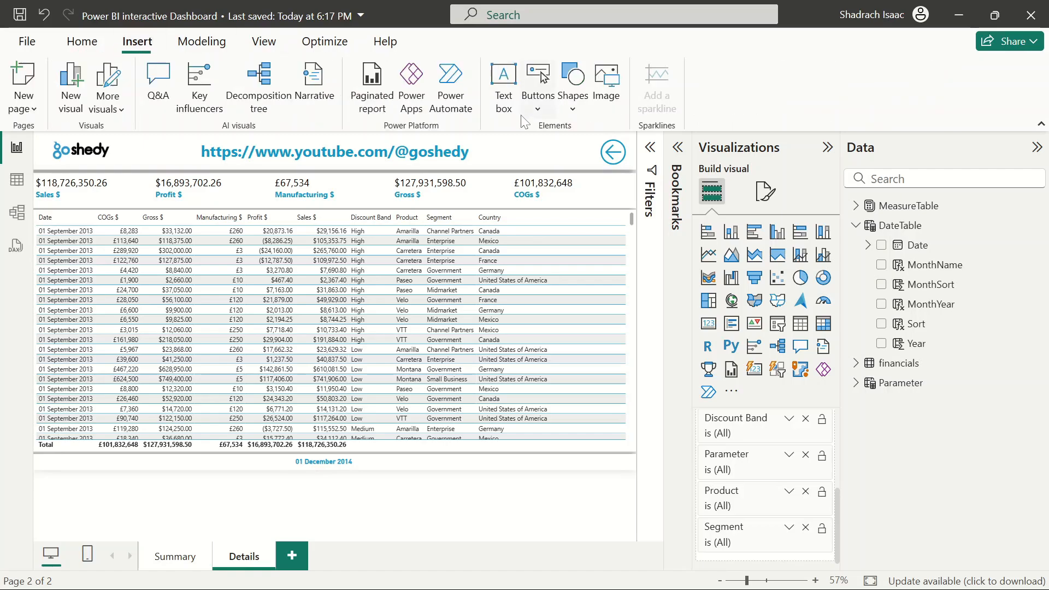
click(538, 101)
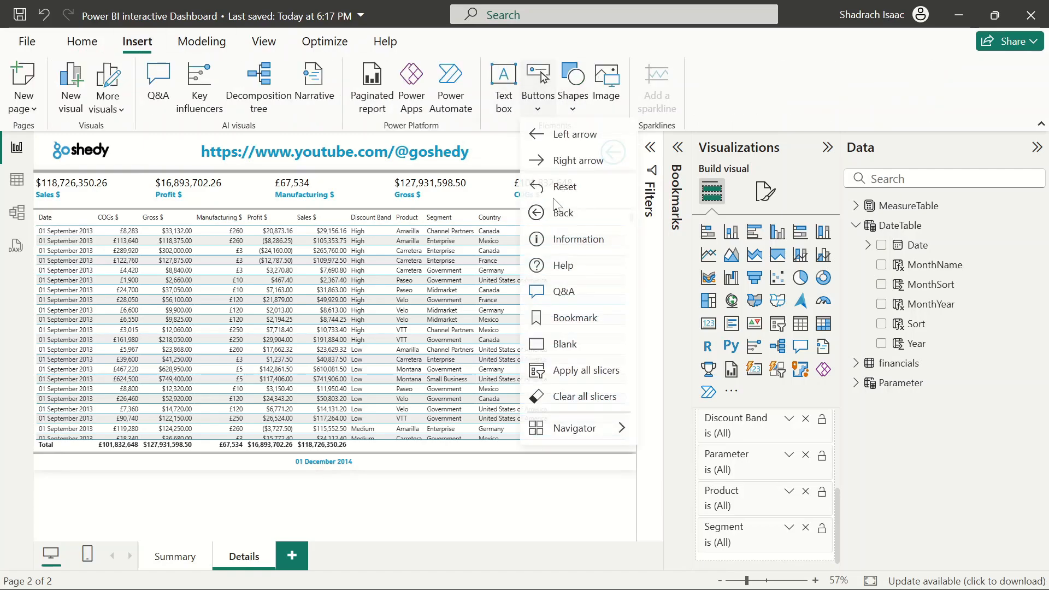
click(569, 346)
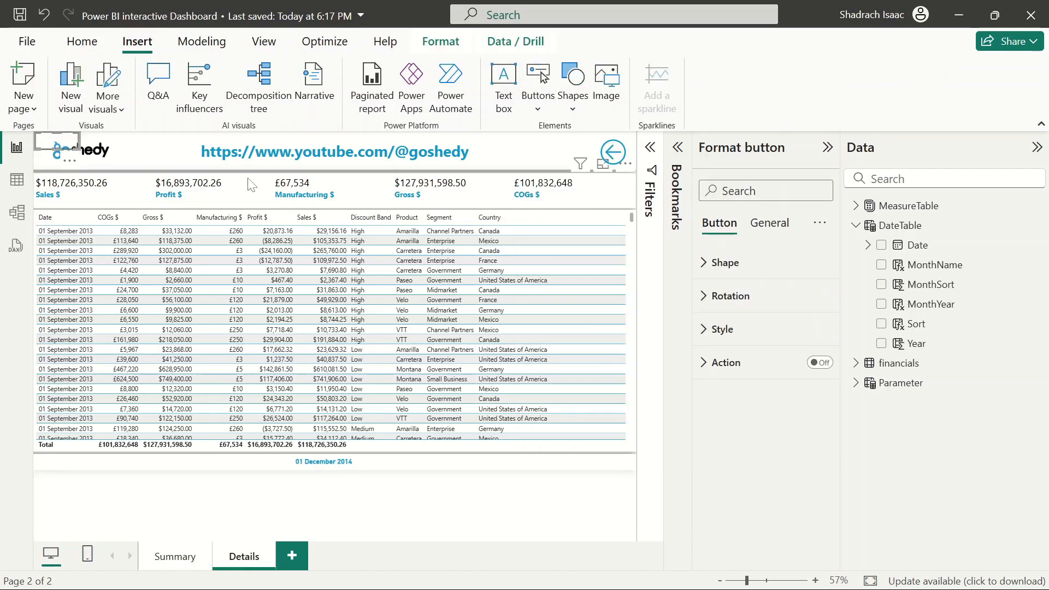
drag(49, 150, 613, 195)
drag(612, 191, 614, 190)
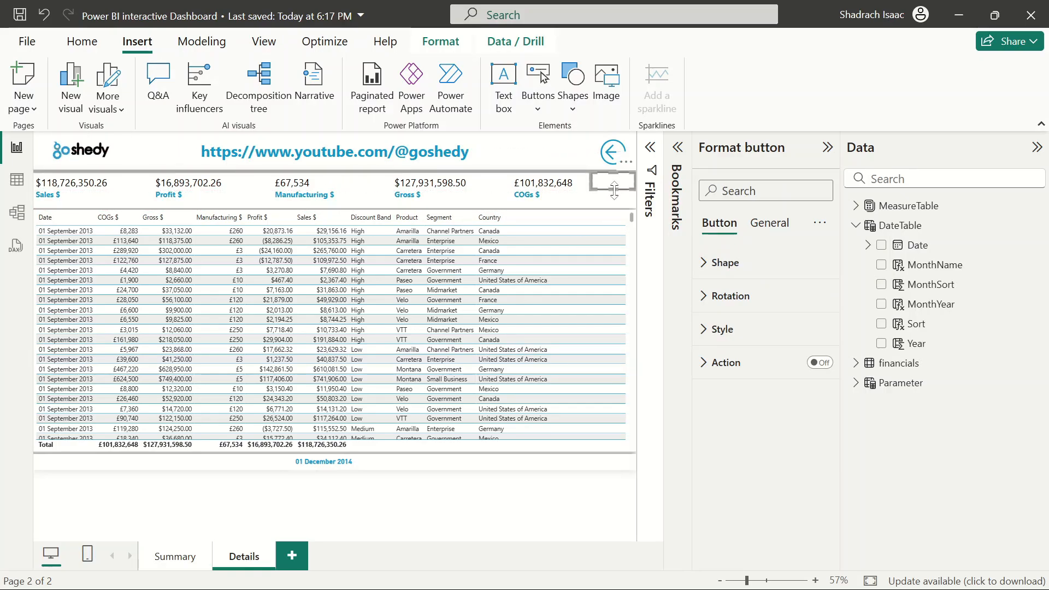
Turn on the blank button's text and set it to Clear Filters
click(704, 330)
scroll(766, 449, down, 1)
click(814, 414)
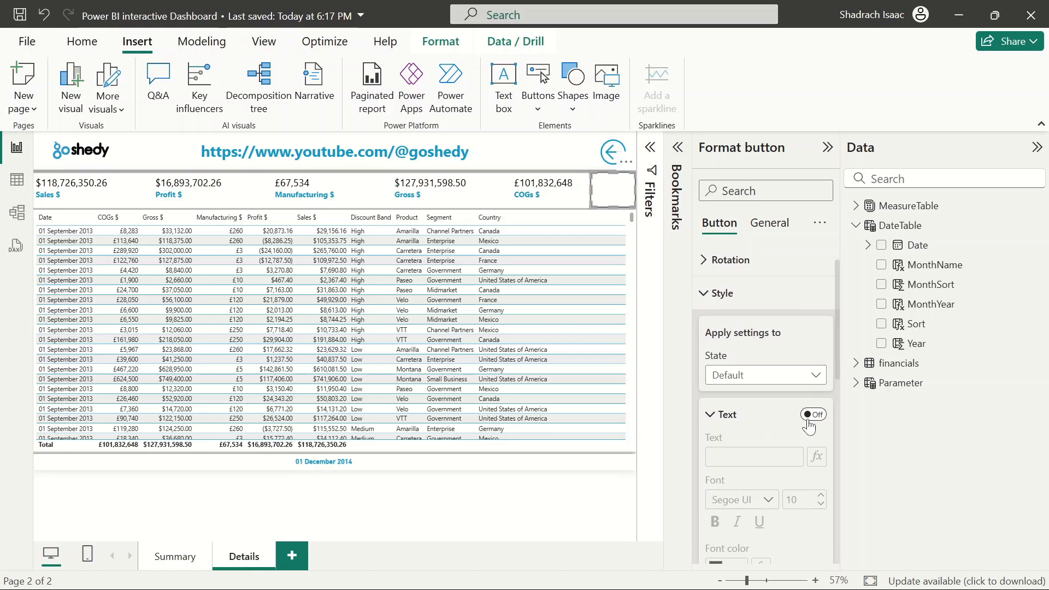
click(754, 457)
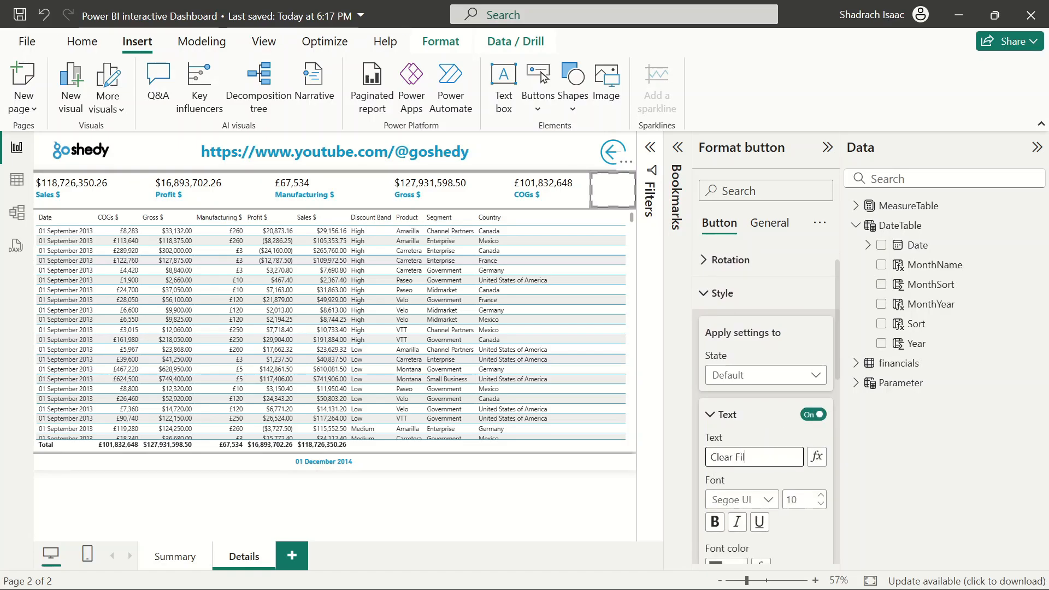
text(Clear Filt4)
key(BackSpace)
text(ers)
click(539, 484)
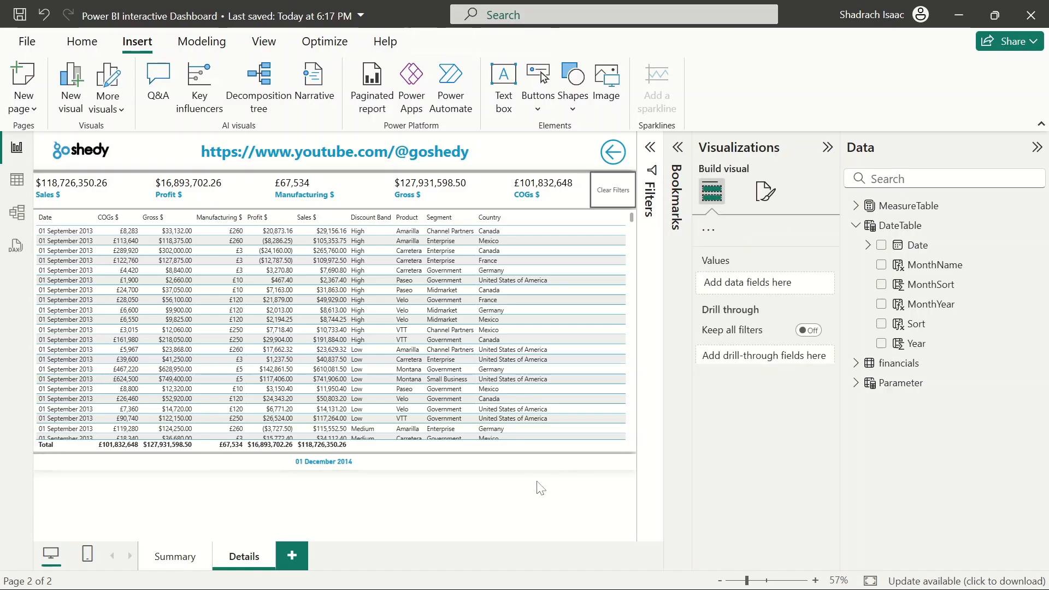
Turn on the button's fill and set the fill colour to blue
click(620, 203)
click(712, 342)
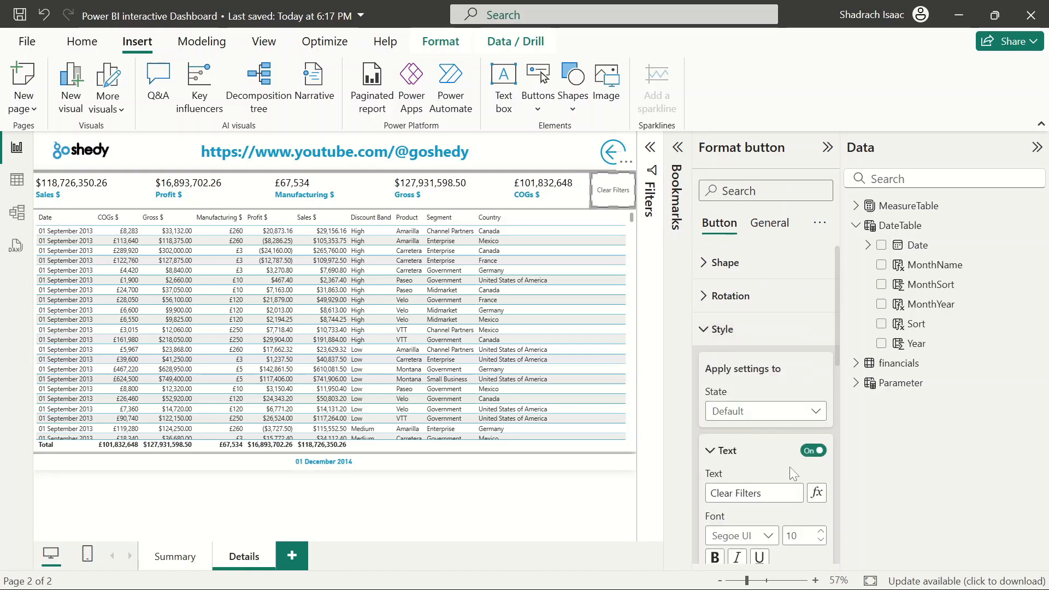
scroll(789, 467, down, 2)
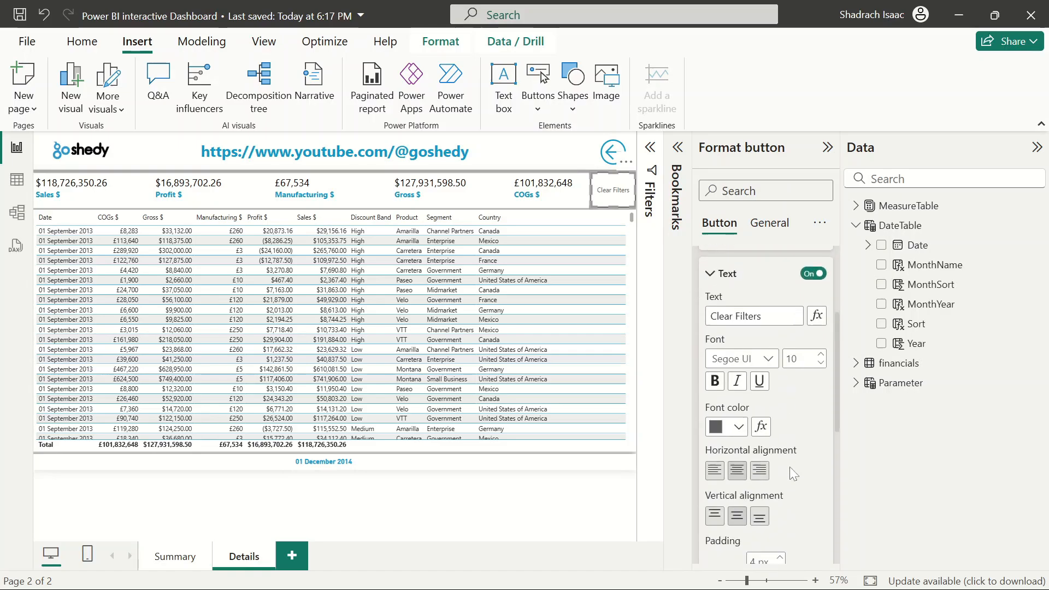
click(739, 427)
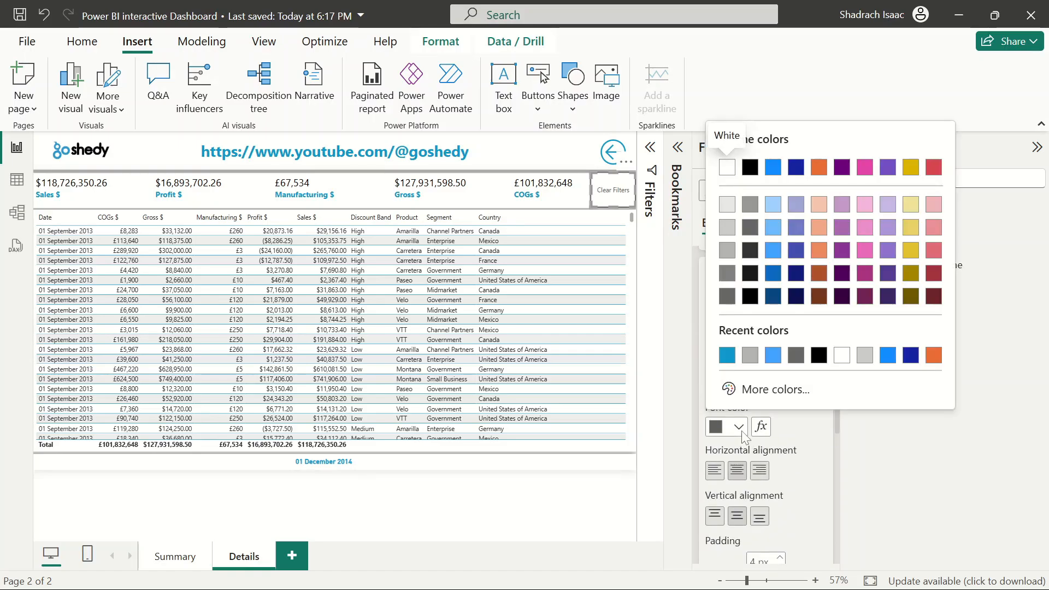
click(817, 428)
scroll(817, 427, down, 6)
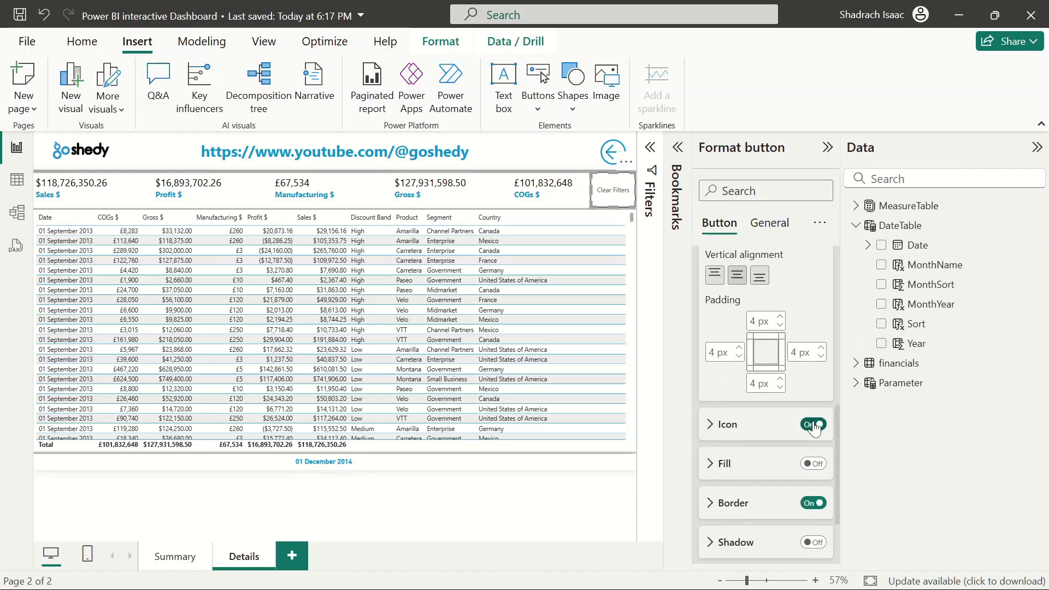
click(813, 403)
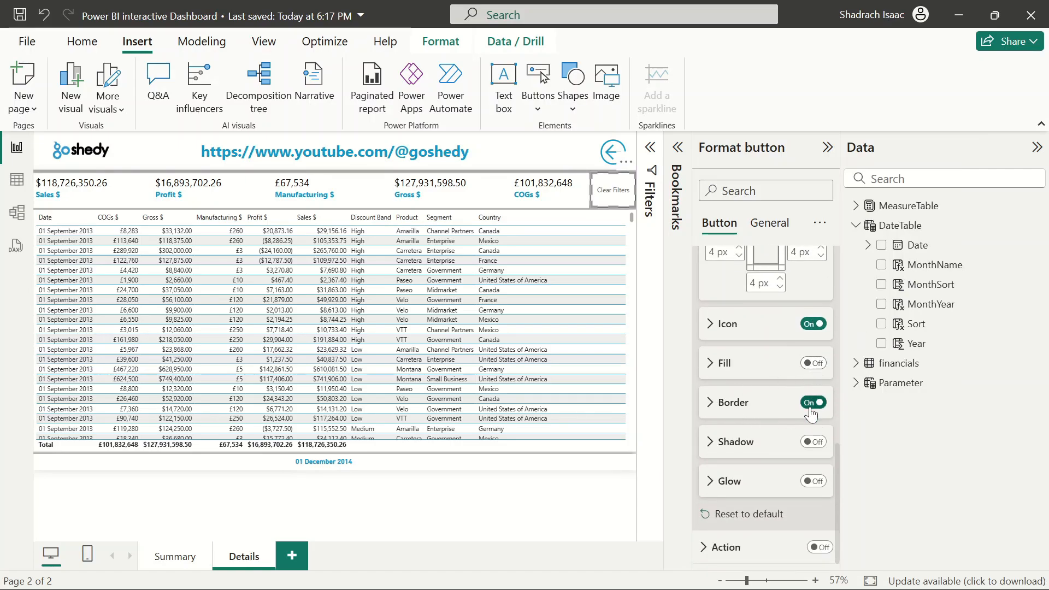
click(811, 362)
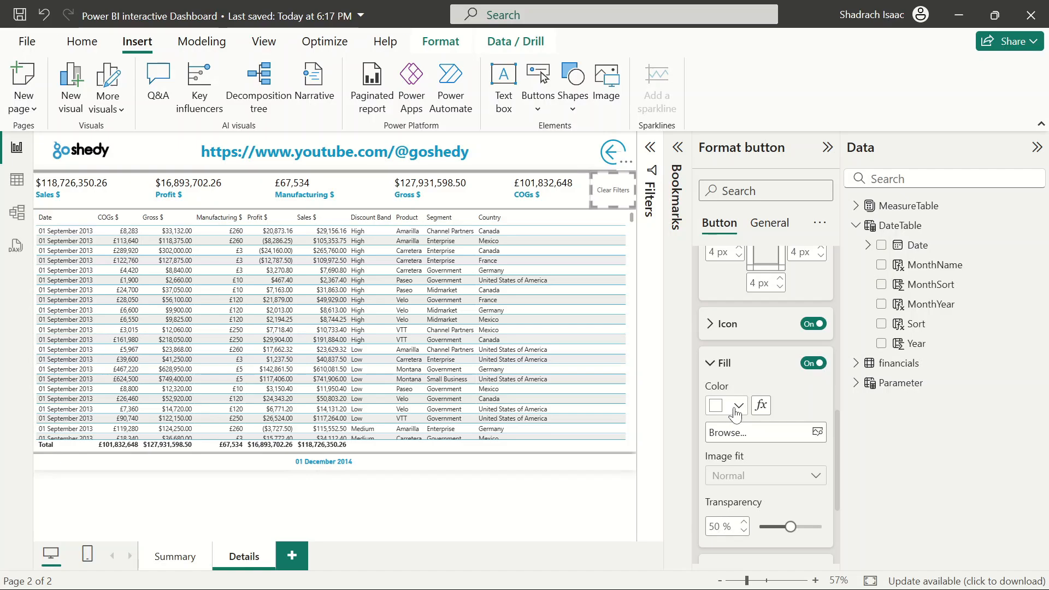
click(737, 411)
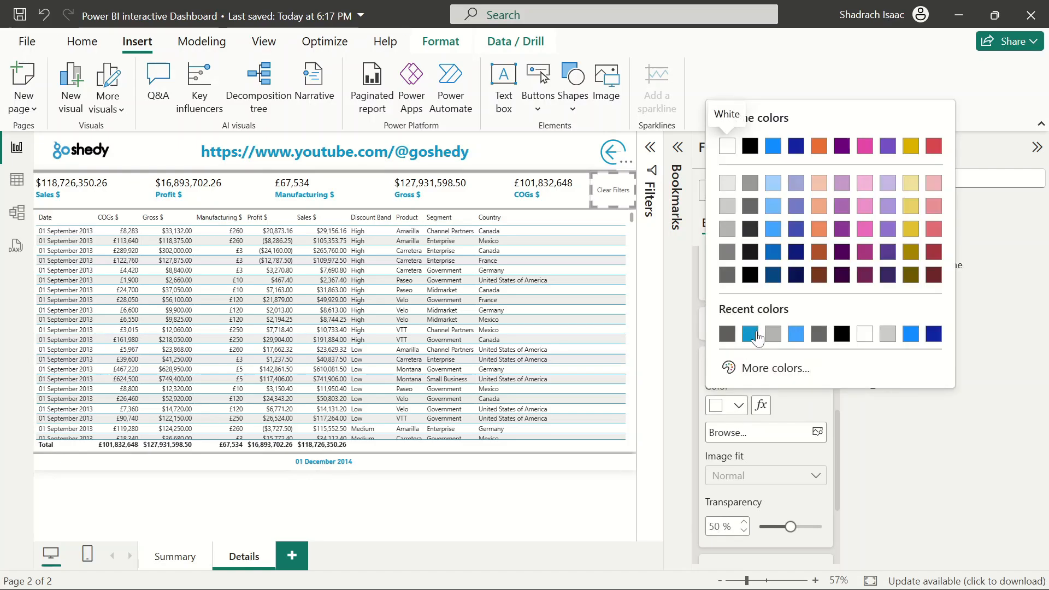
click(758, 328)
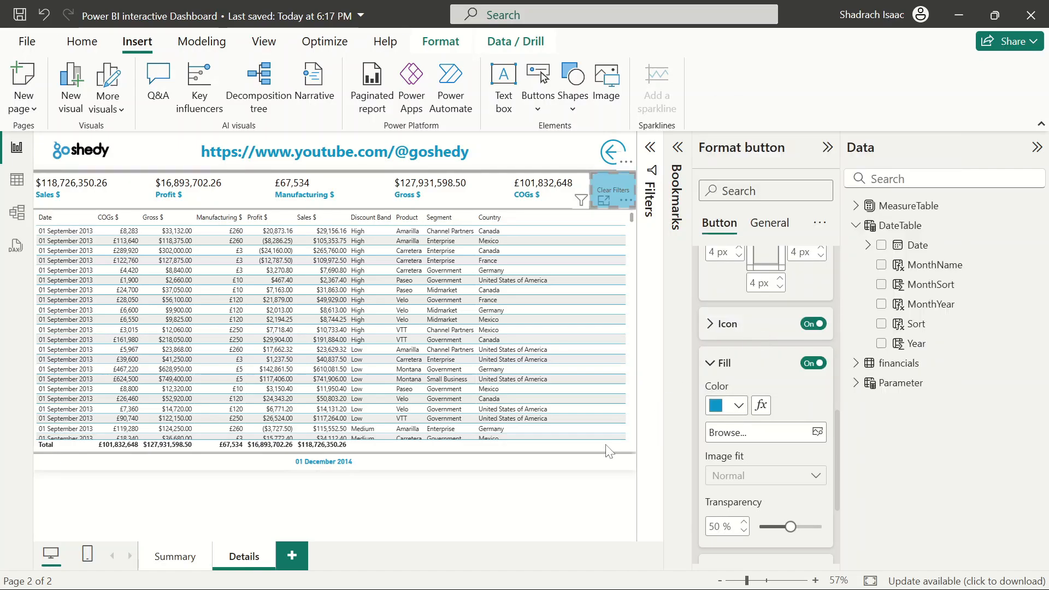
click(623, 526)
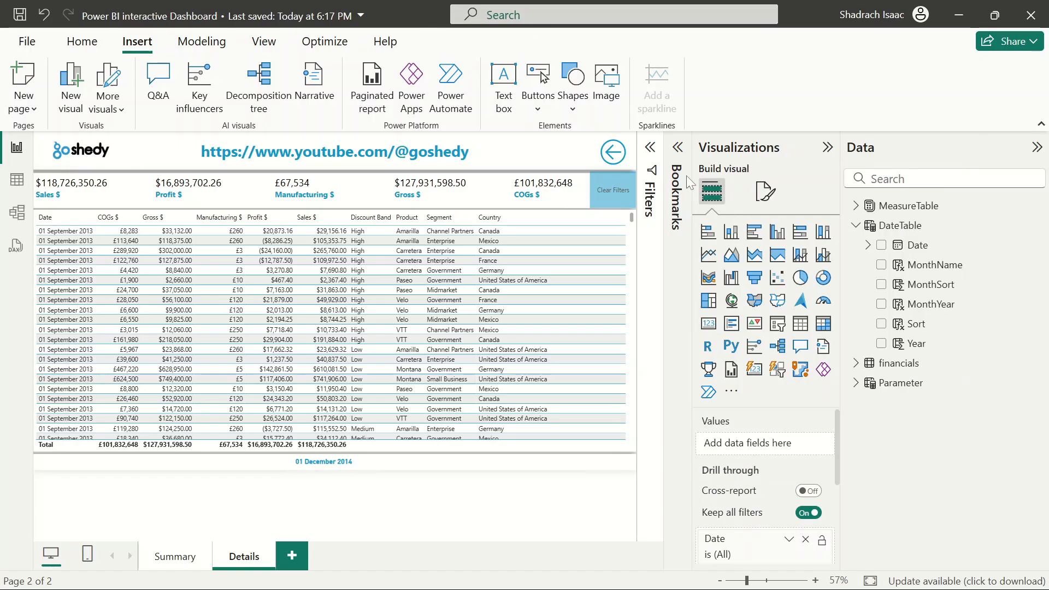
Turn off the Clear Filters button's icon and fill
click(627, 194)
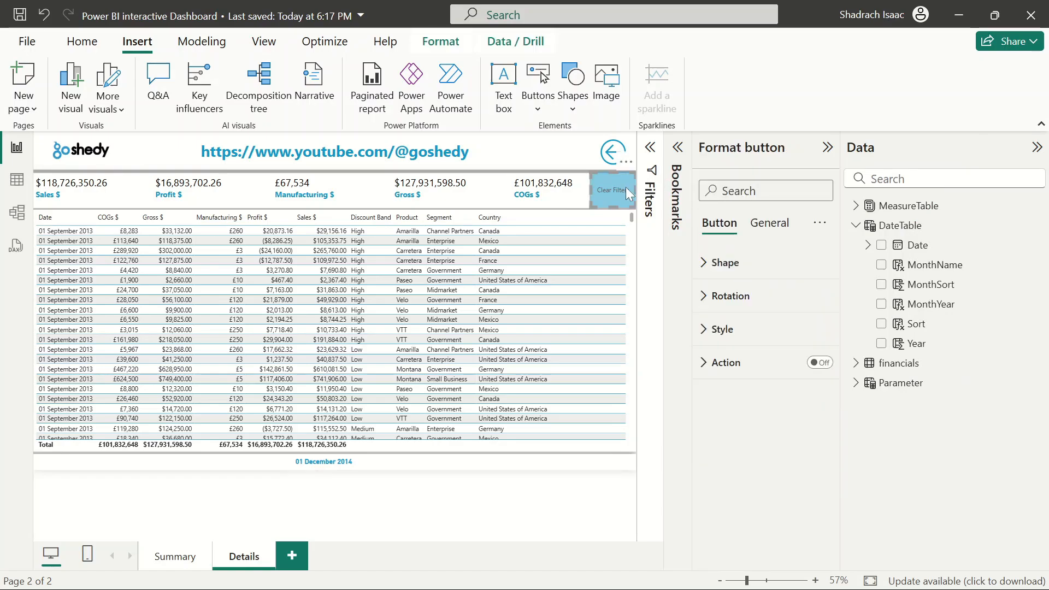
click(724, 329)
scroll(748, 446, down, 4)
scroll(760, 421, up, 3)
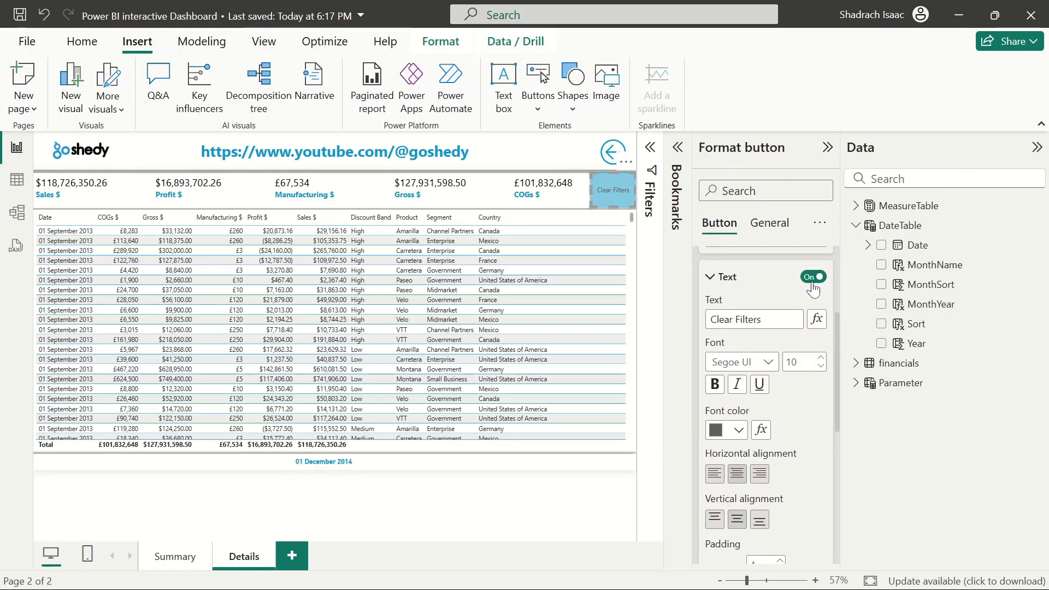
scroll(735, 511, down, 3)
scroll(735, 510, down, 4)
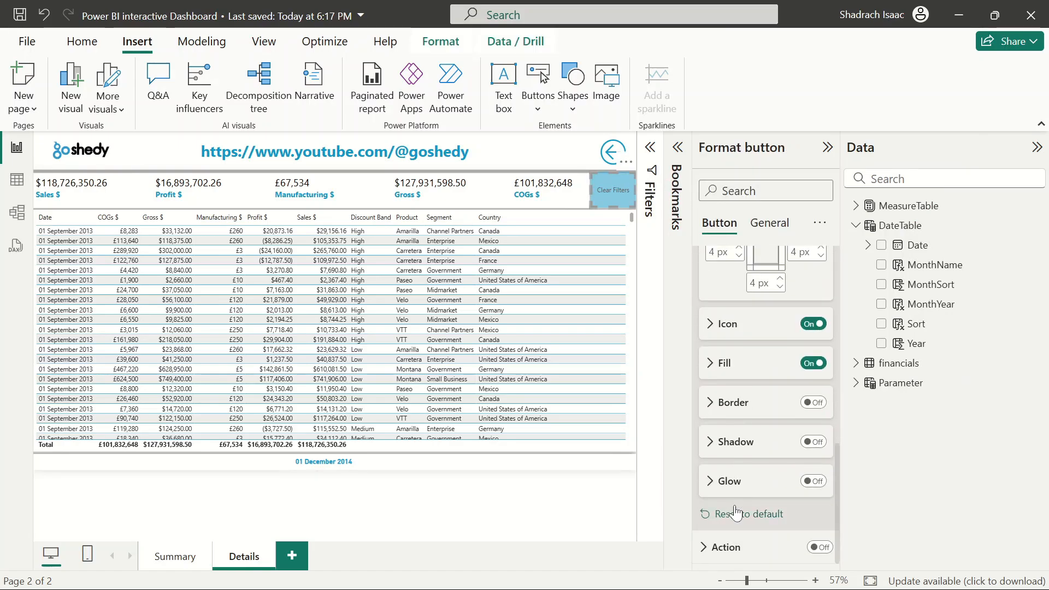
click(812, 324)
click(814, 363)
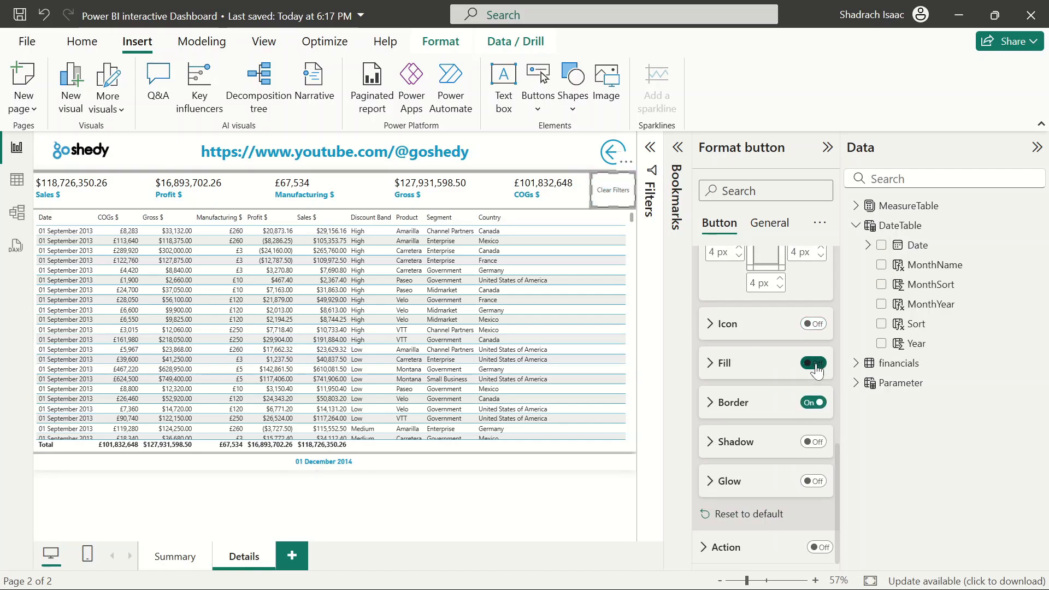
Set the Clear Filters button's border colour to blue
click(710, 405)
scroll(764, 470, down, 1)
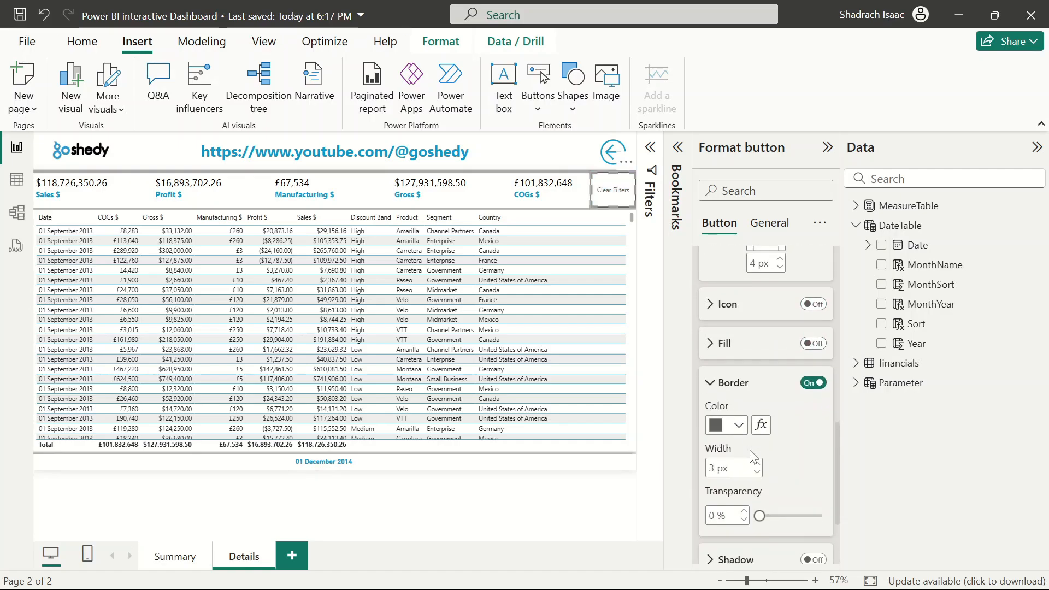
click(739, 418)
click(732, 354)
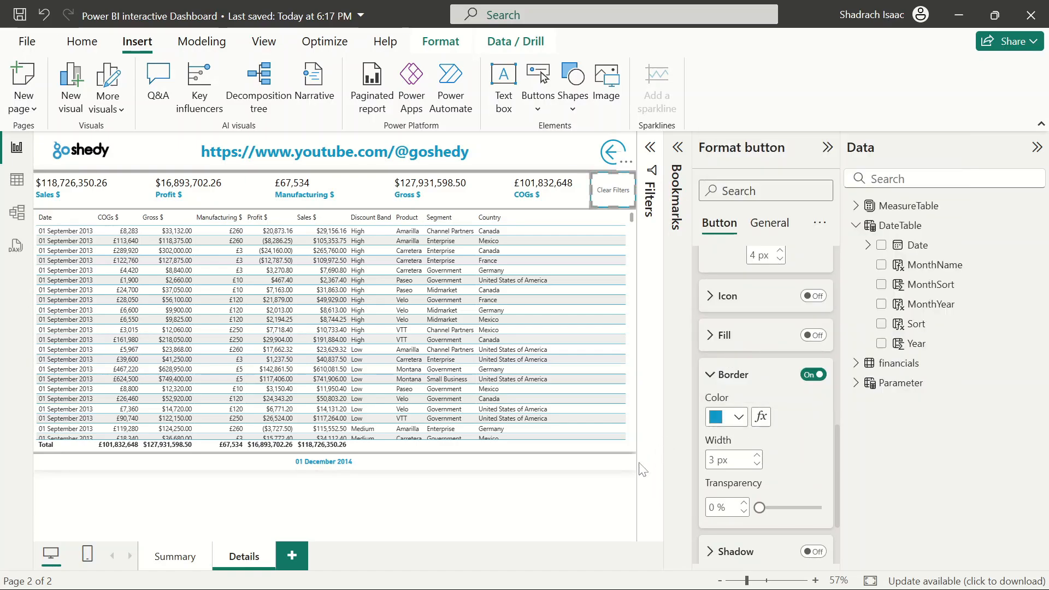
click(592, 490)
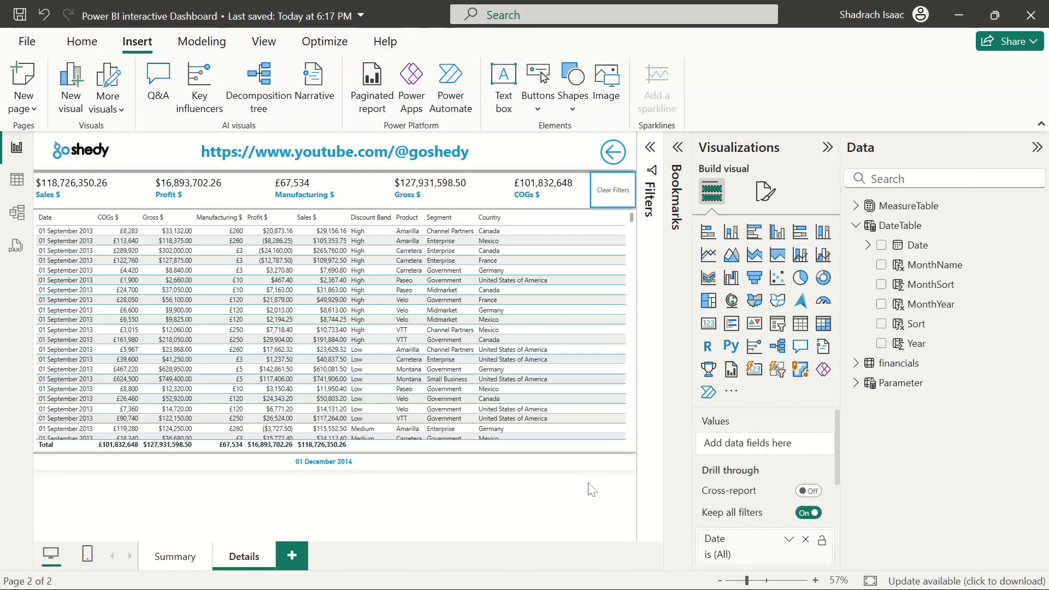
Drill through from the High bar of the Summary page's Discount Band chart to the Details page
click(825, 147)
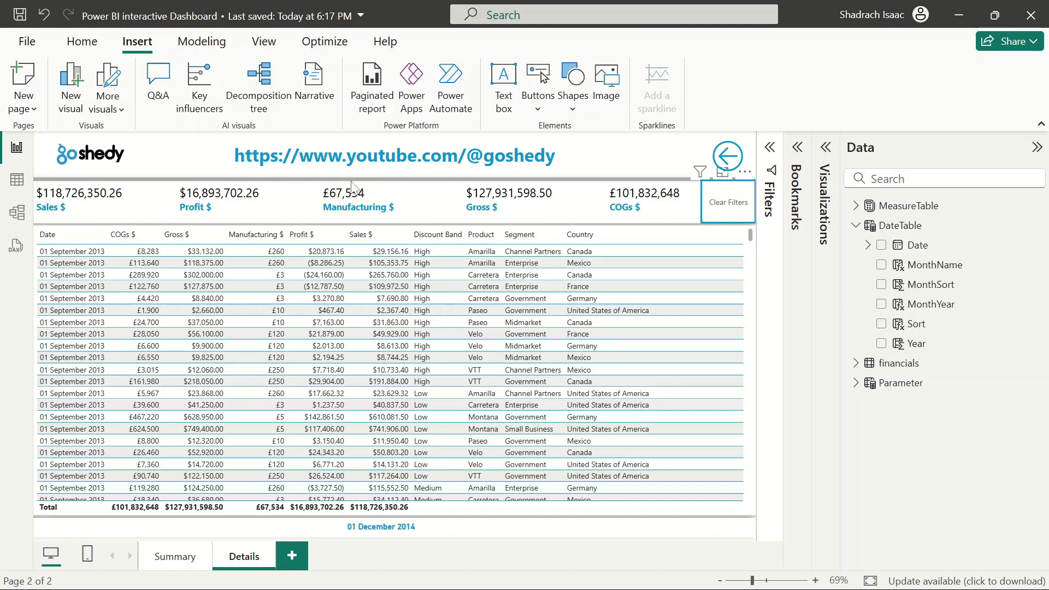
click(175, 556)
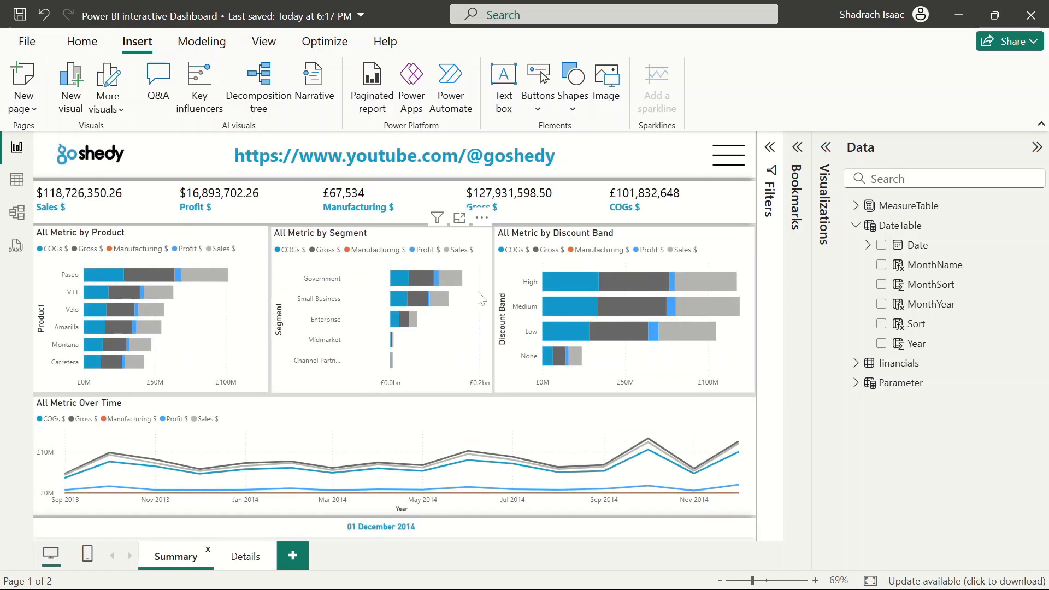
right_click(563, 283)
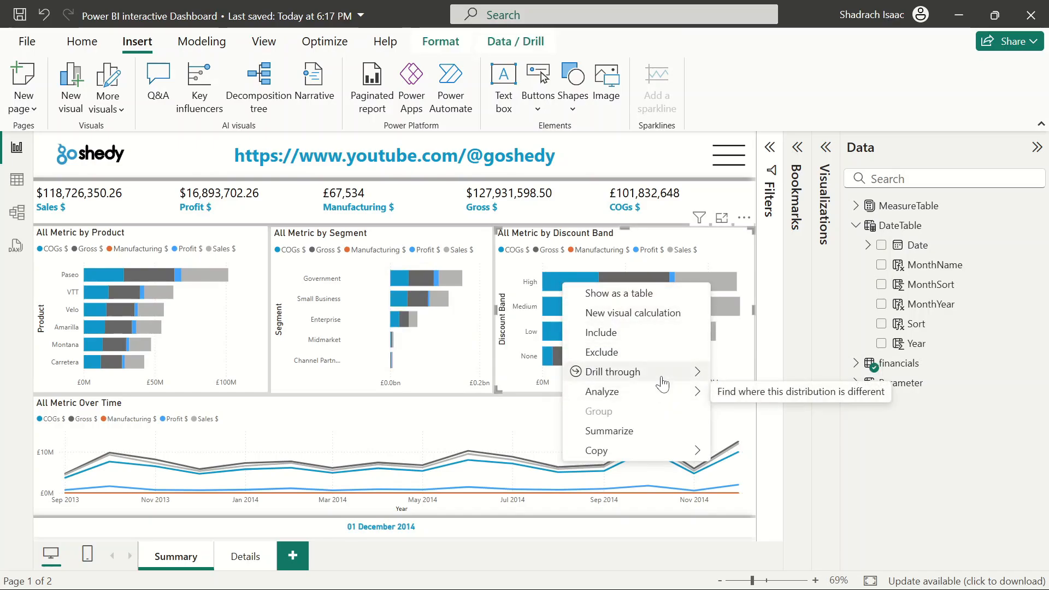
mouse_move(672, 372)
click(732, 372)
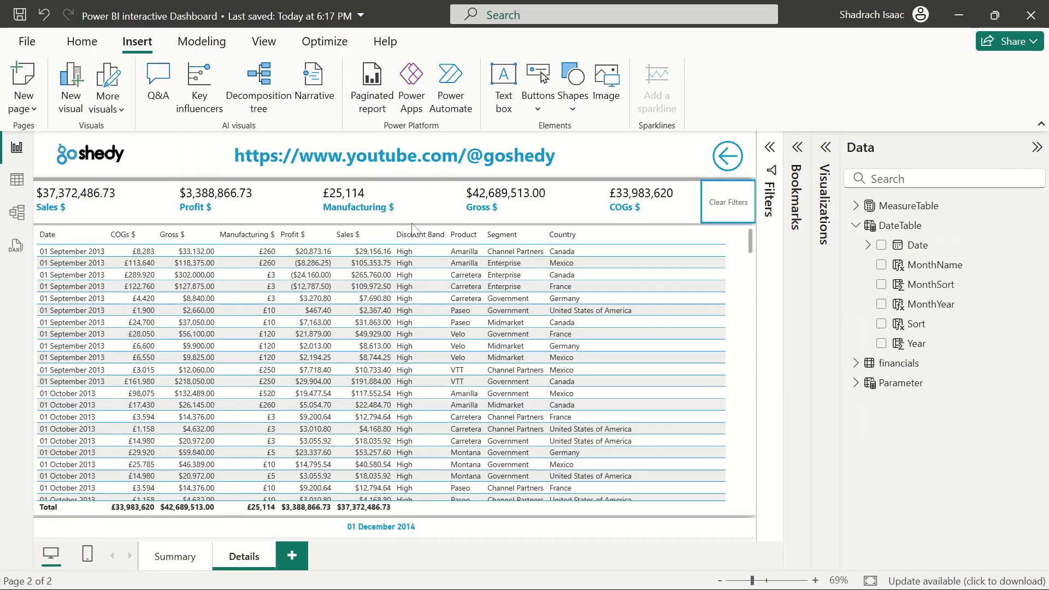
Set the Clear Filters button's action type to Clear all slicers
click(742, 214)
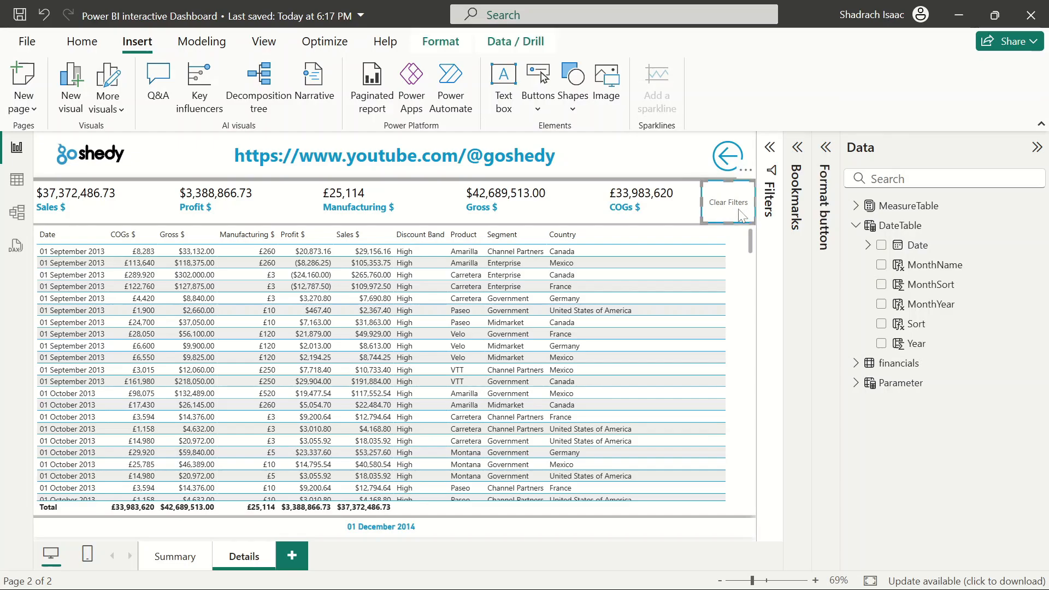
click(826, 148)
click(814, 376)
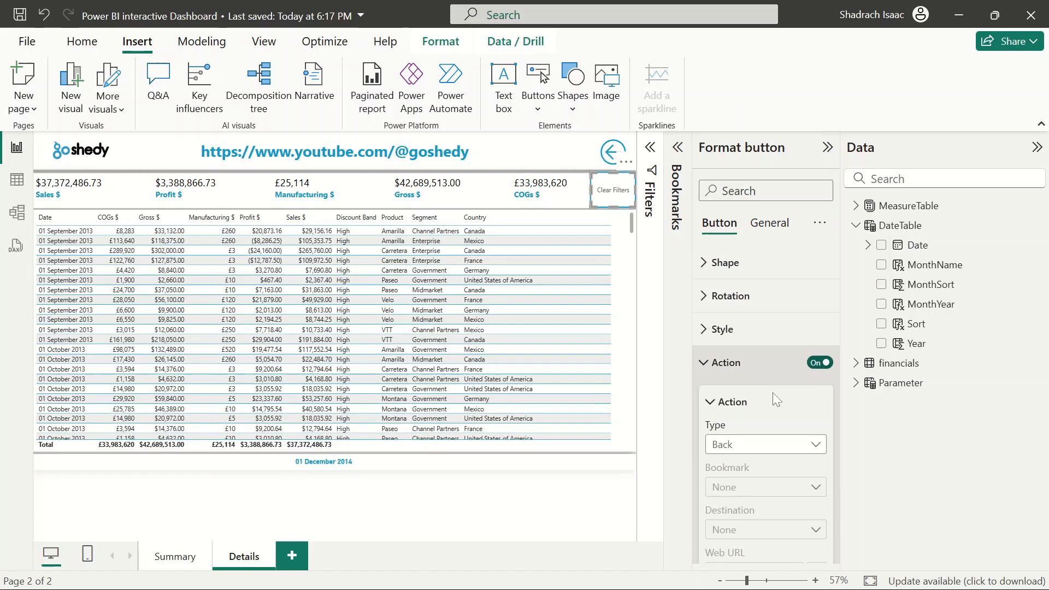
click(743, 446)
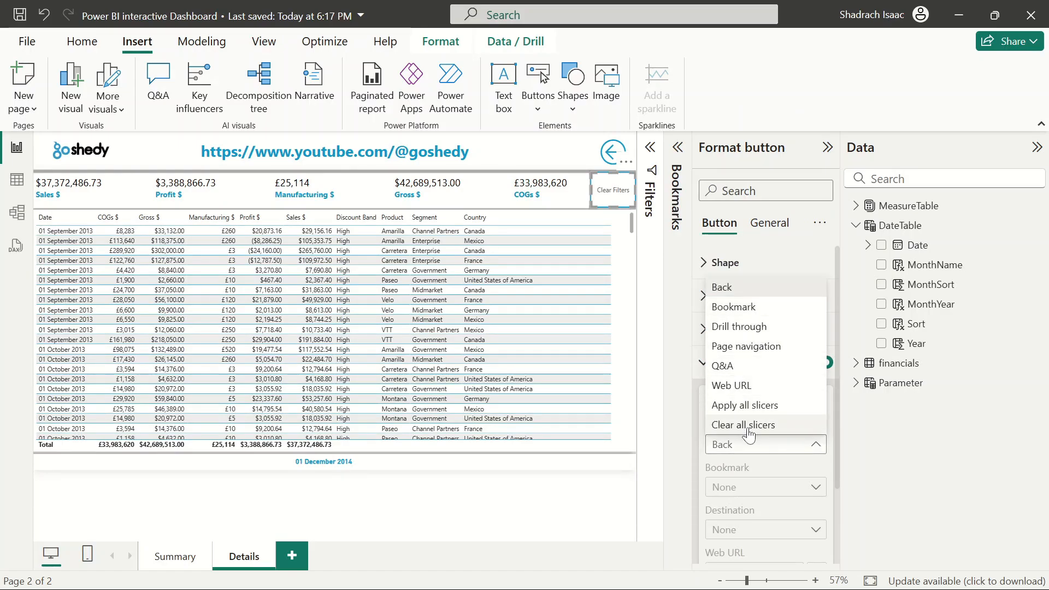
click(751, 437)
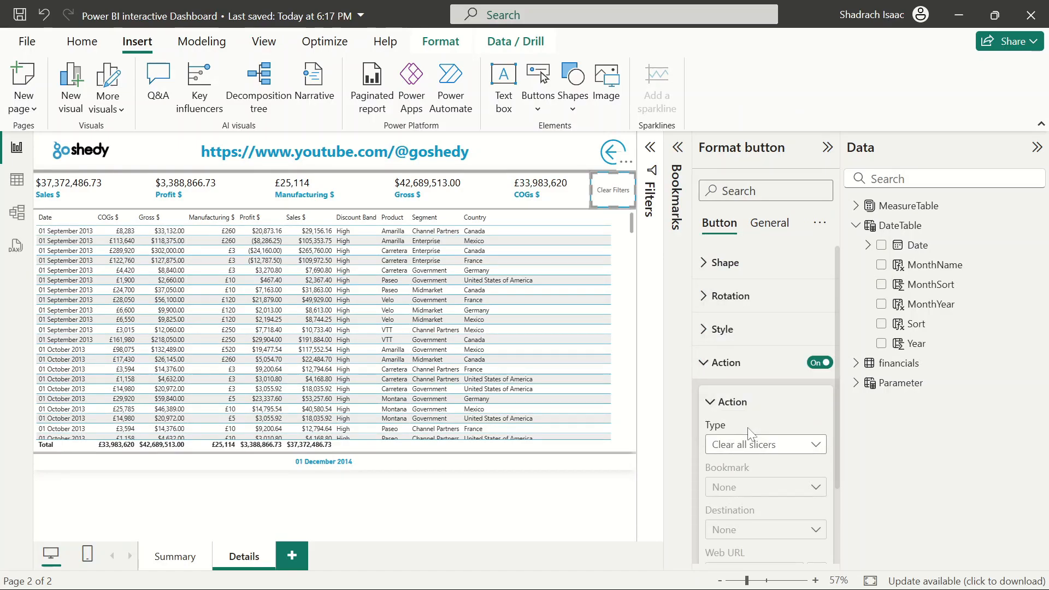
scroll(747, 427, down, 3)
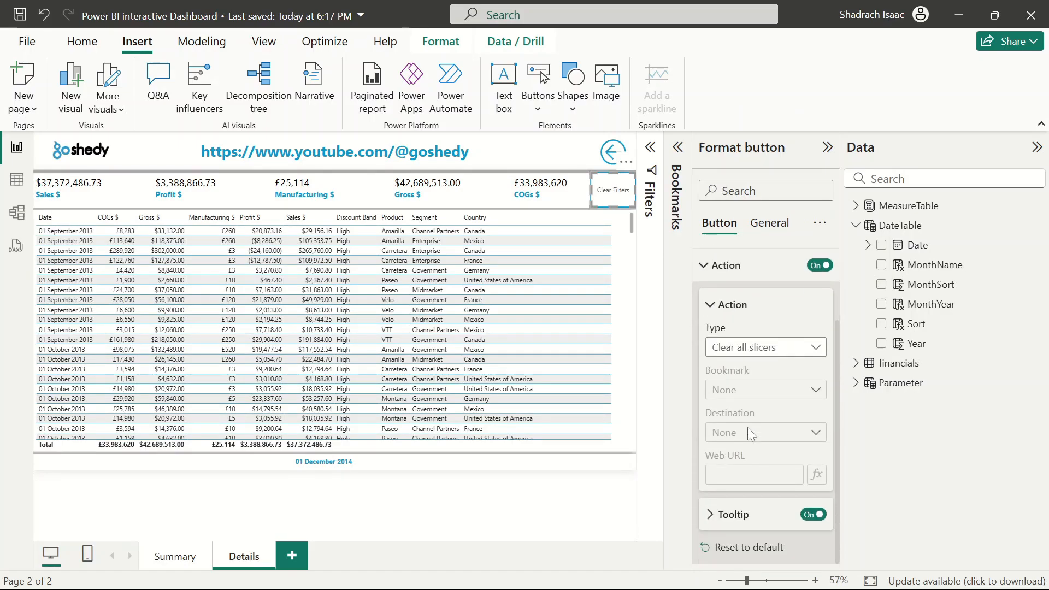
Change the Clear Filters button's action to Bookmark and choose the Save bookmark
click(790, 349)
click(791, 350)
click(776, 348)
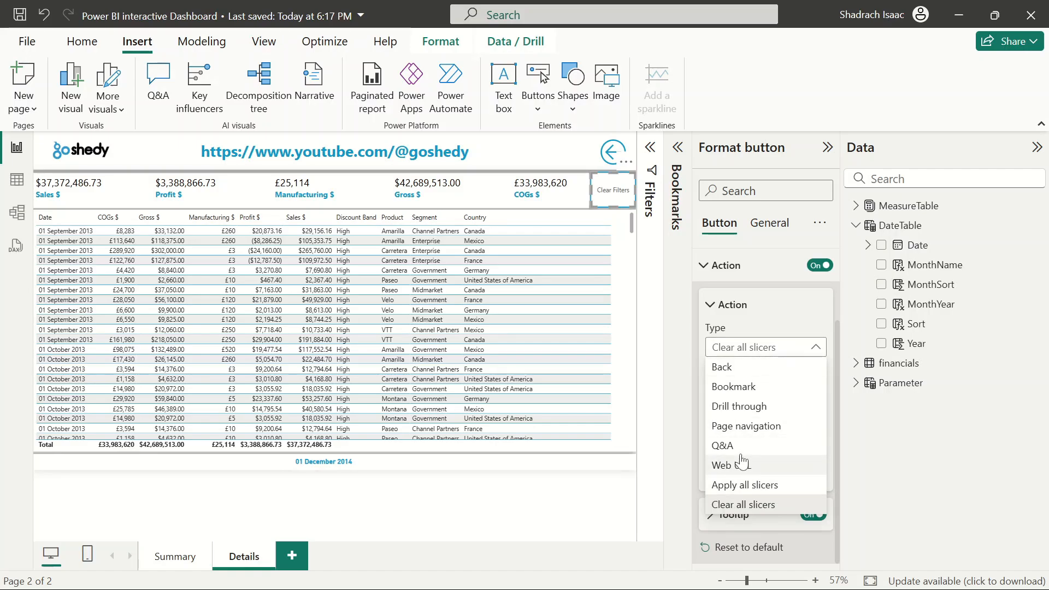
key(Escape)
click(753, 390)
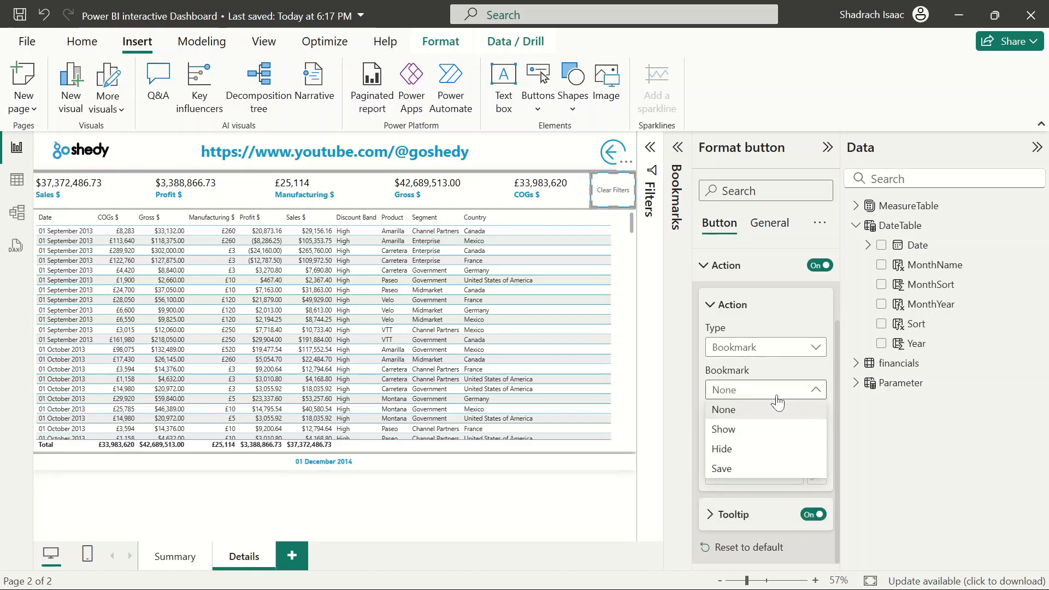
click(742, 470)
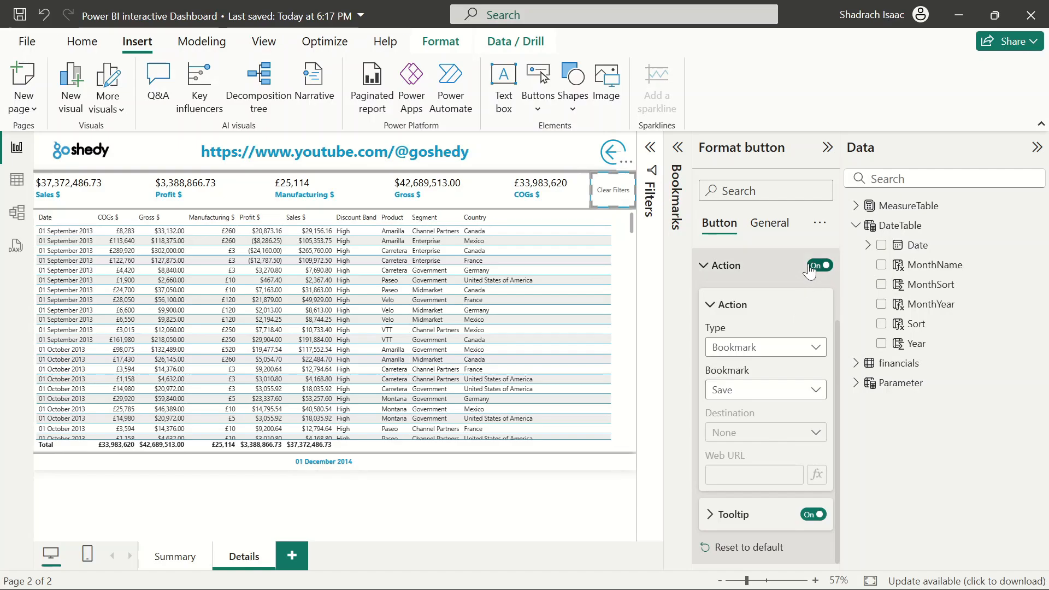
click(705, 267)
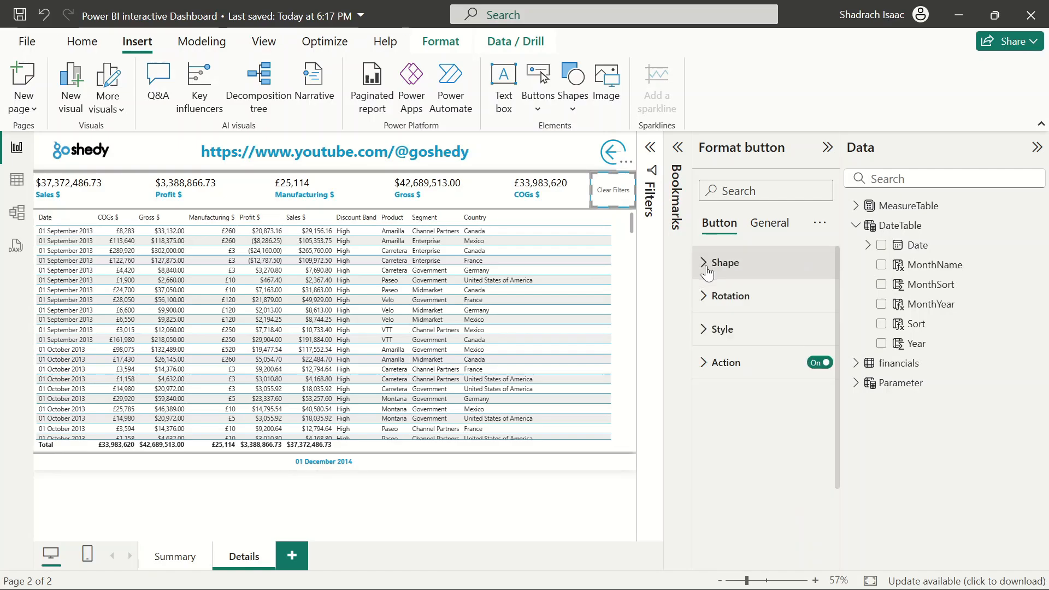
Test the Clear Filters button and then the back arrow button to return to the Summary page
click(828, 147)
click(1035, 149)
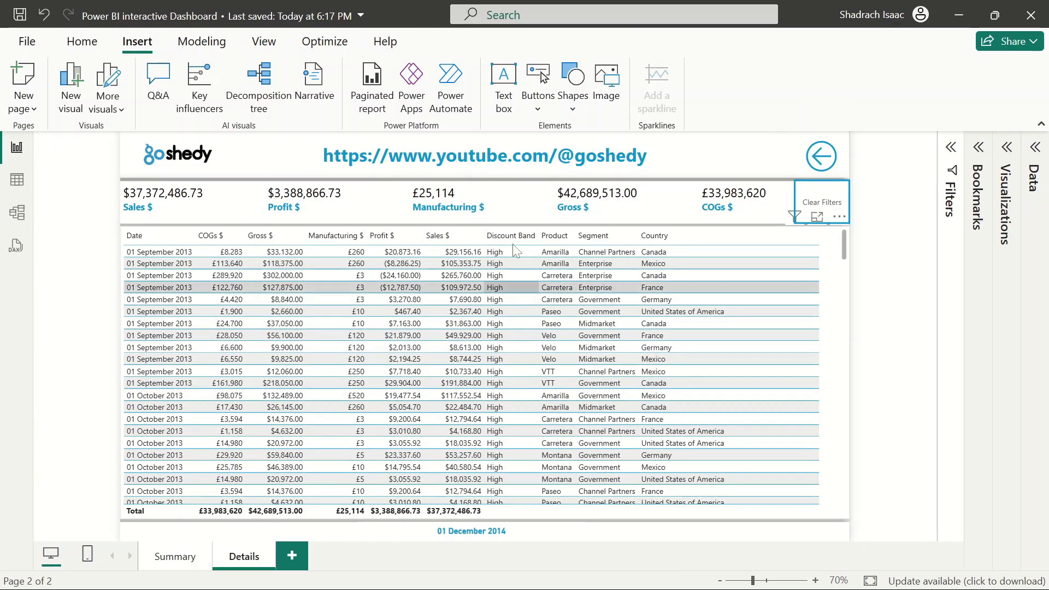
ctrl+click(822, 203)
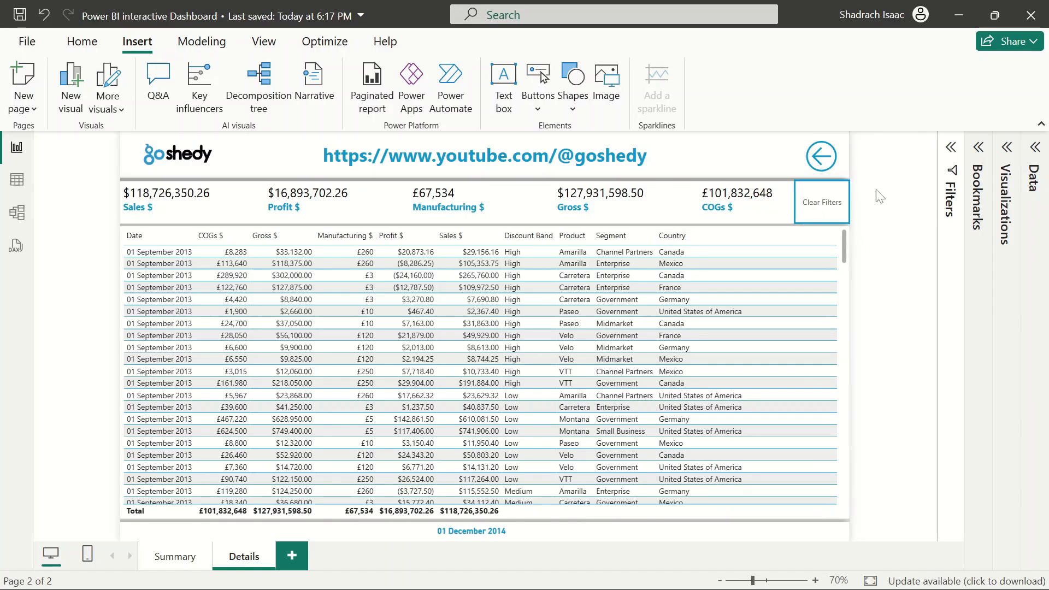
ctrl+click(824, 161)
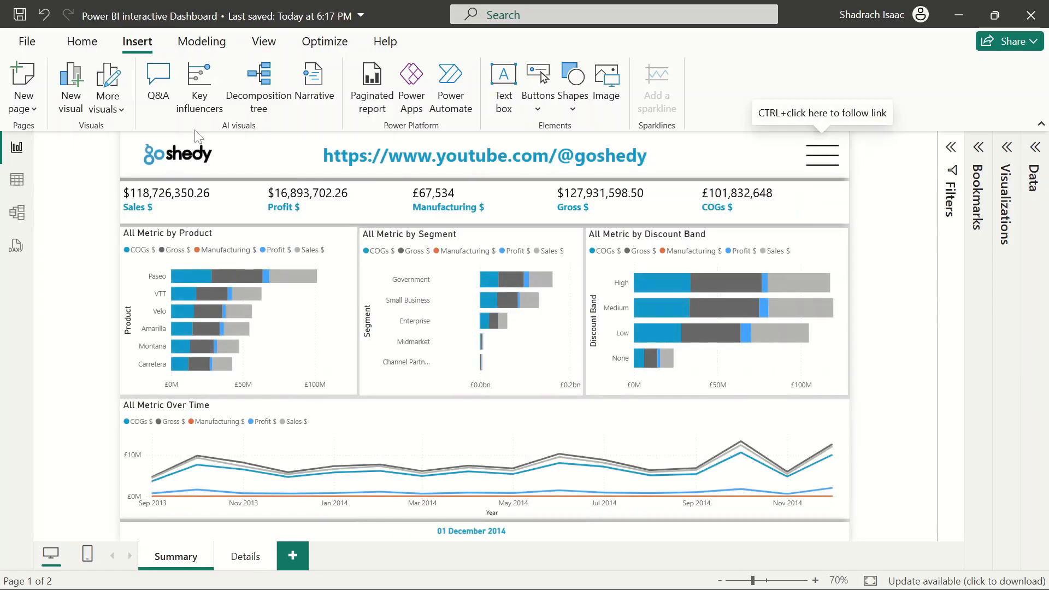
mouse_move(540, 304)
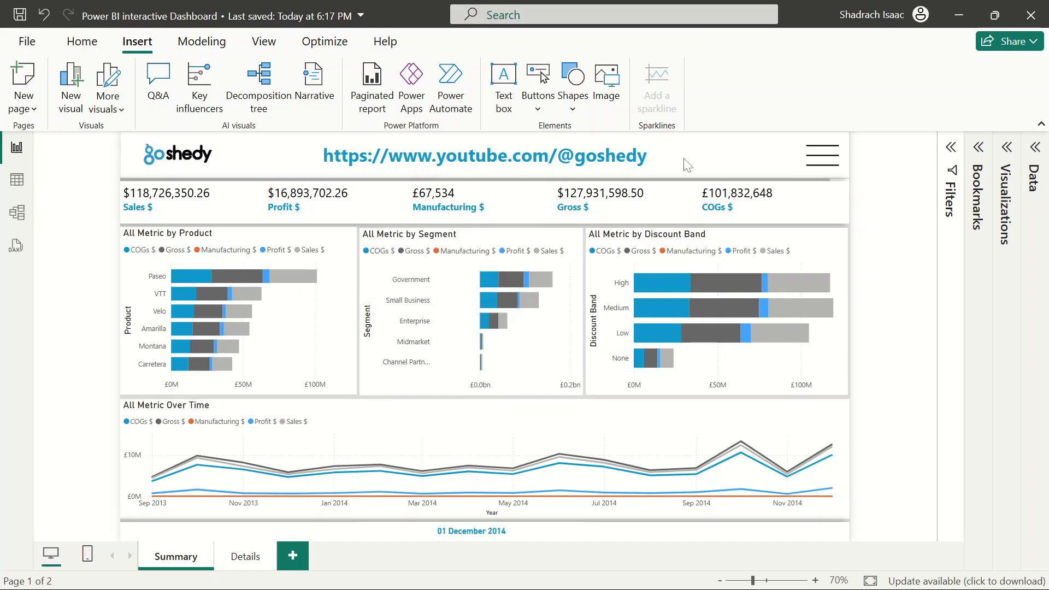
key(XF86MonBrightnessUp)
key(XF86MonBrightnessUp)
click(1042, 124)
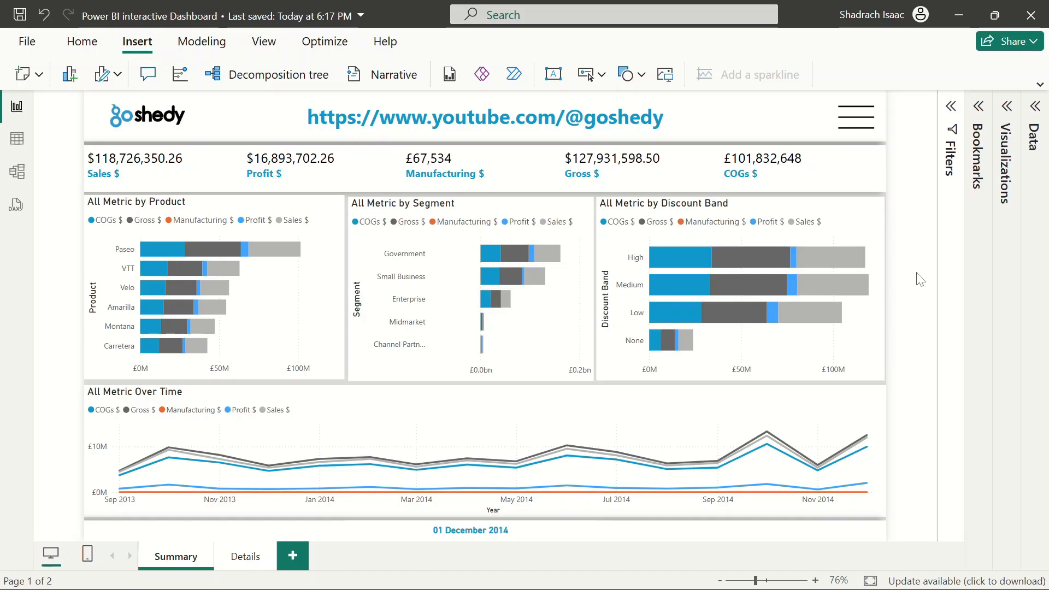
Switch back and forth between the Details and Summary pages
click(244, 557)
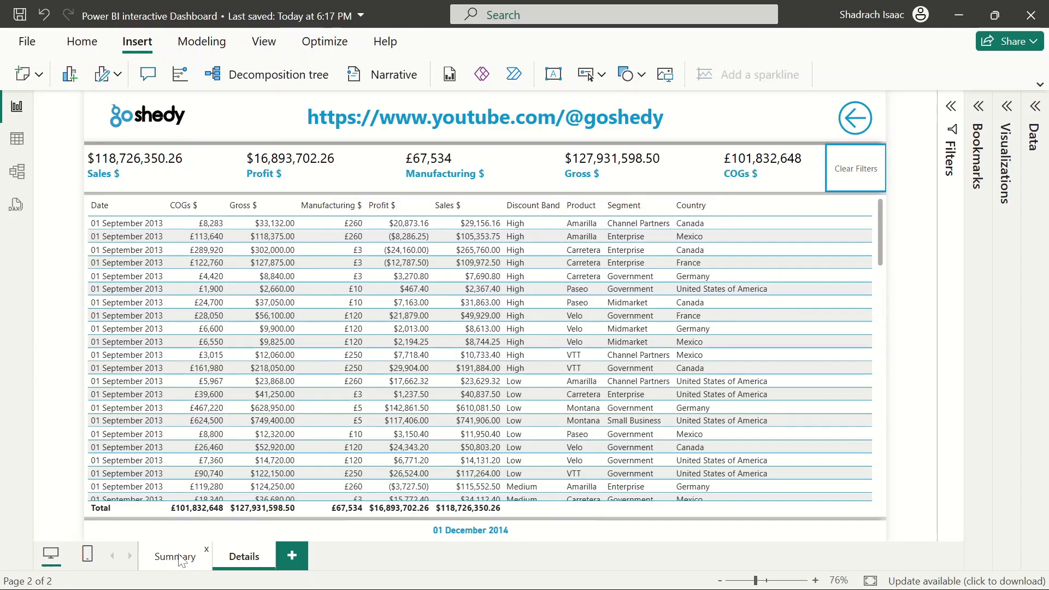
click(180, 559)
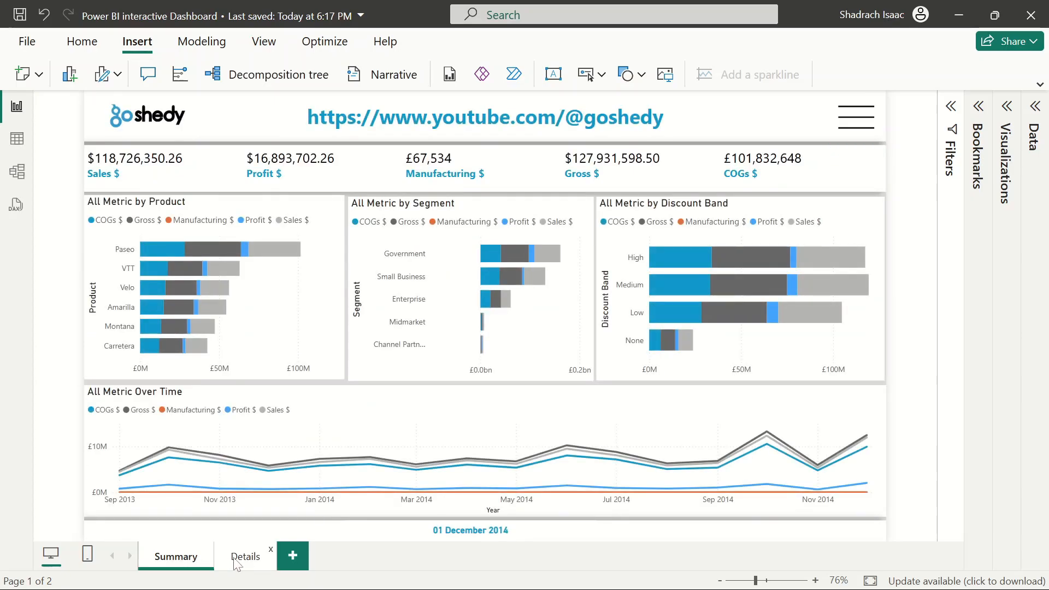
click(237, 562)
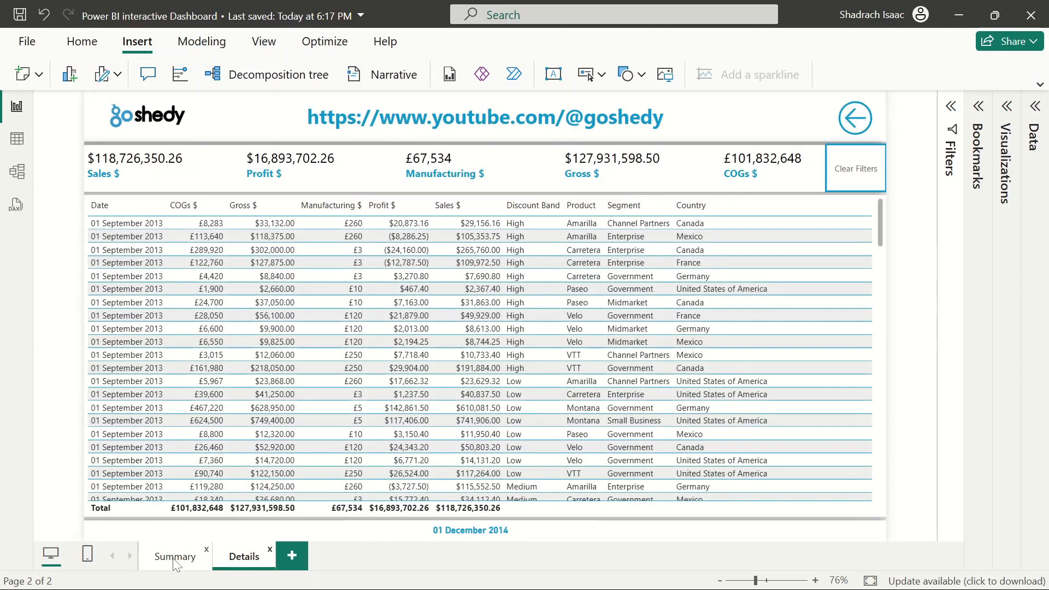
click(175, 562)
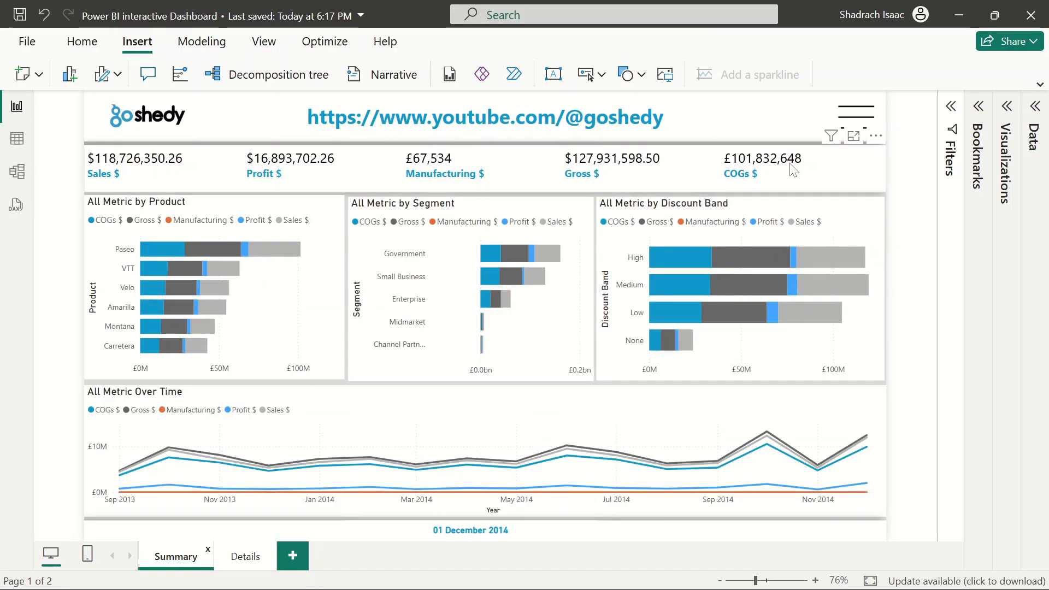
click(890, 14)
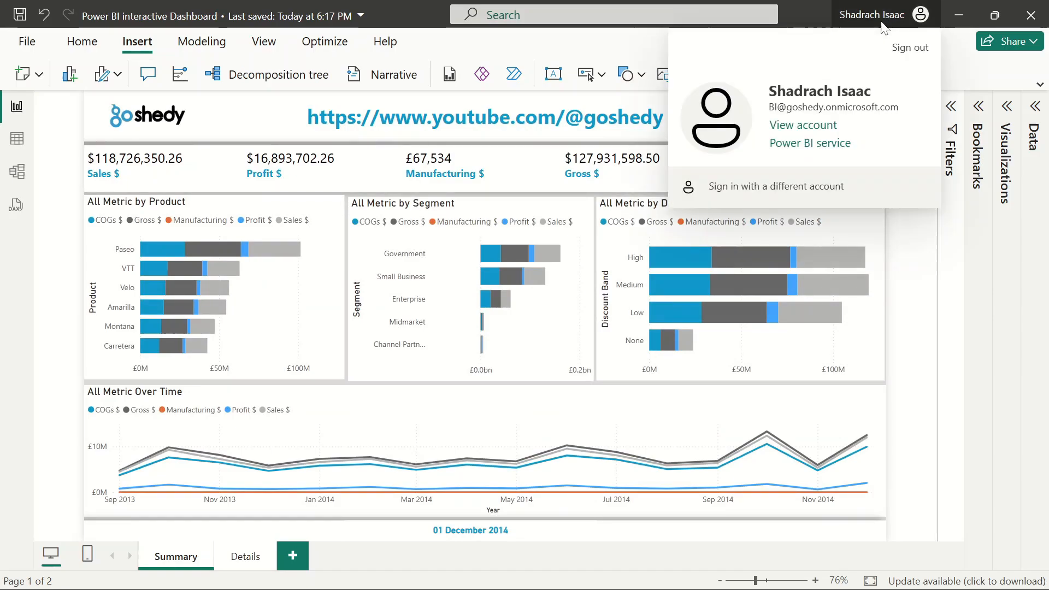
click(930, 300)
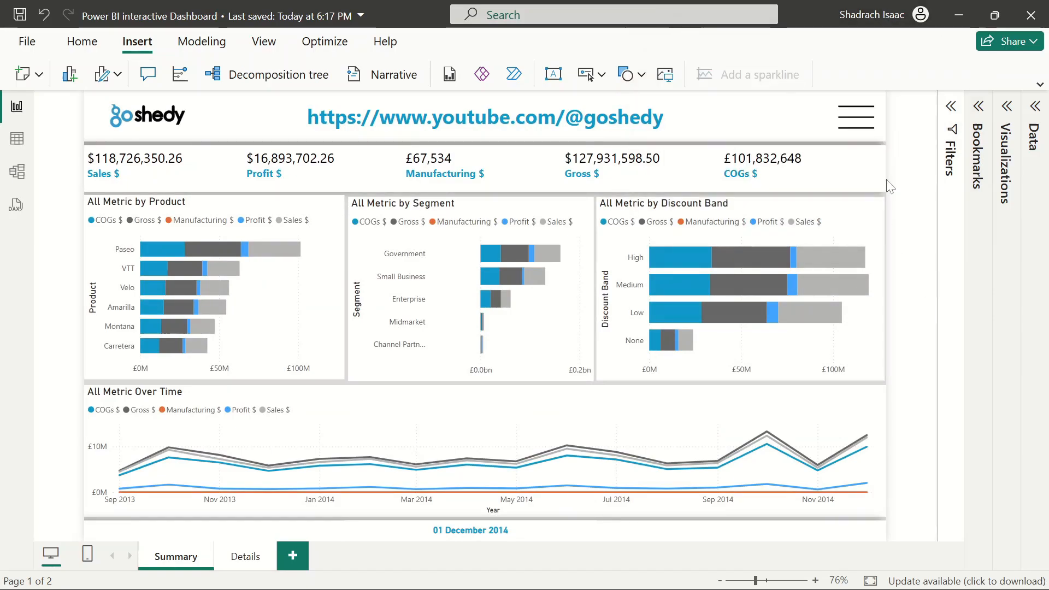
click(1040, 82)
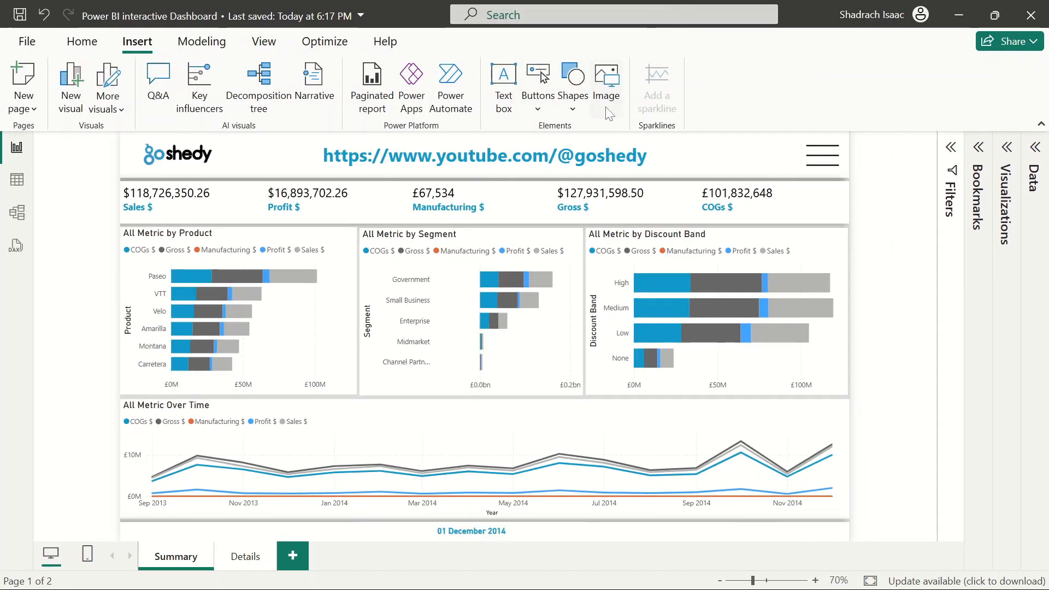
Save the changes and publish the report to the Goshedy workspace
click(82, 41)
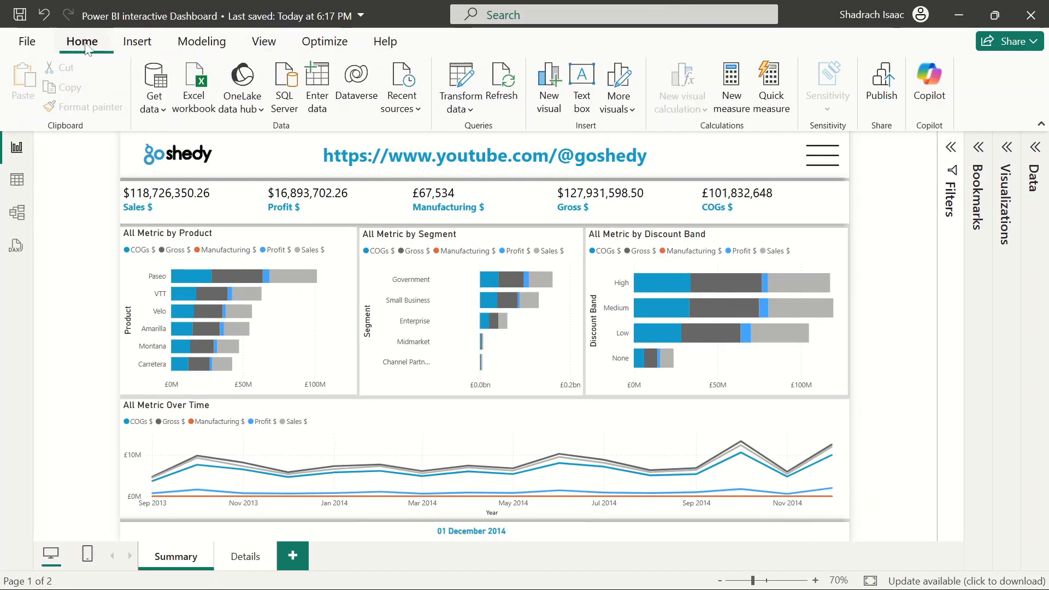
click(877, 94)
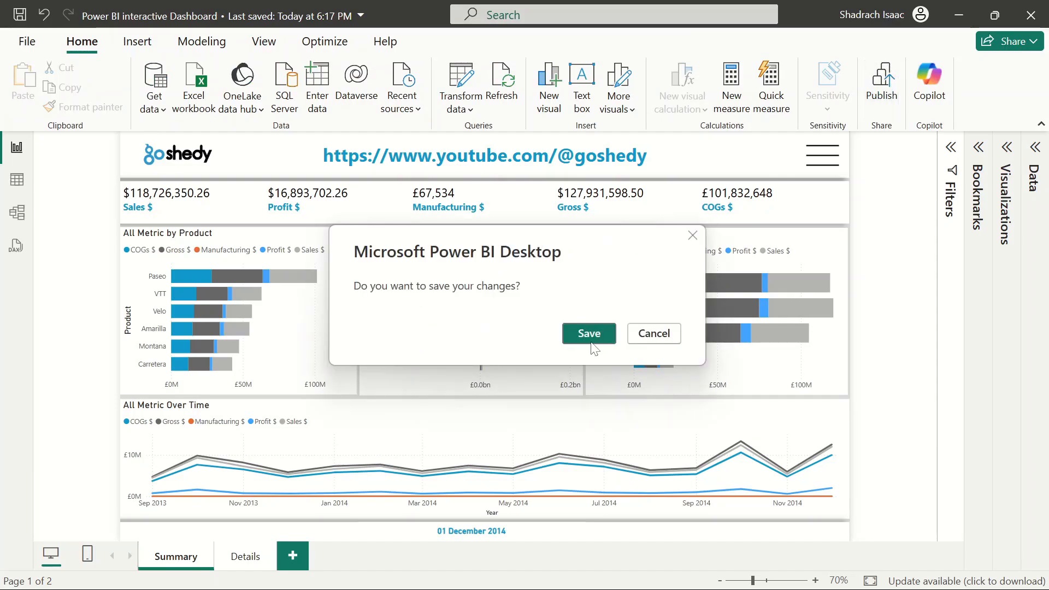
click(587, 334)
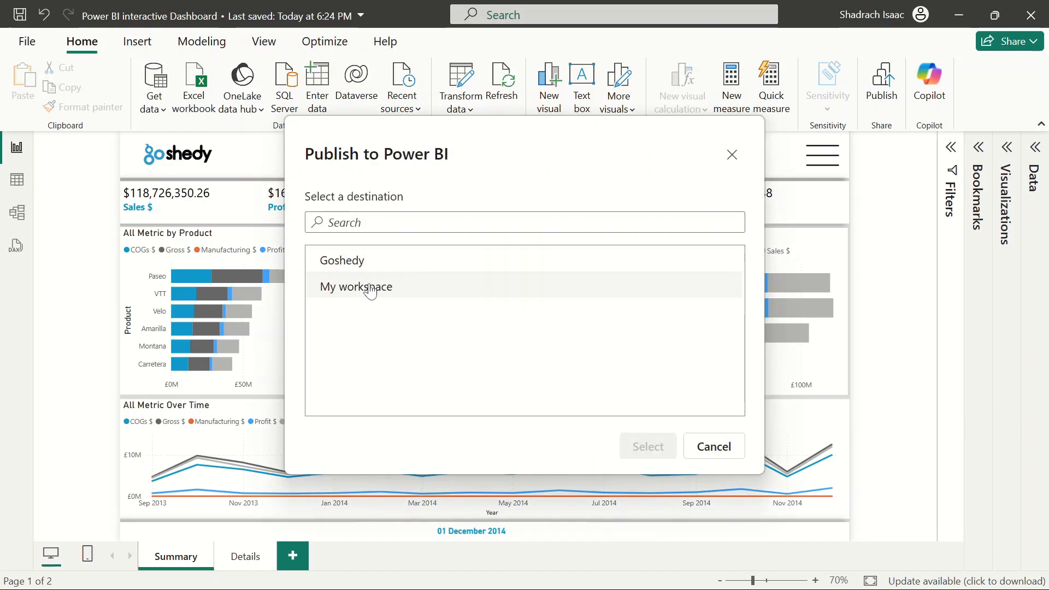
click(358, 262)
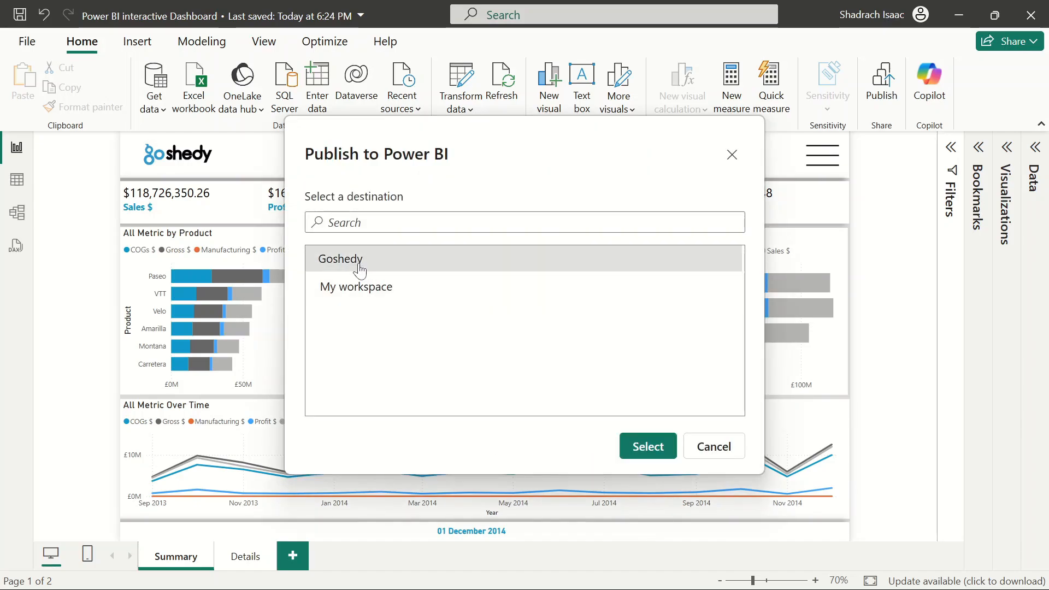
click(647, 451)
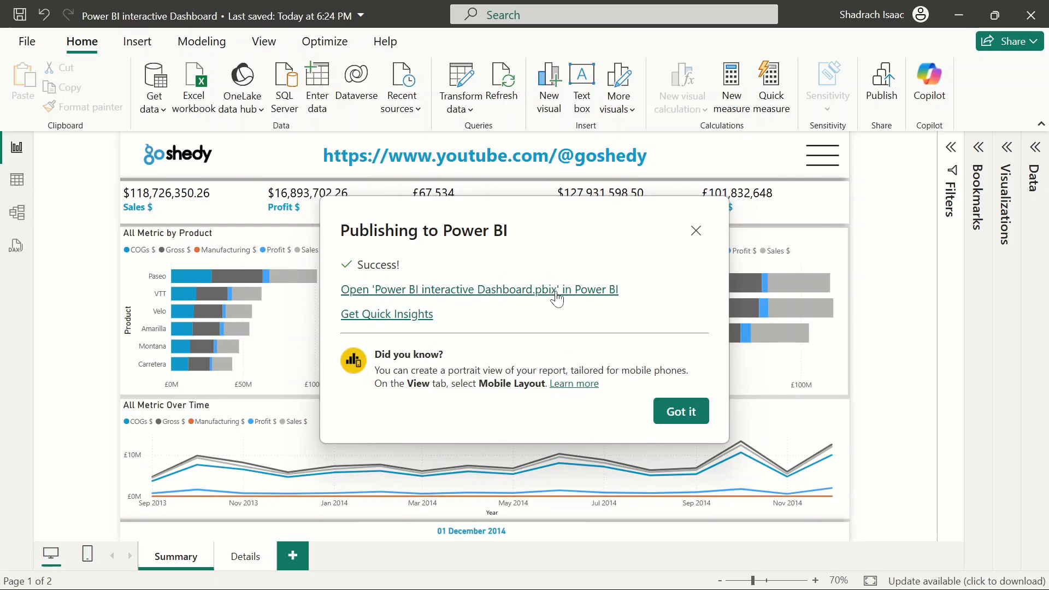
Open the published report in the Power BI service, signing in with the work account
click(458, 291)
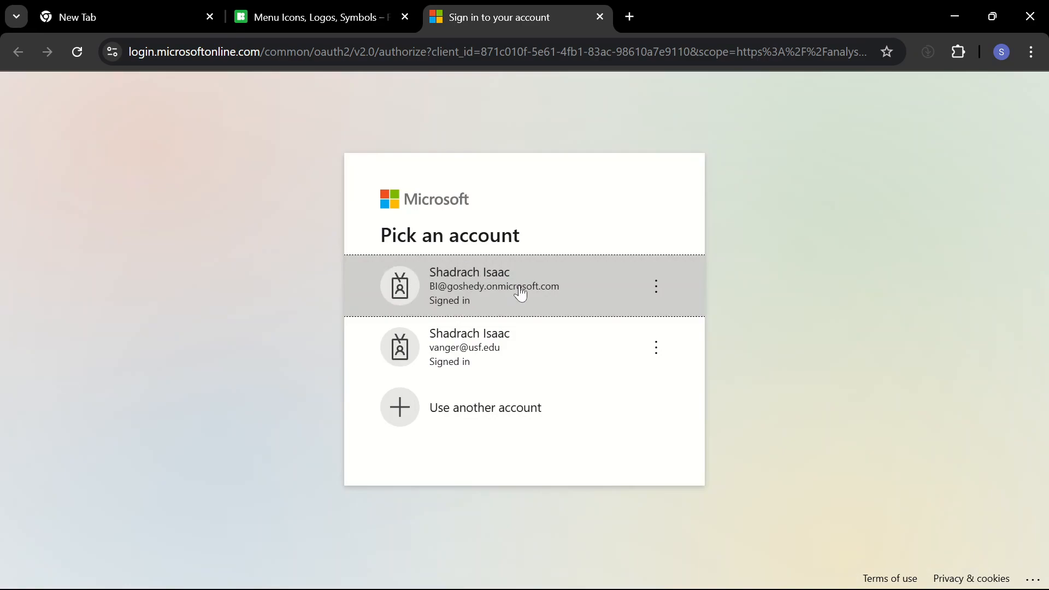
click(520, 288)
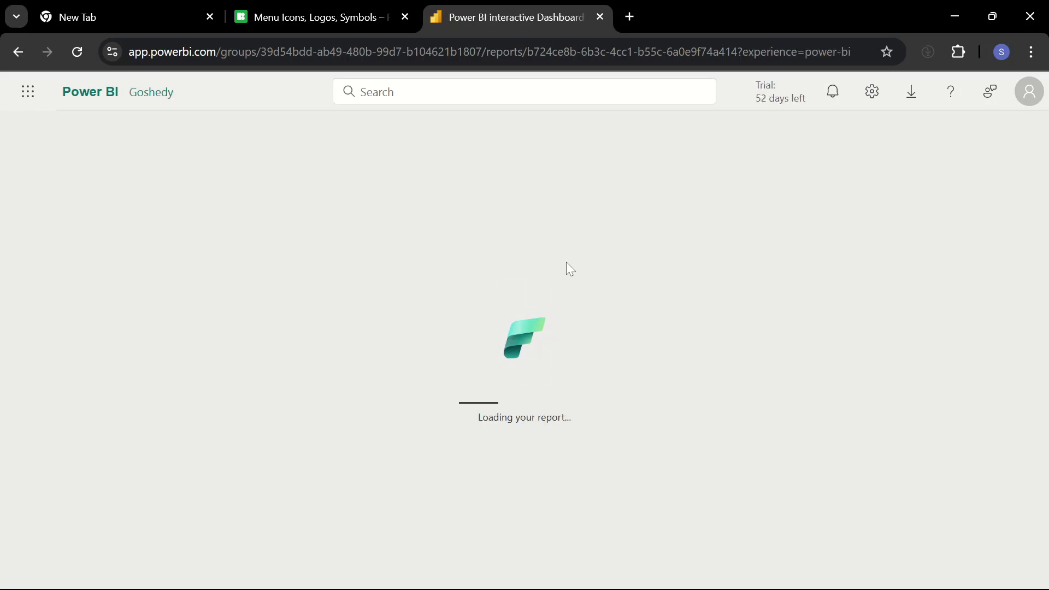
mouse_move(626, 589)
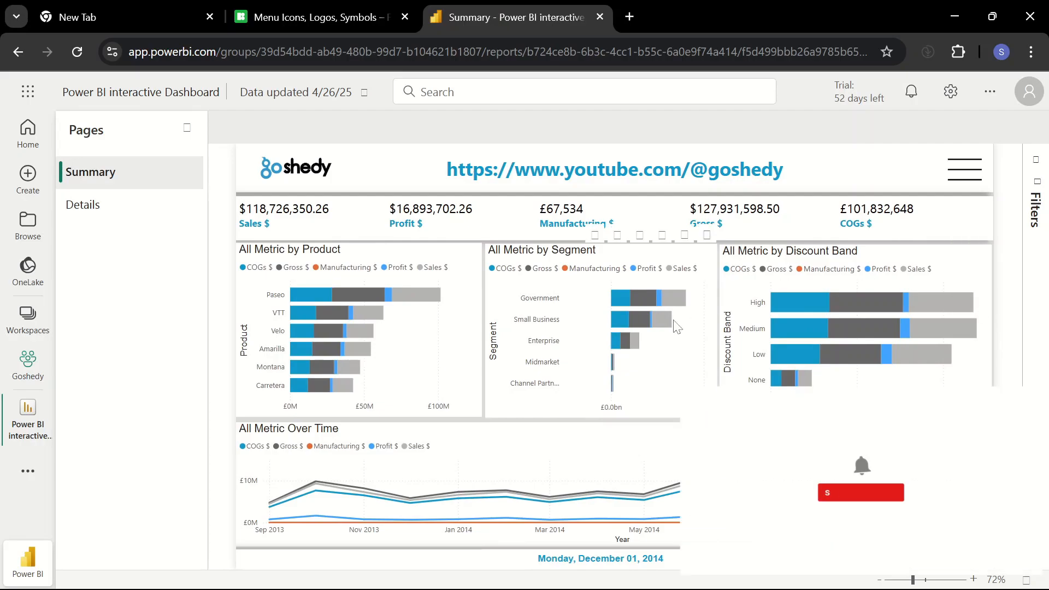
Browse the published Details and Summary pages and open and close the slicer menu panel
click(104, 206)
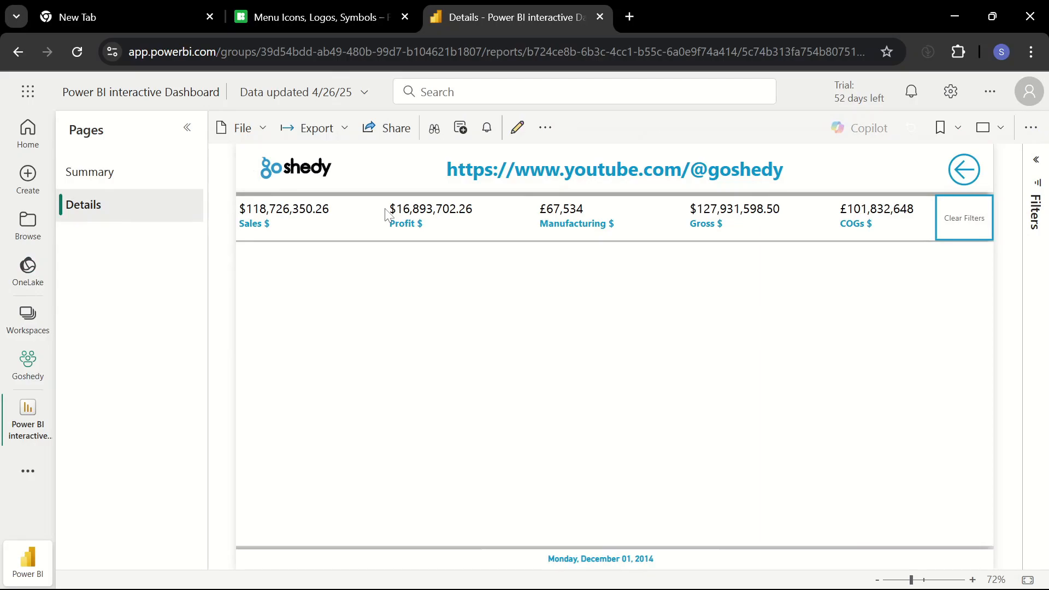
click(70, 176)
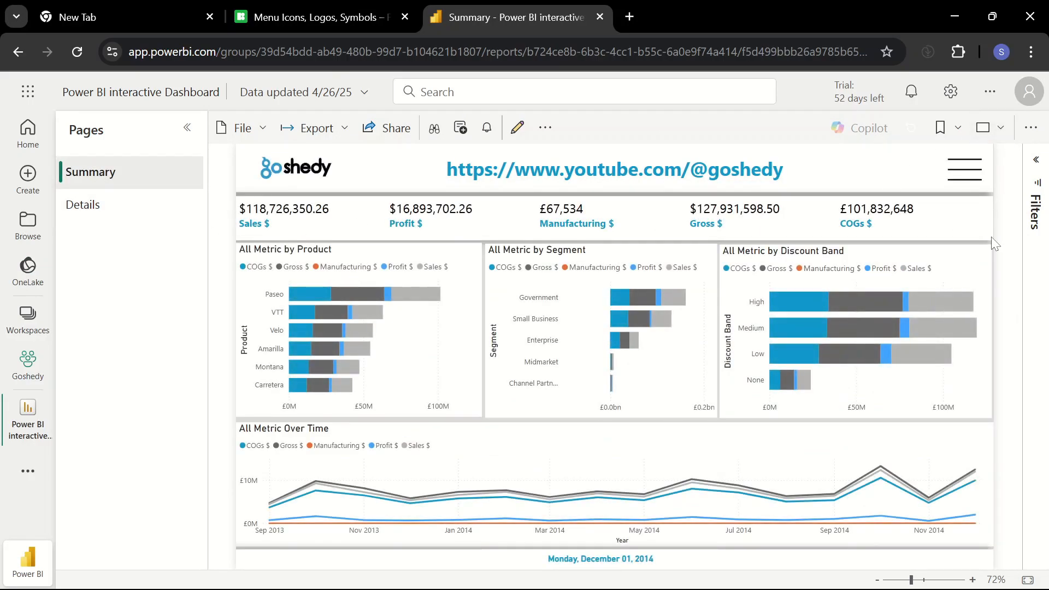
click(967, 175)
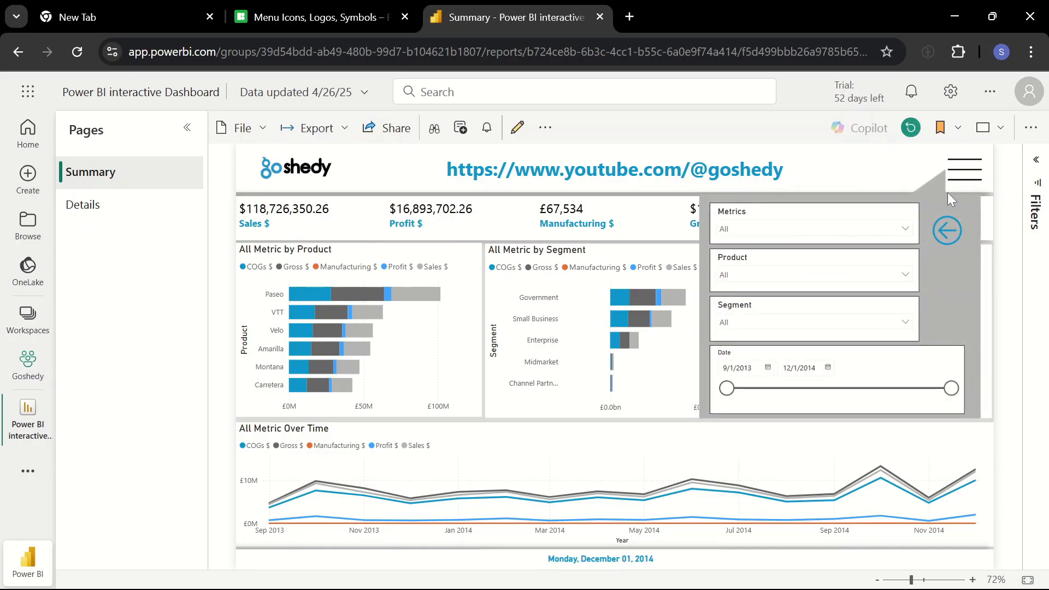
click(948, 236)
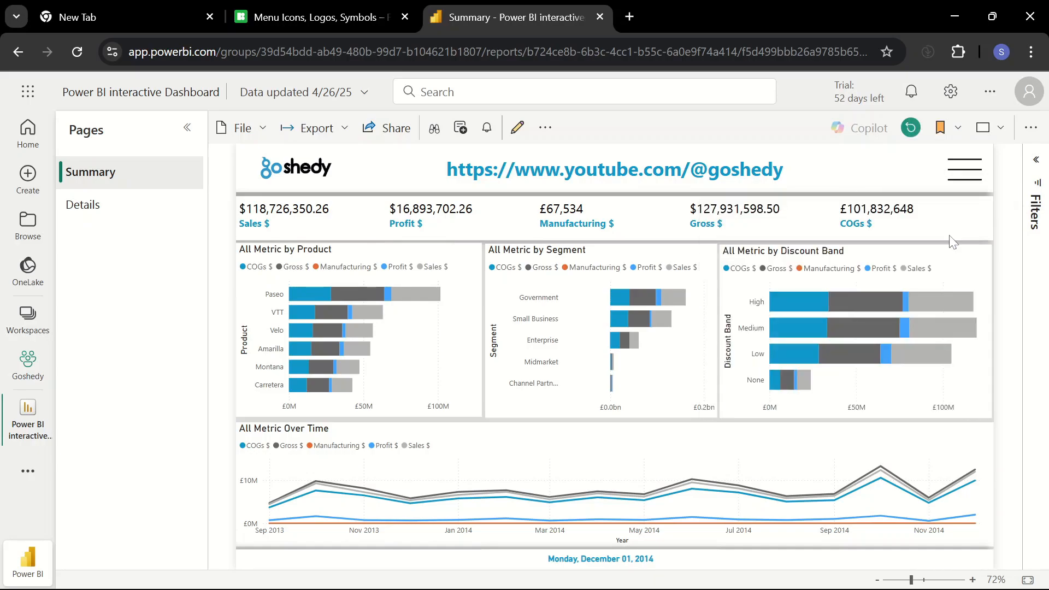
Reopen the slicer panel, filter Metrics to Gross Sales, clear it, close the panel and hide the pages list
click(964, 169)
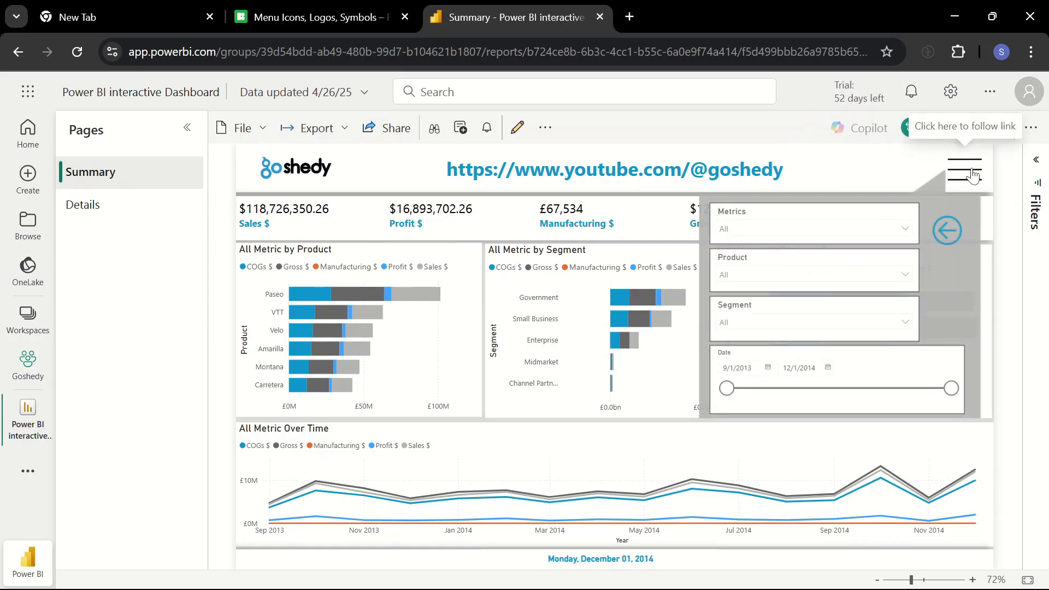
click(813, 232)
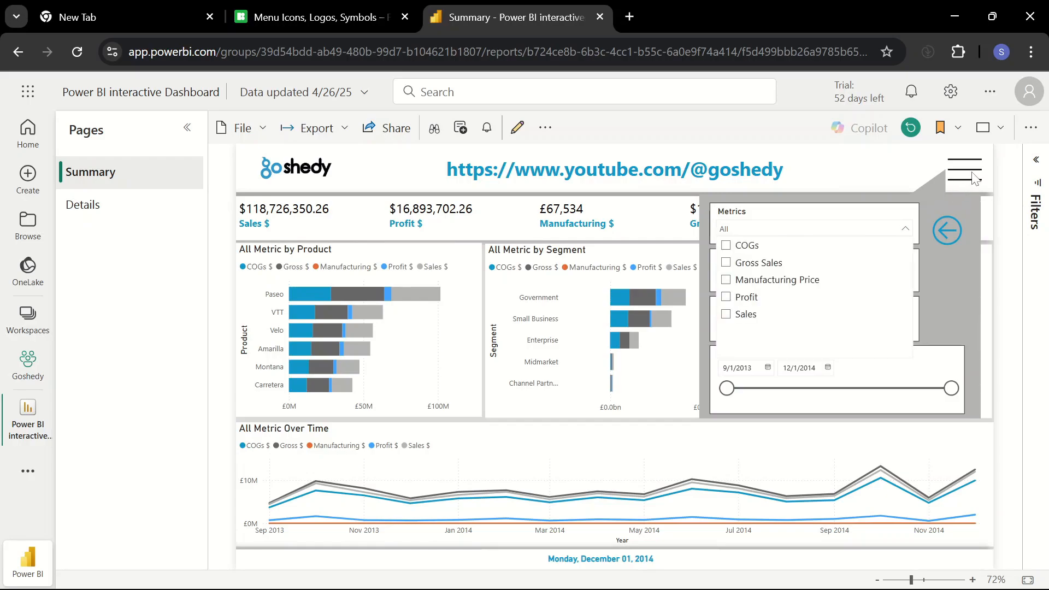
click(729, 264)
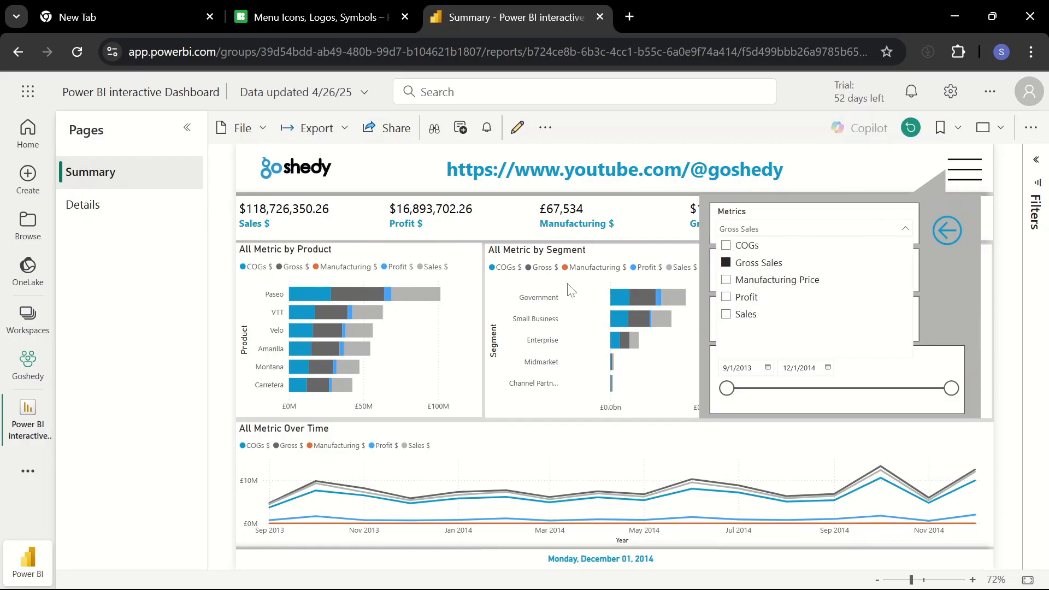
click(752, 266)
click(946, 230)
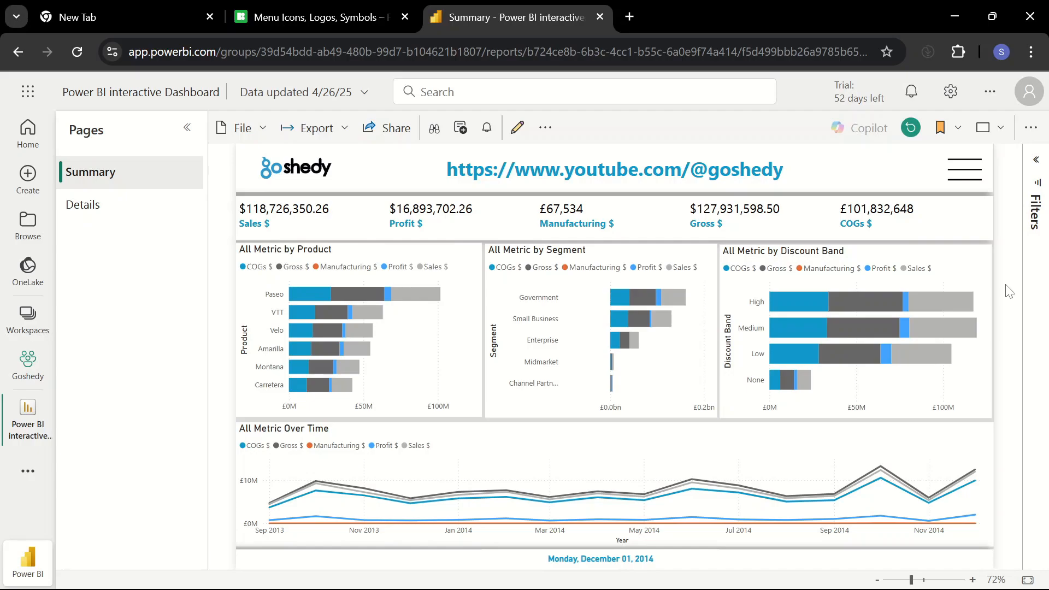
click(187, 128)
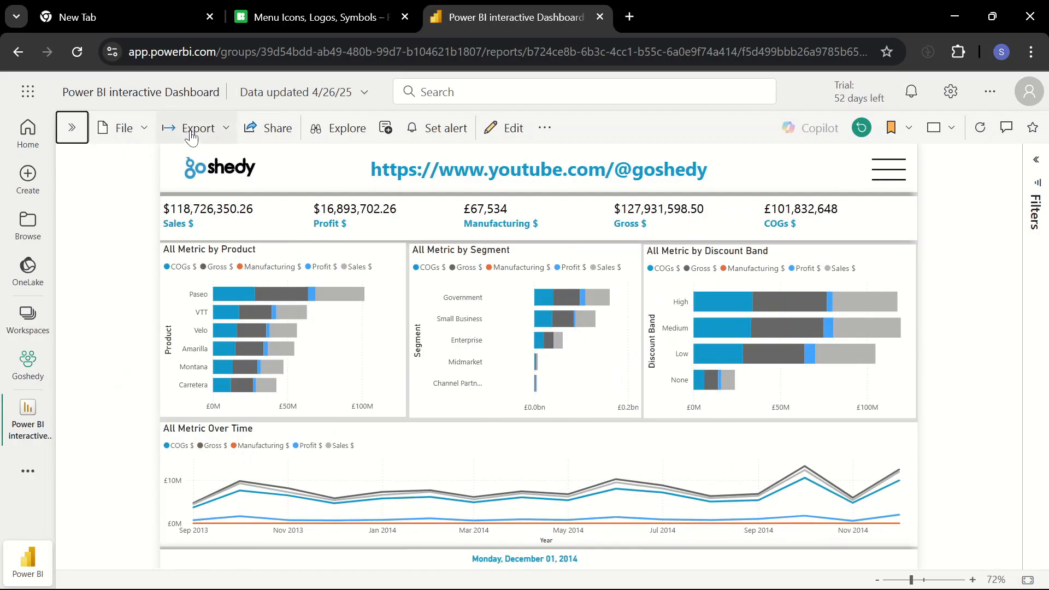